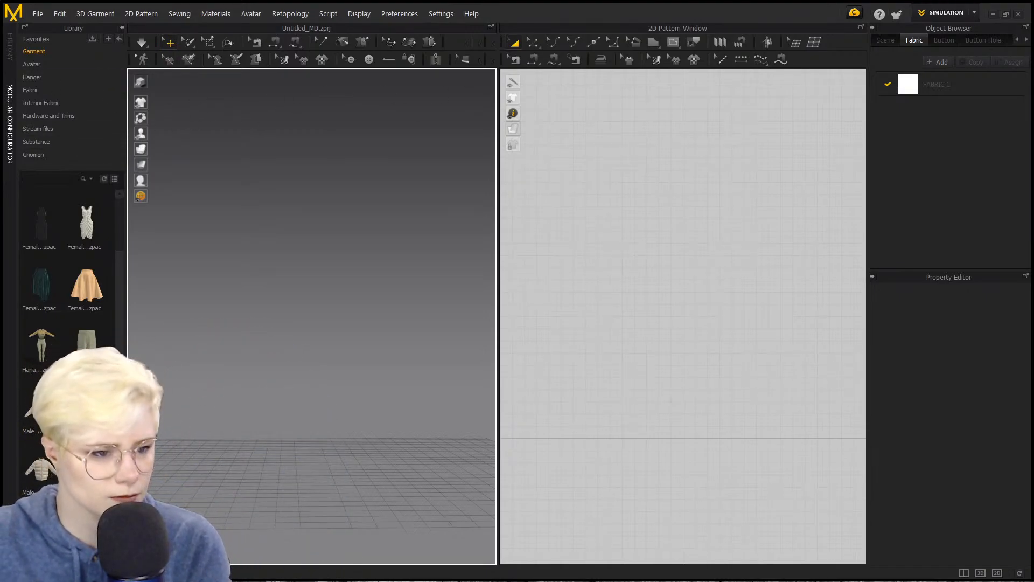
# Step: Open the project file outfit layer 2 start.zprj from the Neon cyber punk folder and collapse the Library
pyautogui.click(37, 13)
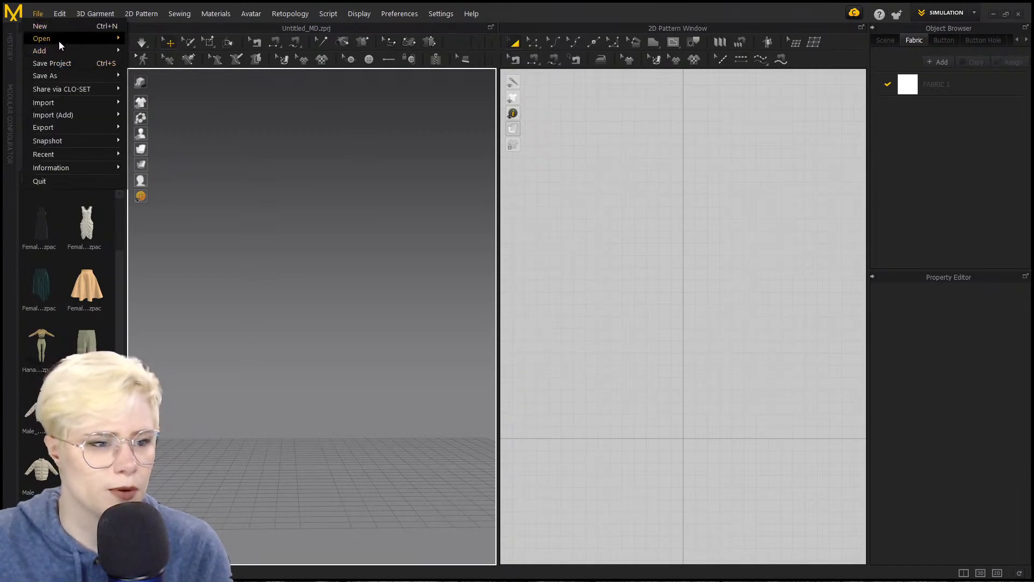
pyautogui.moveTo(60, 39)
pyautogui.click(171, 37)
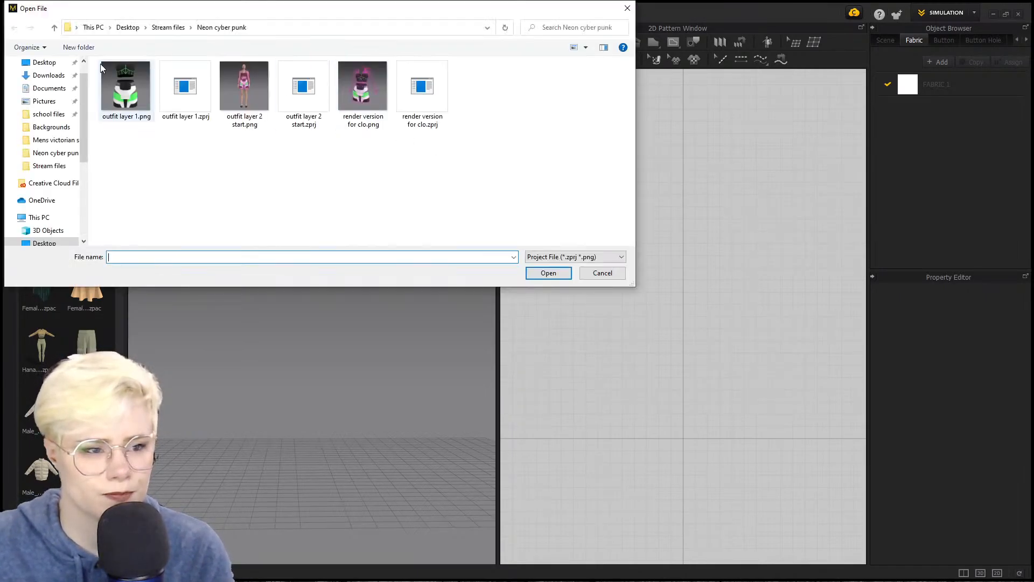
pyautogui.click(302, 89)
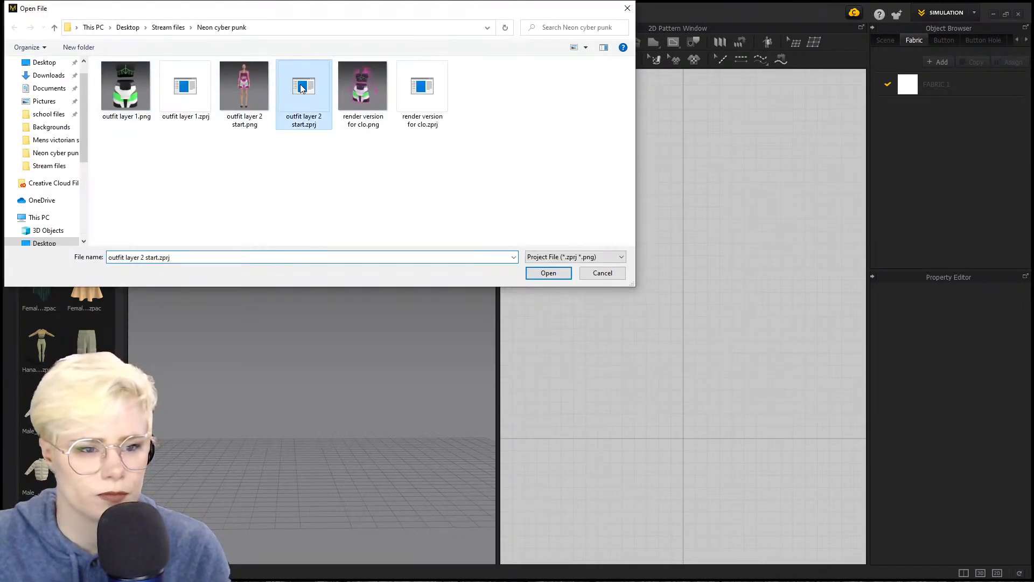
pyautogui.click(550, 273)
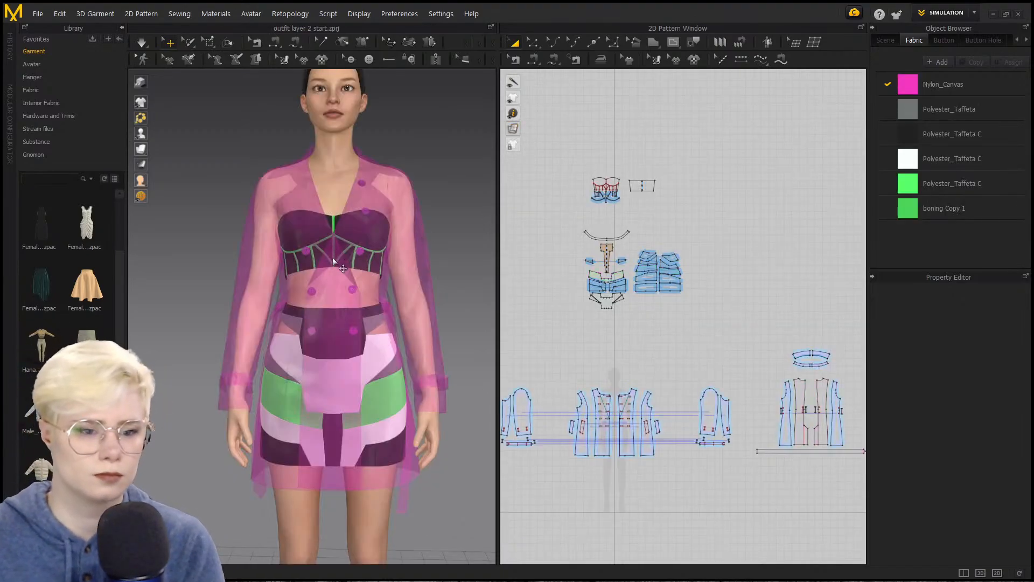
pyautogui.scroll(-3, 332, 258)
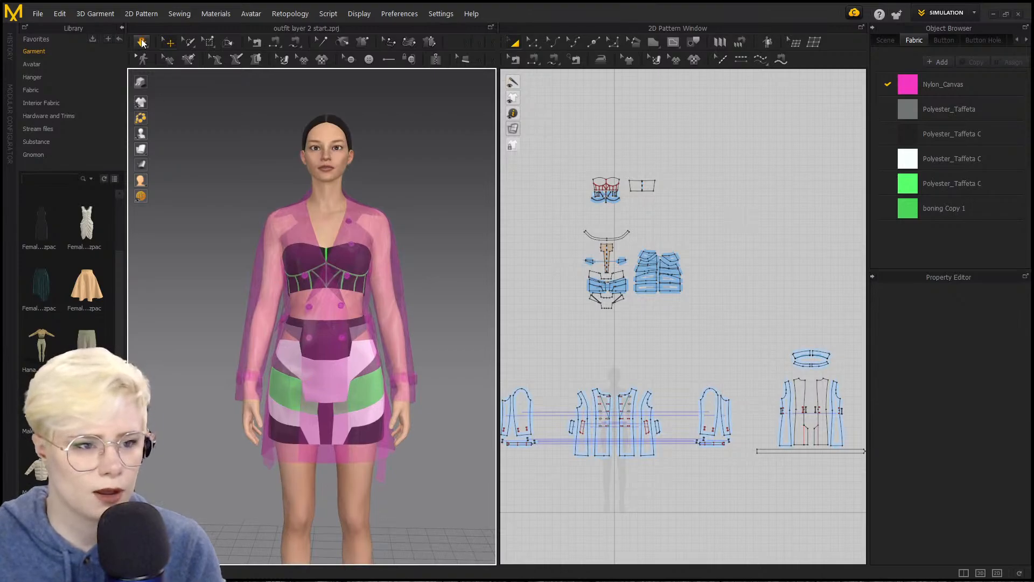
pyautogui.click(122, 28)
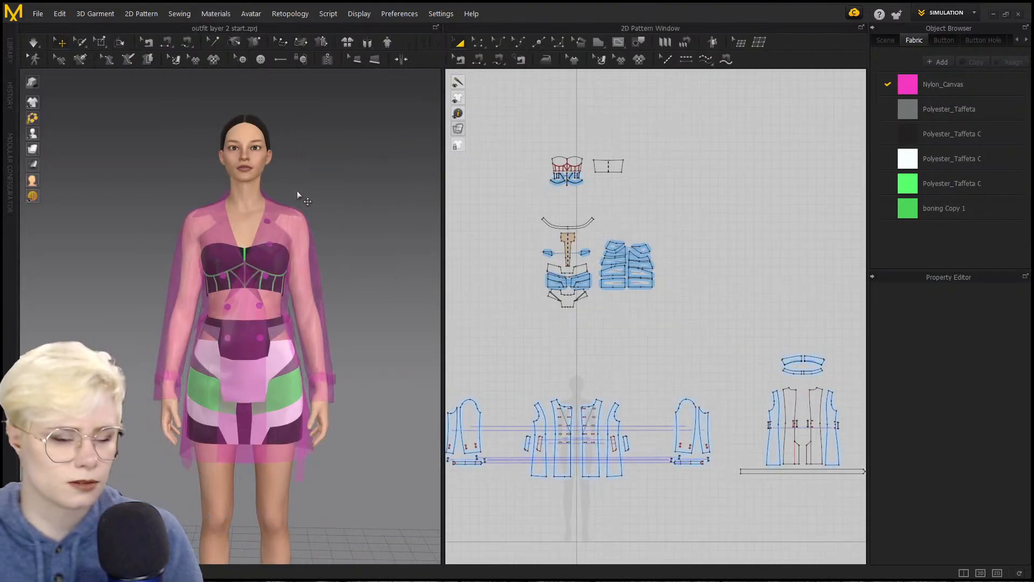
# Step: Delete all pattern pieces of the transparent pink coat, keeping the bustier and skirt patterns
pyautogui.scroll(2, 296, 194)
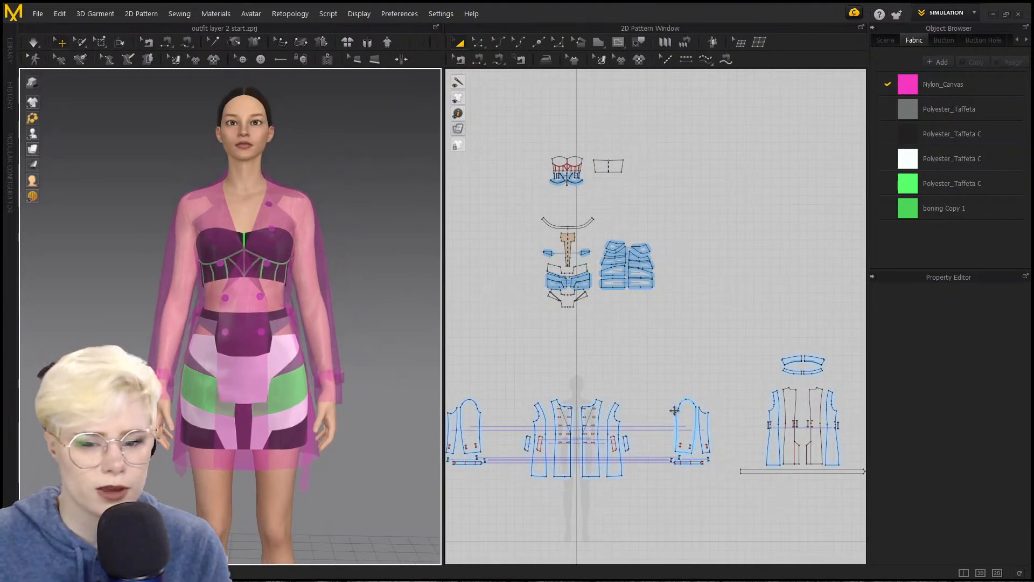
pyautogui.scroll(-2, 678, 425)
pyautogui.scroll(-1, 302, 238)
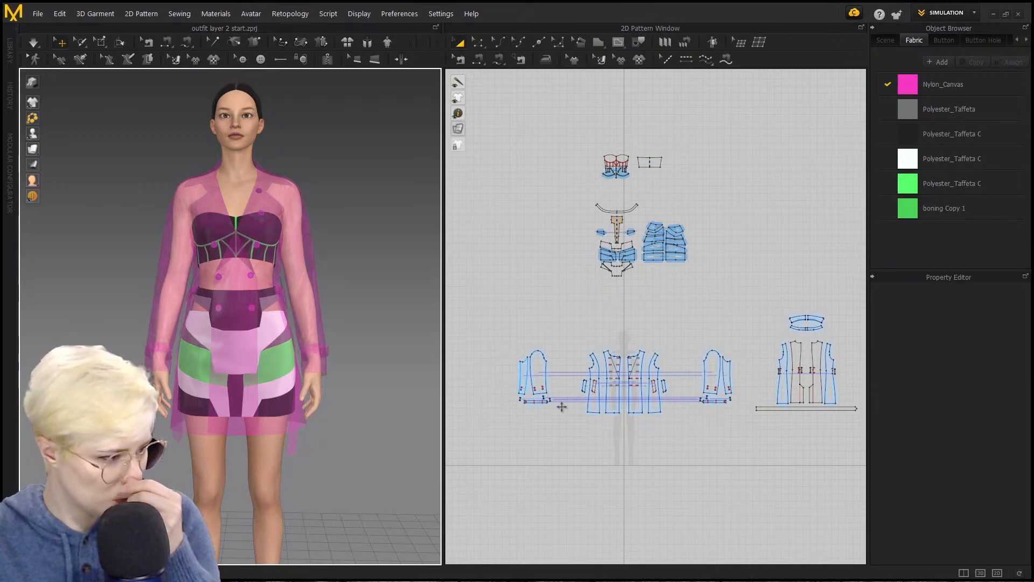
pyautogui.scroll(3, 771, 400)
pyautogui.moveTo(758, 405); pyautogui.dragTo(716, 381, button='middle')
pyautogui.scroll(-2, 712, 417)
pyautogui.scroll(-2, 497, 344)
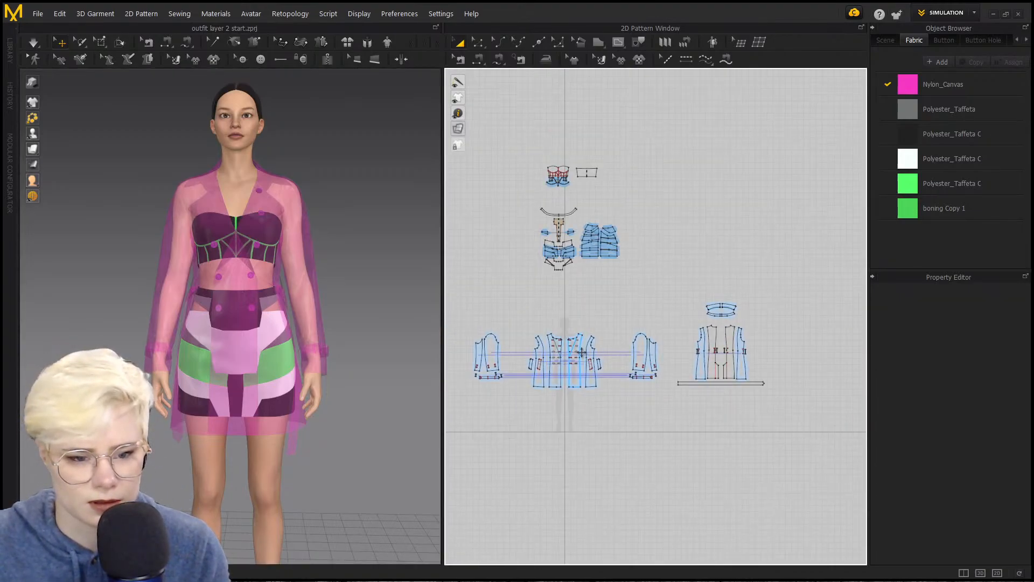
pyautogui.moveTo(459, 309); pyautogui.dragTo(518, 308, button='middle')
pyautogui.moveTo(851, 450); pyautogui.dragTo(851, 452)
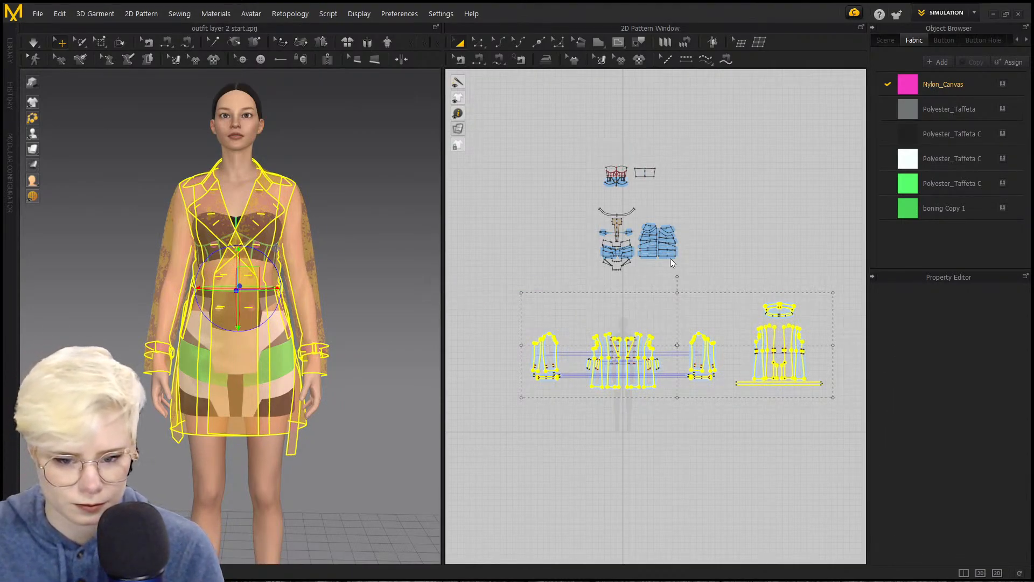
pyautogui.press('Delete')
pyautogui.moveTo(248, 215); pyautogui.dragTo(312, 250, button='right')
pyautogui.press('2')
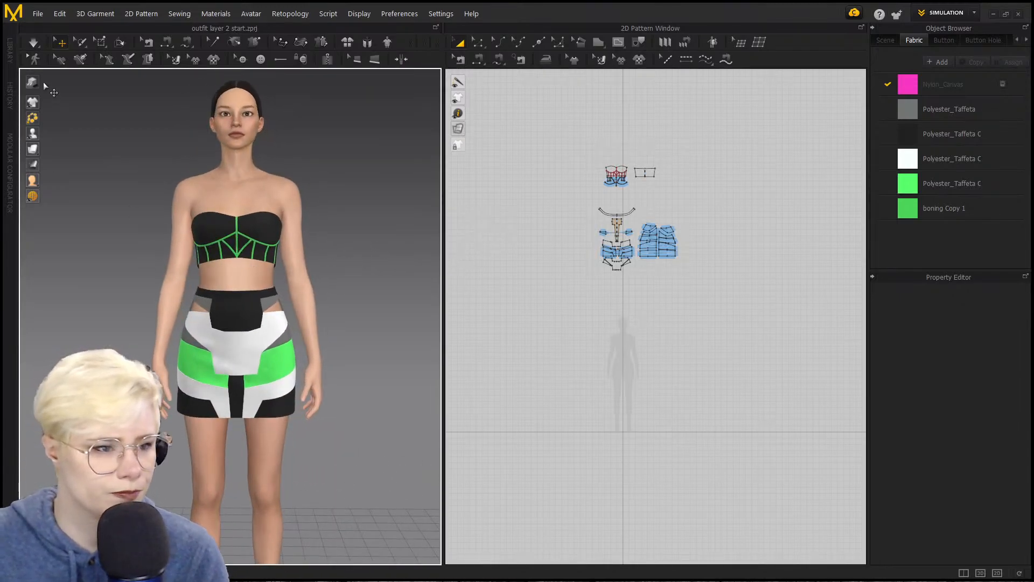
# Step: Open the Modular Configurator and load the Set-In block from the Woman > Trench Coats folder
pyautogui.click(4, 43)
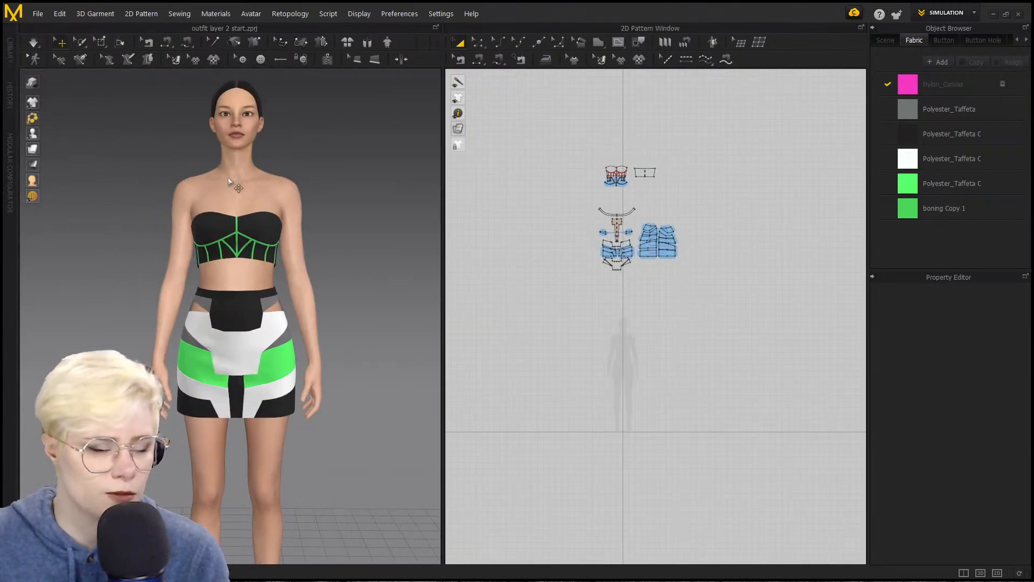
pyautogui.click(11, 163)
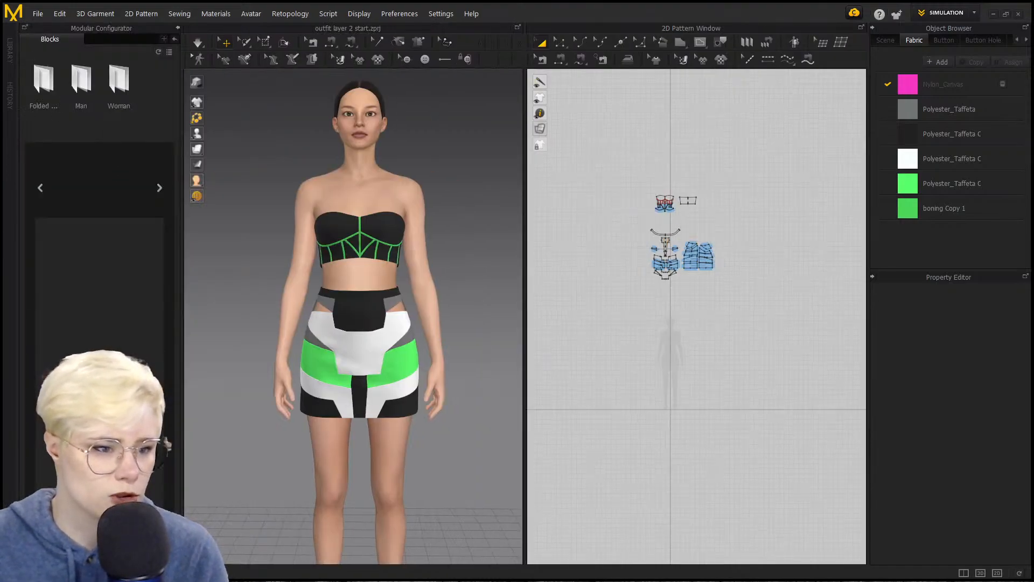
pyautogui.doubleClick(124, 80)
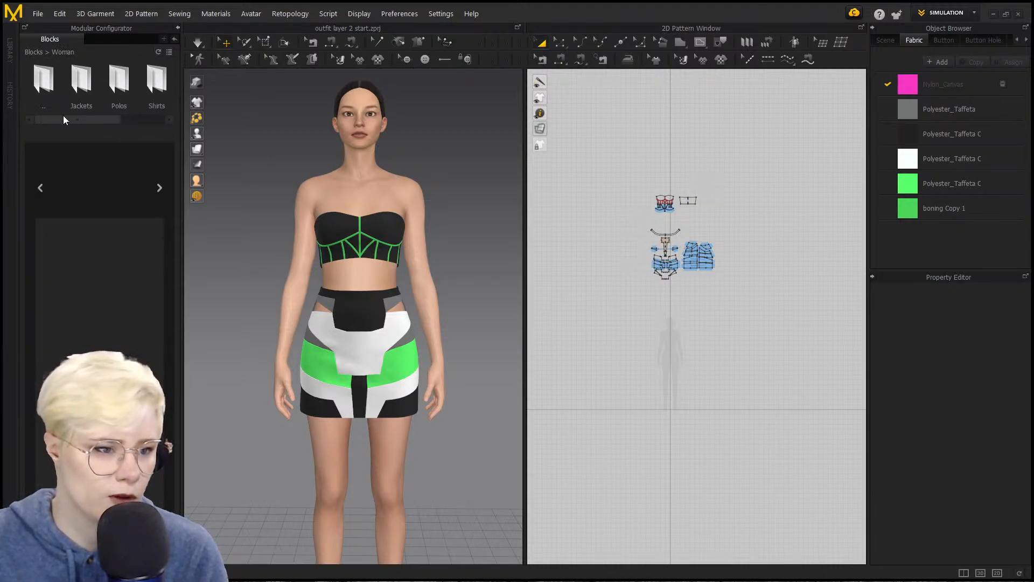
pyautogui.moveTo(63, 118); pyautogui.dragTo(146, 73)
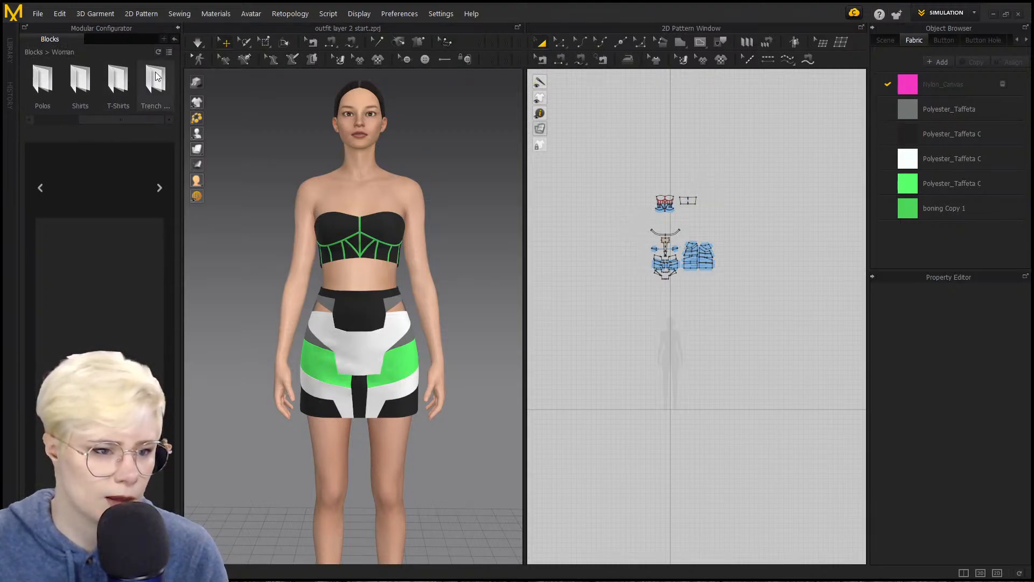
pyautogui.doubleClick(155, 72)
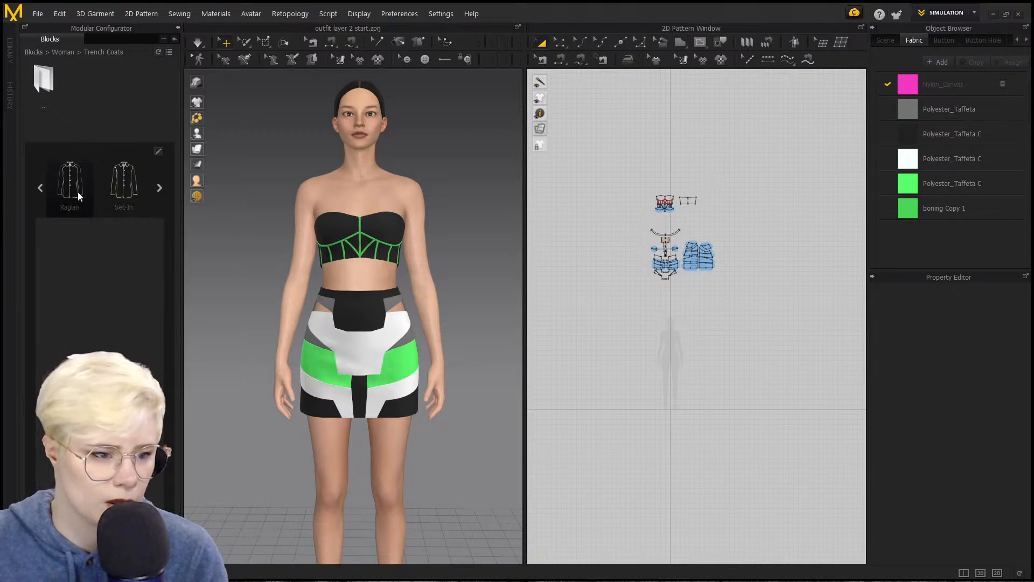
pyautogui.click(130, 176)
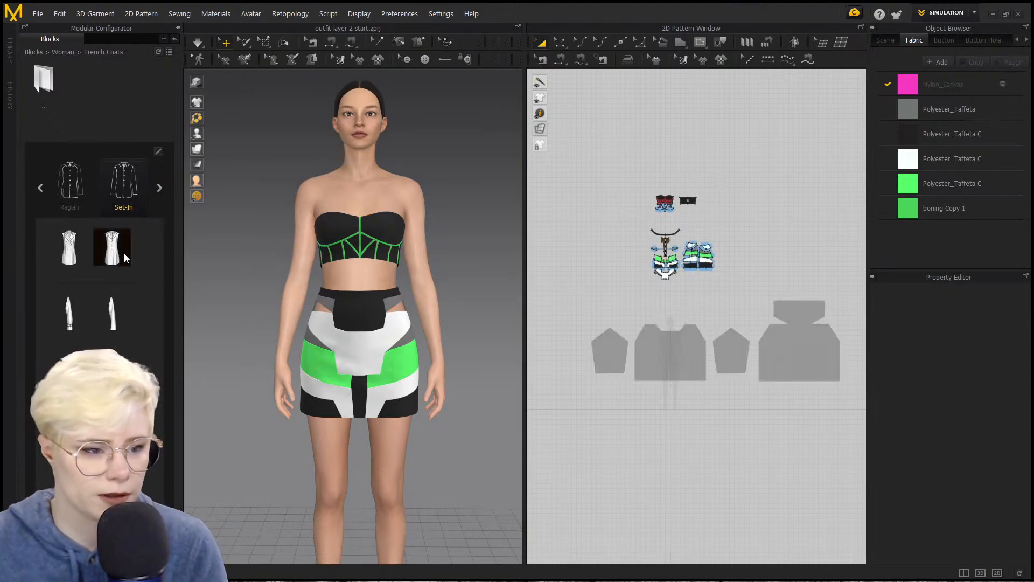
# Step: Try both trench coat body blocks on the avatar and keep the double-breasted one with wide lapels
pyautogui.click(73, 257)
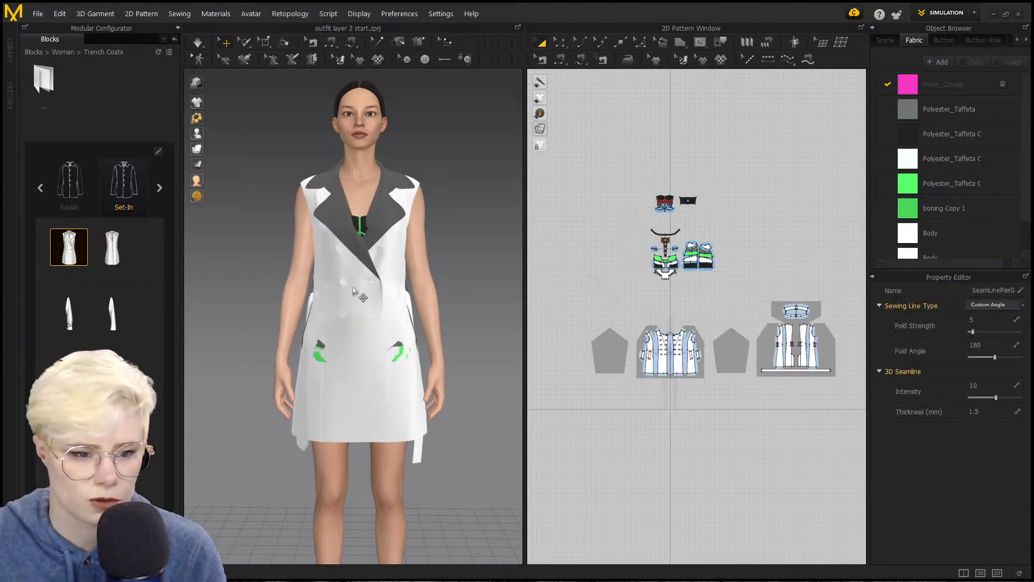
pyautogui.click(125, 256)
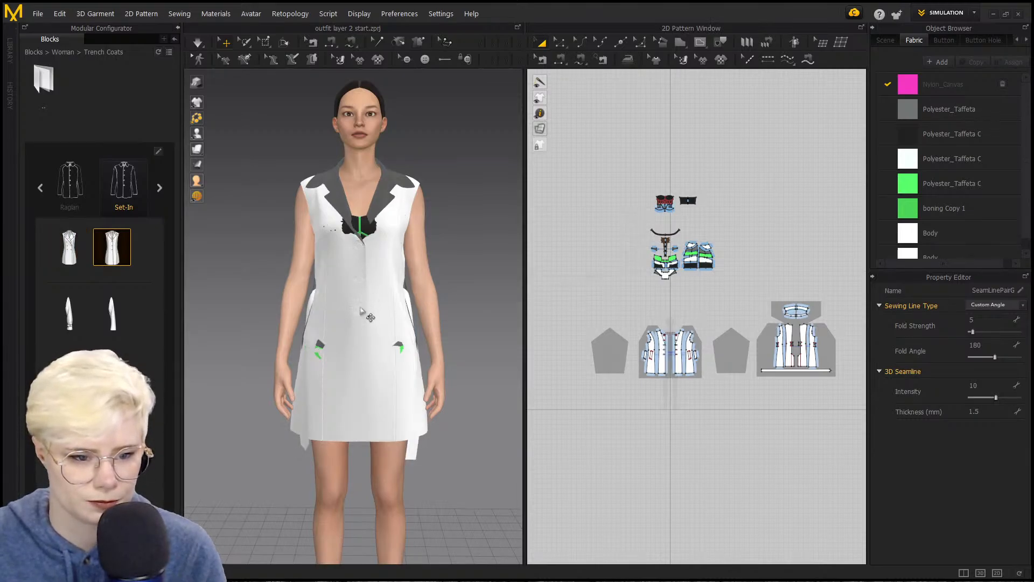
pyautogui.scroll(3, 360, 308)
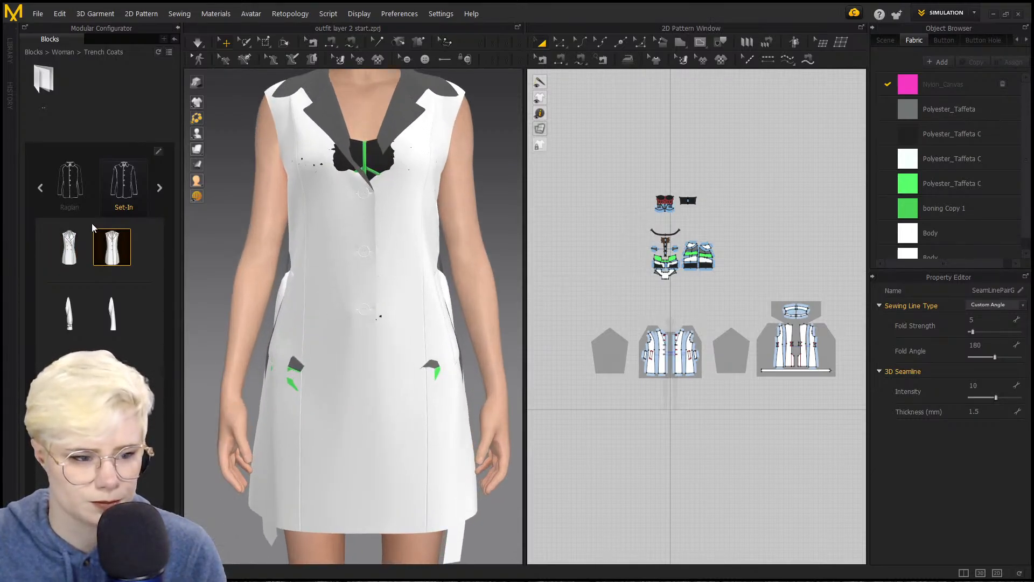
pyautogui.click(68, 244)
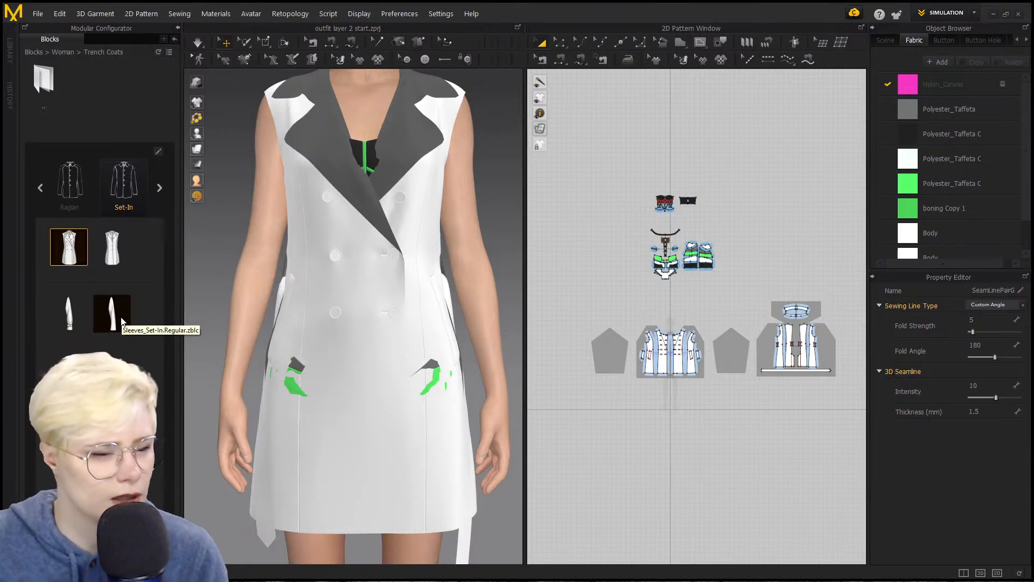
# Step: Try the Set-In Regular sleeves on the coat, then choose the sleeves with cuff straps instead
pyautogui.click(74, 316)
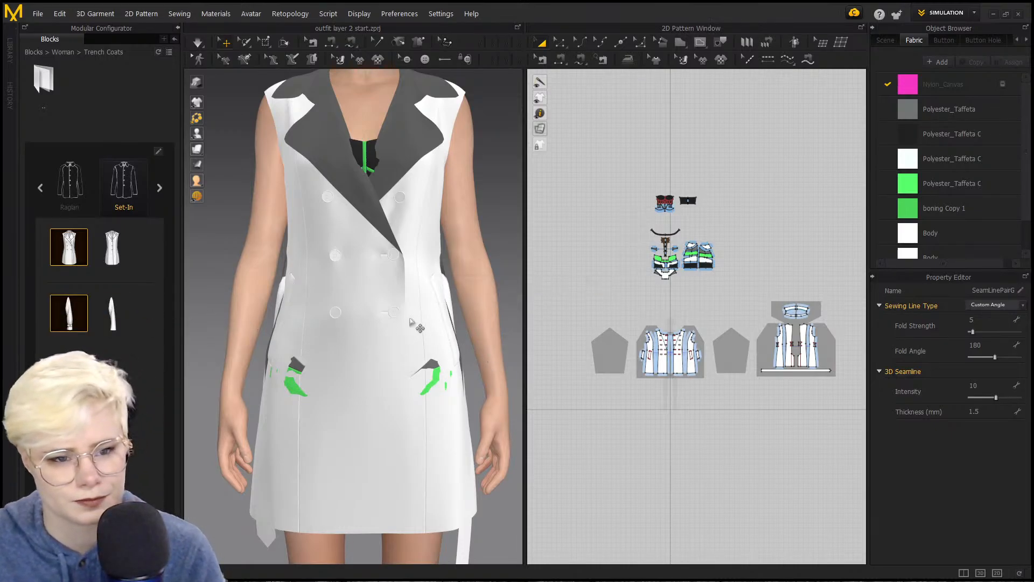
pyautogui.click(117, 311)
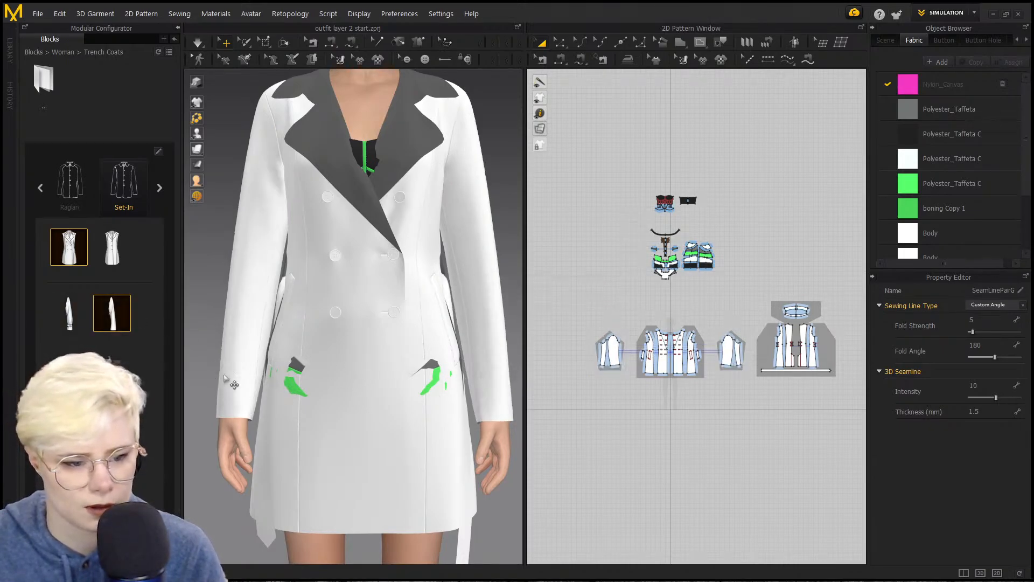
pyautogui.click(69, 313)
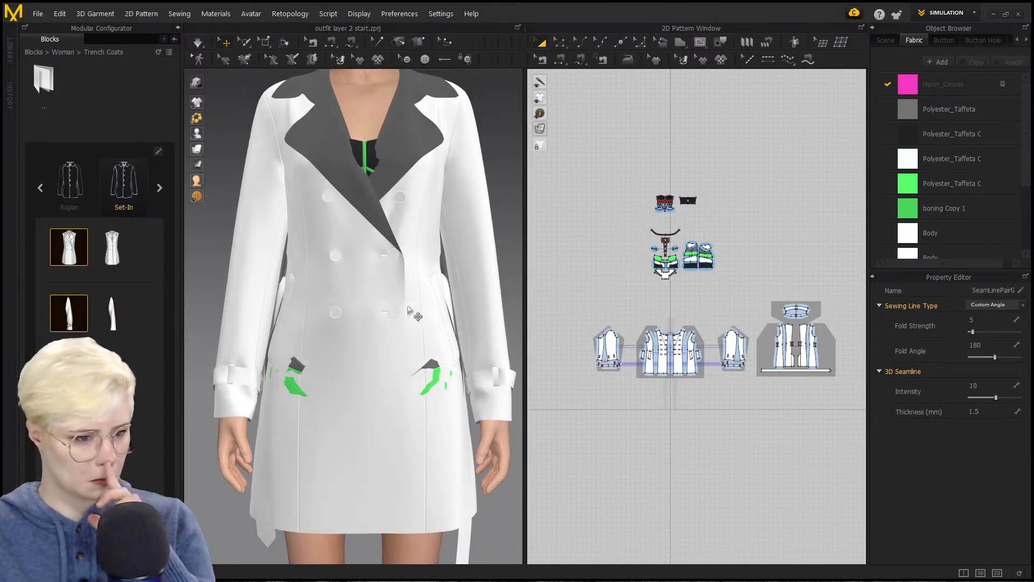
# Step: Select all trench coat pattern pieces and set their simulation Layer to 1
pyautogui.scroll(-3, 650, 275)
pyautogui.scroll(-4, 373, 233)
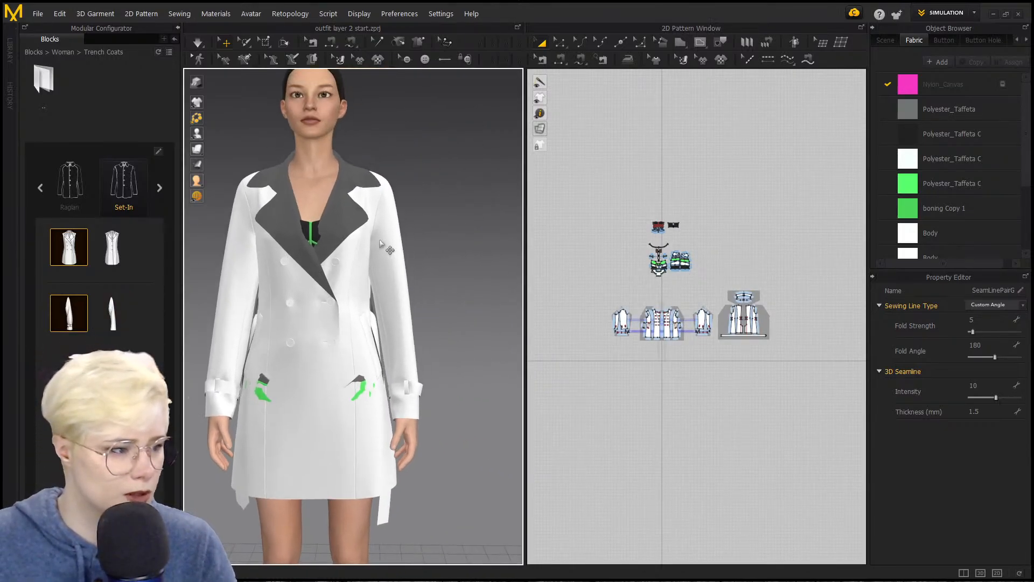
pyautogui.moveTo(612, 171); pyautogui.dragTo(689, 306)
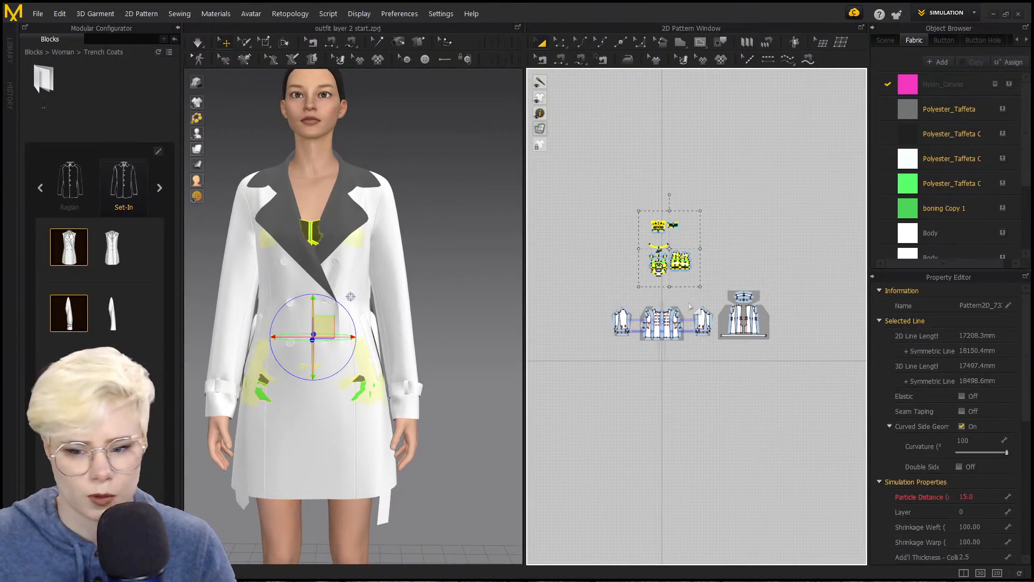
pyautogui.scroll(2, 689, 306)
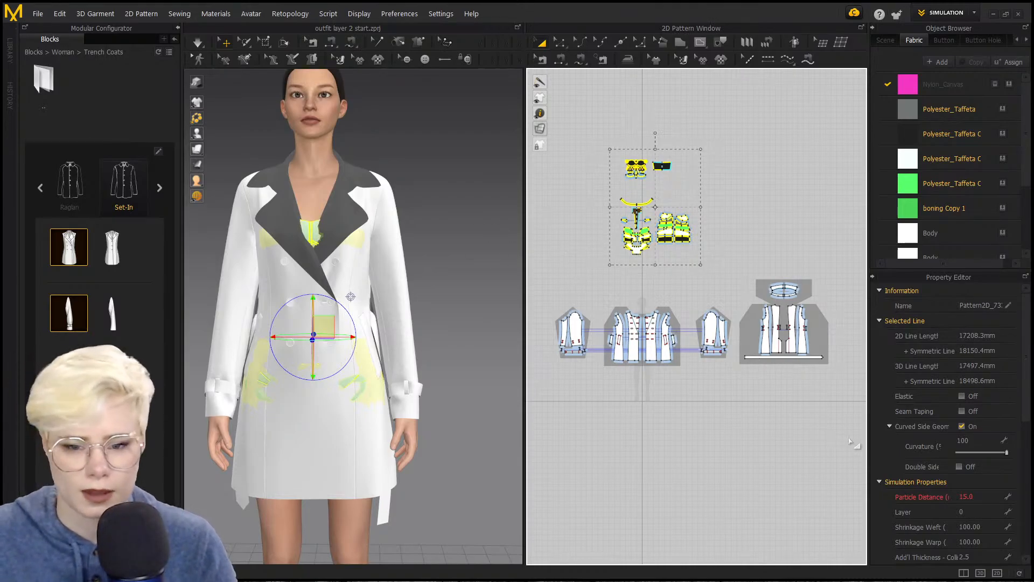
pyautogui.moveTo(849, 438); pyautogui.dragTo(541, 262)
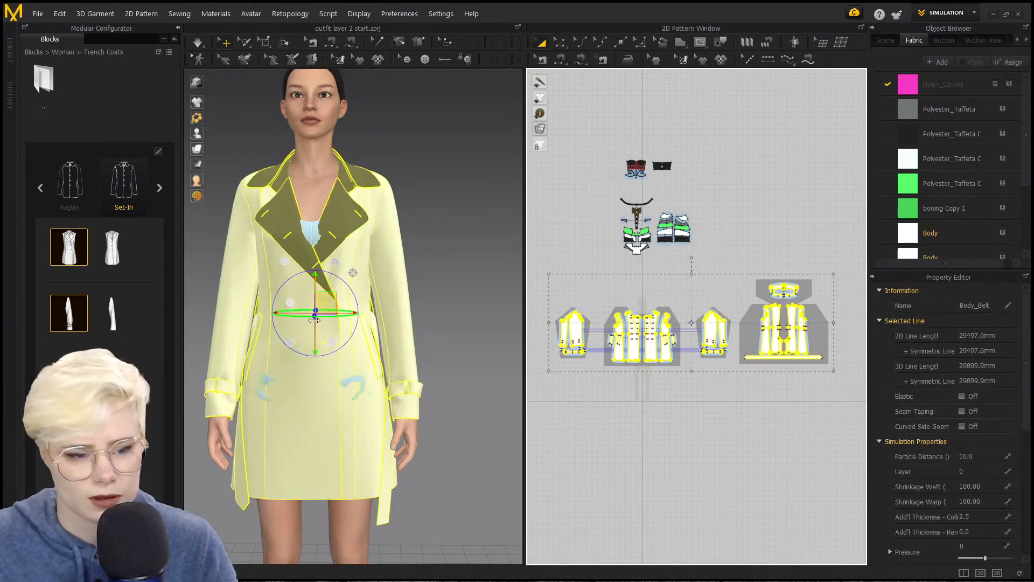
pyautogui.click(987, 471)
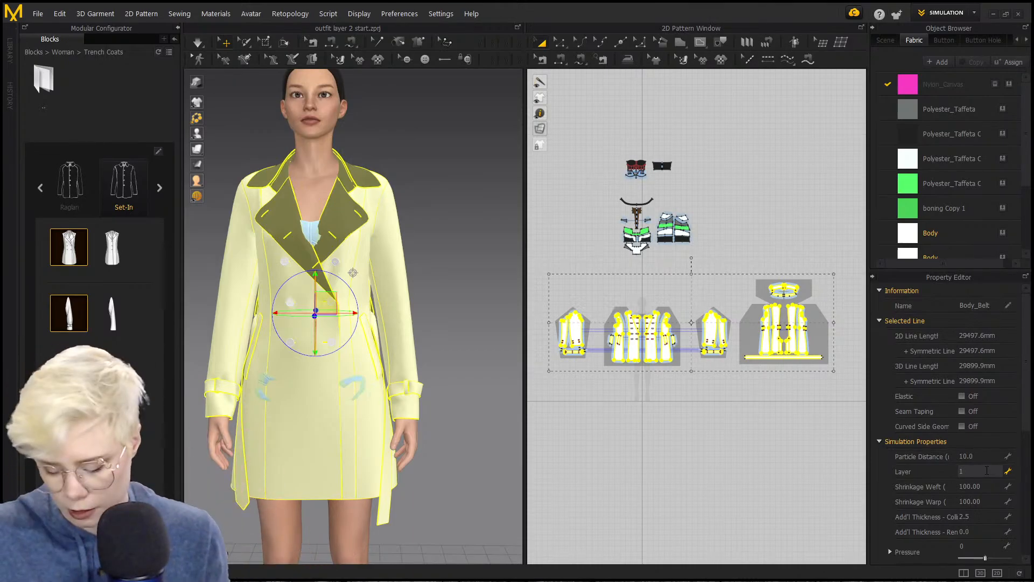
pyautogui.press('Return')
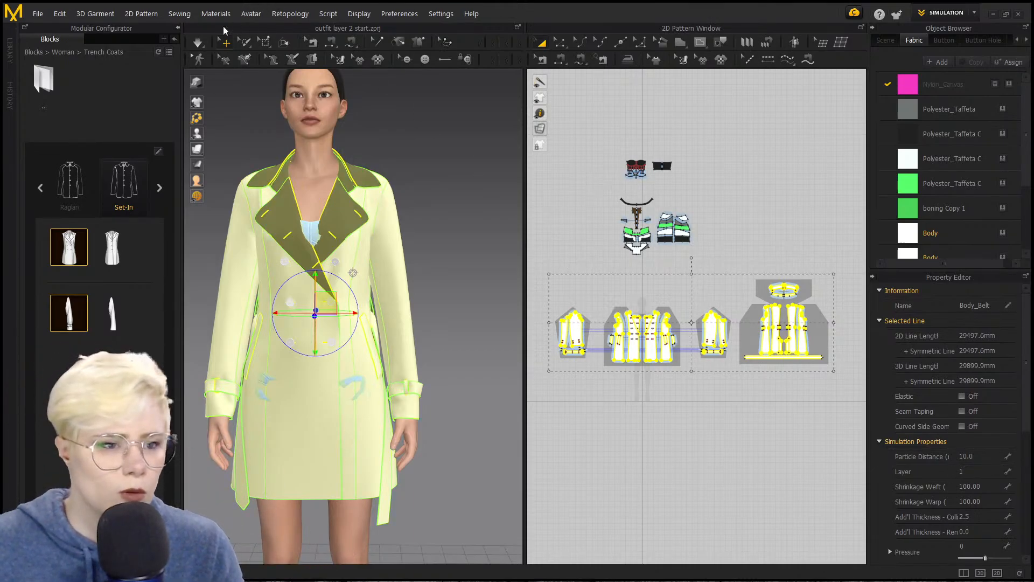
# Step: Collapse the Modular Configurator, simulate the coat over the inner outfit and check its drape from front and back
pyautogui.click(177, 28)
pyautogui.moveTo(459, 316); pyautogui.dragTo(532, 255, button='middle')
pyautogui.scroll(-2, 532, 255)
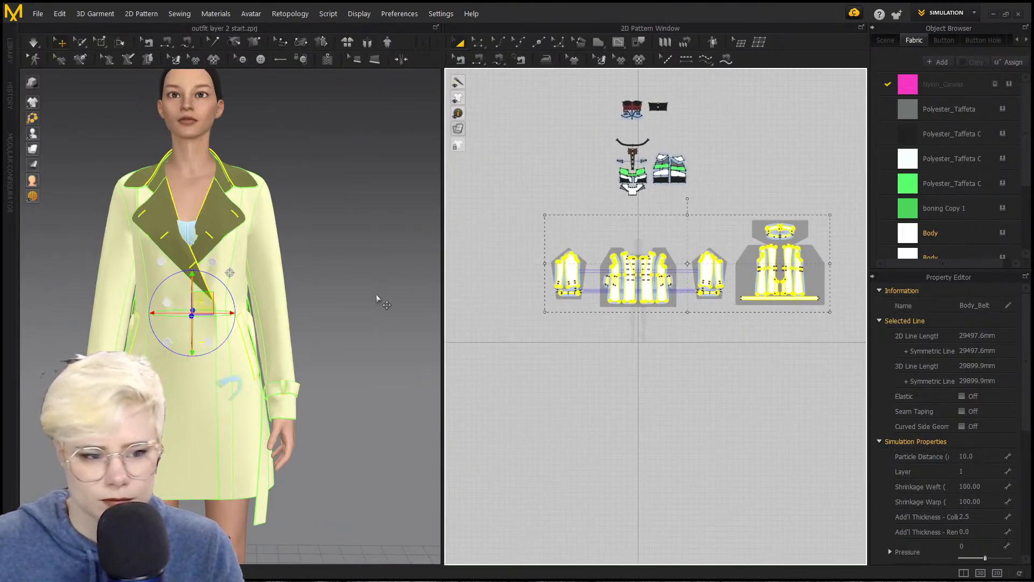
pyautogui.moveTo(377, 297); pyautogui.dragTo(384, 326, button='middle')
pyautogui.scroll(2, 636, 294)
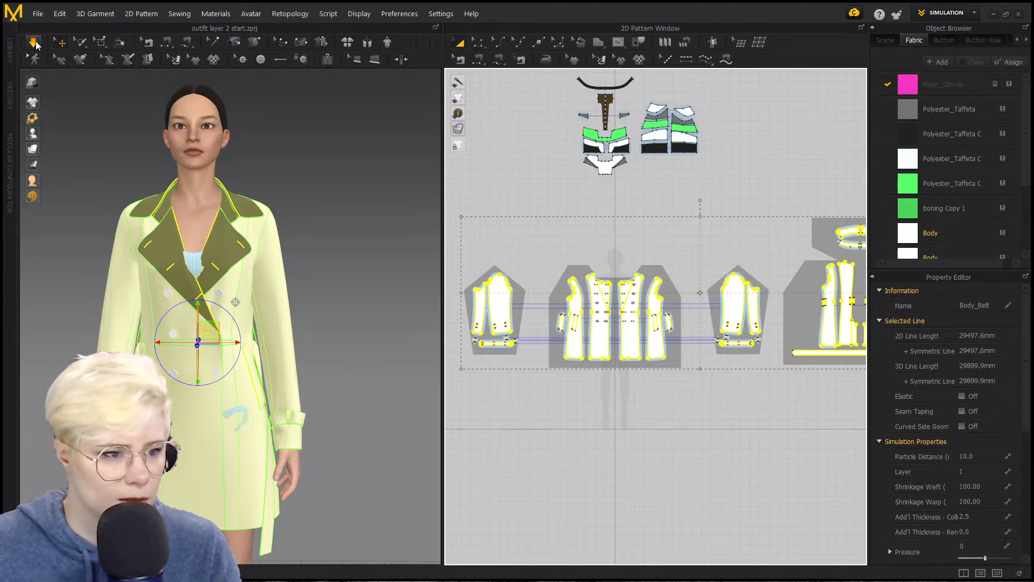
pyautogui.click(34, 43)
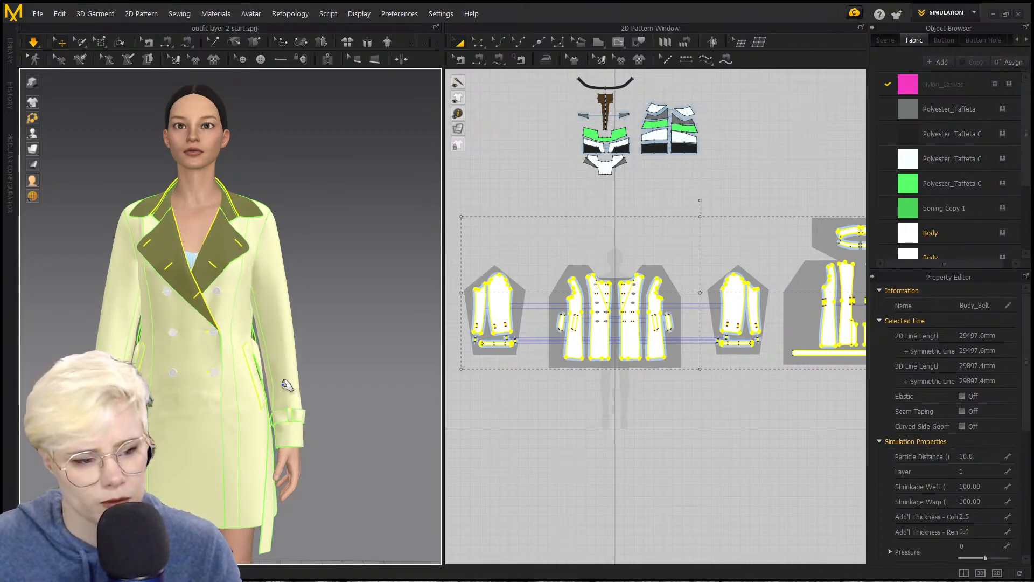
pyautogui.moveTo(337, 363); pyautogui.dragTo(249, 372, button='right')
pyautogui.moveTo(309, 442); pyautogui.dragTo(214, 452, button='right')
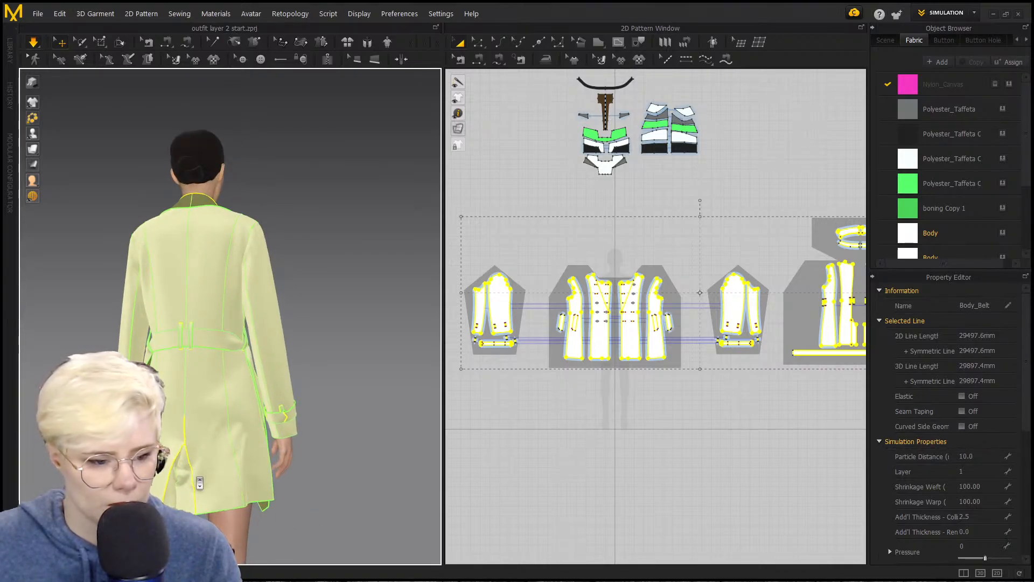
pyautogui.scroll(2, 199, 483)
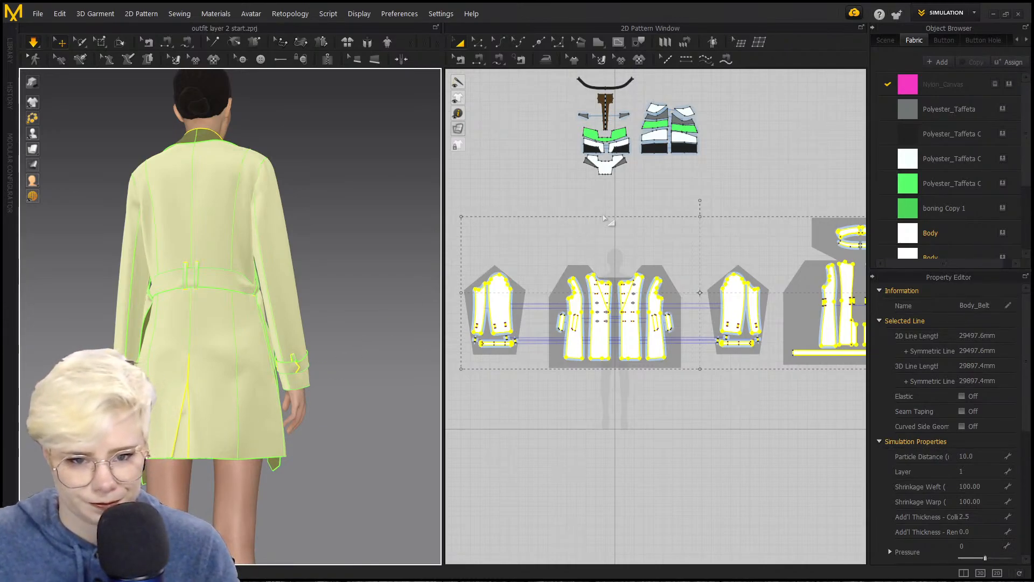
# Step: Inspect the simulated trench coat from the back and front, and stop the simulation
pyautogui.moveTo(321, 279); pyautogui.dragTo(348, 291, button='right')
pyautogui.rightClick(347, 341)
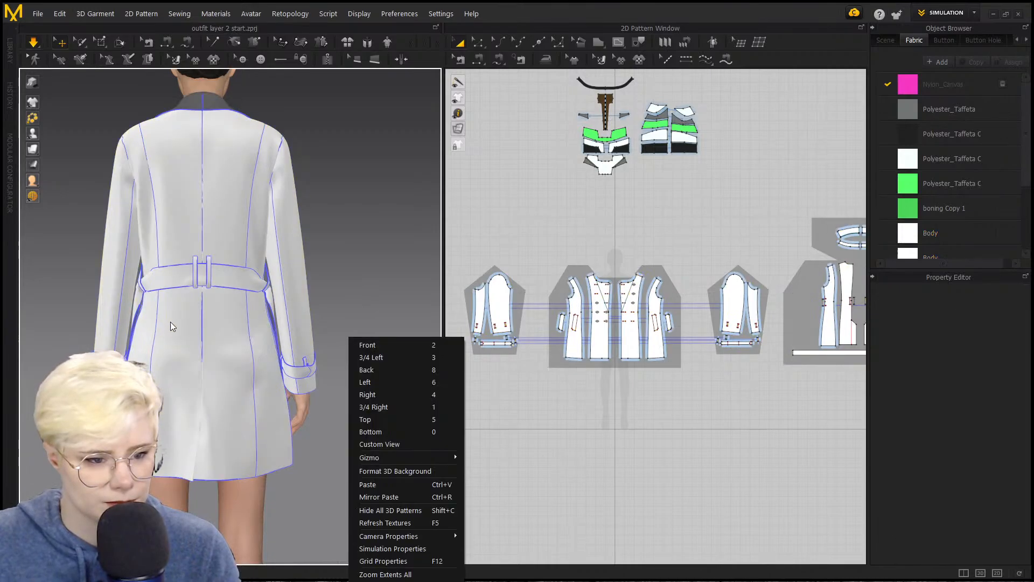
pyautogui.click(364, 260)
pyautogui.moveTo(264, 278); pyautogui.dragTo(163, 271, button='right')
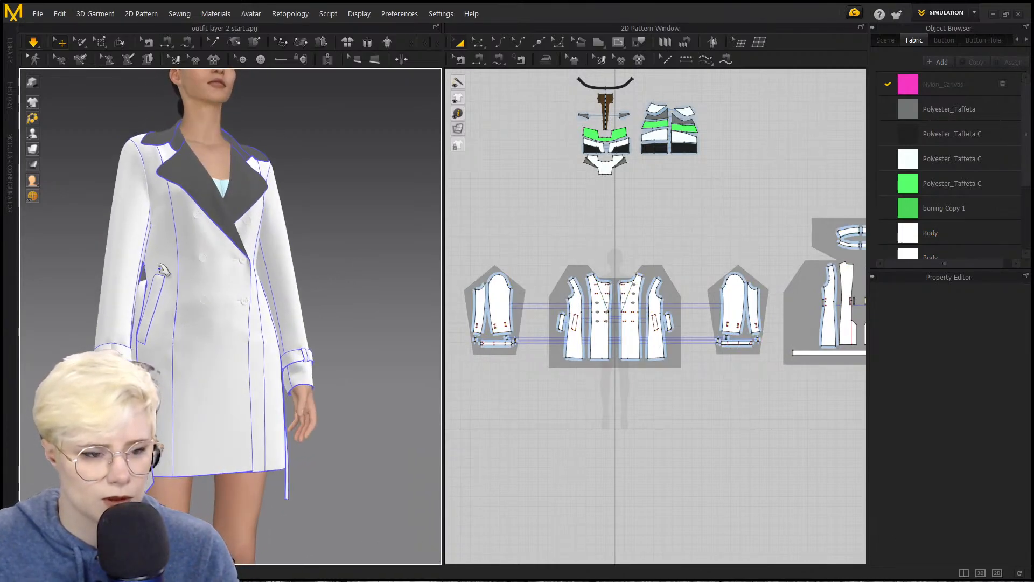
pyautogui.moveTo(234, 278); pyautogui.dragTo(191, 297, button='right')
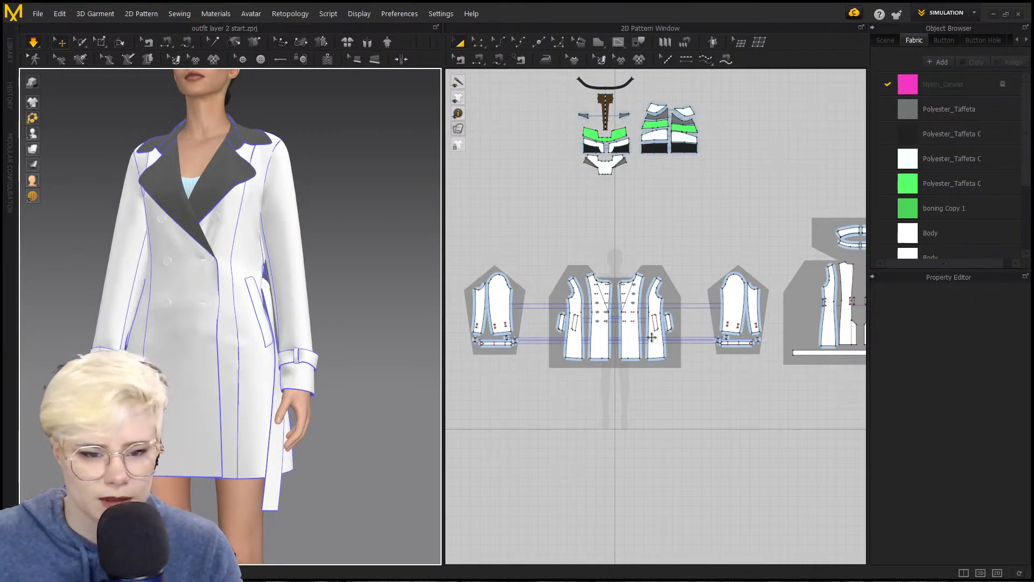
pyautogui.scroll(-1, 652, 338)
pyautogui.click(501, 156)
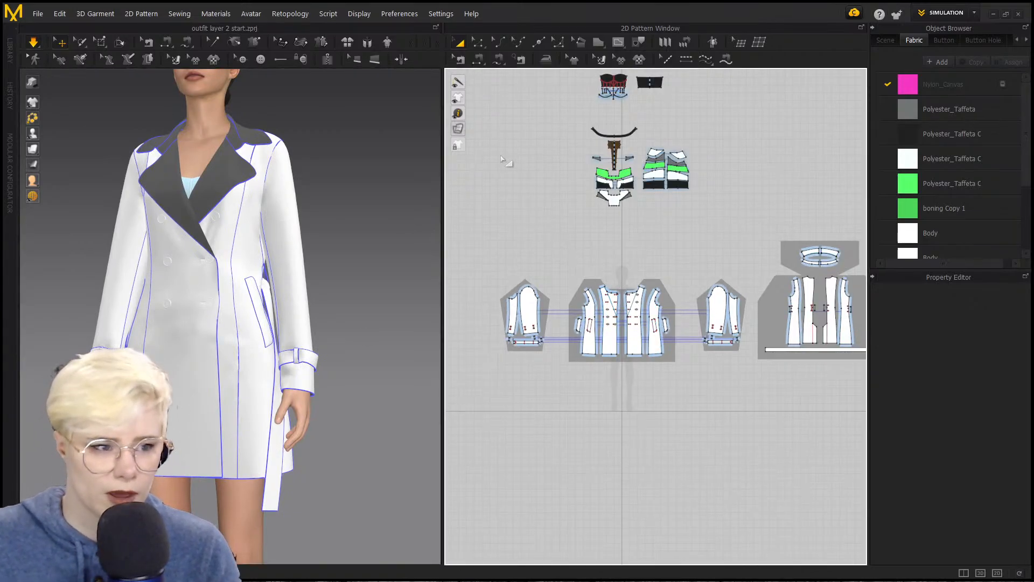
pyautogui.press('space')
# Step: Select all trench coat pattern pieces and set their simulation Layer to 0
pyautogui.scroll(-2, 808, 376)
pyautogui.moveTo(811, 377); pyautogui.dragTo(739, 328, button='middle')
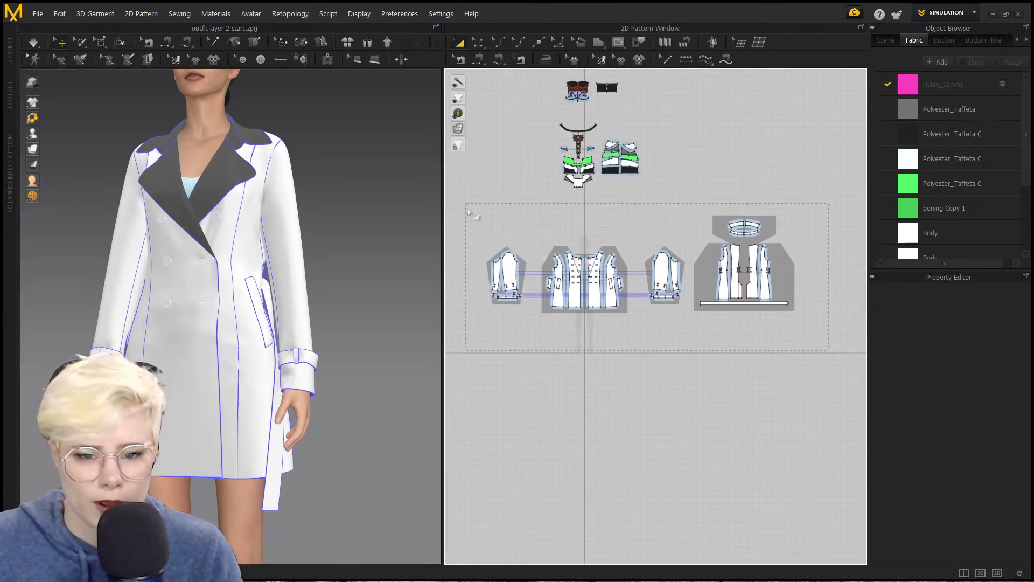
pyautogui.moveTo(468, 211); pyautogui.dragTo(467, 206)
pyautogui.click(984, 472)
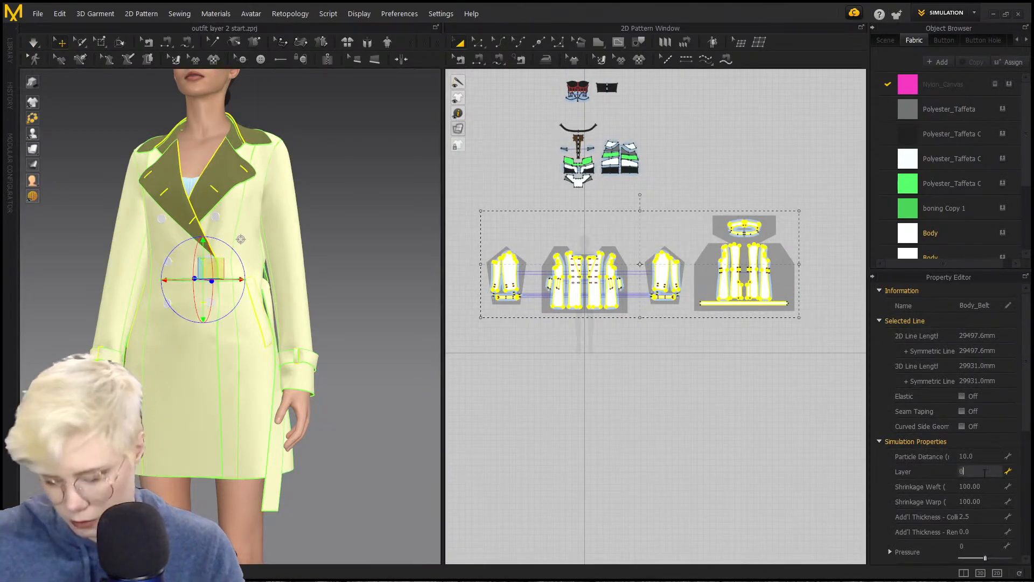
pyautogui.press('Return')
pyautogui.click(685, 356)
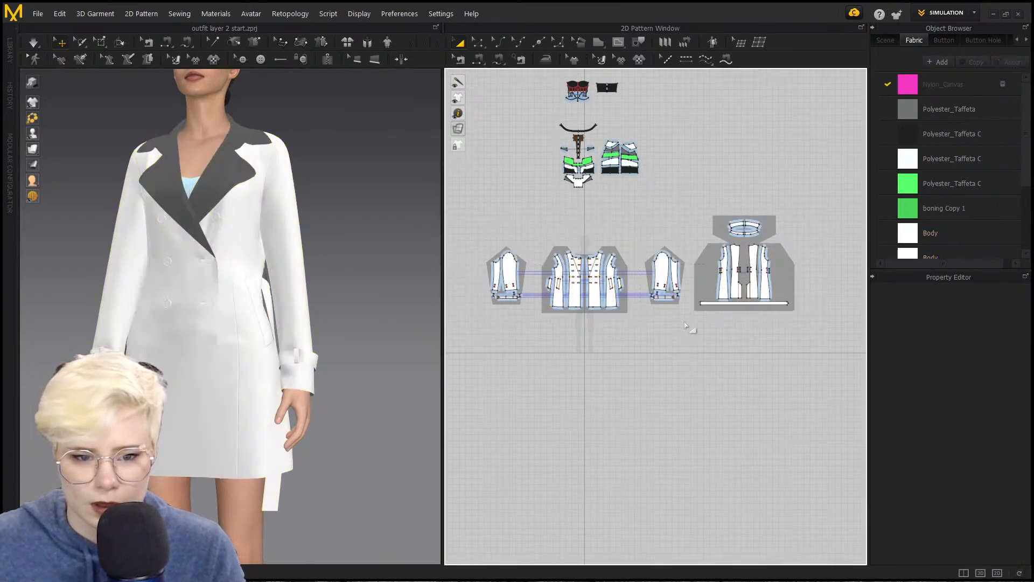
# Step: Remove the modular relationship from the coat's pattern pieces and confirm deleting the Modular Frame
pyautogui.scroll(3, 648, 322)
pyautogui.scroll(-2, 649, 323)
pyautogui.moveTo(649, 323); pyautogui.dragTo(691, 367, button='middle')
pyautogui.scroll(1, 631, 349)
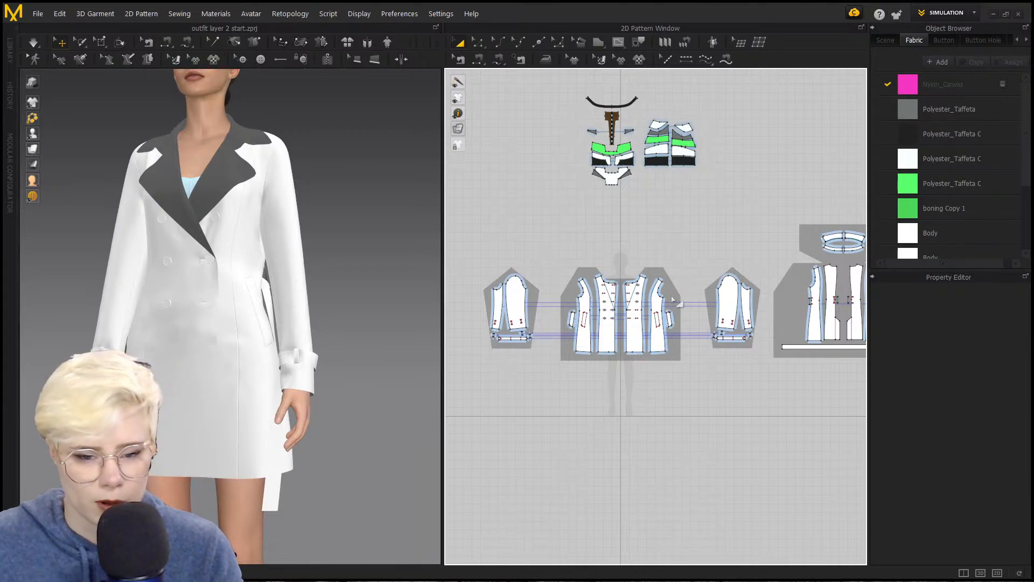
pyautogui.scroll(1, 676, 302)
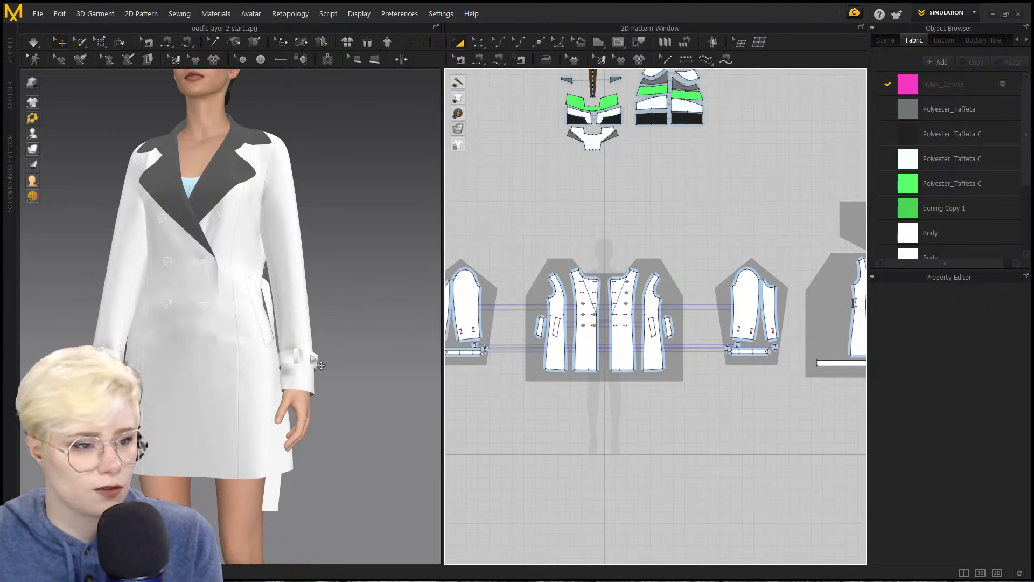
pyautogui.moveTo(153, 237)
pyautogui.mouseDown(button='right')
pyautogui.moveTo(85, 170)
pyautogui.moveTo(157, 222)
pyautogui.moveTo(158, 238)
pyautogui.mouseUp(button='right')
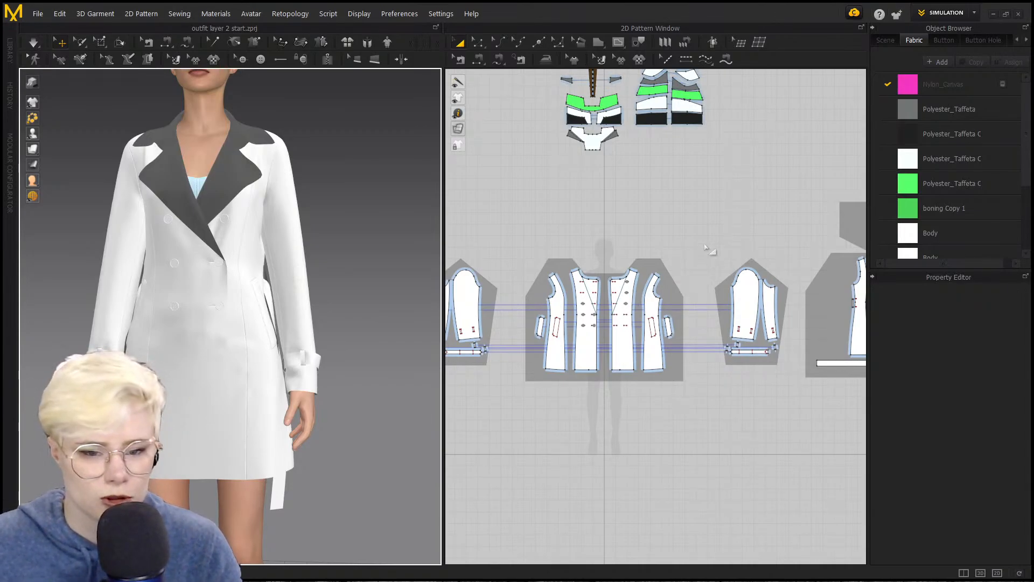
pyautogui.rightClick(688, 220)
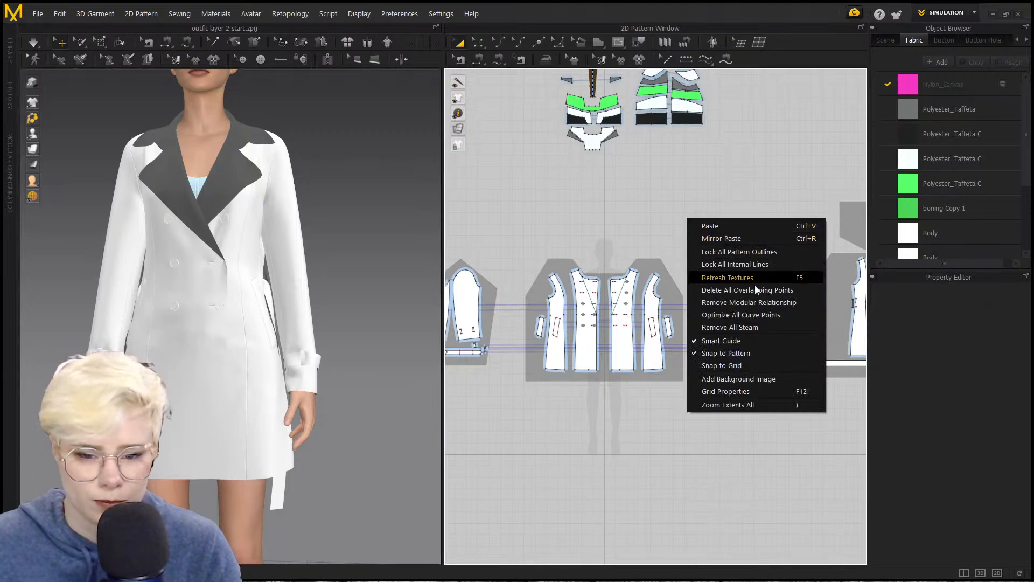
pyautogui.click(806, 302)
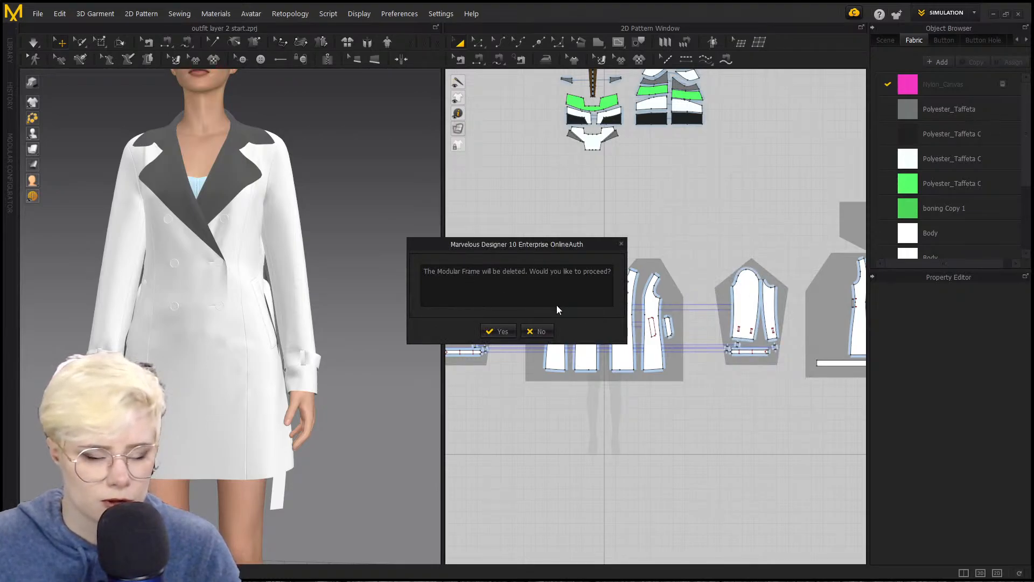
pyautogui.click(504, 334)
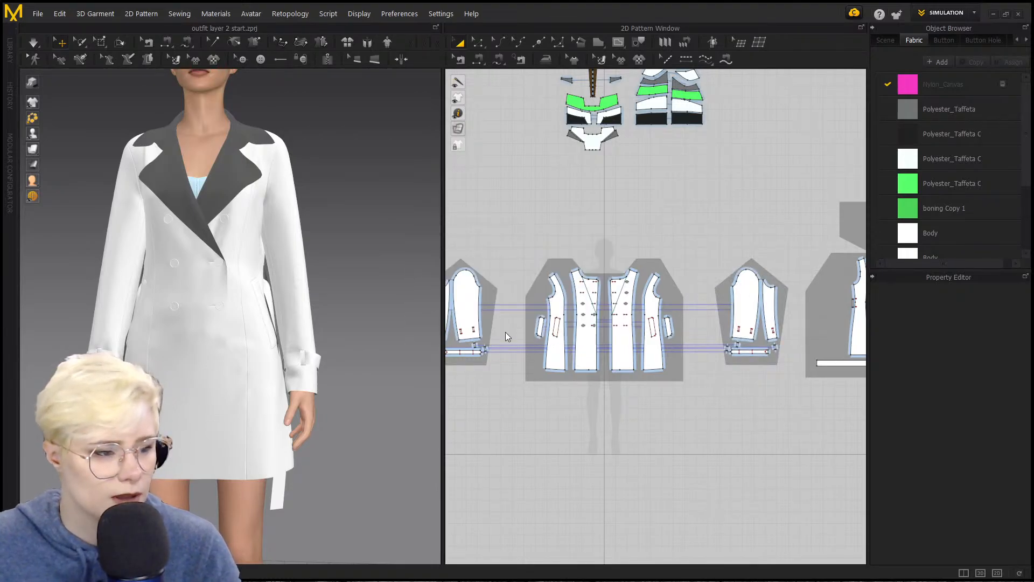
# Step: Select all trench coat pattern pieces and assign the pink Nylon_Canvas fabric to them
pyautogui.scroll(-5, 539, 299)
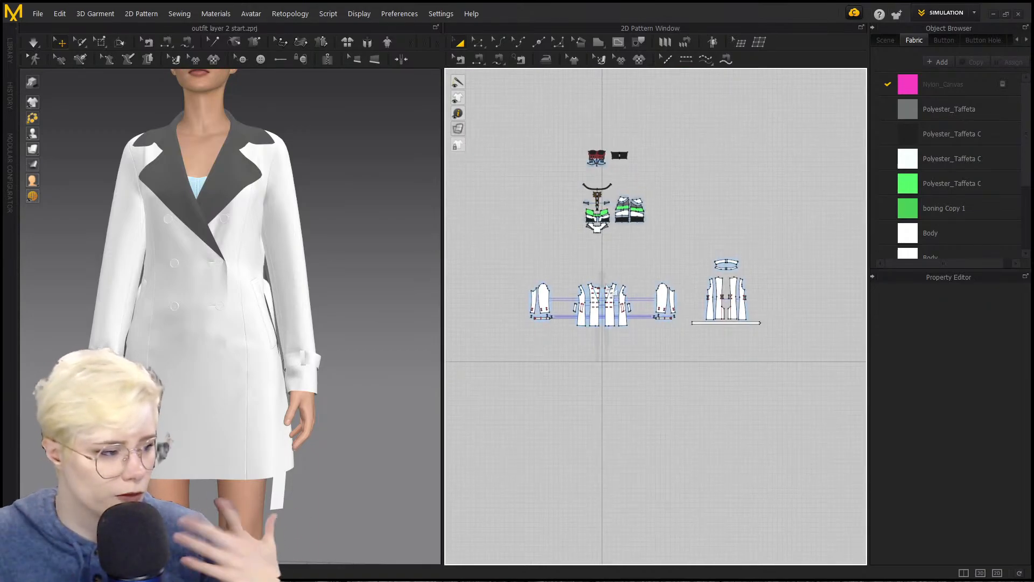
pyautogui.scroll(2, 623, 288)
pyautogui.scroll(2, 722, 294)
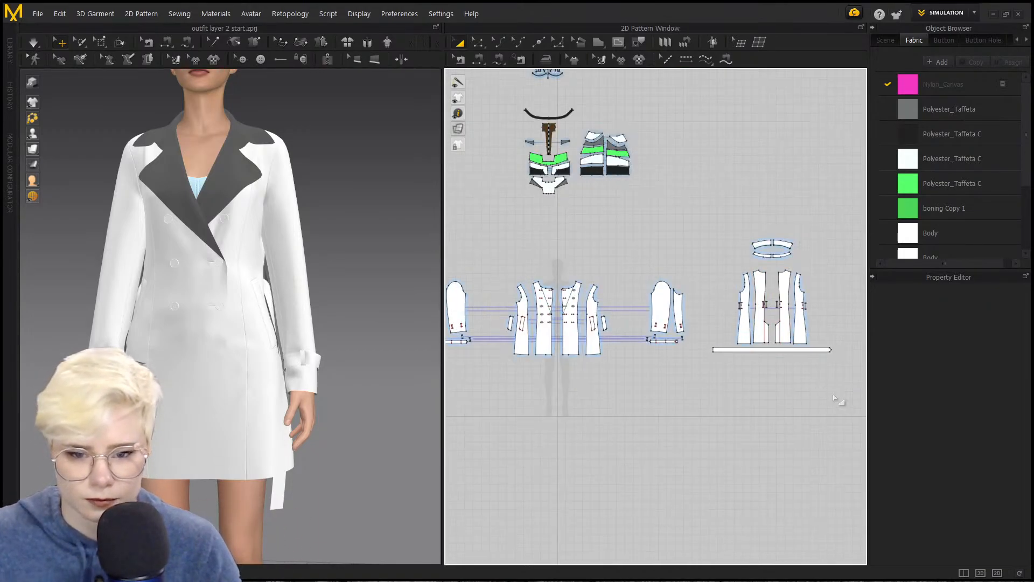
pyautogui.hotkey('ctrl', 'a')
pyautogui.scroll(-2, 683, 292)
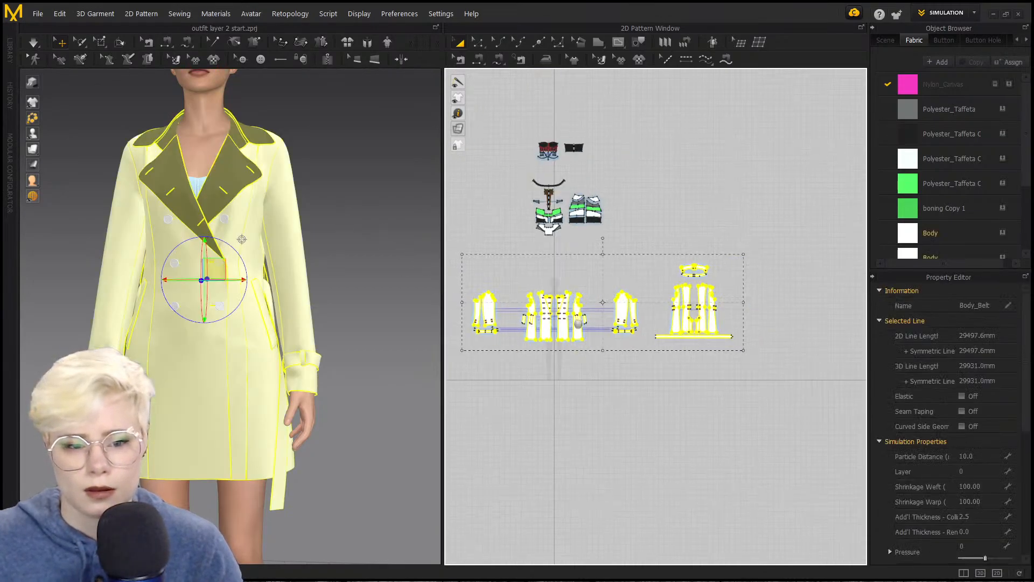
pyautogui.moveTo(927, 86); pyautogui.dragTo(839, 326)
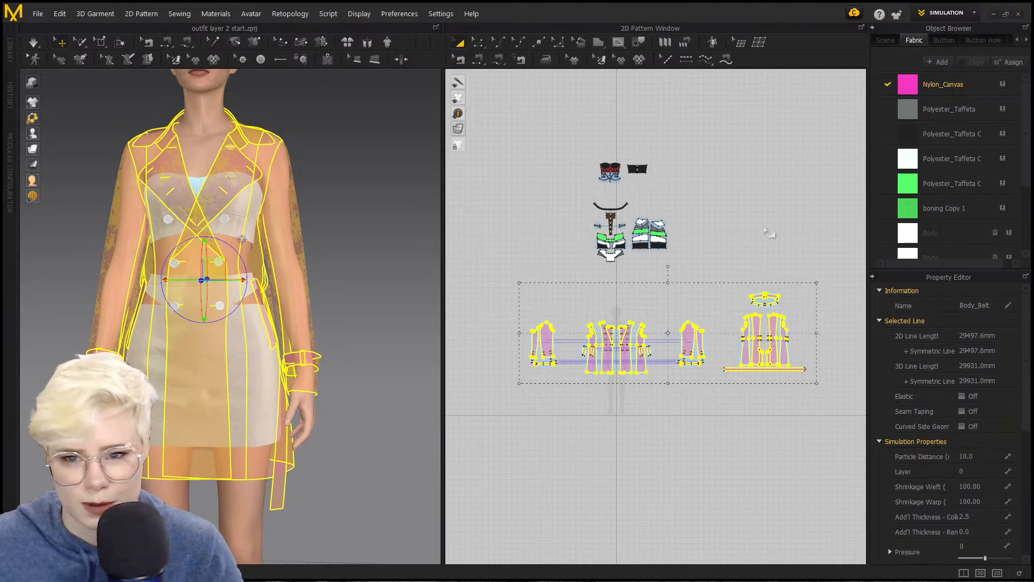
pyautogui.click(808, 195)
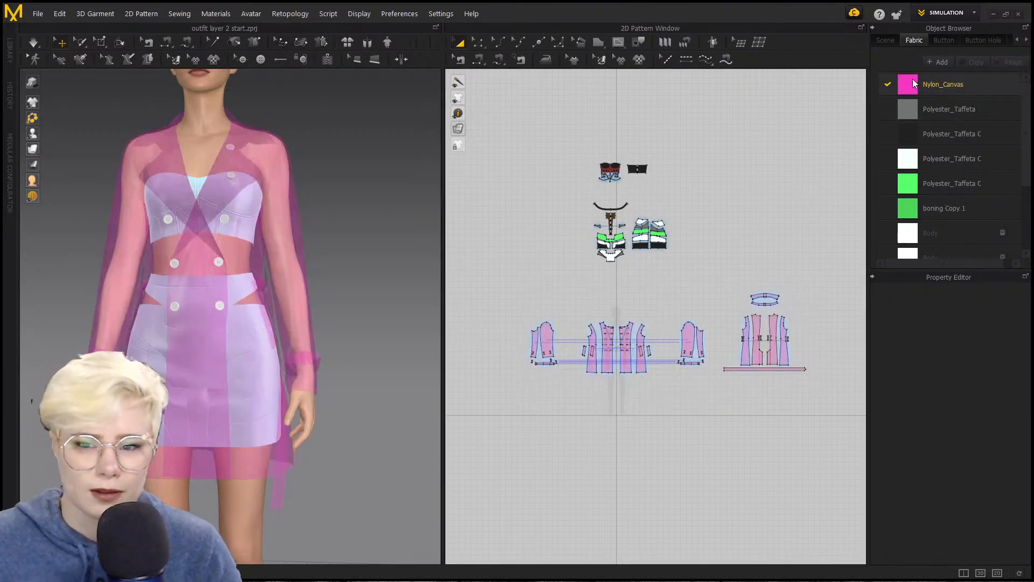
# Step: Try the Metal material type on the Nylon_Canvas fabric with an opacity of 20, and view the coat from several angles
pyautogui.click(915, 83)
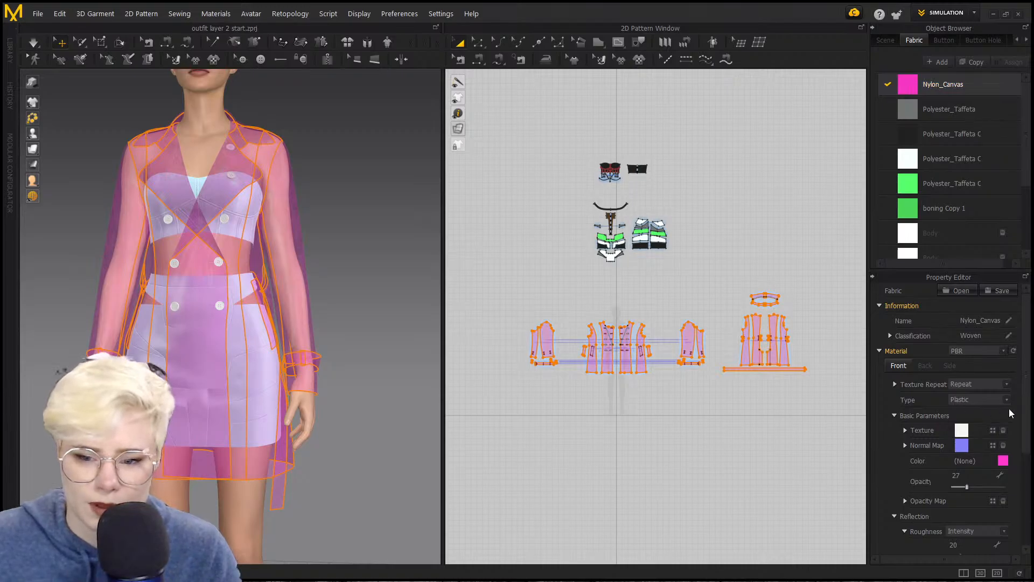
pyautogui.moveTo(203, 335); pyautogui.dragTo(264, 371, button='right')
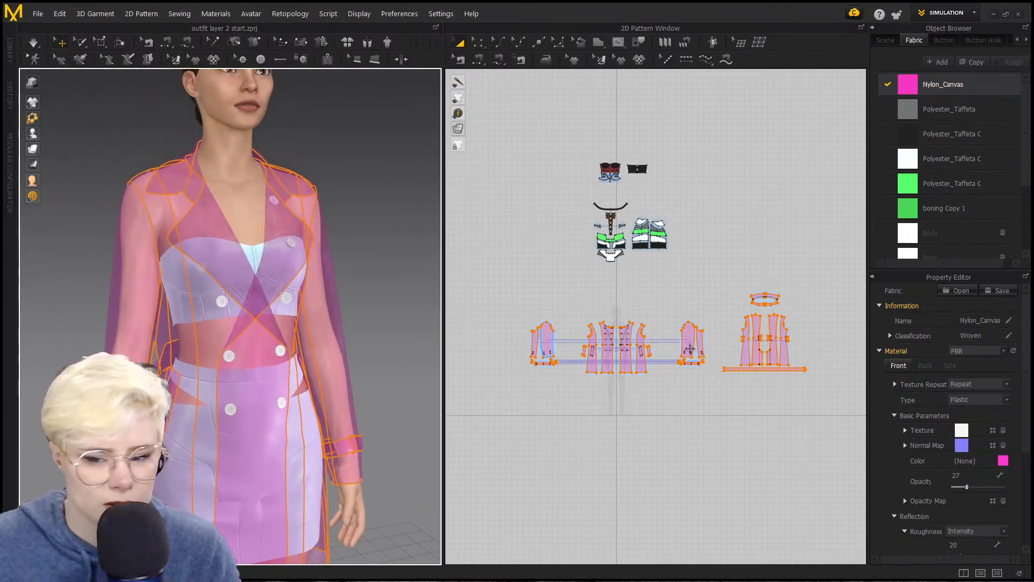
pyautogui.click(1006, 400)
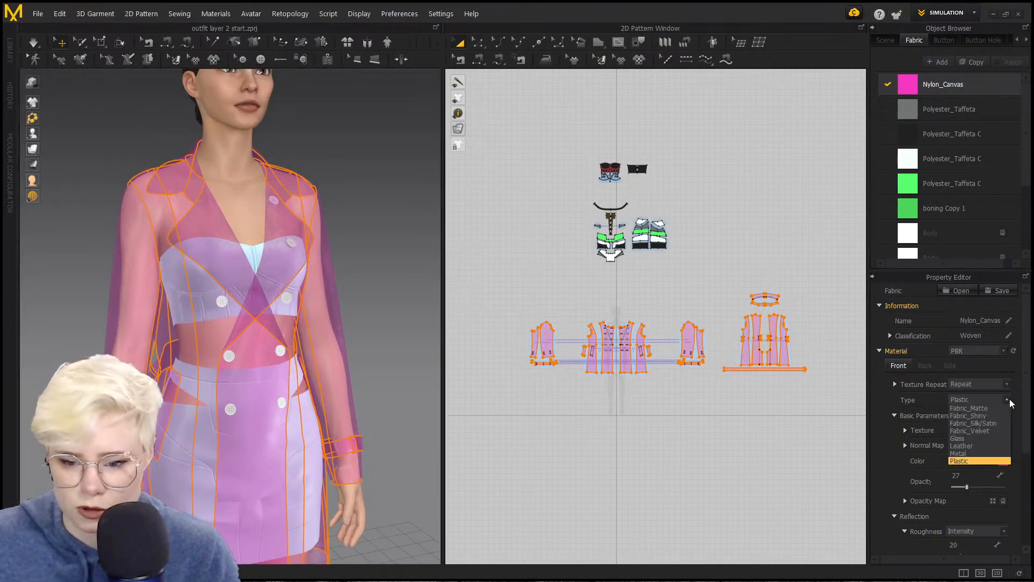
pyautogui.click(986, 453)
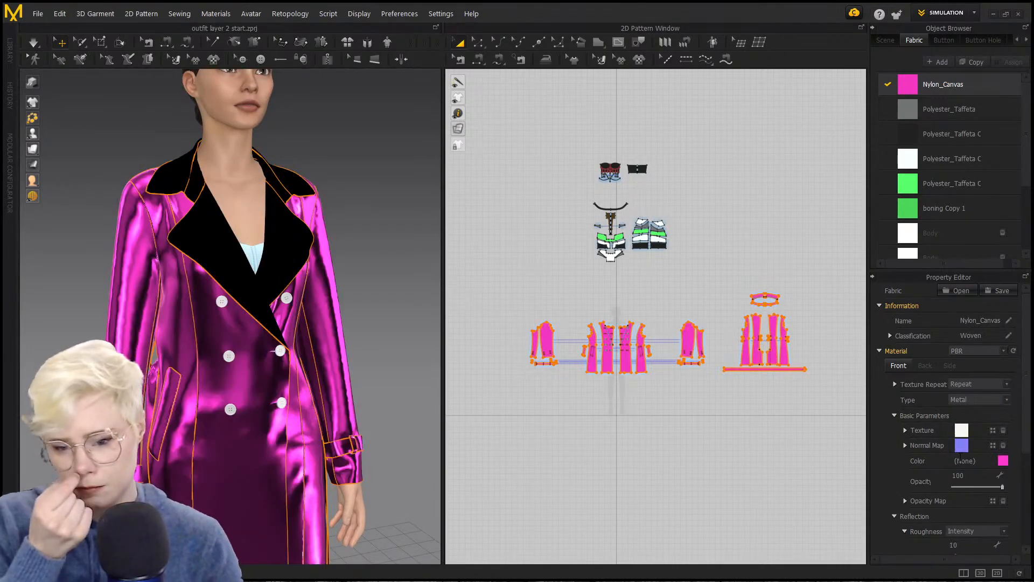
pyautogui.moveTo(1001, 487); pyautogui.dragTo(954, 487)
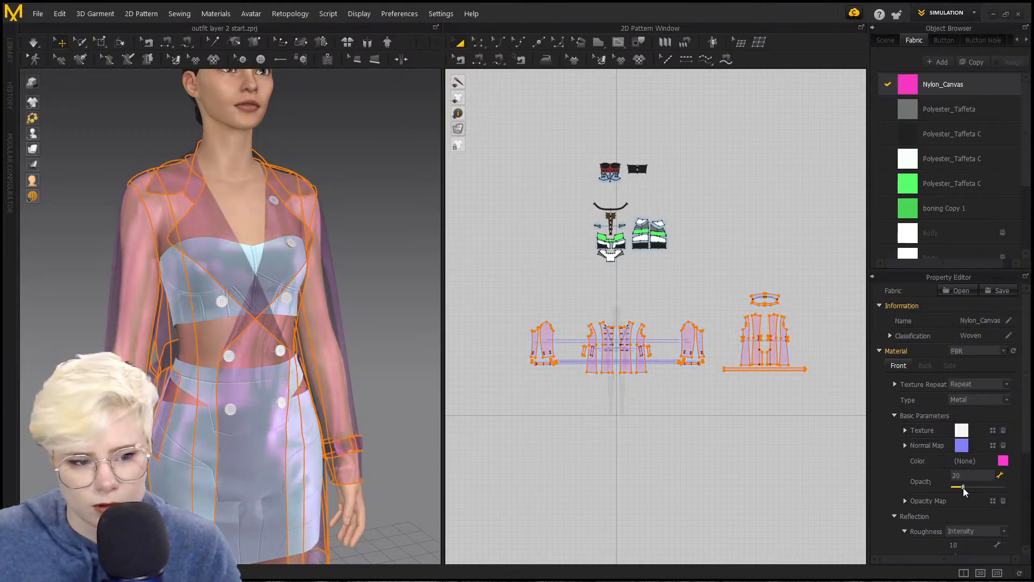
pyautogui.click(608, 487)
pyautogui.moveTo(275, 410); pyautogui.dragTo(289, 410, button='right')
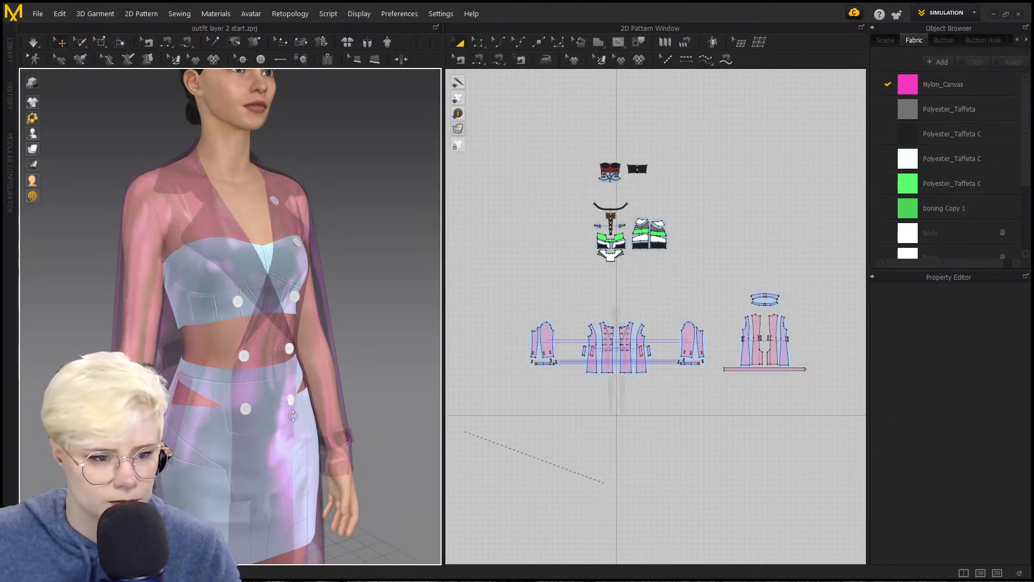
pyautogui.click(627, 463)
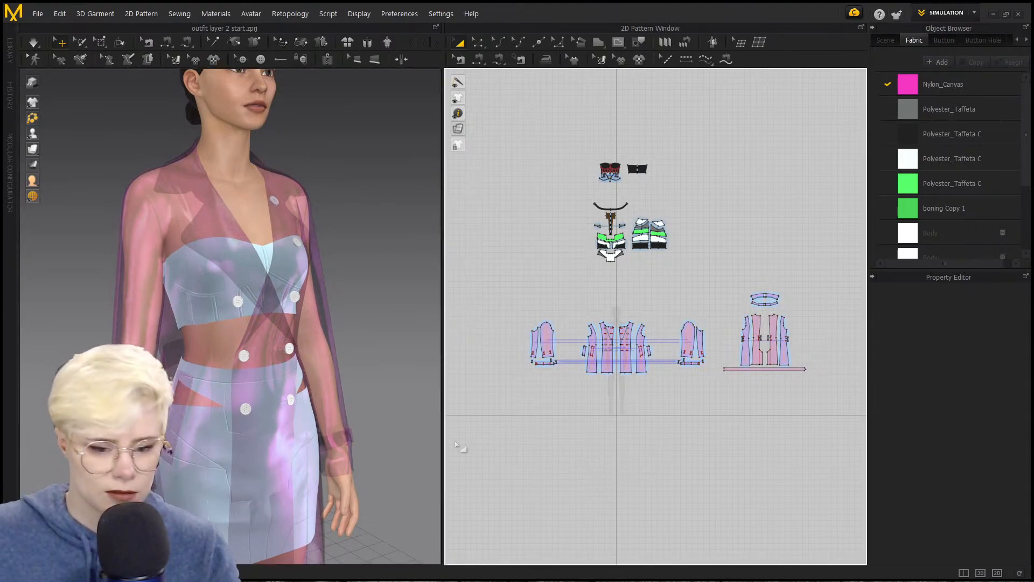
pyautogui.moveTo(178, 397)
pyautogui.mouseDown(button='right')
pyautogui.moveTo(280, 398)
pyautogui.moveTo(193, 397)
pyautogui.moveTo(186, 380)
pyautogui.mouseUp(button='right')
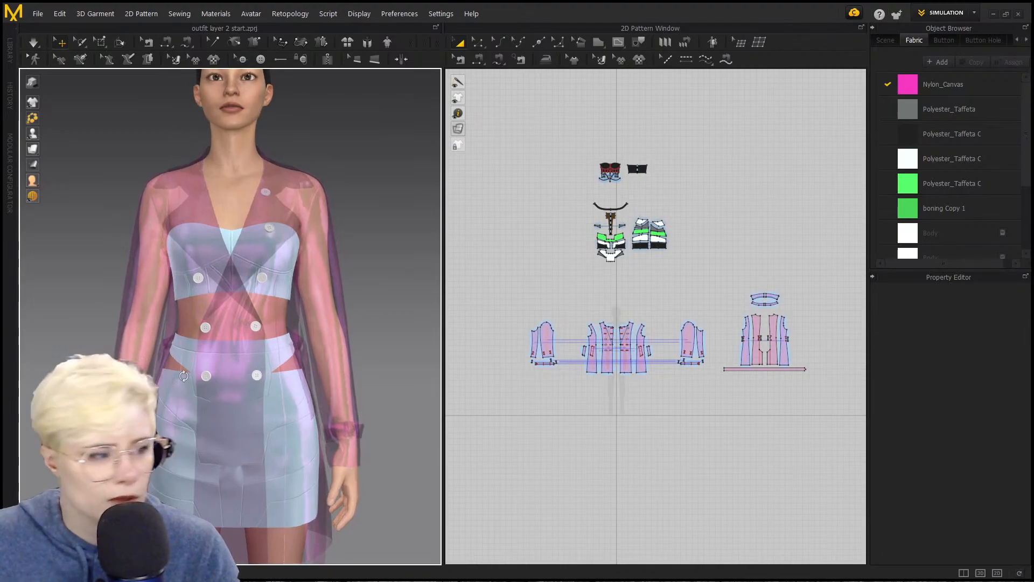
pyautogui.moveTo(185, 380); pyautogui.dragTo(213, 399, button='middle')
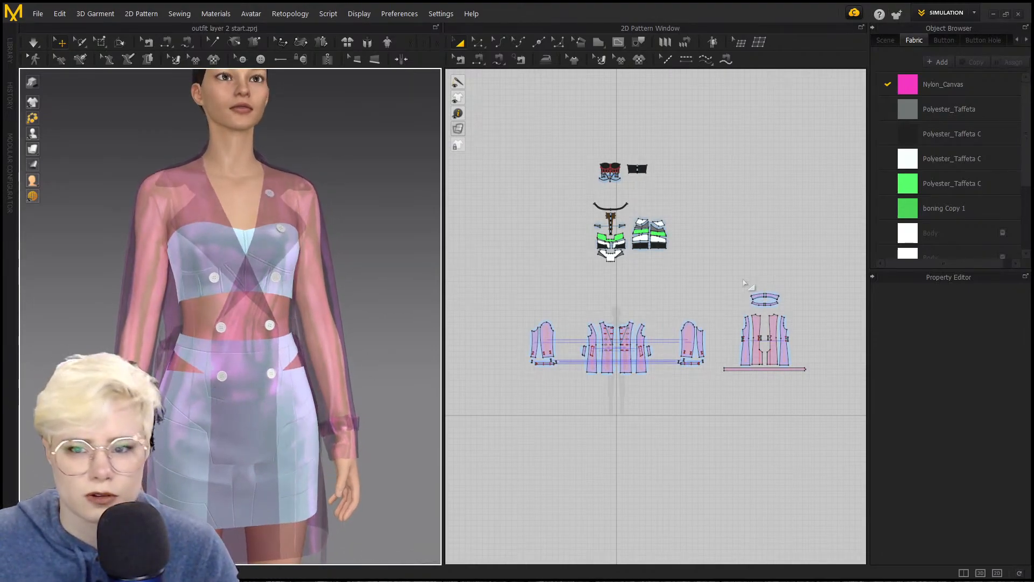
# Step: Set the Nylon_Canvas fabric's material type to Plastic and its opacity to 15, and view the coat over the outfit
pyautogui.click(911, 85)
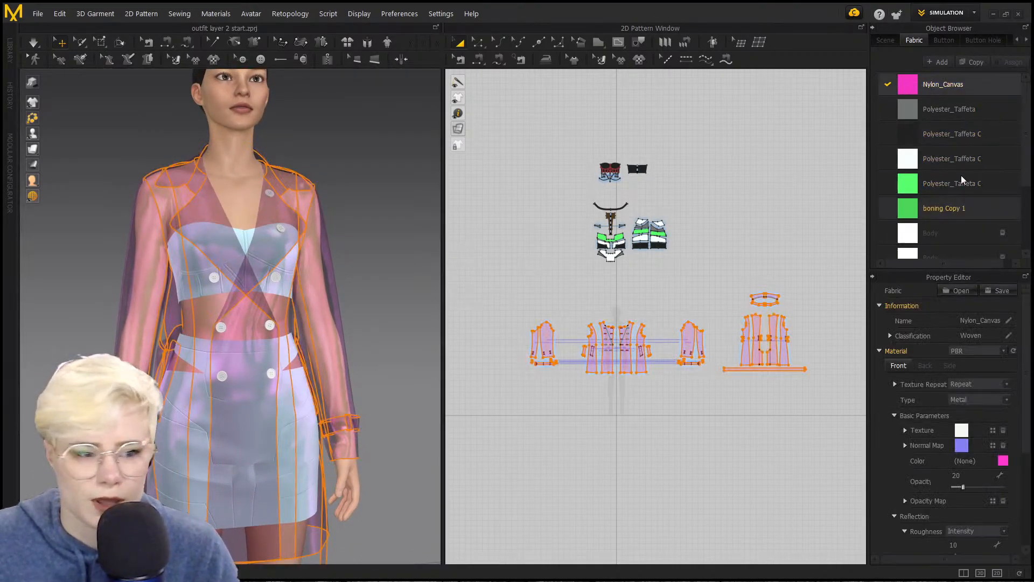
pyautogui.click(1006, 400)
pyautogui.click(970, 453)
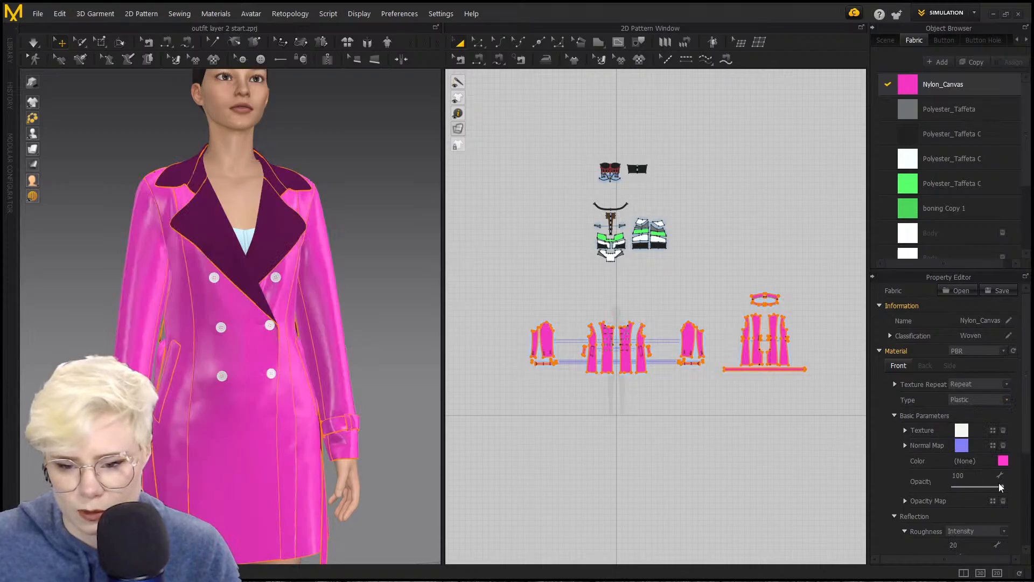
pyautogui.moveTo(1002, 487); pyautogui.dragTo(965, 491)
pyautogui.click(694, 446)
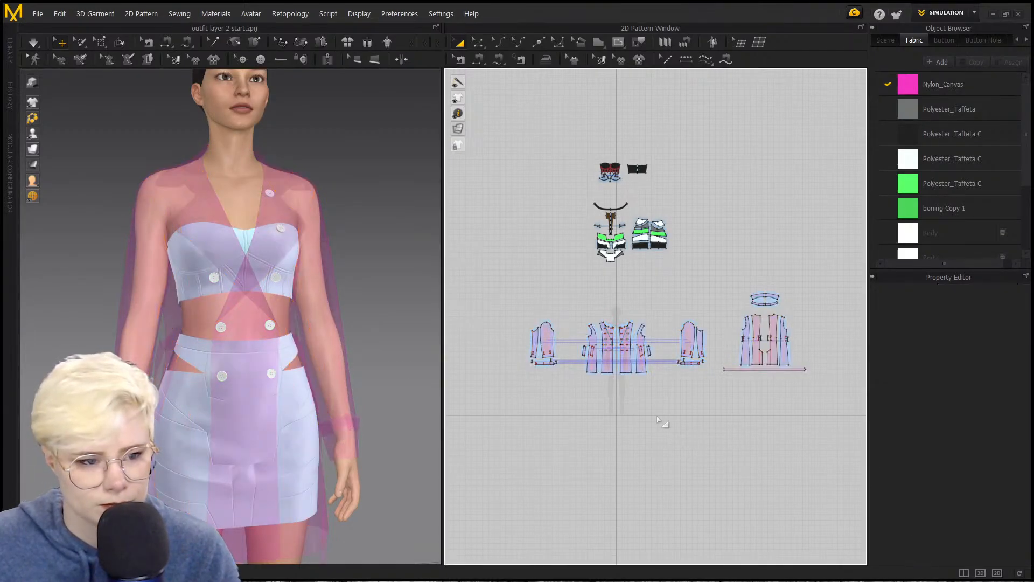
pyautogui.moveTo(269, 362); pyautogui.dragTo(755, 409, button='right')
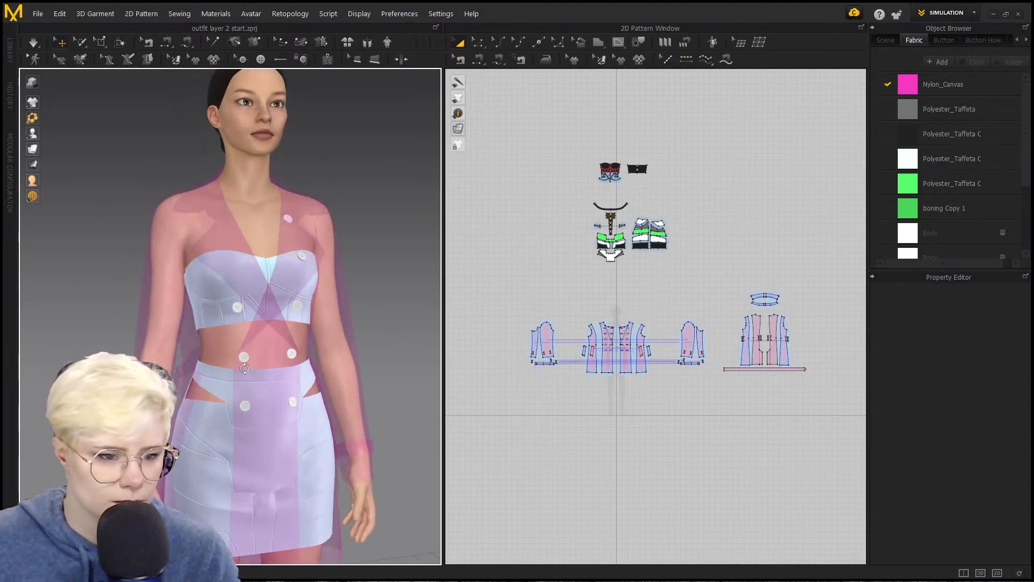
# Step: Raise the Nylon_Canvas fabric's opacity to 35 and check the translucent coat from the front
pyautogui.click(943, 84)
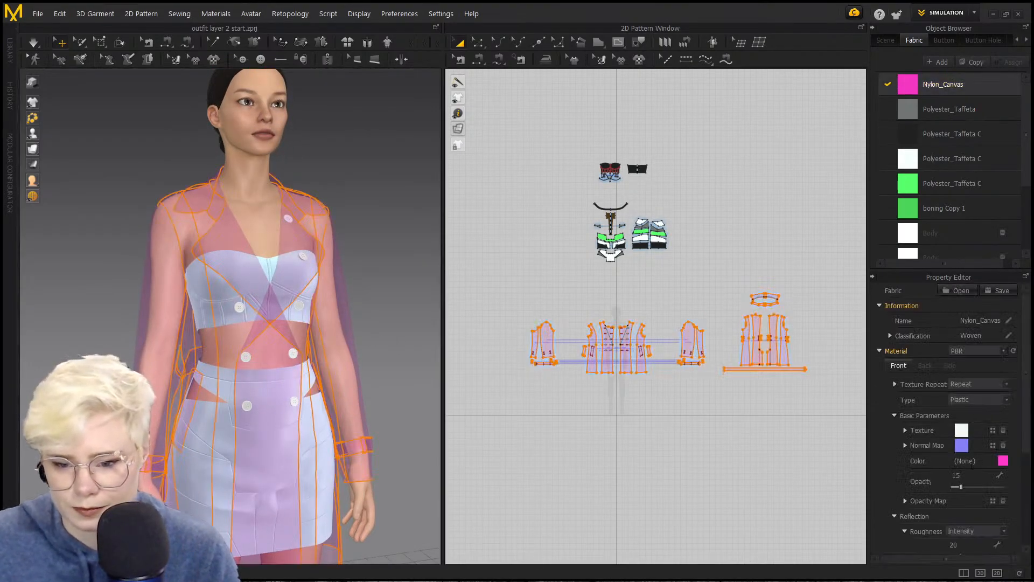
pyautogui.click(972, 488)
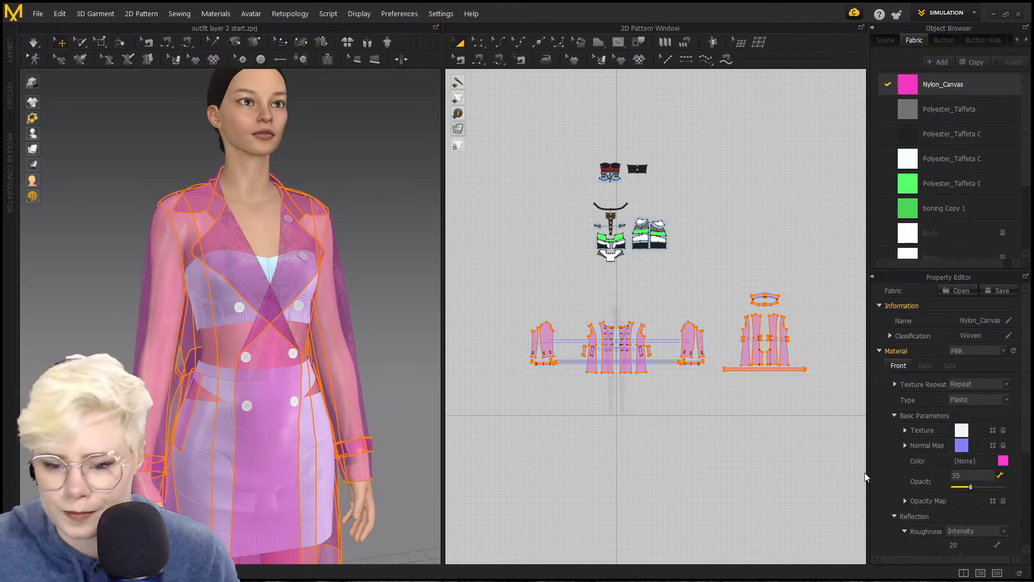
pyautogui.click(650, 389)
pyautogui.moveTo(334, 421); pyautogui.dragTo(304, 412, button='right')
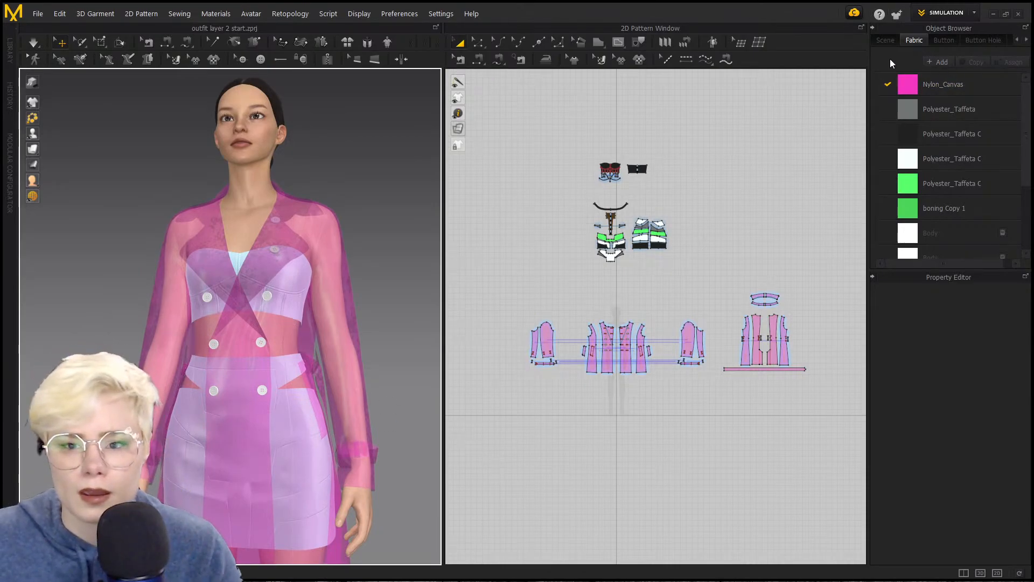
pyautogui.scroll(3, 344, 274)
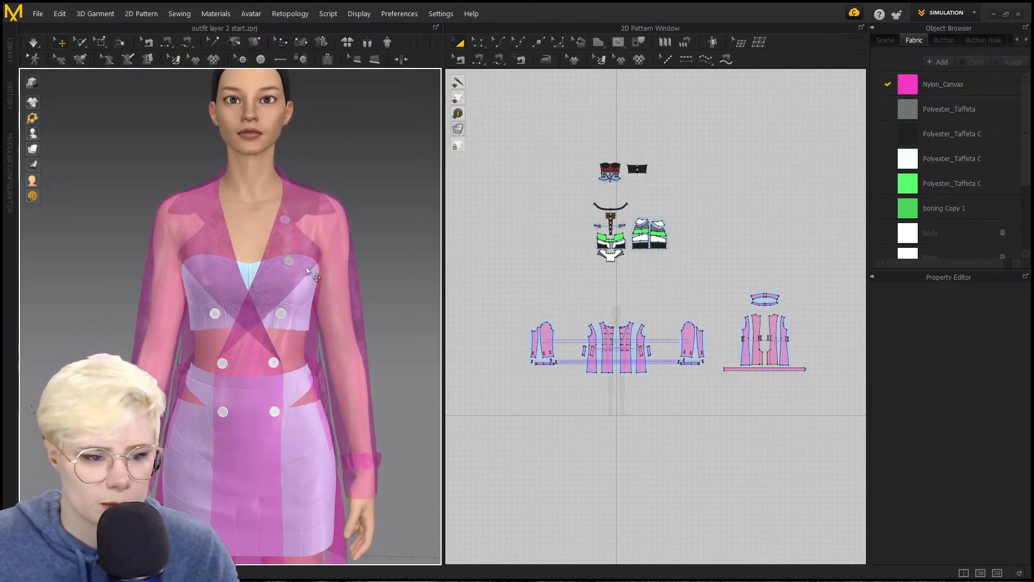
# Step: Recolour the Default Button style used by the chest button with a pink sampled from the coat, E36CA9
pyautogui.click(944, 41)
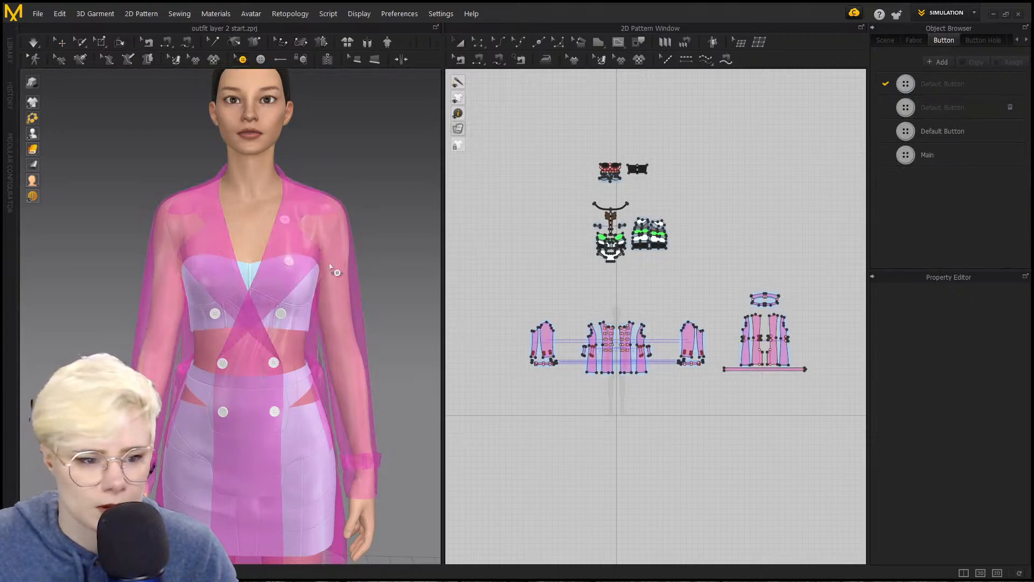
pyautogui.click(280, 314)
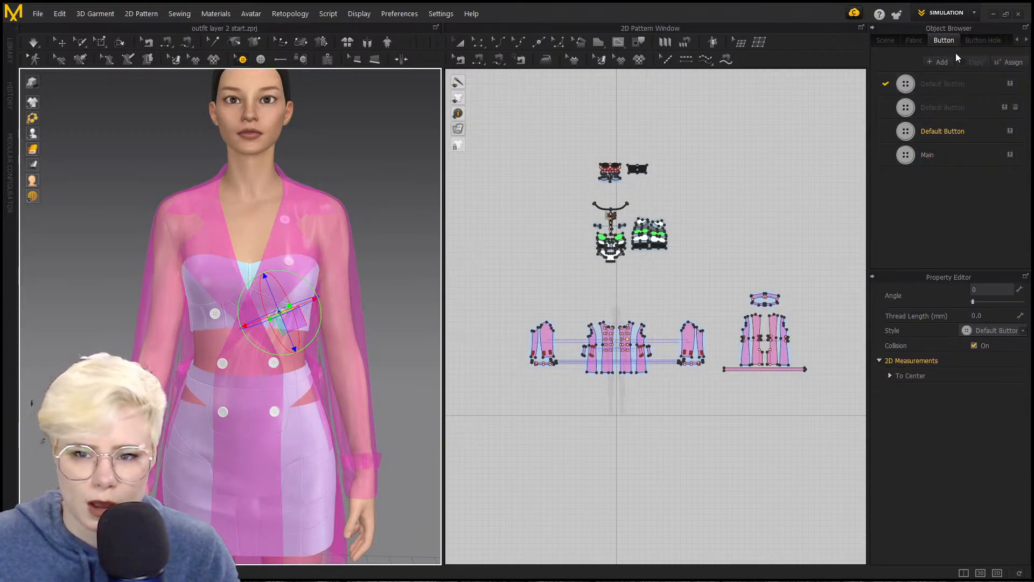
pyautogui.click(942, 131)
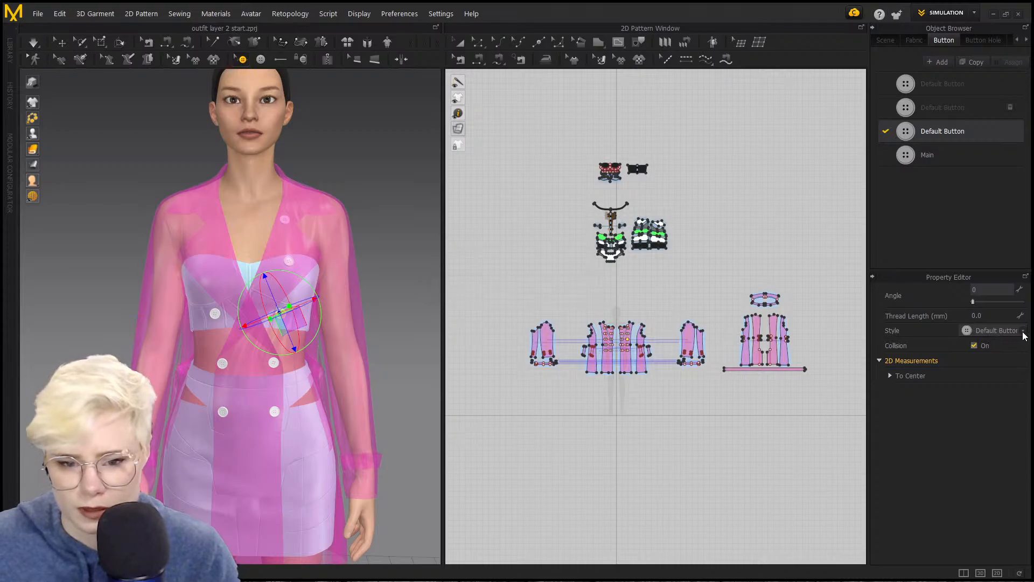
pyautogui.click(1003, 510)
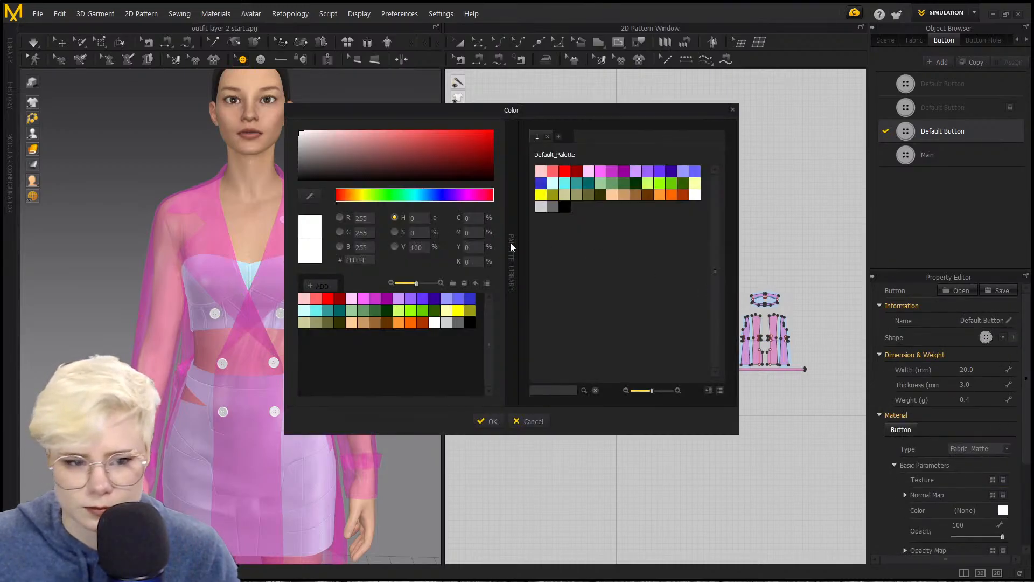
pyautogui.click(309, 196)
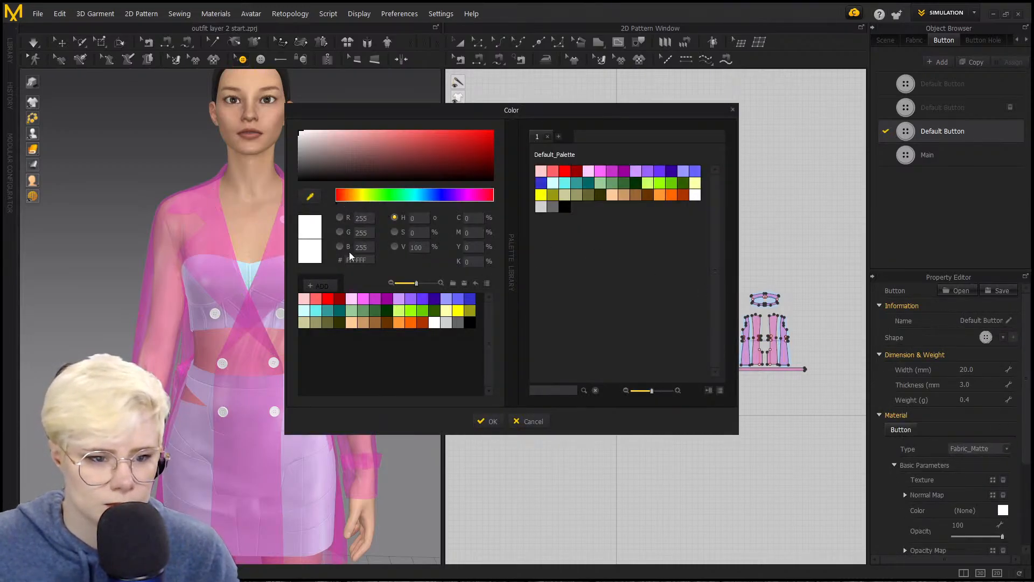
pyautogui.click(220, 205)
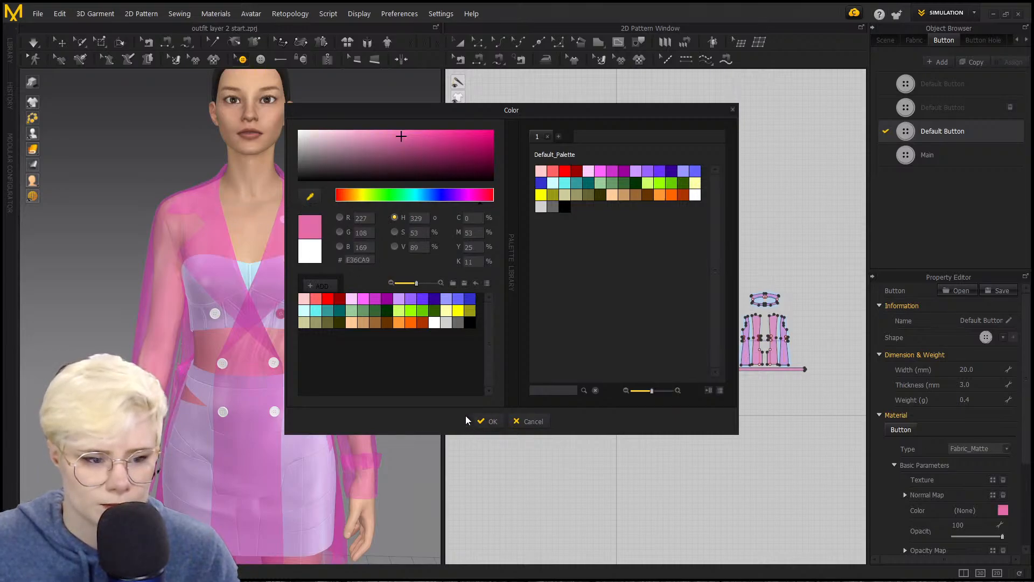
pyautogui.click(490, 422)
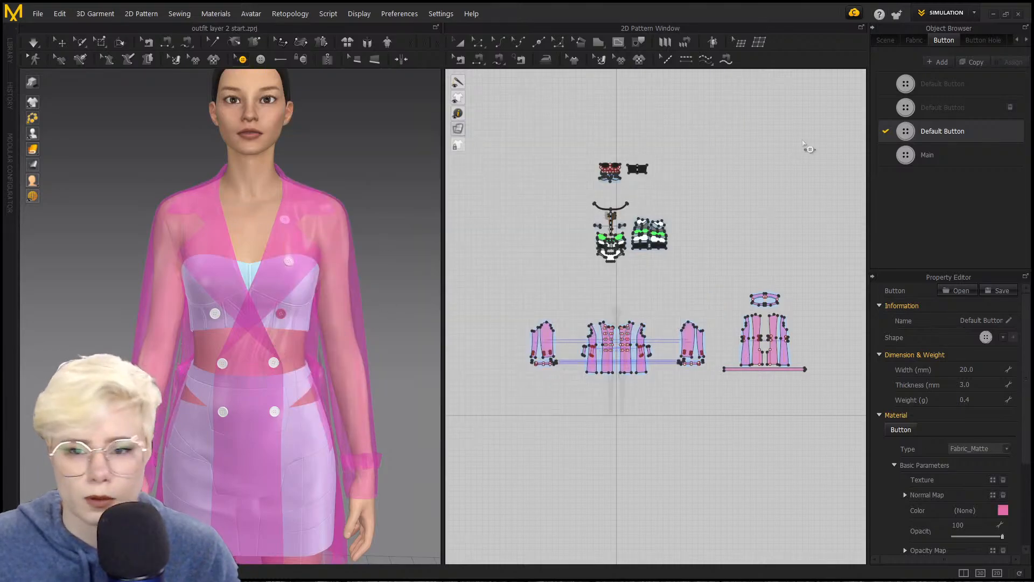
# Step: Delete the unused Default Button style and recolour the first Default Button with a pink sampled from the coat, E473A8
pyautogui.click(1011, 107)
pyautogui.click(913, 83)
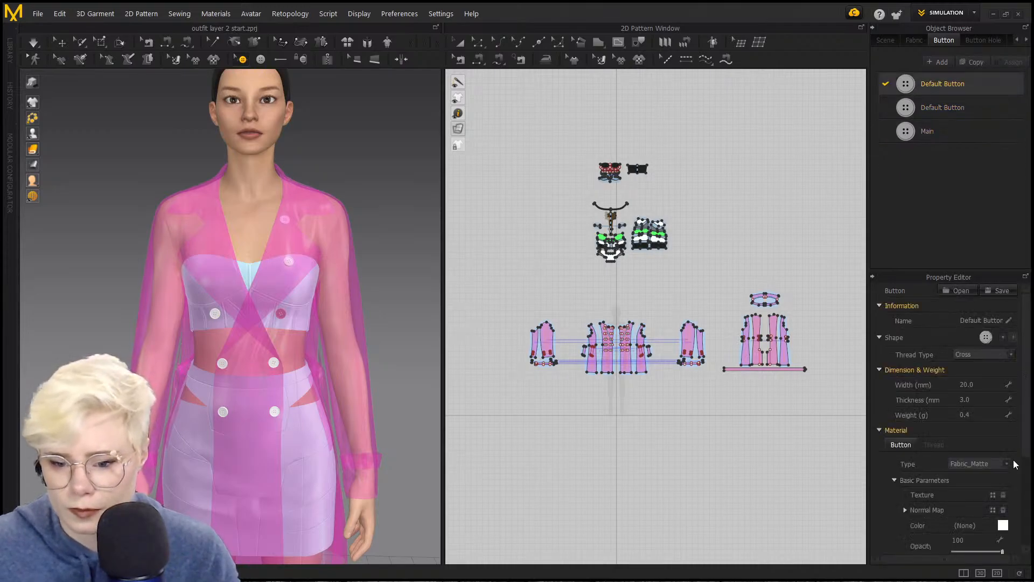
pyautogui.click(1003, 526)
pyautogui.click(310, 196)
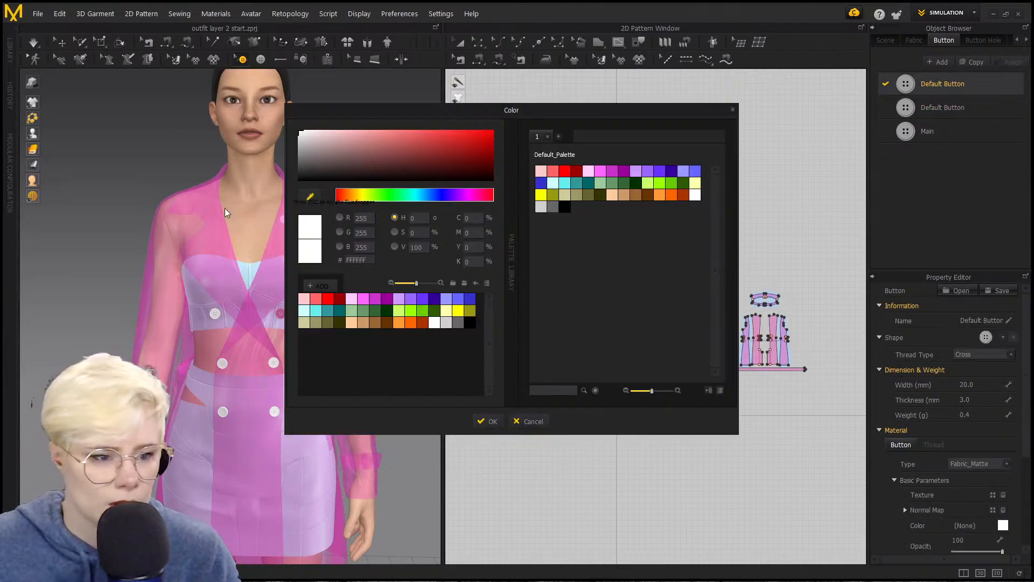
pyautogui.click(204, 209)
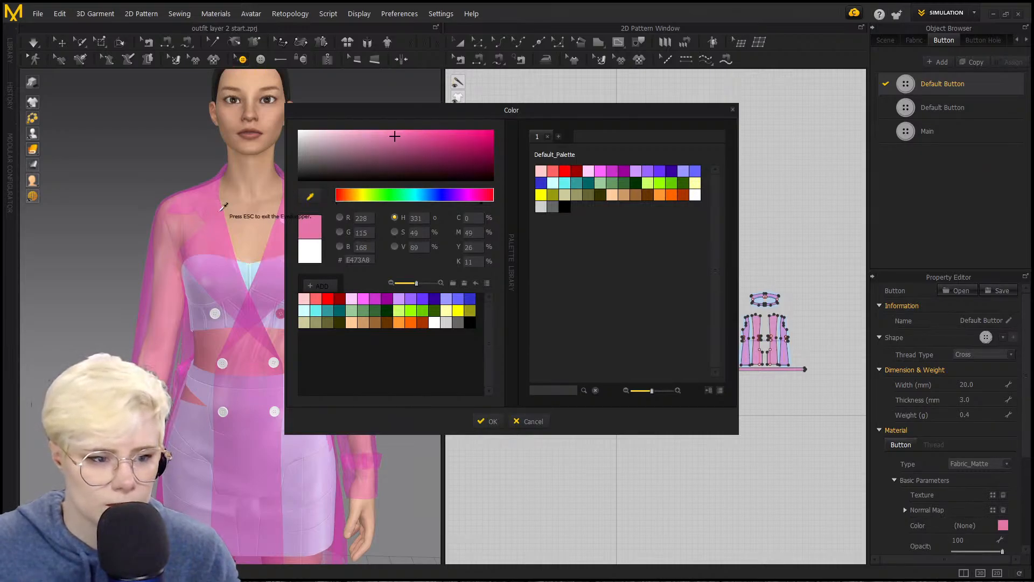
pyautogui.click(477, 422)
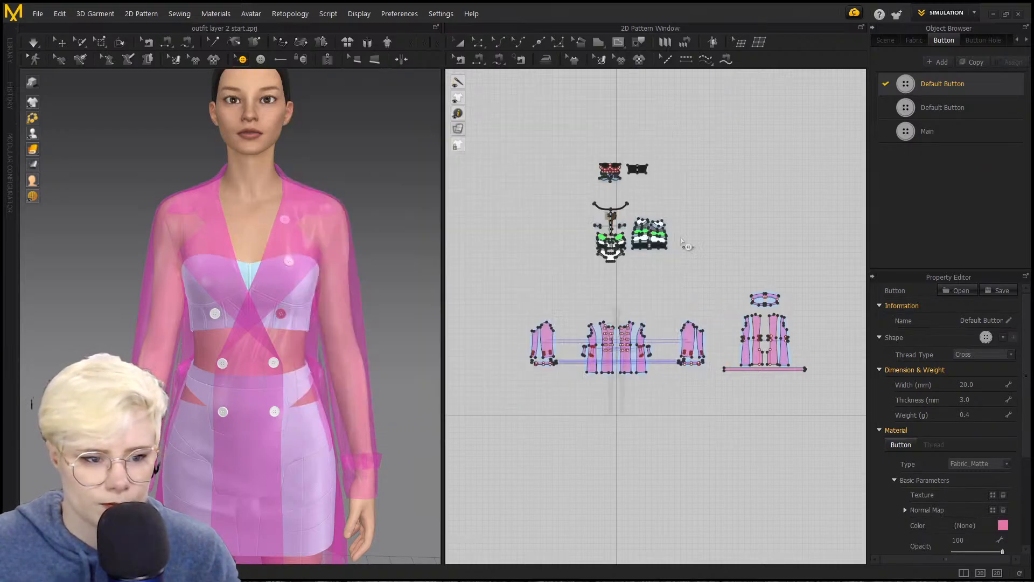
# Step: Recolour the Main button style with a pink sampled from the coat, DD6DA5
pyautogui.click(928, 131)
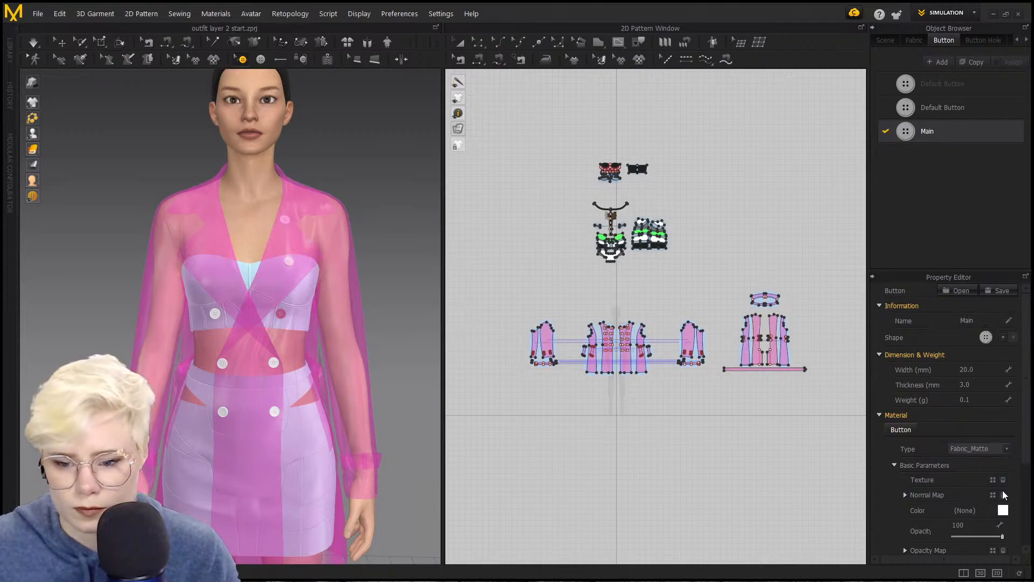
pyautogui.click(1002, 512)
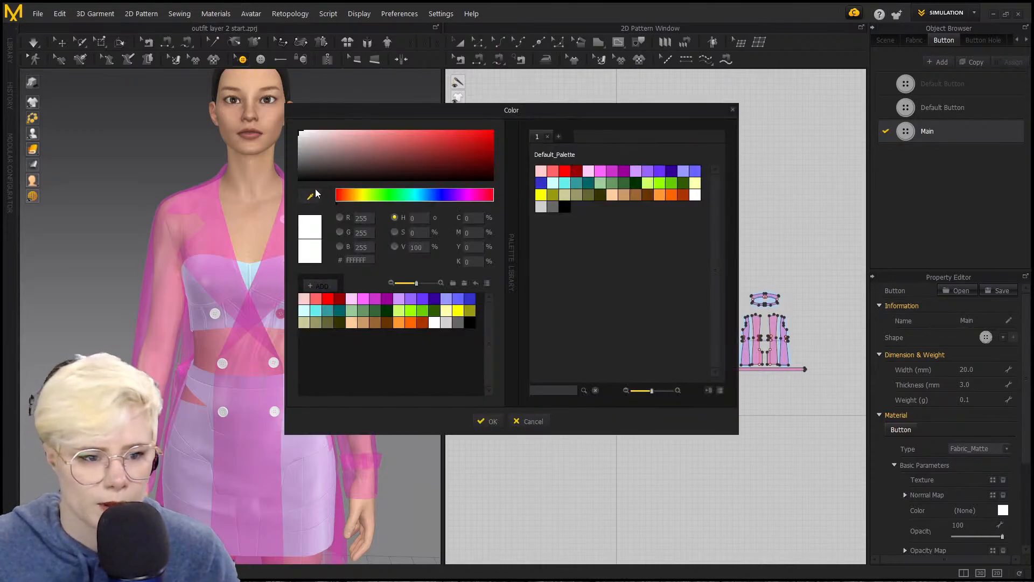
pyautogui.click(311, 196)
pyautogui.click(224, 200)
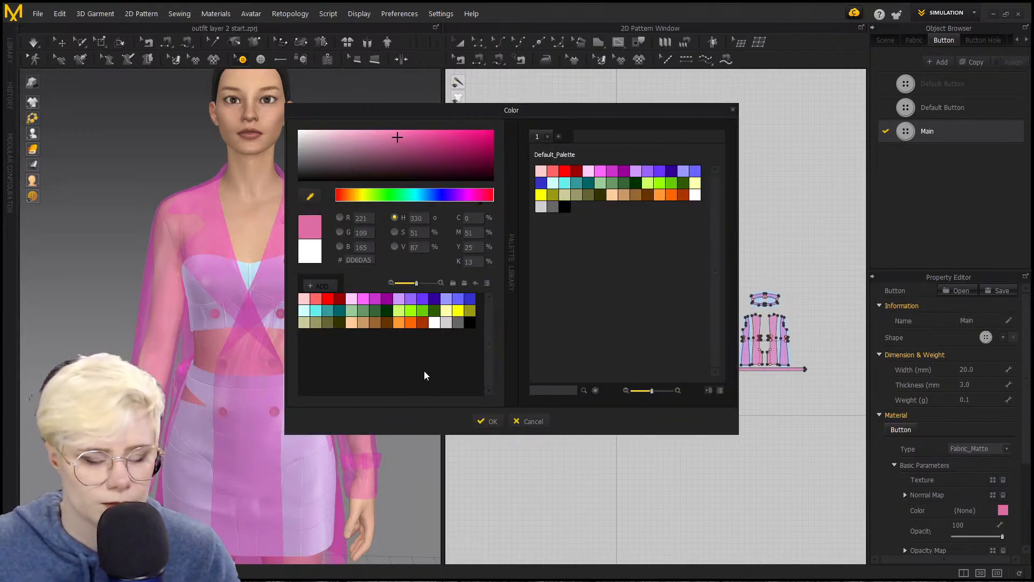
pyautogui.click(492, 423)
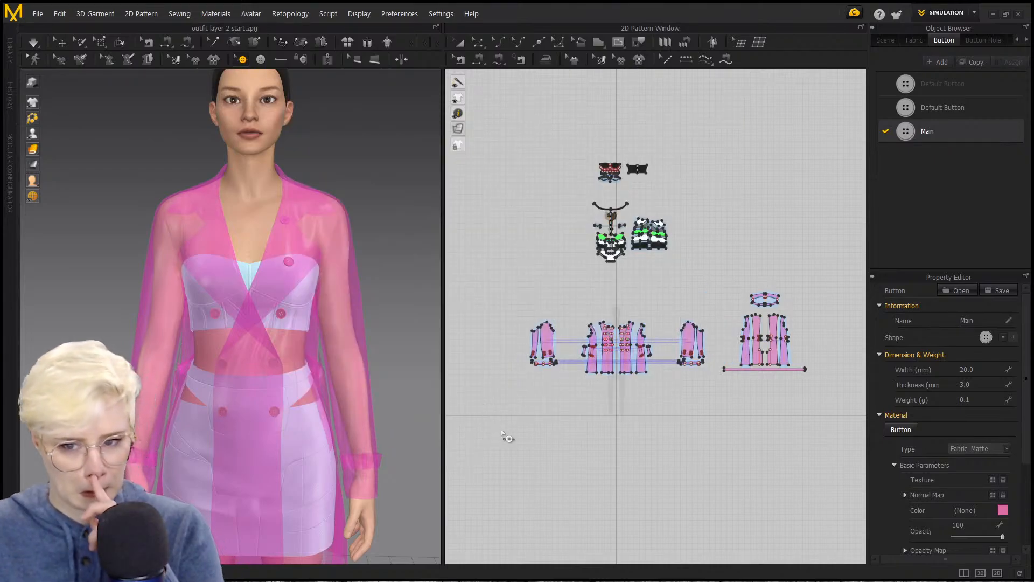
pyautogui.click(770, 197)
pyautogui.moveTo(167, 326); pyautogui.dragTo(171, 316, button='right')
# Step: Set the second Default Button style's material type to Plastic, checking a chest button up close
pyautogui.click(927, 110)
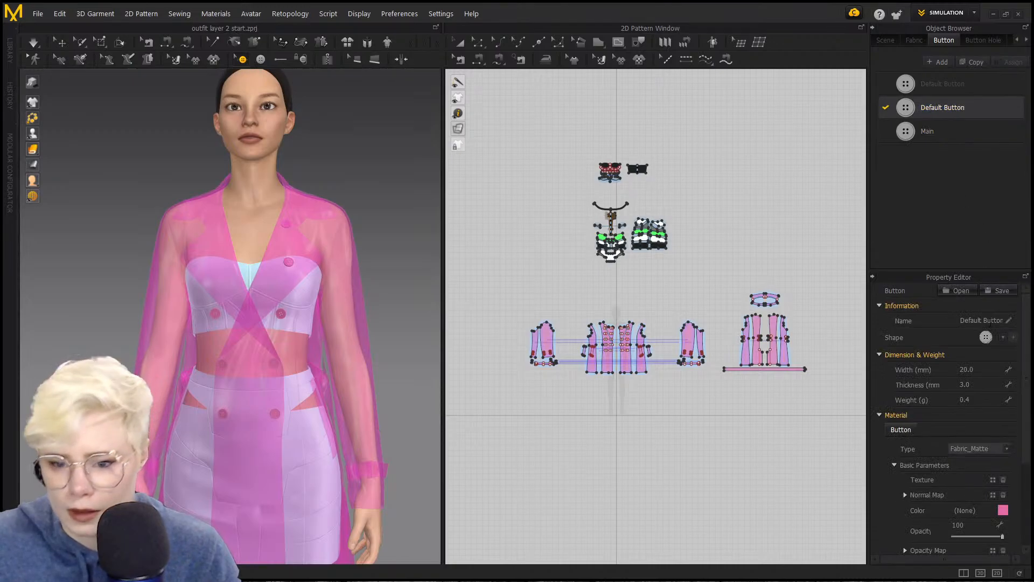
pyautogui.scroll(10, 274, 369)
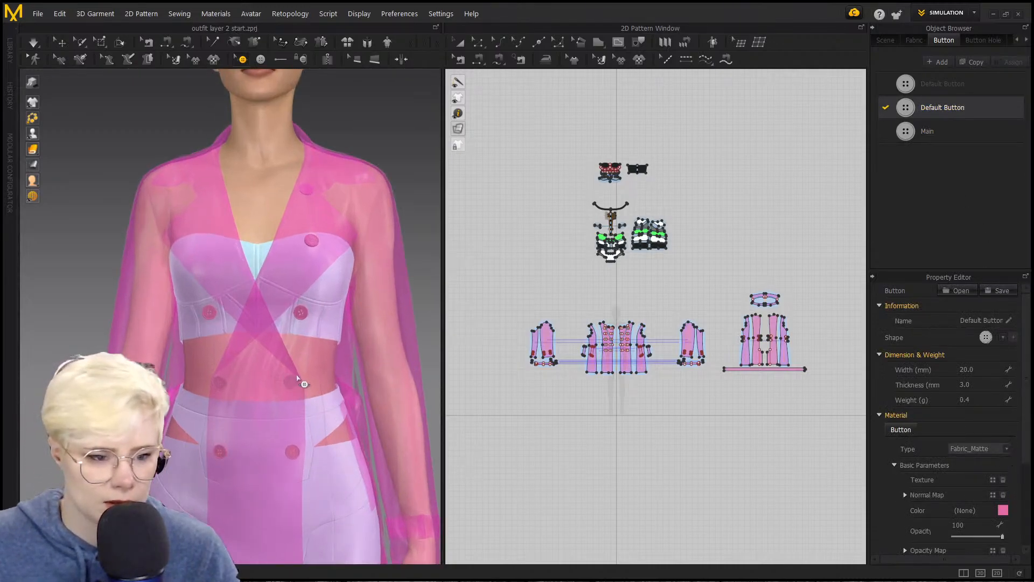
pyautogui.scroll(4, 277, 372)
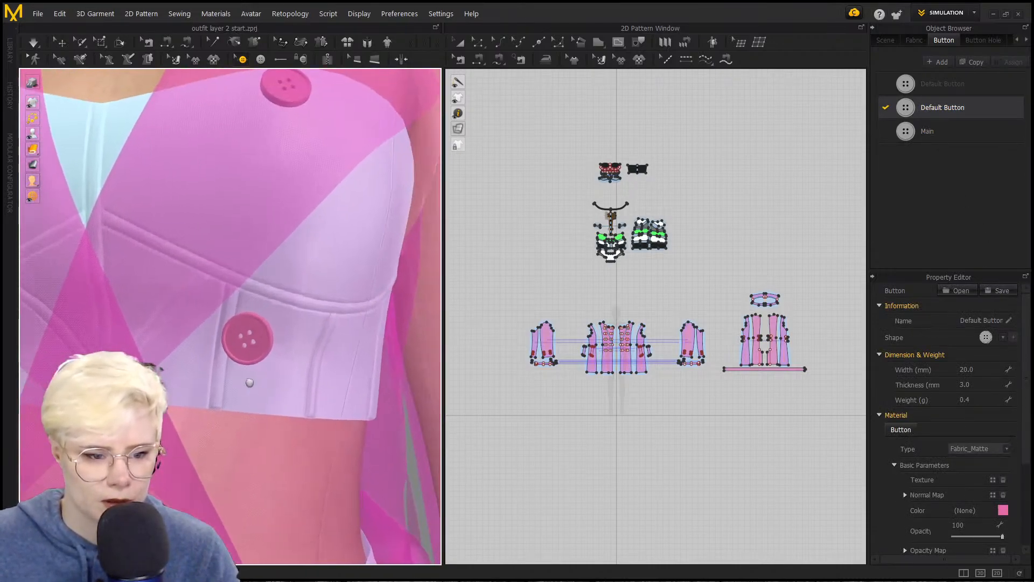
pyautogui.click(1007, 449)
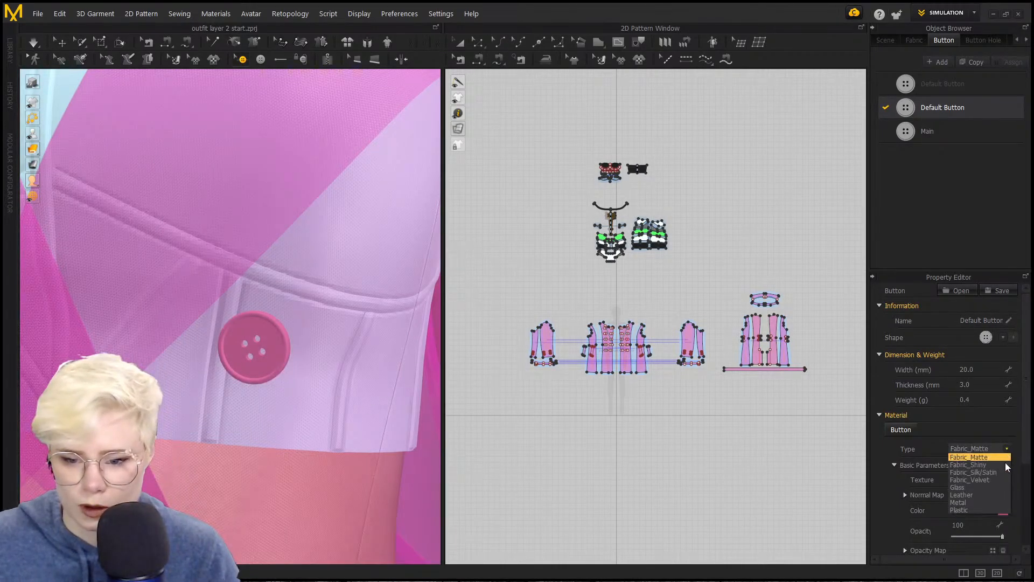
pyautogui.click(980, 509)
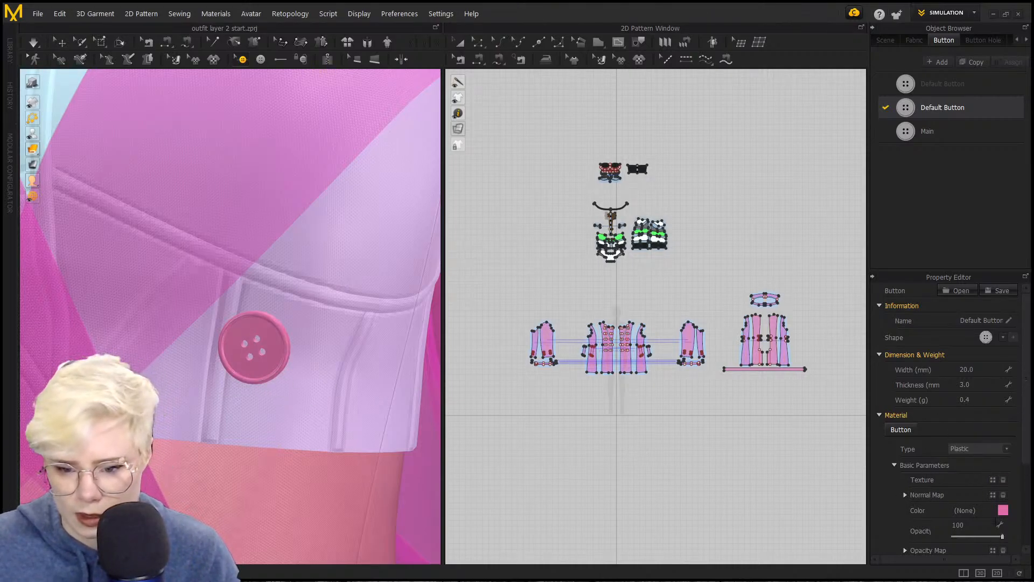
pyautogui.scroll(-3, 951, 497)
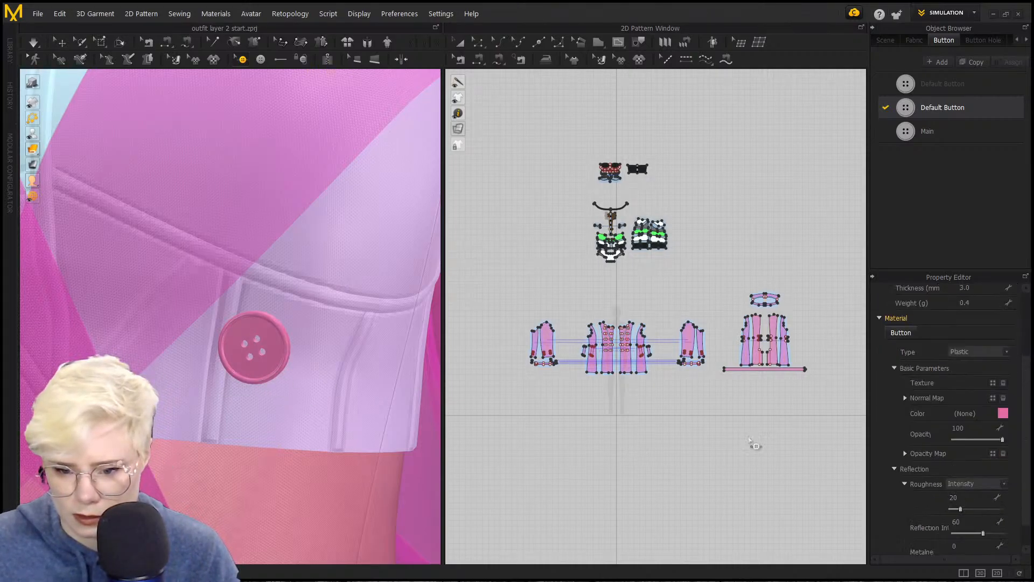
# Step: Set the Main button style's material type to Plastic and check the buttons on the coat
pyautogui.click(946, 131)
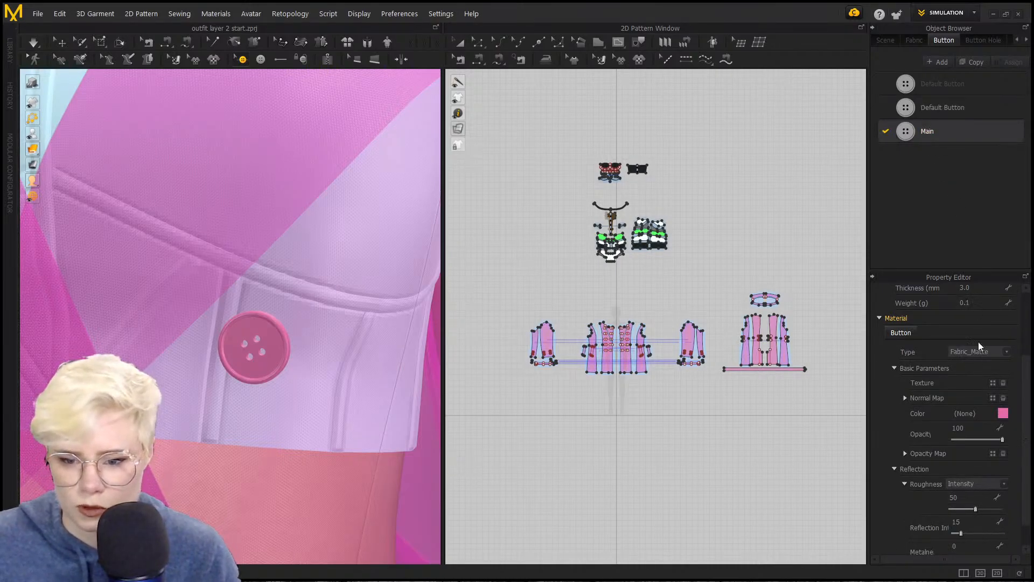
pyautogui.click(1007, 352)
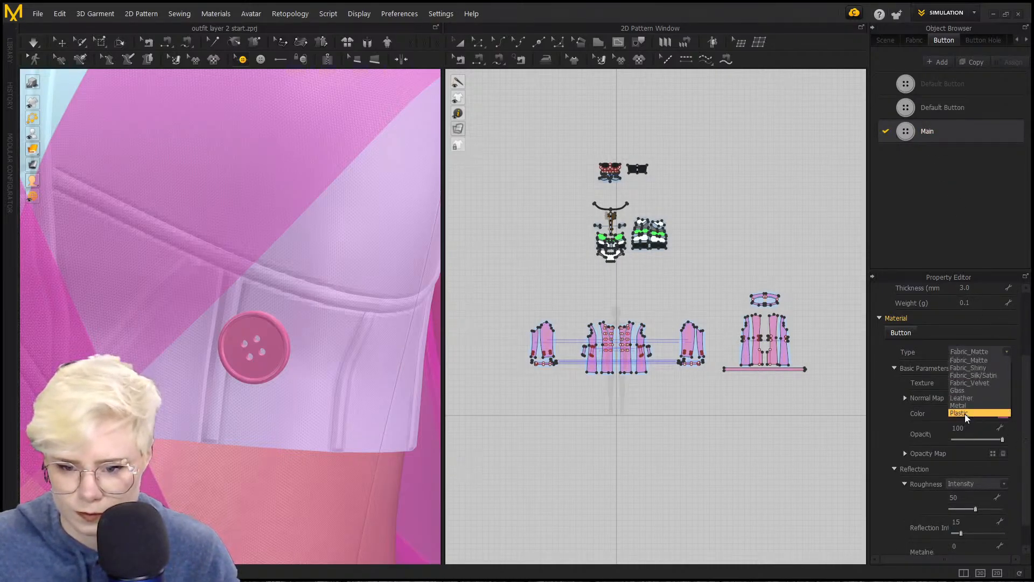
pyautogui.click(965, 413)
pyautogui.scroll(-3, 207, 421)
pyautogui.scroll(-3, 205, 417)
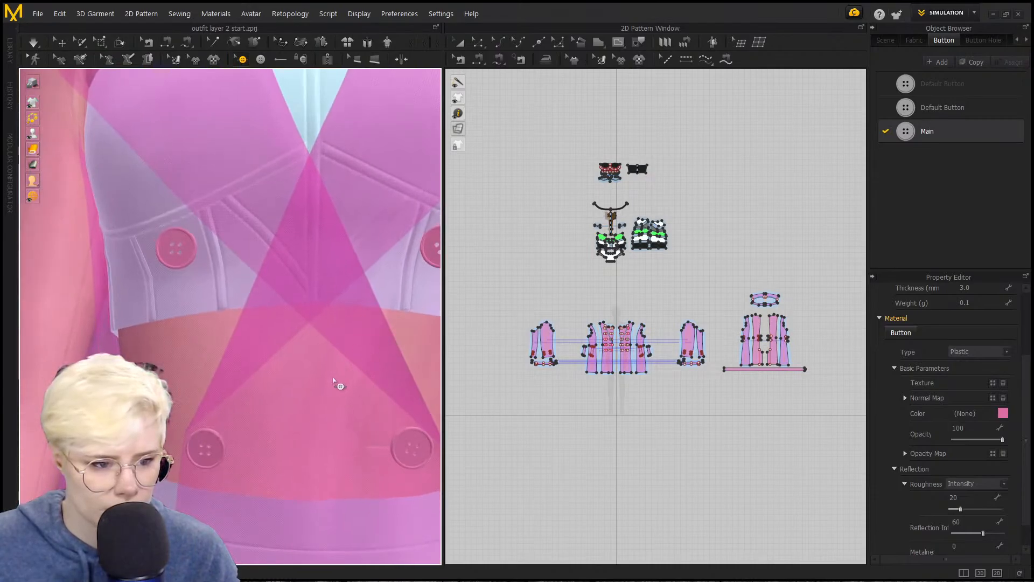
pyautogui.scroll(5, 296, 382)
pyautogui.moveTo(295, 382); pyautogui.dragTo(266, 418, button='right')
pyautogui.scroll(-3, 242, 431)
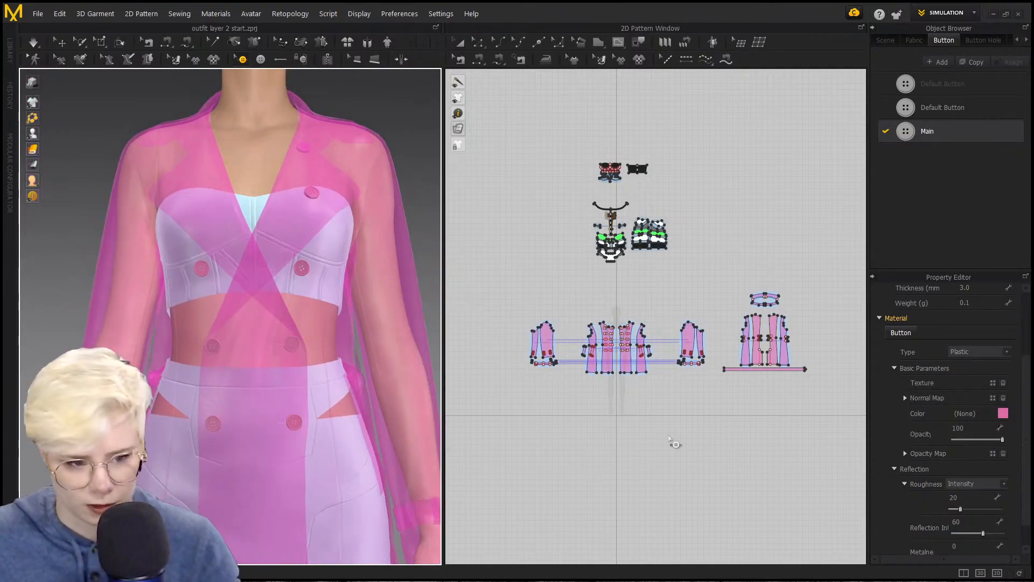
# Step: Try an opacity of 47 on the Main button style, inspect a button up close, and restore full opacity
pyautogui.moveTo(1004, 440); pyautogui.dragTo(1001, 441)
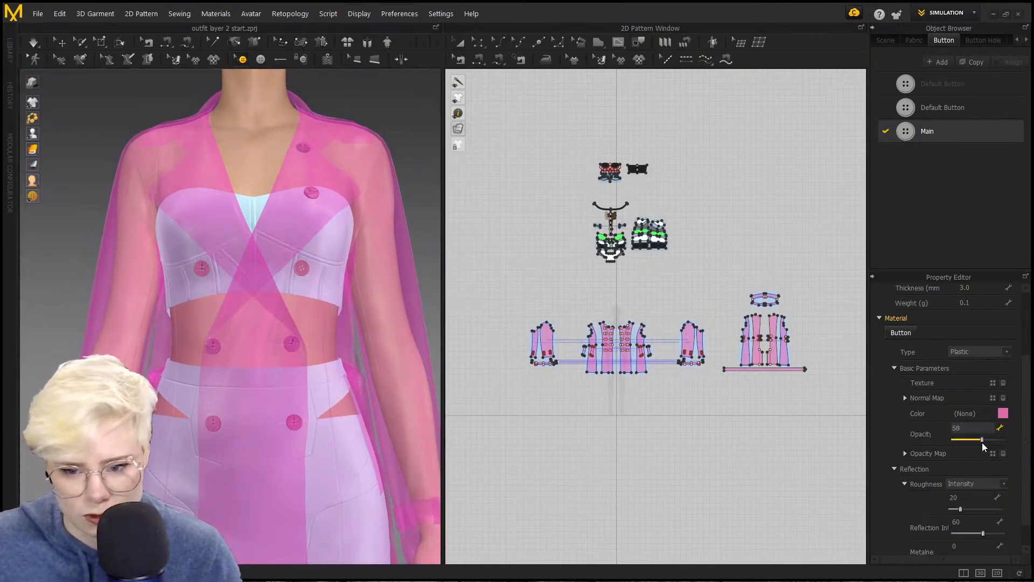
pyautogui.scroll(8, 184, 354)
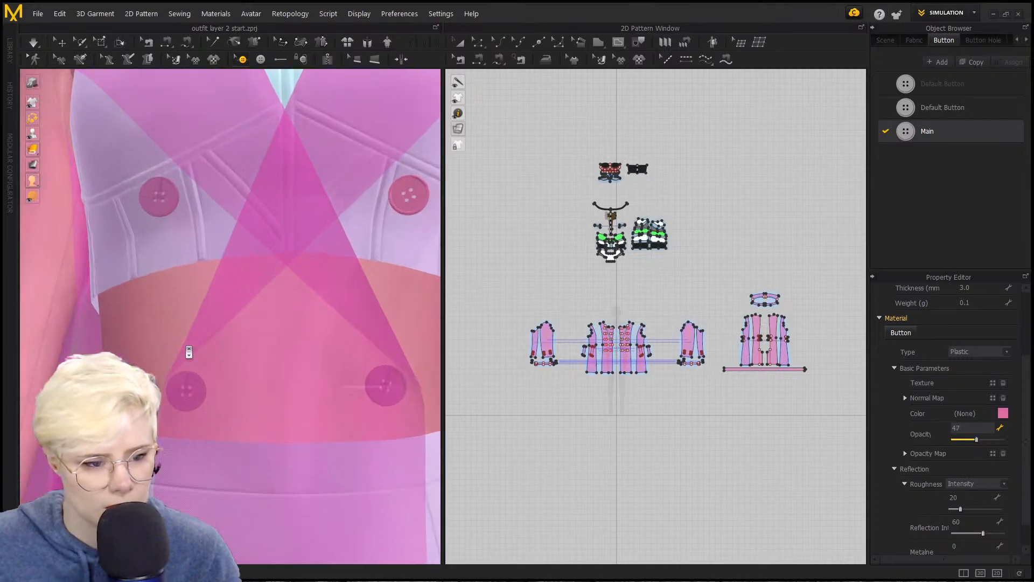
pyautogui.moveTo(168, 289); pyautogui.dragTo(212, 364, button='middle')
pyautogui.scroll(1, 212, 365)
pyautogui.moveTo(212, 365); pyautogui.dragTo(226, 322, button='right')
pyautogui.moveTo(222, 291); pyautogui.dragTo(228, 338, button='middle')
pyautogui.scroll(2, 227, 337)
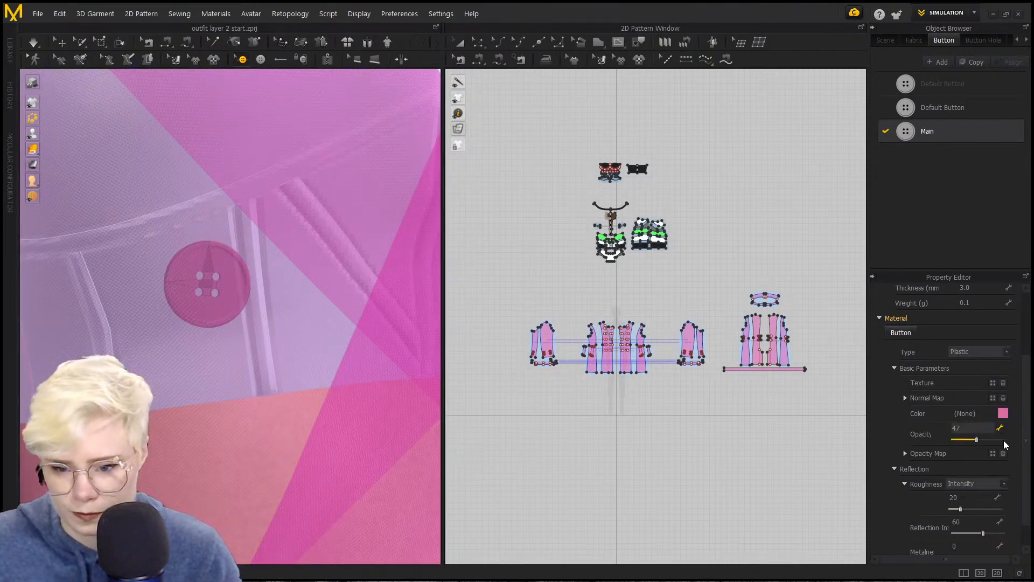
pyautogui.moveTo(978, 440); pyautogui.dragTo(1025, 437)
pyautogui.click(735, 454)
# Step: Check the pink buttons on the translucent coat over the whole outfit from the front
pyautogui.scroll(-3, 321, 395)
pyautogui.scroll(-5, 321, 395)
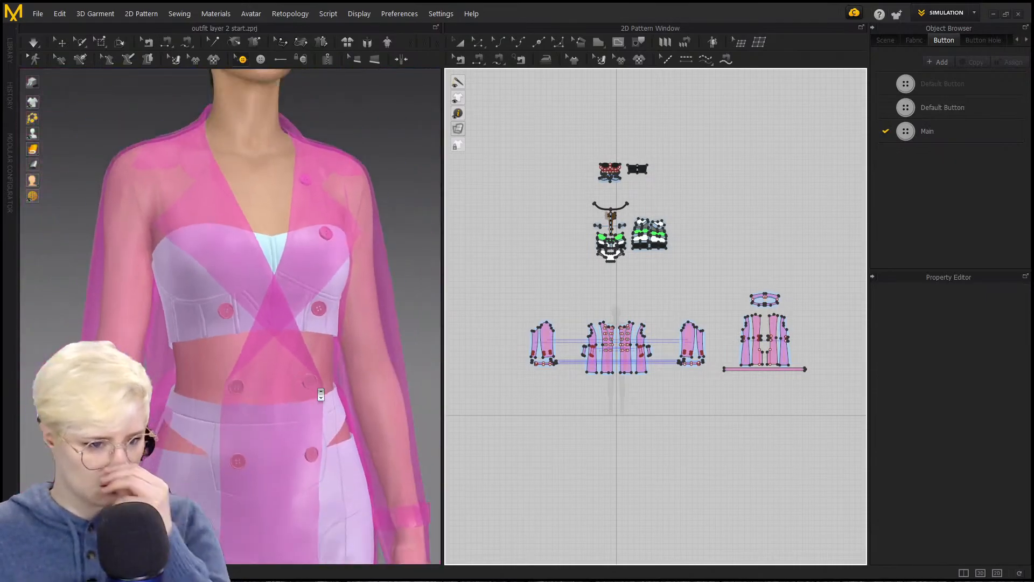
pyautogui.scroll(-4, 264, 382)
pyautogui.scroll(5, 264, 381)
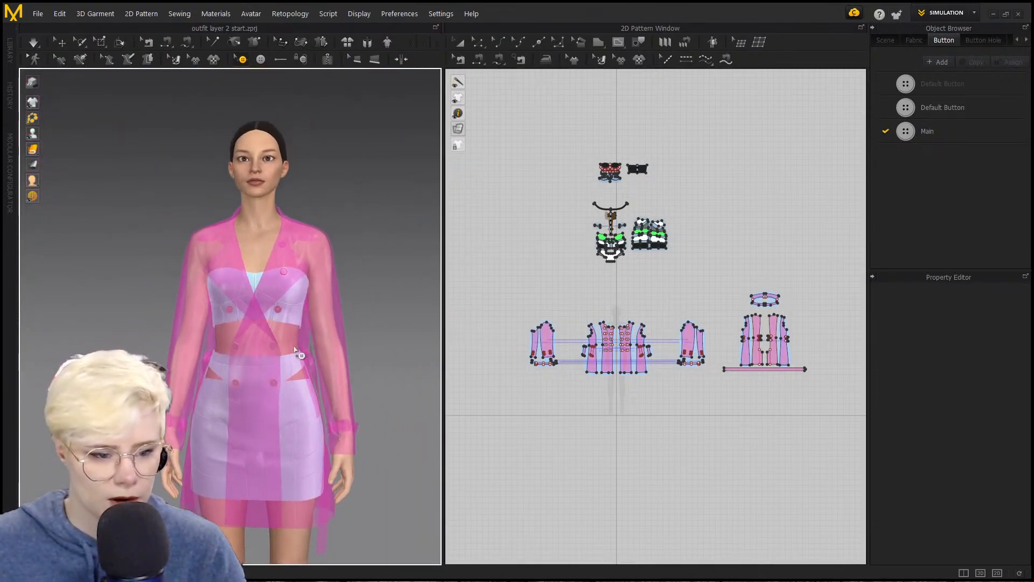
pyautogui.moveTo(257, 338); pyautogui.dragTo(300, 327, button='middle')
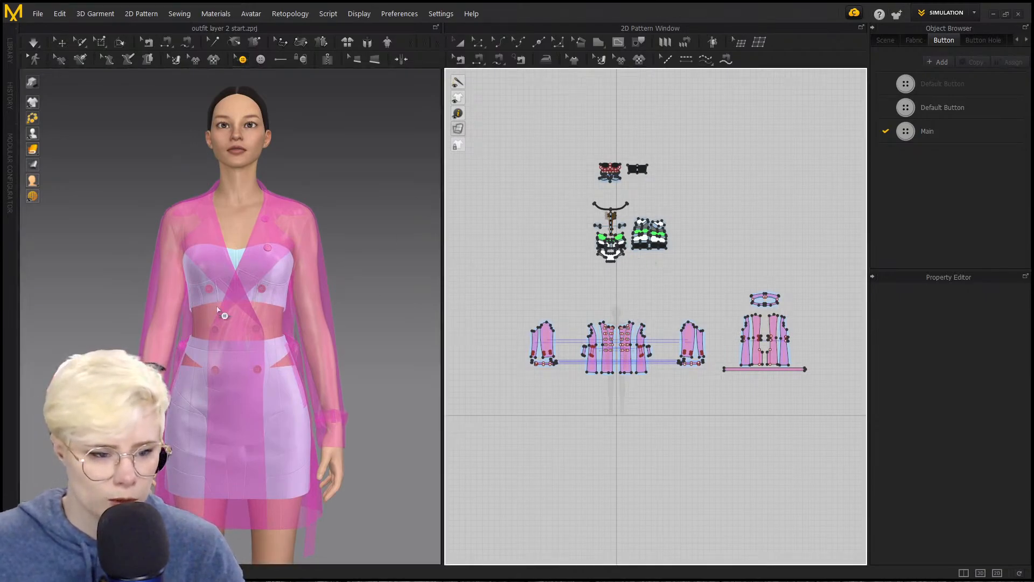
# Step: Select all the bustier and skirt pattern pieces and unfreeze them
pyautogui.click(61, 42)
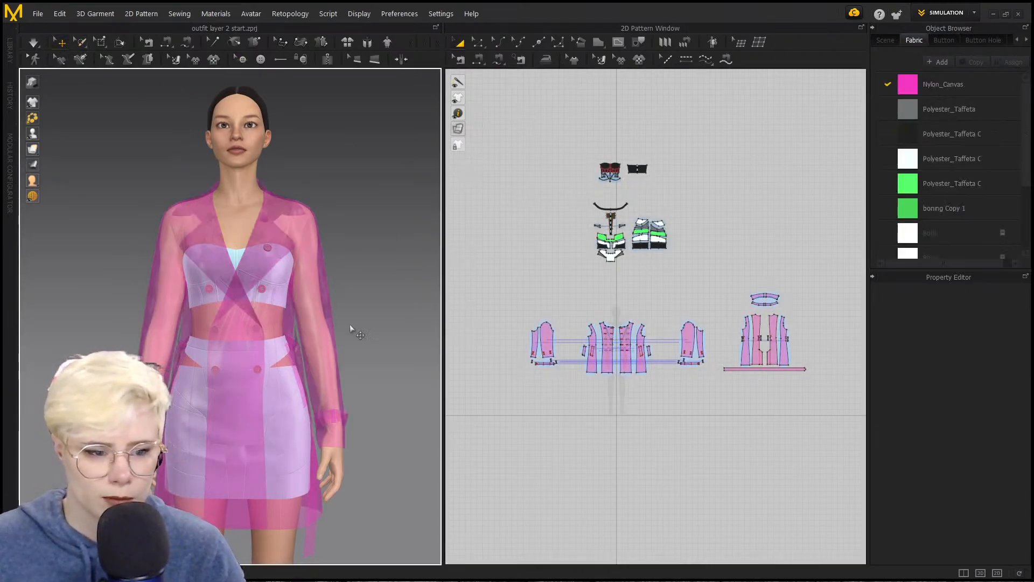
pyautogui.moveTo(351, 329); pyautogui.dragTo(344, 297, button='middle')
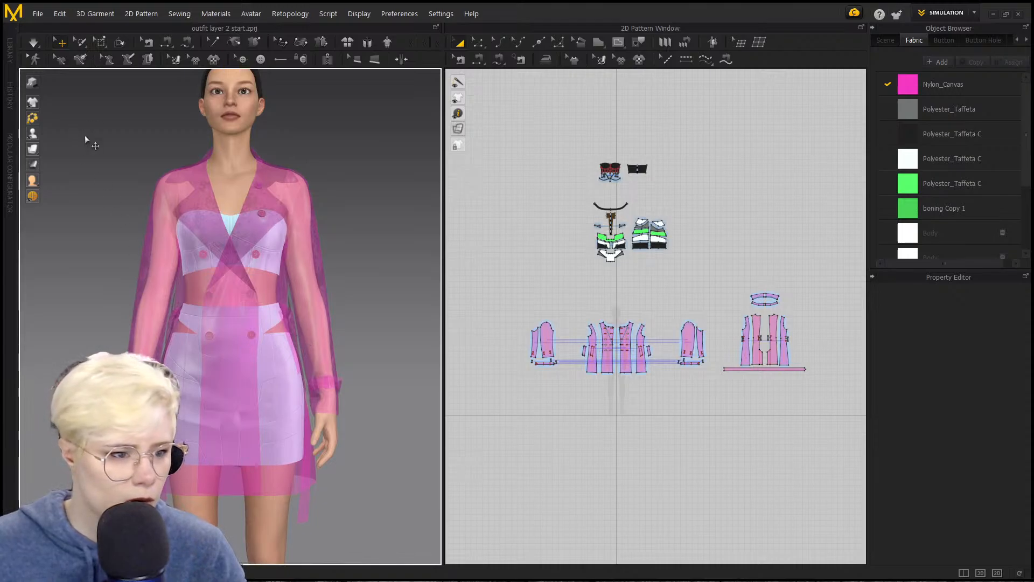
pyautogui.click(10, 50)
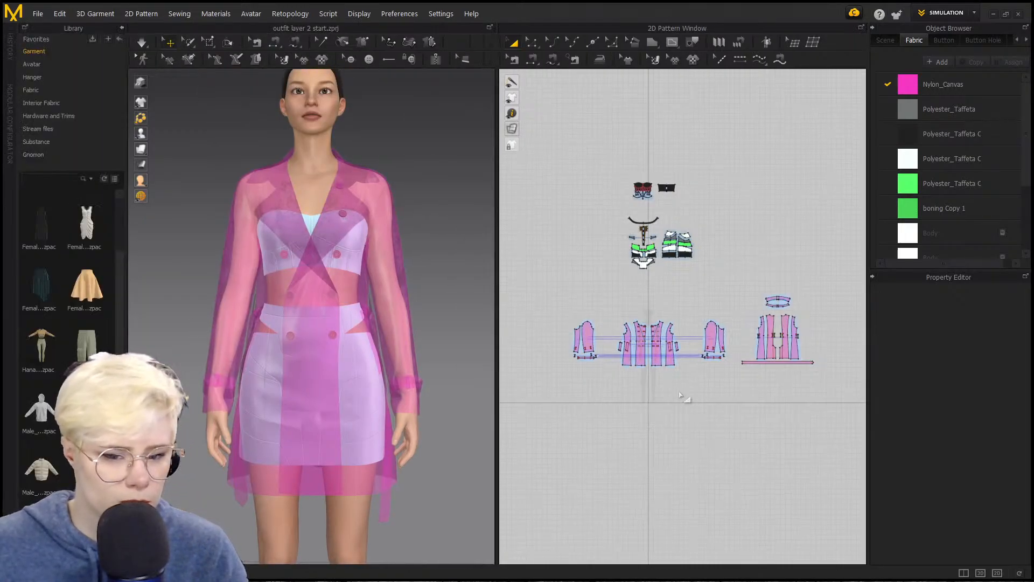
pyautogui.scroll(3, 680, 396)
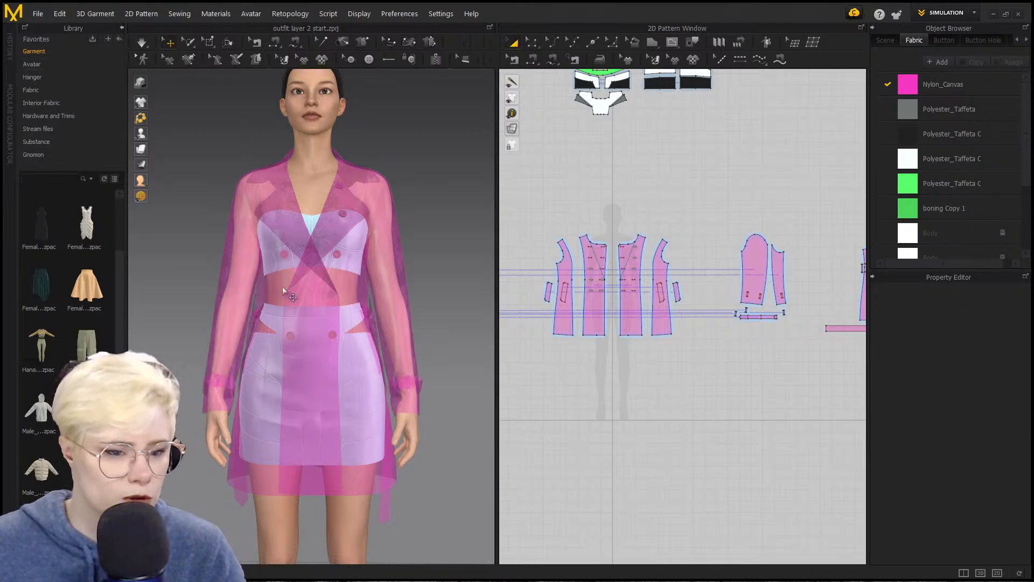
pyautogui.scroll(-3, 564, 106)
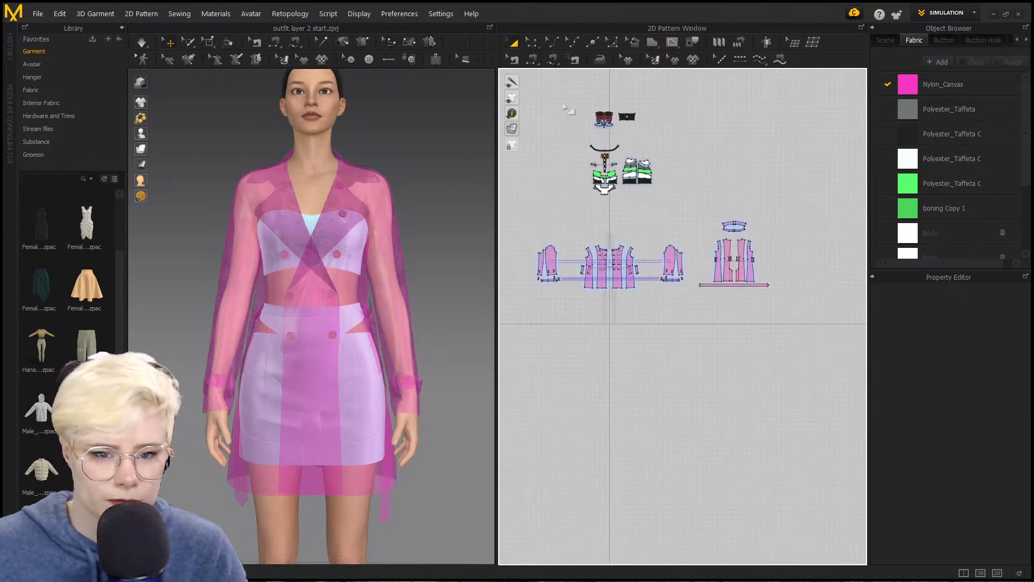
pyautogui.moveTo(674, 214); pyautogui.dragTo(674, 213)
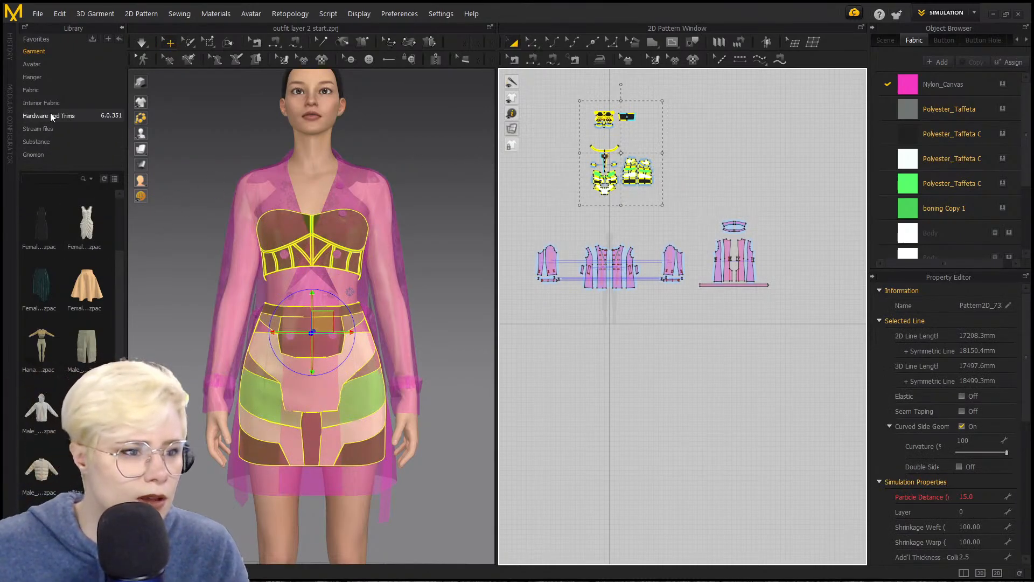
# Step: Apply the first Female_V2 pose to the avatar with Pose Only, Maintain Current Shoe Pose and Align Bottom to Ground, and simulate the outfit into it
pyautogui.doubleClick(81, 62)
pyautogui.click(83, 63)
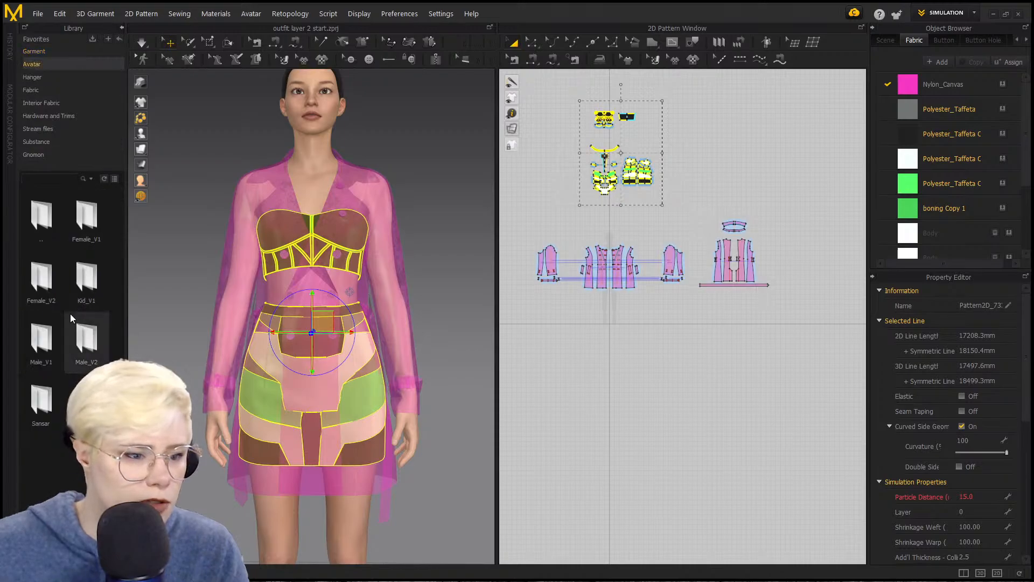
pyautogui.doubleClick(43, 283)
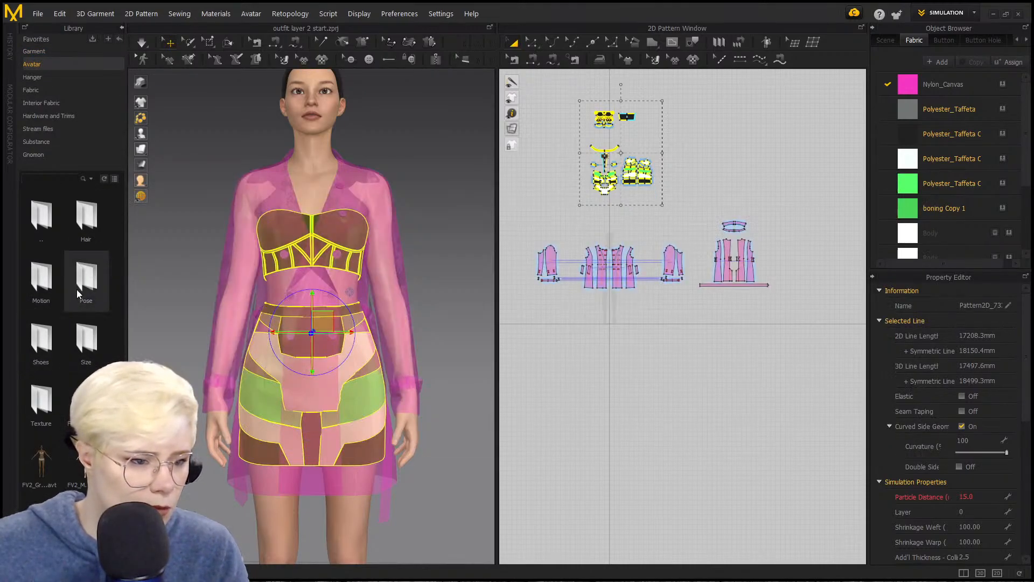
pyautogui.doubleClick(76, 289)
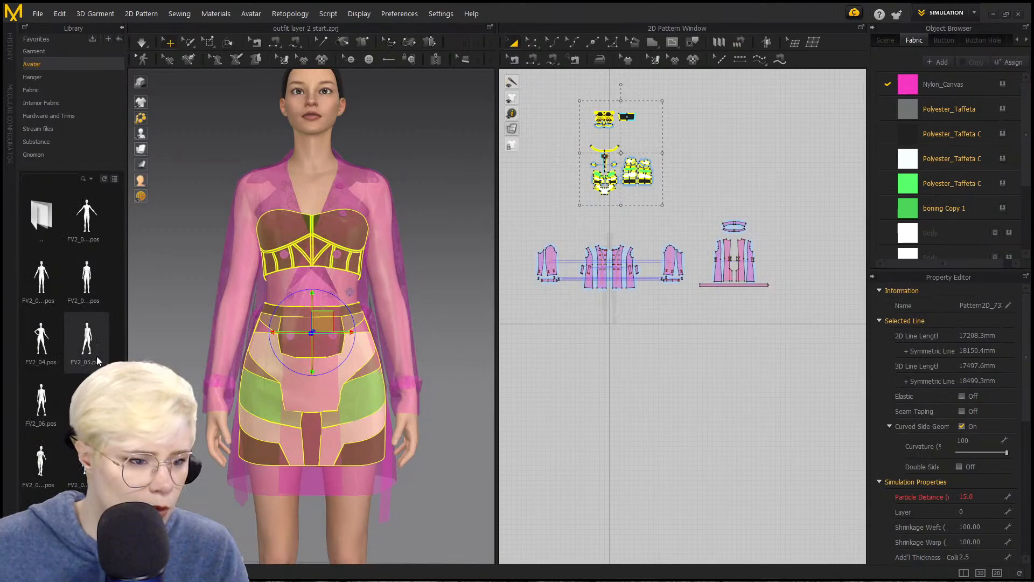
pyautogui.doubleClick(79, 233)
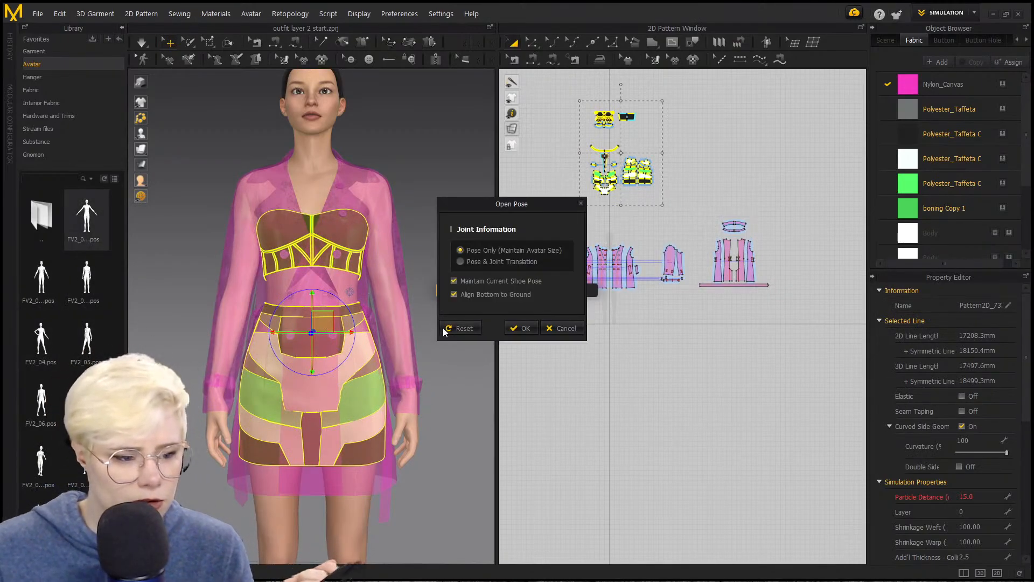
pyautogui.click(518, 329)
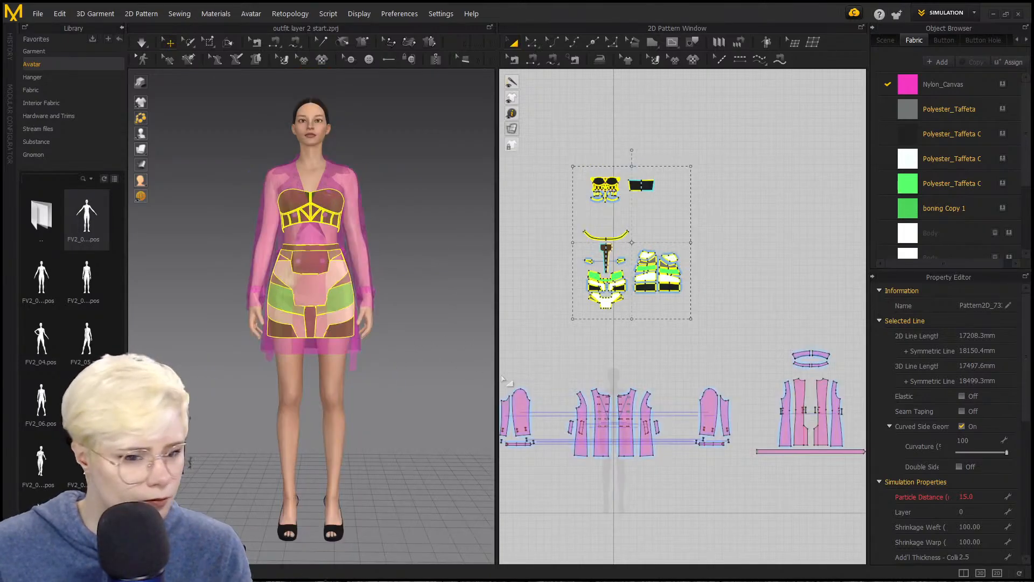
pyautogui.press('space')
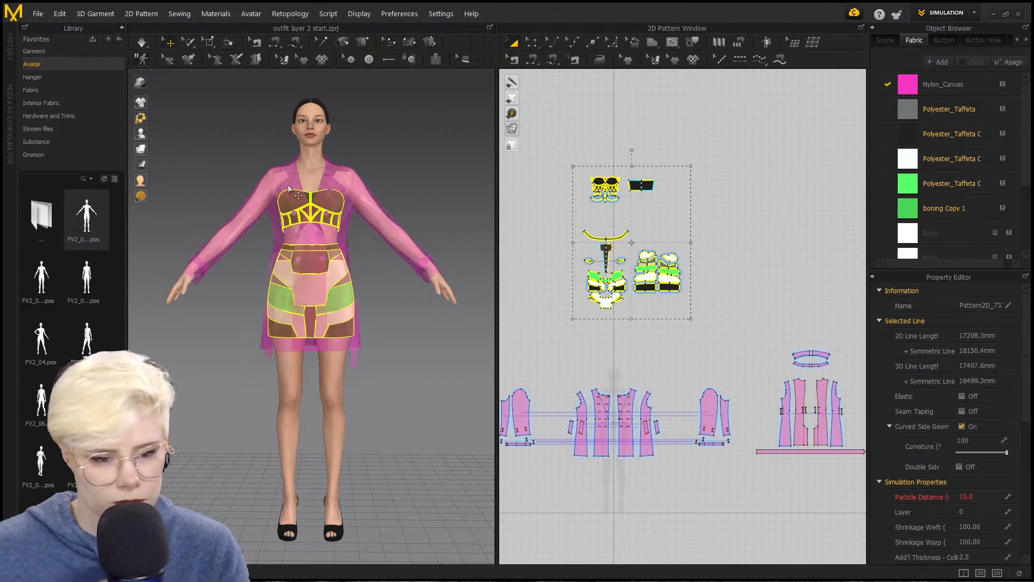
pyautogui.click(124, 28)
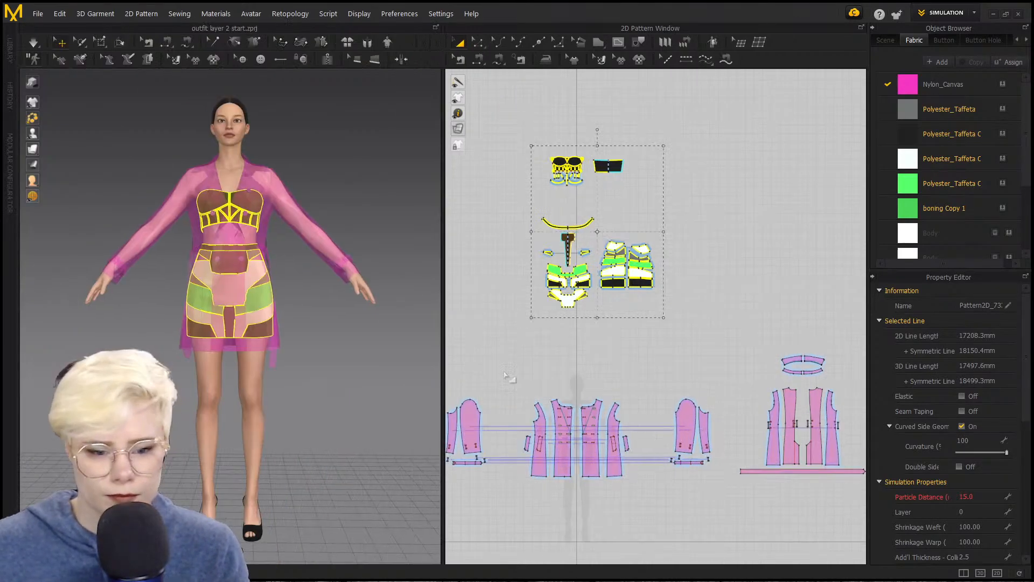
# Step: Examine the coat's fit and hem in the new pose and compare them with its front panel patterns
pyautogui.scroll(3, 639, 457)
pyautogui.moveTo(639, 458); pyautogui.dragTo(626, 423, button='middle')
pyautogui.scroll(3, 297, 306)
pyautogui.moveTo(298, 306); pyautogui.dragTo(310, 373, button='middle')
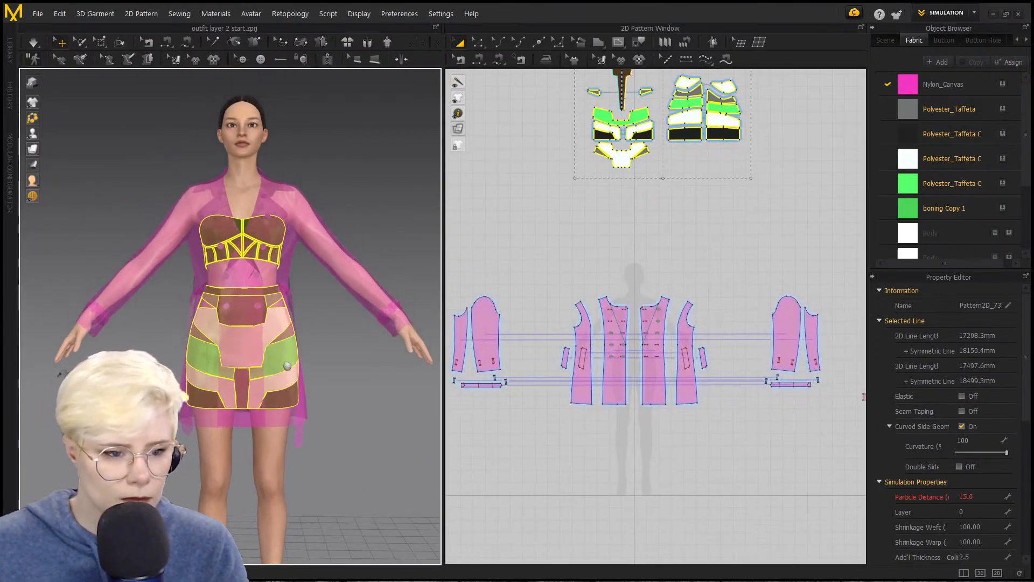
pyautogui.scroll(3, 257, 345)
pyautogui.moveTo(257, 344); pyautogui.dragTo(300, 312, button='right')
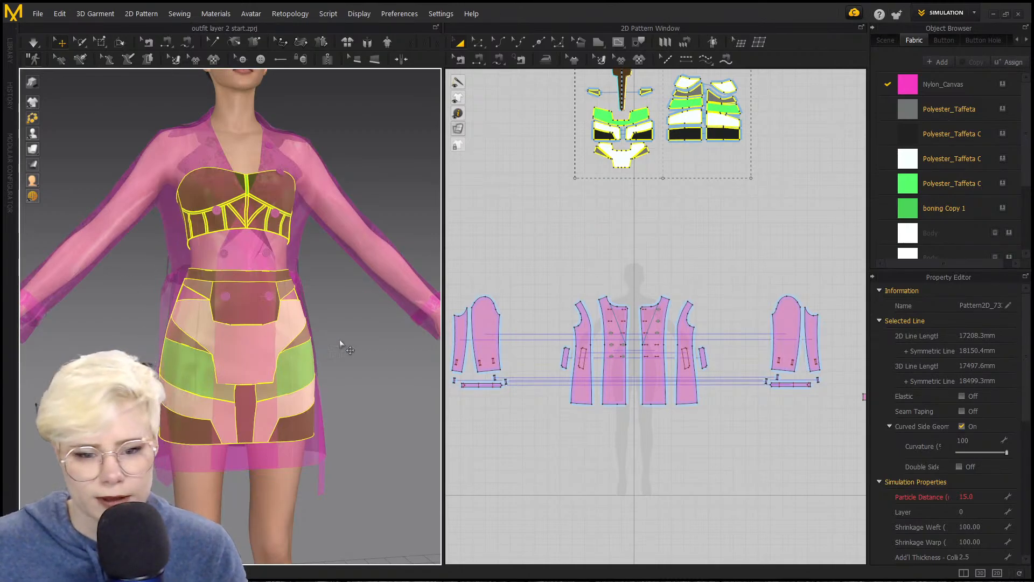
pyautogui.scroll(2, 635, 334)
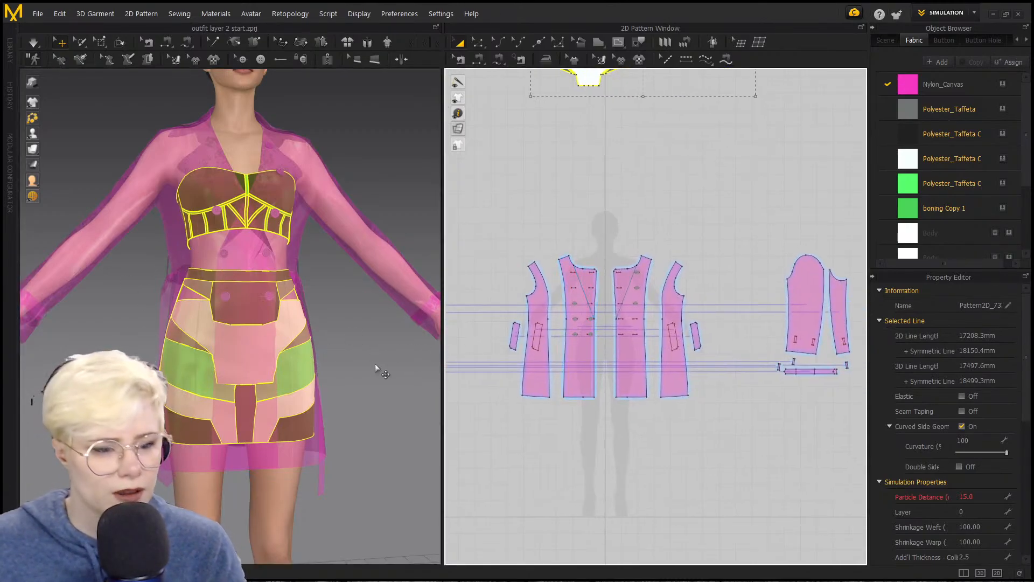
pyautogui.moveTo(619, 358); pyautogui.dragTo(625, 328, button='middle')
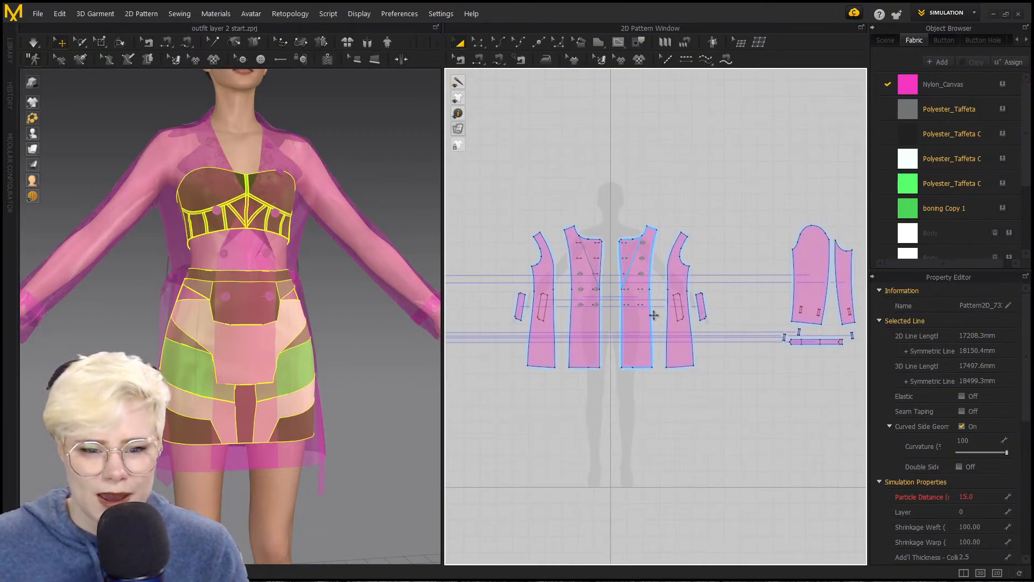
pyautogui.rightClick(628, 319)
pyautogui.click(625, 398)
pyautogui.scroll(4, 622, 397)
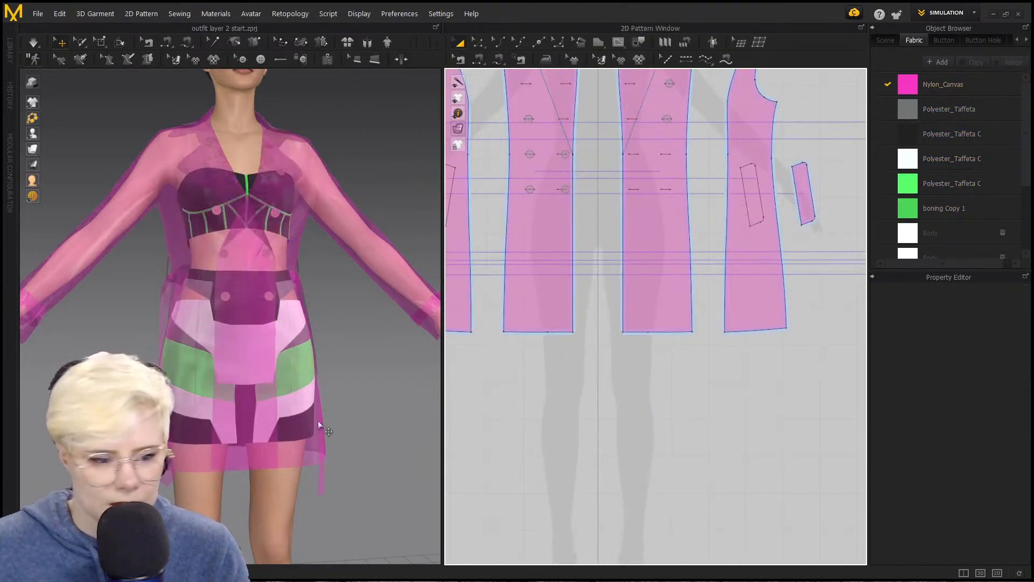
pyautogui.scroll(-3, 636, 414)
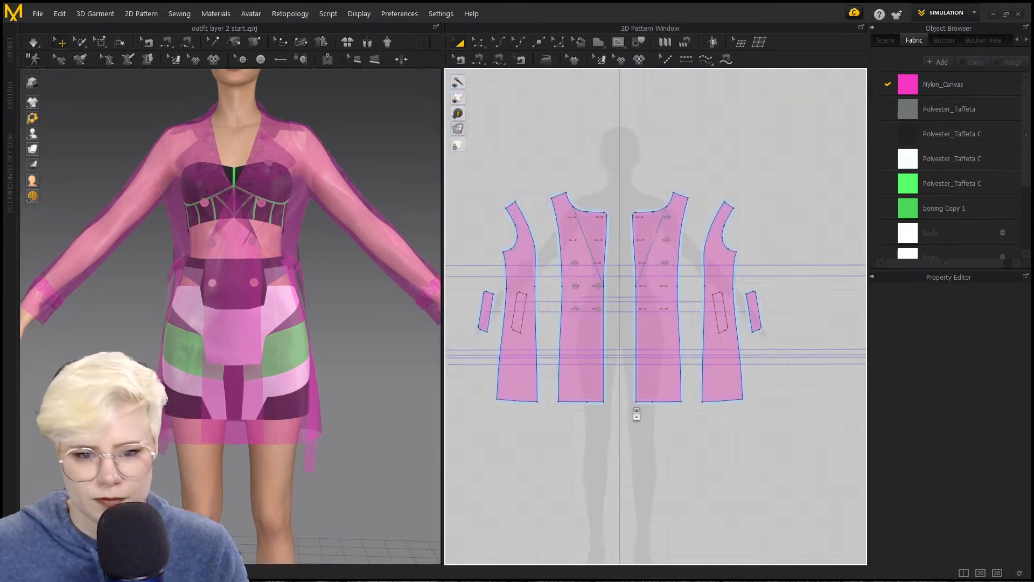
pyautogui.scroll(-2, 636, 414)
pyautogui.scroll(4, 688, 365)
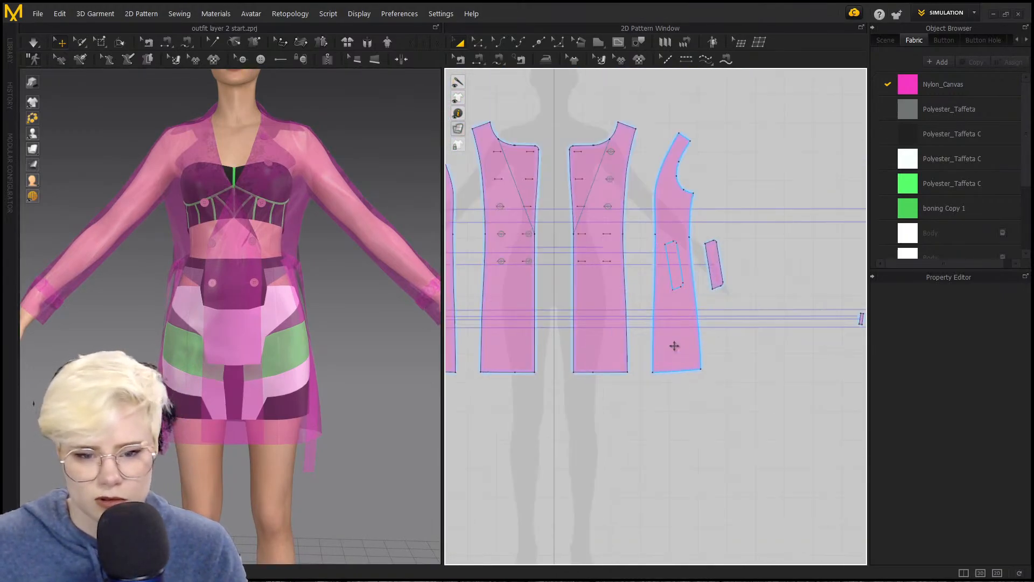
pyautogui.moveTo(325, 409); pyautogui.dragTo(173, 416, button='right')
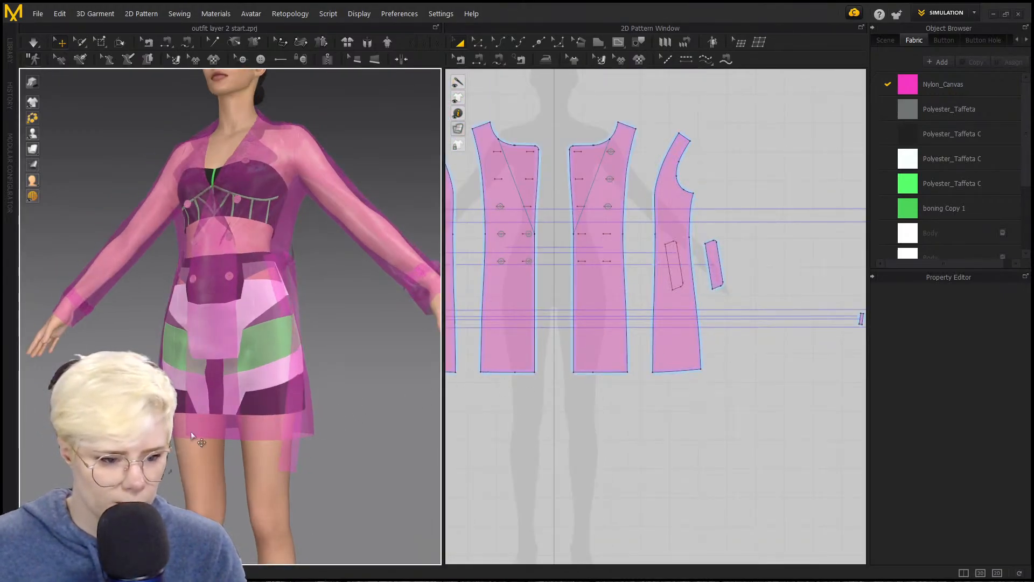
pyautogui.press('z')
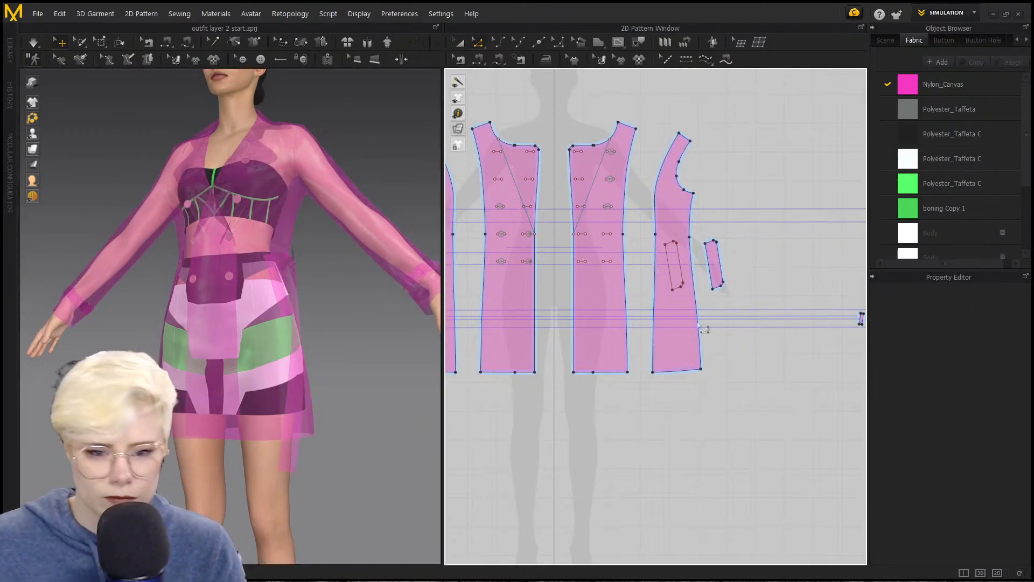
pyautogui.press('s')
pyautogui.click(716, 274)
pyautogui.press('Escape')
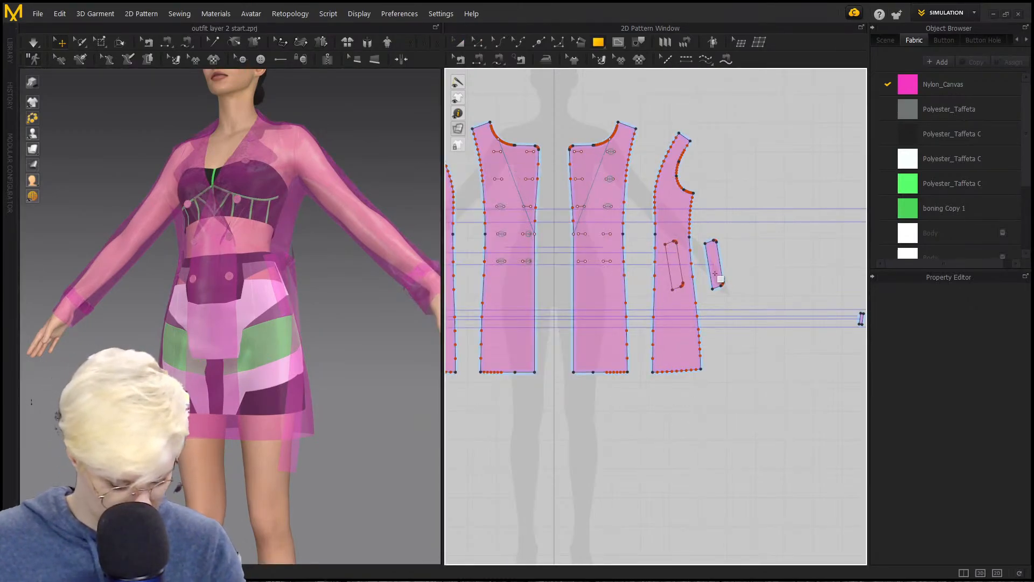
pyautogui.press('a')
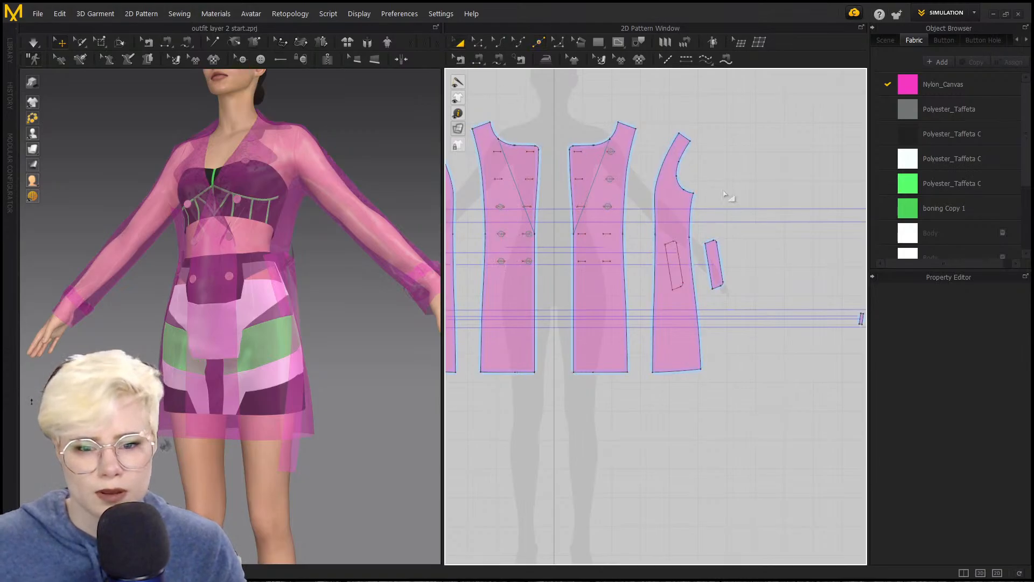
# Step: Move both pocket flap pieces up, clear of the coat's front side panels
pyautogui.moveTo(713, 279); pyautogui.dragTo(722, 104)
pyautogui.scroll(-5, 718, 269)
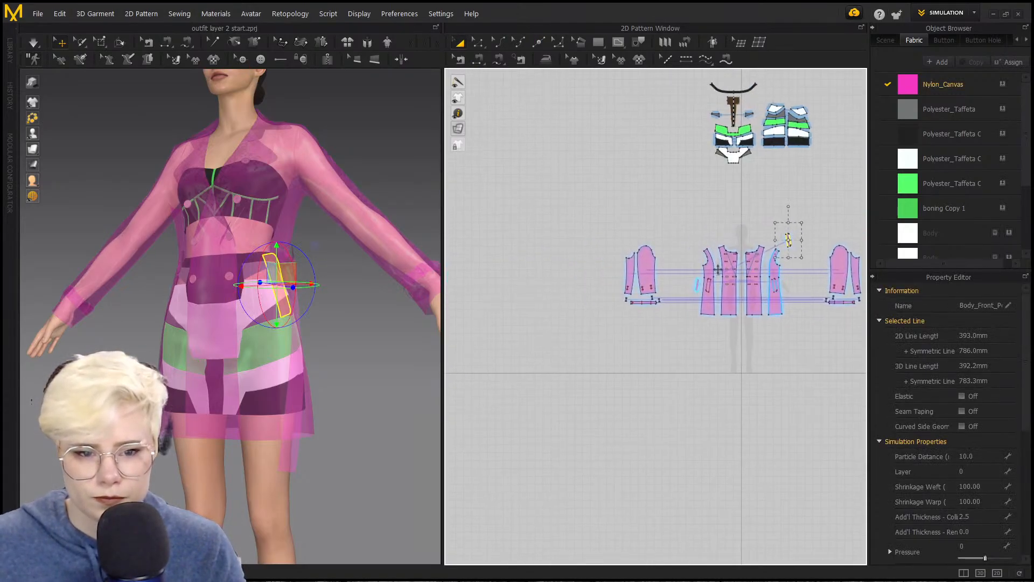
pyautogui.scroll(5, 722, 301)
pyautogui.moveTo(729, 307); pyautogui.dragTo(723, 170)
pyautogui.scroll(-2, 774, 280)
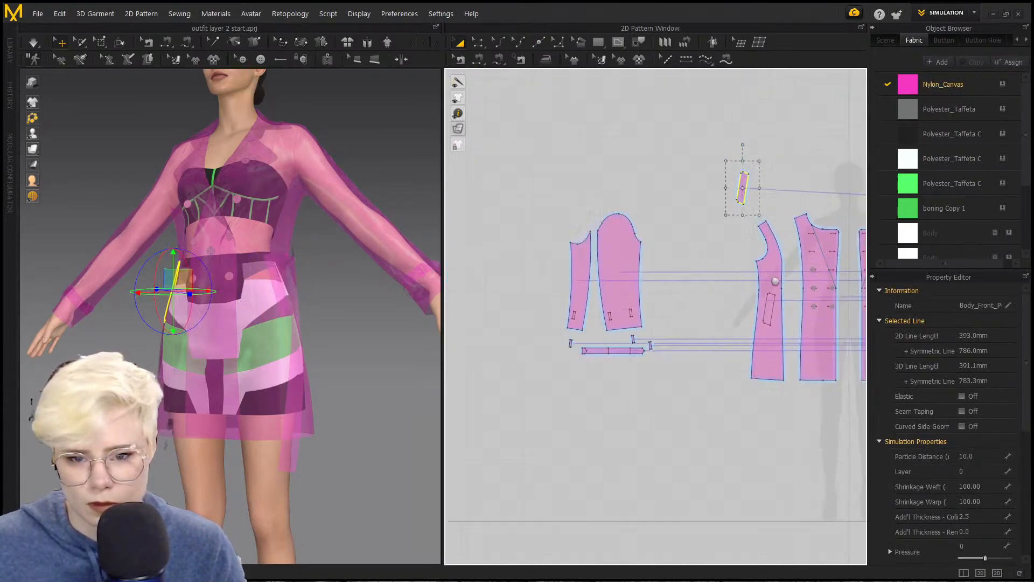
# Step: Try placing one back side panel beside the front side panel, and return it to the other back pieces
pyautogui.moveTo(848, 334); pyautogui.dragTo(648, 270, button='middle')
pyautogui.scroll(-2, 746, 278)
pyautogui.moveTo(747, 277); pyautogui.dragTo(584, 294, button='middle')
pyautogui.scroll(2, 771, 316)
pyautogui.moveTo(815, 269); pyautogui.dragTo(725, 280, button='middle')
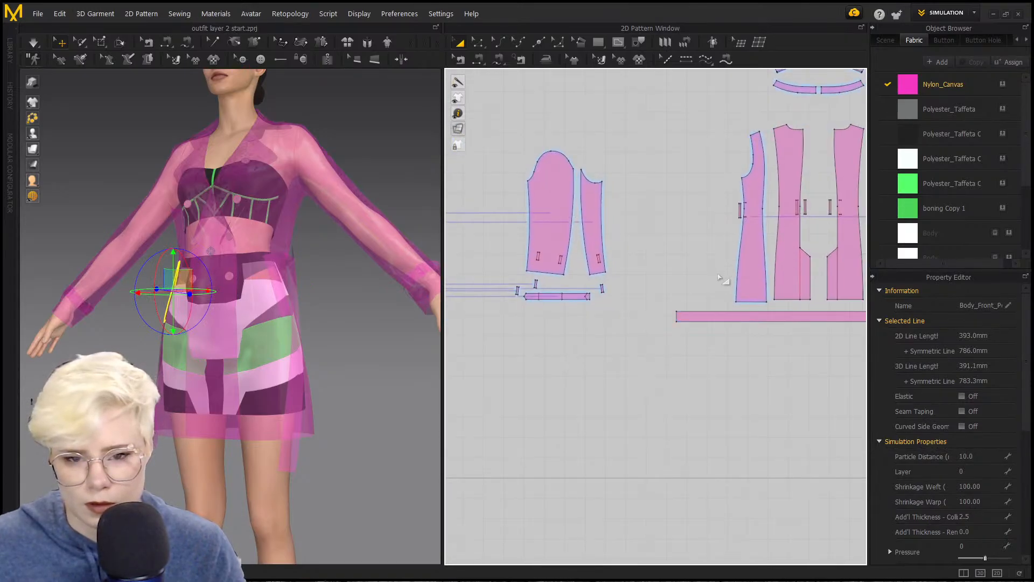
pyautogui.moveTo(761, 249); pyautogui.dragTo(484, 271)
pyautogui.moveTo(679, 273); pyautogui.dragTo(743, 262, button='middle')
pyautogui.scroll(-2, 836, 266)
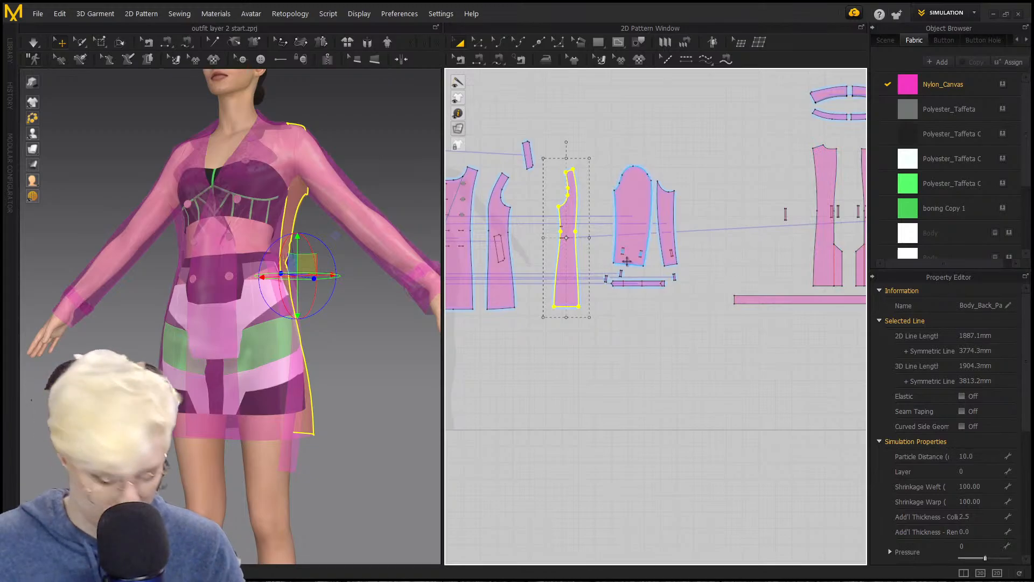
pyautogui.moveTo(573, 256); pyautogui.dragTo(802, 258)
# Step: Select all four coat back panels and move them together to the free space below the sleeve and cuff pieces
pyautogui.scroll(-1, 797, 283)
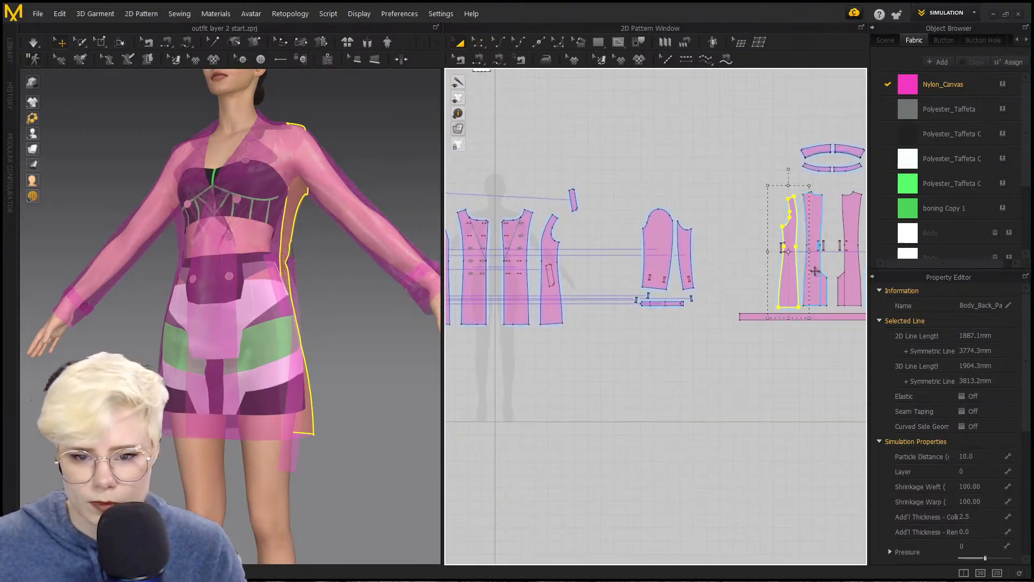
pyautogui.keyDown('shift'); pyautogui.click(815, 270); pyautogui.keyUp('shift')
pyautogui.keyDown('shift'); pyautogui.click(849, 263); pyautogui.keyUp('shift')
pyautogui.scroll(-2, 851, 261)
pyautogui.moveTo(851, 261); pyautogui.dragTo(760, 259, button='middle')
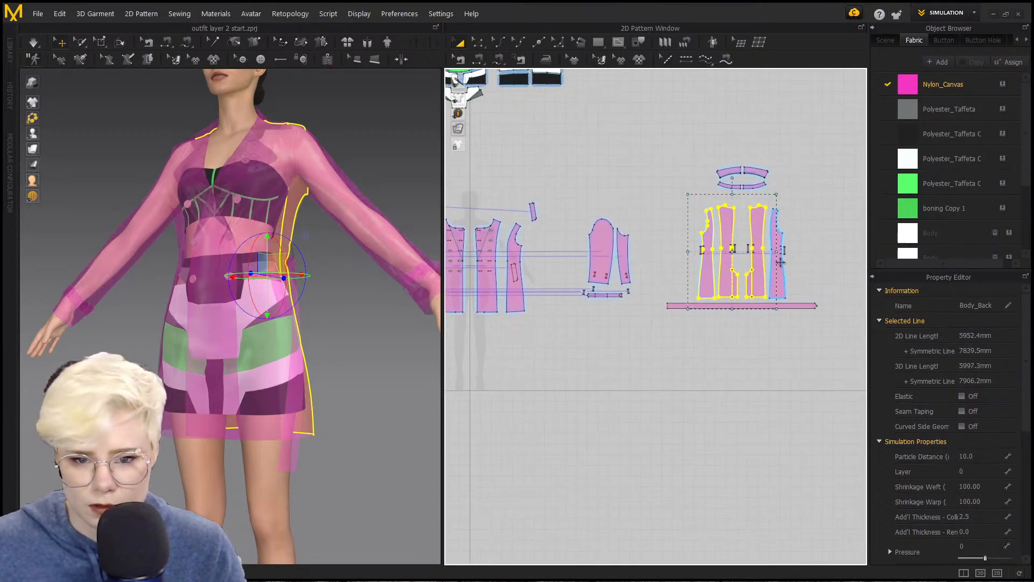
pyautogui.keyDown('shift'); pyautogui.click(781, 262); pyautogui.keyUp('shift')
pyautogui.moveTo(716, 232); pyautogui.dragTo(568, 339)
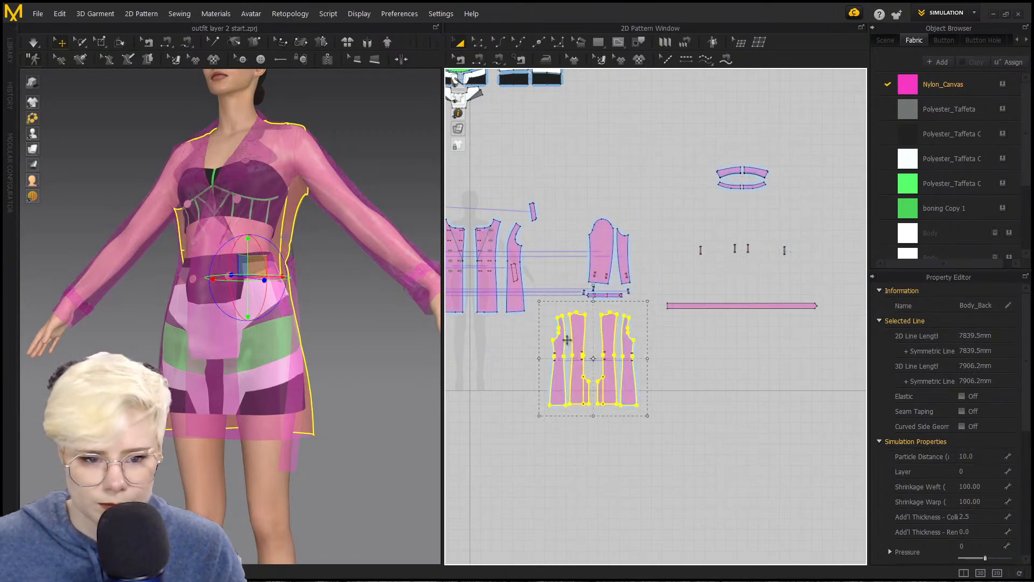
# Step: Select all four coat front panels, move them down level with the back panels, and clear the selection
pyautogui.scroll(1, 567, 340)
pyautogui.moveTo(567, 339); pyautogui.dragTo(723, 248, button='middle')
pyautogui.click(656, 207)
pyautogui.keyDown('shift'); pyautogui.click(607, 197); pyautogui.keyUp('shift')
pyautogui.keyDown('shift'); pyautogui.click(561, 193); pyautogui.keyUp('shift')
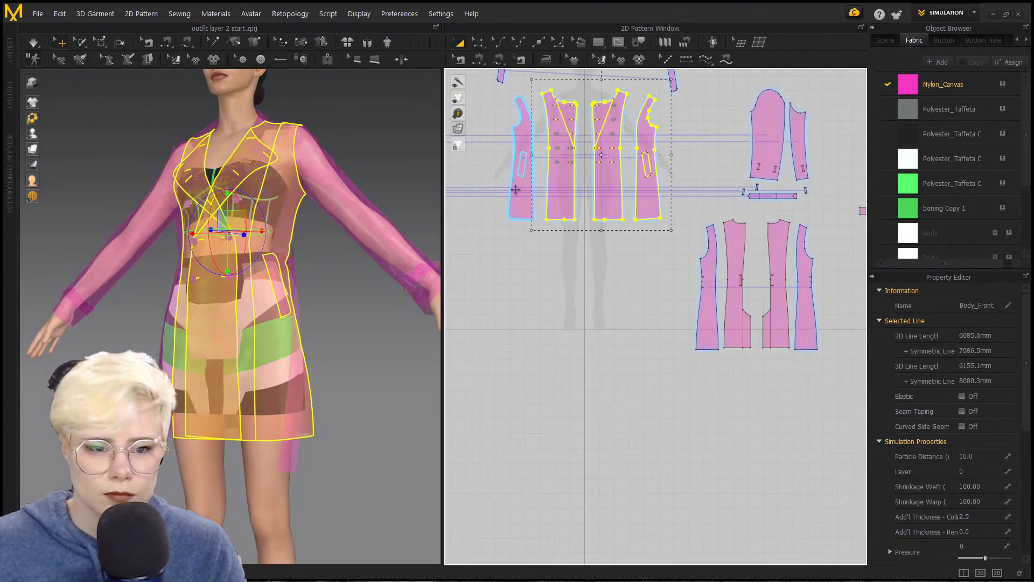
pyautogui.keyDown('shift'); pyautogui.click(516, 190); pyautogui.keyUp('shift')
pyautogui.moveTo(574, 197); pyautogui.dragTo(527, 320)
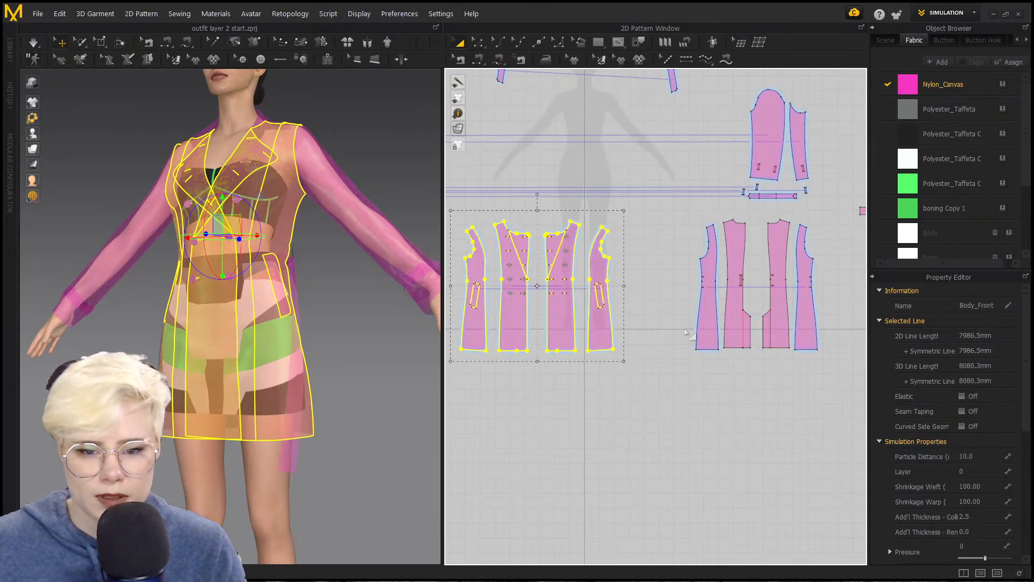
pyautogui.scroll(-1, 641, 311)
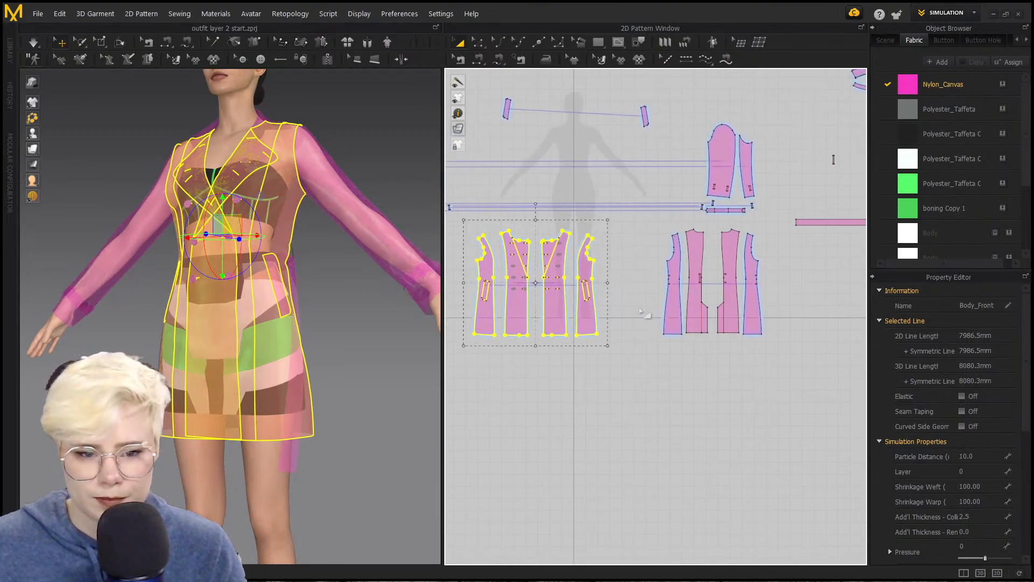
pyautogui.click(604, 405)
pyautogui.moveTo(489, 298); pyautogui.dragTo(598, 309, button='middle')
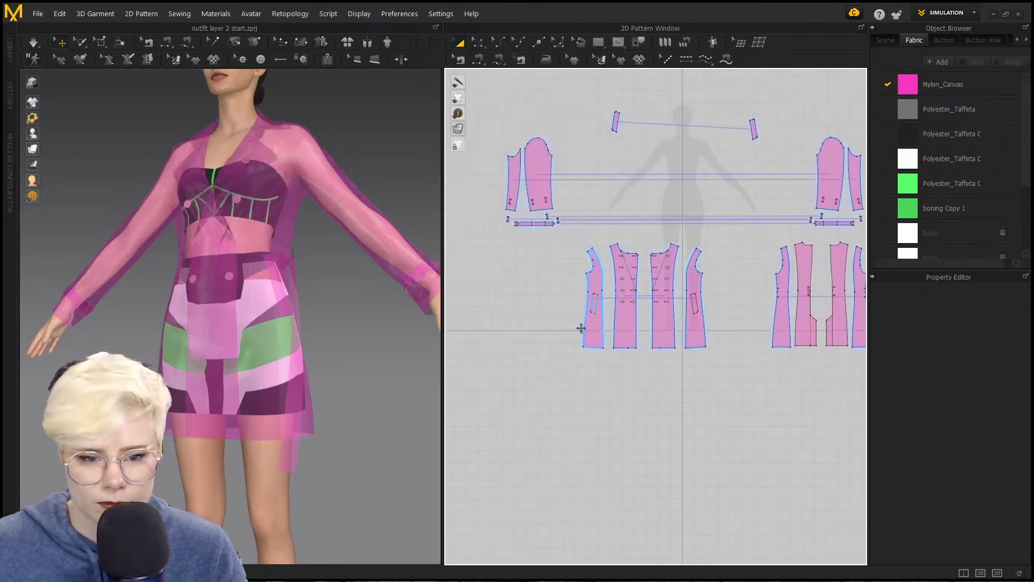
# Step: Spread the four coat front panels apart, moving the side fronts outward and separating the two centre fronts
pyautogui.moveTo(594, 329); pyautogui.dragTo(563, 321)
pyautogui.moveTo(694, 321); pyautogui.dragTo(716, 322)
pyautogui.moveTo(621, 318); pyautogui.dragTo(586, 314)
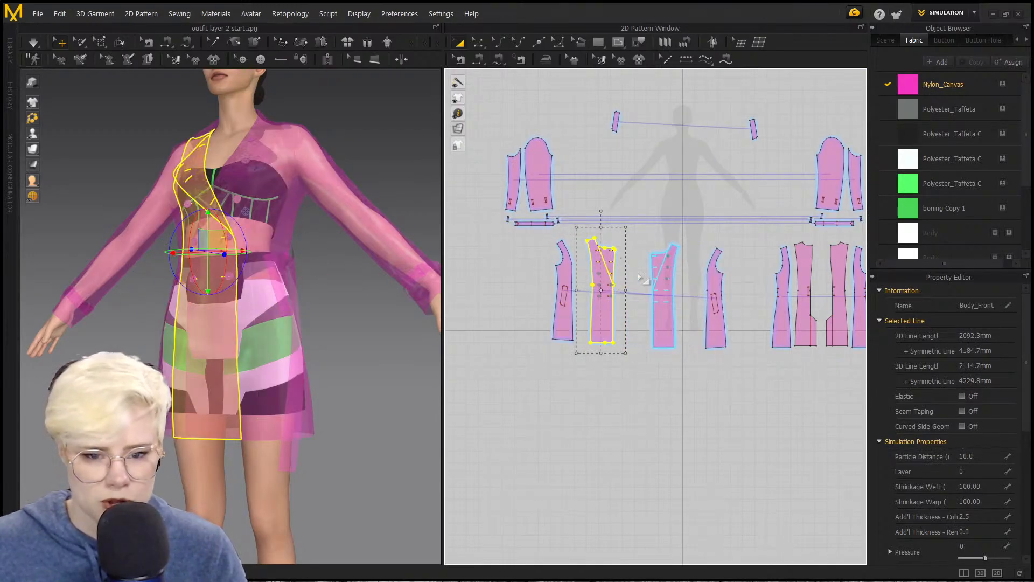
pyautogui.scroll(5, 695, 296)
pyautogui.click(619, 302)
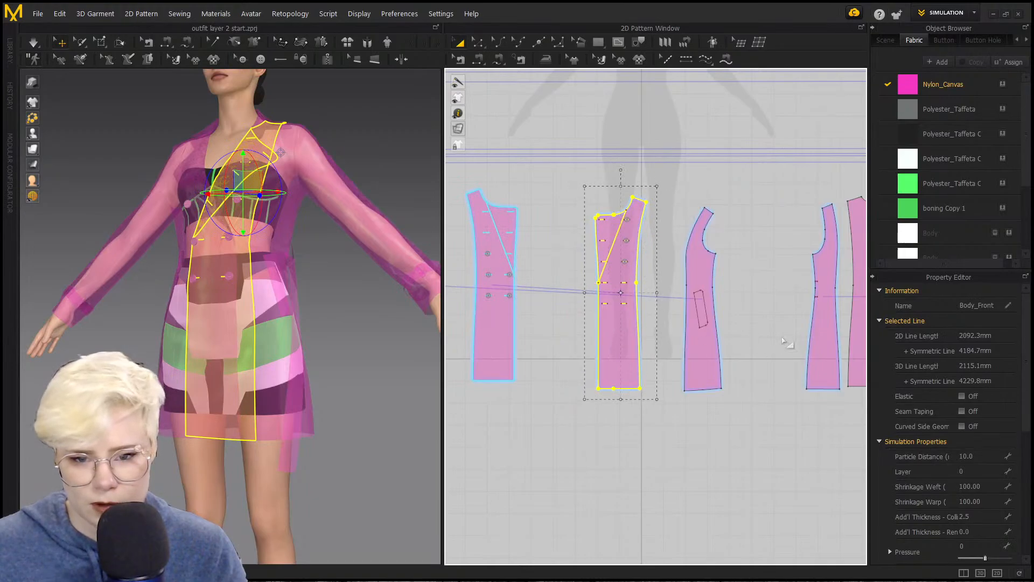
# Step: Move the outermost side back panel well clear of the two centre back panels
pyautogui.scroll(-3, 786, 341)
pyautogui.scroll(3, 771, 324)
pyautogui.moveTo(811, 316); pyautogui.dragTo(940, 303)
pyautogui.moveTo(822, 325); pyautogui.dragTo(778, 327, button='middle')
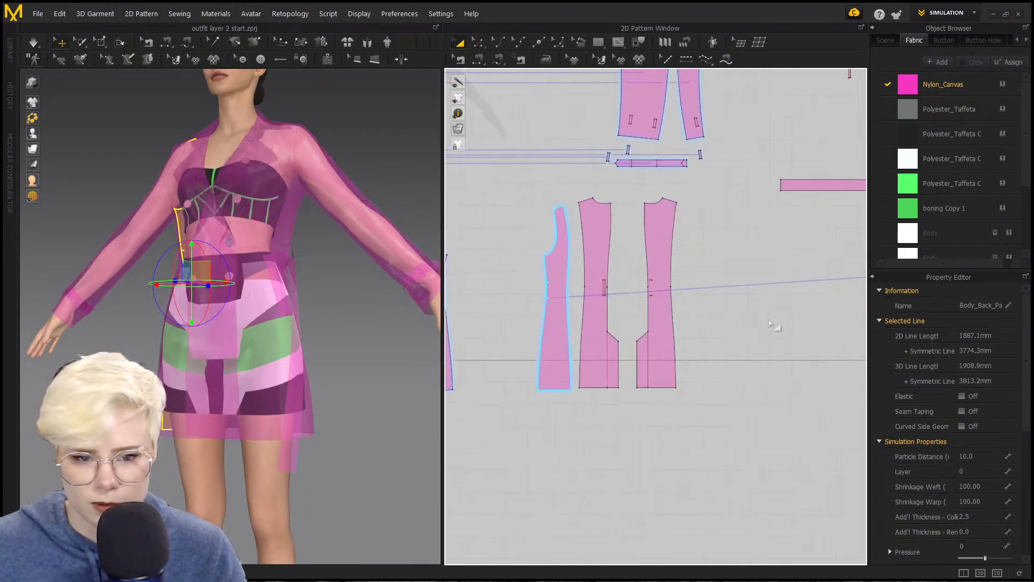
pyautogui.scroll(-2, 641, 322)
pyautogui.moveTo(483, 323); pyautogui.dragTo(554, 323, button='middle')
# Step: Inspect the coat's back vent on the avatar, and space out the nearer side back panel and both centre back panels
pyautogui.moveTo(388, 336); pyautogui.dragTo(316, 358, button='right')
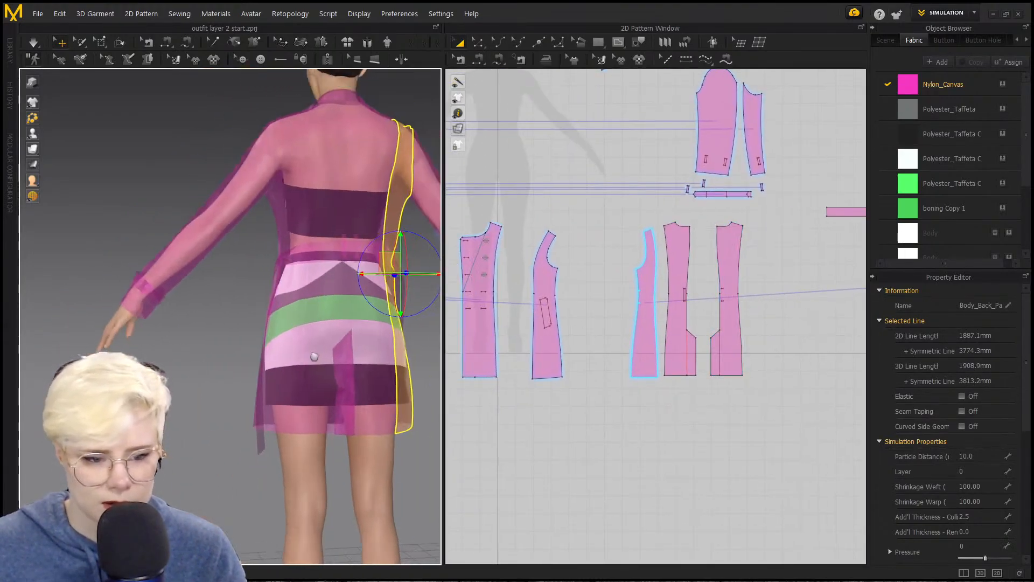
pyautogui.scroll(-1, 302, 345)
pyautogui.scroll(4, 246, 358)
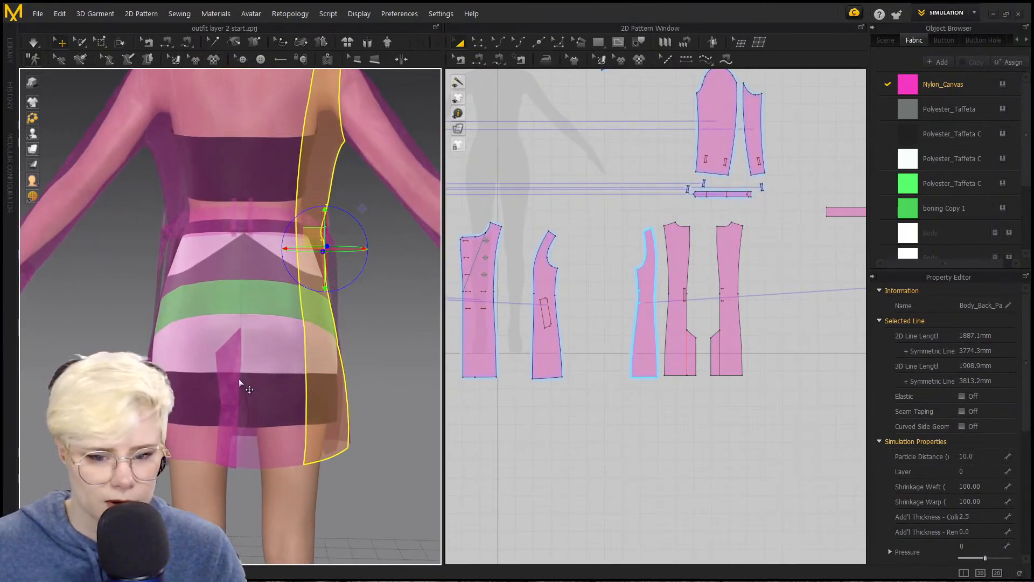
pyautogui.scroll(3, 239, 379)
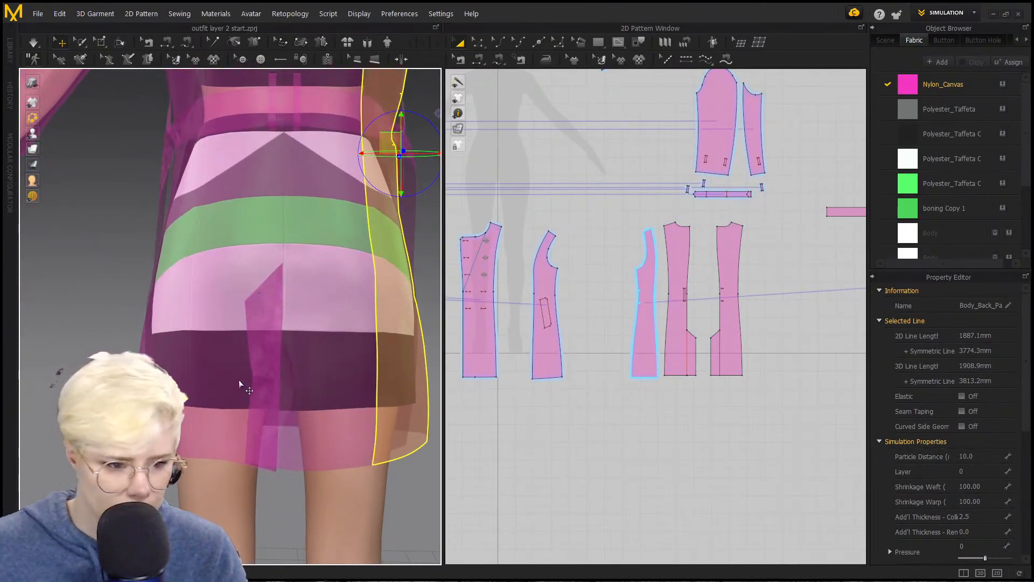
pyautogui.scroll(3, 818, 362)
pyautogui.moveTo(647, 331); pyautogui.dragTo(723, 338, button='middle')
pyautogui.scroll(-1, 723, 338)
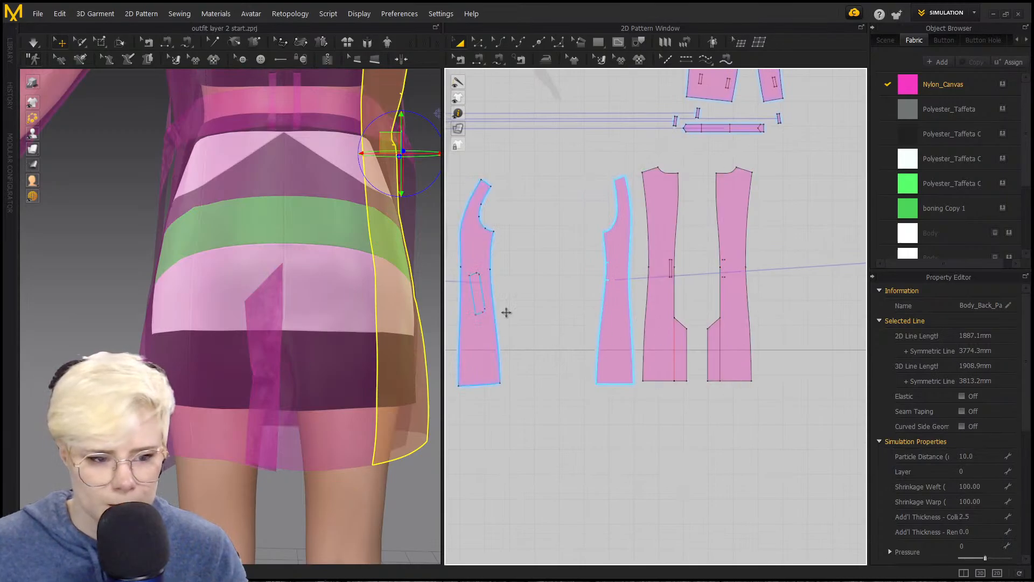
pyautogui.moveTo(622, 314); pyautogui.dragTo(575, 305)
pyautogui.moveTo(662, 309); pyautogui.dragTo(642, 309)
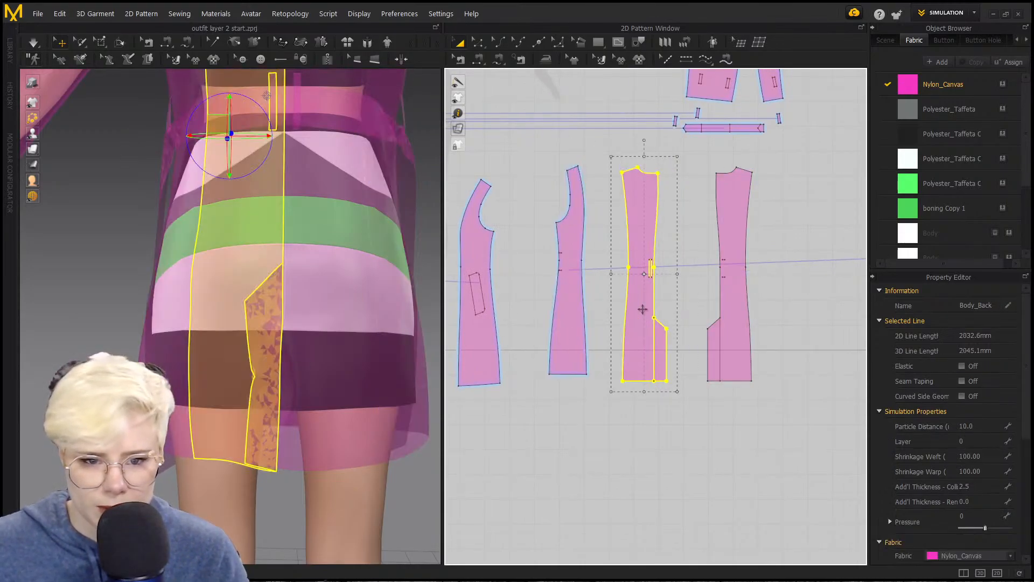
pyautogui.click(731, 302)
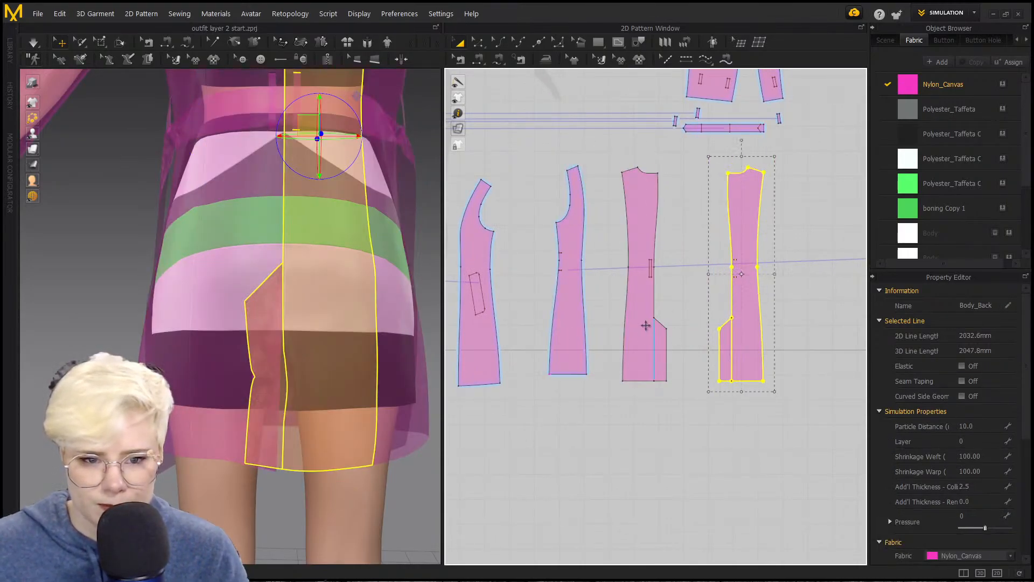
# Step: Move the side front panel closer to the adjacent centre front panel and clear the selection
pyautogui.scroll(-3, 727, 335)
pyautogui.scroll(3, 716, 329)
pyautogui.scroll(-4, 618, 300)
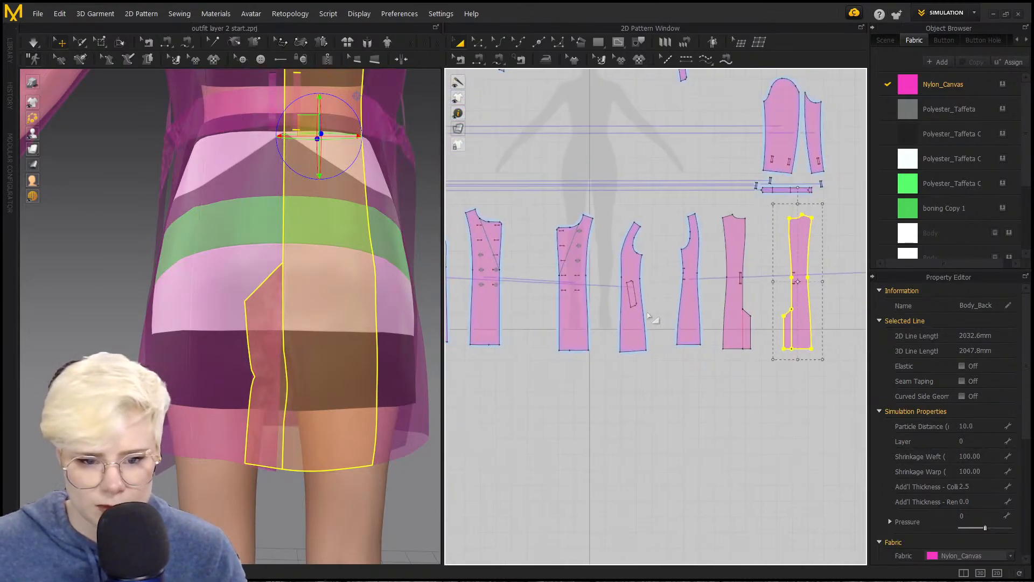
pyautogui.click(626, 326)
pyautogui.moveTo(626, 327); pyautogui.dragTo(615, 326)
pyautogui.click(673, 372)
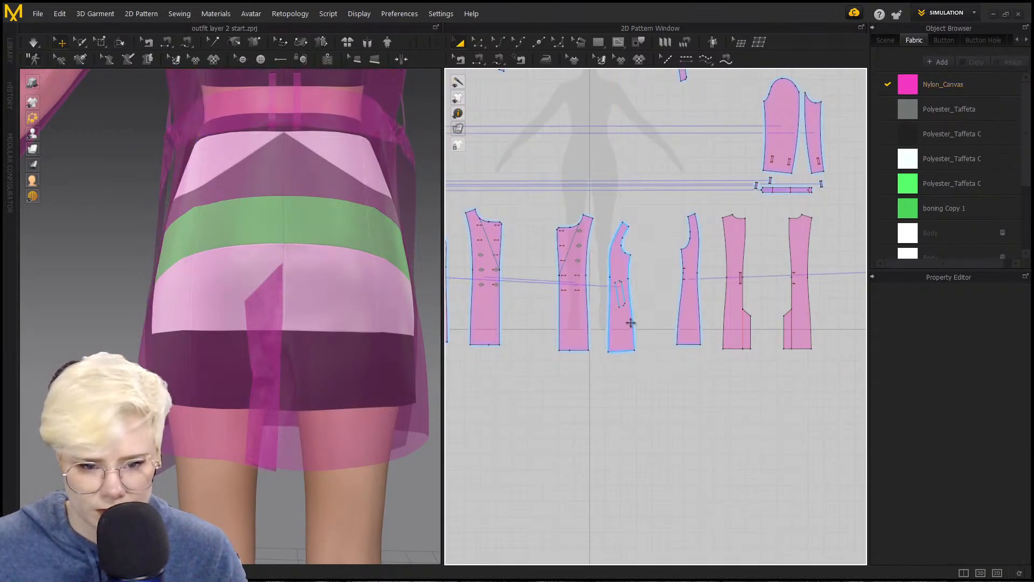
pyautogui.scroll(3, 585, 347)
pyautogui.press('z')
pyautogui.click(624, 358)
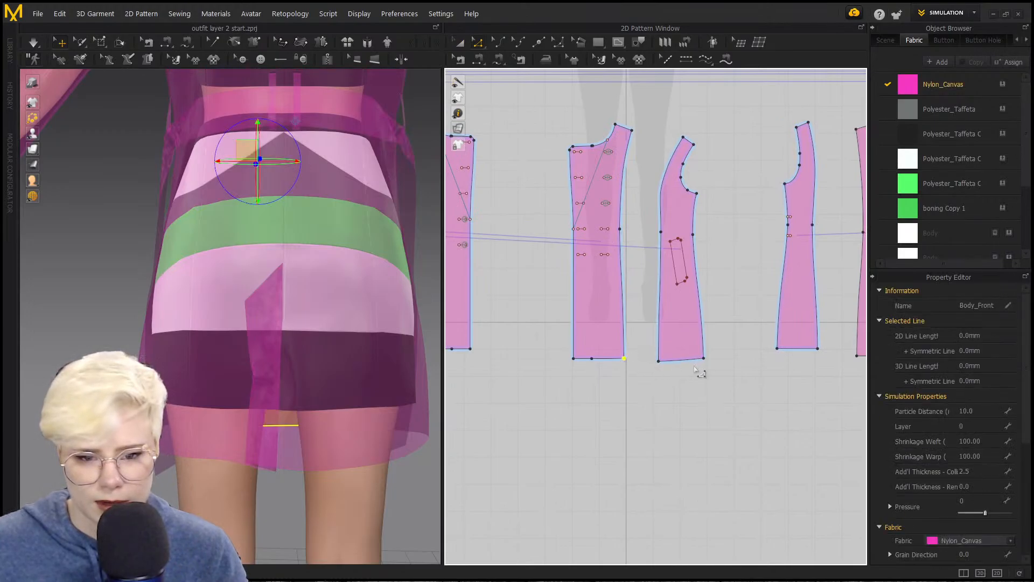
pyautogui.keyDown('shift'); pyautogui.click(703, 358); pyautogui.keyUp('shift')
pyautogui.scroll(-2, 800, 353)
pyautogui.moveTo(800, 353); pyautogui.dragTo(677, 354, button='middle')
pyautogui.scroll(-2, 746, 354)
pyautogui.keyDown('shift'); pyautogui.click(665, 354); pyautogui.keyUp('shift')
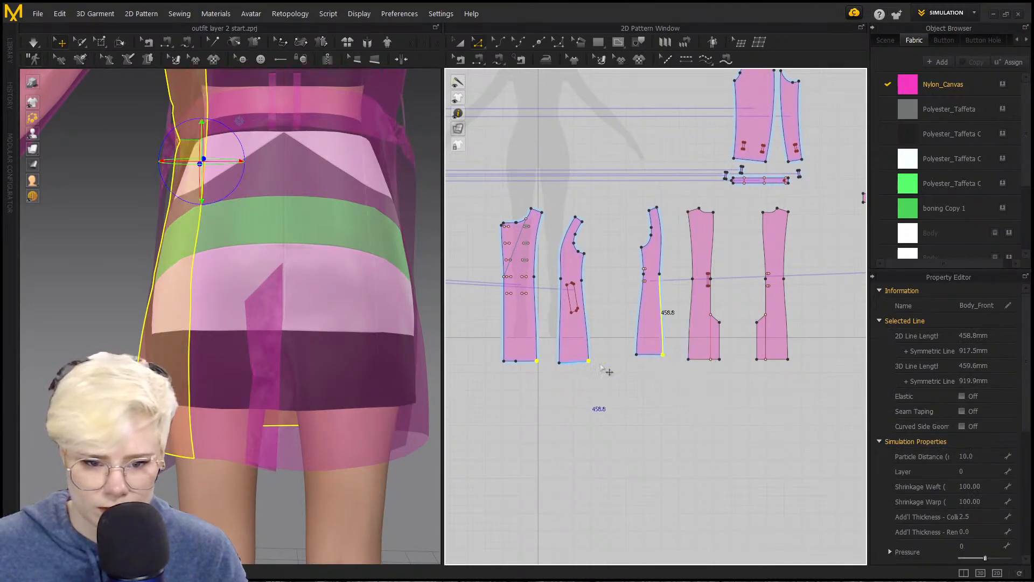
pyautogui.click(553, 372)
pyautogui.click(537, 361)
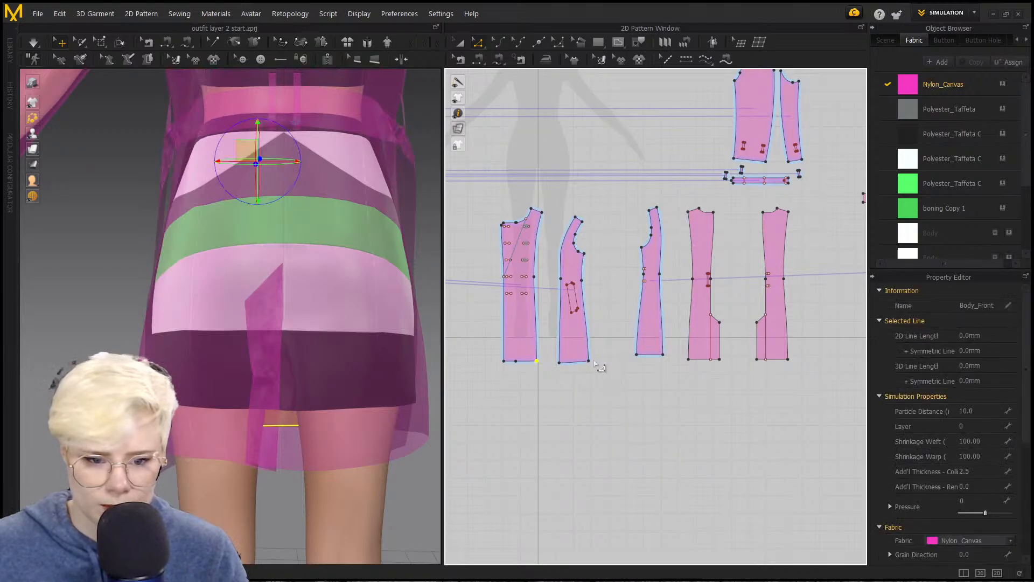
pyautogui.keyDown('shift'); pyautogui.click(589, 360); pyautogui.keyUp('shift')
pyautogui.moveTo(591, 364); pyautogui.dragTo(599, 366)
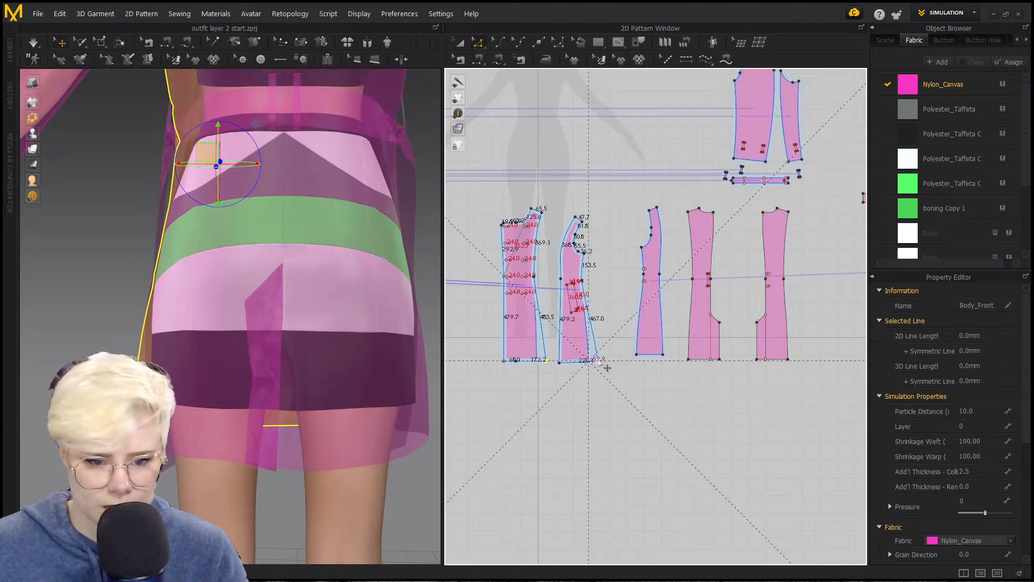
pyautogui.press('Escape')
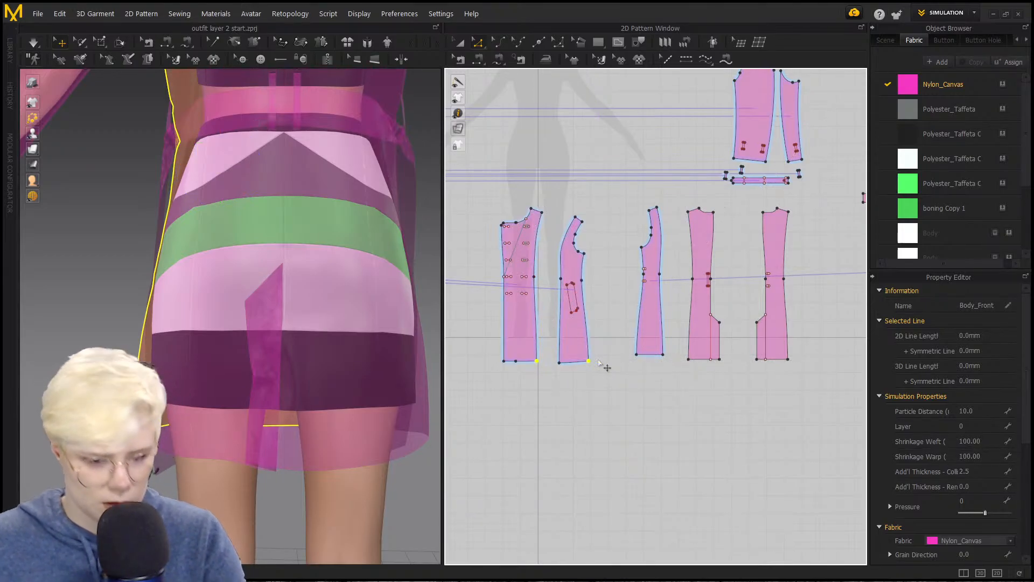
pyautogui.click(623, 377)
pyautogui.scroll(3, 623, 377)
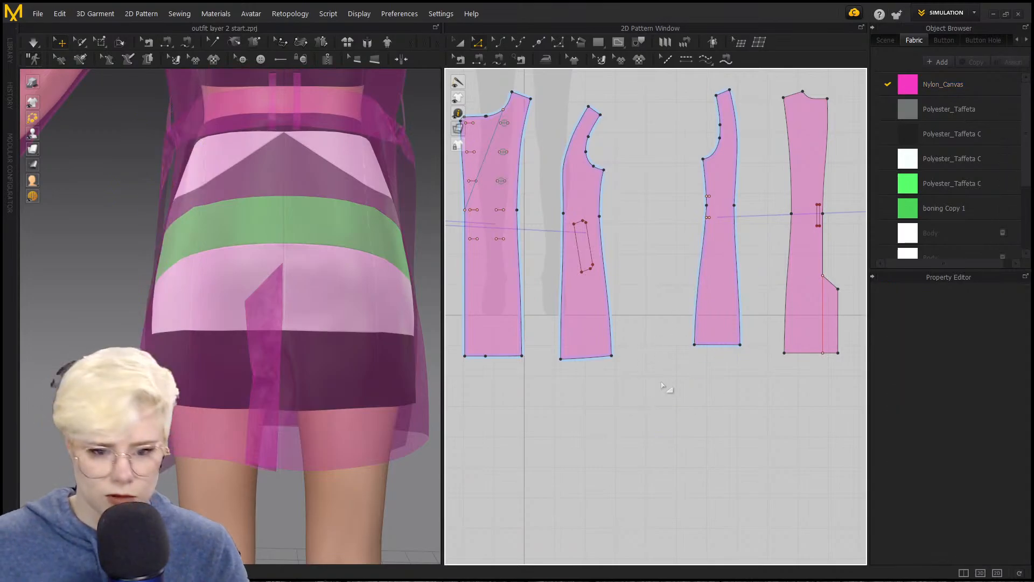
# Step: Swap the two side back panels so the one matching the adjacent side front panel sits directly beside it
pyautogui.scroll(-5, 662, 383)
pyautogui.click(639, 350)
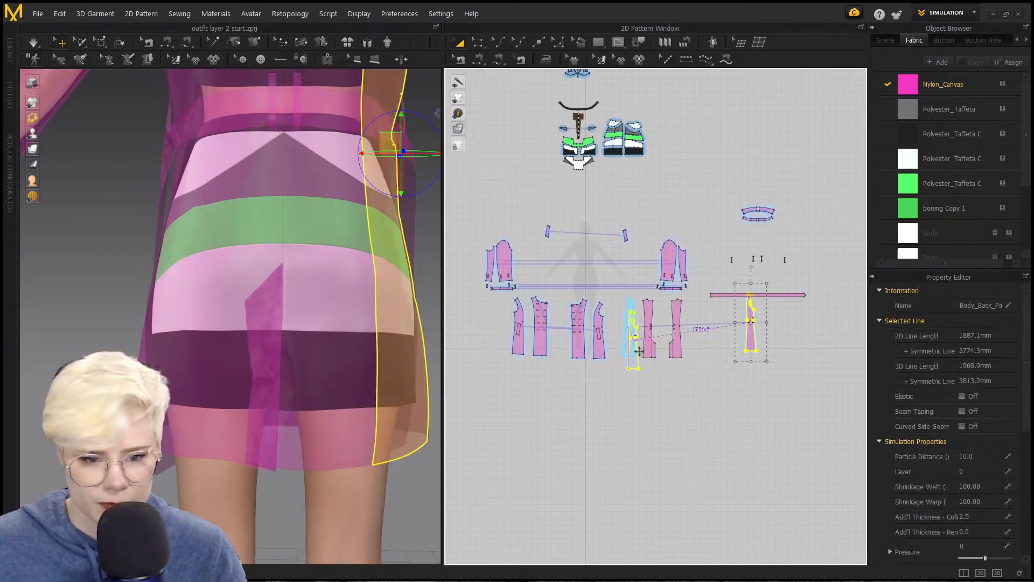
pyautogui.moveTo(625, 393); pyautogui.dragTo(630, 387)
pyautogui.scroll(5, 663, 372)
pyautogui.moveTo(663, 372); pyautogui.dragTo(718, 373, button='middle')
pyautogui.moveTo(648, 304); pyautogui.dragTo(832, 308)
pyautogui.scroll(2, 708, 346)
pyautogui.moveTo(707, 345); pyautogui.dragTo(777, 361, button='middle')
pyautogui.moveTo(680, 445); pyautogui.dragTo(656, 302)
pyautogui.click(607, 399)
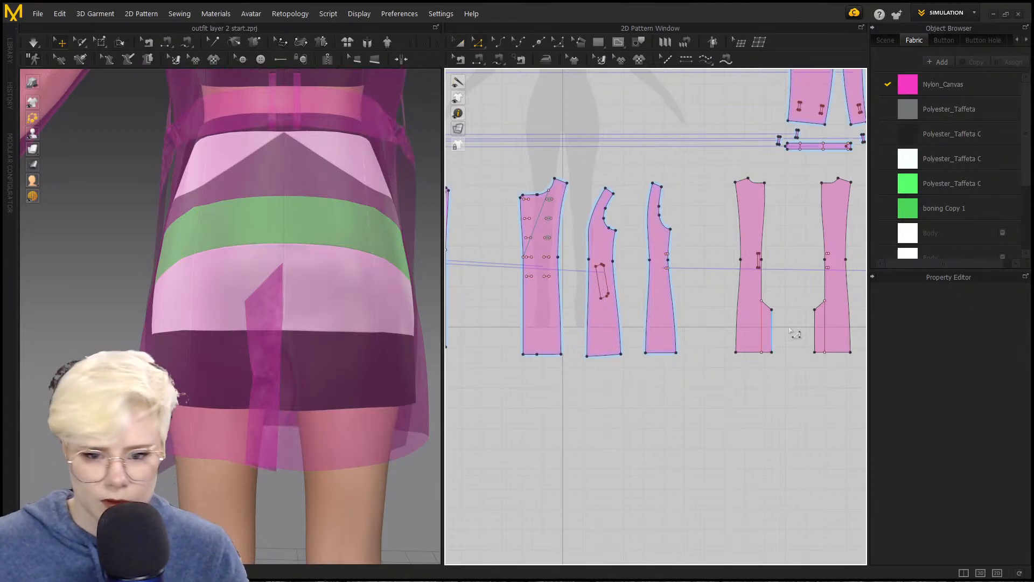
# Step: Swap the two centre back panels so their vent extensions face away from each other, and clear the selection
pyautogui.moveTo(838, 325)
pyautogui.mouseDown()
pyautogui.moveTo(706, 327)
pyautogui.moveTo(823, 312)
pyautogui.mouseUp()
pyautogui.moveTo(707, 305); pyautogui.dragTo(767, 305)
pyautogui.click(576, 356)
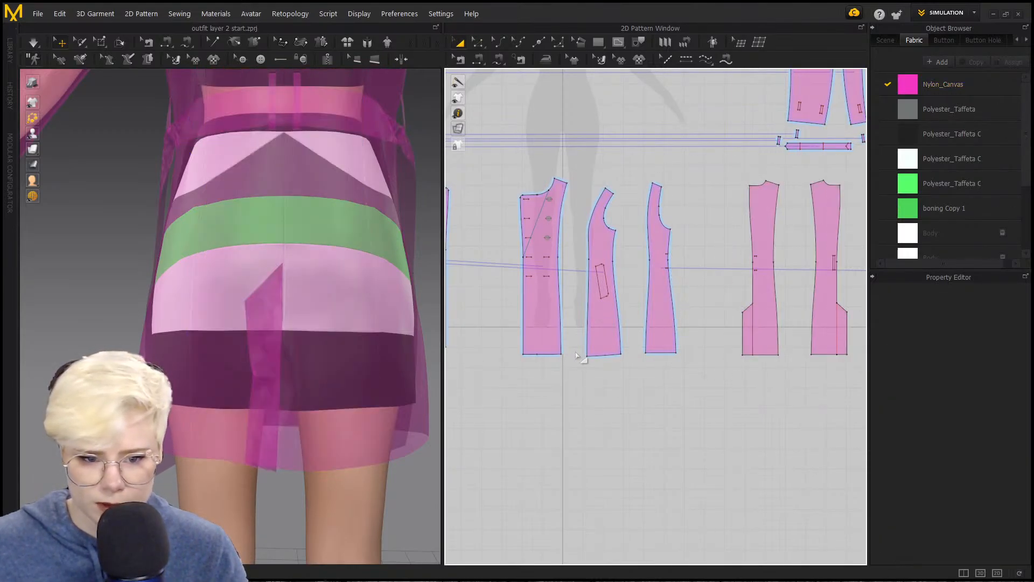
# Step: Flare the coat by moving the matching hem corners of the front, side and one centre back panel outward together, widening that back hem to about 209 mm
pyautogui.click(562, 356)
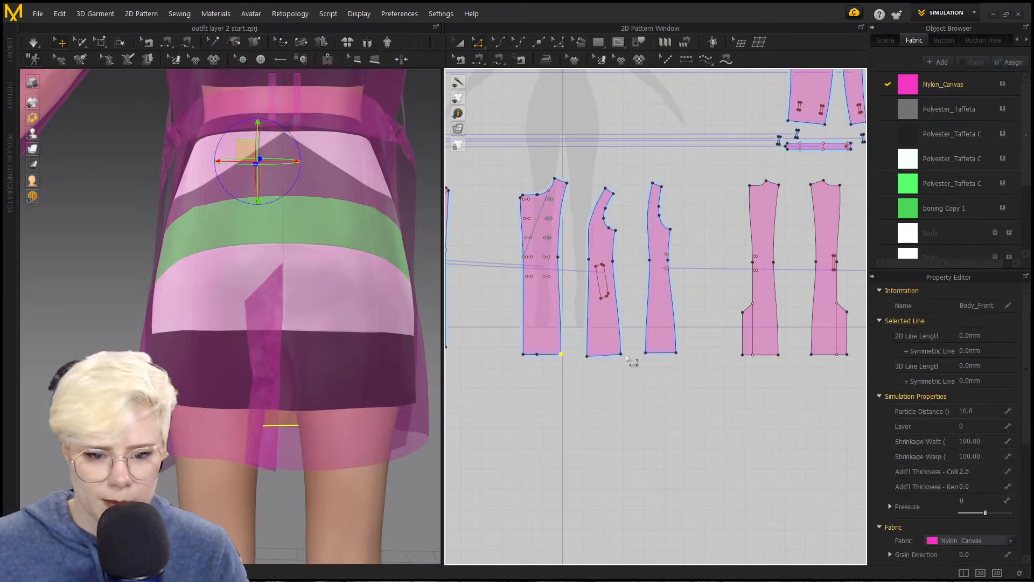
pyautogui.keyDown('shift'); pyautogui.click(676, 354); pyautogui.keyUp('shift')
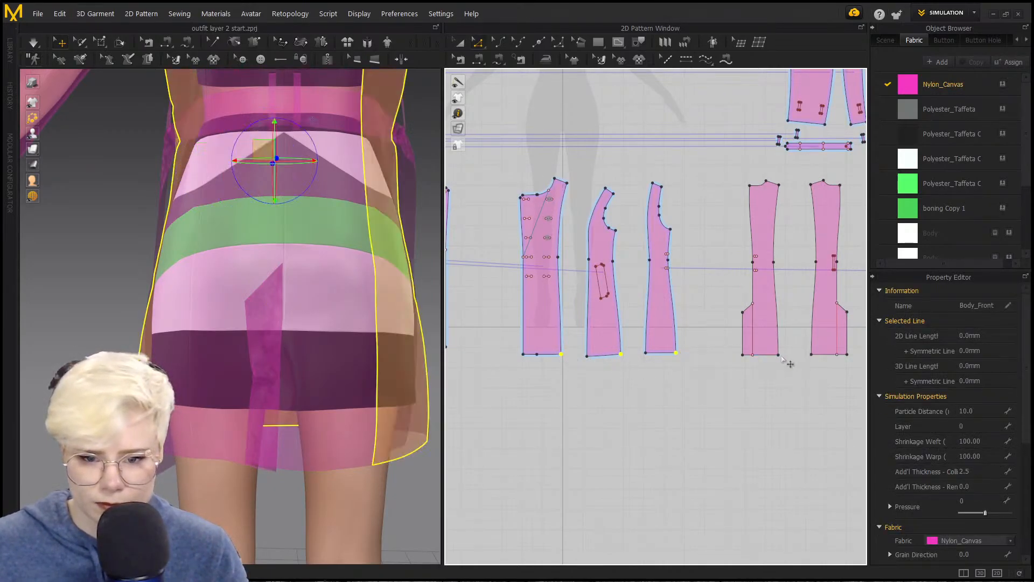
pyautogui.keyDown('shift'); pyautogui.click(779, 355); pyautogui.keyUp('shift')
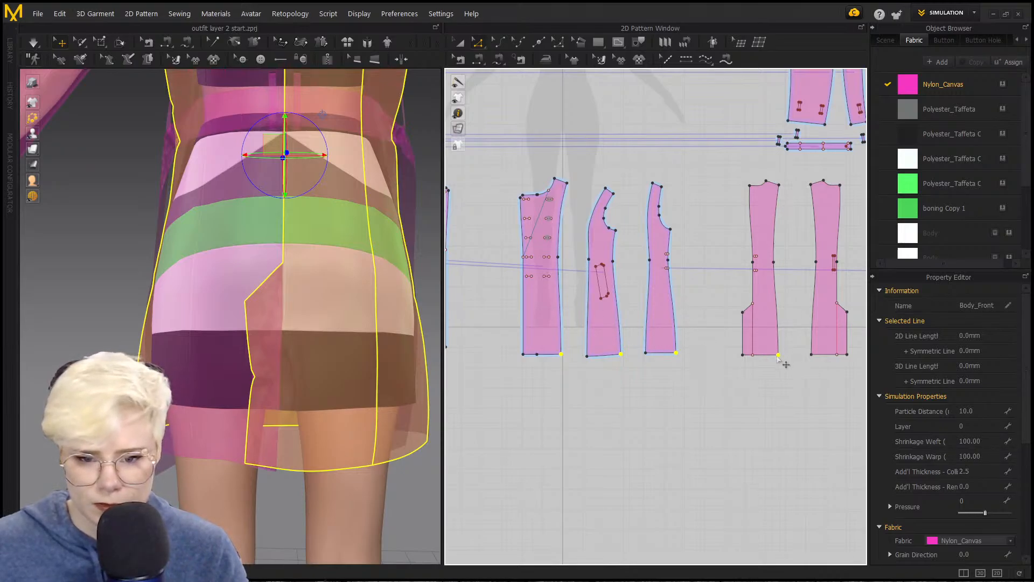
pyautogui.moveTo(784, 359); pyautogui.dragTo(788, 360)
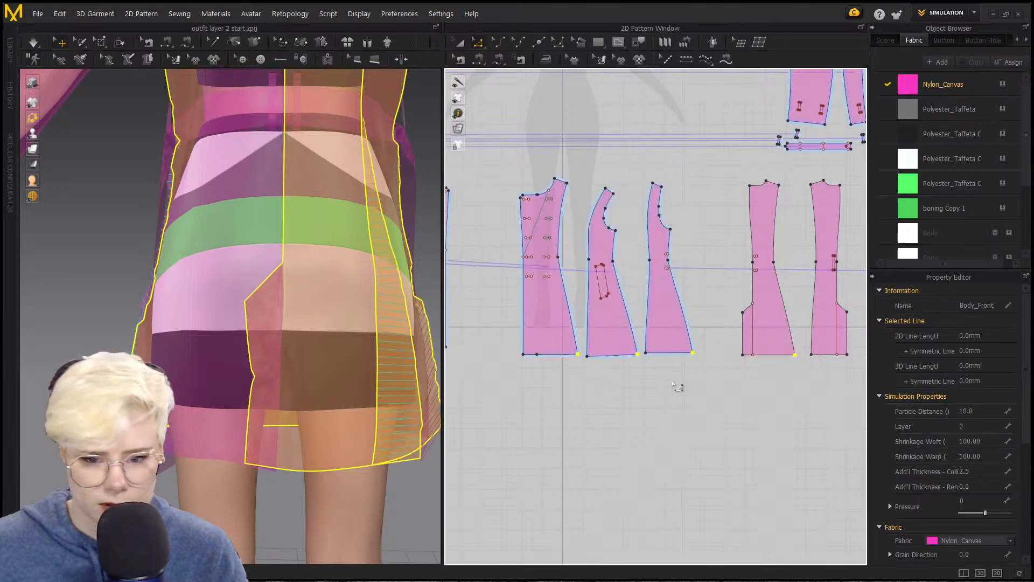
pyautogui.scroll(3, 803, 369)
pyautogui.moveTo(814, 357); pyautogui.dragTo(712, 379, button='middle')
pyautogui.click(733, 365)
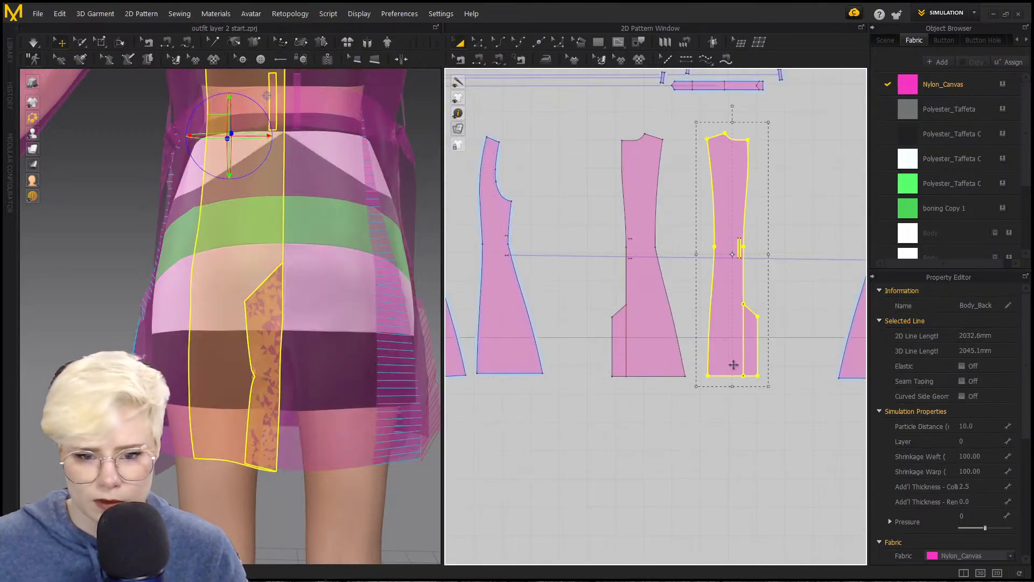
pyautogui.rightClick(726, 351)
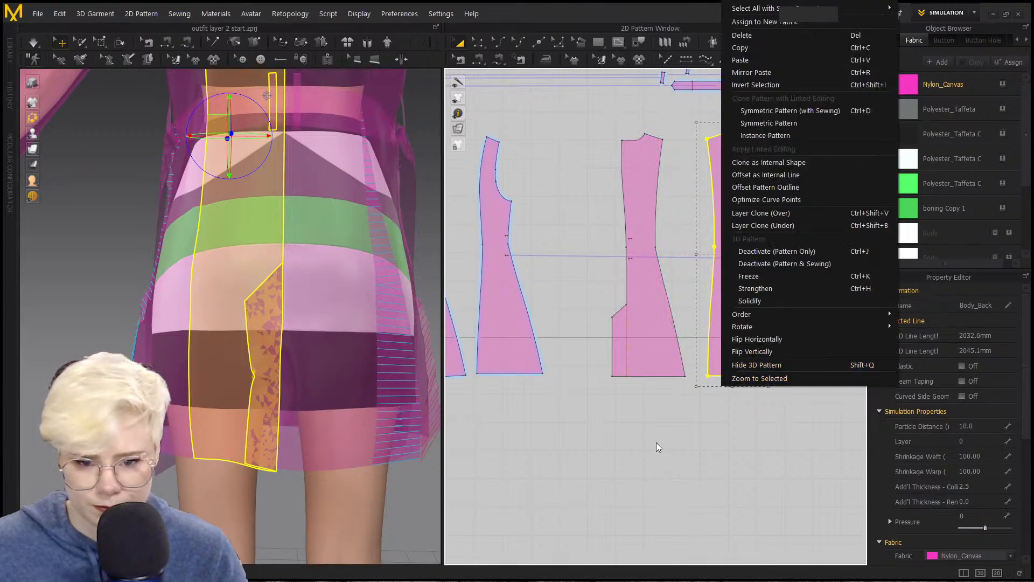
pyautogui.click(656, 442)
# Step: Check the flared centre back panel's hem length and set the other centre back panel's hem to 209.0 mm, extending from the start
pyautogui.click(657, 382)
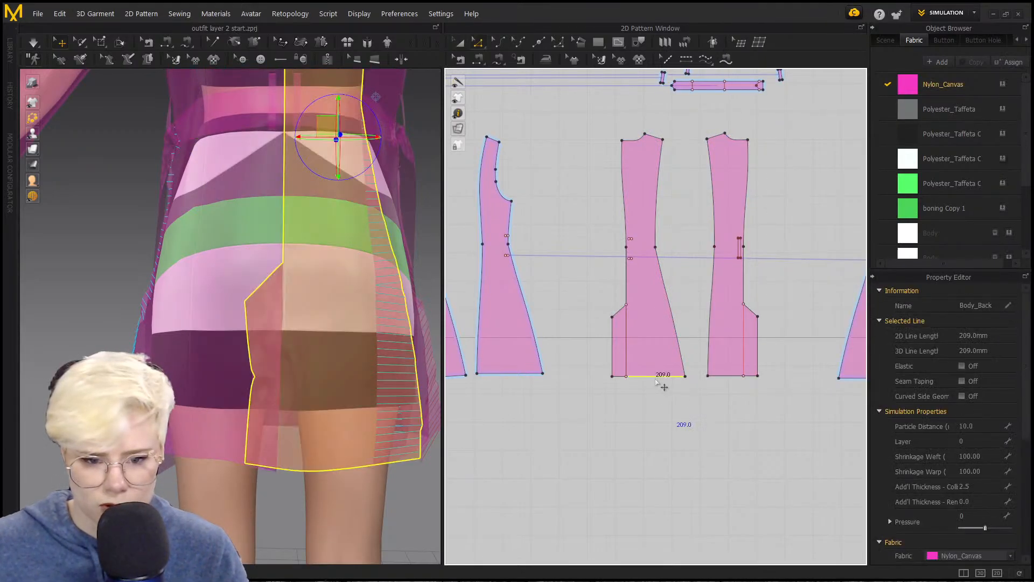
pyautogui.click(716, 376)
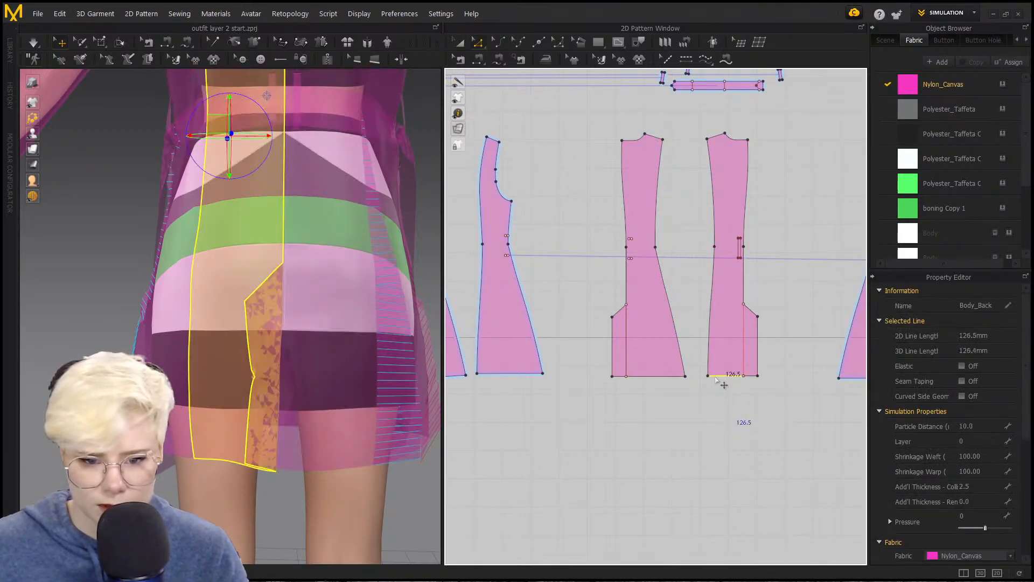
pyautogui.rightClick(715, 376)
pyautogui.click(770, 456)
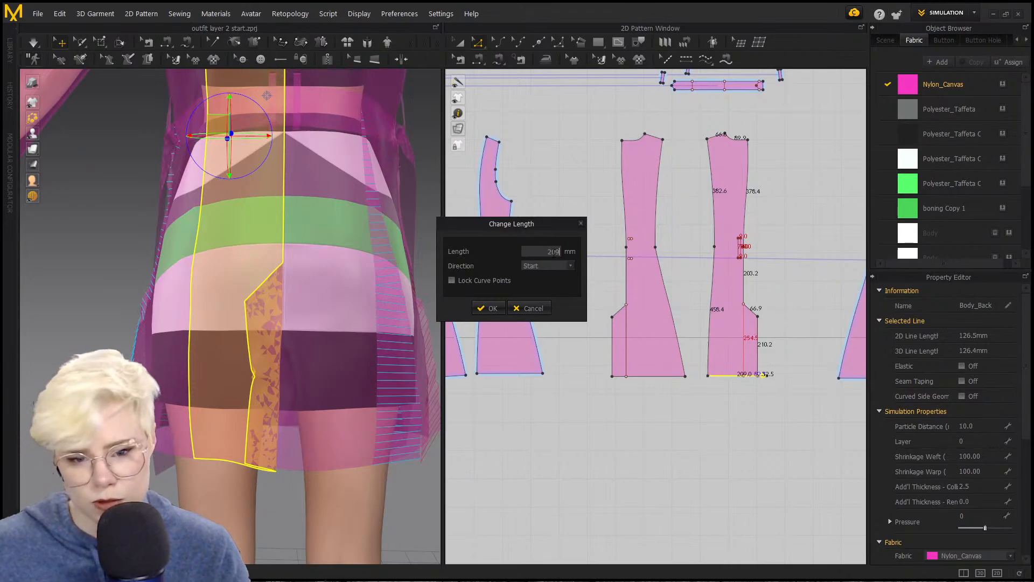
pyautogui.click(571, 265)
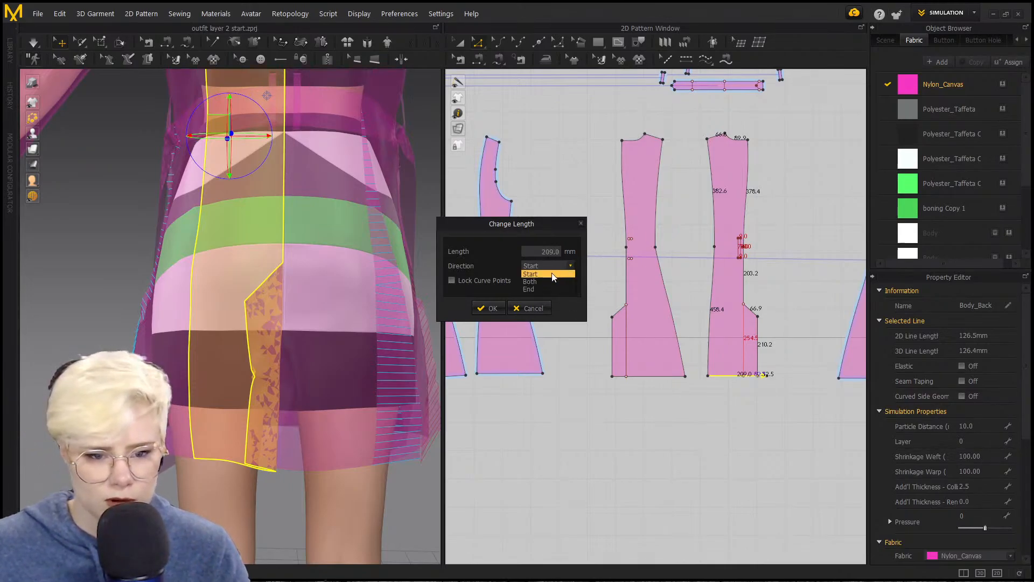
pyautogui.click(481, 309)
pyautogui.click(657, 434)
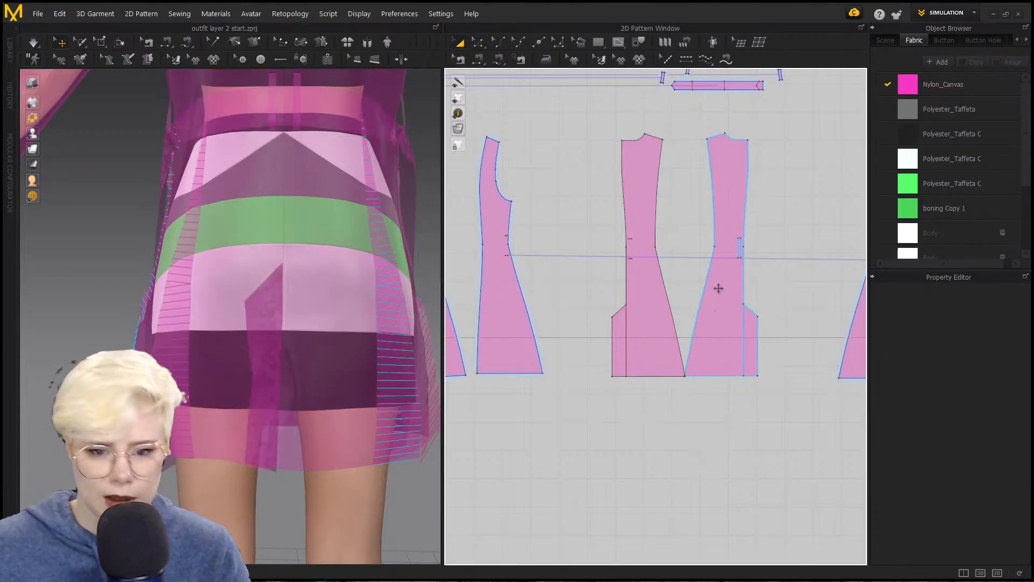
# Step: Rearrange the flared back panels so the centre pieces' vents face each other with the outer side back panel beside them
pyautogui.click(741, 205)
pyautogui.moveTo(741, 206); pyautogui.dragTo(774, 206)
pyautogui.click(531, 415)
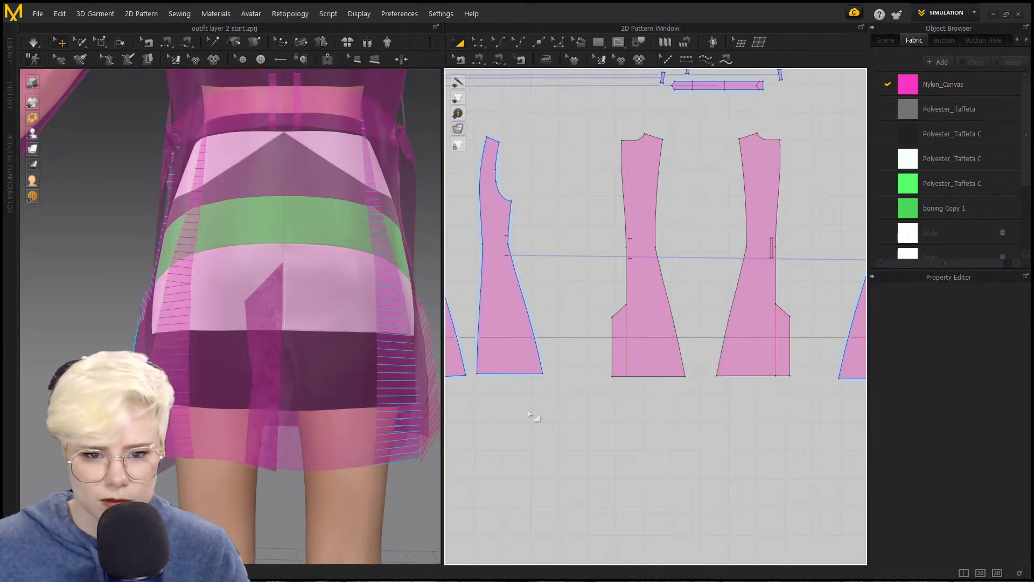
pyautogui.click(653, 292)
pyautogui.scroll(-2, 707, 306)
pyautogui.moveTo(780, 291); pyautogui.dragTo(621, 289)
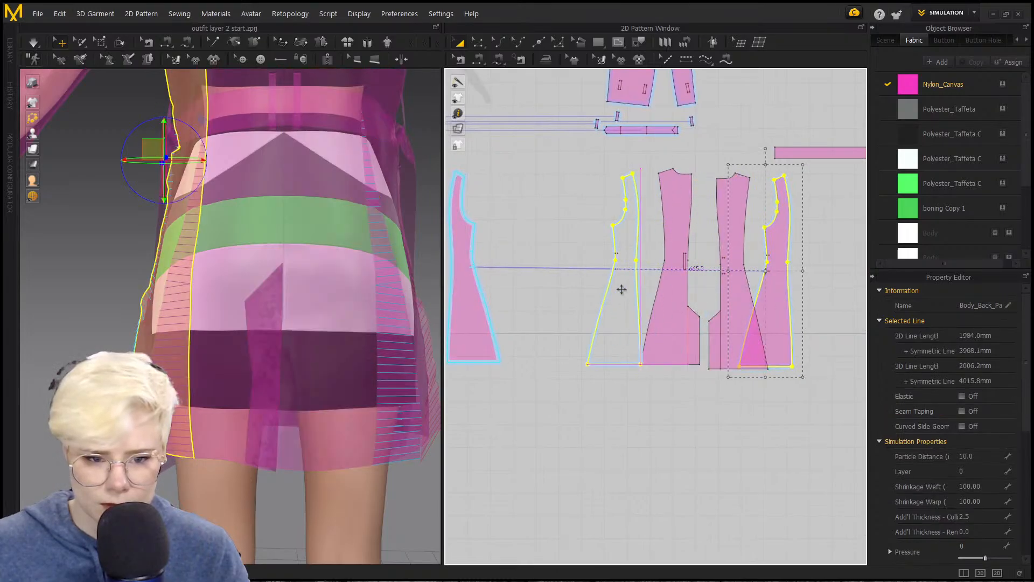
# Step: Turn the avatar to the front and run the simulation to drape the flared coat
pyautogui.moveTo(243, 334); pyautogui.dragTo(263, 346, button='right')
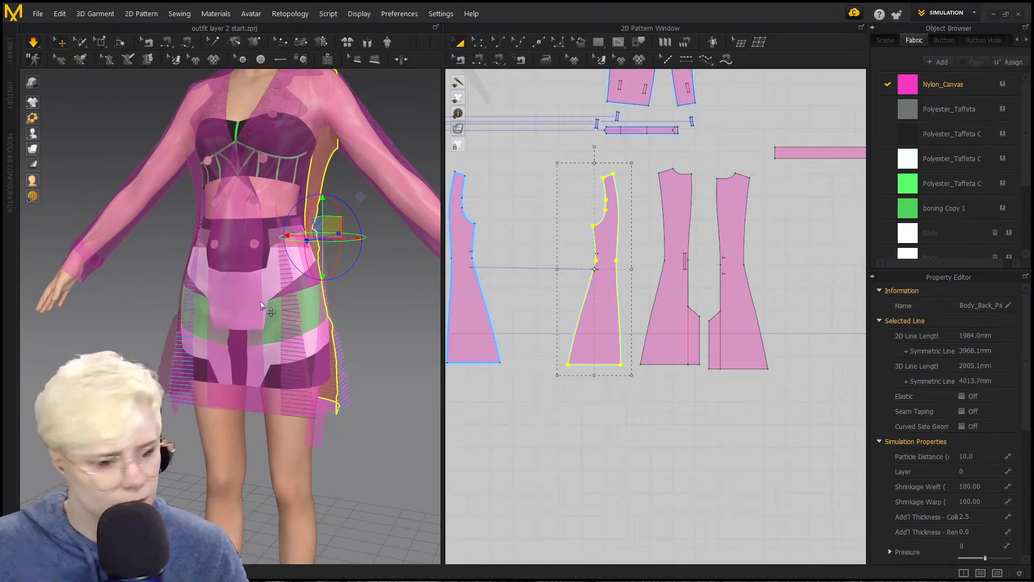
pyautogui.press('space')
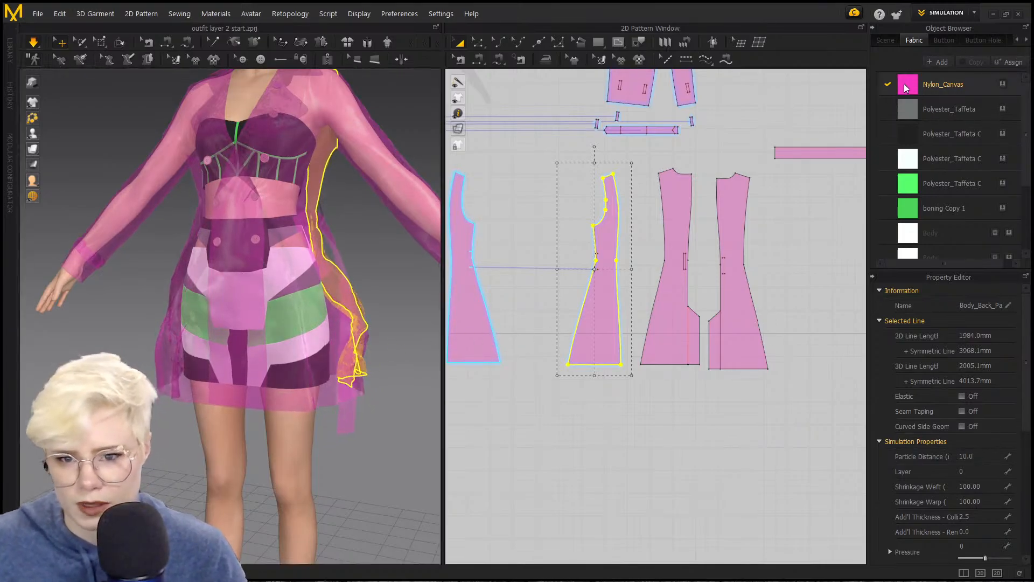
# Step: Deactivate all inner outfit patterns and raise the Nylon_Canvas fabric's opacity until the coat is fully opaque
pyautogui.click(908, 85)
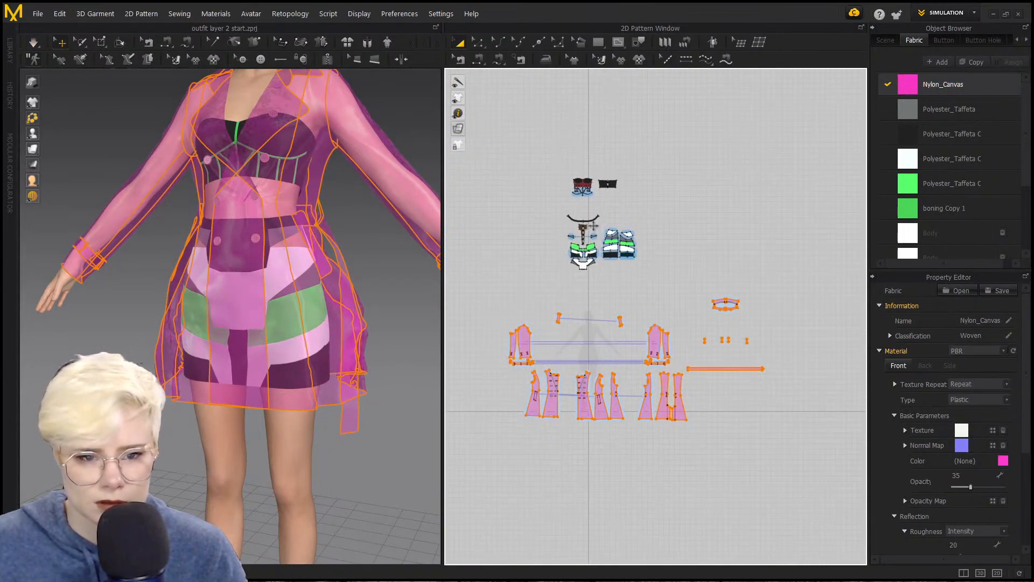
pyautogui.moveTo(535, 157); pyautogui.dragTo(671, 275)
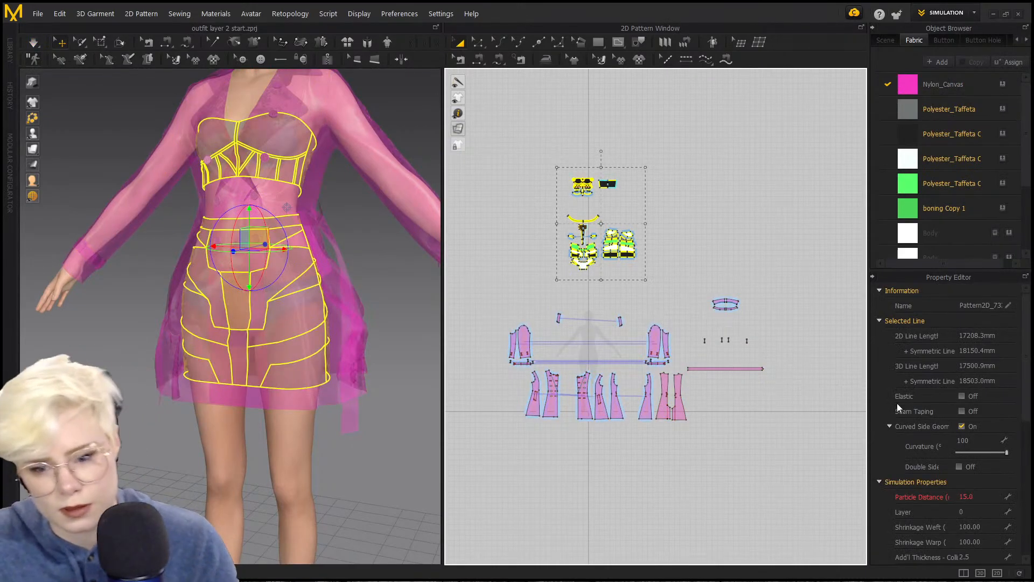
pyautogui.click(910, 87)
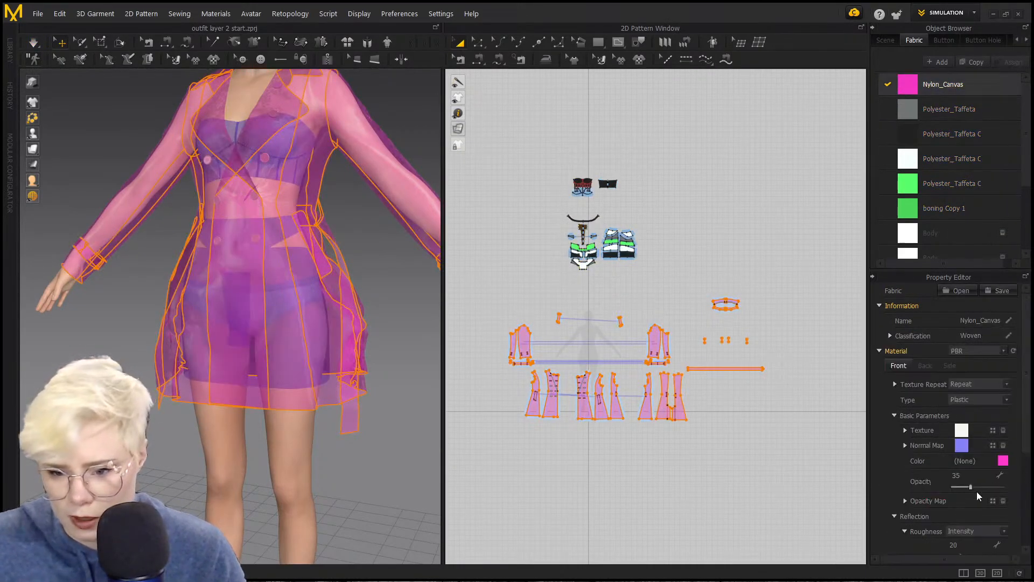
pyautogui.moveTo(970, 487); pyautogui.dragTo(1005, 486)
pyautogui.click(697, 472)
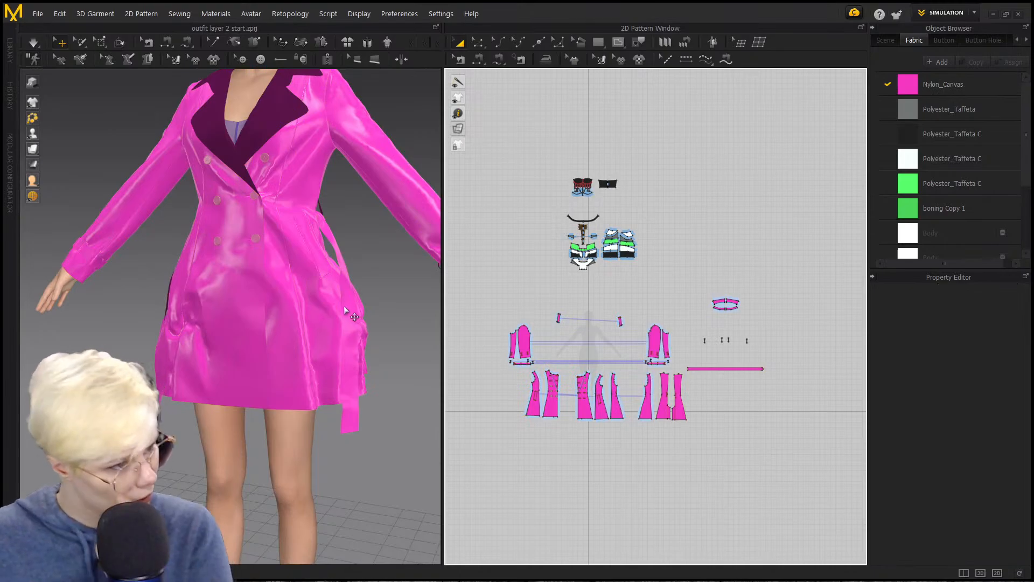
# Step: Simulate the opaque coat and tug its side front panels near the hem, then check the drape from behind
pyautogui.click(108, 110)
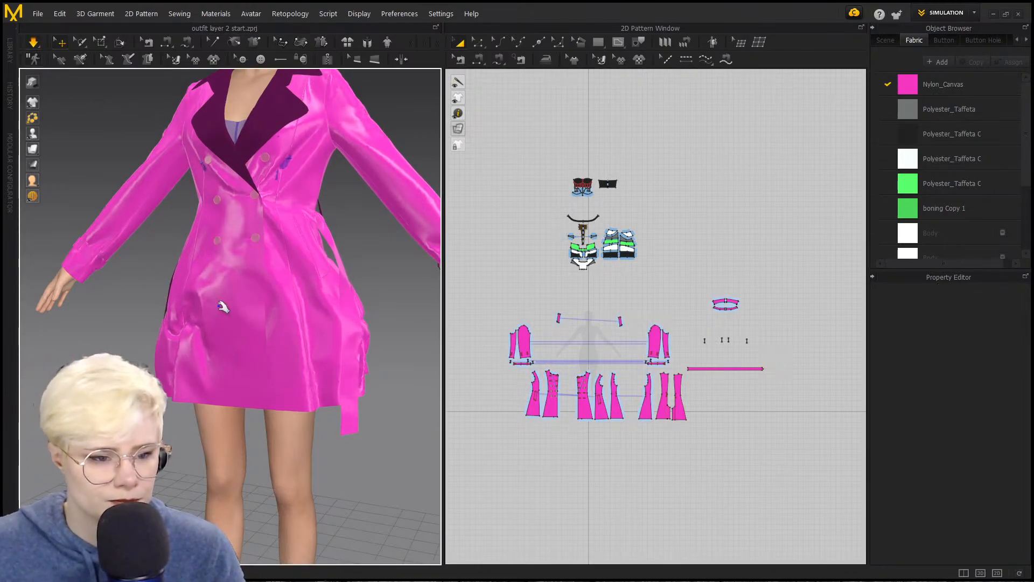
pyautogui.moveTo(241, 346); pyautogui.dragTo(350, 366, button='right')
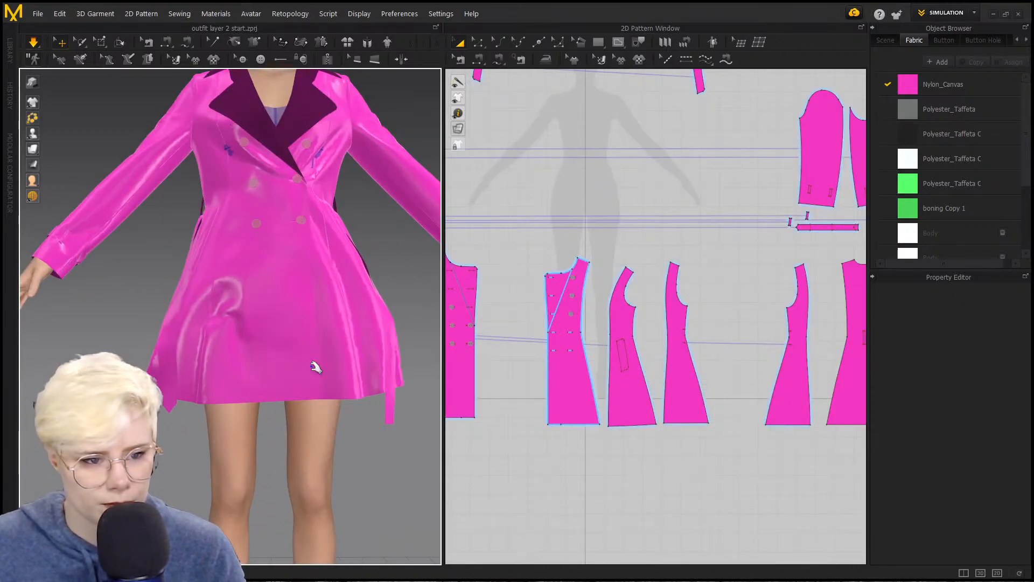
pyautogui.moveTo(314, 364); pyautogui.dragTo(291, 419, button='right')
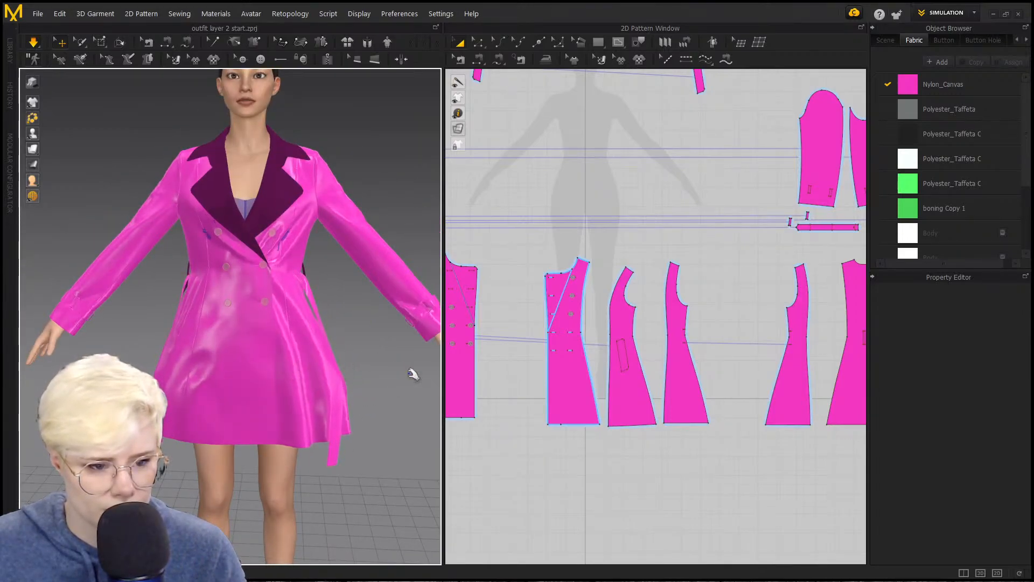
pyautogui.click(463, 391)
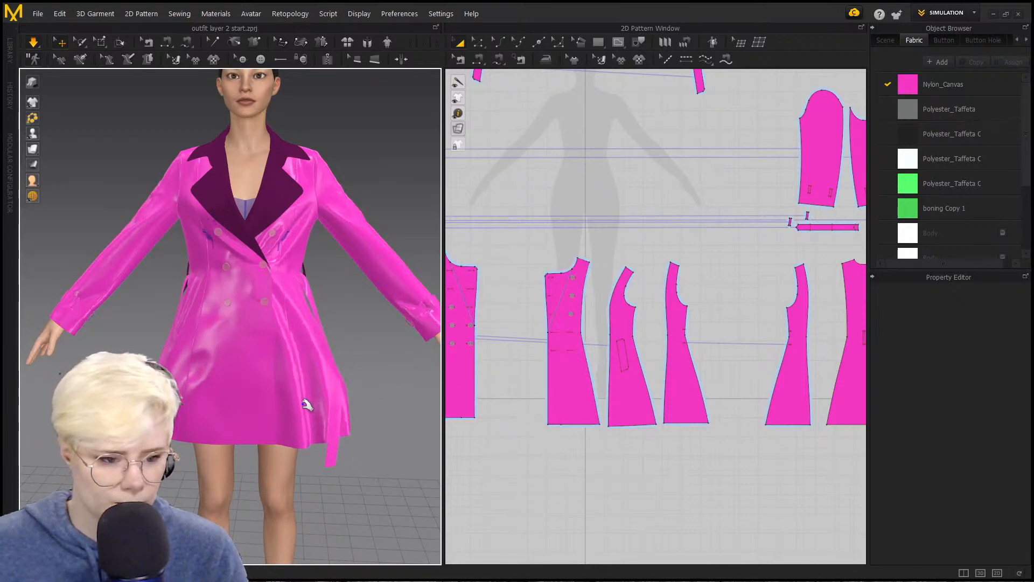
pyautogui.click(181, 419)
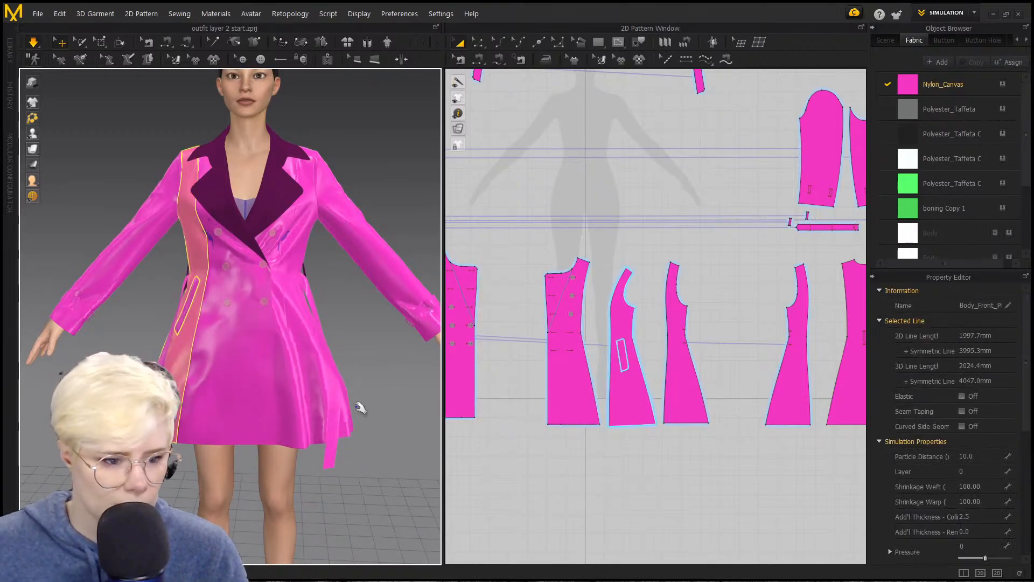
pyautogui.click(393, 407)
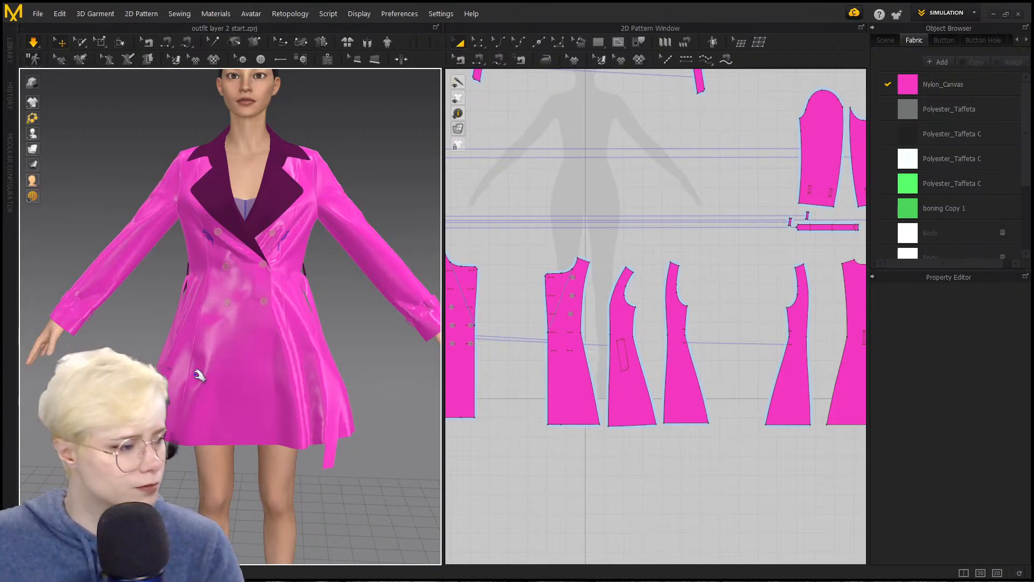
pyautogui.moveTo(270, 392); pyautogui.dragTo(241, 341, button='right')
pyautogui.moveTo(237, 386); pyautogui.dragTo(269, 378, button='right')
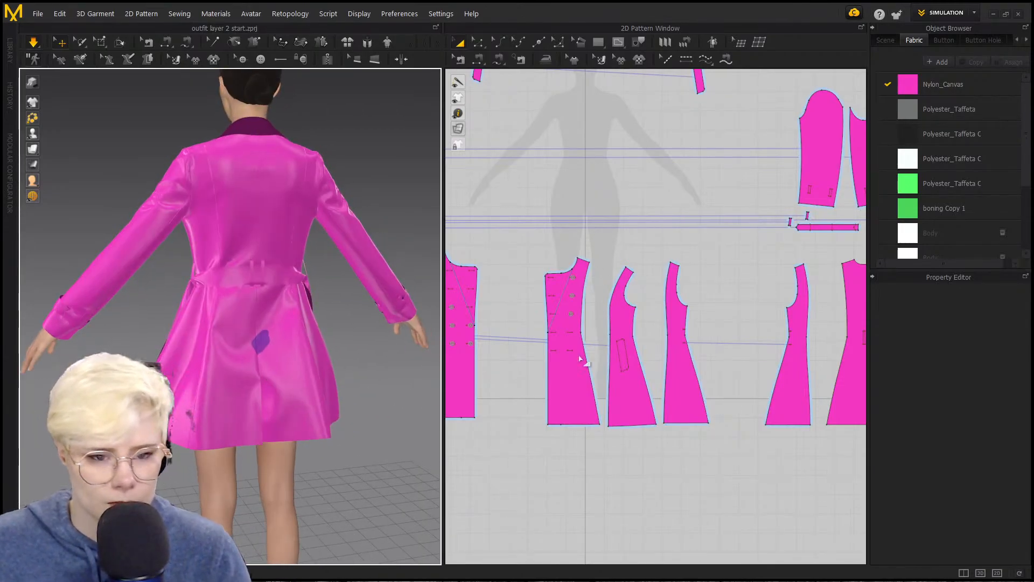
# Step: Stop the simulation, select all the inner outfit's patterns and reactivate them
pyautogui.scroll(-3, 581, 359)
pyautogui.scroll(2, 581, 216)
pyautogui.scroll(-2, 566, 188)
pyautogui.scroll(1, 554, 184)
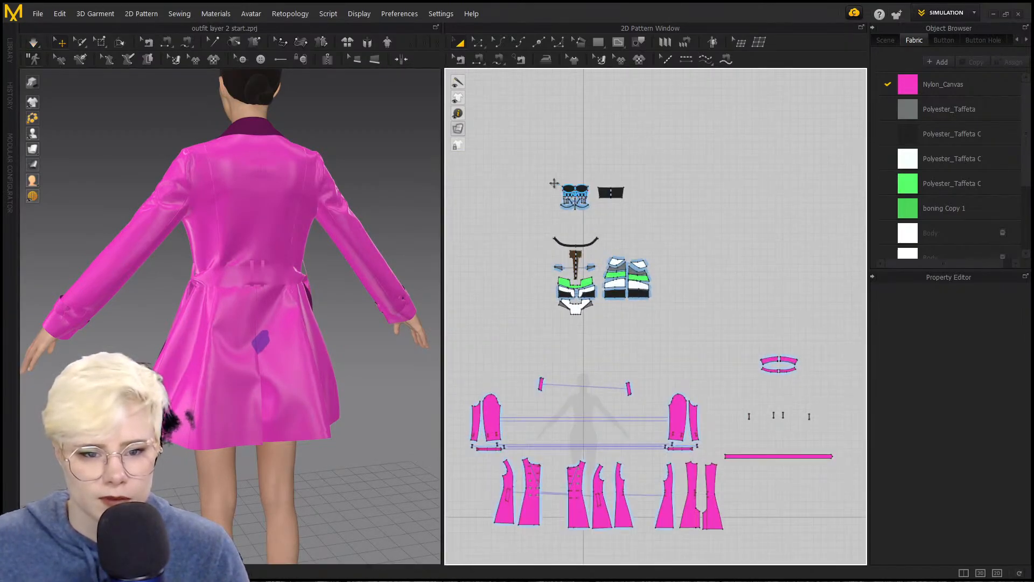
pyautogui.moveTo(671, 330); pyautogui.dragTo(673, 331)
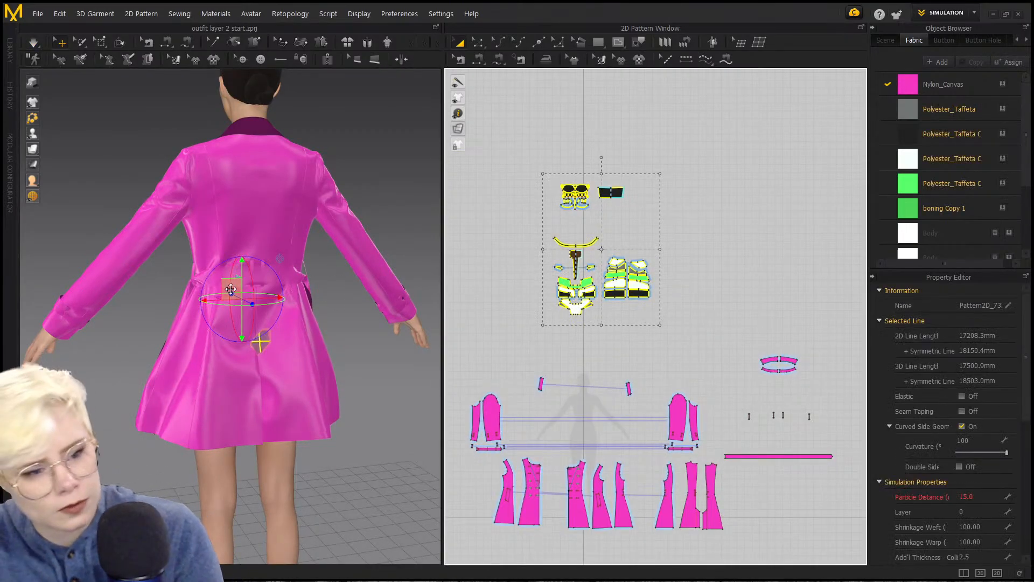
pyautogui.click(353, 367)
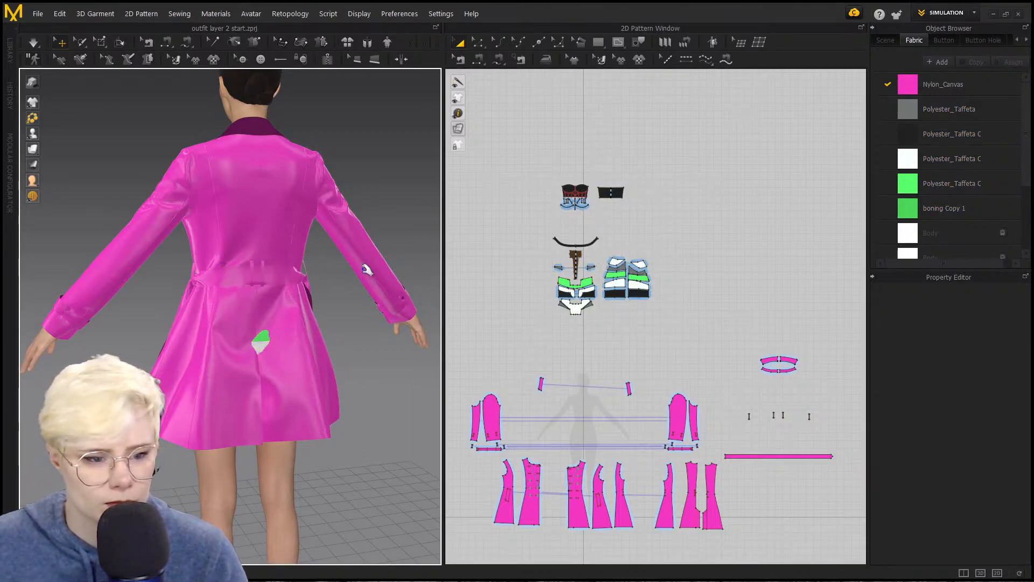
# Step: Freeze all the inner outfit's patterns so they stay fixed beneath the coat
pyautogui.moveTo(525, 152); pyautogui.dragTo(683, 312)
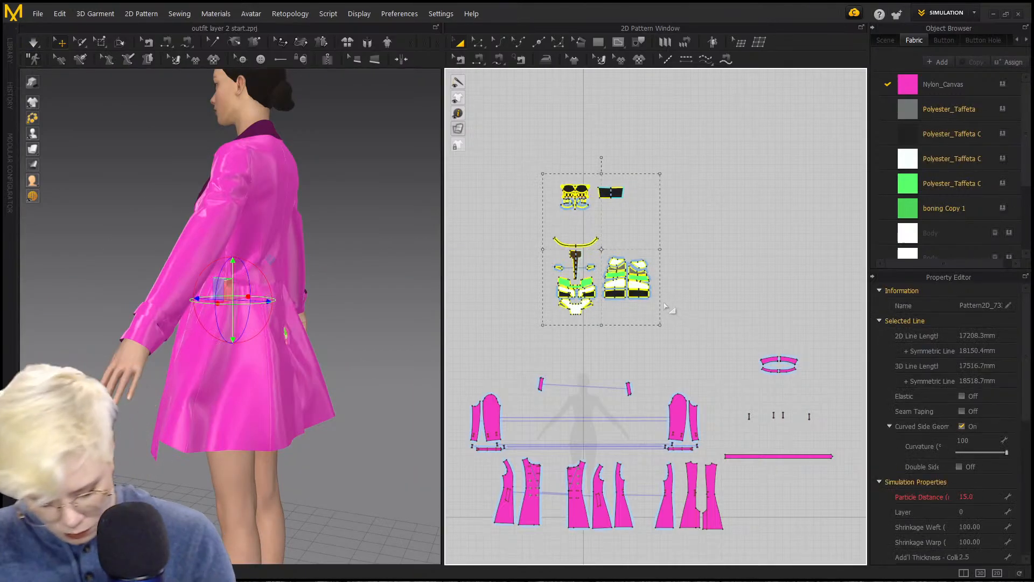
pyautogui.moveTo(353, 287); pyautogui.dragTo(296, 287, button='right')
pyautogui.press('2')
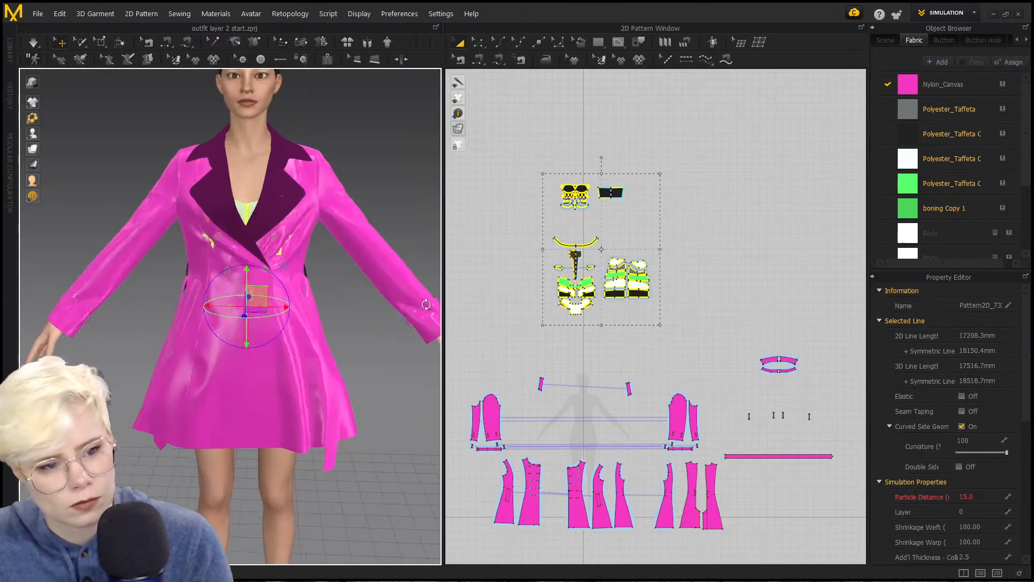
pyautogui.press('Escape')
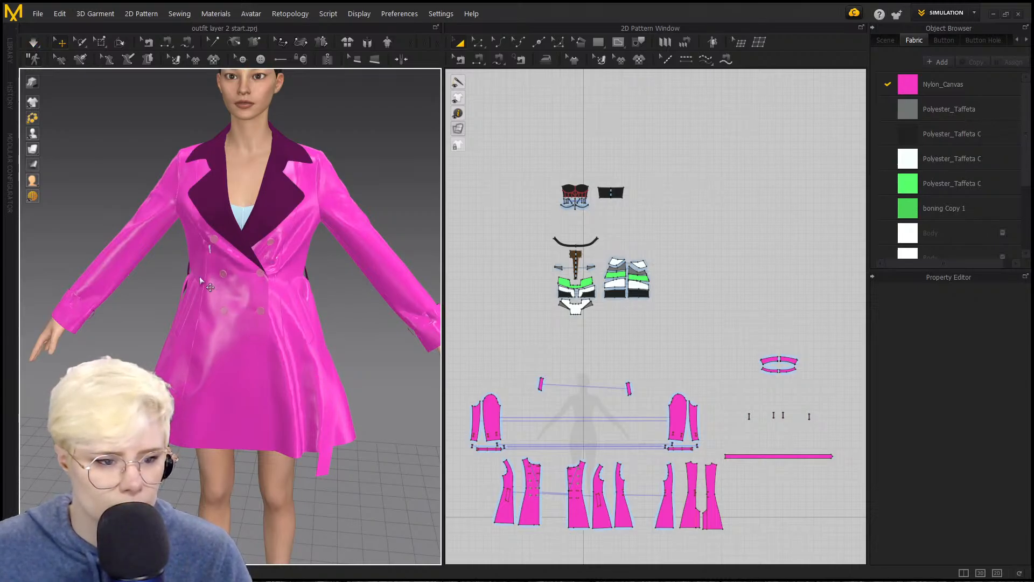
# Step: Run the simulation and tug both centre back panels near the hem to settle the coat's back
pyautogui.click(31, 42)
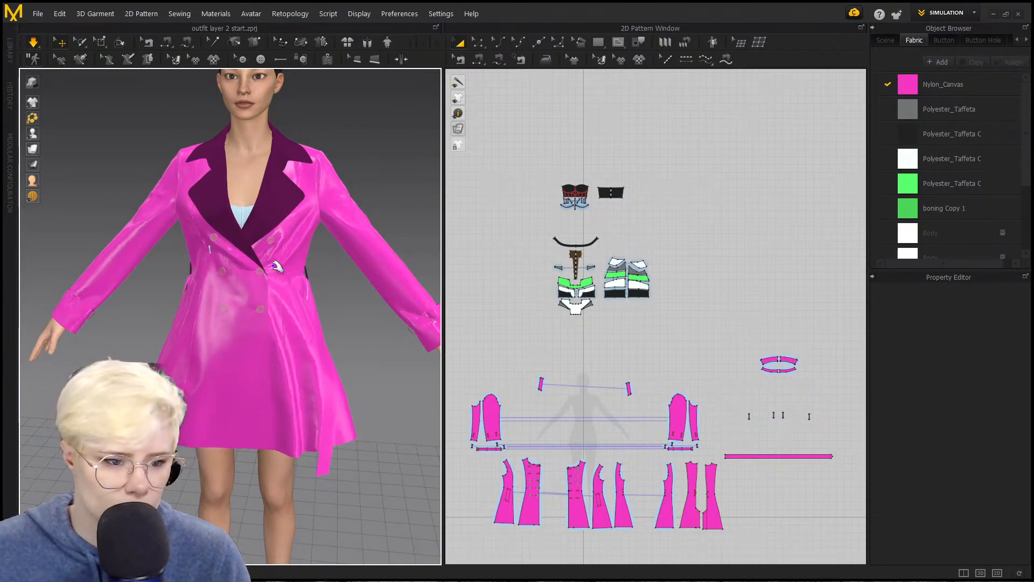
pyautogui.moveTo(261, 258); pyautogui.dragTo(273, 330, button='right')
pyautogui.click(253, 449)
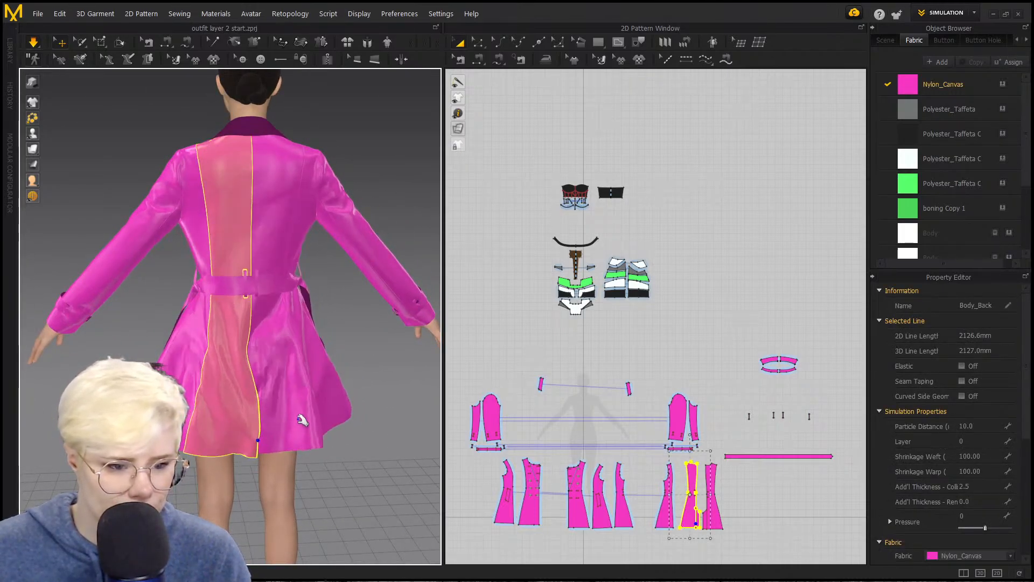
pyautogui.click(306, 439)
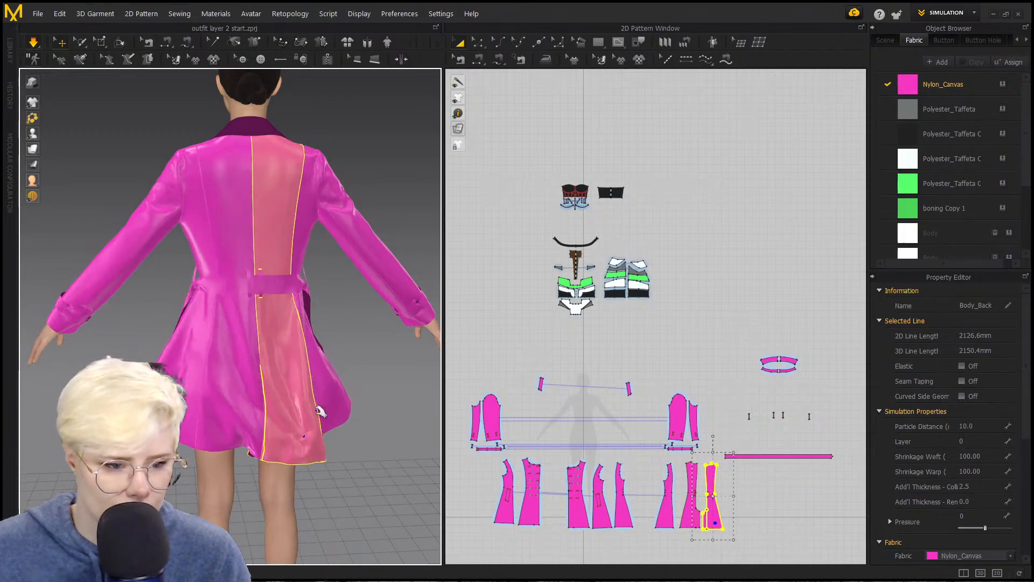
pyautogui.moveTo(315, 431); pyautogui.dragTo(295, 437, button='right')
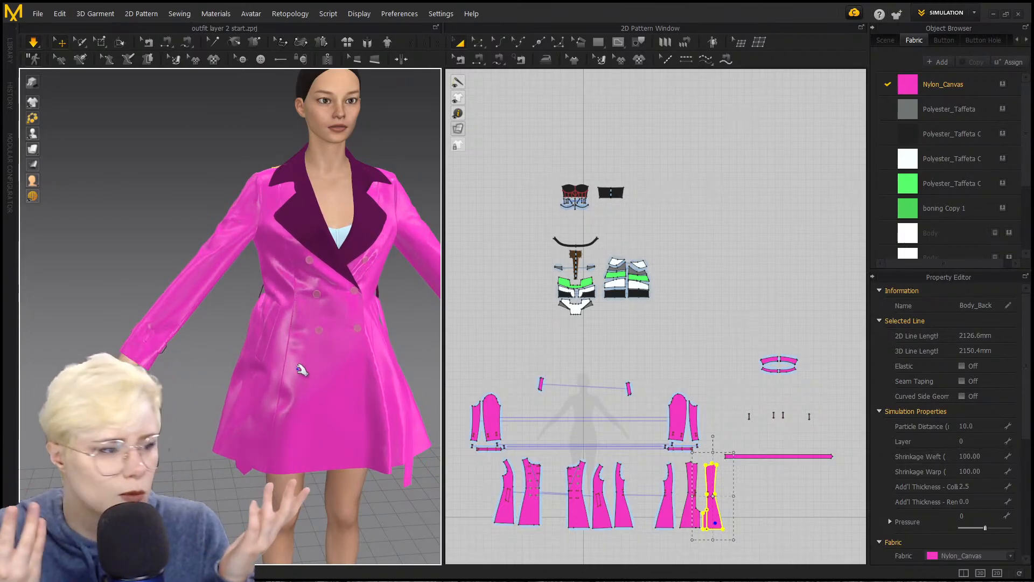
# Step: Inspect the coat from front and back and tug both side front panels at the hem to adjust the skirt's drape
pyautogui.moveTo(273, 385); pyautogui.dragTo(221, 393, button='right')
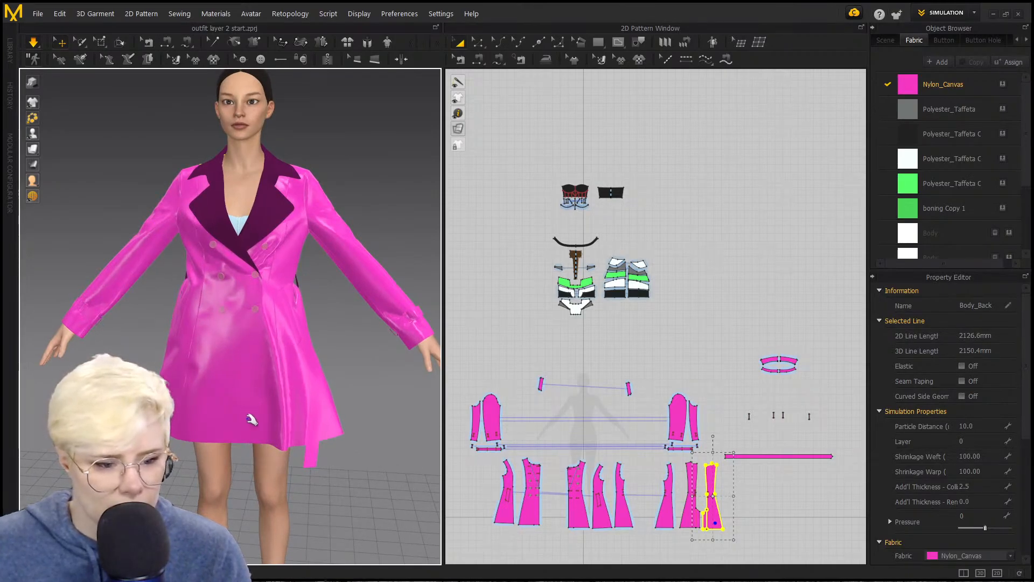
pyautogui.moveTo(403, 327); pyautogui.dragTo(491, 348, button='right')
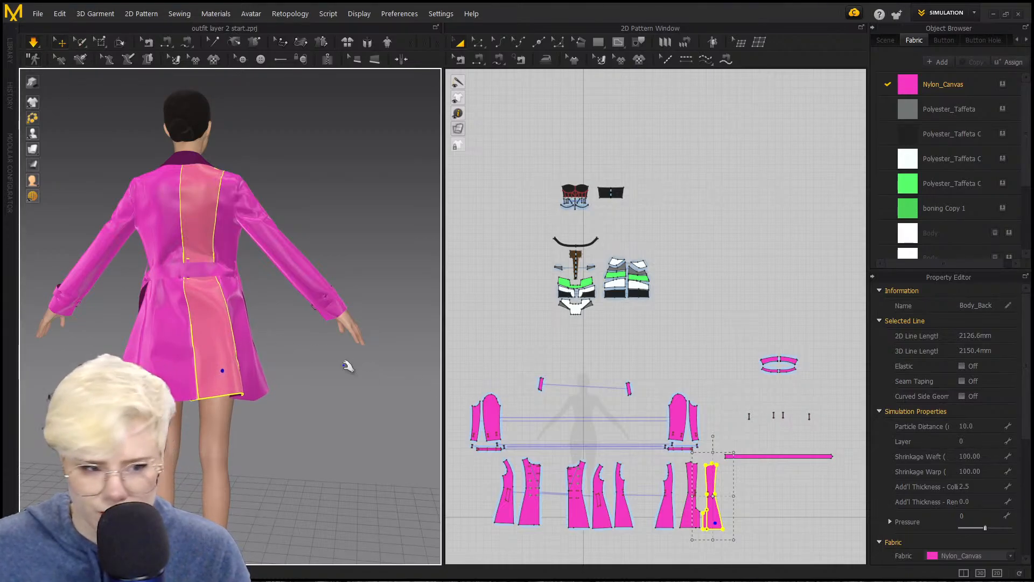
pyautogui.moveTo(347, 366); pyautogui.dragTo(239, 320, button='right')
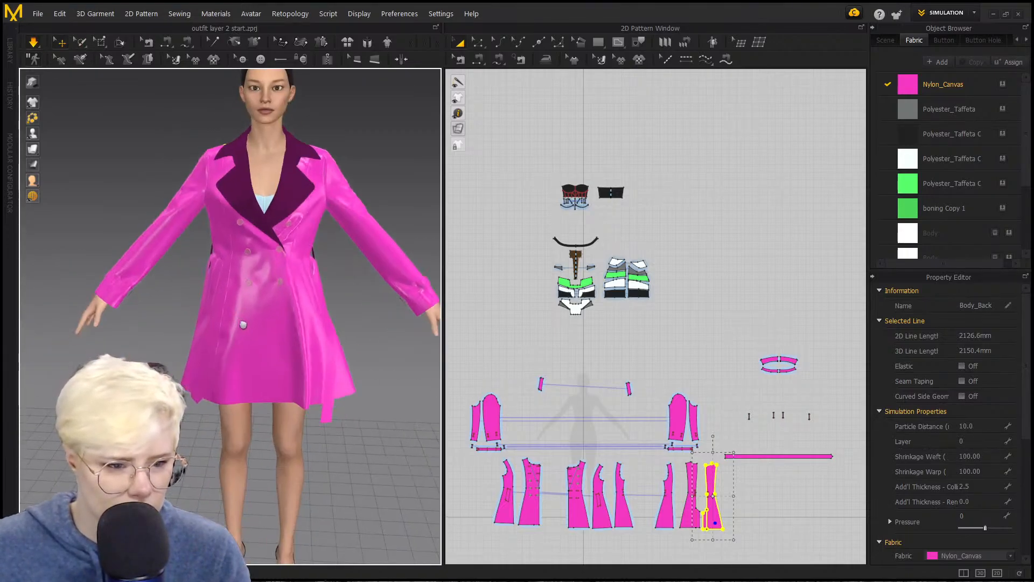
pyautogui.scroll(3, 239, 366)
pyautogui.scroll(-4, 268, 365)
pyautogui.moveTo(273, 353); pyautogui.dragTo(263, 313, button='right')
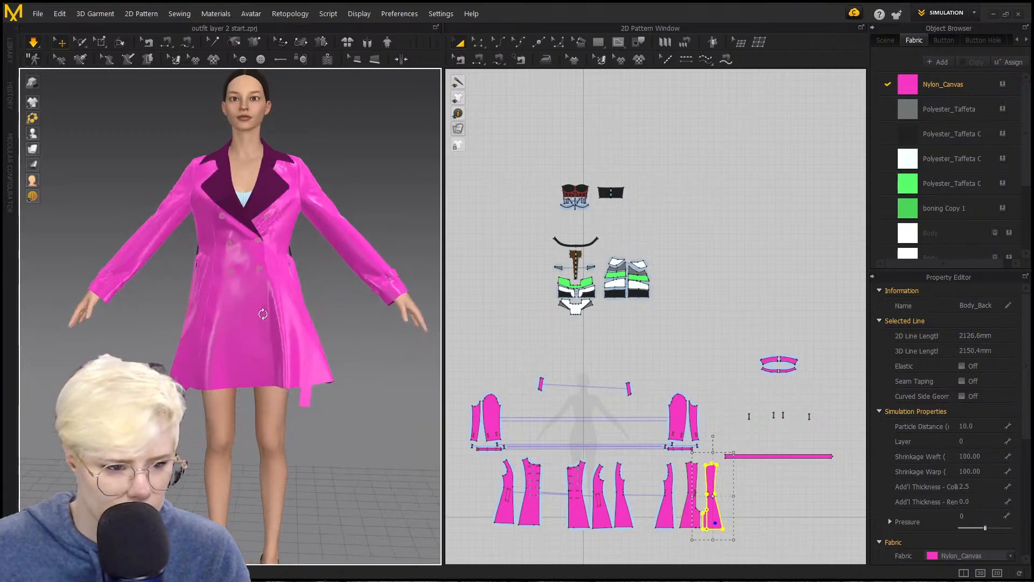
pyautogui.click(321, 381)
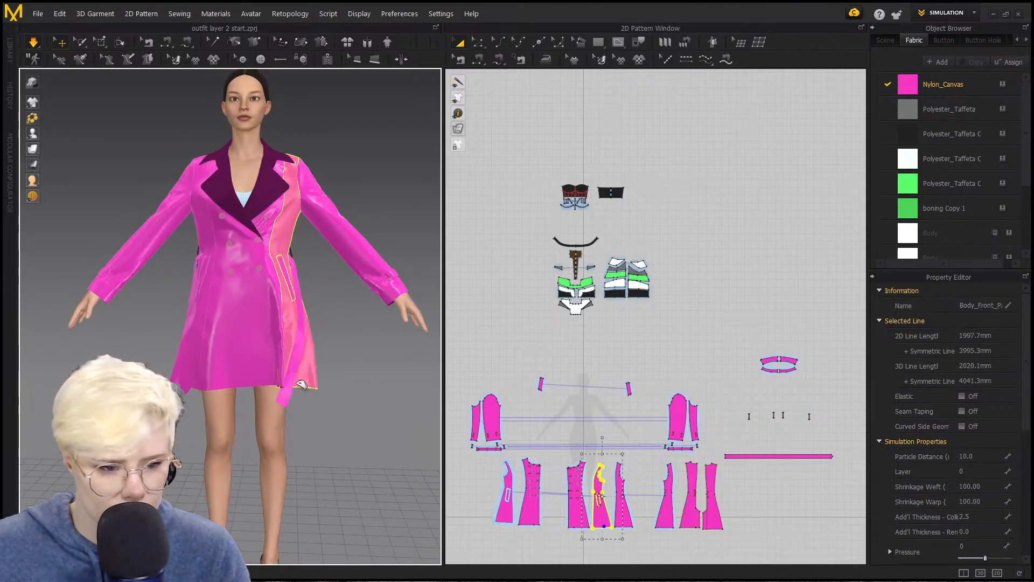
pyautogui.click(208, 381)
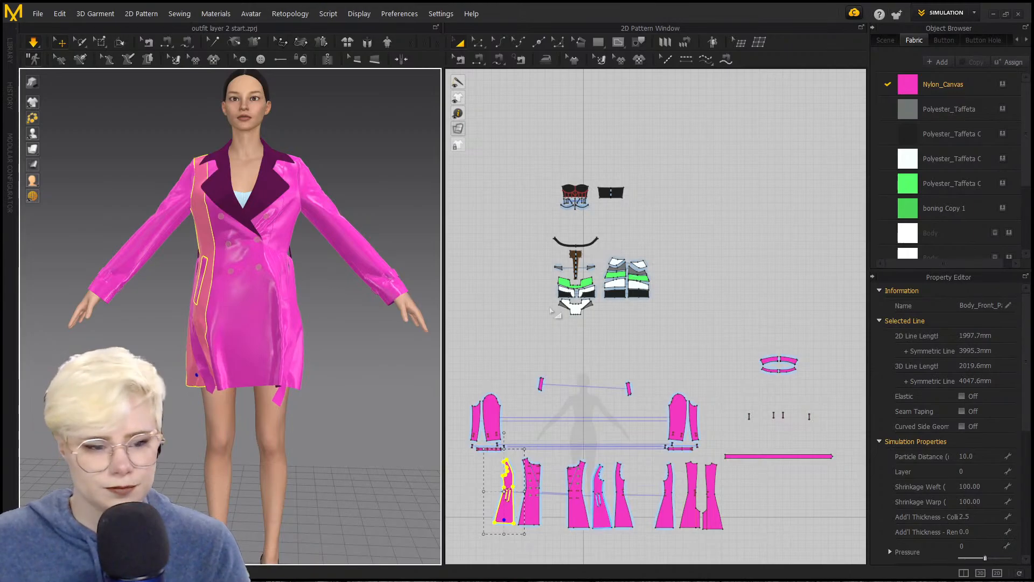
# Step: Lengthen the coat by selecting the hem edges of all body panels and moving them straight down together, then let it drape
pyautogui.moveTo(594, 360); pyautogui.dragTo(627, 268, button='middle')
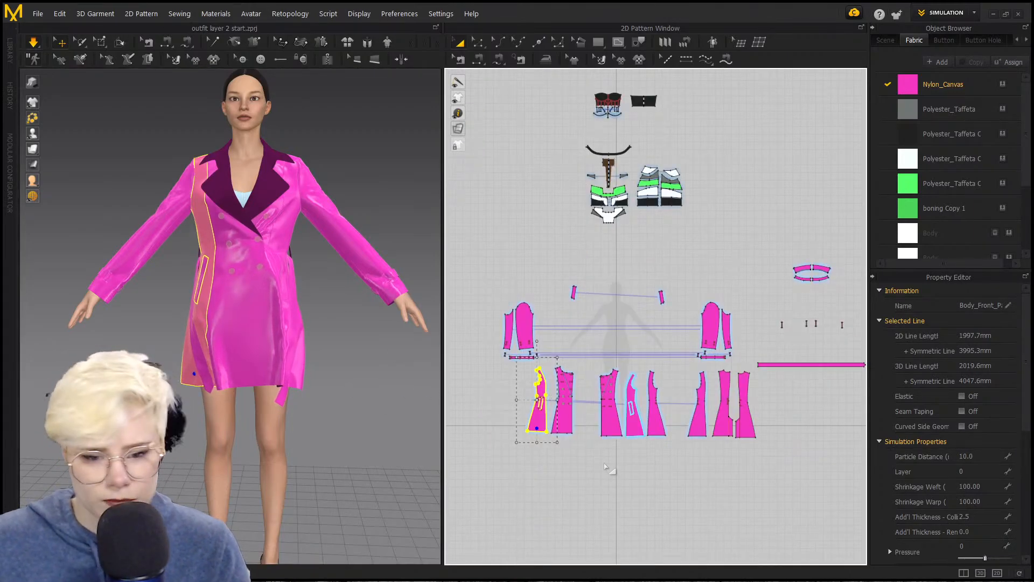
pyautogui.press('z')
pyautogui.scroll(-2, 672, 445)
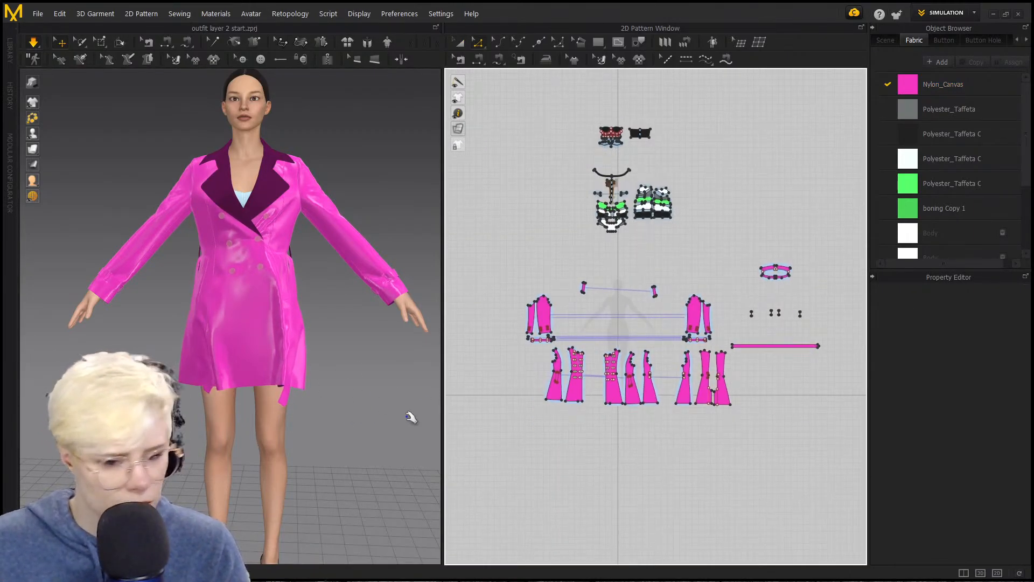
pyautogui.scroll(3, 616, 450)
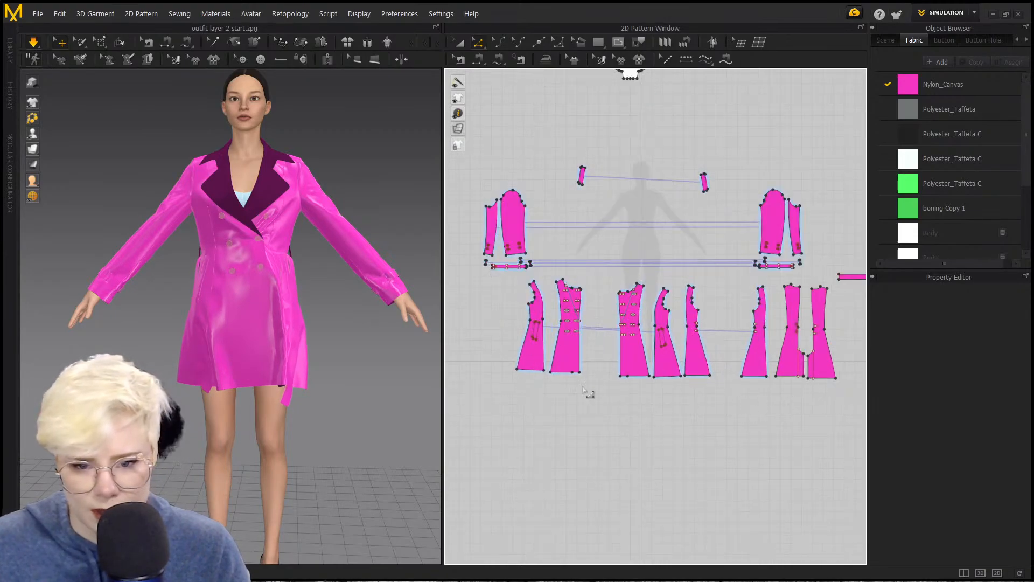
pyautogui.click(461, 42)
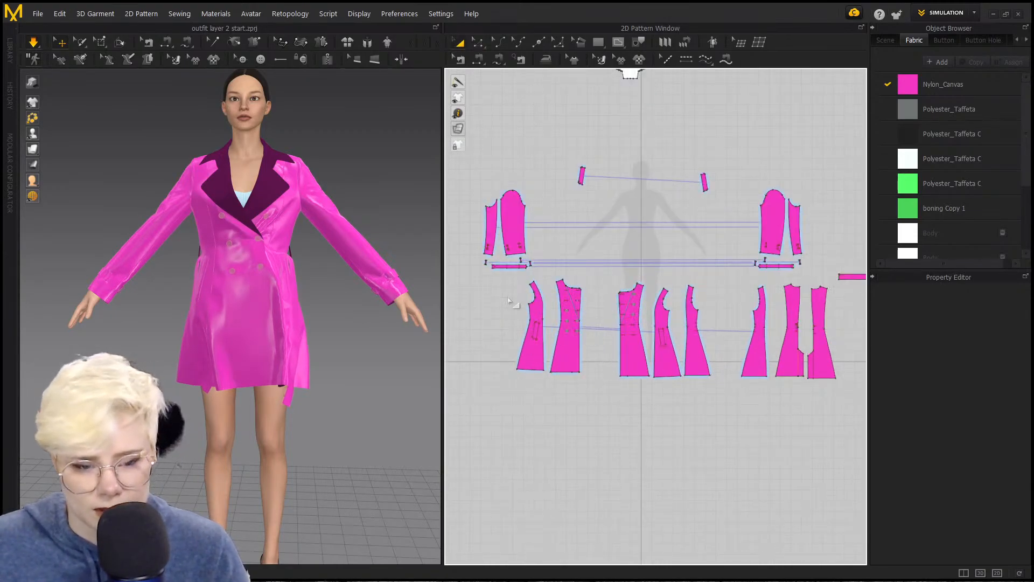
pyautogui.press('z')
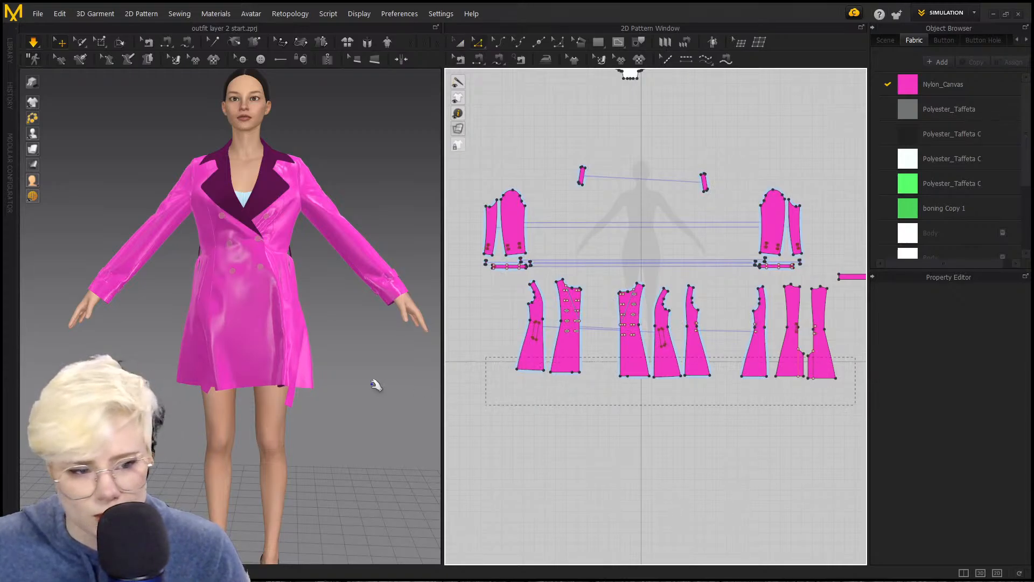
pyautogui.moveTo(376, 385); pyautogui.dragTo(386, 353)
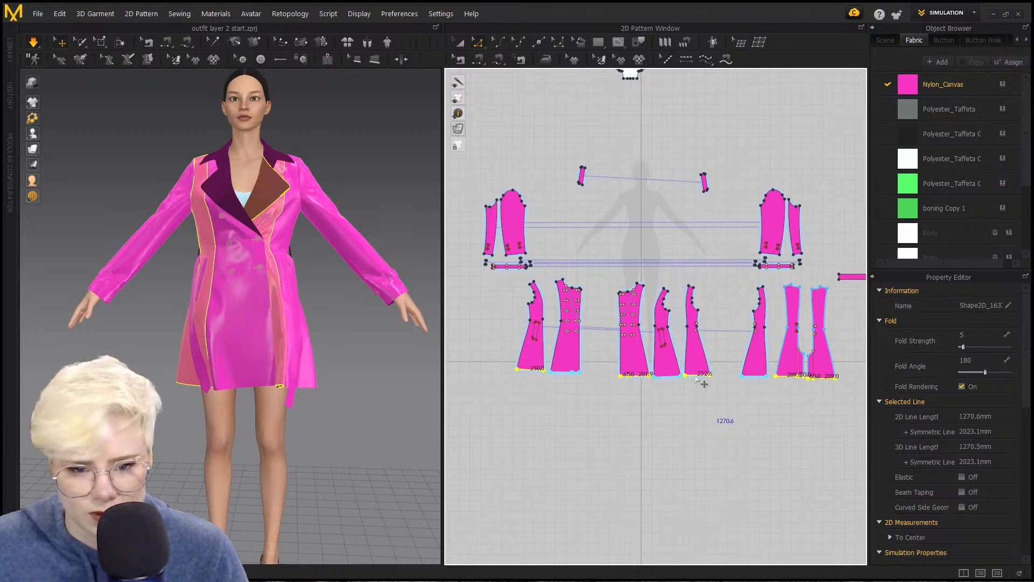
pyautogui.moveTo(704, 384); pyautogui.dragTo(706, 411)
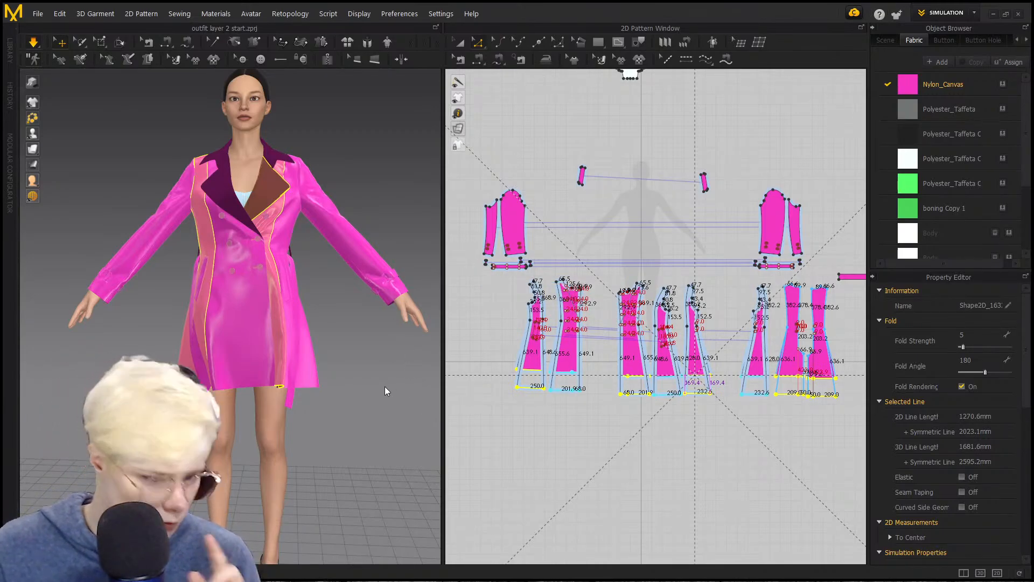
pyautogui.press('space')
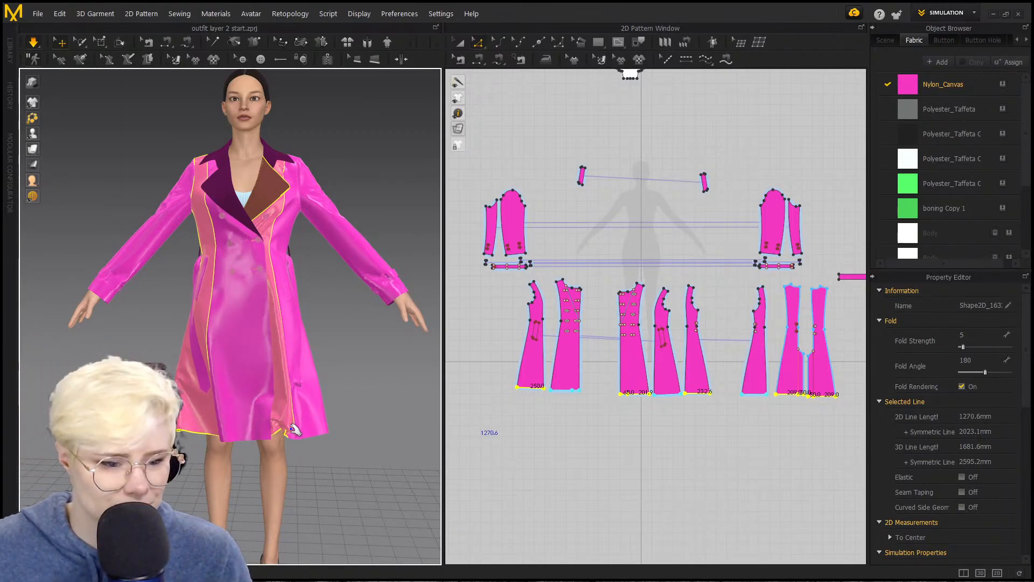
# Step: Pause the simulation, examine the coat's skirt from the side and front, and pick out the belt hidden beneath the side front panel
pyautogui.moveTo(300, 402); pyautogui.dragTo(240, 380, button='right')
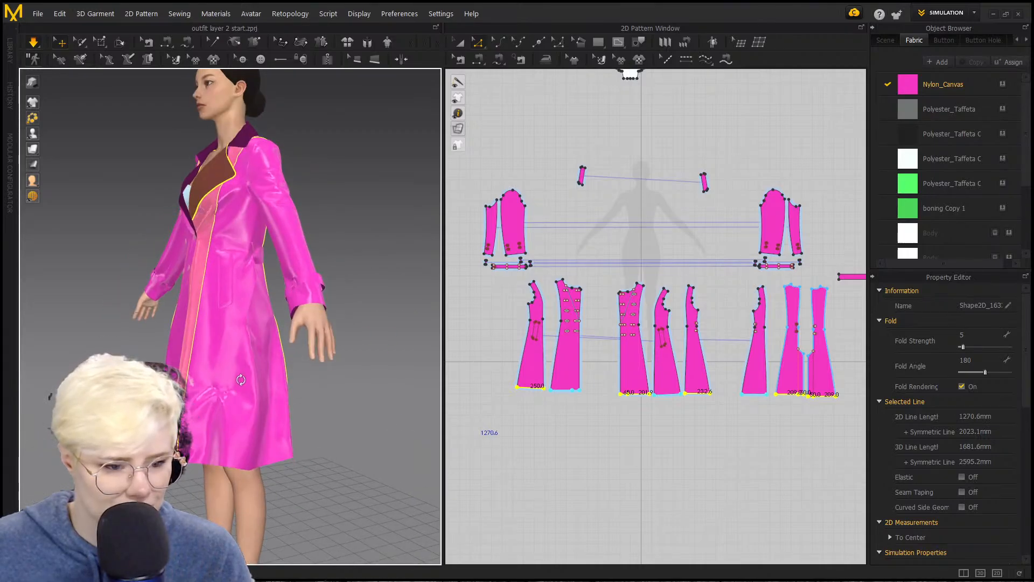
pyautogui.press('space')
pyautogui.click(227, 378)
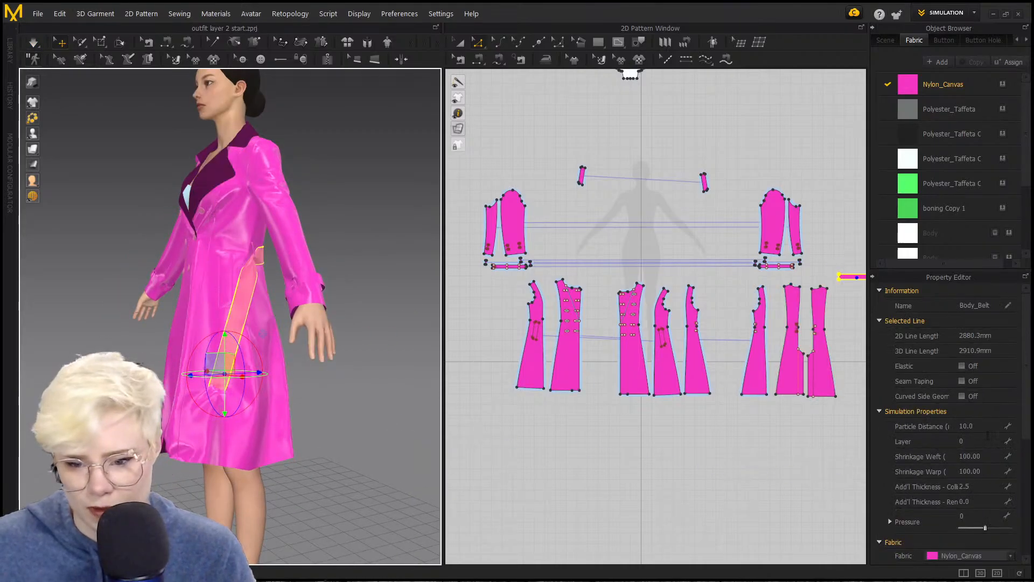
pyautogui.click(986, 439)
pyautogui.moveTo(293, 368); pyautogui.dragTo(329, 437, button='right')
pyautogui.click(331, 437)
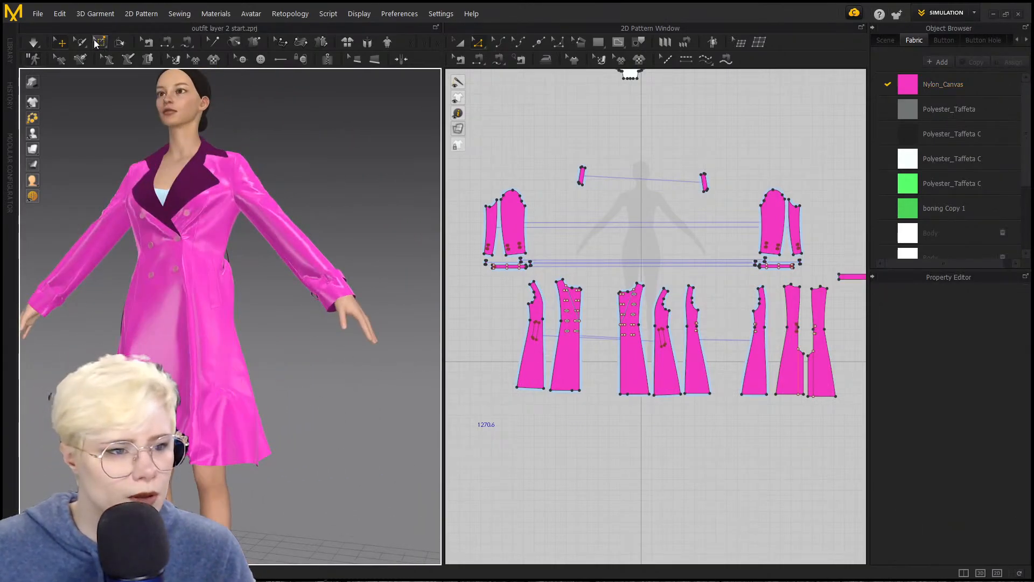
pyautogui.click(214, 370)
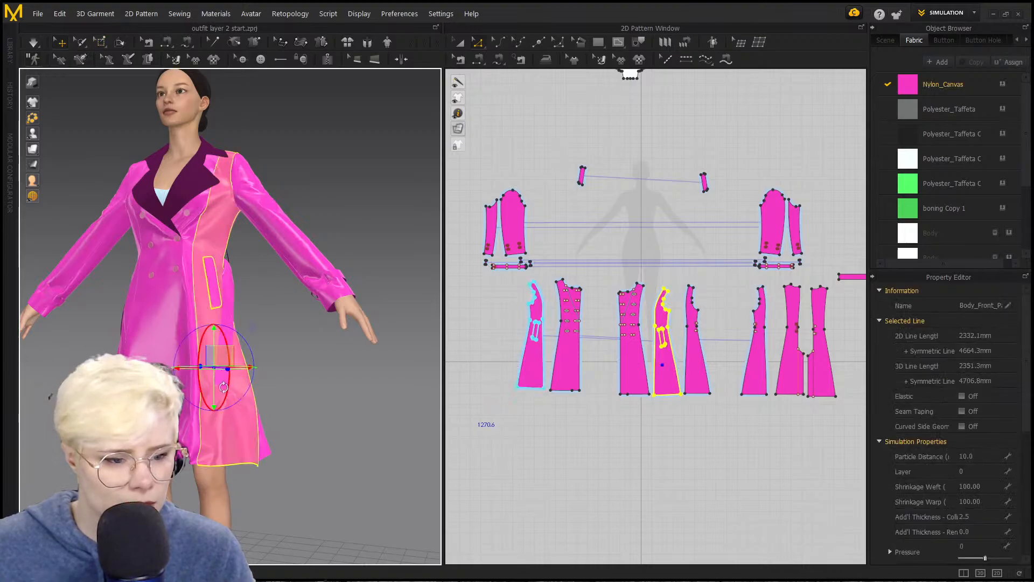
pyautogui.click(270, 389)
pyautogui.click(227, 388)
pyautogui.click(322, 386)
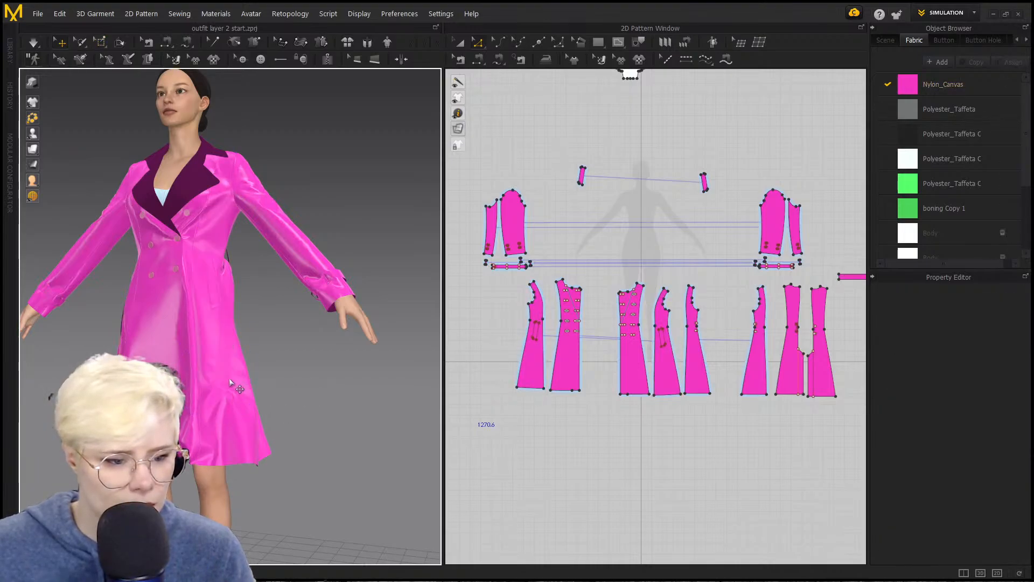
pyautogui.click(220, 380)
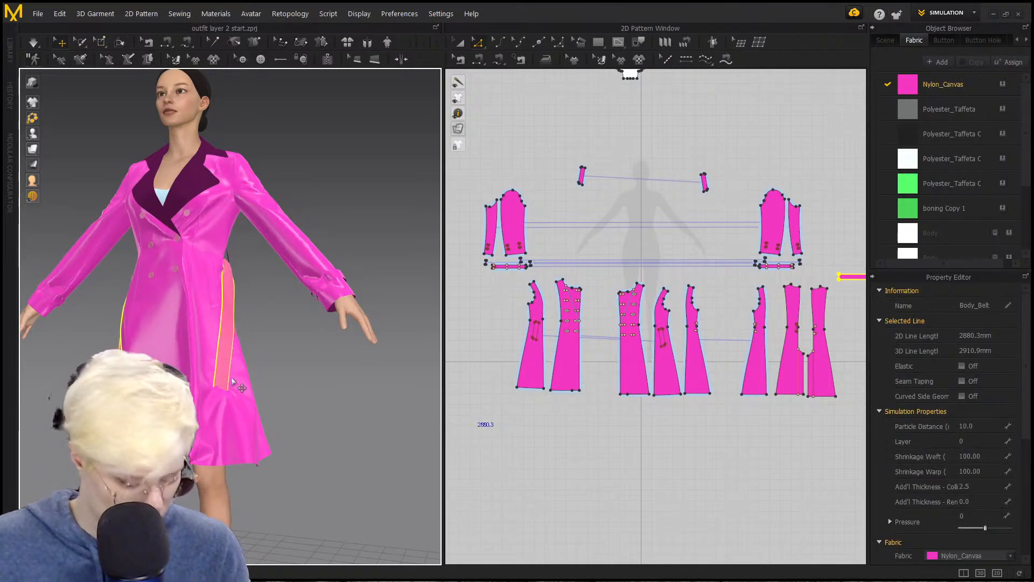
# Step: Run the simulation and tug the belt and the side front panel to work the belt free of the skirt
pyautogui.press('space')
pyautogui.moveTo(223, 381); pyautogui.dragTo(237, 339)
pyautogui.click(246, 410)
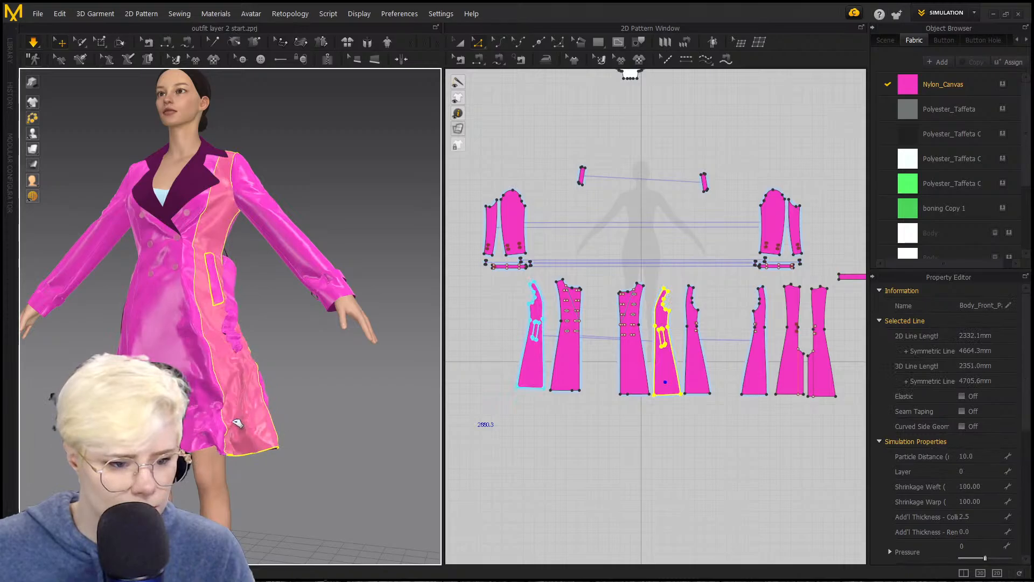
# Step: Select the mesh of one end of the belt and move it out from under the coat beside the hip
pyautogui.moveTo(80, 42)
pyautogui.mouseDown()
pyautogui.moveTo(109, 82)
pyautogui.moveTo(113, 70)
pyautogui.mouseUp()
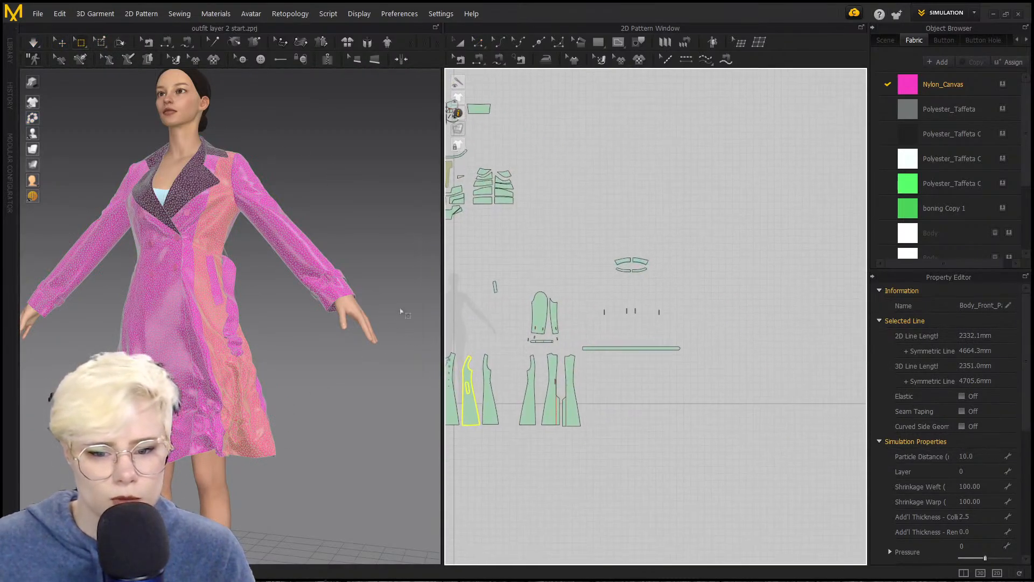
pyautogui.moveTo(220, 341); pyautogui.dragTo(265, 381)
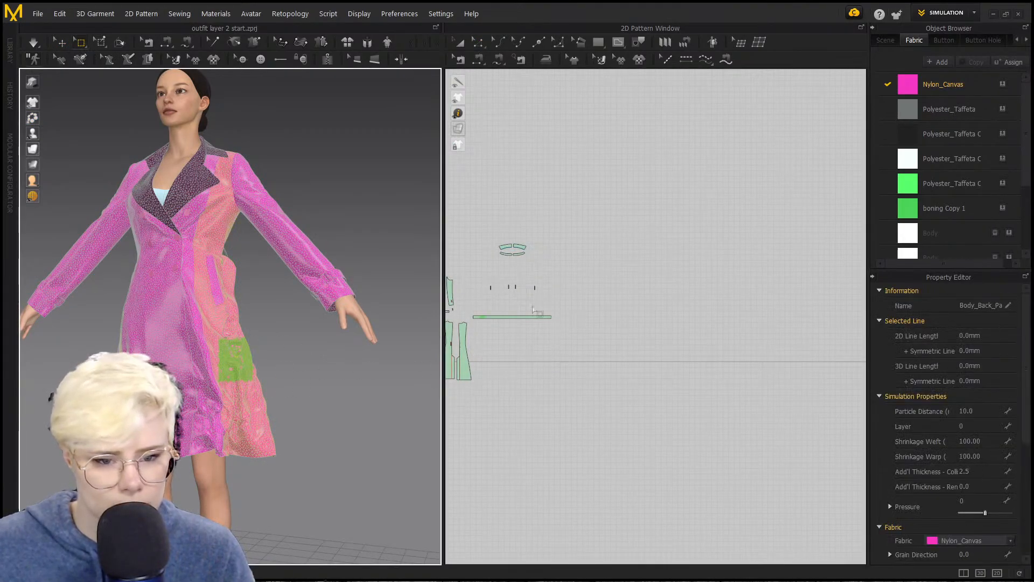
pyautogui.moveTo(532, 306); pyautogui.dragTo(555, 333)
pyautogui.scroll(7, 572, 318)
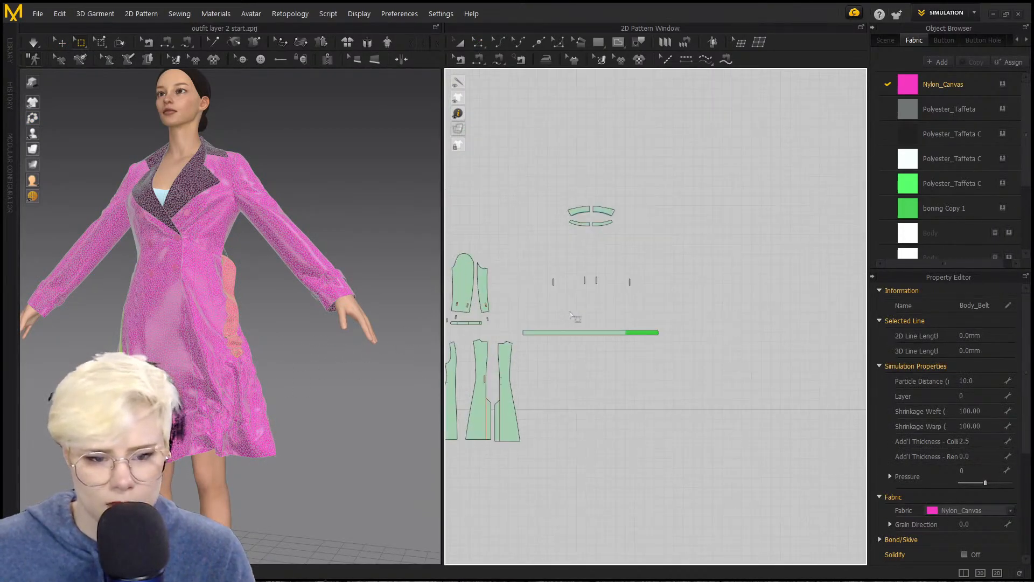
pyautogui.moveTo(630, 271); pyautogui.dragTo(683, 235, button='middle')
pyautogui.moveTo(524, 267); pyautogui.dragTo(616, 354)
pyautogui.moveTo(237, 348); pyautogui.dragTo(288, 315)
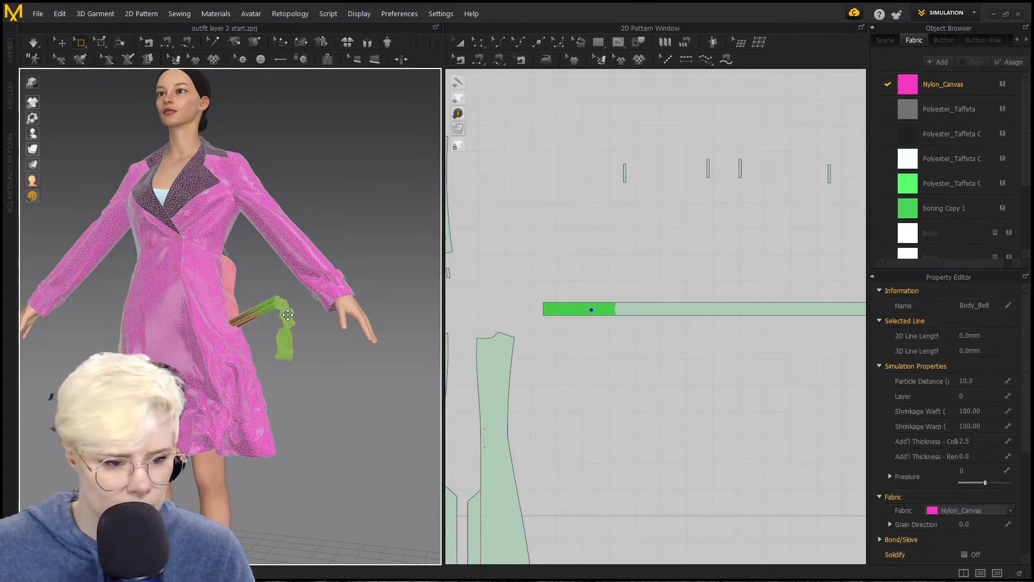
# Step: Run the simulation to drape the pulled-out belt end and settle it along the side of the coat's skirt
pyautogui.press('space')
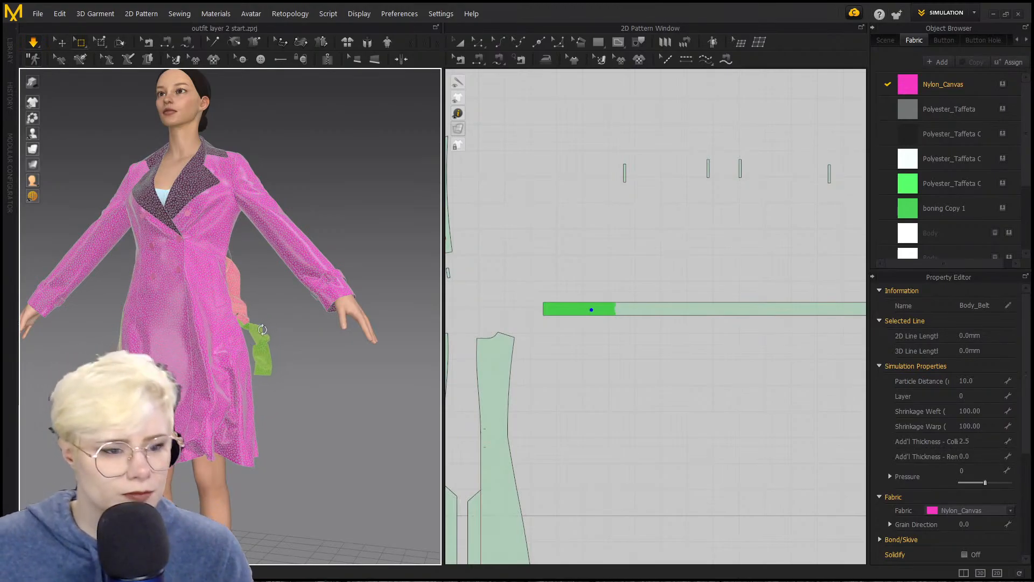
pyautogui.moveTo(102, 139); pyautogui.dragTo(59, 43, button='right')
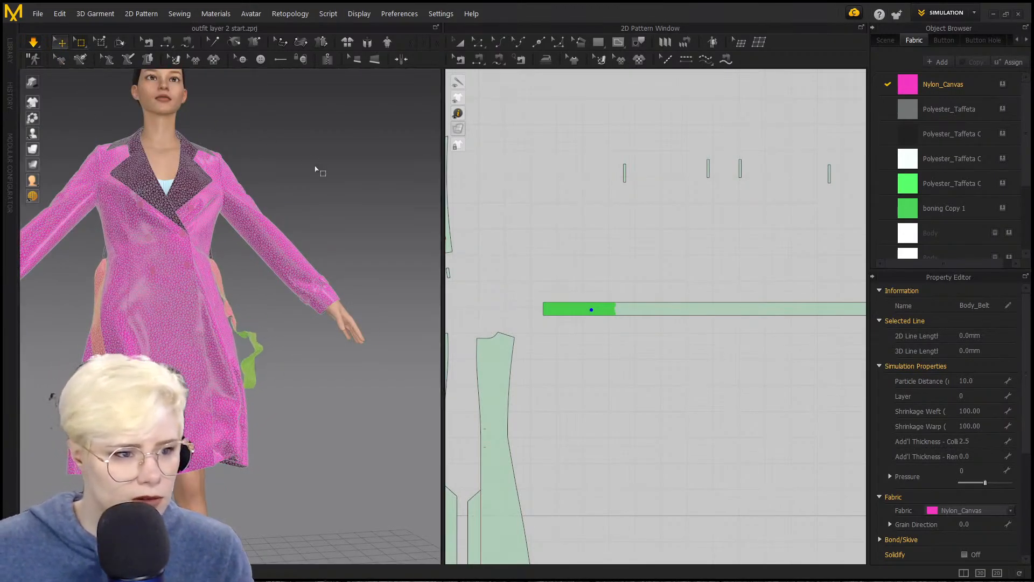
pyautogui.click(269, 335)
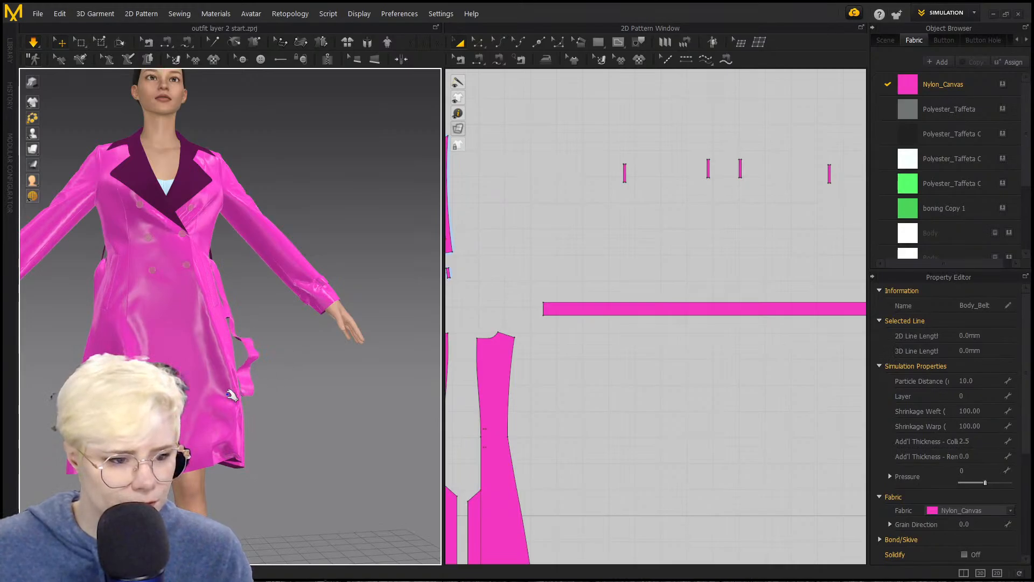
pyautogui.moveTo(230, 395); pyautogui.dragTo(218, 415, button='right')
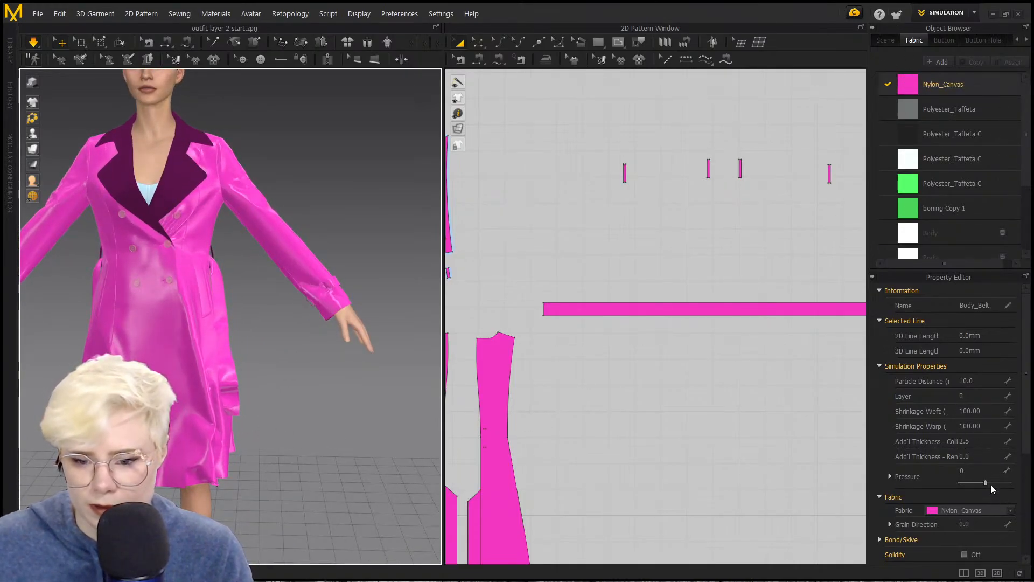
# Step: Set the opacity of the Nylon_Canvas fabric to 44 to make the coat translucent
pyautogui.click(925, 94)
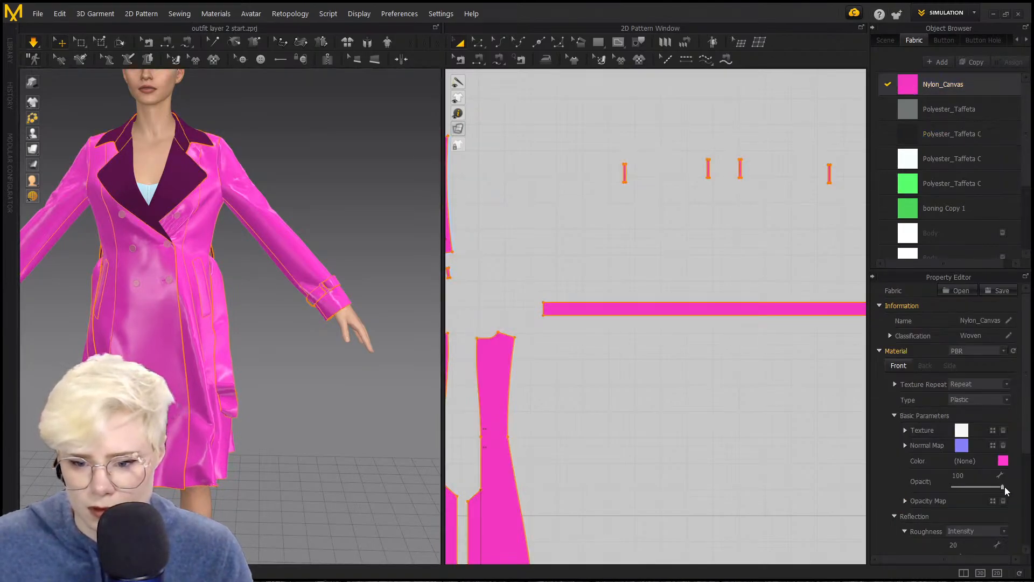
pyautogui.click(981, 487)
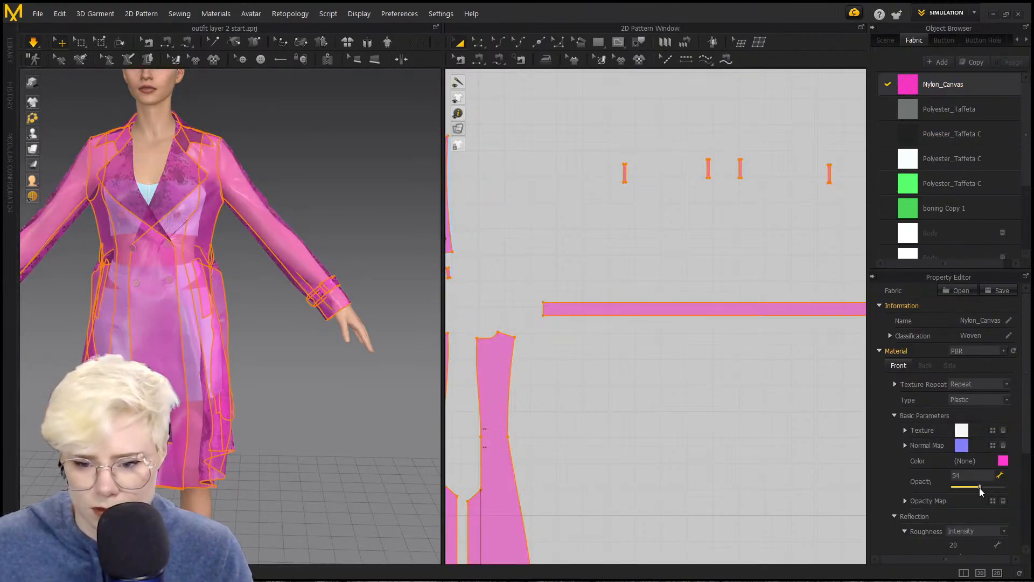
pyautogui.moveTo(973, 492); pyautogui.dragTo(970, 493)
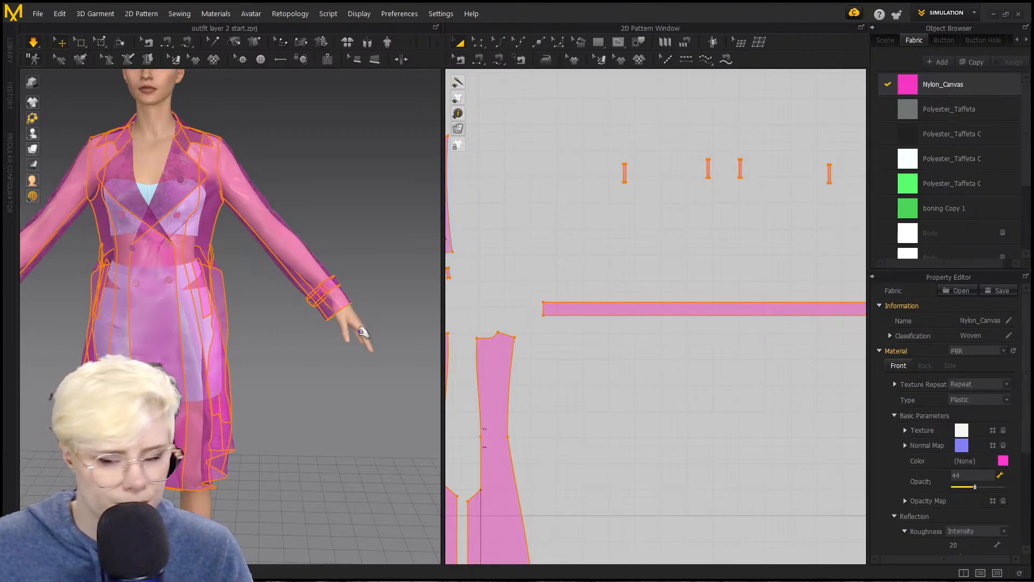
# Step: Examine the translucent coat's drape over the inner outfit from the front and side, and compare its body panels in the pattern layout
pyautogui.moveTo(175, 347); pyautogui.dragTo(172, 304, button='right')
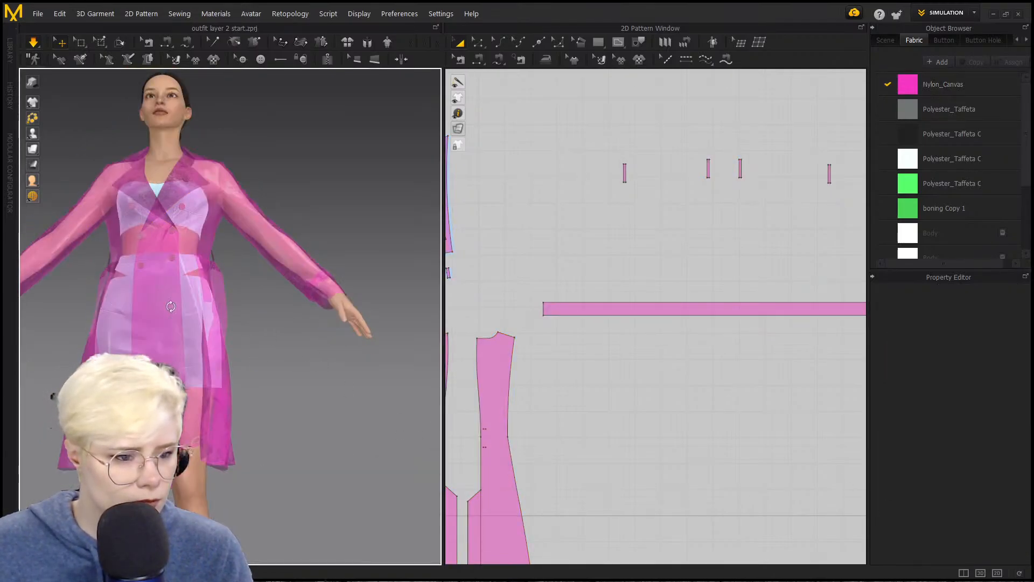
pyautogui.moveTo(172, 303); pyautogui.dragTo(273, 314, button='middle')
pyautogui.moveTo(290, 401); pyautogui.dragTo(319, 424, button='right')
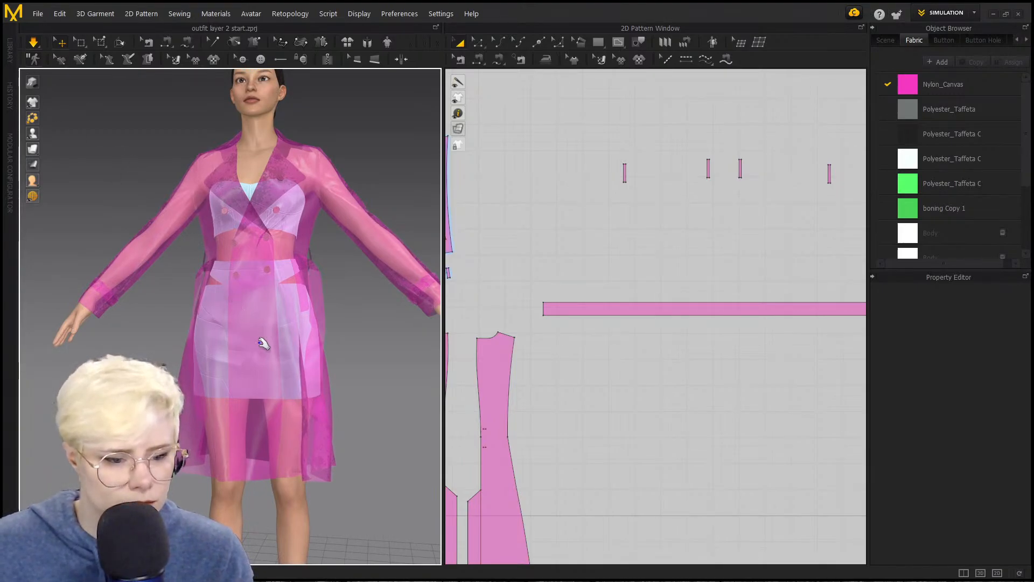
pyautogui.moveTo(261, 342); pyautogui.dragTo(251, 344, button='right')
pyautogui.scroll(-2, 570, 411)
pyautogui.scroll(-2, 690, 323)
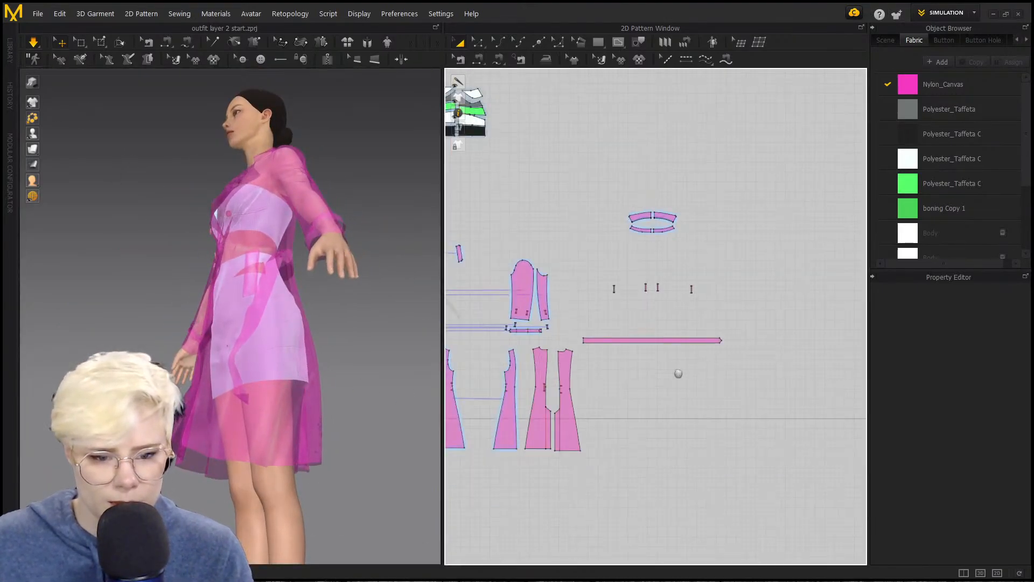
pyautogui.scroll(5, 619, 365)
pyautogui.scroll(-3, 627, 361)
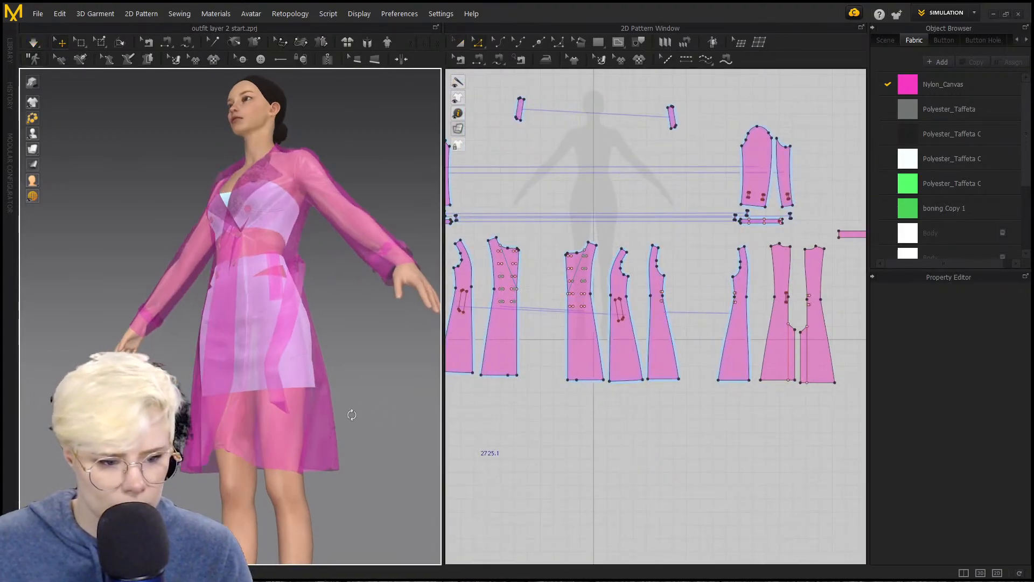
pyautogui.moveTo(351, 415); pyautogui.dragTo(446, 434, button='right')
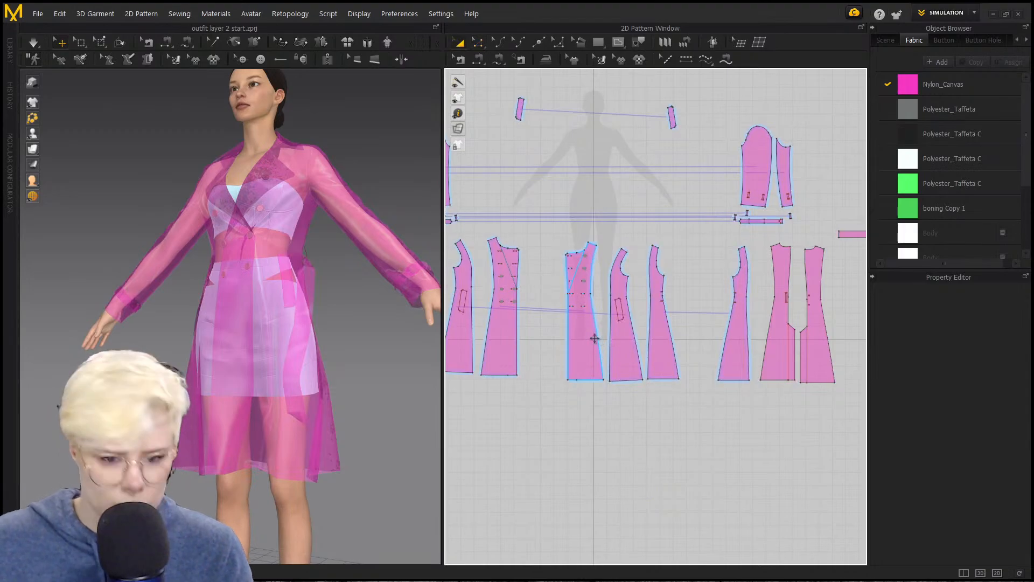
# Step: Space the front, side front and neighbouring side panel apart in the pattern layout to make room for widening them
pyautogui.moveTo(596, 342); pyautogui.dragTo(582, 340)
pyautogui.moveTo(669, 340); pyautogui.dragTo(624, 342)
pyautogui.click(629, 378)
# Step: Flare the body panels by moving their outer hem corner points outward together, making one back panel's main hem segment about 263 mm wide
pyautogui.press('z')
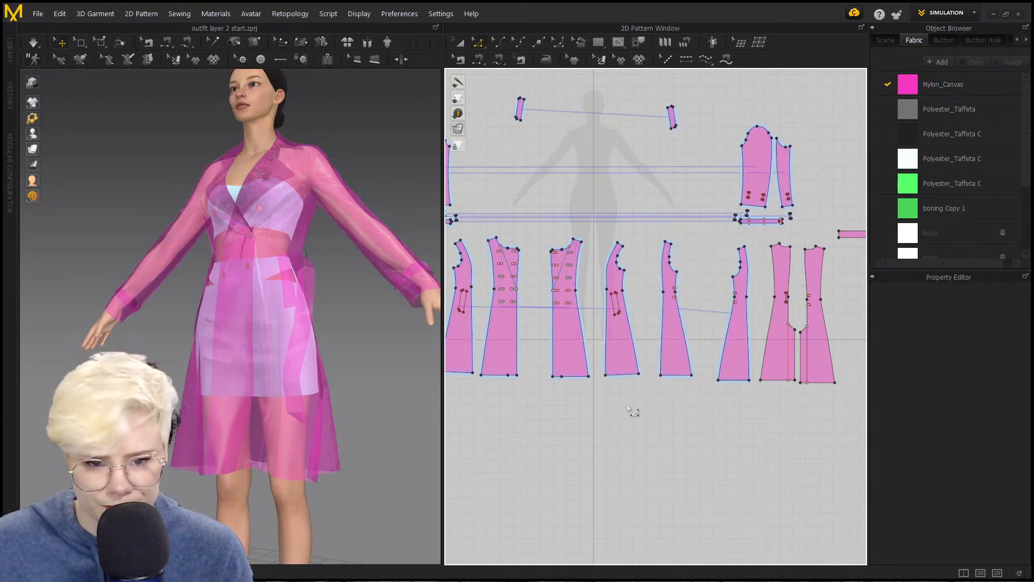
pyautogui.click(590, 377)
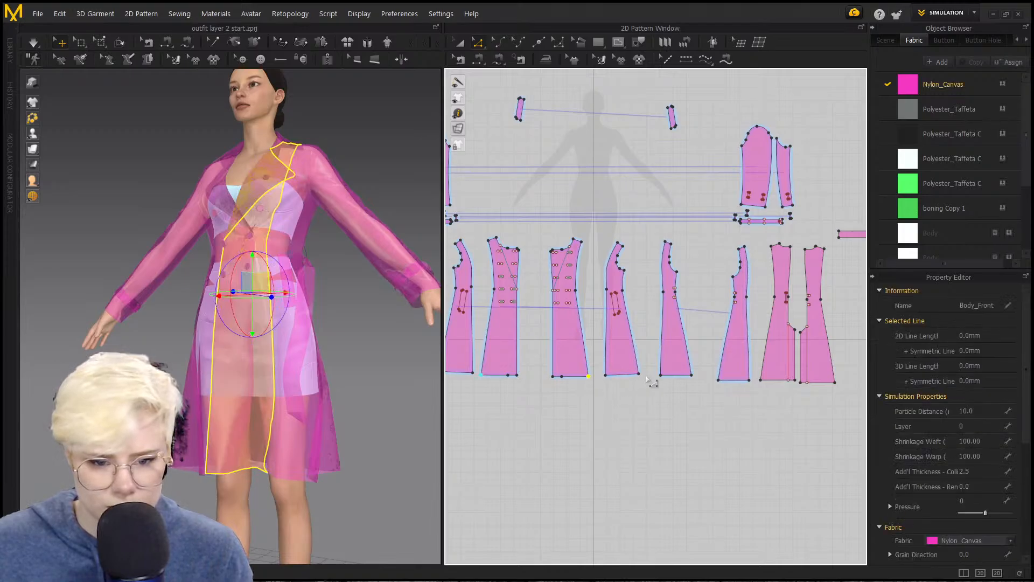
pyautogui.keyDown('shift'); pyautogui.click(639, 373); pyautogui.keyUp('shift')
pyautogui.keyDown('shift'); pyautogui.click(692, 375); pyautogui.keyUp('shift')
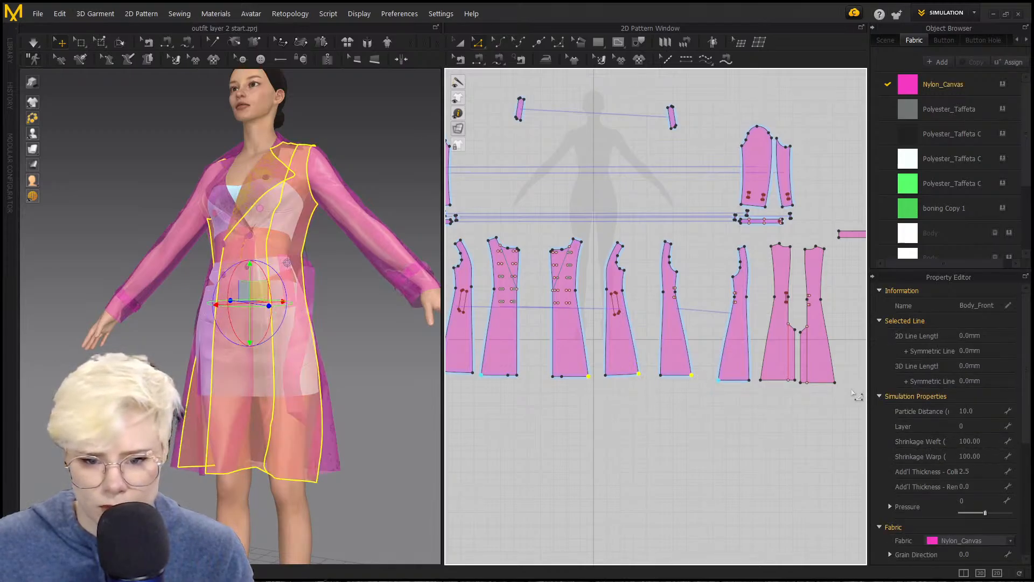
pyautogui.keyDown('shift'); pyautogui.click(835, 383); pyautogui.keyUp('shift')
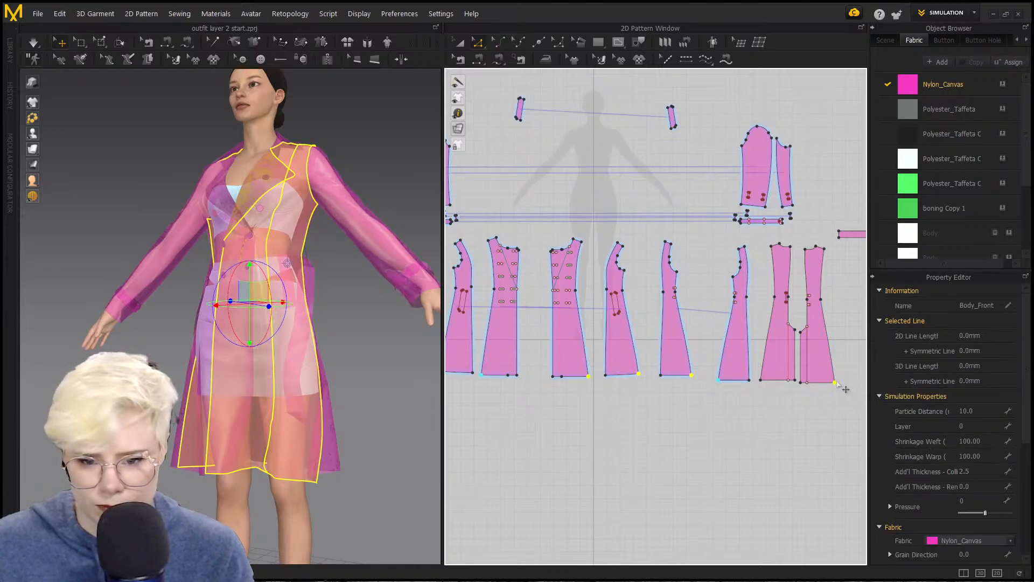
pyautogui.moveTo(838, 383); pyautogui.dragTo(842, 384)
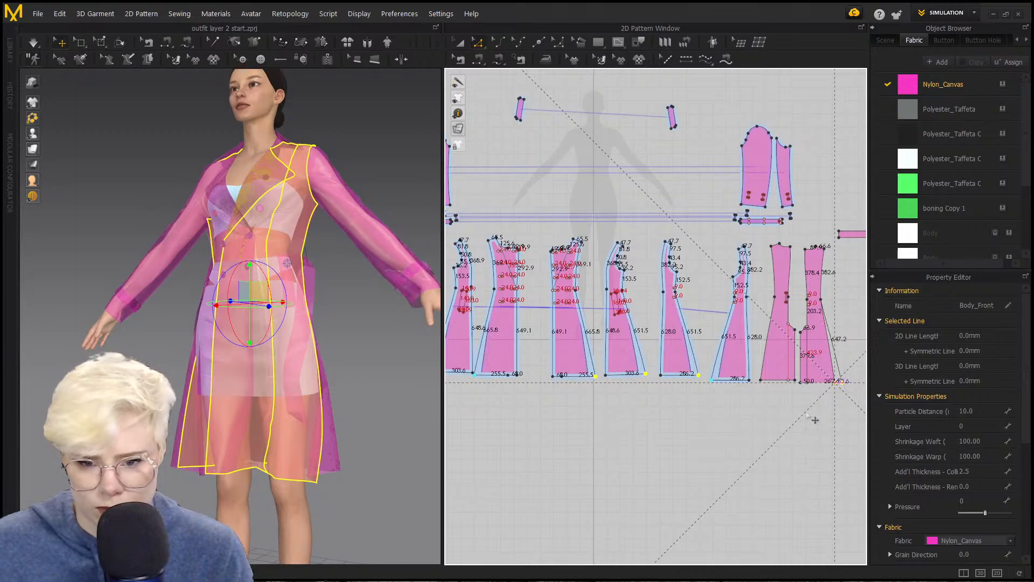
# Step: Set the other back panel's main hem segment to 262.6 mm with the direction at End, and simulate the coat
pyautogui.scroll(3, 808, 420)
pyautogui.click(800, 418)
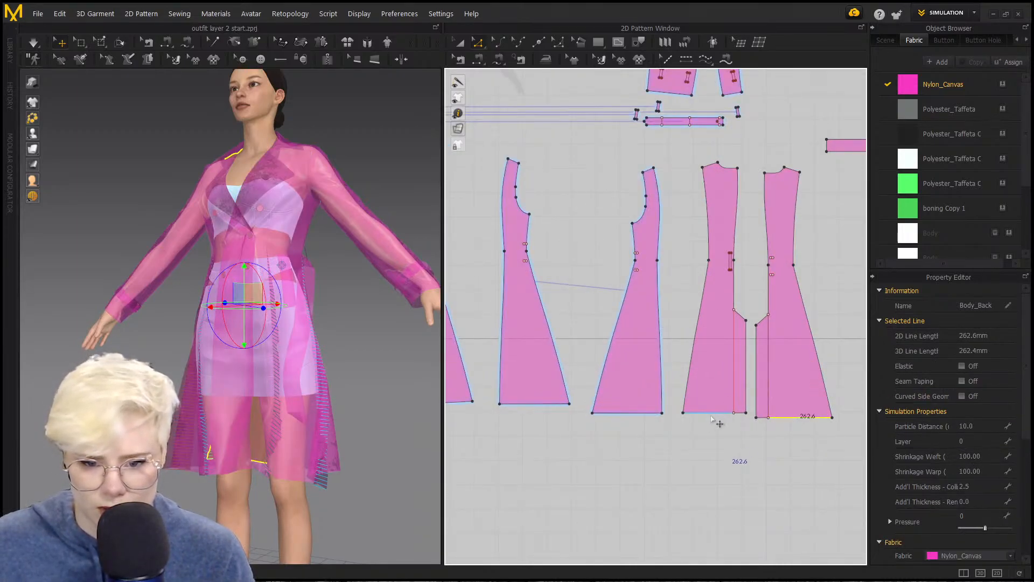
pyautogui.click(712, 418)
pyautogui.rightClick(712, 416)
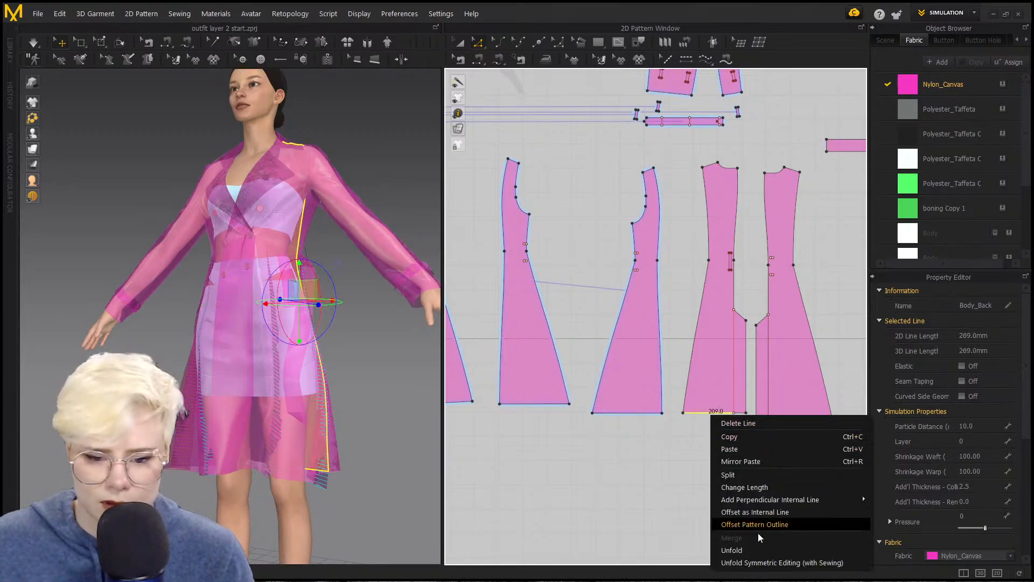
pyautogui.click(770, 486)
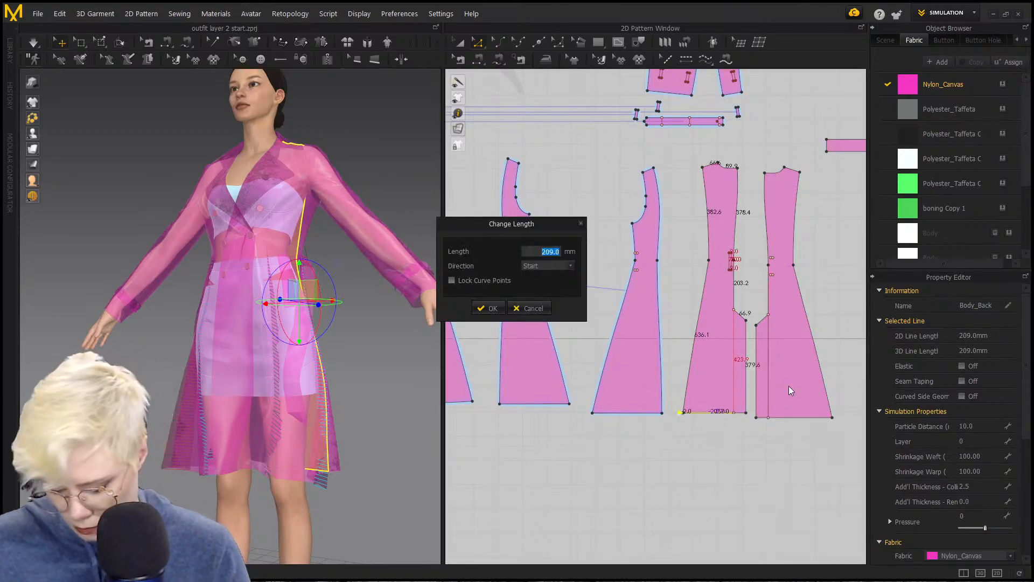
pyautogui.write('262.6')
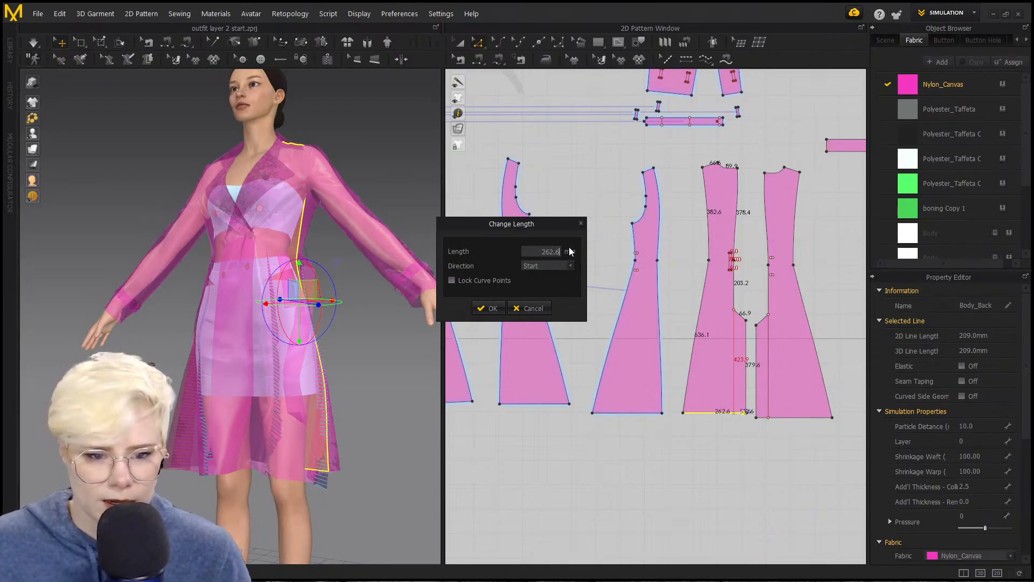
pyautogui.click(571, 265)
pyautogui.click(538, 282)
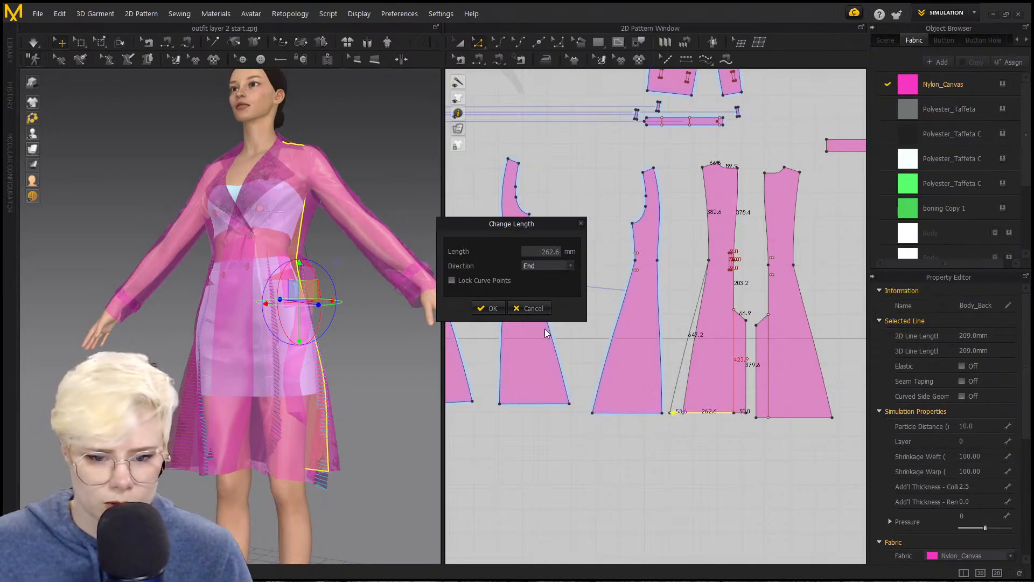
pyautogui.click(481, 309)
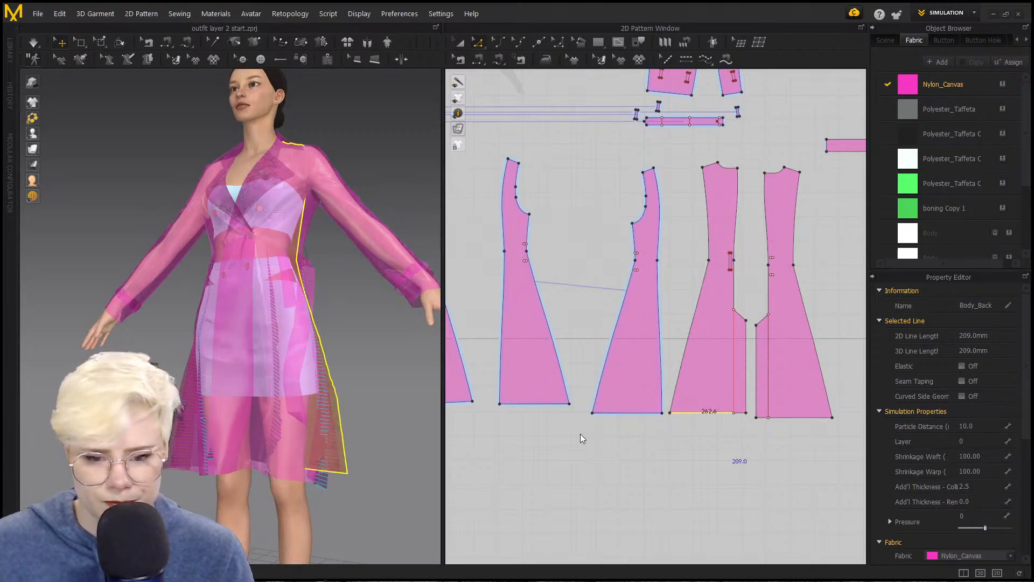
pyautogui.moveTo(342, 376)
pyautogui.mouseDown(button='right')
pyautogui.moveTo(280, 379)
pyautogui.moveTo(332, 386)
pyautogui.mouseUp(button='right')
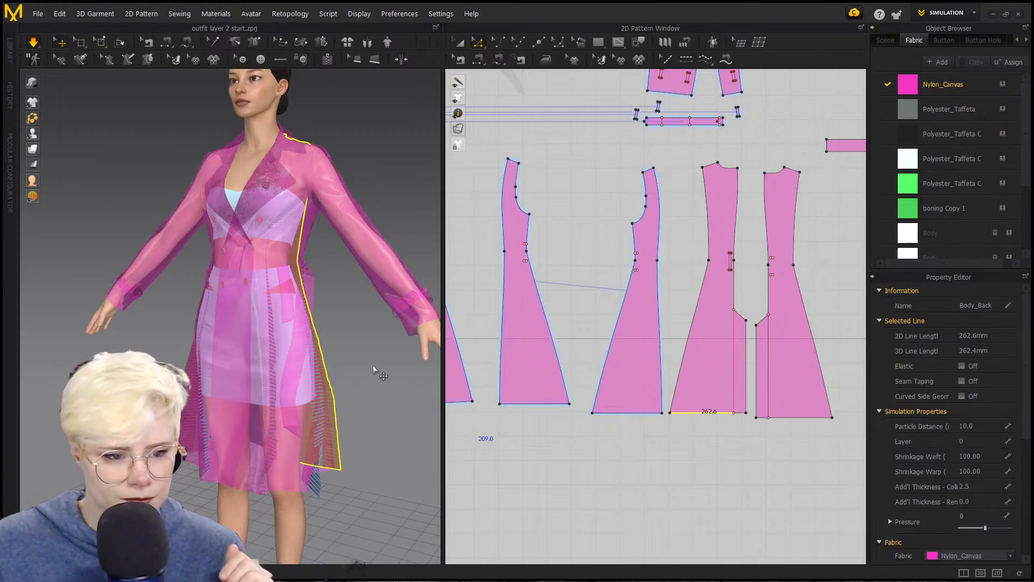
# Step: Simulate the coat and pull its front side panel outward on the avatar to settle the flared skirt
pyautogui.press('space')
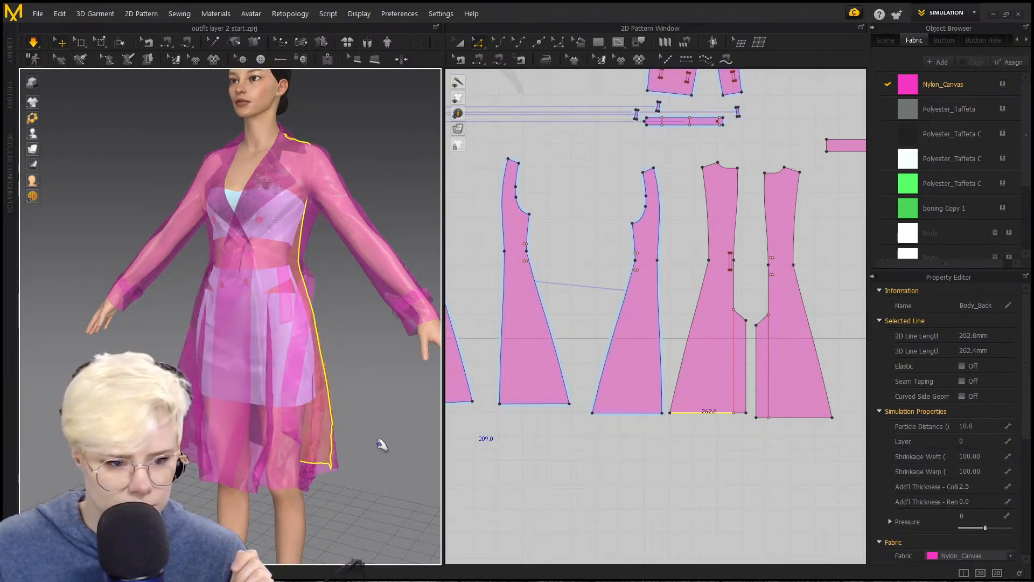
pyautogui.moveTo(369, 441); pyautogui.dragTo(385, 430, button='right')
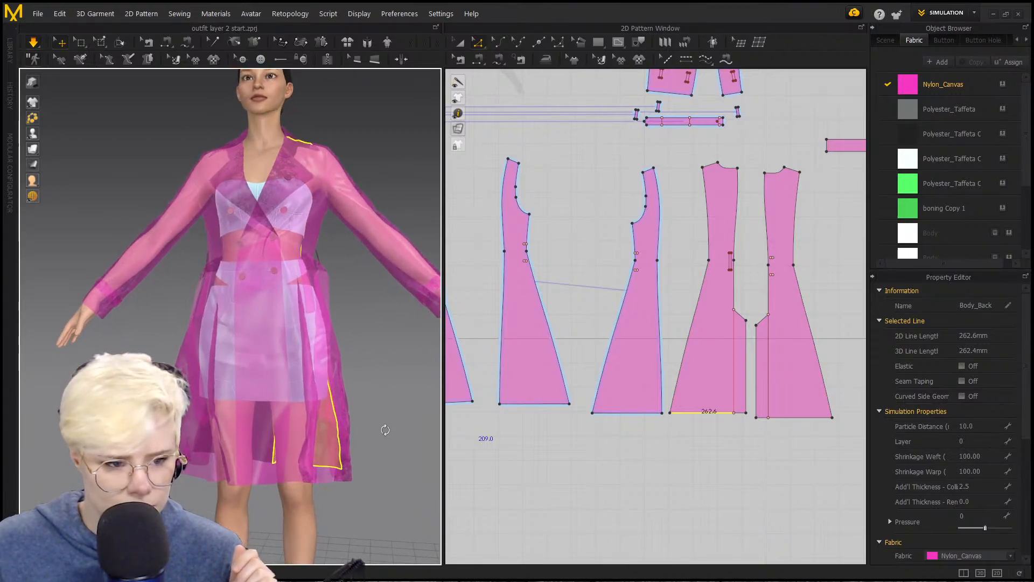
pyautogui.click(366, 464)
pyautogui.moveTo(386, 462); pyautogui.dragTo(356, 462)
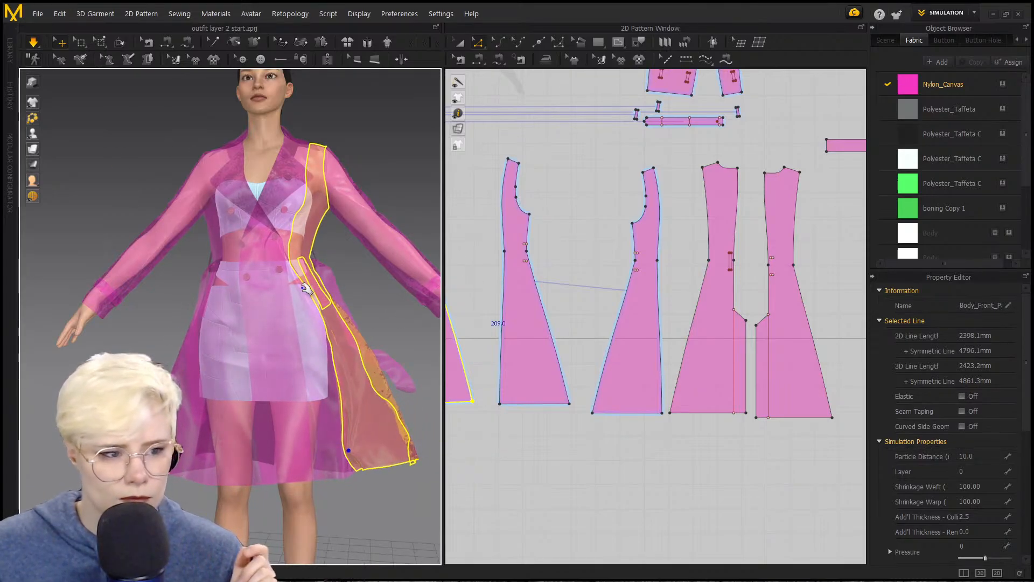
# Step: Load the library pose with the avatar's arms lowered straight at the sides and adjust the simulated coat's front side panel
pyautogui.click(20, 44)
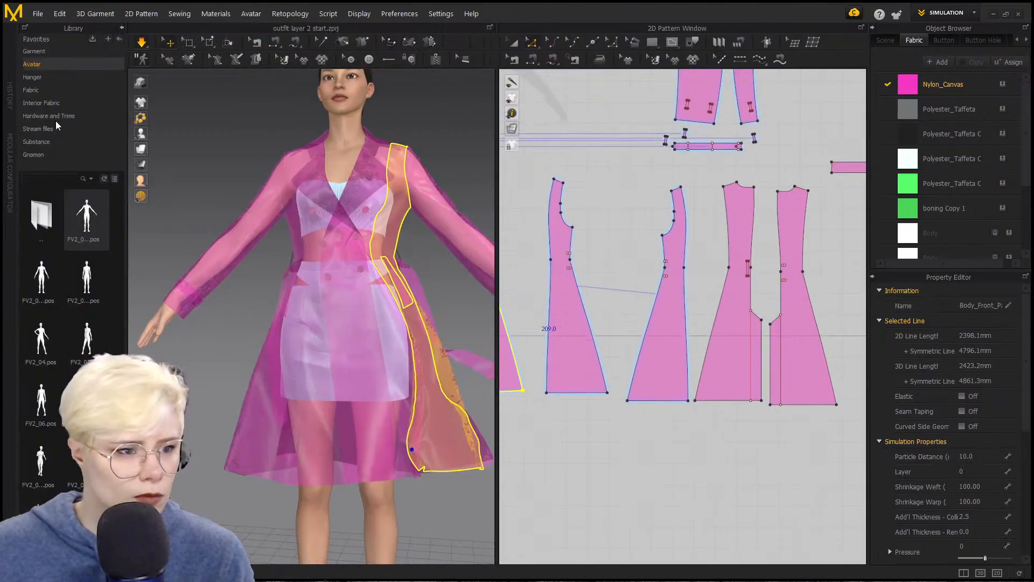
pyautogui.doubleClick(96, 281)
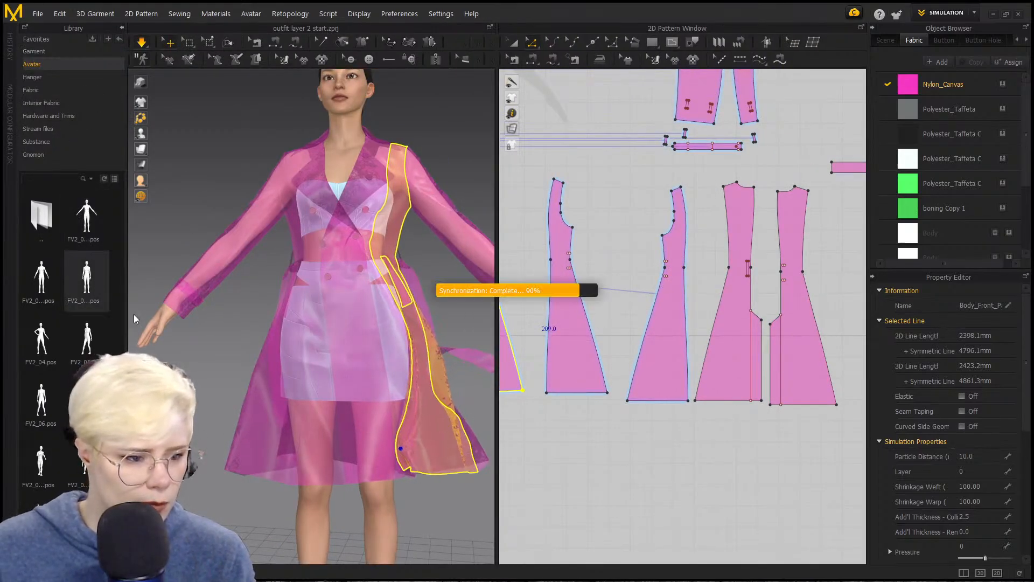
pyautogui.click(519, 327)
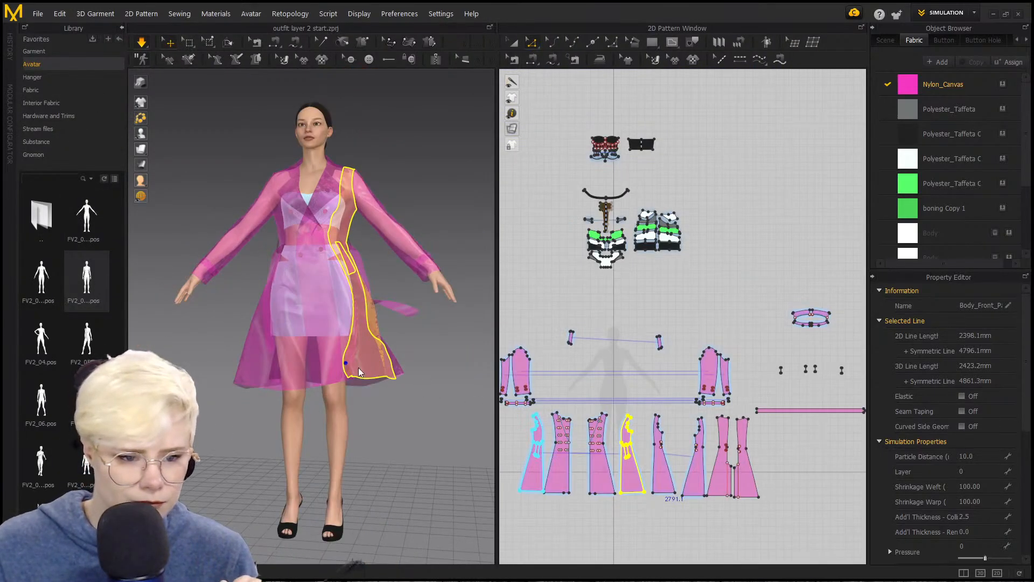
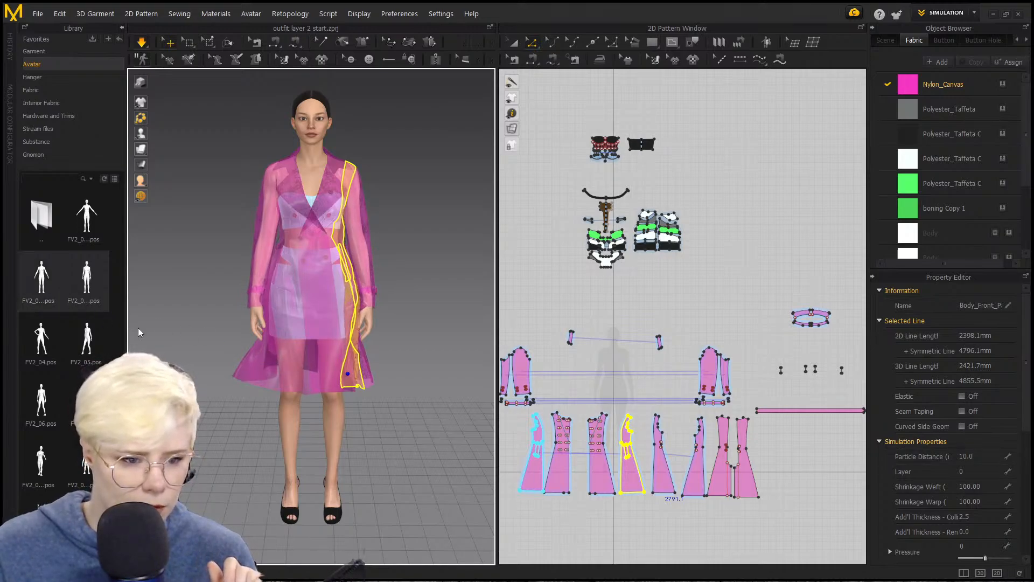
pyautogui.click(264, 371)
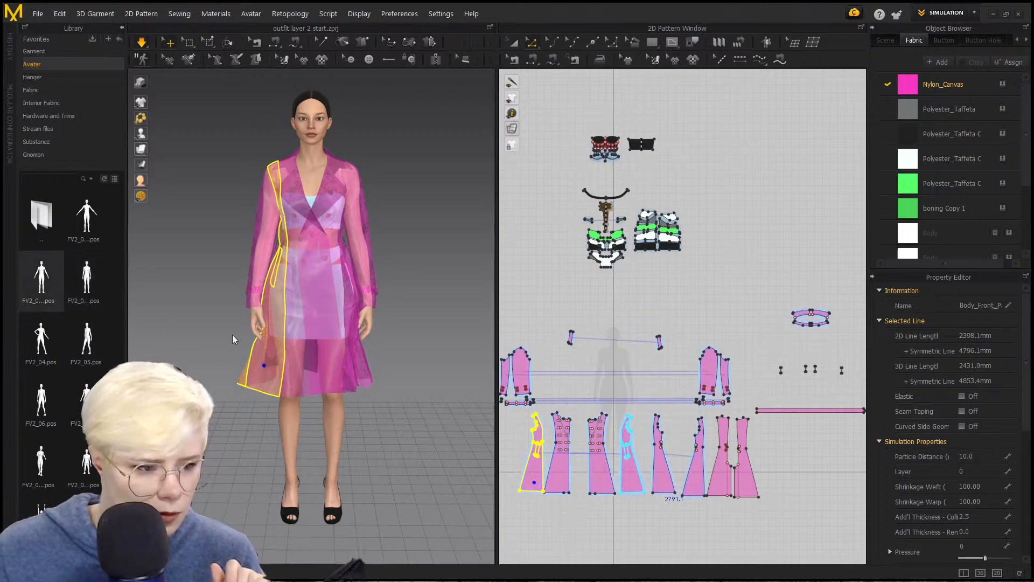
# Step: Load the library pose with the avatar's arms held slightly away from the body and simulate the coat into it
pyautogui.rightClick(38, 284)
pyautogui.click(43, 271)
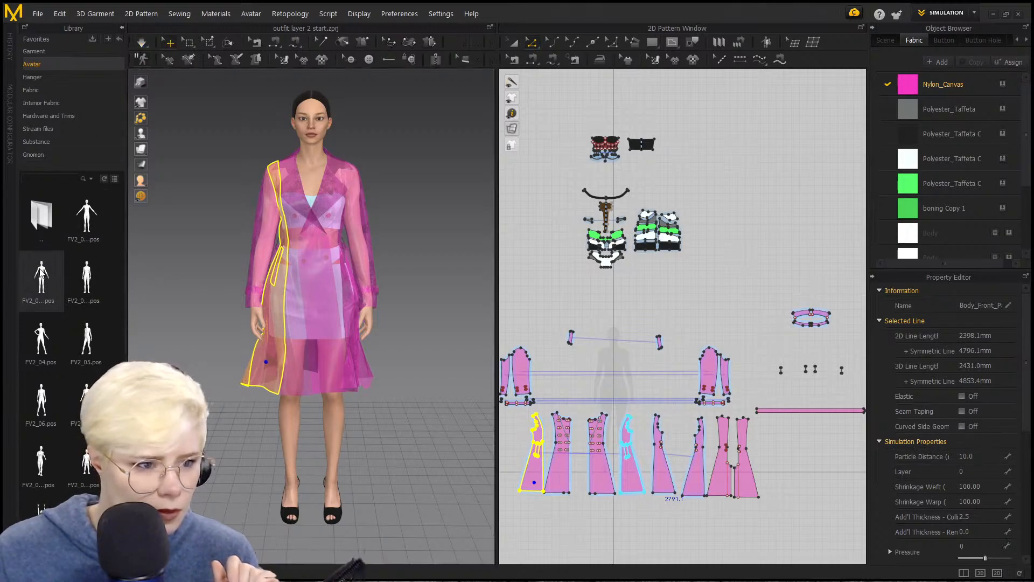
pyautogui.moveTo(41, 273); pyautogui.dragTo(256, 278)
pyautogui.click(520, 328)
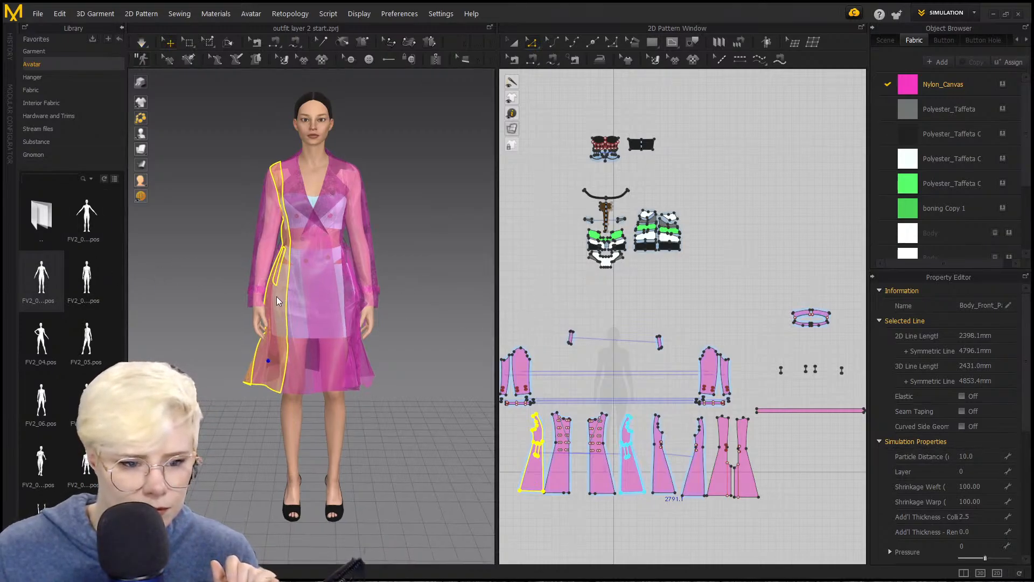
pyautogui.press('space')
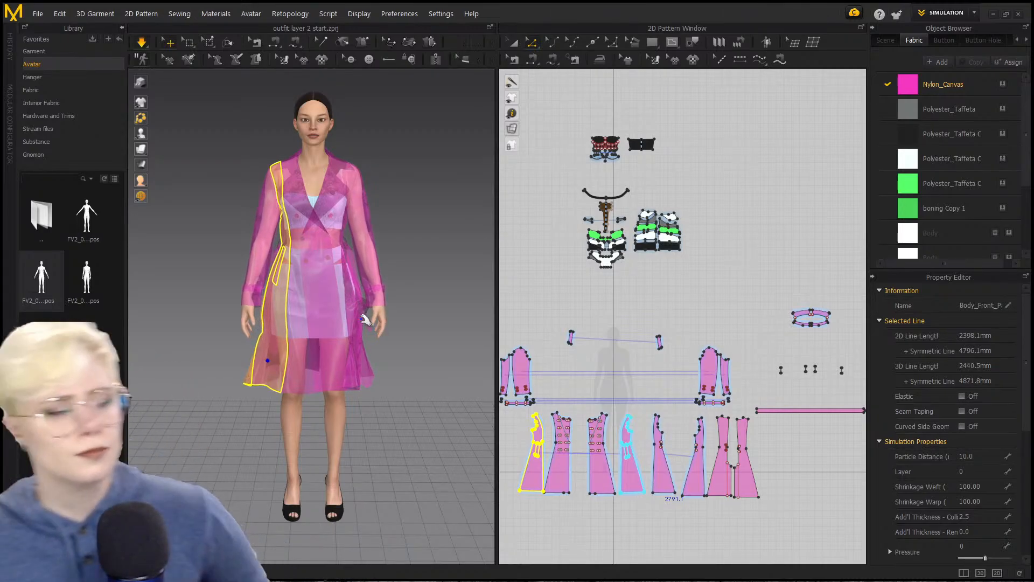
# Step: Clear the panel selection, check the coat in the new pose, resume the simulation and close the avatar library
pyautogui.click(427, 261)
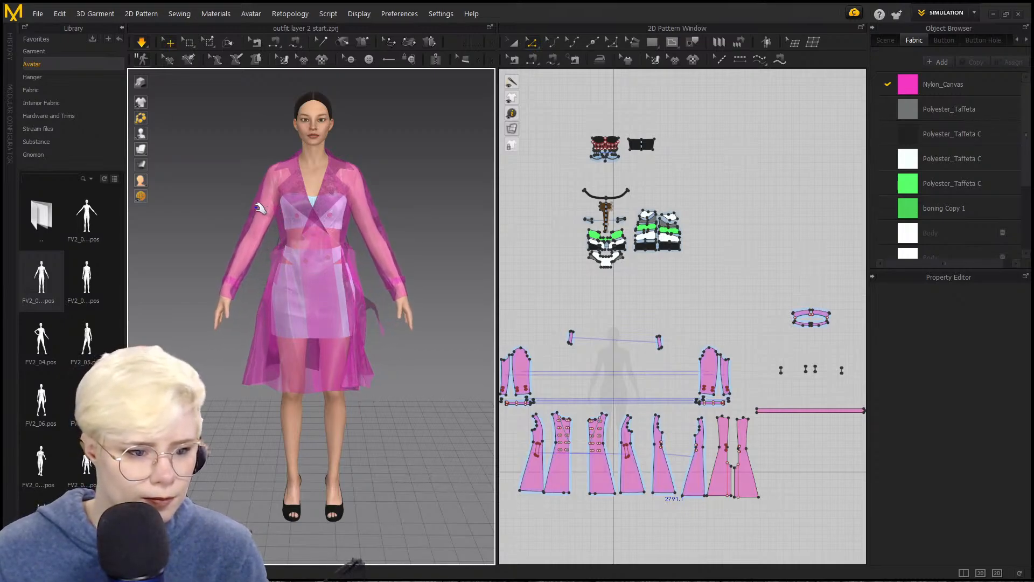
pyautogui.scroll(2, 344, 228)
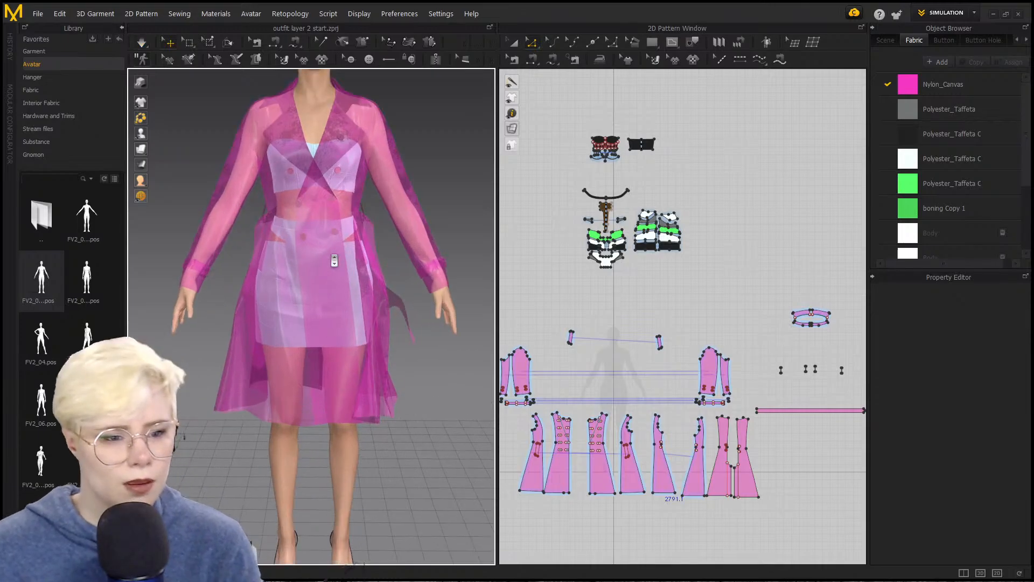
pyautogui.moveTo(325, 251); pyautogui.dragTo(324, 274, button='middle')
pyautogui.moveTo(337, 301); pyautogui.dragTo(300, 295, button='right')
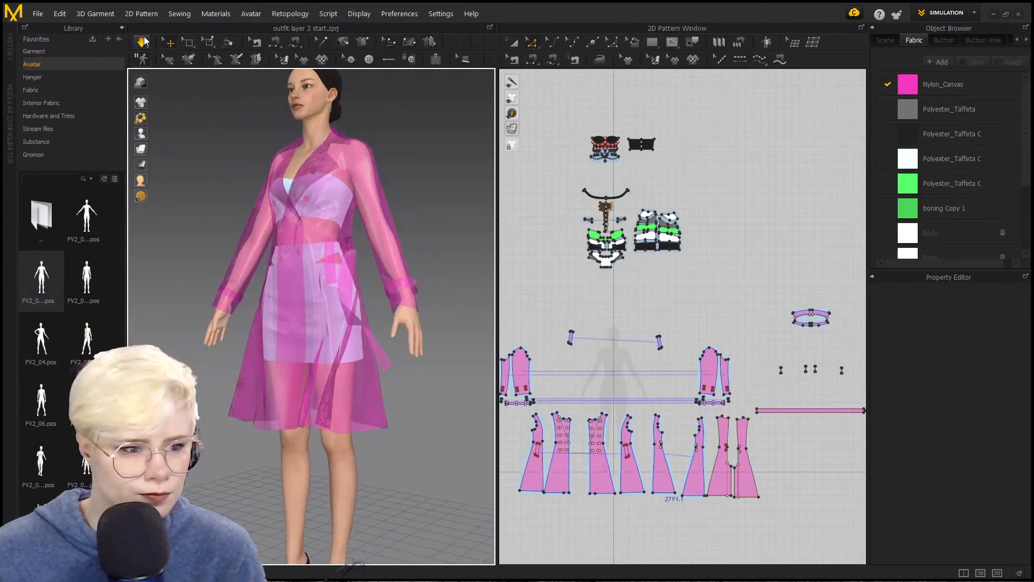
pyautogui.click(144, 42)
pyautogui.click(123, 29)
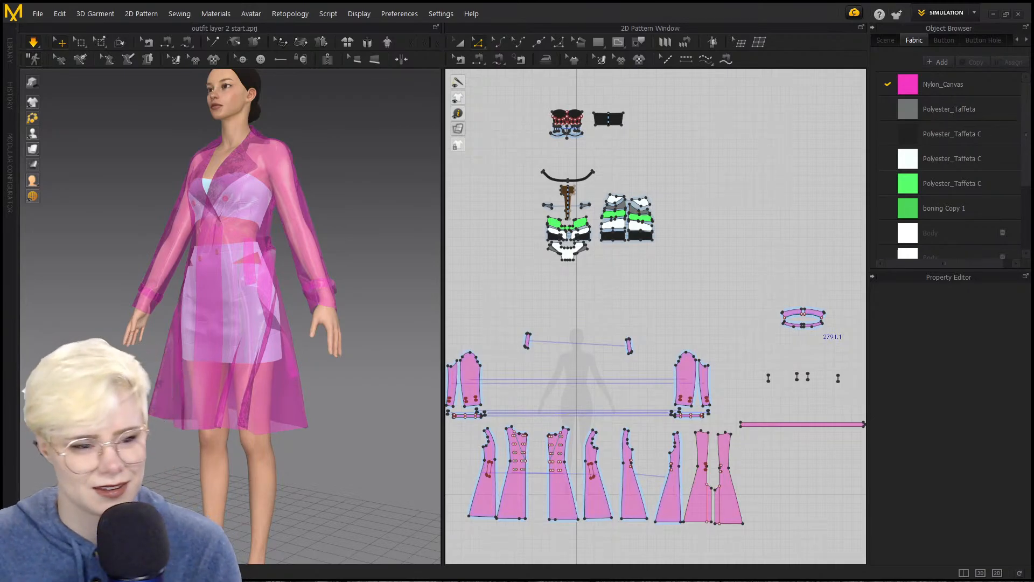
# Step: Pull the back side and front side panels at the avatar's left to settle the coat's skirt during simulation
pyautogui.moveTo(268, 191); pyautogui.dragTo(250, 291, button='right')
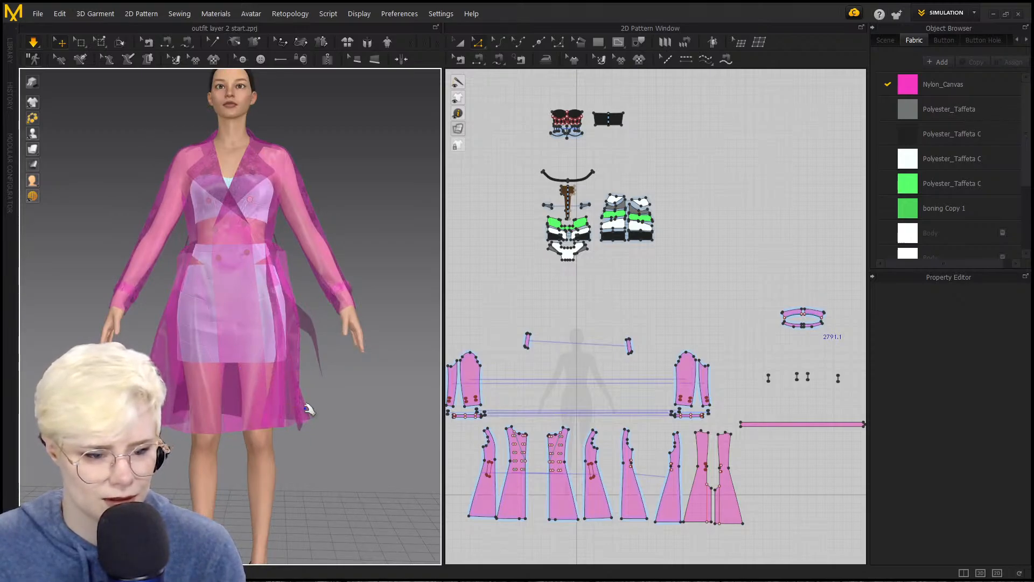
pyautogui.moveTo(330, 397); pyautogui.dragTo(345, 398)
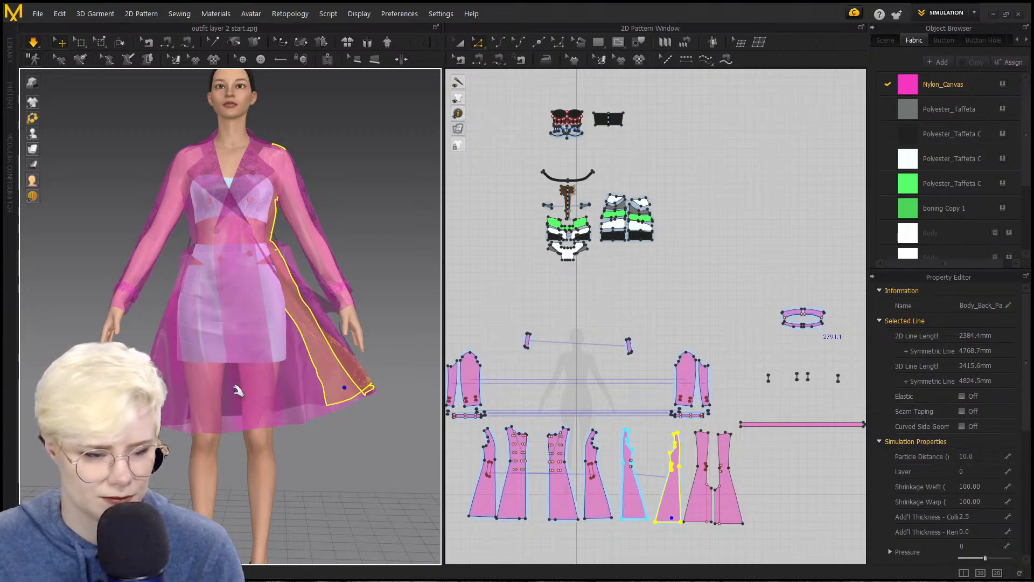
pyautogui.moveTo(238, 391)
pyautogui.mouseDown(button='right')
pyautogui.moveTo(478, 426)
pyautogui.moveTo(229, 386)
pyautogui.mouseUp(button='right')
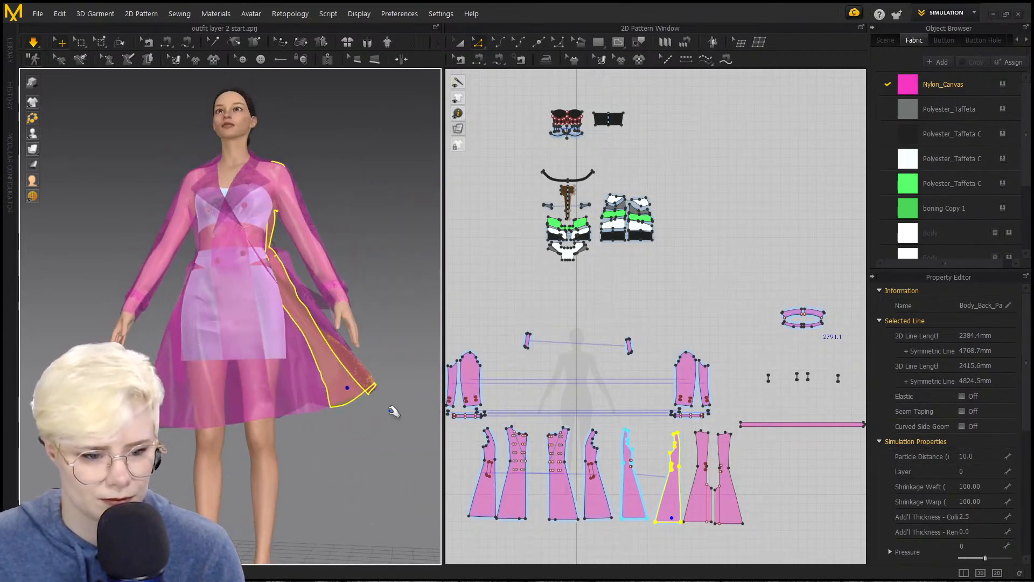
pyautogui.click(347, 396)
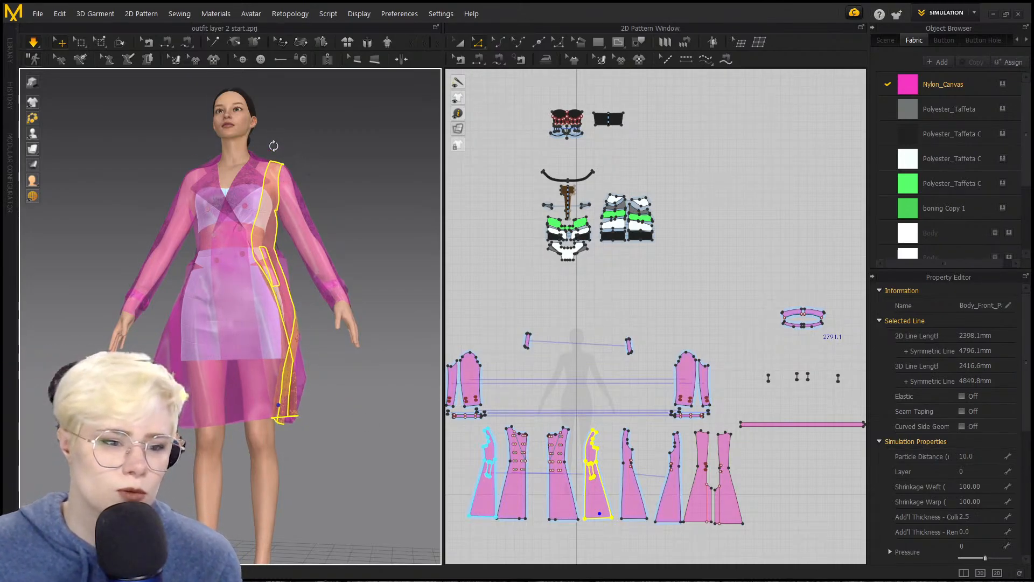
# Step: Group the two center back panels and both back side panels around the collar pieces in the pattern layout
pyautogui.scroll(3, 278, 159)
pyautogui.scroll(2, 280, 167)
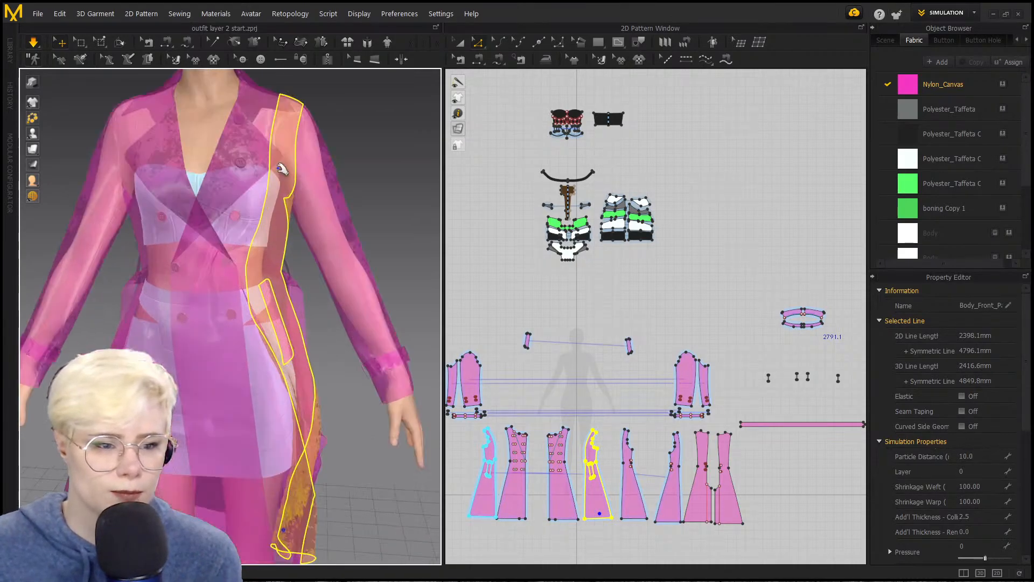
pyautogui.moveTo(291, 141); pyautogui.dragTo(270, 185, button='middle')
pyautogui.scroll(1, 264, 170)
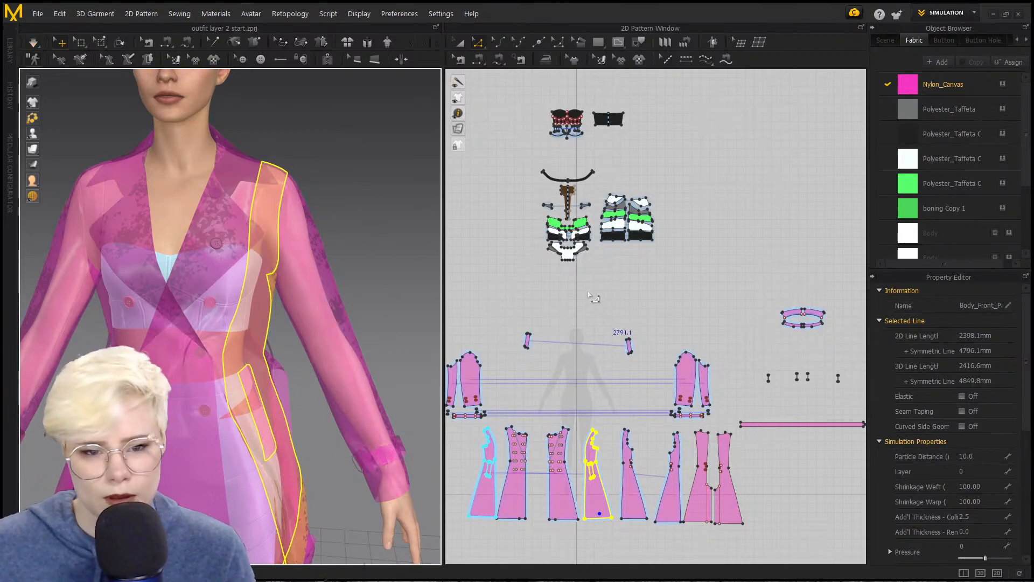
pyautogui.scroll(-3, 582, 299)
pyautogui.scroll(-2, 537, 300)
pyautogui.moveTo(537, 299); pyautogui.dragTo(598, 267, button='middle')
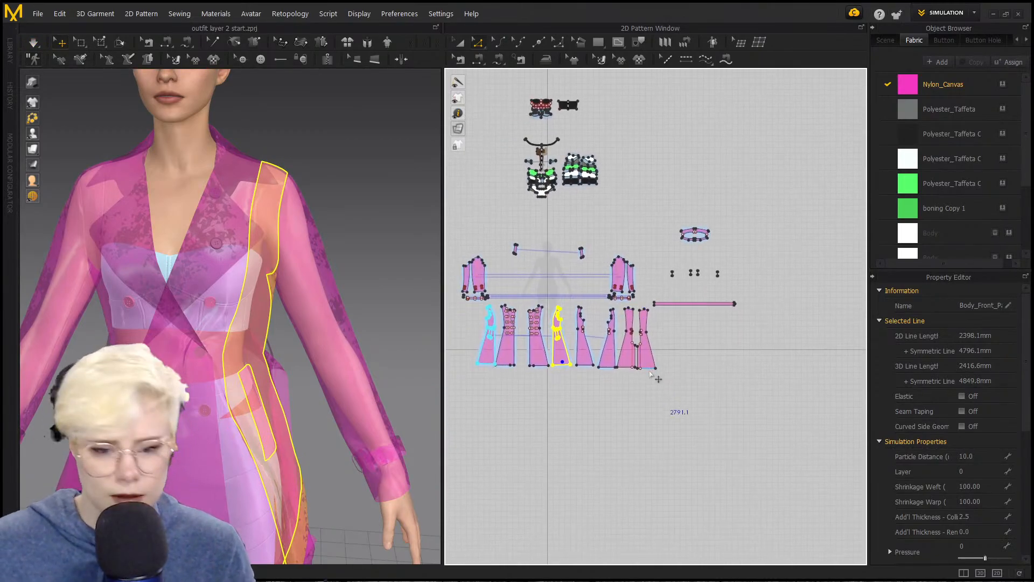
pyautogui.click(668, 396)
pyautogui.moveTo(646, 338); pyautogui.dragTo(700, 283)
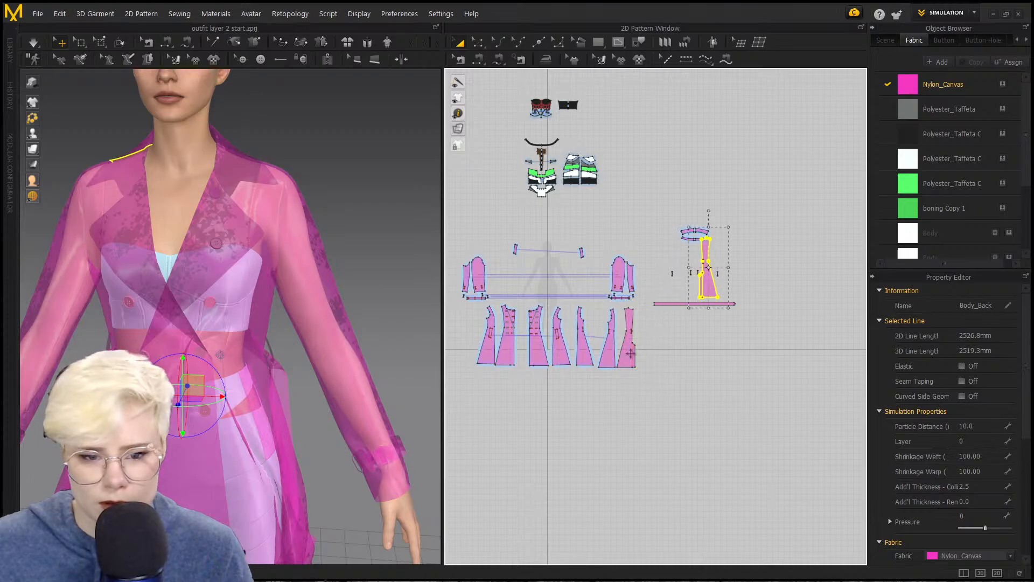
pyautogui.click(612, 358)
pyautogui.moveTo(613, 358); pyautogui.dragTo(733, 288)
pyautogui.moveTo(586, 358); pyautogui.dragTo(656, 295)
pyautogui.moveTo(629, 348); pyautogui.dragTo(682, 286)
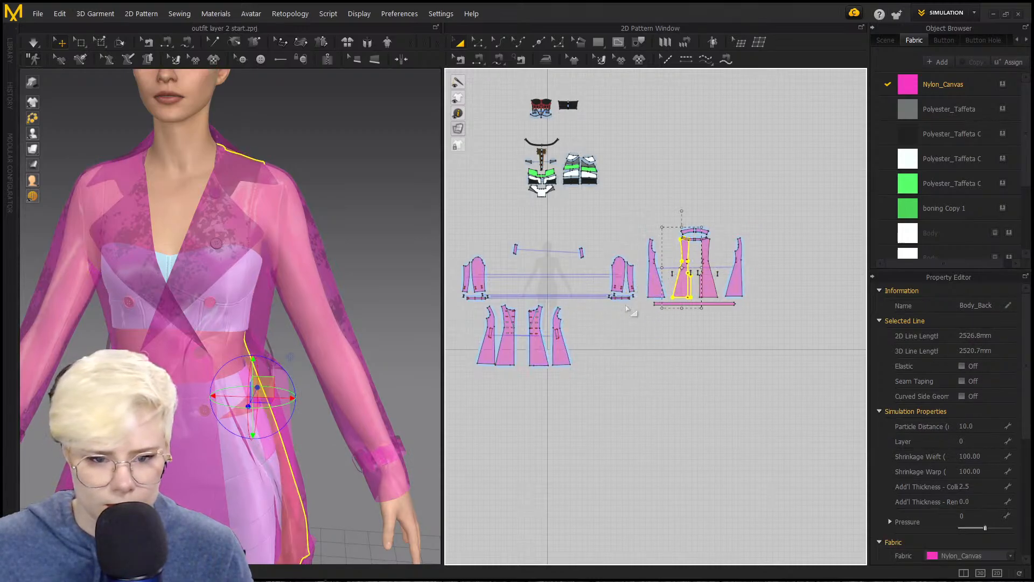
# Step: Identify the left front side and back side panels on the avatar, and bring that back side panel down beside the front panels
pyautogui.scroll(2, 528, 358)
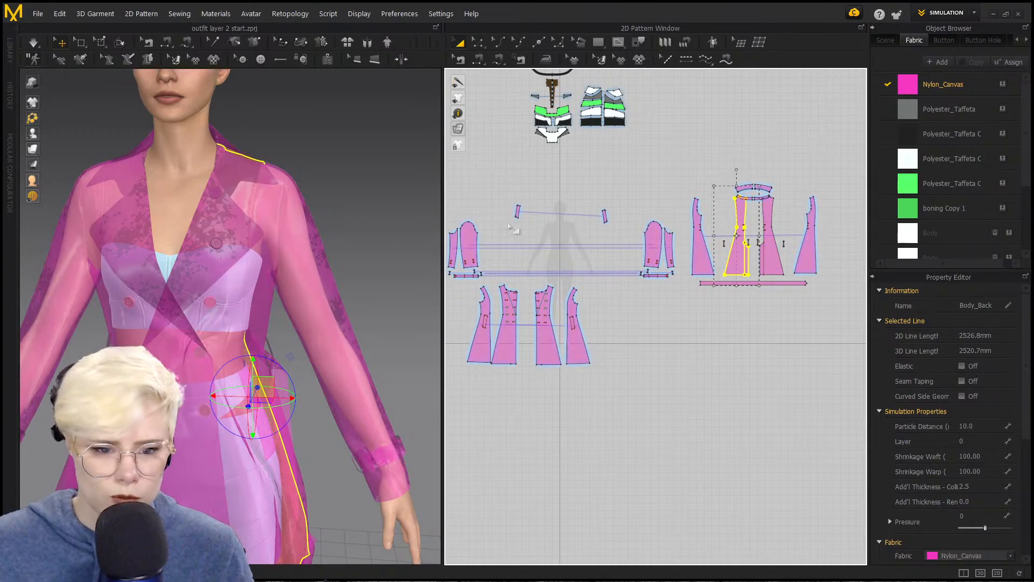
pyautogui.click(275, 270)
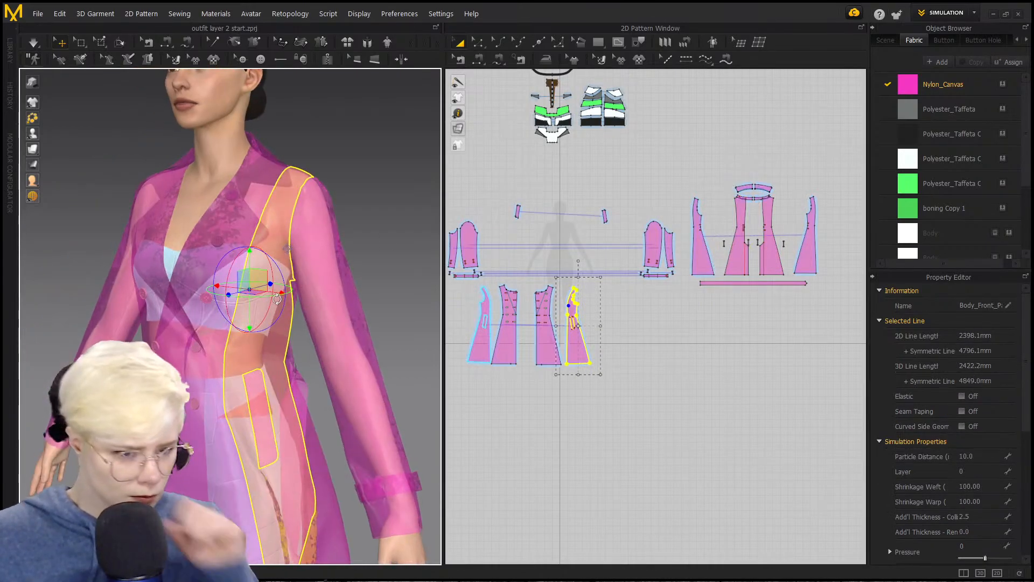
pyautogui.moveTo(275, 297); pyautogui.dragTo(294, 250, button='right')
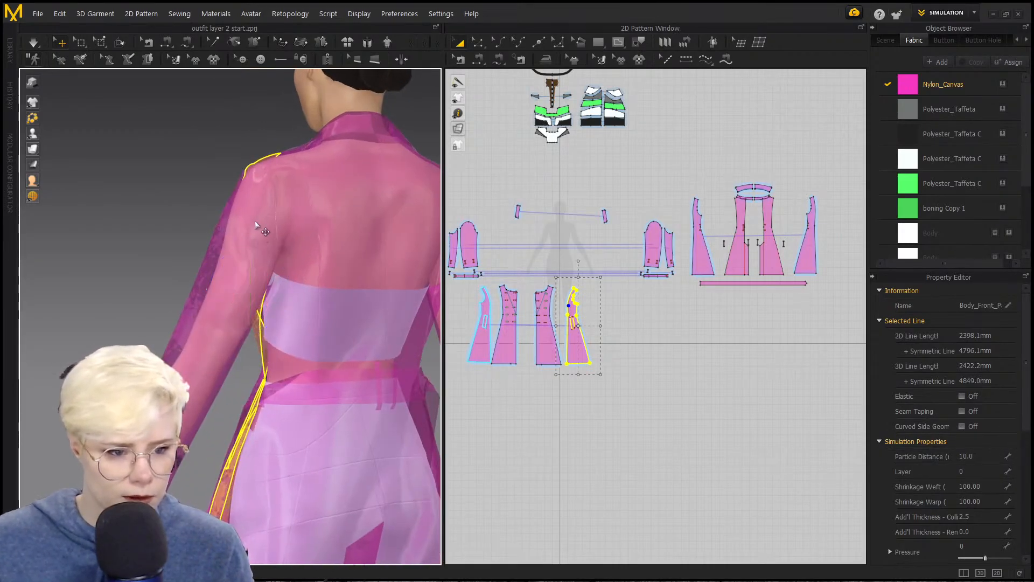
pyautogui.keyDown('shift'); pyautogui.click(292, 213); pyautogui.keyUp('shift')
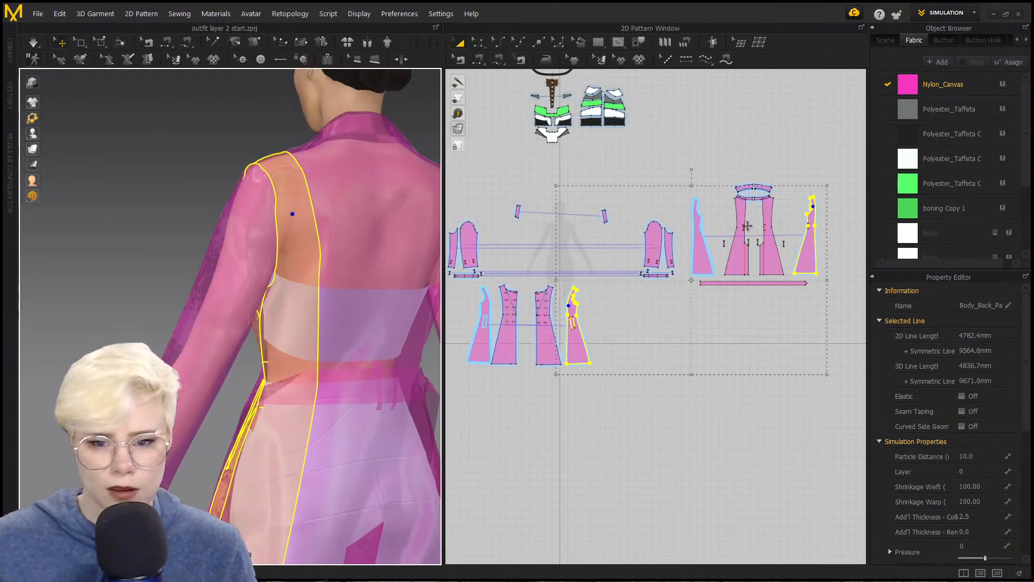
pyautogui.click(791, 318)
pyautogui.moveTo(811, 248); pyautogui.dragTo(644, 345)
pyautogui.scroll(3, 672, 282)
pyautogui.moveTo(672, 282); pyautogui.dragTo(737, 276, button='middle')
pyautogui.scroll(-2, 737, 275)
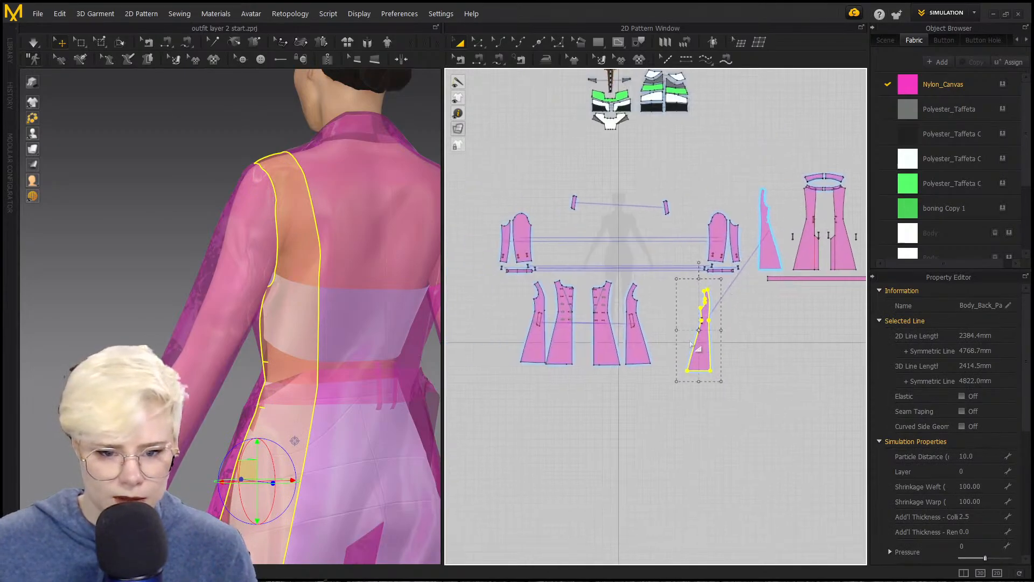
pyautogui.moveTo(702, 352); pyautogui.dragTo(762, 334)
pyautogui.scroll(2, 639, 227)
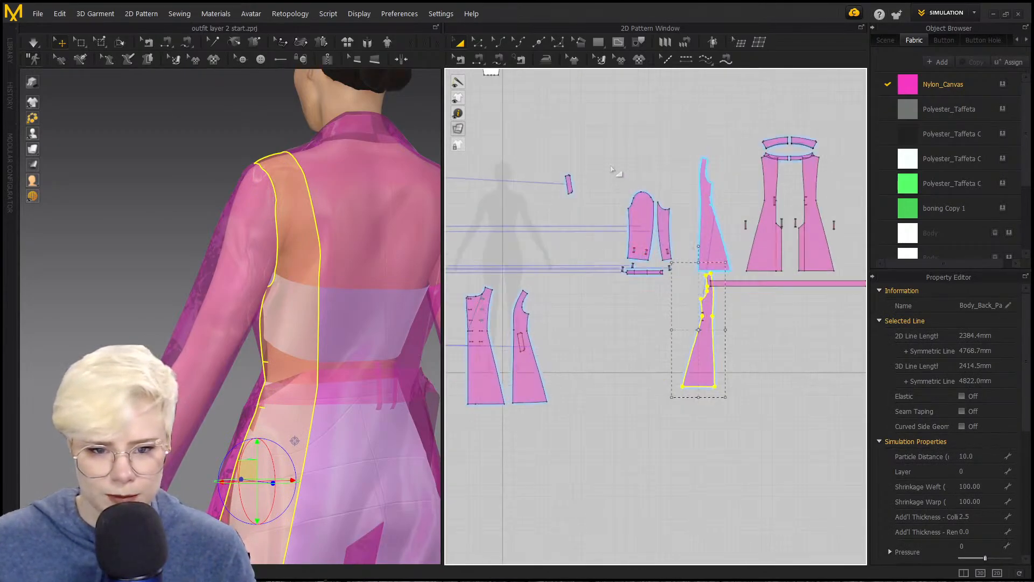
# Step: Place the left sleeve and cuff pieces between the front side and back side panels in the pattern layout, aligning both panels around them
pyautogui.moveTo(613, 170); pyautogui.dragTo(683, 299)
pyautogui.moveTo(635, 203); pyautogui.dragTo(593, 328)
pyautogui.moveTo(703, 345); pyautogui.dragTo(656, 362)
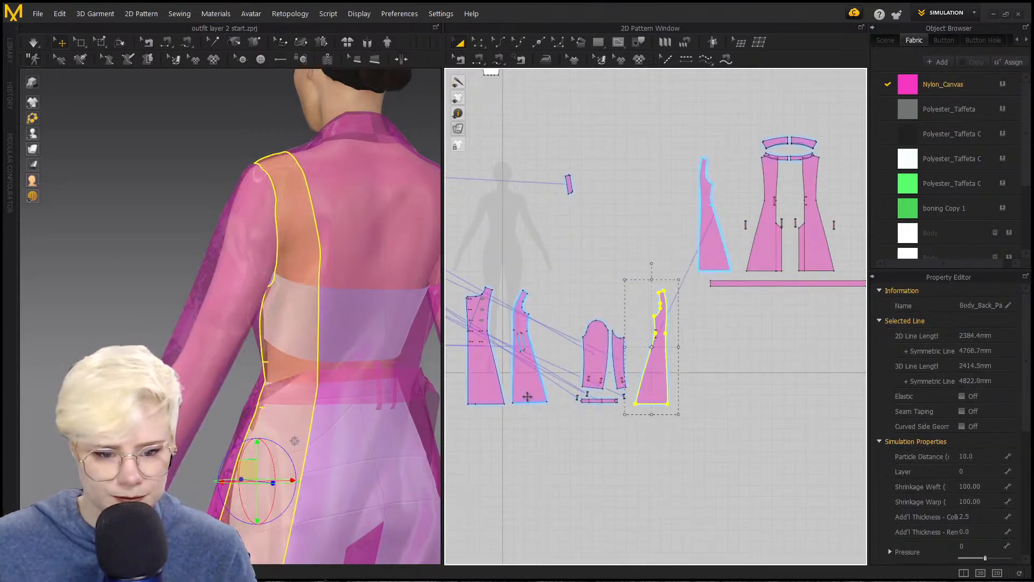
pyautogui.moveTo(528, 396); pyautogui.dragTo(561, 428)
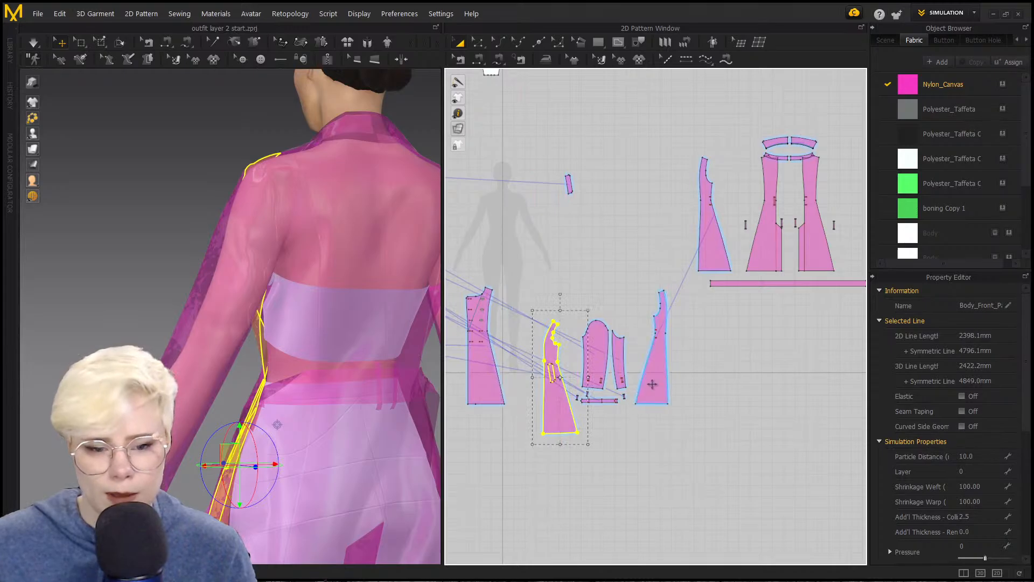
pyautogui.moveTo(652, 384); pyautogui.dragTo(645, 414)
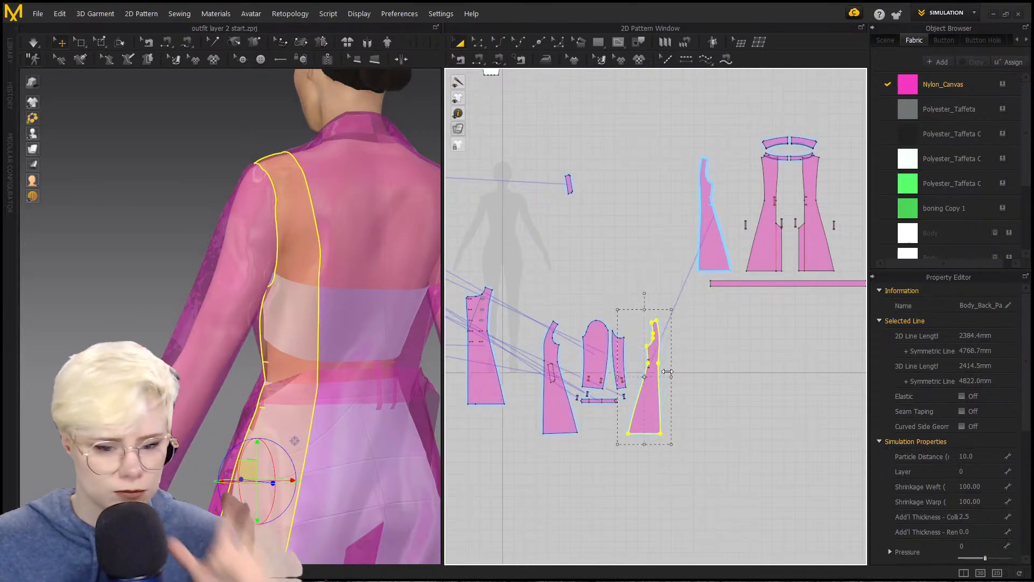
pyautogui.scroll(6, 620, 350)
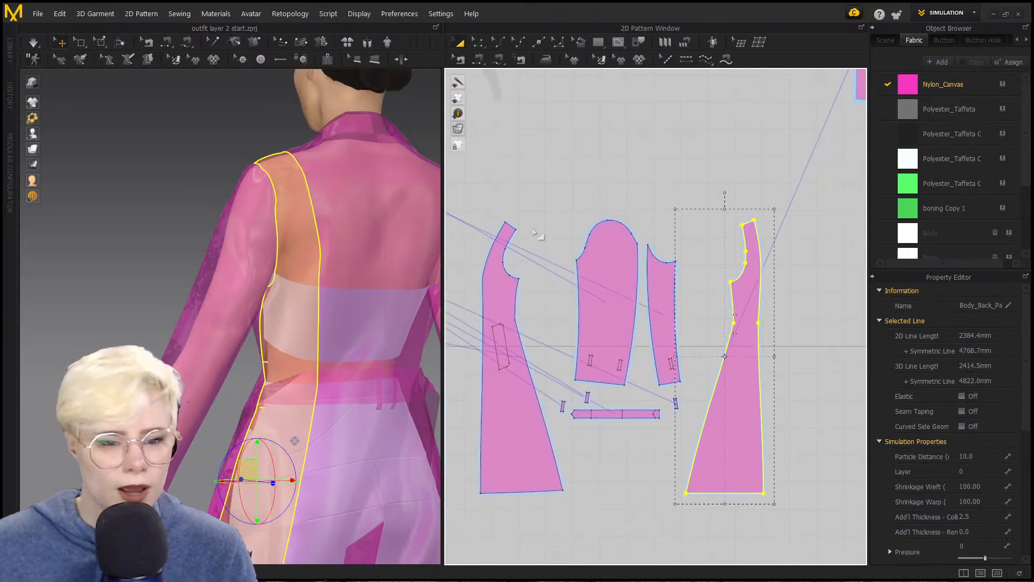
pyautogui.moveTo(371, 217); pyautogui.dragTo(309, 247, button='right')
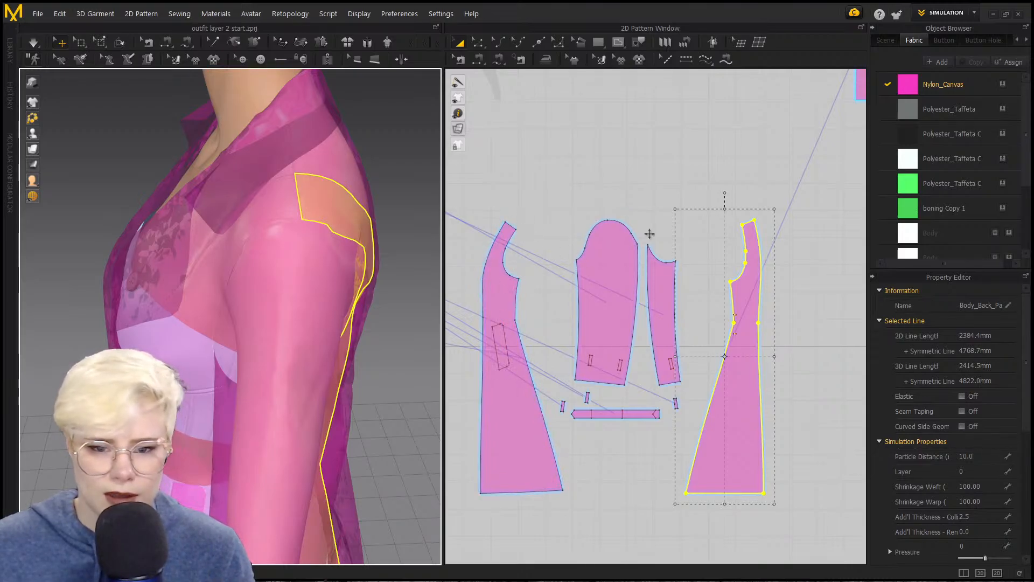
# Step: Identify the left front side and sleeve panels on the avatar, and shift the narrow sleeve panel slightly lower beside the main sleeve
pyautogui.click(256, 237)
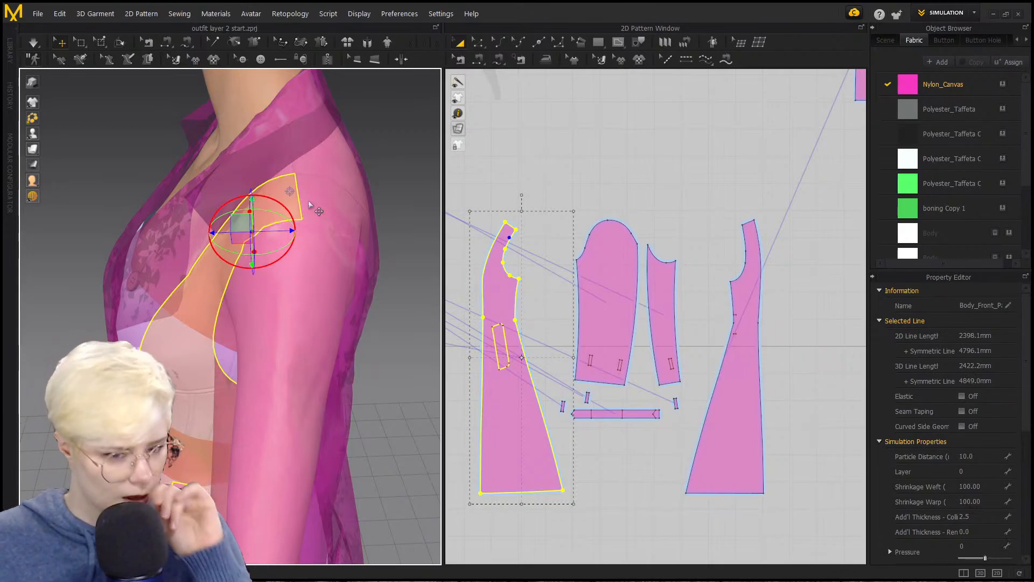
pyautogui.scroll(3, 508, 237)
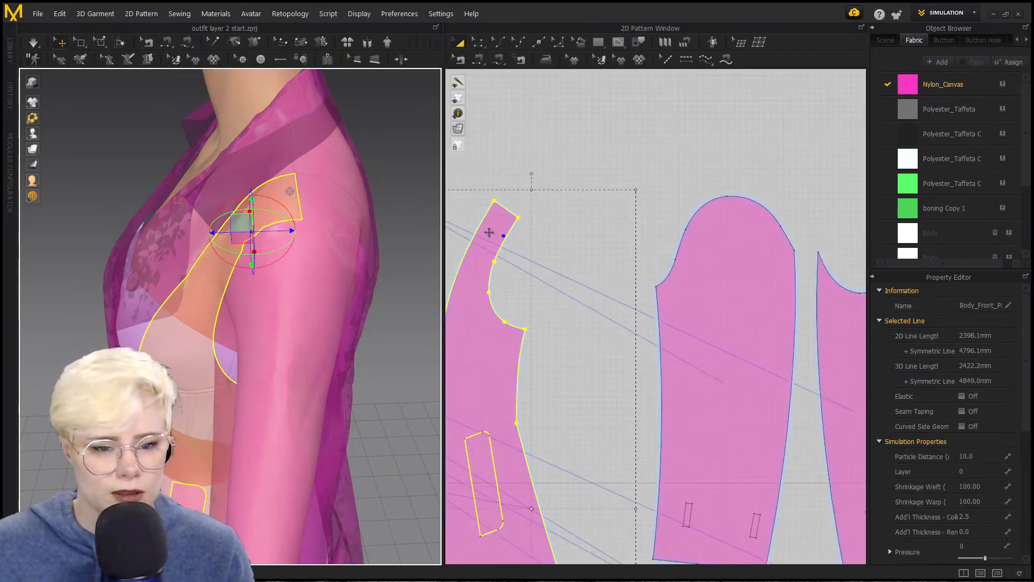
pyautogui.scroll(-3, 523, 230)
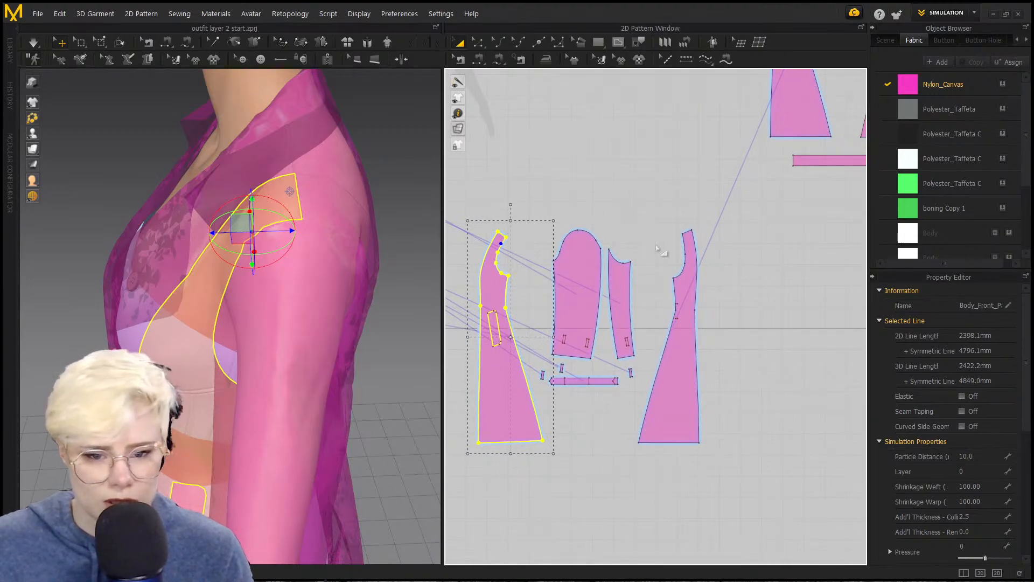
pyautogui.click(574, 233)
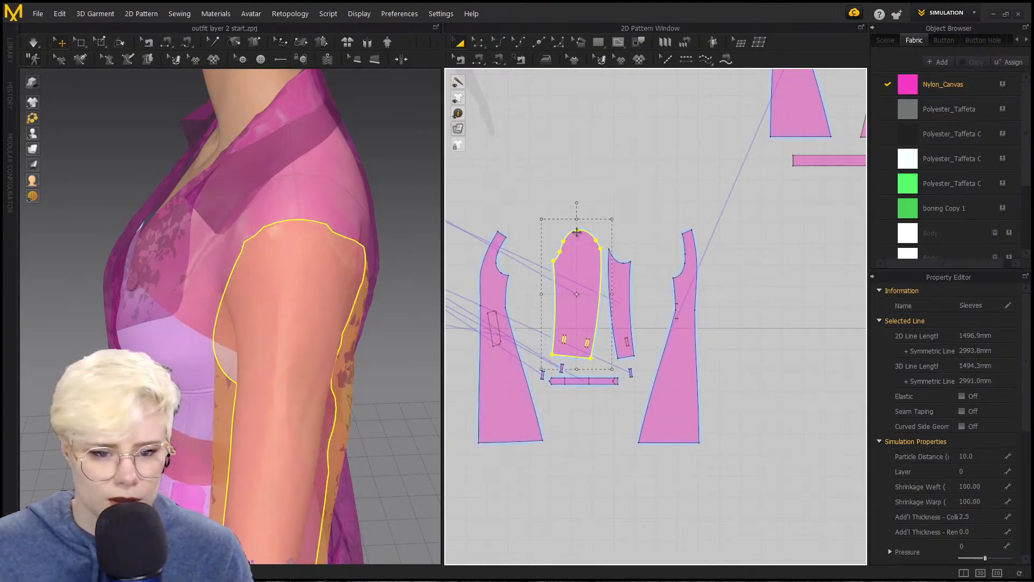
pyautogui.click(619, 287)
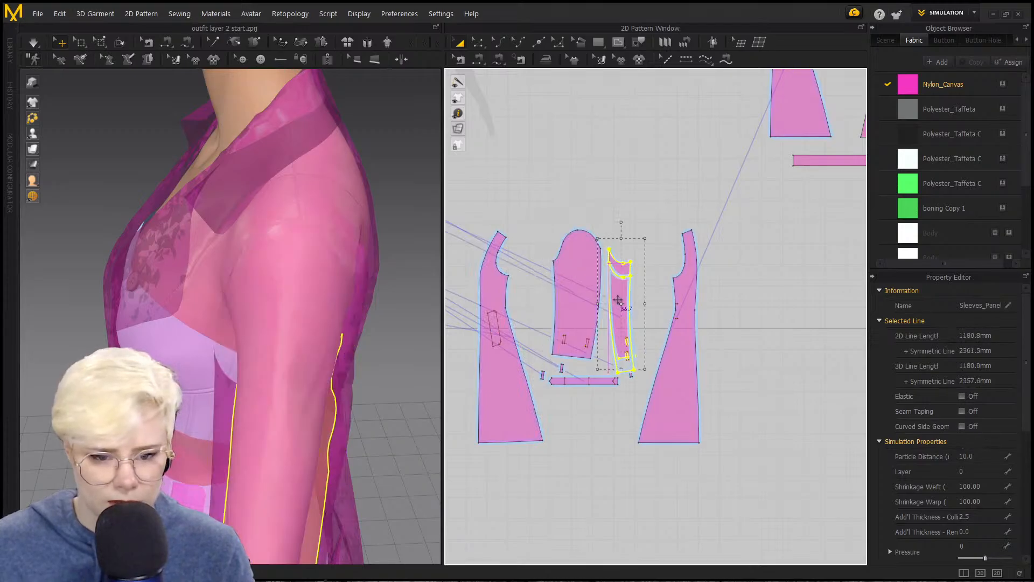
pyautogui.click(545, 189)
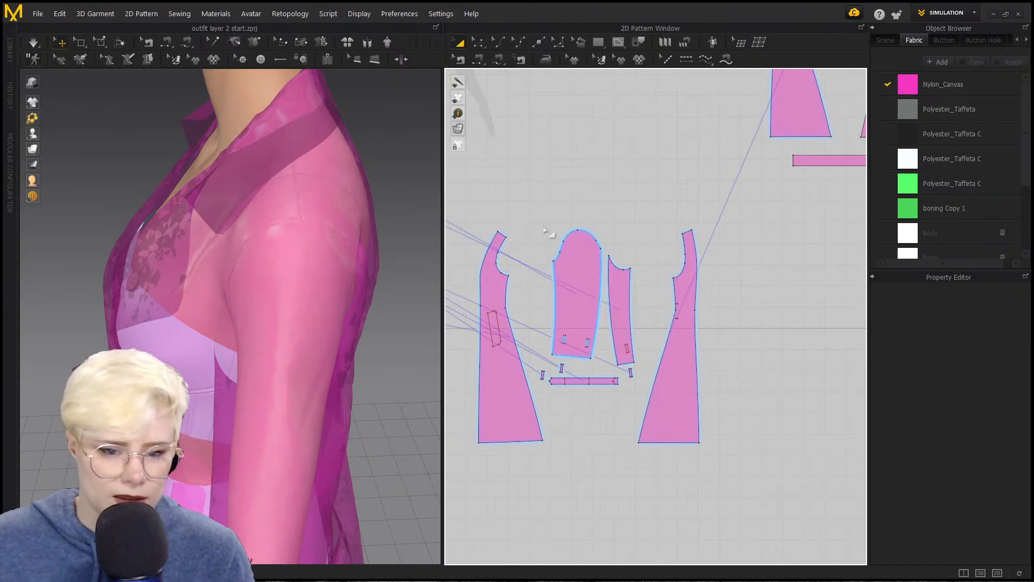
# Step: Examine where the narrow under-sleeve panel sits on the avatar's left arm
pyautogui.scroll(2, 598, 295)
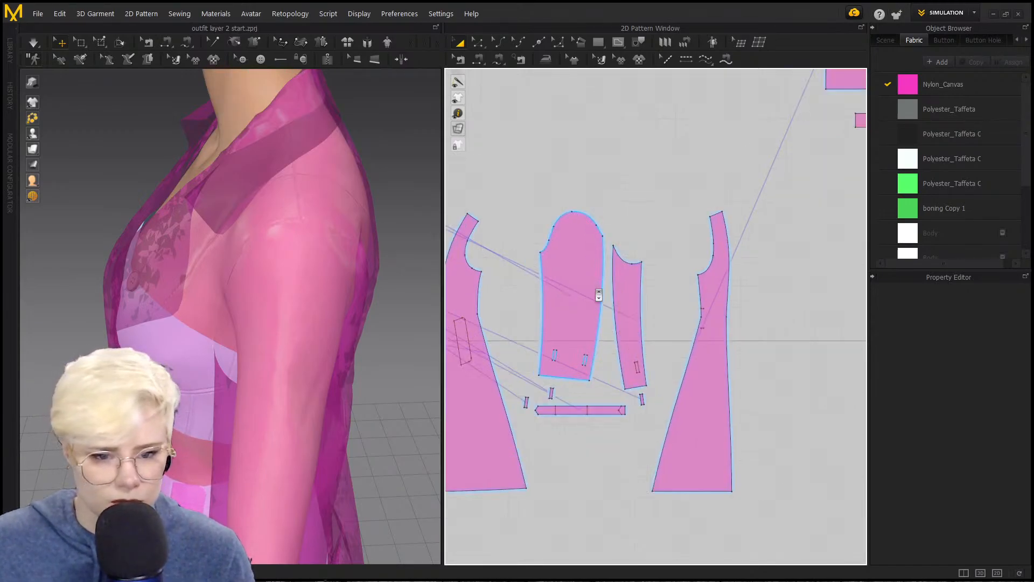
pyautogui.moveTo(546, 285); pyautogui.dragTo(598, 289, button='right')
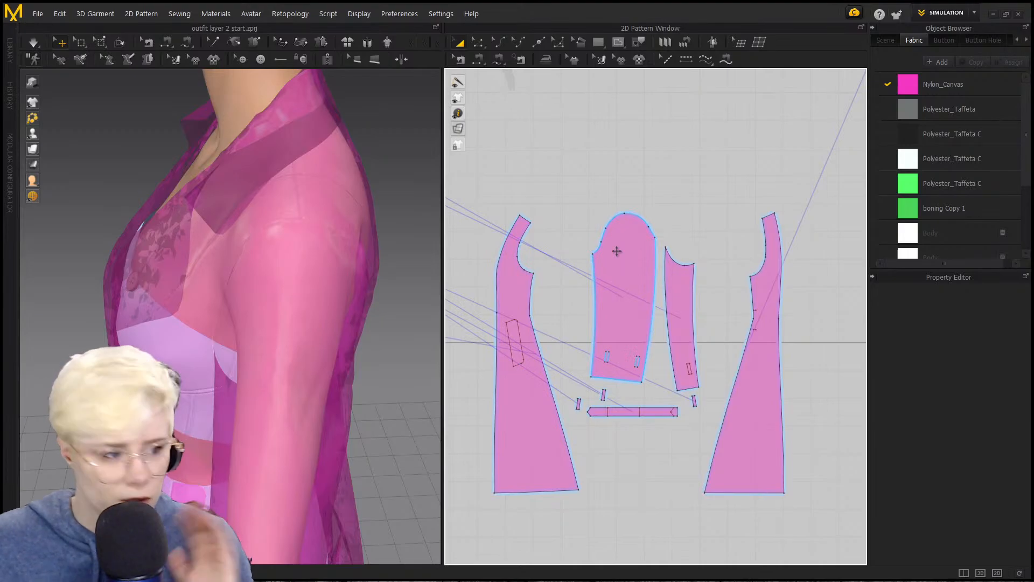
pyautogui.click(651, 253)
pyautogui.moveTo(360, 283); pyautogui.dragTo(254, 261, button='right')
pyautogui.moveTo(358, 302); pyautogui.dragTo(302, 308, button='right')
pyautogui.click(302, 308)
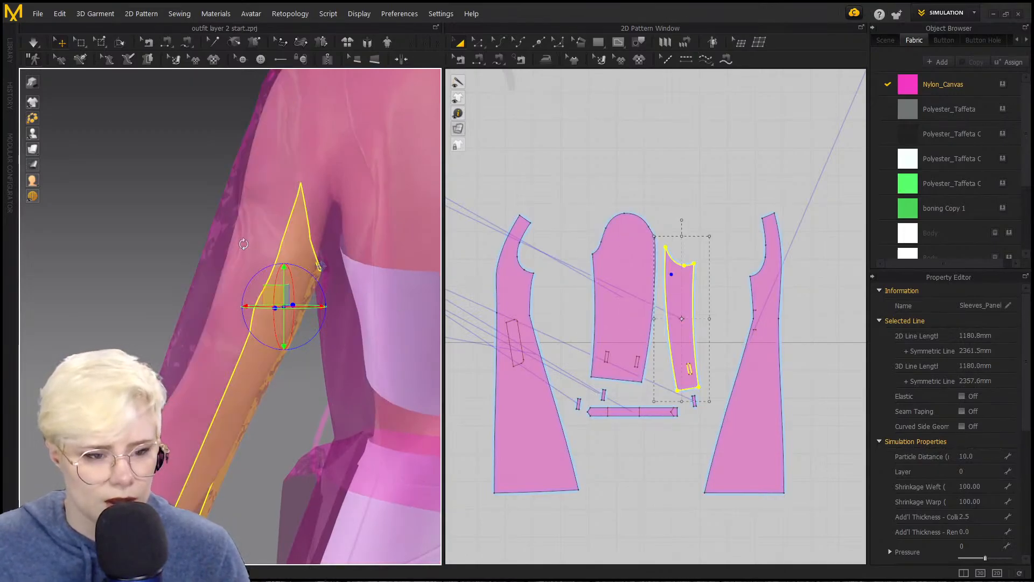
pyautogui.moveTo(243, 243); pyautogui.dragTo(304, 259, button='right')
pyautogui.scroll(-5, 277, 258)
pyautogui.moveTo(305, 258); pyautogui.dragTo(312, 289, button='middle')
pyautogui.moveTo(312, 289); pyautogui.dragTo(303, 278, button='right')
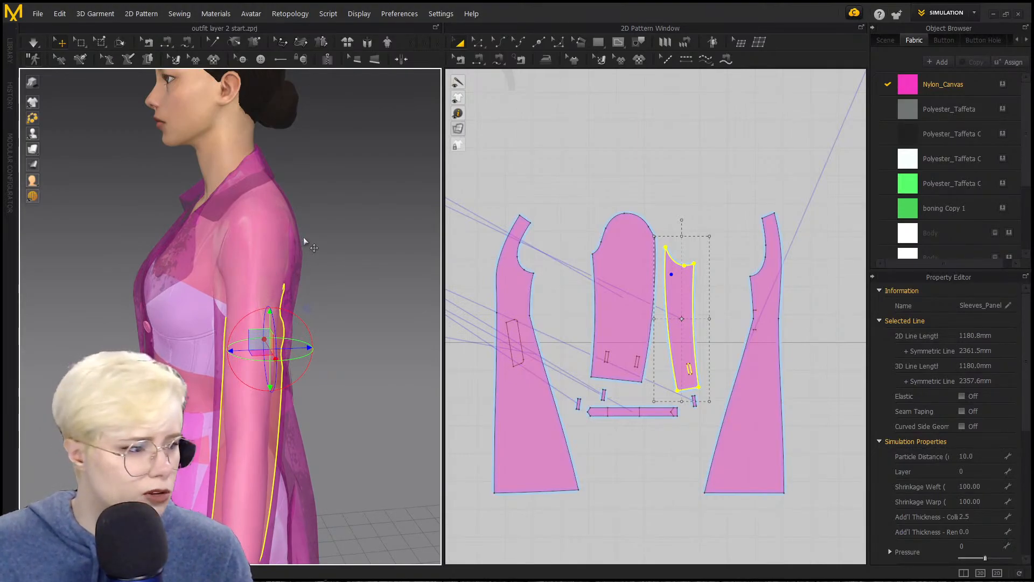
# Step: Examine how the main sleeve's cap meets the coat's left shoulder from the front and side
pyautogui.click(631, 206)
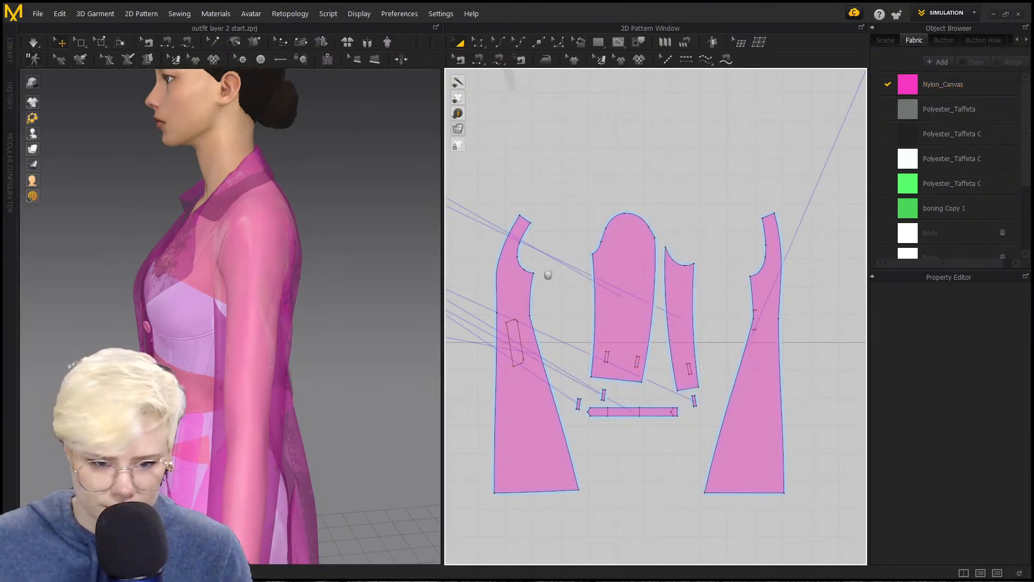
pyautogui.moveTo(547, 275); pyautogui.dragTo(541, 282, button='middle')
pyautogui.scroll(-2, 540, 282)
pyautogui.scroll(4, 293, 261)
pyautogui.moveTo(265, 250)
pyautogui.mouseDown(button='right')
pyautogui.moveTo(358, 230)
pyautogui.moveTo(279, 237)
pyautogui.mouseUp(button='right')
pyautogui.click(292, 218)
pyautogui.click(366, 156)
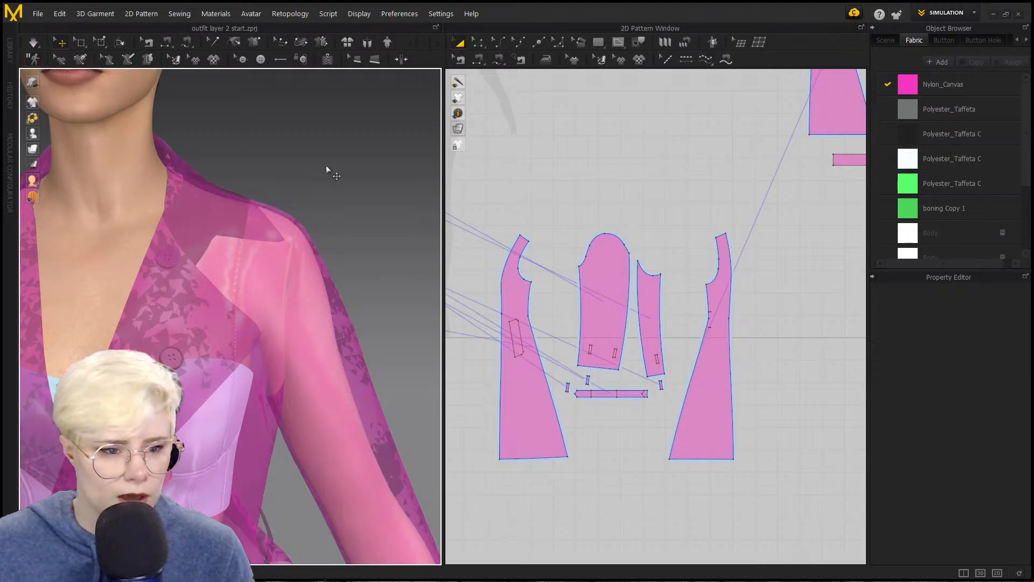
pyautogui.click(319, 256)
pyautogui.moveTo(363, 258); pyautogui.dragTo(378, 264, button='right')
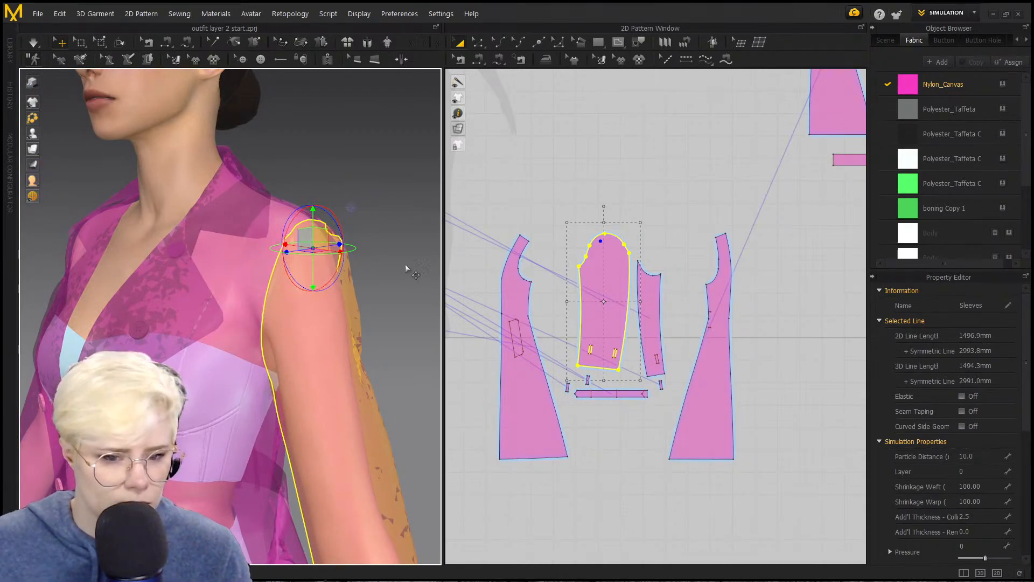
pyautogui.moveTo(298, 289); pyautogui.dragTo(340, 295, button='right')
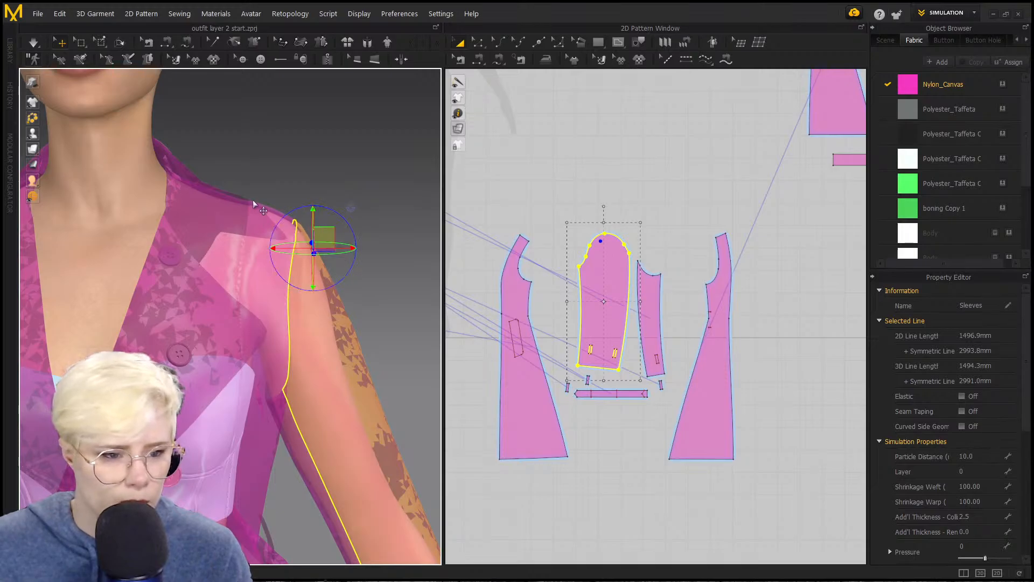
# Step: Start a polygon pattern at the front side panel's neck-side shoulder corner, curving its upper edge out to a point beyond the armhole
pyautogui.click(612, 161)
pyautogui.scroll(6, 526, 242)
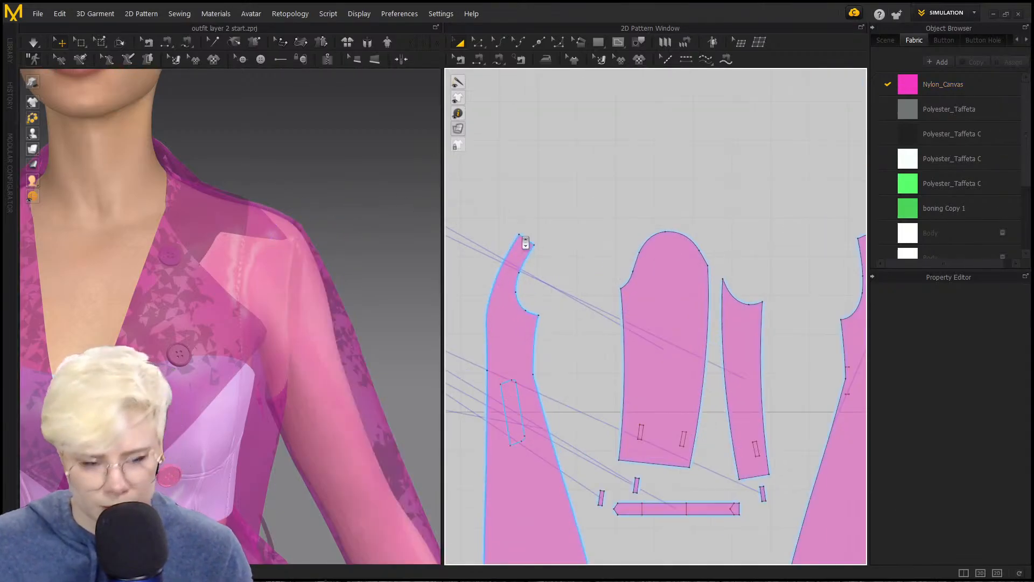
pyautogui.moveTo(535, 249); pyautogui.dragTo(552, 246, button='middle')
pyautogui.scroll(-6, 528, 224)
pyautogui.press('z')
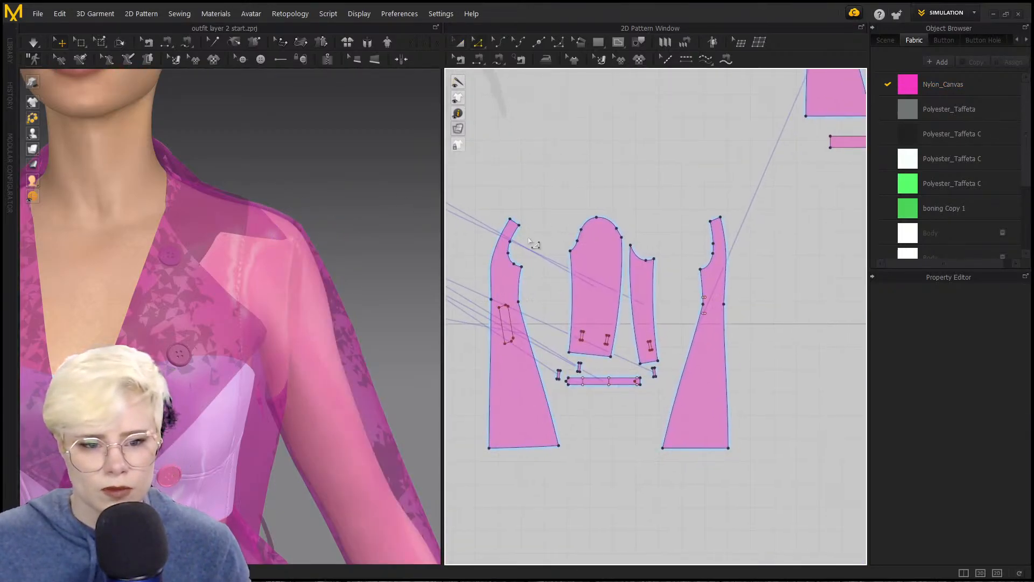
pyautogui.scroll(2, 528, 229)
pyautogui.moveTo(519, 231); pyautogui.dragTo(554, 238, button='middle')
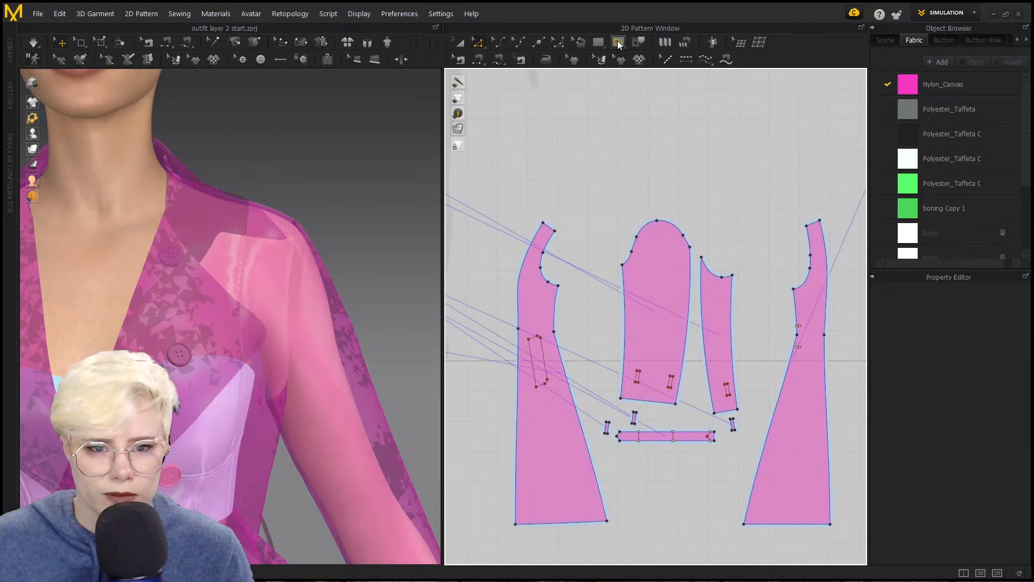
pyautogui.click(598, 42)
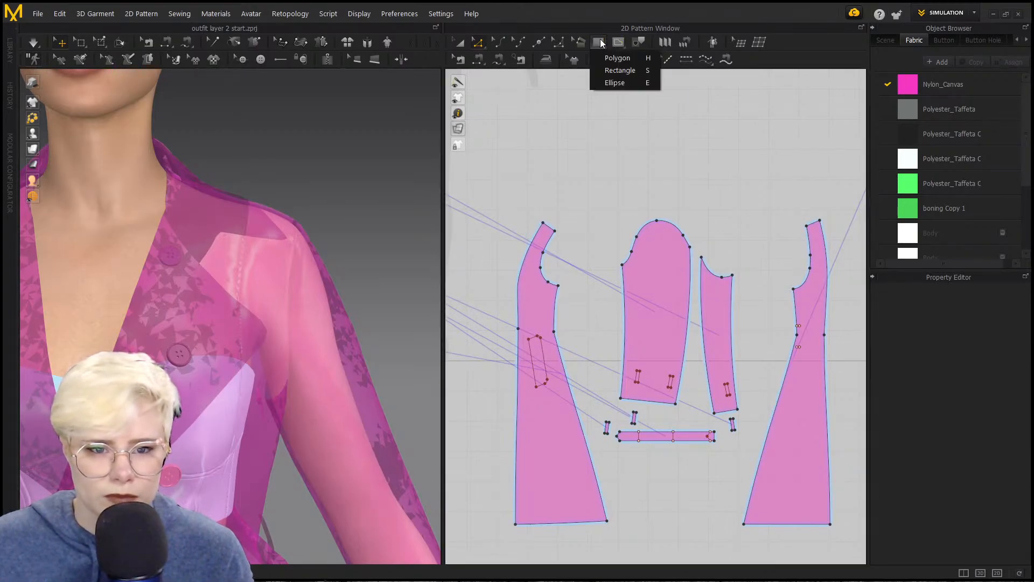
pyautogui.click(605, 59)
pyautogui.scroll(2, 534, 254)
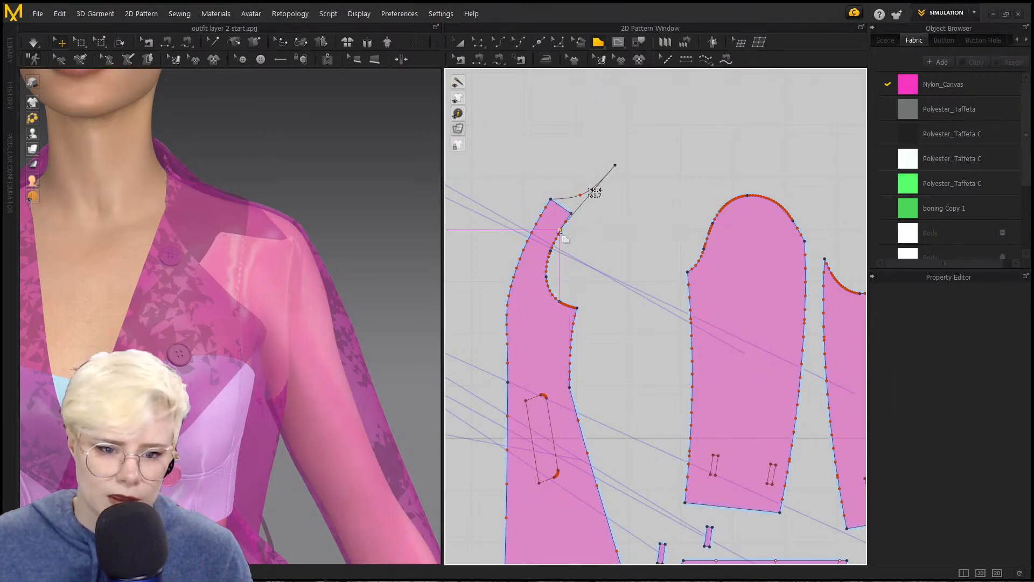
# Step: Run the polygon from its outer point to the upper armhole edge, up to the outer shoulder corner, and close it along the shoulder line
pyautogui.scroll(5, 562, 234)
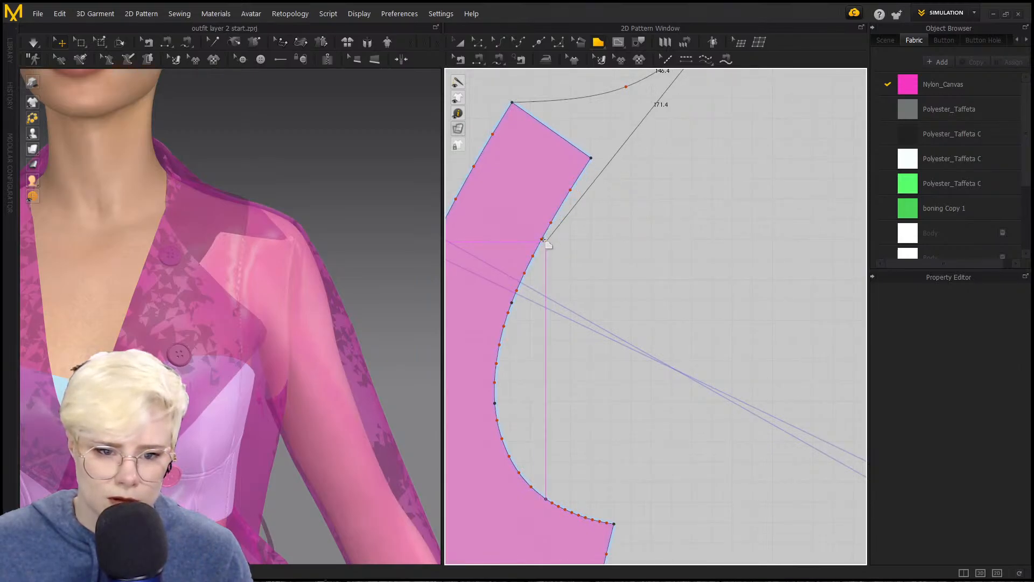
pyautogui.scroll(2, 549, 238)
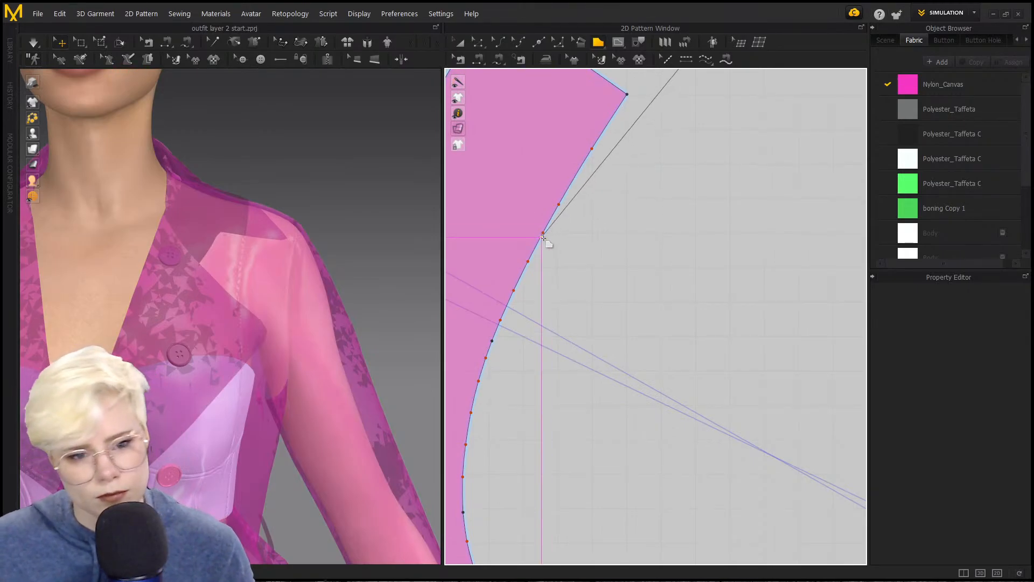
pyautogui.click(541, 237)
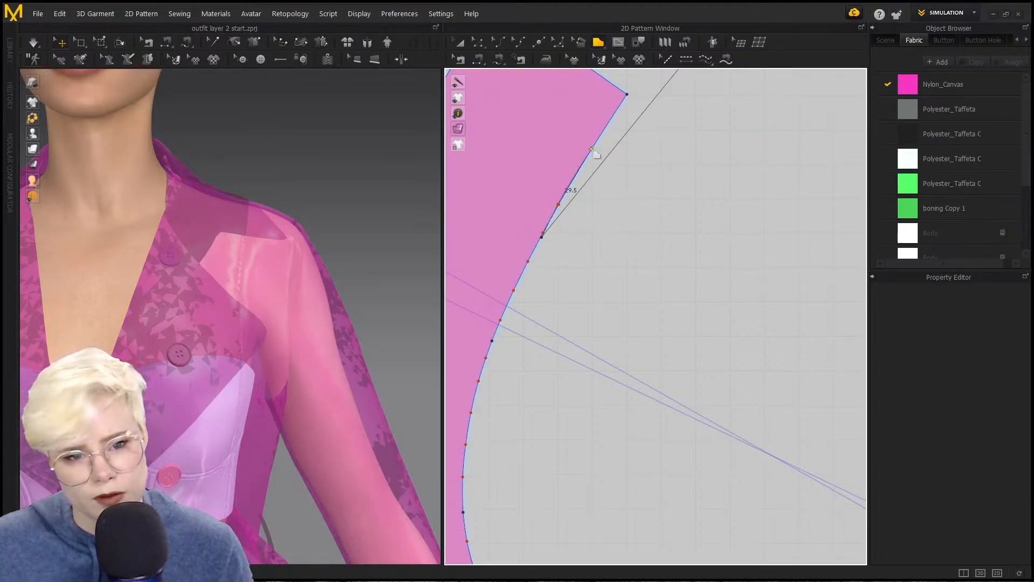
pyautogui.click(628, 95)
pyautogui.scroll(-2, 615, 184)
pyautogui.moveTo(614, 183); pyautogui.dragTo(625, 420, button='middle')
pyautogui.scroll(3, 566, 302)
pyautogui.click(515, 269)
pyautogui.scroll(-9, 625, 318)
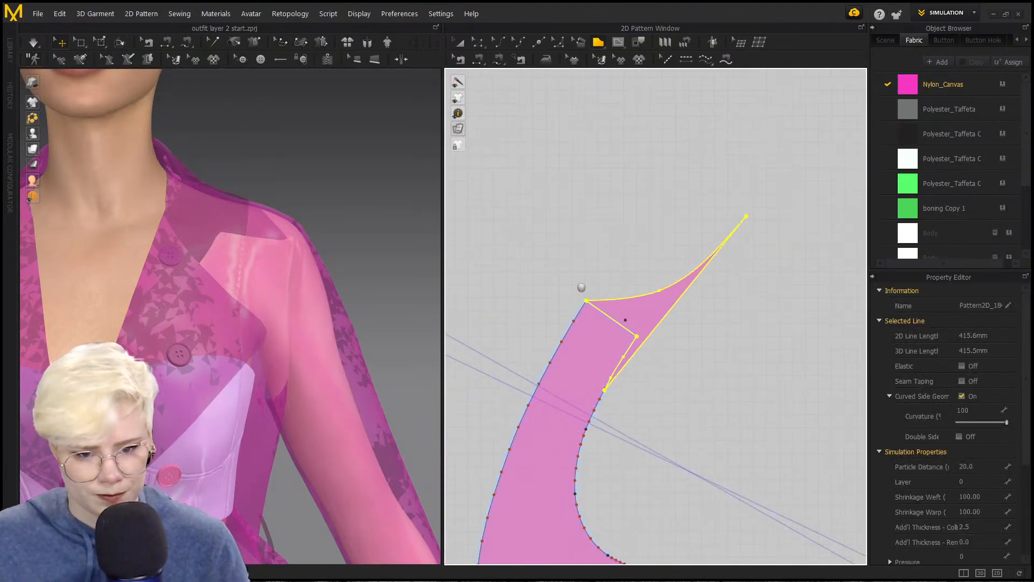
# Step: Lower the outer tip of the new pointed shoulder piece with Edit Pattern
pyautogui.scroll(3, 595, 284)
pyautogui.scroll(-2, 613, 273)
pyautogui.moveTo(716, 322); pyautogui.dragTo(637, 267, button='middle')
pyautogui.scroll(-1, 614, 276)
pyautogui.scroll(-2, 566, 266)
pyautogui.press('a')
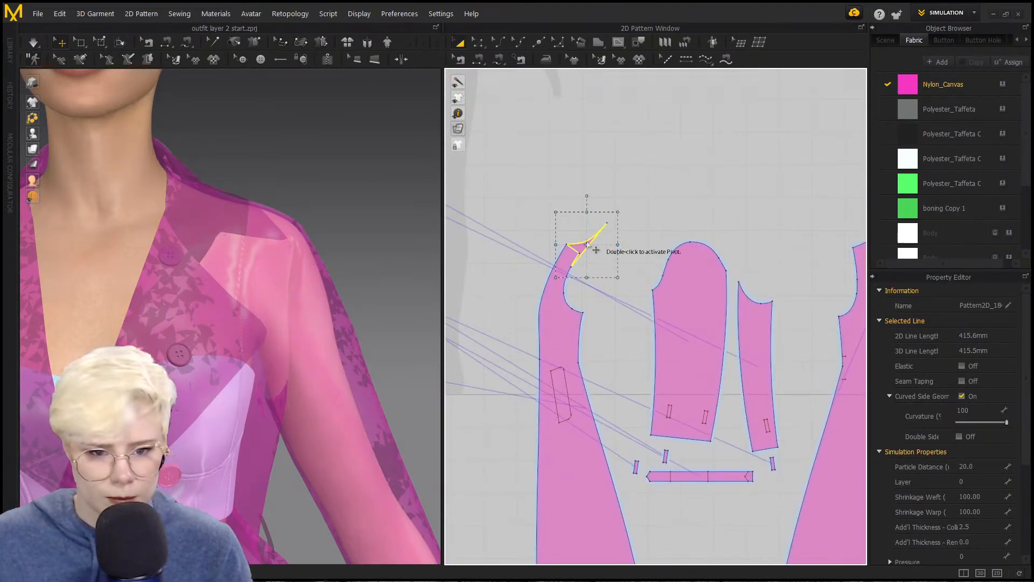
pyautogui.click(637, 258)
pyautogui.scroll(4, 592, 254)
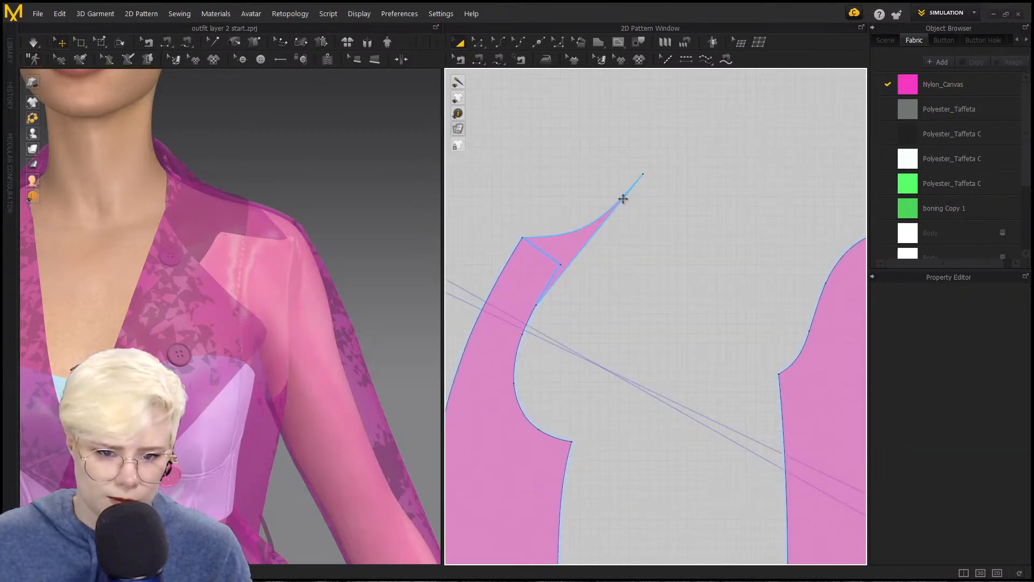
pyautogui.press('z')
pyautogui.moveTo(643, 175); pyautogui.dragTo(652, 224)
pyautogui.scroll(3, 587, 304)
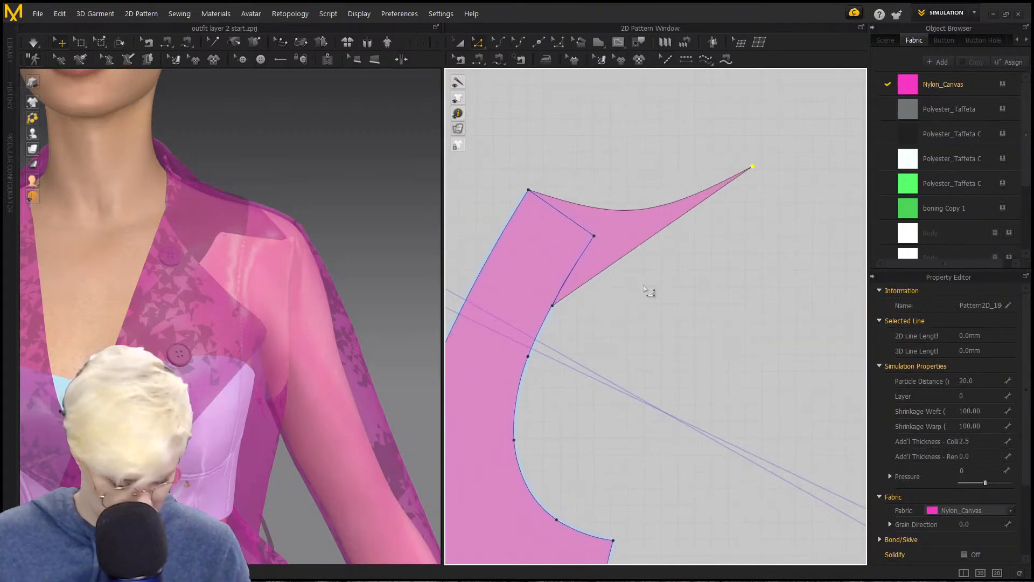
# Step: Curve the shoulder piece's lower edge to flow into the armhole, about 146 mm long, and flatten its upper edge to about 134 mm
pyautogui.moveTo(627, 263); pyautogui.dragTo(639, 293)
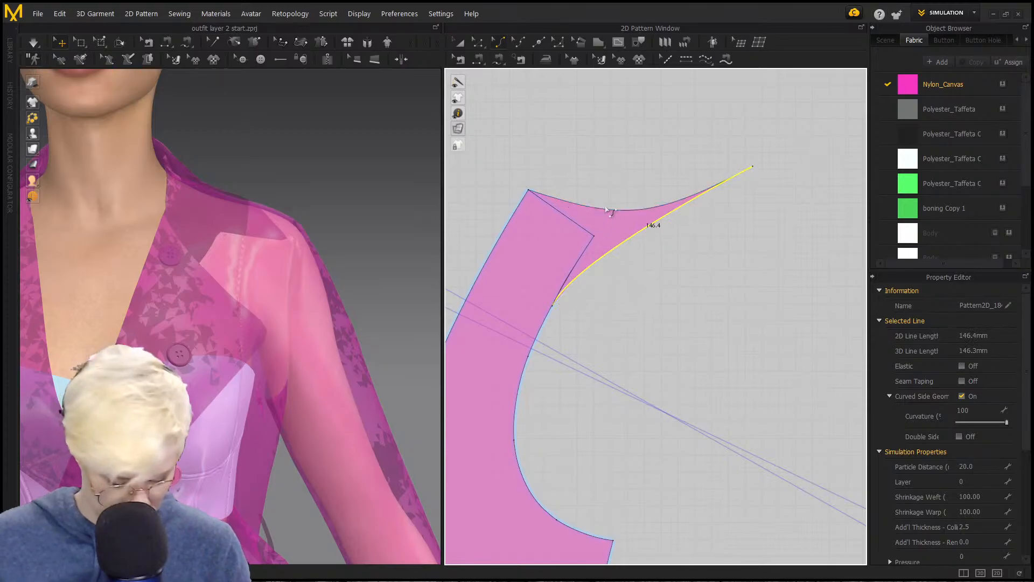
pyautogui.moveTo(611, 209); pyautogui.dragTo(639, 190)
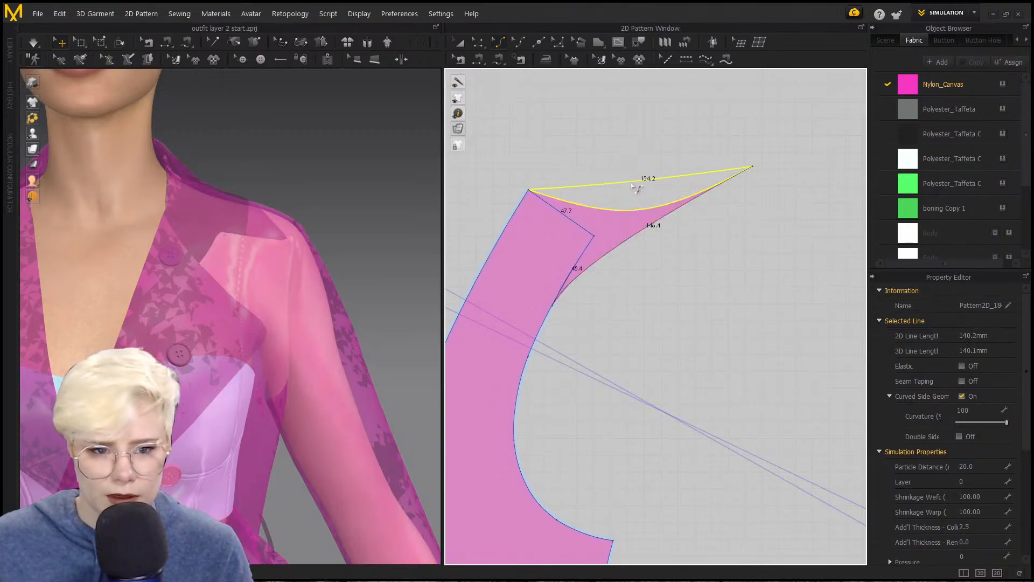
pyautogui.scroll(-6, 656, 278)
pyautogui.scroll(-3, 656, 278)
pyautogui.scroll(5, 598, 269)
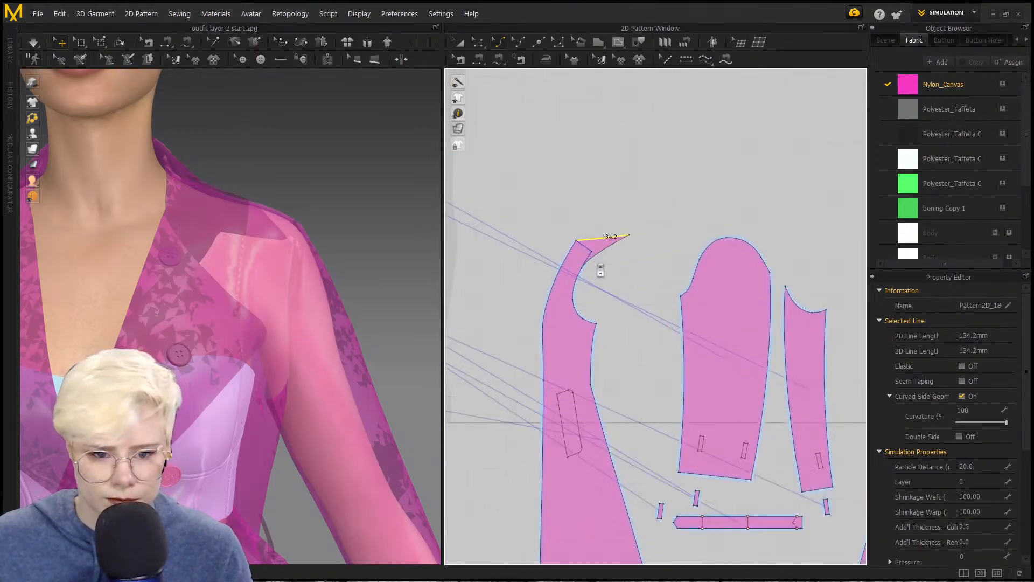
pyautogui.scroll(-5, 596, 267)
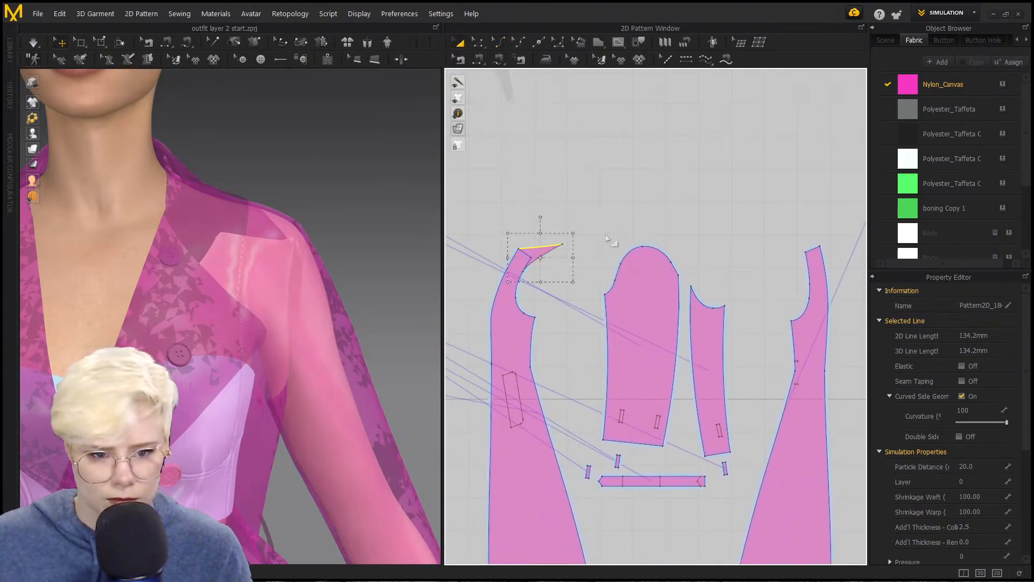
# Step: Copy the pointed shoulder piece and paste it mirrored beside the top of the back side panel
pyautogui.click(606, 237)
pyautogui.click(539, 249)
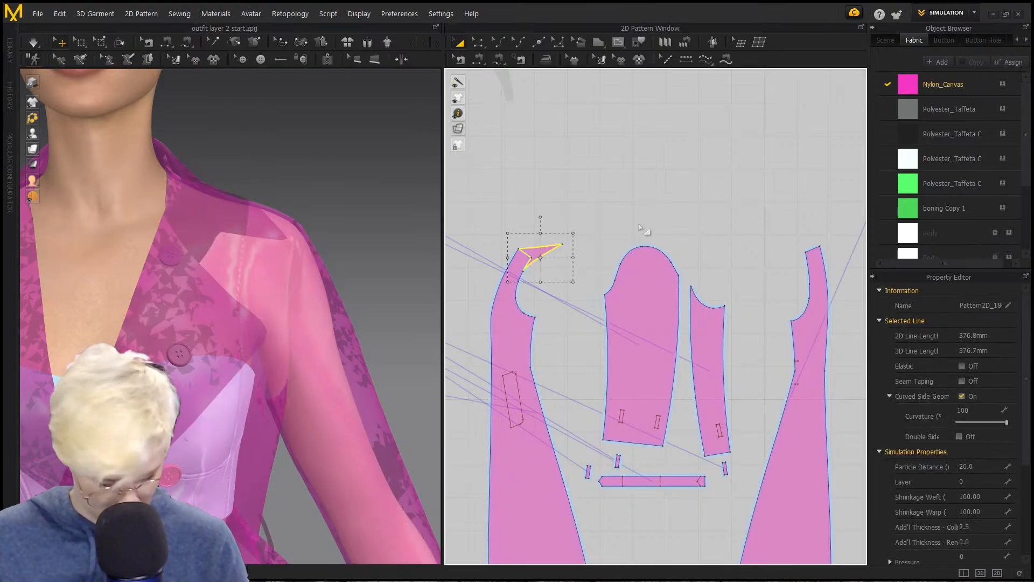
pyautogui.hotkey('ctrl', 'c')
pyautogui.hotkey('ctrl', 'v')
pyautogui.press('Escape')
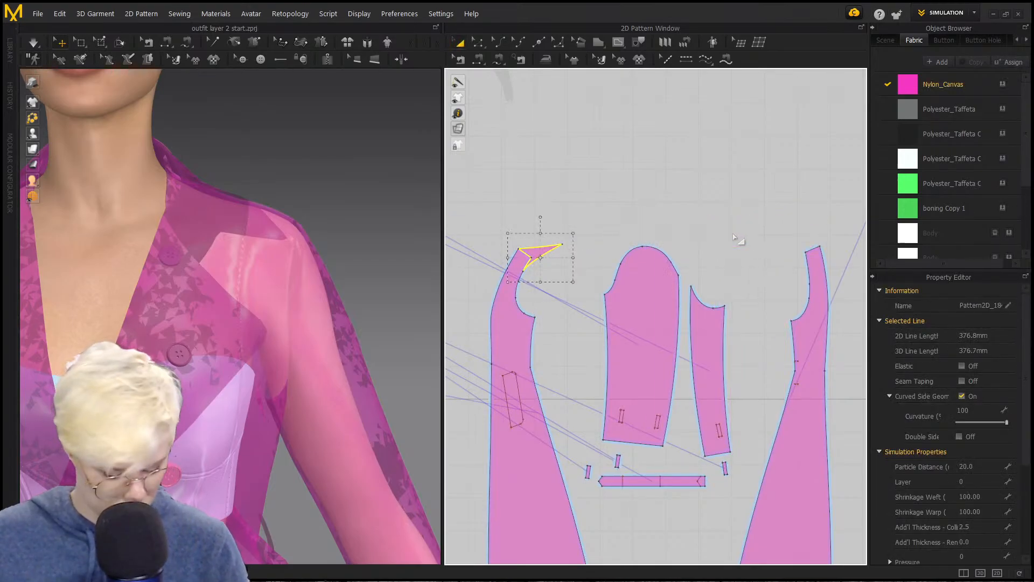
pyautogui.hotkey('ctrl', 'r')
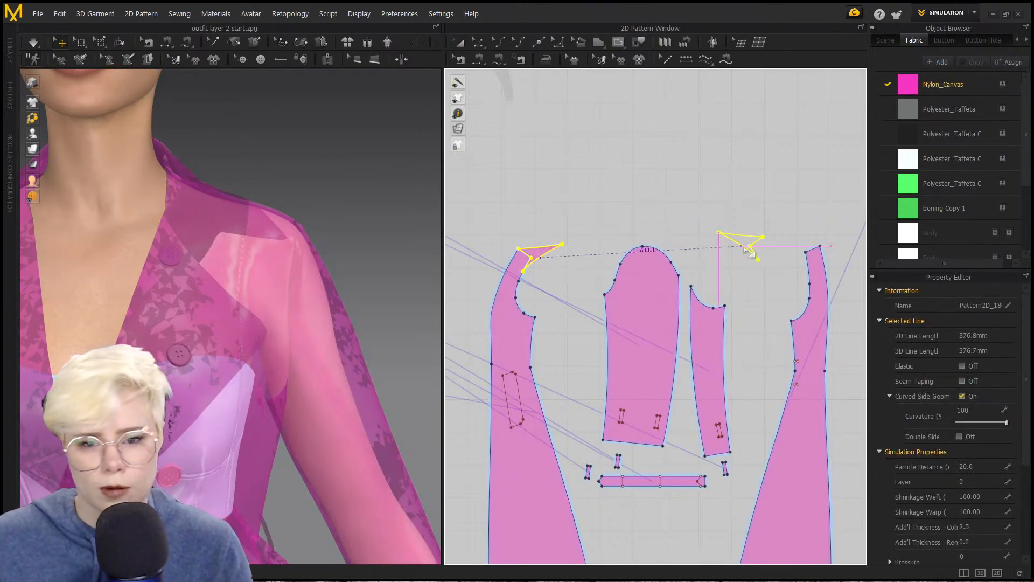
pyautogui.click(764, 249)
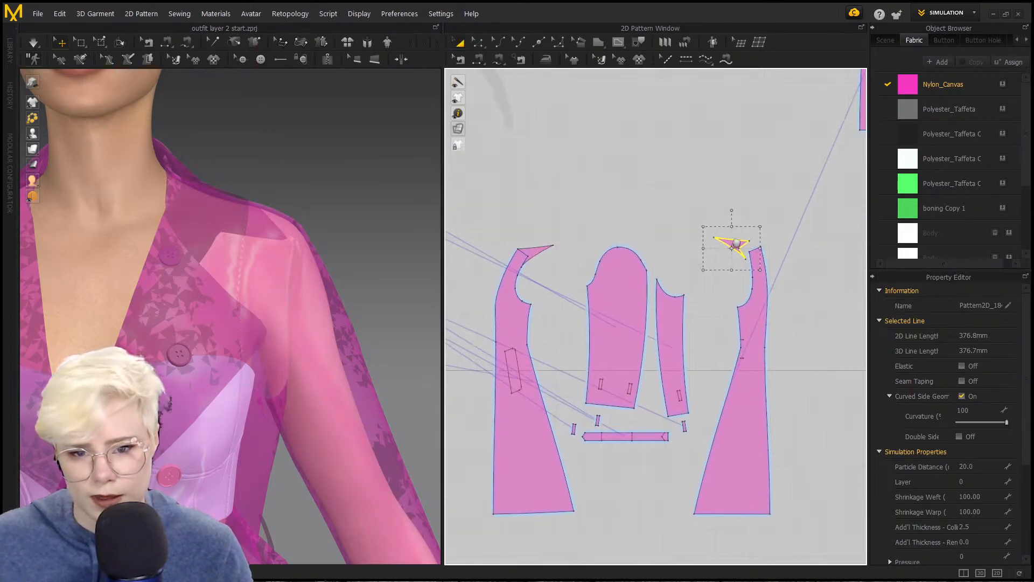
pyautogui.scroll(5, 701, 237)
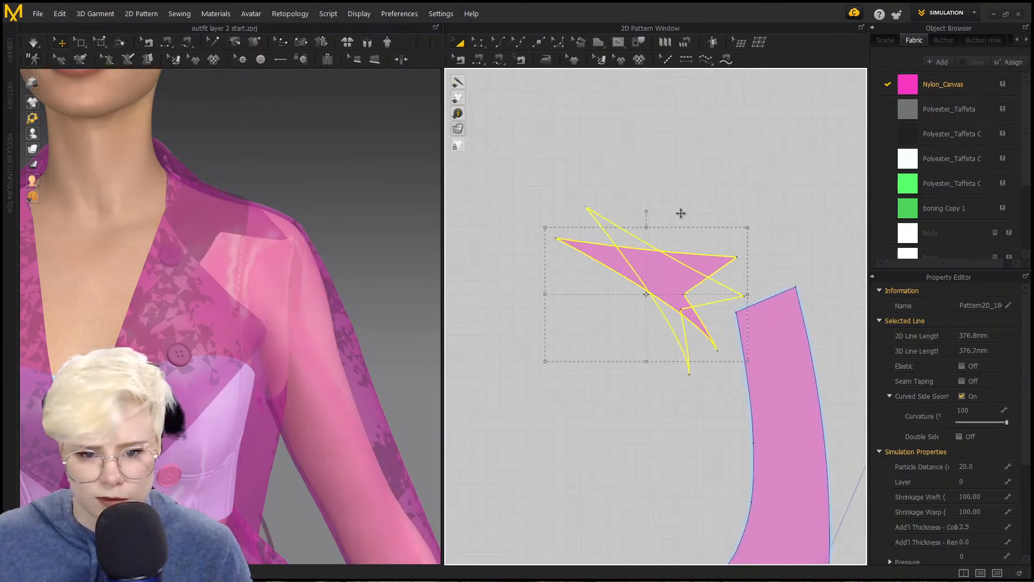
# Step: Move the mirrored shoulder piece onto the top of the back side panel and rotate it to follow the shoulder line
pyautogui.moveTo(666, 273); pyautogui.dragTo(713, 280)
pyautogui.scroll(3, 724, 289)
pyautogui.moveTo(678, 277); pyautogui.dragTo(639, 256, button='middle')
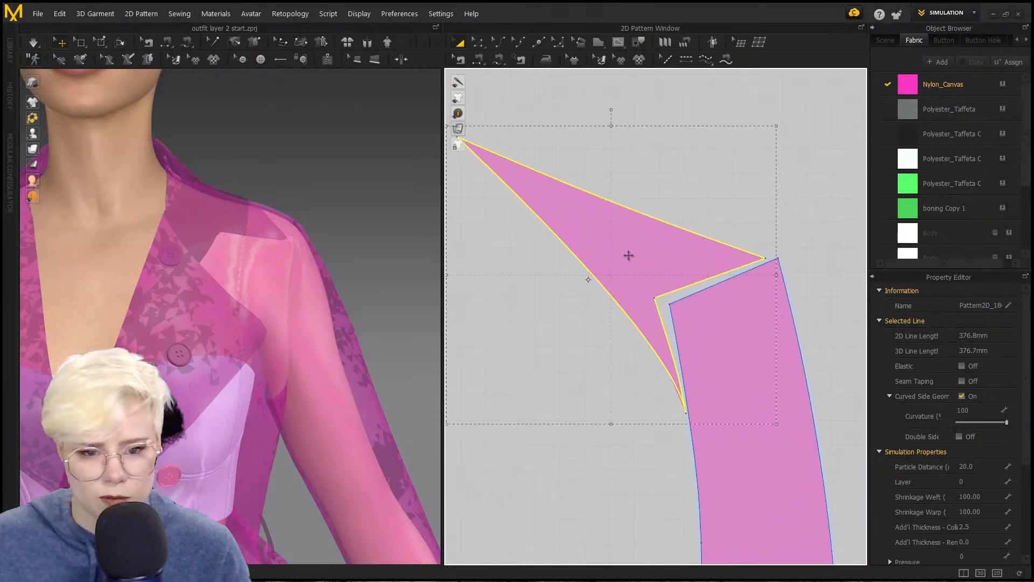
pyautogui.moveTo(628, 255); pyautogui.dragTo(639, 262)
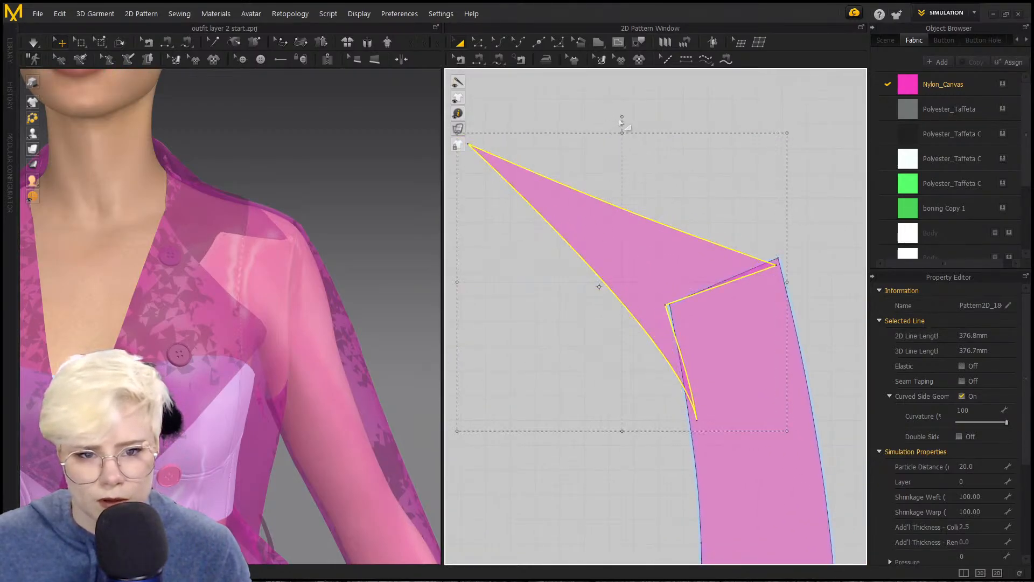
pyautogui.moveTo(621, 123)
pyautogui.mouseDown()
pyautogui.moveTo(607, 115)
pyautogui.moveTo(614, 121)
pyautogui.mouseUp()
pyautogui.moveTo(649, 327); pyautogui.dragTo(637, 281)
pyautogui.click(720, 194)
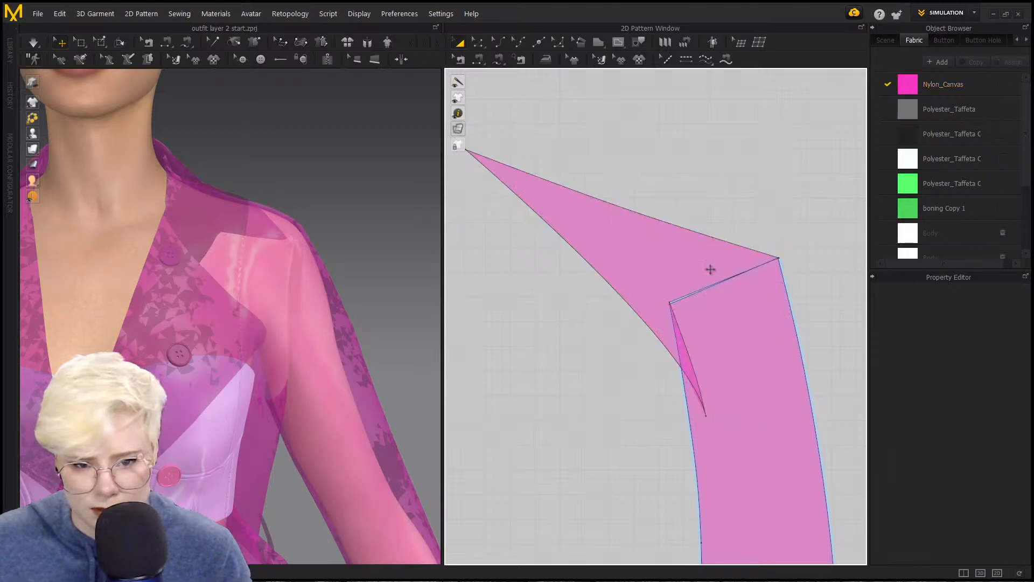
# Step: Nudge the mirrored shoulder piece into closer alignment with the back side panel's upper corners
pyautogui.click(686, 266)
pyautogui.press('Left')
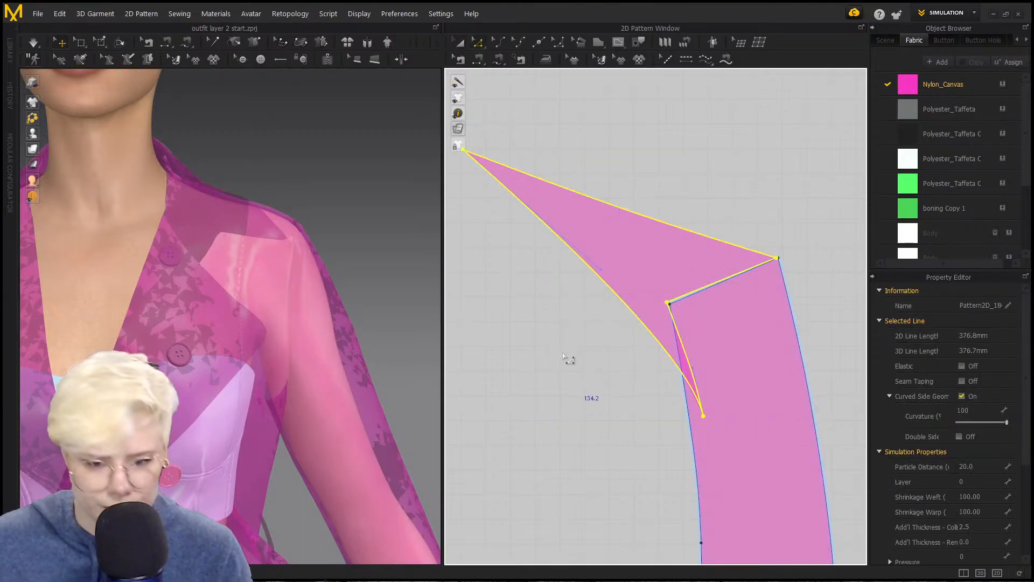
pyautogui.click(564, 356)
pyautogui.scroll(2, 579, 305)
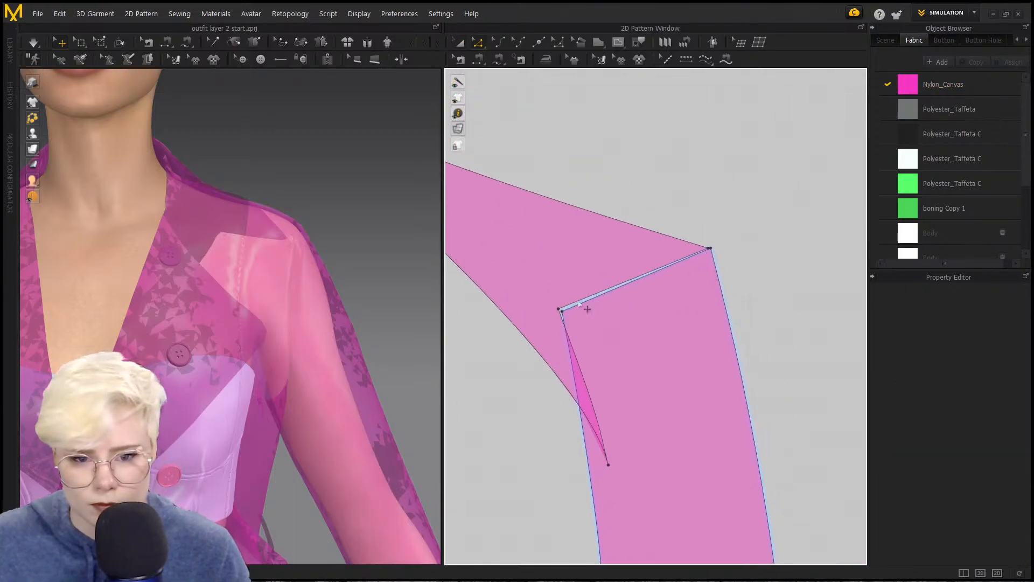
pyautogui.click(562, 269)
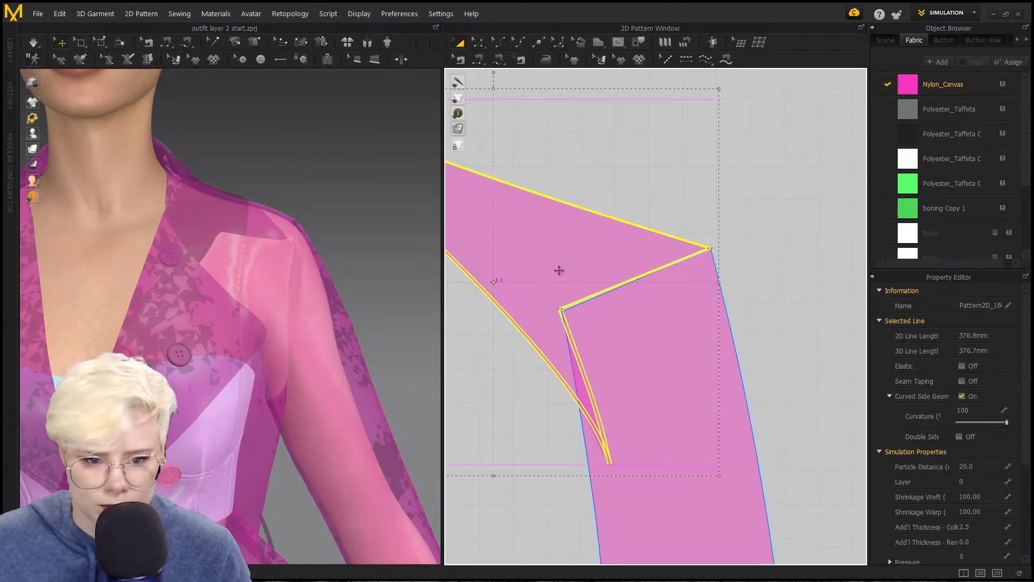
pyautogui.press('Down')
pyautogui.press('z')
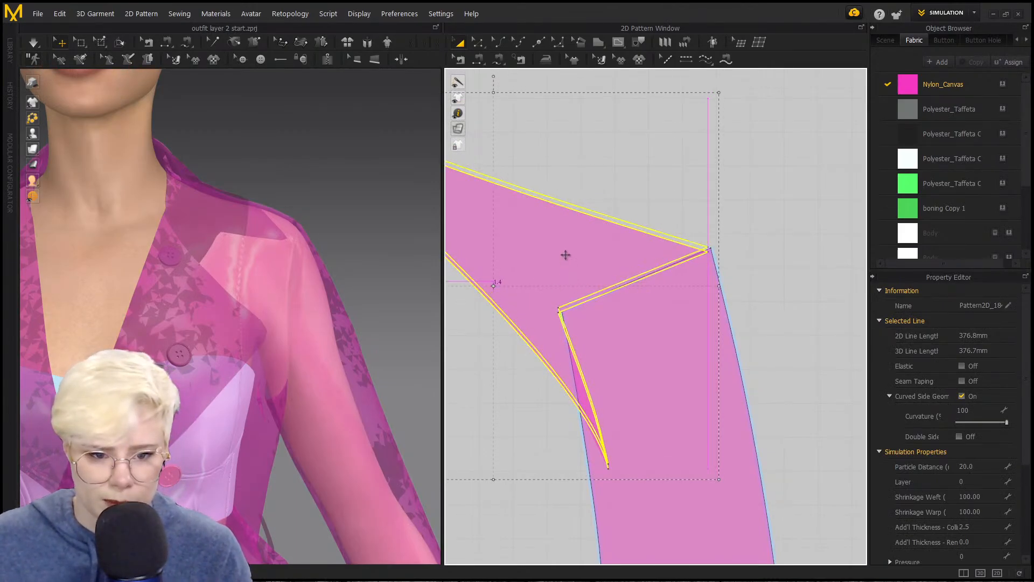
pyautogui.click(613, 196)
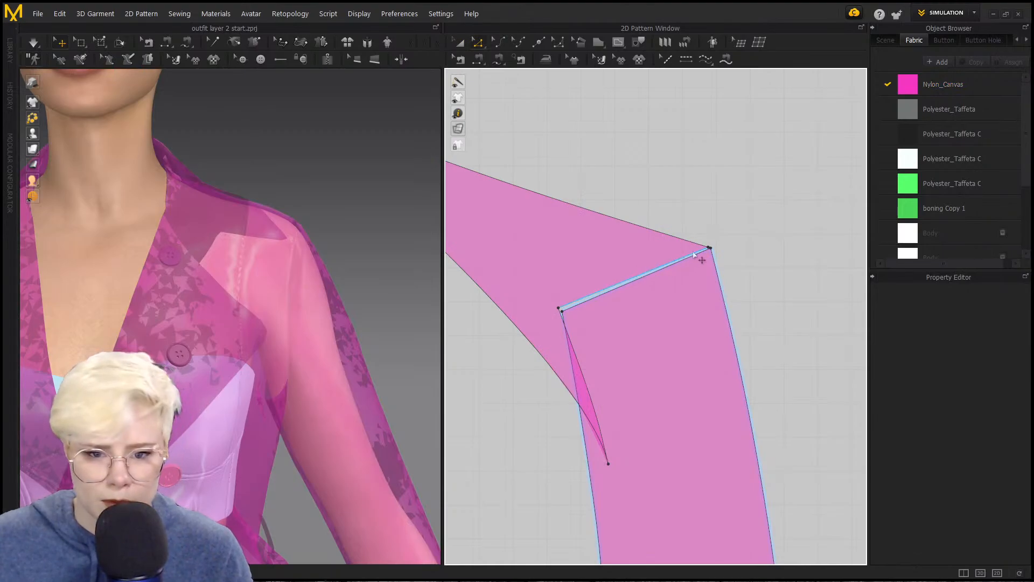
# Step: Fit the mirrored shoulder piece's corners and lower tip onto the back side panel, matching its short inner edge to the armhole curve
pyautogui.click(711, 248)
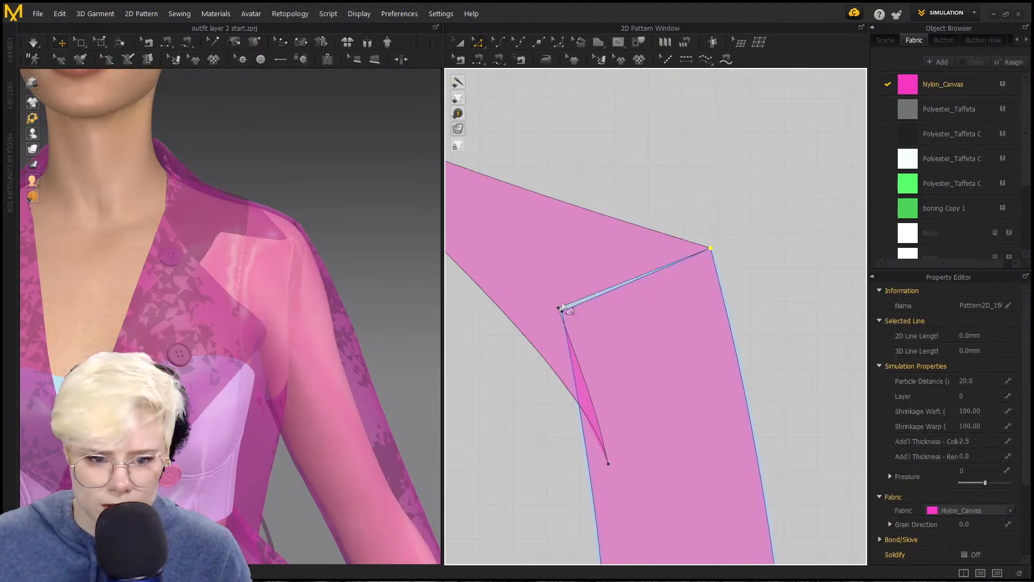
pyautogui.moveTo(573, 320); pyautogui.dragTo(590, 475)
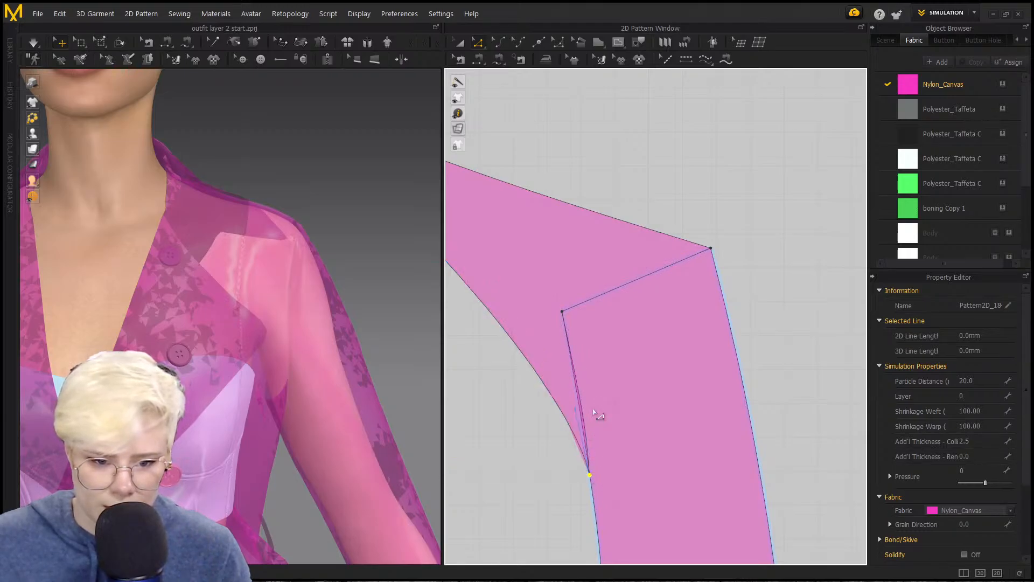
pyautogui.click(583, 411)
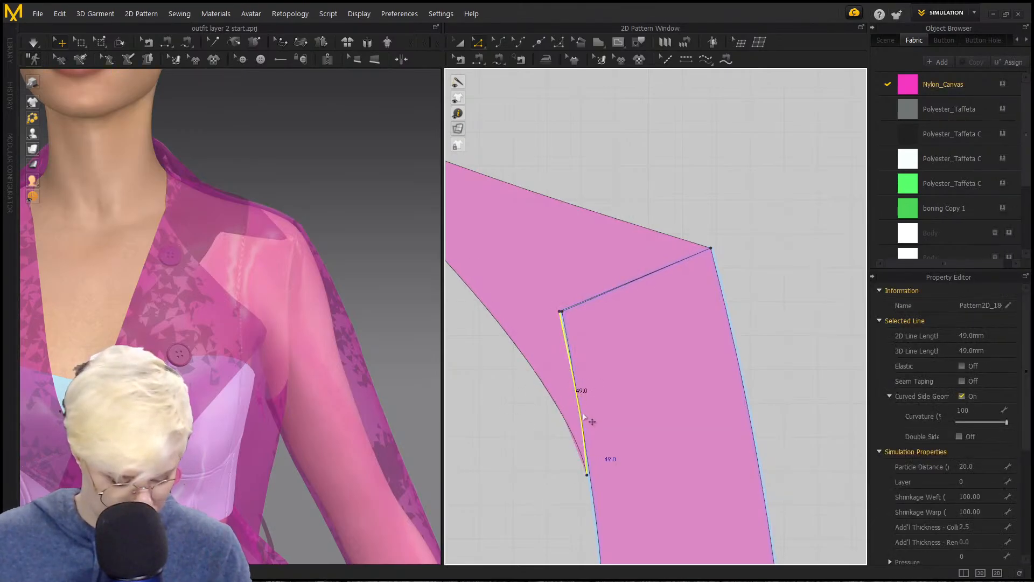
pyautogui.click(603, 414)
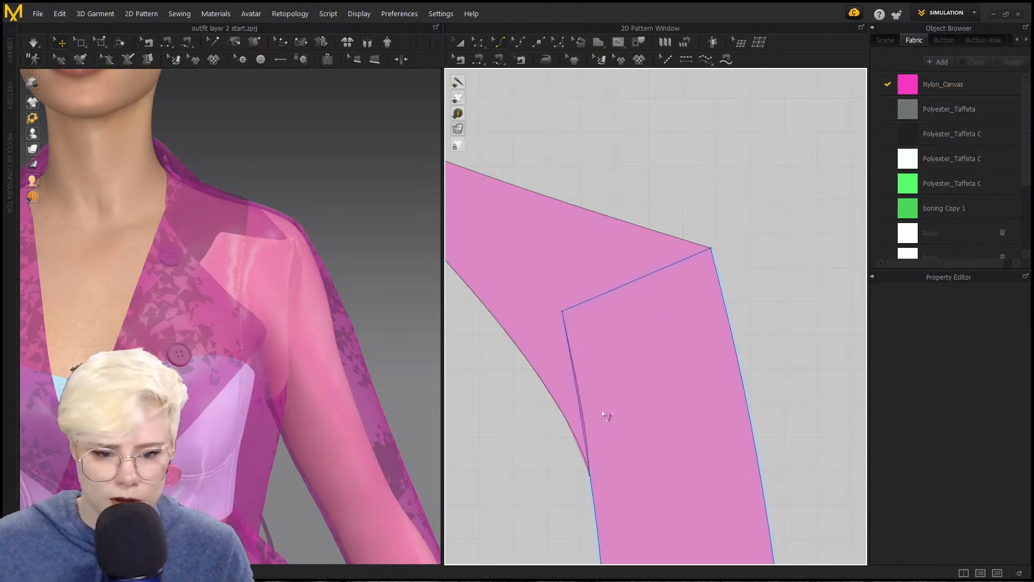
pyautogui.click(586, 416)
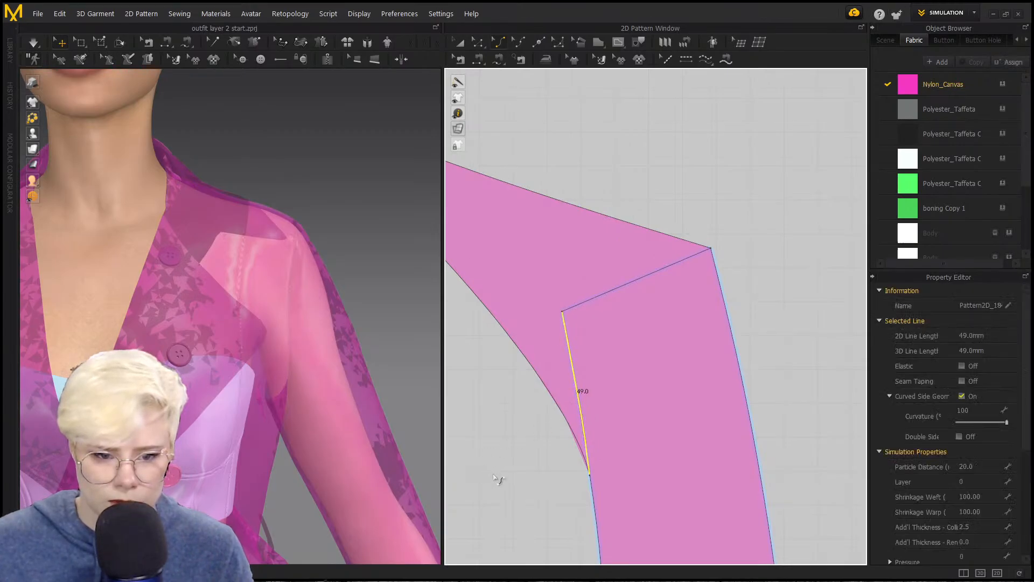
# Step: Move the front shoulder piece up and away from the front side panel to expose its sewing edges
pyautogui.scroll(-8, 496, 480)
pyautogui.click(699, 393)
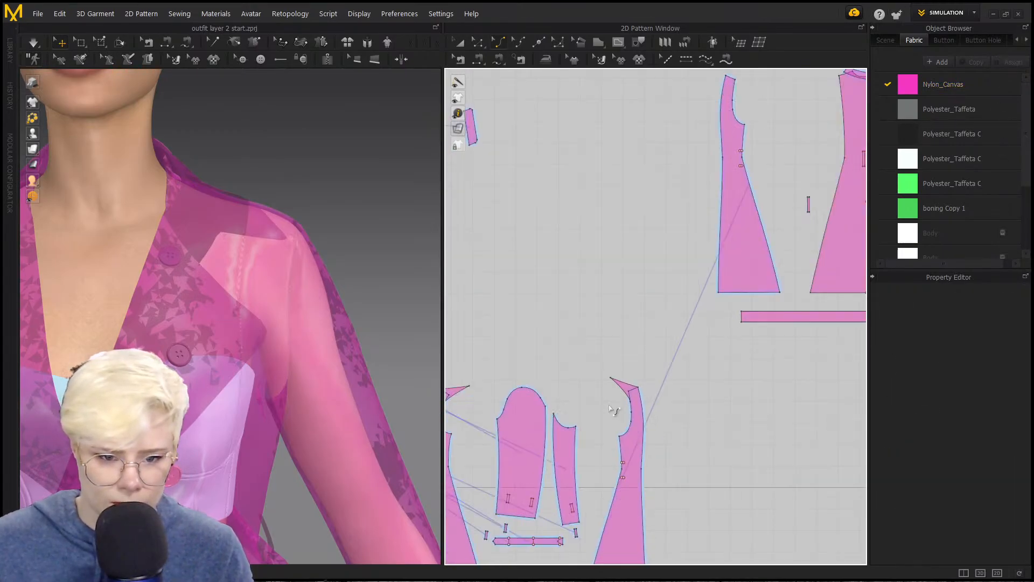
pyautogui.scroll(5, 614, 409)
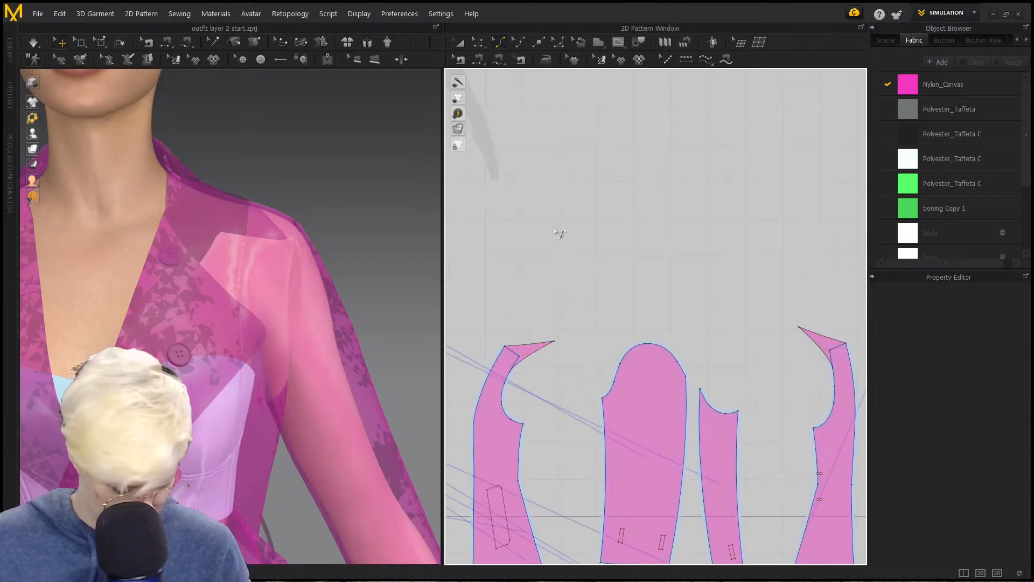
pyautogui.press('a')
pyautogui.moveTo(562, 271); pyautogui.dragTo(592, 266, button='right')
pyautogui.moveTo(564, 345); pyautogui.dragTo(609, 322)
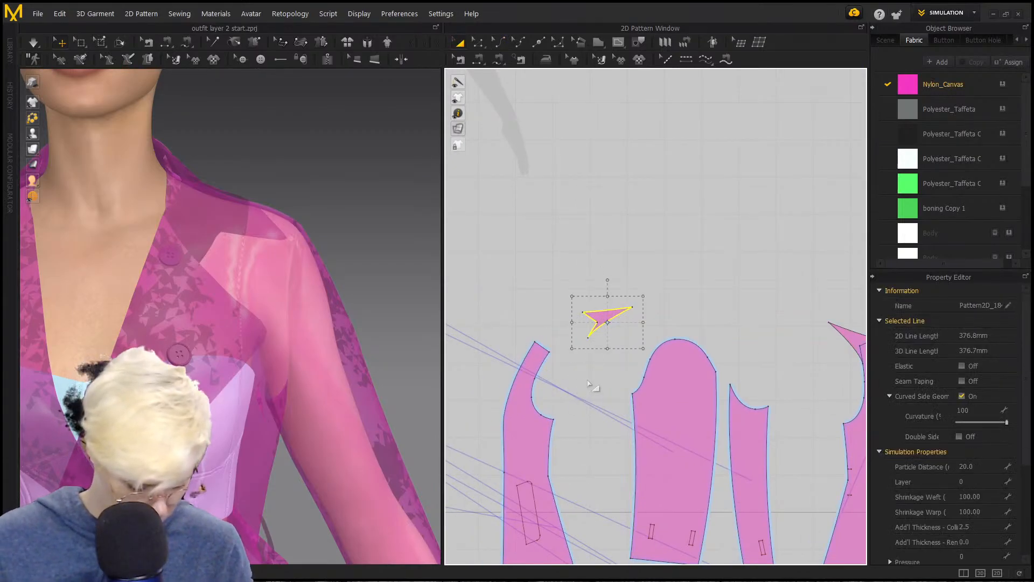
pyautogui.scroll(1, 589, 384)
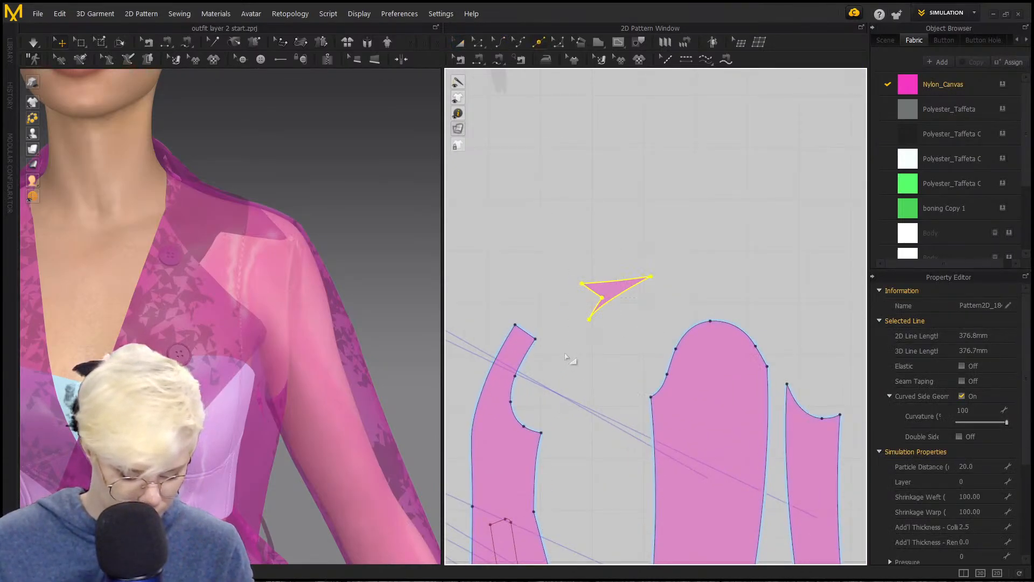
# Step: Free-sew the front shoulder piece's two inner edges to the front side panel's shoulder line and upper armhole, about 96 mm long
pyautogui.press('b')
pyautogui.click(530, 334)
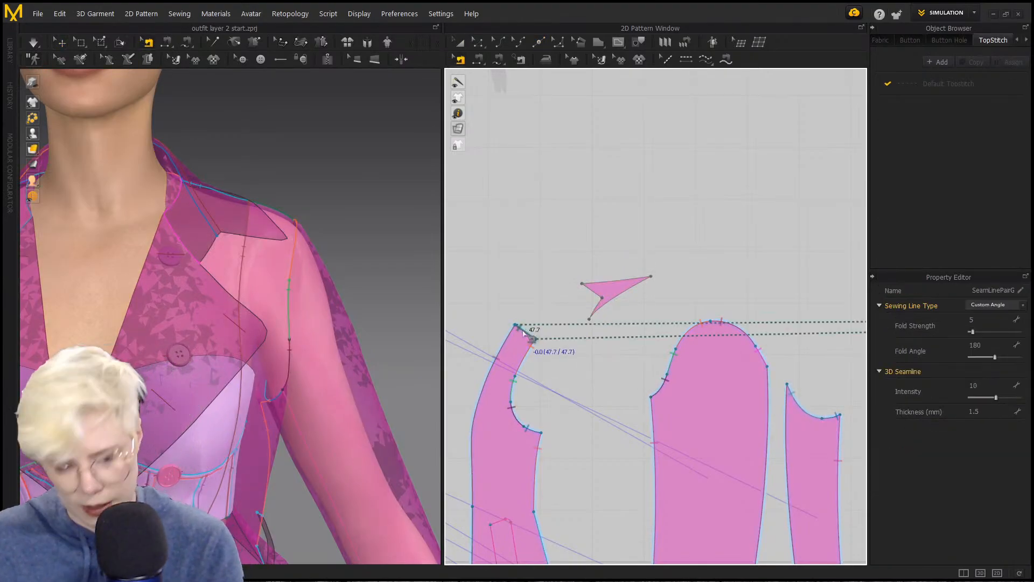
pyautogui.scroll(2, 527, 360)
pyautogui.click(632, 273)
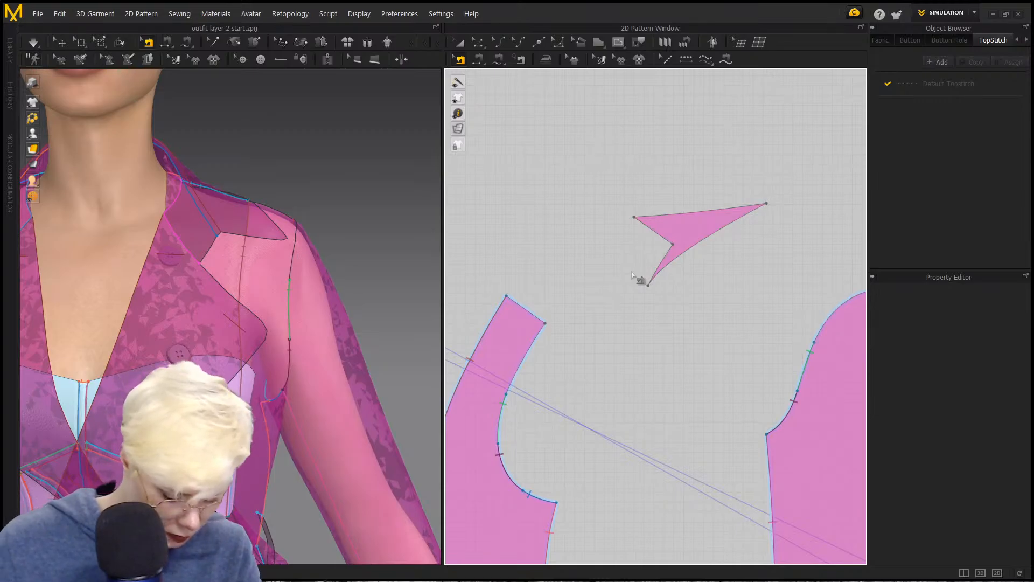
pyautogui.press('m')
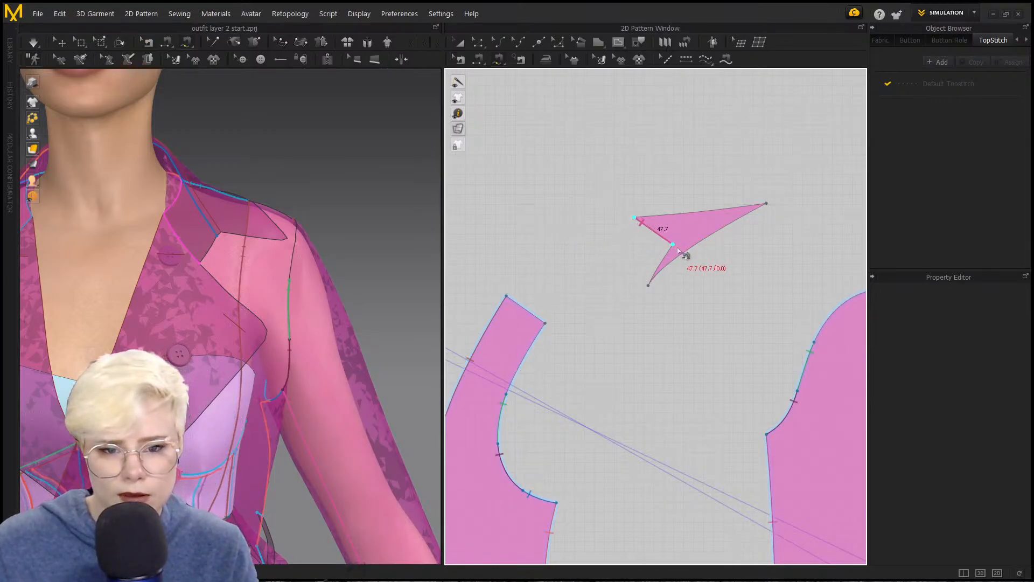
pyautogui.click(507, 296)
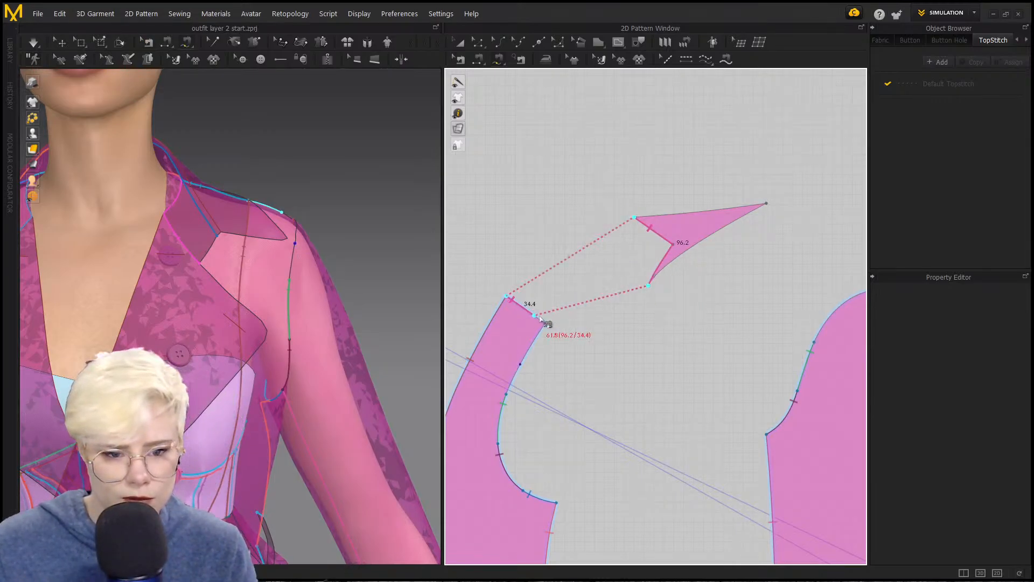
pyautogui.click(521, 365)
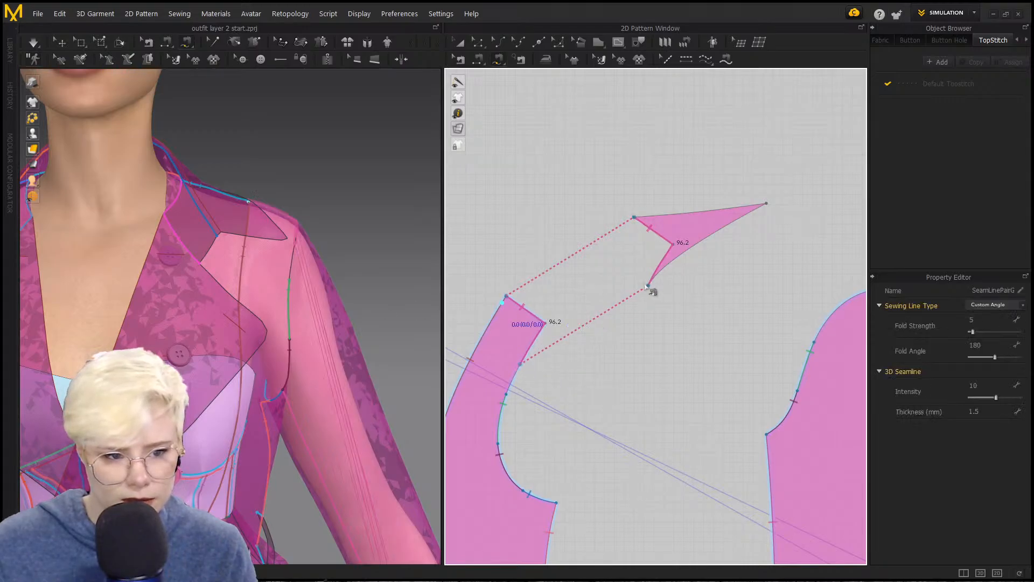
# Step: Move the back shoulder piece up and away from the top of the back side panel
pyautogui.scroll(-3, 708, 287)
pyautogui.moveTo(797, 288); pyautogui.dragTo(539, 286, button='middle')
pyautogui.moveTo(759, 286); pyautogui.dragTo(670, 285, button='middle')
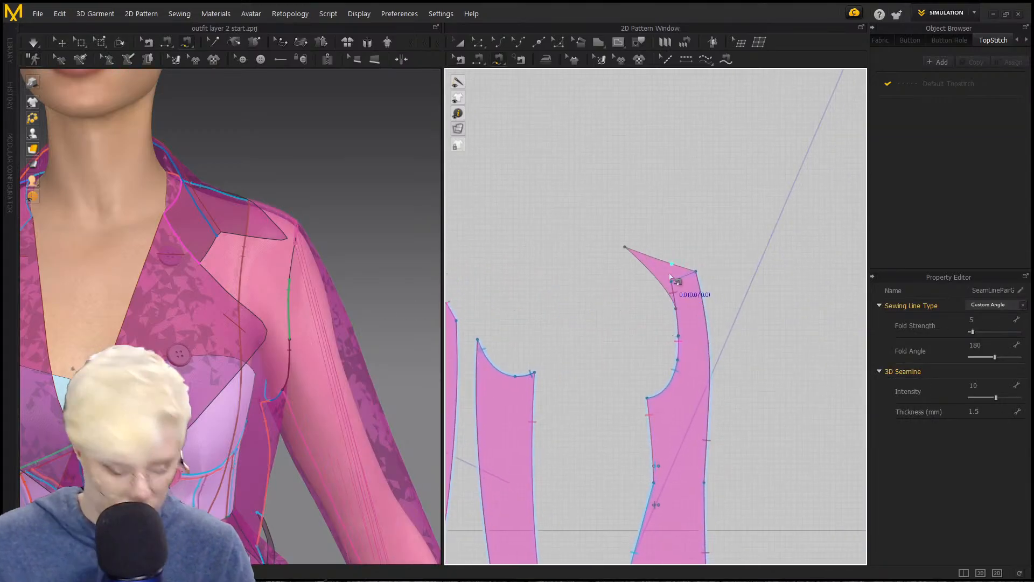
pyautogui.press('z')
pyautogui.moveTo(669, 271); pyautogui.dragTo(621, 236)
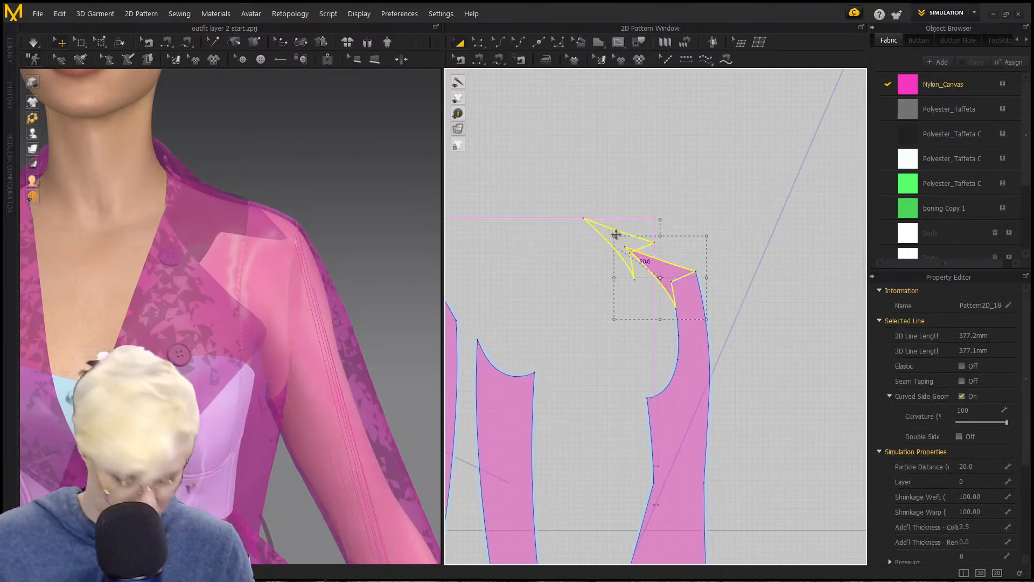
pyautogui.click(687, 275)
# Step: Free-sew the back shoulder piece's two inner edges to the back side panel's shoulder line and upper armhole, about 97 mm long
pyautogui.press('b')
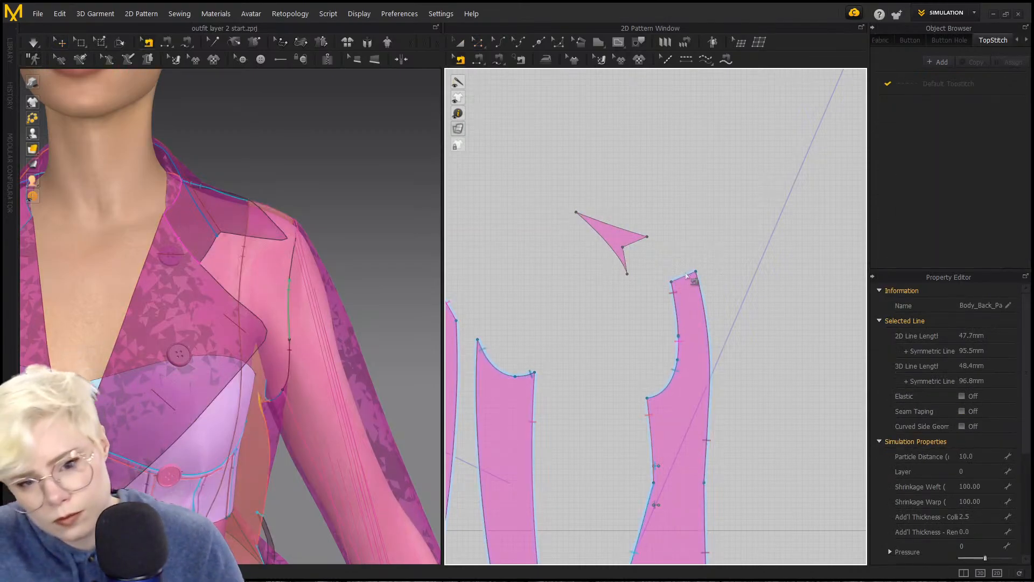
pyautogui.click(679, 291)
pyautogui.scroll(-2, 668, 316)
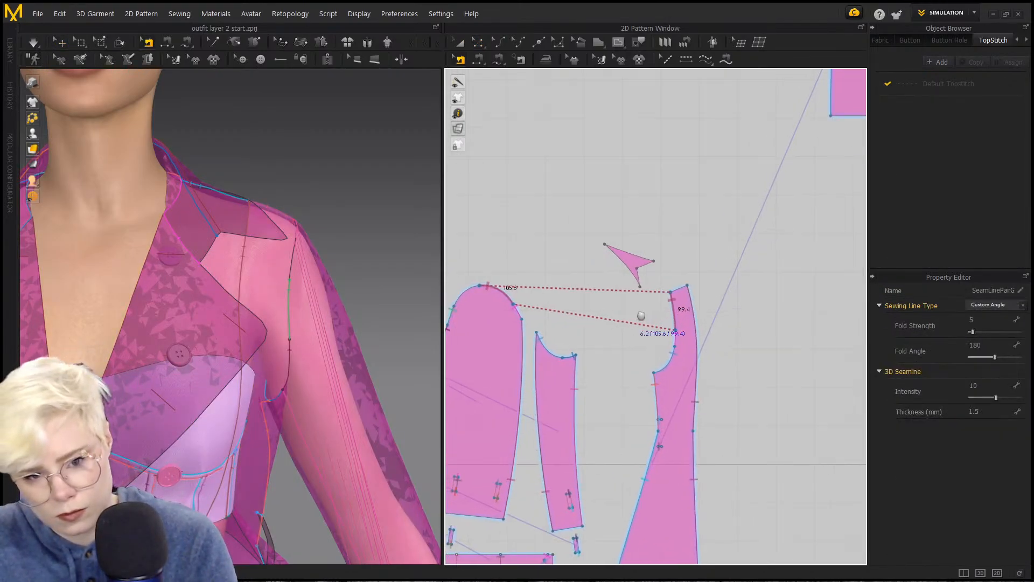
pyautogui.click(642, 311)
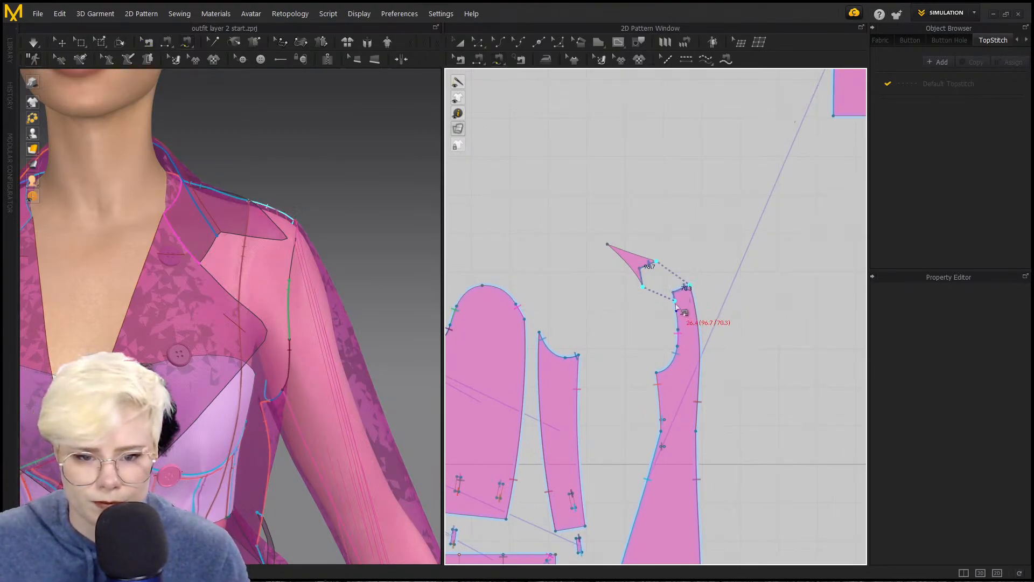
pyautogui.click(616, 301)
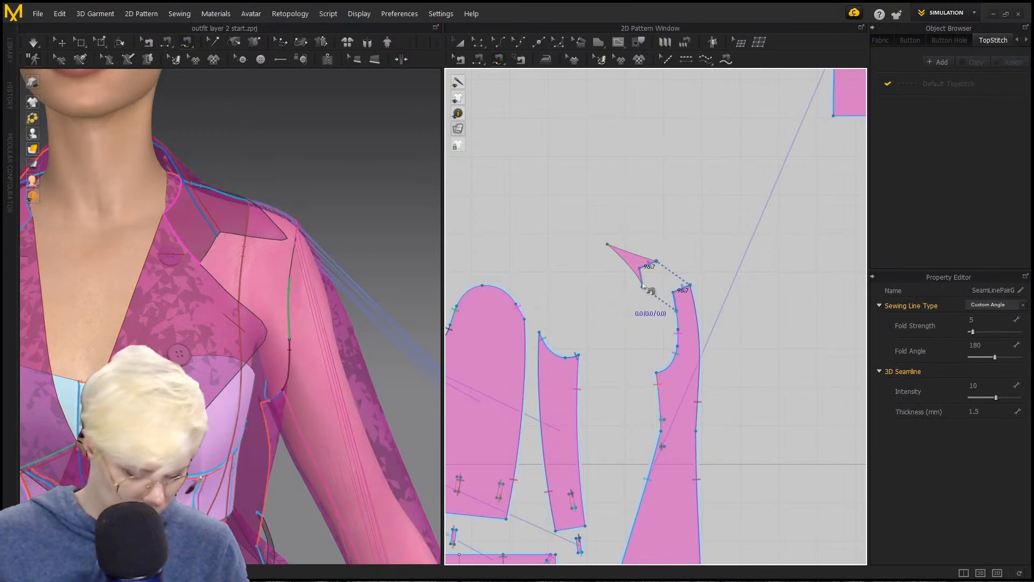
# Step: Try to open the editing options for the new seam between the back shoulder piece and the back side panel
pyautogui.press('Delete')
pyautogui.press('b')
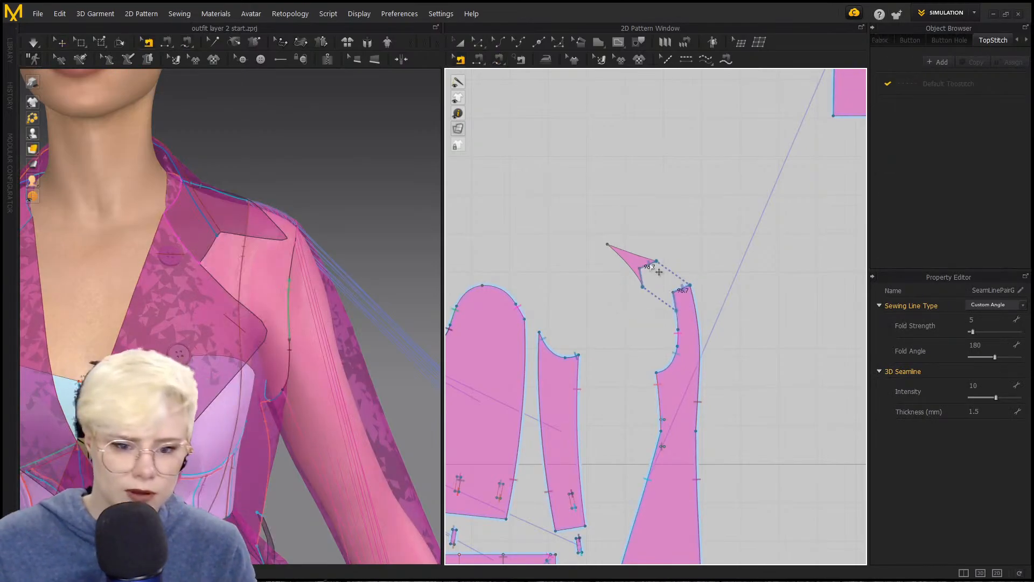
pyautogui.click(648, 268)
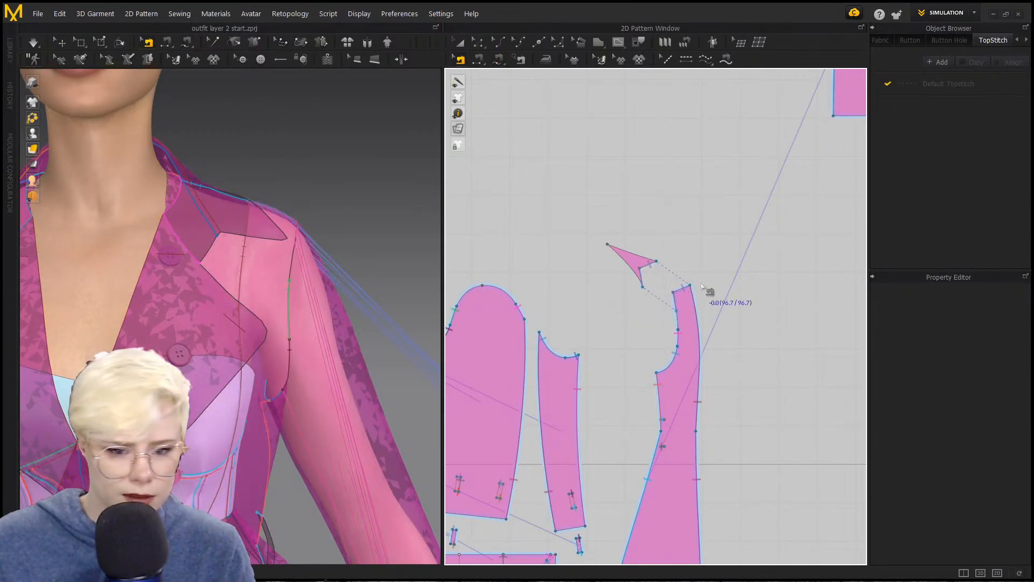
pyautogui.rightClick(653, 270)
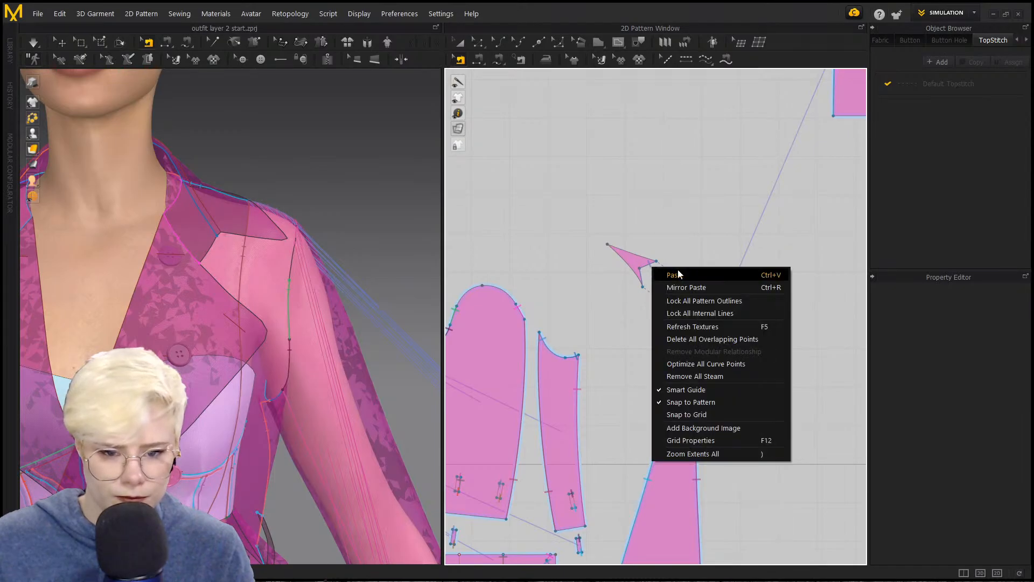
# Step: Merge the small pointed shoulder piece into the back side panel along their shared seam
pyautogui.click(714, 377)
pyautogui.rightClick(650, 268)
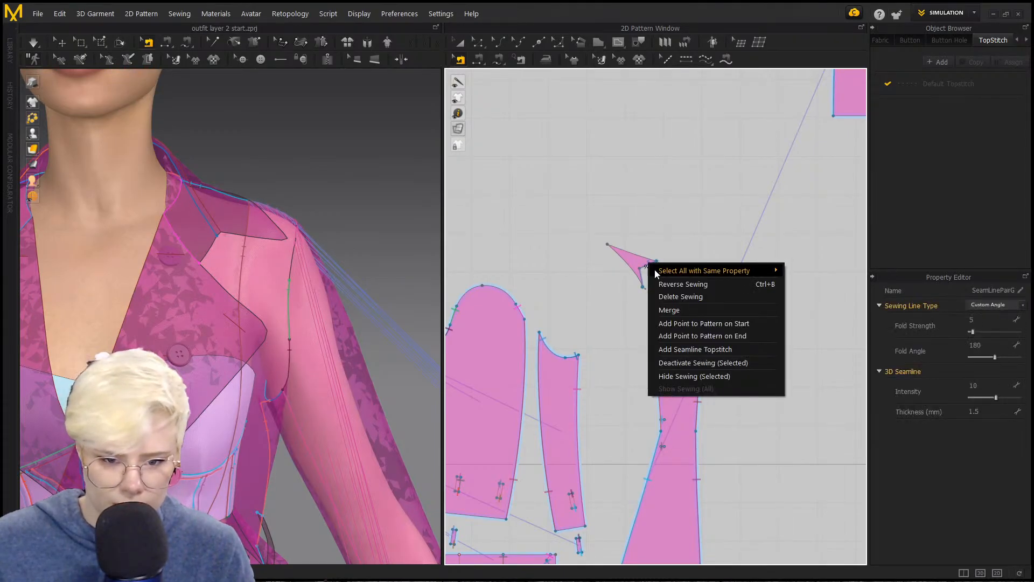
pyautogui.click(686, 317)
pyautogui.click(702, 331)
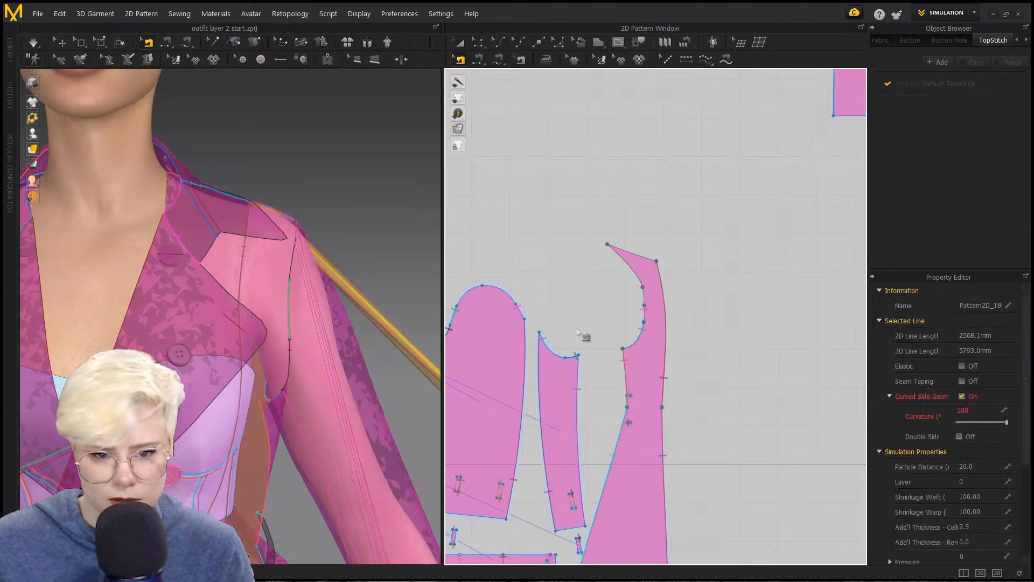
# Step: Merge the pointed shoulder piece into the front side panel along the seam at the panel's shoulder end
pyautogui.scroll(5, 552, 289)
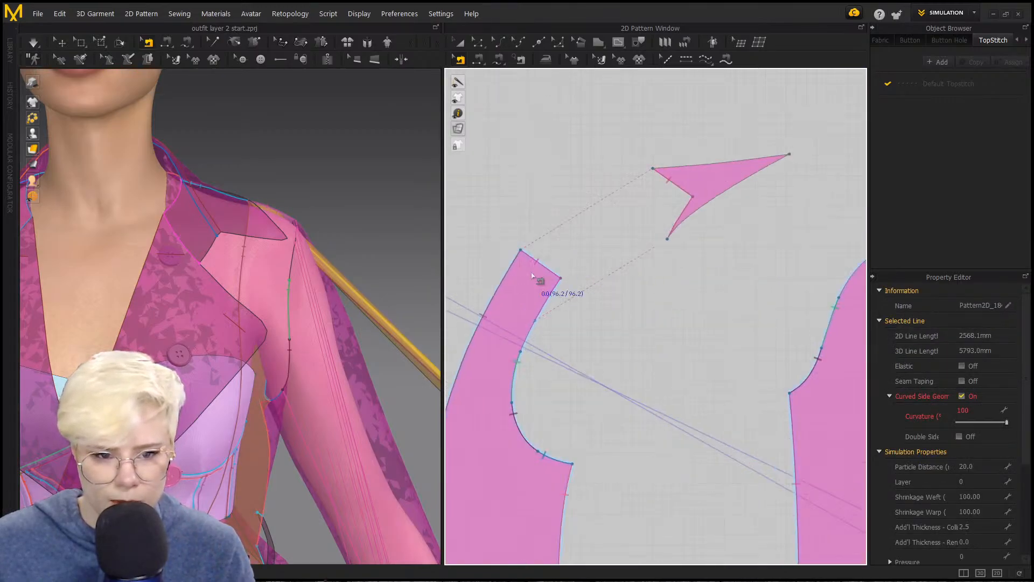
pyautogui.rightClick(541, 265)
pyautogui.click(603, 317)
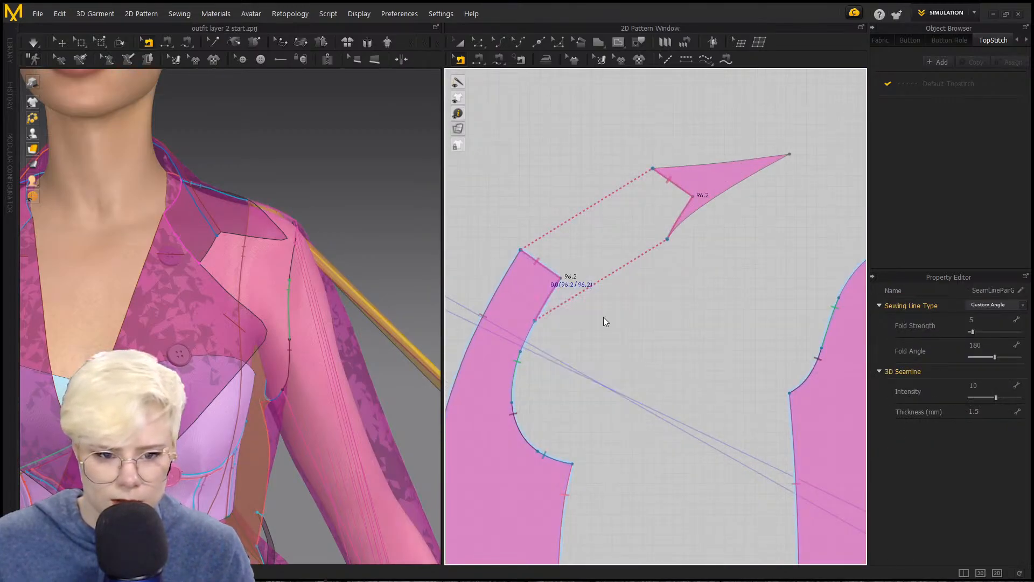
# Step: Examine how the merged side panels sit on the avatar and in the overall pattern layout
pyautogui.scroll(-4, 642, 321)
pyautogui.scroll(-5, 385, 316)
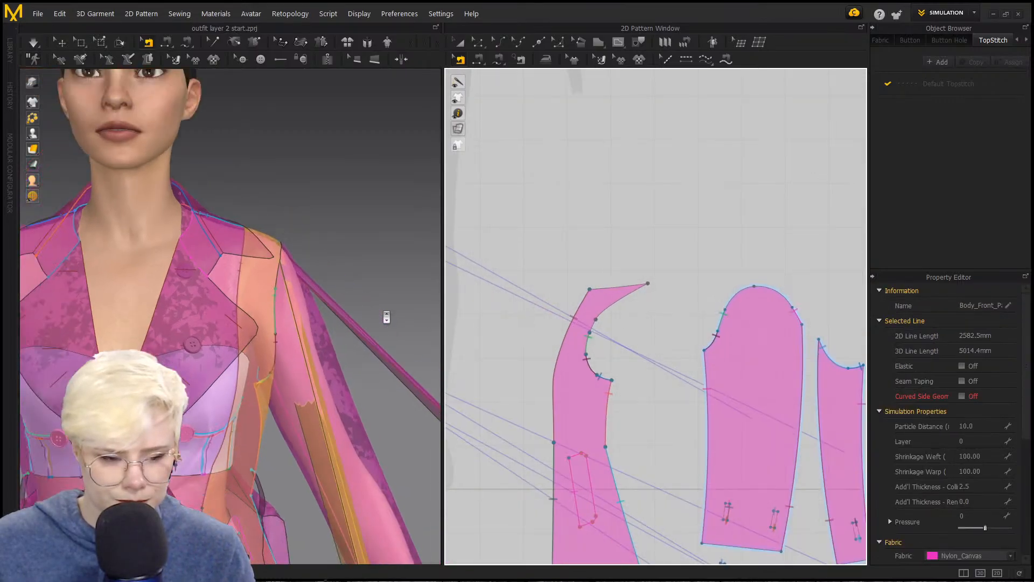
pyautogui.moveTo(379, 317); pyautogui.dragTo(330, 319, button='right')
pyautogui.scroll(-3, 693, 317)
pyautogui.moveTo(693, 316); pyautogui.dragTo(589, 295, button='middle')
pyautogui.moveTo(345, 345); pyautogui.dragTo(339, 368, button='right')
pyautogui.scroll(-5, 282, 369)
pyautogui.scroll(-3, 282, 369)
pyautogui.scroll(-5, 608, 321)
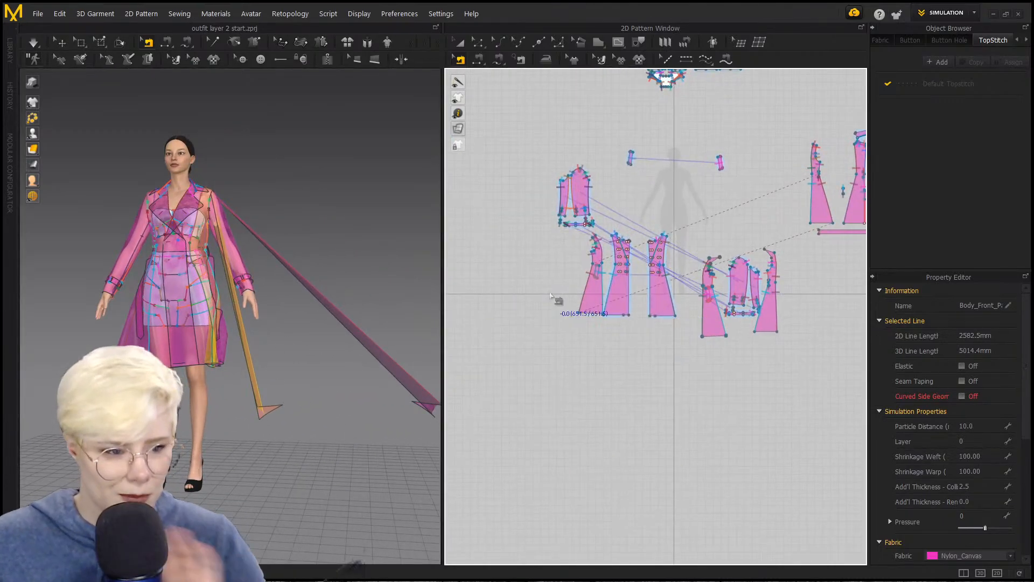
# Step: Invert the selection of the left sleeve pieces and both merged side panels, and freeze all the other patterns
pyautogui.scroll(1, 517, 262)
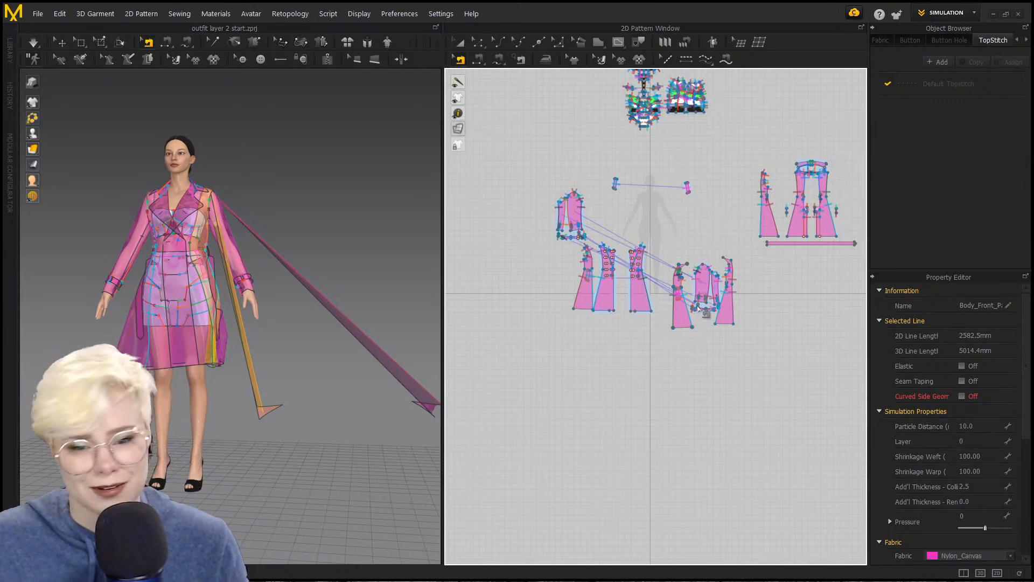
pyautogui.scroll(4, 699, 308)
pyautogui.moveTo(770, 395); pyautogui.dragTo(560, 172)
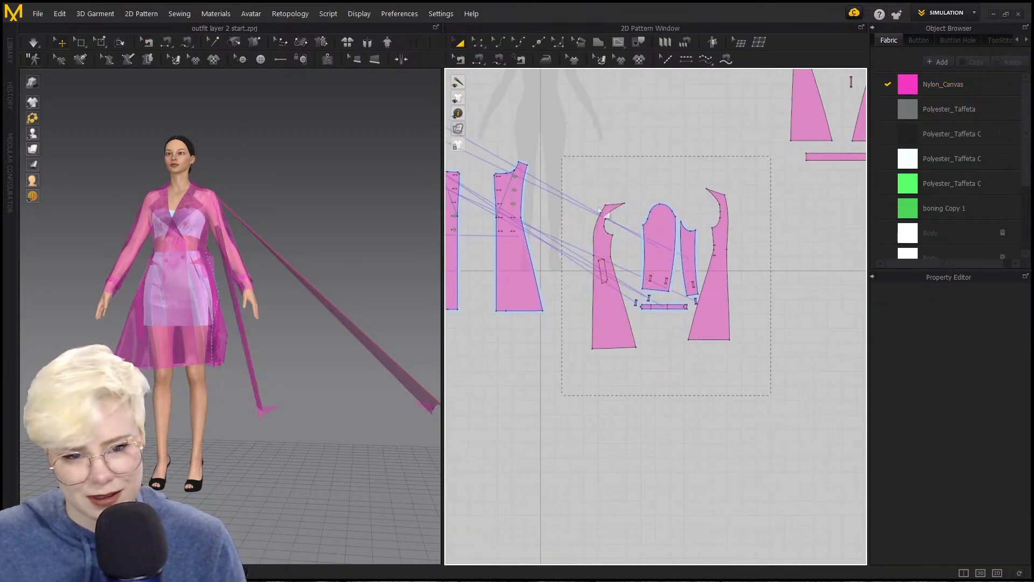
pyautogui.moveTo(600, 210); pyautogui.dragTo(607, 256)
pyautogui.rightClick(656, 244)
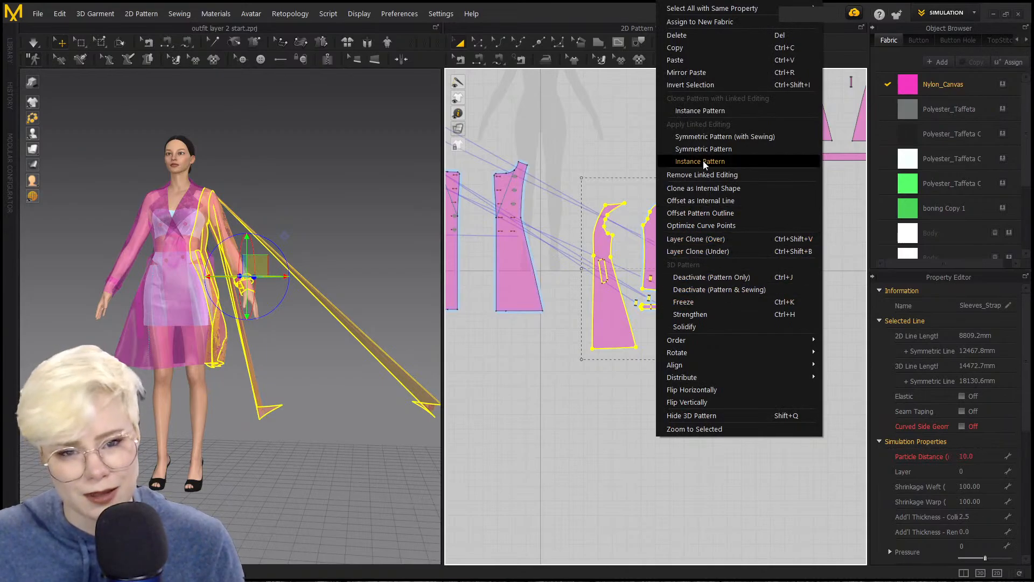
pyautogui.click(712, 86)
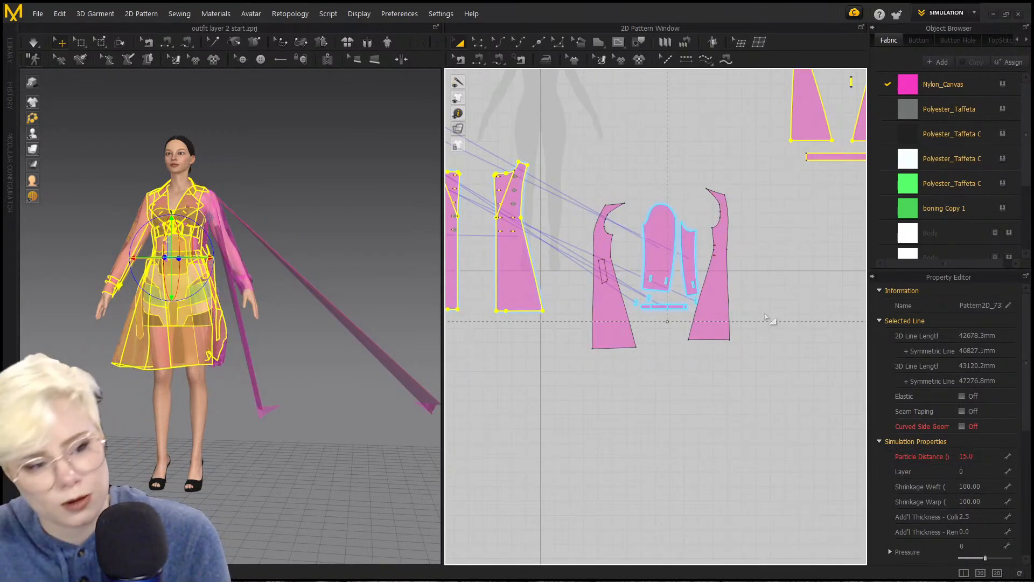
pyautogui.click(549, 168)
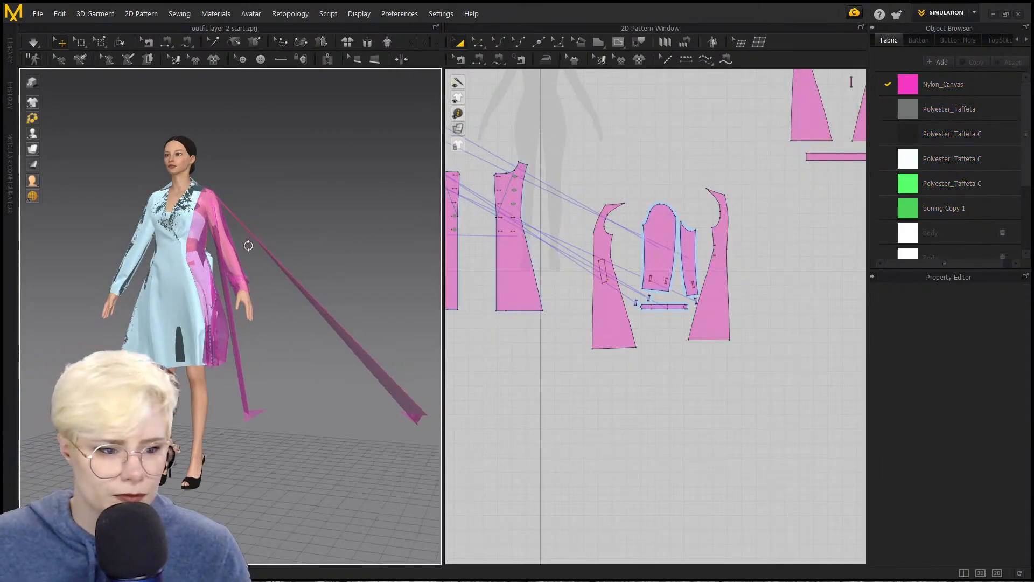
# Step: Freeze the narrow sleeve panel, the sleeve strap and the small strap loops as well
pyautogui.scroll(3, 671, 308)
pyautogui.click(729, 283)
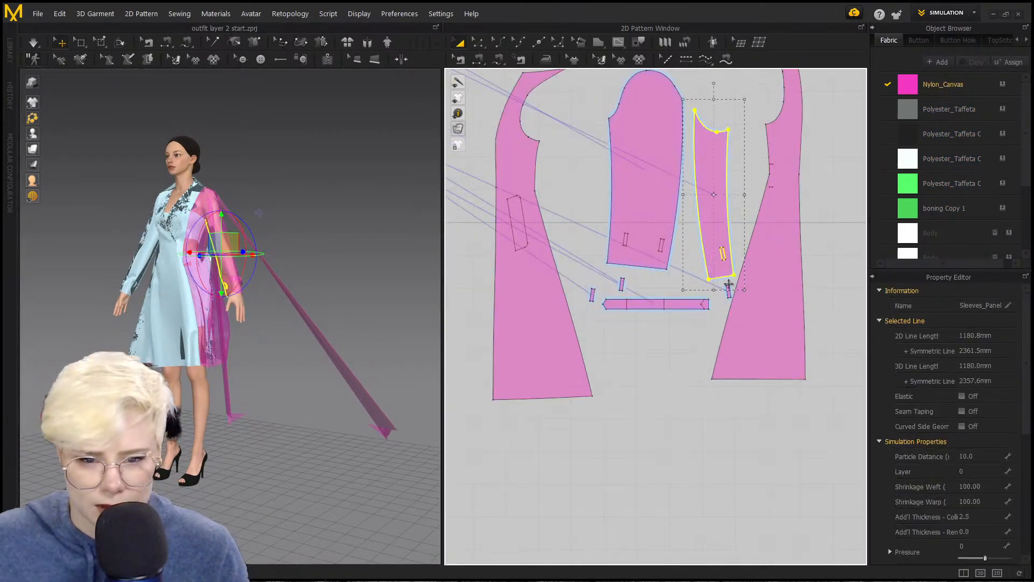
pyautogui.keyDown('shift'); pyautogui.click(668, 305); pyautogui.keyUp('shift')
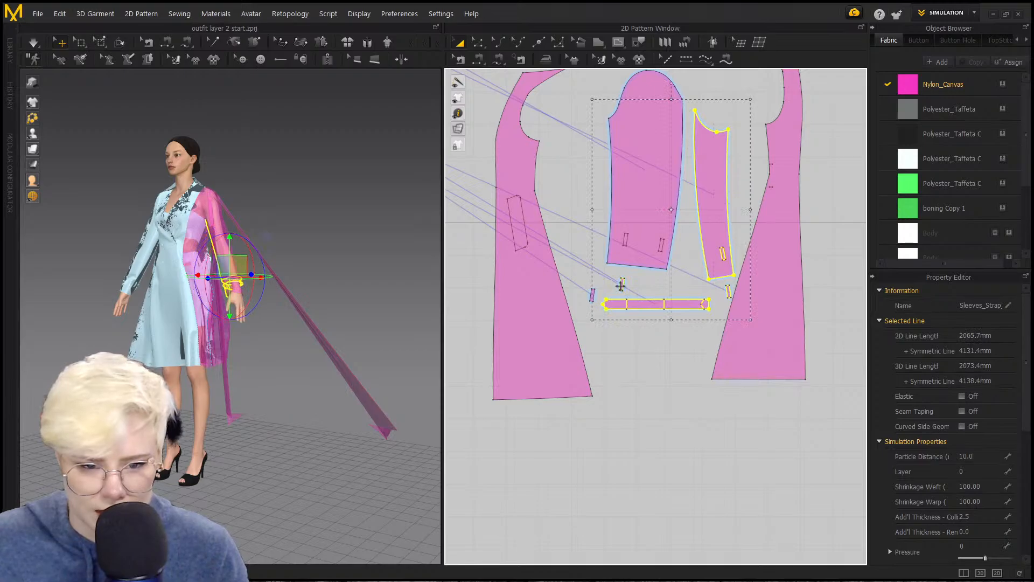
pyautogui.keyDown('shift'); pyautogui.click(593, 295); pyautogui.keyUp('shift')
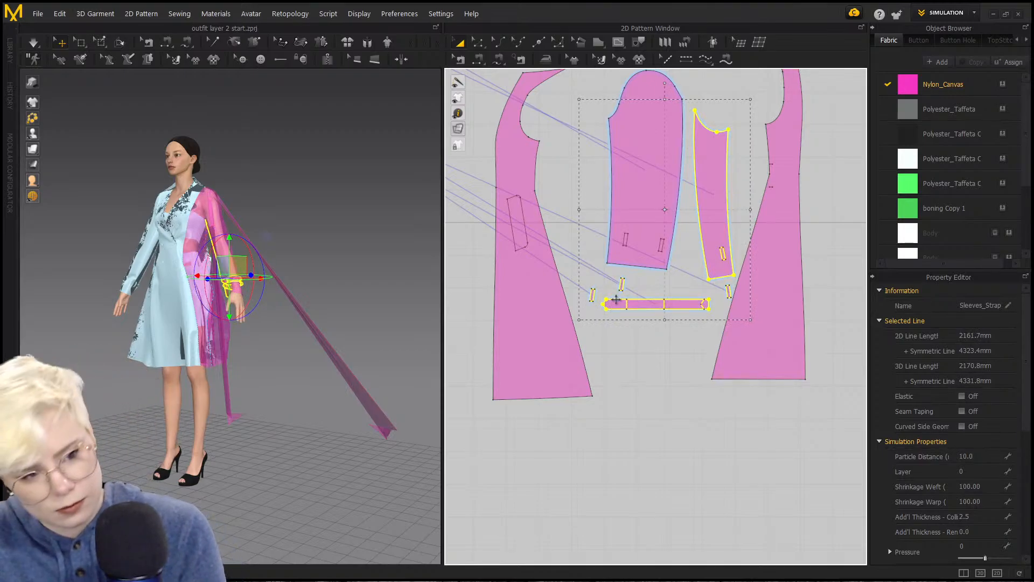
pyautogui.scroll(10, 317, 337)
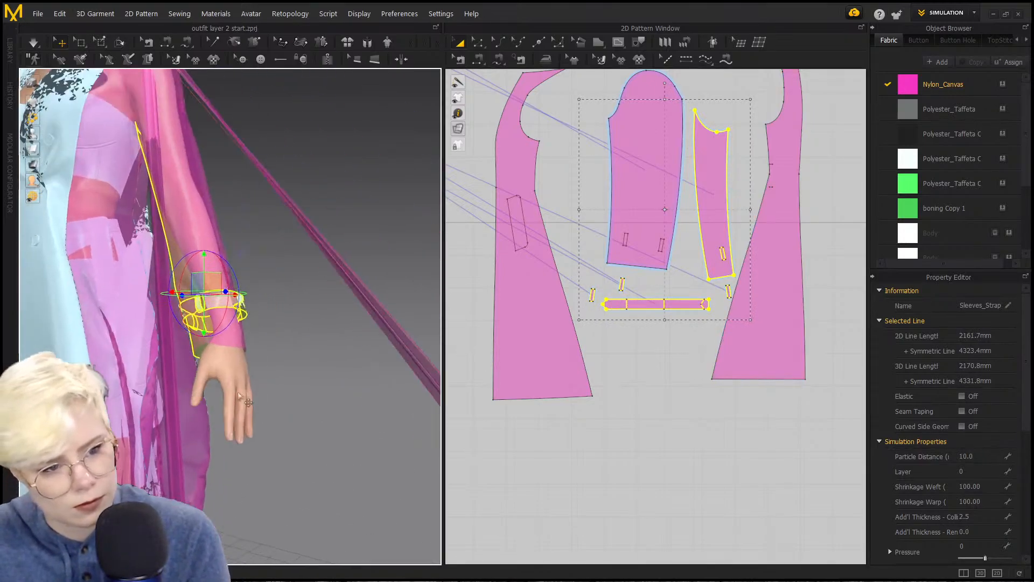
pyautogui.click(269, 323)
pyautogui.scroll(-10, 270, 293)
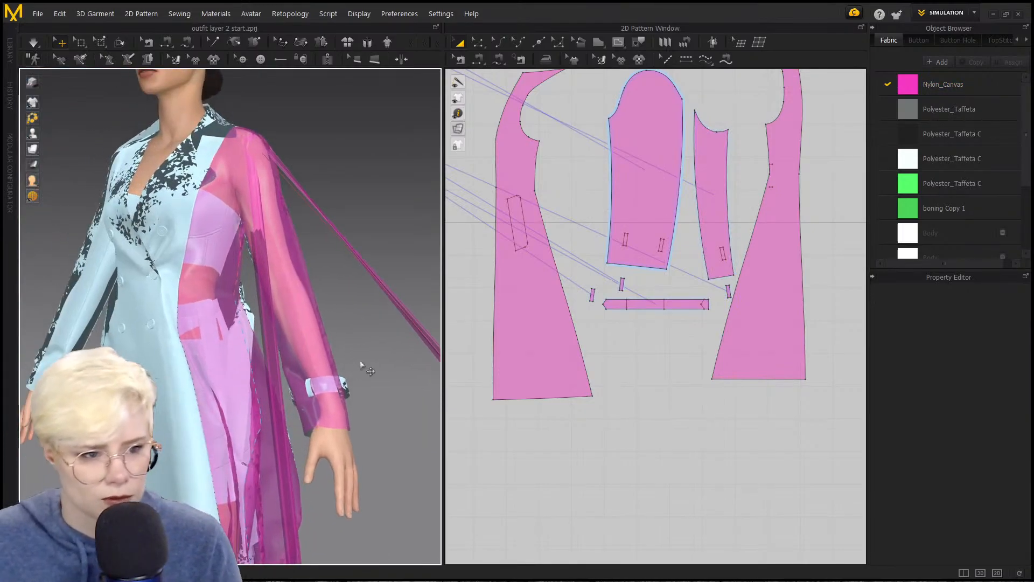
# Step: Run the simulation and tug the left sleeve cap near the shoulder
pyautogui.moveTo(290, 322); pyautogui.dragTo(349, 365, button='right')
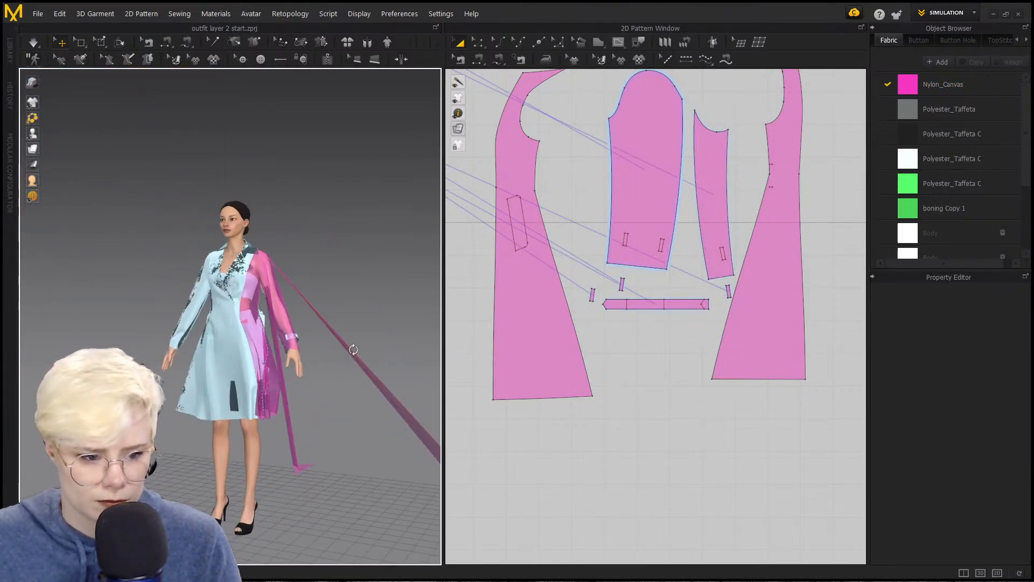
pyautogui.press('space')
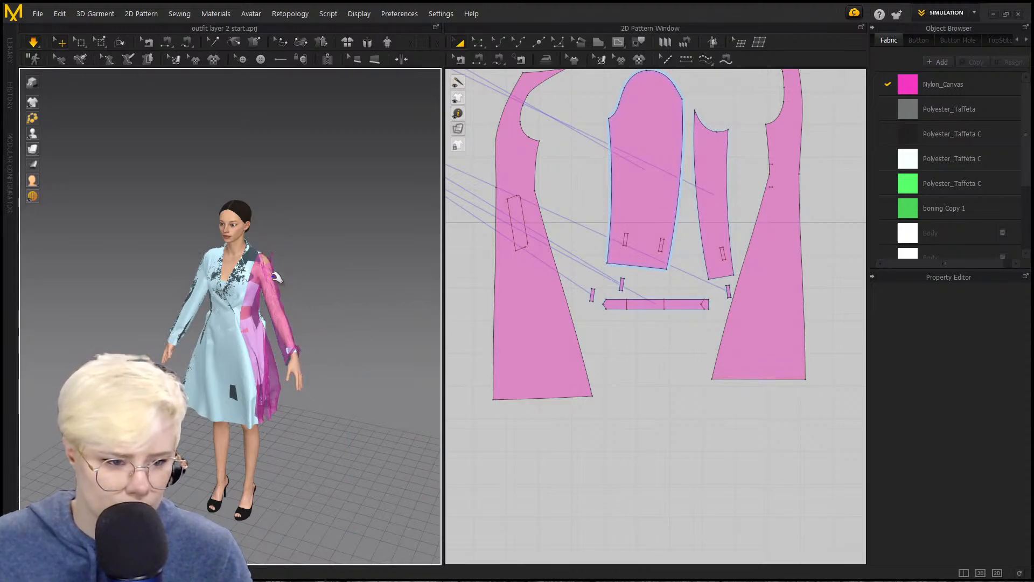
pyautogui.scroll(6, 276, 277)
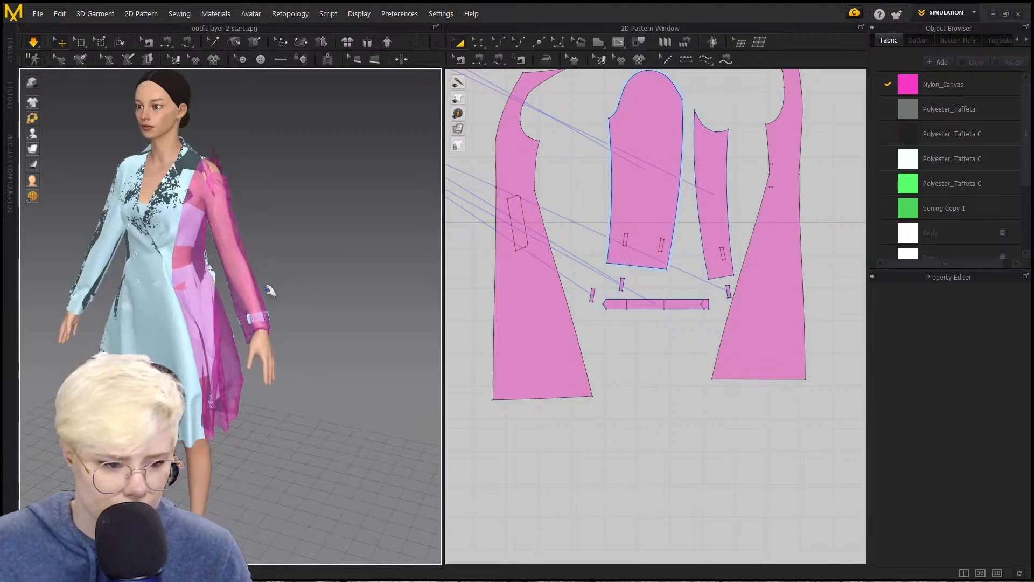
pyautogui.scroll(3, 280, 364)
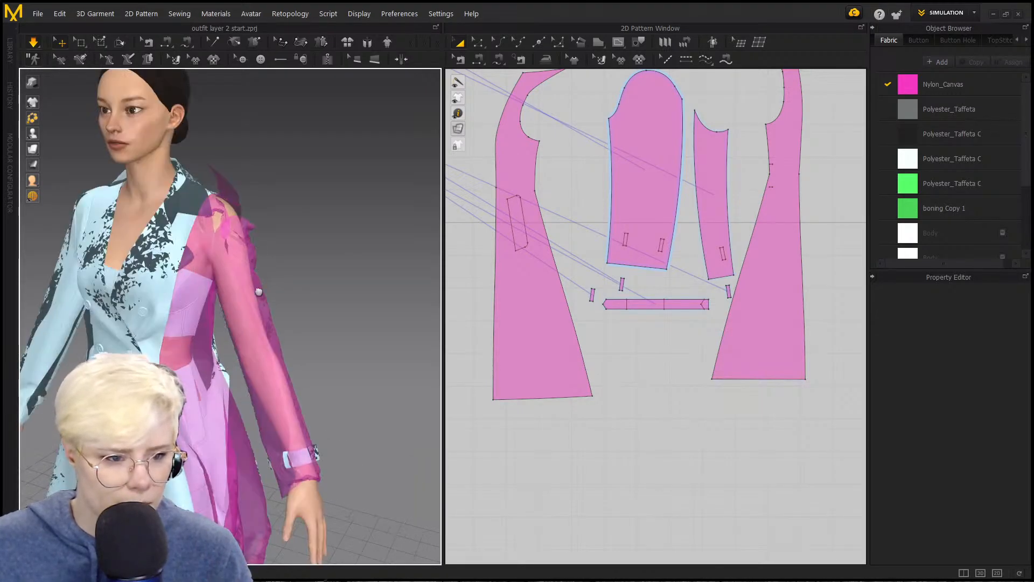
pyautogui.moveTo(259, 291); pyautogui.dragTo(258, 344, button='middle')
pyautogui.scroll(1, 254, 252)
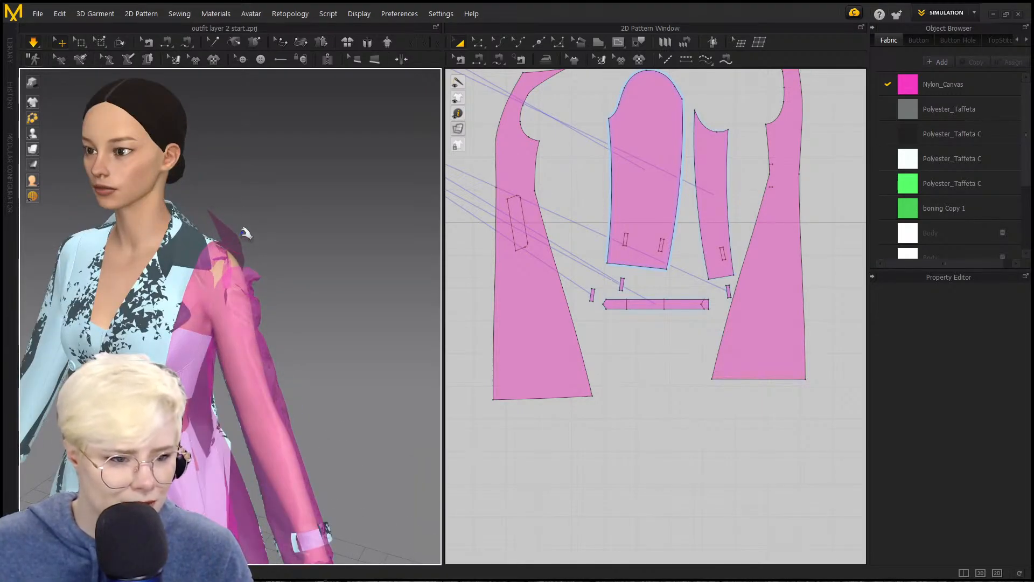
pyautogui.click(251, 265)
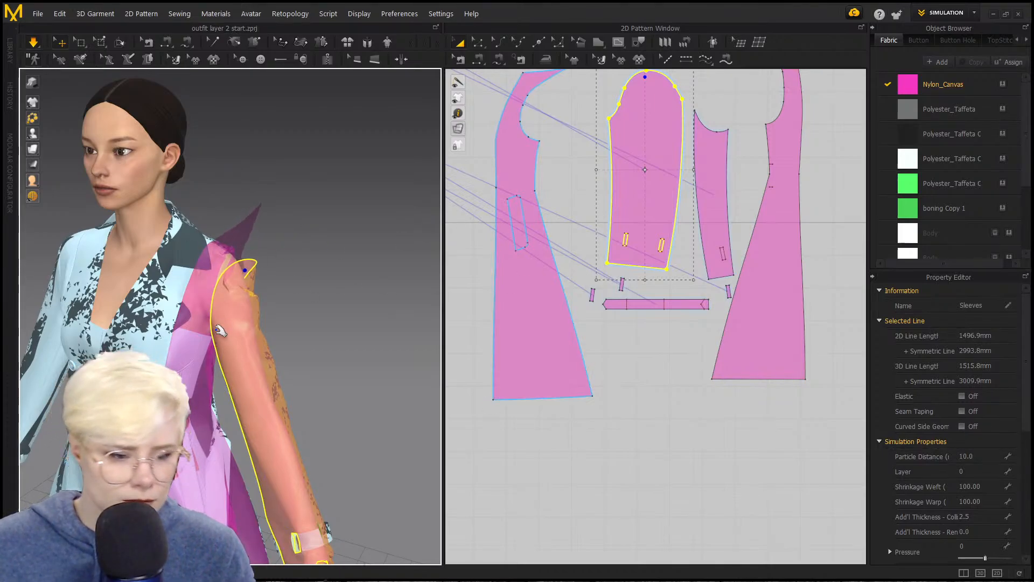
pyautogui.moveTo(246, 379); pyautogui.dragTo(237, 263, button='middle')
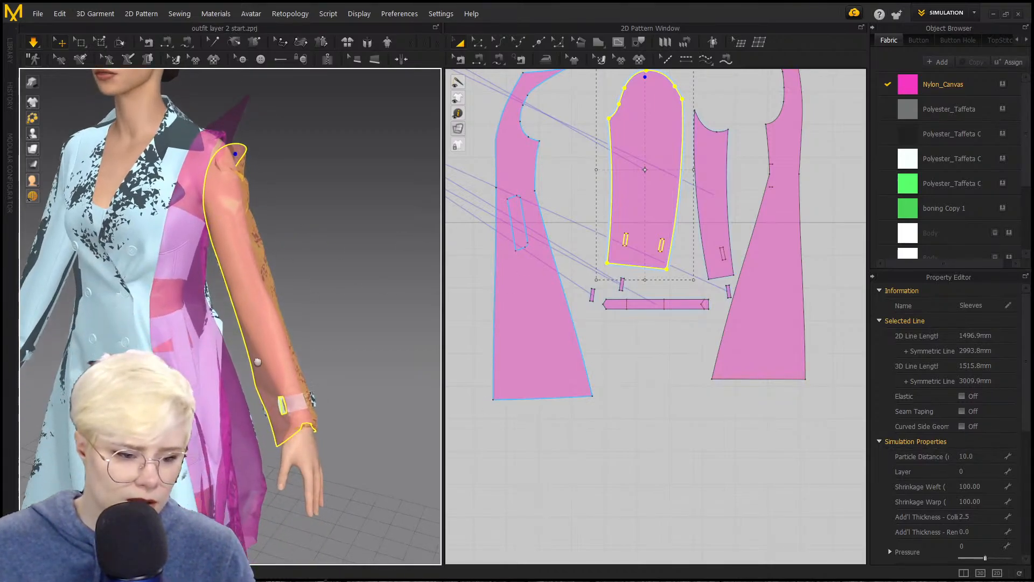
pyautogui.click(285, 407)
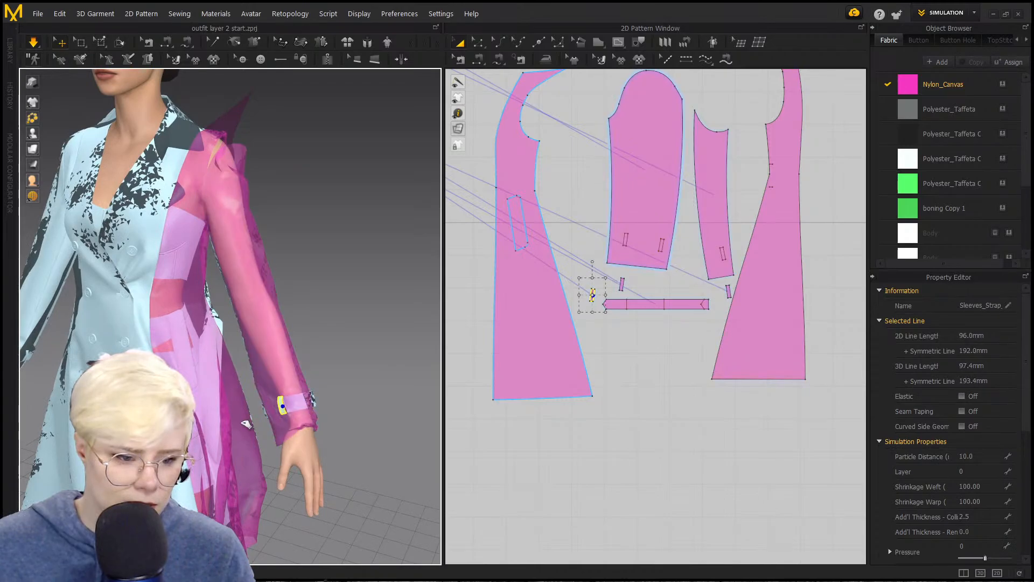
pyautogui.rightClick(280, 406)
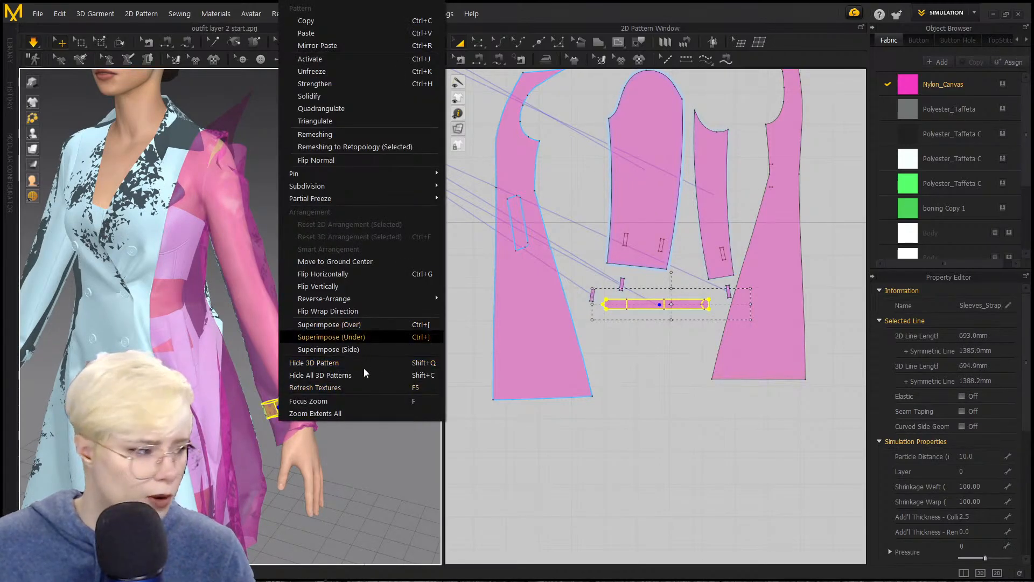
pyautogui.click(370, 477)
# Step: Pull the front side panel at the left shoulder clear of the sleeve cap during simulation
pyautogui.moveTo(232, 365); pyautogui.dragTo(229, 350, button='right')
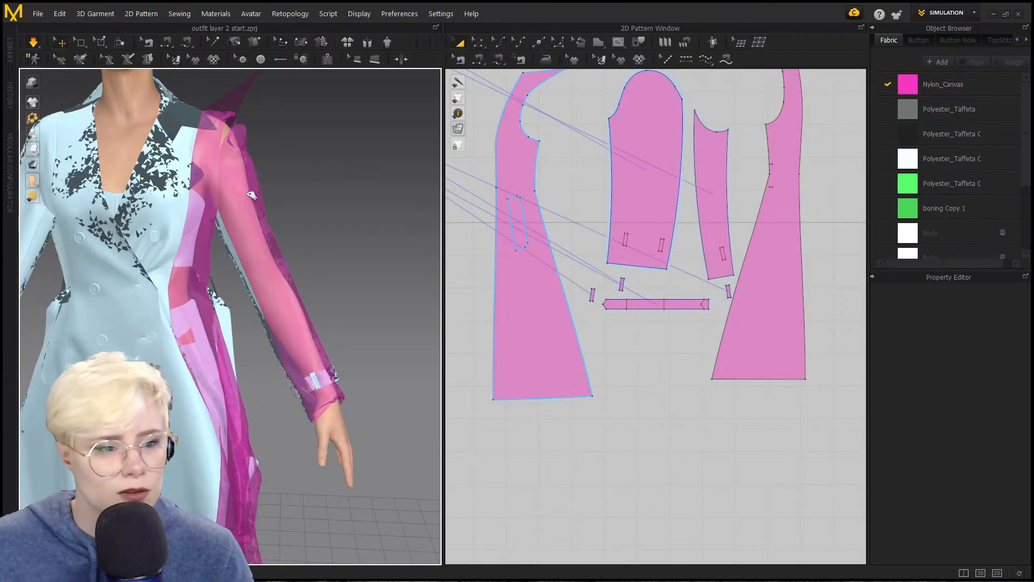
pyautogui.scroll(6, 219, 364)
pyautogui.moveTo(141, 253); pyautogui.dragTo(182, 313, button='right')
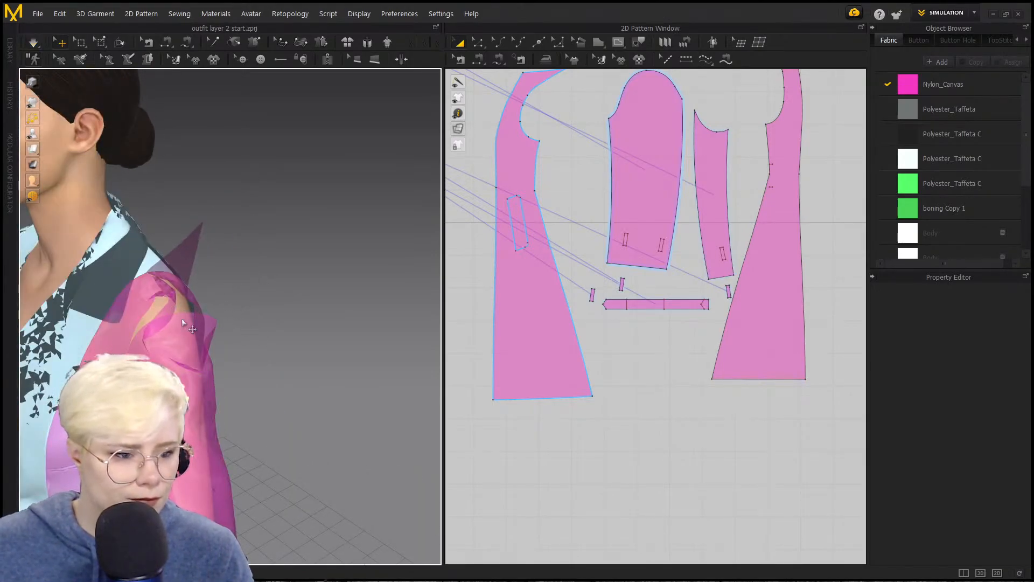
pyautogui.click(178, 285)
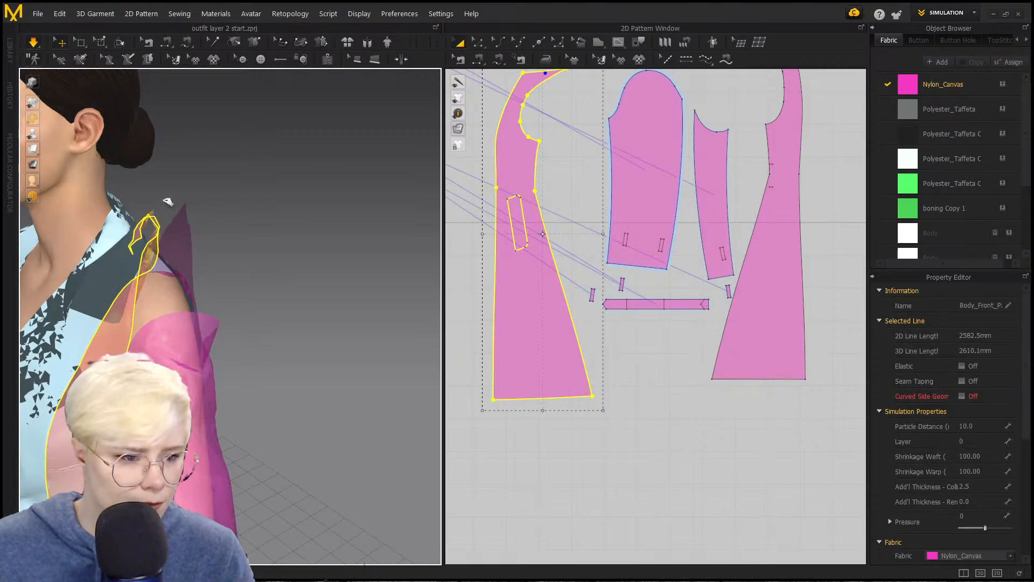
# Step: Sew the front side panel's shoulder edge to the back side panel's shoulder edge with segment sewing
pyautogui.scroll(-2, 523, 209)
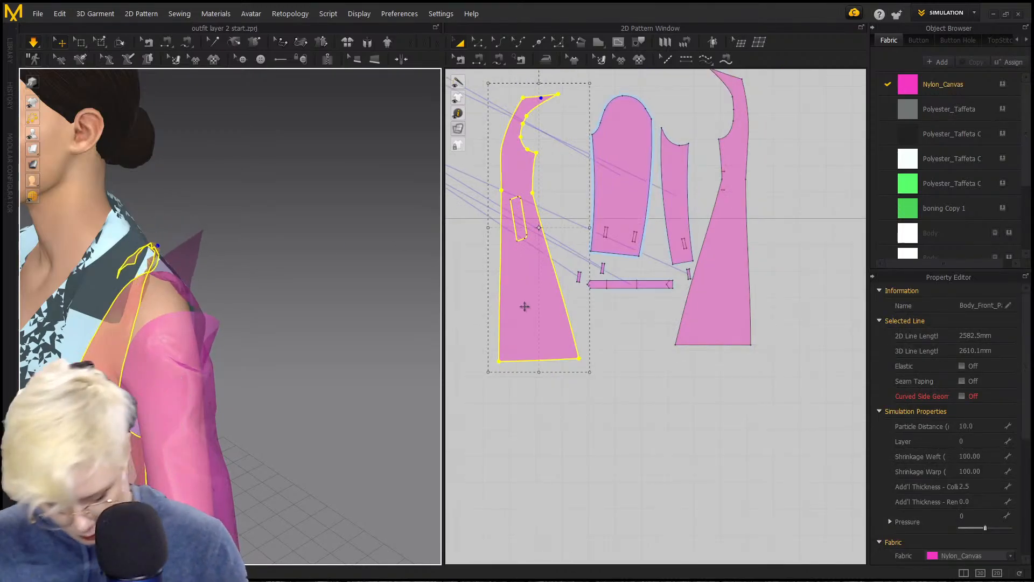
pyautogui.press('n')
pyautogui.click(634, 236)
pyautogui.scroll(-2, 668, 285)
pyautogui.moveTo(668, 286); pyautogui.dragTo(656, 407, button='middle')
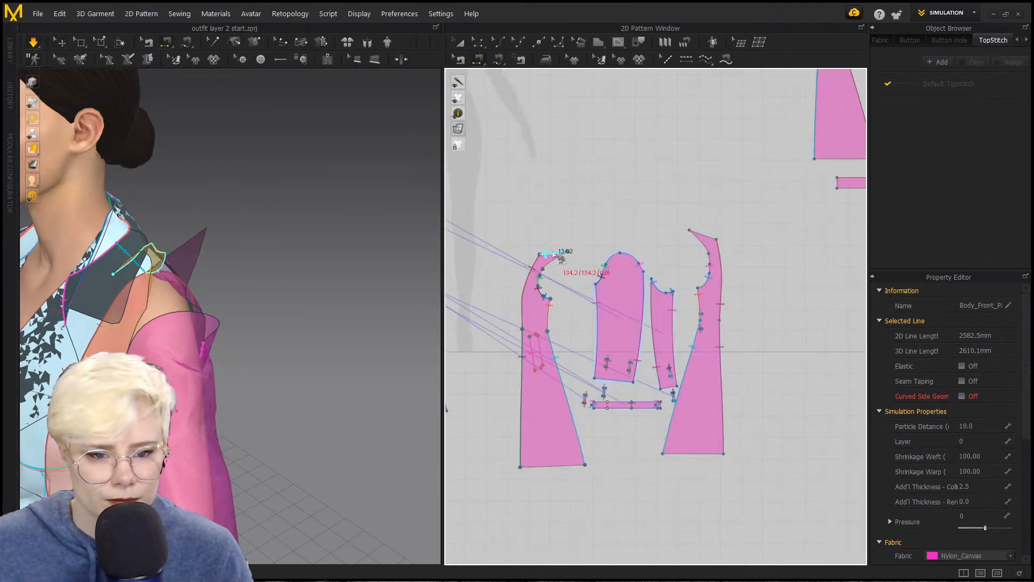
pyautogui.click(553, 254)
pyautogui.click(713, 238)
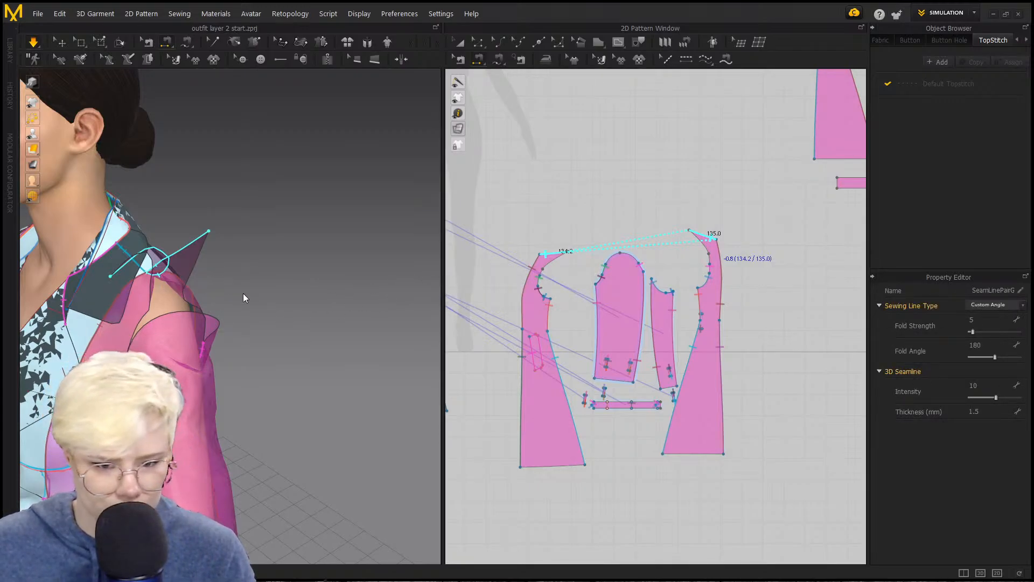
# Step: Simulate the new shoulder seam and pull the back side panel's pointed tip up and outward from the shoulder
pyautogui.press('space')
pyautogui.moveTo(284, 287); pyautogui.dragTo(242, 289, button='right')
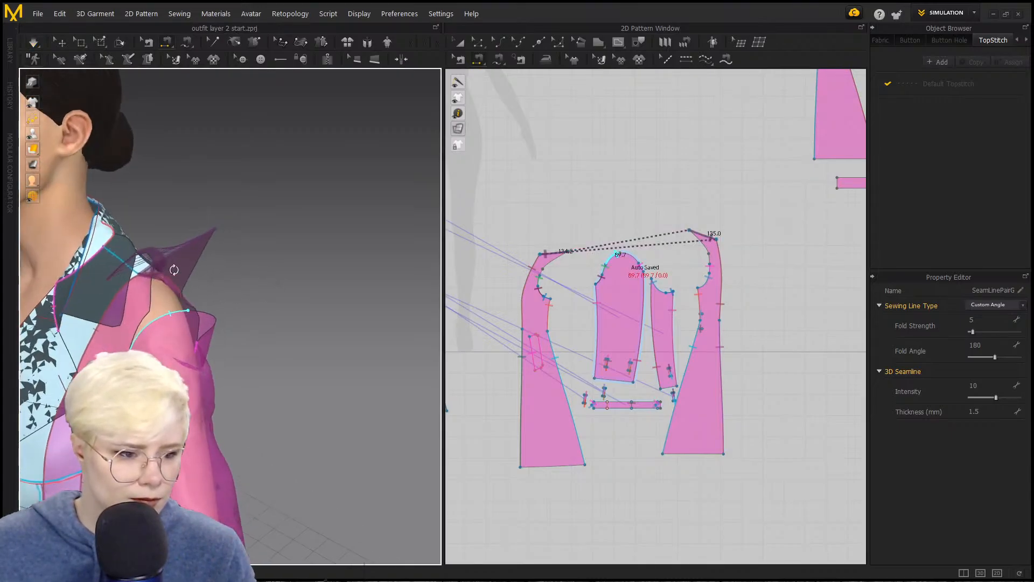
pyautogui.press('space')
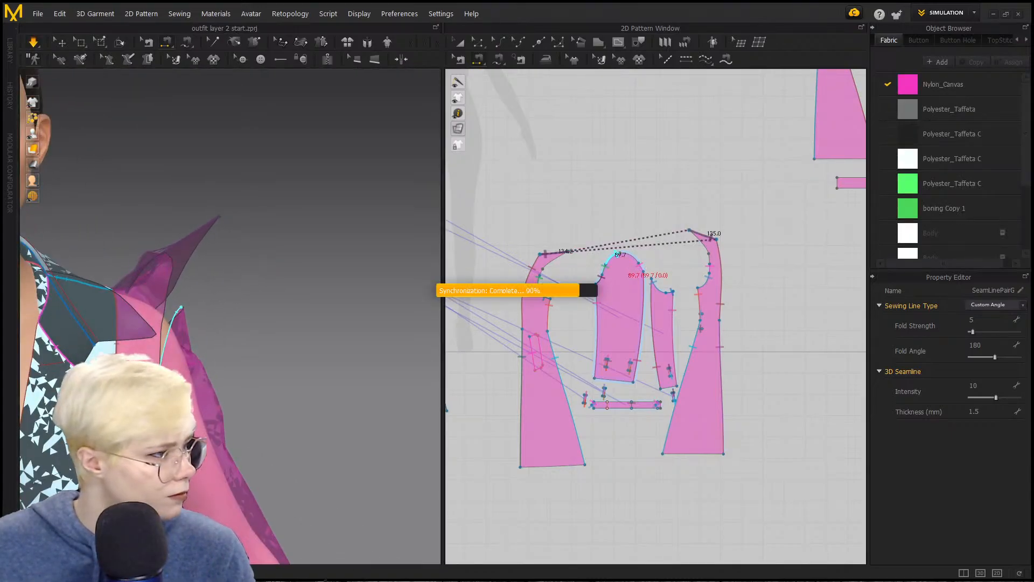
pyautogui.click(278, 290)
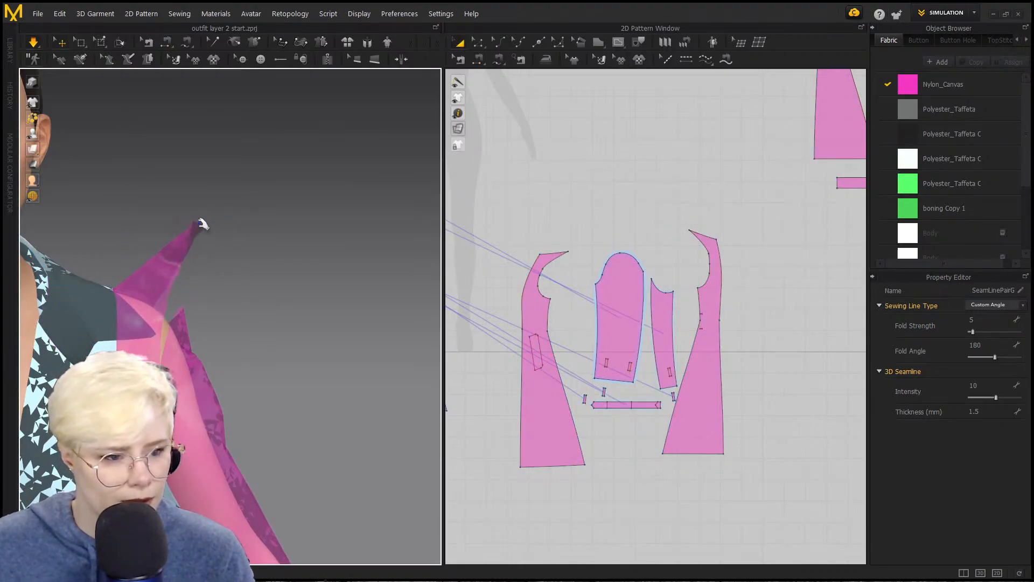
pyautogui.moveTo(198, 224); pyautogui.dragTo(222, 201)
pyautogui.moveTo(235, 252); pyautogui.dragTo(289, 231, button='middle')
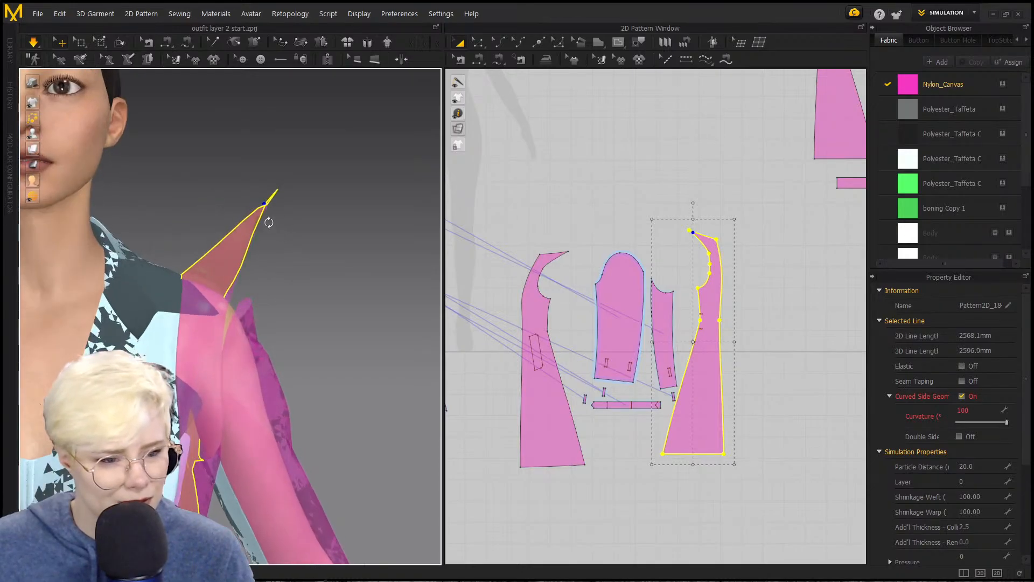
pyautogui.moveTo(249, 219); pyautogui.dragTo(268, 217, button='right')
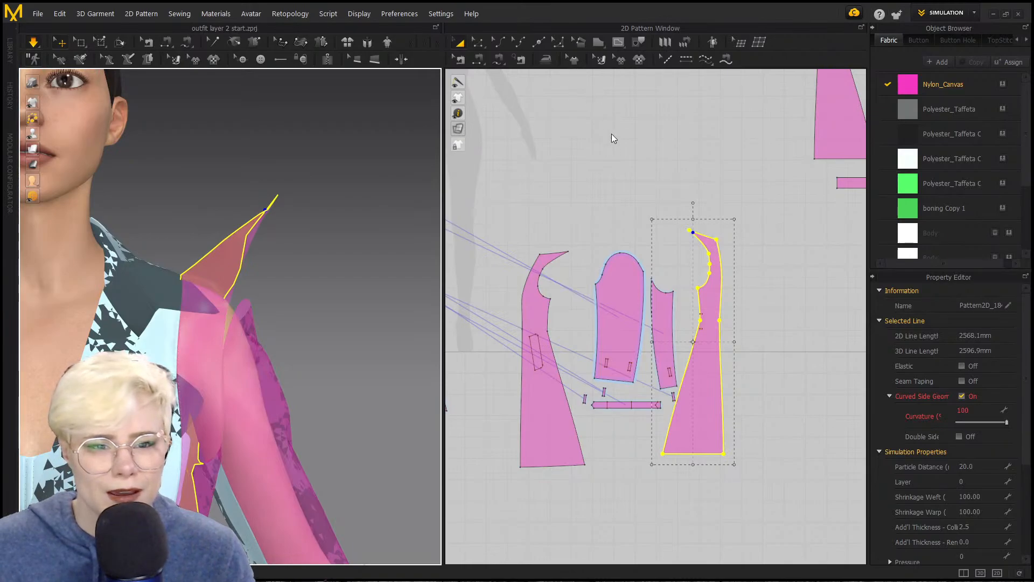
pyautogui.press('t')
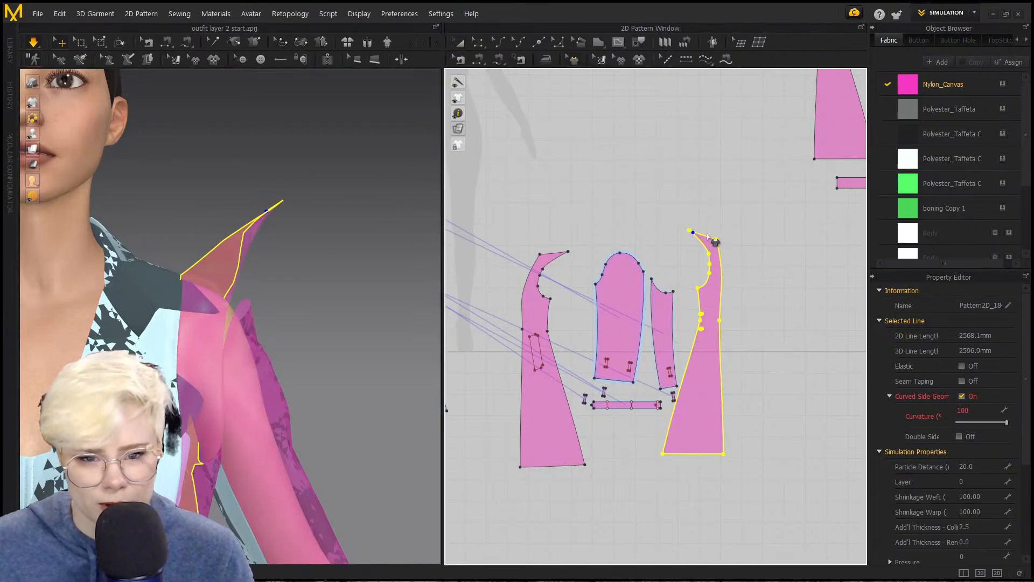
pyautogui.click(737, 217)
pyautogui.scroll(5, 716, 253)
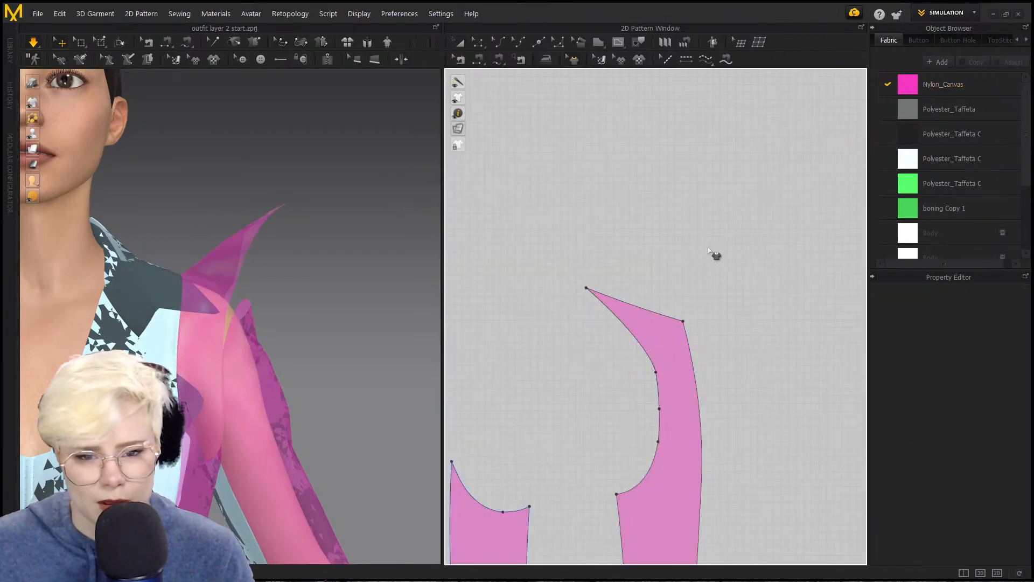
pyautogui.press('n')
pyautogui.click(664, 314)
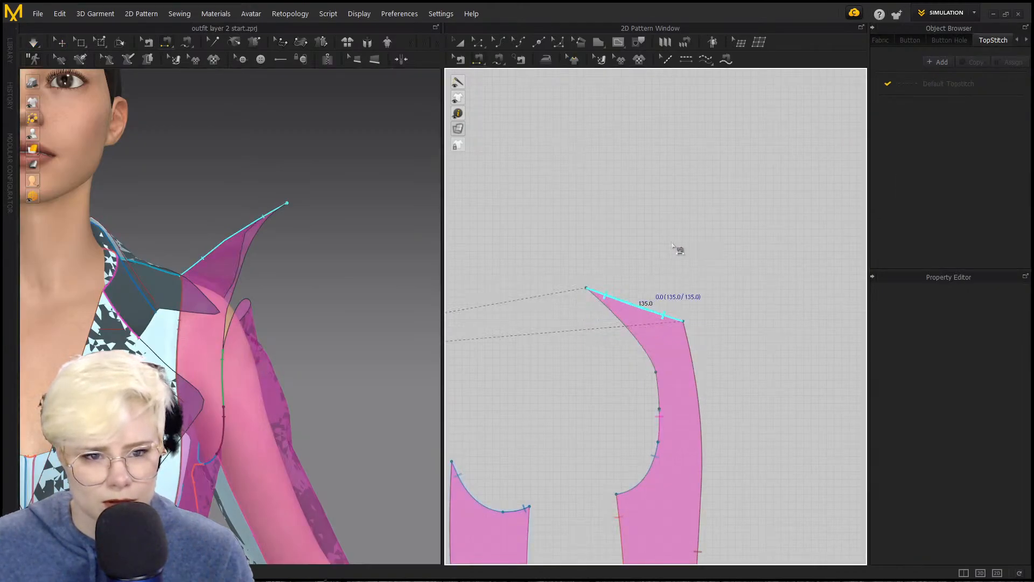
pyautogui.press('Escape')
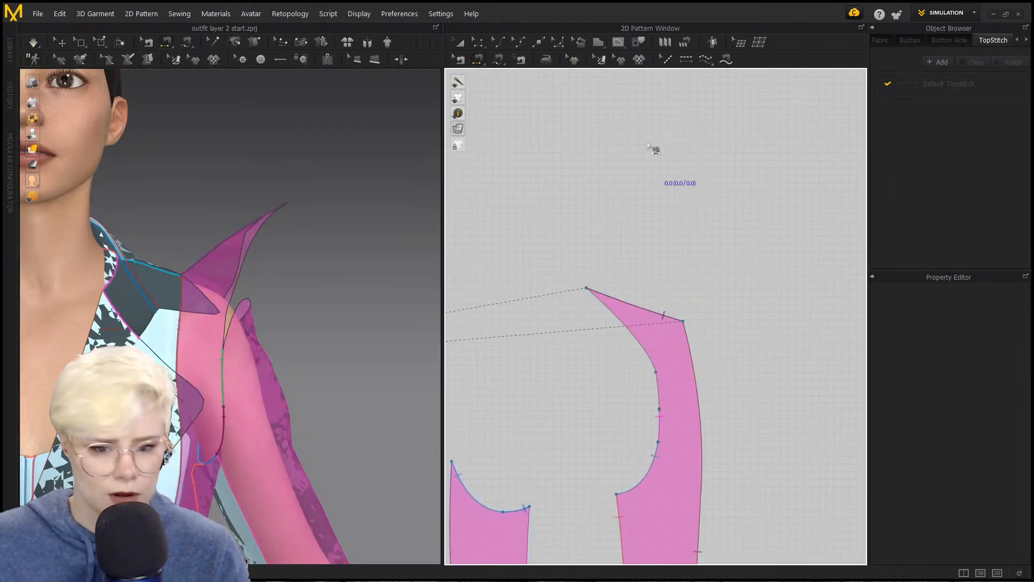
# Step: Apply seam taping to the shoulder edges of the back side panel and the front side panel
pyautogui.click(574, 60)
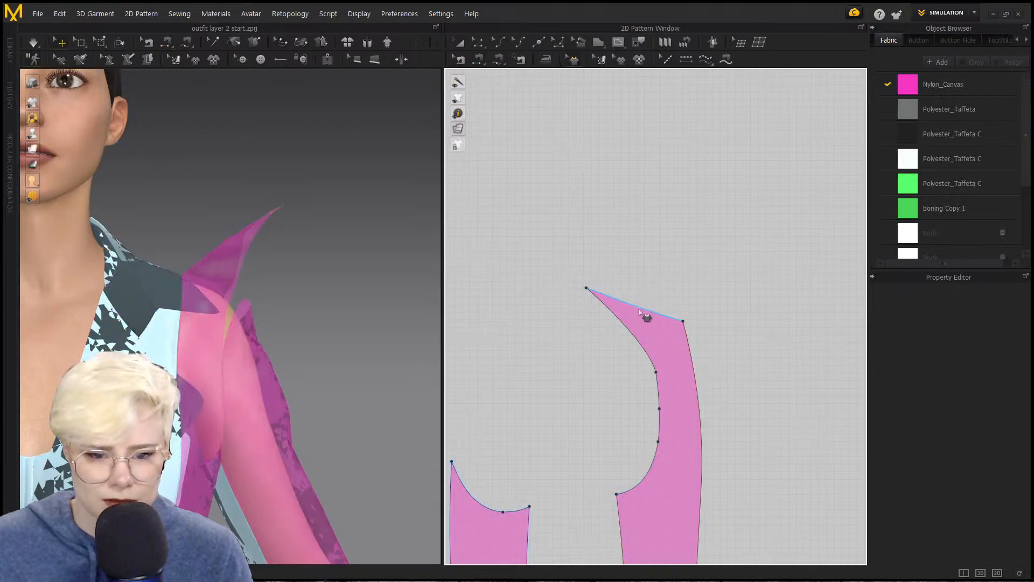
pyautogui.click(639, 312)
pyautogui.scroll(-2, 491, 287)
pyautogui.moveTo(517, 291); pyautogui.dragTo(784, 261, button='middle')
pyautogui.moveTo(561, 311); pyautogui.dragTo(767, 276, button='middle')
pyautogui.scroll(-2, 767, 276)
pyautogui.click(617, 302)
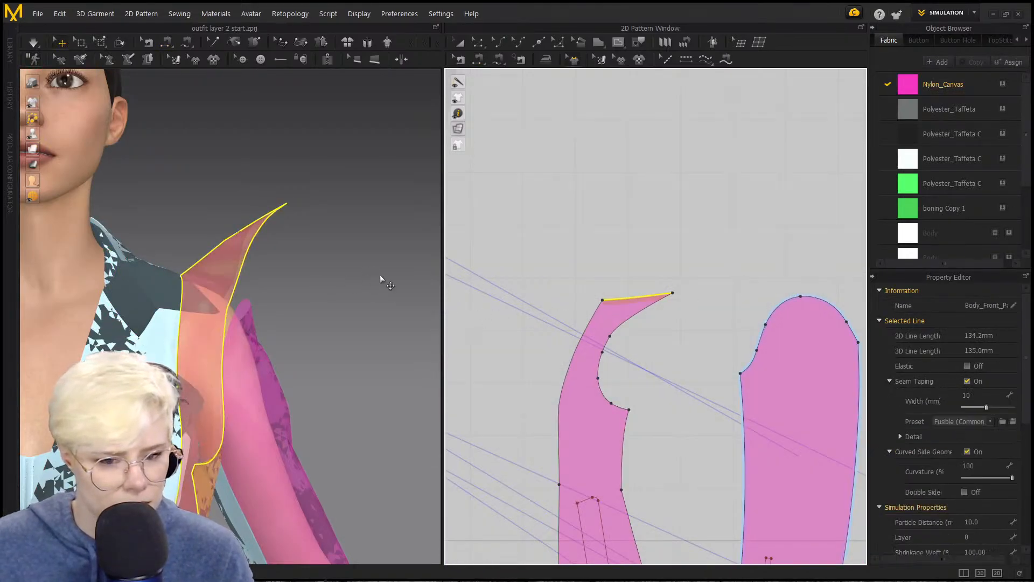
# Step: Simulate the taped shoulder, pulling both side panels' pointed tips upward and tugging the left sleeve cap
pyautogui.press('space')
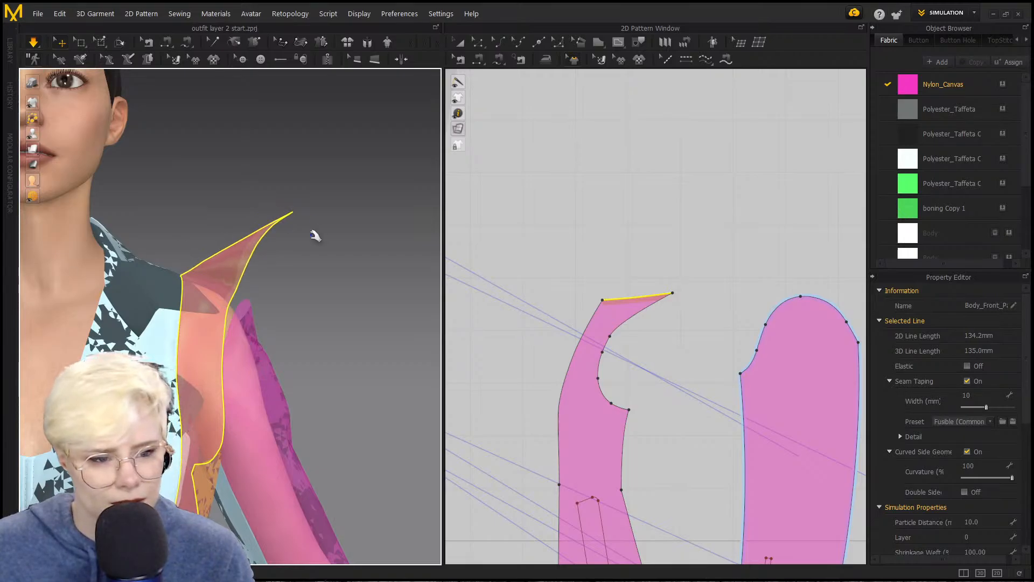
pyautogui.moveTo(291, 219); pyautogui.dragTo(302, 243, button='right')
pyautogui.moveTo(279, 214); pyautogui.dragTo(254, 157)
pyautogui.moveTo(254, 157); pyautogui.dragTo(198, 138, button='right')
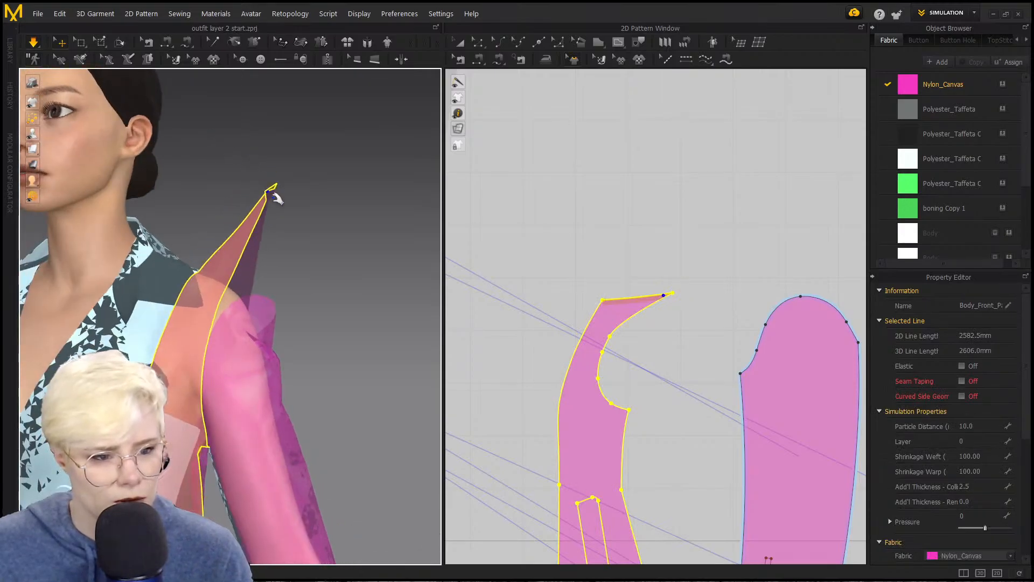
pyautogui.moveTo(275, 187); pyautogui.dragTo(279, 178)
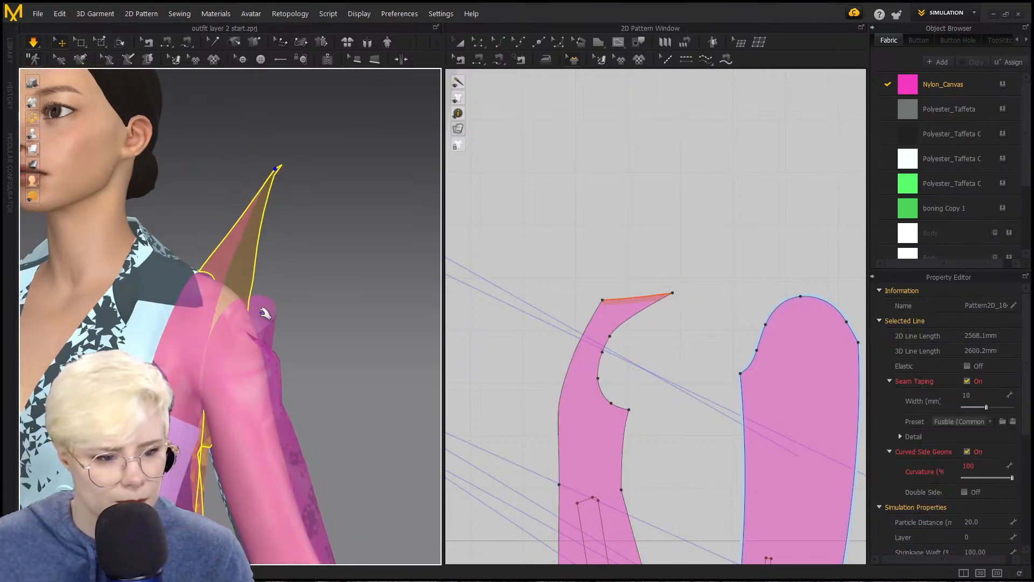
pyautogui.click(269, 286)
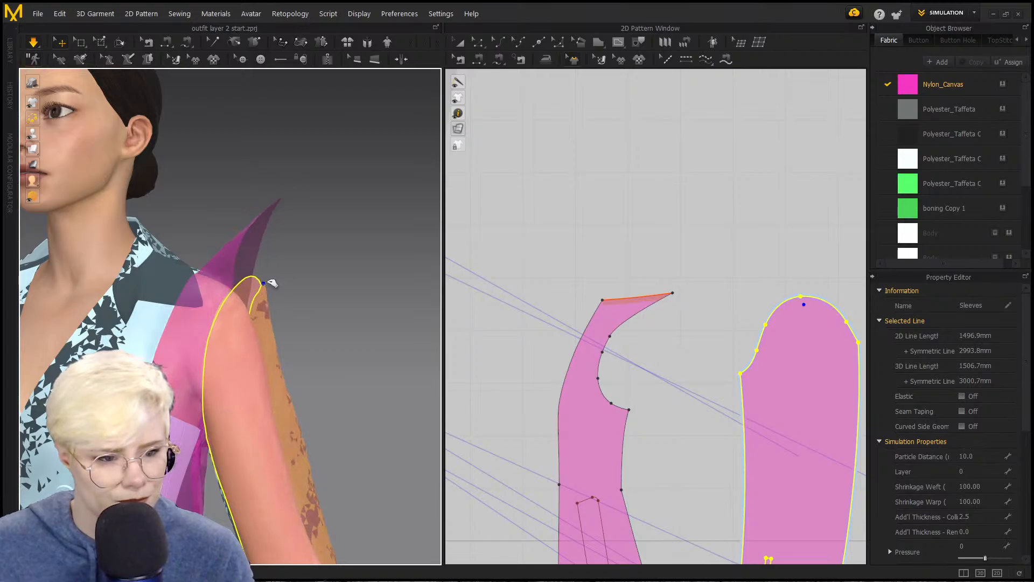
# Step: Rotate the back side panel upside down with Transform Pattern and move it above the front side panel
pyautogui.scroll(-2, 638, 230)
pyautogui.moveTo(638, 230); pyautogui.dragTo(461, 168, button='middle')
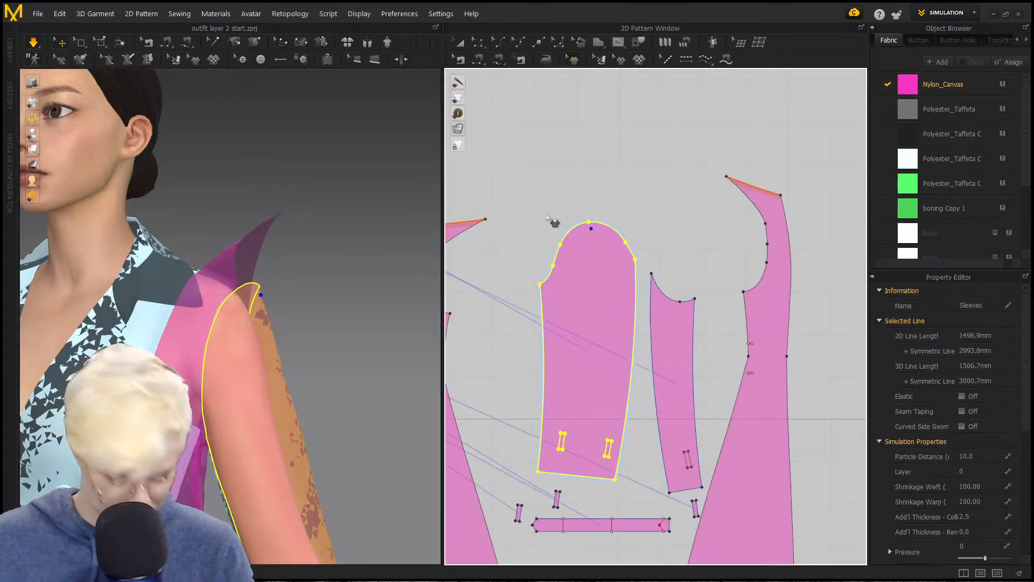
pyautogui.scroll(-2, 717, 277)
pyautogui.press('a')
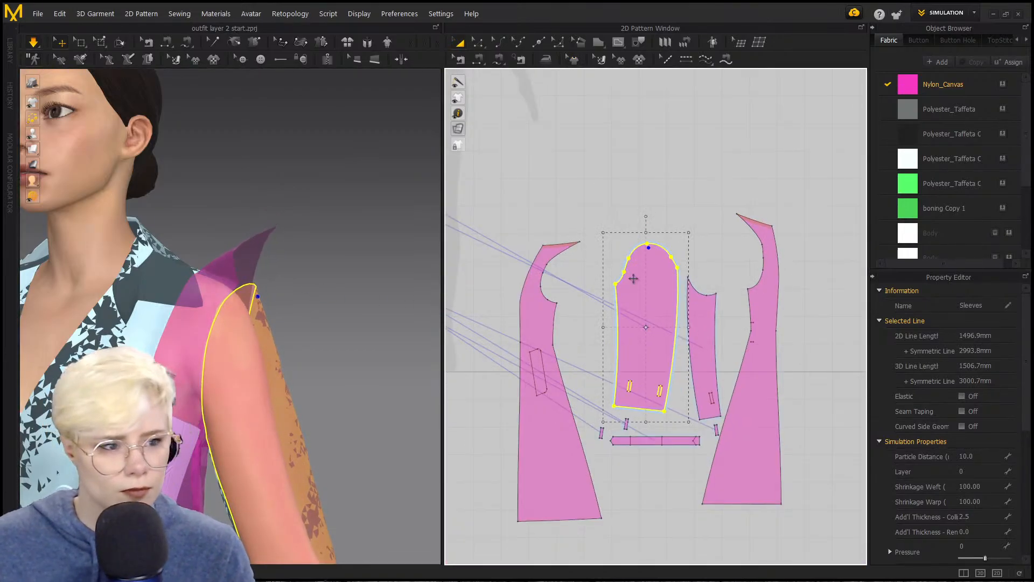
pyautogui.click(759, 307)
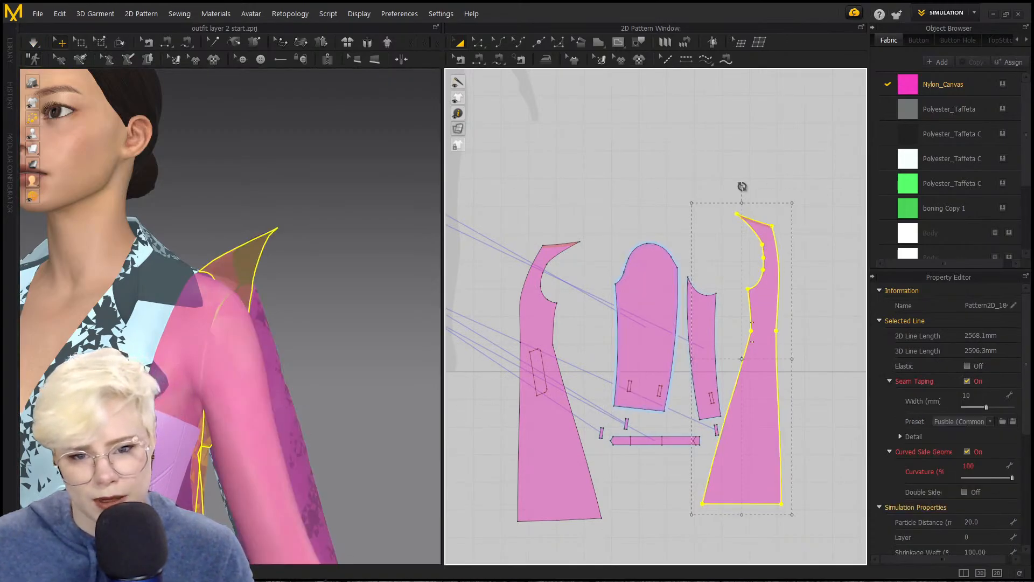
pyautogui.moveTo(742, 186); pyautogui.dragTo(716, 425)
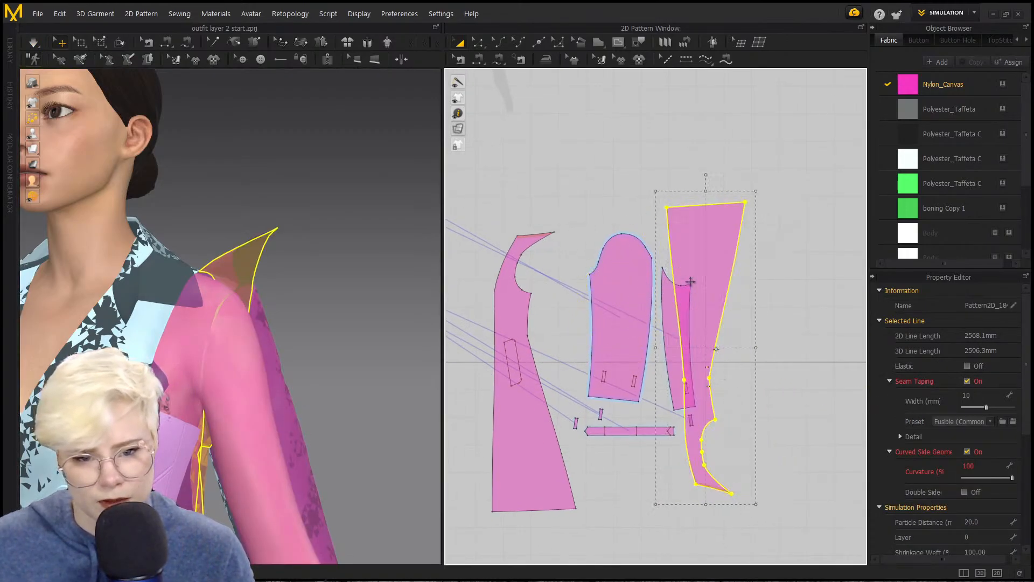
pyautogui.moveTo(690, 281); pyautogui.dragTo(570, 122)
pyautogui.scroll(-2, 570, 122)
pyautogui.scroll(2, 623, 213)
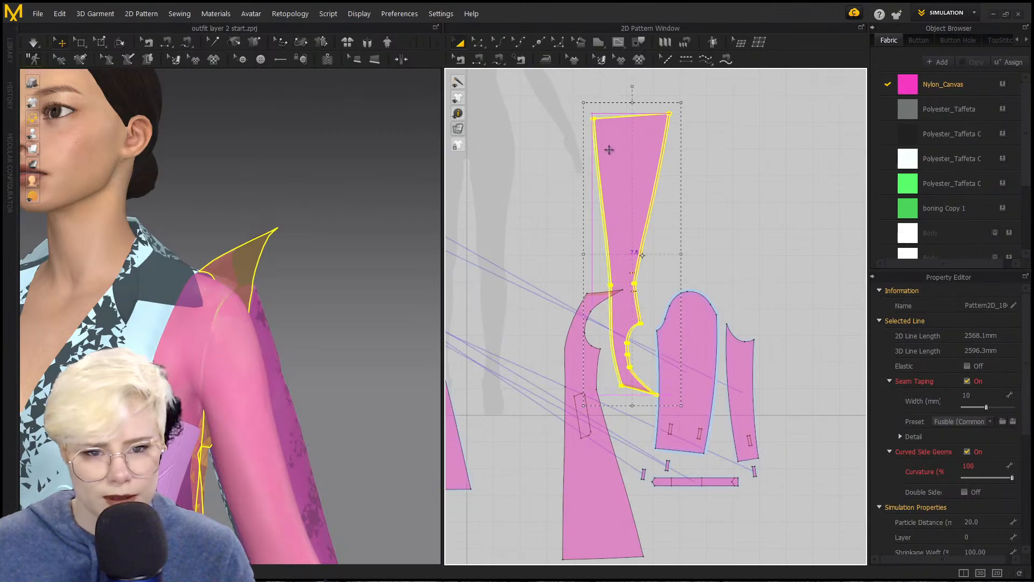
# Step: Tilt and shift the upturned back side panel so its shoulder edge meets the front side panel's shoulder edge
pyautogui.moveTo(610, 149); pyautogui.dragTo(560, 156)
pyautogui.moveTo(582, 90); pyautogui.dragTo(516, 147)
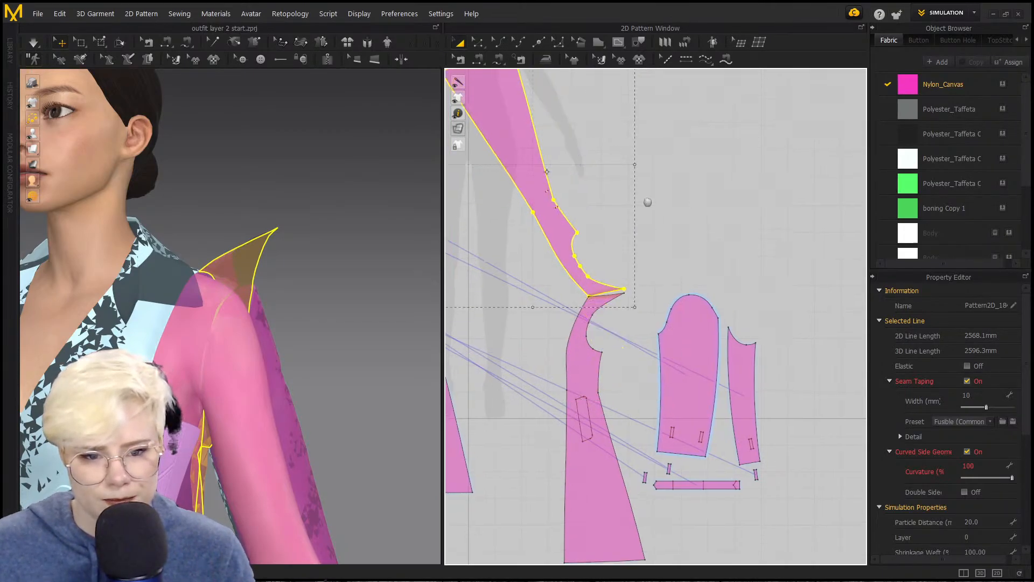
pyautogui.scroll(-3, 648, 200)
pyautogui.scroll(3, 586, 145)
pyautogui.moveTo(622, 125); pyautogui.dragTo(642, 129)
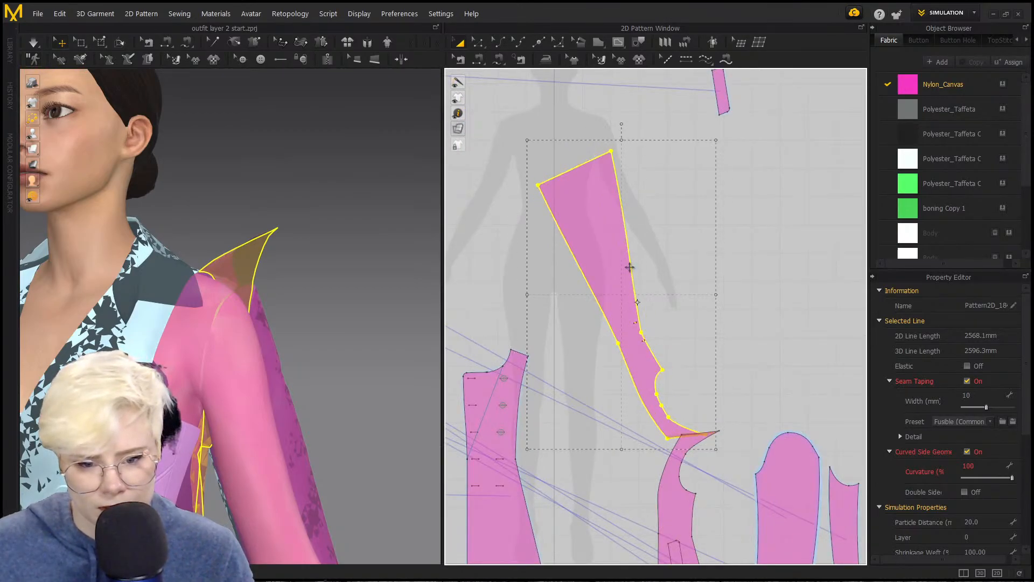
pyautogui.moveTo(612, 297); pyautogui.dragTo(636, 291)
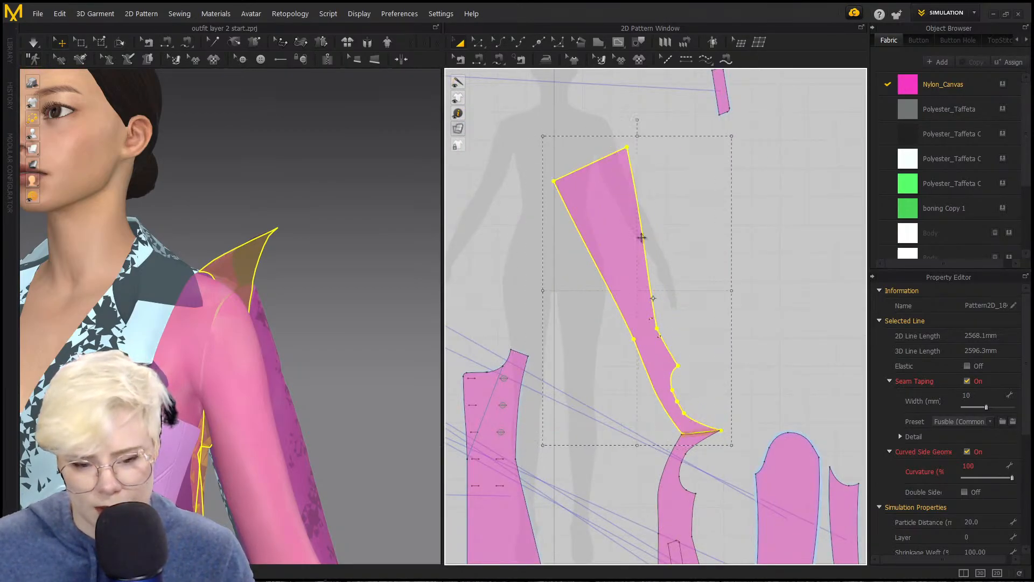
# Step: Fine-tune the back side panel's angle and position until both shoulder edges line up closely from neck to tip
pyautogui.scroll(-2, 673, 269)
pyautogui.scroll(5, 696, 314)
pyautogui.scroll(-1, 680, 284)
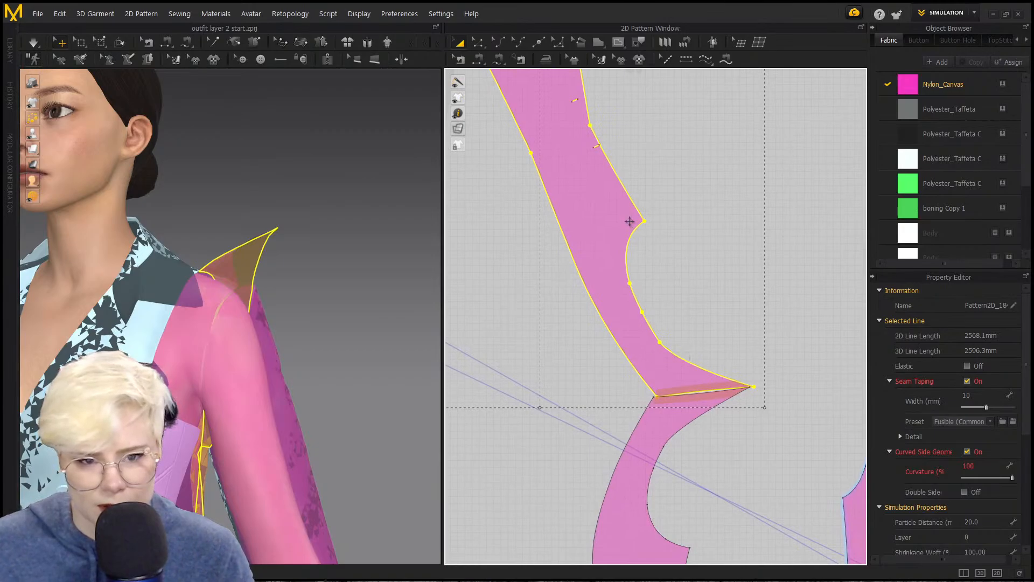
pyautogui.scroll(-5, 648, 357)
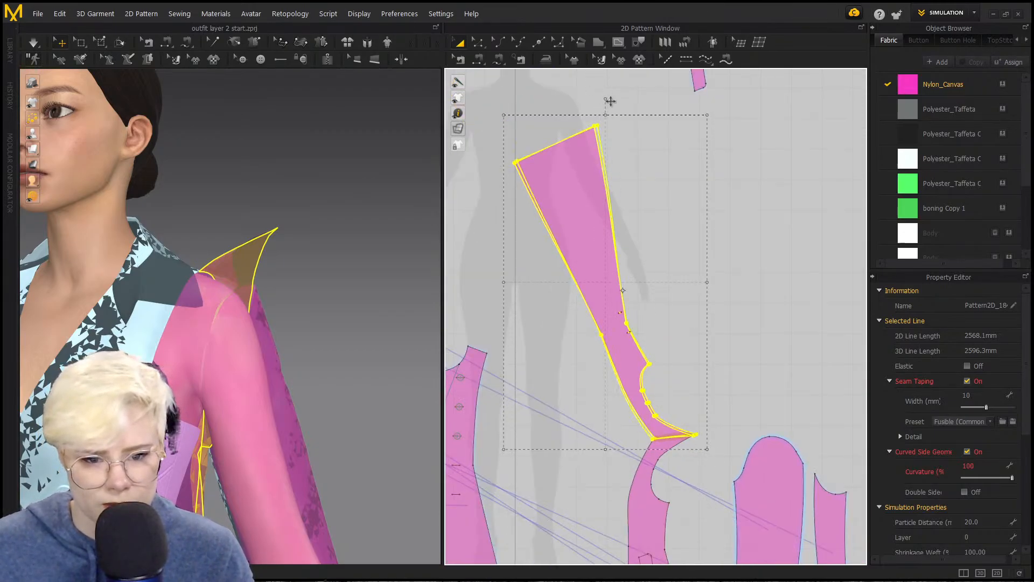
pyautogui.scroll(4, 636, 378)
pyautogui.moveTo(636, 378); pyautogui.dragTo(658, 404)
pyautogui.scroll(-5, 657, 404)
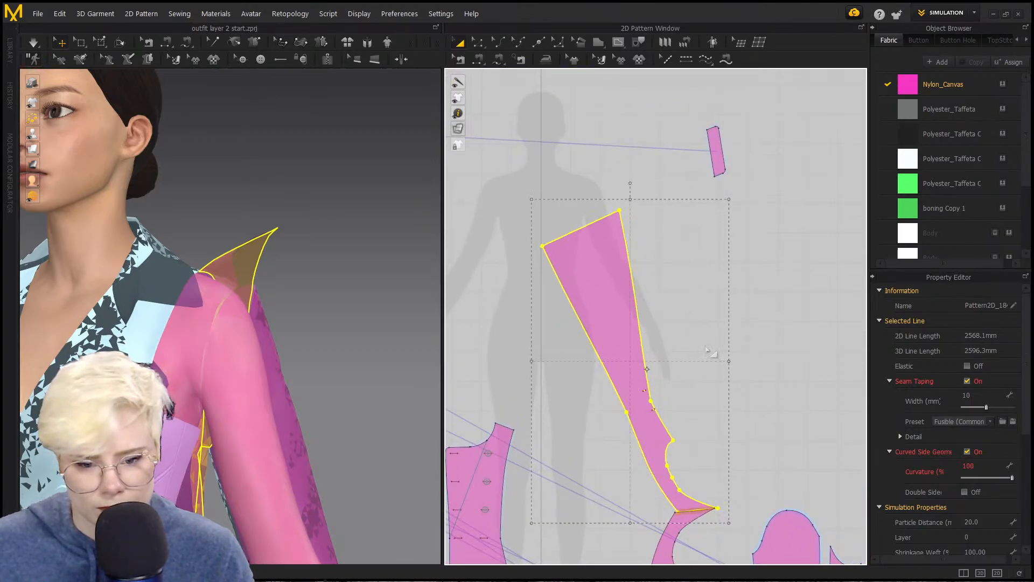
pyautogui.scroll(4, 638, 372)
pyautogui.scroll(2, 638, 373)
pyautogui.moveTo(686, 353); pyautogui.dragTo(670, 370)
pyautogui.scroll(-2, 670, 356)
pyautogui.scroll(6, 695, 357)
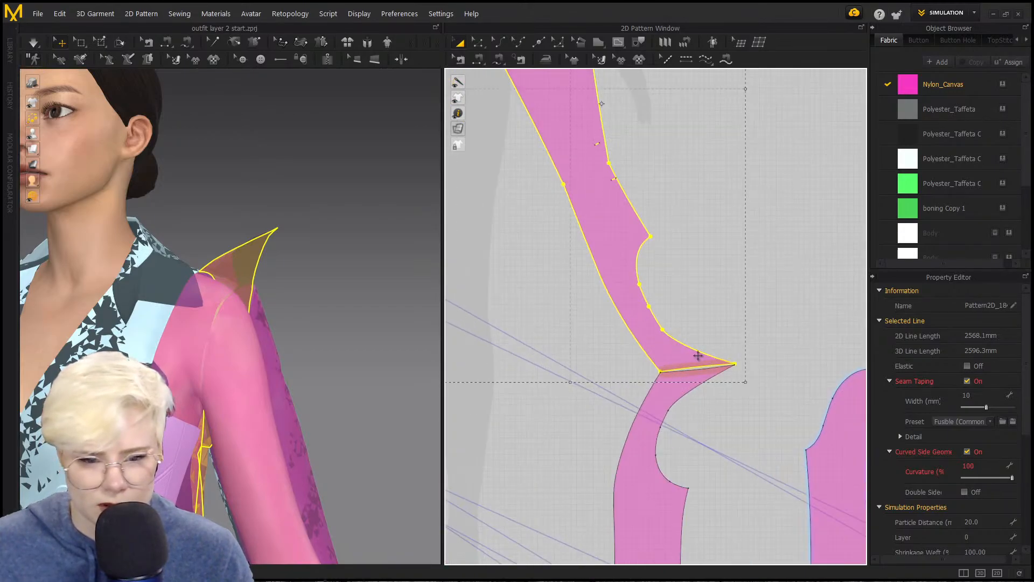
# Step: Delete all curve points on the facing shoulder edges of the front and back side panels
pyautogui.scroll(-2, 579, 305)
pyautogui.moveTo(580, 304); pyautogui.dragTo(668, 307, button='right')
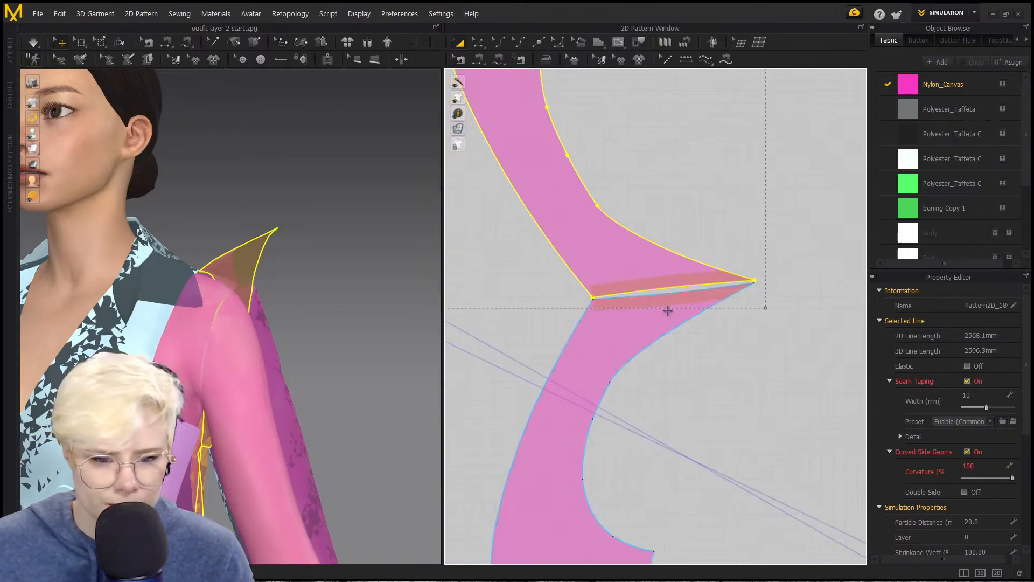
pyautogui.moveTo(284, 284); pyautogui.dragTo(431, 326, button='right')
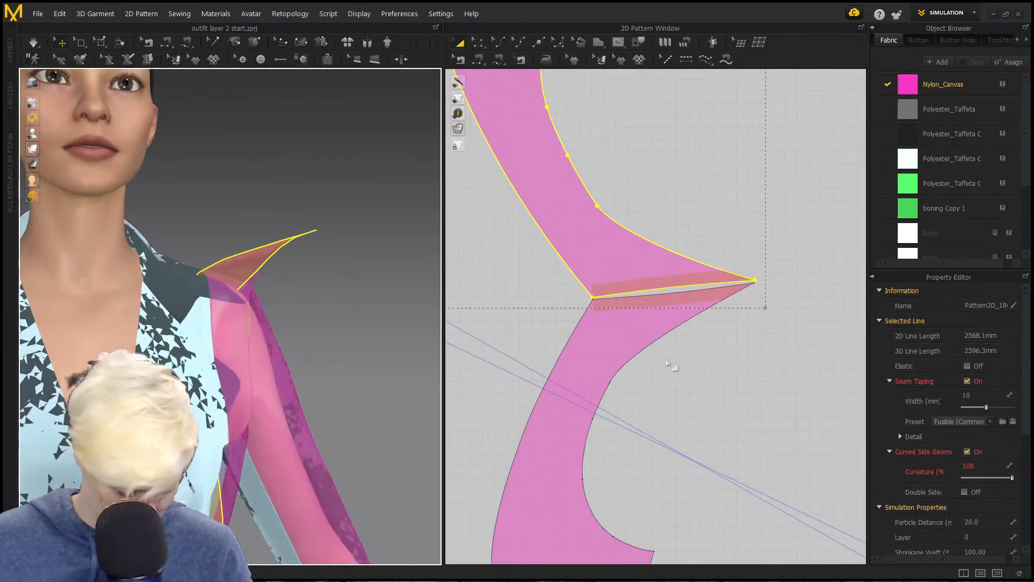
pyautogui.press('z')
pyautogui.click(679, 298)
pyautogui.rightClick(675, 289)
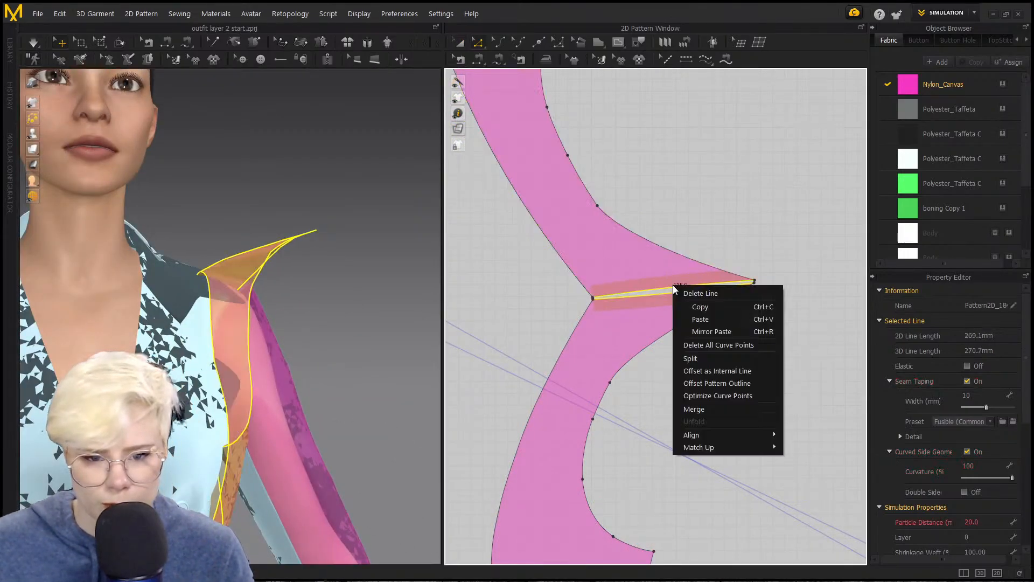
pyautogui.click(735, 346)
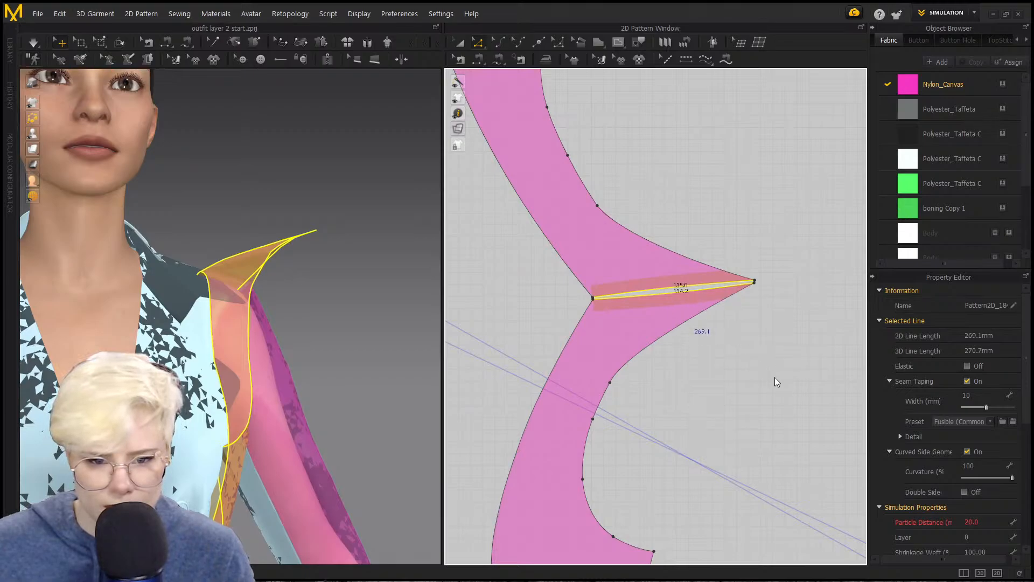
pyautogui.scroll(-3, 672, 342)
pyautogui.scroll(-2, 672, 342)
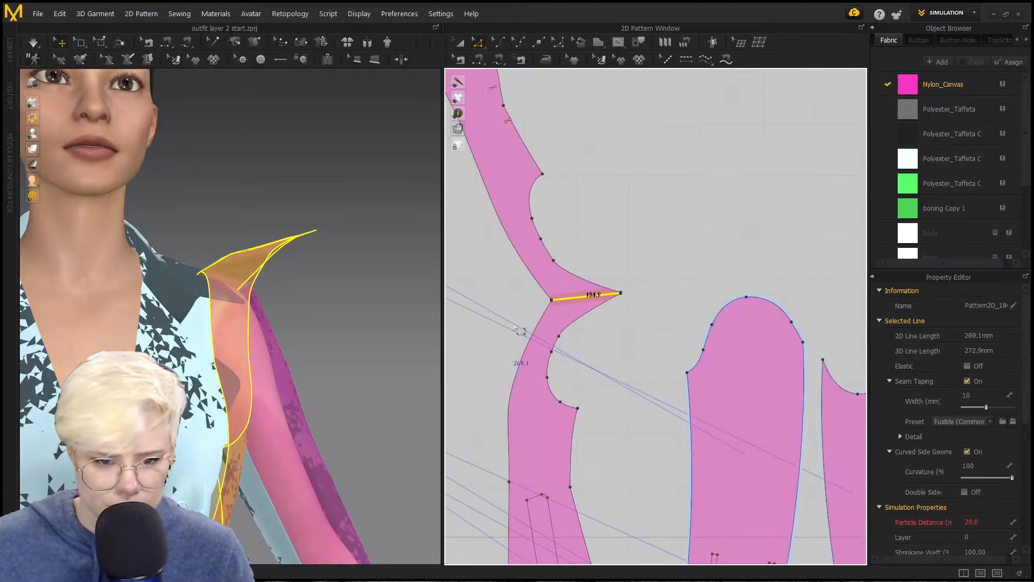
pyautogui.click(674, 327)
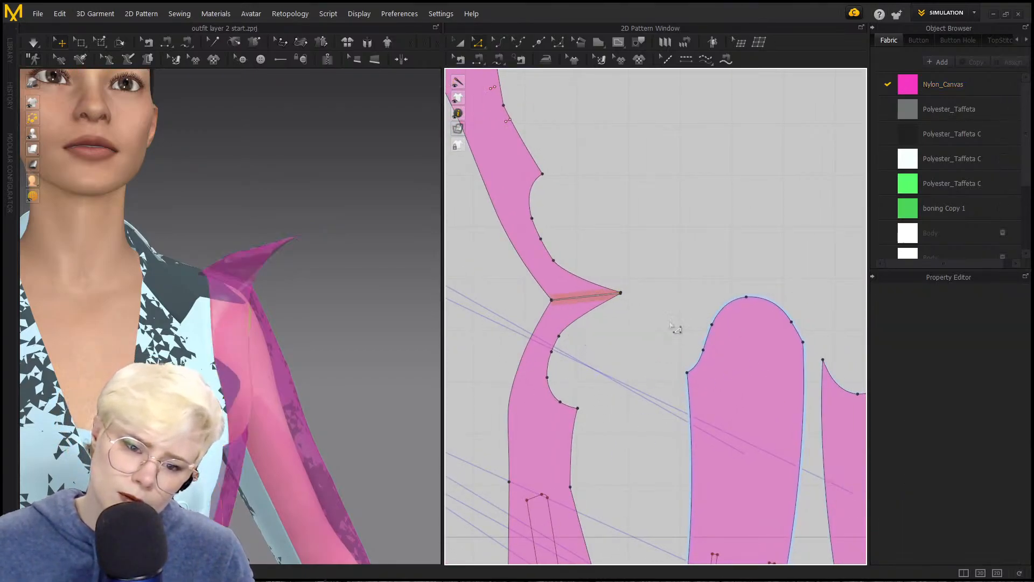
# Step: Compare the length of the front side panel's upper armhole curve with the matching segment of the sleeve cap
pyautogui.click(593, 314)
pyautogui.scroll(3, 641, 324)
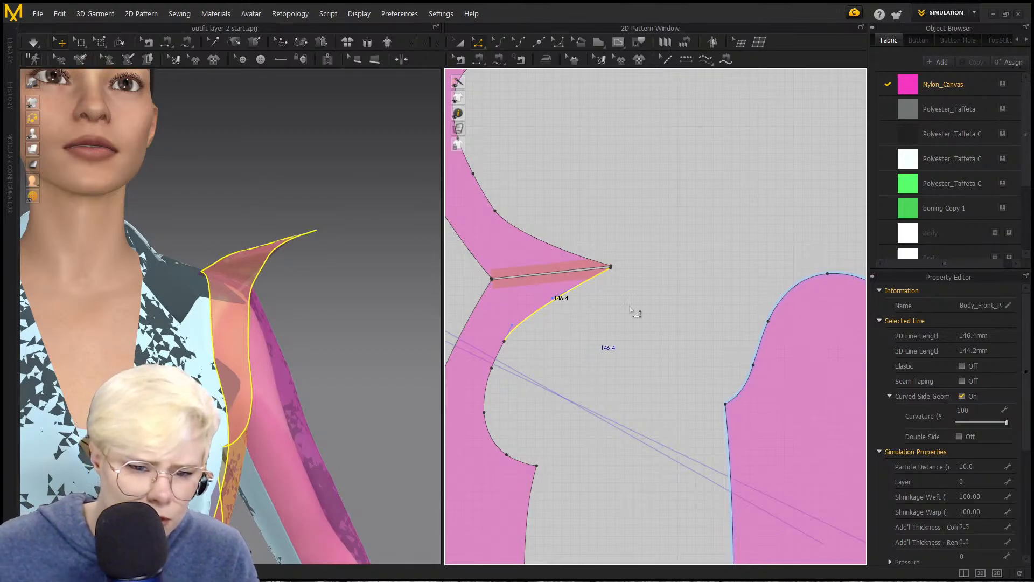
pyautogui.click(808, 286)
pyautogui.moveTo(845, 318); pyautogui.dragTo(723, 318, button='middle')
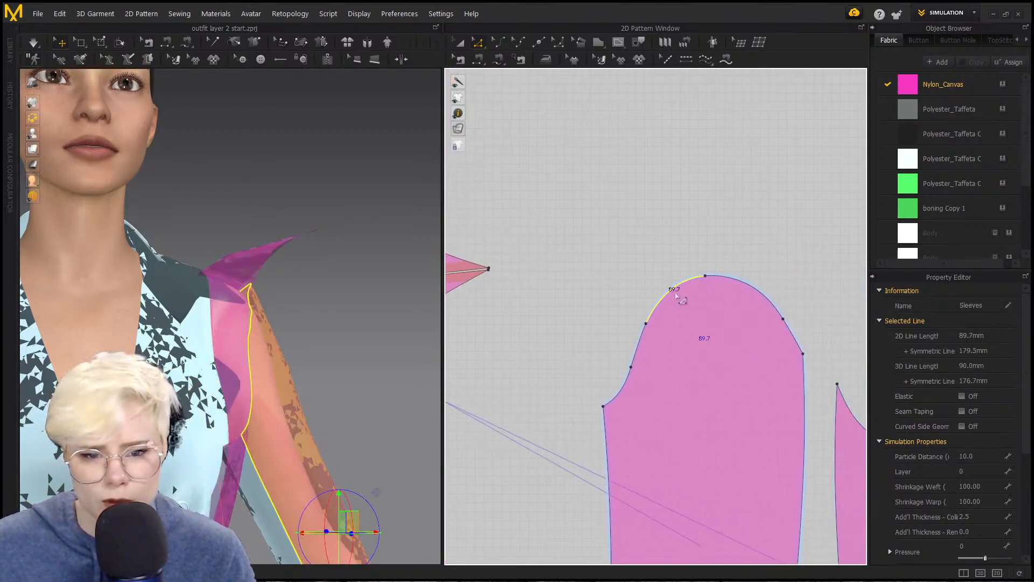
pyautogui.scroll(-2, 592, 318)
pyautogui.scroll(-3, 784, 305)
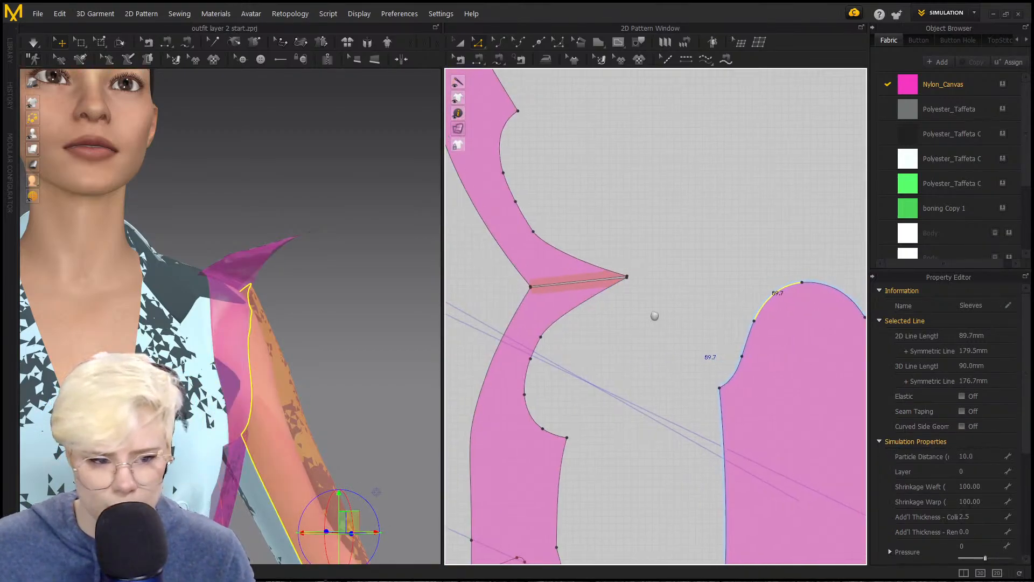
# Step: Raise the sleeve cap's top point into a tall peak and check the length of the back side panel's upper armhole curve
pyautogui.scroll(3, 696, 335)
pyautogui.moveTo(661, 326); pyautogui.dragTo(661, 266)
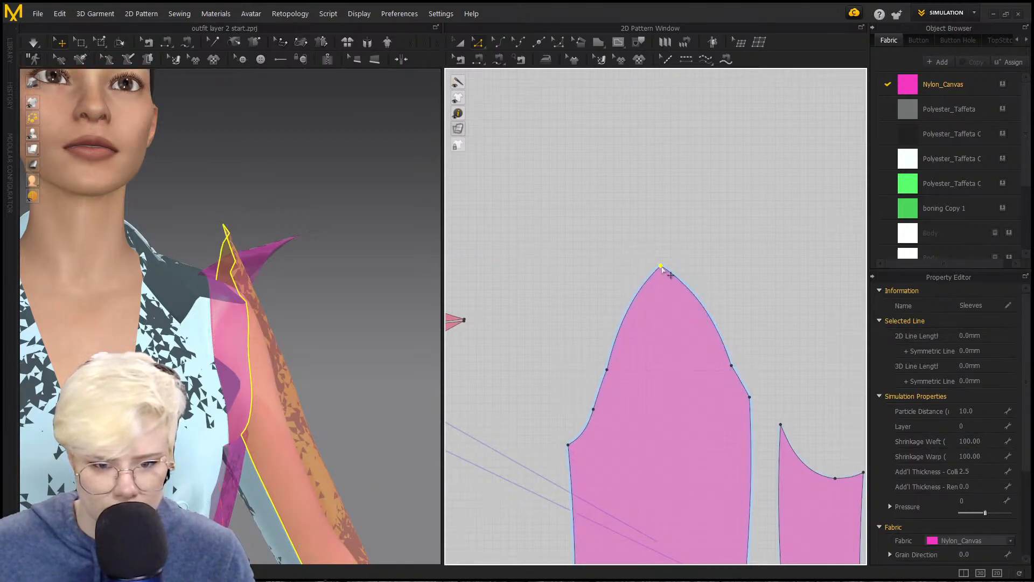
pyautogui.moveTo(547, 292); pyautogui.dragTo(693, 294, button='right')
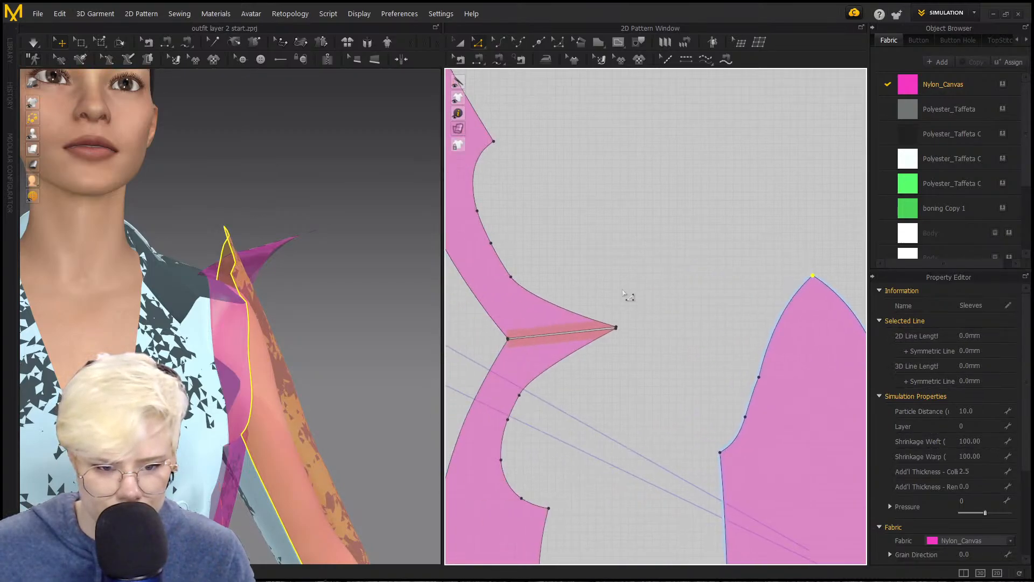
pyautogui.click(554, 304)
pyautogui.scroll(-2, 703, 279)
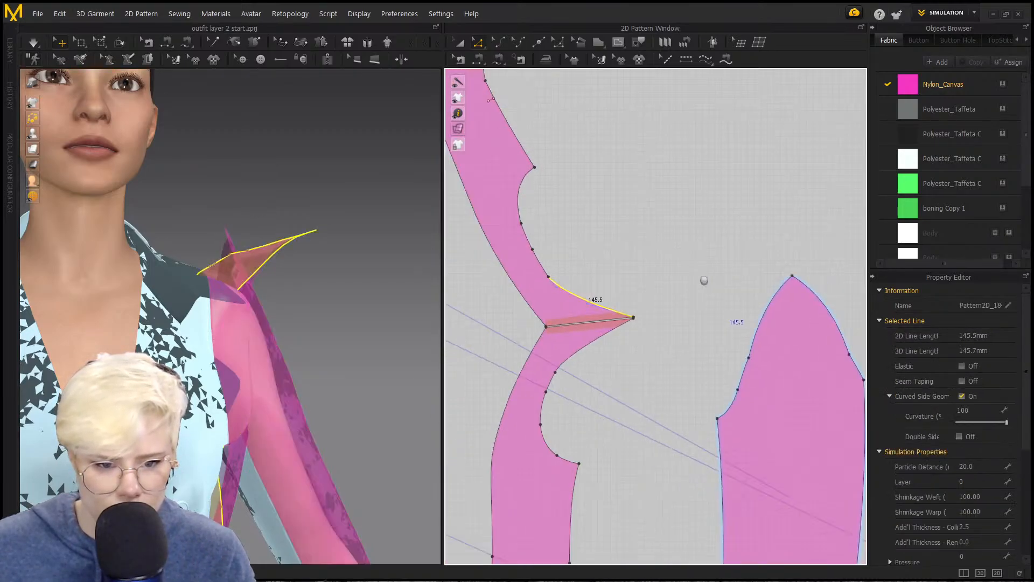
# Step: Flatten the back curve of the sleeve cap slightly, to a length of about 150 mm
pyautogui.moveTo(798, 304); pyautogui.dragTo(647, 306, button='middle')
pyautogui.moveTo(582, 296); pyautogui.dragTo(646, 291, button='middle')
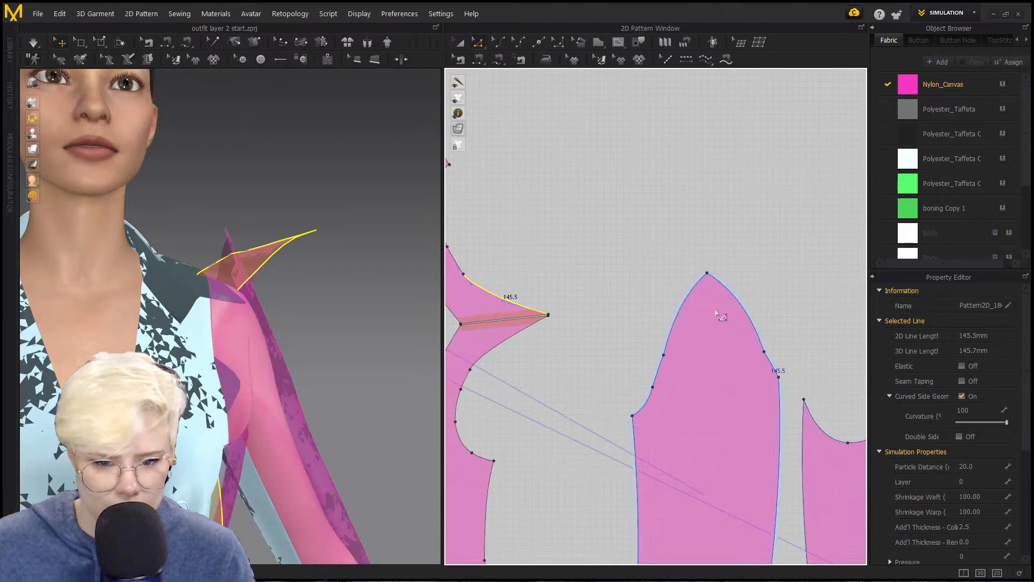
pyautogui.click(757, 320)
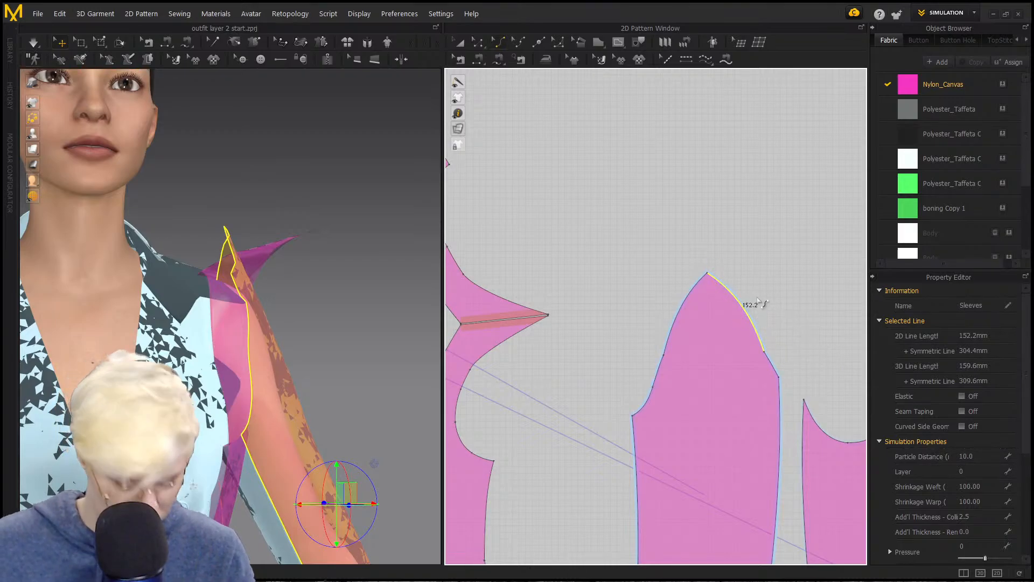
pyautogui.moveTo(746, 307); pyautogui.dragTo(739, 308)
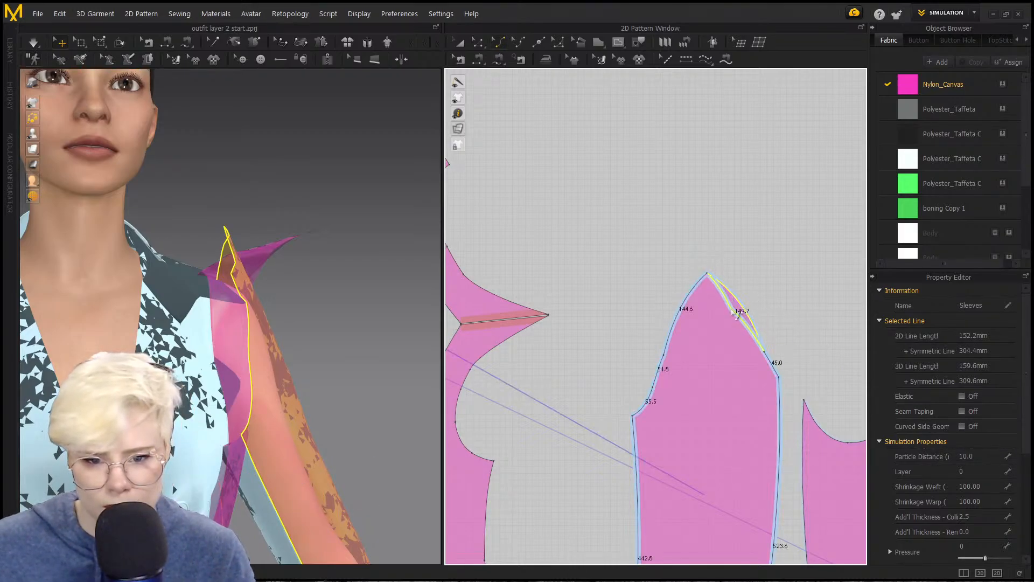
# Step: Nudge the sleeve cap's peak point until the front curve is about 143 mm and the back curve about 149 mm long
pyautogui.press('z')
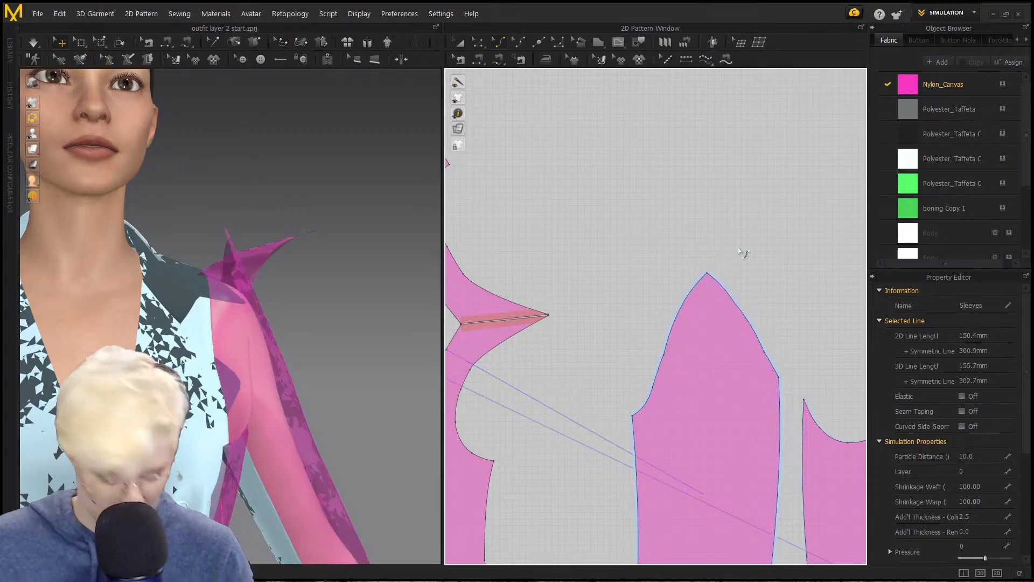
pyautogui.click(710, 276)
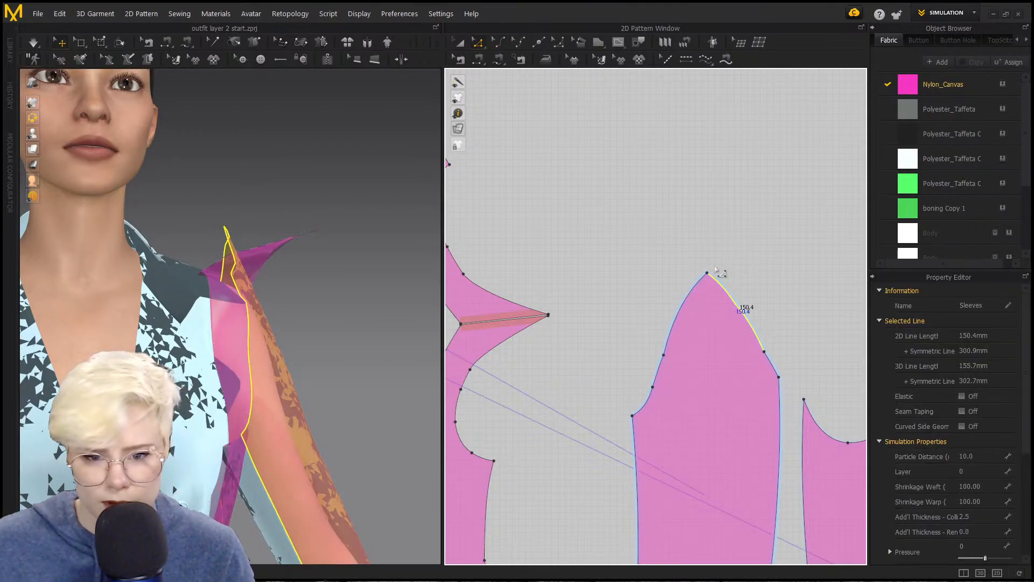
pyautogui.click(706, 275)
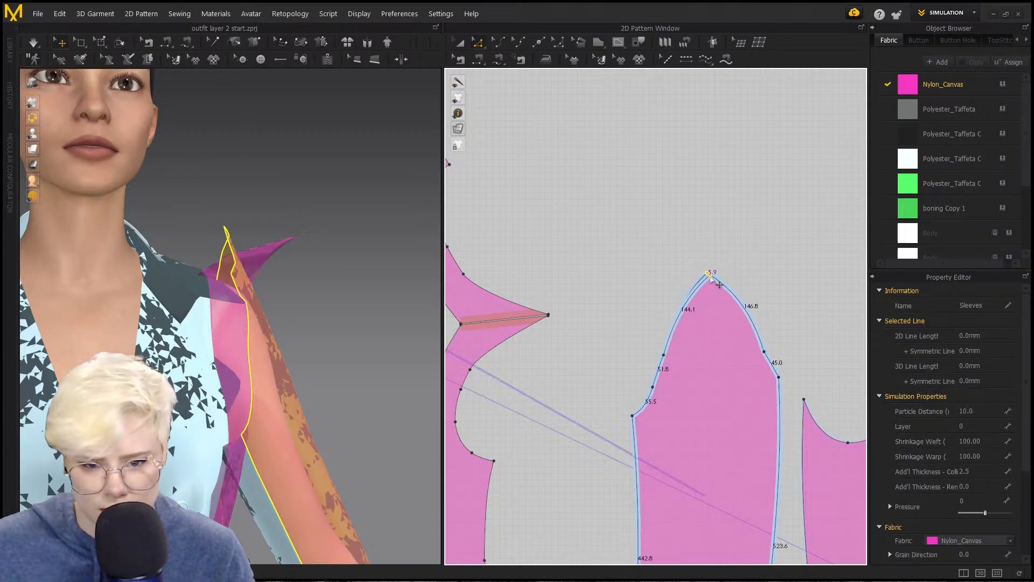
pyautogui.moveTo(712, 278); pyautogui.dragTo(712, 280)
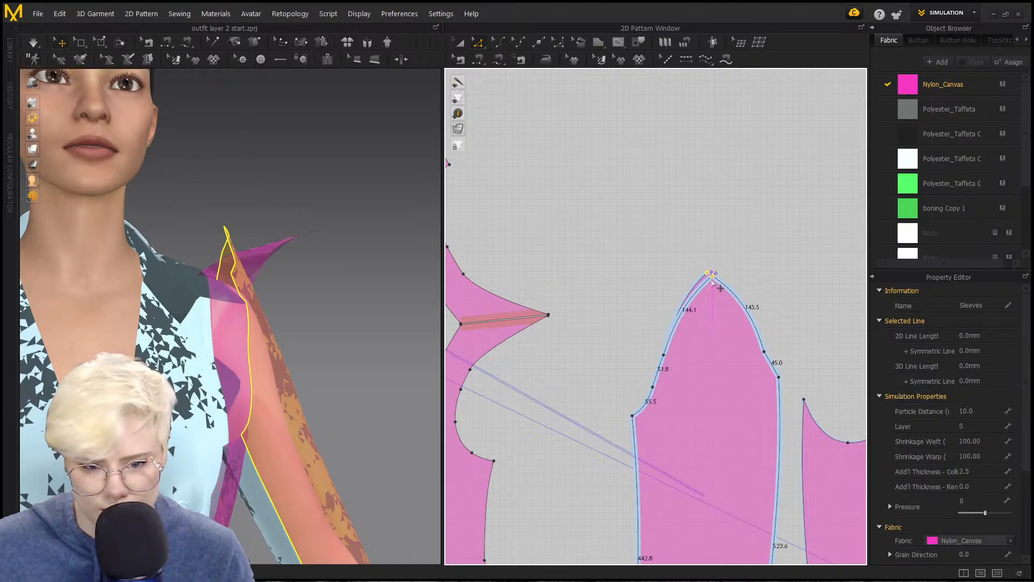
pyautogui.scroll(2, 713, 279)
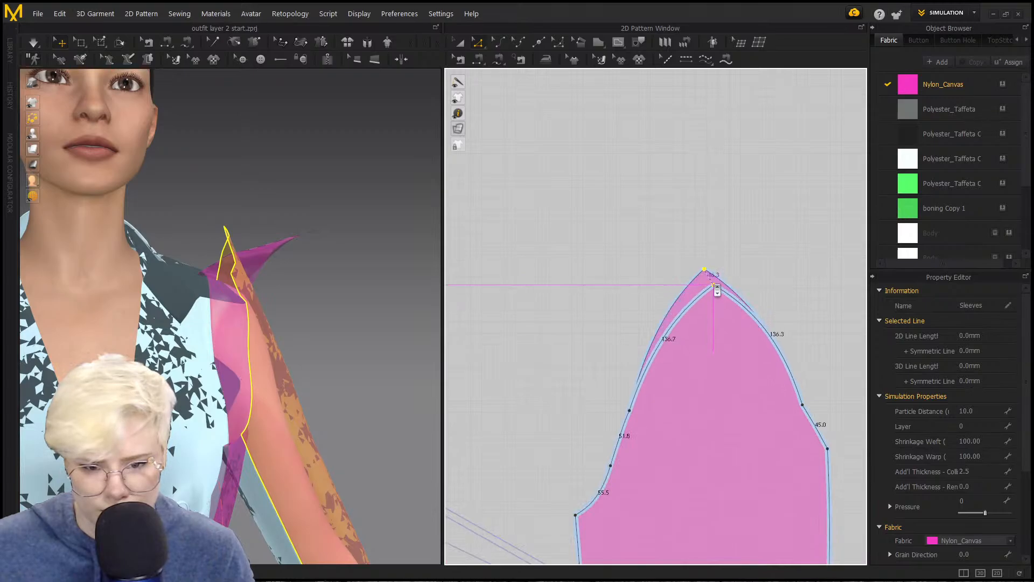
pyautogui.moveTo(720, 281); pyautogui.dragTo(708, 280)
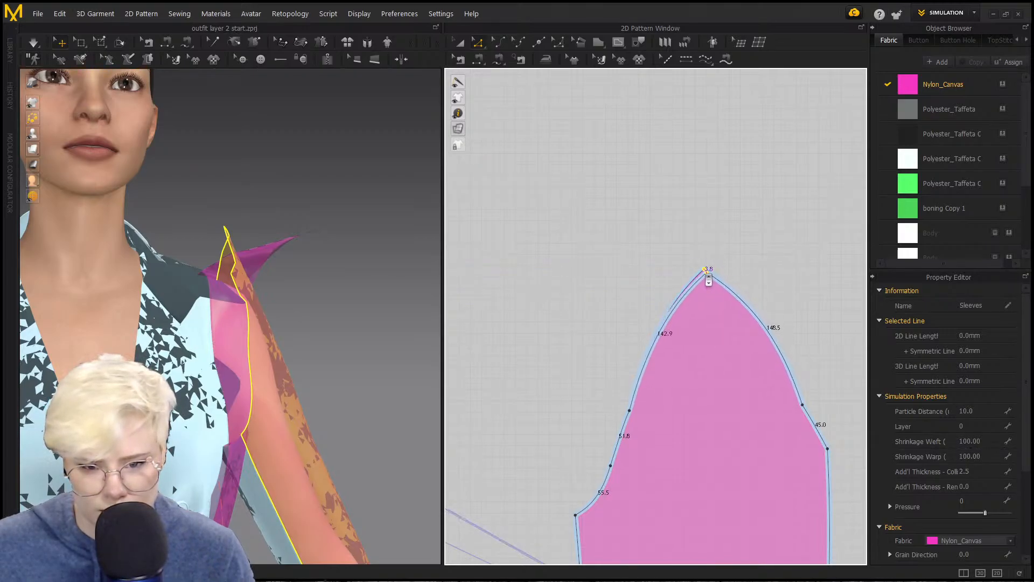
pyautogui.scroll(-3, 757, 331)
pyautogui.scroll(1, 814, 310)
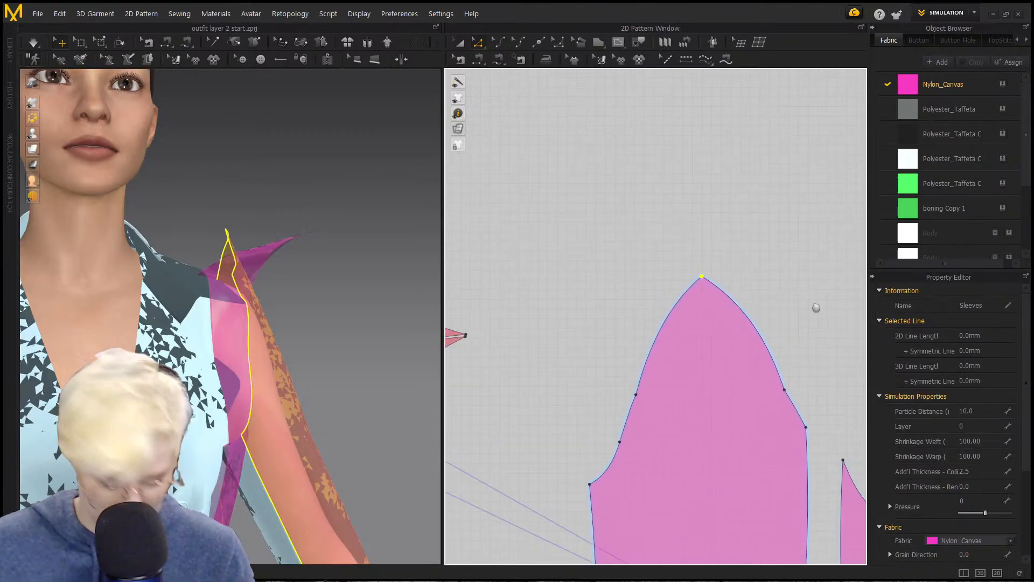
# Step: Sew the front side panel's upper armhole curve, up to the shoulder tip, to the front curve of the sleeve cap with free sewing
pyautogui.moveTo(815, 310); pyautogui.dragTo(731, 298, button='middle')
pyautogui.scroll(-3, 645, 362)
pyautogui.moveTo(607, 364); pyautogui.dragTo(713, 341, button='middle')
pyautogui.scroll(2, 713, 341)
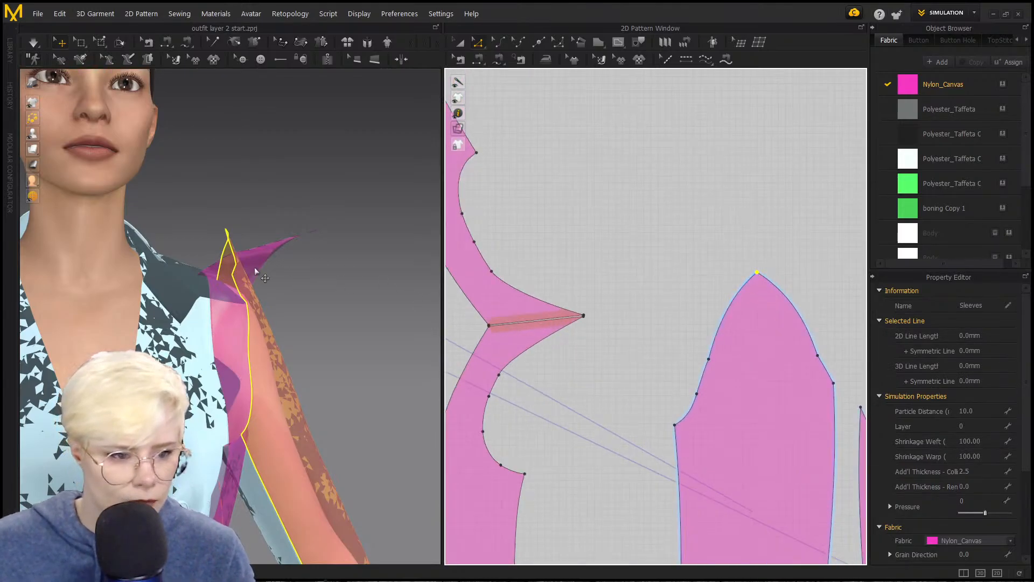
pyautogui.moveTo(255, 272); pyautogui.dragTo(358, 291, button='right')
pyautogui.moveTo(290, 281); pyautogui.dragTo(272, 269, button='right')
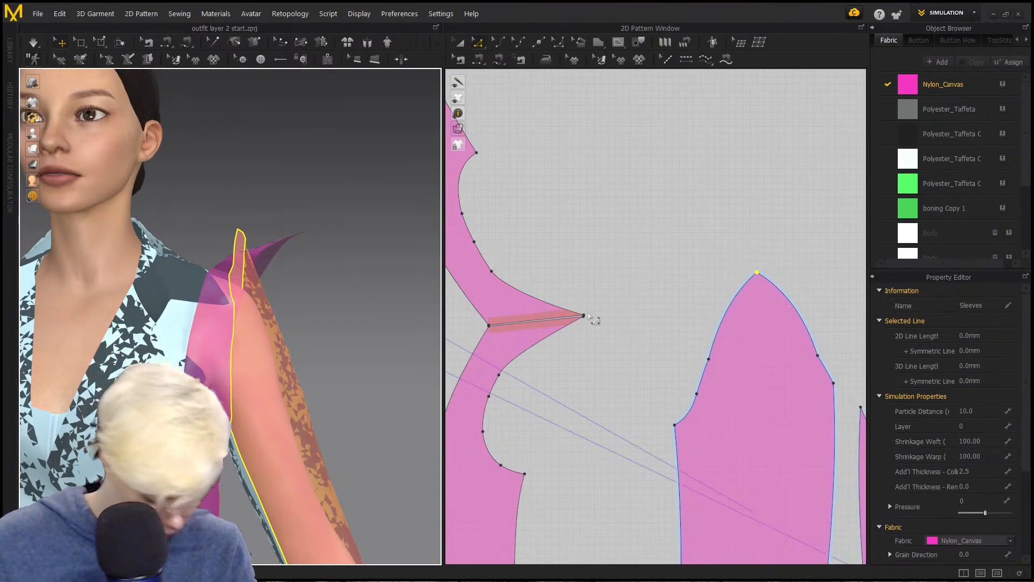
pyautogui.press('t')
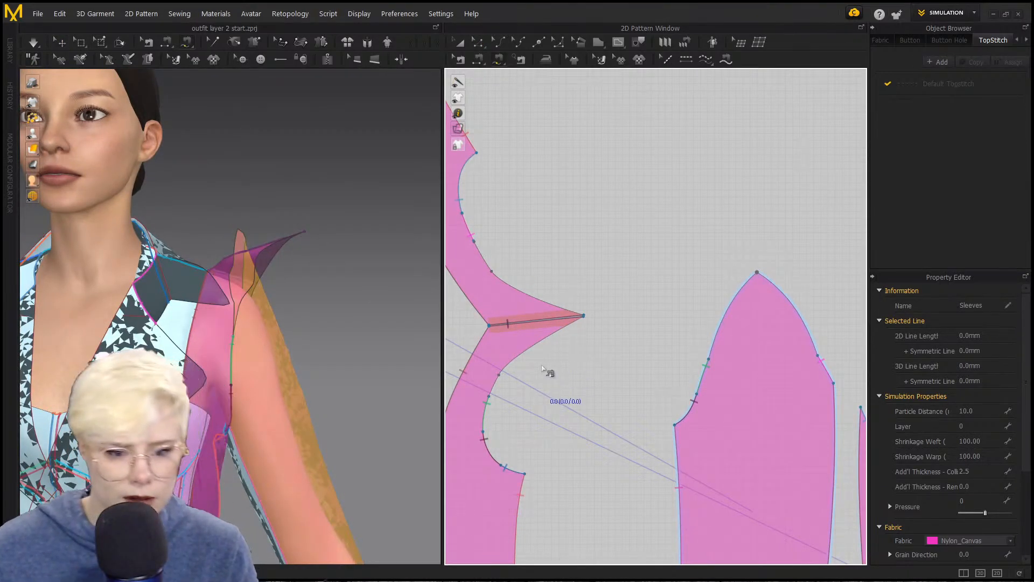
pyautogui.click(490, 396)
pyautogui.click(584, 316)
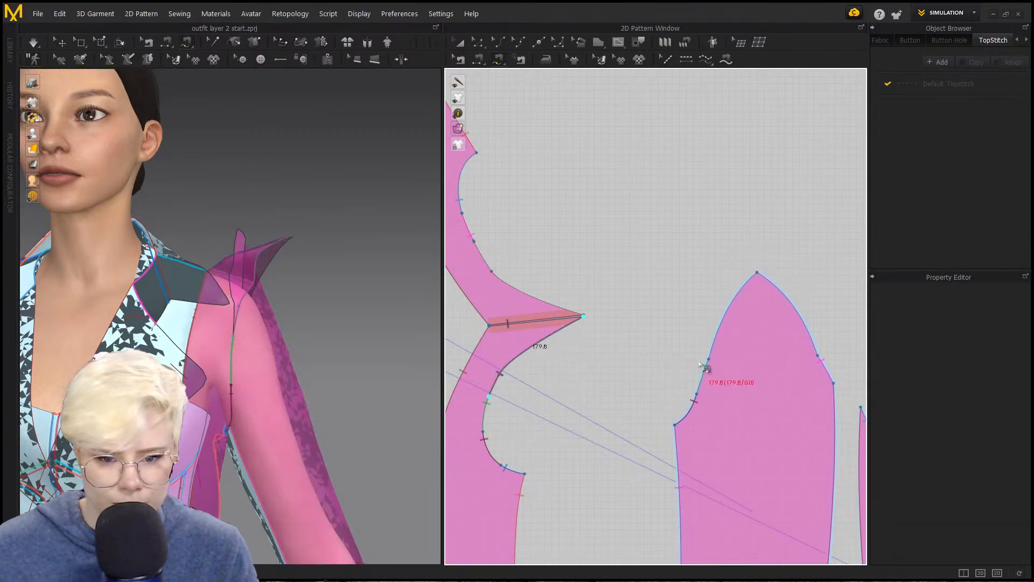
pyautogui.click(709, 360)
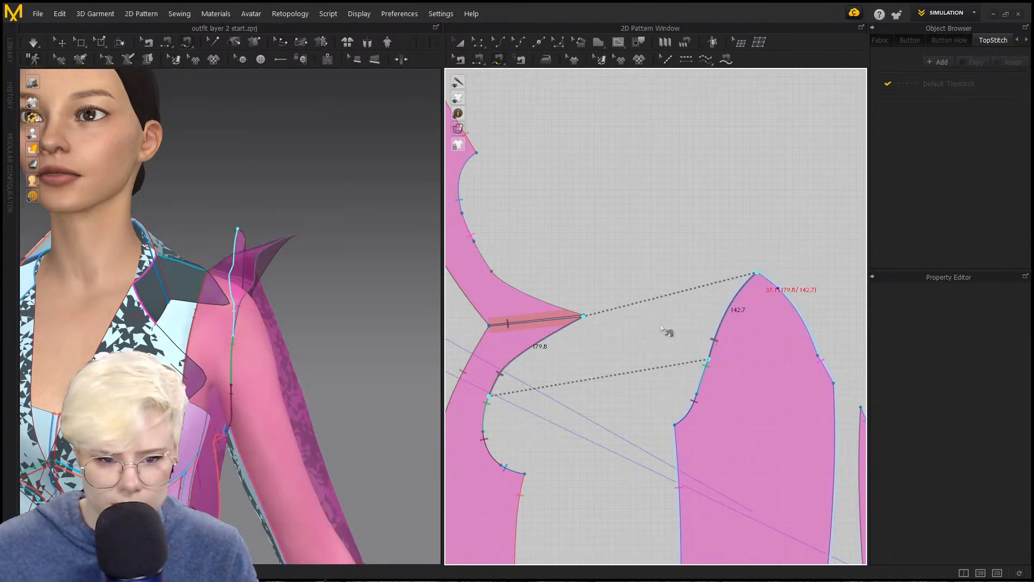
pyautogui.click(757, 274)
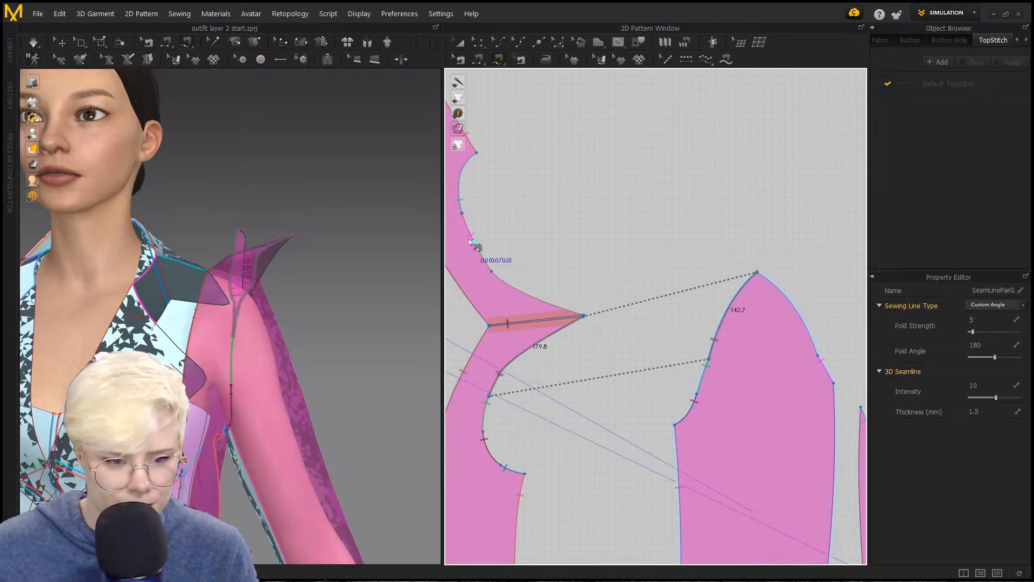
# Step: Sew the back side panel's upper armhole curve, ending at the shoulder tip, to the back curve of the sleeve cap
pyautogui.scroll(5, 471, 243)
pyautogui.click(483, 245)
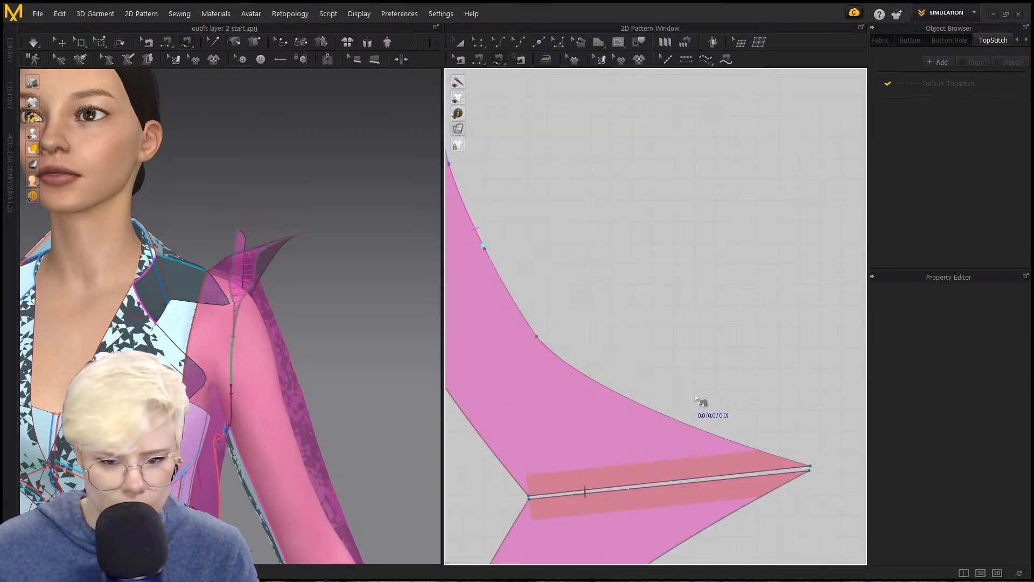
pyautogui.scroll(-3, 699, 400)
pyautogui.scroll(-3, 700, 359)
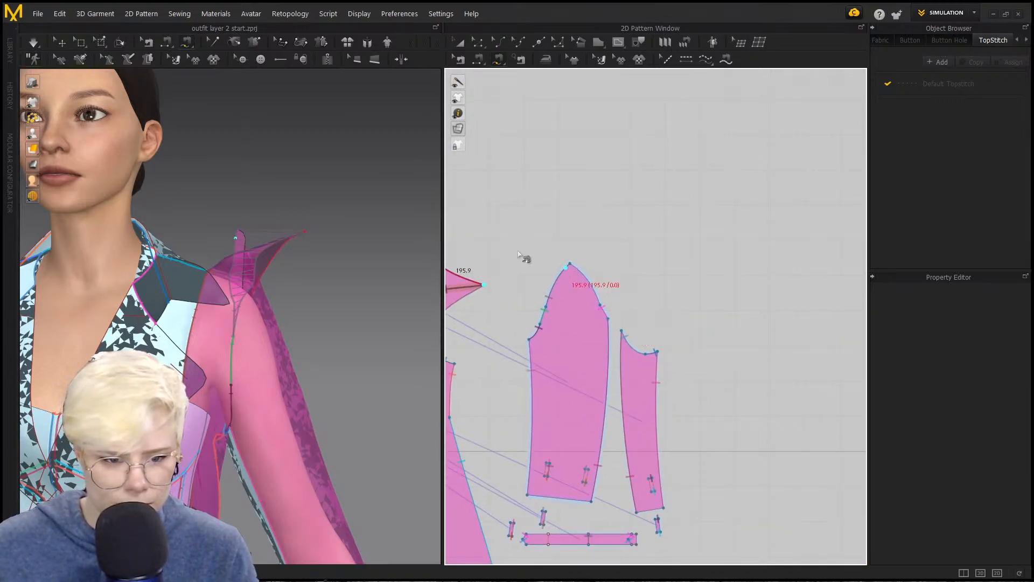
pyautogui.scroll(2, 628, 274)
pyautogui.click(726, 340)
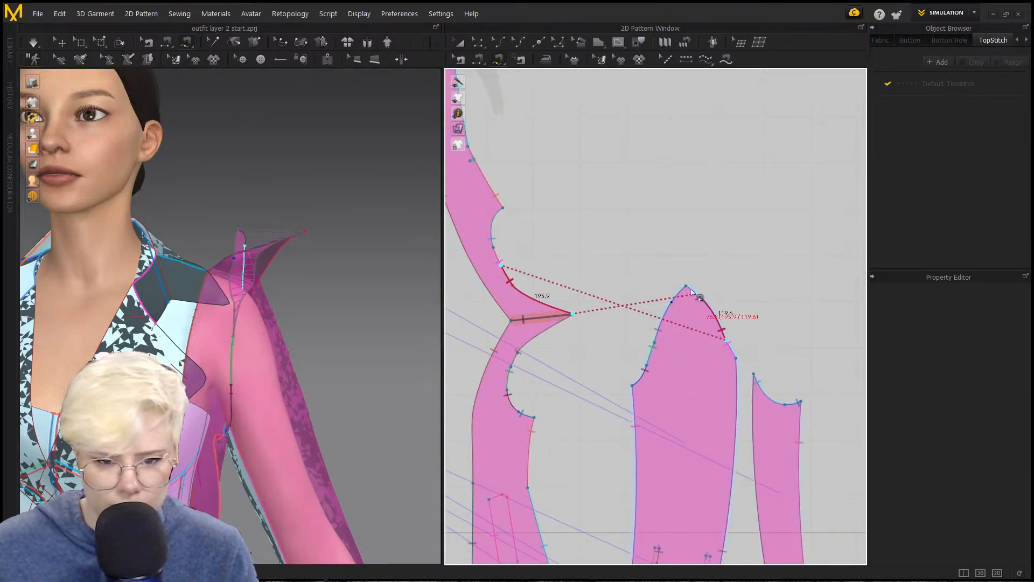
pyautogui.click(686, 287)
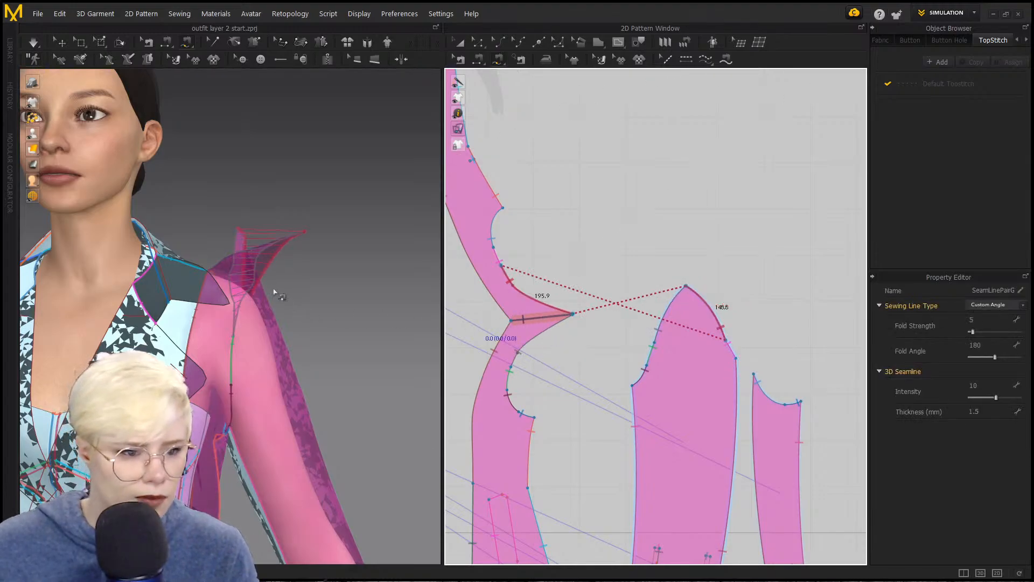
# Step: Simulate the garment and strengthen the left sleeve together with the front and back side panels
pyautogui.press('space')
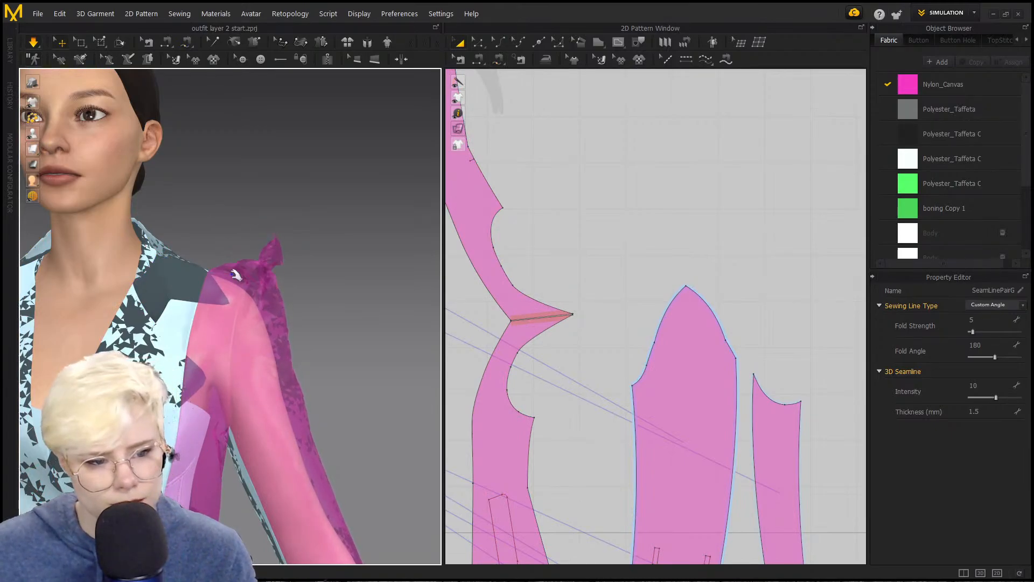
pyautogui.click(260, 284)
pyautogui.moveTo(264, 287); pyautogui.dragTo(201, 314, button='right')
pyautogui.keyDown('shift'); pyautogui.click(235, 310); pyautogui.keyUp('shift')
pyautogui.keyDown('shift'); pyautogui.click(295, 292); pyautogui.keyUp('shift')
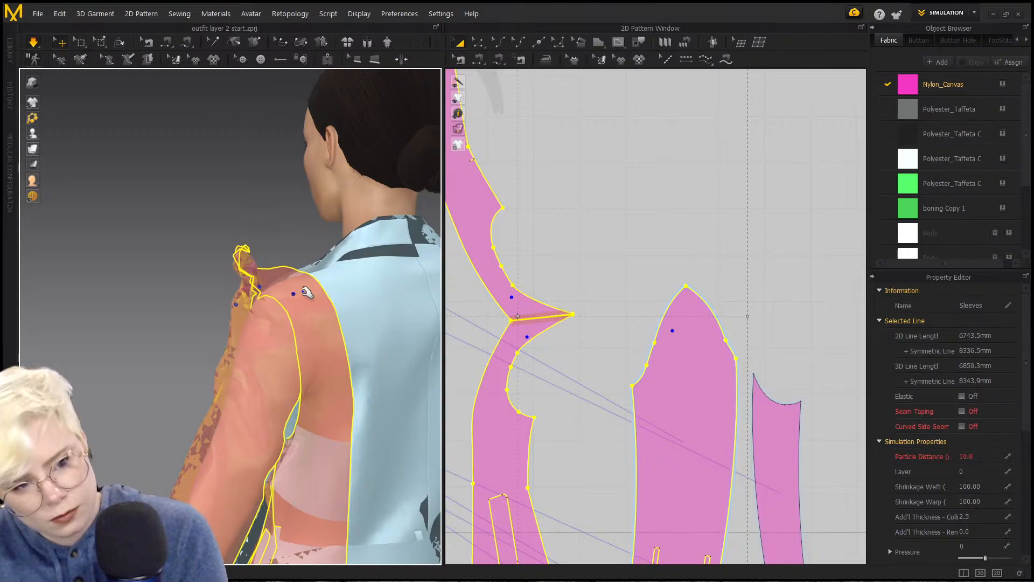
pyautogui.hotkey('ctrl', 'h')
pyautogui.click(204, 281)
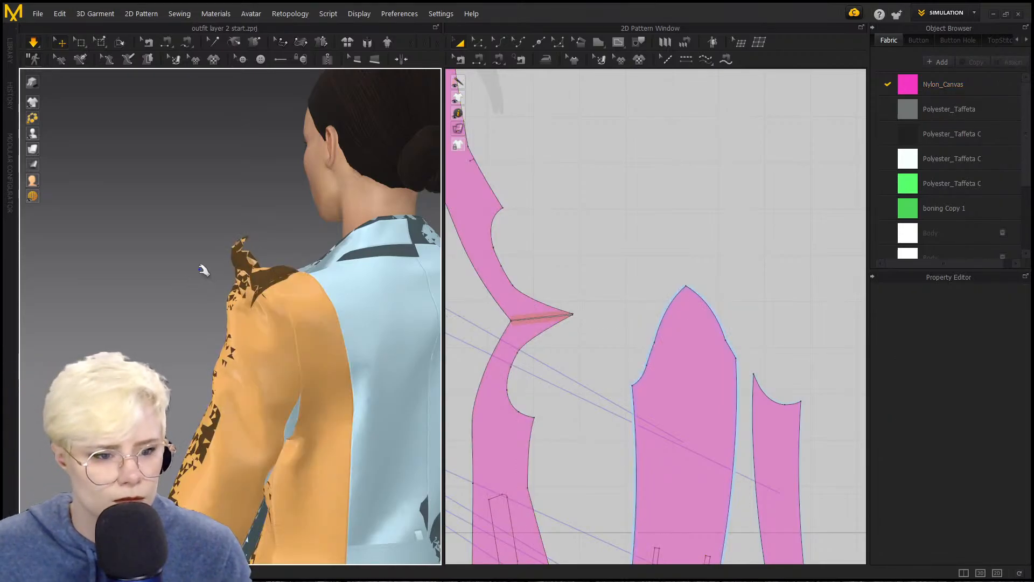
# Step: Set the opacity of the Nylon_Canvas fabric to 100
pyautogui.moveTo(202, 270); pyautogui.dragTo(317, 255, button='right')
pyautogui.moveTo(316, 255); pyautogui.dragTo(219, 280, button='middle')
pyautogui.moveTo(219, 279); pyautogui.dragTo(339, 288, button='right')
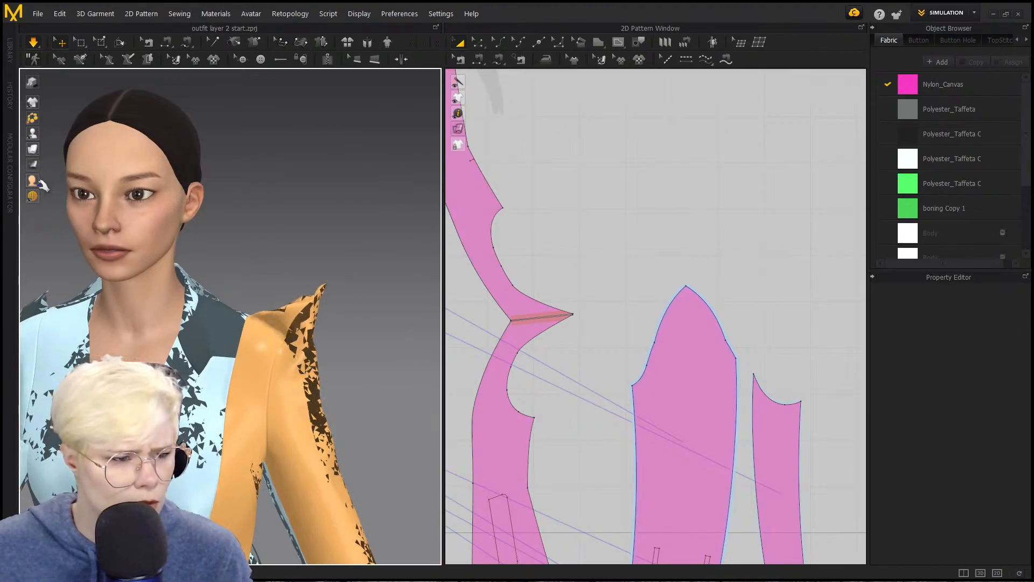
pyautogui.click(919, 86)
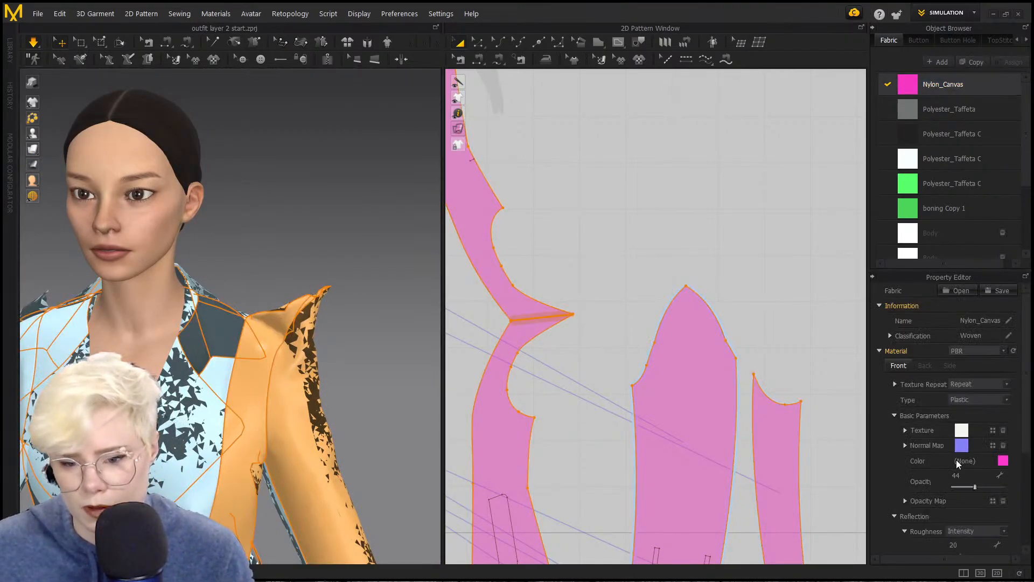
pyautogui.moveTo(978, 487); pyautogui.dragTo(1004, 487)
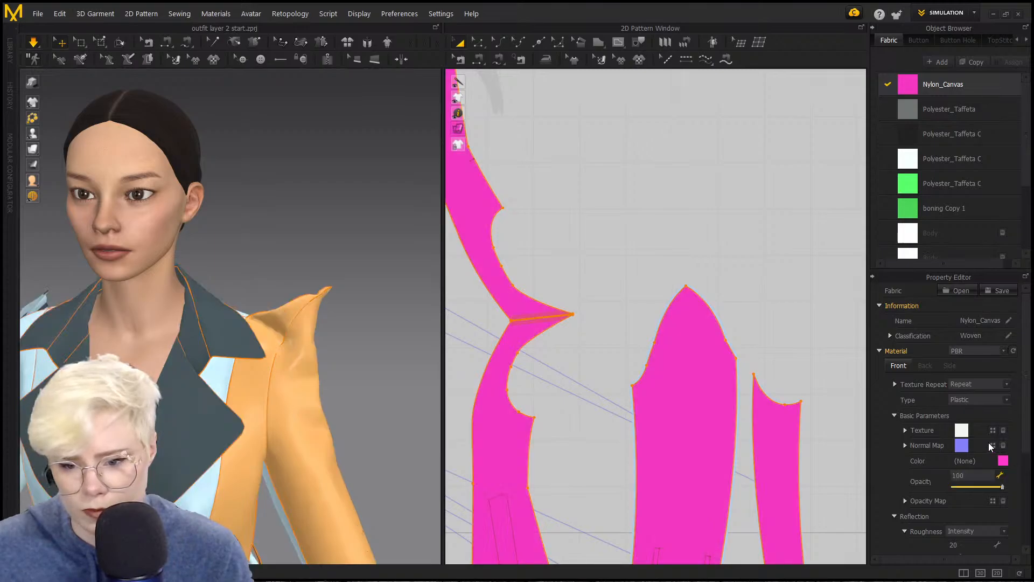
pyautogui.click(627, 345)
# Step: Check the new shoulder from several angles and move the side panels' outer shoulder tip slightly inward
pyautogui.moveTo(410, 302); pyautogui.dragTo(314, 288, button='right')
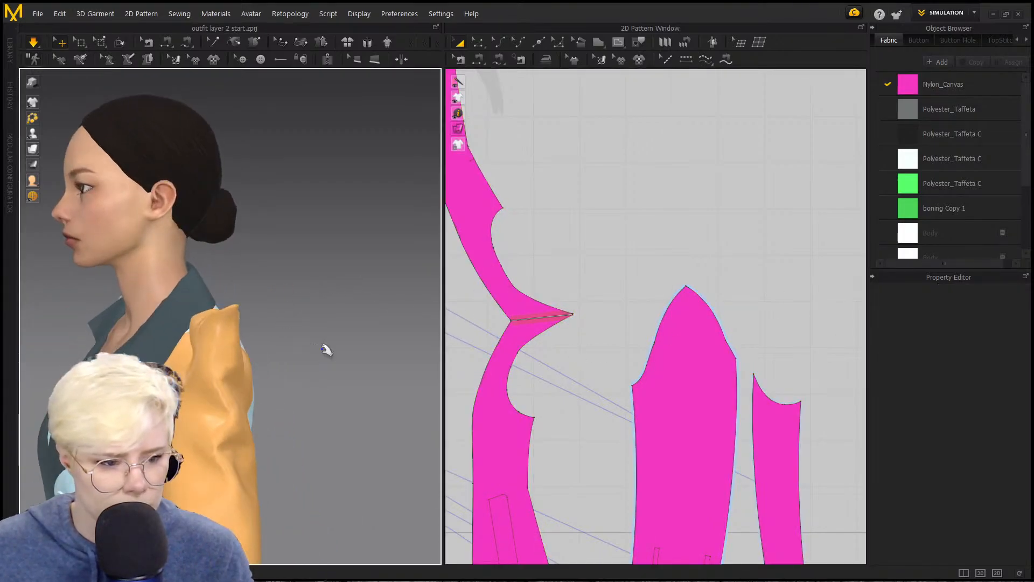
pyautogui.scroll(3, 308, 352)
pyautogui.moveTo(309, 352); pyautogui.dragTo(402, 307, button='right')
pyautogui.press('m')
pyautogui.moveTo(402, 307); pyautogui.dragTo(325, 318, button='middle')
pyautogui.moveTo(325, 318); pyautogui.dragTo(380, 374, button='right')
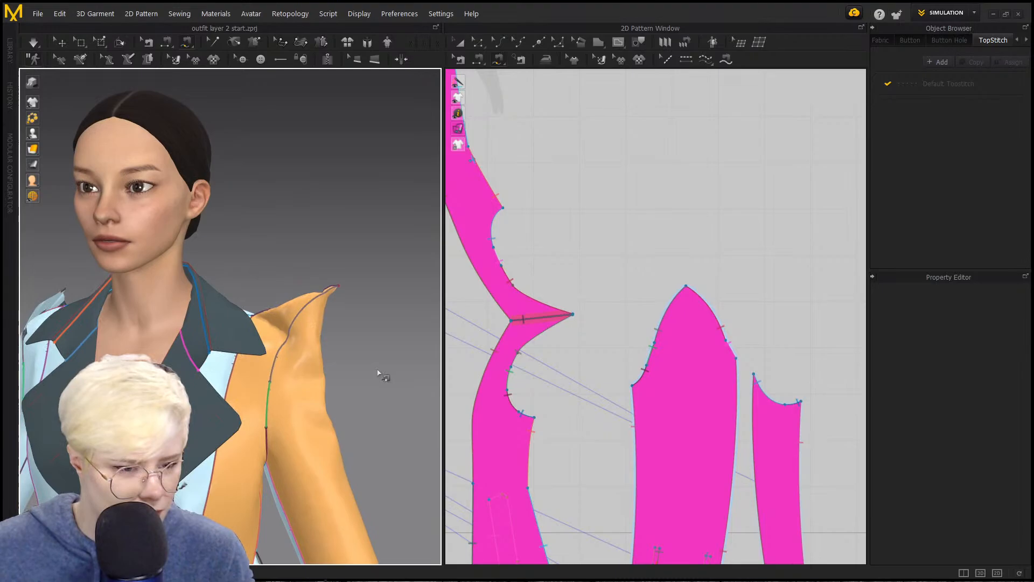
pyautogui.press('z')
pyautogui.click(573, 313)
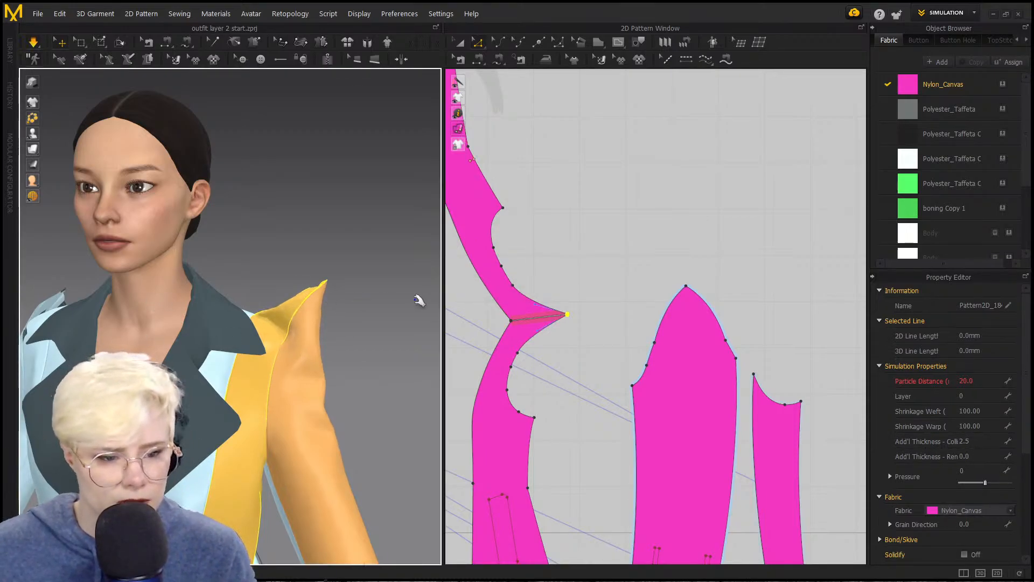
# Step: Pull the simulated sleeve cap and shoulder tip in 3D into a smooth, outward-curving peak and check it from front and back
pyautogui.moveTo(418, 298); pyautogui.dragTo(155, 336, button='right')
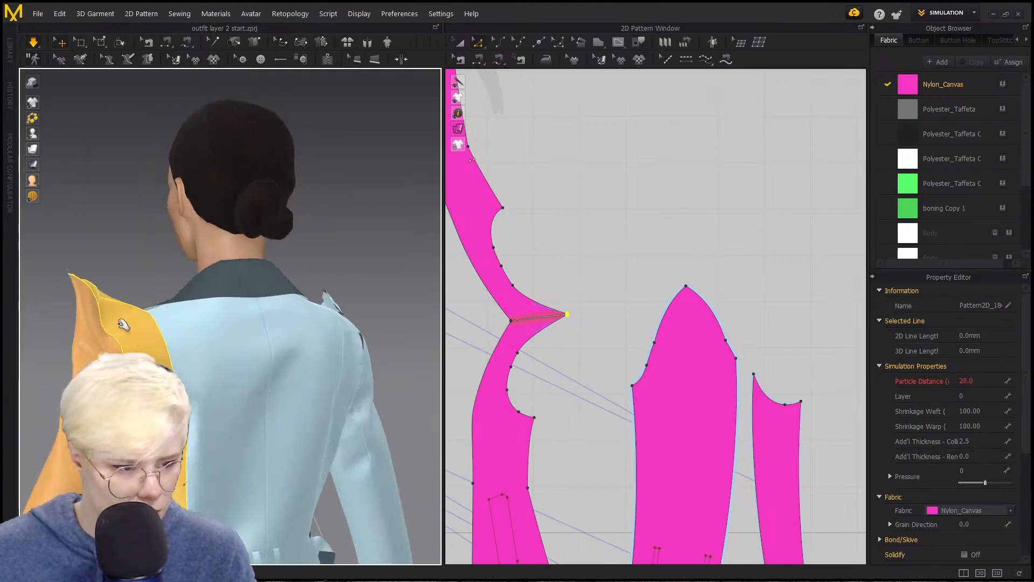
pyautogui.click(123, 325)
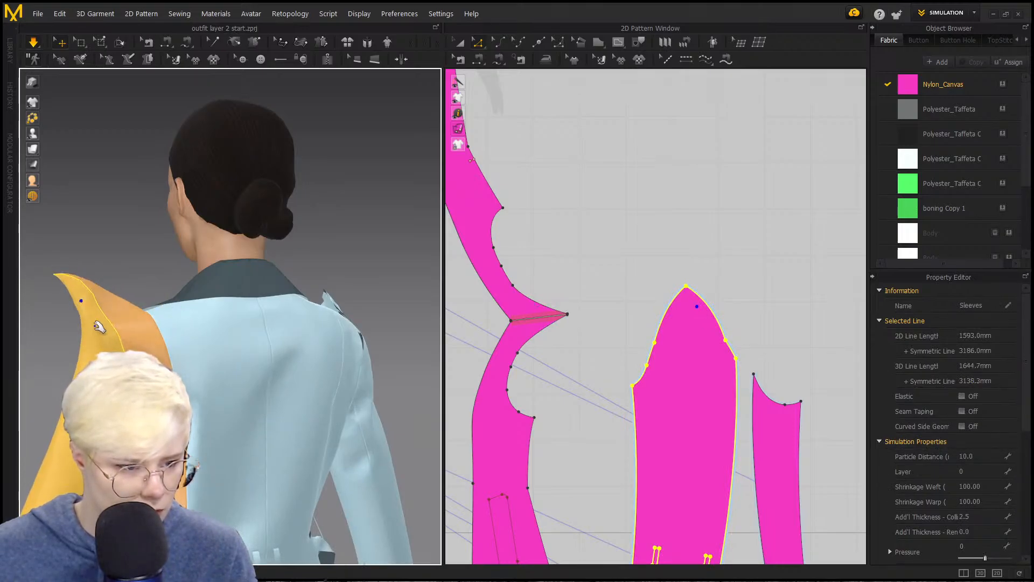
pyautogui.moveTo(223, 315); pyautogui.dragTo(316, 316, button='right')
pyautogui.moveTo(137, 318); pyautogui.dragTo(230, 325, button='middle')
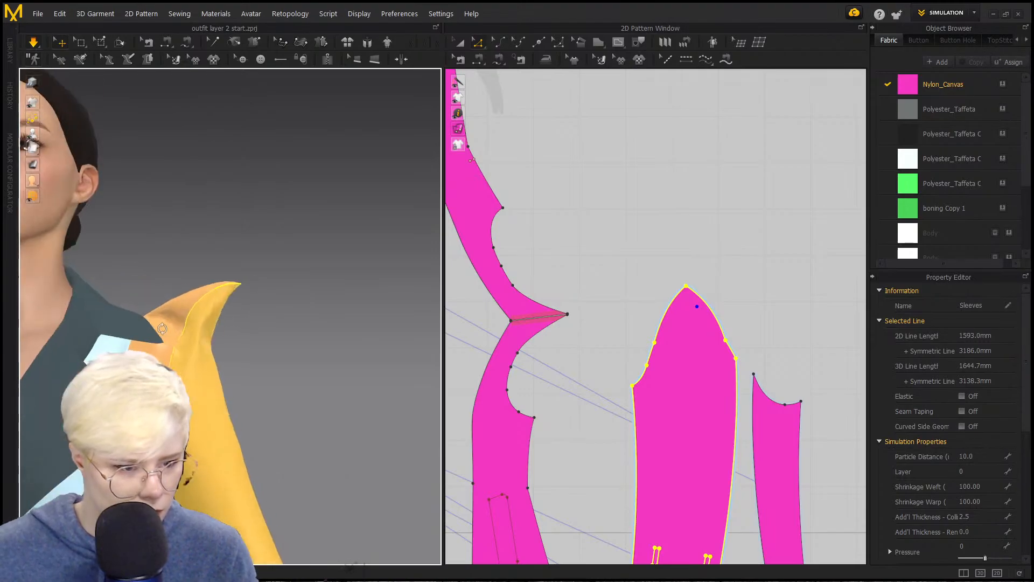
pyautogui.click(236, 272)
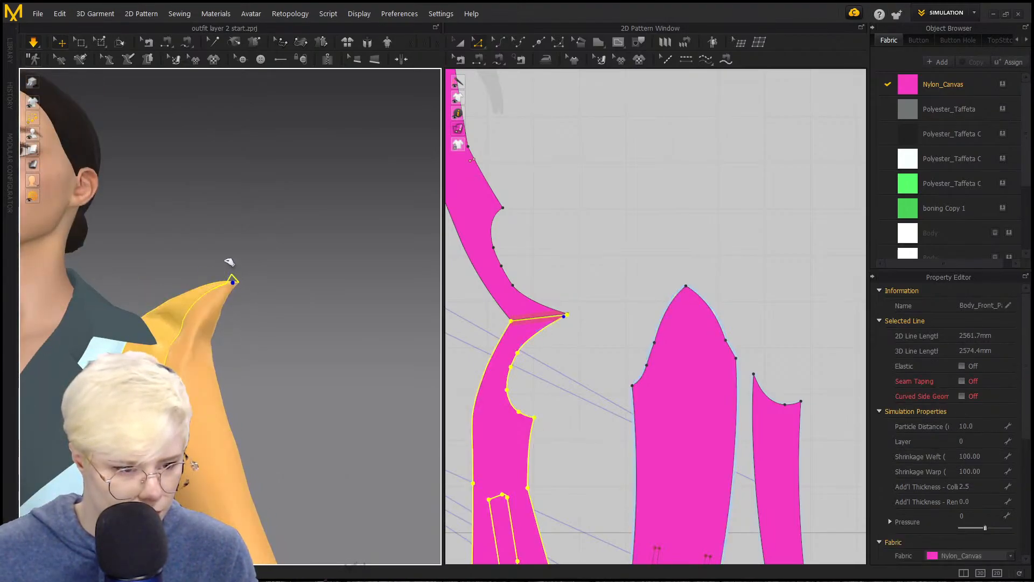
pyautogui.moveTo(227, 252); pyautogui.dragTo(235, 274)
pyautogui.moveTo(239, 348); pyautogui.dragTo(6, 333, button='right')
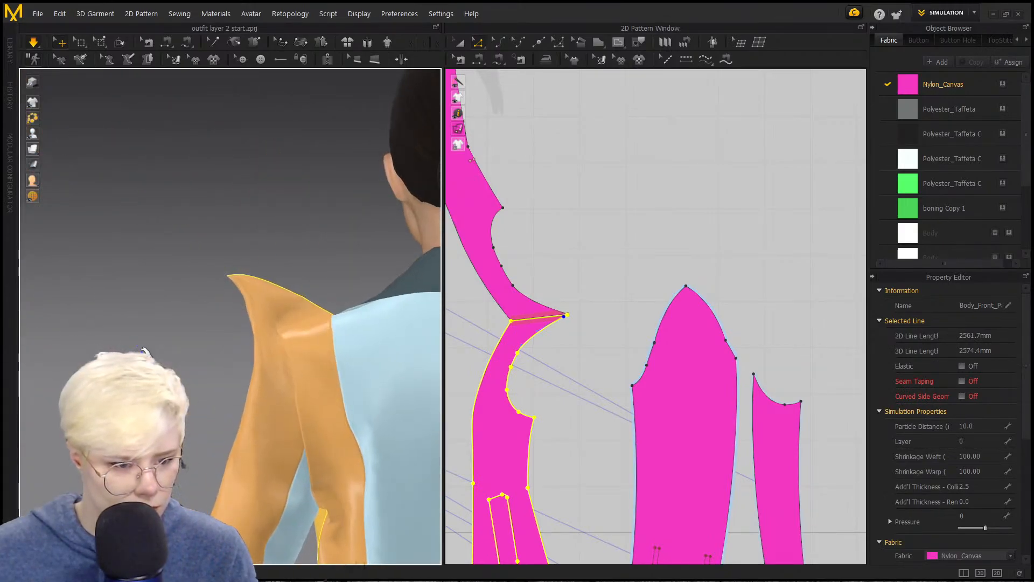
pyautogui.moveTo(234, 279); pyautogui.dragTo(180, 409, button='right')
pyautogui.moveTo(328, 334); pyautogui.dragTo(226, 351, button='right')
pyautogui.scroll(-3, 226, 351)
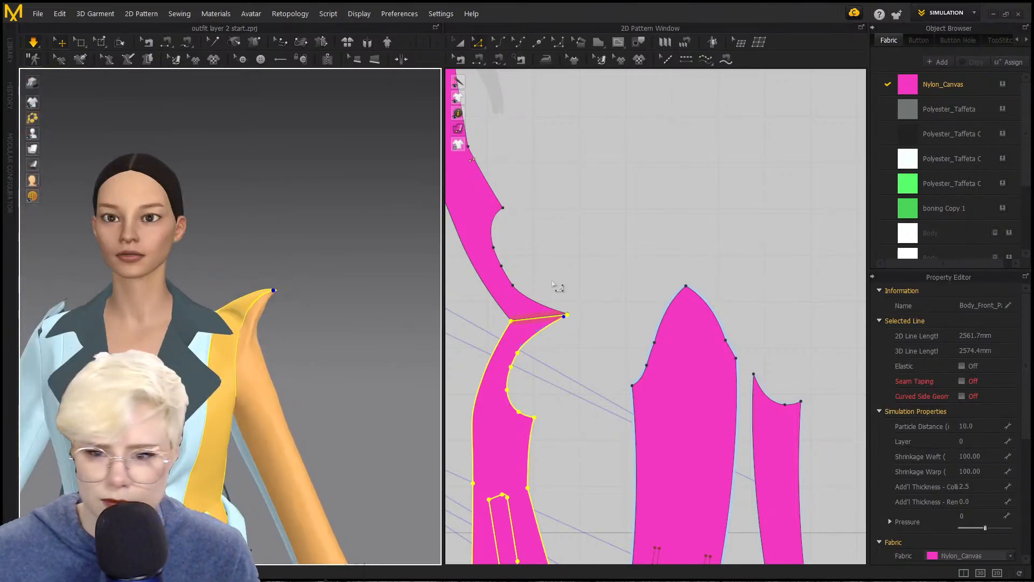
# Step: Lower the opacity of the Nylon_Canvas fabric so the garment and pattern pieces are semi-transparent
pyautogui.click(894, 85)
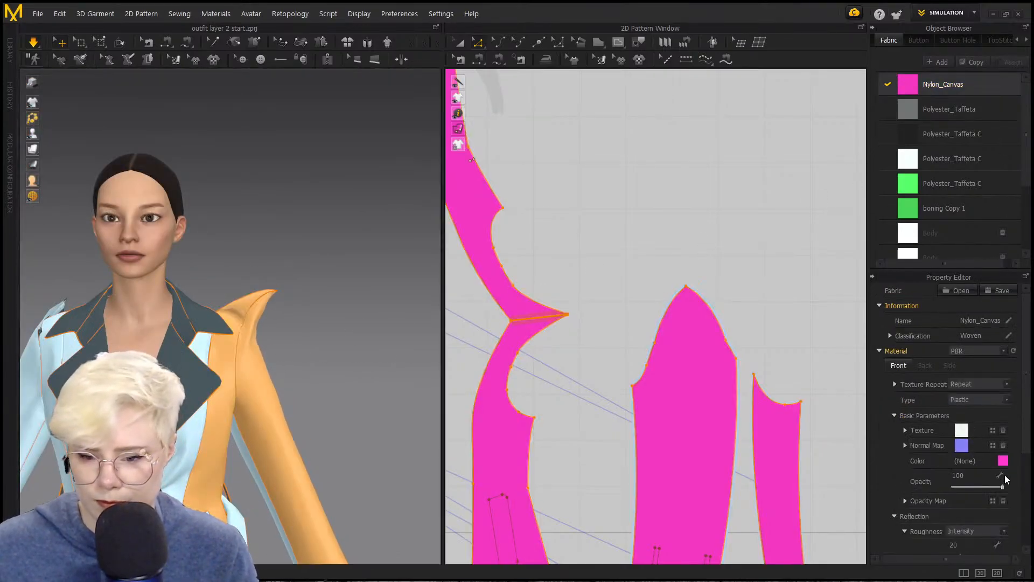
pyautogui.moveTo(1000, 486); pyautogui.dragTo(972, 487)
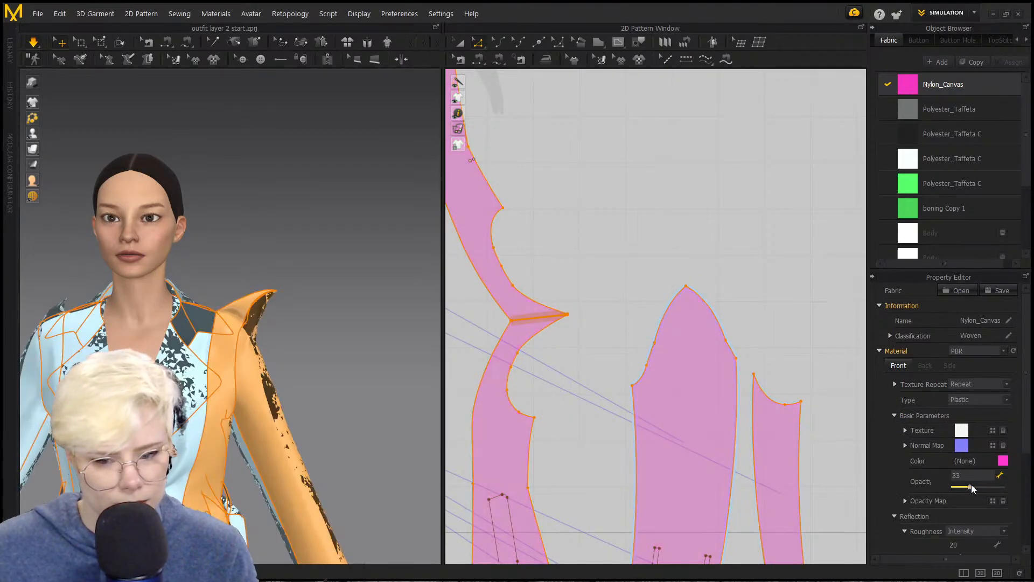
pyautogui.click(383, 295)
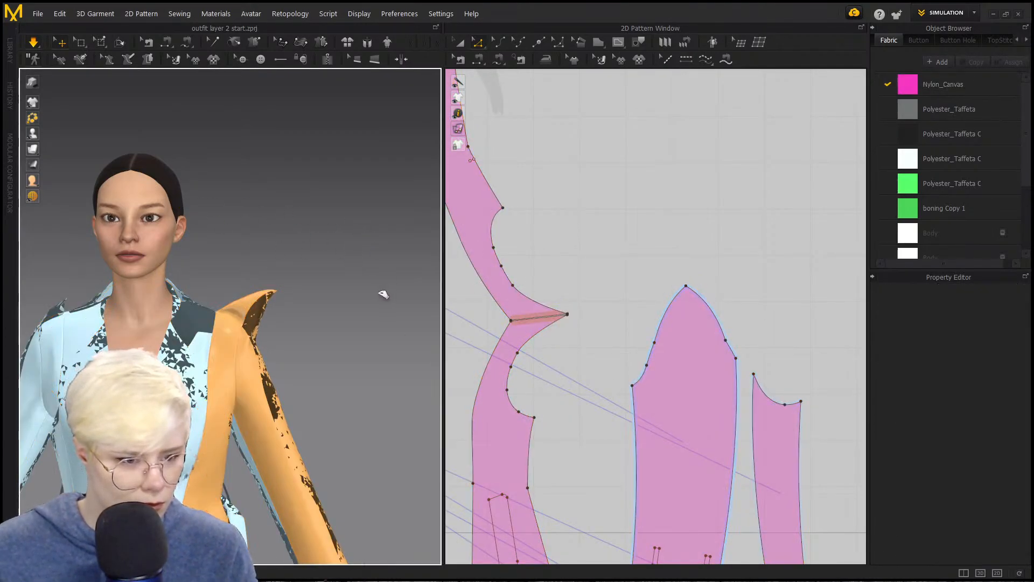
pyautogui.click(942, 84)
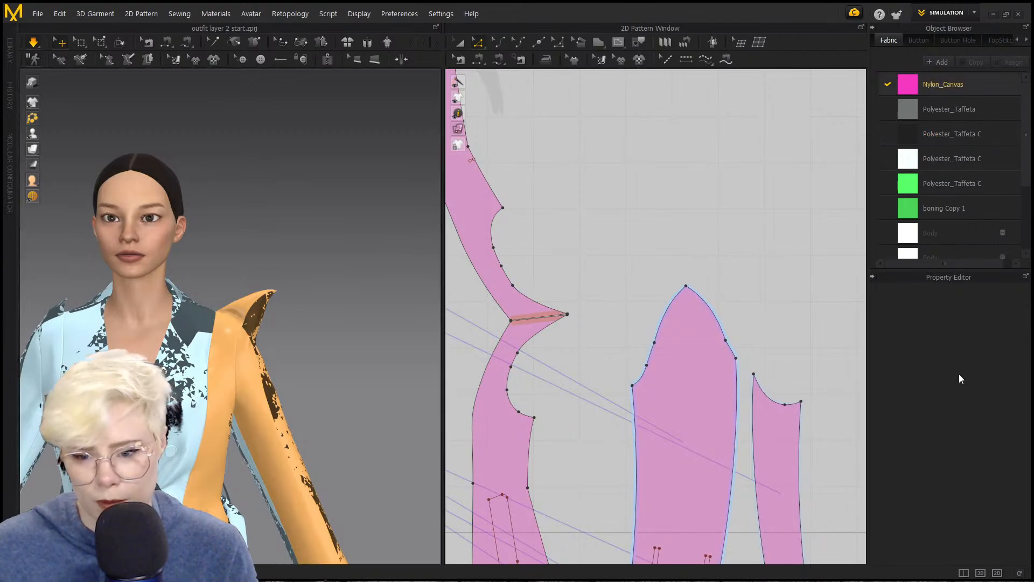
pyautogui.moveTo(969, 486); pyautogui.dragTo(996, 487)
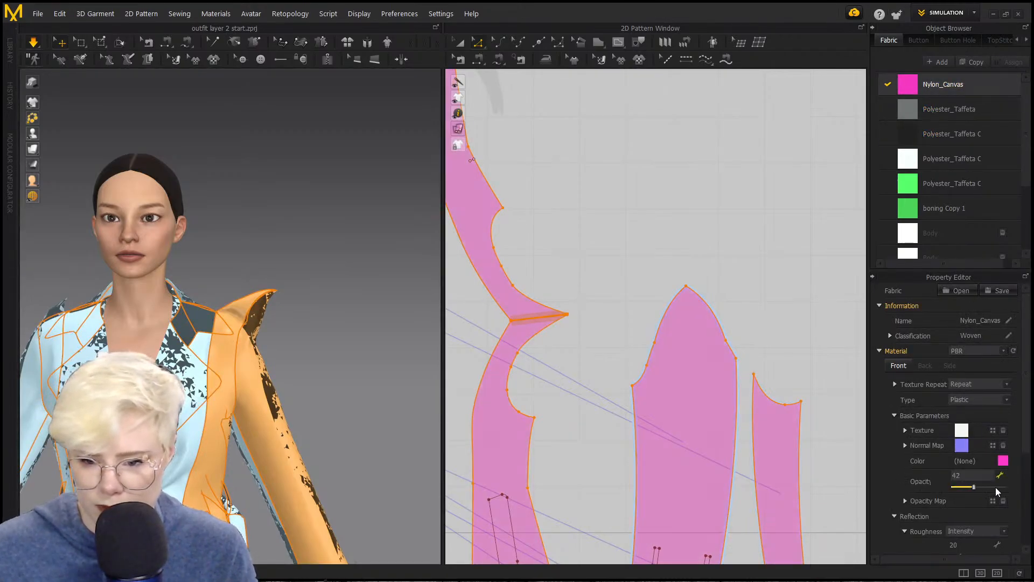
pyautogui.click(319, 339)
# Step: Widen the sleeve cap by moving the curve point on each side of it slightly outward in the 2D pattern
pyautogui.scroll(2, 312, 349)
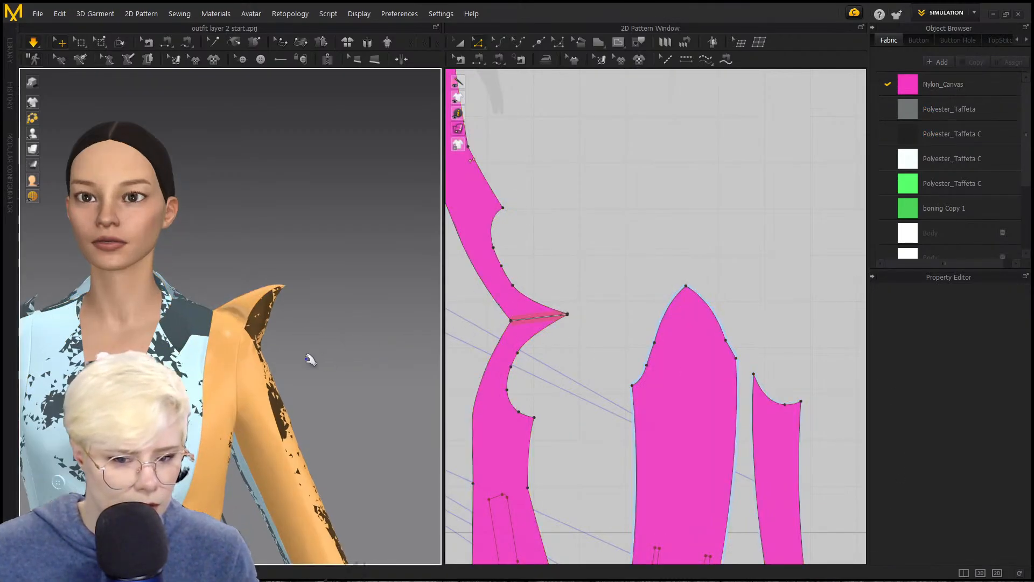
pyautogui.moveTo(261, 332); pyautogui.dragTo(323, 339, button='right')
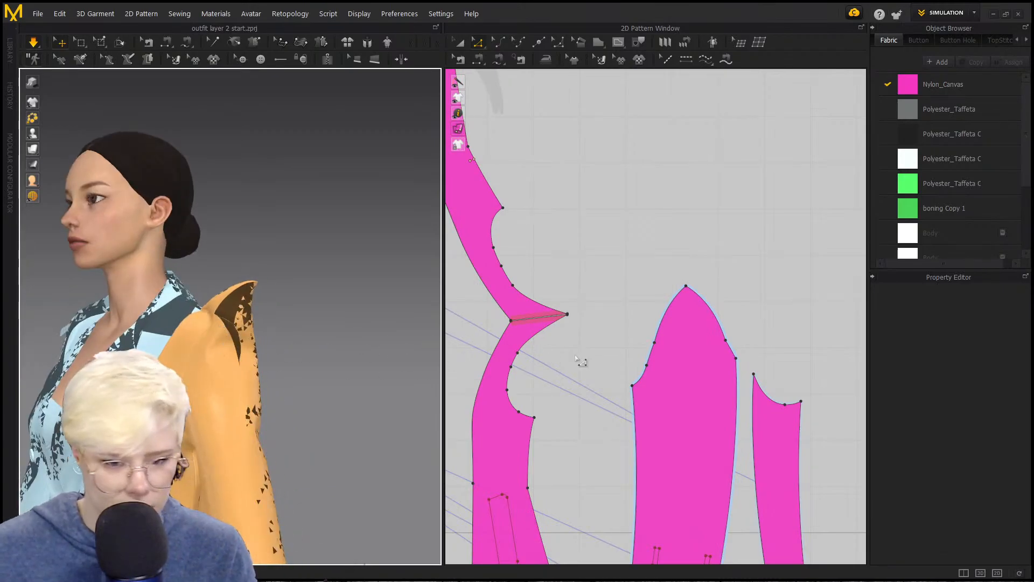
pyautogui.click(653, 342)
pyautogui.moveTo(653, 343); pyautogui.dragTo(648, 343)
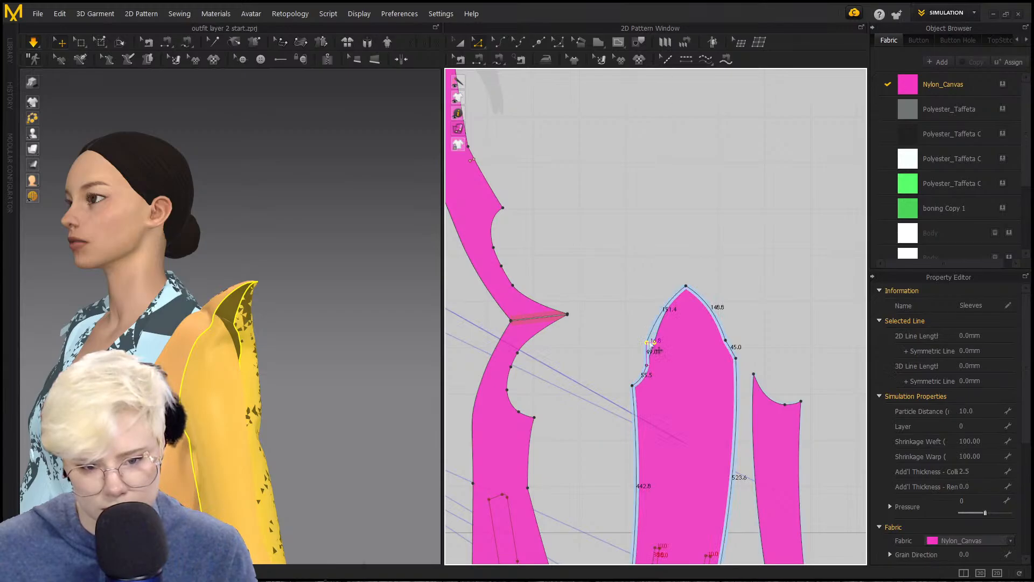
pyautogui.scroll(3, 653, 348)
pyautogui.click(800, 326)
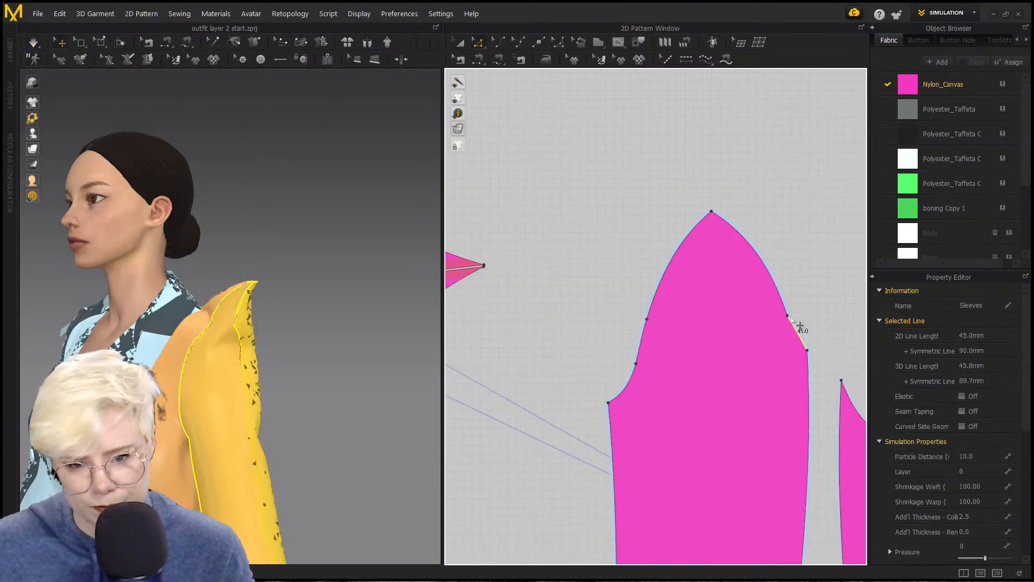
pyautogui.moveTo(788, 316); pyautogui.dragTo(795, 316)
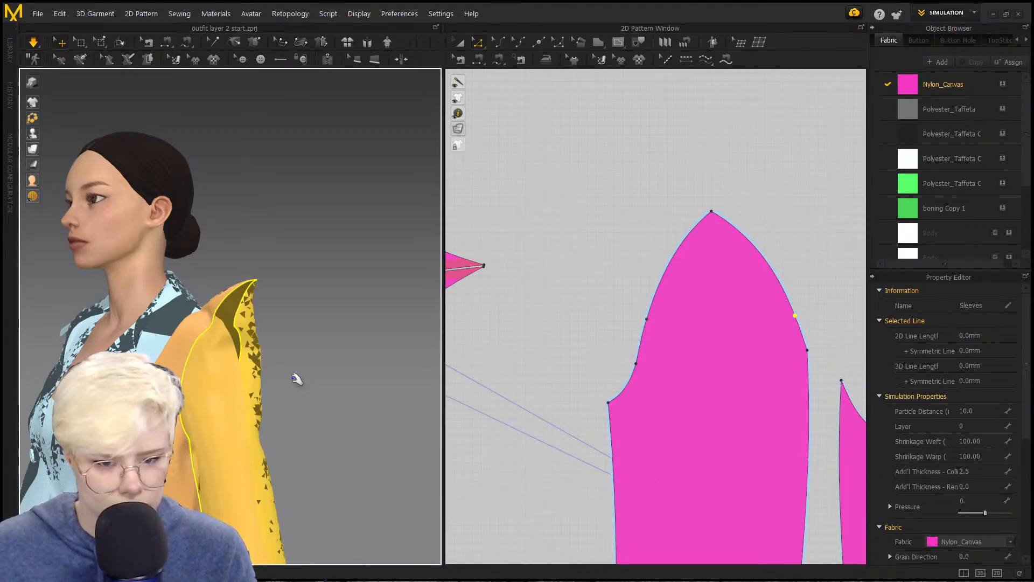
# Step: Pull the simulated sleeve tip in 3D toward the neck and check the shoulder peak from back and front
pyautogui.moveTo(297, 379); pyautogui.dragTo(227, 361, button='right')
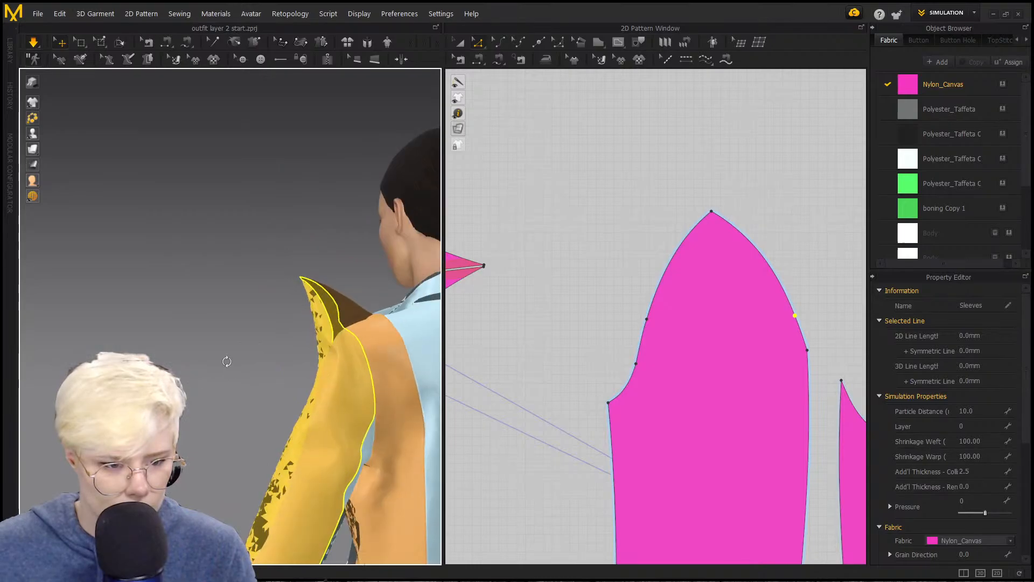
pyautogui.click(227, 361)
pyautogui.click(327, 273)
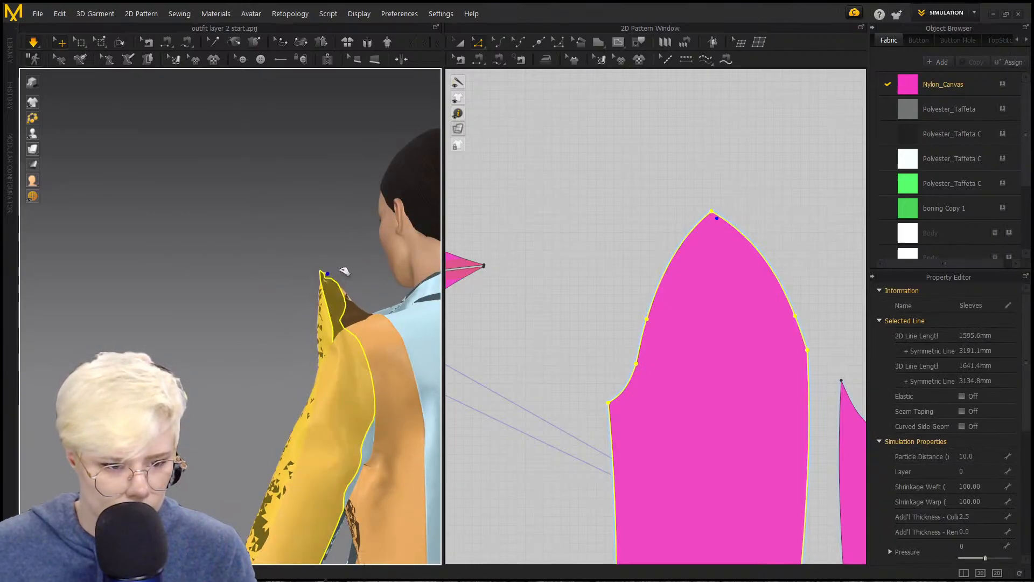
pyautogui.scroll(-3, 625, 342)
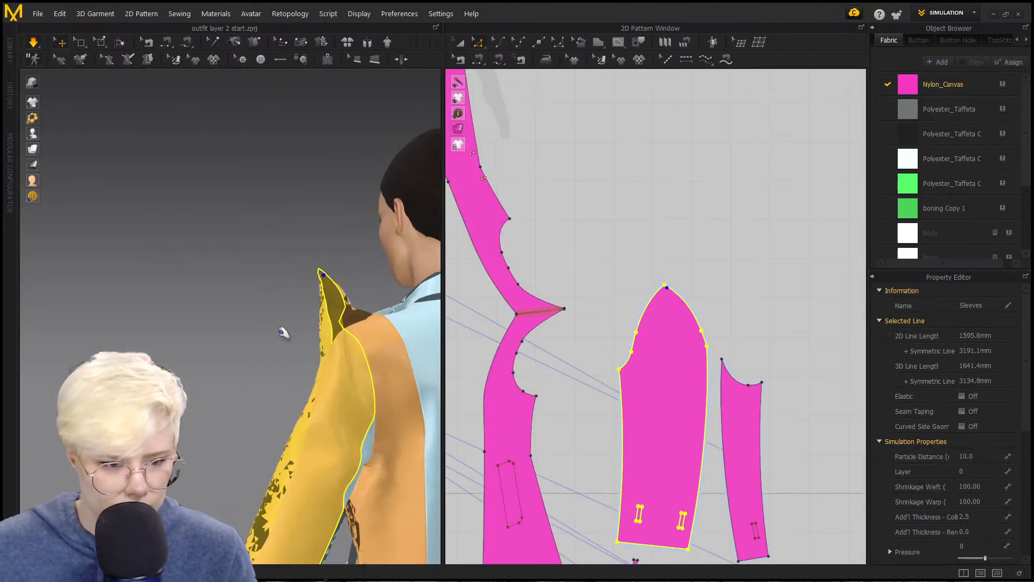
pyautogui.moveTo(280, 331); pyautogui.dragTo(307, 327, button='middle')
pyautogui.moveTo(307, 327); pyautogui.dragTo(498, 313, button='right')
pyautogui.moveTo(315, 344); pyautogui.dragTo(265, 379, button='right')
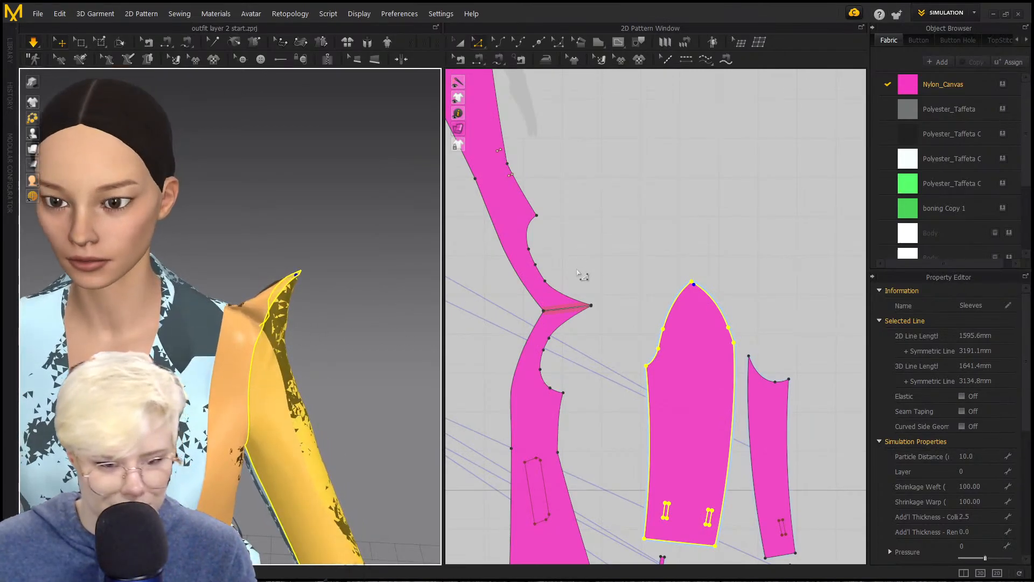
# Step: Shorten the pointed shoulder extension by moving the outer tips of the front and back side panels inward together
pyautogui.scroll(5, 566, 345)
pyautogui.click(623, 316)
pyautogui.moveTo(664, 295); pyautogui.dragTo(636, 222)
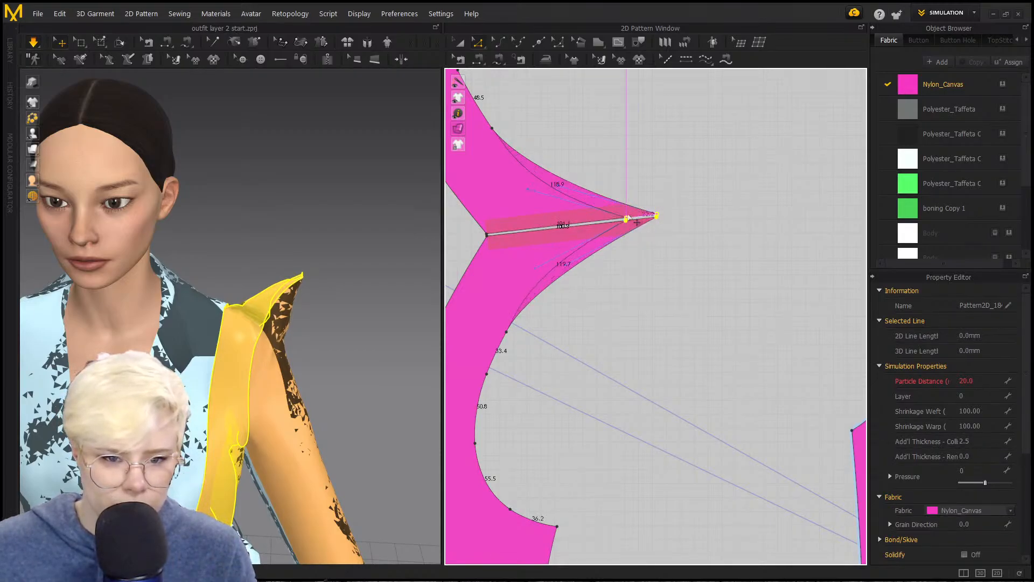
# Step: Lower the peak point of the sleeve cap straight down to shorten the sleeve's pointed top
pyautogui.scroll(-2, 734, 293)
pyautogui.moveTo(831, 301); pyautogui.dragTo(709, 275, button='middle')
pyautogui.moveTo(790, 214); pyautogui.dragTo(647, 202, button='middle')
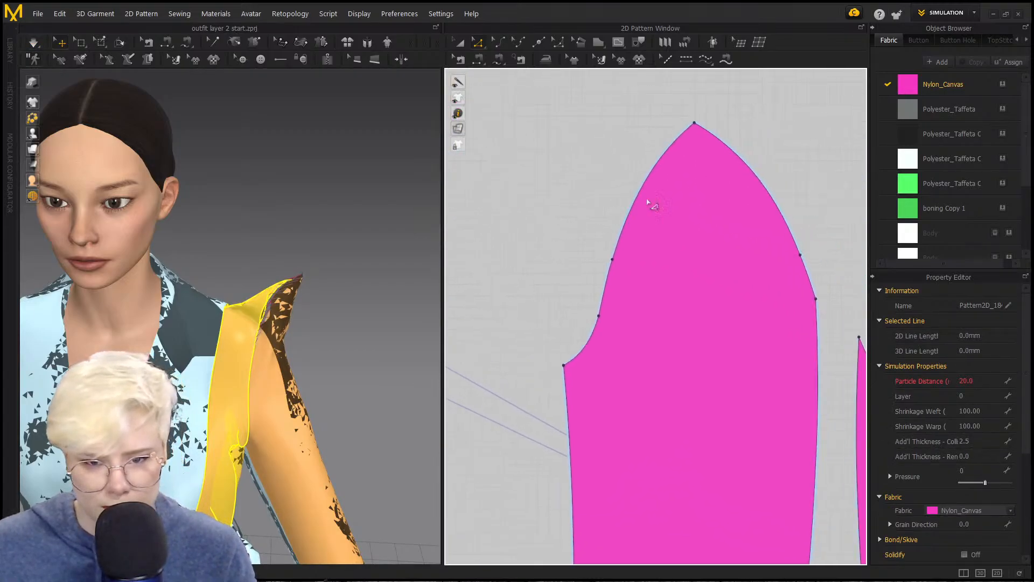
pyautogui.moveTo(694, 125); pyautogui.dragTo(676, 180)
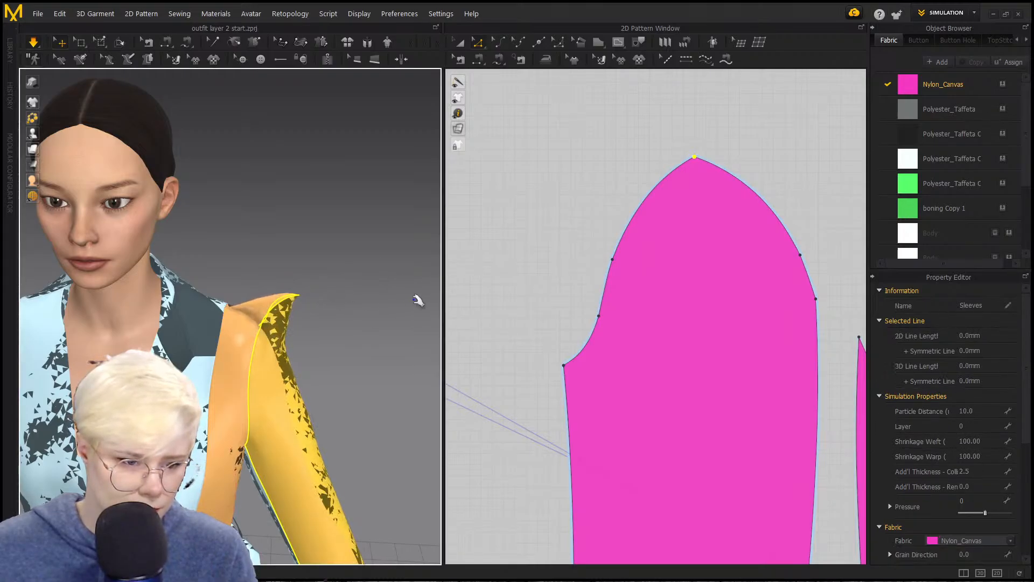
# Step: Bend the shoulder seam edges of the front and back side panels into slight curves that bow away from each other
pyautogui.scroll(3, 532, 263)
pyautogui.moveTo(533, 262); pyautogui.dragTo(764, 249, button='middle')
pyautogui.moveTo(574, 256); pyautogui.dragTo(681, 256, button='middle')
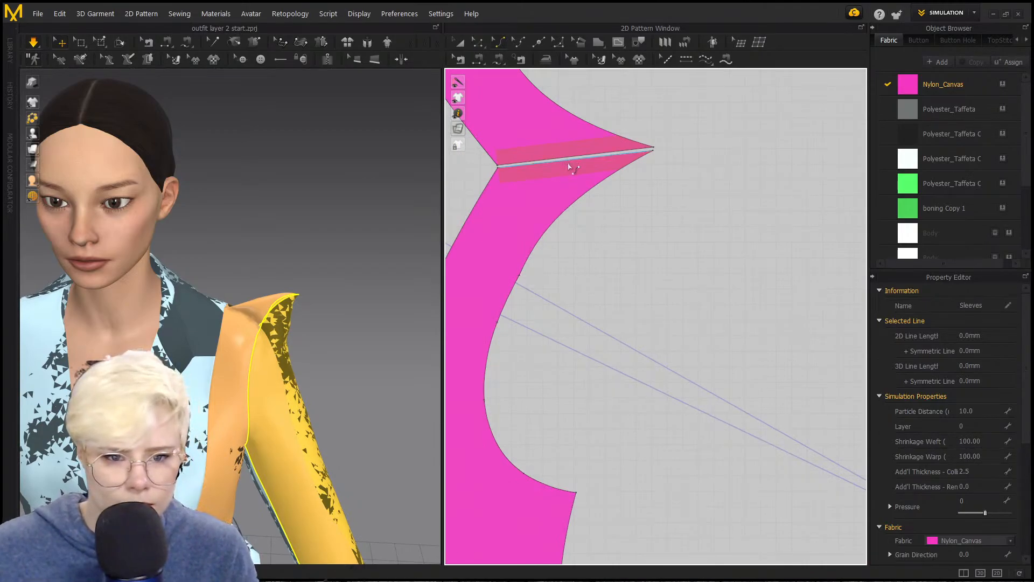
pyautogui.click(570, 167)
pyautogui.click(574, 157)
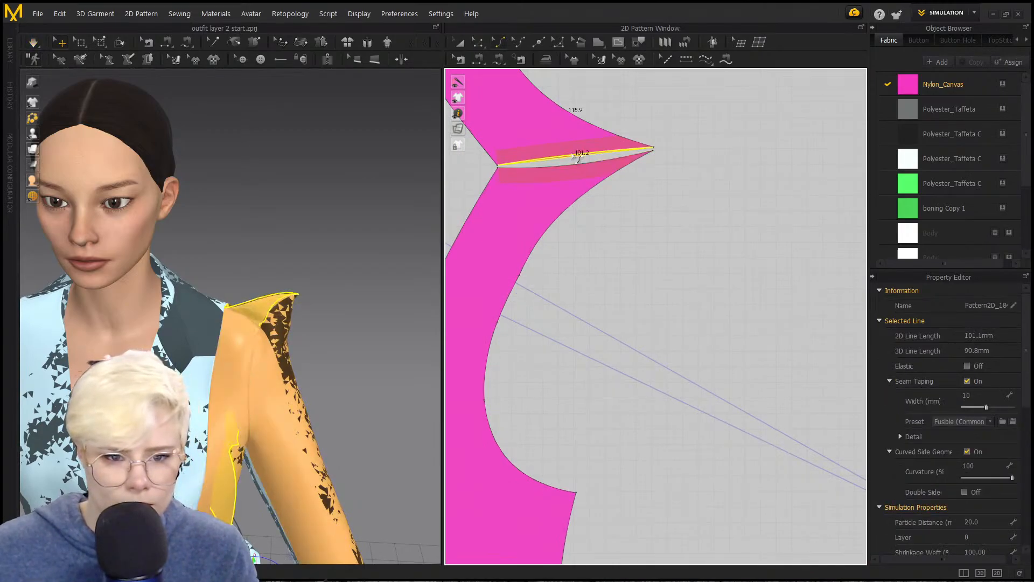
pyautogui.moveTo(572, 154); pyautogui.dragTo(573, 154)
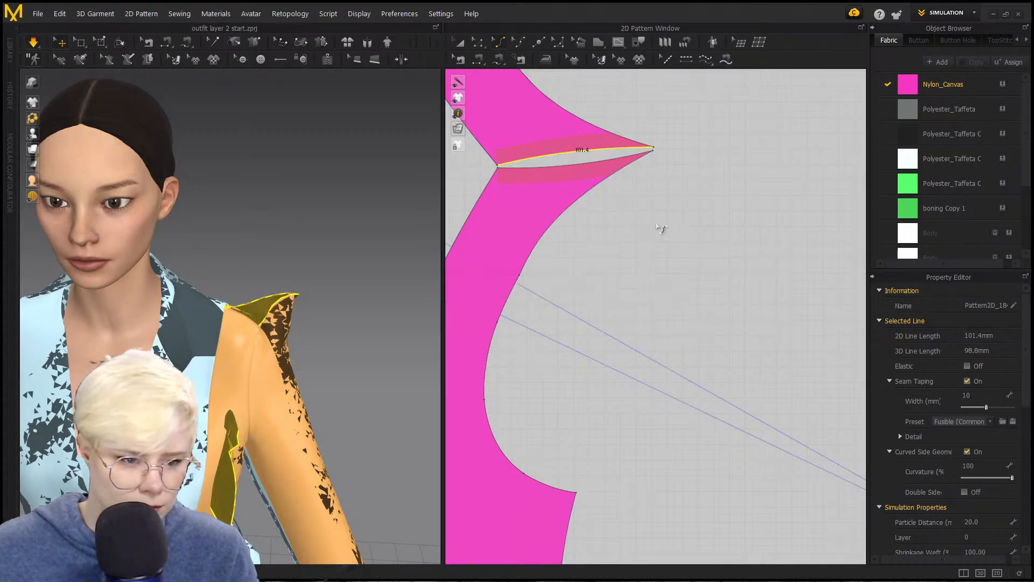
# Step: Pull the sleeve tip in 3D to settle the curved shoulder seam and view the peak from the front
pyautogui.click(298, 297)
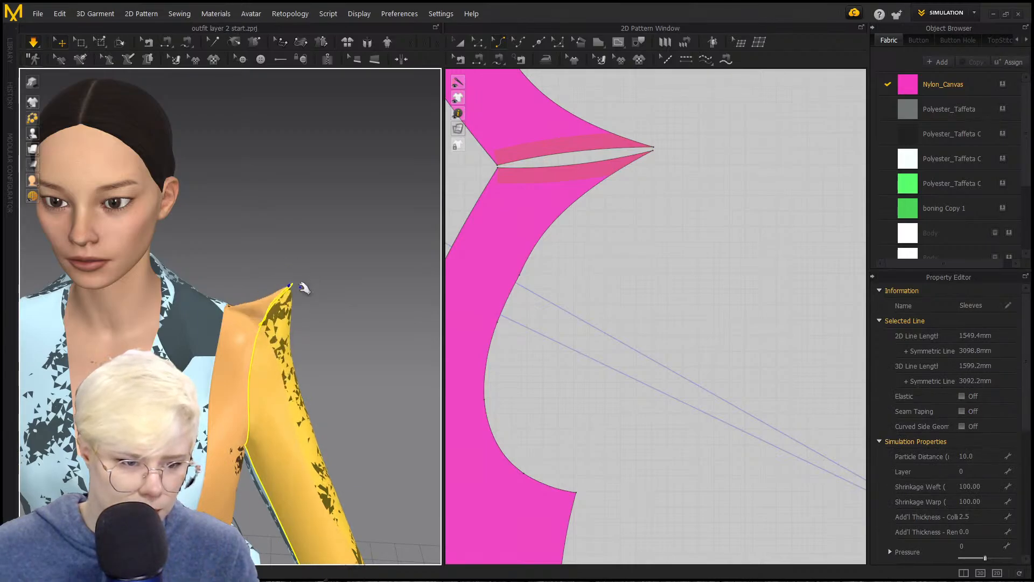
pyautogui.moveTo(304, 289); pyautogui.dragTo(415, 333, button='right')
pyautogui.click(404, 337)
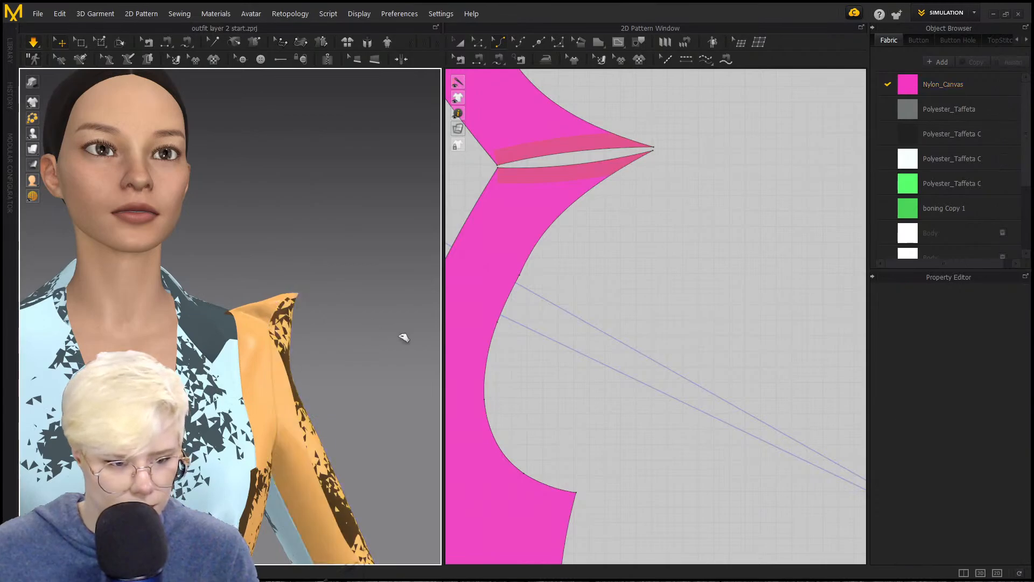
# Step: Set the opacity of the Nylon_Canvas fabric to 100
pyautogui.click(908, 86)
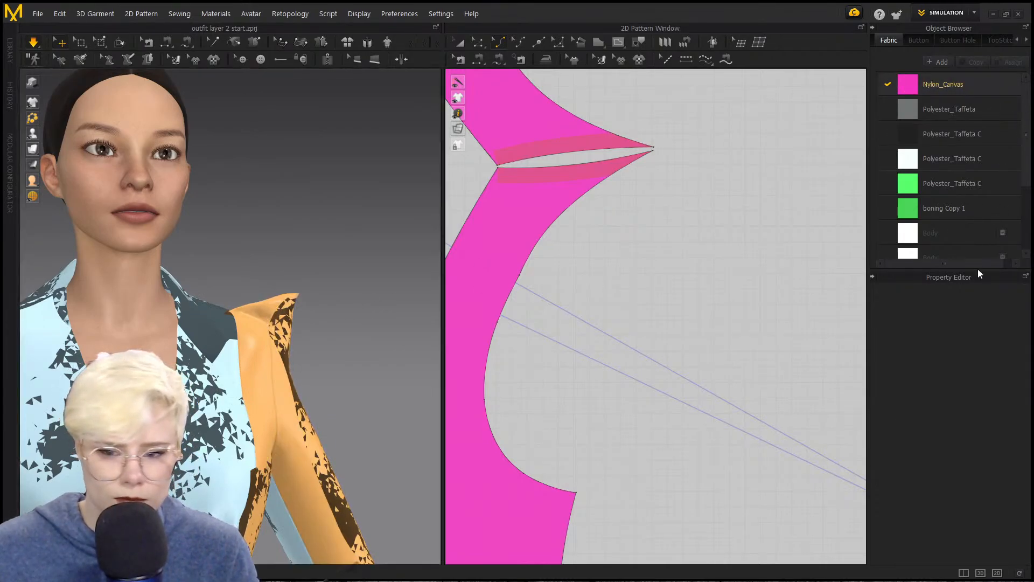
pyautogui.moveTo(1024, 490); pyautogui.dragTo(1021, 488)
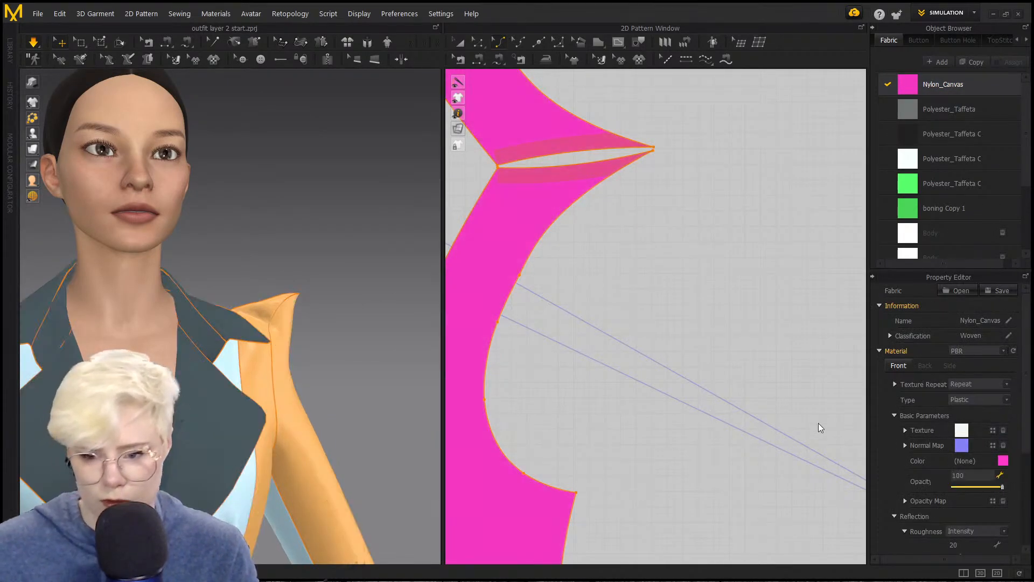
pyautogui.click(621, 421)
# Step: Apply seam taping to the edge segments along both sides of the sleeve cap
pyautogui.moveTo(324, 404); pyautogui.dragTo(581, 383, button='right')
pyautogui.scroll(-5, 738, 369)
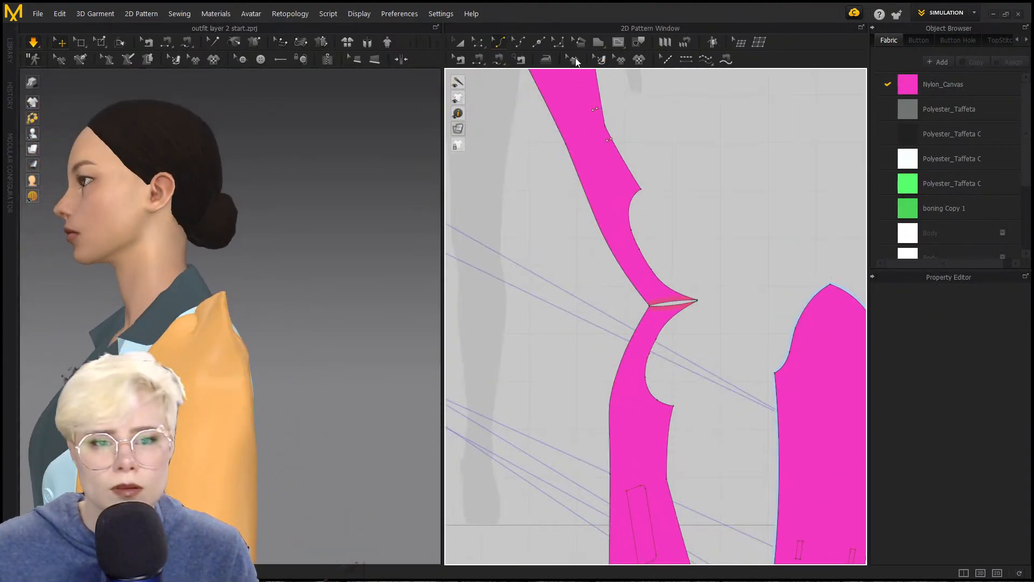
pyautogui.scroll(-1, 738, 296)
pyautogui.moveTo(738, 297); pyautogui.dragTo(707, 281, button='right')
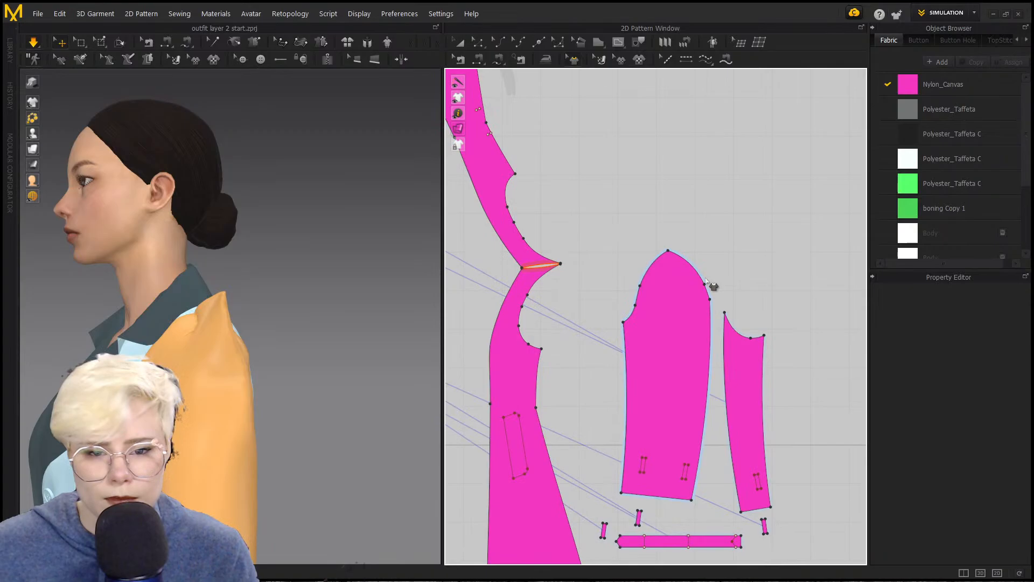
pyautogui.click(652, 272)
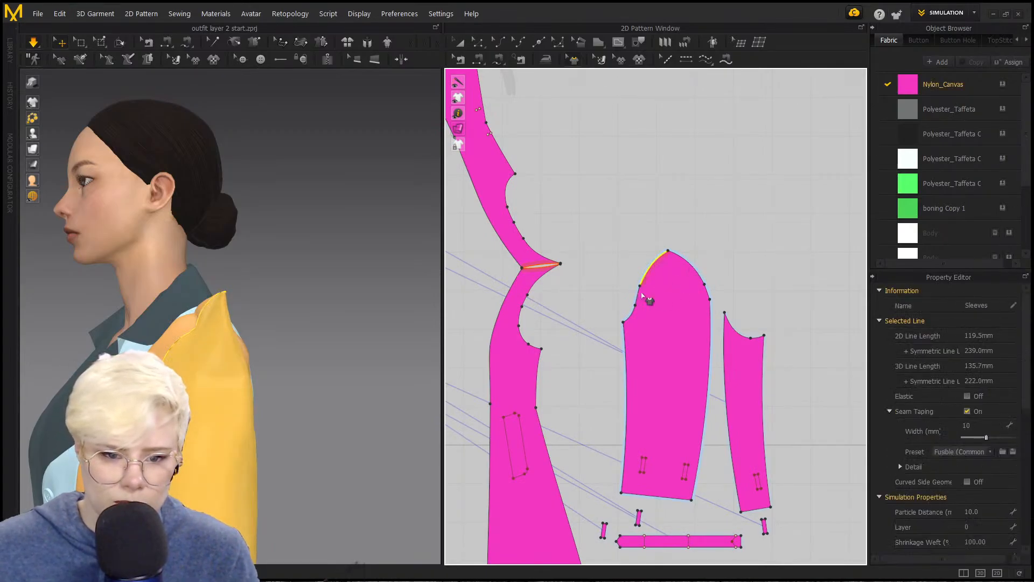
pyautogui.click(641, 294)
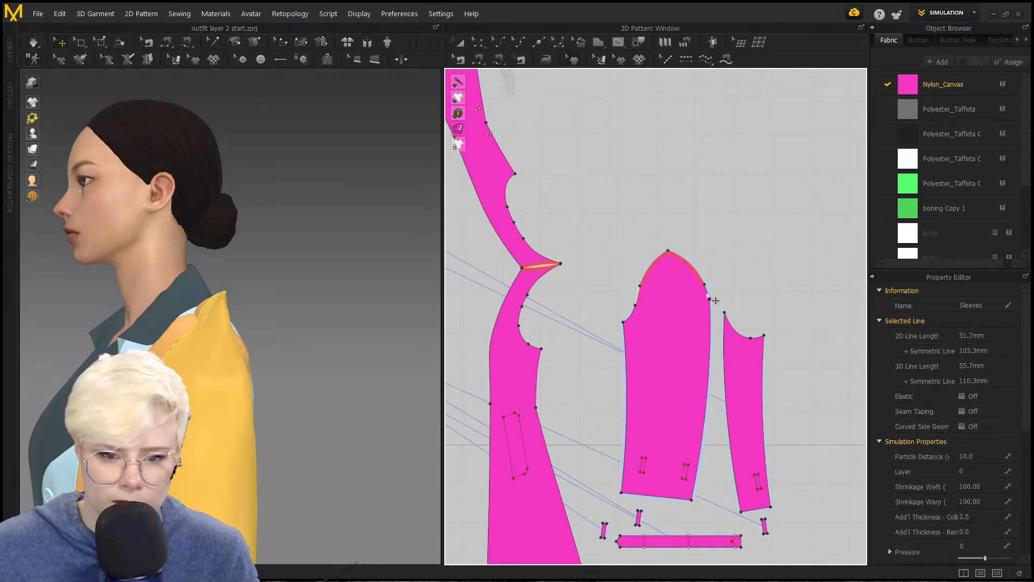
pyautogui.click(630, 314)
# Step: Simulate the garment and pull the sleeve and side panels in 3D to settle the taped shoulder, checking it from side and back
pyautogui.moveTo(295, 309); pyautogui.dragTo(358, 307, button='right')
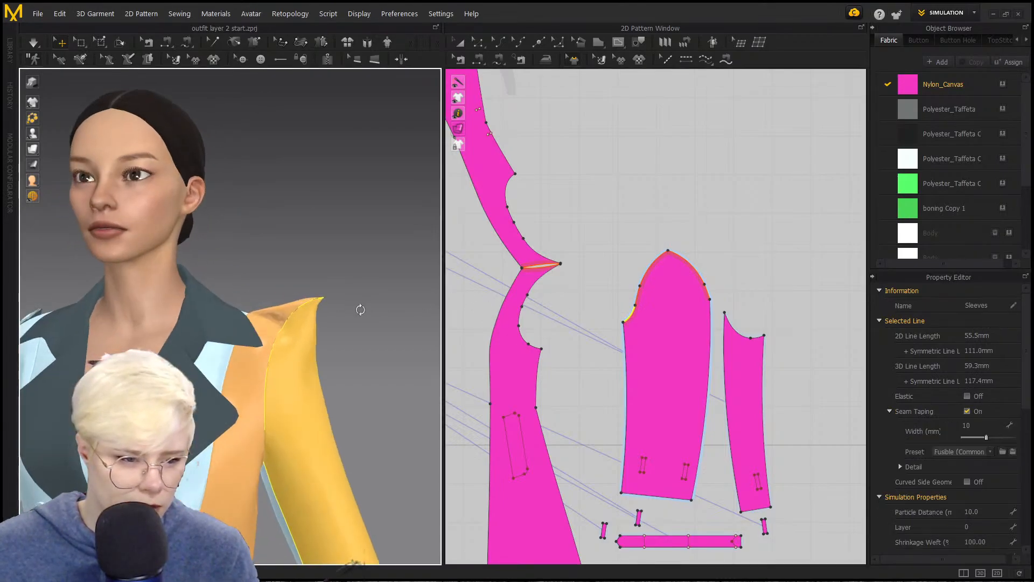
pyautogui.scroll(2, 353, 334)
pyautogui.press('space')
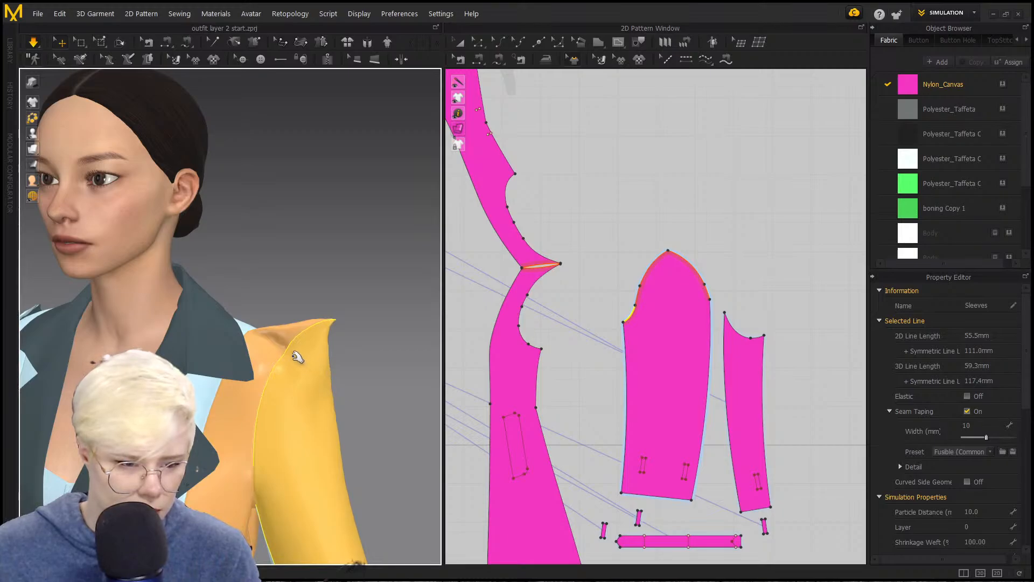
pyautogui.moveTo(290, 342); pyautogui.dragTo(231, 356, button='right')
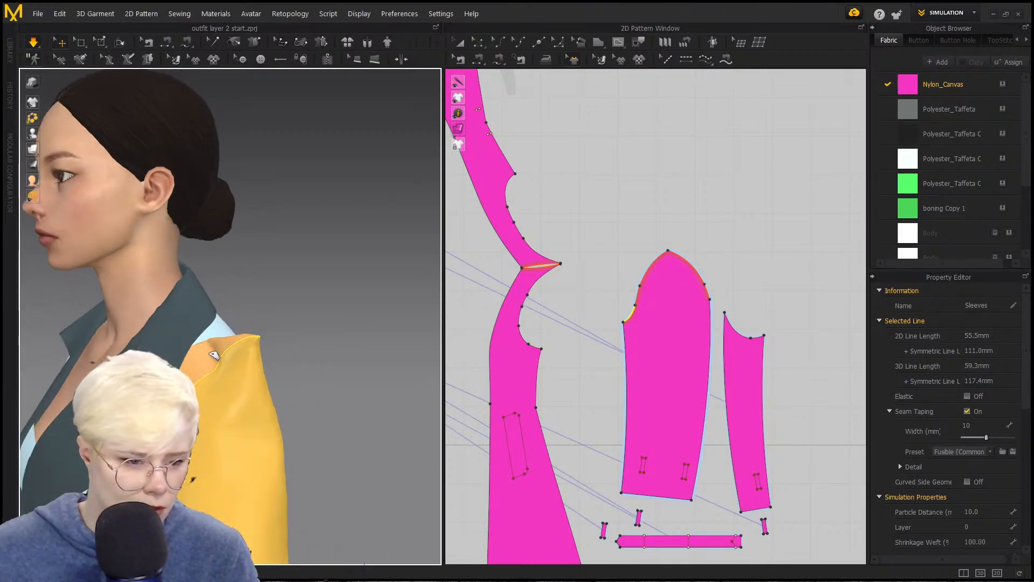
pyautogui.click(209, 345)
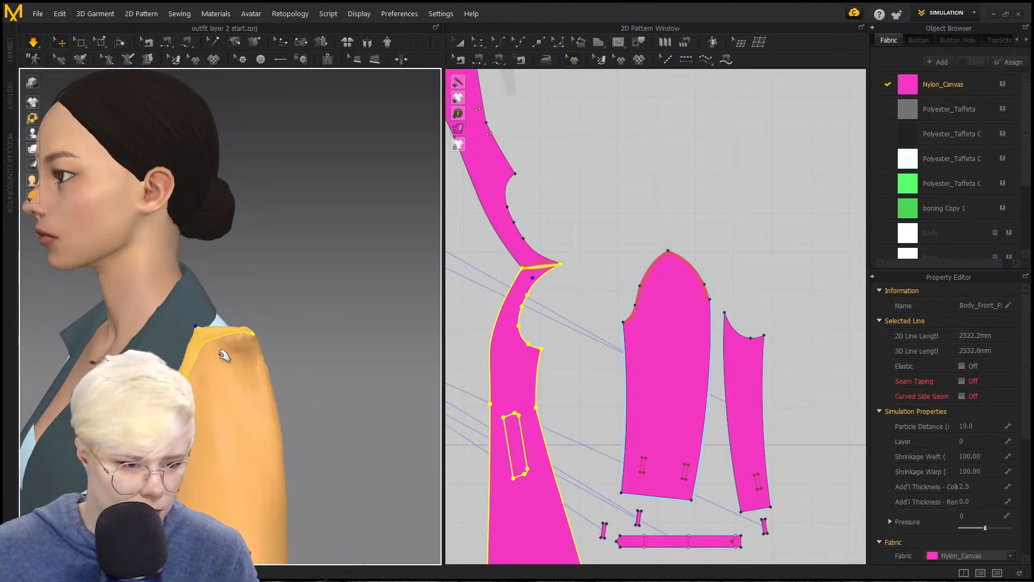
pyautogui.moveTo(323, 363); pyautogui.dragTo(253, 389, button='right')
pyautogui.click(256, 390)
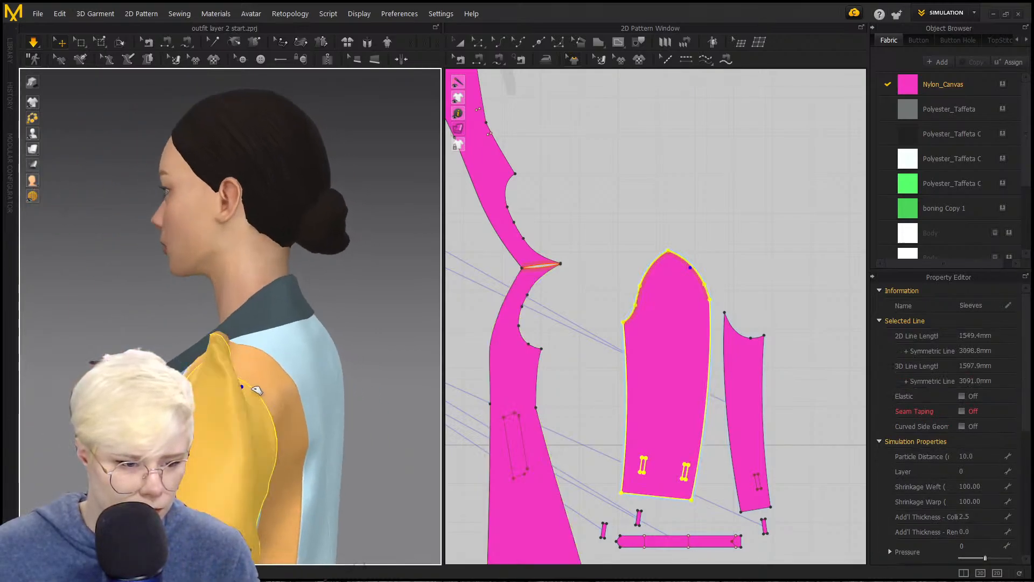
pyautogui.click(277, 387)
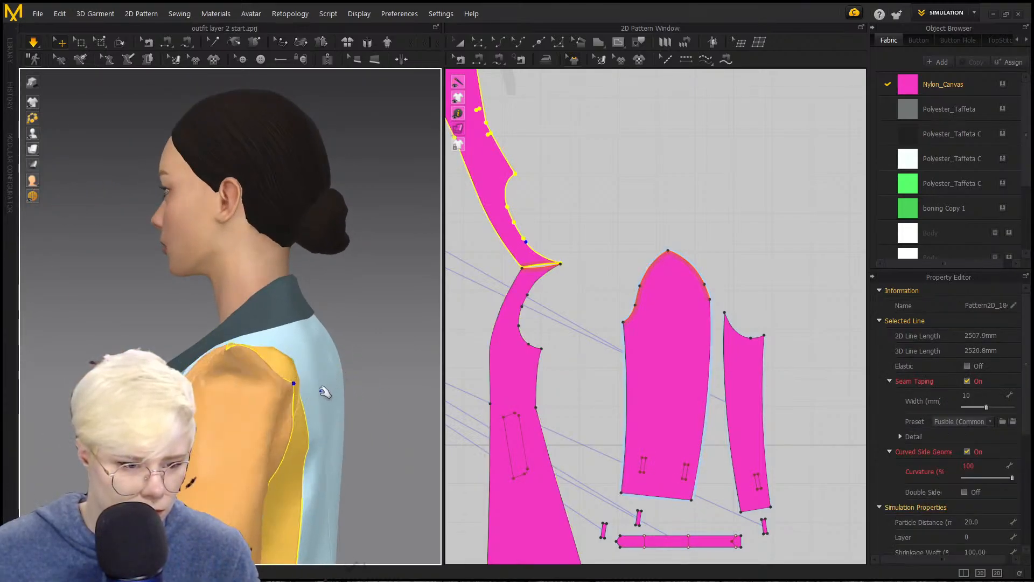
pyautogui.moveTo(306, 400); pyautogui.dragTo(409, 402, button='right')
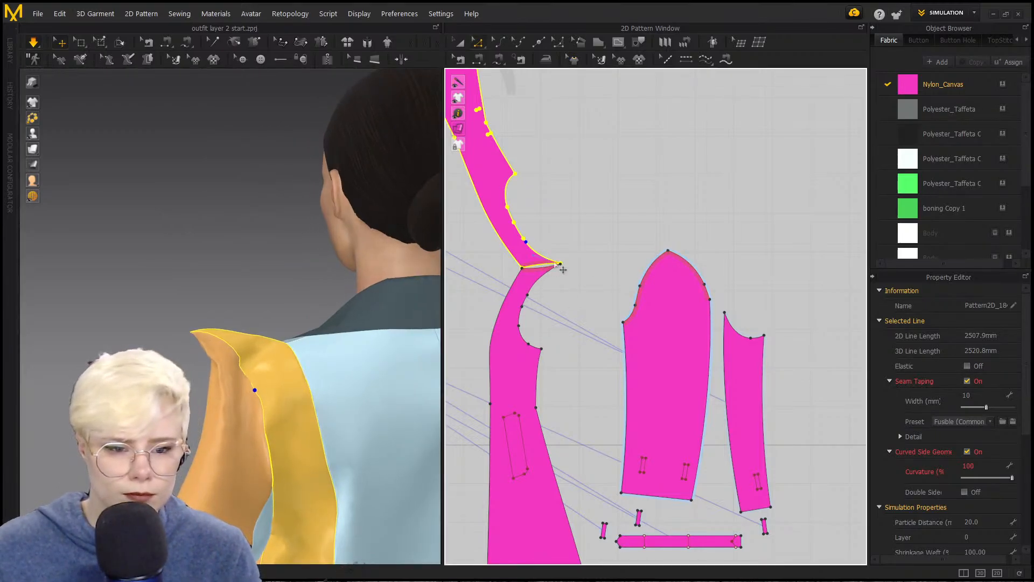
# Step: Lower the sleeve cap's tip slightly and shift the point on its left slope inward
pyautogui.scroll(2, 560, 260)
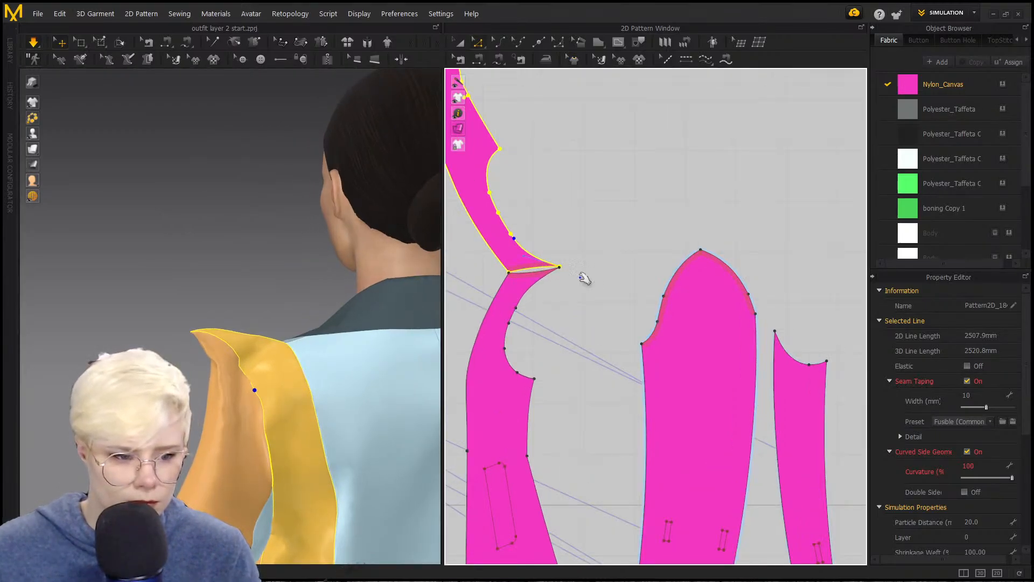
pyautogui.click(703, 250)
pyautogui.click(703, 259)
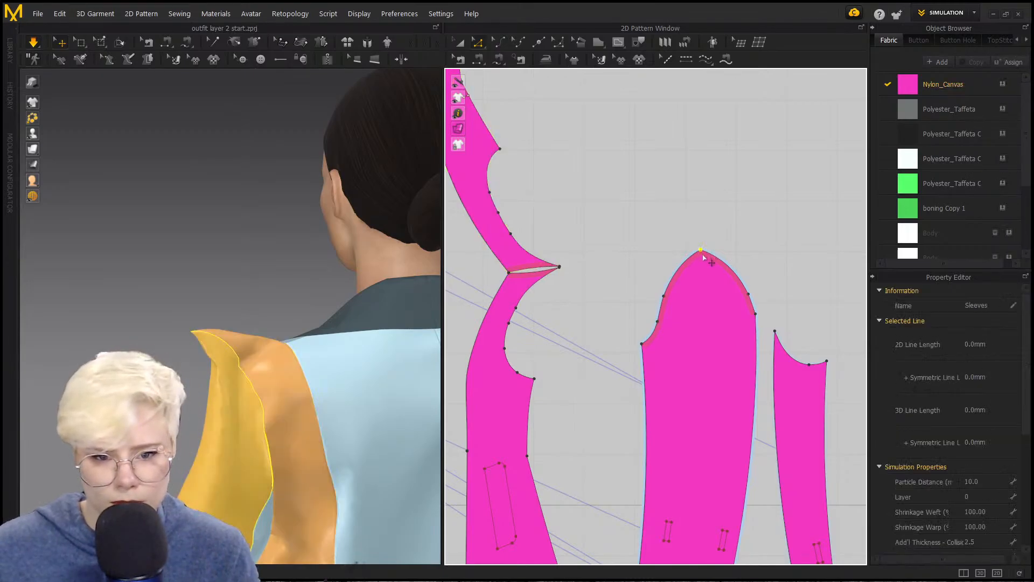
pyautogui.moveTo(703, 261); pyautogui.dragTo(702, 252)
pyautogui.click(645, 290)
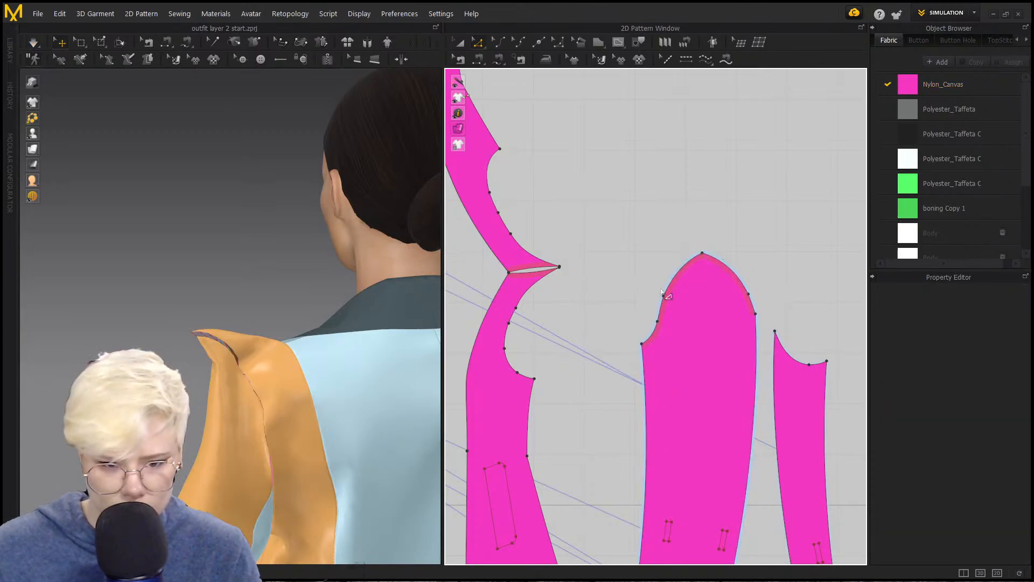
pyautogui.click(666, 300)
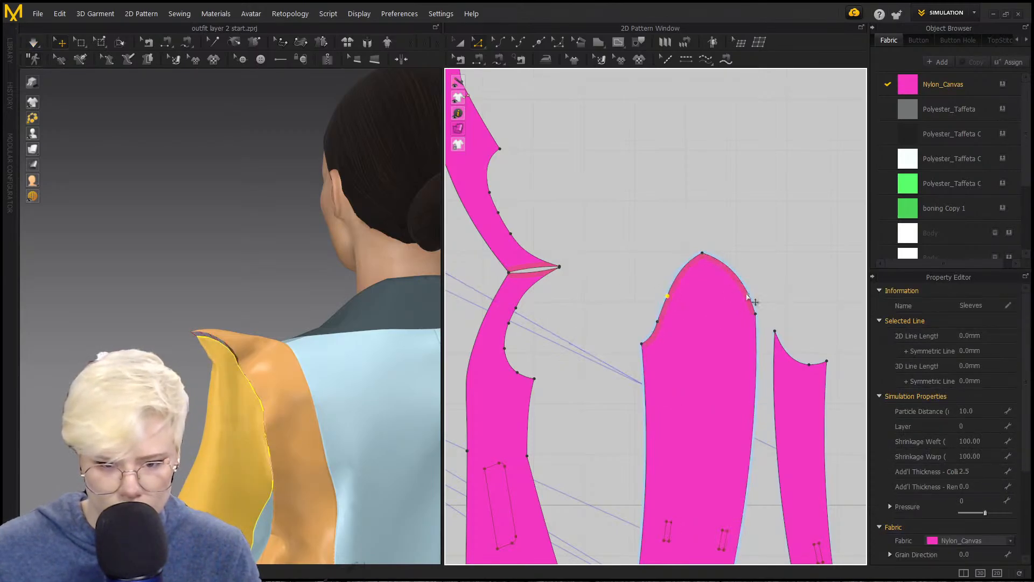
# Step: Flatten the curve on the sleeve cap's right slope to about 117 mm and simulate the garment
pyautogui.press('c')
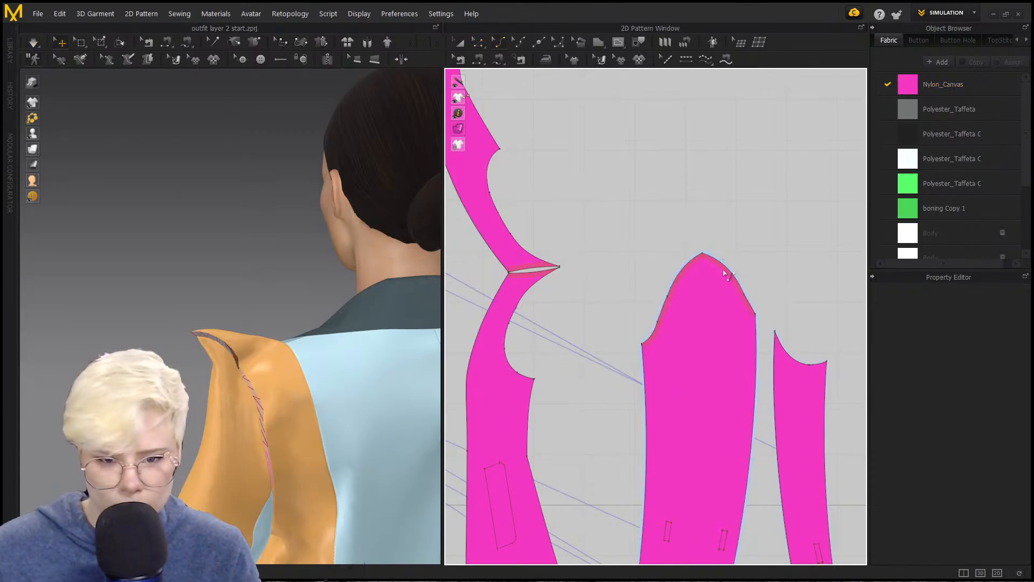
pyautogui.click(728, 272)
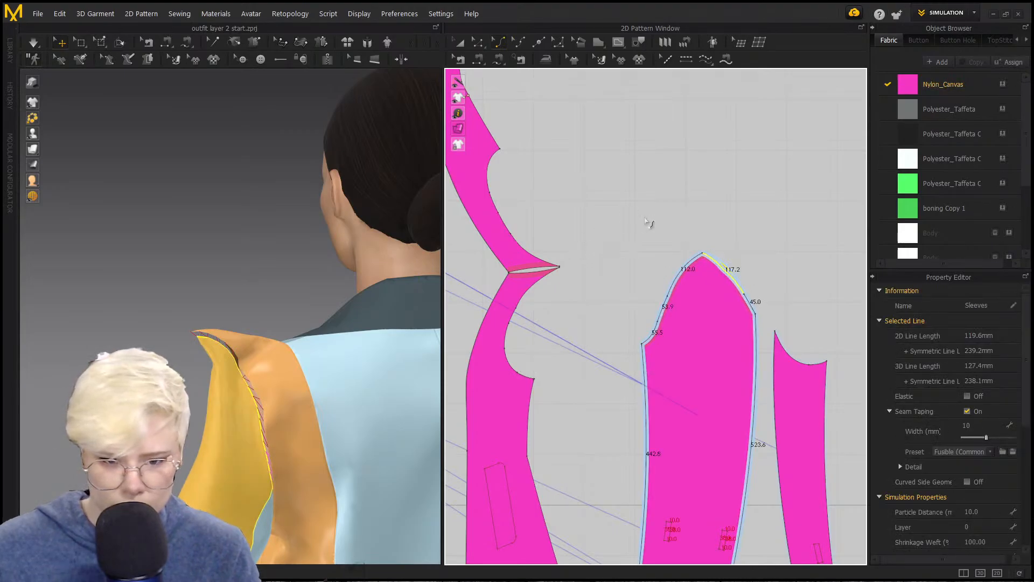
pyautogui.press('space')
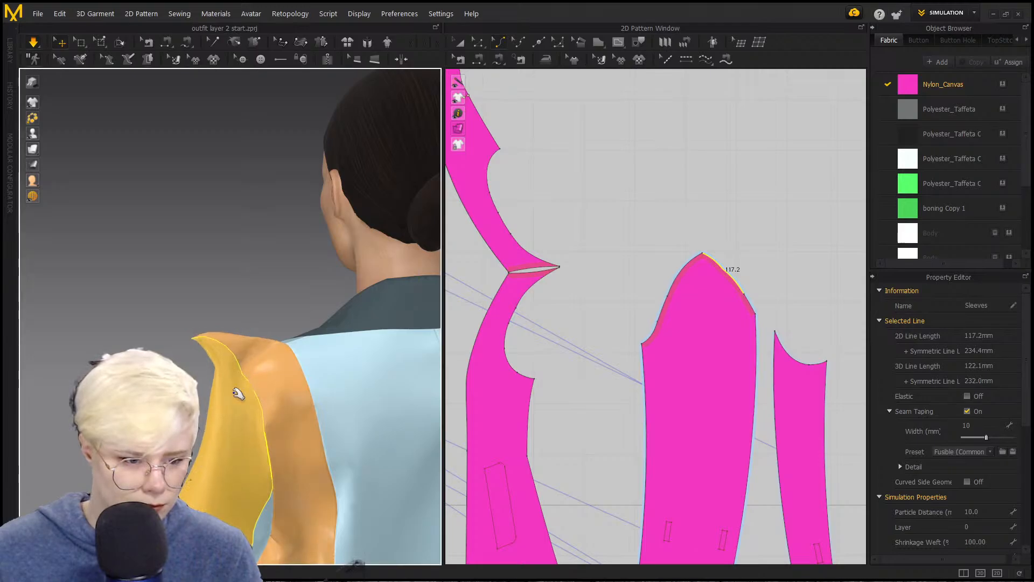
# Step: Pull the sleeve and side panels in 3D to settle the flattened cap seam, checking the peak from front, side and back
pyautogui.moveTo(247, 378); pyautogui.dragTo(293, 434, button='right')
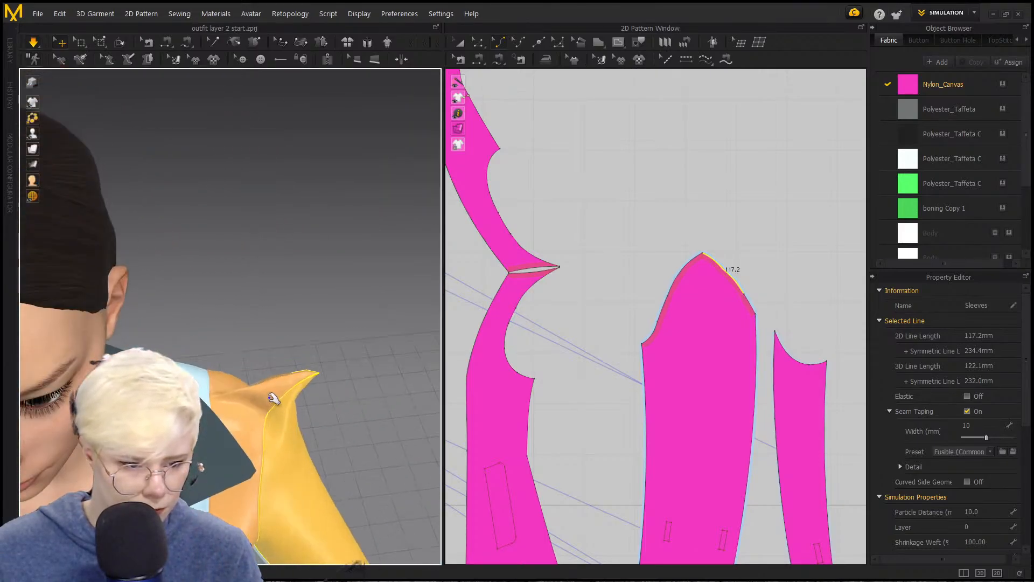
pyautogui.click(273, 397)
pyautogui.moveTo(272, 397); pyautogui.dragTo(376, 439, button='right')
pyautogui.click(277, 451)
pyautogui.moveTo(328, 476); pyautogui.dragTo(306, 392, button='right')
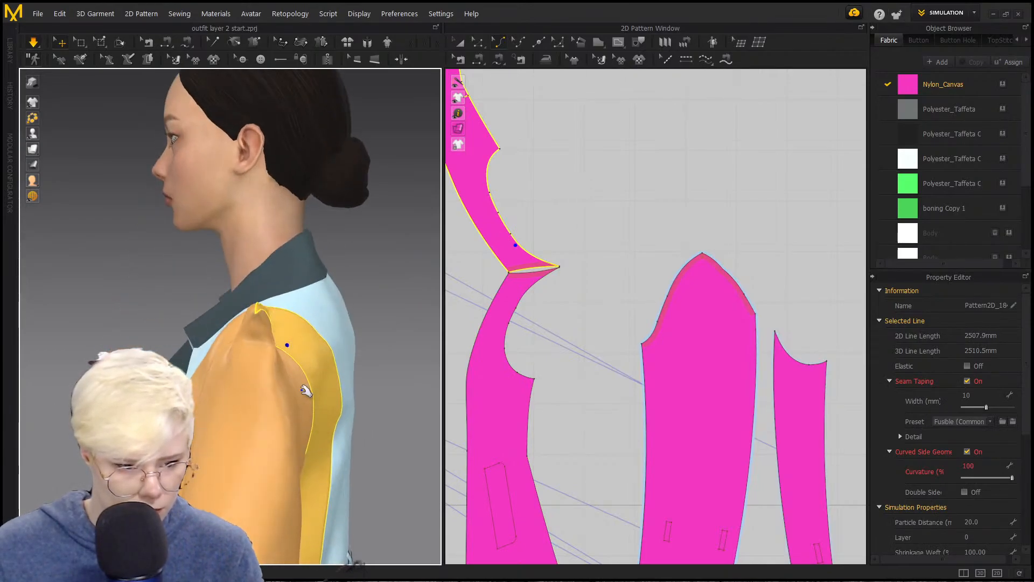
pyautogui.moveTo(315, 351); pyautogui.dragTo(296, 340)
pyautogui.click(272, 342)
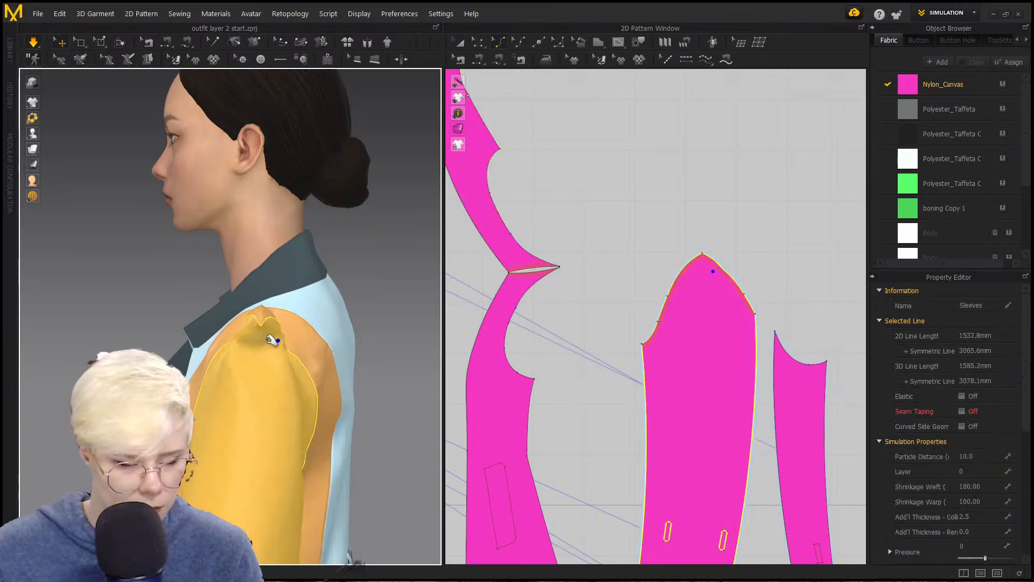
pyautogui.moveTo(272, 342); pyautogui.dragTo(299, 344, button='right')
pyautogui.click(331, 320)
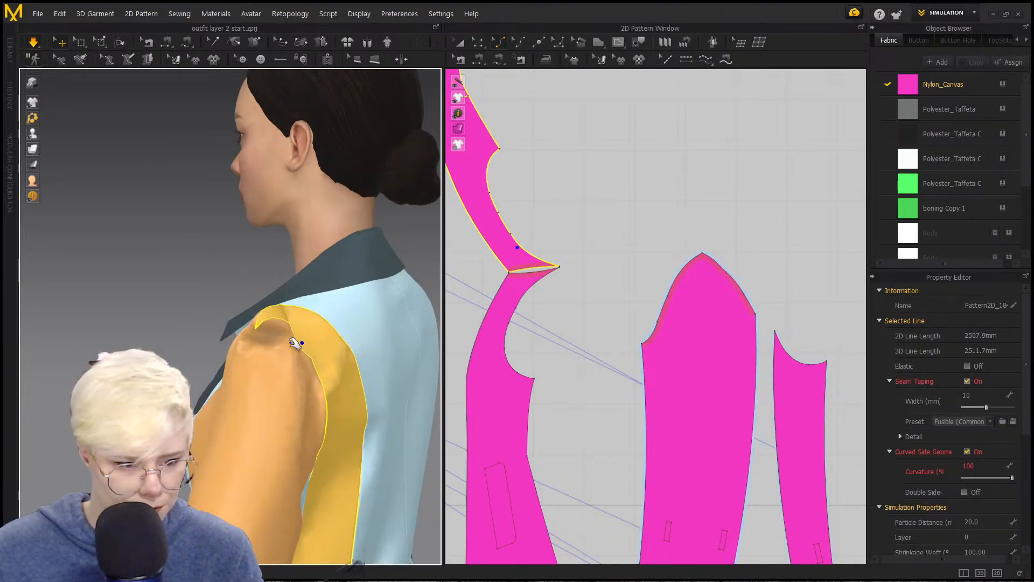
pyautogui.moveTo(295, 343); pyautogui.dragTo(328, 414, button='right')
pyautogui.moveTo(358, 315); pyautogui.dragTo(330, 245)
pyautogui.moveTo(369, 303); pyautogui.dragTo(306, 312, button='right')
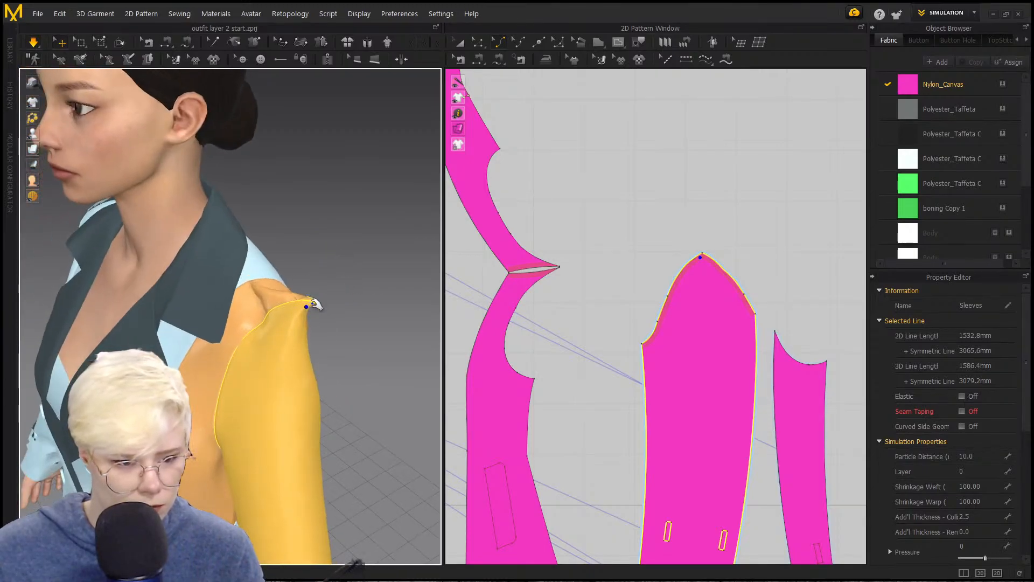
# Step: Straighten the two taped shoulder edges of the front and back side panels by deleting all their curve points, and simulate
pyautogui.click(565, 231)
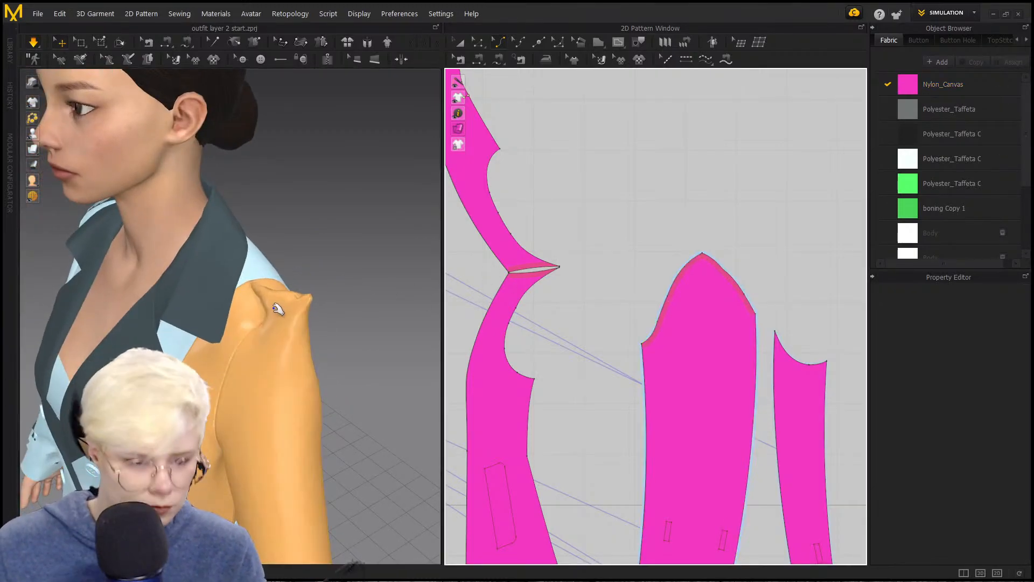
pyautogui.scroll(3, 528, 286)
pyautogui.click(618, 289)
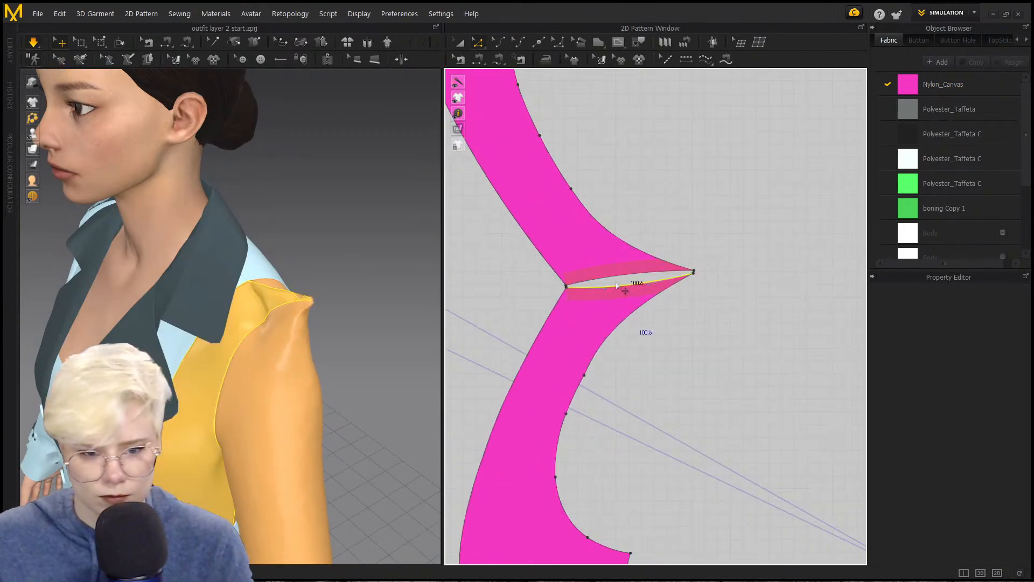
pyautogui.rightClick(625, 280)
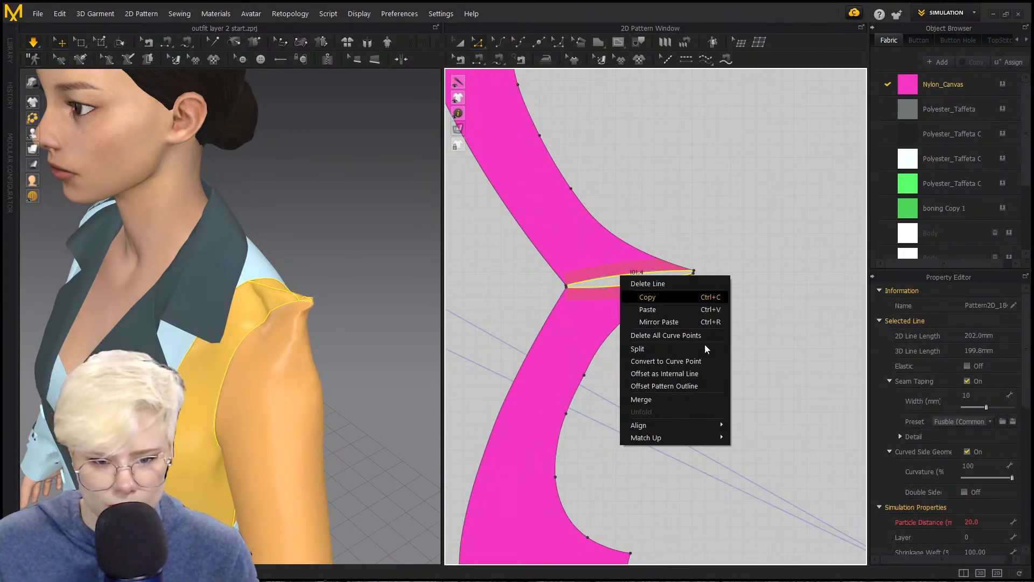
pyautogui.click(696, 333)
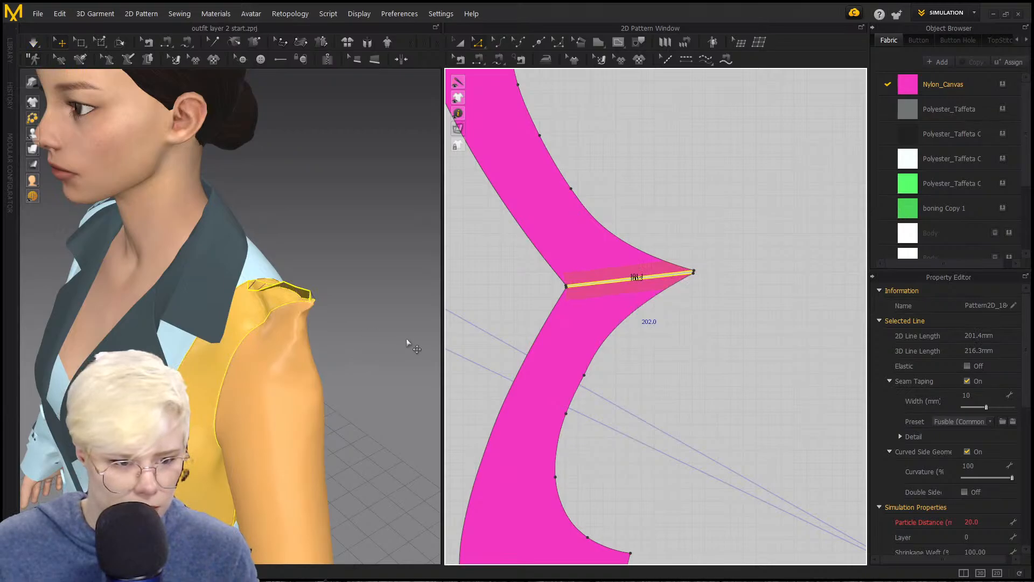
pyautogui.press('space')
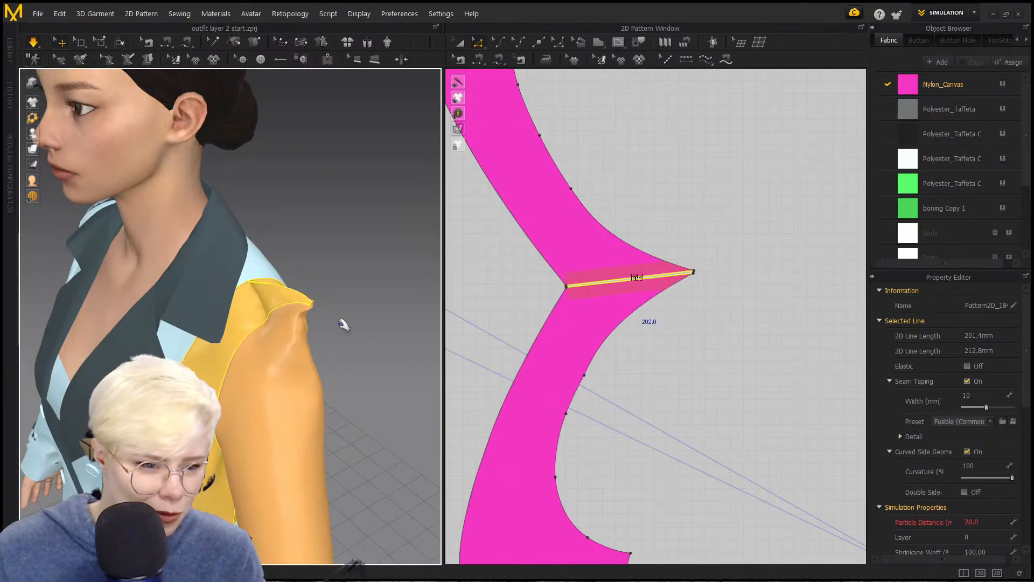
# Step: Pull the side panels around the straightened shoulder seam in 3D and inspect the peak from front, back and above
pyautogui.moveTo(339, 320); pyautogui.dragTo(268, 309, button='right')
pyautogui.click(262, 258)
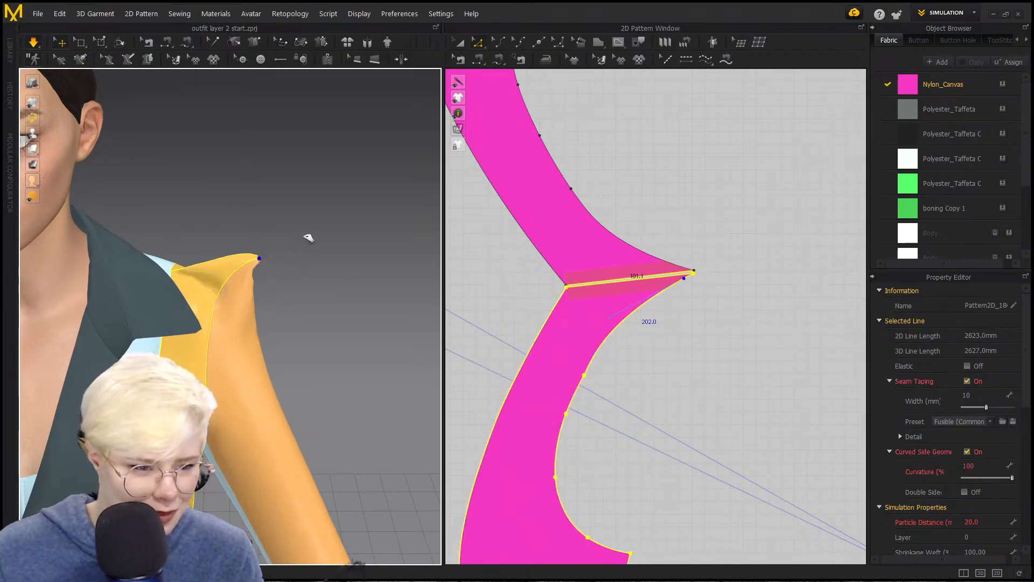
pyautogui.click(280, 288)
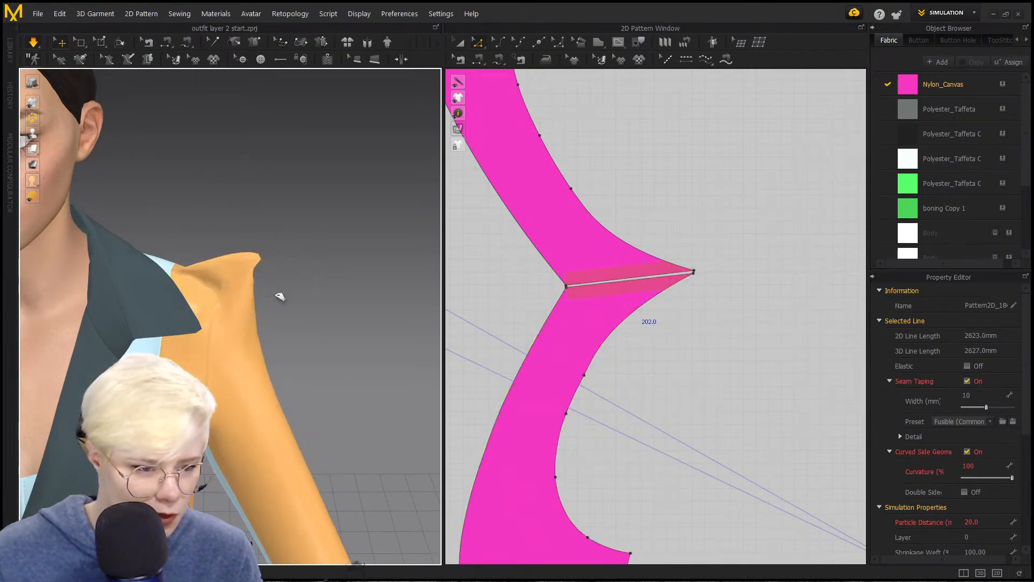
pyautogui.moveTo(277, 293); pyautogui.dragTo(158, 331, button='right')
pyautogui.click(197, 313)
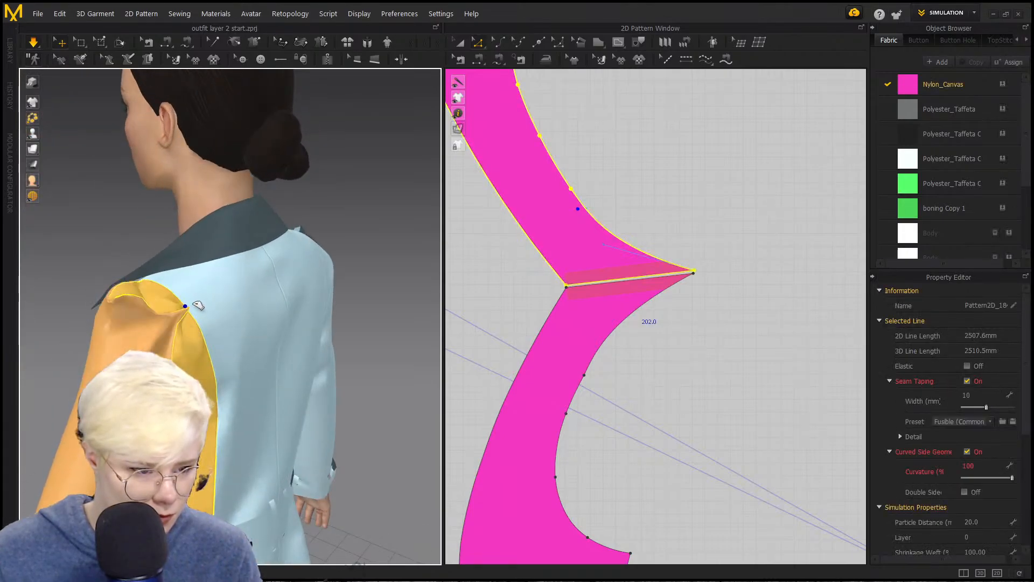
pyautogui.moveTo(200, 315)
pyautogui.mouseDown(button='right')
pyautogui.moveTo(236, 300)
pyautogui.moveTo(330, 310)
pyautogui.moveTo(253, 372)
pyautogui.moveTo(201, 322)
pyautogui.mouseUp(button='right')
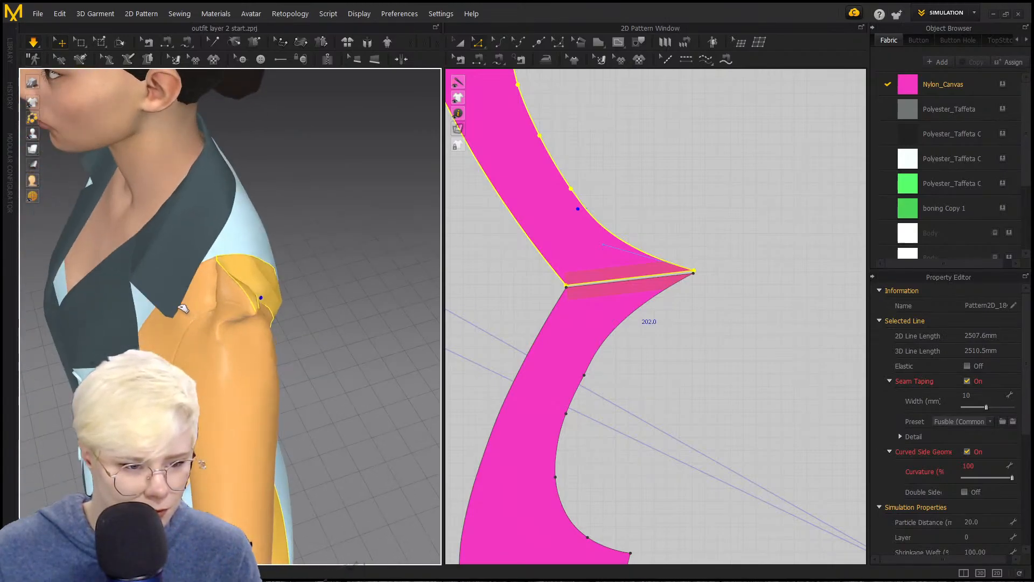
pyautogui.click(185, 309)
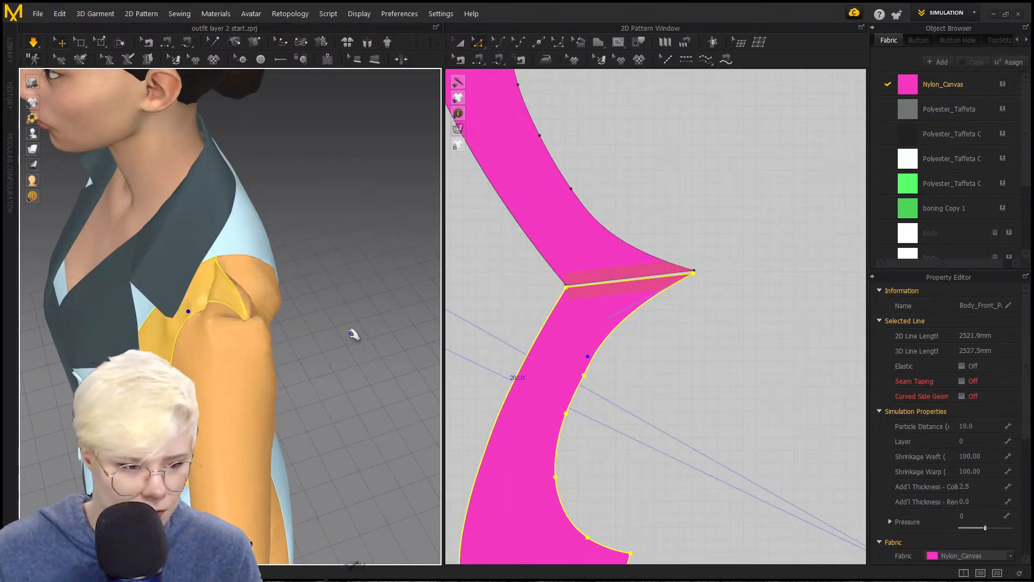
pyautogui.moveTo(353, 334); pyautogui.dragTo(431, 350, button='right')
# Step: Move the front side panel's upper armhole point outward along the curve and convert it to a curve point
pyautogui.click(586, 376)
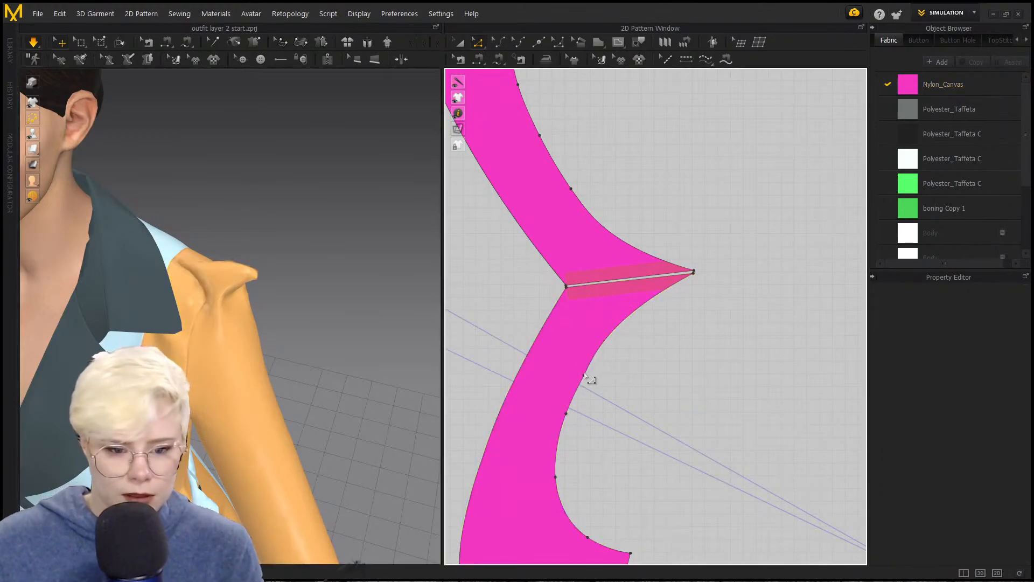
pyautogui.click(586, 376)
pyautogui.click(587, 378)
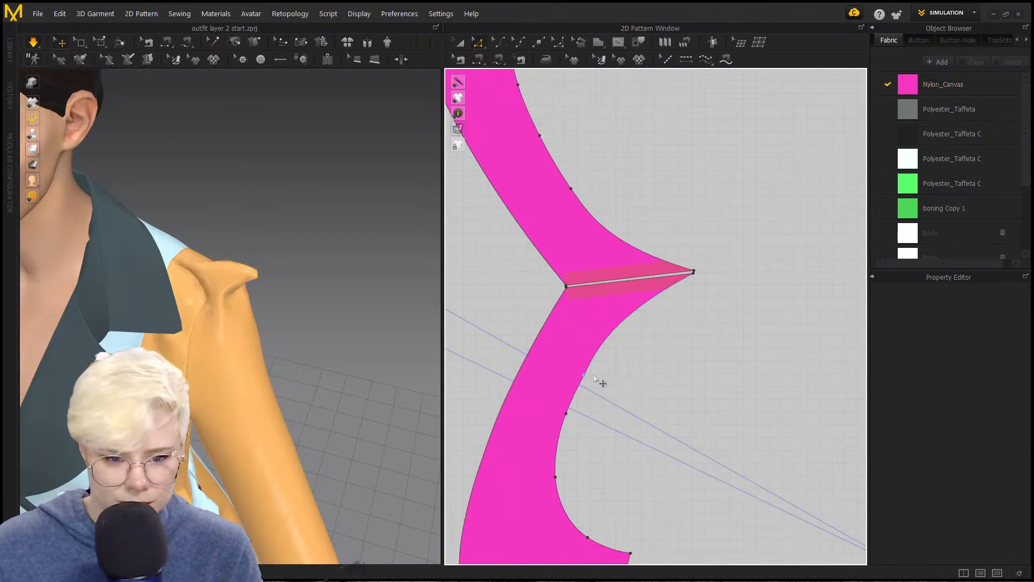
pyautogui.click(595, 377)
pyautogui.moveTo(602, 364); pyautogui.dragTo(601, 362)
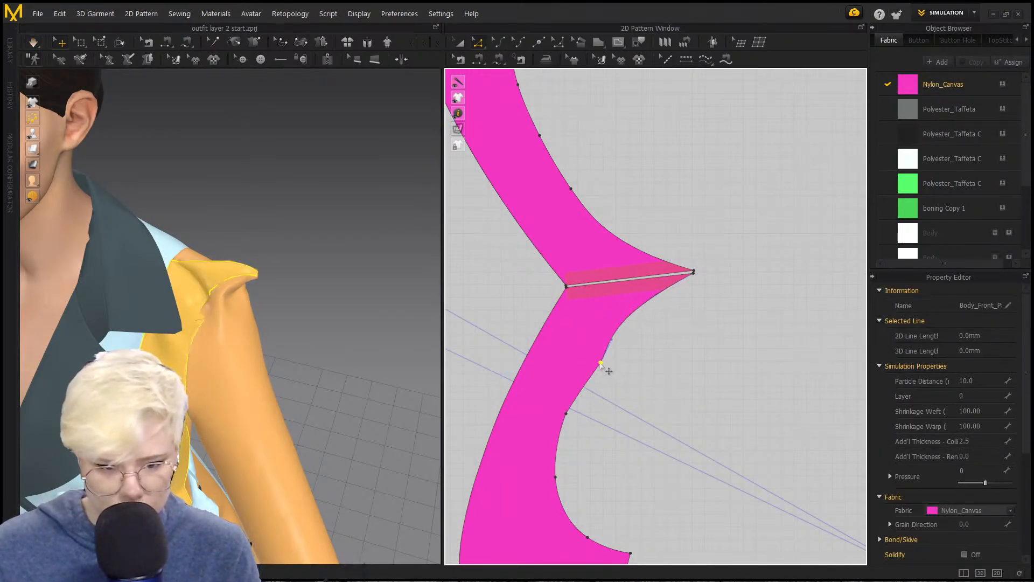
pyautogui.rightClick(600, 362)
pyautogui.click(654, 409)
pyautogui.click(609, 366)
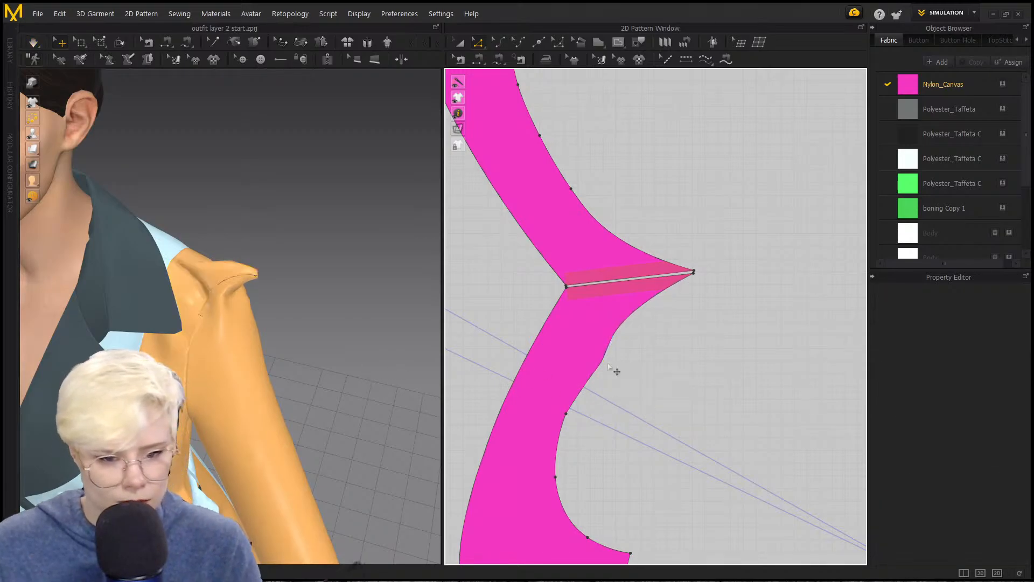
# Step: Smooth the front side panel's upper armhole edge to about 151 mm with curvature and curve point editing
pyautogui.press('c')
pyautogui.click(628, 331)
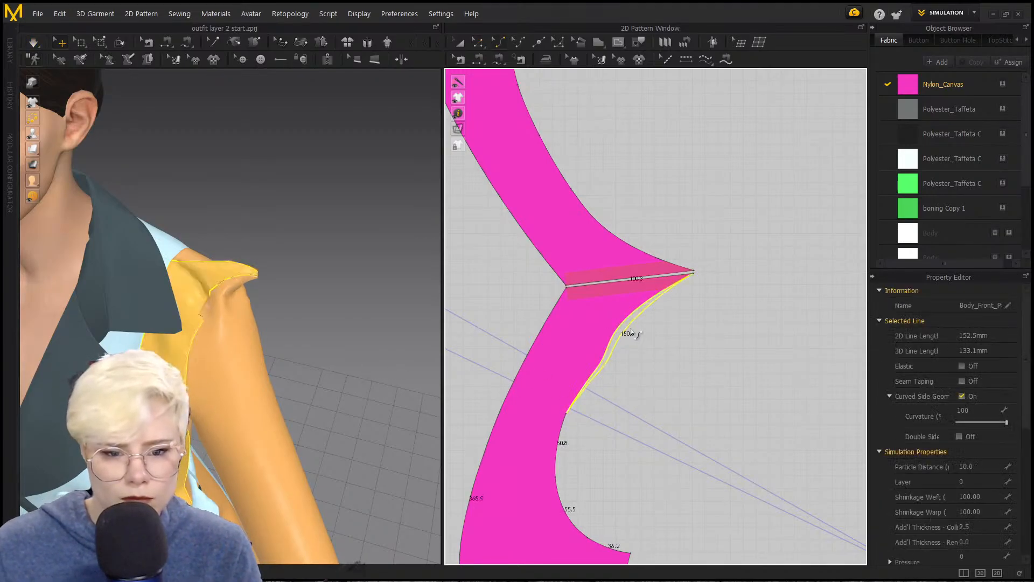
pyautogui.click(519, 41)
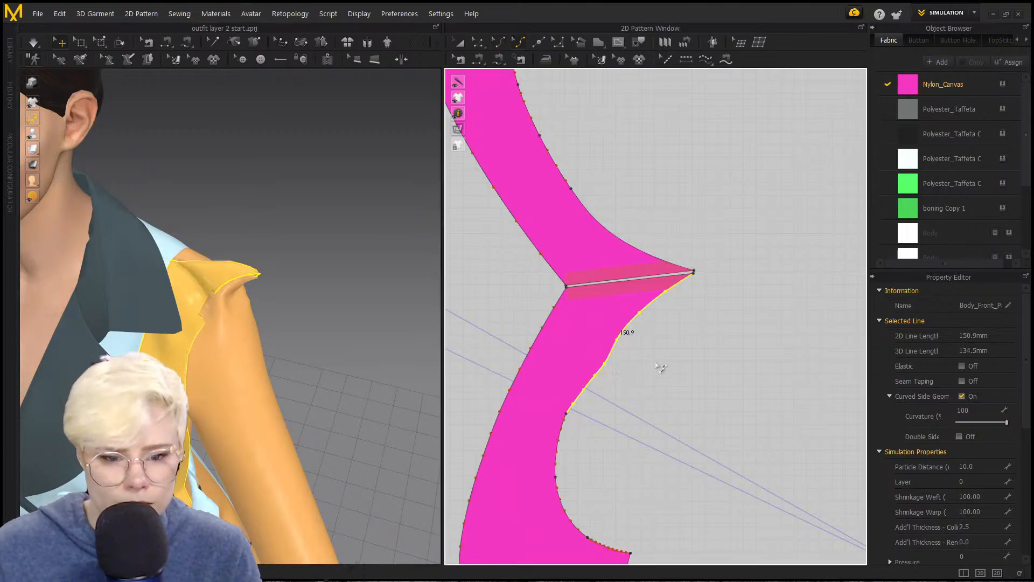
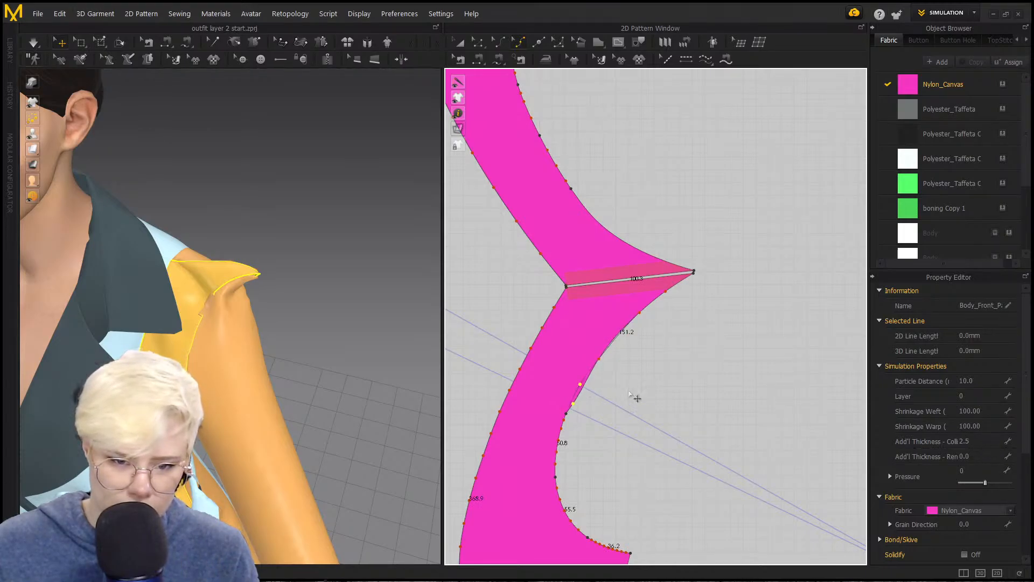
# Step: Flatten the back side panel's armhole edge next to the peak to about 102 mm, simulate, and pull the sleeve in 3D
pyautogui.moveTo(634, 352); pyautogui.dragTo(694, 437, button='middle')
pyautogui.scroll(-2, 695, 437)
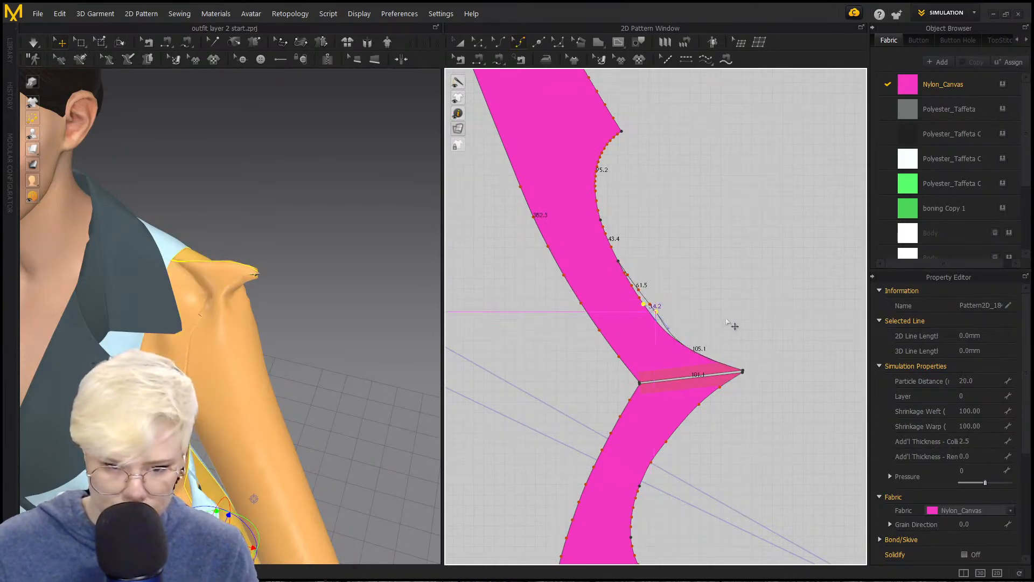
pyautogui.moveTo(691, 347); pyautogui.dragTo(689, 337)
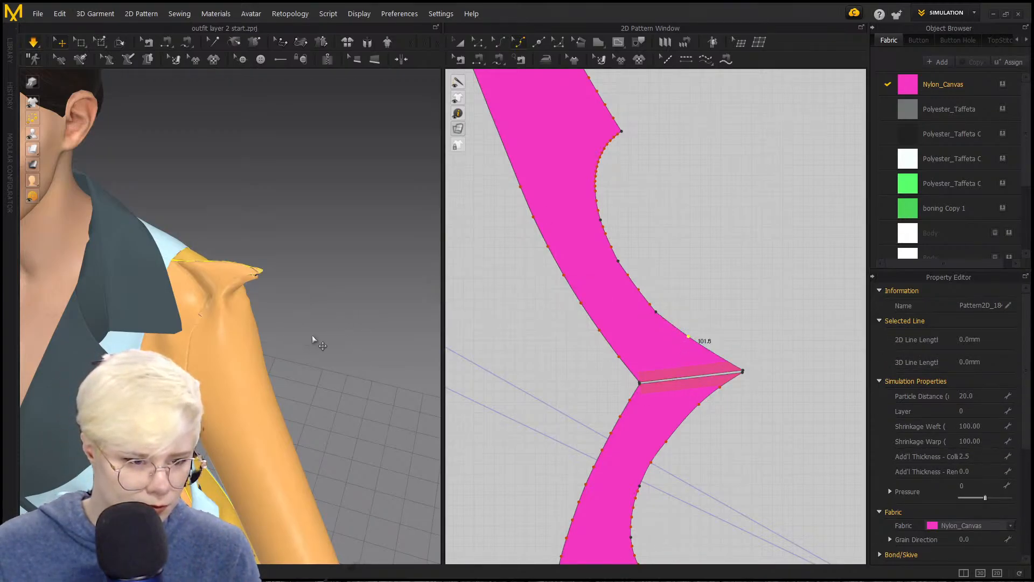
pyautogui.press('space')
pyautogui.click(207, 323)
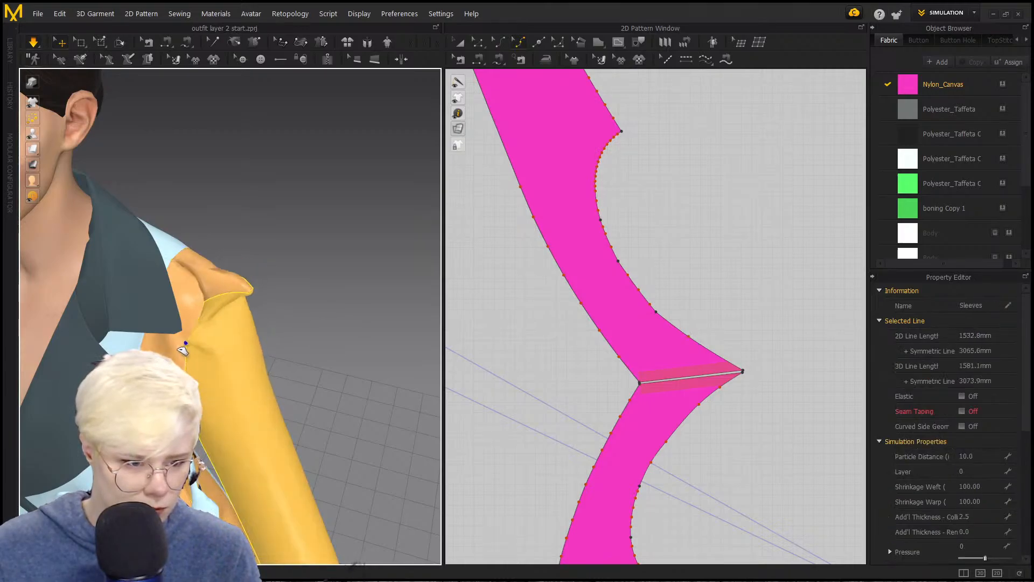
# Step: Raise the points on the sleeve cap's front and back edges to make the cap fuller on both sides
pyautogui.scroll(-4, 458, 313)
pyautogui.moveTo(759, 389); pyautogui.dragTo(616, 311, button='middle')
pyautogui.scroll(-1, 616, 312)
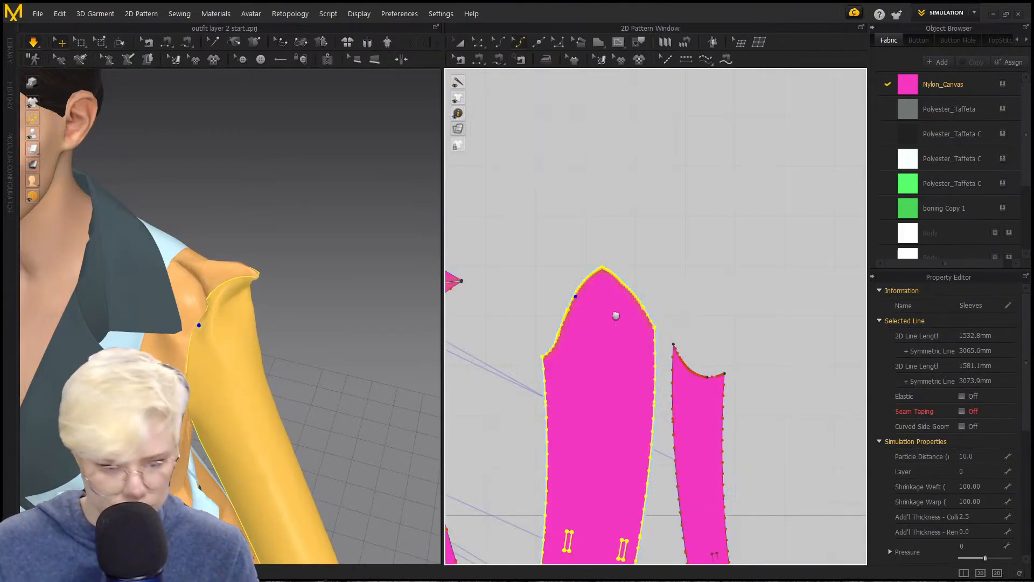
pyautogui.scroll(1, 634, 316)
pyautogui.press('z')
pyautogui.click(485, 230)
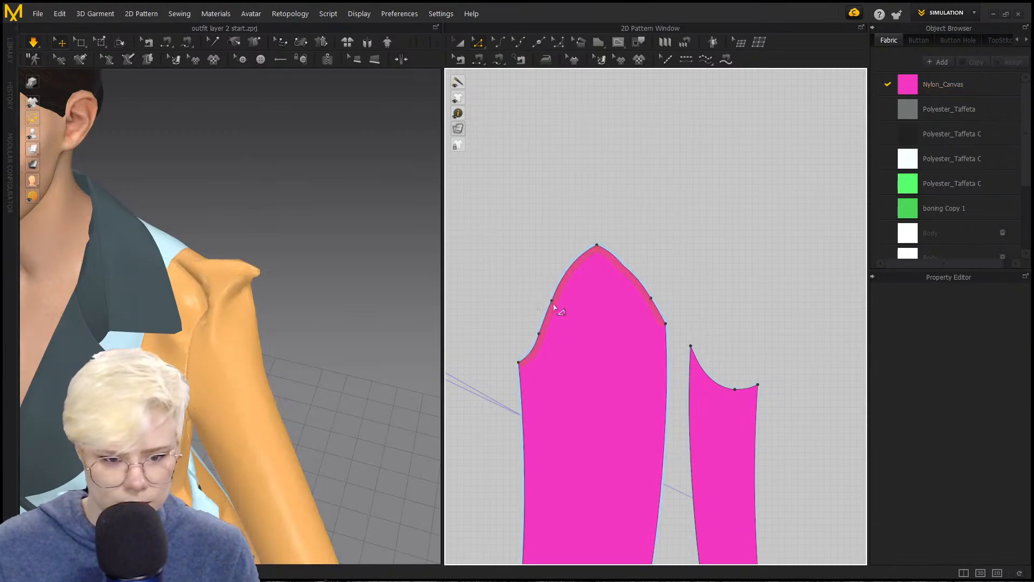
pyautogui.moveTo(551, 302); pyautogui.dragTo(552, 290)
pyautogui.moveTo(651, 297); pyautogui.dragTo(651, 285)
# Step: Smooth the sleeve cap's upper back edge to about 104 mm between the tip and the raised point with curve editing
pyautogui.press('v')
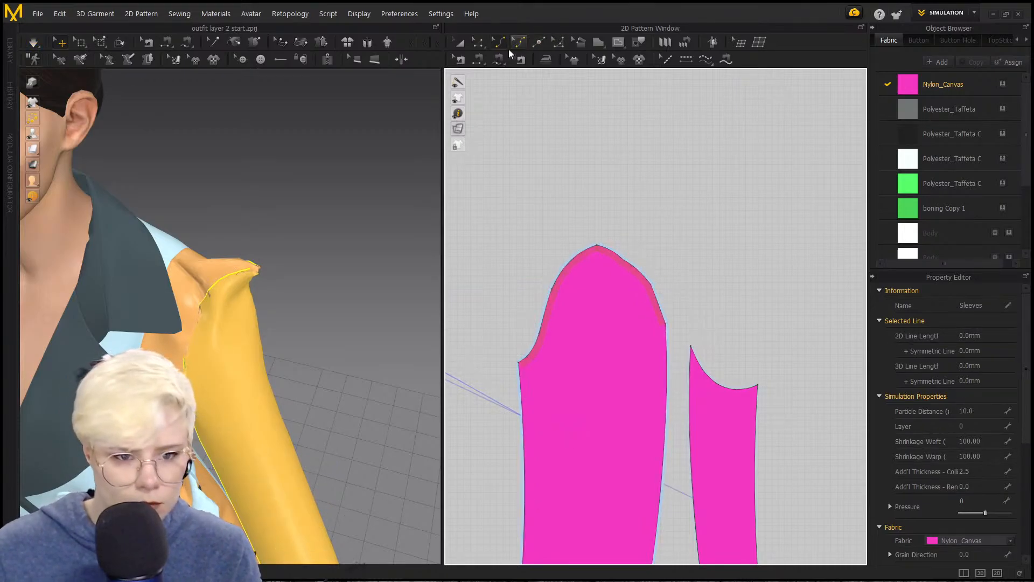
pyautogui.moveTo(631, 238); pyautogui.dragTo(634, 276)
pyautogui.click(644, 259)
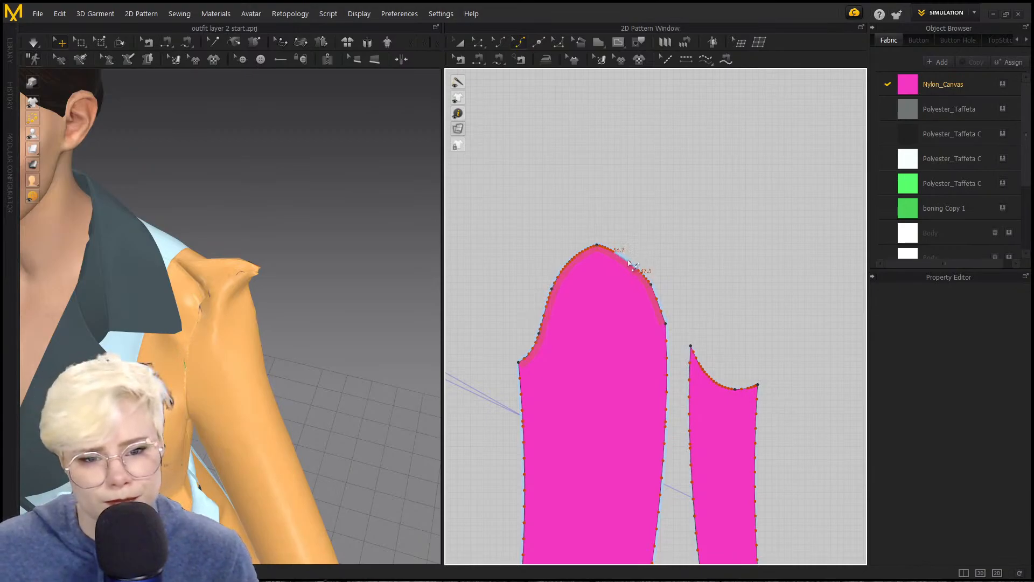
pyautogui.scroll(5, 632, 268)
pyautogui.moveTo(637, 251); pyautogui.dragTo(640, 241)
pyautogui.hotkey('ctrl', 'z')
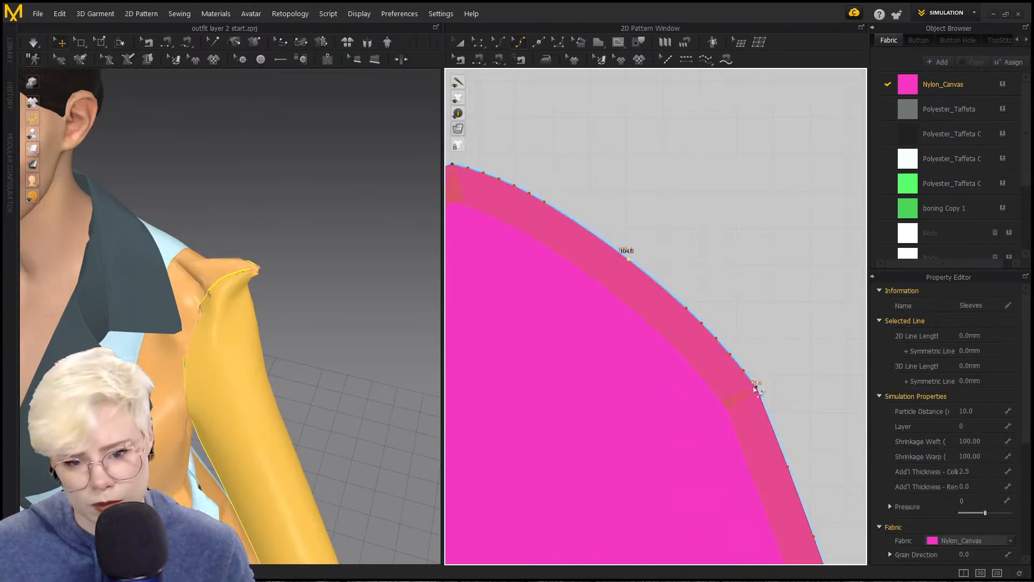
# Step: Convert the raised point on the sleeve cap's back edge to a curve point and even out the curve around it
pyautogui.click(753, 383)
pyautogui.rightClick(759, 387)
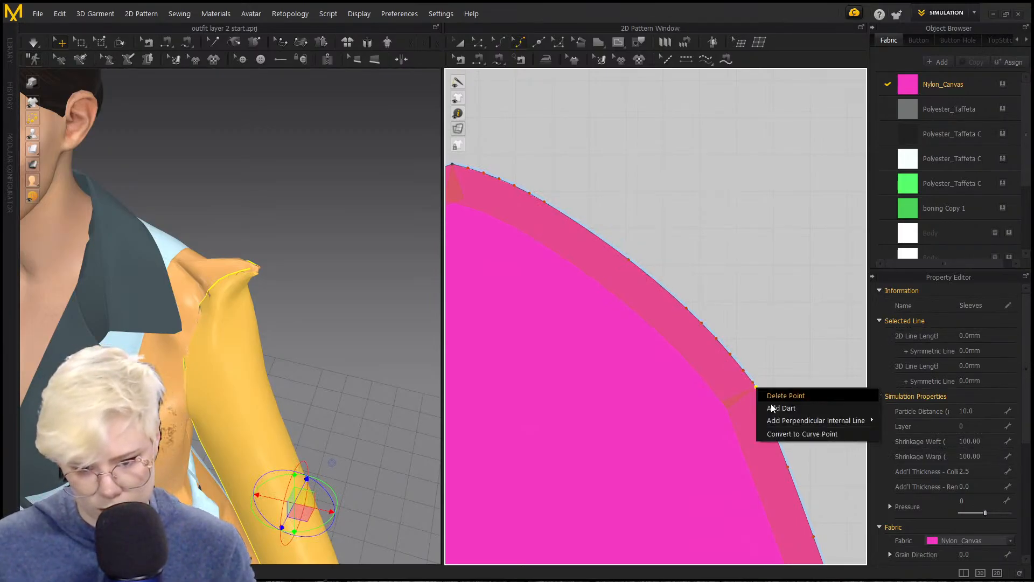
pyautogui.click(812, 425)
pyautogui.scroll(-5, 695, 344)
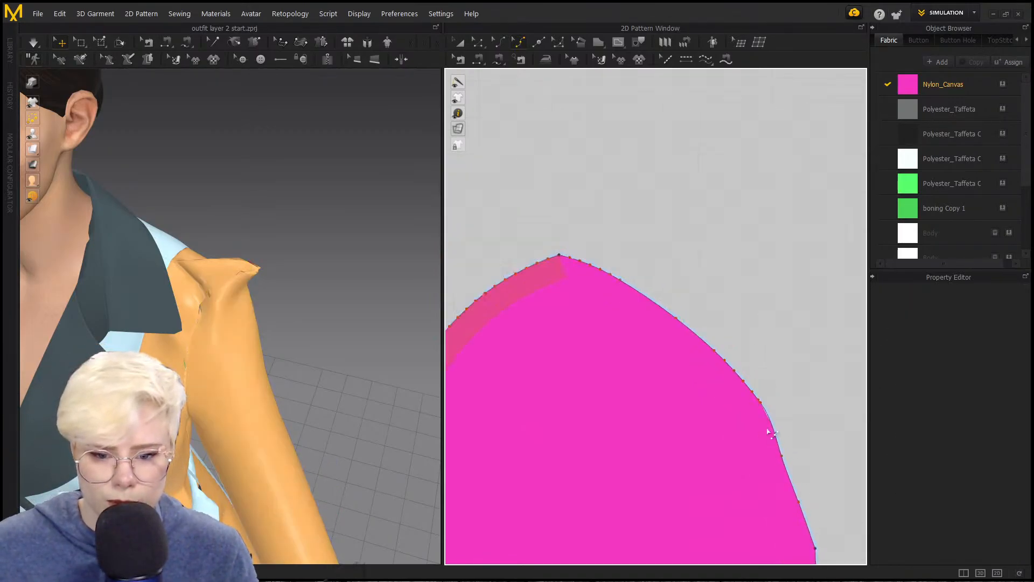
pyautogui.moveTo(646, 364); pyautogui.dragTo(686, 391)
pyautogui.click(680, 329)
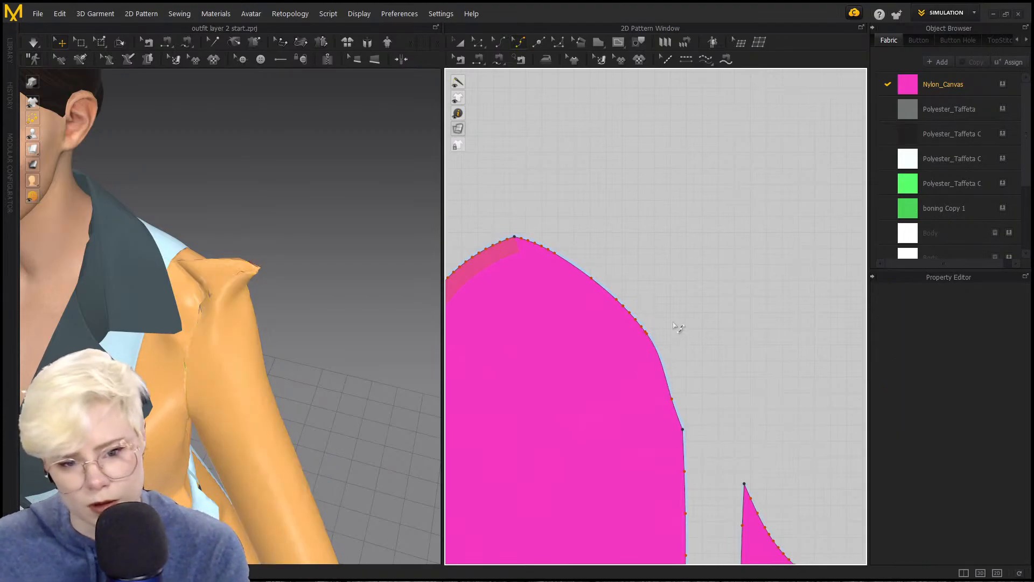
pyautogui.click(659, 343)
pyautogui.click(670, 340)
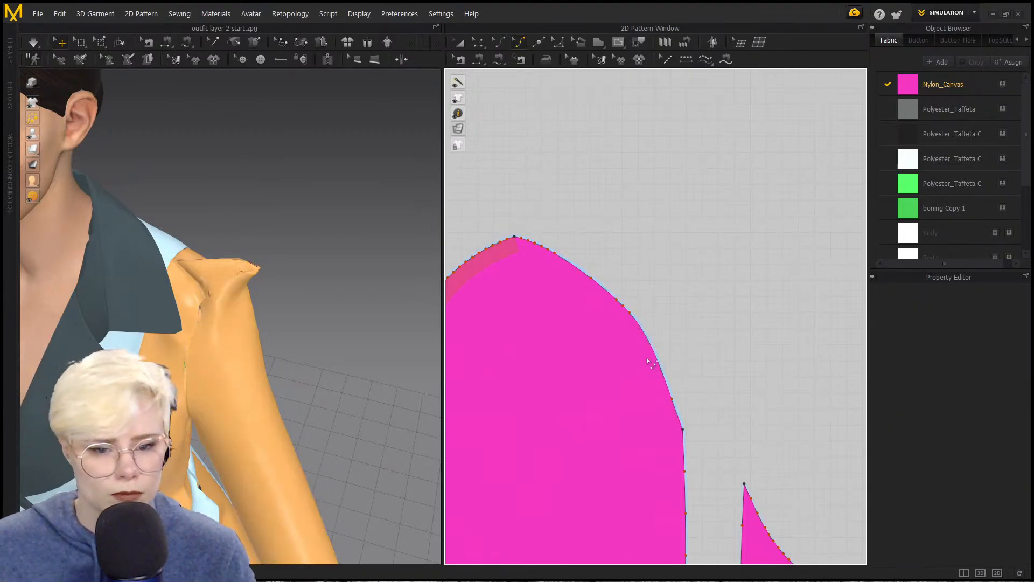
# Step: Simulate the reshaped sleeve and pull the back side panel and sleeve into place around the shoulder in 3D
pyautogui.scroll(-6, 668, 362)
pyautogui.moveTo(693, 360); pyautogui.dragTo(753, 354, button='middle')
pyautogui.moveTo(414, 302); pyautogui.dragTo(363, 289, button='right')
pyautogui.press('space')
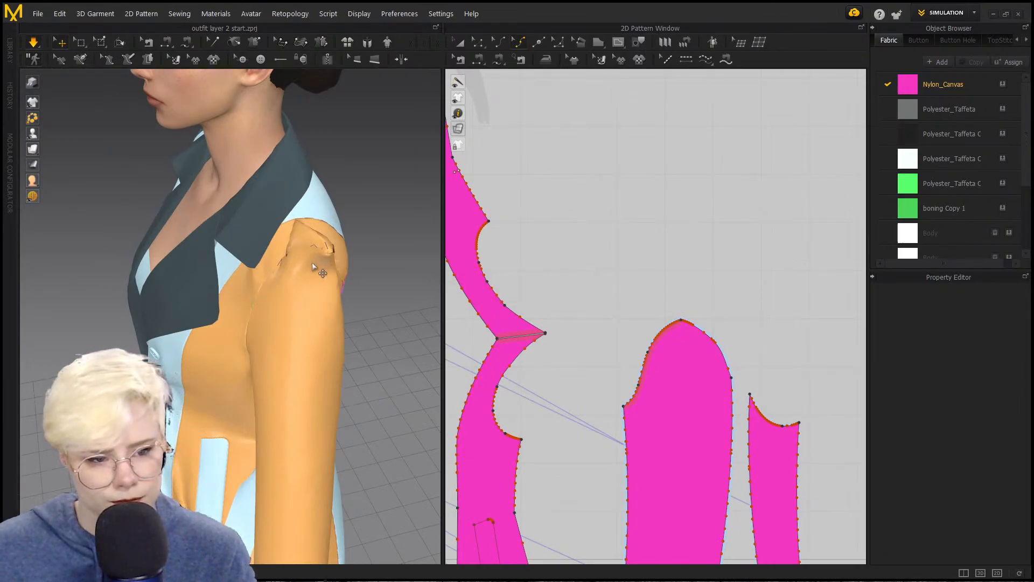
pyautogui.moveTo(377, 269); pyautogui.dragTo(286, 300, button='right')
pyautogui.click(292, 299)
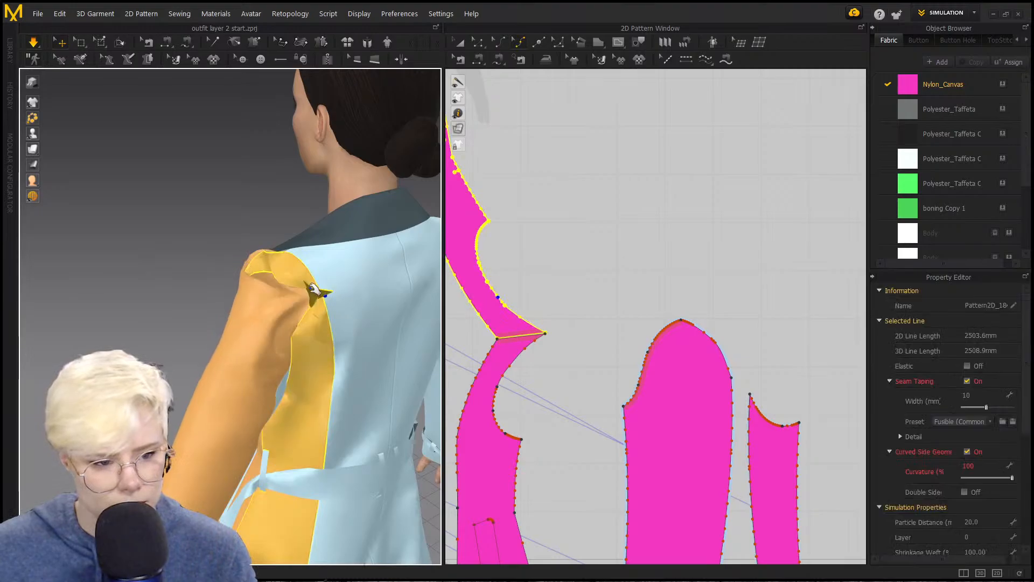
pyautogui.click(215, 289)
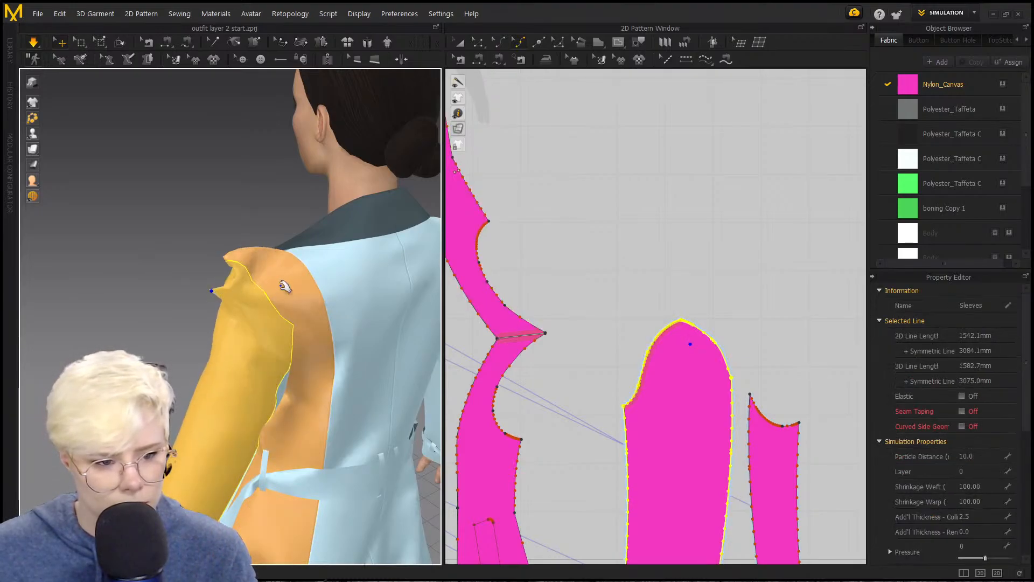
# Step: Pull the sleeve cap's tip upward in 3D to straighten the shoulder peak, checking it from the front
pyautogui.moveTo(277, 300); pyautogui.dragTo(348, 318, button='right')
pyautogui.moveTo(224, 298); pyautogui.dragTo(261, 212)
pyautogui.click(243, 268)
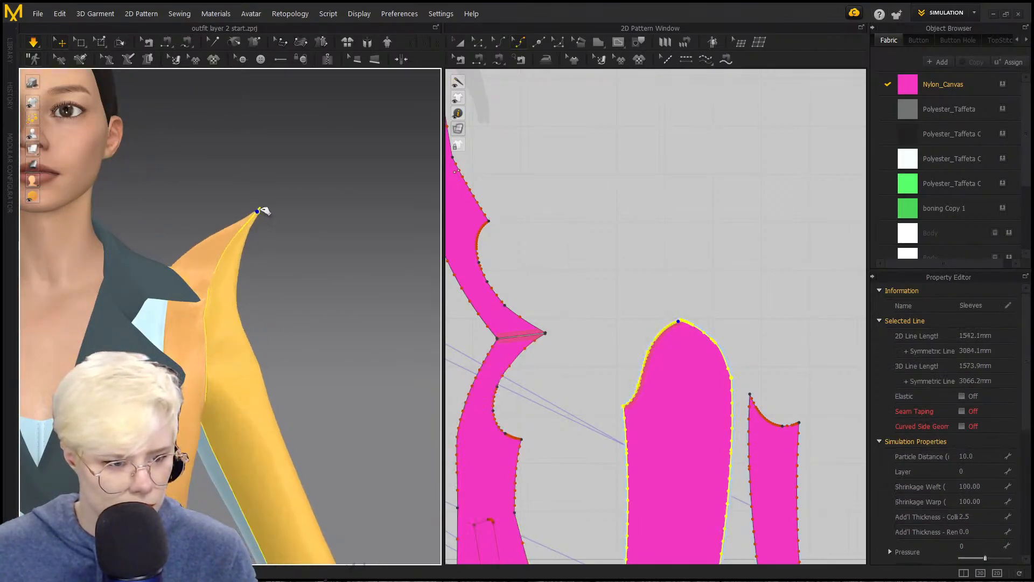
pyautogui.moveTo(289, 273); pyautogui.dragTo(251, 281, button='right')
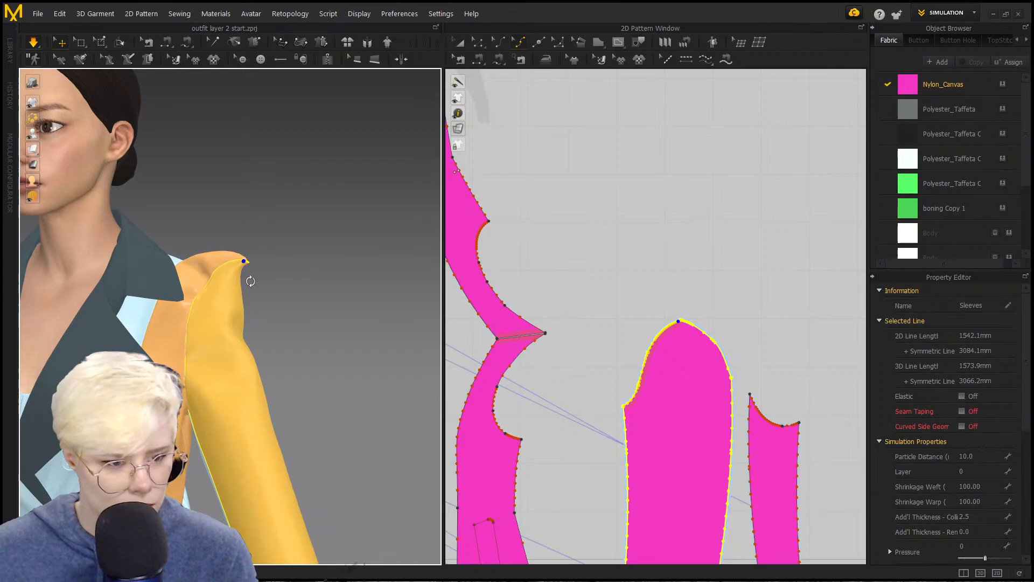
pyautogui.click(218, 258)
pyautogui.moveTo(248, 265); pyautogui.dragTo(247, 202)
pyautogui.moveTo(257, 258); pyautogui.dragTo(280, 261, button='right')
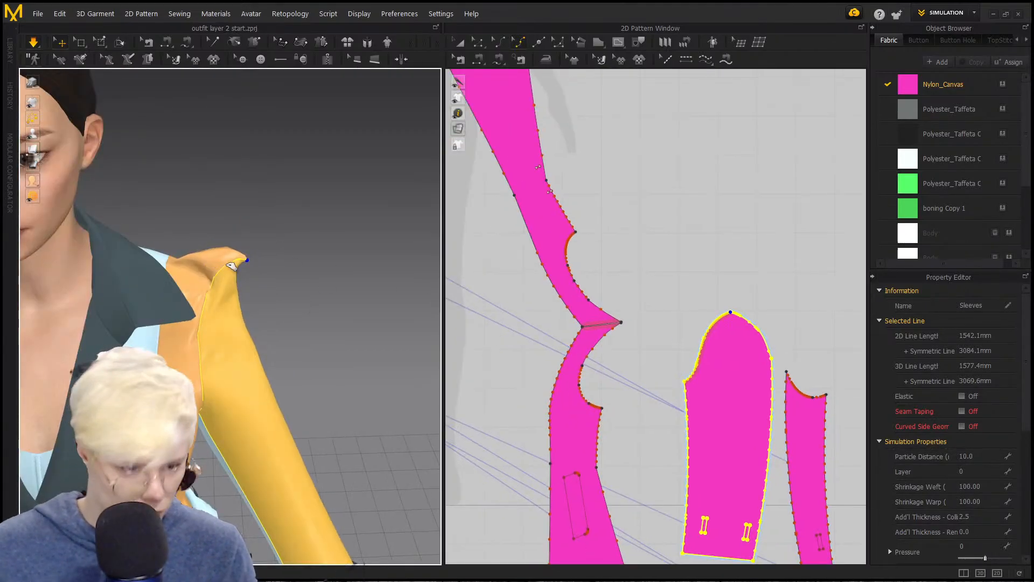
# Step: Select both side panels together with the sleeve and set their pressure to 1
pyautogui.click(207, 265)
pyautogui.moveTo(123, 231); pyautogui.dragTo(252, 290, button='right')
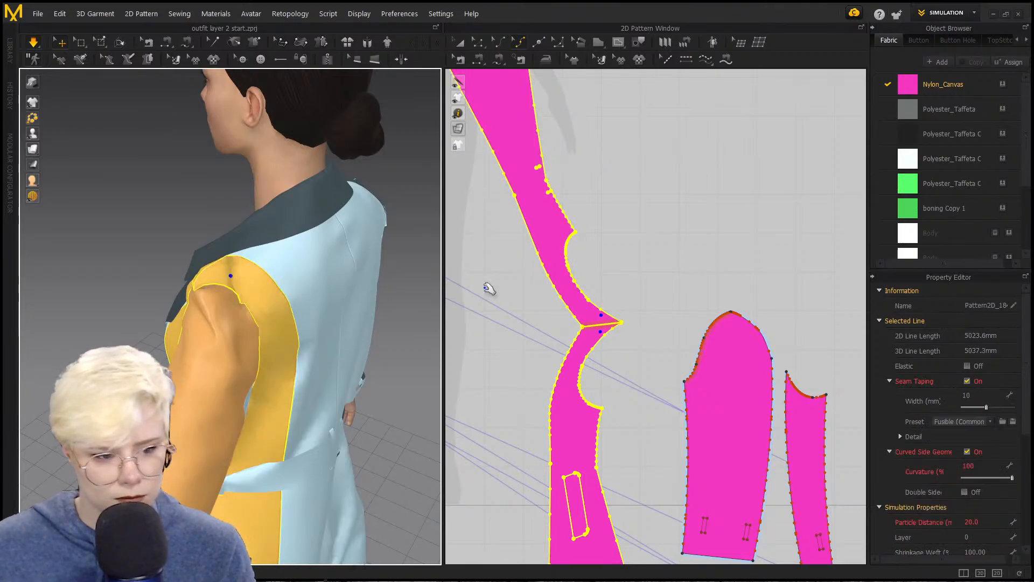
pyautogui.click(755, 356)
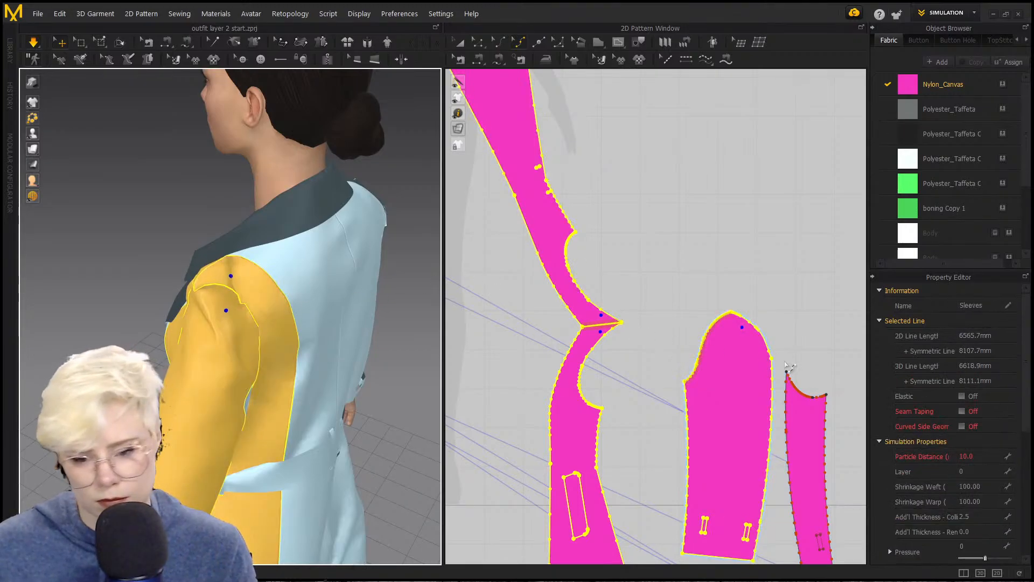
pyautogui.click(980, 543)
pyautogui.write('1')
pyautogui.press('Return')
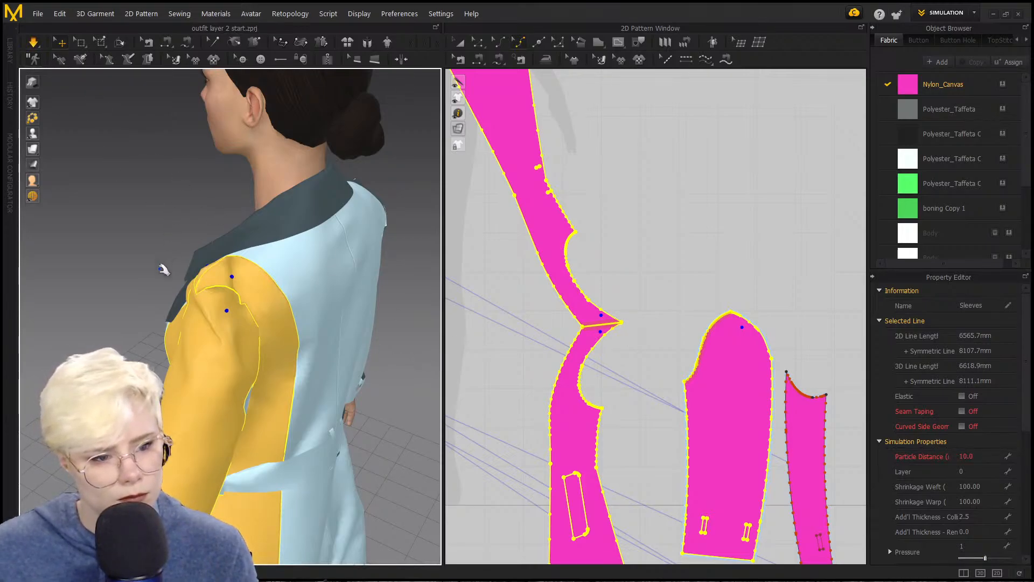
# Step: Set the selected pieces' pressure to 5 and pull the unstrengthened shoulder peak up and outward in 3D
pyautogui.click(992, 546)
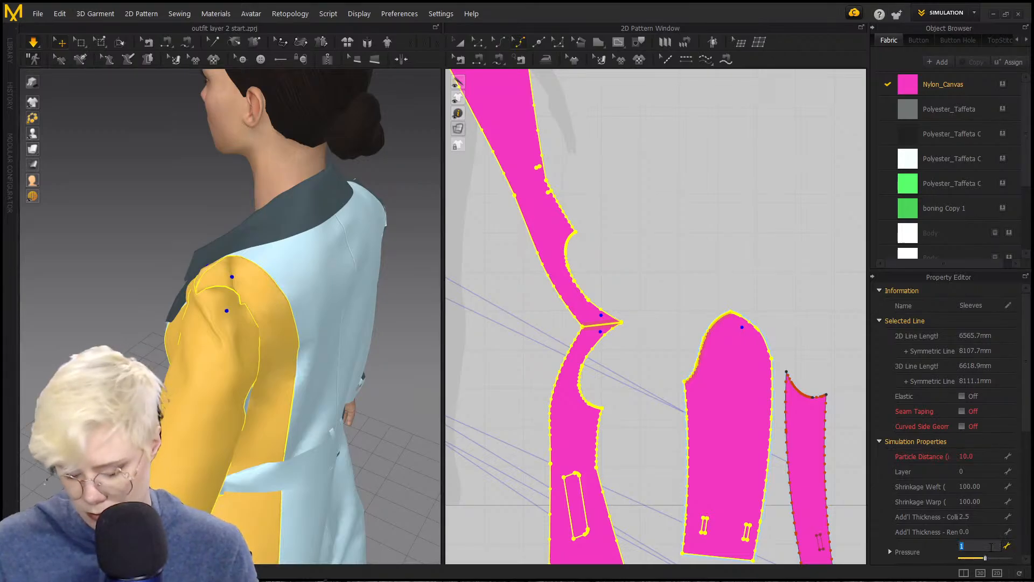
pyautogui.write('5')
pyautogui.press('Return')
pyautogui.moveTo(216, 308); pyautogui.dragTo(372, 301, button='right')
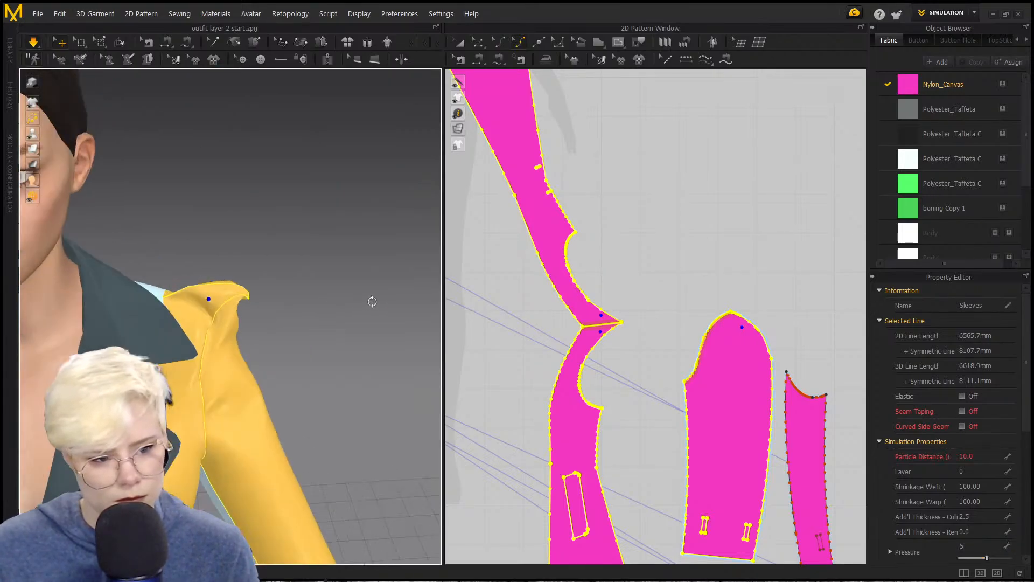
pyautogui.moveTo(277, 257); pyautogui.dragTo(283, 230)
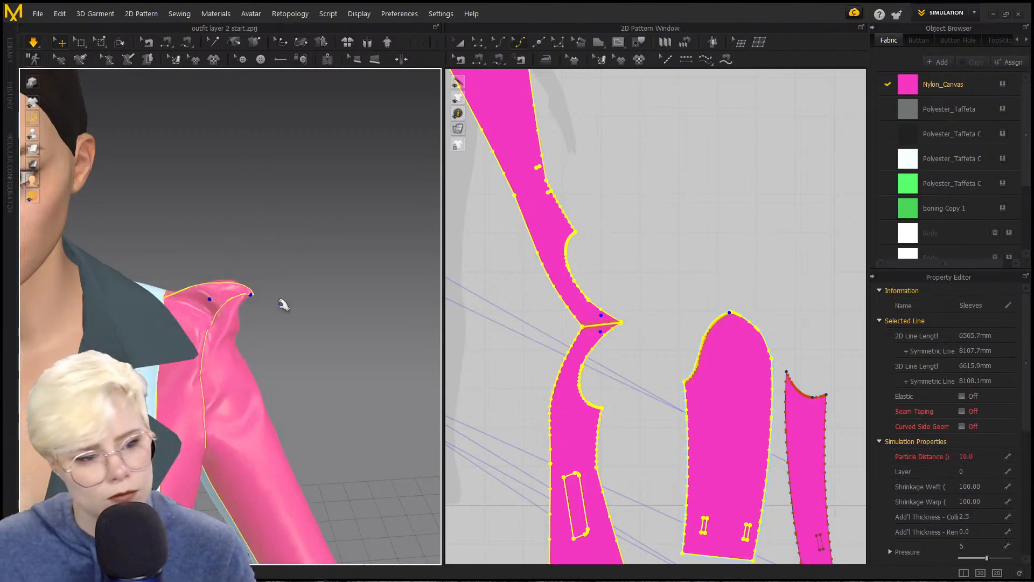
pyautogui.moveTo(277, 239); pyautogui.dragTo(284, 217)
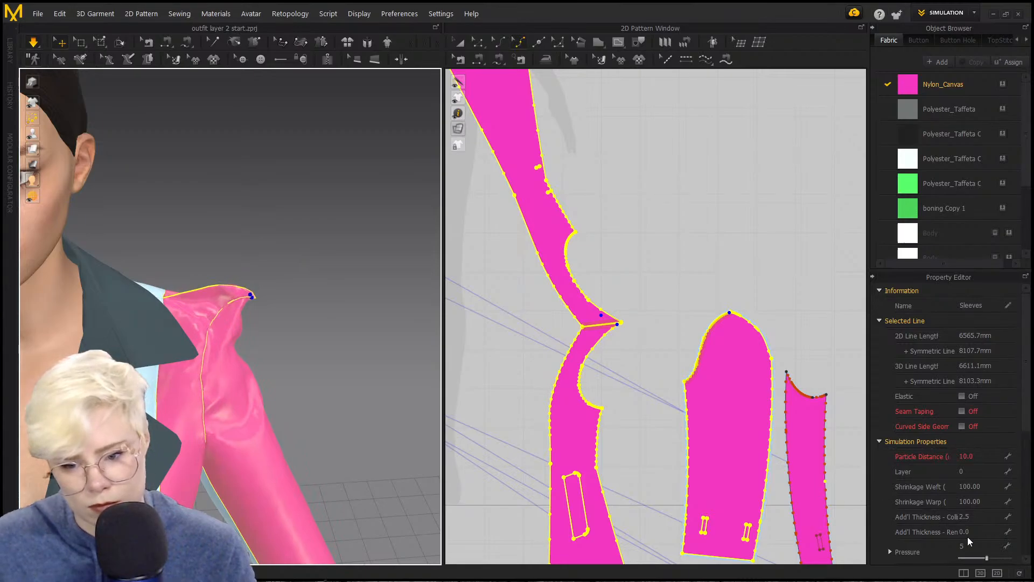
# Step: Set the selected pieces' pressure to 10 and pull the shoulder peak outward while simulating
pyautogui.click(984, 547)
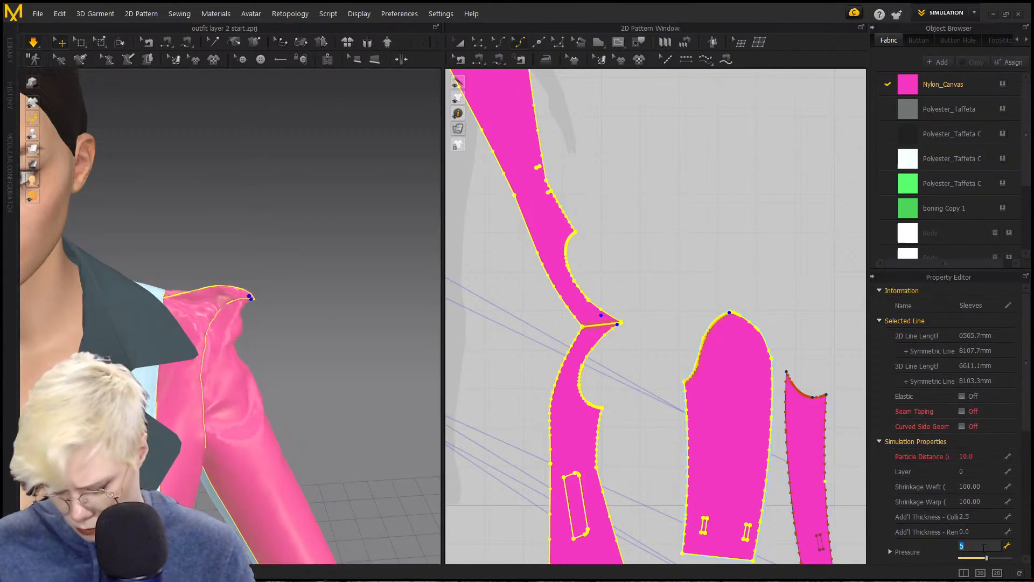
pyautogui.write('10')
pyautogui.press('Return')
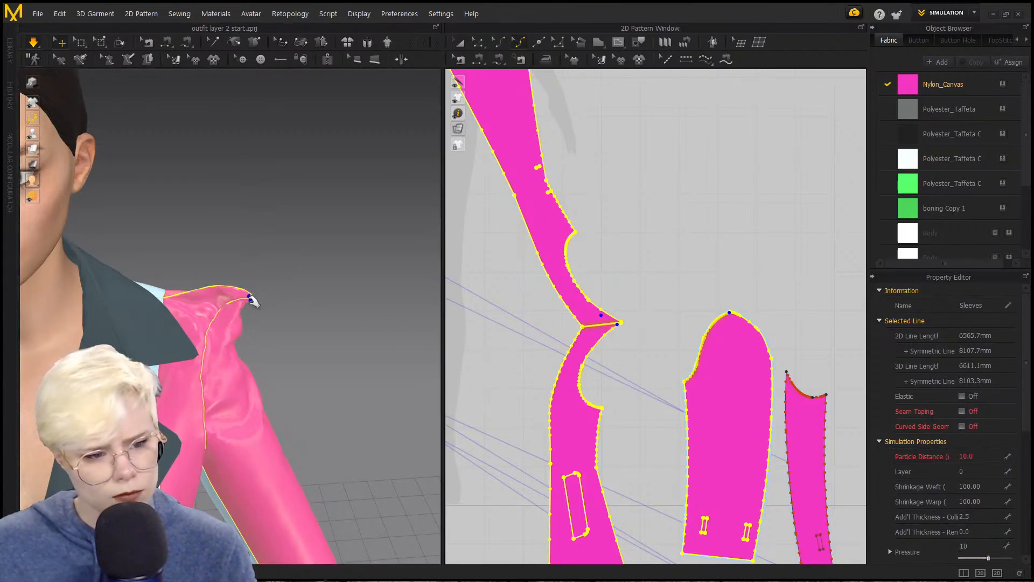
pyautogui.moveTo(260, 281); pyautogui.dragTo(335, 261)
pyautogui.moveTo(335, 261); pyautogui.dragTo(347, 343, button='right')
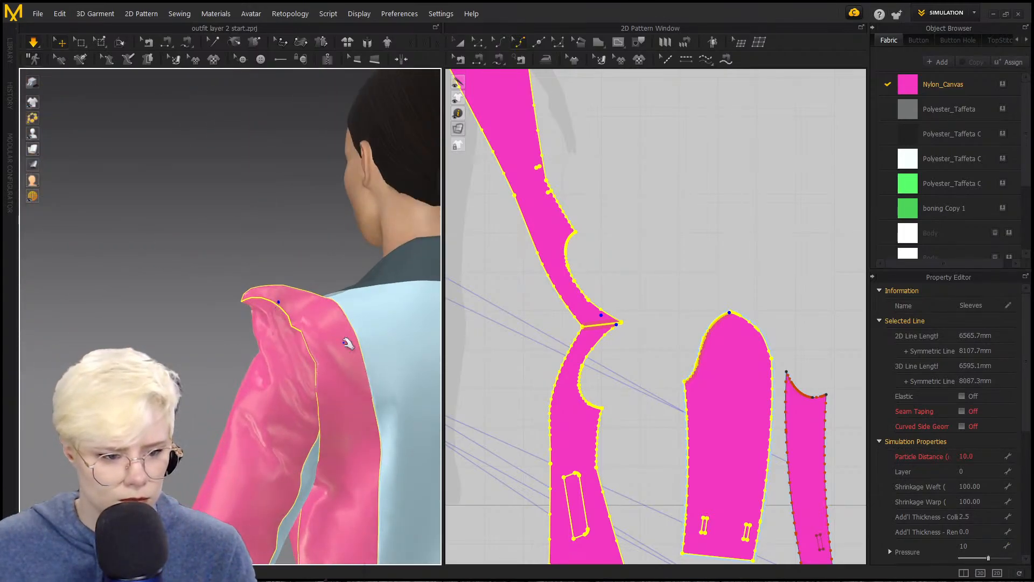
# Step: Set the selected pieces' pressure to 0 and pull the shoulder peak upward again in 3D
pyautogui.click(965, 546)
pyautogui.press('Return')
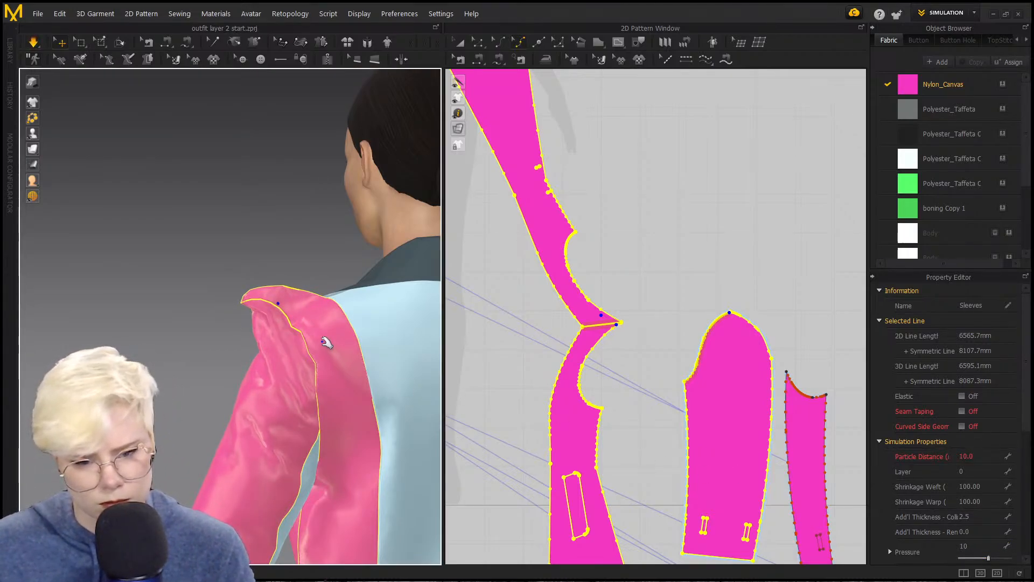
pyautogui.moveTo(971, 549); pyautogui.dragTo(914, 569)
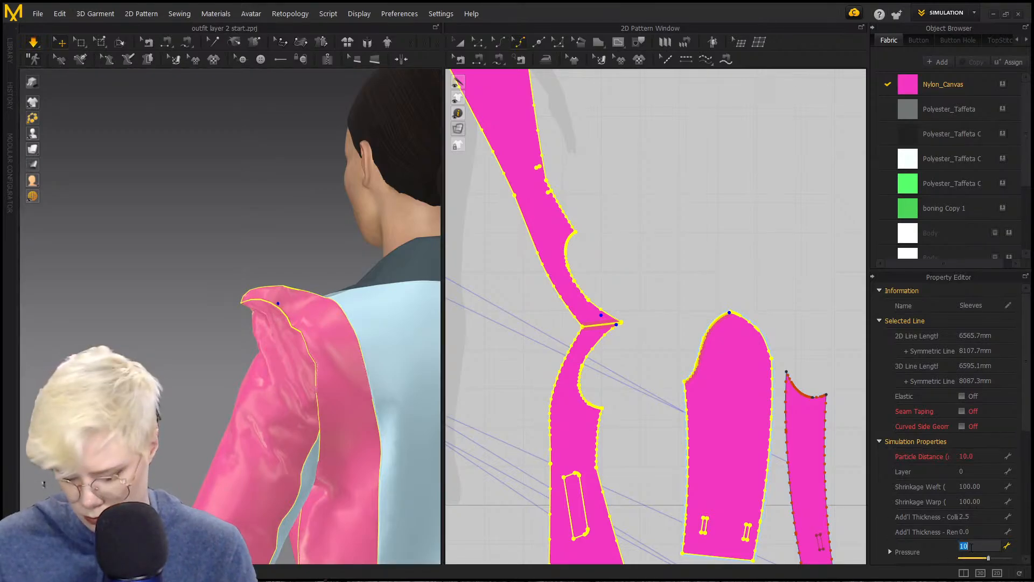
pyautogui.write('0')
pyautogui.press('Return')
pyautogui.moveTo(299, 404); pyautogui.dragTo(301, 341, button='right')
pyautogui.moveTo(317, 354); pyautogui.dragTo(323, 280)
pyautogui.moveTo(370, 409); pyautogui.dragTo(383, 418, button='right')
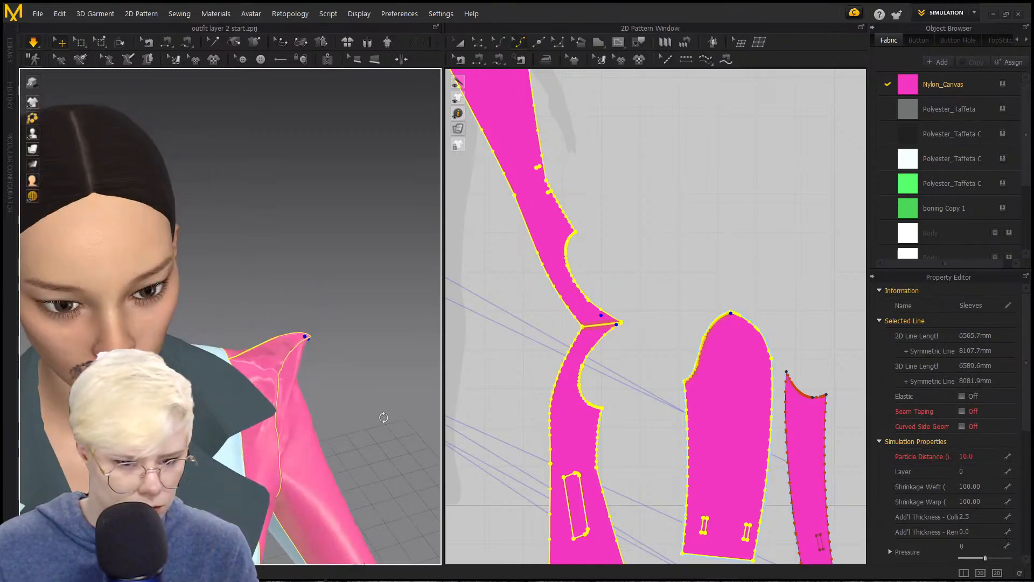
pyautogui.scroll(2, 321, 355)
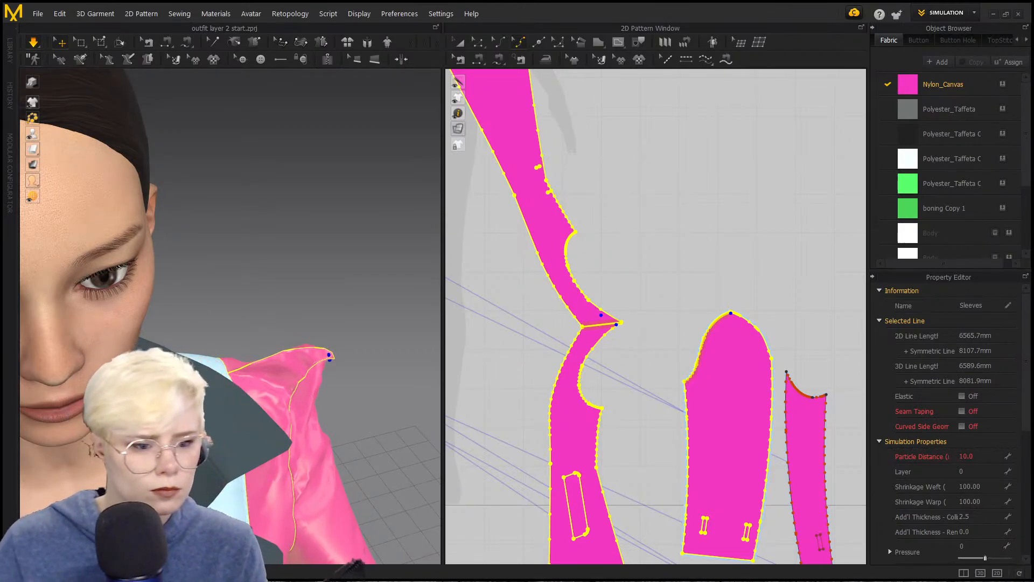
# Step: Reselect the sleeve and both side panels from the back view and strengthen them again
pyautogui.hotkey('ctrl', 'w')
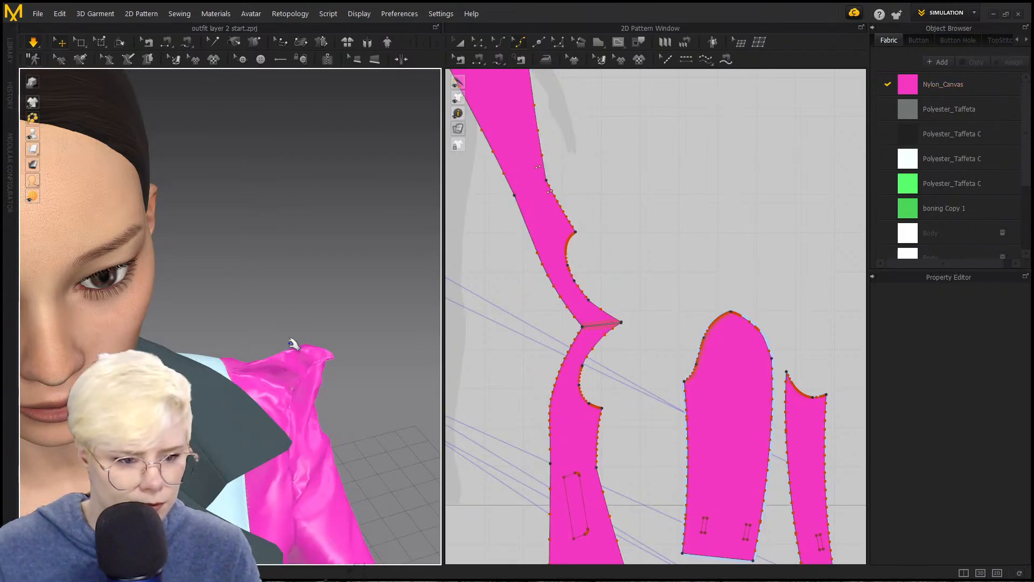
pyautogui.moveTo(294, 345); pyautogui.dragTo(214, 337, button='right')
pyautogui.click(274, 312)
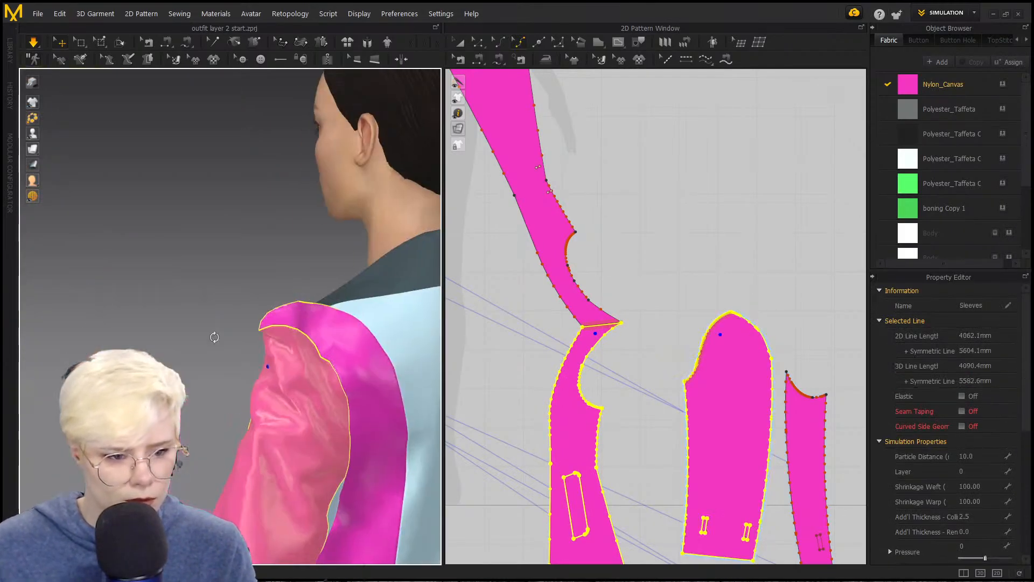
pyautogui.keyDown('shift'); pyautogui.click(351, 335); pyautogui.keyUp('shift')
pyautogui.hotkey('ctrl', 'h')
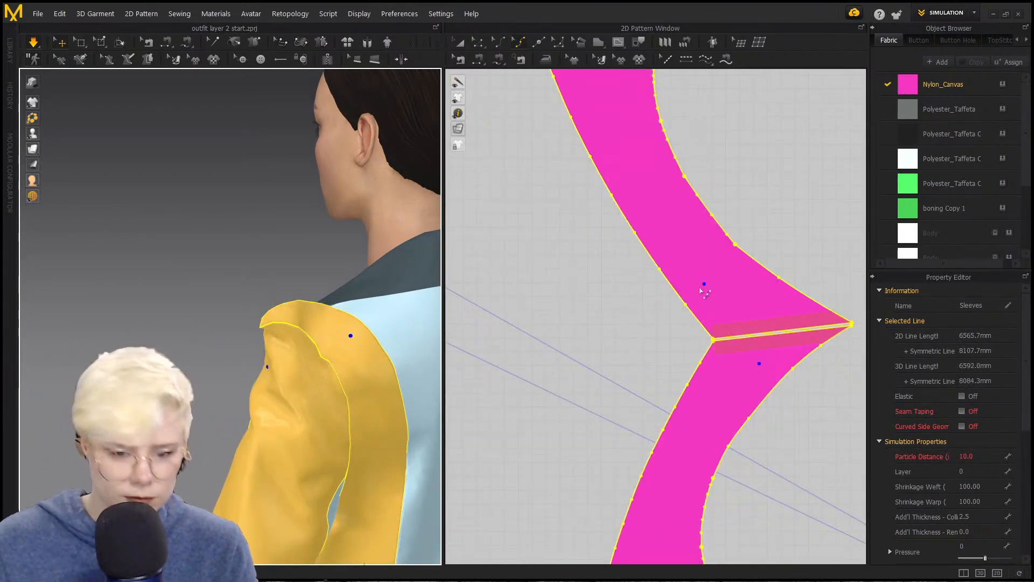
# Step: Shift the selected sleeve and side panel pieces slightly sideways in the 2D pattern and clear the selection
pyautogui.press('z')
pyautogui.moveTo(279, 332); pyautogui.dragTo(317, 343, button='right')
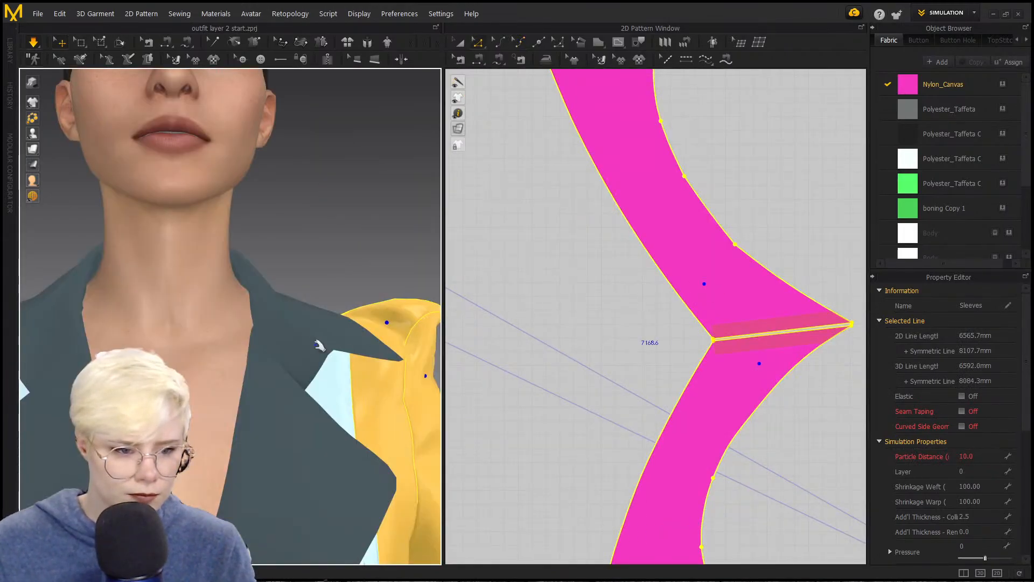
pyautogui.moveTo(249, 304); pyautogui.dragTo(215, 291, button='right')
pyautogui.scroll(-7, 689, 313)
pyautogui.moveTo(748, 317); pyautogui.dragTo(687, 314, button='middle')
pyautogui.scroll(3, 686, 314)
pyautogui.scroll(2, 613, 333)
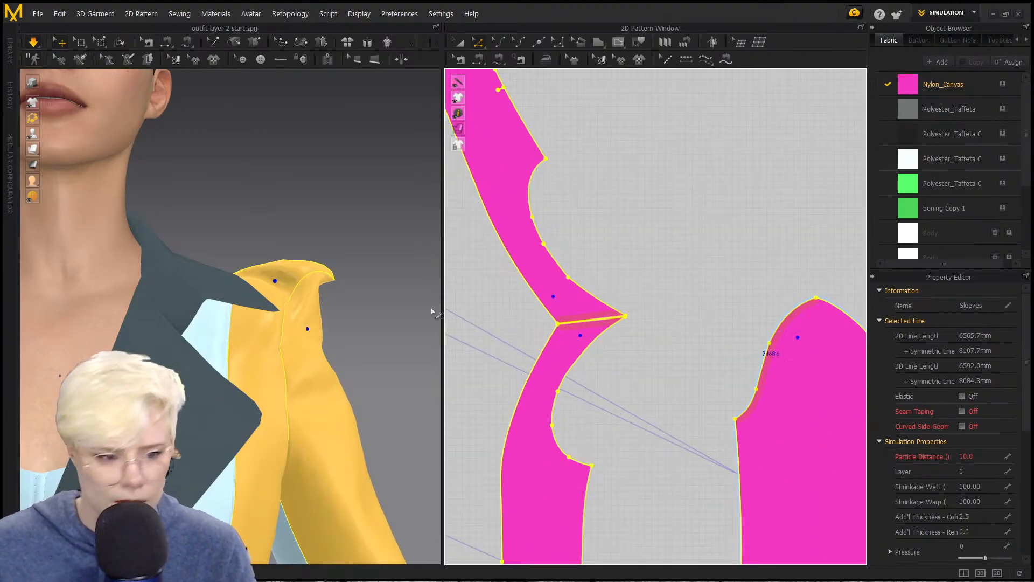
pyautogui.moveTo(622, 288); pyautogui.dragTo(617, 291, button='middle')
pyautogui.scroll(1, 617, 291)
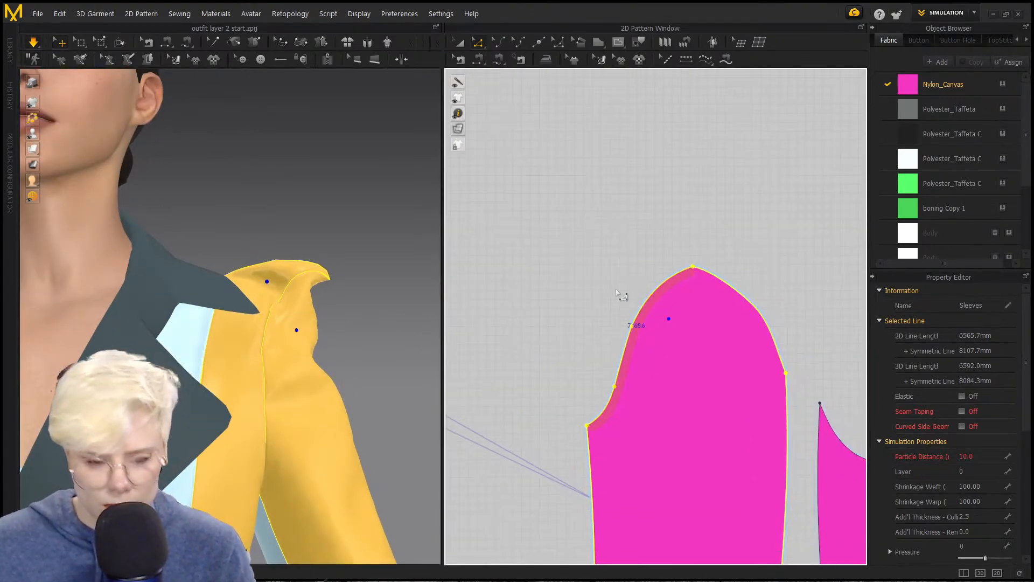
pyautogui.moveTo(307, 300); pyautogui.dragTo(331, 301, button='right')
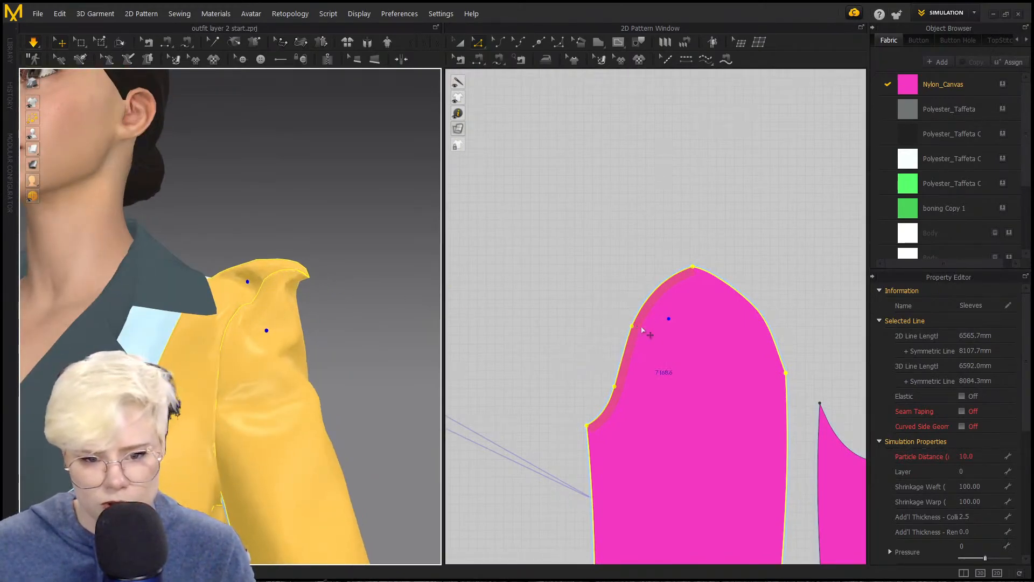
pyautogui.moveTo(642, 327); pyautogui.dragTo(653, 327)
pyautogui.click(597, 301)
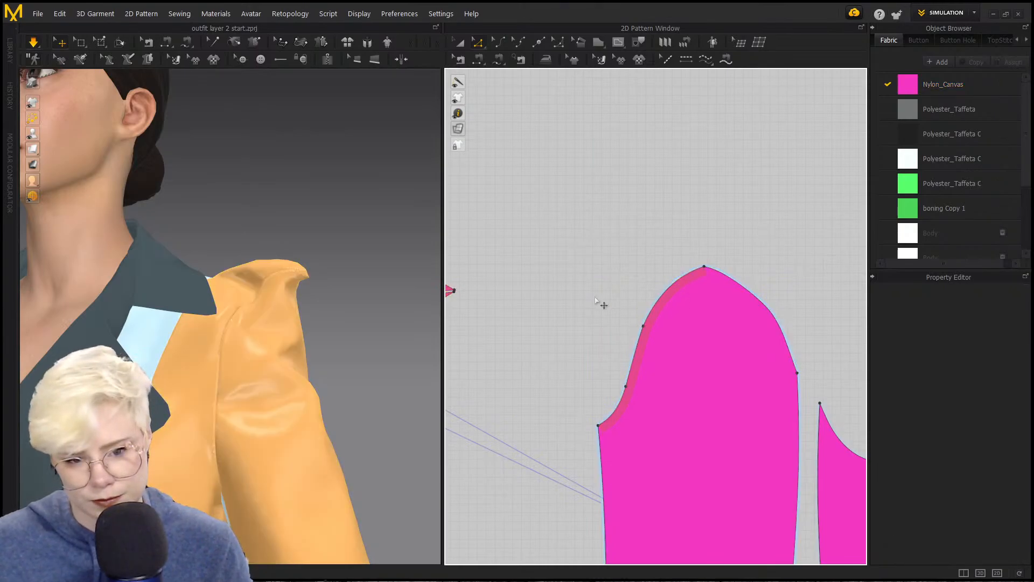
# Step: Remove the middle point from the sleeve cap's front curve and delete all curve points from its back edge
pyautogui.click(645, 330)
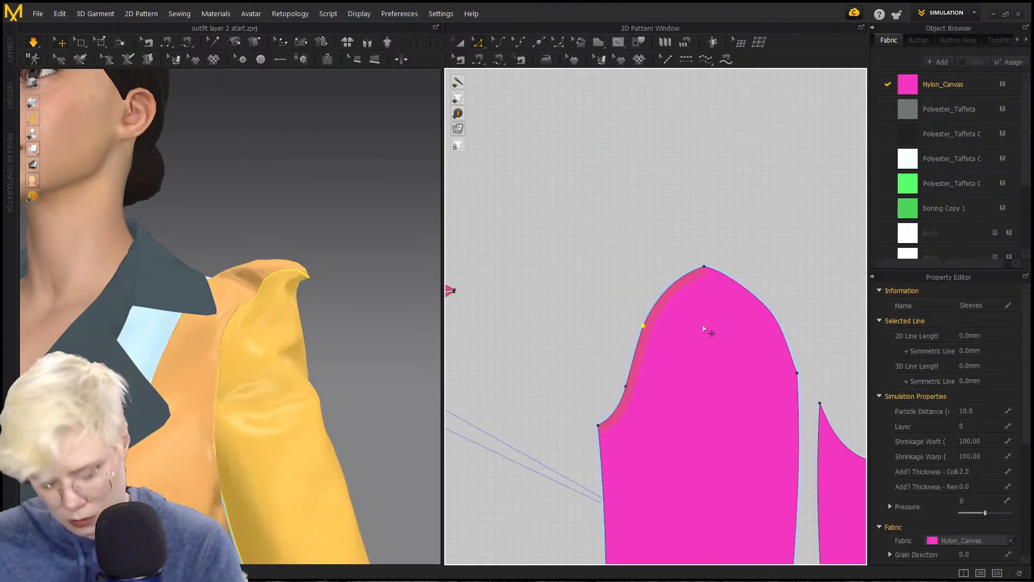
pyautogui.click(766, 307)
pyautogui.rightClick(765, 306)
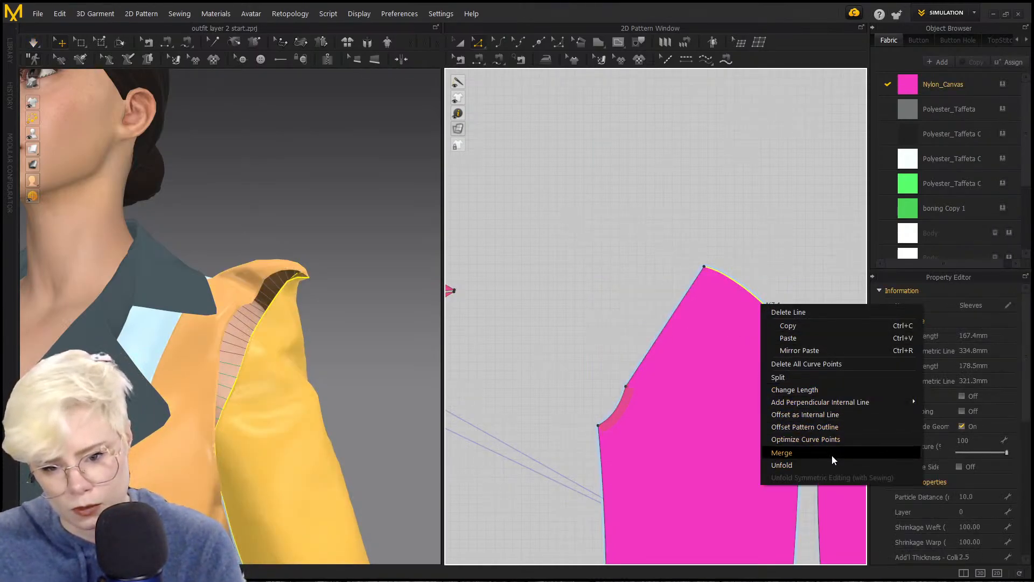
pyautogui.click(836, 369)
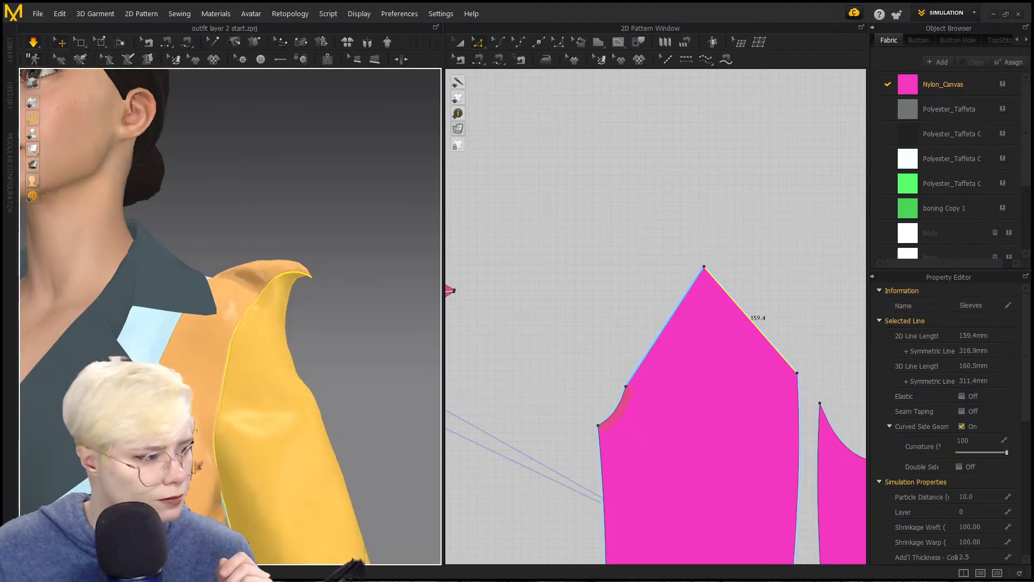
# Step: Bend both straight sleeve cap edges outward into smooth curves, the back one about 161 mm long, and simulate the new cap
pyautogui.moveTo(318, 286); pyautogui.dragTo(203, 291, button='right')
pyautogui.scroll(-3, 538, 287)
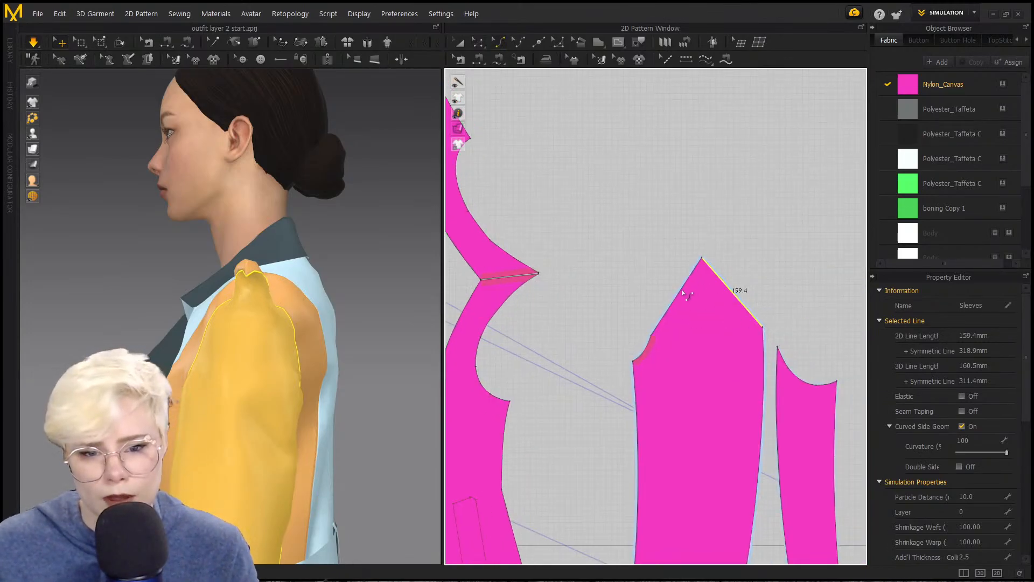
pyautogui.moveTo(681, 289); pyautogui.dragTo(736, 287)
pyautogui.moveTo(603, 290); pyautogui.dragTo(682, 298, button='middle')
pyautogui.press('space')
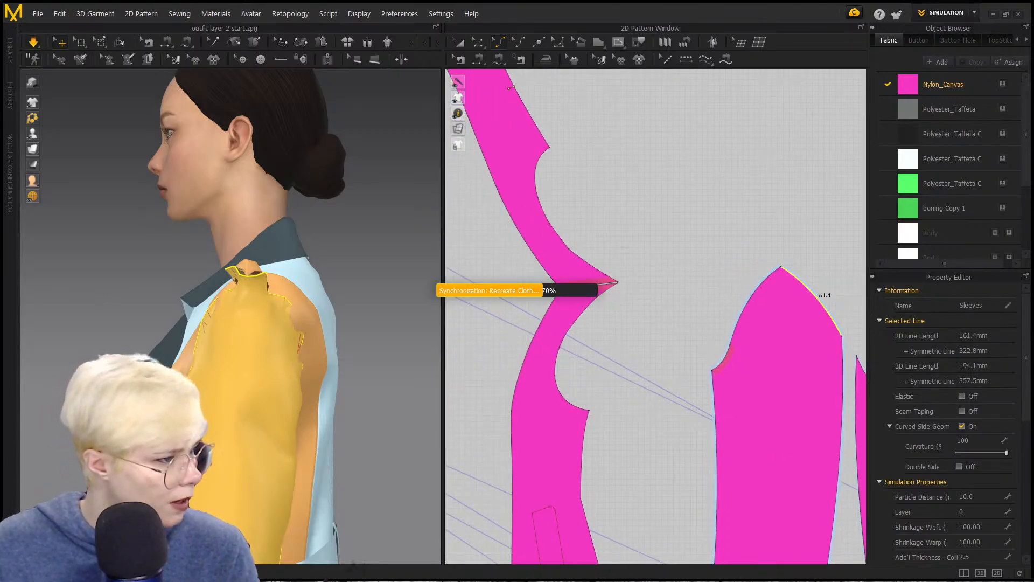
pyautogui.moveTo(216, 317); pyautogui.dragTo(269, 316, button='right')
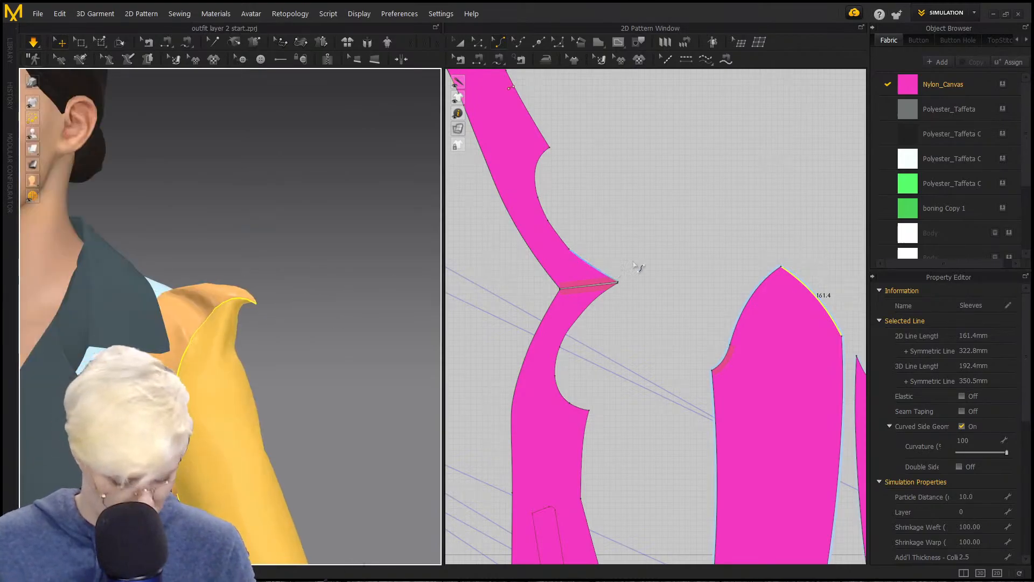
# Step: Move the shoulder tips of the front and back side panels apart in the 2D pattern and simulate the peak
pyautogui.scroll(5, 598, 268)
pyautogui.moveTo(670, 325); pyautogui.dragTo(684, 247, button='middle')
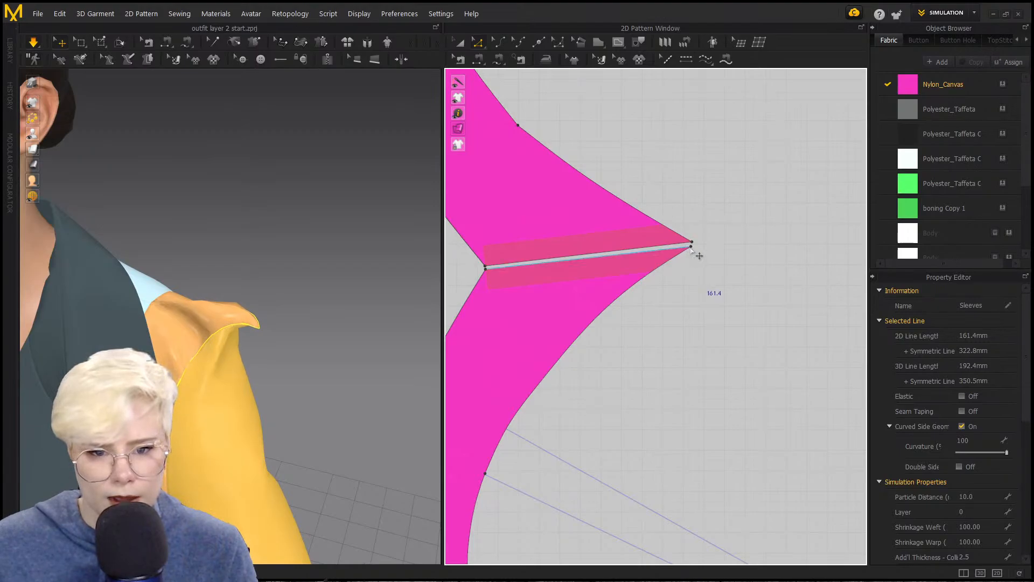
pyautogui.click(690, 248)
pyautogui.moveTo(690, 249); pyautogui.dragTo(692, 219)
pyautogui.click(692, 243)
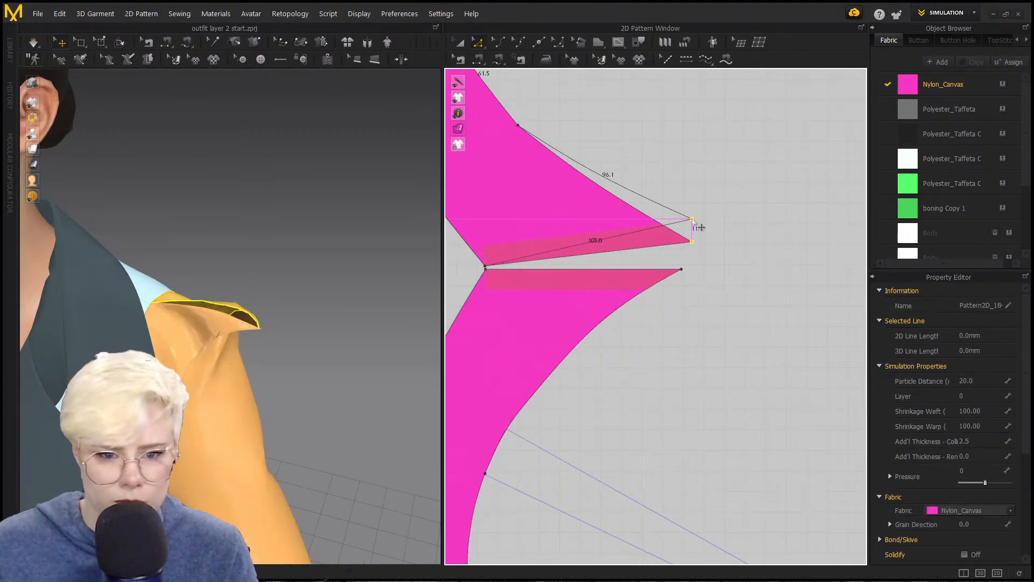
pyautogui.moveTo(682, 269); pyautogui.dragTo(684, 275)
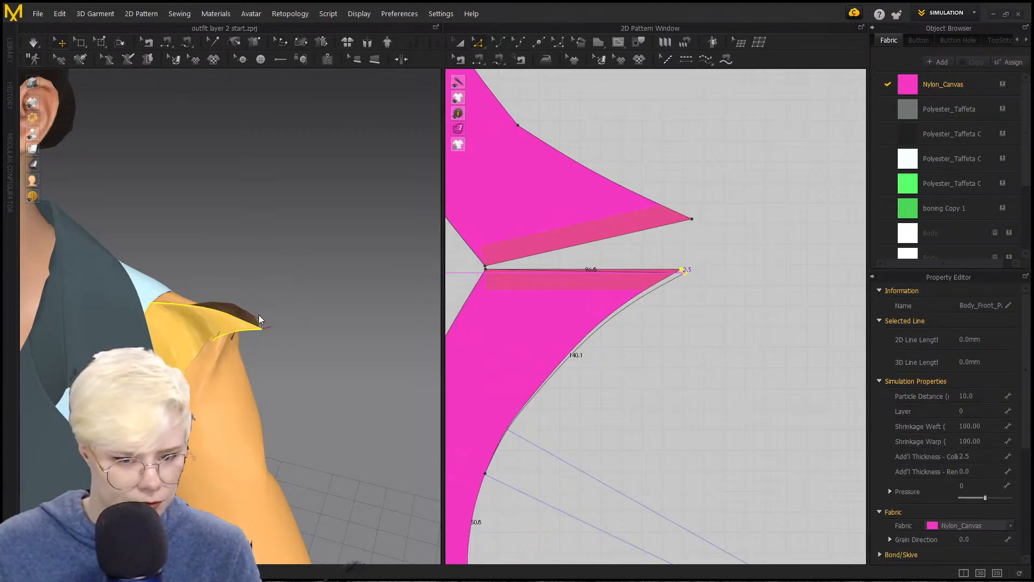
pyautogui.press('space')
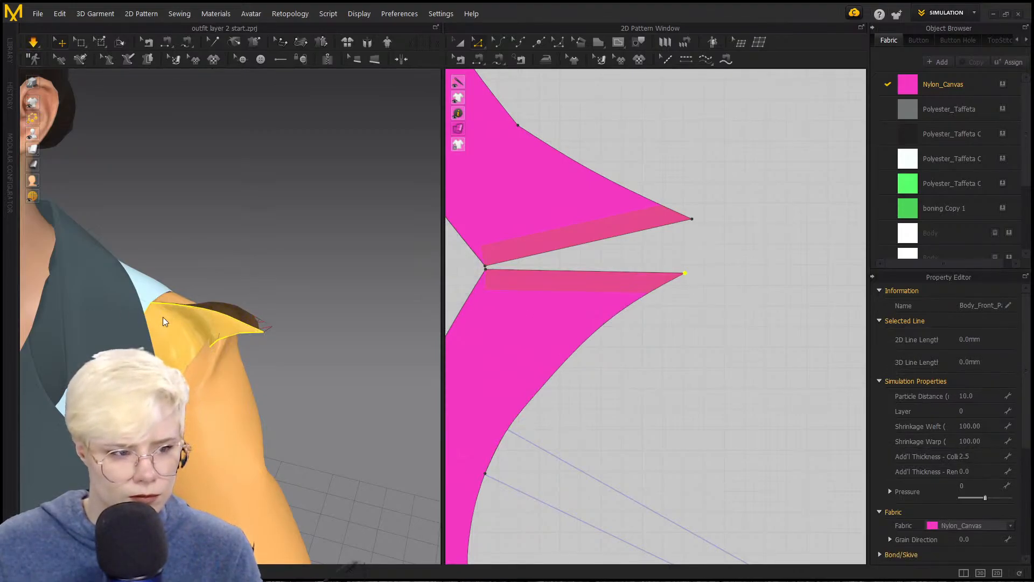
# Step: Spread the two side panels' shoulder tips farther apart, extend the front tip outward about 8.4 mm, and simulate
pyautogui.moveTo(264, 329); pyautogui.dragTo(315, 280, button='right')
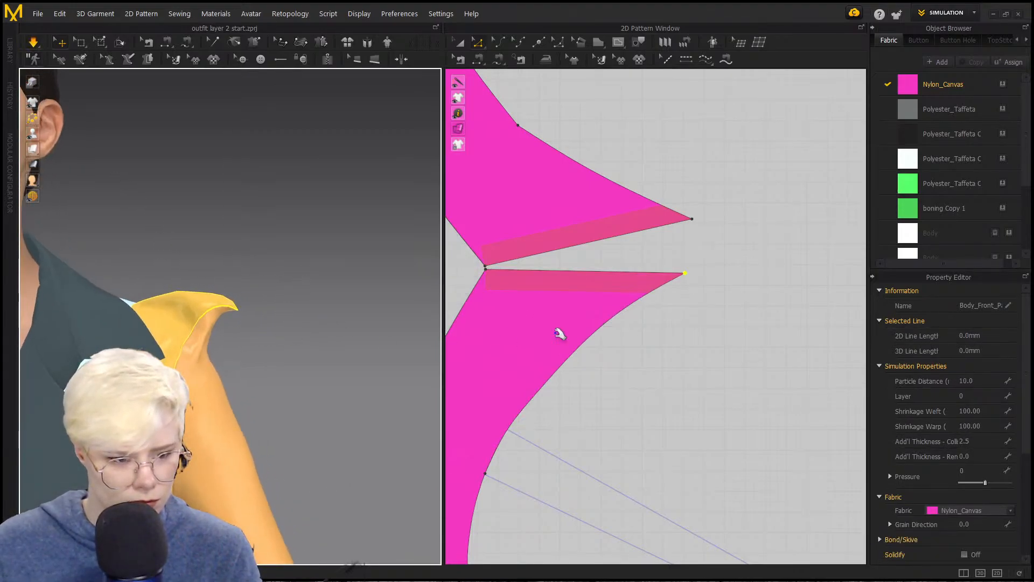
pyautogui.moveTo(684, 275); pyautogui.dragTo(657, 297)
pyautogui.moveTo(692, 220); pyautogui.dragTo(689, 203)
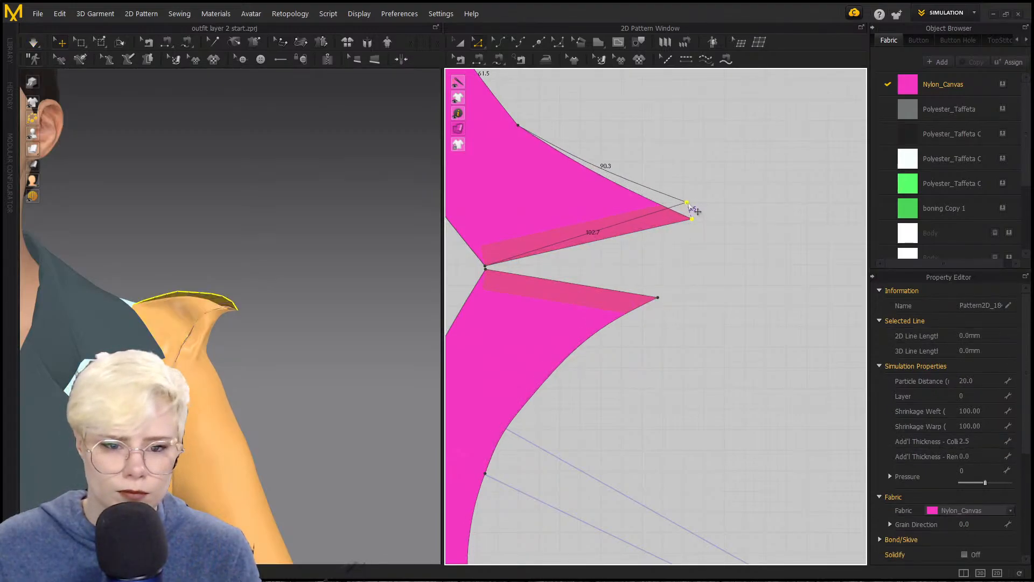
pyautogui.moveTo(658, 297); pyautogui.dragTo(675, 301)
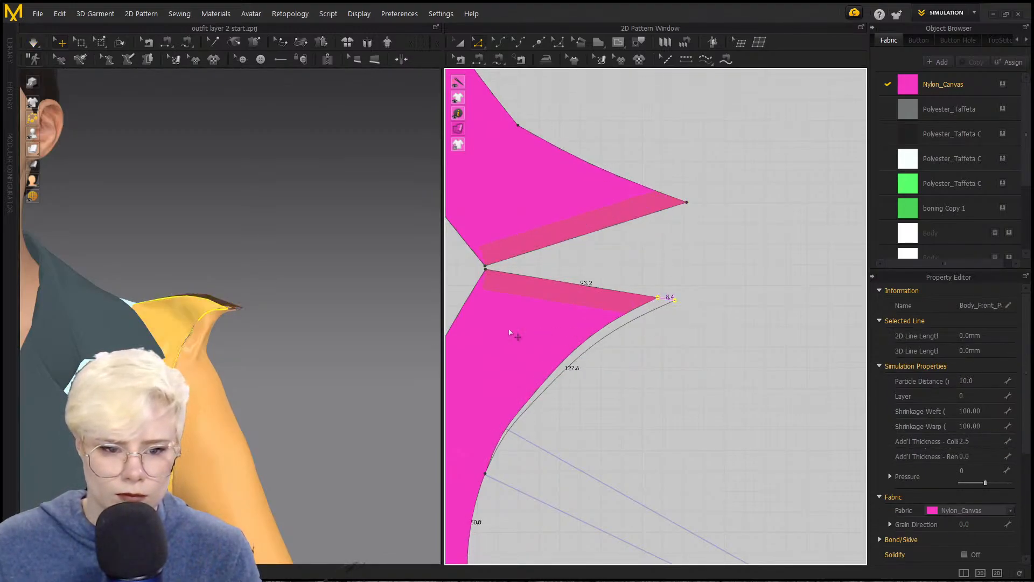
pyautogui.press('space')
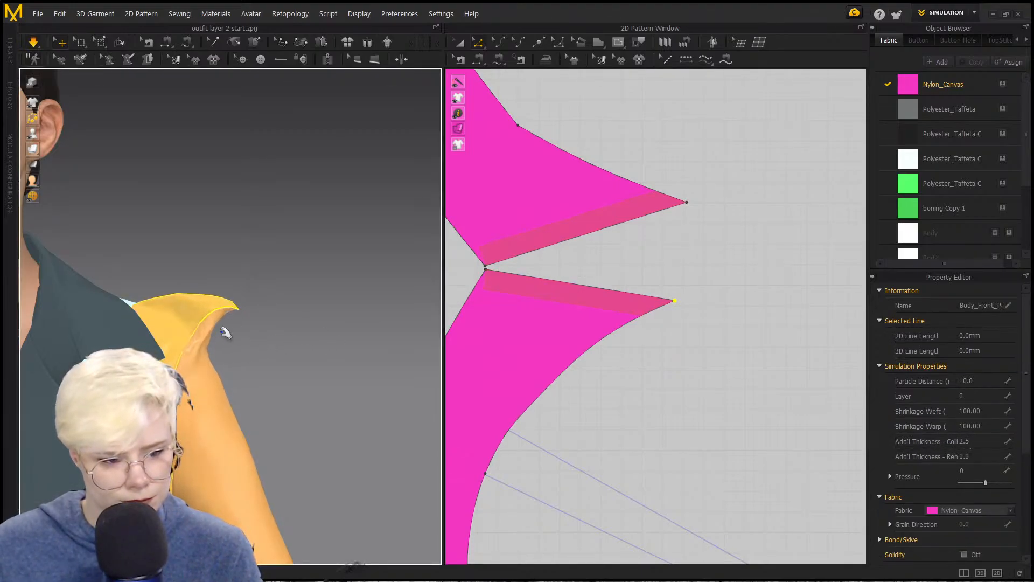
# Step: Curve the side panels' shoulder seam edges inward, about 94 mm long on the front and 103 mm on the back, and simulate
pyautogui.scroll(-6, 226, 332)
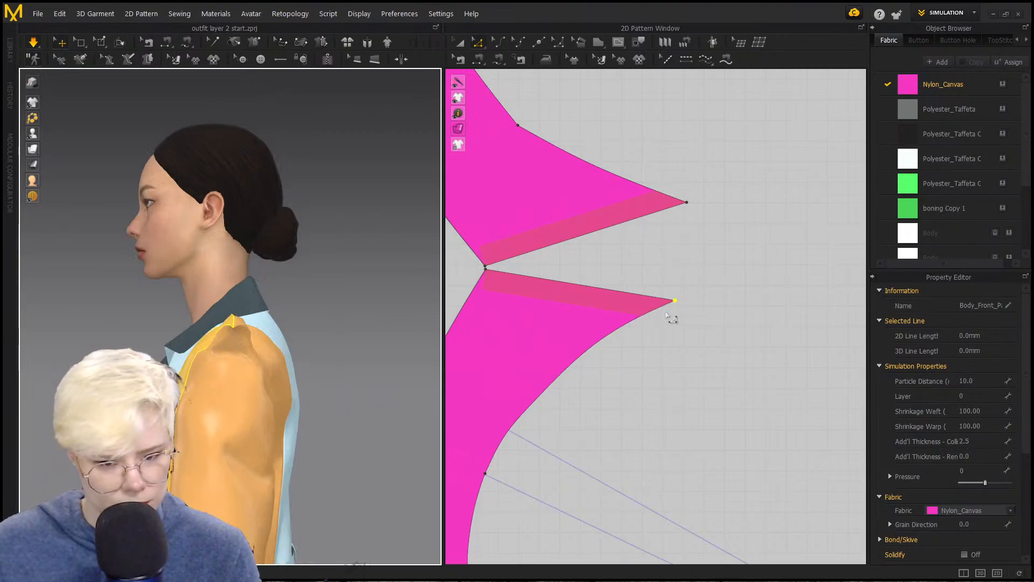
pyautogui.moveTo(270, 350); pyautogui.dragTo(418, 369, button='right')
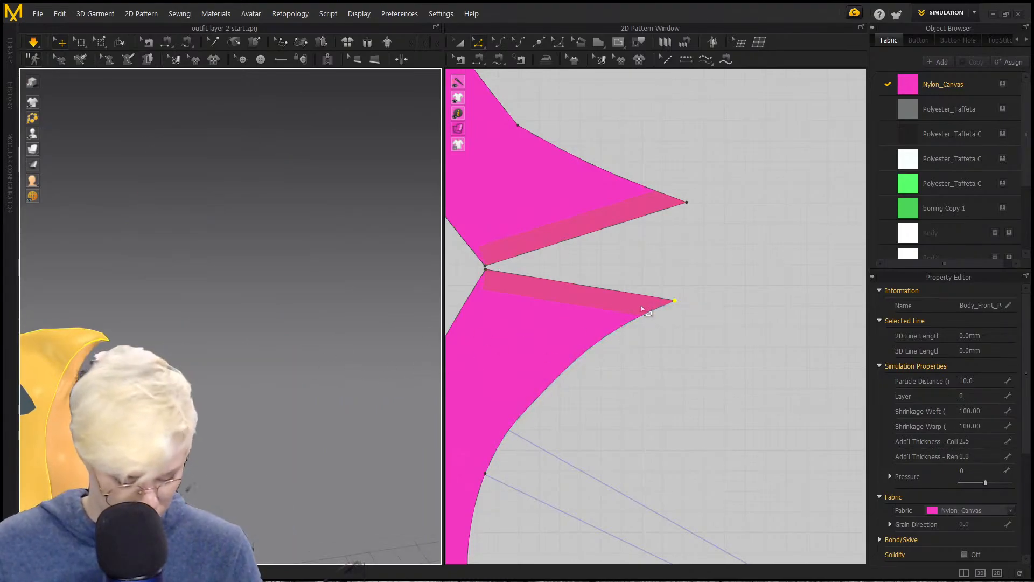
pyautogui.click(537, 288)
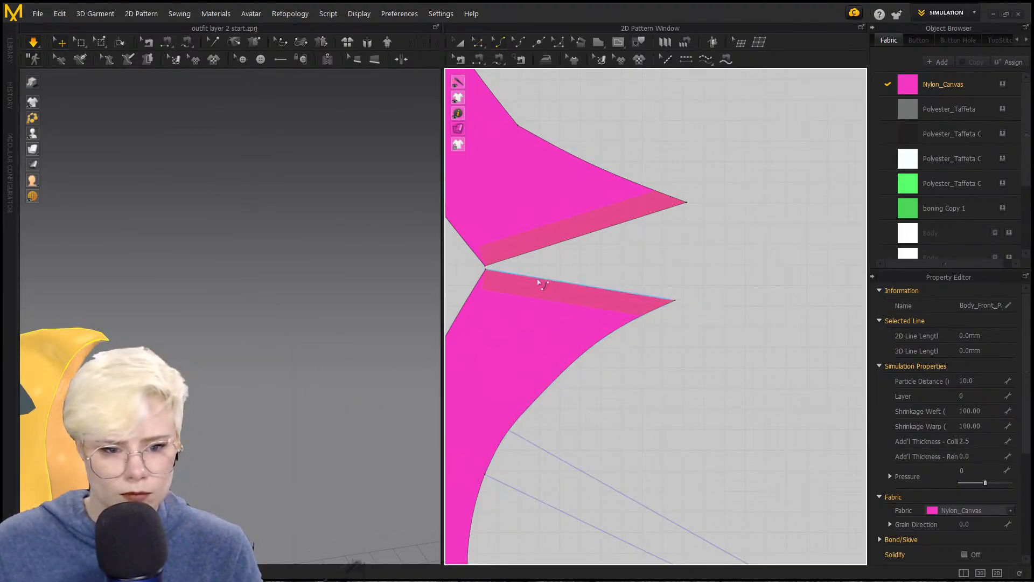
pyautogui.moveTo(536, 290); pyautogui.dragTo(560, 270)
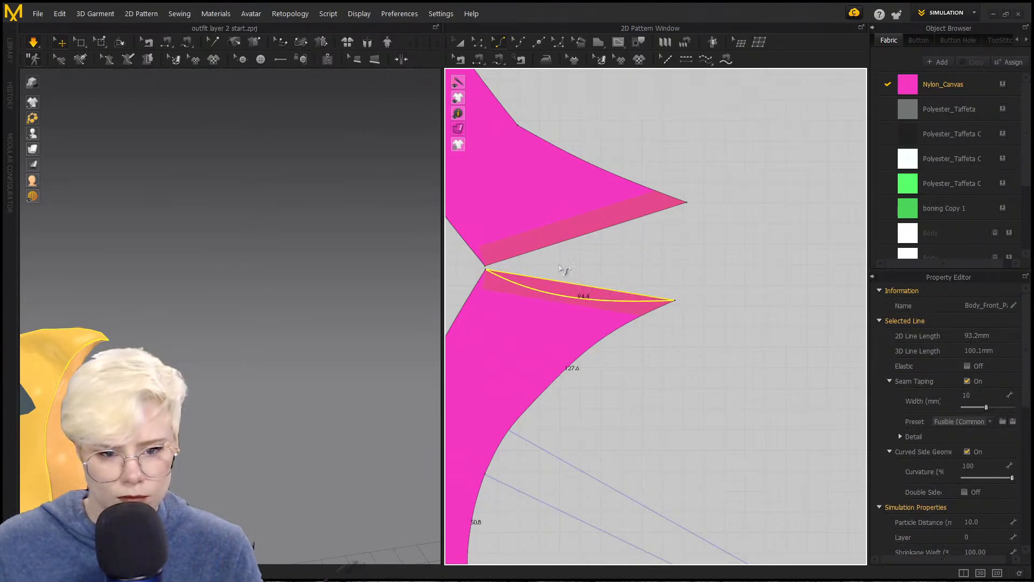
pyautogui.click(571, 238)
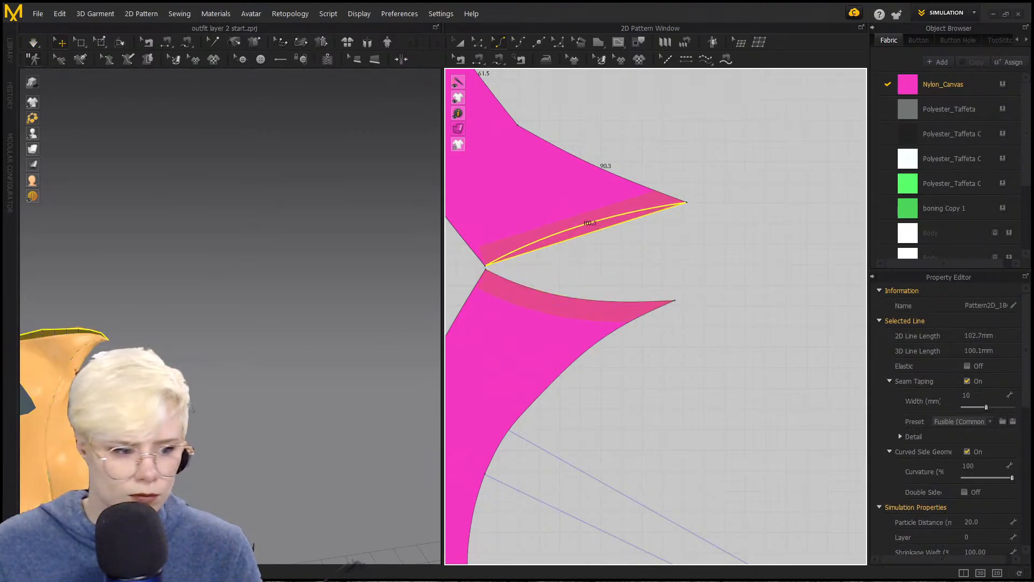
pyautogui.moveTo(133, 367); pyautogui.dragTo(353, 347, button='middle')
pyautogui.moveTo(353, 346); pyautogui.dragTo(298, 339, button='right')
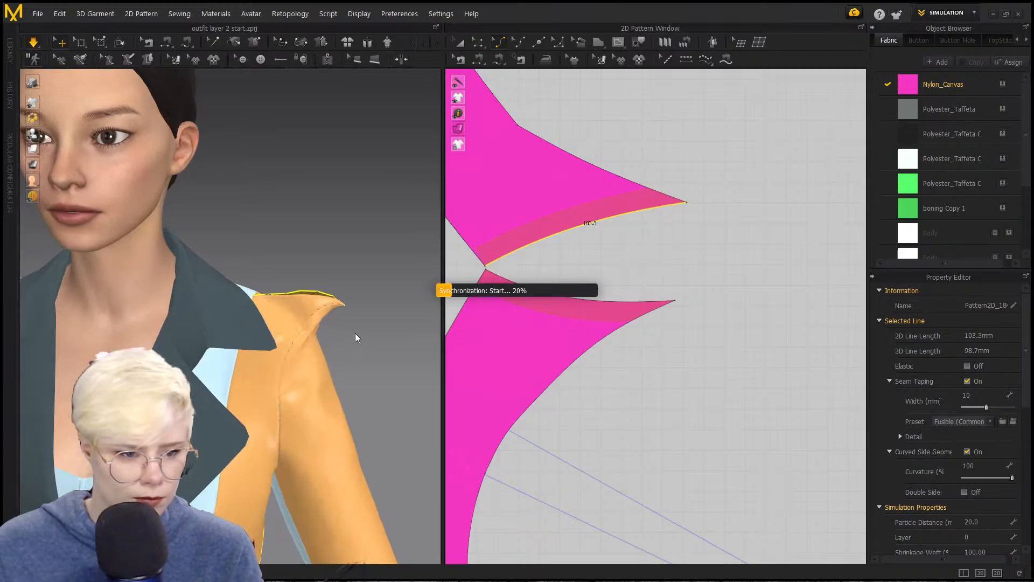
# Step: Pull the front side panel's shoulder tip outward in 3D while simulating
pyautogui.click(343, 305)
pyautogui.click(341, 298)
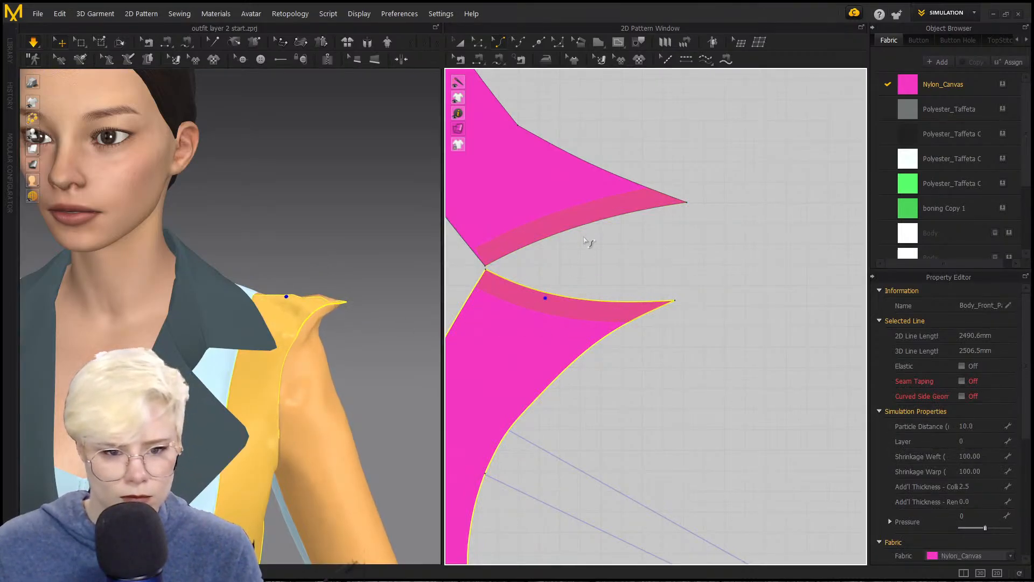
pyautogui.scroll(-2, 714, 292)
pyautogui.moveTo(714, 291); pyautogui.dragTo(827, 267, button='middle')
pyautogui.moveTo(384, 330); pyautogui.dragTo(355, 302, button='right')
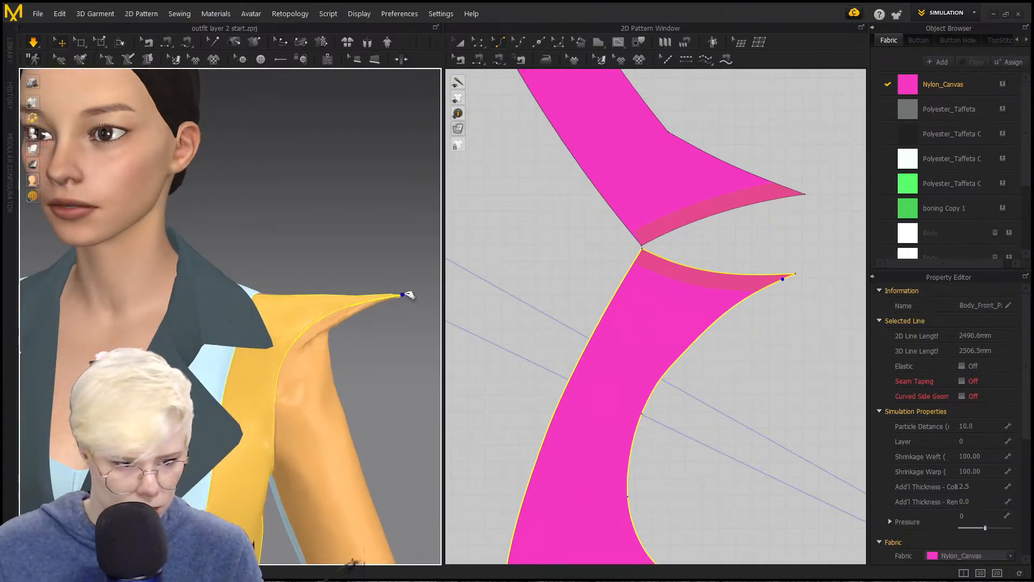
# Step: Bulge the armhole edges of the front and back side panels outward near their shoulder tips, about 126 mm and 90 mm long
pyautogui.click(759, 297)
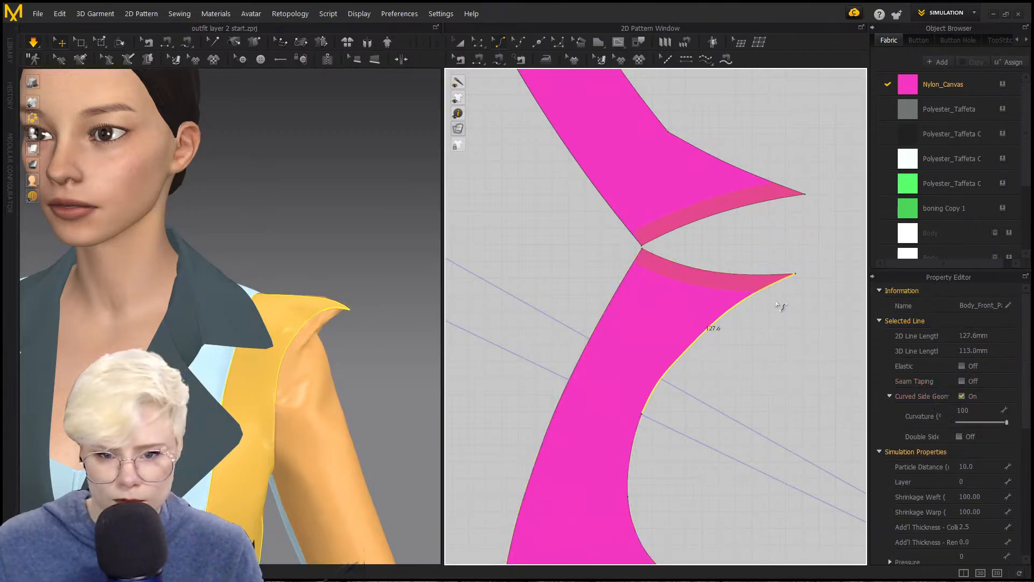
pyautogui.click(772, 297)
pyautogui.moveTo(772, 297); pyautogui.dragTo(774, 300)
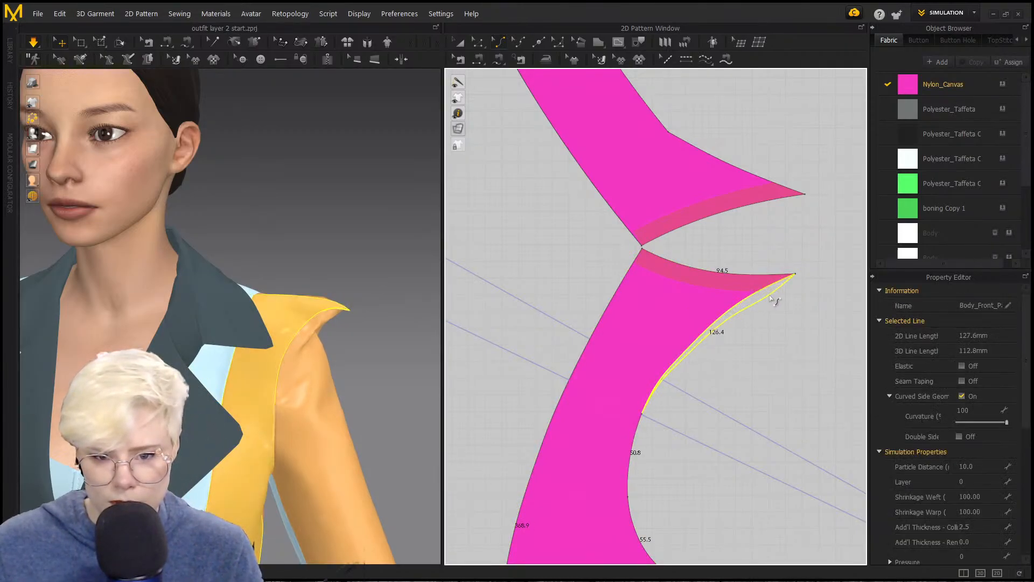
pyautogui.click(764, 178)
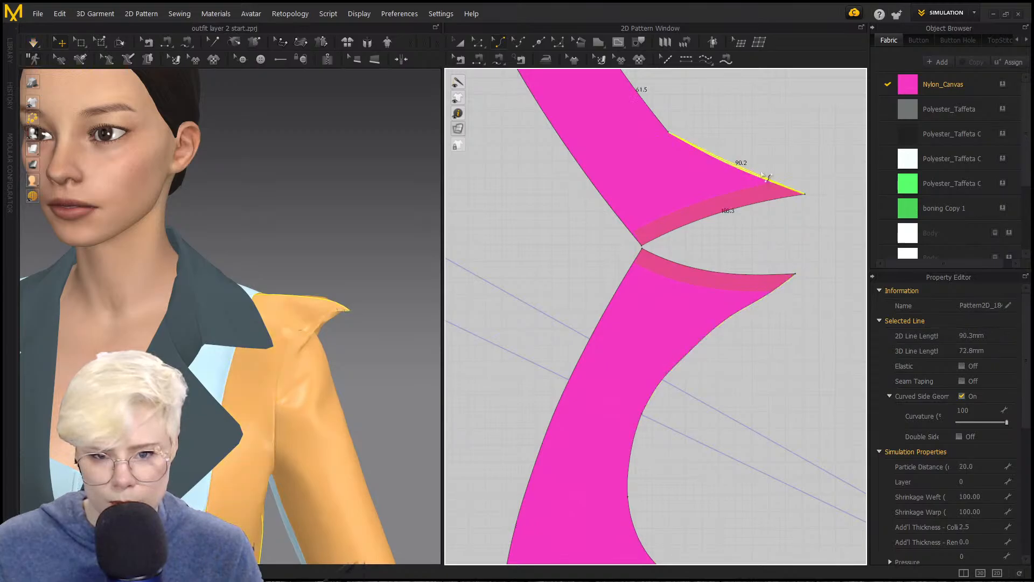
pyautogui.moveTo(768, 172); pyautogui.dragTo(798, 184)
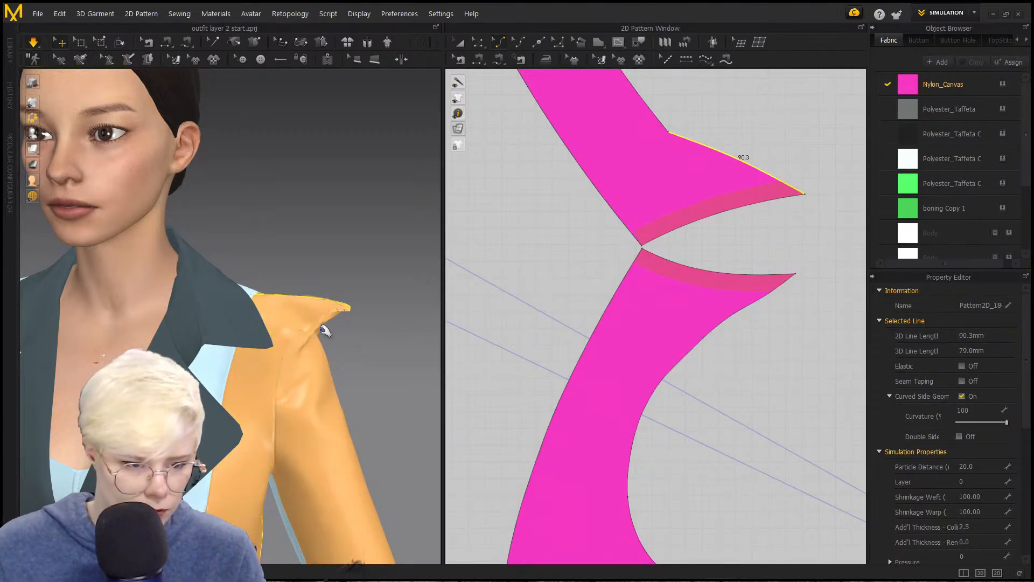
pyautogui.click(391, 331)
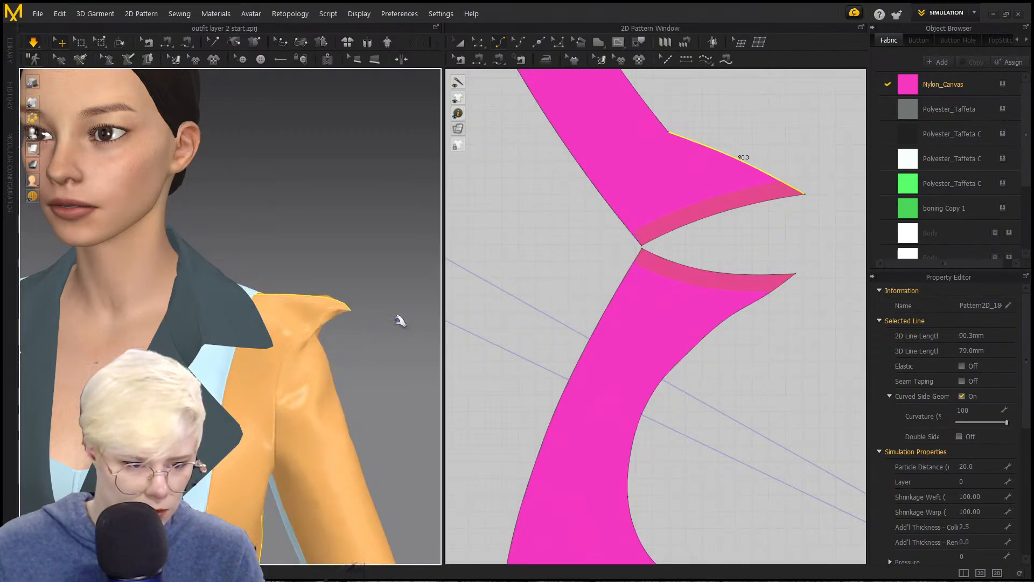
# Step: Pull the back side panel's shoulder edge and tip outward from the back view in 3D while simulating
pyautogui.moveTo(320, 305); pyautogui.dragTo(361, 315, button='right')
pyautogui.moveTo(243, 330); pyautogui.dragTo(223, 349, button='right')
pyautogui.scroll(3, 224, 349)
pyautogui.moveTo(271, 318); pyautogui.dragTo(231, 319, button='right')
pyautogui.click(238, 321)
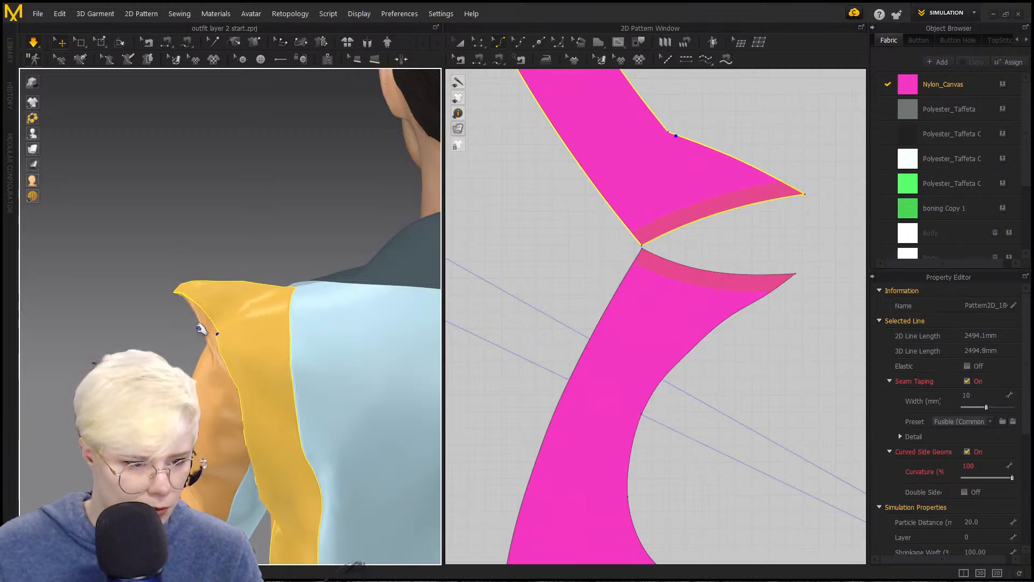
pyautogui.moveTo(180, 338); pyautogui.dragTo(167, 309, button='right')
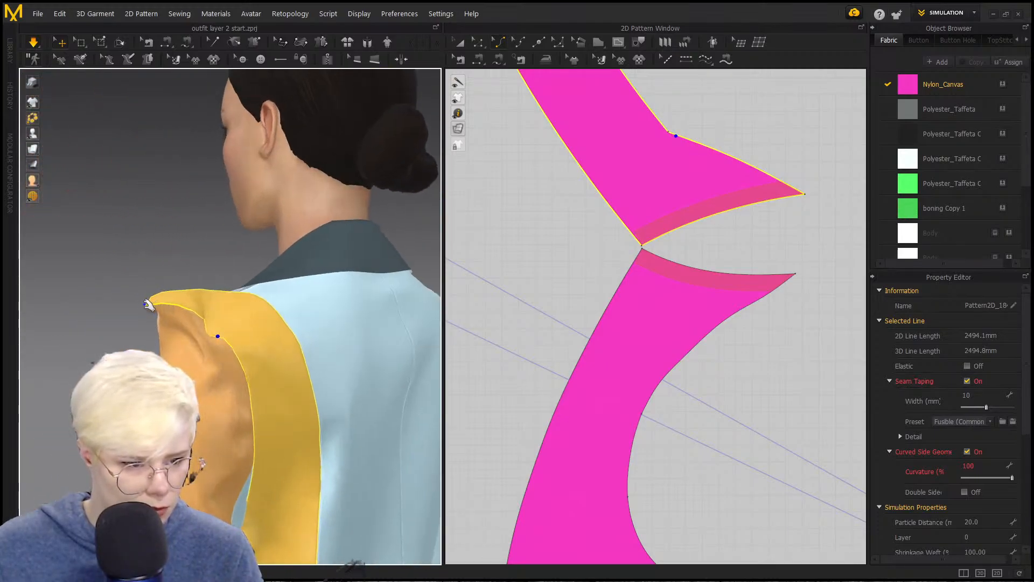
pyautogui.moveTo(148, 305); pyautogui.dragTo(120, 300)
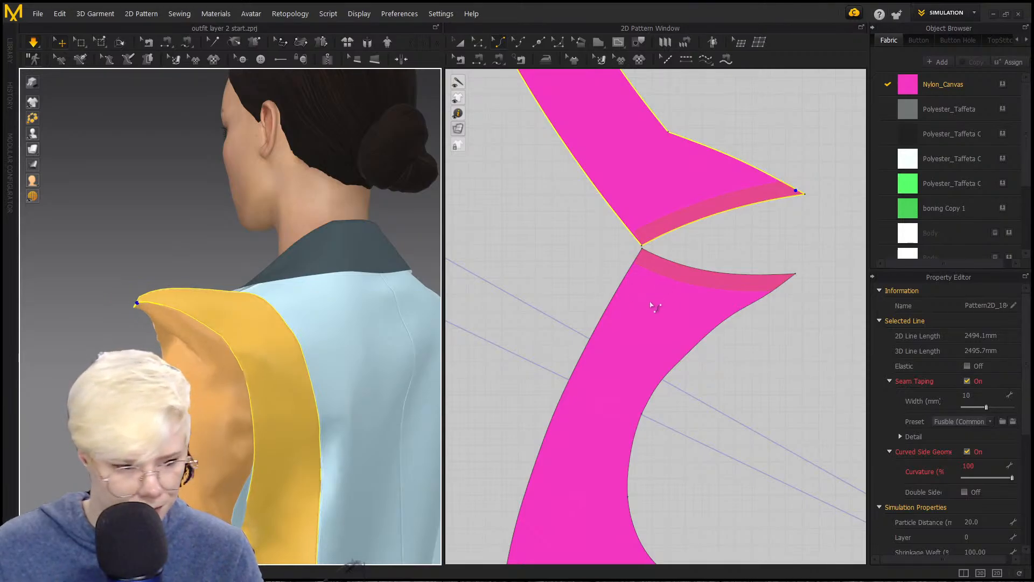
# Step: Spread the side panels' shoulder tips apart while simulating, leaving shoulder edges about 96 mm long on the front and 107 mm on the back
pyautogui.click(796, 289)
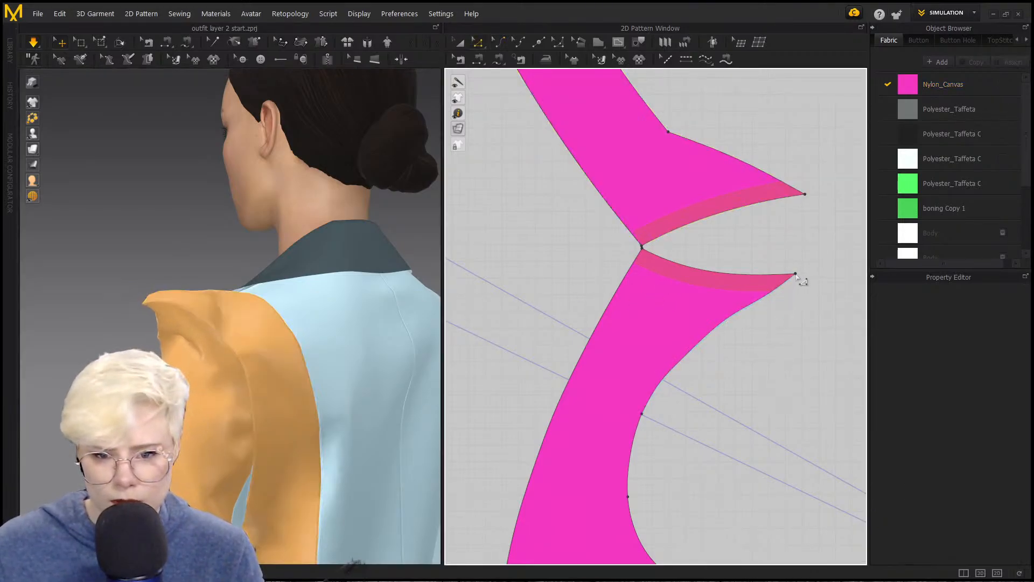
pyautogui.moveTo(796, 275); pyautogui.dragTo(796, 286)
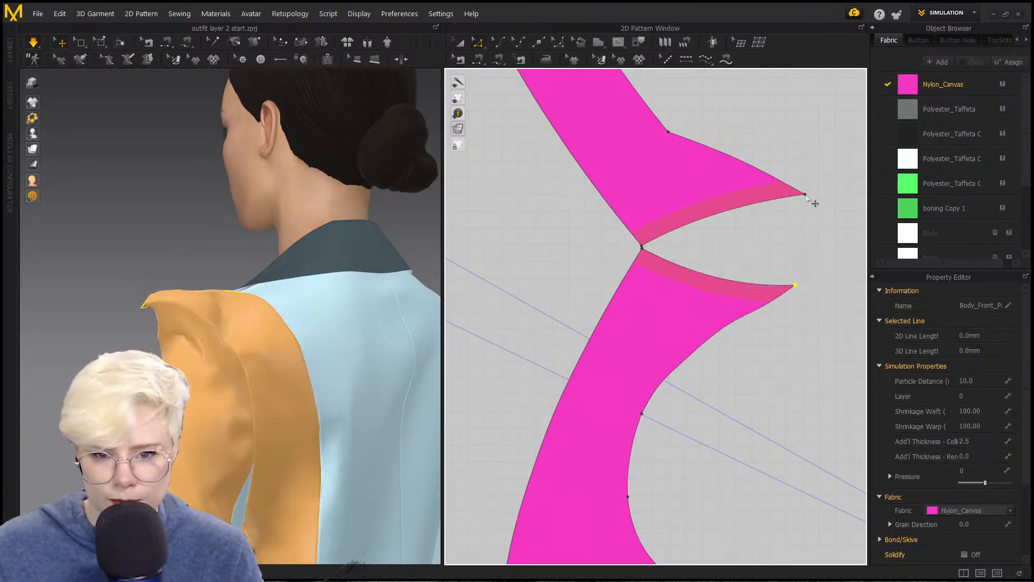
pyautogui.moveTo(807, 196); pyautogui.dragTo(811, 184)
pyautogui.moveTo(799, 272); pyautogui.dragTo(805, 175)
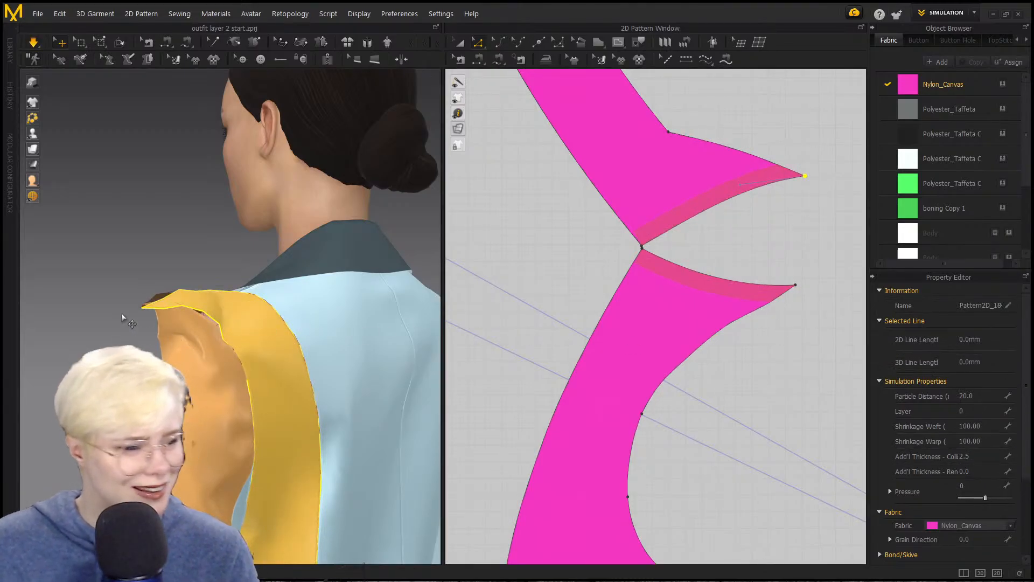
pyautogui.moveTo(167, 318); pyautogui.dragTo(259, 329, button='right')
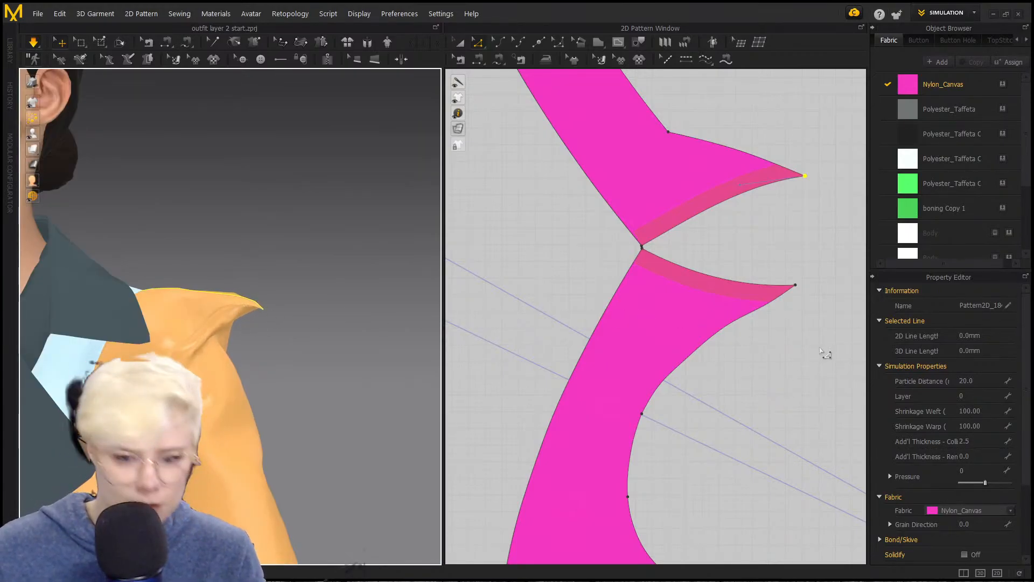
# Step: Straighten the shoulder seam edges of the front and back side panels by deleting all their curve points
pyautogui.rightClick(756, 289)
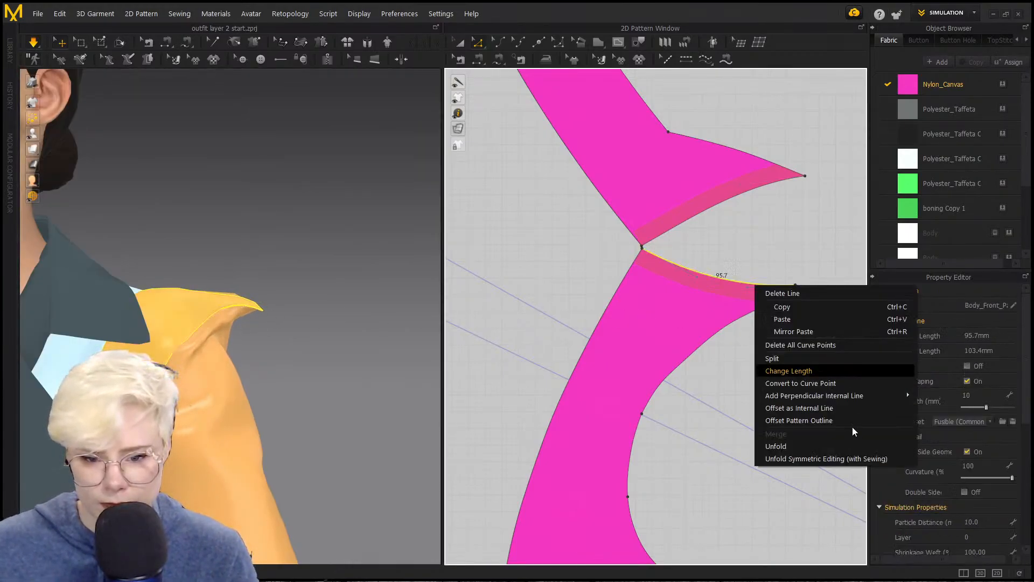
pyautogui.click(812, 289)
pyautogui.rightClick(746, 196)
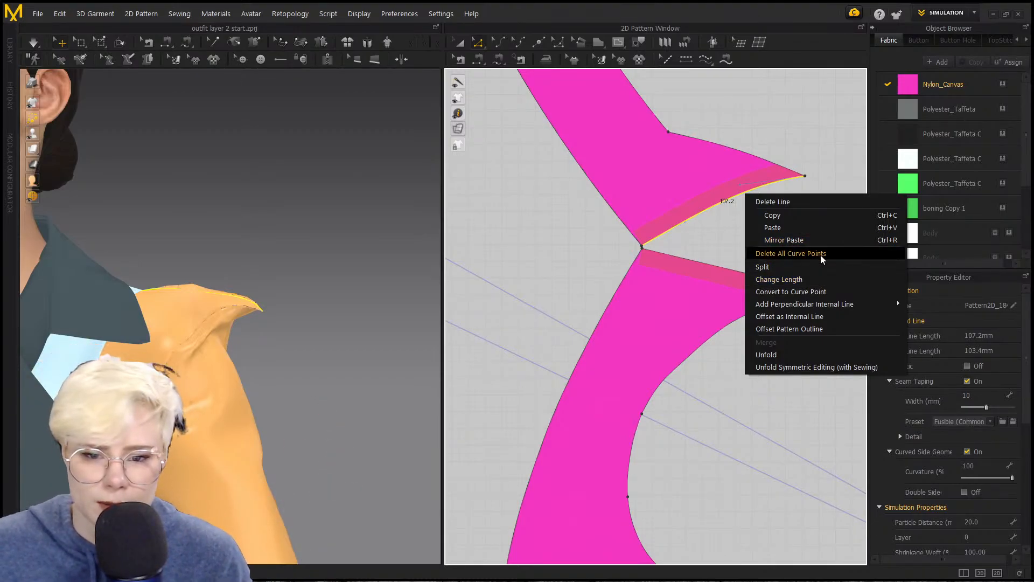
pyautogui.click(820, 254)
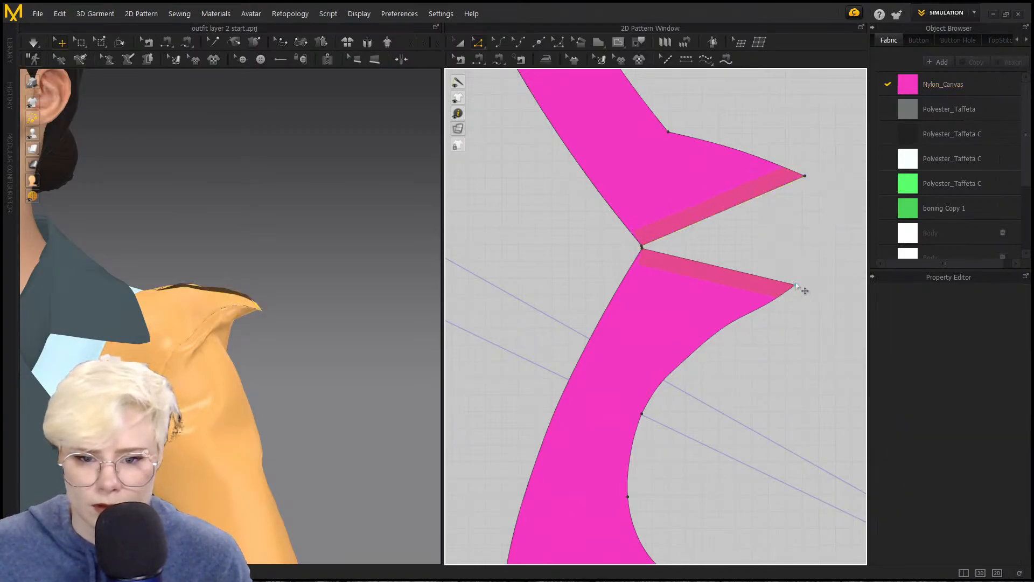
# Step: Extend the shoulder tips of the back and front side panels outward, simulate, and tug the front panel in 3D
pyautogui.moveTo(806, 177); pyautogui.dragTo(815, 167)
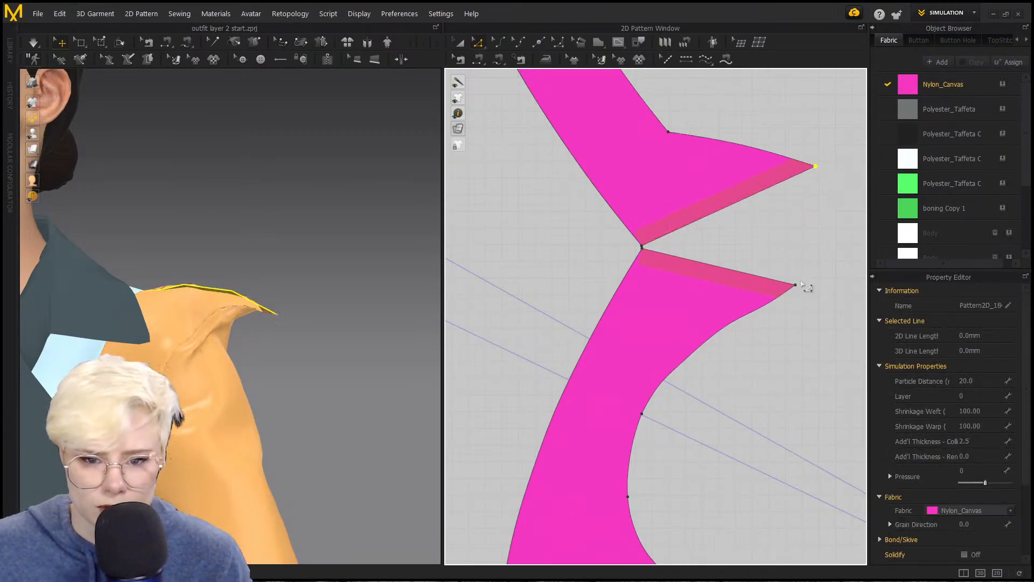
pyautogui.moveTo(797, 285); pyautogui.dragTo(811, 289)
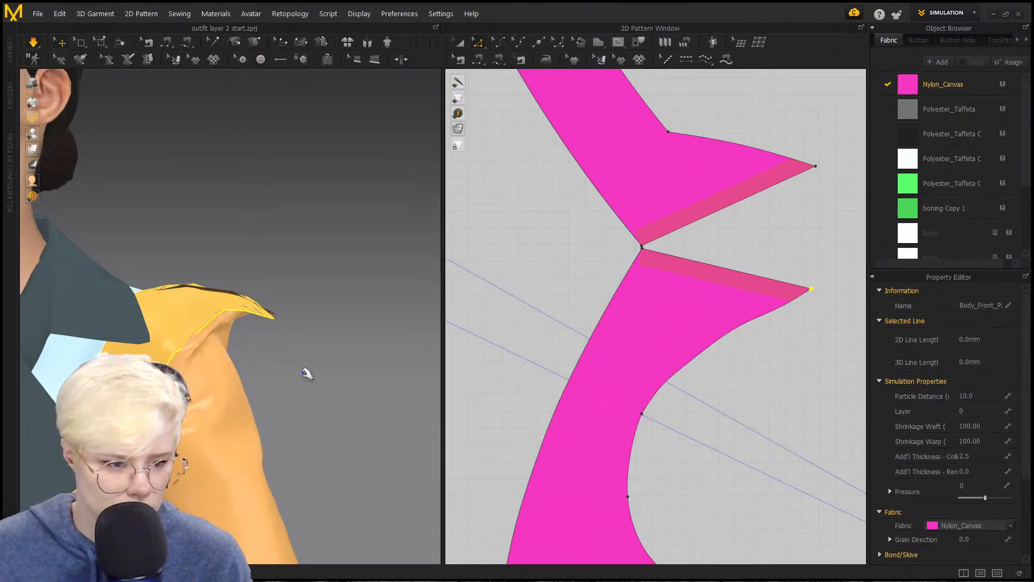
pyautogui.moveTo(249, 307); pyautogui.dragTo(198, 319, button='right')
pyautogui.click(261, 312)
pyautogui.click(567, 372)
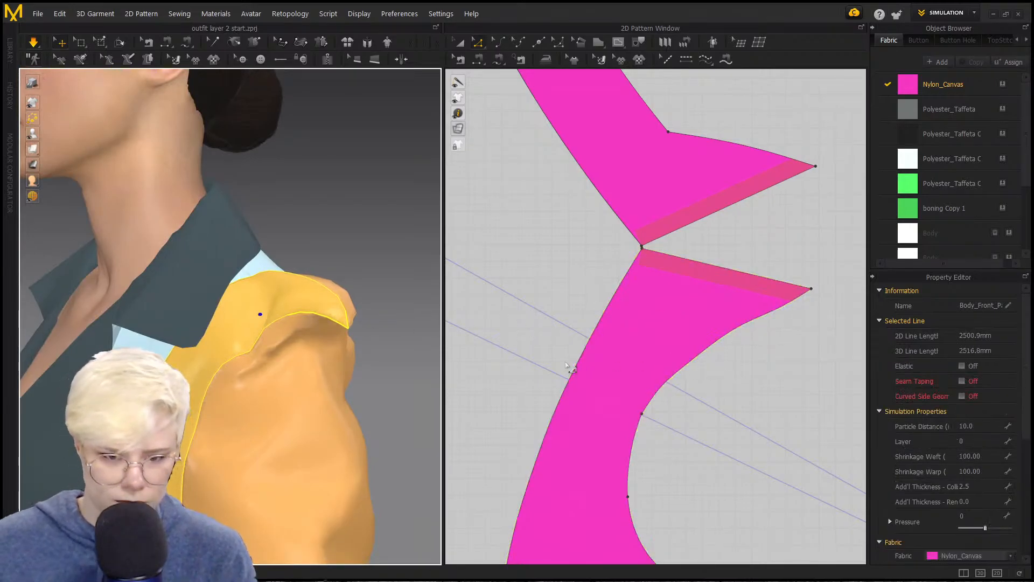
# Step: Move the two shoulder tips inward and farther apart, making the back shoulder edge about 115 mm long, and simulate
pyautogui.scroll(-7, 565, 364)
pyautogui.scroll(5, 574, 349)
pyautogui.click(710, 339)
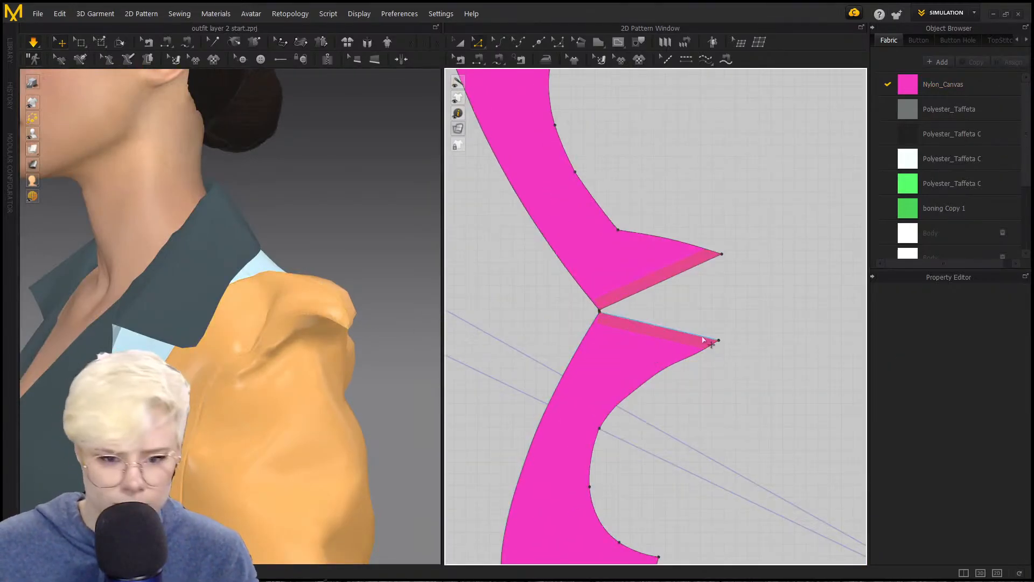
pyautogui.moveTo(718, 340); pyautogui.dragTo(714, 344)
pyautogui.moveTo(723, 254); pyautogui.dragTo(722, 250)
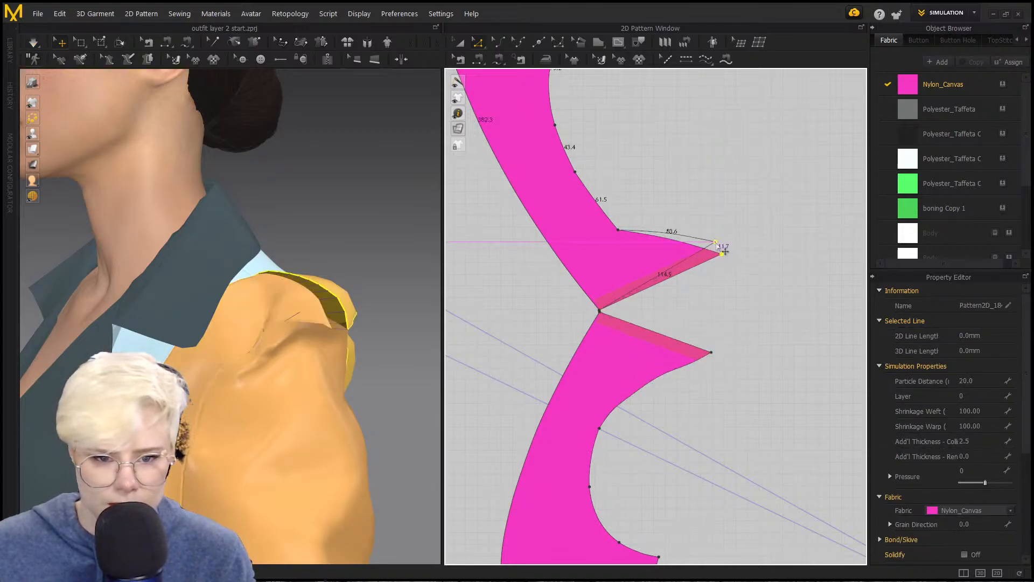
pyautogui.press('space')
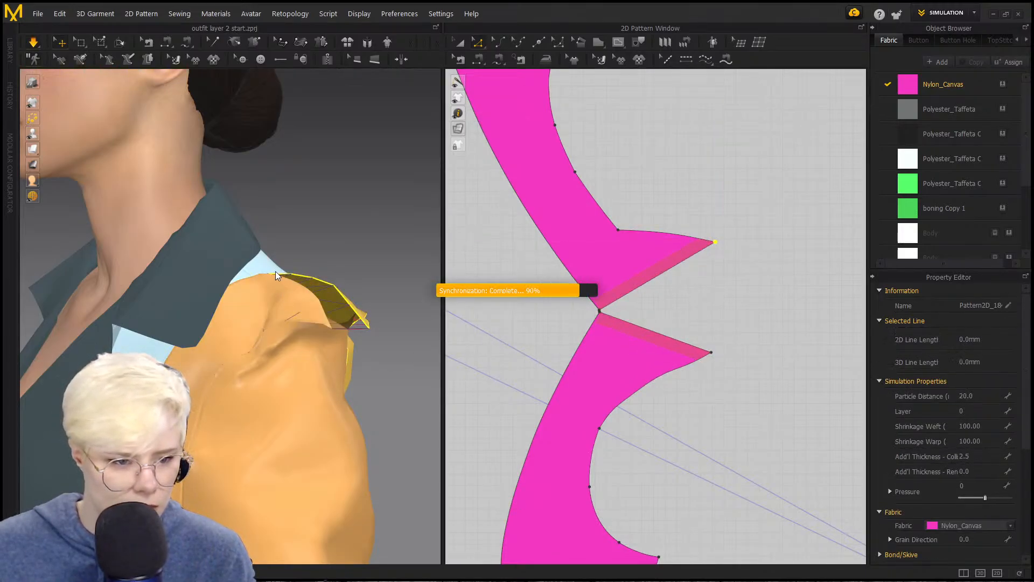
pyautogui.moveTo(304, 350)
pyautogui.mouseDown(button='right')
pyautogui.moveTo(249, 351)
pyautogui.moveTo(415, 337)
pyautogui.moveTo(310, 349)
pyautogui.mouseUp(button='right')
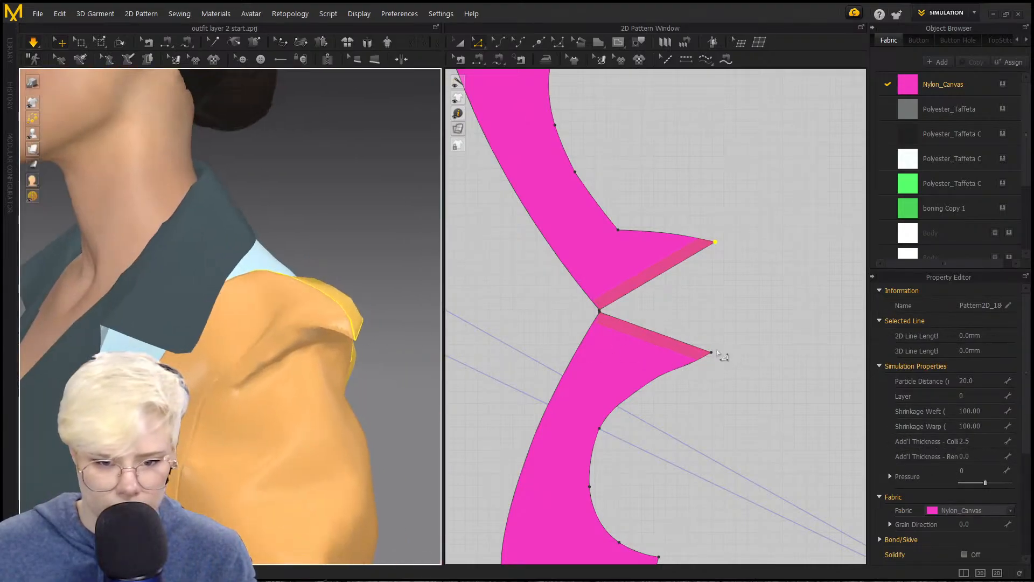
# Step: Shorten the front and back side panels' shoulder seam edges to about 85 mm each and simulate
pyautogui.moveTo(710, 355); pyautogui.dragTo(694, 349)
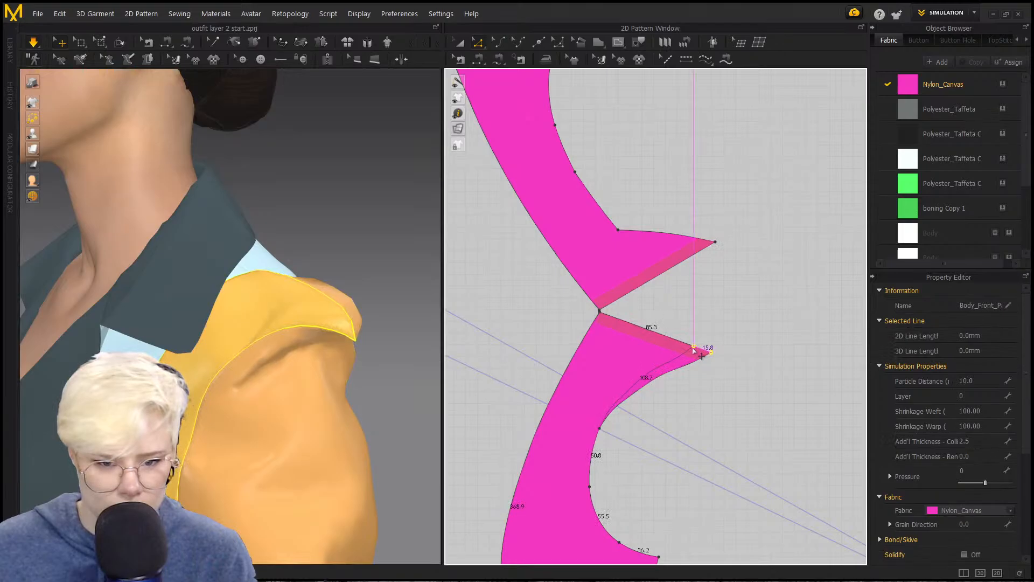
pyautogui.moveTo(716, 242); pyautogui.dragTo(704, 250)
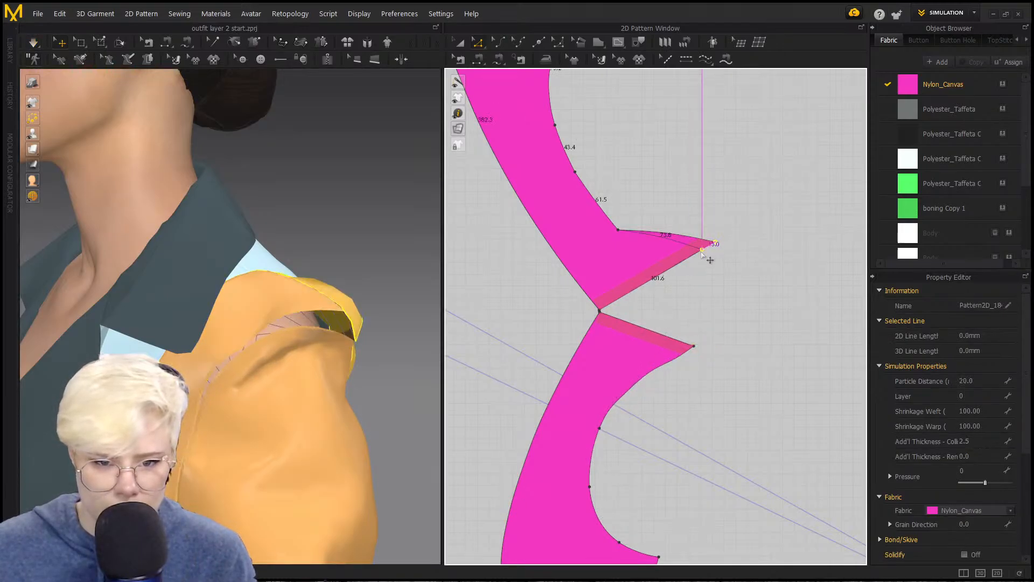
pyautogui.click(666, 336)
pyautogui.click(663, 273)
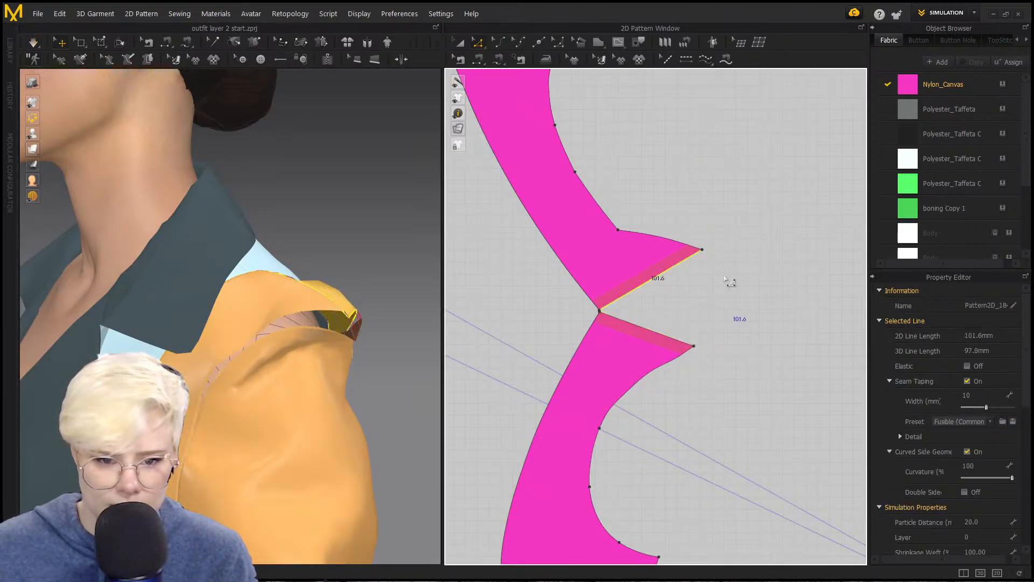
pyautogui.moveTo(702, 250); pyautogui.dragTo(691, 258)
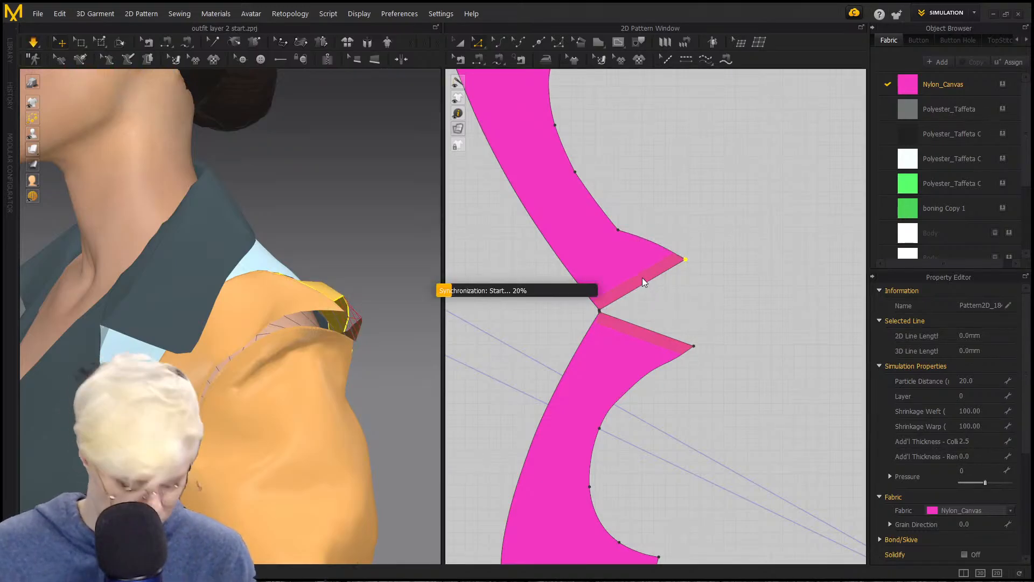
# Step: Curve the back side panel's armhole edge inward near its tip, about 64 mm long, and tug the shoulder tip in 3D
pyautogui.click(657, 246)
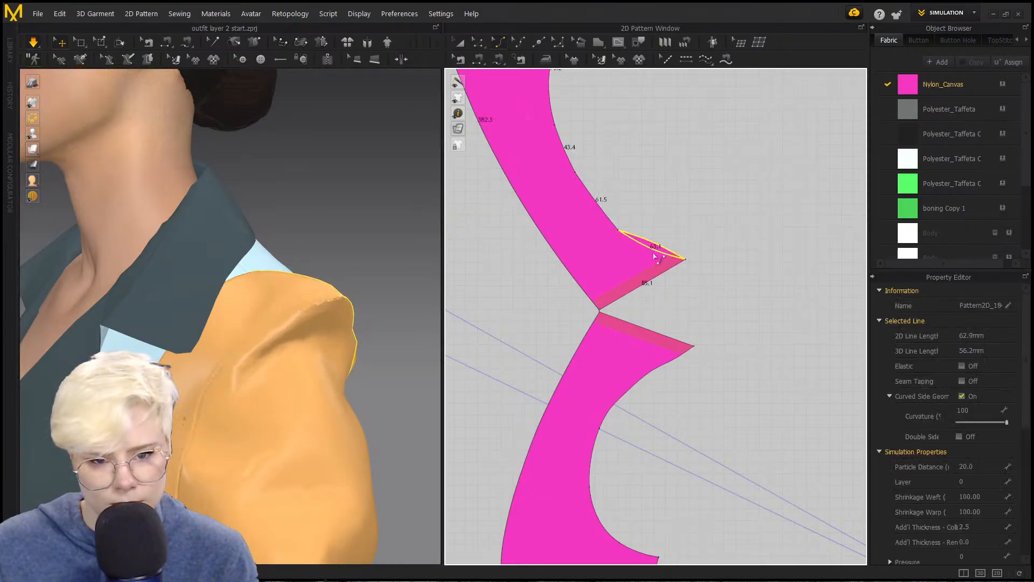
pyautogui.moveTo(358, 347); pyautogui.dragTo(346, 383, button='right')
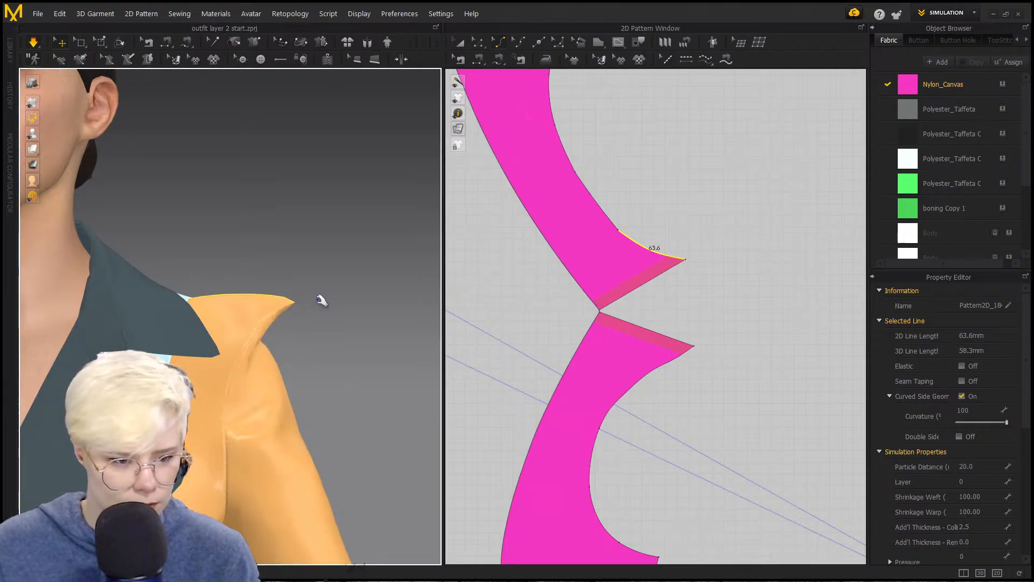
pyautogui.click(298, 302)
pyautogui.click(300, 306)
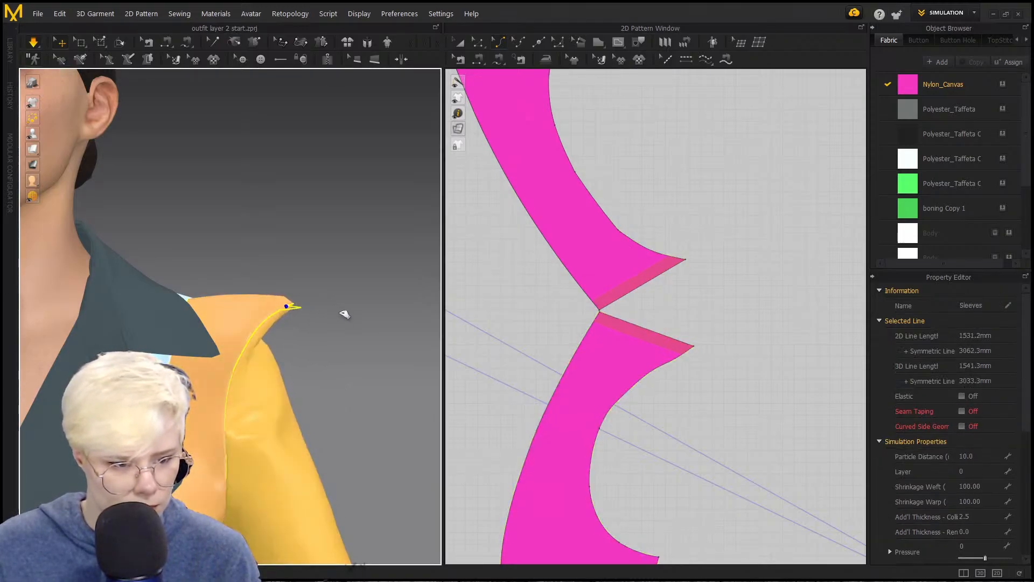
# Step: Turn off Strengthen on the left sleeve and on the front and back side panels
pyautogui.moveTo(349, 330); pyautogui.dragTo(230, 362, button='right')
pyautogui.moveTo(254, 354); pyautogui.dragTo(227, 350, button='middle')
pyautogui.moveTo(226, 351); pyautogui.dragTo(268, 326, button='right')
pyautogui.scroll(-2, 268, 326)
pyautogui.moveTo(268, 326); pyautogui.dragTo(263, 289, button='middle')
pyautogui.moveTo(263, 288); pyautogui.dragTo(314, 314, button='right')
pyautogui.click(275, 278)
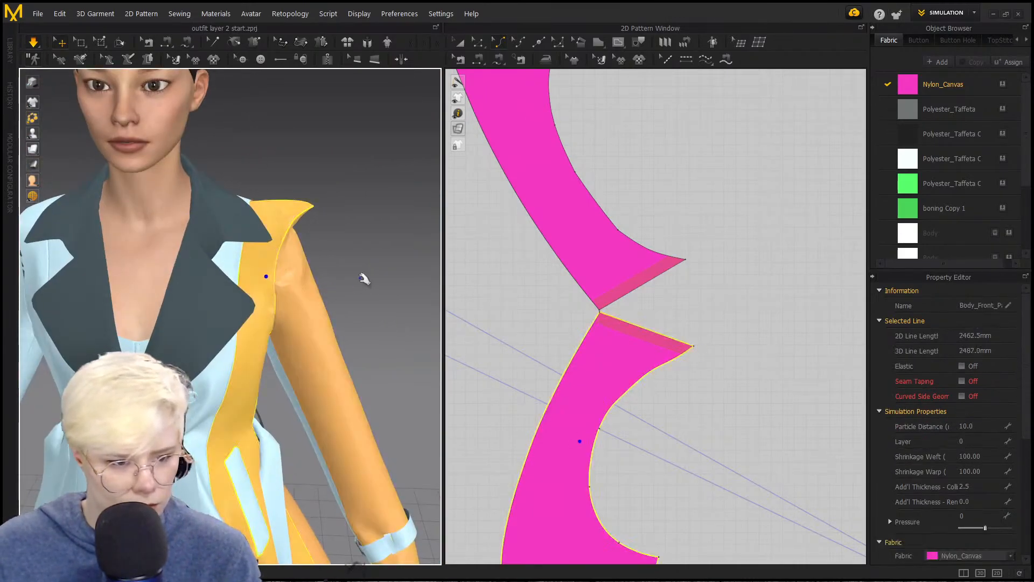
pyautogui.moveTo(362, 280); pyautogui.dragTo(180, 264, button='right')
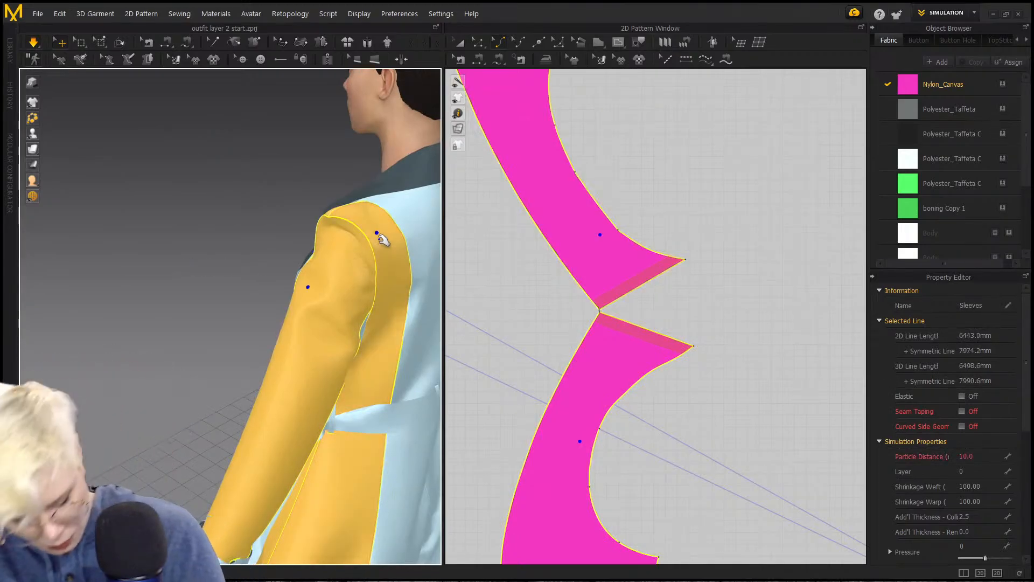
pyautogui.hotkey('ctrl', 'h')
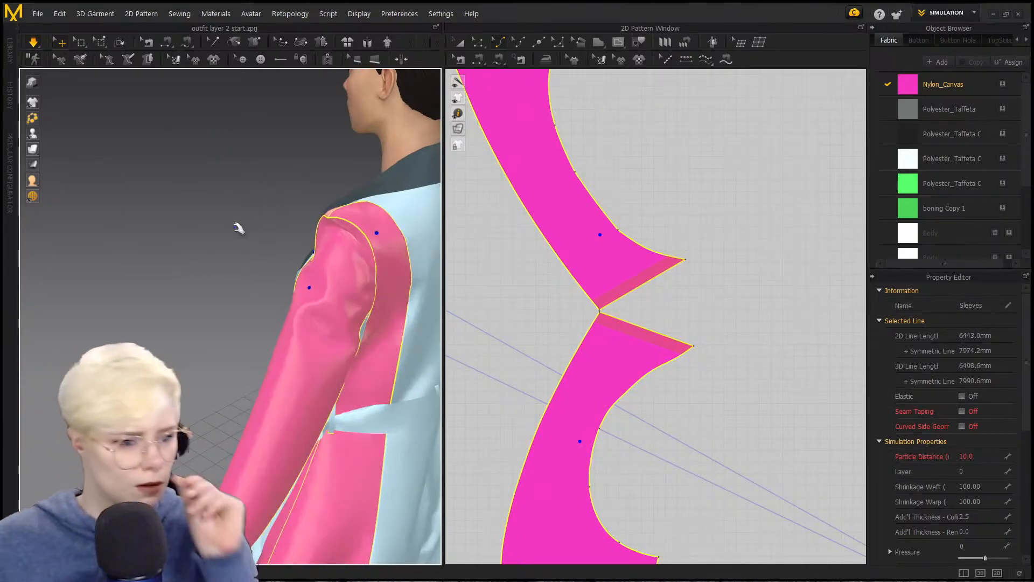
pyautogui.click(237, 227)
# Step: Examine the simulated shoulder peak and sleeve from front and back, tugging the front panel's tip and the sleeve
pyautogui.moveTo(237, 227); pyautogui.dragTo(395, 232, button='right')
pyautogui.moveTo(395, 231); pyautogui.dragTo(245, 275, button='middle')
pyautogui.moveTo(245, 275); pyautogui.dragTo(282, 245, button='right')
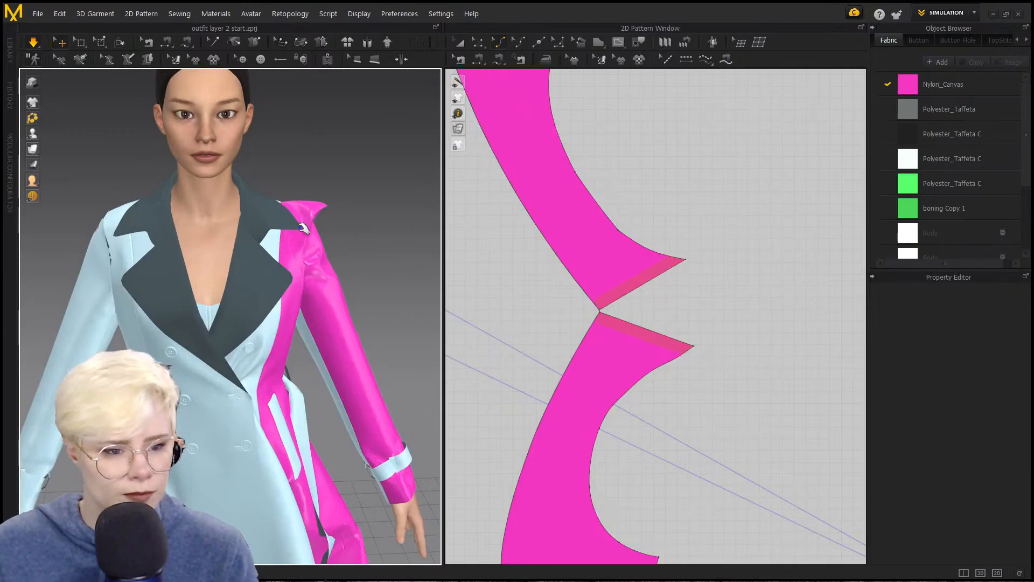
pyautogui.scroll(3, 303, 228)
pyautogui.click(376, 187)
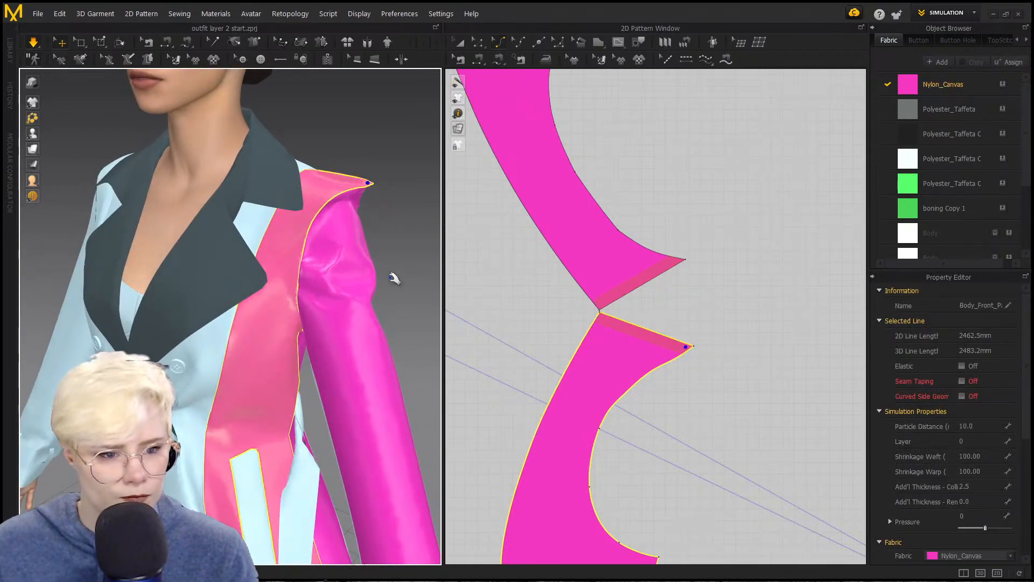
pyautogui.moveTo(379, 247); pyautogui.dragTo(217, 251, button='right')
pyautogui.scroll(2, 217, 251)
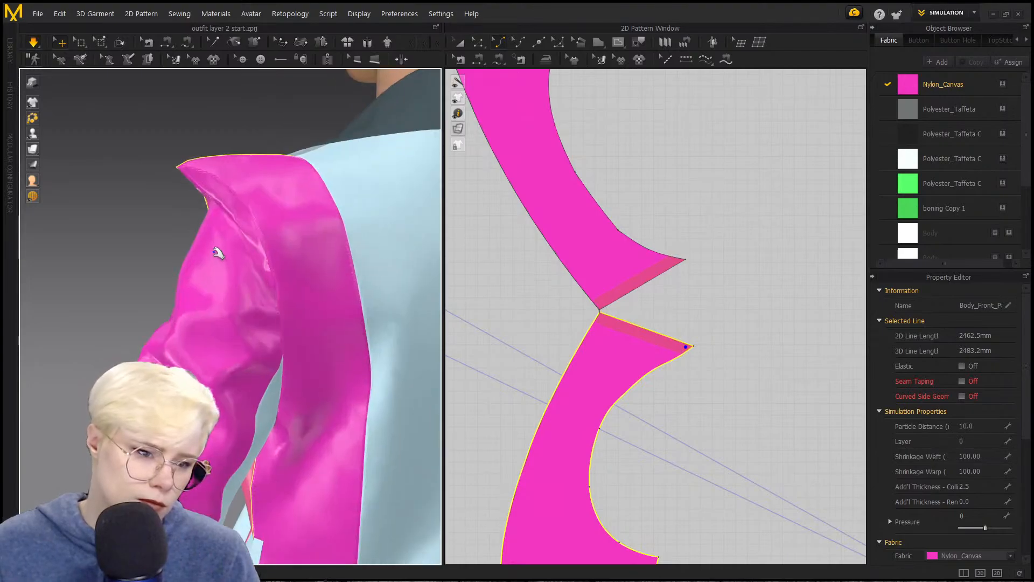
pyautogui.scroll(2, 221, 200)
pyautogui.click(212, 173)
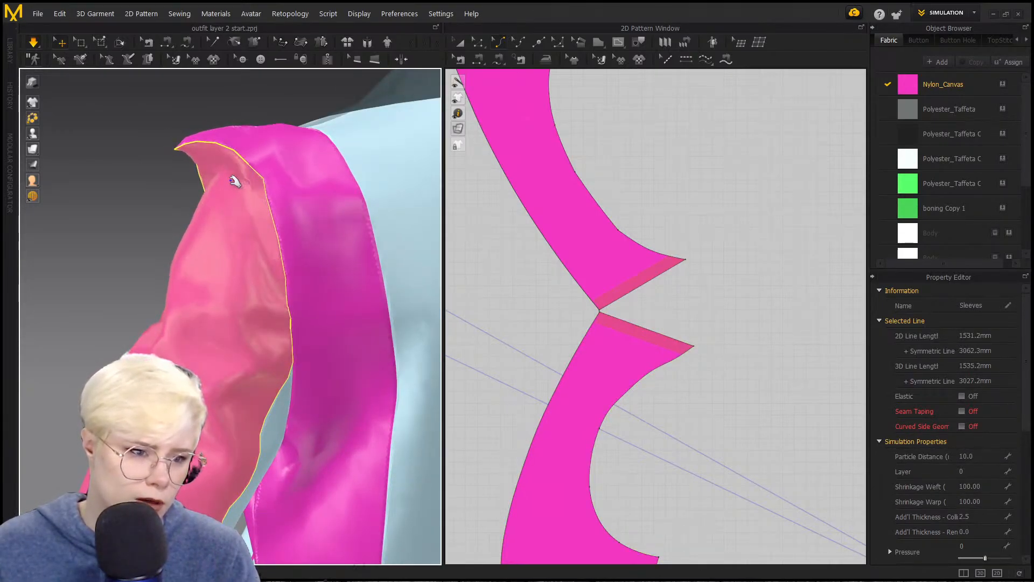
pyautogui.scroll(-2, 234, 182)
# Step: Draw a curved line about 122 mm long in 3D over the top of the sleeve cap, just below the shoulder peak
pyautogui.moveTo(235, 185); pyautogui.dragTo(285, 184, button='right')
pyautogui.moveTo(236, 184); pyautogui.dragTo(296, 179, button='middle')
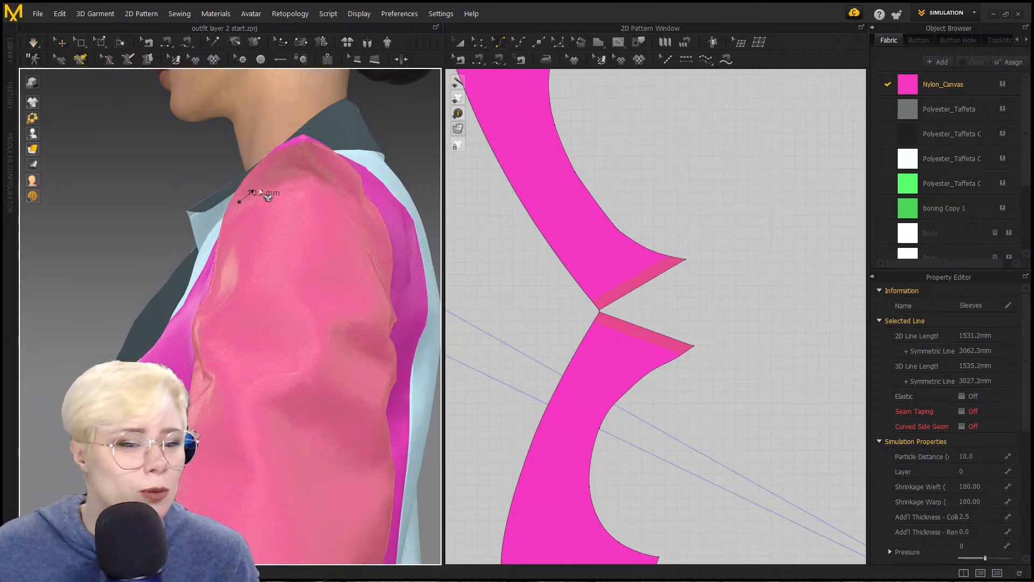
pyautogui.click(309, 170)
pyautogui.moveTo(324, 192); pyautogui.dragTo(296, 203, button='right')
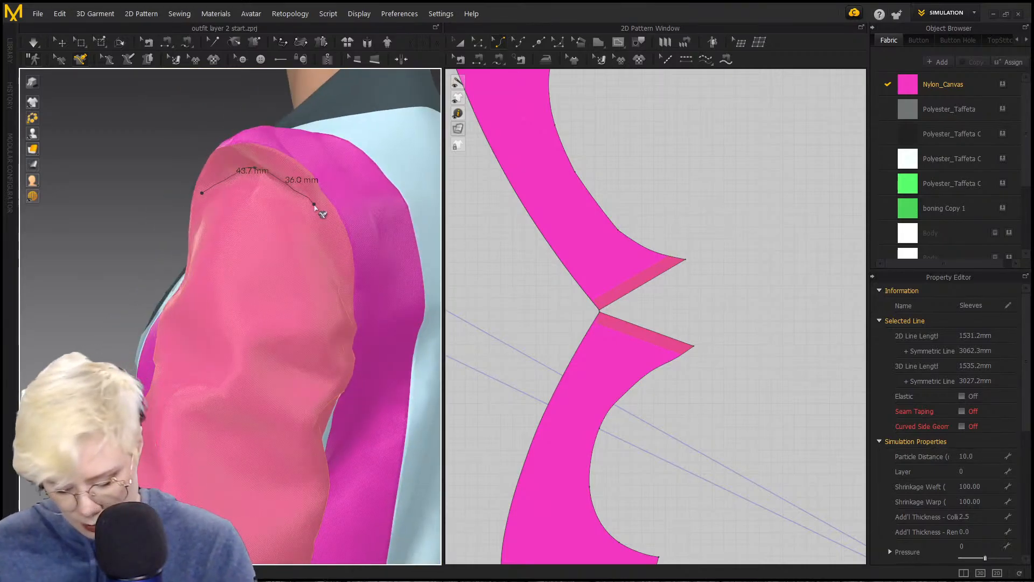
pyautogui.hotkey('ctrl', 'z')
pyautogui.click(262, 175)
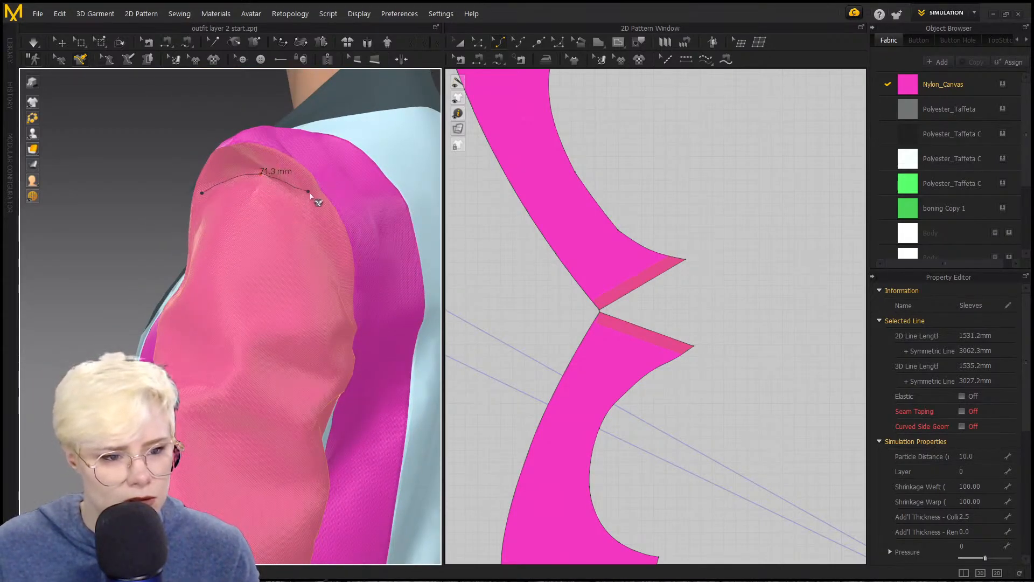
pyautogui.click(323, 215)
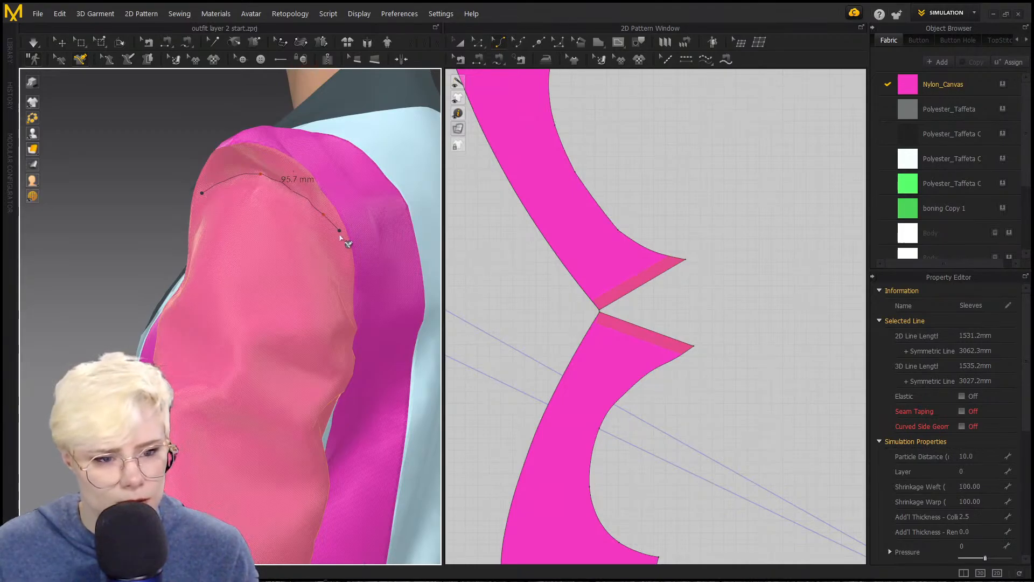
pyautogui.hotkey('ctrl', 'z')
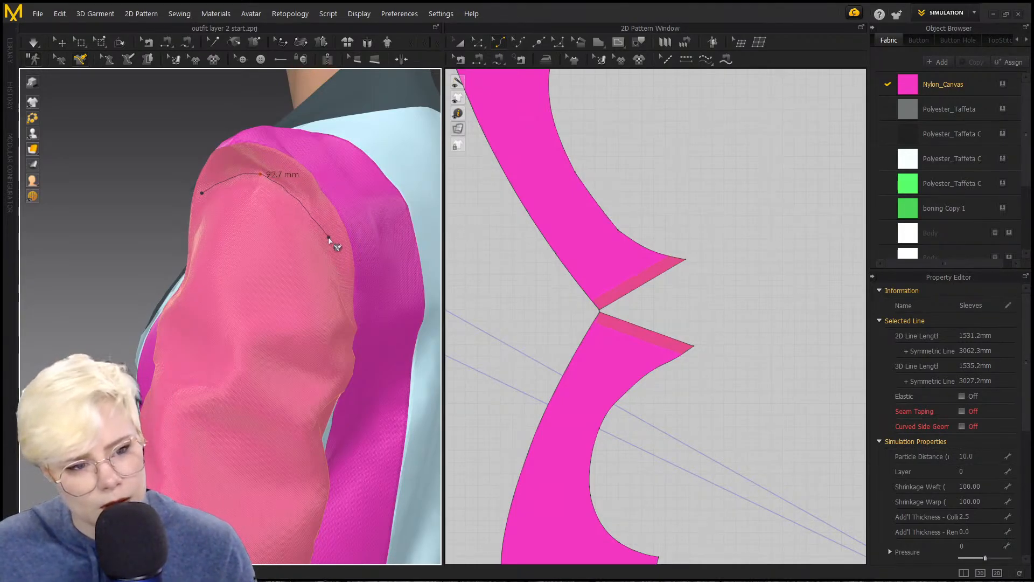
pyautogui.moveTo(328, 237); pyautogui.dragTo(302, 238, button='right')
pyautogui.click(330, 233)
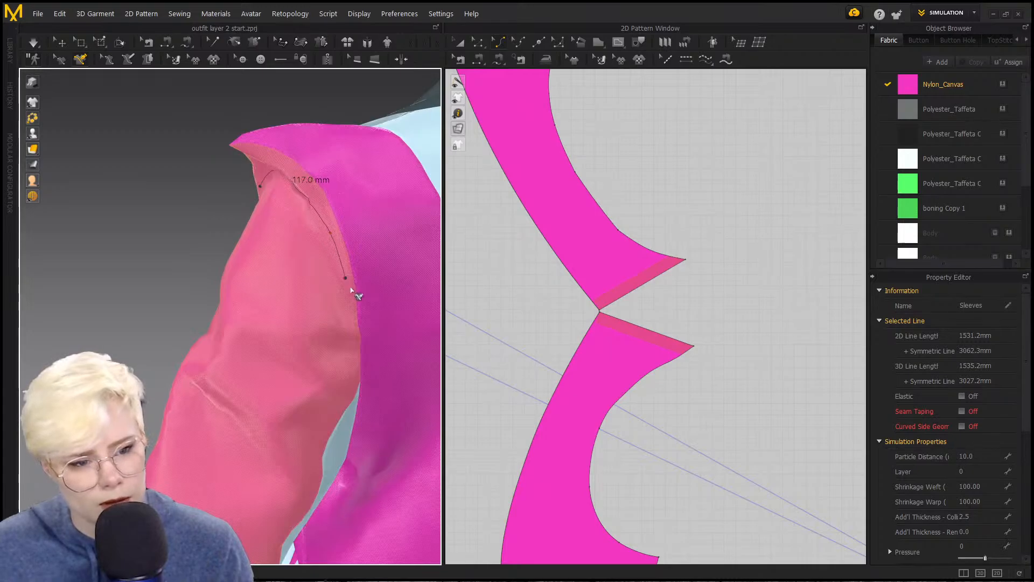
pyautogui.doubleClick(350, 286)
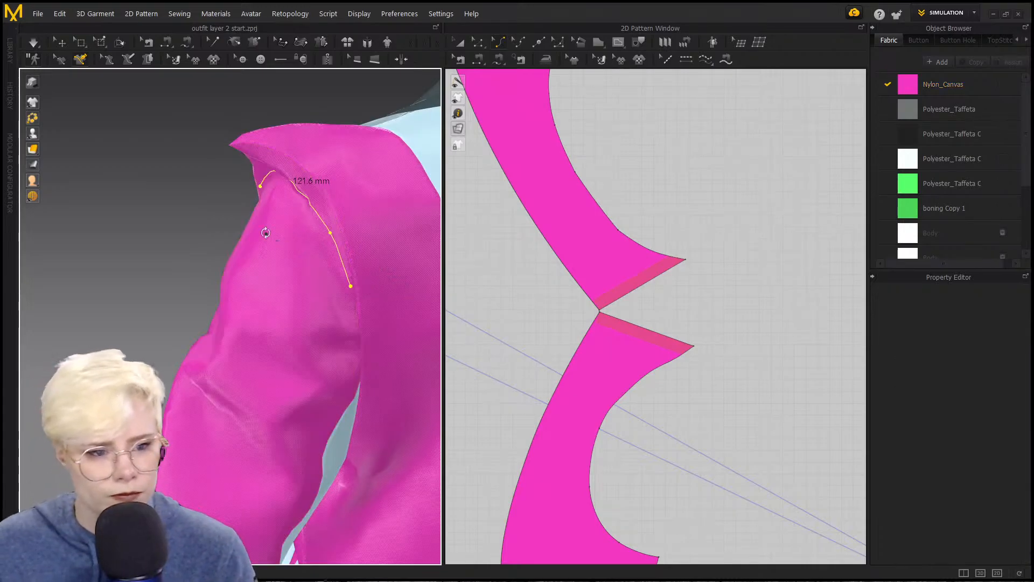
# Step: Convert the 3D line over the top of the sleeve cap to an internal shape
pyautogui.moveTo(266, 233); pyautogui.dragTo(247, 189, button='right')
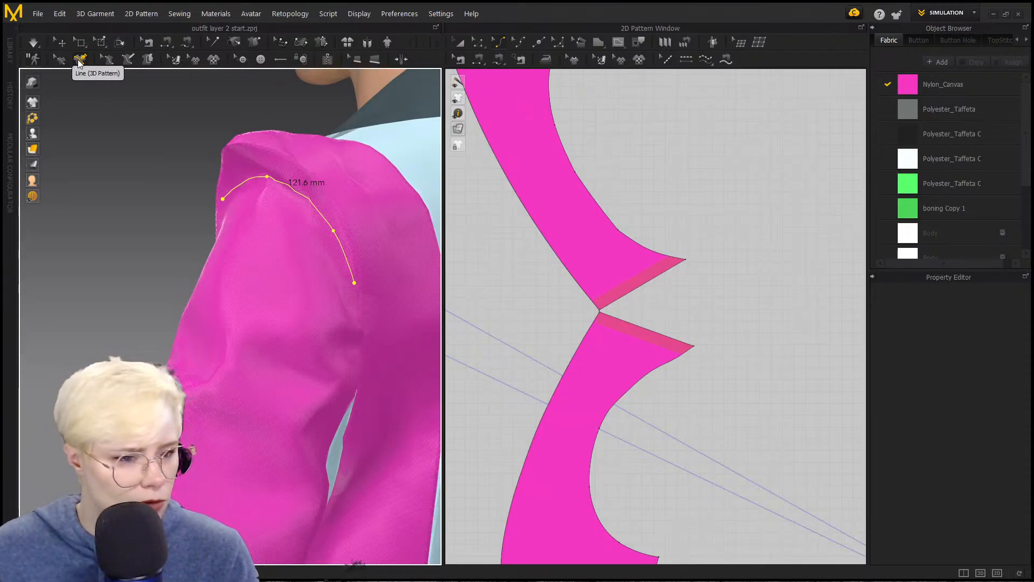
pyautogui.moveTo(140, 161); pyautogui.dragTo(255, 196, button='right')
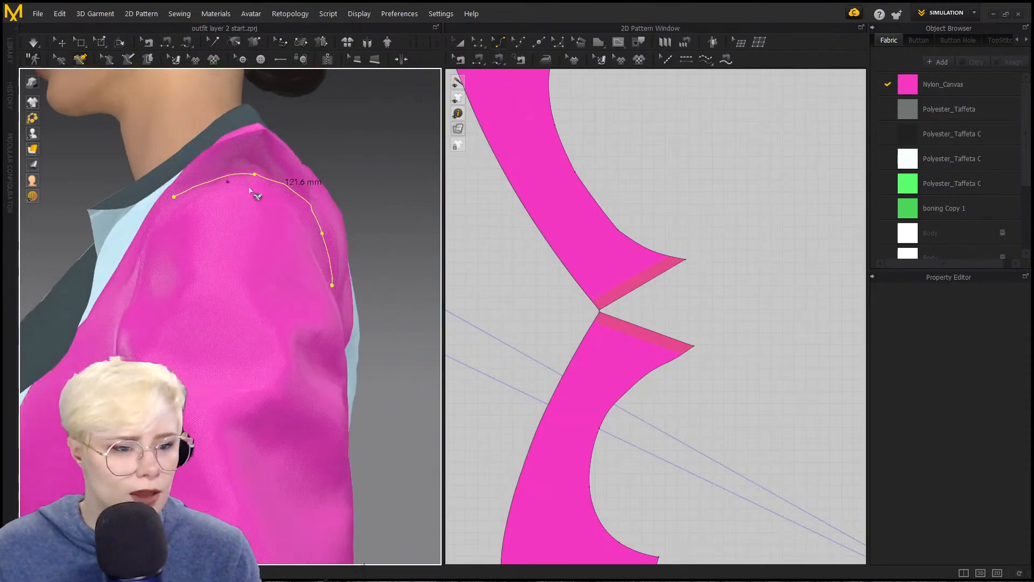
pyautogui.moveTo(190, 221); pyautogui.dragTo(181, 215, button='right')
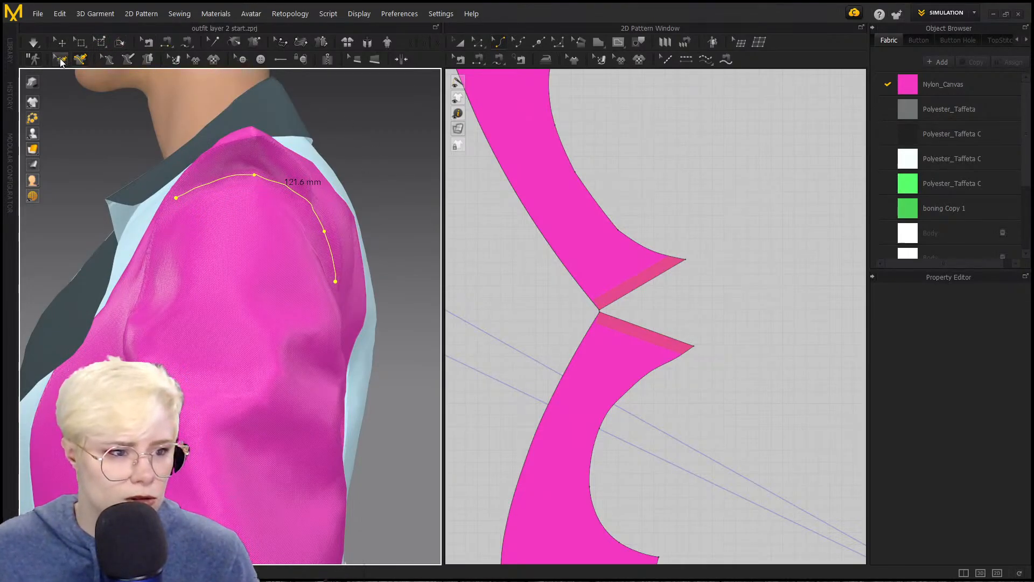
pyautogui.rightClick(246, 174)
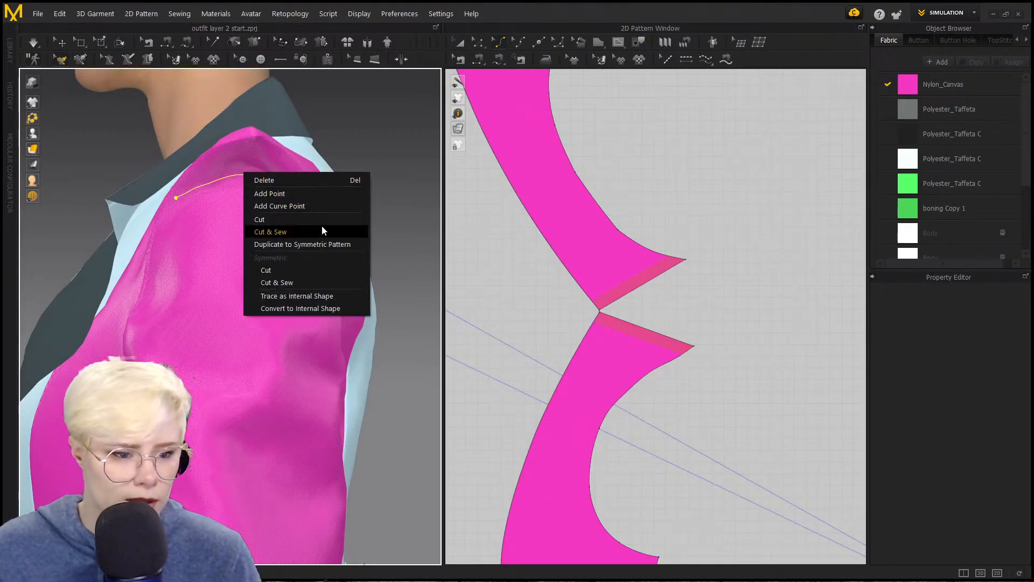
pyautogui.click(336, 308)
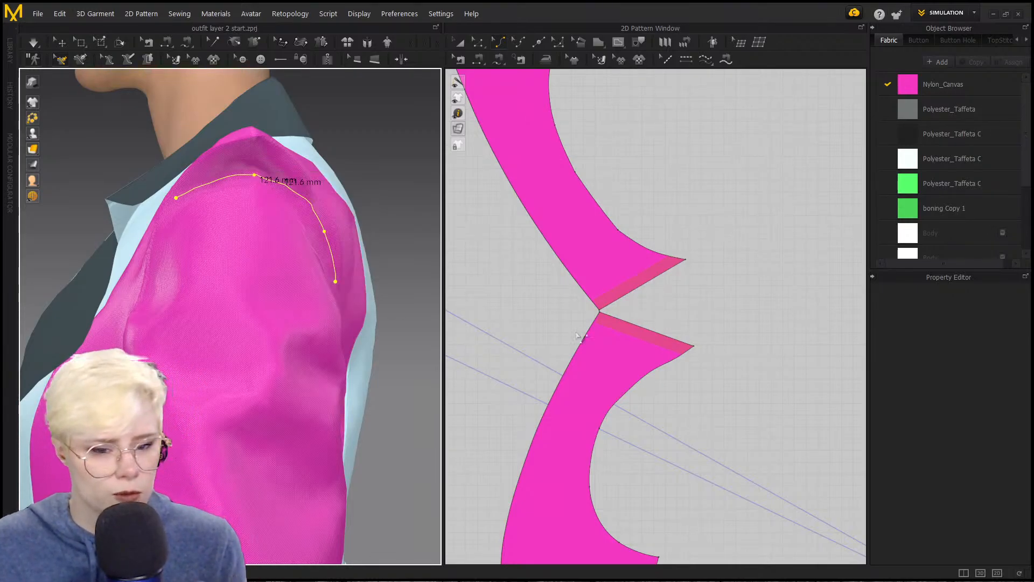
# Step: Show the 2D patterns as unfilled outlines and select the internal line across the tip of the sleeve cap
pyautogui.scroll(-3, 561, 302)
pyautogui.scroll(8, 661, 284)
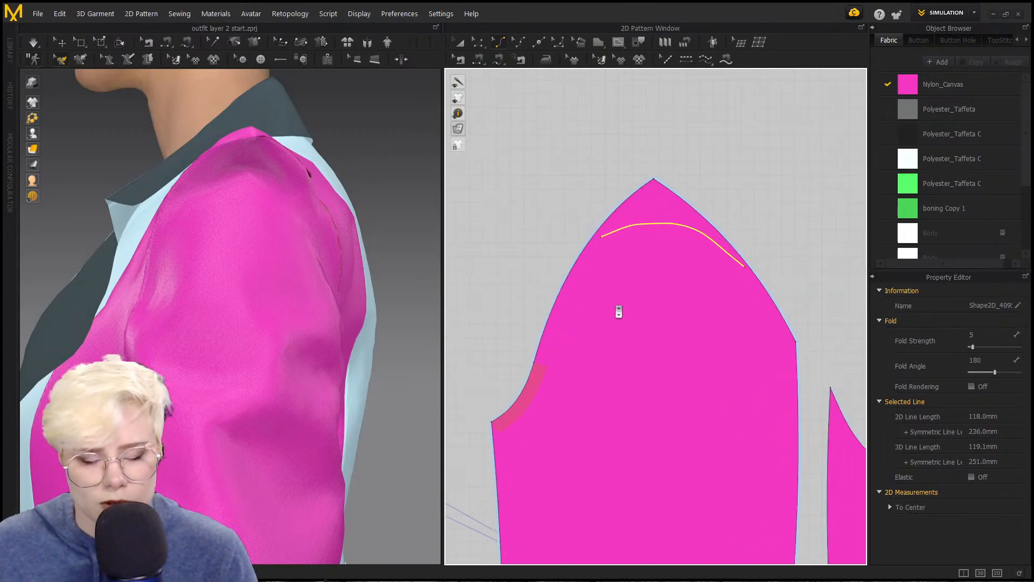
pyautogui.scroll(-3, 605, 238)
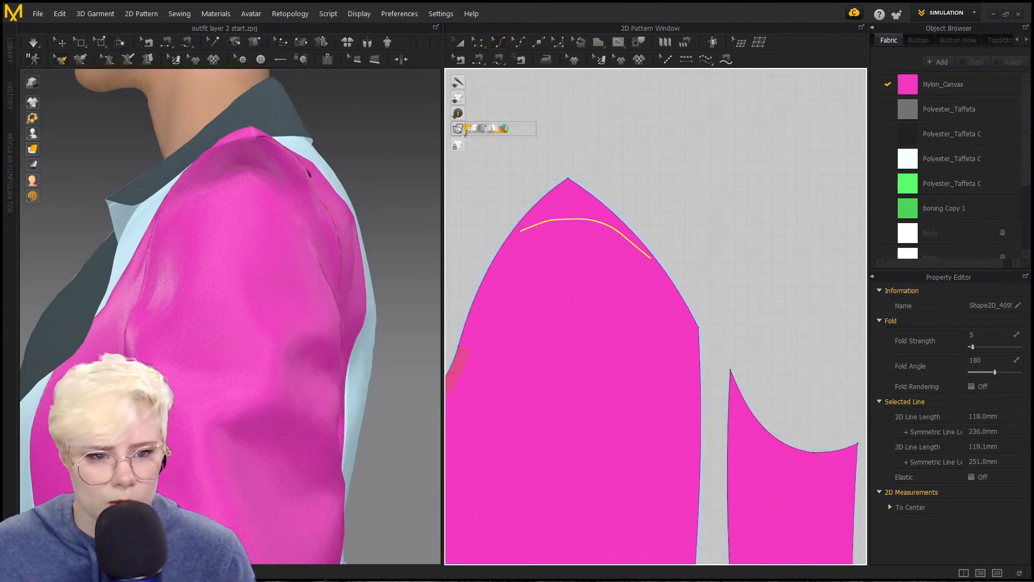
pyautogui.click(474, 129)
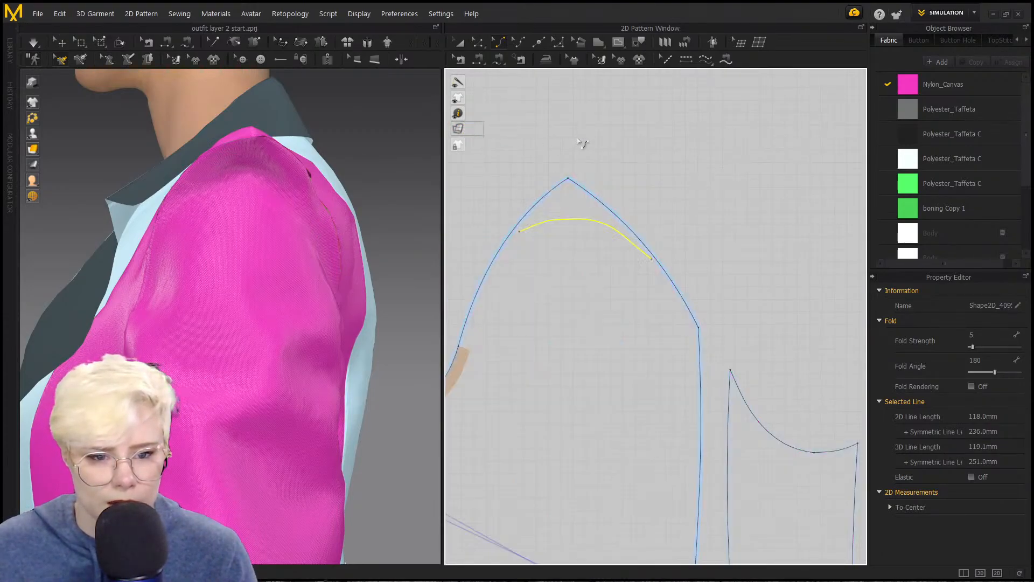
pyautogui.click(582, 143)
pyautogui.scroll(2, 584, 210)
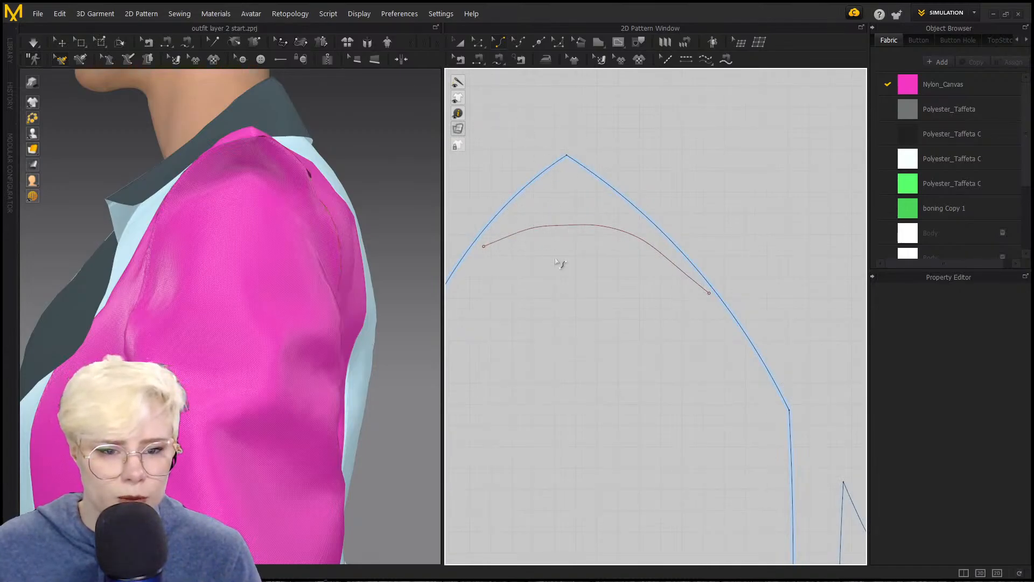
pyautogui.click(571, 228)
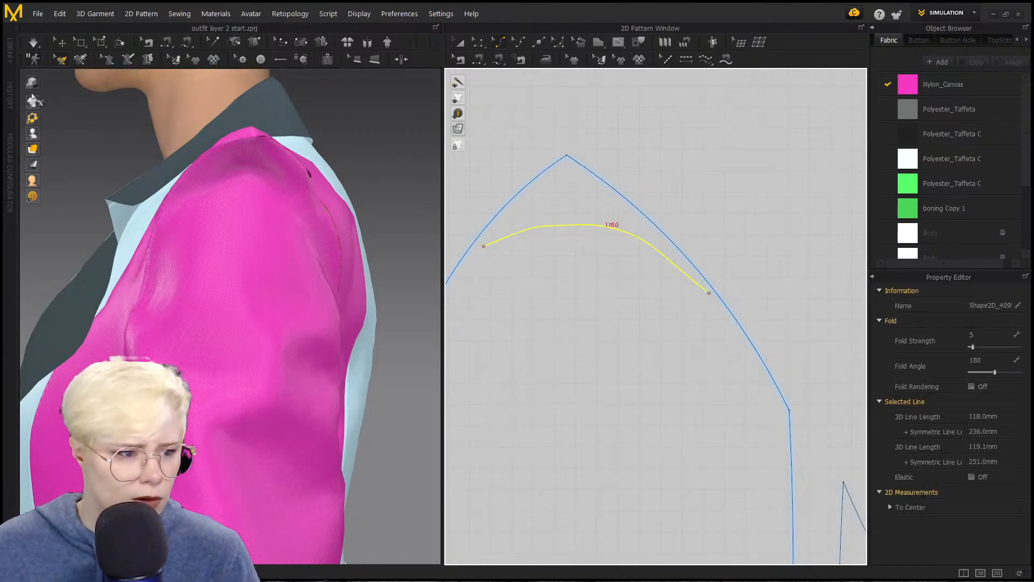
pyautogui.moveTo(32, 100)
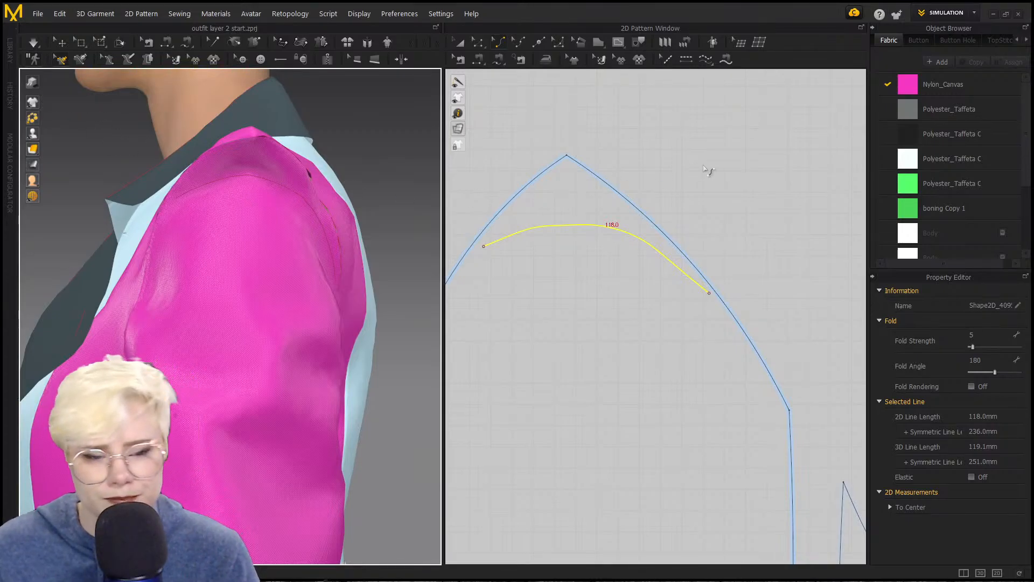
pyautogui.click(743, 141)
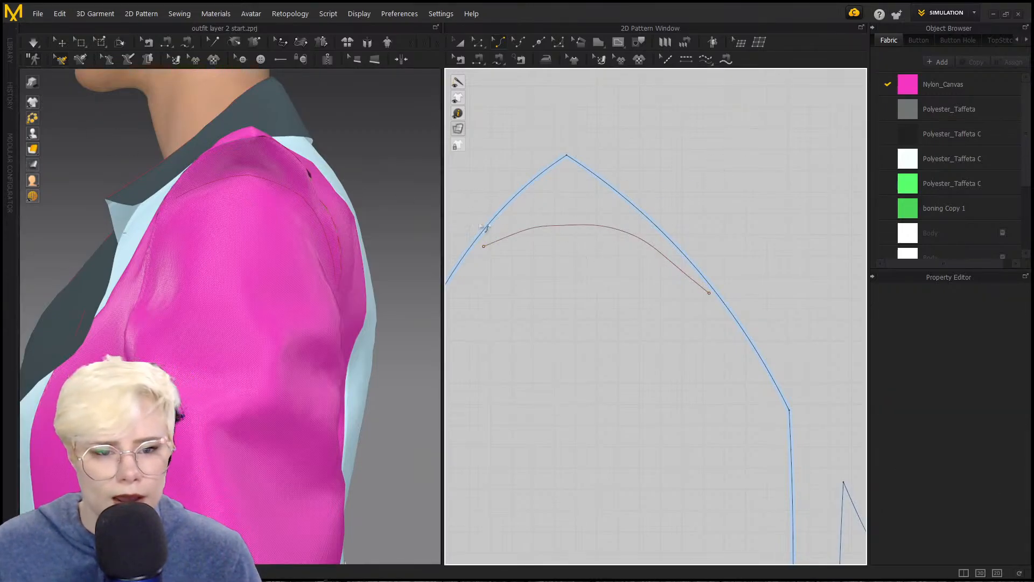
pyautogui.click(585, 230)
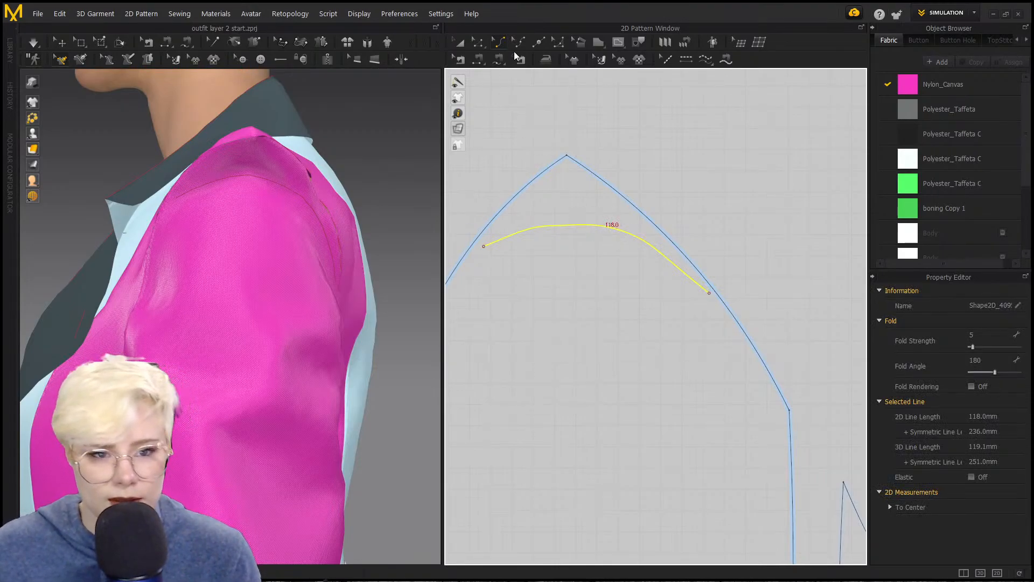
# Step: Smooth the sleeve cap's internal line by deleting a curve point near its crest and two near its lower end
pyautogui.click(516, 45)
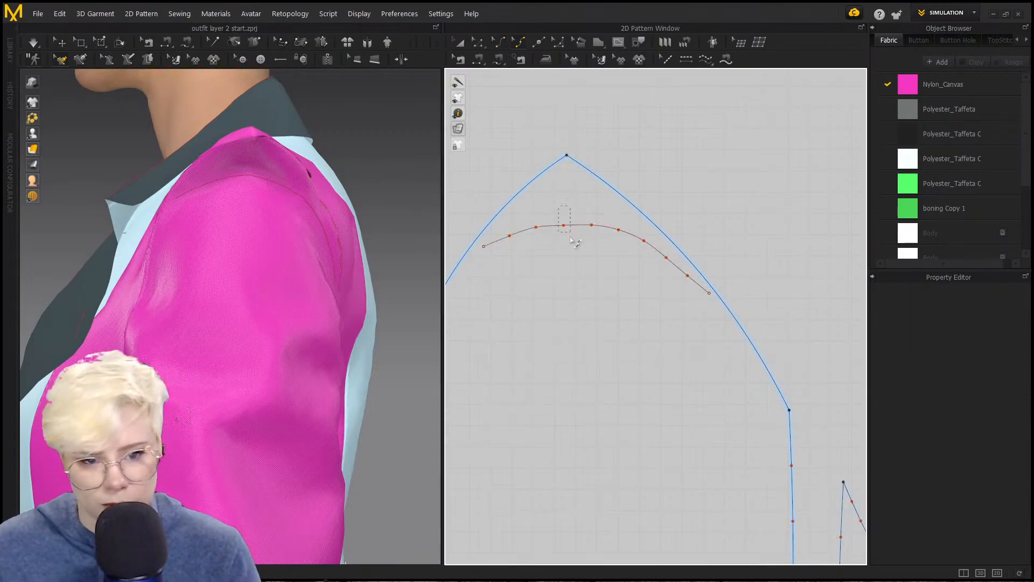
pyautogui.moveTo(572, 238); pyautogui.dragTo(576, 237)
pyautogui.press('Delete')
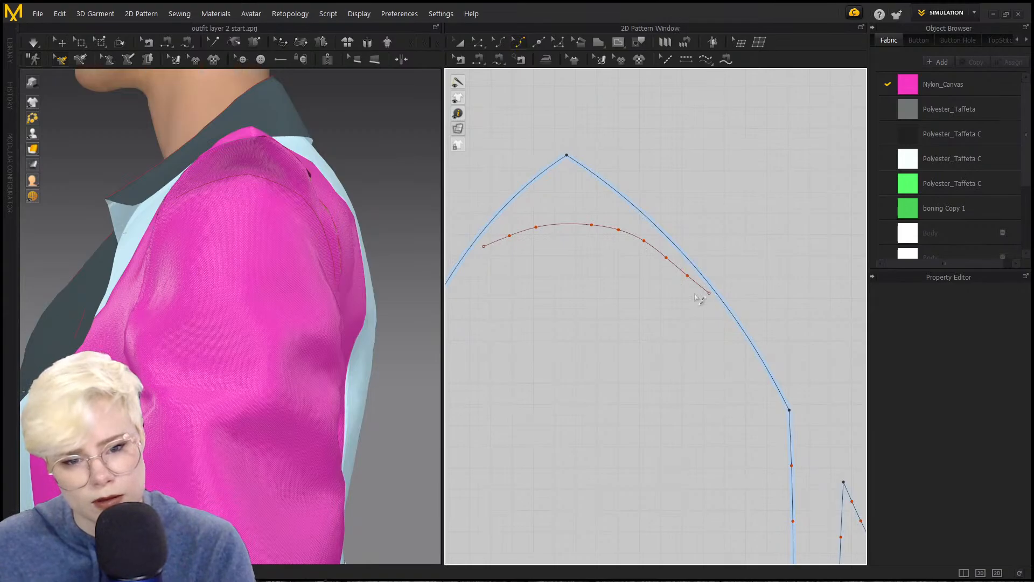
pyautogui.moveTo(666, 273); pyautogui.dragTo(679, 266)
pyautogui.press('Delete')
pyautogui.press('Delete')
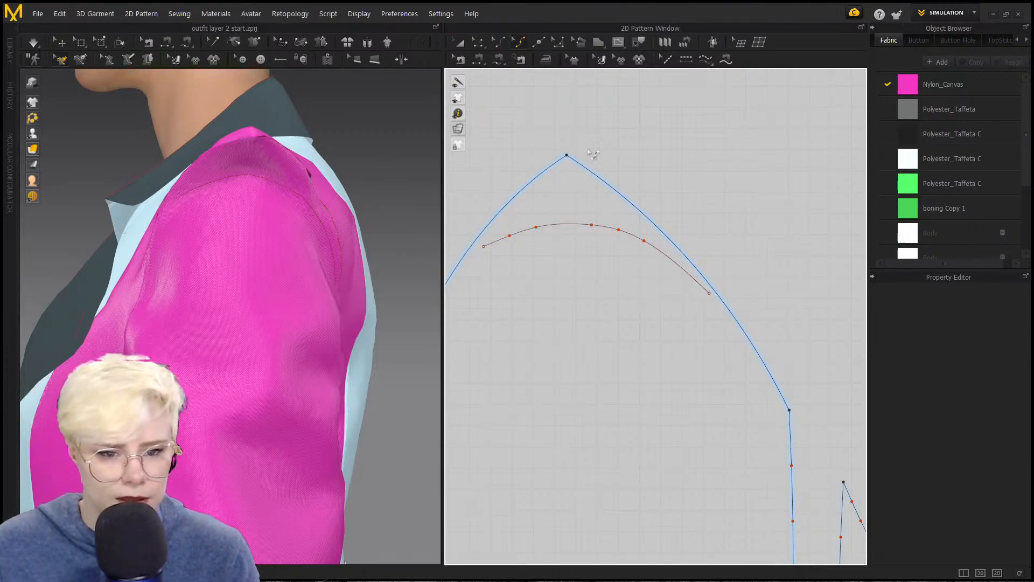
# Step: Fold the sleeve cap's tip outward along the internal line with Fold Arrangement and set the fold angle to 228
pyautogui.click(477, 42)
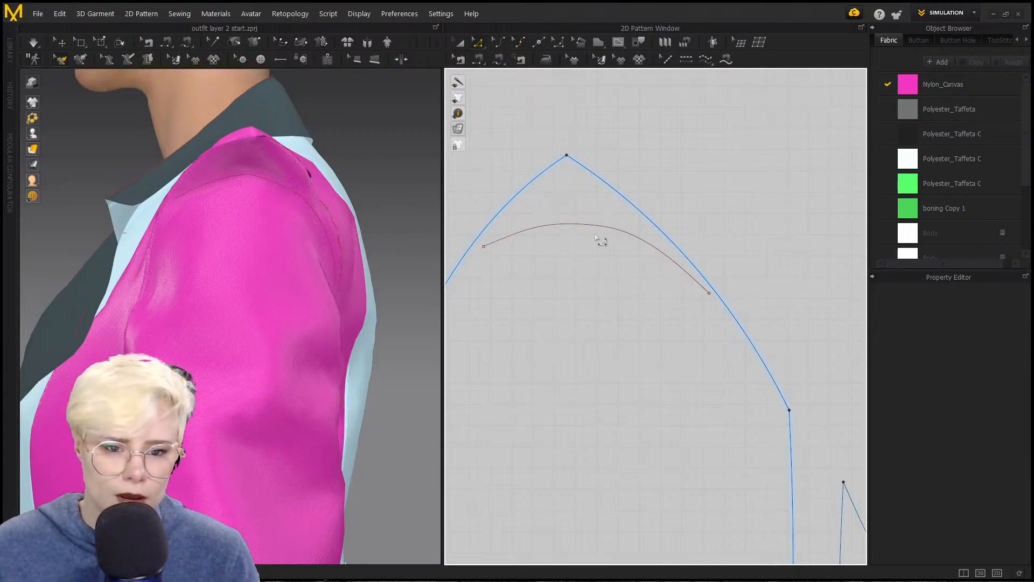
pyautogui.click(597, 227)
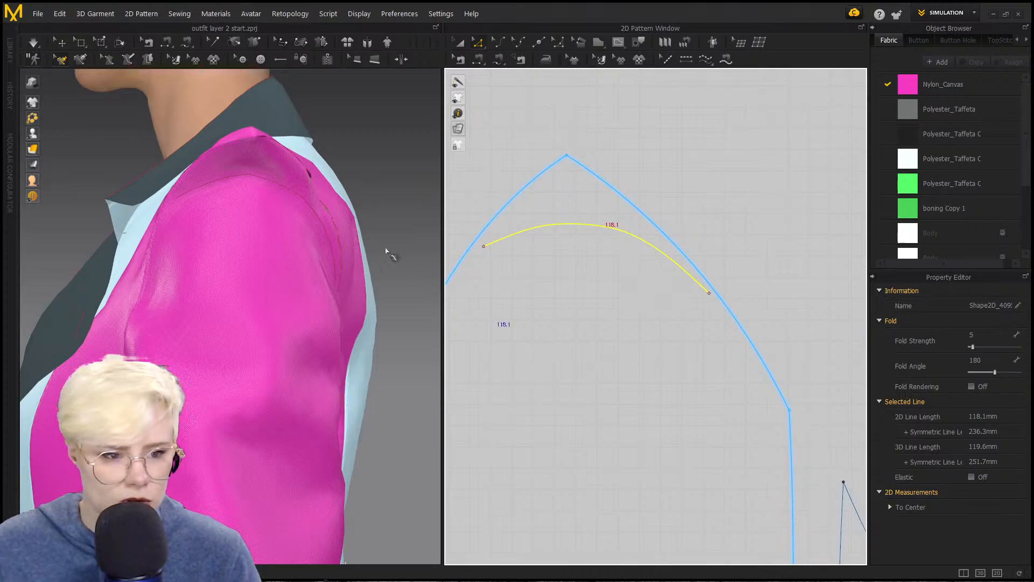
pyautogui.scroll(4, 323, 245)
pyautogui.scroll(-6, 291, 269)
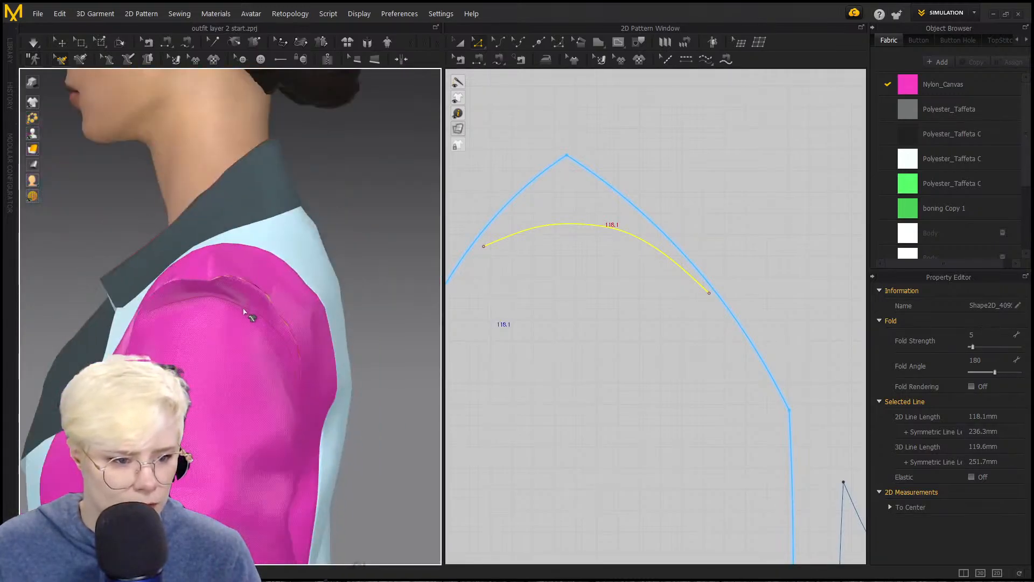
pyautogui.press('Escape')
pyautogui.click(120, 42)
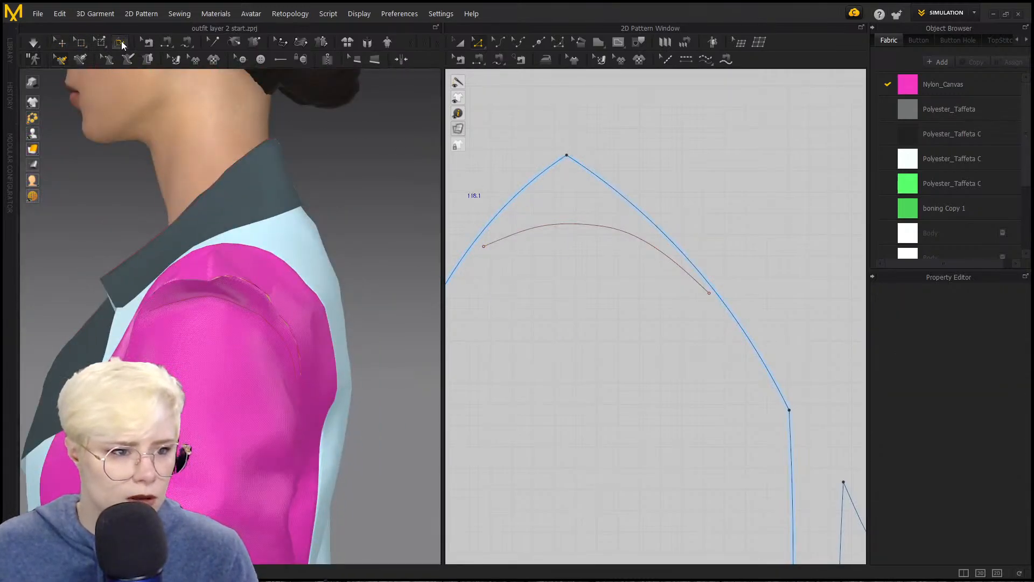
pyautogui.click(248, 313)
pyautogui.moveTo(345, 316); pyautogui.dragTo(163, 61, button='right')
pyautogui.rightClick(183, 281)
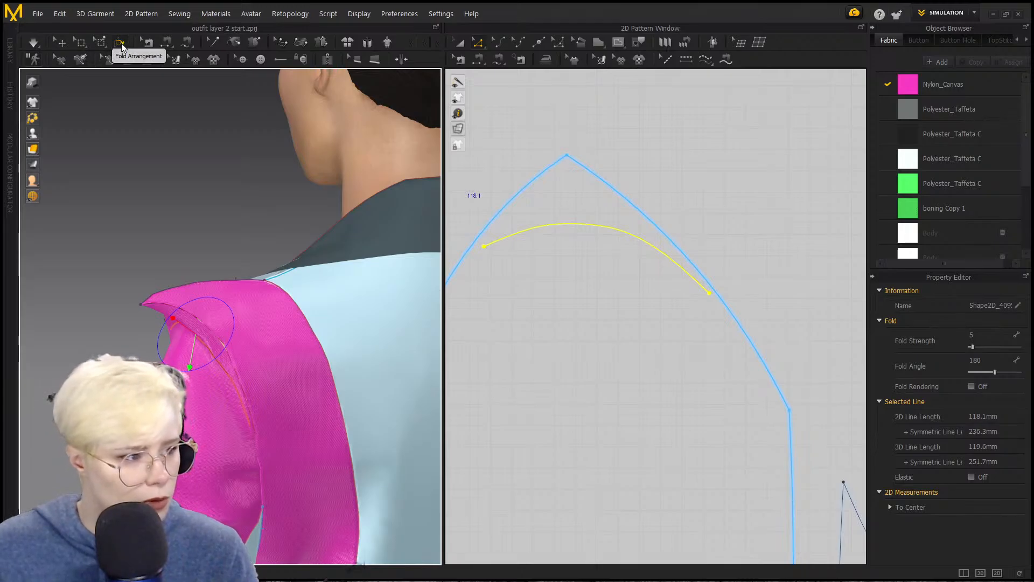
pyautogui.moveTo(224, 323); pyautogui.dragTo(267, 297, button='right')
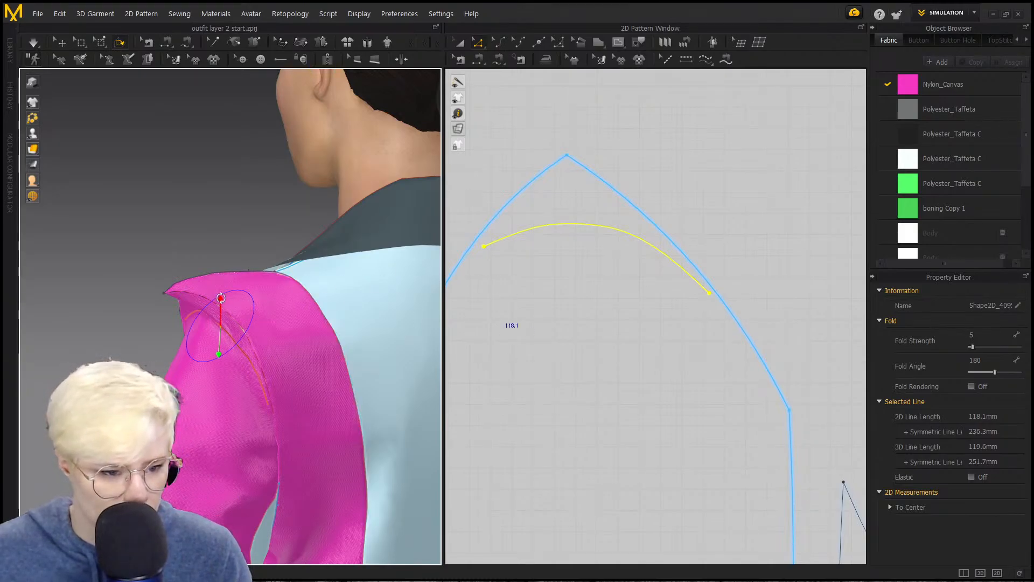
pyautogui.moveTo(221, 297); pyautogui.dragTo(202, 318)
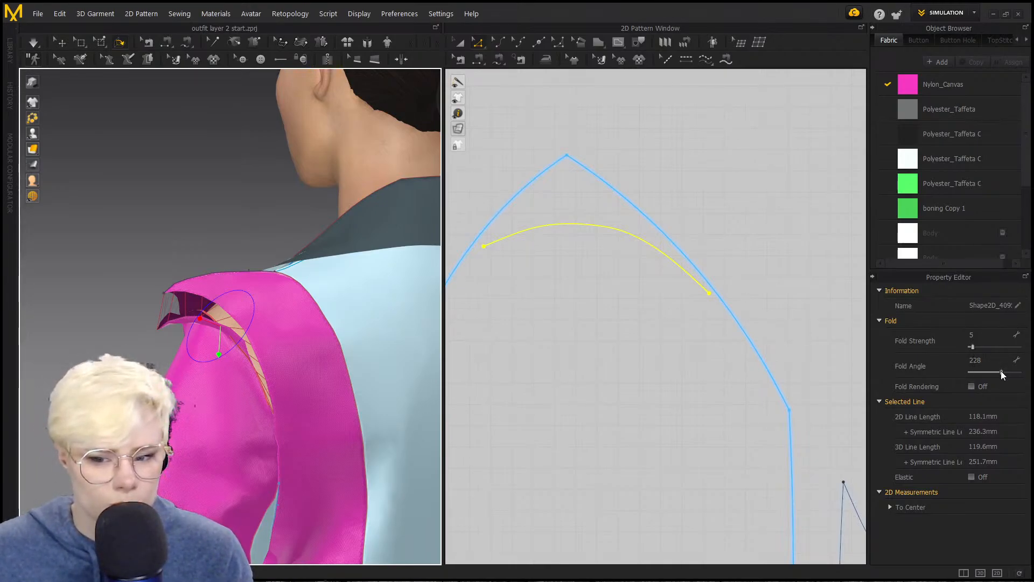
# Step: Simulate the garment with the sleeve cap folded along its internal line and check the shoulder from behind
pyautogui.moveTo(330, 365); pyautogui.dragTo(302, 345, button='right')
pyautogui.press('space')
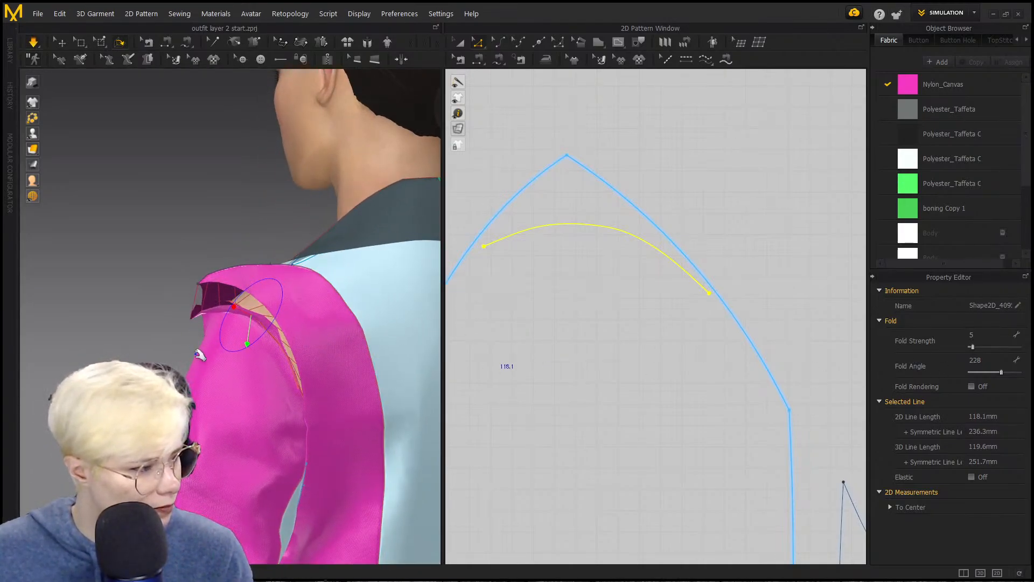
pyautogui.moveTo(212, 341); pyautogui.dragTo(198, 300, button='right')
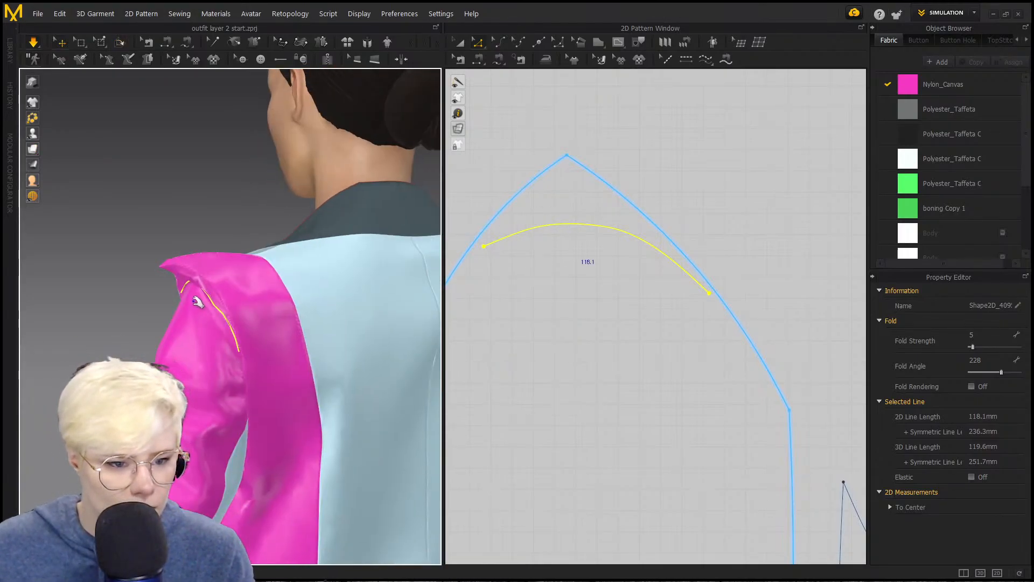
pyautogui.click(151, 296)
pyautogui.scroll(2, 164, 295)
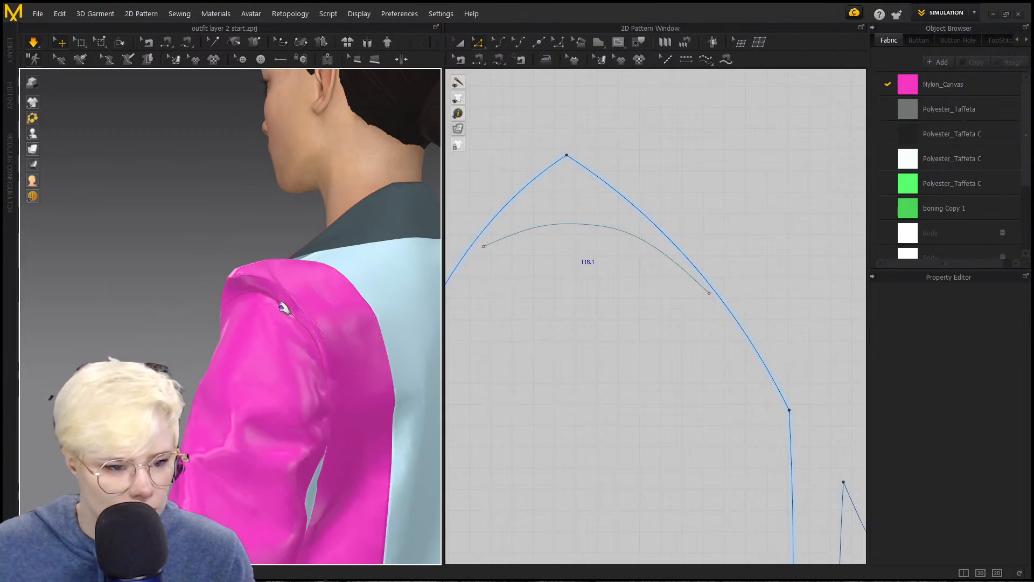
pyautogui.scroll(3, 239, 302)
pyautogui.scroll(-4, 238, 329)
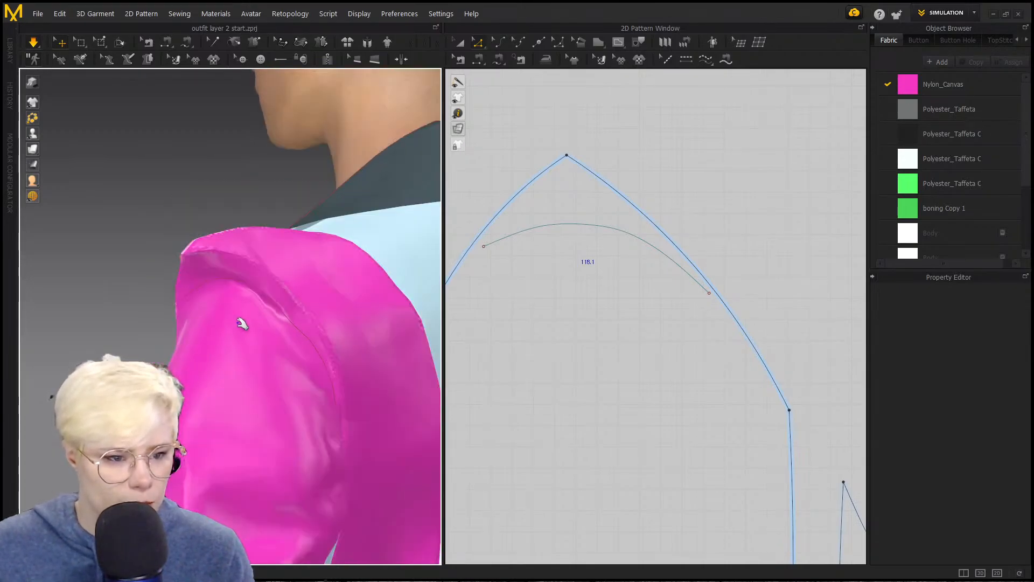
# Step: Examine the drape of the simulated shoulder peak and folded sleeve cap from the front, side and back
pyautogui.moveTo(242, 323); pyautogui.dragTo(324, 311, button='right')
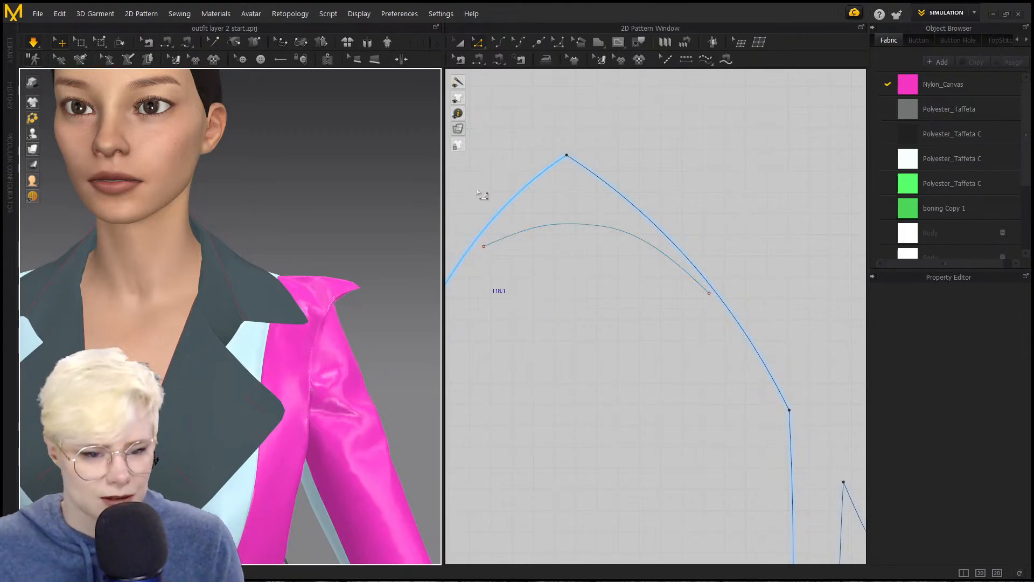
pyautogui.moveTo(346, 285); pyautogui.dragTo(250, 265, button='right')
pyautogui.moveTo(351, 238); pyautogui.dragTo(237, 287, button='right')
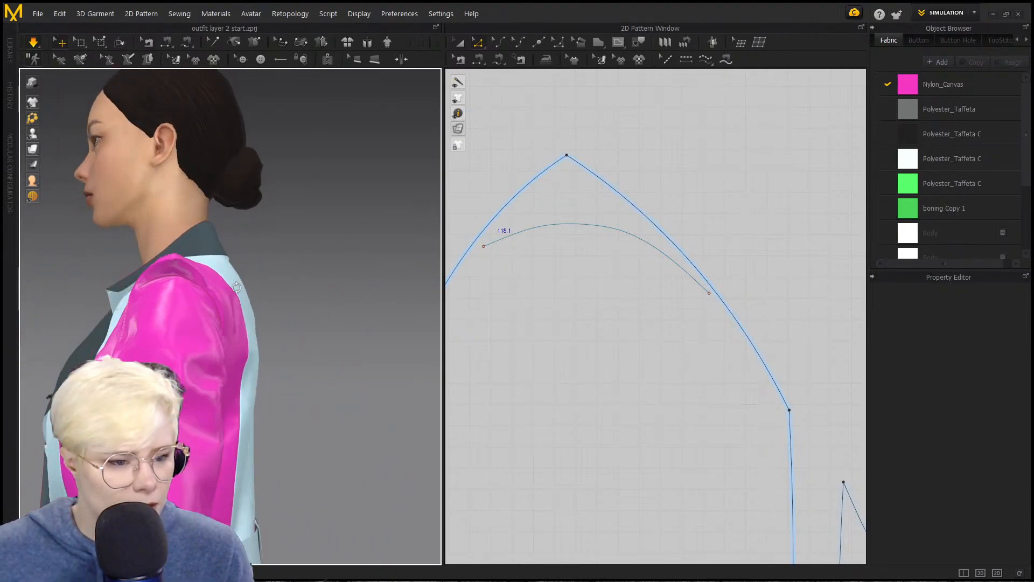
pyautogui.scroll(3, 142, 307)
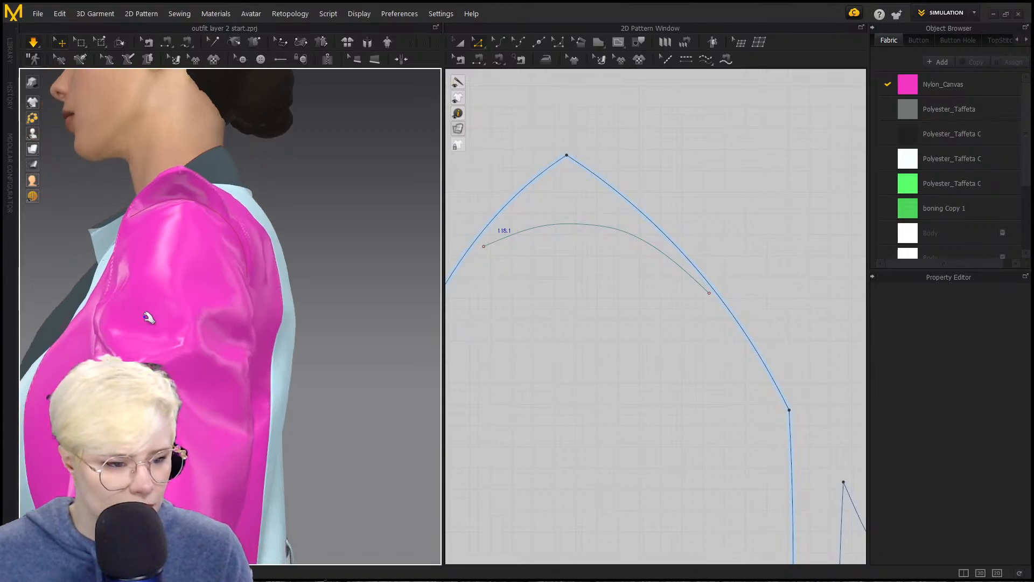
pyautogui.moveTo(198, 263); pyautogui.dragTo(222, 257, button='right')
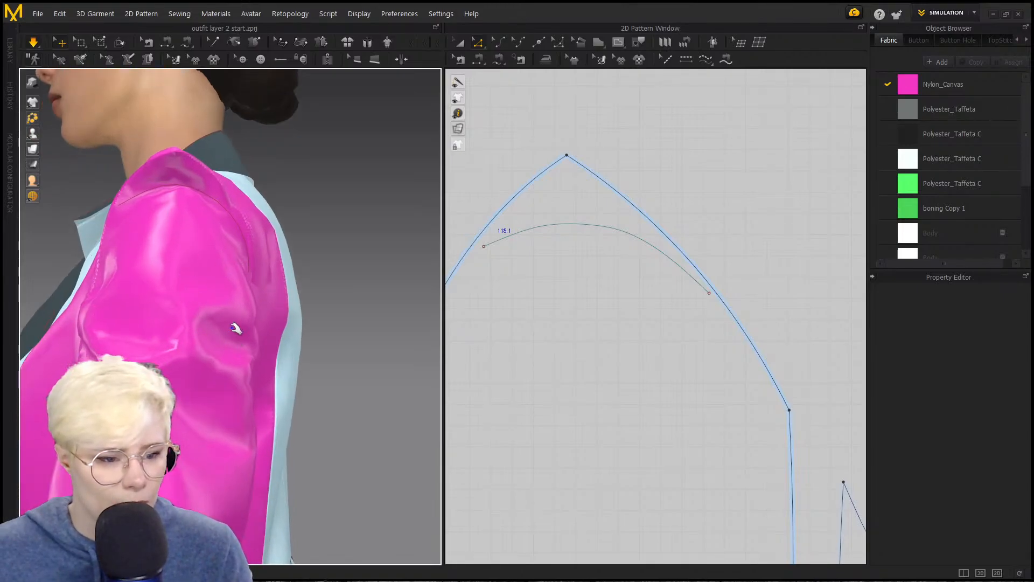
pyautogui.scroll(-2, 200, 321)
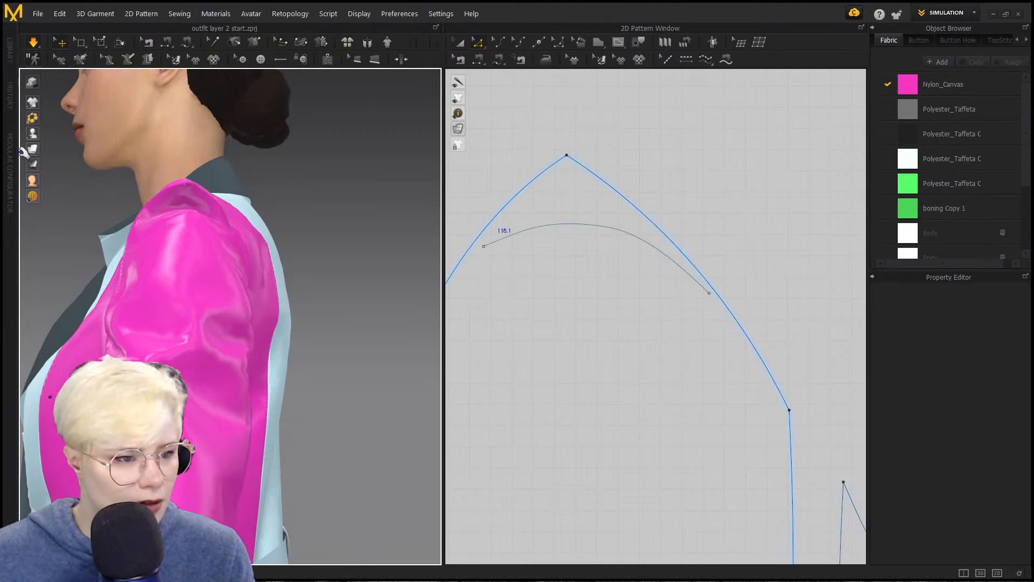
pyautogui.moveTo(33, 102)
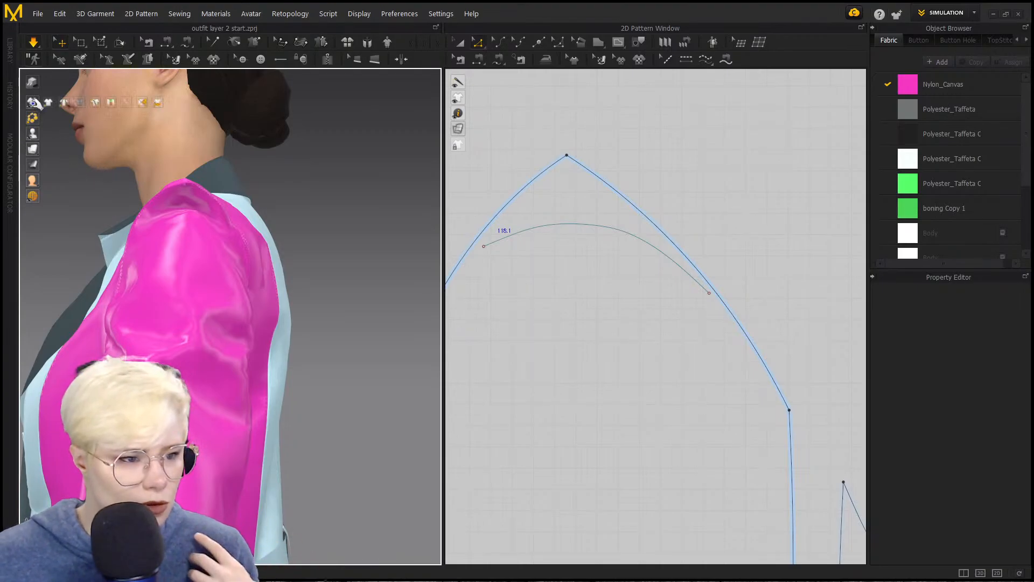
pyautogui.click(79, 103)
pyautogui.scroll(2, 130, 201)
pyautogui.moveTo(129, 201); pyautogui.dragTo(189, 251, button='right')
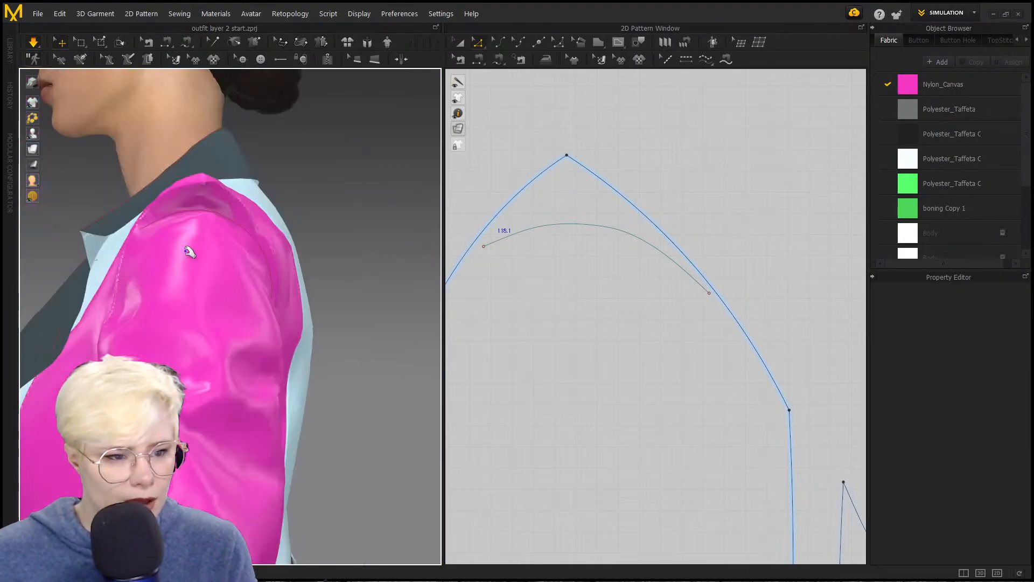
pyautogui.moveTo(296, 245); pyautogui.dragTo(265, 262, button='right')
pyautogui.scroll(-3, 248, 266)
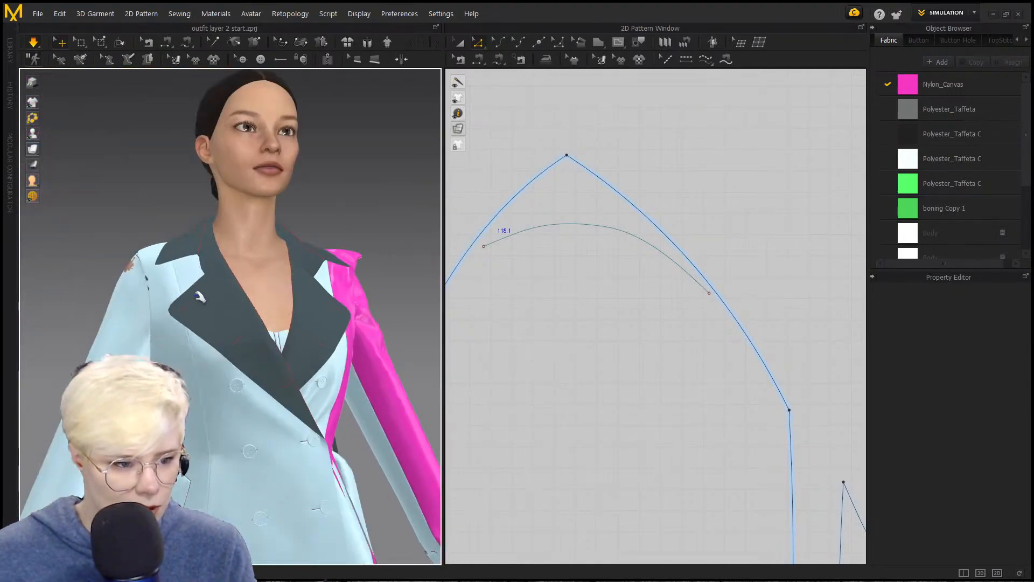
# Step: Stop the simulation and delete the coat's old right sleeve pieces, including the cuff straps around the wrist
pyautogui.scroll(1, 170, 284)
pyautogui.click(131, 316)
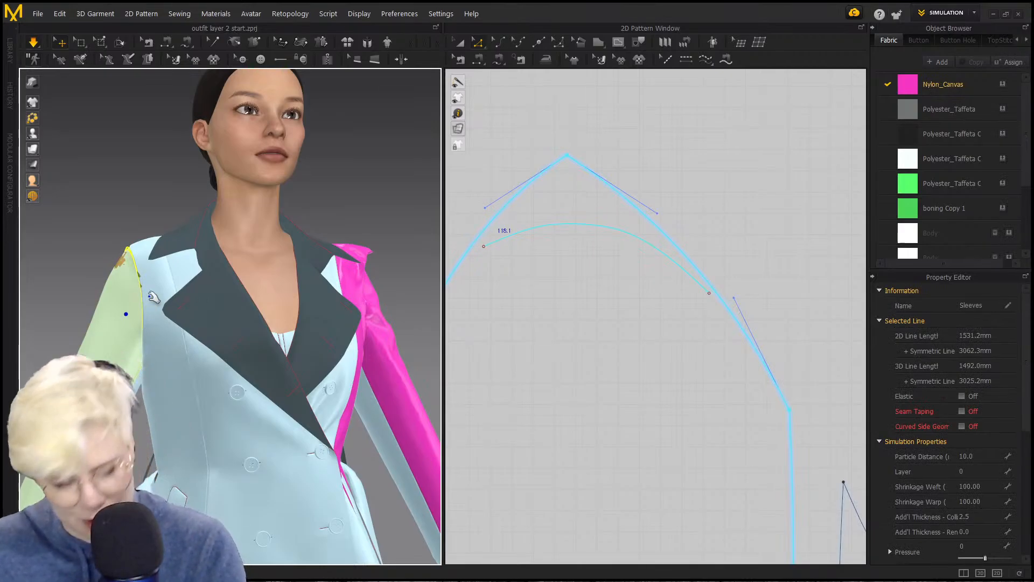
pyautogui.hotkey('shift', 'q')
pyautogui.scroll(-2, 173, 324)
pyautogui.moveTo(173, 324); pyautogui.dragTo(189, 301, button='right')
pyautogui.scroll(2, 108, 377)
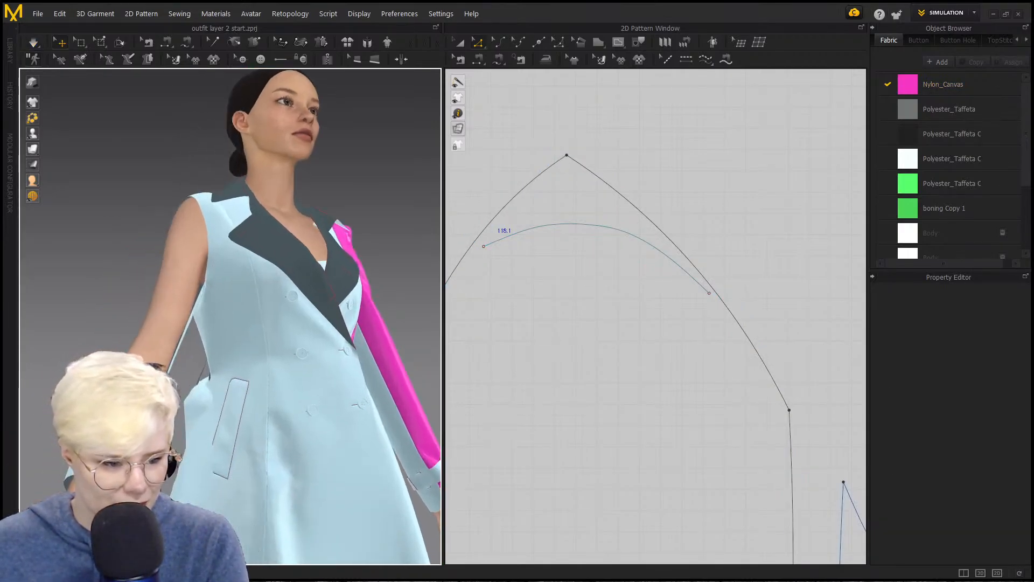
pyautogui.click(67, 477)
pyautogui.hotkey('shift', 'q')
pyautogui.click(81, 474)
pyautogui.hotkey('shift', 'q')
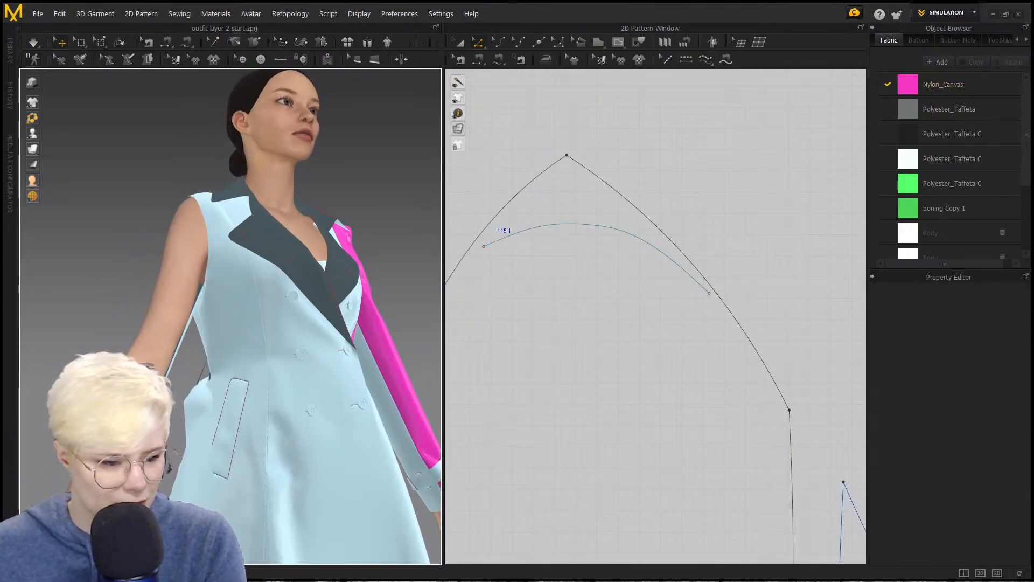
pyautogui.click(129, 417)
pyautogui.hotkey('shift', 'q')
pyautogui.click(81, 474)
pyautogui.moveTo(81, 474); pyautogui.dragTo(273, 485, button='right')
pyautogui.hotkey('shift', 'q')
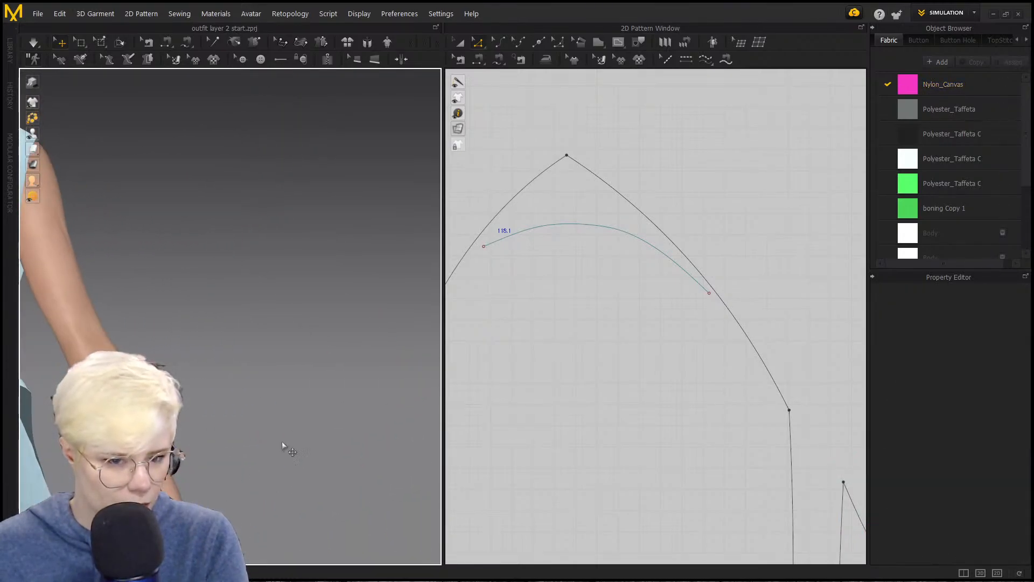
# Step: Examine the left sleeve's peaked shoulder and its folds from the side and front
pyautogui.scroll(-3, 288, 448)
pyautogui.moveTo(288, 448); pyautogui.dragTo(172, 426, button='right')
pyautogui.scroll(3, 235, 405)
pyautogui.moveTo(233, 404); pyautogui.dragTo(228, 431, button='right')
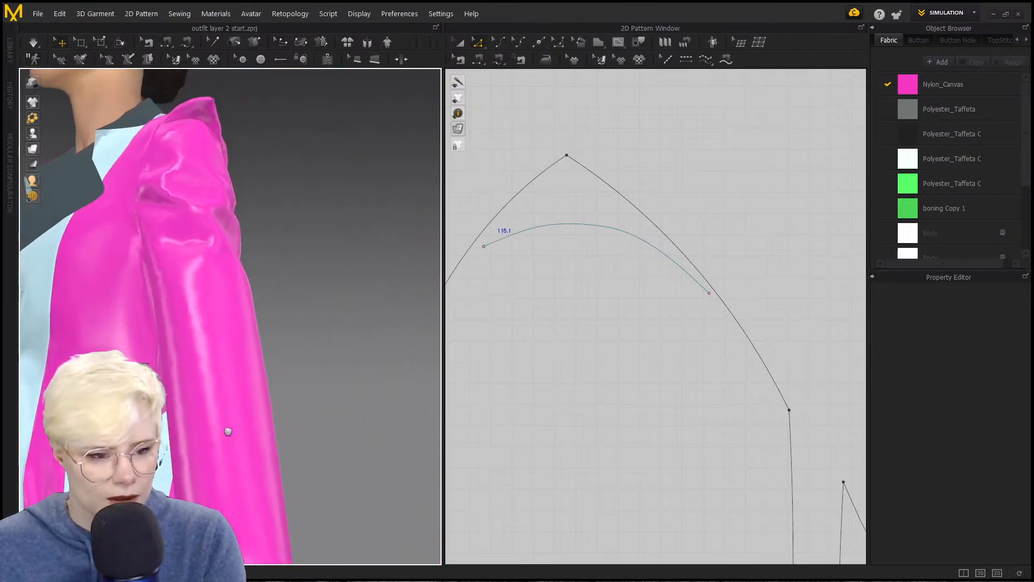
pyautogui.scroll(-3, 209, 242)
pyautogui.moveTo(208, 295); pyautogui.dragTo(236, 323, button='right')
pyautogui.scroll(5, 235, 327)
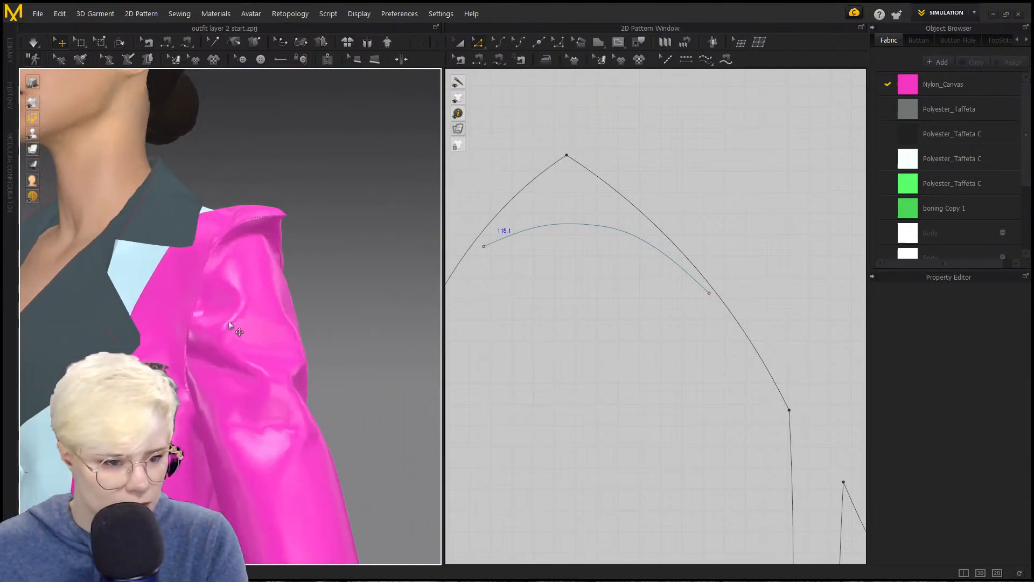
pyautogui.scroll(-5, 291, 277)
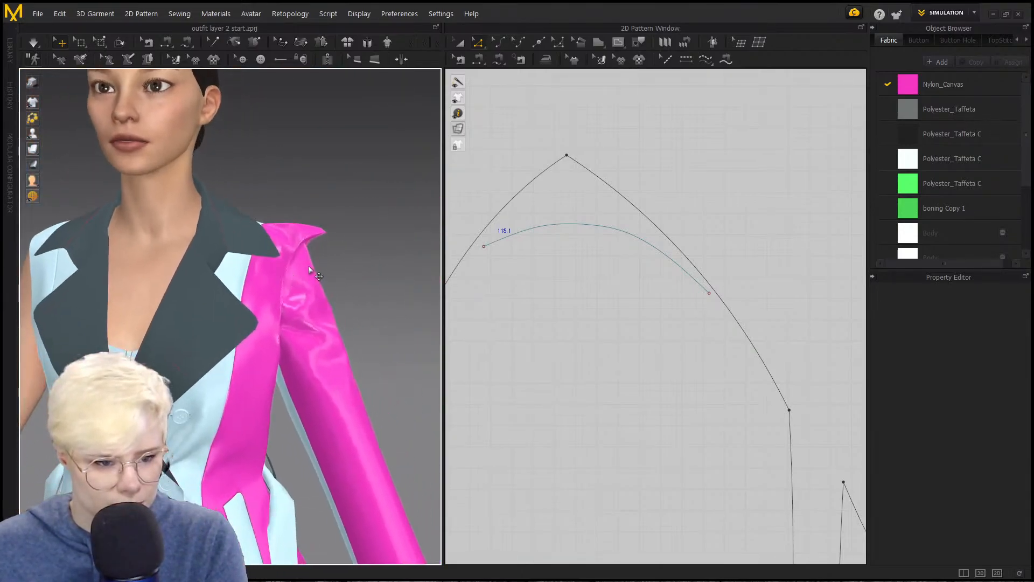
pyautogui.moveTo(299, 309); pyautogui.dragTo(346, 339, button='right')
# Step: Rotate the tilted back side panel upright in the 2D layout and place it beside the left sleeve pieces
pyautogui.scroll(-2, 346, 339)
pyautogui.scroll(-2, 309, 348)
pyautogui.scroll(-4, 539, 365)
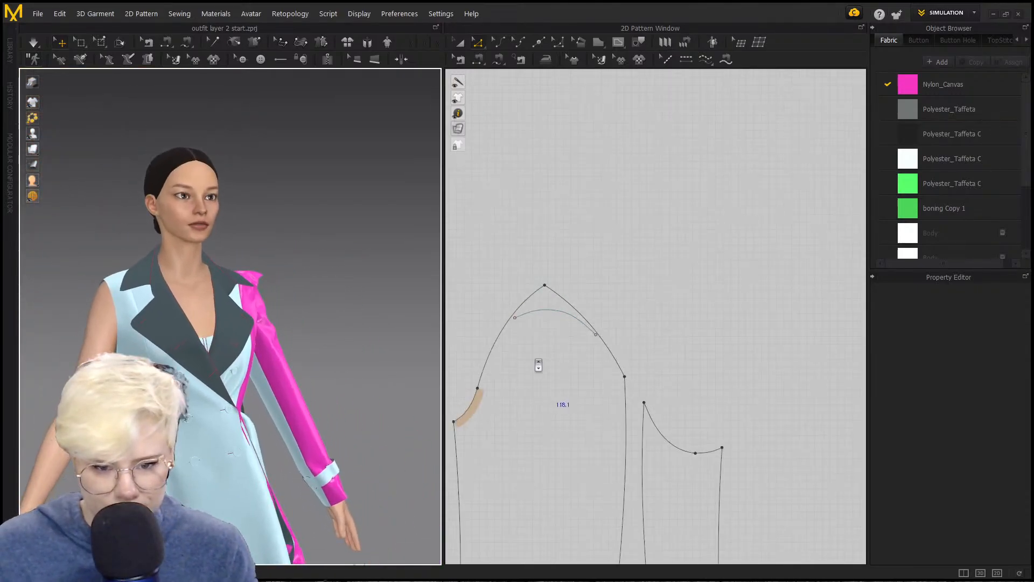
pyautogui.scroll(-5, 539, 365)
pyautogui.scroll(2, 697, 265)
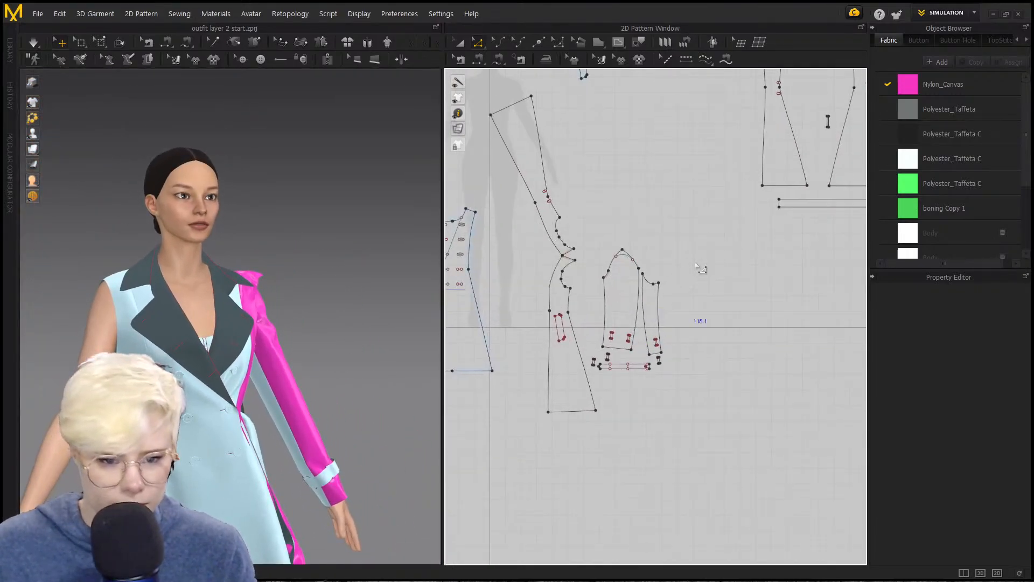
pyautogui.click(522, 129)
pyautogui.scroll(-2, 537, 107)
pyautogui.moveTo(540, 81); pyautogui.dragTo(545, 144, button='middle')
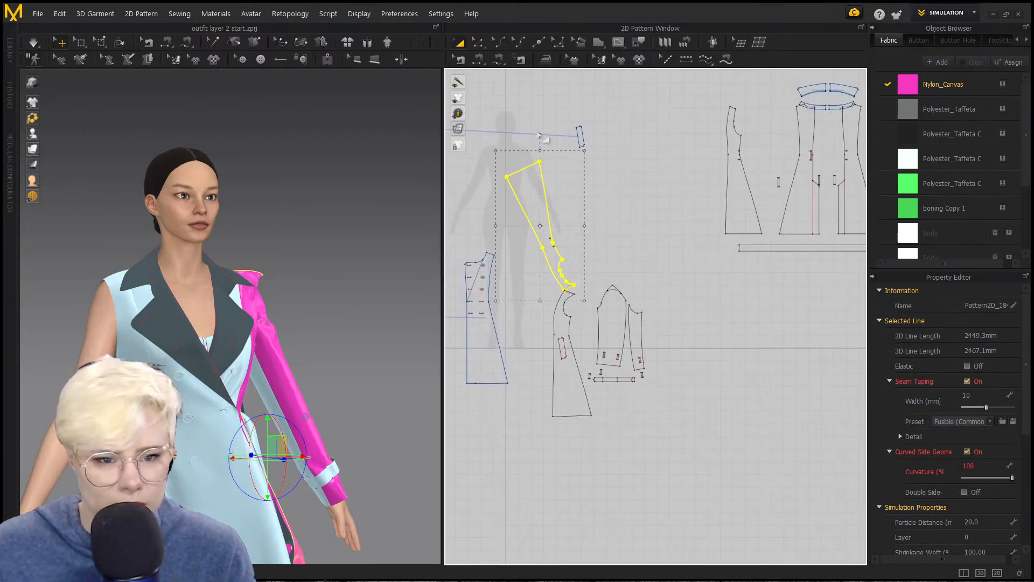
pyautogui.moveTo(540, 134); pyautogui.dragTo(513, 292)
pyautogui.moveTo(531, 246); pyautogui.dragTo(679, 379)
pyautogui.scroll(5, 636, 423)
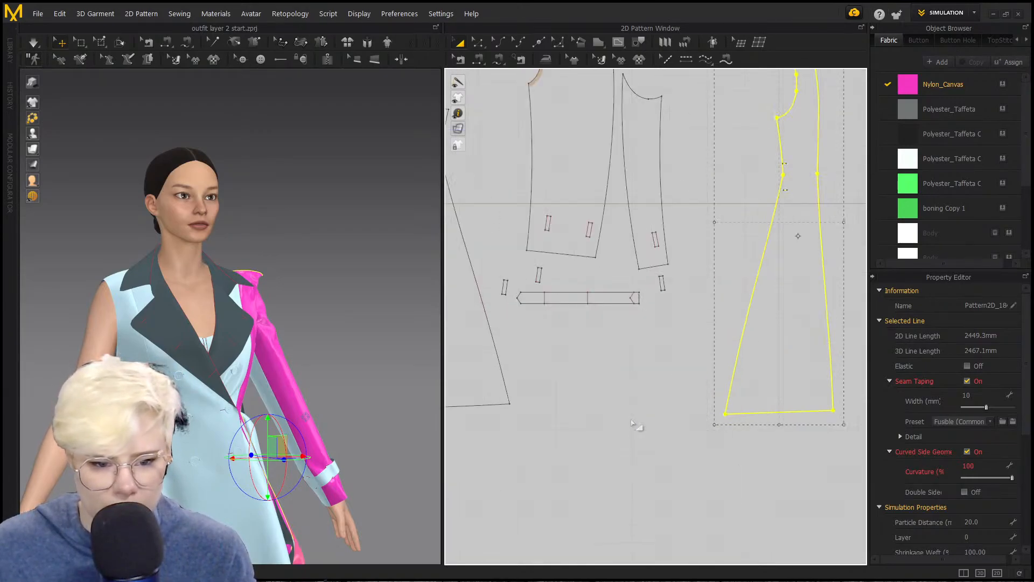
pyautogui.scroll(-2, 640, 427)
pyautogui.moveTo(639, 427); pyautogui.dragTo(636, 402, button='middle')
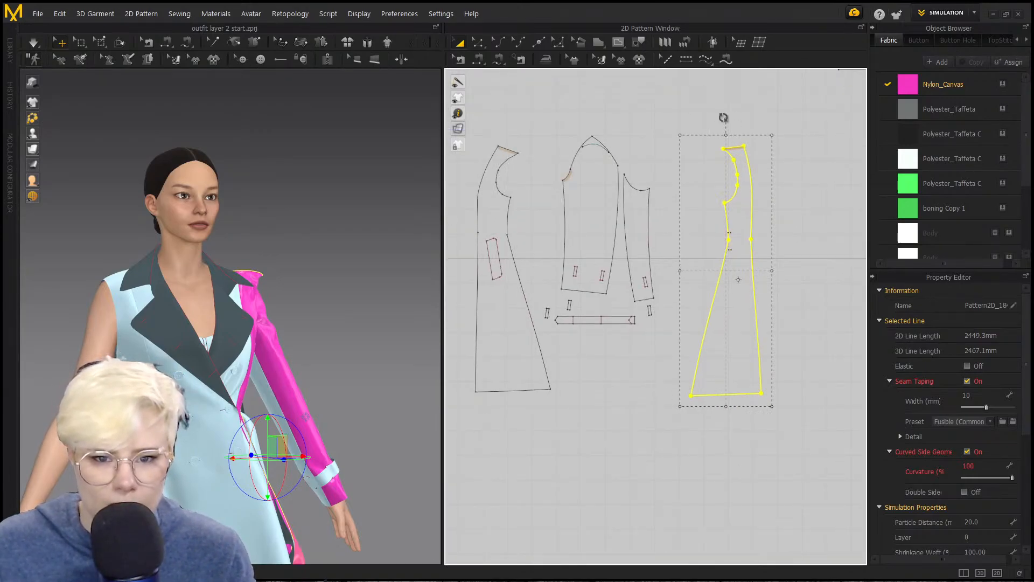
pyautogui.moveTo(723, 118); pyautogui.dragTo(730, 118)
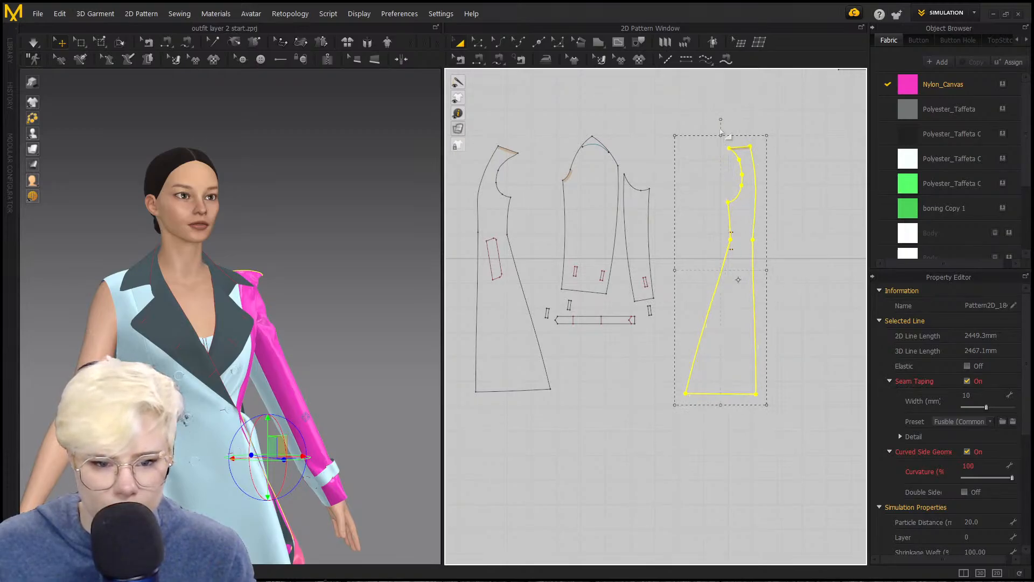
# Step: Try the back side panel directly beside the front side panel, rotate it slightly and undo the rotation
pyautogui.moveTo(734, 329); pyautogui.dragTo(483, 326)
pyautogui.moveTo(504, 335); pyautogui.dragTo(627, 349, button='middle')
pyautogui.scroll(4, 632, 350)
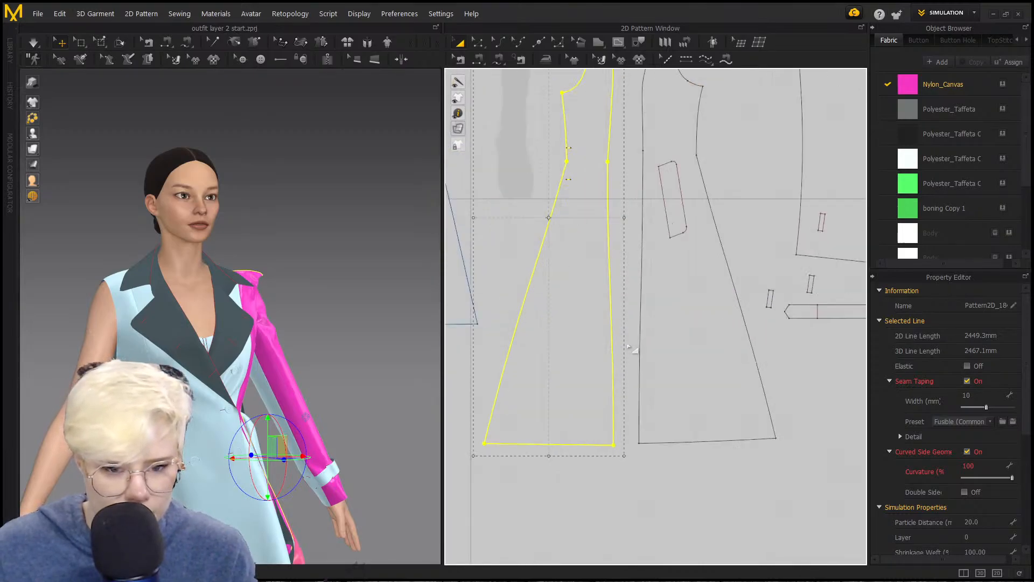
pyautogui.scroll(-3, 578, 355)
pyautogui.moveTo(578, 268); pyautogui.dragTo(573, 336, button='middle')
pyautogui.click(556, 164)
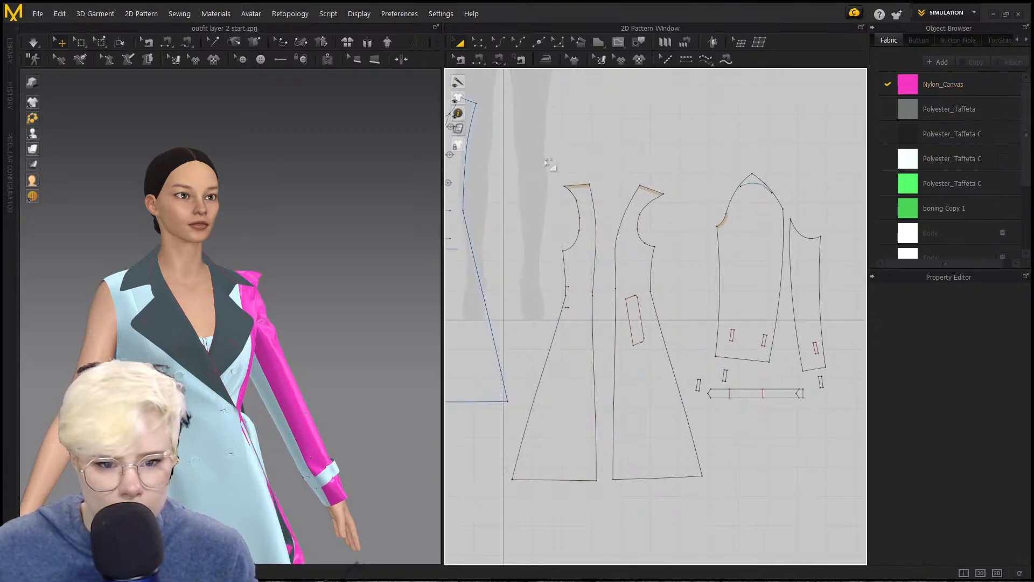
pyautogui.click(591, 208)
pyautogui.moveTo(553, 162); pyautogui.dragTo(545, 157)
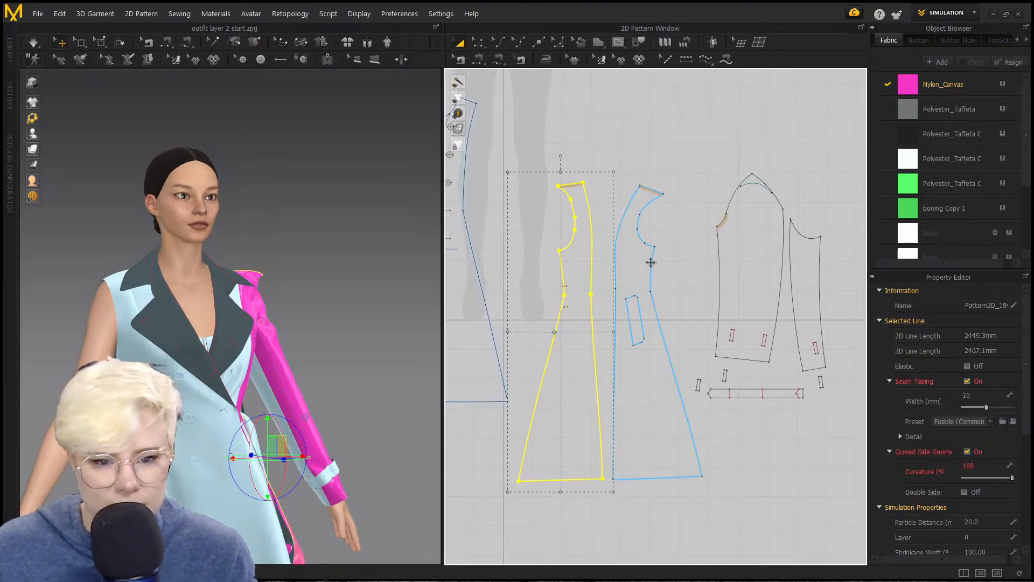
pyautogui.hotkey('ctrl', 'z')
# Step: Move the back side panel past the sleeve pieces, level with the front side panel
pyautogui.moveTo(585, 266); pyautogui.dragTo(578, 298)
pyautogui.scroll(-2, 725, 250)
pyautogui.moveTo(600, 294); pyautogui.dragTo(498, 299, button='middle')
pyautogui.moveTo(578, 299); pyautogui.dragTo(755, 278)
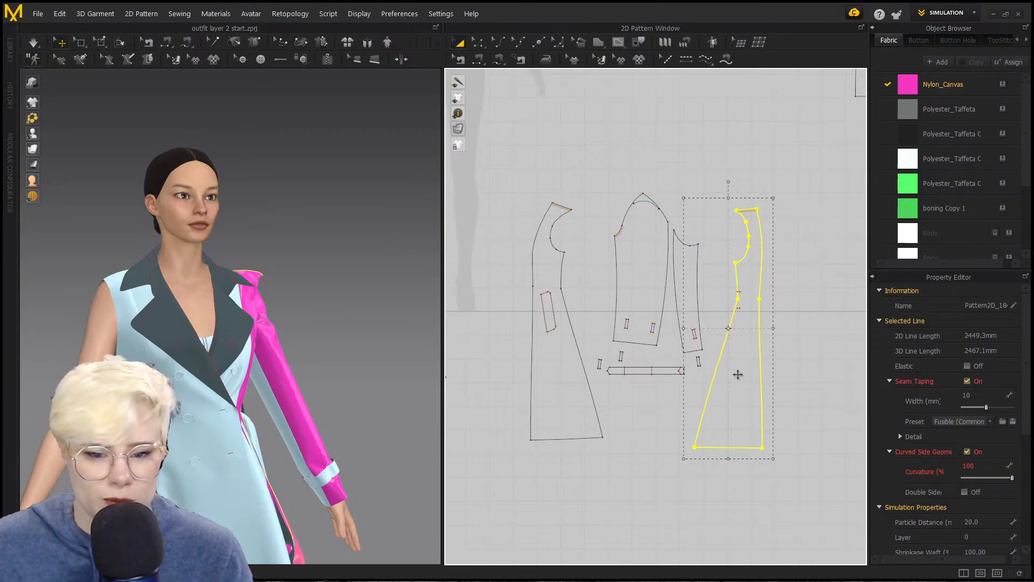
pyautogui.moveTo(743, 379); pyautogui.dragTo(743, 375)
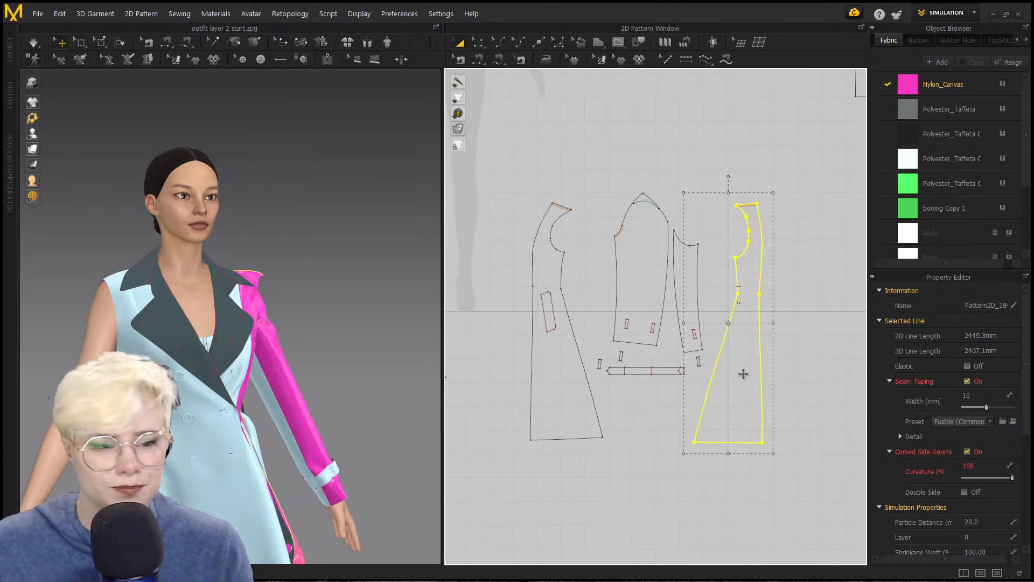
# Step: Examine the draped left shoulder peak and sleeve cap up close and from the front
pyautogui.moveTo(392, 323); pyautogui.dragTo(292, 328, button='right')
pyautogui.scroll(3, 260, 314)
pyautogui.moveTo(251, 378); pyautogui.dragTo(361, 331, button='right')
pyautogui.moveTo(272, 331); pyautogui.dragTo(256, 309, button='right')
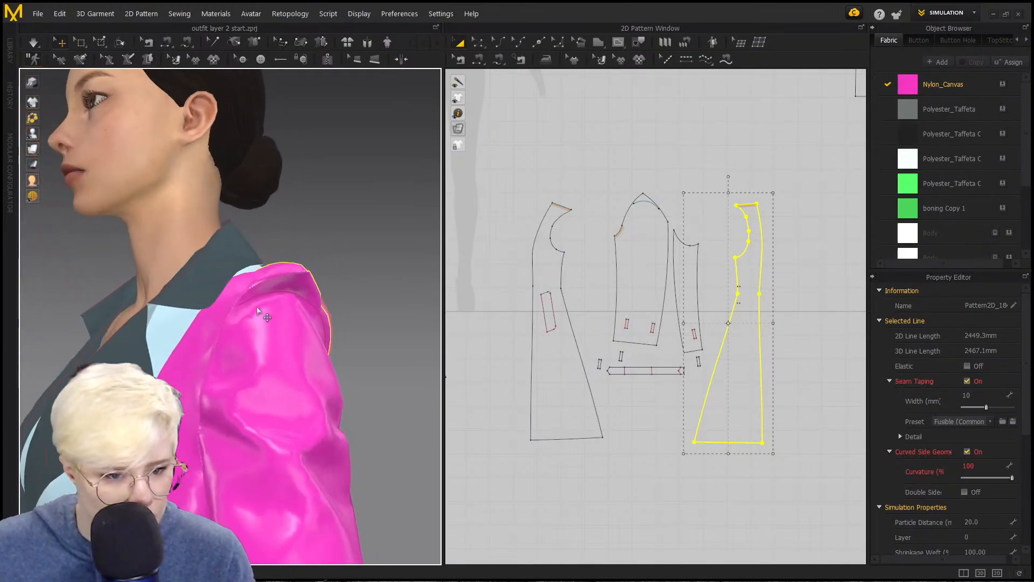
pyautogui.scroll(5, 490, 242)
pyautogui.press('2')
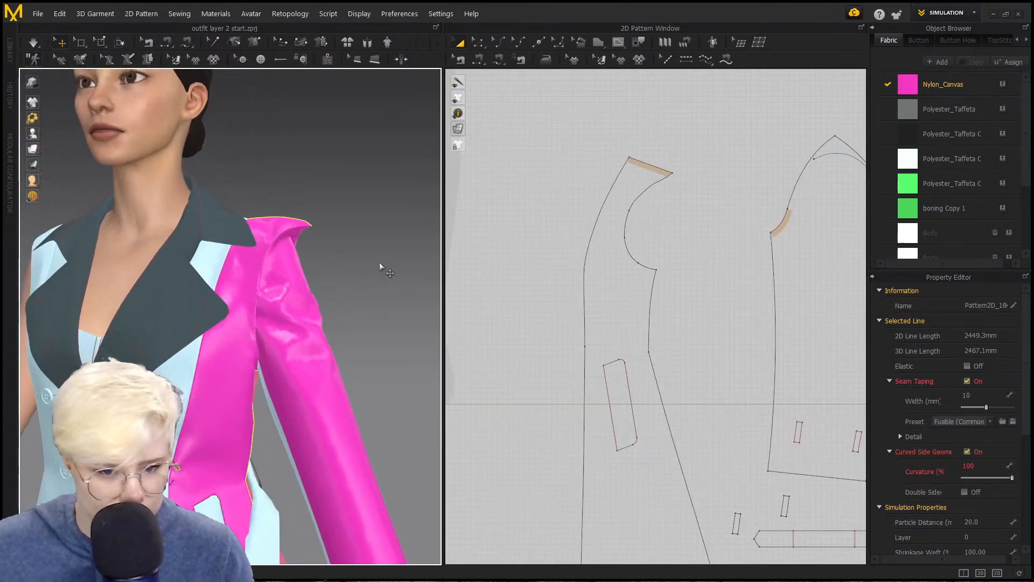
pyautogui.scroll(-2, 316, 337)
pyautogui.moveTo(316, 336); pyautogui.dragTo(330, 247, button='middle')
# Step: Delete the coat's old right front side panel and right back side panel
pyautogui.moveTo(236, 276); pyautogui.dragTo(318, 264, button='right')
pyautogui.click(260, 255)
pyautogui.moveTo(412, 269); pyautogui.dragTo(431, 285, button='right')
pyautogui.scroll(-3, 432, 283)
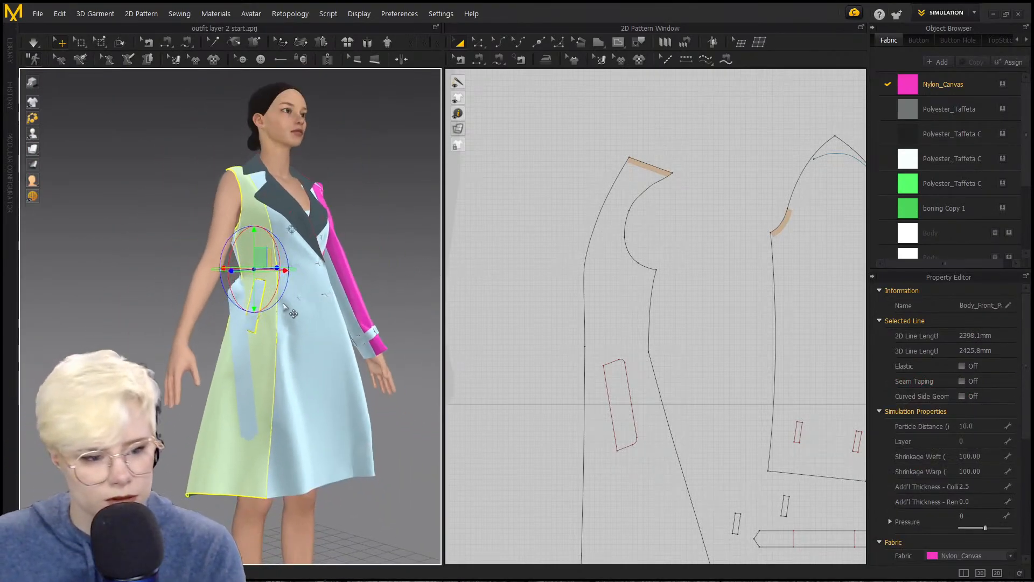
pyautogui.moveTo(273, 338); pyautogui.dragTo(327, 372, button='right')
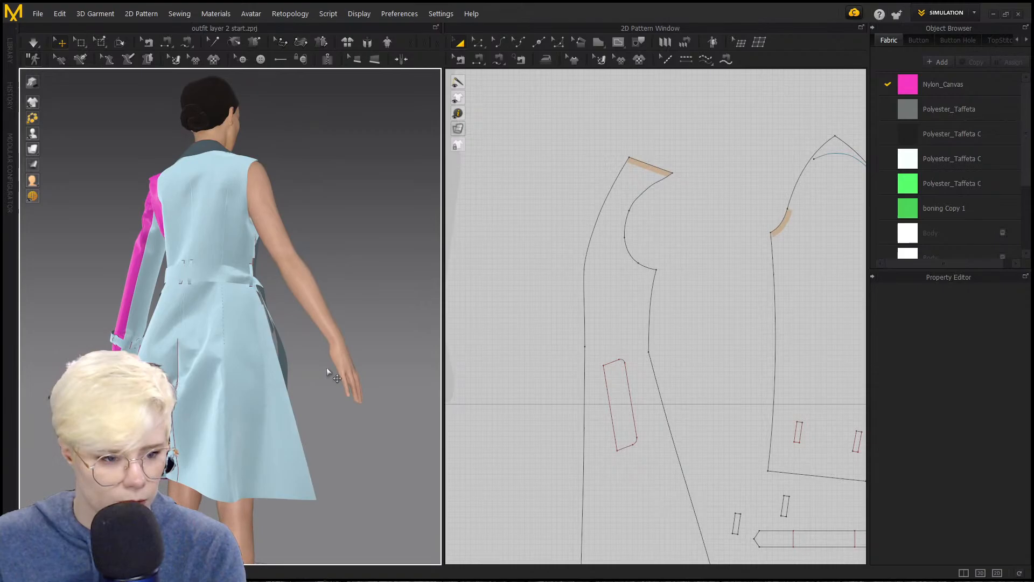
pyautogui.click(264, 377)
pyautogui.click(363, 342)
pyautogui.moveTo(364, 342); pyautogui.dragTo(388, 301, button='right')
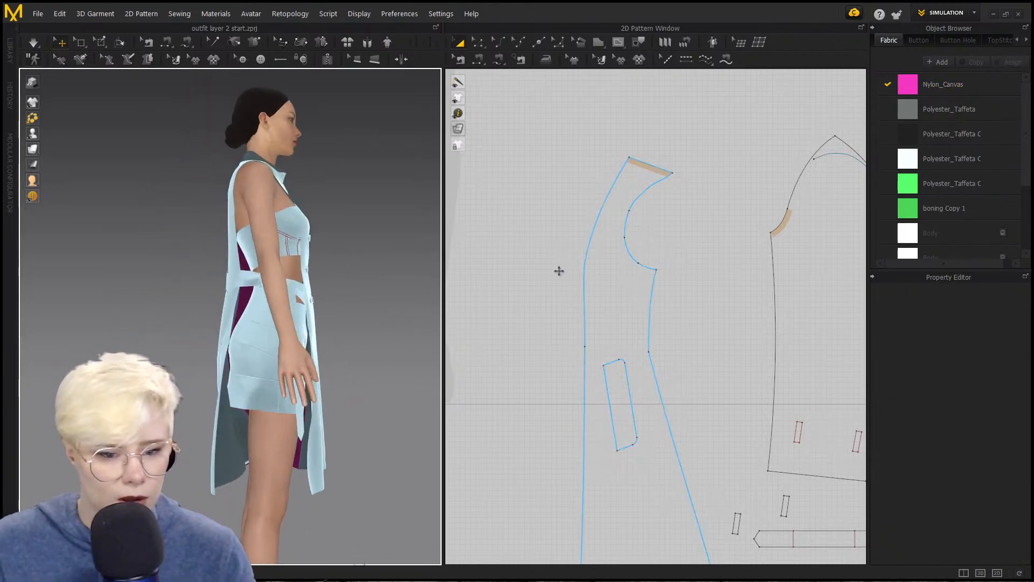
# Step: Clone the left sleeve pieces and both side panels as Symmetric Pattern (with Sewing) and place them on the opposite side of the front panels
pyautogui.scroll(-3, 559, 270)
pyautogui.moveTo(230, 283); pyautogui.dragTo(371, 248, button='right')
pyautogui.scroll(3, 370, 248)
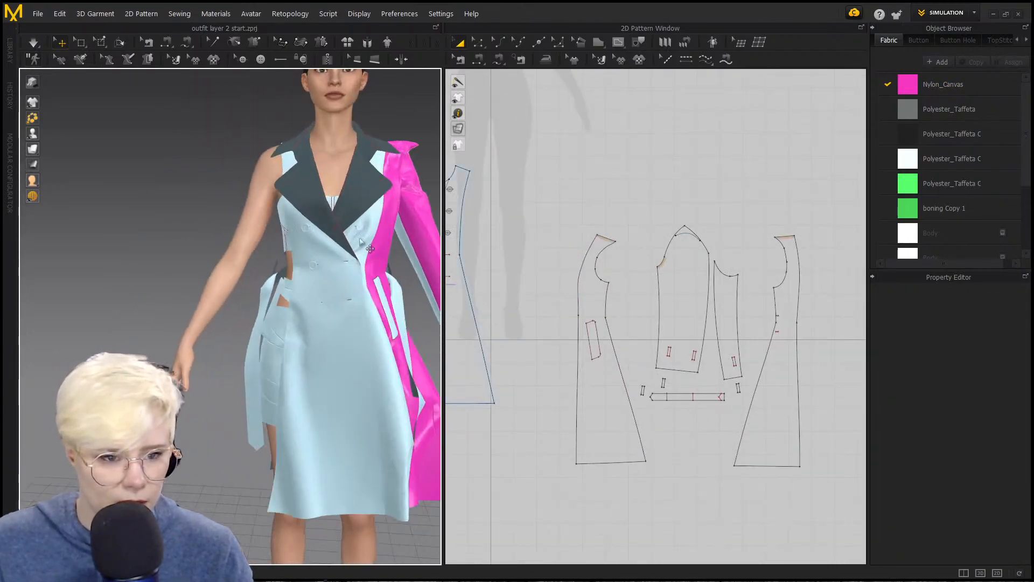
pyautogui.scroll(-3, 696, 246)
pyautogui.moveTo(226, 280); pyautogui.dragTo(255, 271, button='right')
pyautogui.scroll(-2, 256, 271)
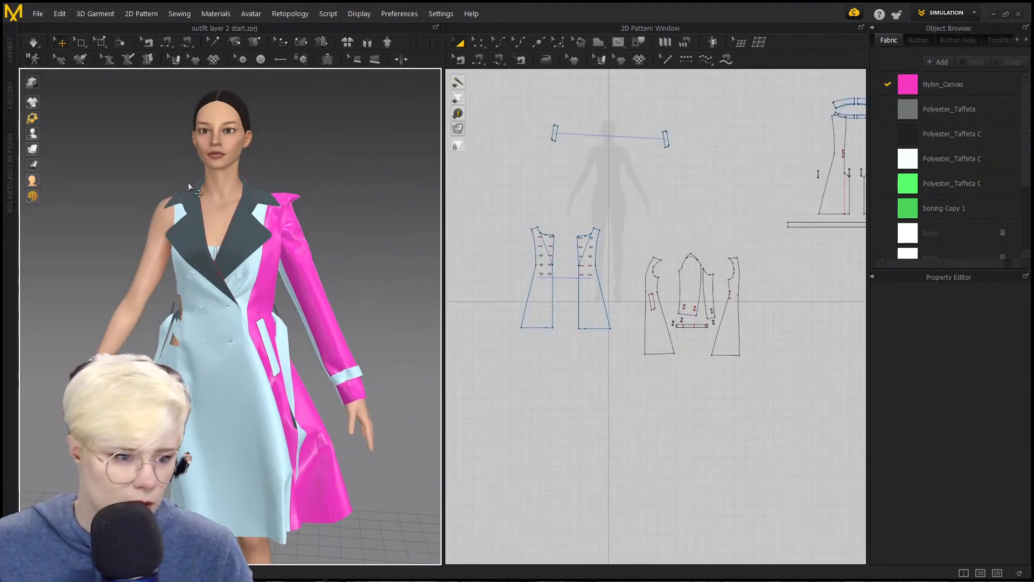
pyautogui.scroll(-1, 660, 326)
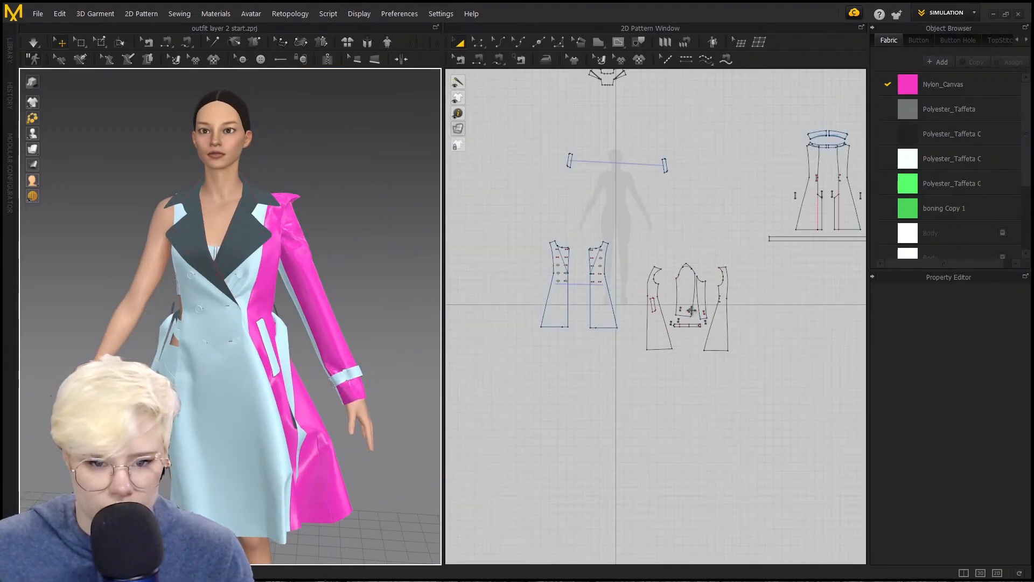
pyautogui.moveTo(628, 232); pyautogui.dragTo(746, 375)
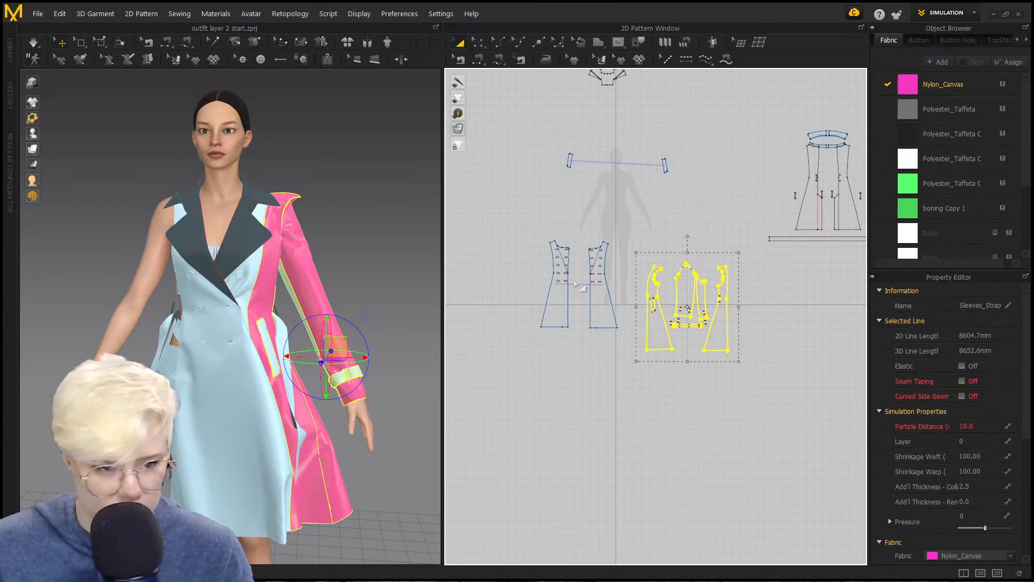
pyautogui.moveTo(118, 291); pyautogui.dragTo(178, 321, button='right')
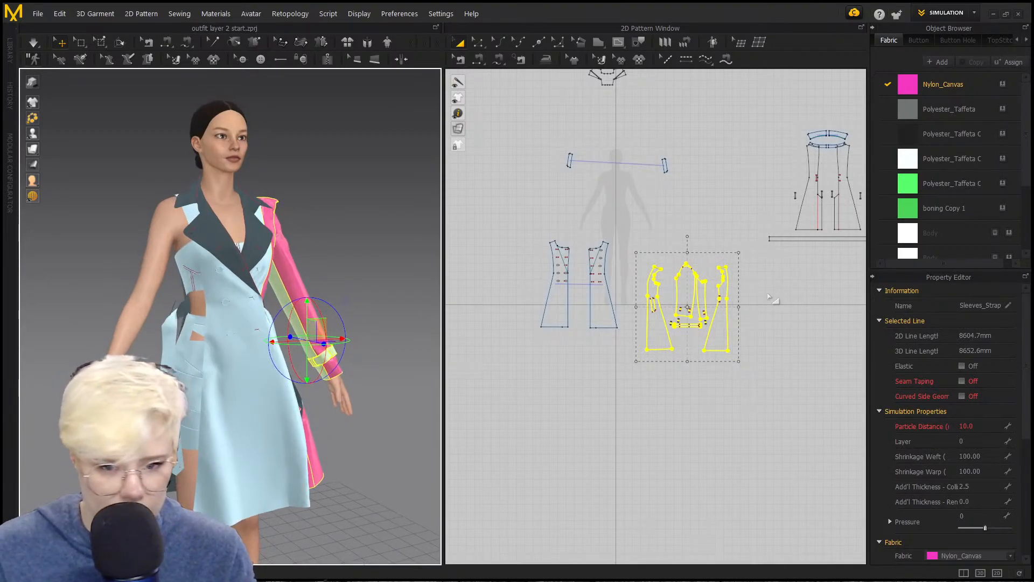
pyautogui.rightClick(686, 285)
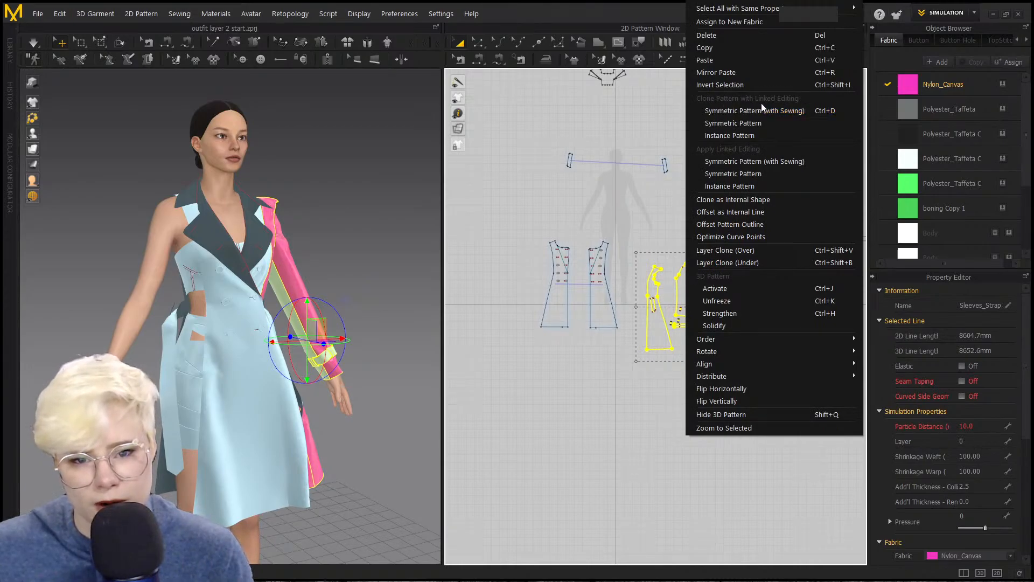
pyautogui.click(800, 111)
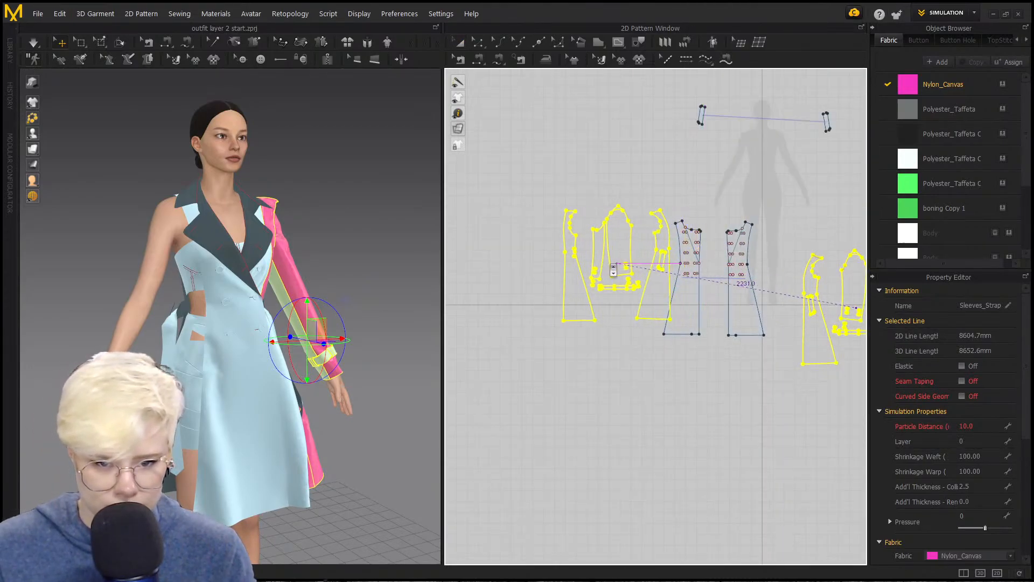
pyautogui.click(360, 321)
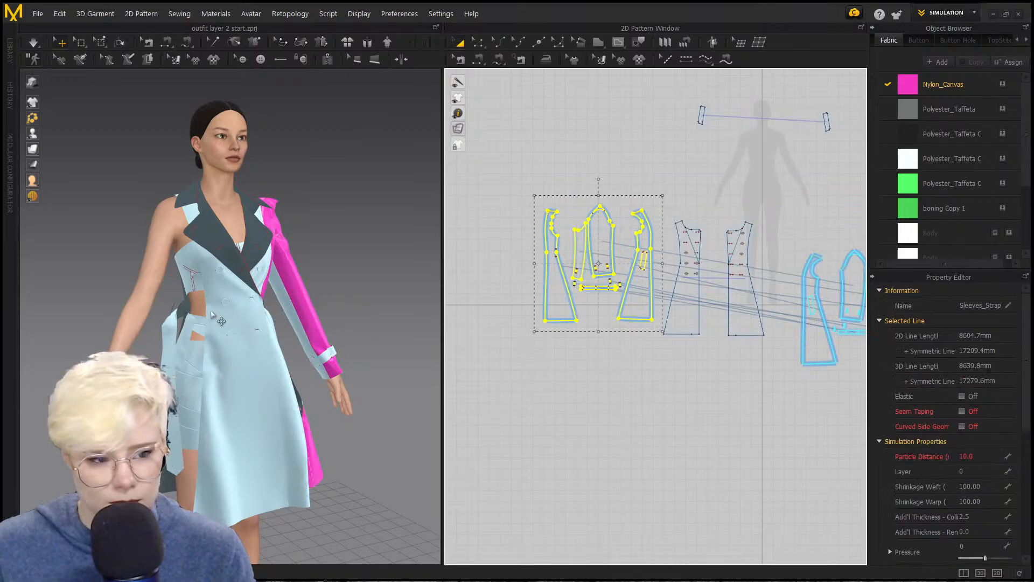
# Step: Reset the 3D arrangement of the cloned sleeve and side panels so they sit around the avatar
pyautogui.scroll(-3, 221, 321)
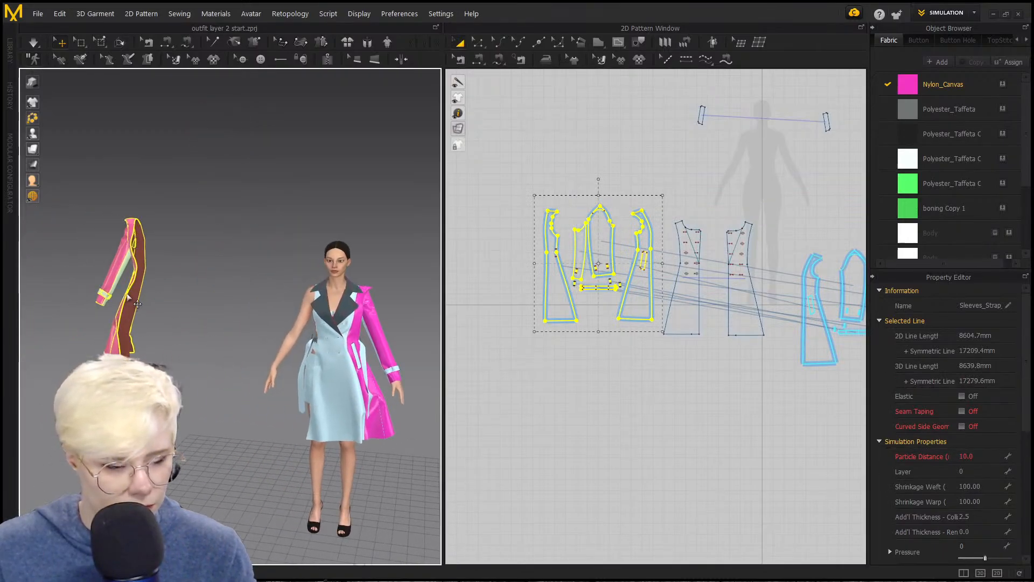
pyautogui.moveTo(138, 304); pyautogui.dragTo(376, 344, button='right')
pyautogui.scroll(3, 376, 344)
pyautogui.moveTo(371, 344); pyautogui.dragTo(395, 391, button='middle')
pyautogui.hotkey('ctrl', 'f')
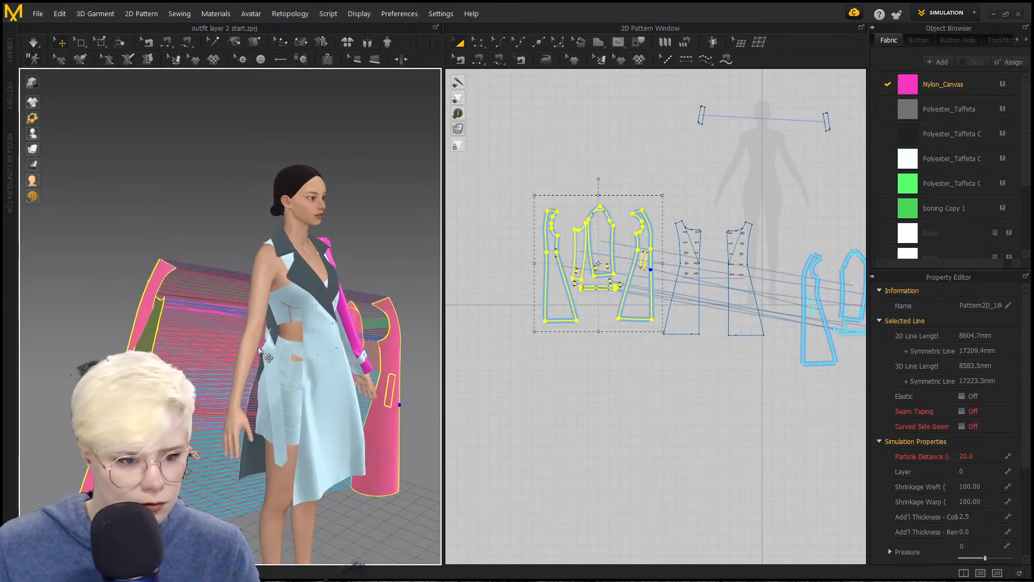
# Step: Undo the last change to the sleeve and side panel pieces
pyautogui.hotkey('ctrl', 'z')
pyautogui.scroll(3, 218, 325)
pyautogui.moveTo(217, 313); pyautogui.dragTo(321, 411, button='right')
pyautogui.scroll(-3, 299, 306)
pyautogui.click(230, 292)
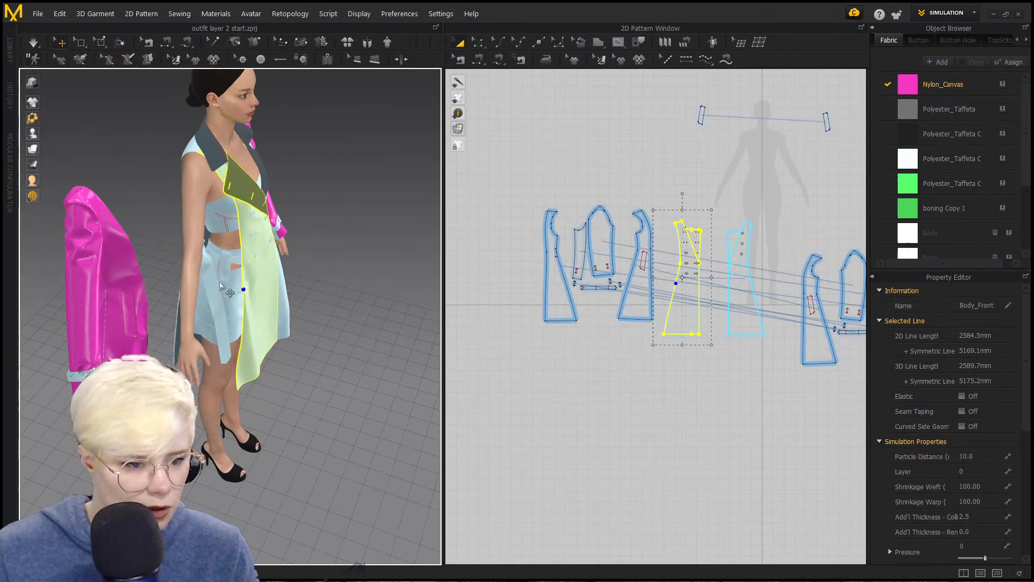
pyautogui.click(135, 276)
# Step: Select the sleeve and side panel patterns beside the front bodices and move the group onto the avatar's right arm and side
pyautogui.moveTo(492, 168); pyautogui.dragTo(649, 373)
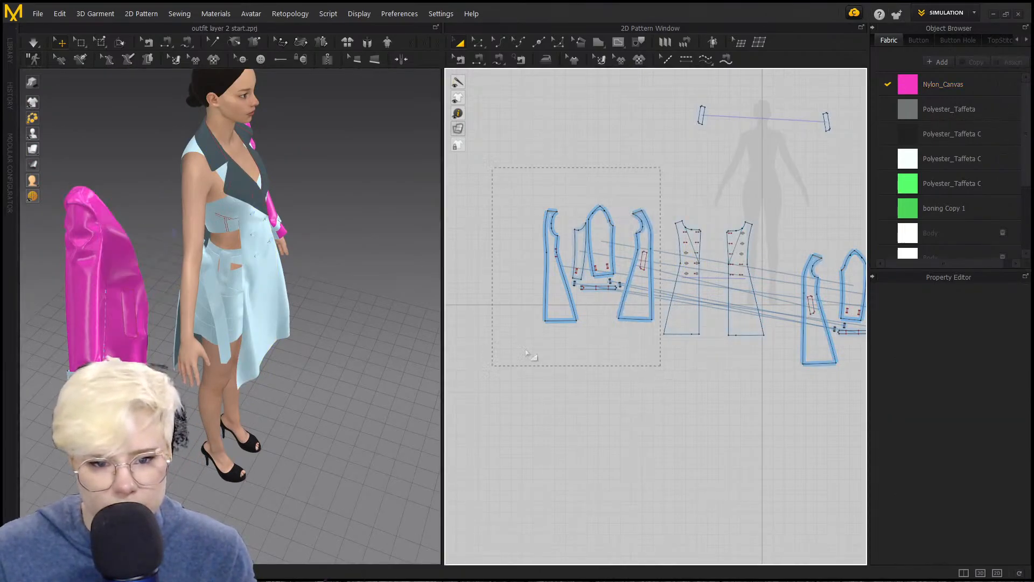
pyautogui.moveTo(526, 353); pyautogui.dragTo(525, 356)
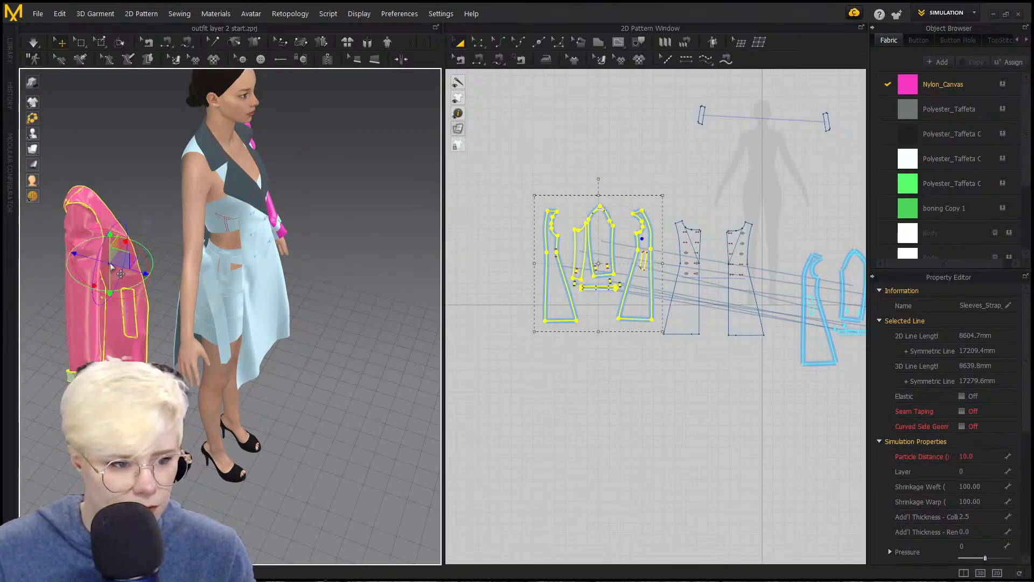
pyautogui.moveTo(193, 284); pyautogui.dragTo(184, 253, button='right')
pyautogui.scroll(5, 183, 253)
pyautogui.moveTo(169, 209); pyautogui.dragTo(169, 190, button='right')
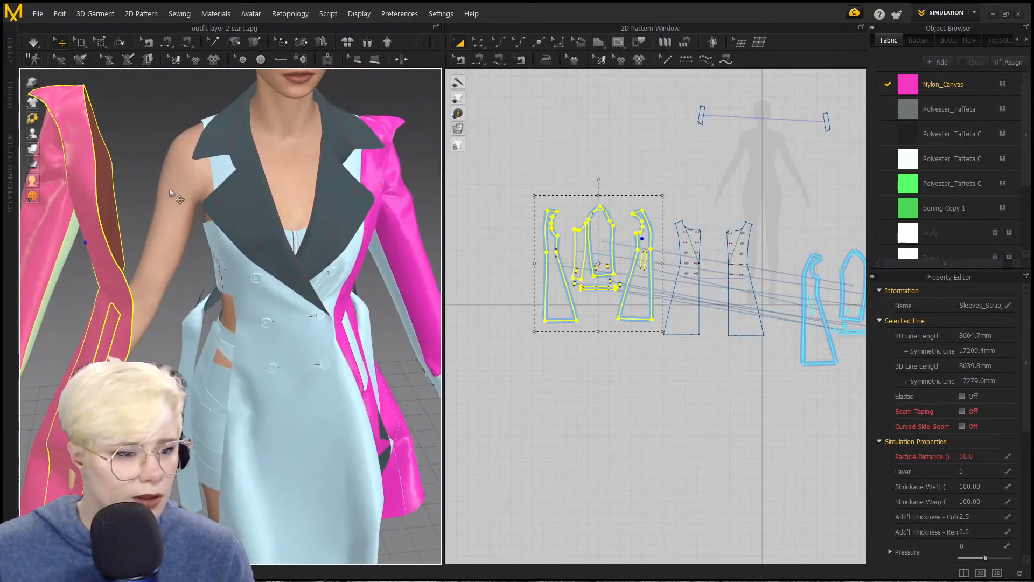
pyautogui.moveTo(99, 208); pyautogui.dragTo(213, 246)
pyautogui.moveTo(213, 247); pyautogui.dragTo(172, 274, button='right')
pyautogui.moveTo(172, 274); pyautogui.dragTo(172, 271)
pyautogui.moveTo(244, 269); pyautogui.dragTo(188, 277, button='right')
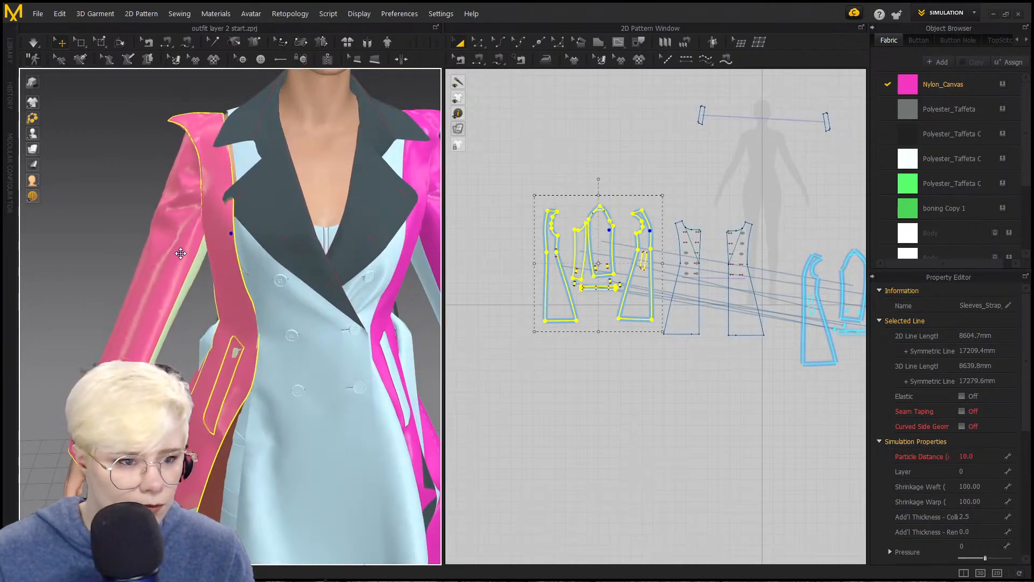
pyautogui.moveTo(178, 255); pyautogui.dragTo(316, 305, button='right')
pyautogui.moveTo(175, 200); pyautogui.dragTo(183, 313, button='right')
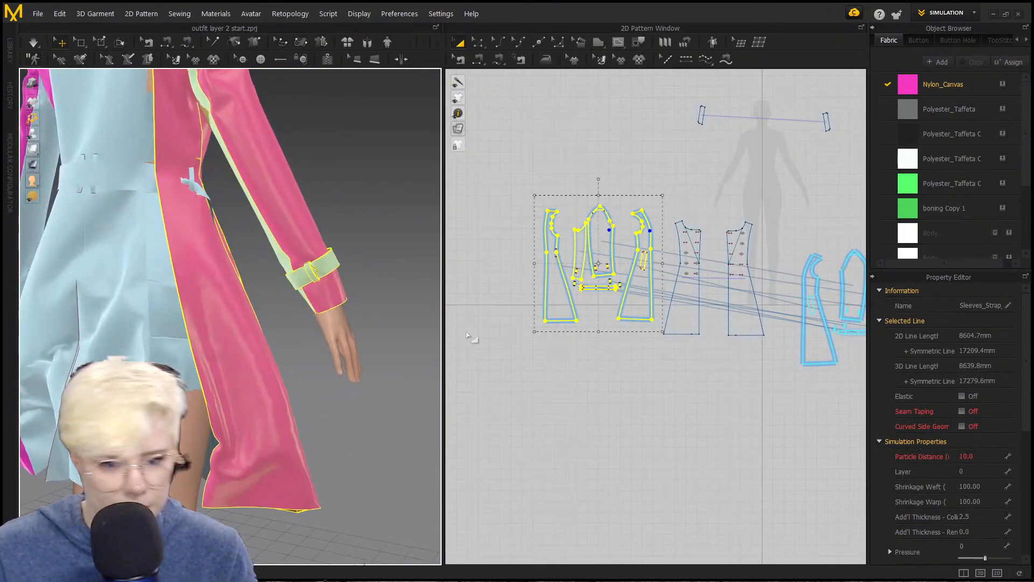
# Step: Try to select the mesh at one end of the body belt
pyautogui.click(112, 189)
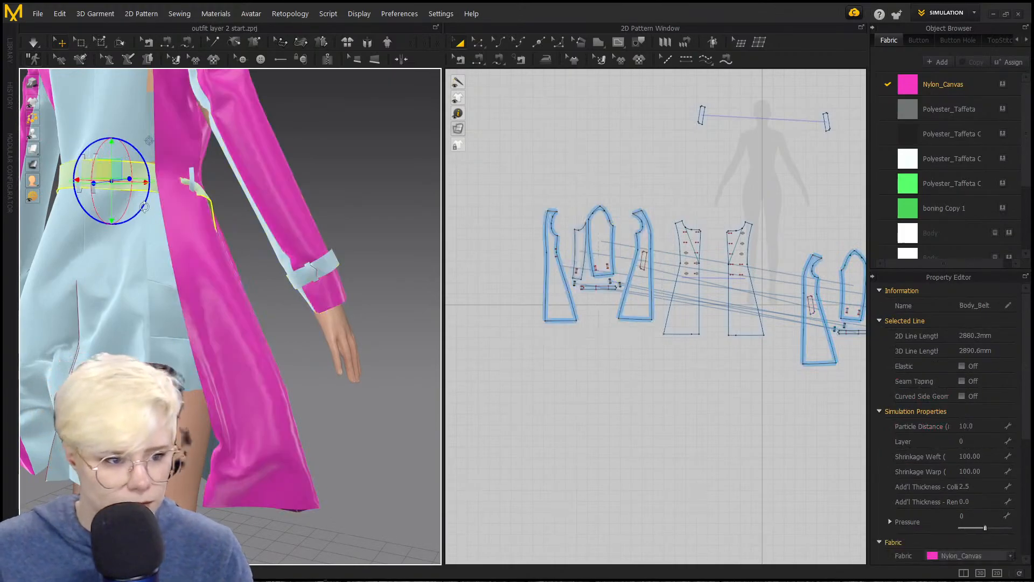
pyautogui.click(81, 42)
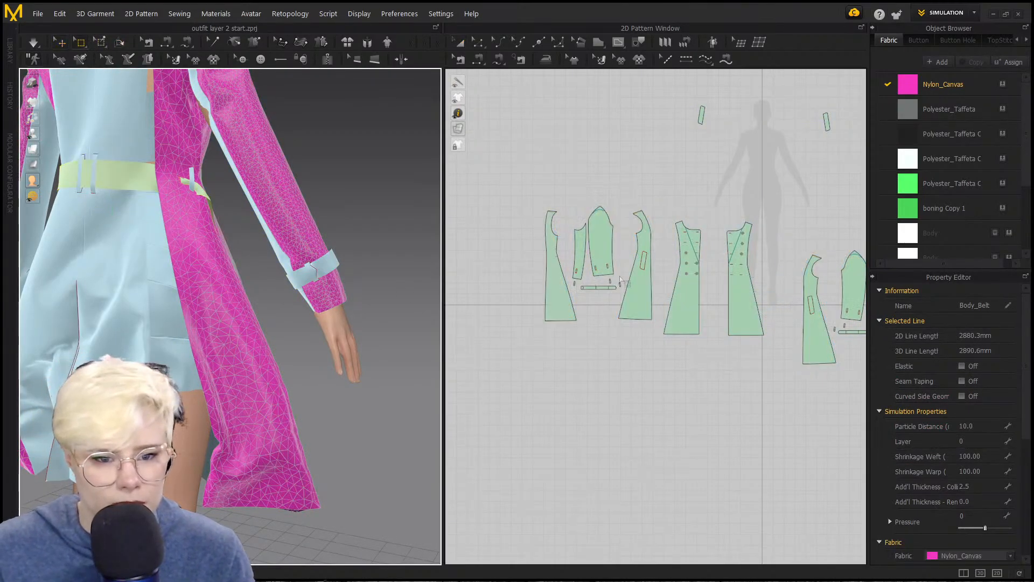
pyautogui.scroll(-2, 647, 226)
pyautogui.moveTo(673, 226); pyautogui.dragTo(520, 213, button='middle')
pyautogui.moveTo(280, 256); pyautogui.dragTo(137, 263, button='right')
pyautogui.scroll(-2, 830, 237)
pyautogui.moveTo(835, 237); pyautogui.dragTo(544, 269, button='middle')
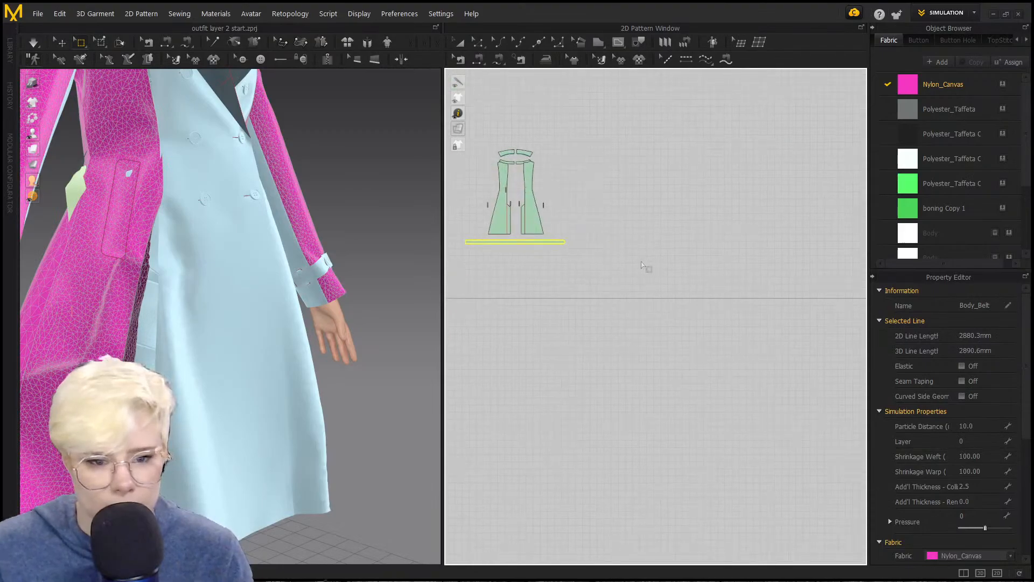
pyautogui.moveTo(582, 264); pyautogui.dragTo(514, 244)
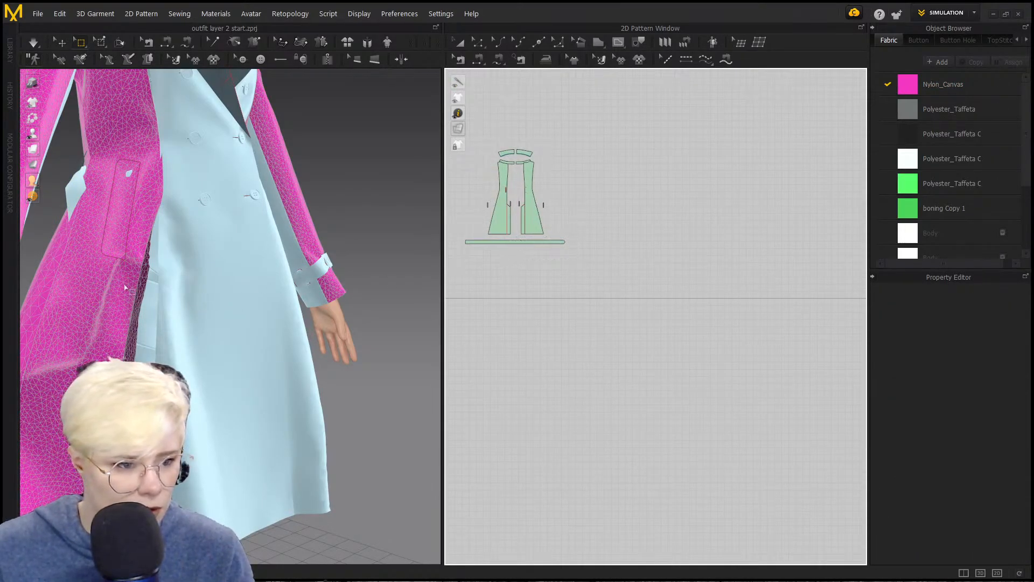
pyautogui.scroll(5, 521, 256)
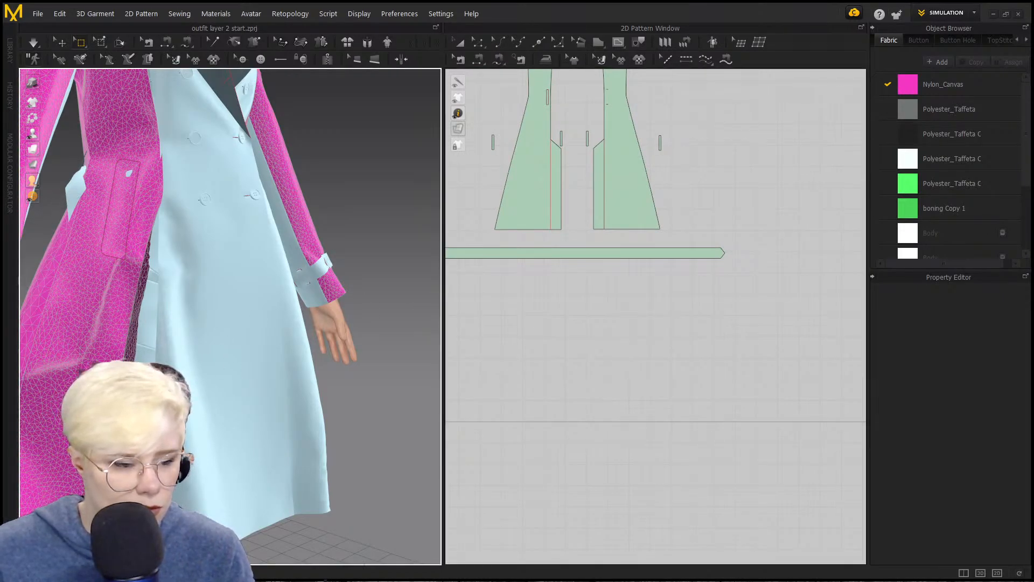
pyautogui.moveTo(132, 440); pyautogui.dragTo(133, 442)
pyautogui.scroll(-2, 554, 291)
pyautogui.moveTo(554, 291); pyautogui.dragTo(627, 463, button='middle')
pyautogui.scroll(-1, 628, 302)
pyautogui.scroll(-1, 626, 462)
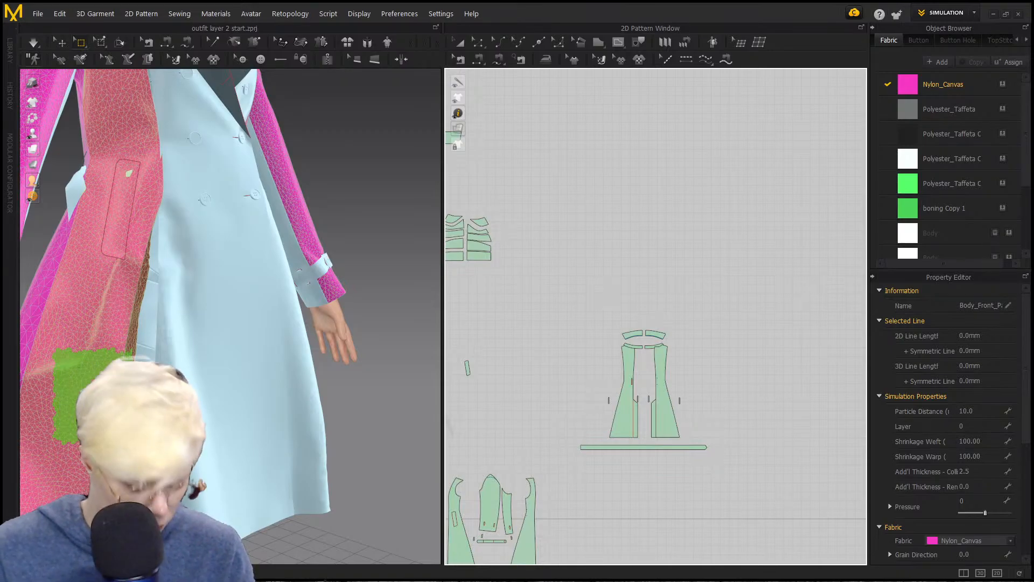
# Step: Select the mesh at the belt's pointed end and pull it out of the coat on the avatar's right side
pyautogui.press('a')
pyautogui.click(628, 450)
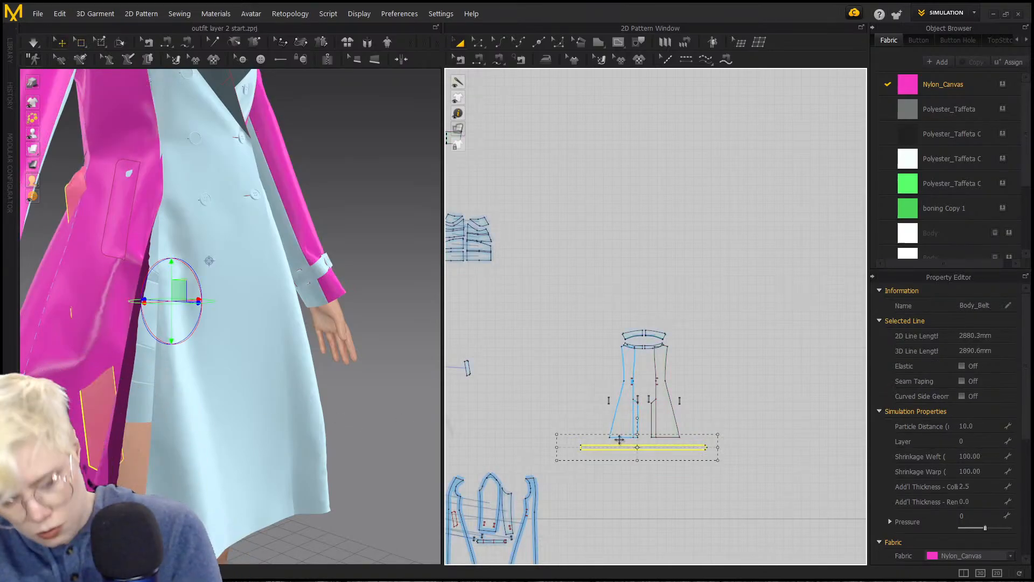
pyautogui.click(80, 42)
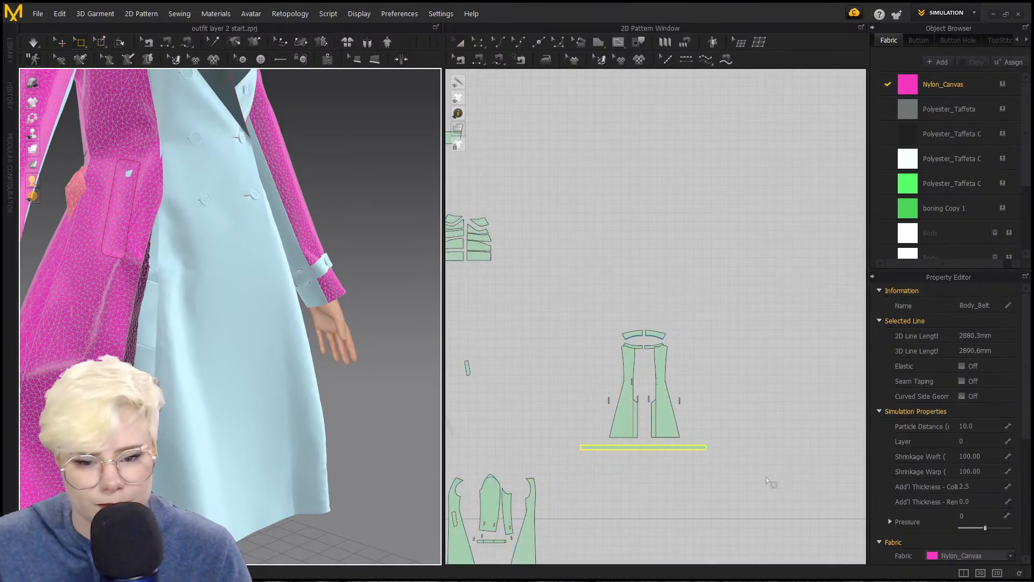
pyautogui.moveTo(767, 478); pyautogui.dragTo(656, 440)
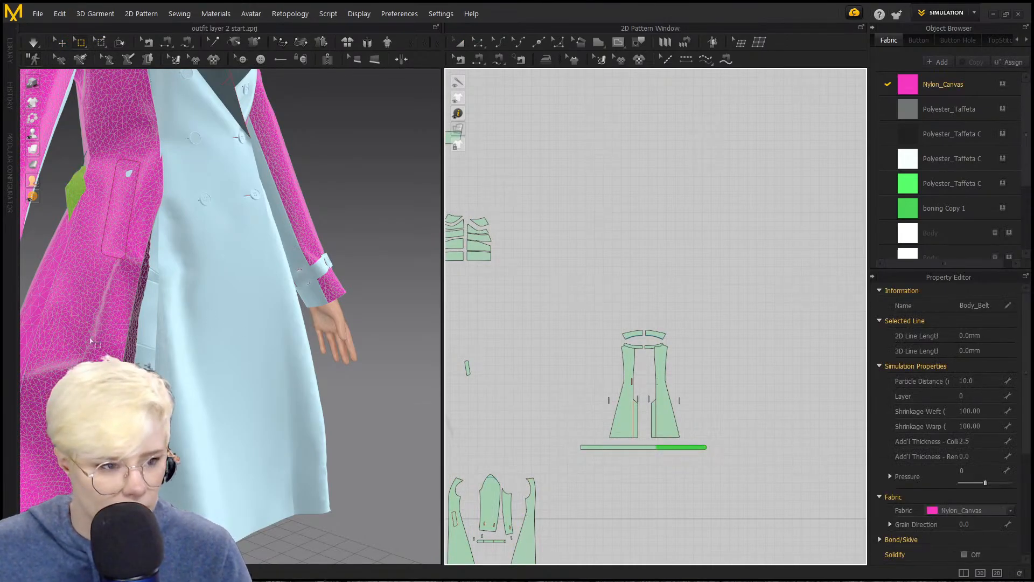
pyautogui.moveTo(91, 341); pyautogui.dragTo(41, 350, button='right')
pyautogui.scroll(5, 712, 465)
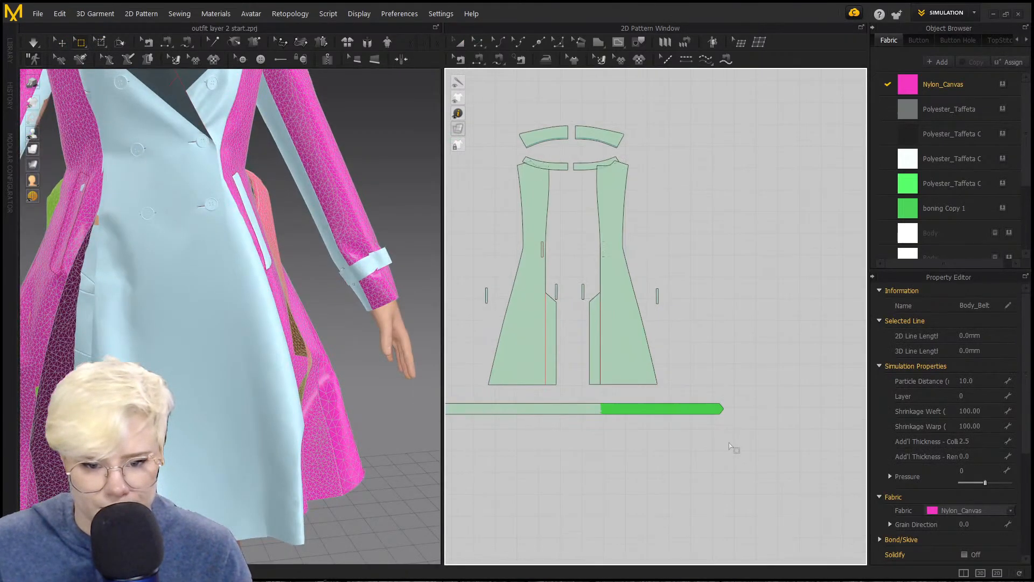
pyautogui.moveTo(400, 423); pyautogui.dragTo(205, 396, button='right')
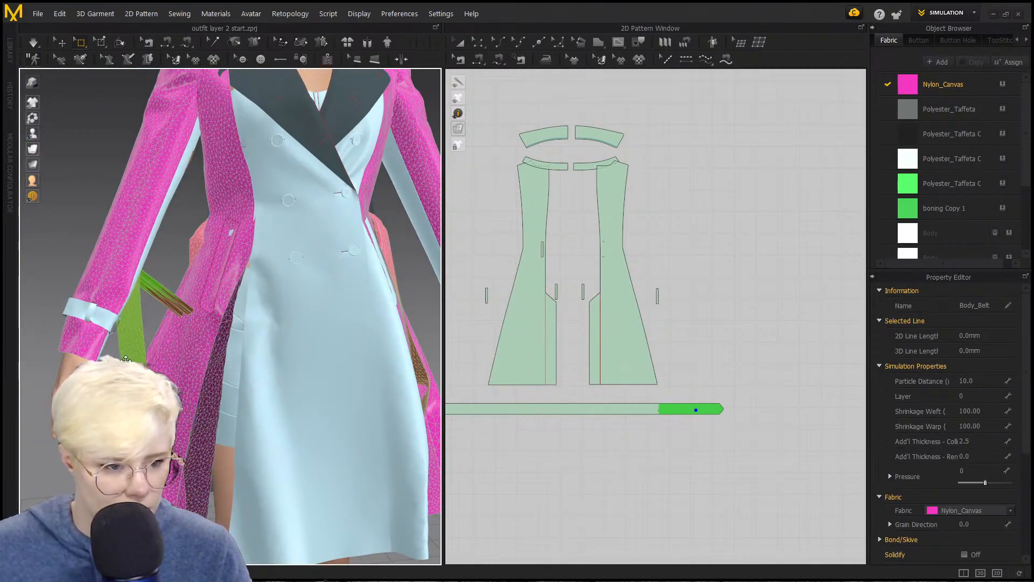
# Step: Try to raise the mesh section behind the belt's pointed end, and undo the move
pyautogui.moveTo(669, 438); pyautogui.dragTo(595, 396)
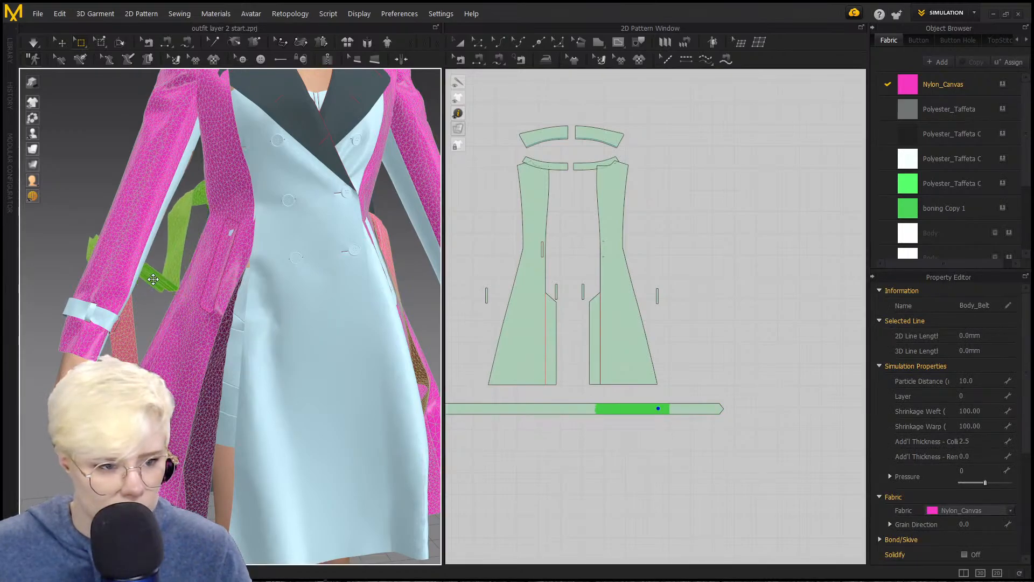
pyautogui.moveTo(177, 308); pyautogui.dragTo(344, 305, button='right')
pyautogui.hotkey('ctrl', 'z')
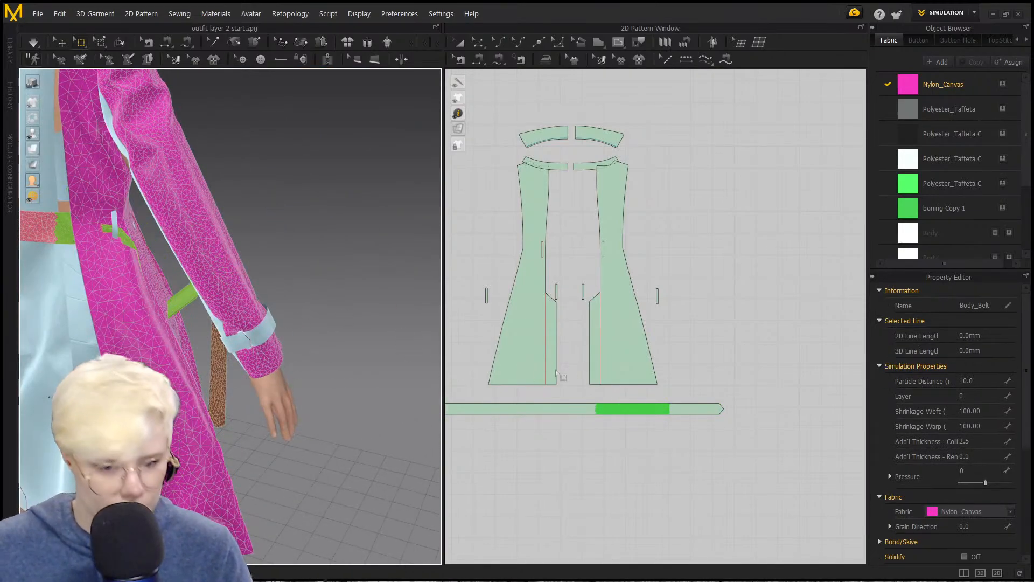
pyautogui.moveTo(286, 347); pyautogui.dragTo(69, 325, button='right')
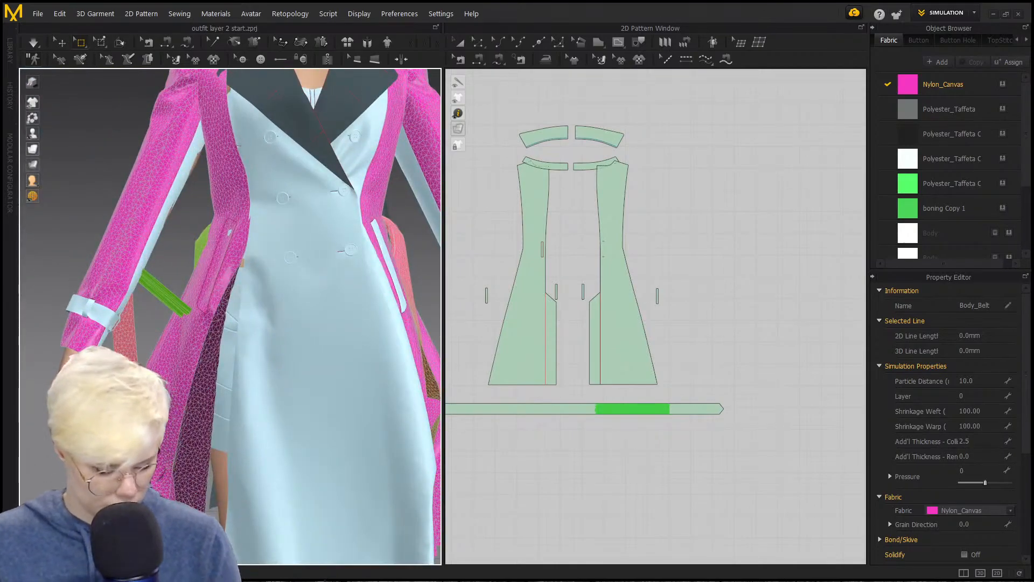
# Step: Select a short mesh section behind the belt's pointed end and move it up and outward from the coat
pyautogui.press('a')
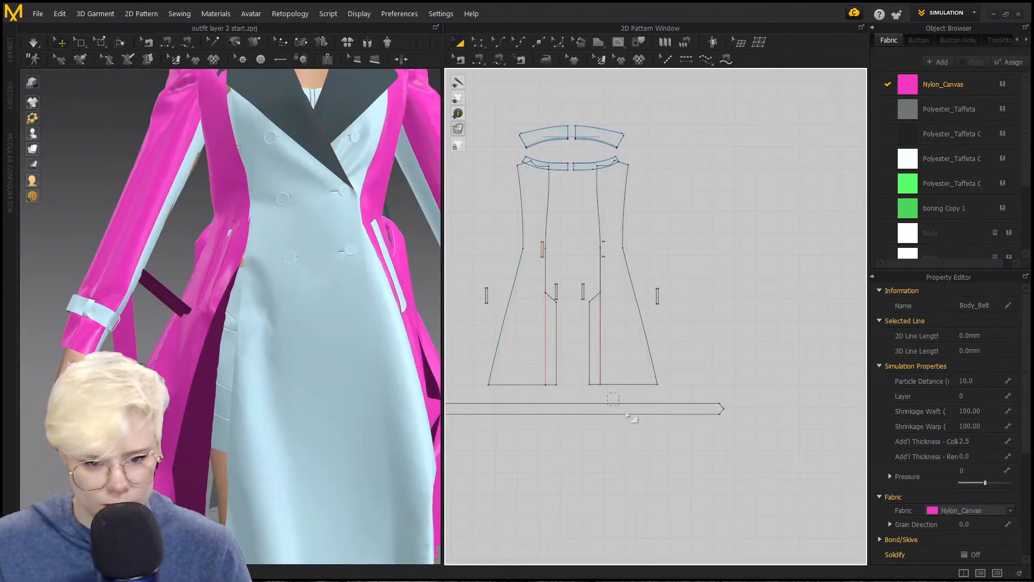
pyautogui.moveTo(658, 438); pyautogui.dragTo(654, 434)
pyautogui.hotkey('ctrl', 'a')
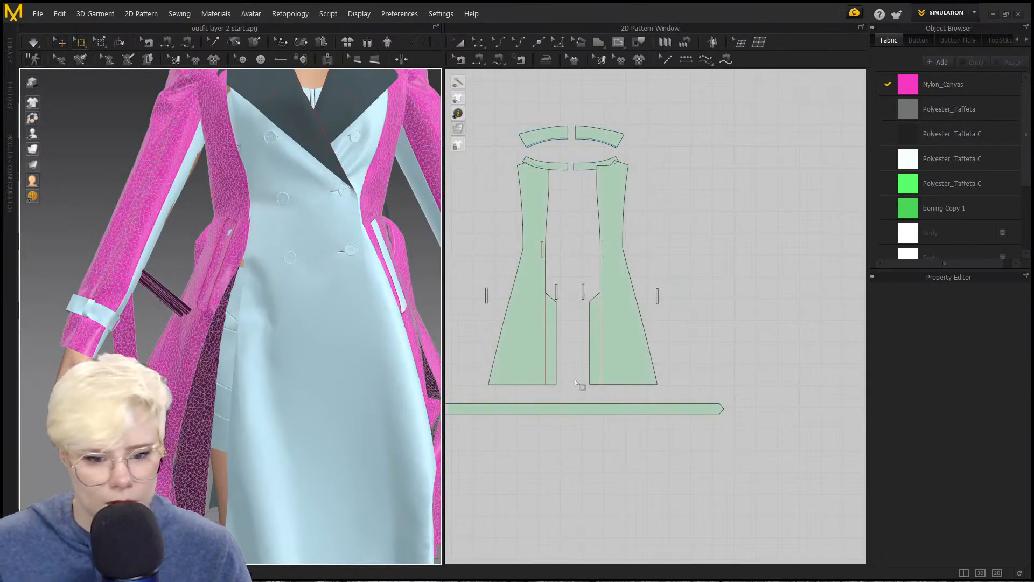
pyautogui.click(642, 409)
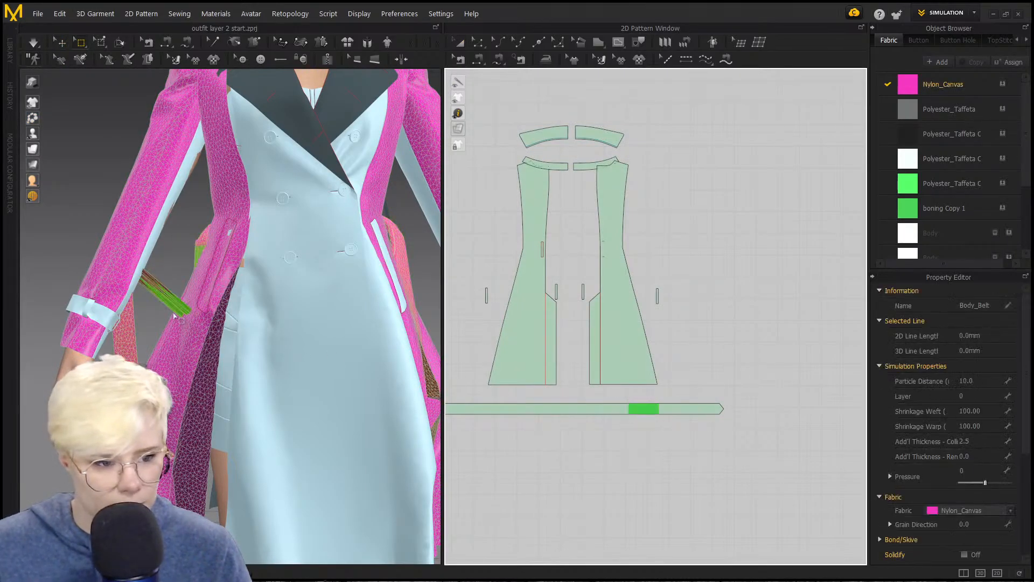
pyautogui.moveTo(174, 314); pyautogui.dragTo(152, 279)
pyautogui.moveTo(193, 316); pyautogui.dragTo(289, 327, button='right')
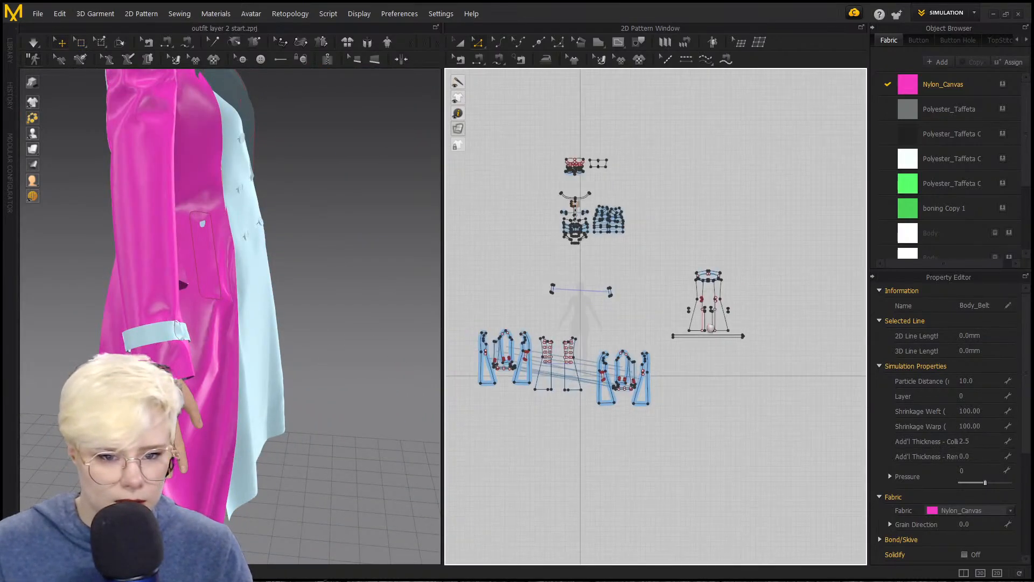
# Step: Sew the front side panel's full long edge to the outer side edge of the adjacent body front
pyautogui.moveTo(381, 319); pyautogui.dragTo(332, 303, button='right')
pyautogui.scroll(6, 755, 375)
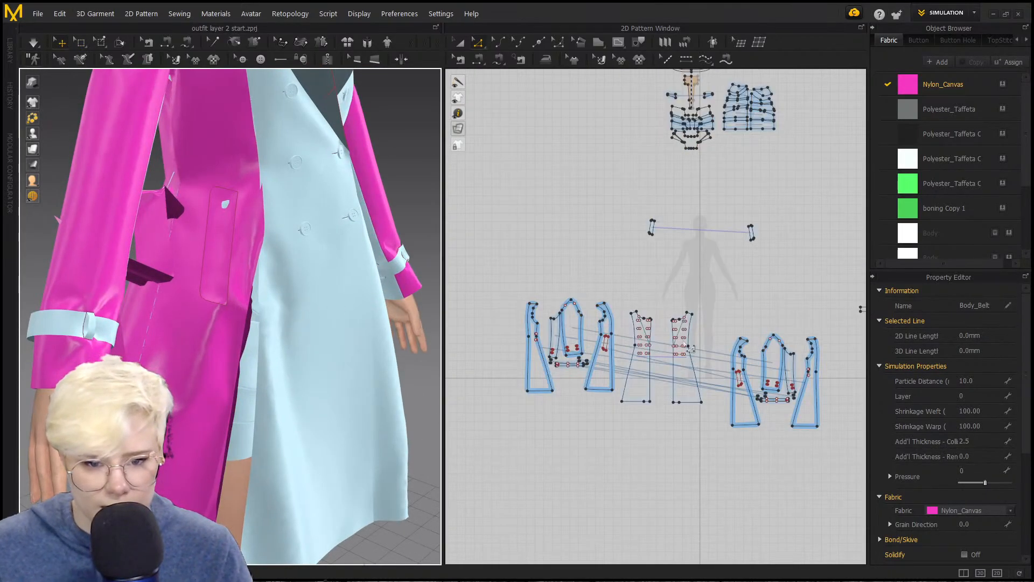
pyautogui.moveTo(649, 326); pyautogui.dragTo(725, 322, button='middle')
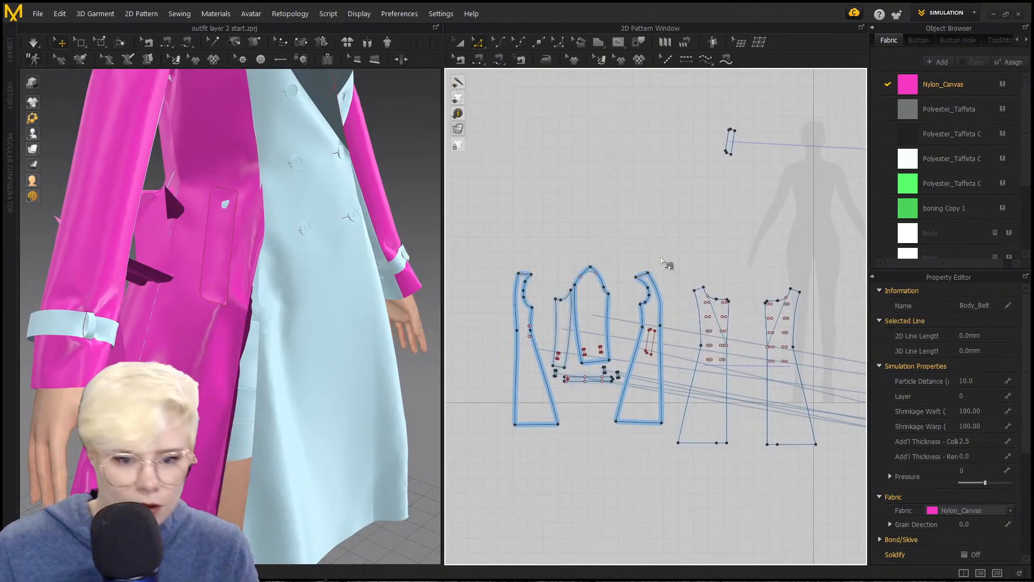
pyautogui.press('m')
pyautogui.click(670, 309)
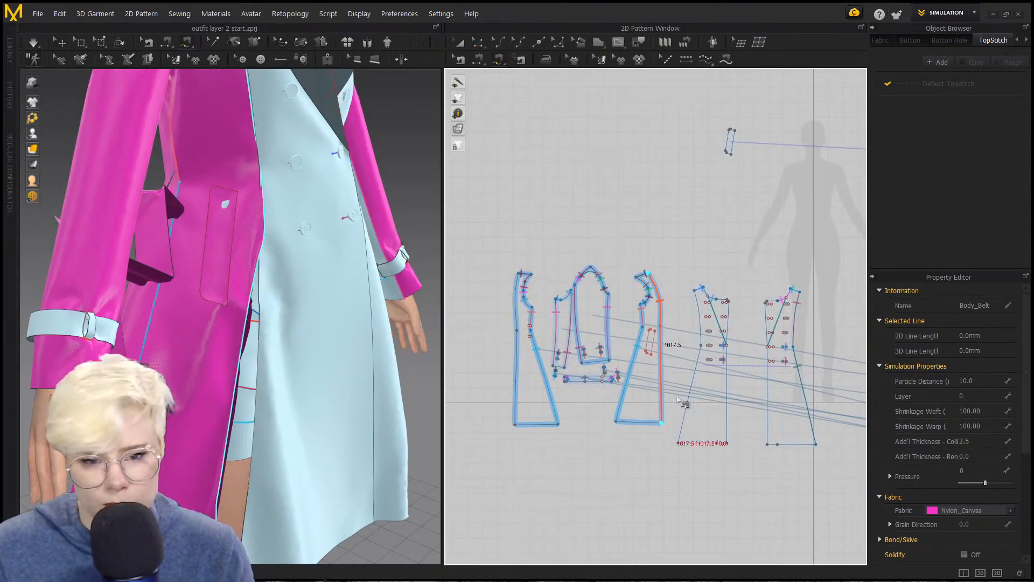
pyautogui.click(694, 293)
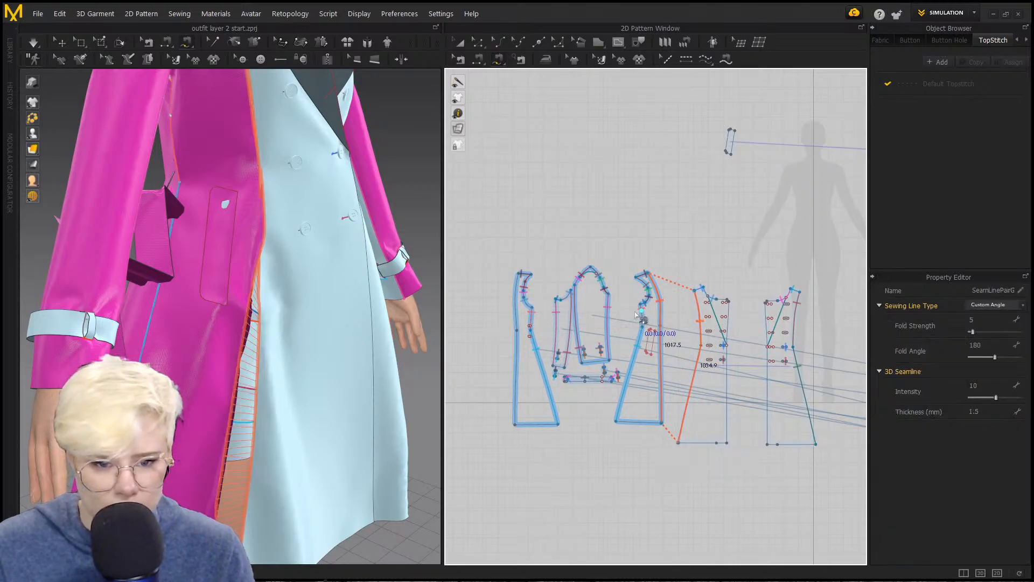
# Step: Sew the back side panel's full long edge to the outer side edge of the matching back body pattern
pyautogui.scroll(3, 636, 314)
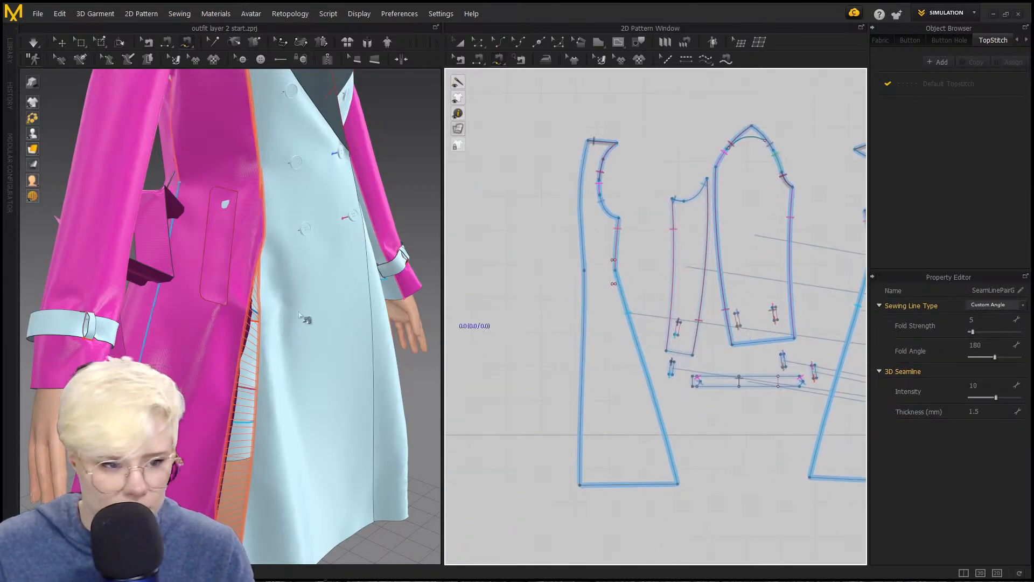
pyautogui.scroll(-2, 317, 312)
pyautogui.moveTo(317, 312); pyautogui.dragTo(388, 318, button='right')
pyautogui.moveTo(227, 318); pyautogui.dragTo(345, 301, button='right')
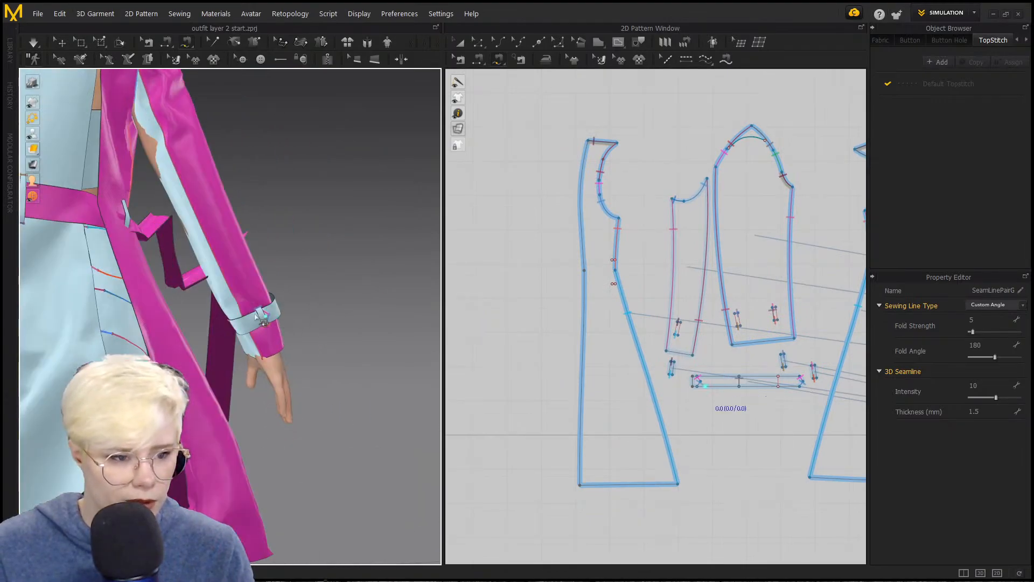
pyautogui.click(588, 143)
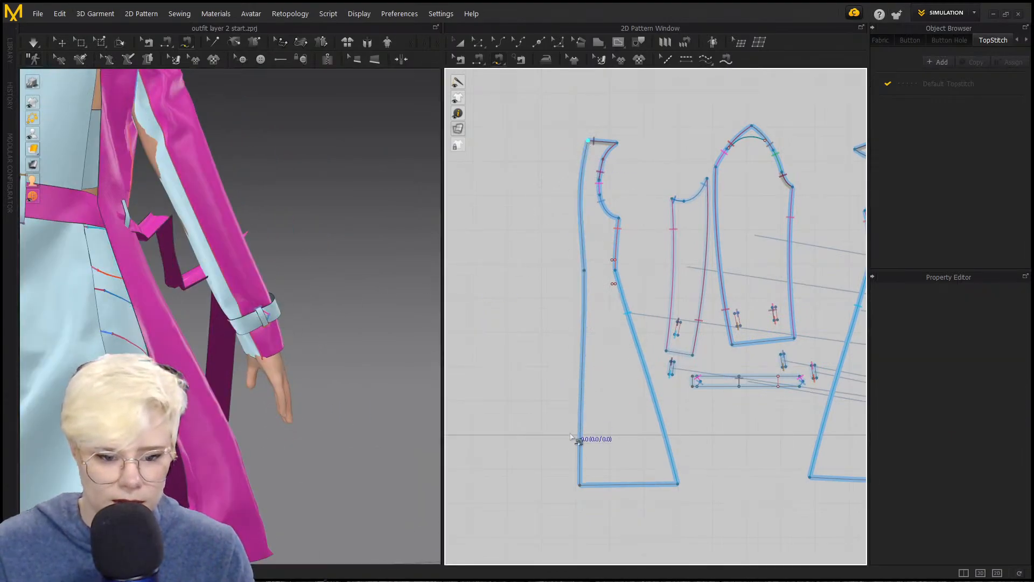
pyautogui.scroll(-5, 629, 409)
pyautogui.scroll(3, 603, 355)
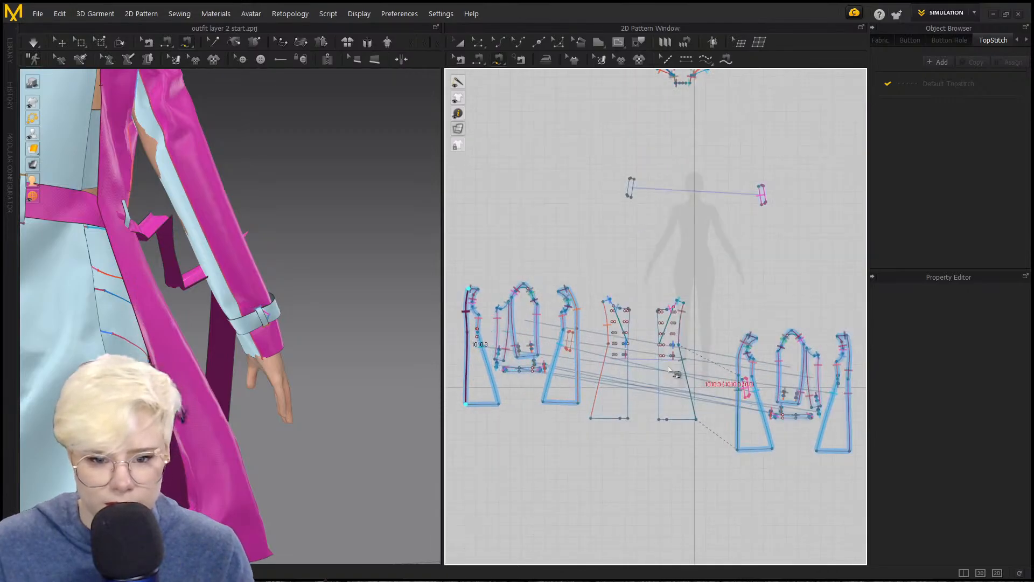
pyautogui.moveTo(648, 323); pyautogui.dragTo(458, 396, button='middle')
pyautogui.scroll(3, 581, 296)
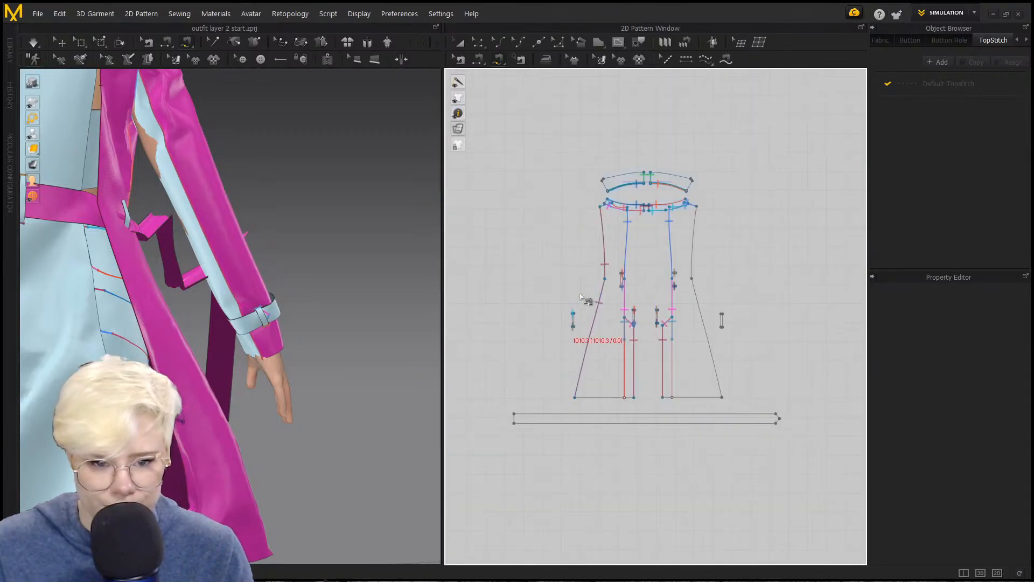
pyautogui.click(699, 207)
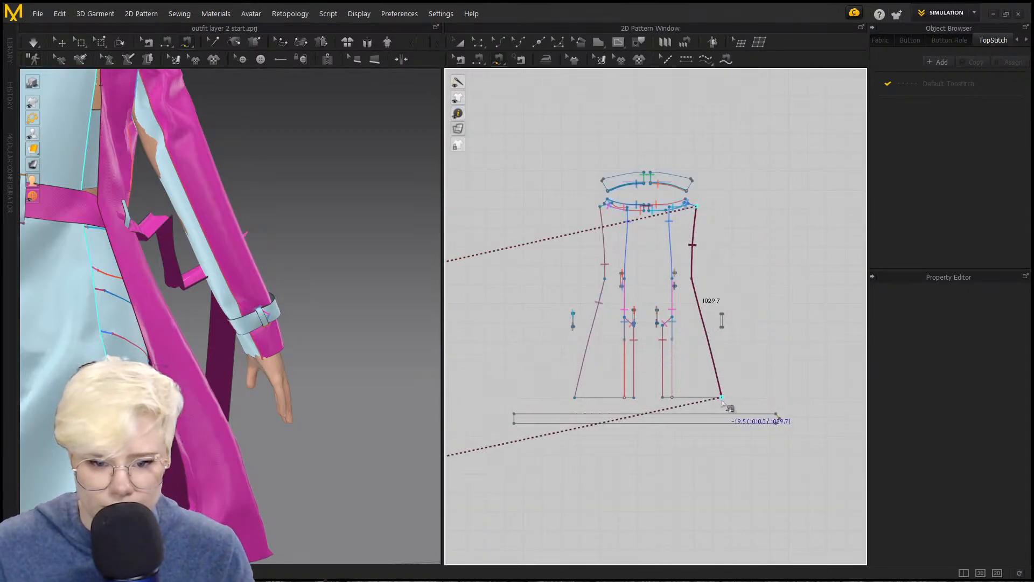
pyautogui.click(722, 399)
pyautogui.scroll(-2, 216, 334)
pyautogui.moveTo(221, 345); pyautogui.dragTo(194, 314, button='right')
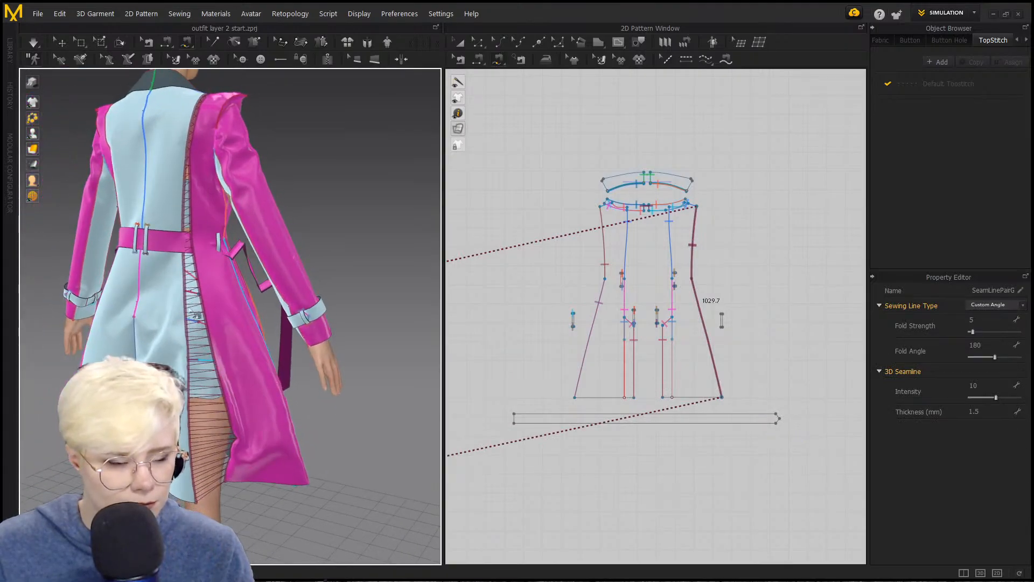
# Step: Simulate the coat with the newly sewn side panels and tug the belt near the side belt loop
pyautogui.press('space')
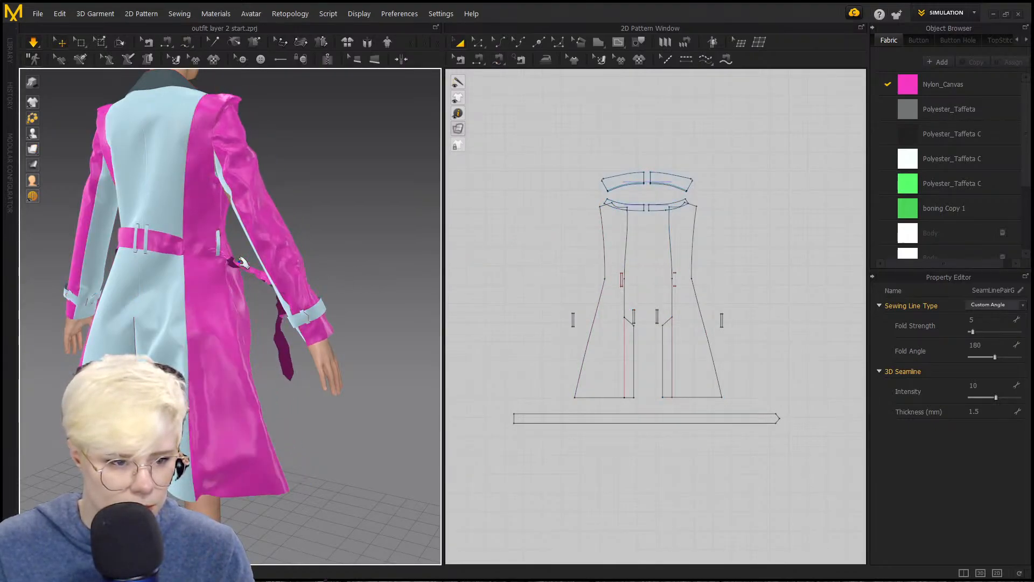
pyautogui.scroll(10, 206, 263)
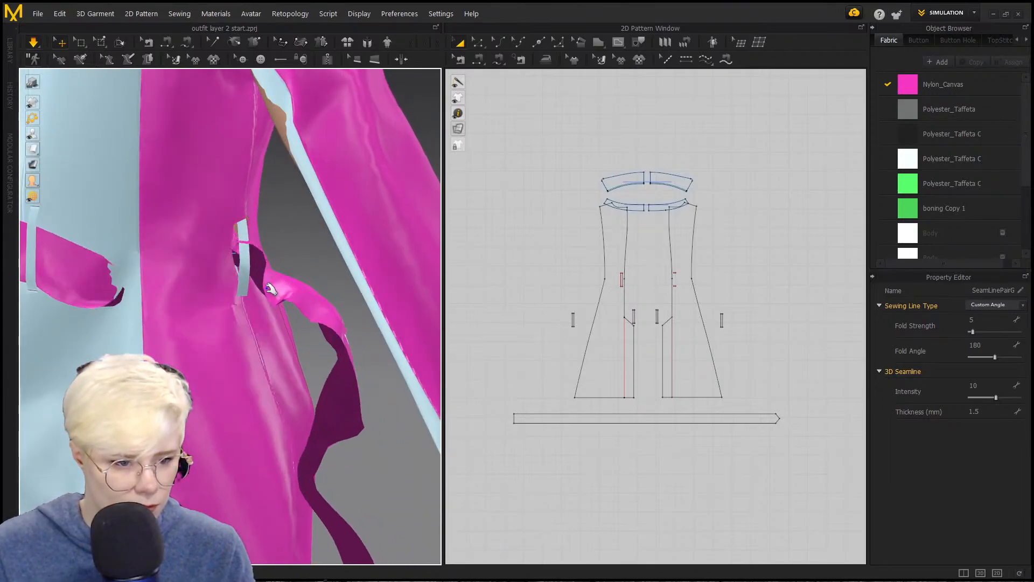
pyautogui.click(322, 276)
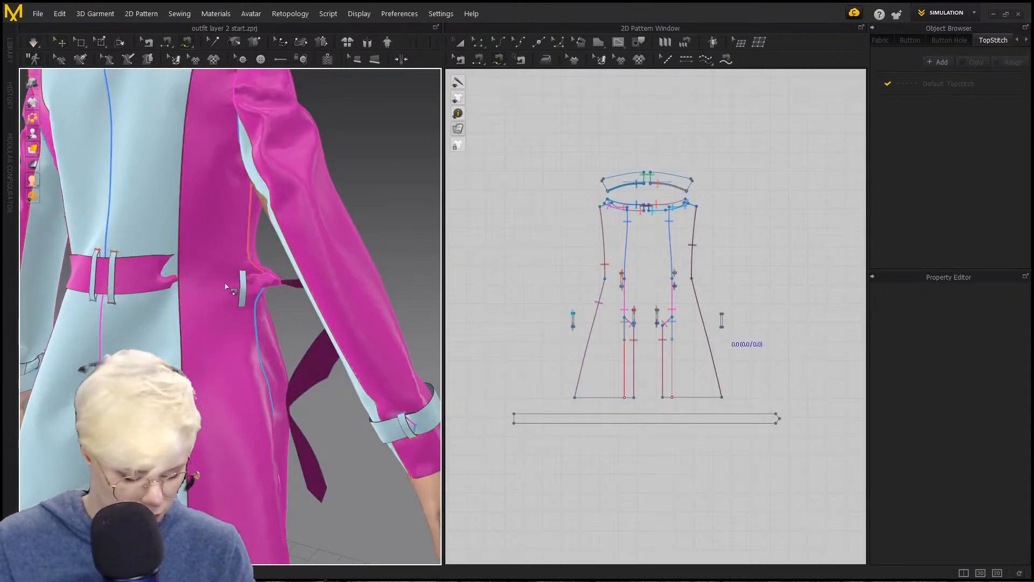
pyautogui.click(242, 290)
pyautogui.click(113, 278)
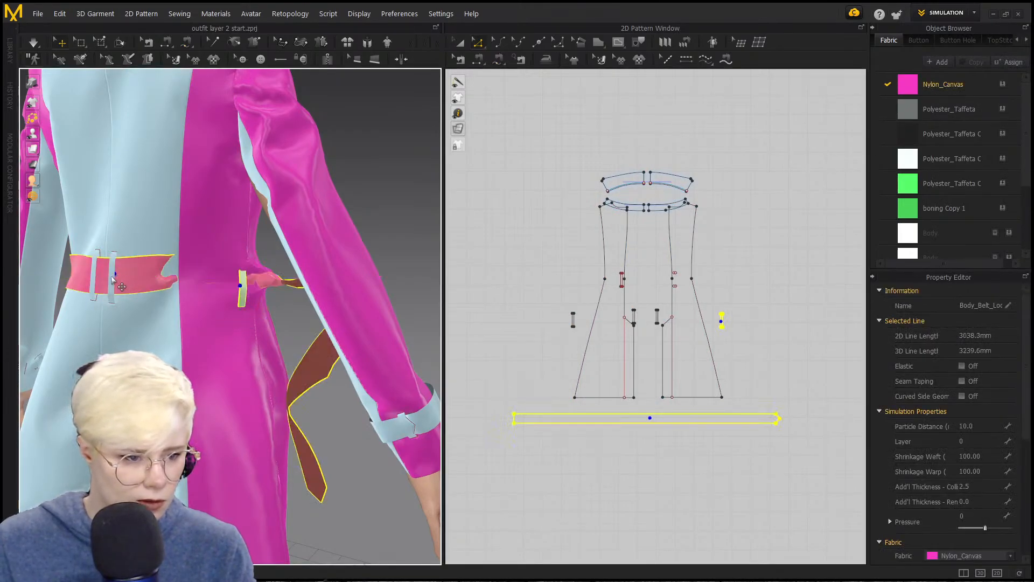
pyautogui.click(112, 275)
pyautogui.click(56, 250)
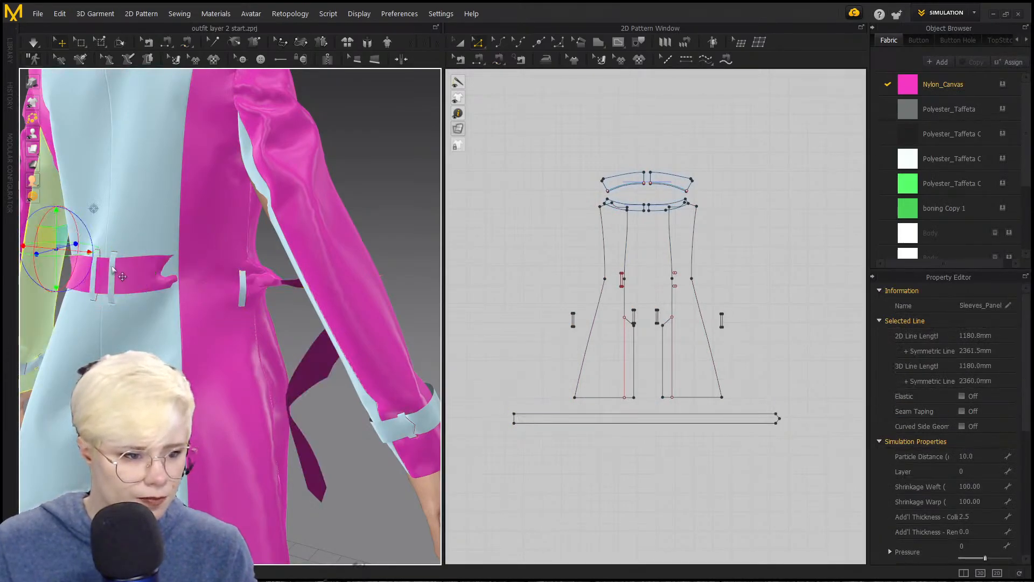
pyautogui.click(112, 277)
pyautogui.click(137, 225)
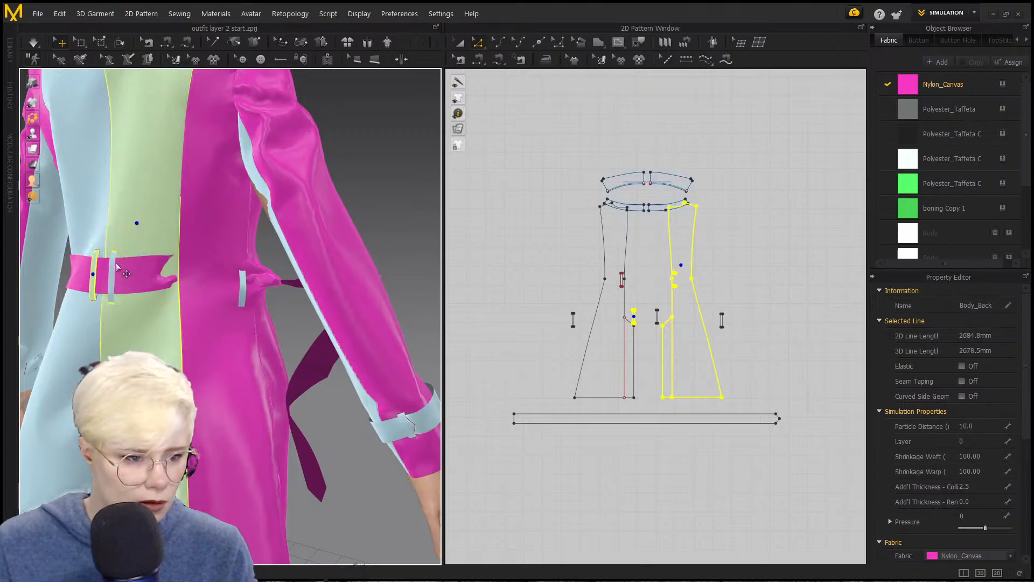
pyautogui.click(115, 254)
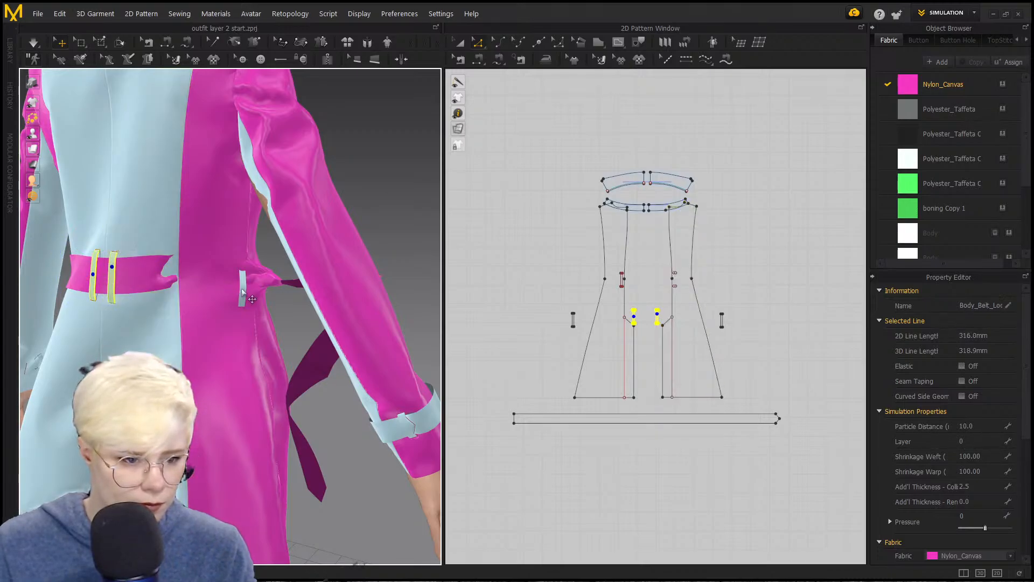
pyautogui.keyDown('shift'); pyautogui.click(242, 291); pyautogui.keyUp('shift')
pyautogui.moveTo(242, 291); pyautogui.dragTo(84, 251, button='right')
pyautogui.click(184, 279)
# Step: Select all four belt loops around the waist and edit their shared simulation layer value
pyautogui.click(111, 248)
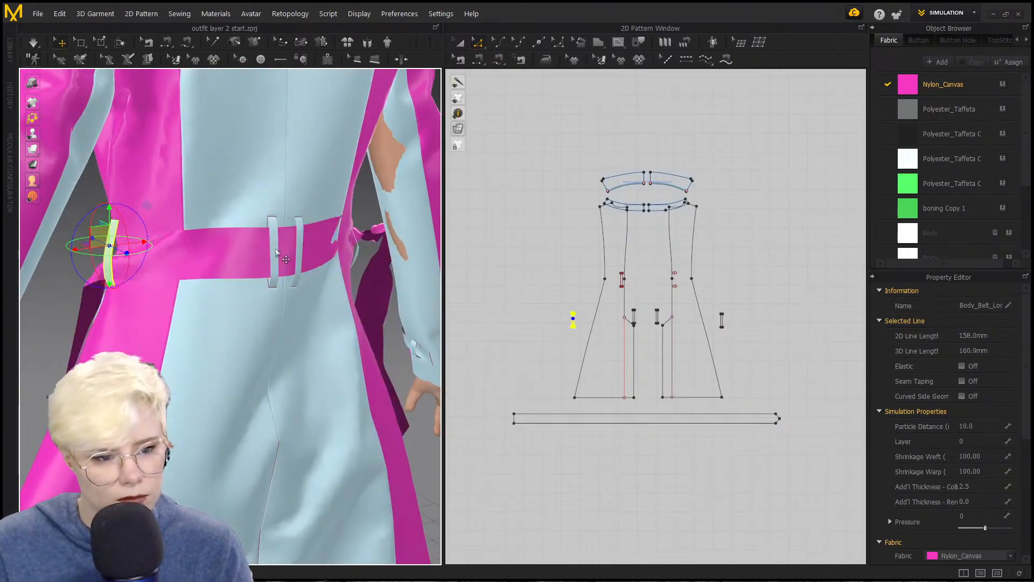
pyautogui.keyDown('shift'); pyautogui.click(275, 251); pyautogui.keyUp('shift')
pyautogui.keyDown('shift'); pyautogui.click(297, 248); pyautogui.keyUp('shift')
pyautogui.moveTo(339, 246); pyautogui.dragTo(242, 248, button='right')
pyautogui.moveTo(395, 238); pyautogui.dragTo(213, 233, button='middle')
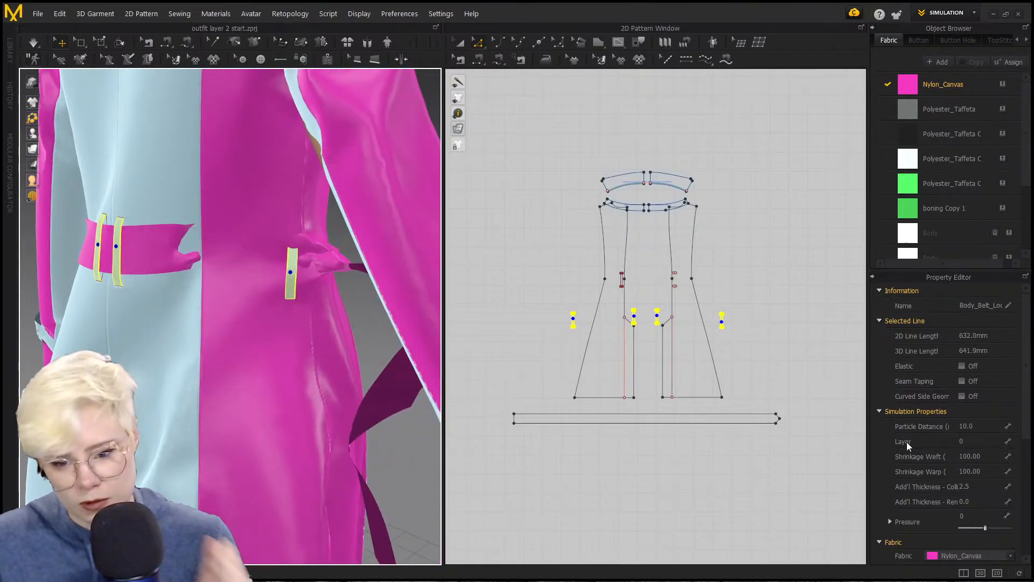
pyautogui.click(978, 441)
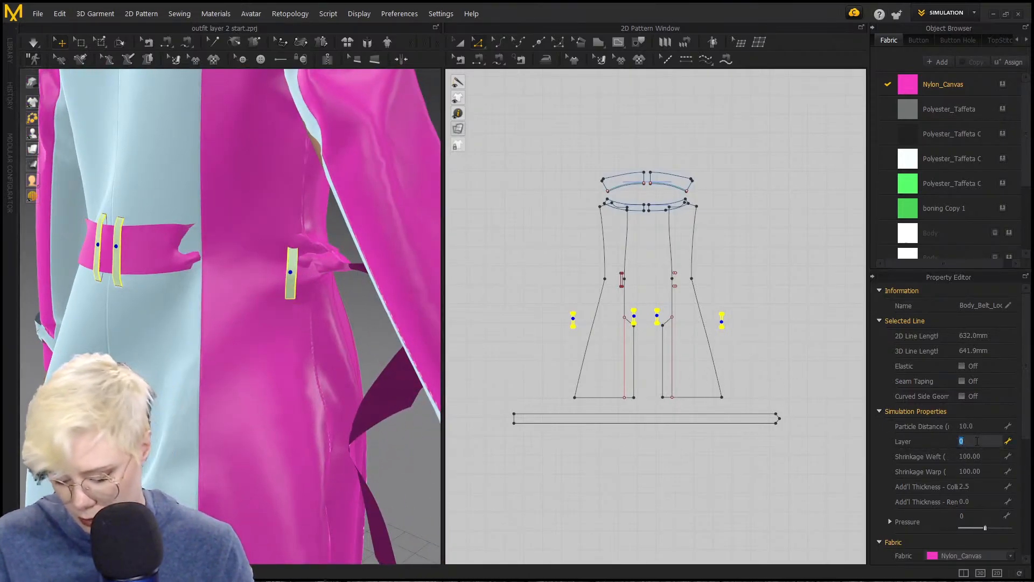
# Step: Set the belt's simulation layer to 1 and start the simulation
pyautogui.click(174, 242)
pyautogui.click(983, 441)
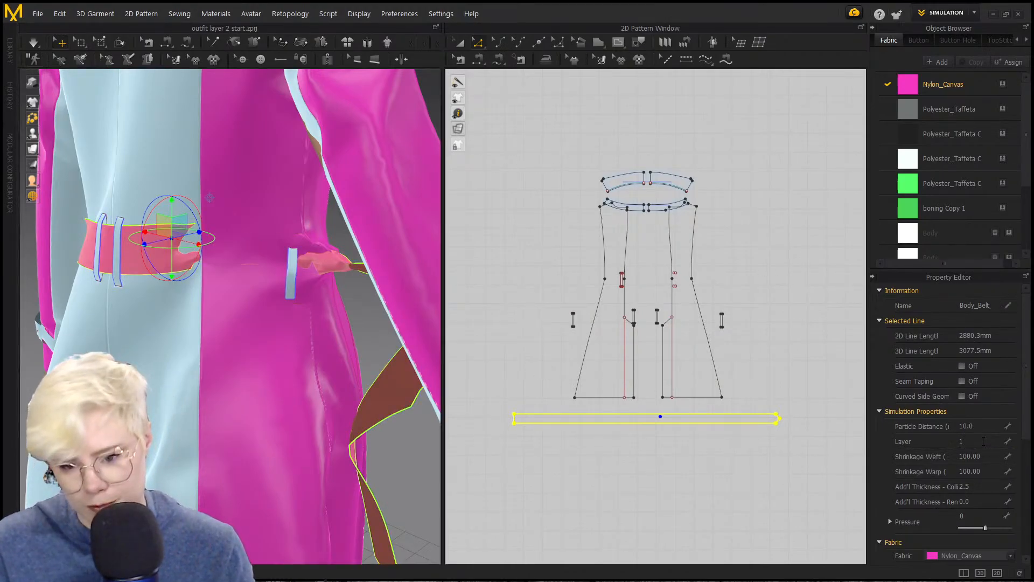
pyautogui.press('space')
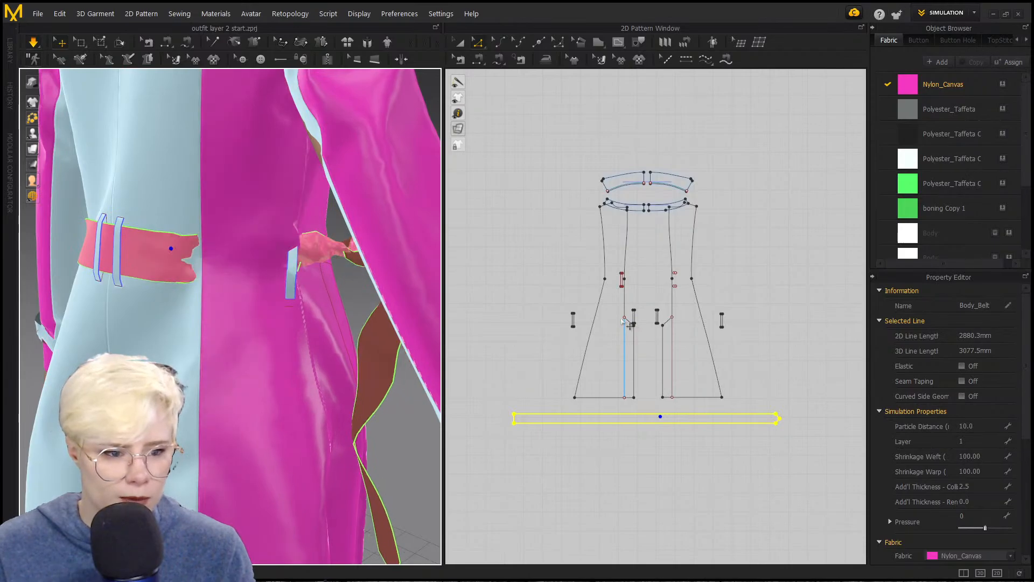
# Step: Inspect the side panel's simulation properties and the belt's drape around it, and stop the simulation
pyautogui.click(250, 268)
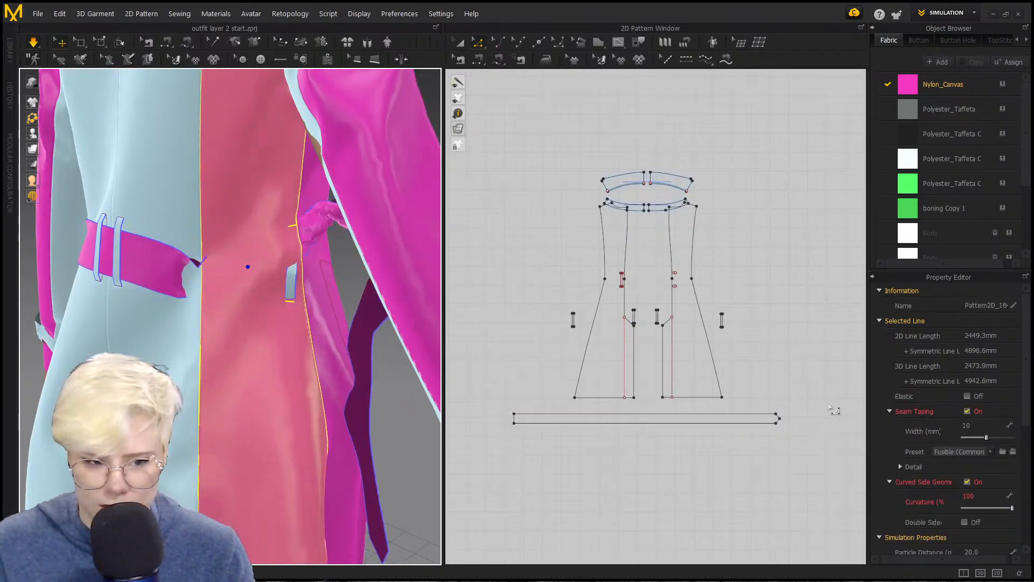
pyautogui.scroll(-4, 835, 409)
pyautogui.scroll(-3, 913, 405)
pyautogui.scroll(-3, 916, 404)
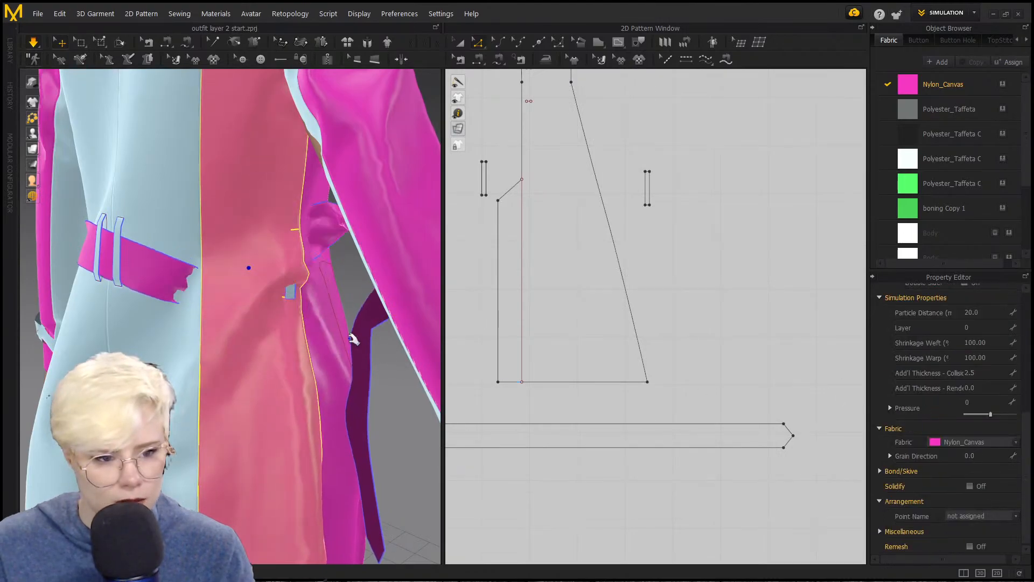
pyautogui.moveTo(324, 264); pyautogui.dragTo(426, 270, button='right')
pyautogui.press('space')
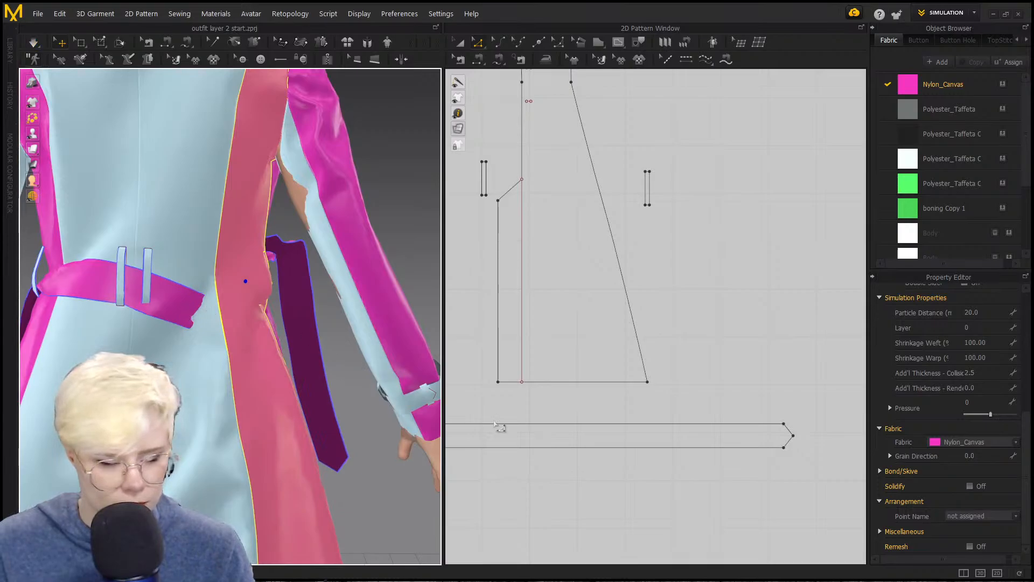
# Step: Select the middle mesh section of the belt and pull it outward over the coat's side panel
pyautogui.click(187, 308)
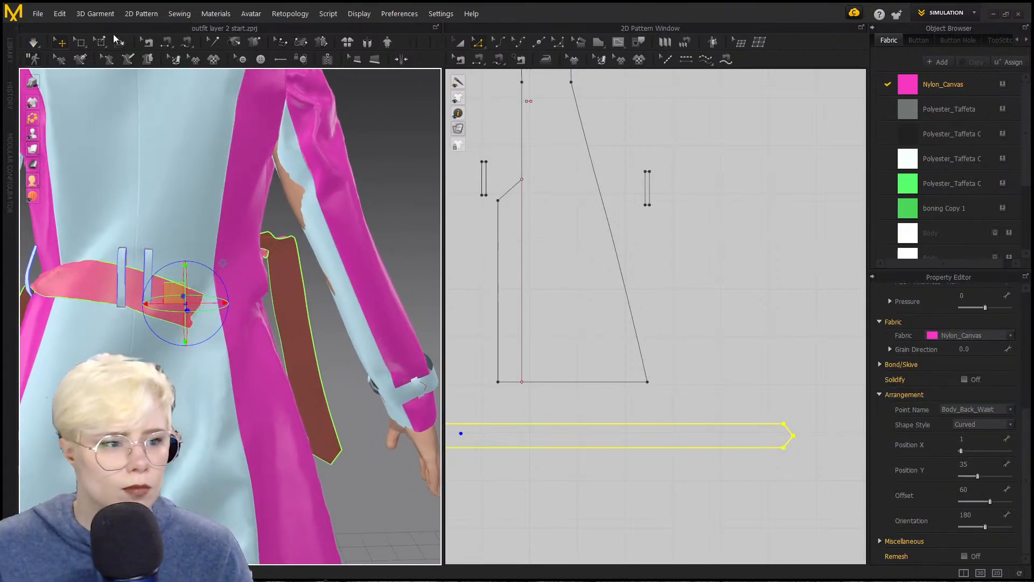
pyautogui.click(81, 42)
pyautogui.scroll(-2, 647, 382)
pyautogui.moveTo(647, 381); pyautogui.dragTo(759, 298, button='middle')
pyautogui.moveTo(604, 305); pyautogui.dragTo(731, 404)
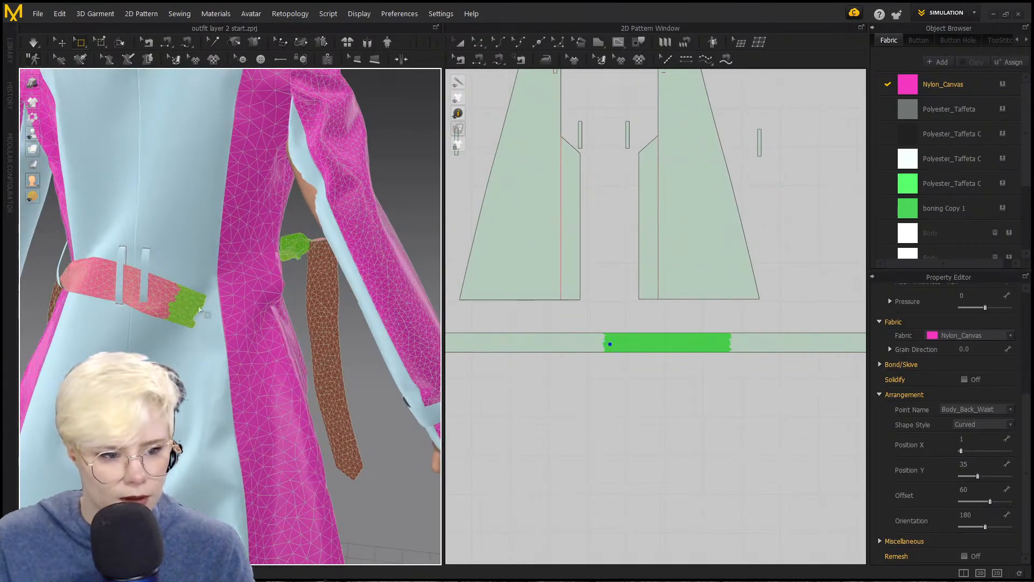
pyautogui.moveTo(200, 309); pyautogui.dragTo(246, 286)
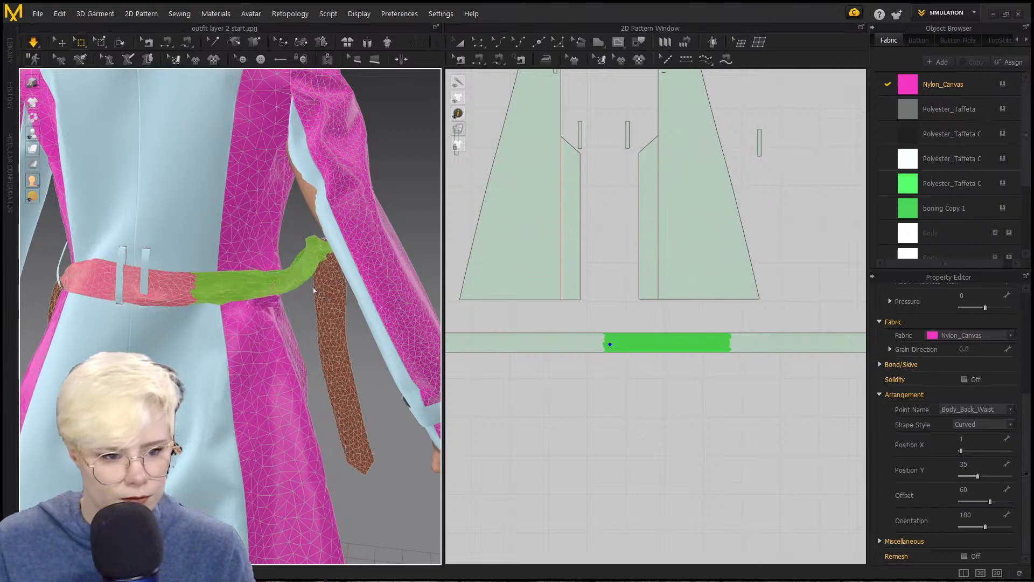
# Step: Pull the belt down across the side panel during simulation, stop simulating and clear the mesh selection
pyautogui.moveTo(308, 291)
pyautogui.mouseDown(button='right')
pyautogui.moveTo(256, 261)
pyautogui.moveTo(240, 296)
pyautogui.moveTo(303, 289)
pyautogui.mouseUp(button='right')
pyautogui.moveTo(252, 279); pyautogui.dragTo(277, 316)
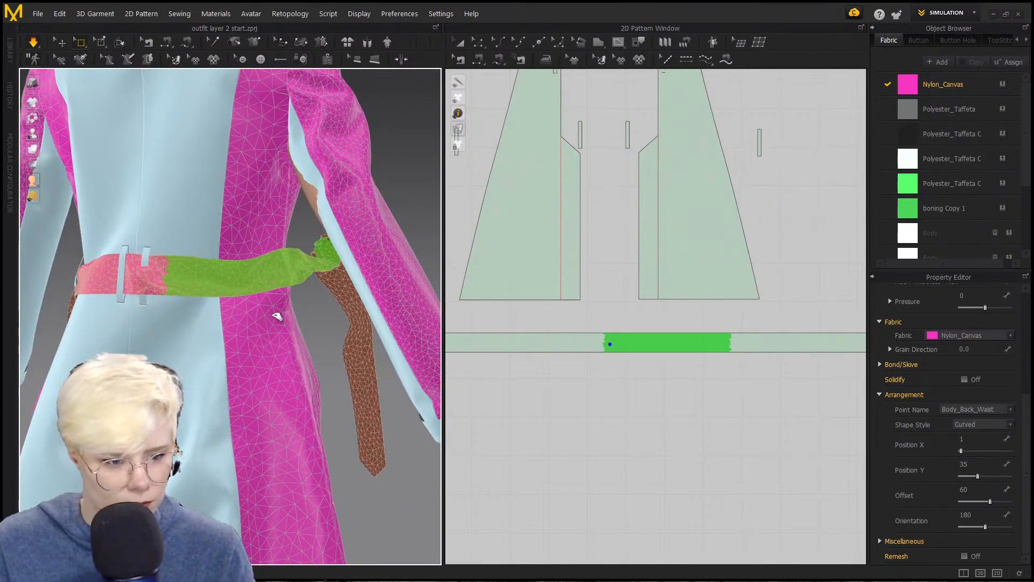
pyautogui.press('space')
pyautogui.click(256, 273)
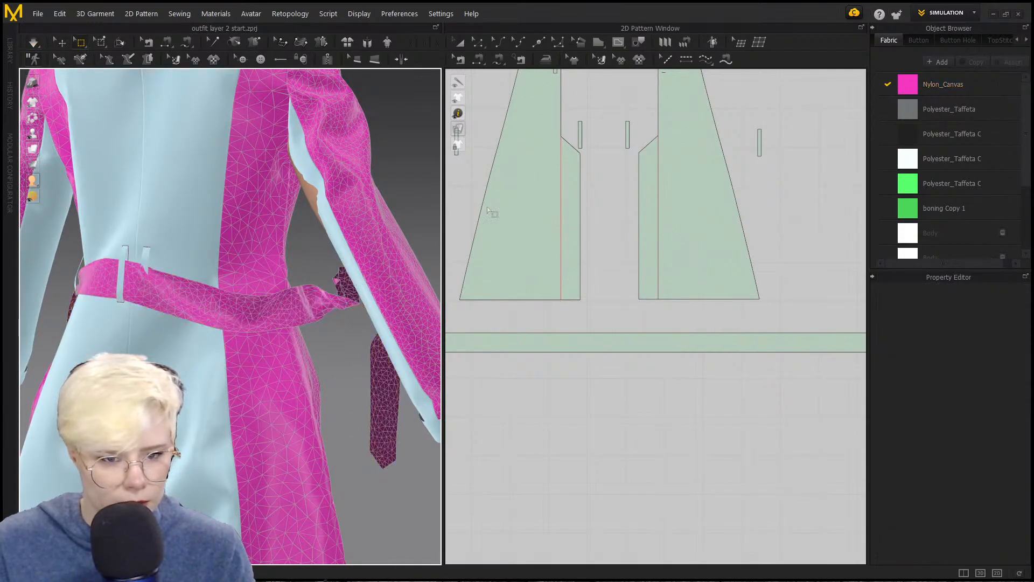
# Step: Select the side belt loop and move it outward so it sits over the belt
pyautogui.click(628, 135)
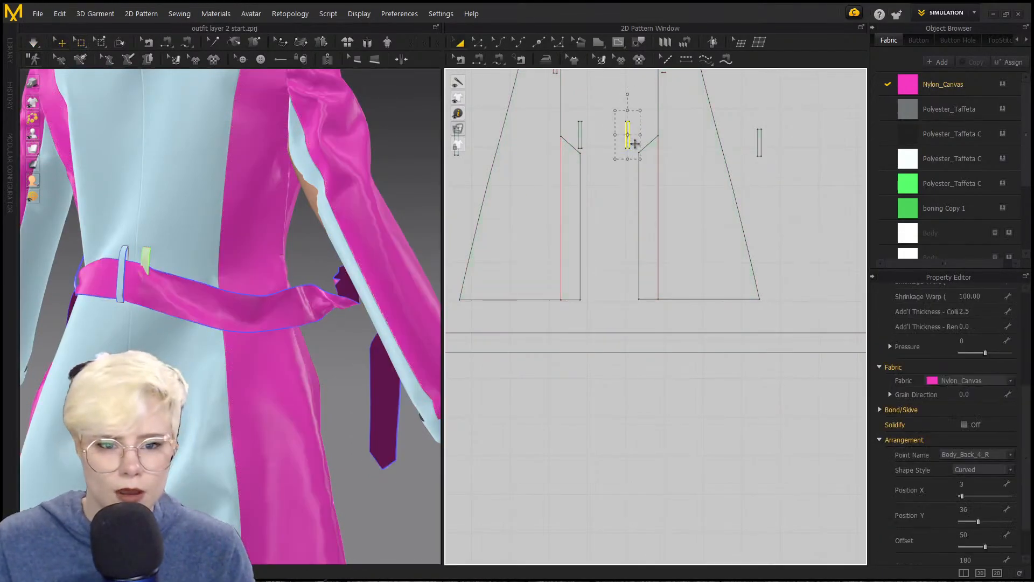
pyautogui.click(758, 143)
pyautogui.moveTo(324, 259); pyautogui.dragTo(276, 262, button='right')
pyautogui.moveTo(251, 280); pyautogui.dragTo(166, 286)
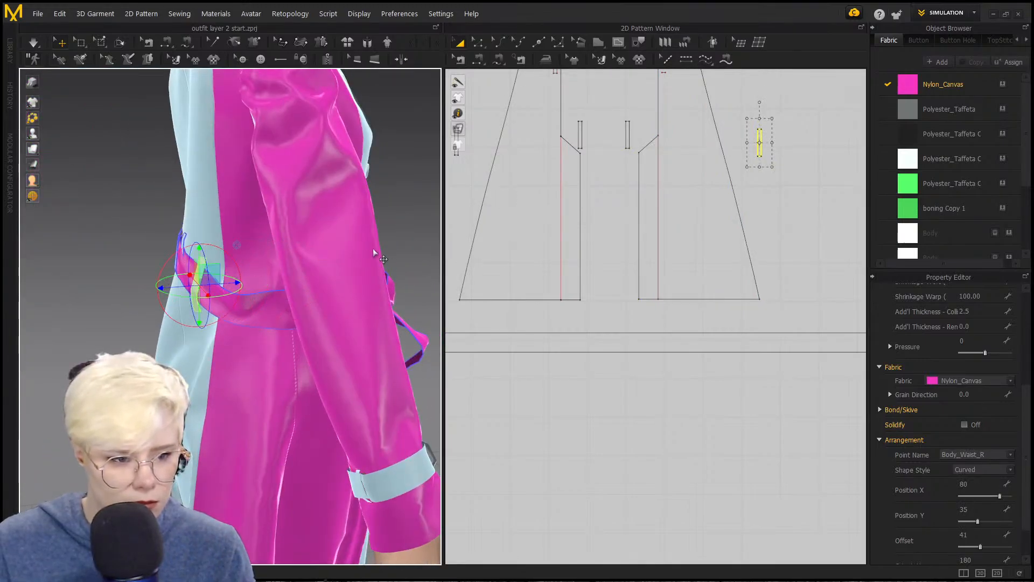
pyautogui.press('n')
pyautogui.scroll(-2, 626, 164)
pyautogui.moveTo(625, 154); pyautogui.dragTo(630, 272, button='middle')
pyautogui.scroll(4, 572, 285)
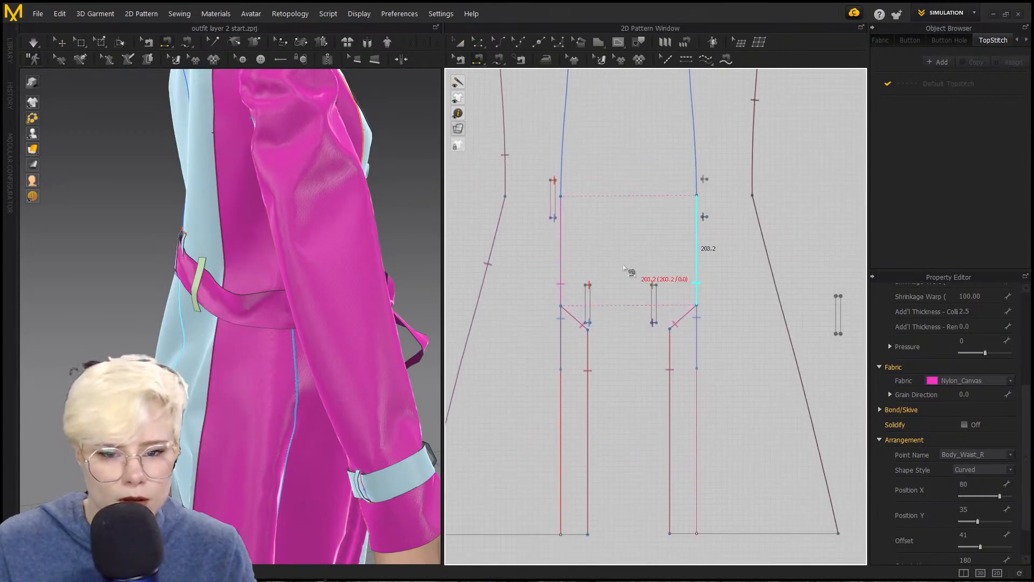
pyautogui.moveTo(275, 306); pyautogui.dragTo(409, 301, button='right')
pyautogui.scroll(-6, 751, 268)
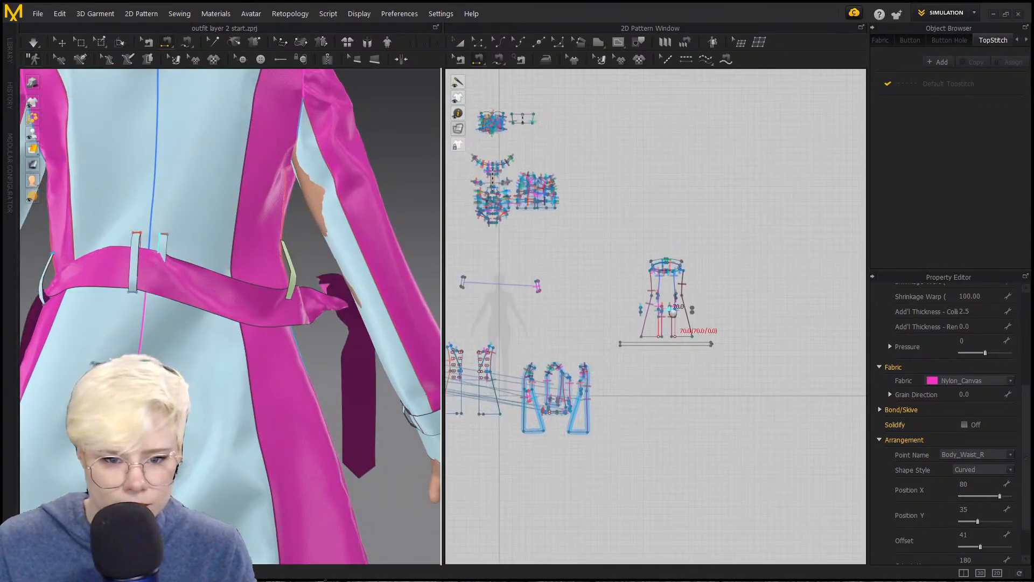
# Step: Move the side belt loop's 2D pattern next to the matching side panel, beside its two short internal lines
pyautogui.press('a')
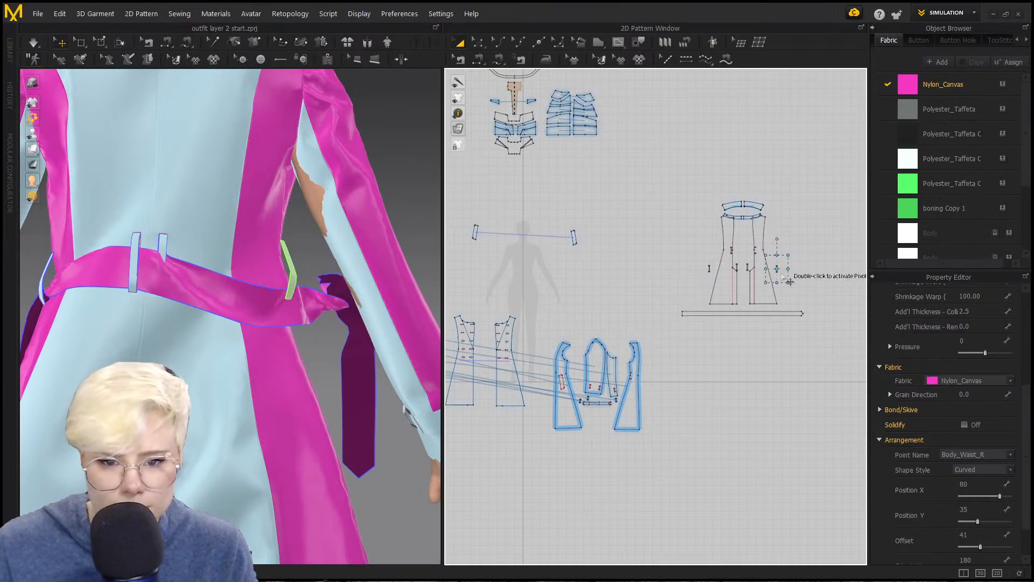
pyautogui.click(796, 278)
pyautogui.click(778, 269)
pyautogui.scroll(8, 709, 307)
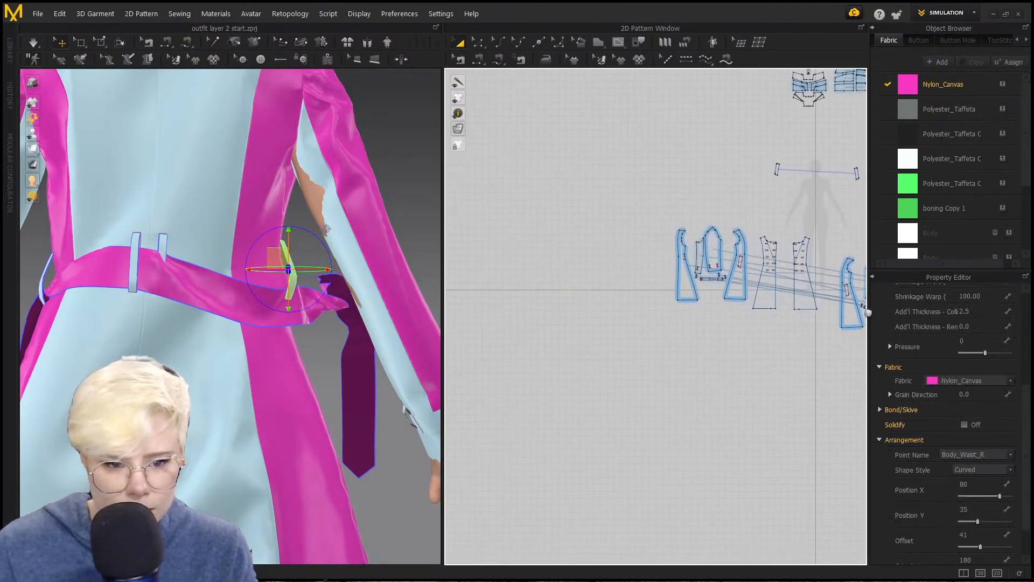
pyautogui.scroll(4, 590, 223)
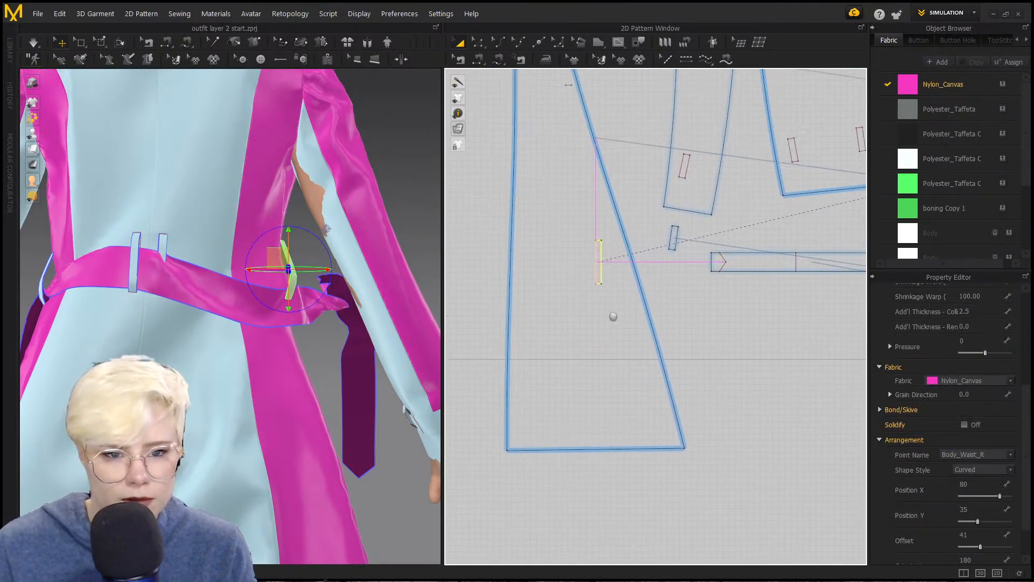
pyautogui.scroll(-5, 612, 316)
pyautogui.scroll(7, 619, 388)
pyautogui.moveTo(618, 310); pyautogui.dragTo(613, 251)
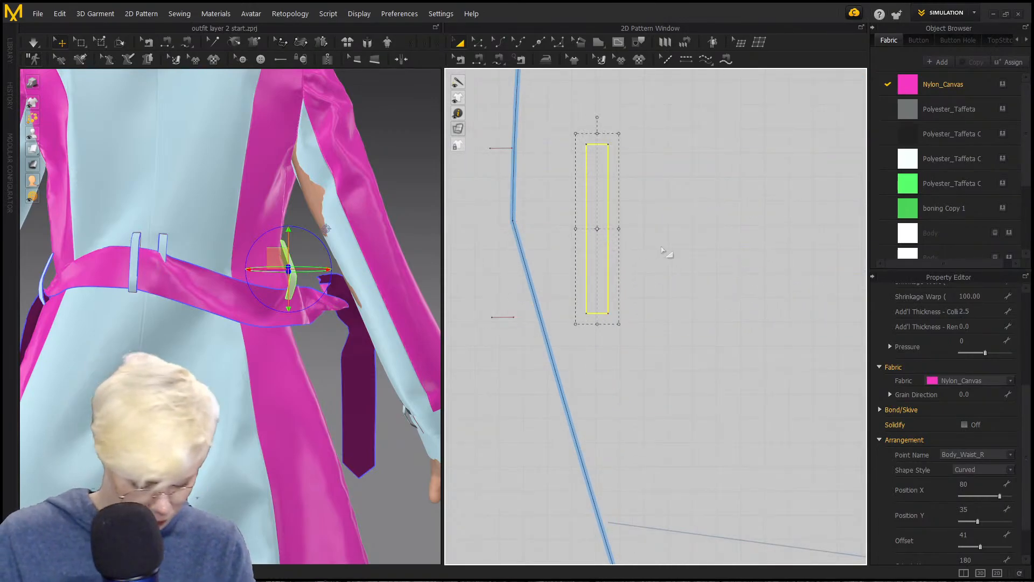
# Step: Sew the belt loop's top and bottom edges to the upper and lower short internal lines on the side panel
pyautogui.press('n')
pyautogui.click(601, 145)
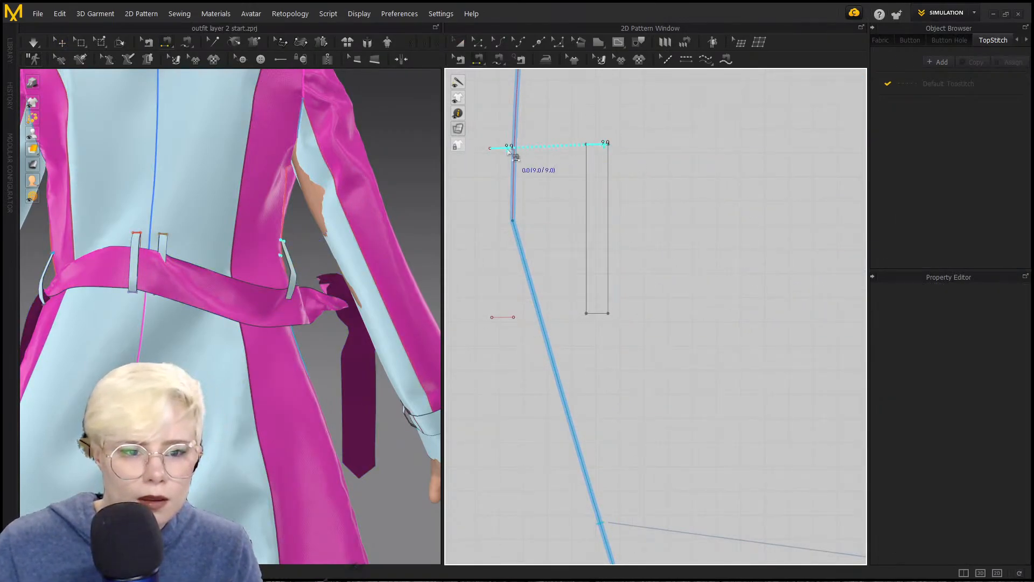
pyautogui.click(602, 315)
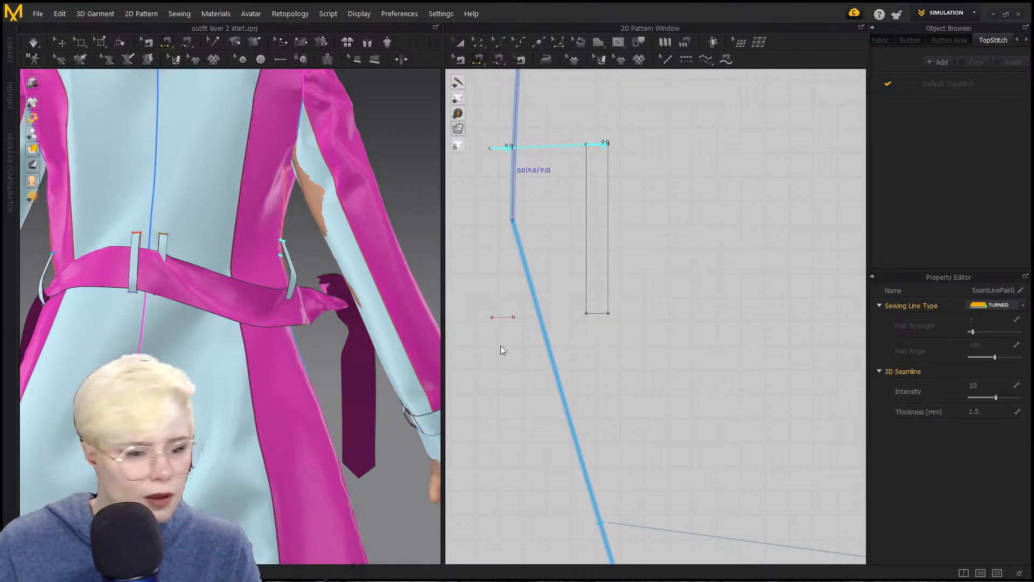
pyautogui.click(605, 314)
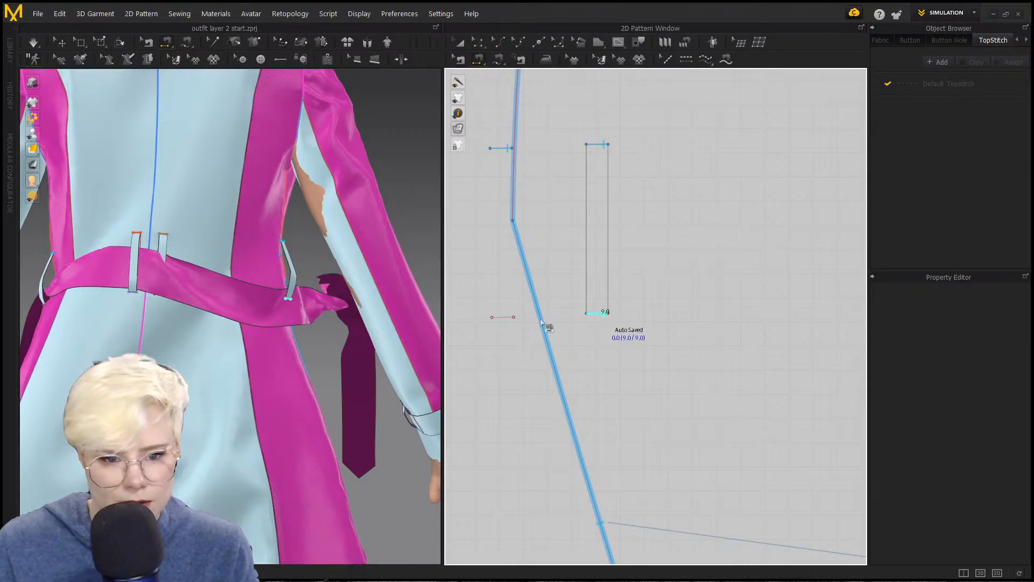
pyautogui.click(509, 320)
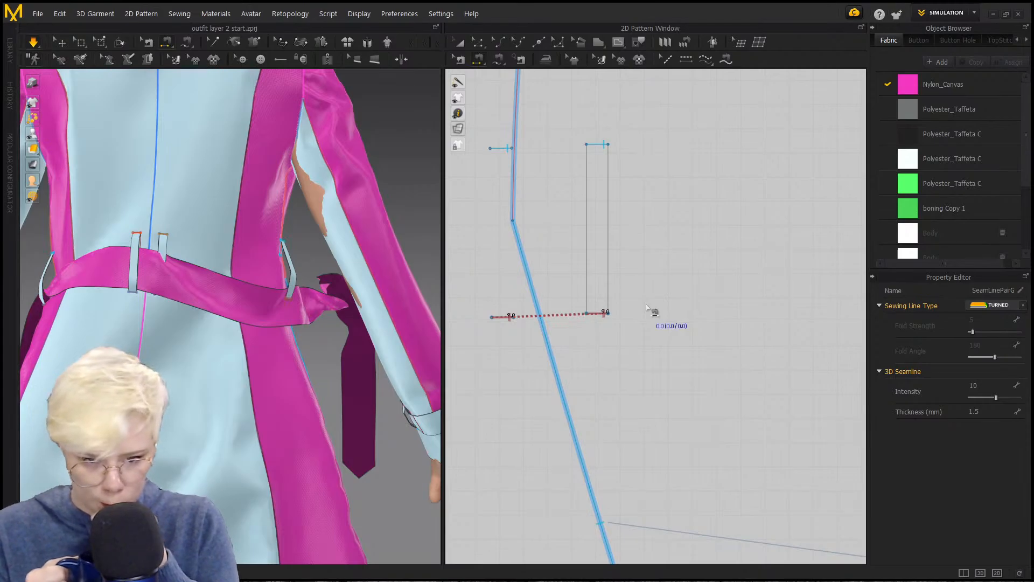
# Step: Simulate briefly to settle the sewn side belt loop over the belt, and return to pattern selection
pyautogui.press('space')
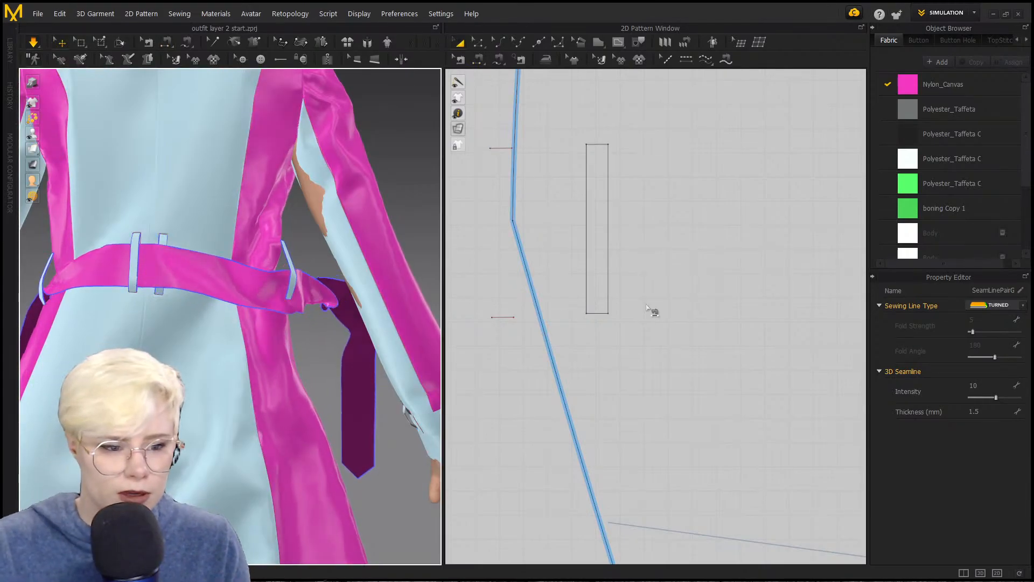
pyautogui.press('space')
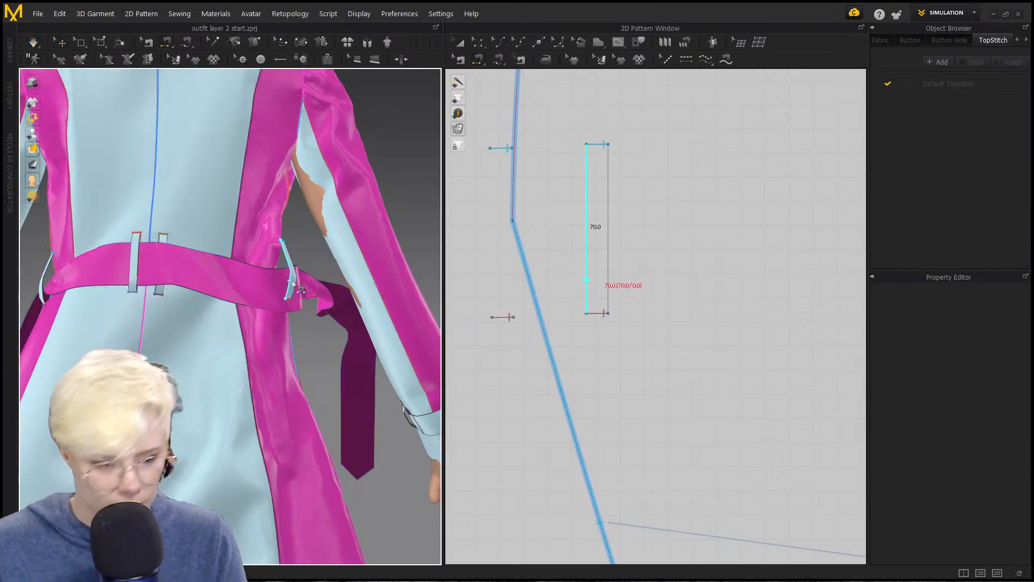
pyautogui.press('q')
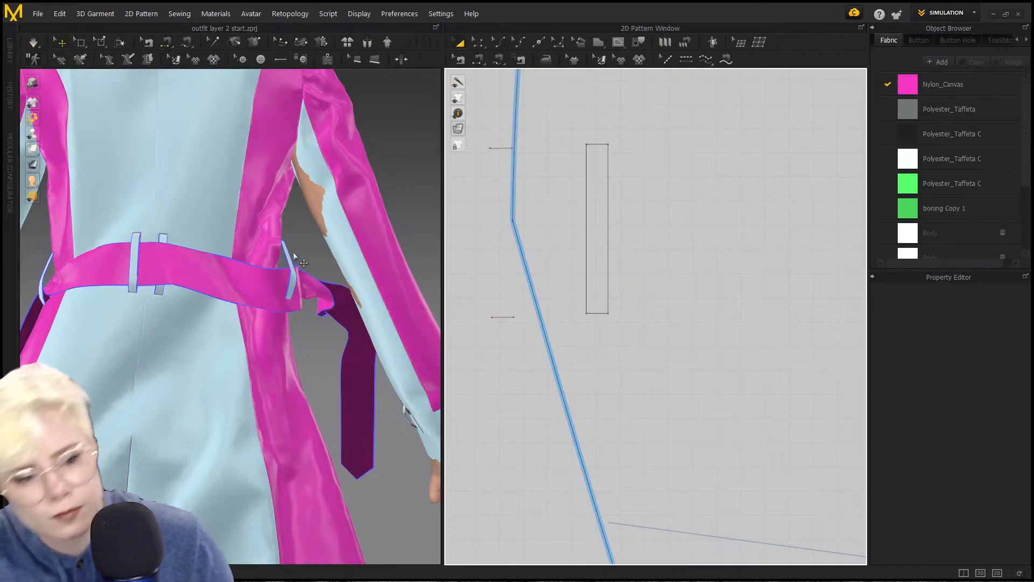
# Step: Unfreeze the side belt loop, simulate, and pull the belt and loop at the side to try to bring the loop outside the belt
pyautogui.click(285, 264)
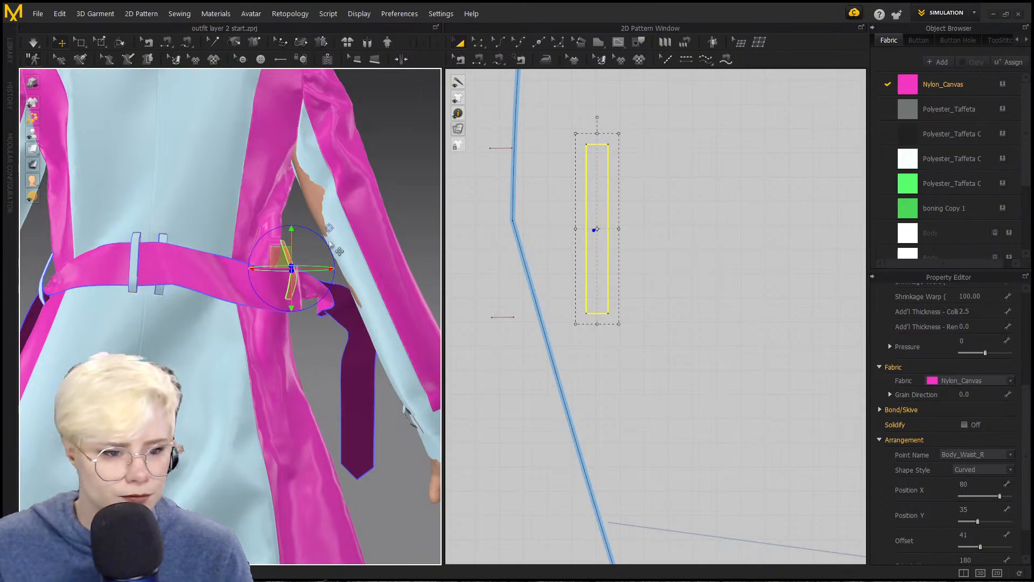
pyautogui.press('space')
pyautogui.moveTo(363, 273); pyautogui.dragTo(397, 293, button='right')
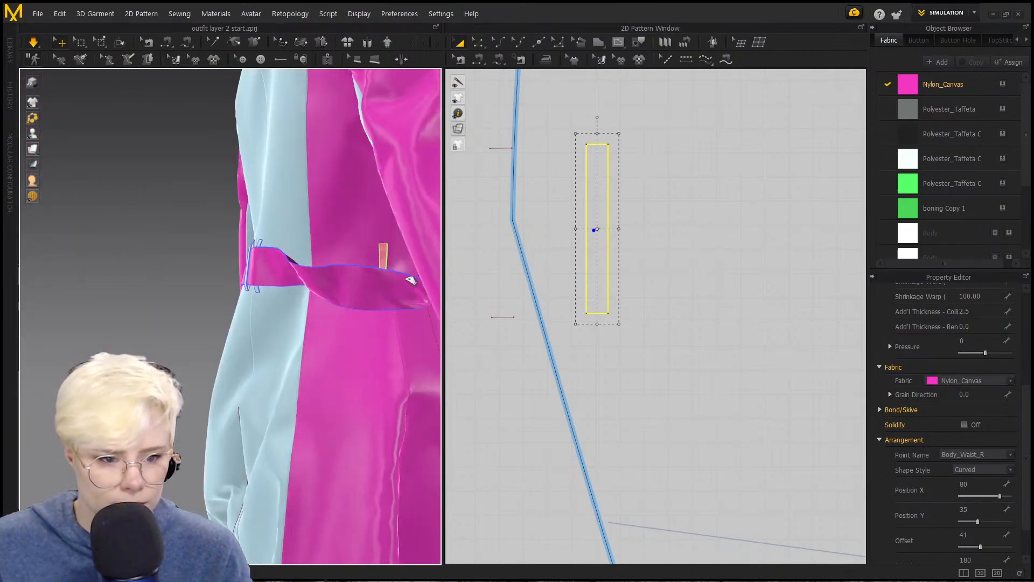
pyautogui.moveTo(410, 280); pyautogui.dragTo(443, 274)
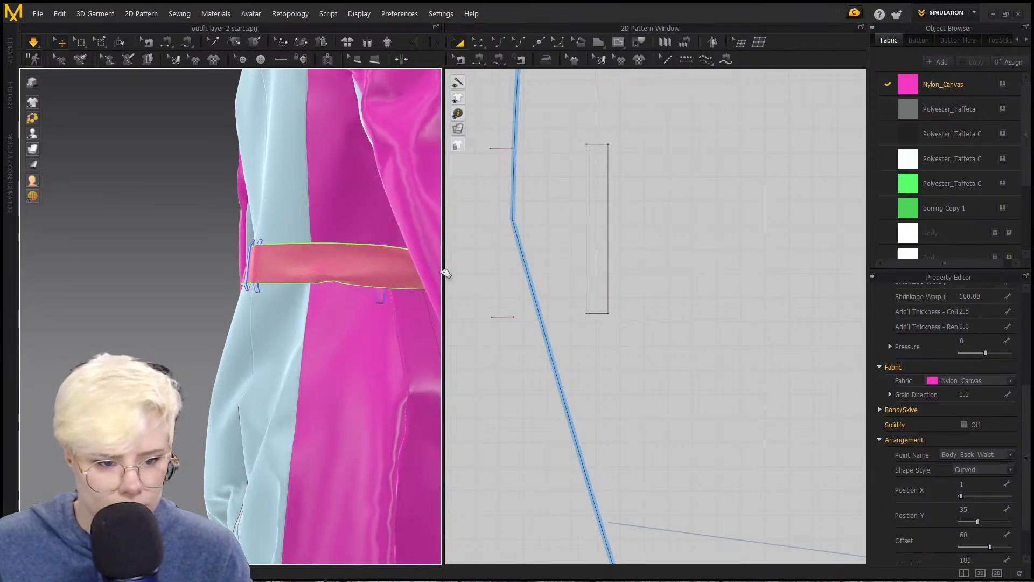
pyautogui.moveTo(378, 291); pyautogui.dragTo(378, 292)
pyautogui.moveTo(378, 292); pyautogui.dragTo(451, 305, button='right')
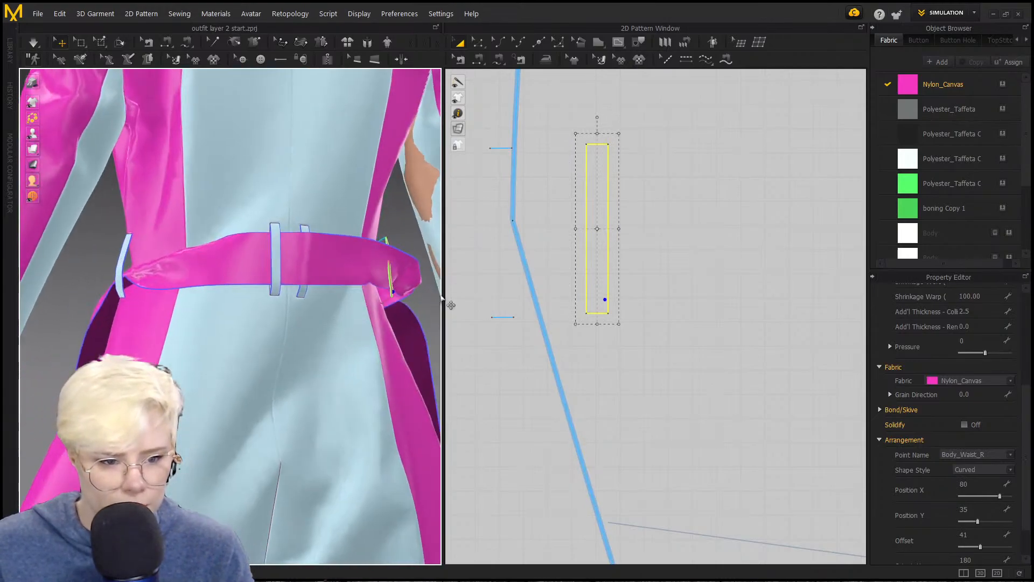
# Step: Move the side belt loop outward in front of the belt and simulate so it wraps around the belt
pyautogui.moveTo(402, 295); pyautogui.dragTo(404, 285)
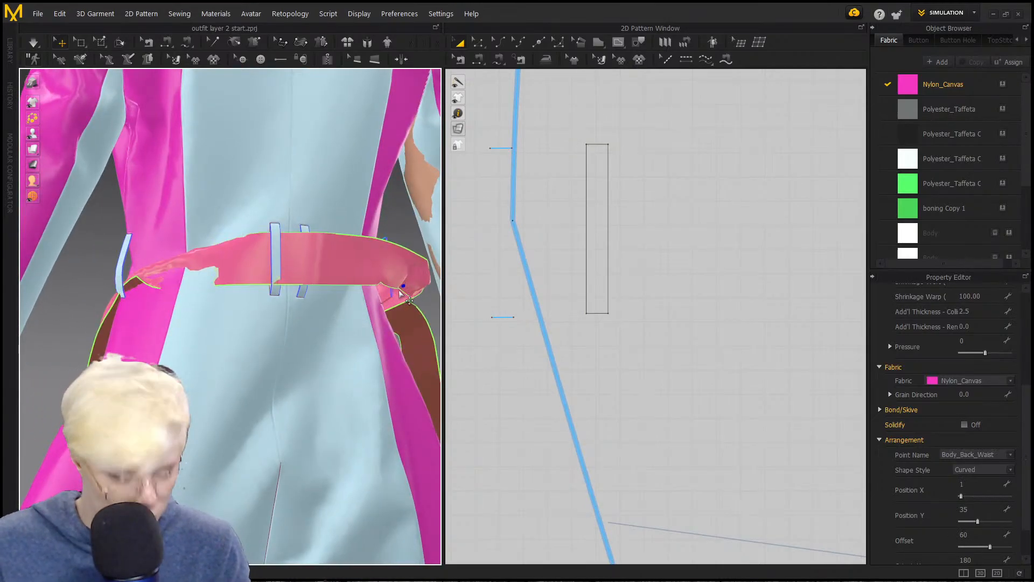
pyautogui.click(412, 335)
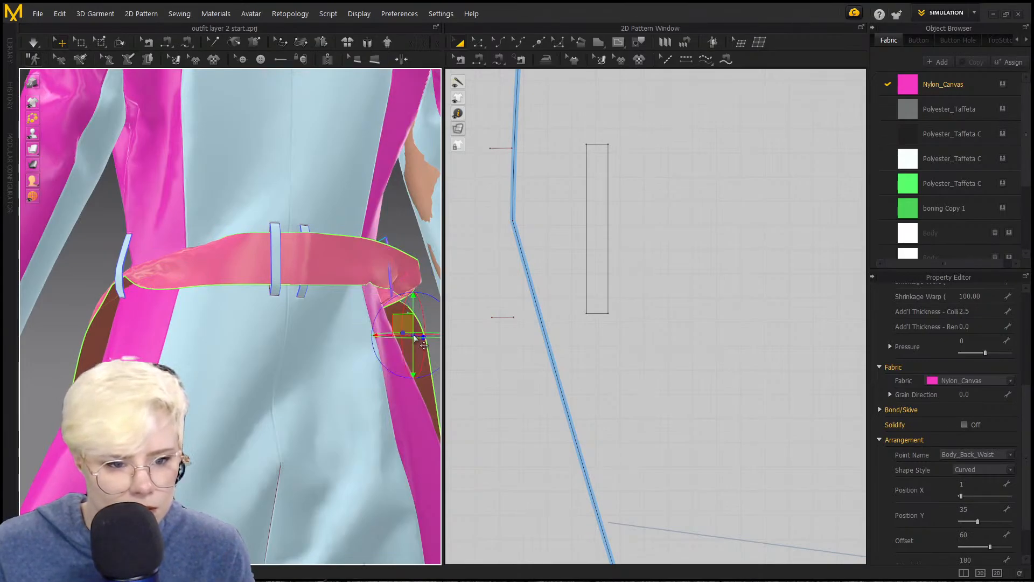
pyautogui.press('Escape')
pyautogui.click(391, 294)
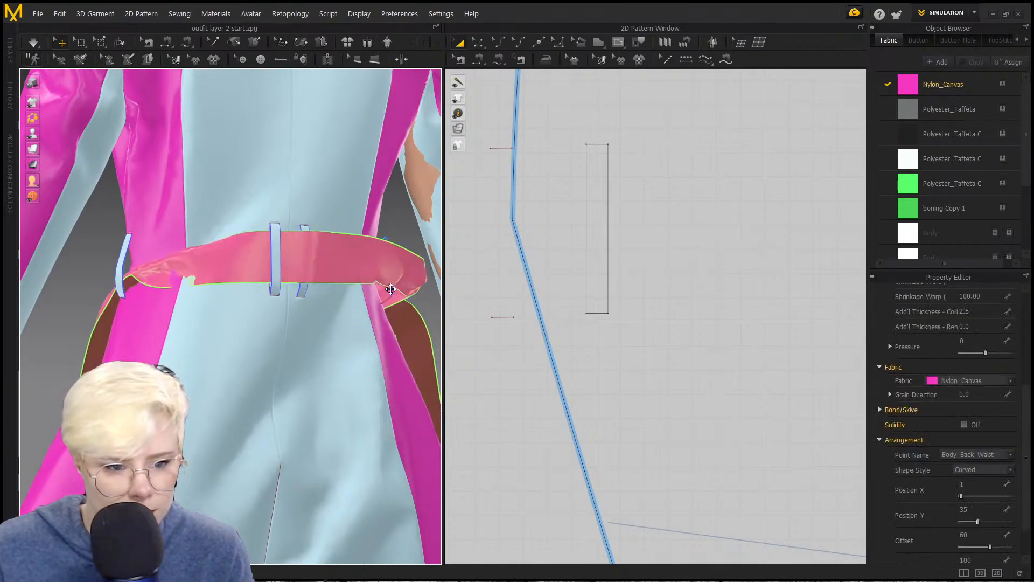
pyautogui.click(408, 292)
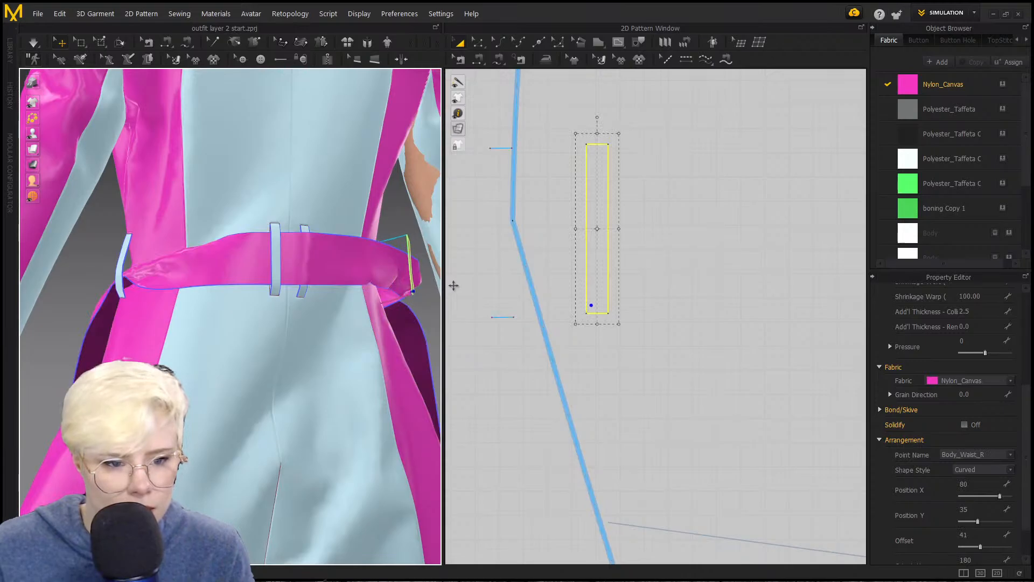
pyautogui.press('space')
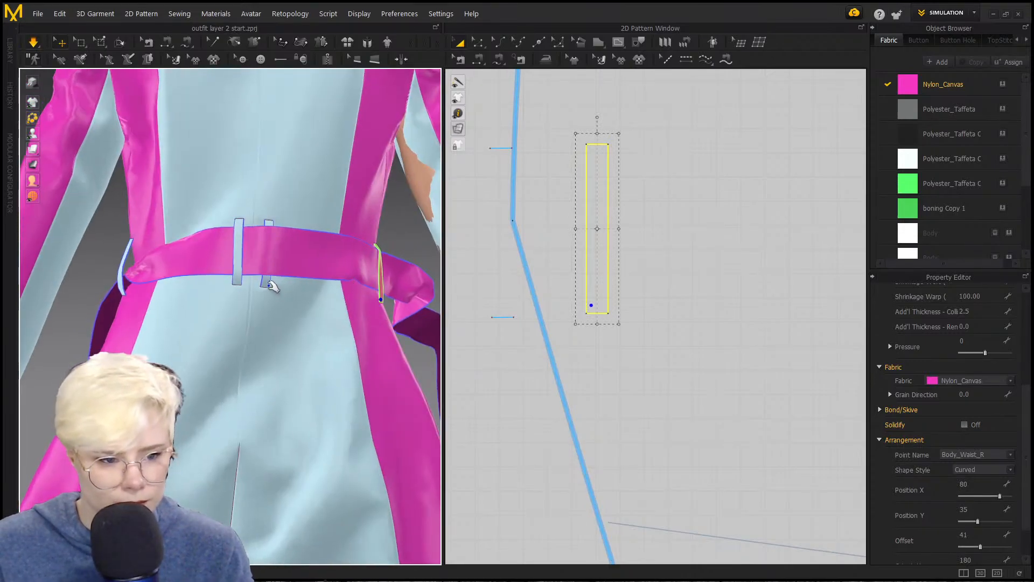
# Step: Unfreeze the back belt loop still behind the belt and pull it out over the belt while simulating
pyautogui.click(266, 282)
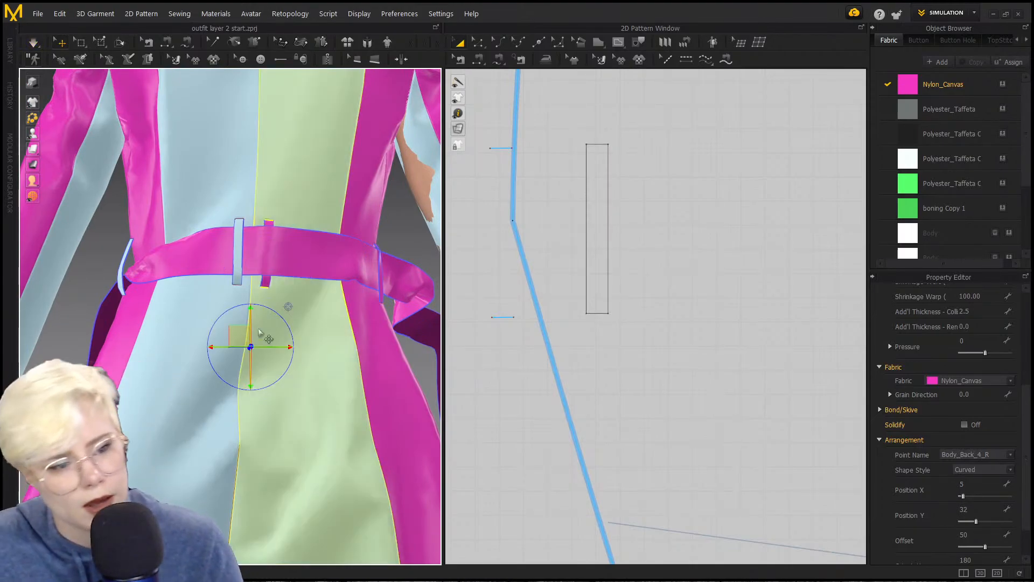
pyautogui.moveTo(278, 292); pyautogui.dragTo(283, 282)
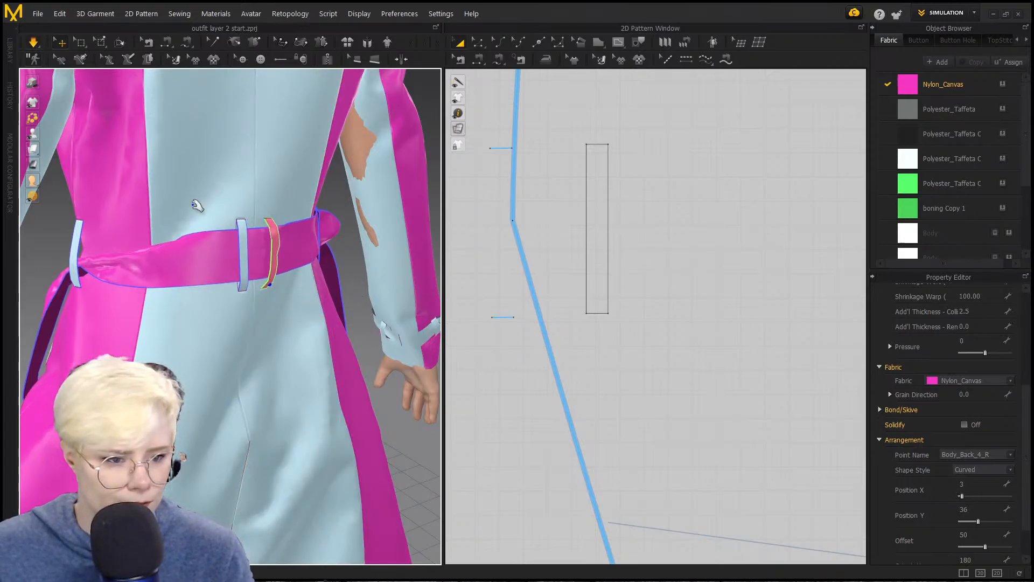
pyautogui.scroll(-4, 324, 255)
pyautogui.moveTo(334, 258); pyautogui.dragTo(304, 254, button='right')
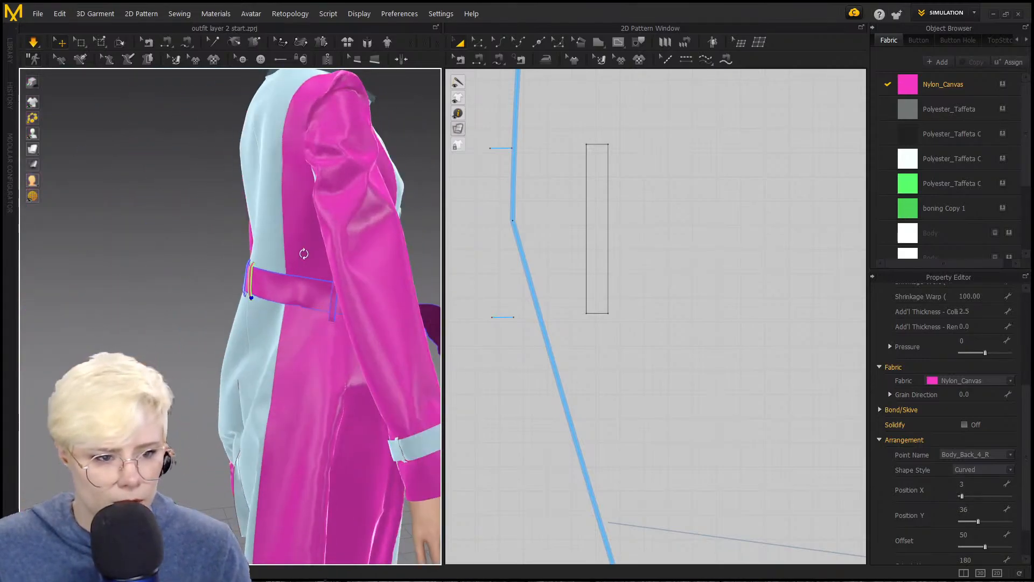
pyautogui.scroll(-15, 644, 254)
pyautogui.press('space')
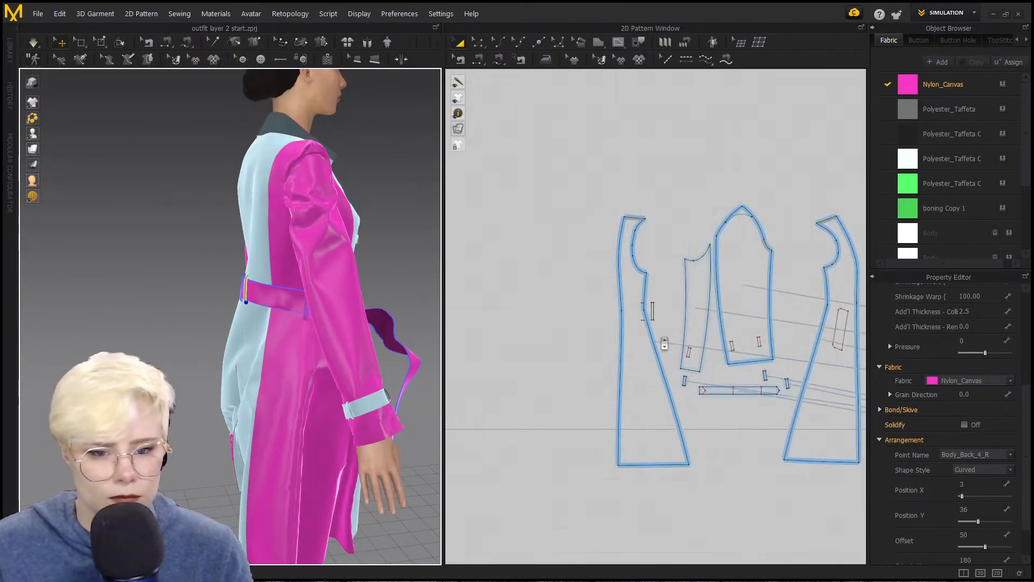
pyautogui.moveTo(549, 235); pyautogui.dragTo(784, 384)
pyautogui.moveTo(890, 379); pyautogui.dragTo(890, 379)
pyautogui.scroll(-1, 795, 350)
pyautogui.moveTo(795, 351); pyautogui.dragTo(606, 356, button='middle')
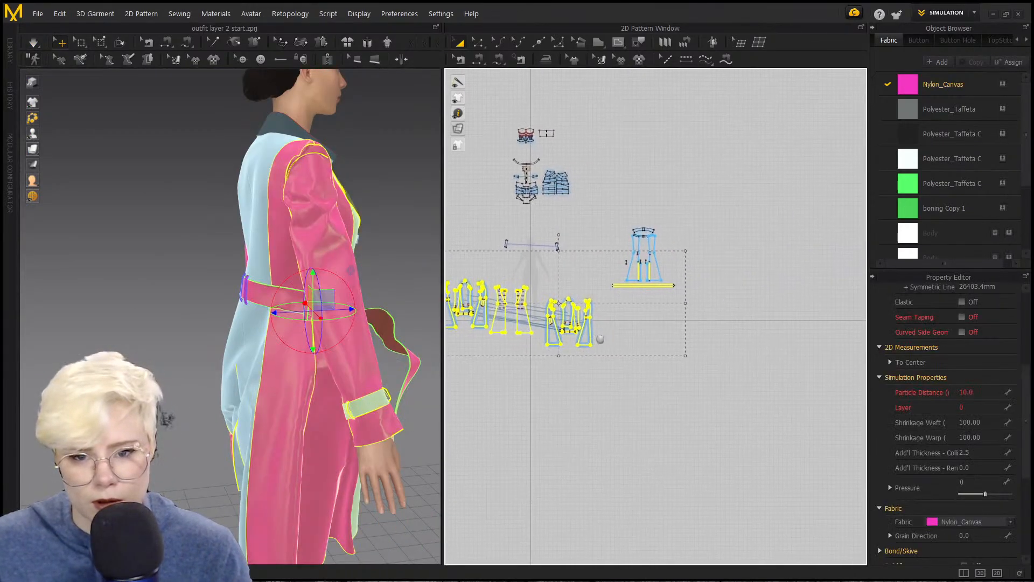
pyautogui.scroll(1, 606, 353)
pyautogui.scroll(-1, 458, 238)
pyautogui.moveTo(452, 238); pyautogui.dragTo(542, 251, button='middle')
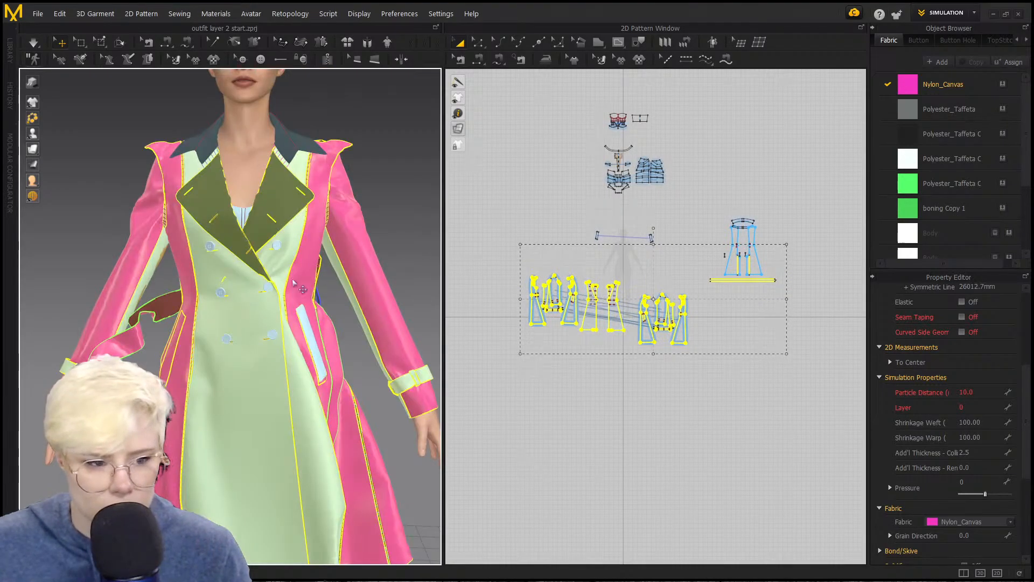
pyautogui.moveTo(280, 286); pyautogui.dragTo(306, 286, button='middle')
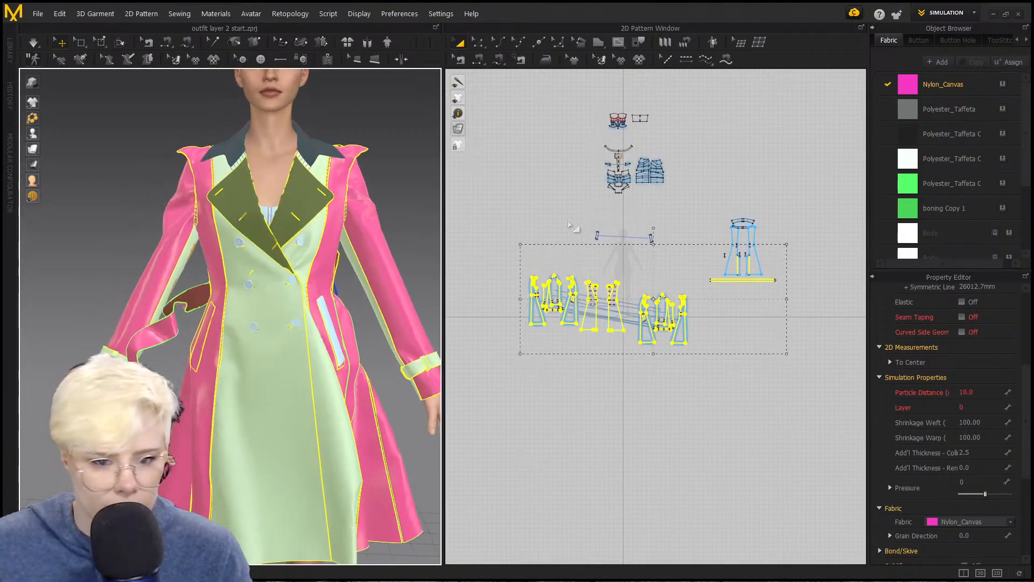
pyautogui.click(654, 244)
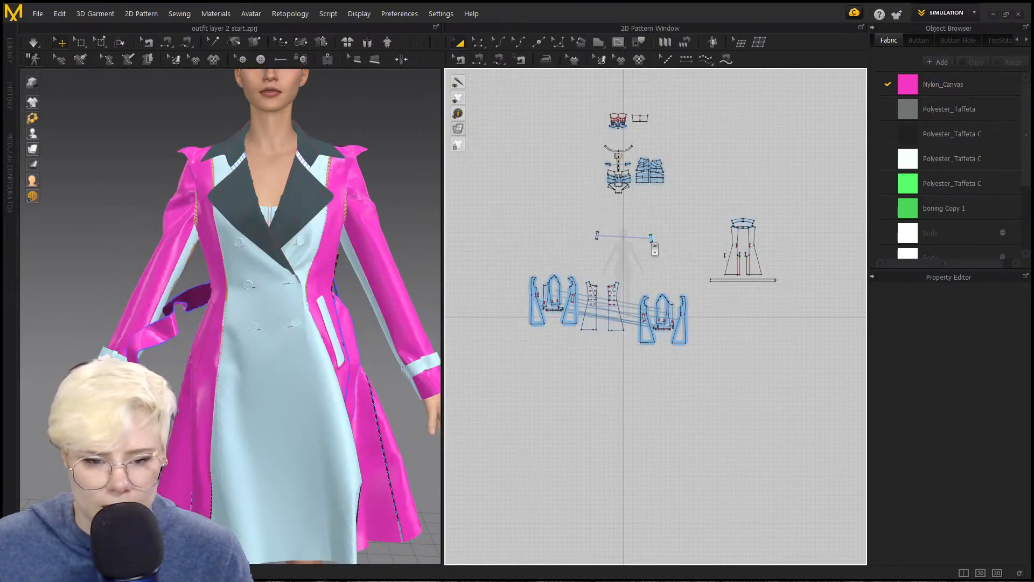
# Step: Move the unsewn pocket welt's 2D pattern into the empty space below the side panels
pyautogui.scroll(3, 654, 249)
pyautogui.click(650, 215)
pyautogui.scroll(-2, 651, 232)
pyautogui.moveTo(508, 240); pyautogui.dragTo(641, 231, button='middle')
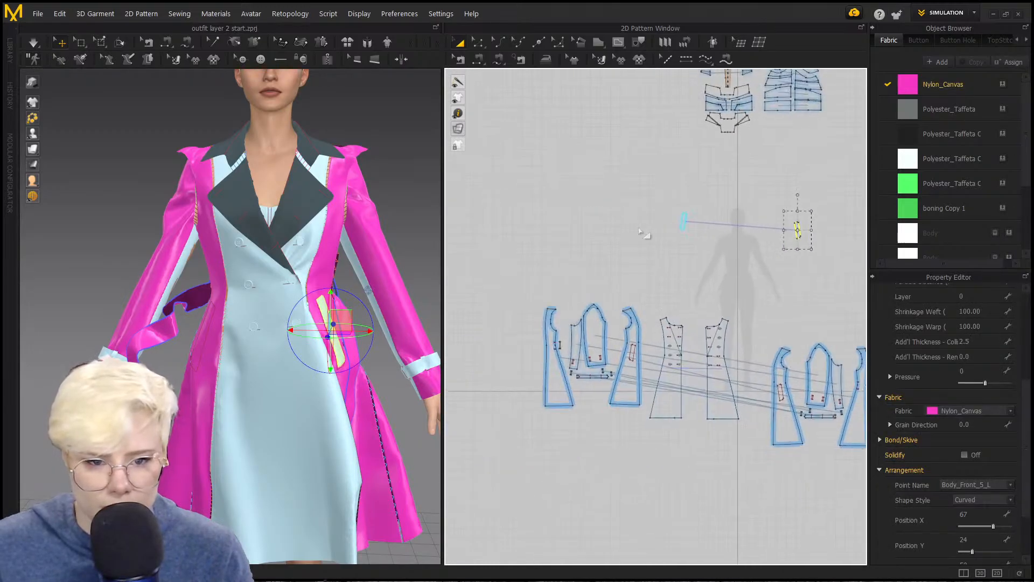
pyautogui.moveTo(680, 229); pyautogui.dragTo(637, 451)
# Step: Free-sew the pocket welt's whole outline to the matching internal pocket outline on the side panel
pyautogui.scroll(4, 635, 429)
pyautogui.moveTo(641, 405); pyautogui.dragTo(655, 326, button='middle')
pyautogui.press('m')
pyautogui.click(660, 370)
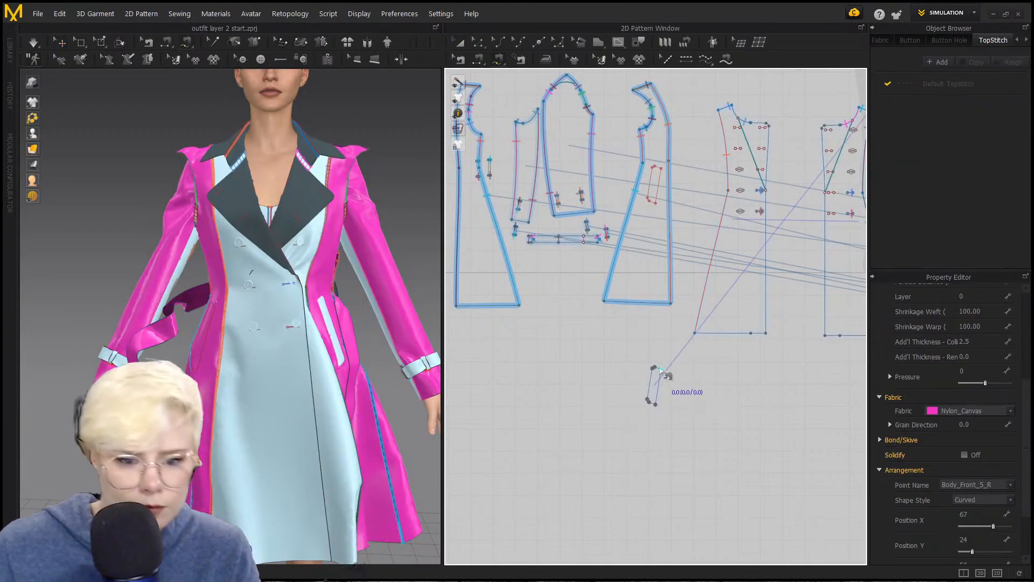
pyautogui.click(661, 370)
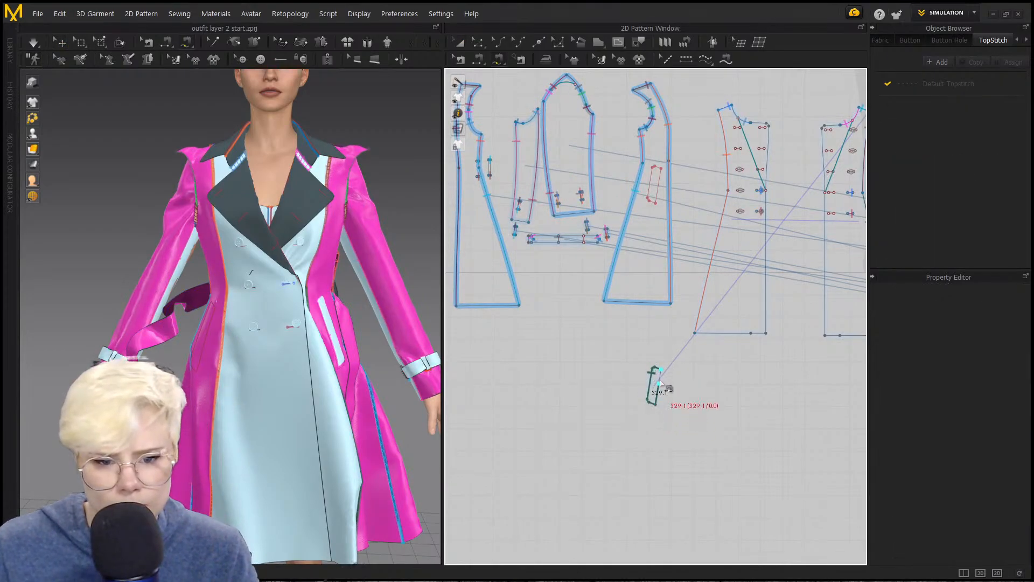
pyautogui.scroll(6, 706, 226)
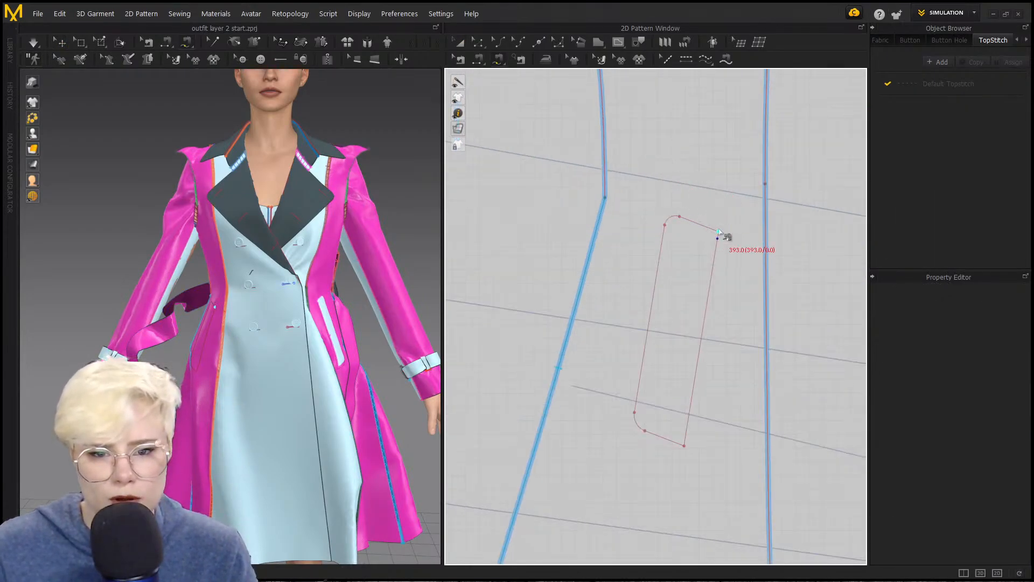
pyautogui.click(660, 252)
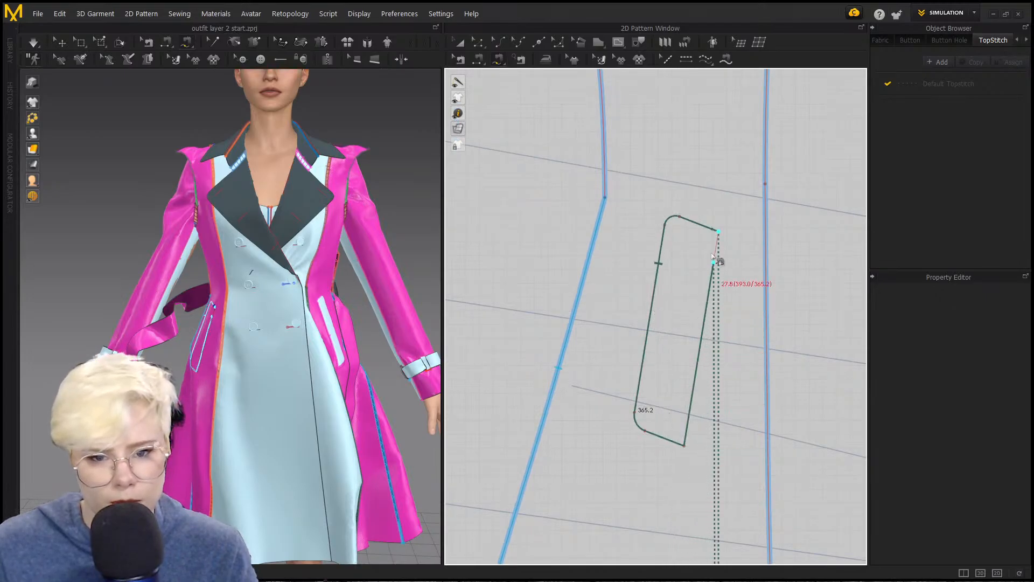
pyautogui.click(713, 232)
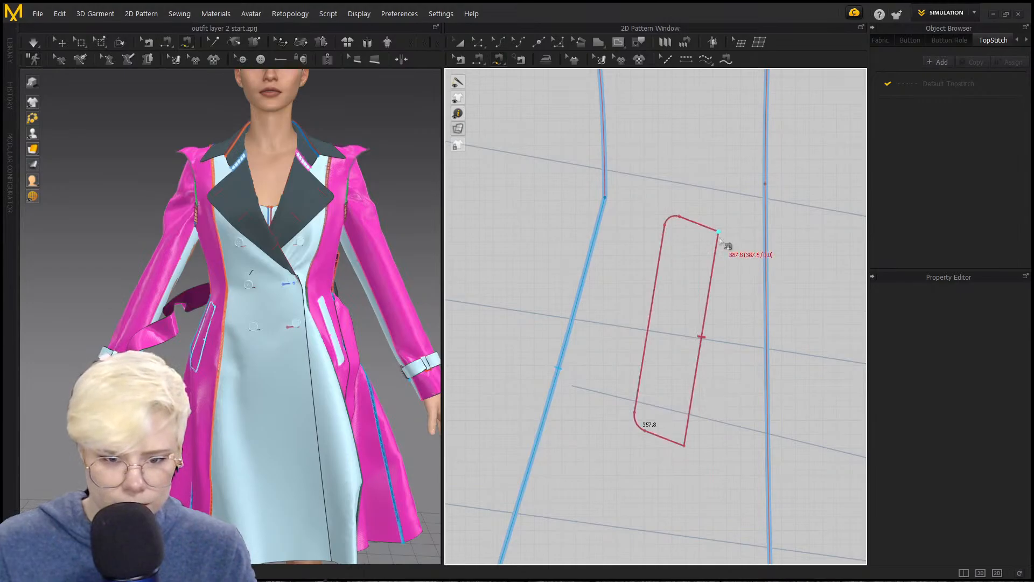
pyautogui.scroll(-5, 725, 323)
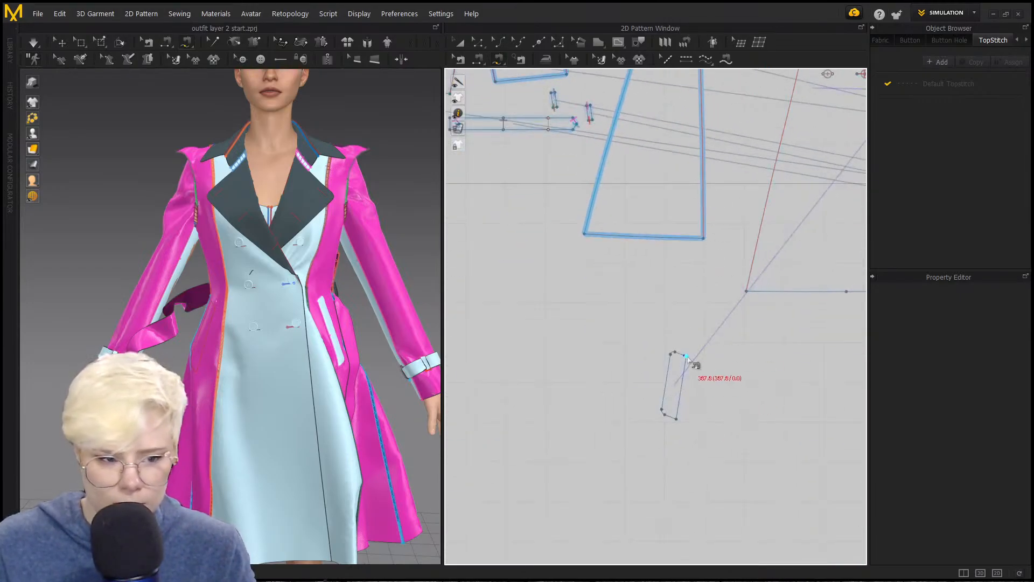
pyautogui.click(687, 356)
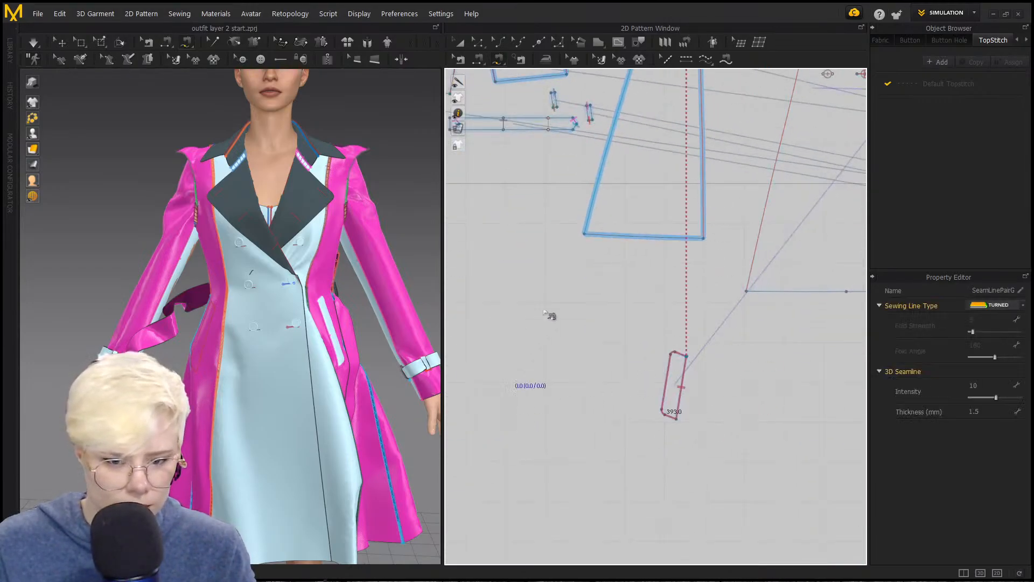
pyautogui.click(668, 375)
# Step: Move the sewn pocket welt away from the body in 3D and superimpose it over the coat's side panel
pyautogui.scroll(5, 242, 293)
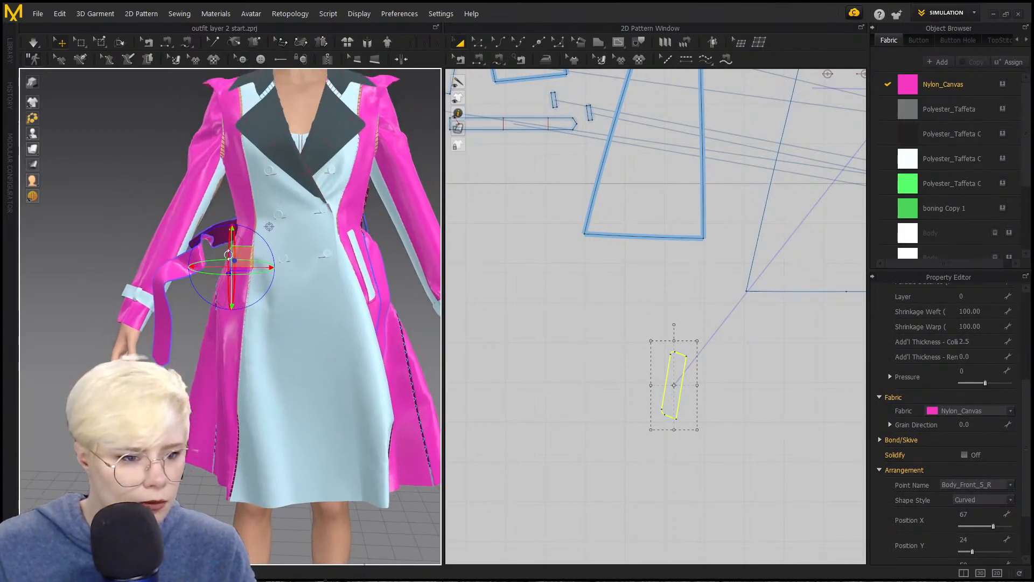
pyautogui.moveTo(243, 257); pyautogui.dragTo(108, 213)
pyautogui.rightClick(94, 245)
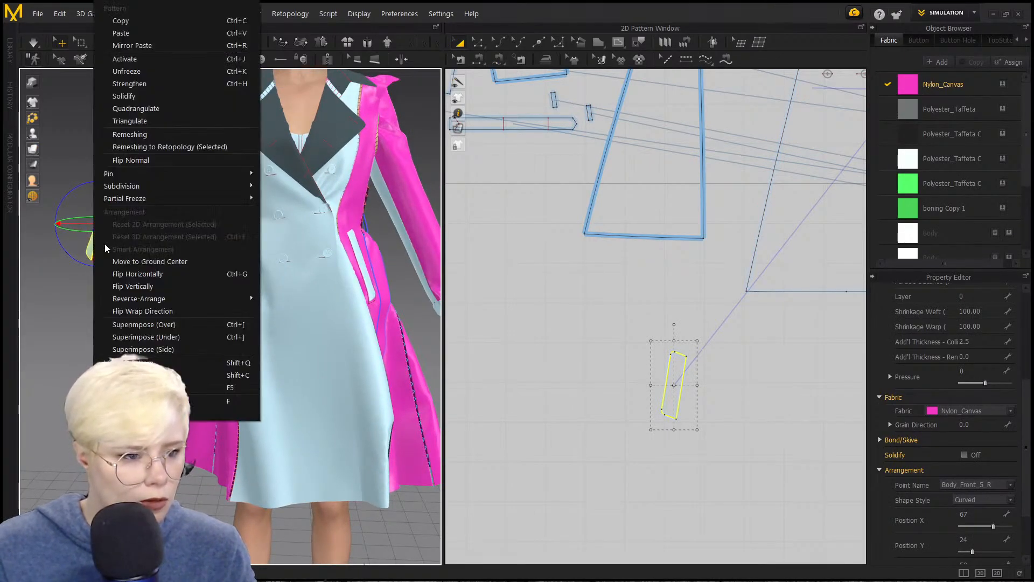
pyautogui.click(193, 327)
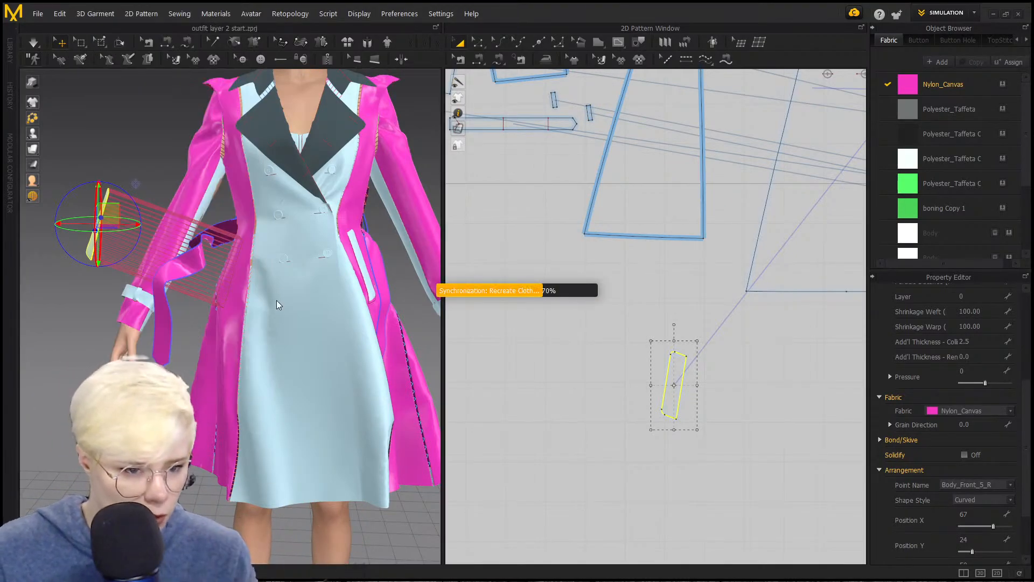
pyautogui.moveTo(276, 300); pyautogui.dragTo(253, 295, button='right')
pyautogui.scroll(3, 248, 292)
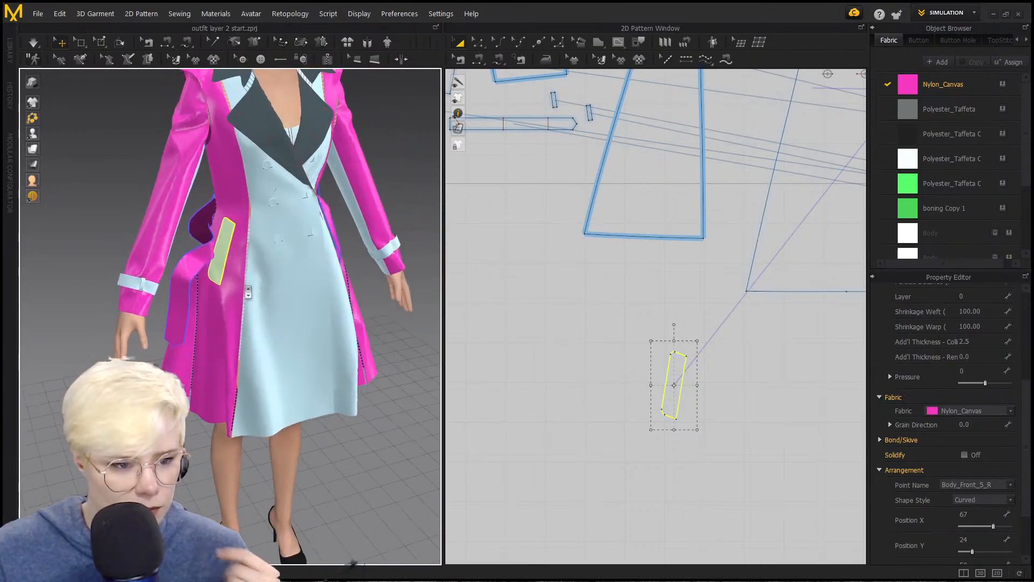
# Step: Select all the coat's 2D patterns, including belt, loops and pocket welts, and unfreeze them
pyautogui.scroll(4, 248, 292)
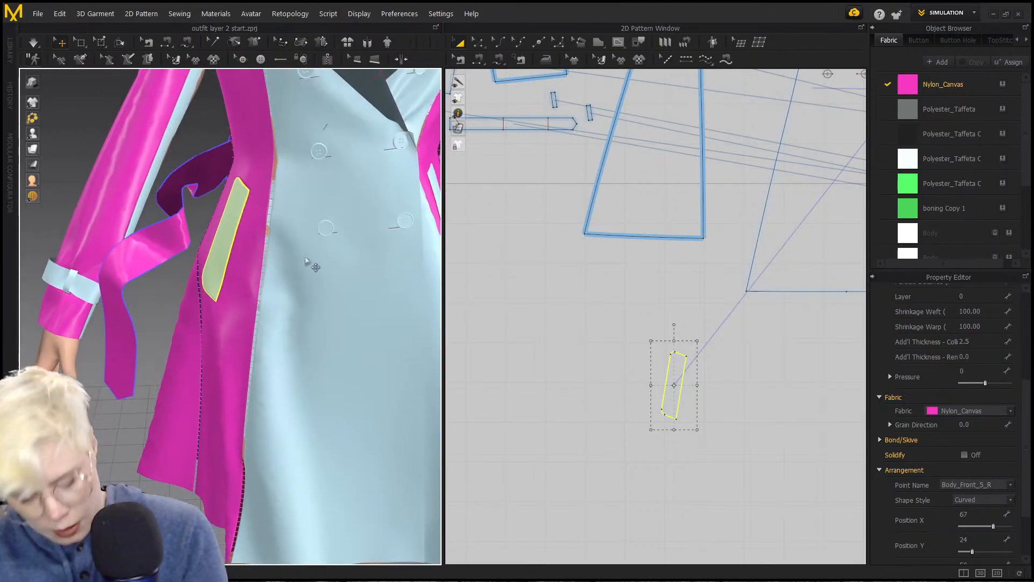
pyautogui.moveTo(392, 268); pyautogui.dragTo(284, 251, button='right')
pyautogui.click(284, 249)
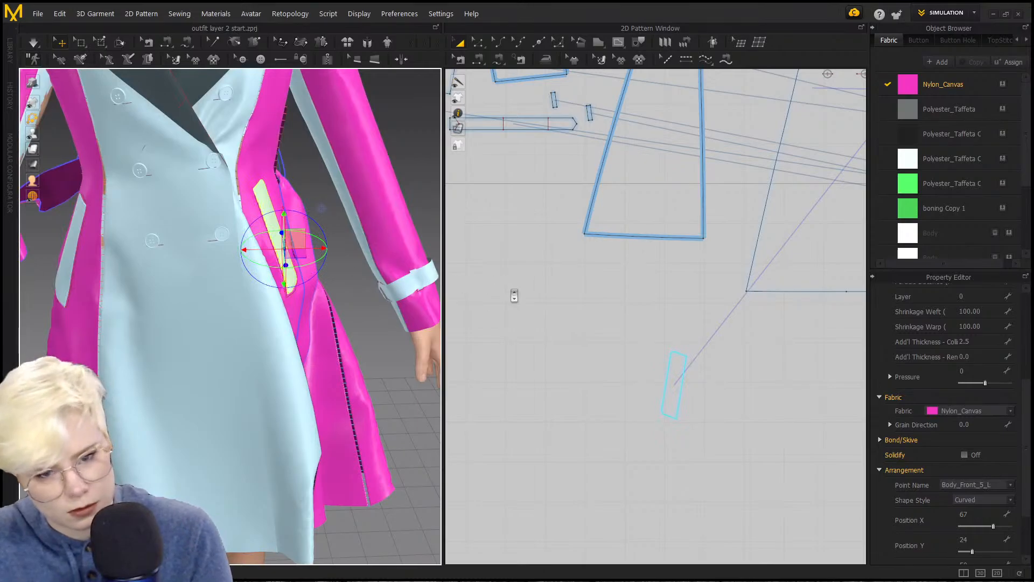
pyautogui.scroll(-10, 514, 295)
pyautogui.moveTo(558, 236); pyautogui.dragTo(768, 360)
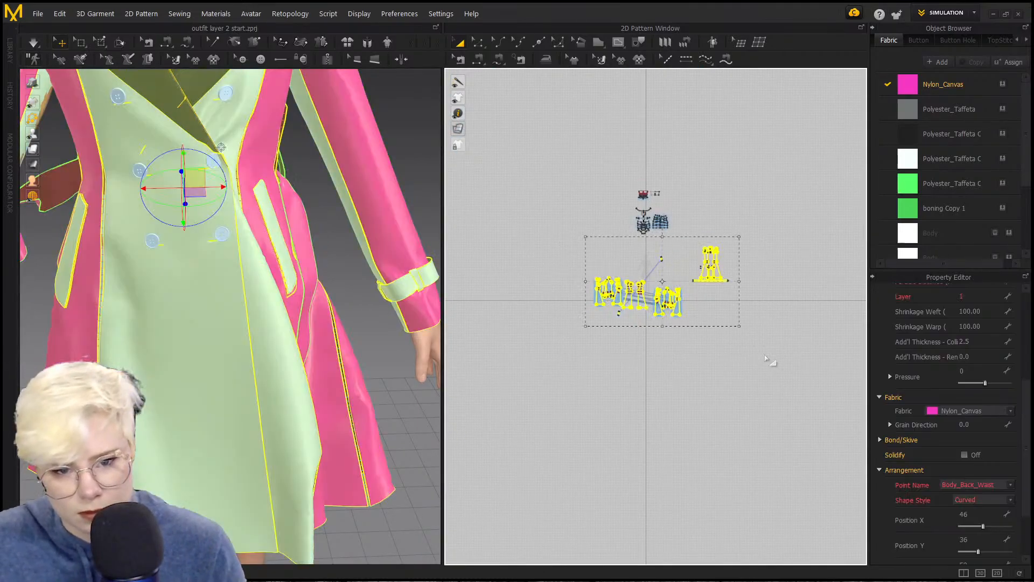
pyautogui.hotkey('ctrl', 'k')
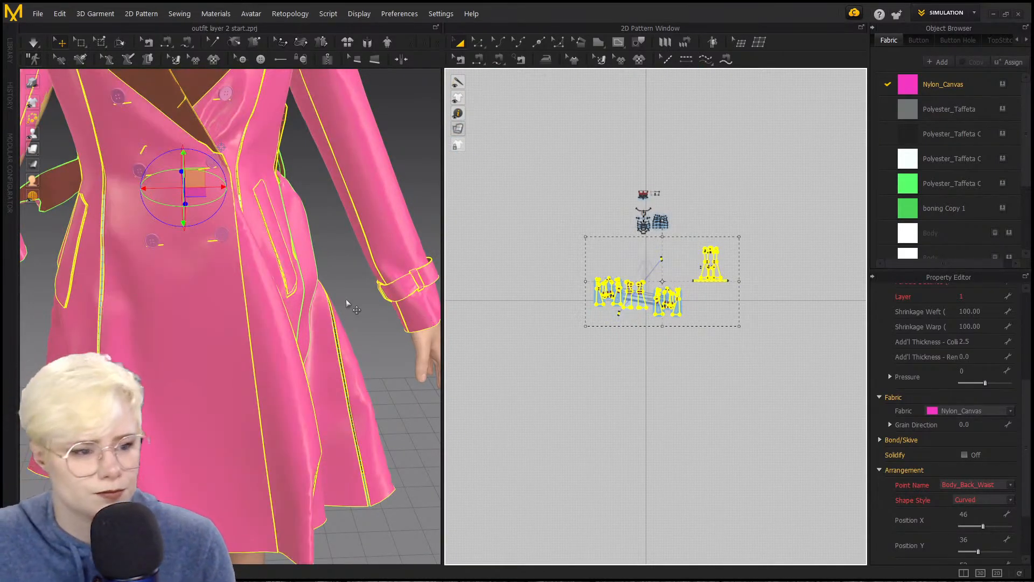
# Step: Simulate the whole coat briefly to settle it on the avatar, and stop to check the front closure
pyautogui.press('space')
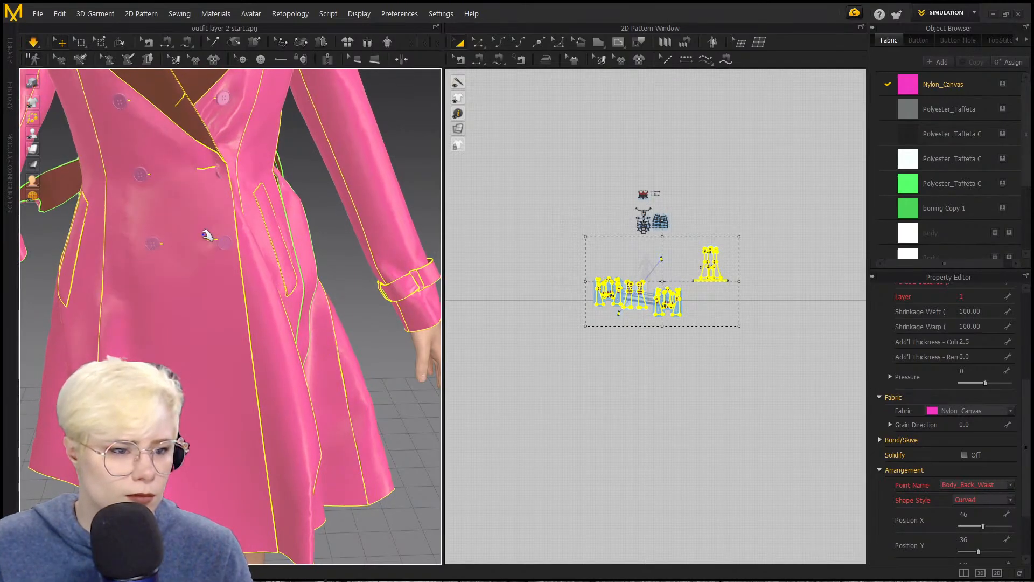
pyautogui.moveTo(217, 189); pyautogui.dragTo(232, 217, button='right')
pyautogui.press('space')
pyautogui.scroll(3, 245, 236)
pyautogui.moveTo(246, 235); pyautogui.dragTo(280, 322, button='middle')
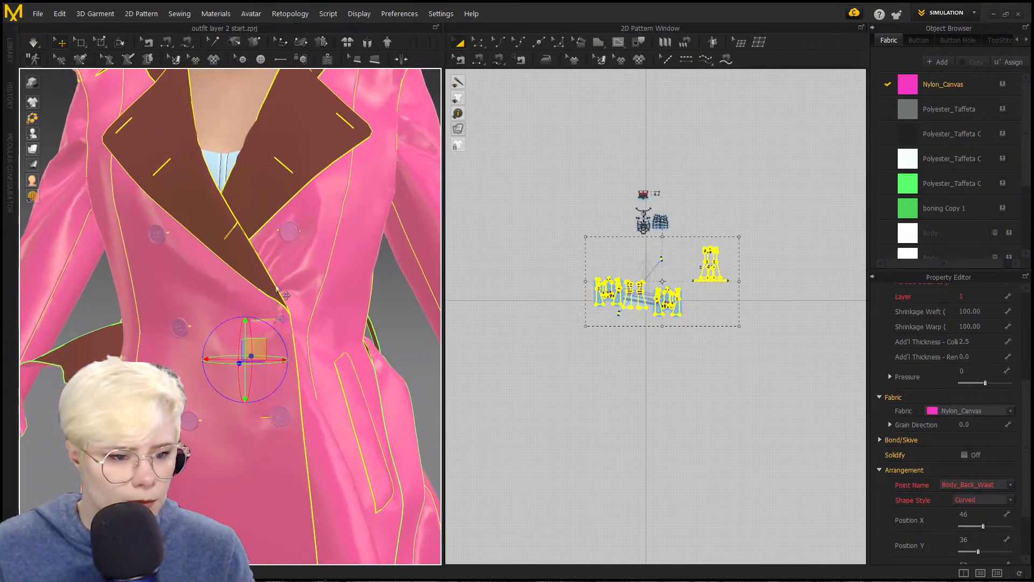
# Step: Select the sunken button beside the lower tip of the lapel overlap and reset its 3D position
pyautogui.click(280, 322)
pyautogui.click(278, 317)
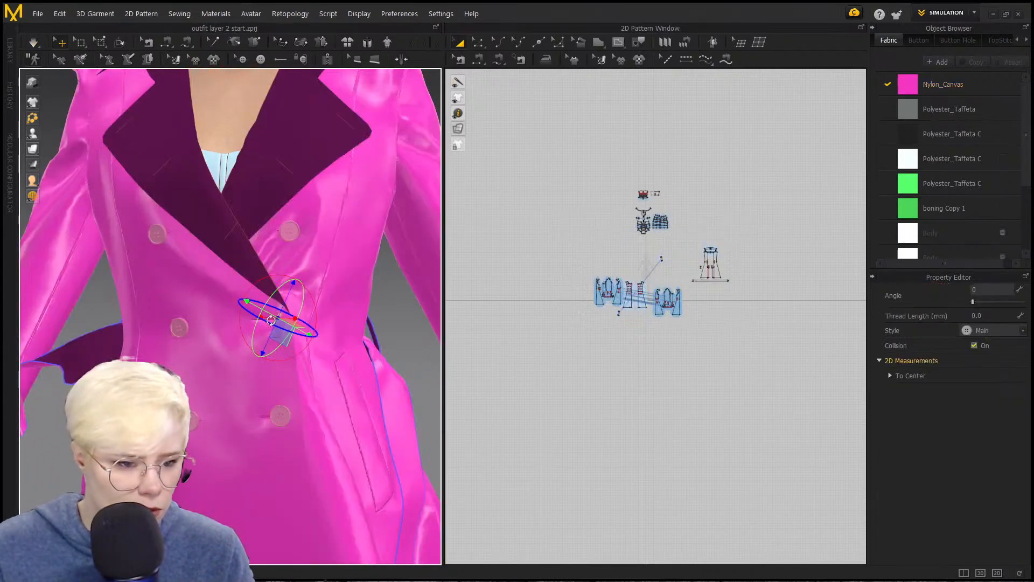
pyautogui.scroll(5, 327, 310)
pyautogui.click(351, 265)
pyautogui.scroll(3, 336, 324)
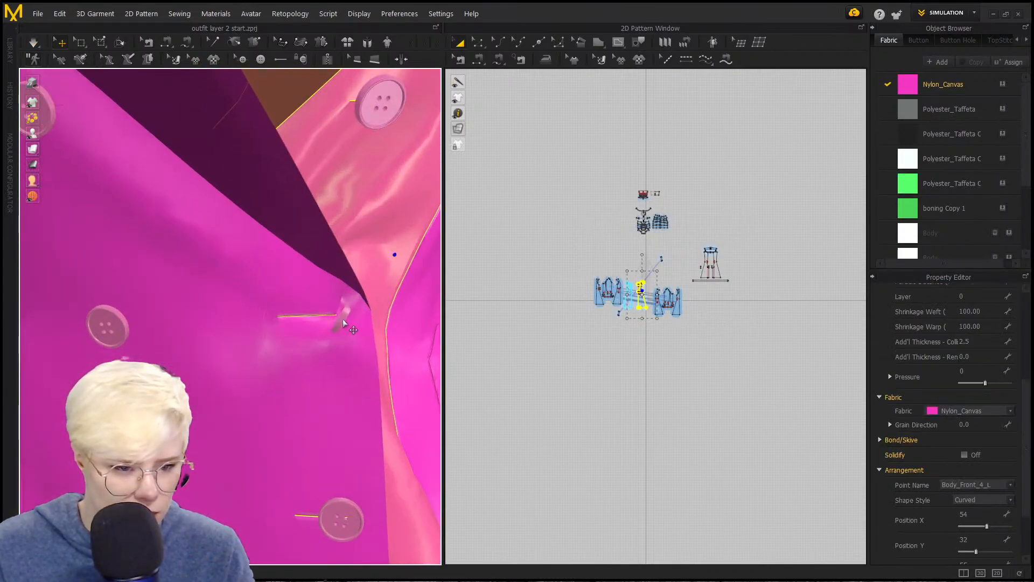
pyautogui.click(342, 319)
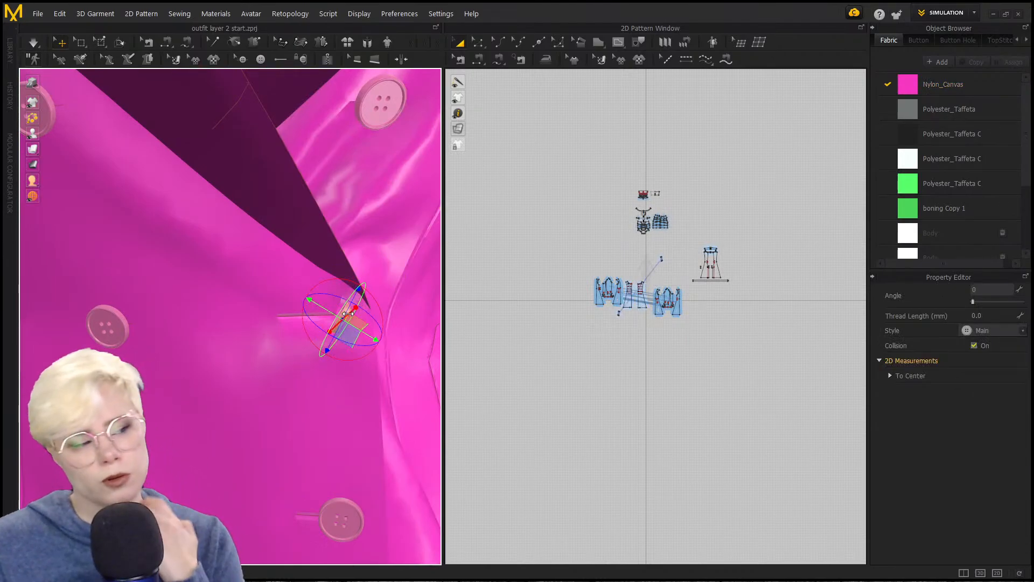
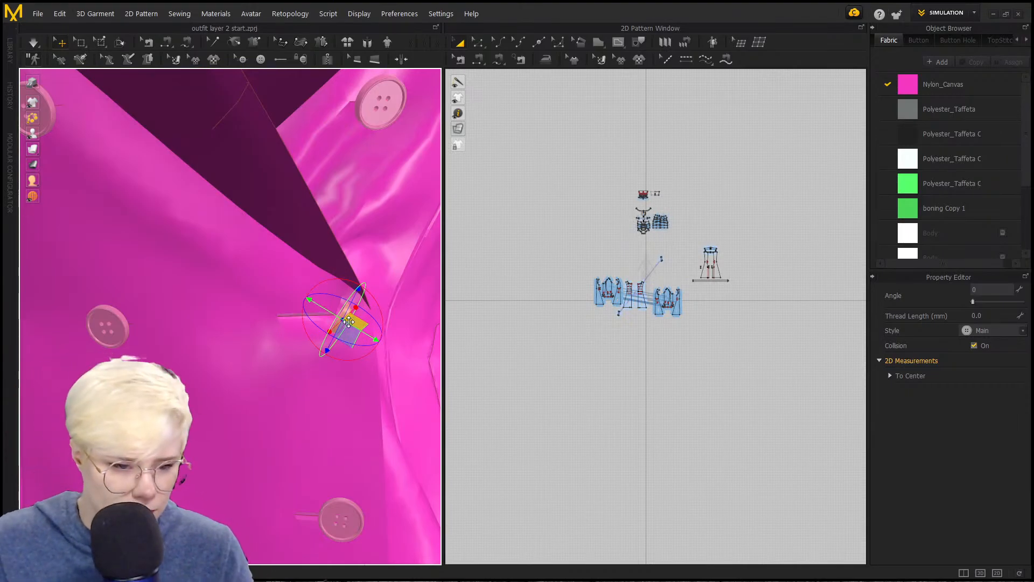
pyautogui.click(376, 324)
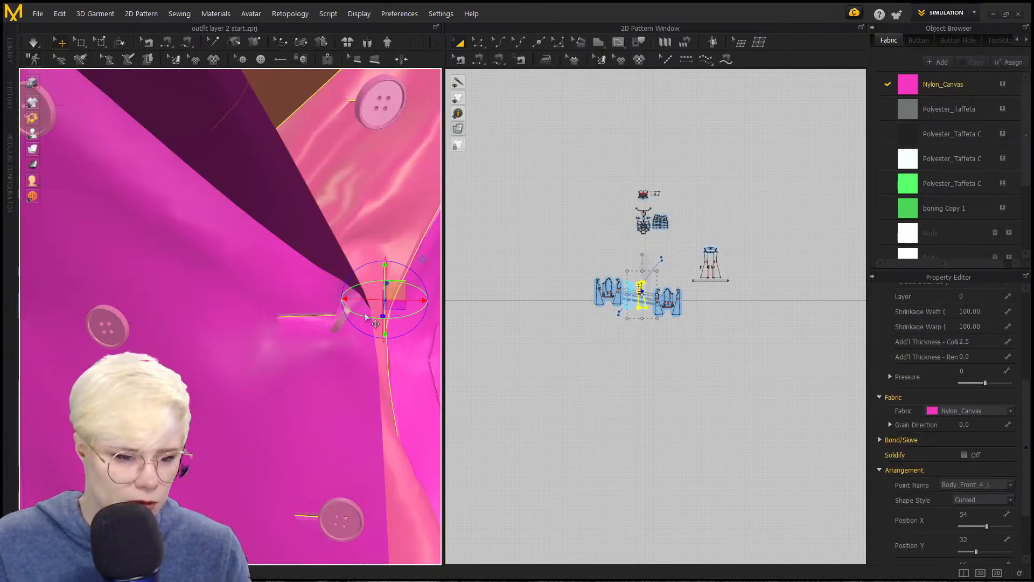
pyautogui.click(337, 325)
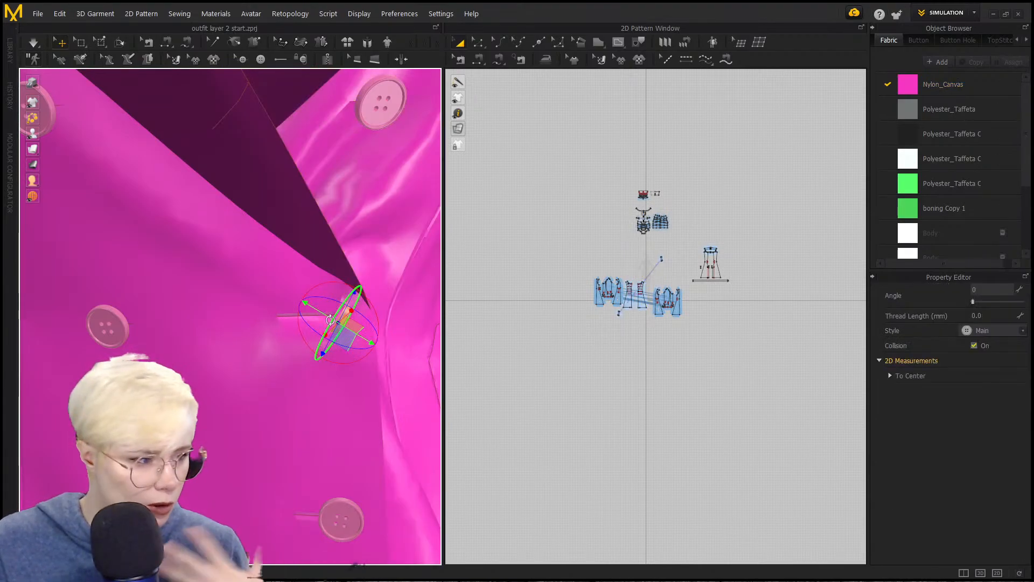
pyautogui.rightClick(332, 322)
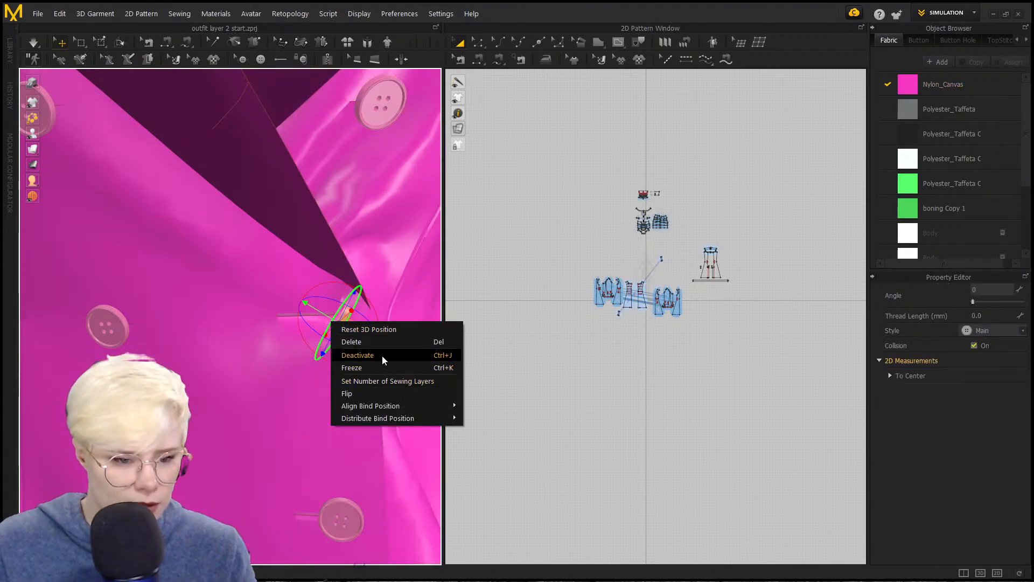
pyautogui.click(388, 331)
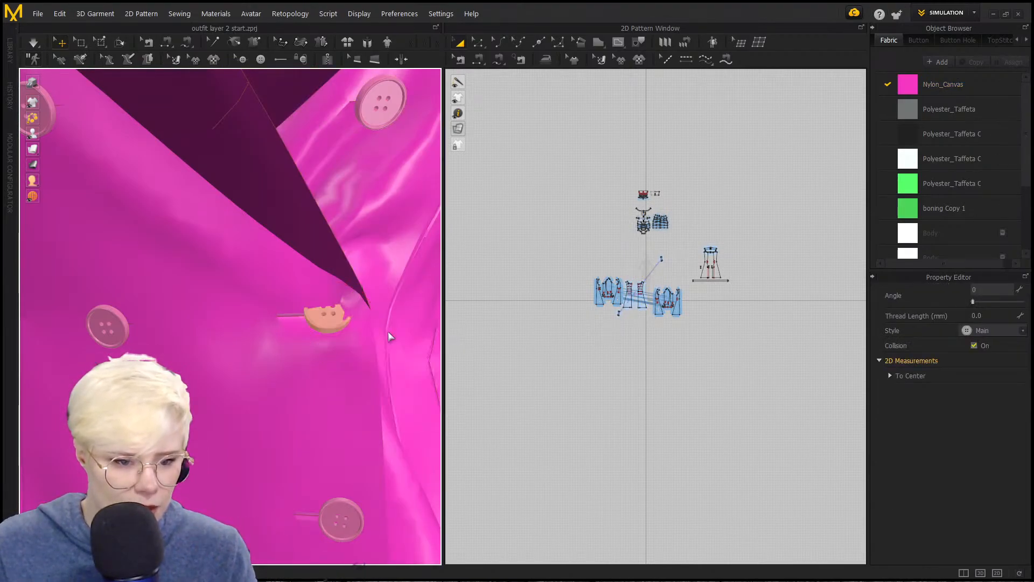
# Step: Pull the sunken button out in front of the coat in 3D and simulate to seat it on the front panel
pyautogui.click(335, 322)
pyautogui.moveTo(334, 322); pyautogui.dragTo(264, 334, button='right')
pyautogui.moveTo(308, 314); pyautogui.dragTo(281, 309)
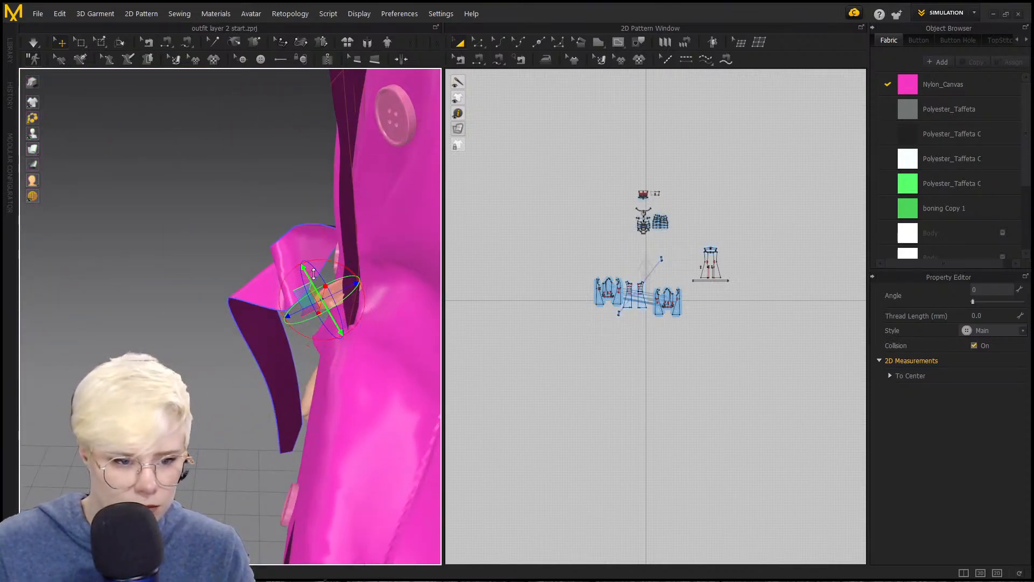
pyautogui.moveTo(314, 273); pyautogui.dragTo(294, 269)
pyautogui.moveTo(346, 302); pyautogui.dragTo(322, 304)
pyautogui.click(269, 296)
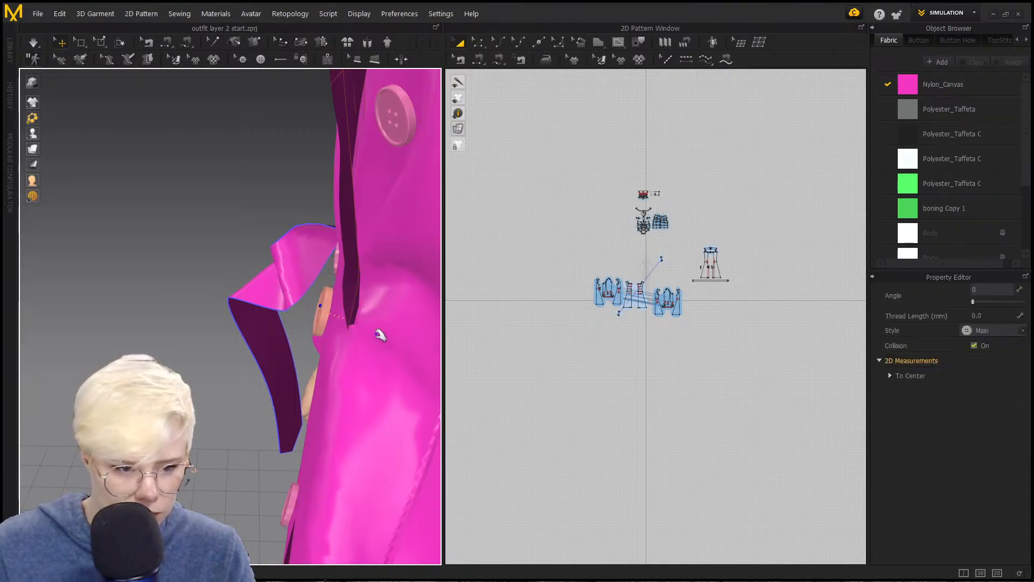
pyautogui.press('space')
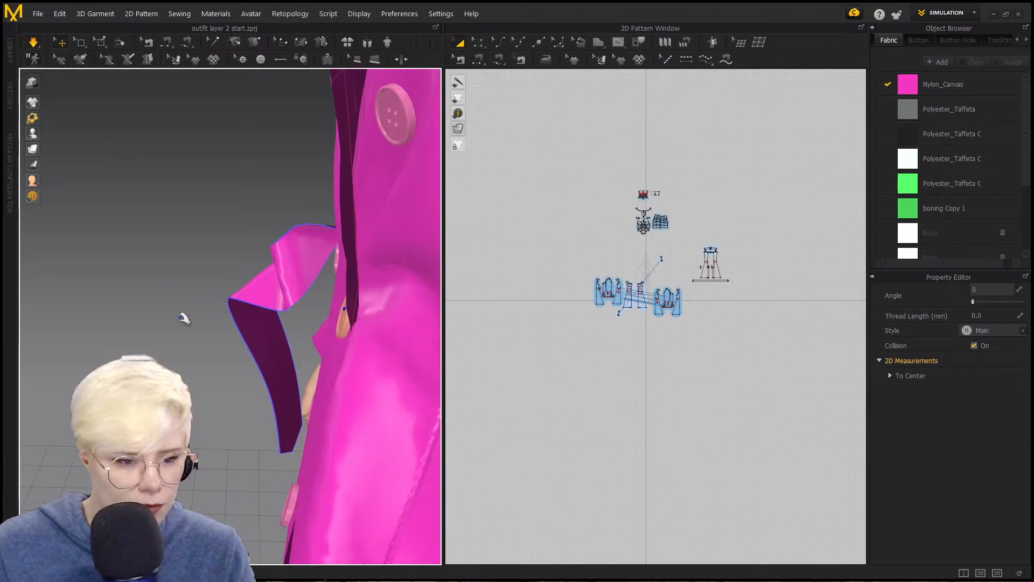
pyautogui.moveTo(184, 319); pyautogui.dragTo(325, 303, button='right')
pyautogui.scroll(-4, 320, 320)
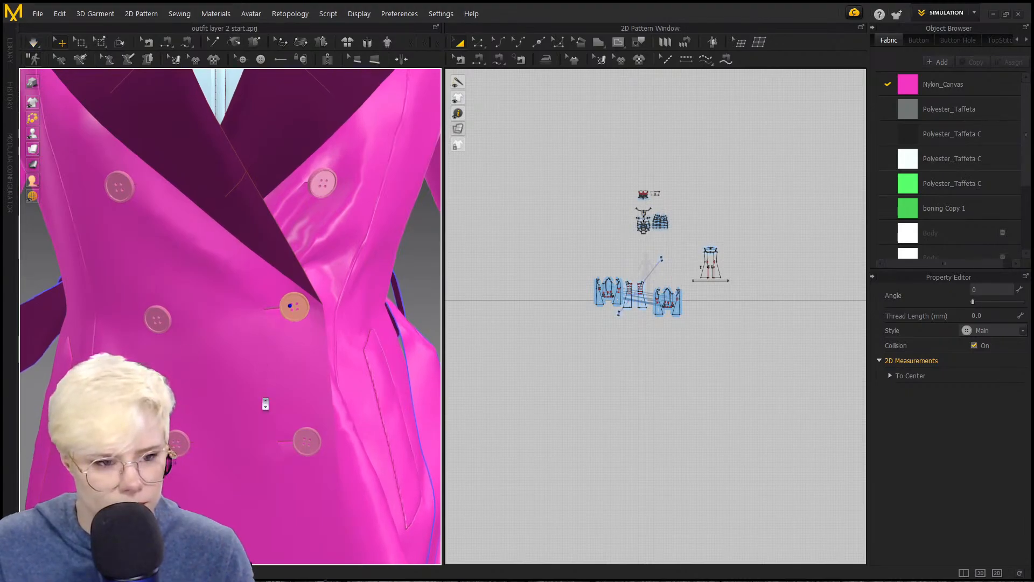
# Step: Examine the coat's front, buttons, collar and lapels on the avatar from several angles and distances
pyautogui.scroll(-6, 265, 403)
pyautogui.moveTo(261, 392); pyautogui.dragTo(227, 306, button='right')
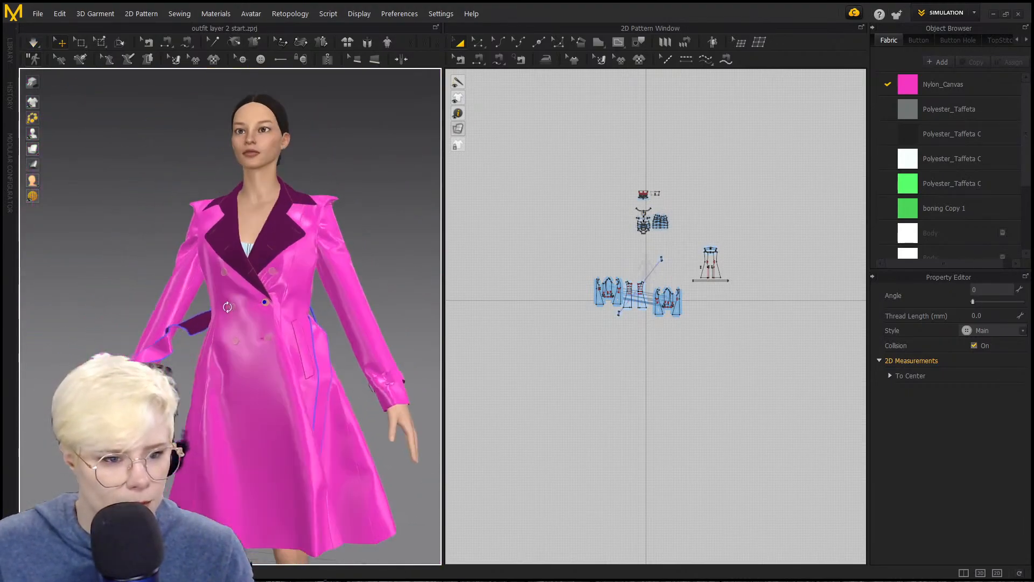
pyautogui.scroll(8, 228, 307)
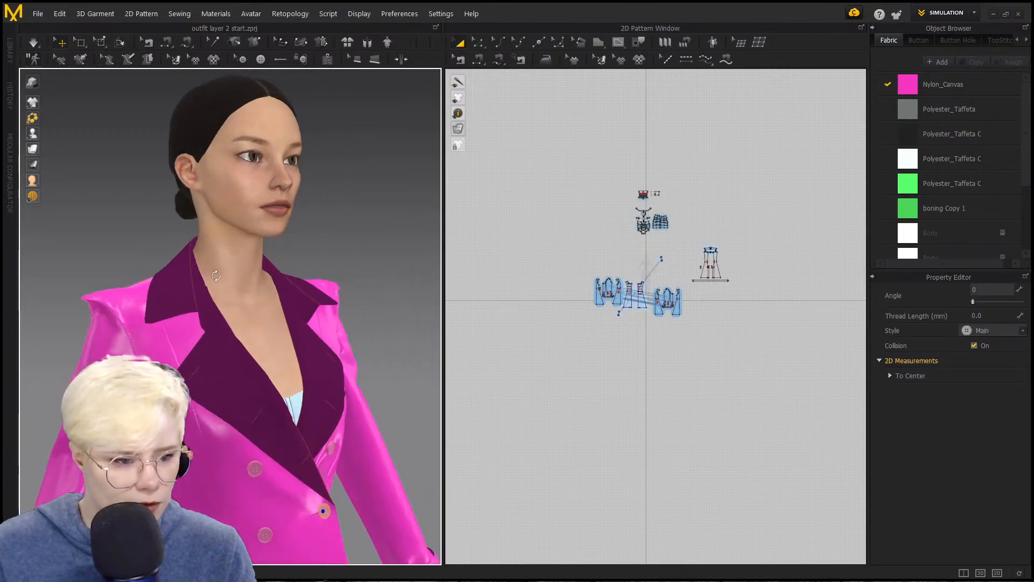
pyautogui.scroll(-3, 216, 276)
pyautogui.moveTo(216, 276); pyautogui.dragTo(244, 319, button='right')
pyautogui.scroll(3, 244, 319)
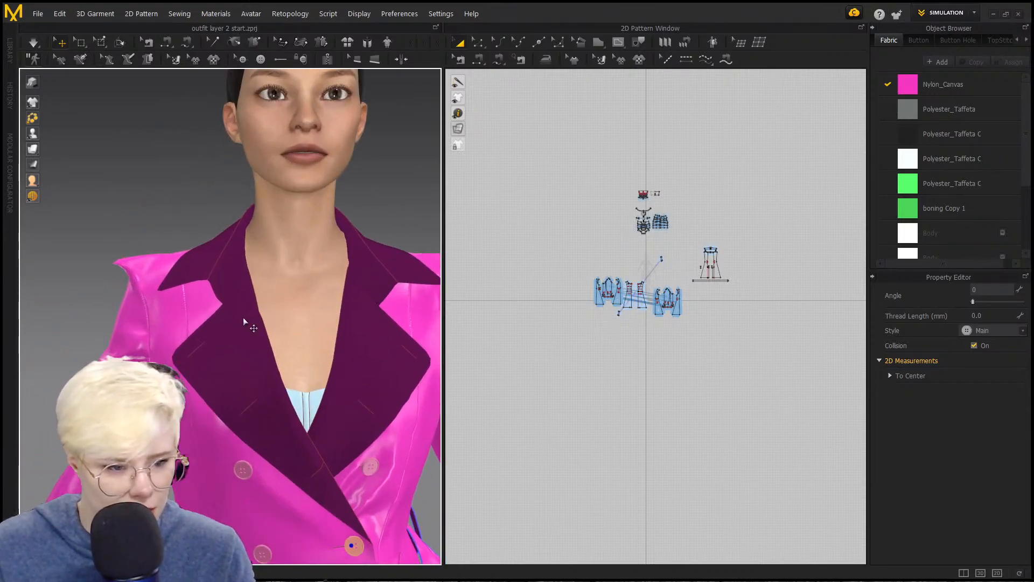
pyautogui.scroll(-3, 243, 322)
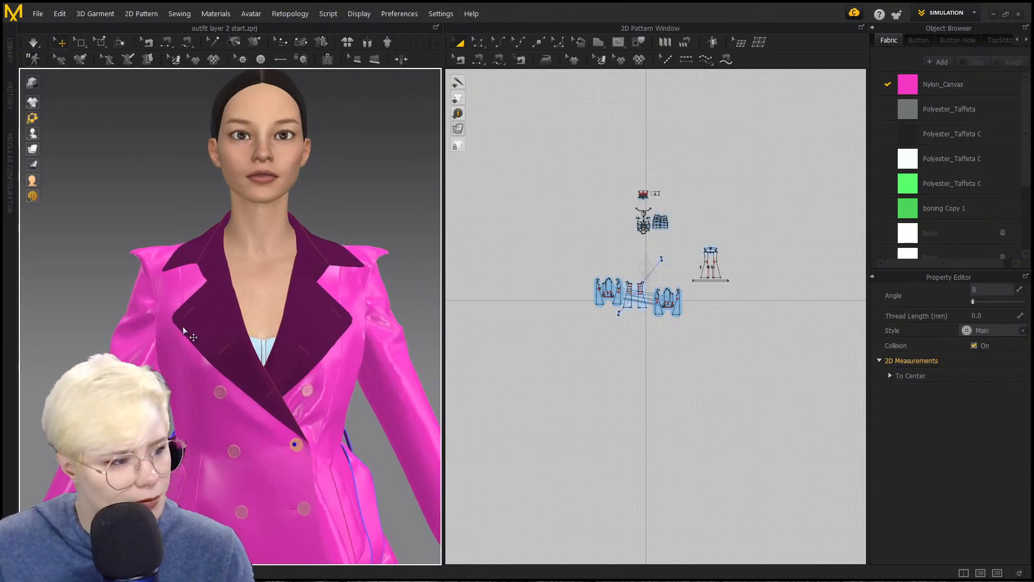
pyautogui.moveTo(203, 296)
pyautogui.mouseDown(button='right')
pyautogui.moveTo(421, 296)
pyautogui.moveTo(334, 294)
pyautogui.moveTo(231, 315)
pyautogui.moveTo(196, 287)
pyautogui.mouseUp(button='right')
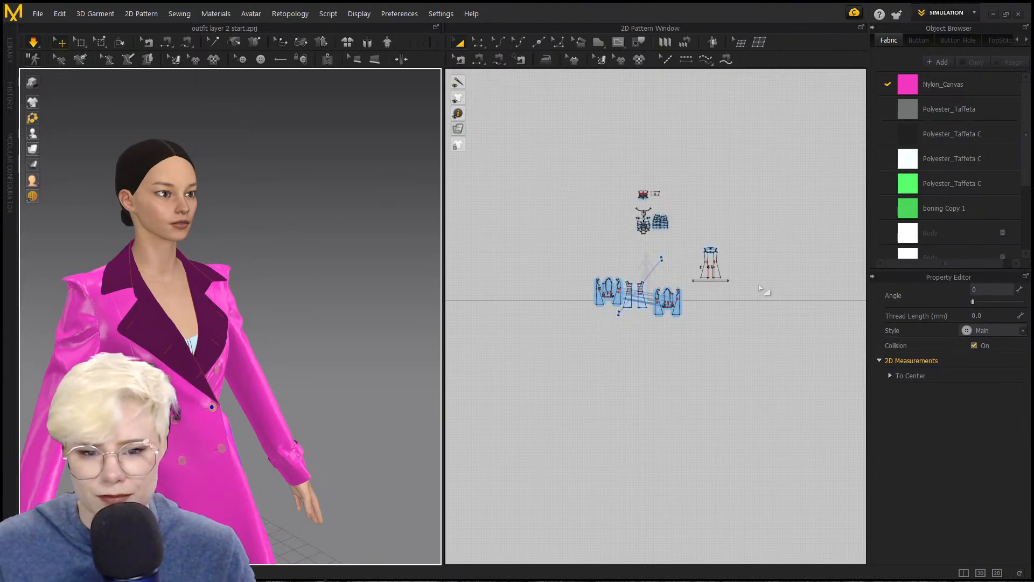
# Step: Move the two pocket welt patterns in 2D so each sits beside the outer edge of its front panel
pyautogui.scroll(5, 728, 291)
pyautogui.click(720, 434)
pyautogui.scroll(2, 592, 358)
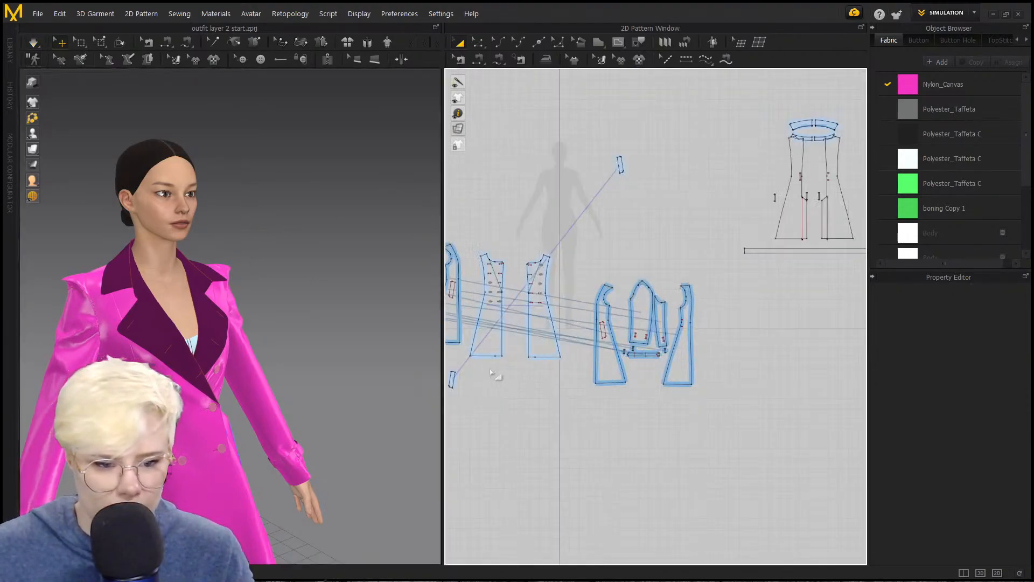
pyautogui.moveTo(483, 374); pyautogui.dragTo(581, 367, button='middle')
pyautogui.click(555, 368)
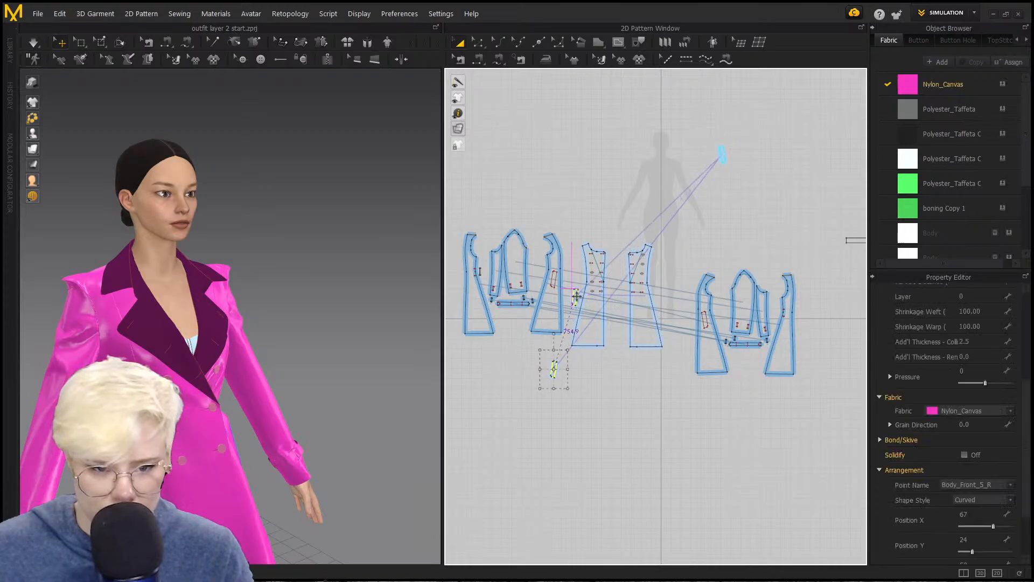
pyautogui.moveTo(555, 367); pyautogui.dragTo(575, 292)
pyautogui.moveTo(722, 155); pyautogui.dragTo(670, 289)
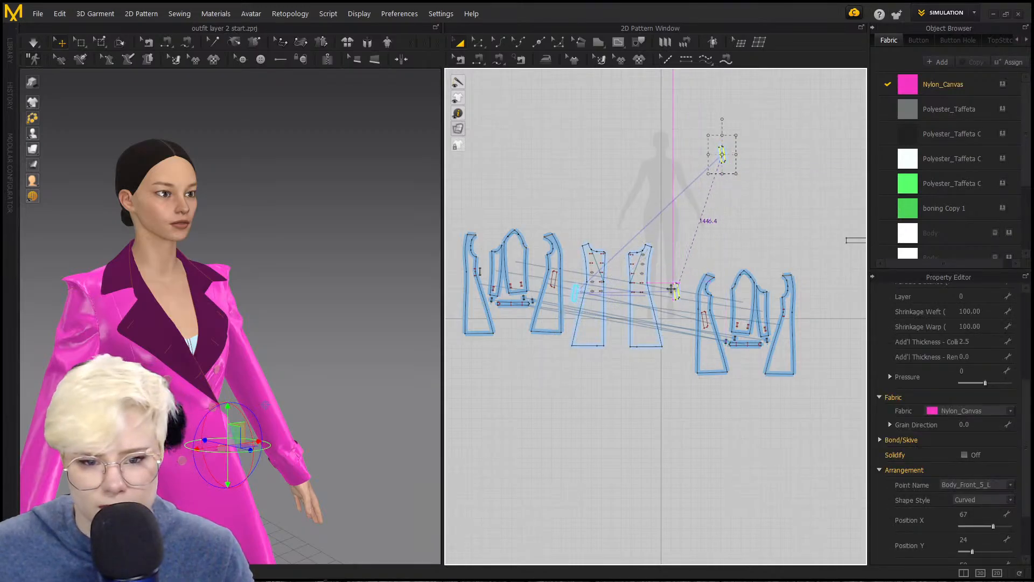
# Step: Select the coat's front, side, sleeve and pocket welt patterns and move them up together in the 2D layout
pyautogui.scroll(-2, 746, 326)
pyautogui.hotkey('ctrl', 'a')
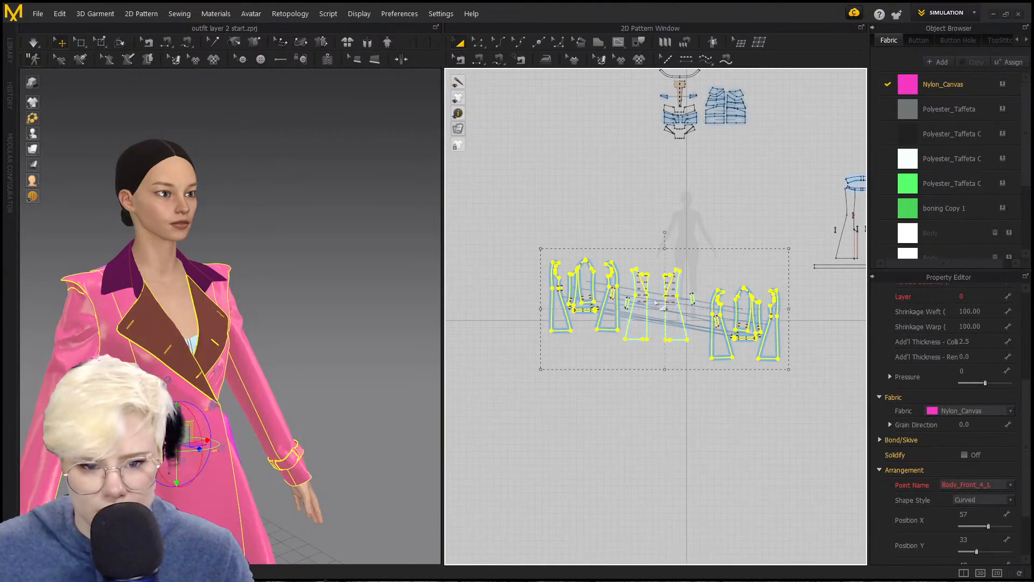
pyautogui.moveTo(677, 284); pyautogui.dragTo(703, 208)
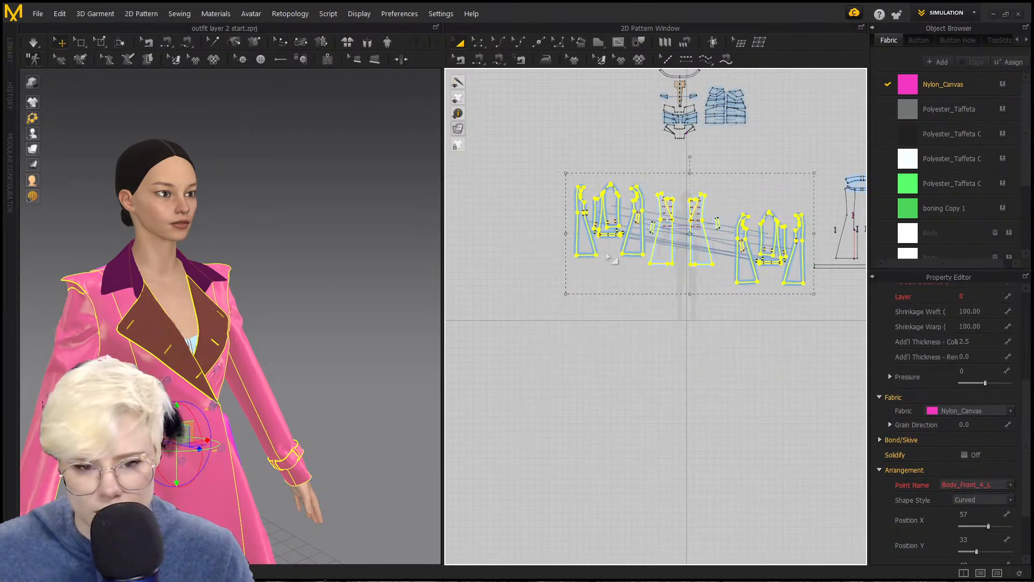
# Step: Lower the front panels, welts and left-hand side and sleeve patterns in 2D to line up with the right-hand set
pyautogui.click(562, 166)
pyautogui.moveTo(732, 308); pyautogui.dragTo(732, 308)
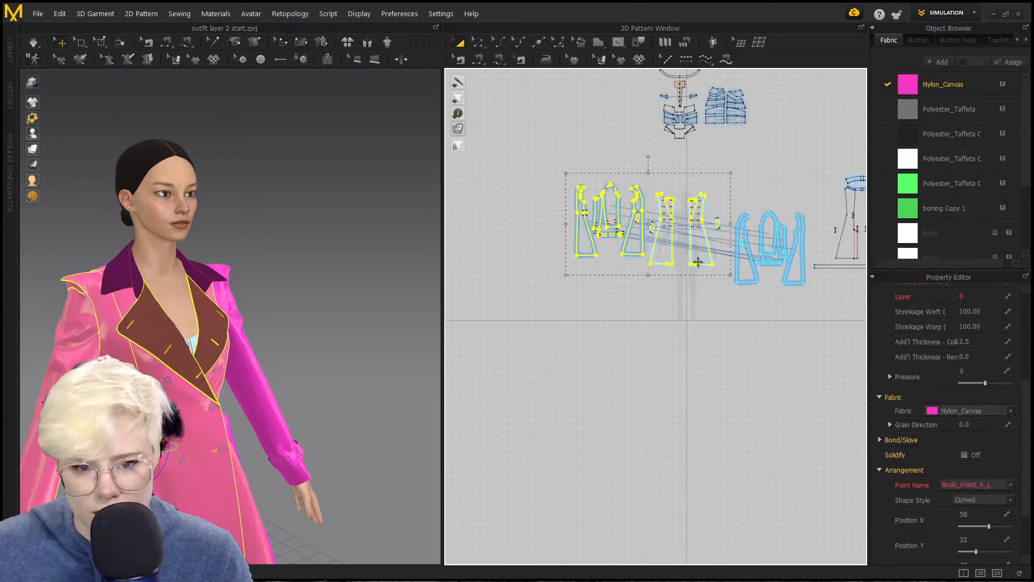
pyautogui.moveTo(695, 261); pyautogui.dragTo(699, 278)
pyautogui.click(688, 308)
pyautogui.scroll(5, 561, 212)
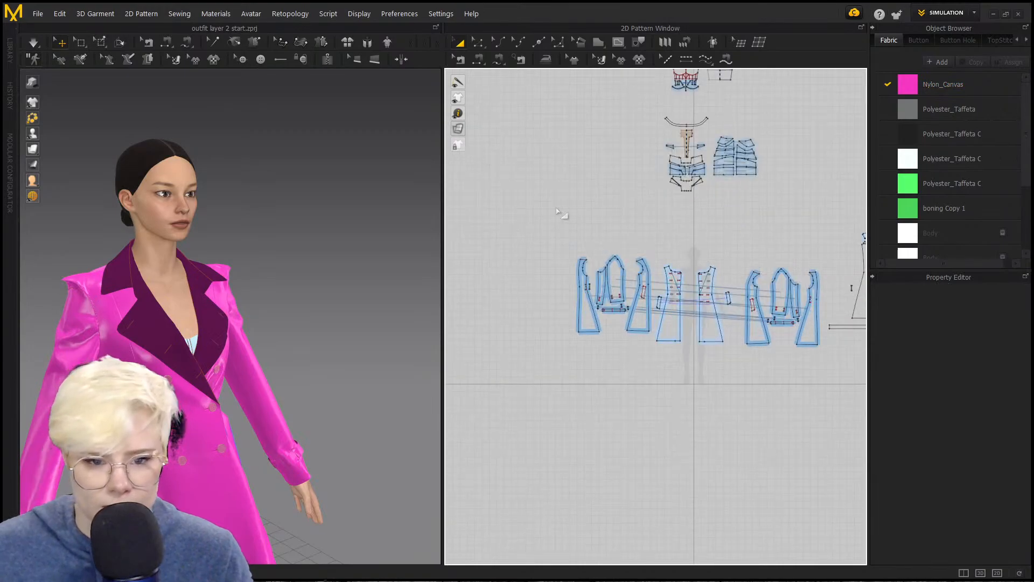
pyautogui.scroll(-3, 535, 269)
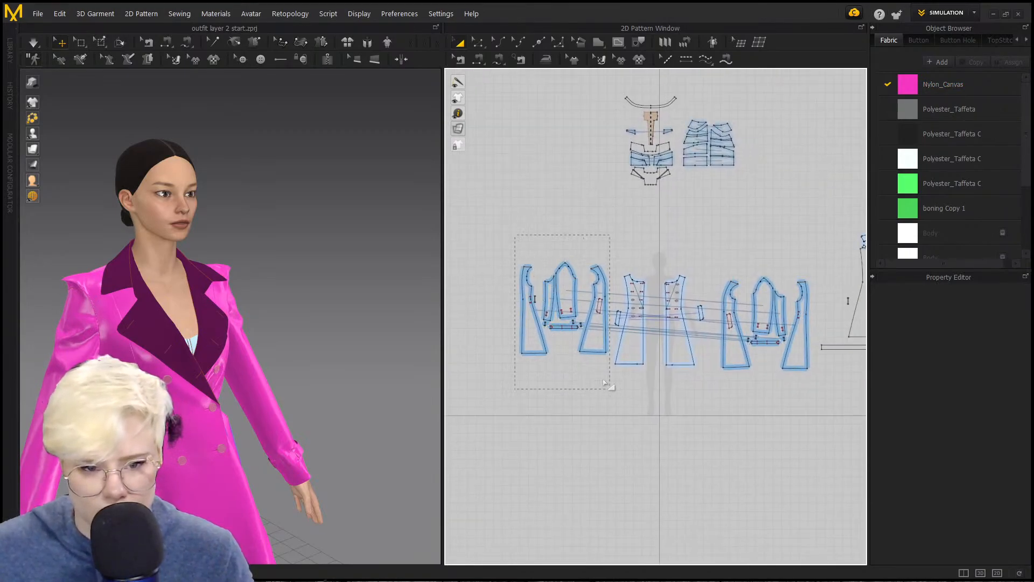
pyautogui.moveTo(605, 383); pyautogui.dragTo(610, 387)
pyautogui.moveTo(592, 337); pyautogui.dragTo(594, 350)
pyautogui.click(687, 393)
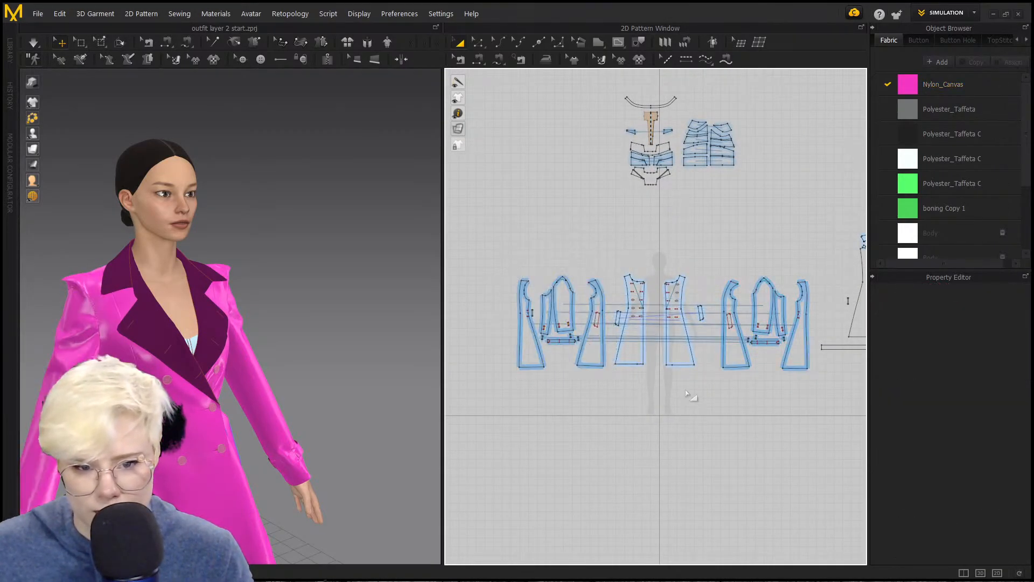
# Step: Select the back panel, collar, belt and belt loop patterns and lower them slightly in the 2D layout
pyautogui.scroll(-3, 641, 248)
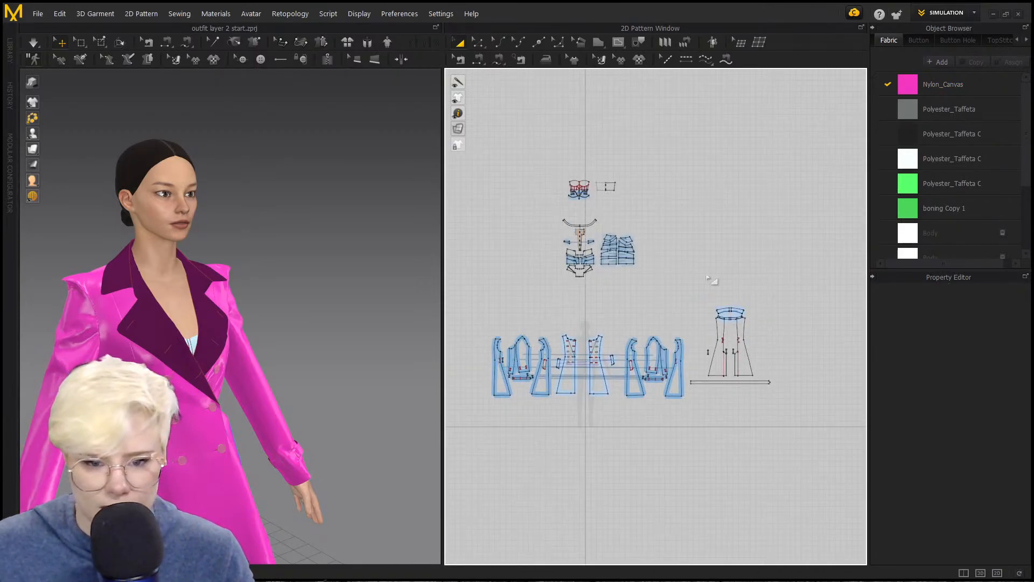
pyautogui.moveTo(808, 414); pyautogui.dragTo(807, 414)
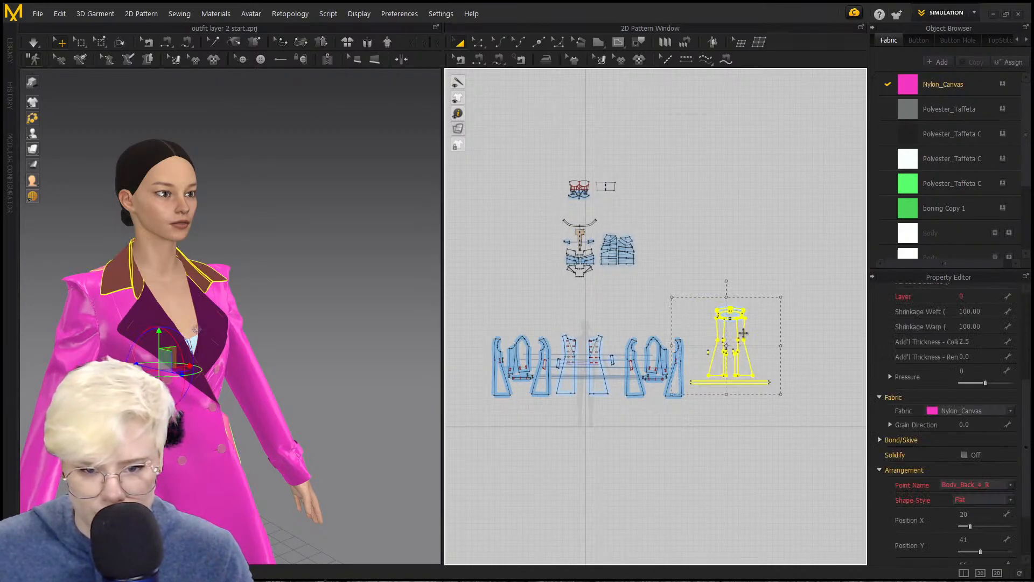
pyautogui.moveTo(744, 333); pyautogui.dragTo(745, 347)
pyautogui.click(597, 324)
# Step: Examine the front panels in 2D and the coat's collar, lapels and shoulders on the avatar from the side and front
pyautogui.scroll(4, 595, 323)
pyautogui.moveTo(595, 323); pyautogui.dragTo(657, 320, button='middle')
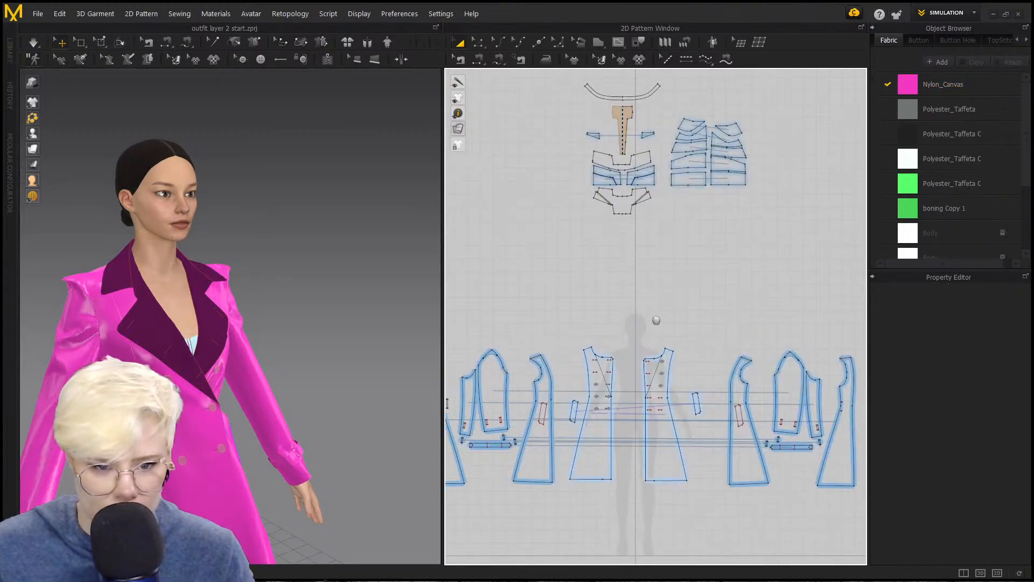
pyautogui.scroll(4, 656, 320)
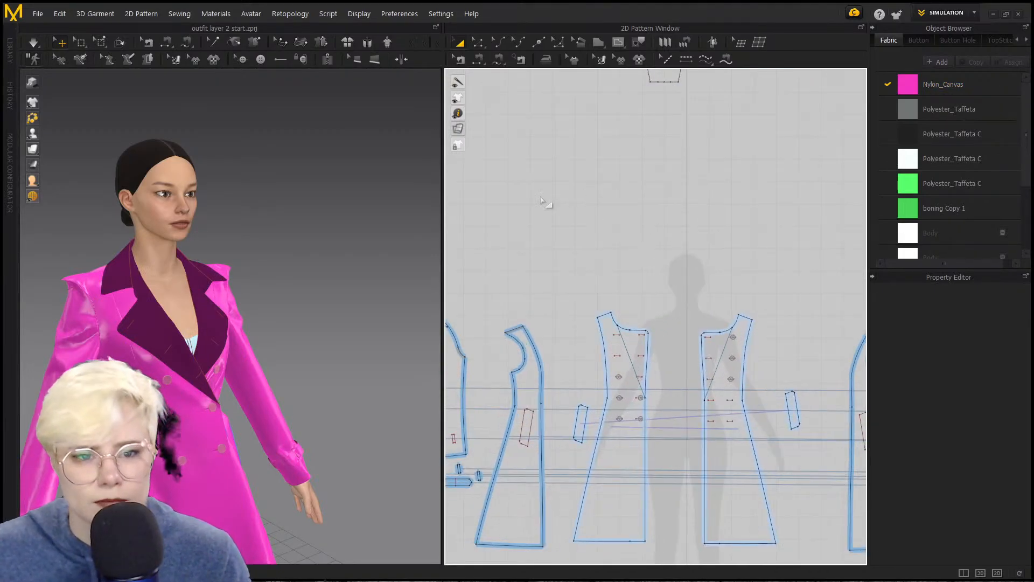
pyautogui.moveTo(115, 278); pyautogui.dragTo(10, 80, button='right')
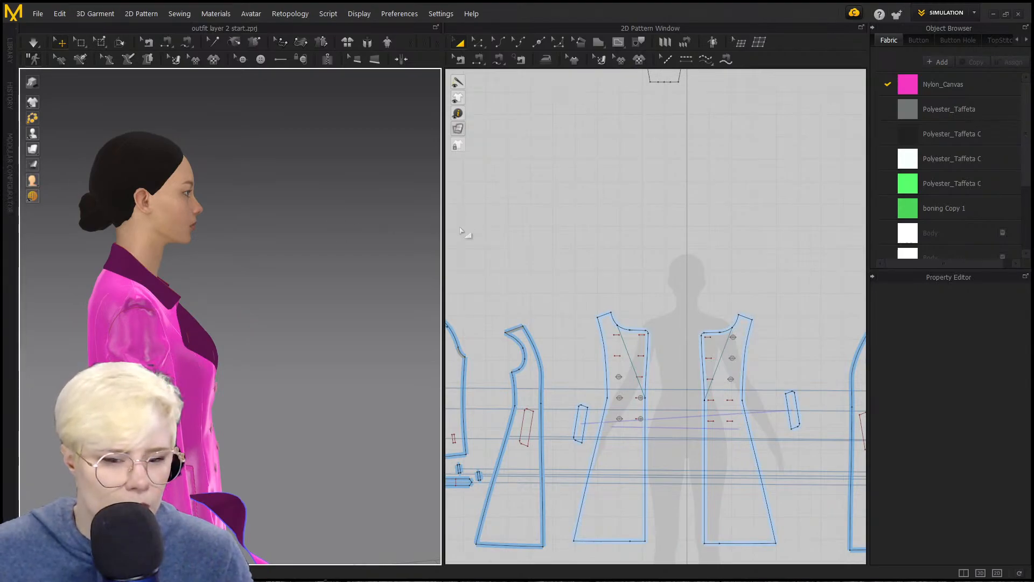
pyautogui.moveTo(390, 319); pyautogui.dragTo(151, 334, button='right')
pyautogui.scroll(2, 627, 306)
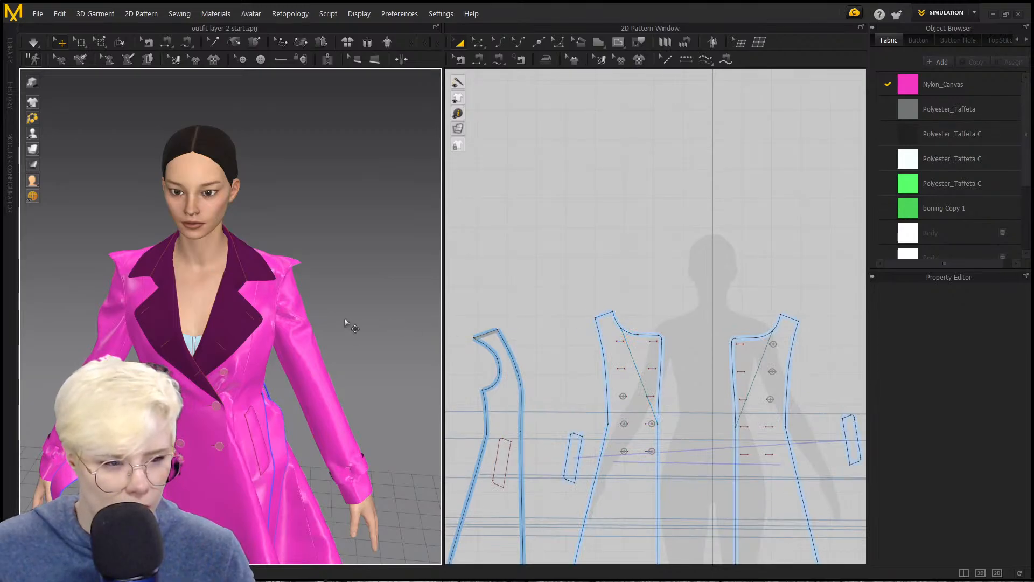
pyautogui.moveTo(344, 317); pyautogui.dragTo(105, 296, button='right')
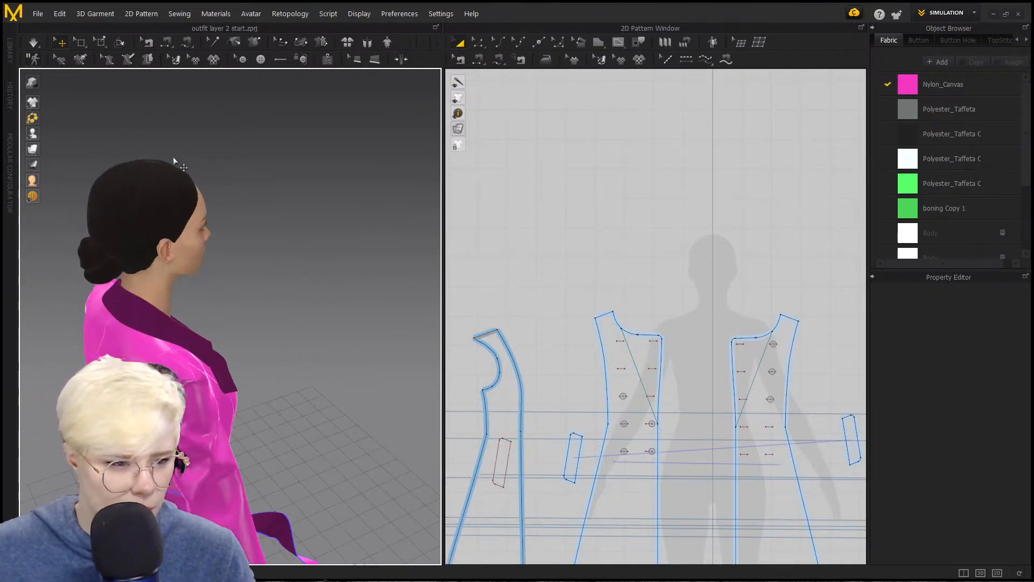
pyautogui.moveTo(267, 345); pyautogui.dragTo(150, 268, button='right')
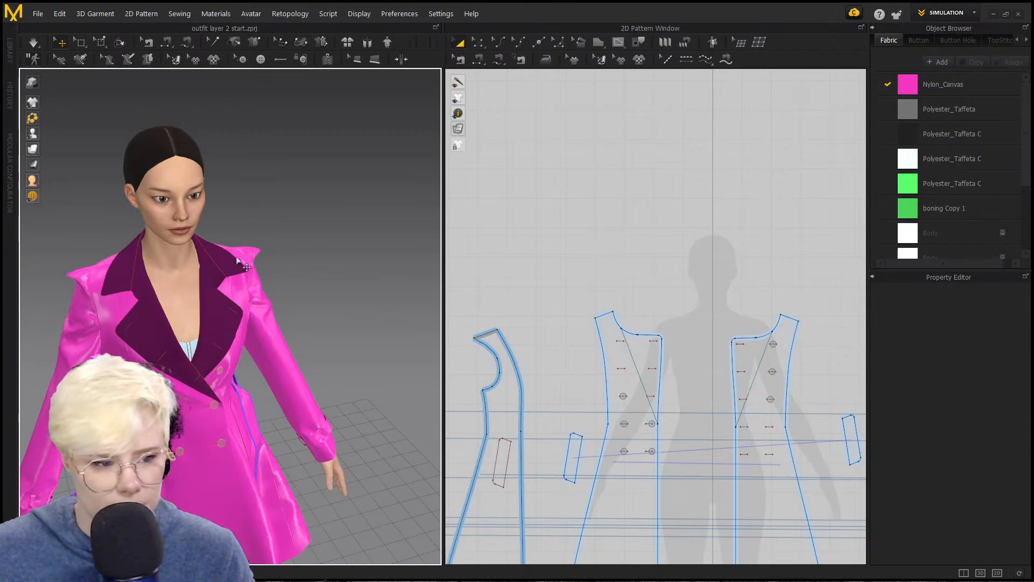
pyautogui.scroll(3, 226, 257)
pyautogui.scroll(-3, 172, 244)
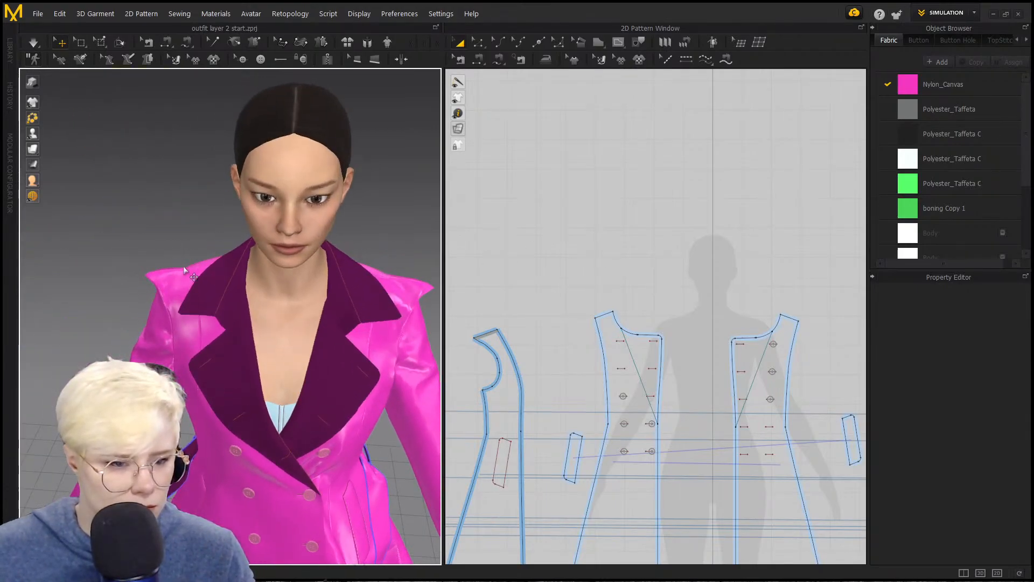
# Step: Move the collar patterns and the collar stand patterns upward in 2D, clear of each other and of the back panels
pyautogui.scroll(5, 183, 266)
pyautogui.scroll(-2, 243, 318)
pyautogui.scroll(3, 244, 308)
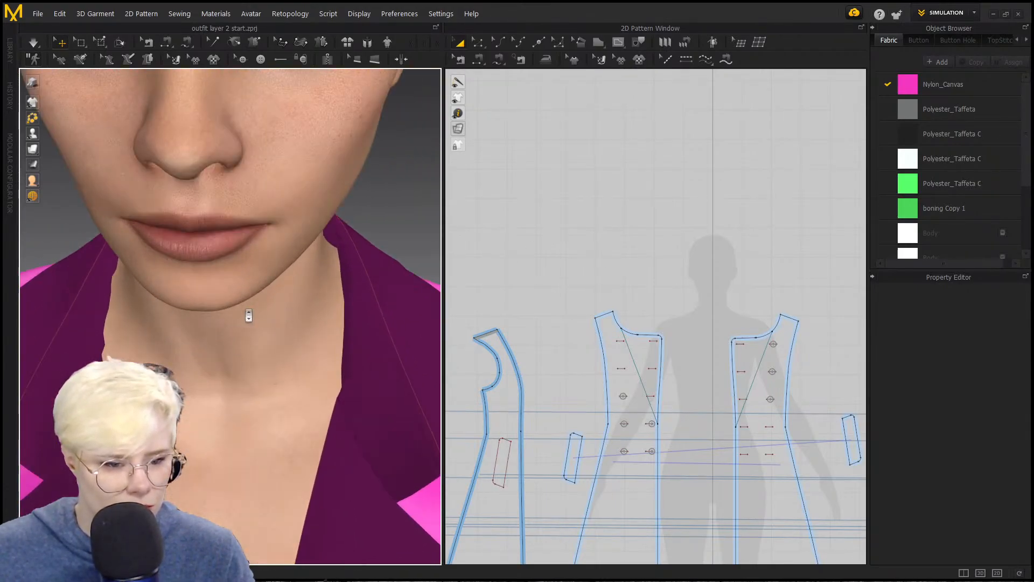
pyautogui.scroll(-3, 248, 316)
pyautogui.scroll(-4, 656, 296)
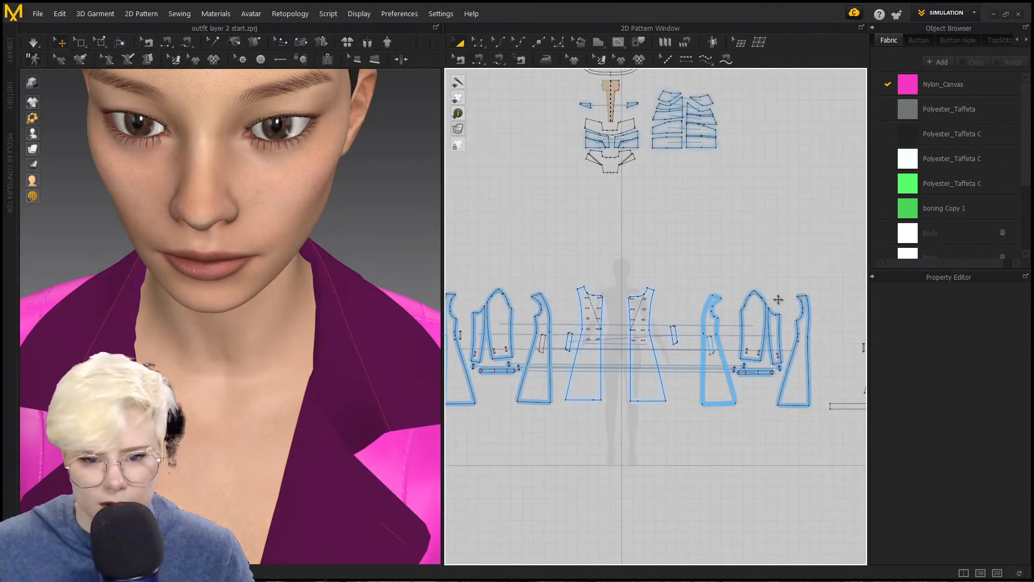
pyautogui.scroll(3, 776, 291)
pyautogui.scroll(5, 757, 260)
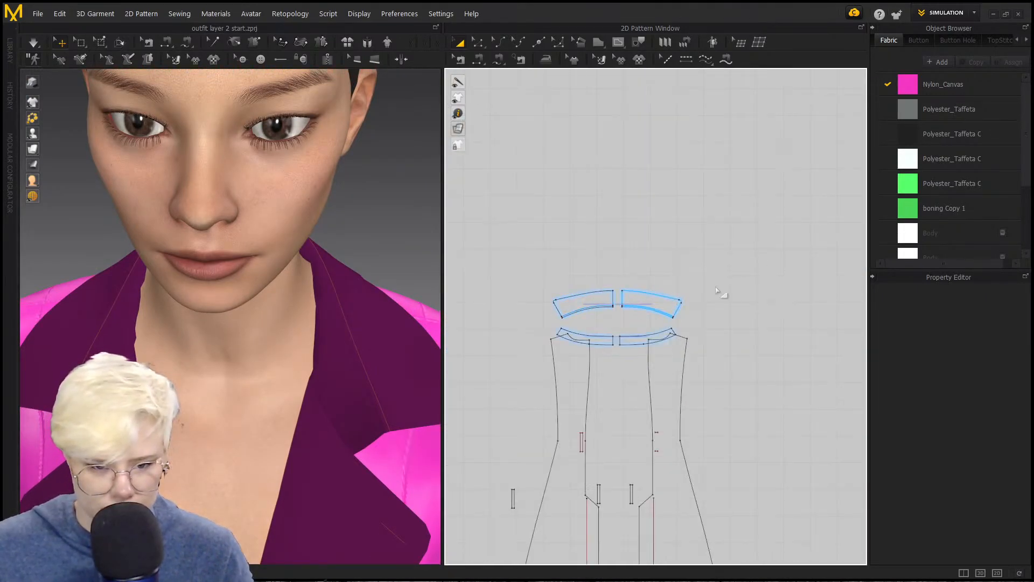
pyautogui.moveTo(593, 293); pyautogui.dragTo(585, 272)
pyautogui.moveTo(649, 298); pyautogui.dragTo(658, 259)
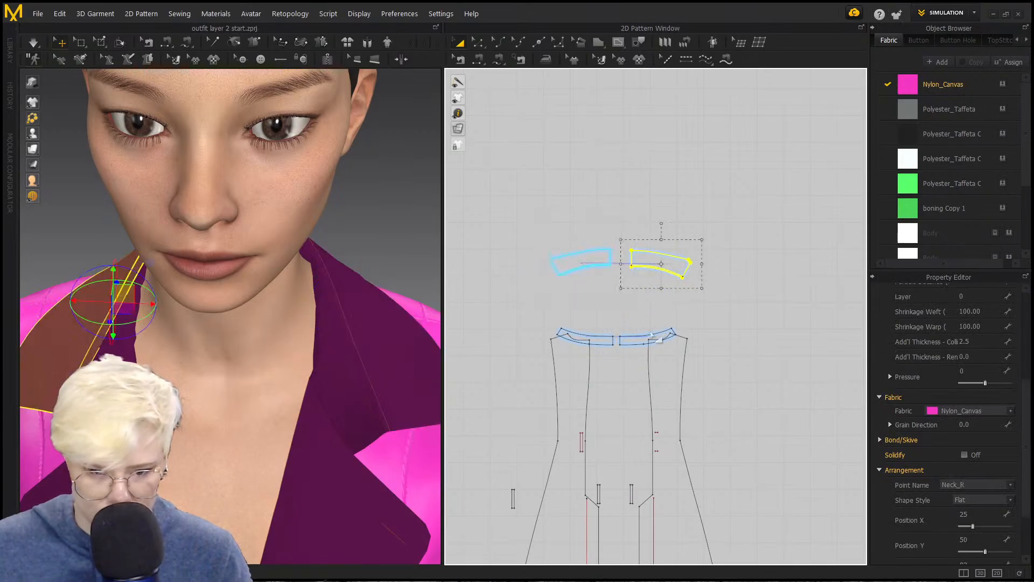
pyautogui.moveTo(646, 339); pyautogui.dragTo(594, 322)
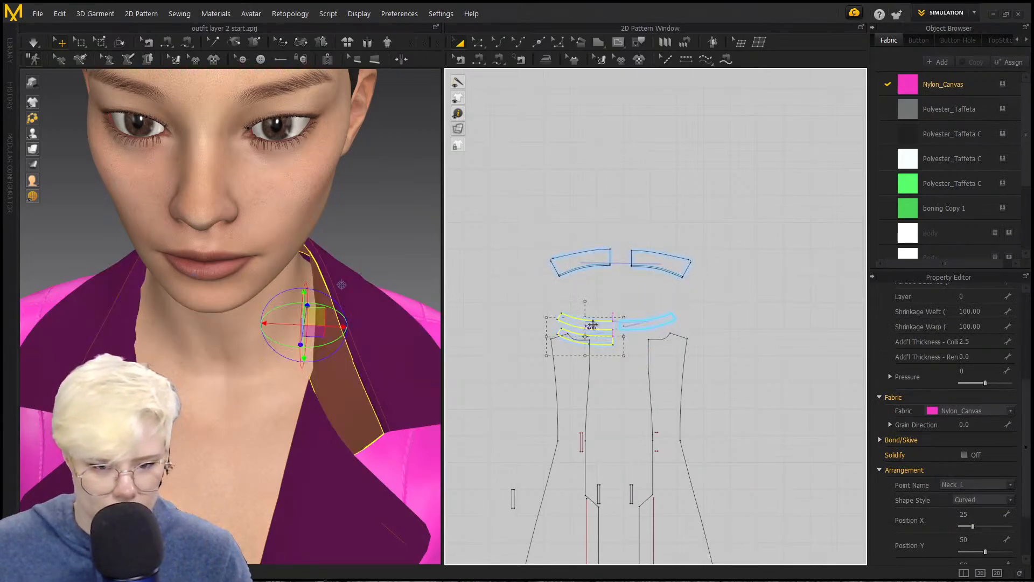
pyautogui.click(156, 334)
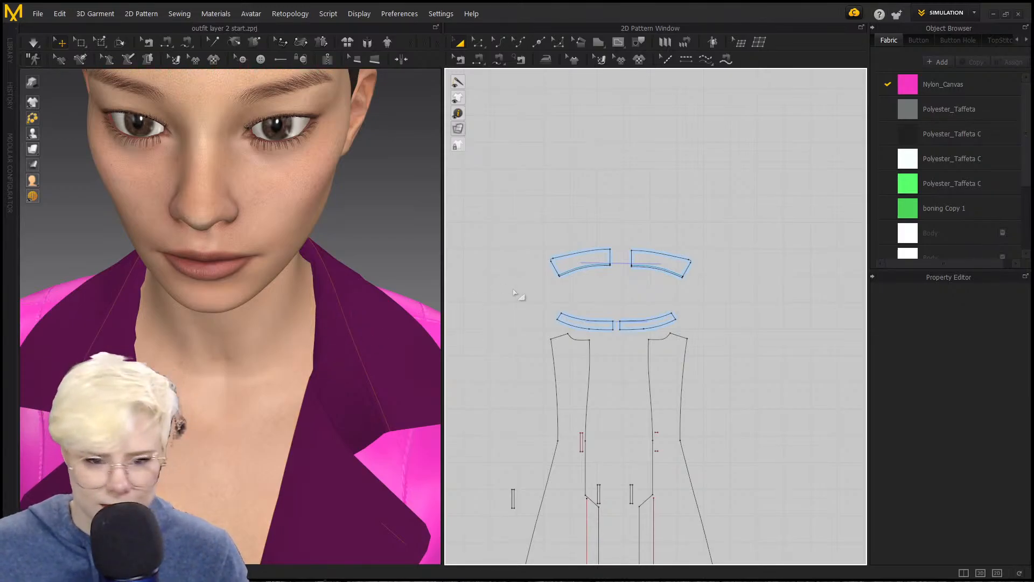
pyautogui.moveTo(265, 321); pyautogui.dragTo(189, 399, button='right')
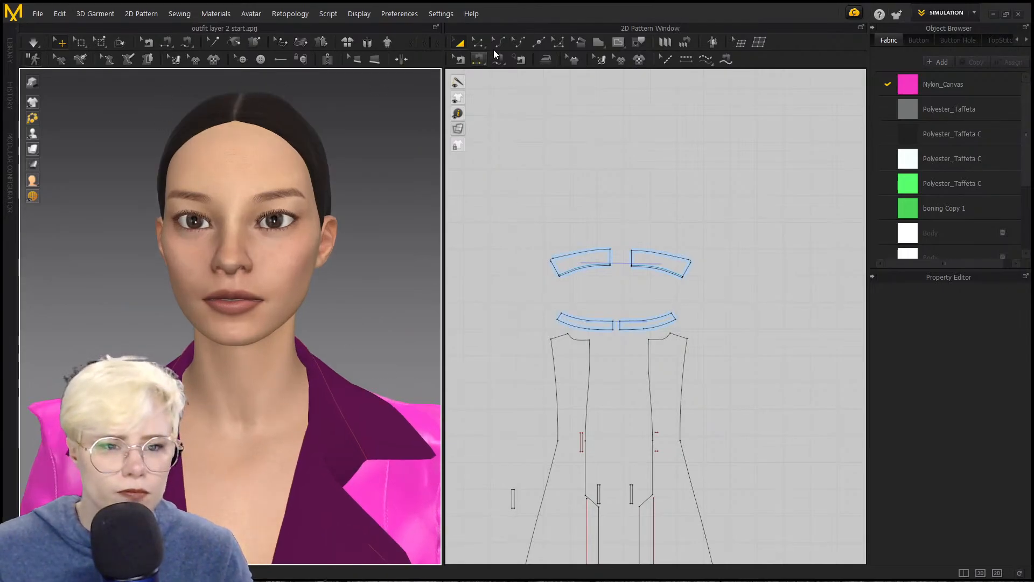
pyautogui.scroll(-5, 677, 300)
pyautogui.scroll(10, 757, 291)
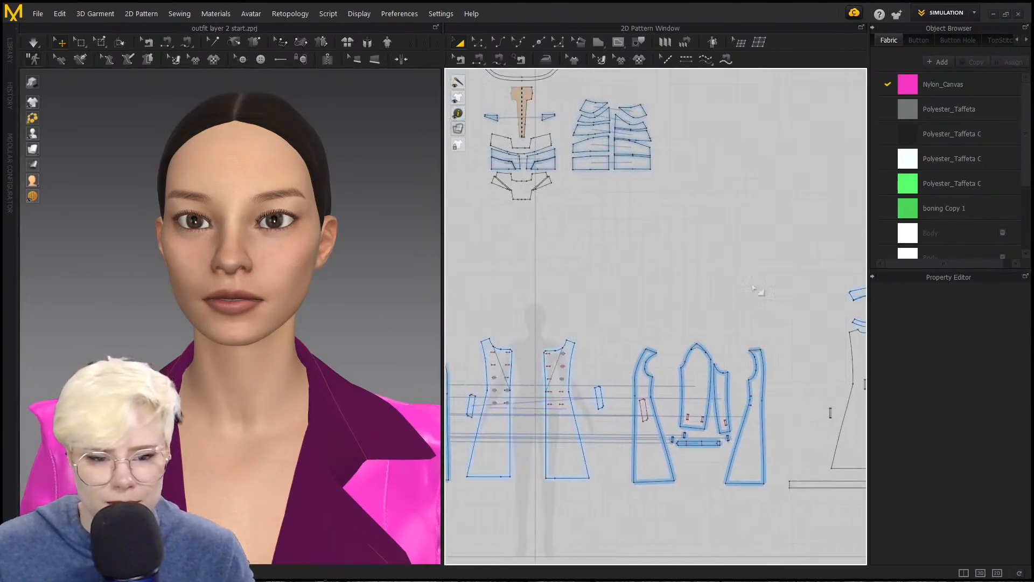
pyautogui.scroll(-2, 691, 315)
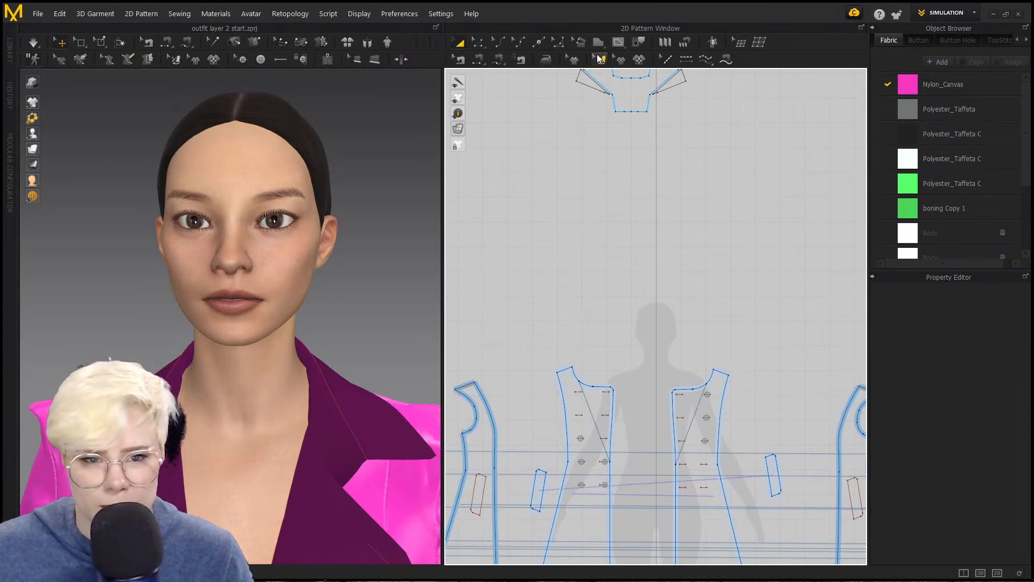
pyautogui.click(598, 43)
pyautogui.click(616, 58)
pyautogui.scroll(-1, 604, 178)
pyautogui.click(580, 139)
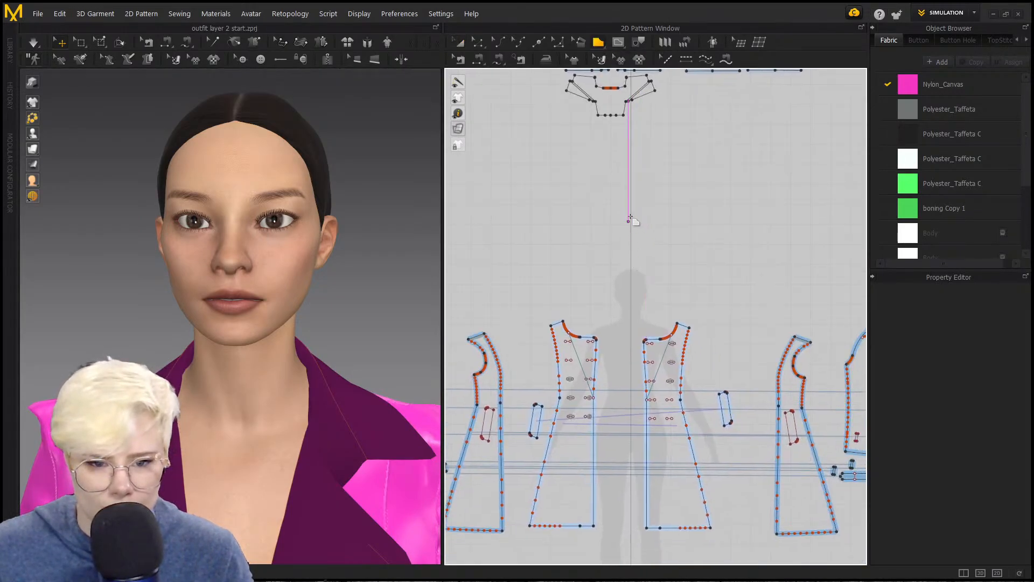
pyautogui.click(628, 217)
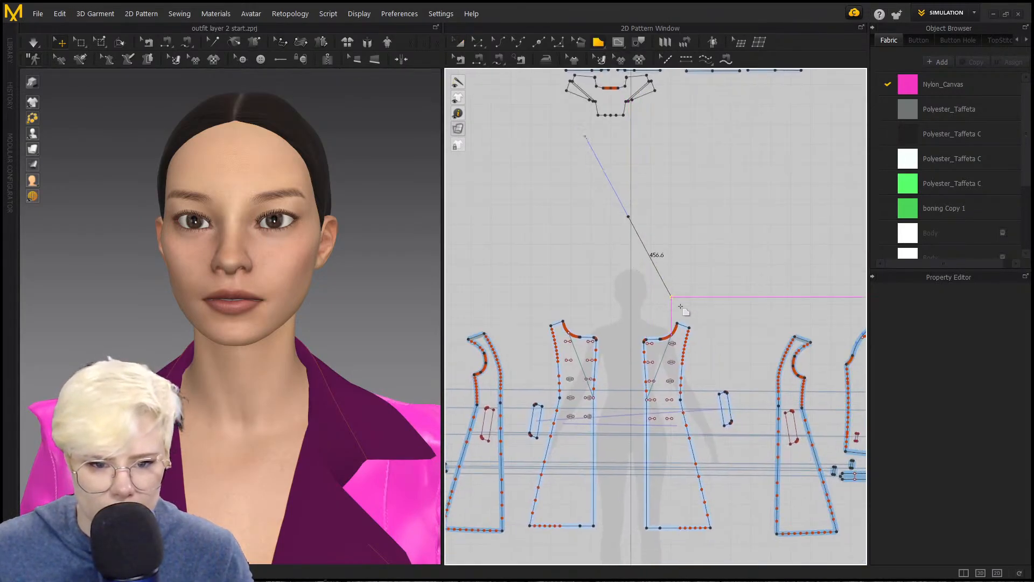
pyautogui.click(598, 43)
pyautogui.click(617, 57)
pyautogui.click(633, 245)
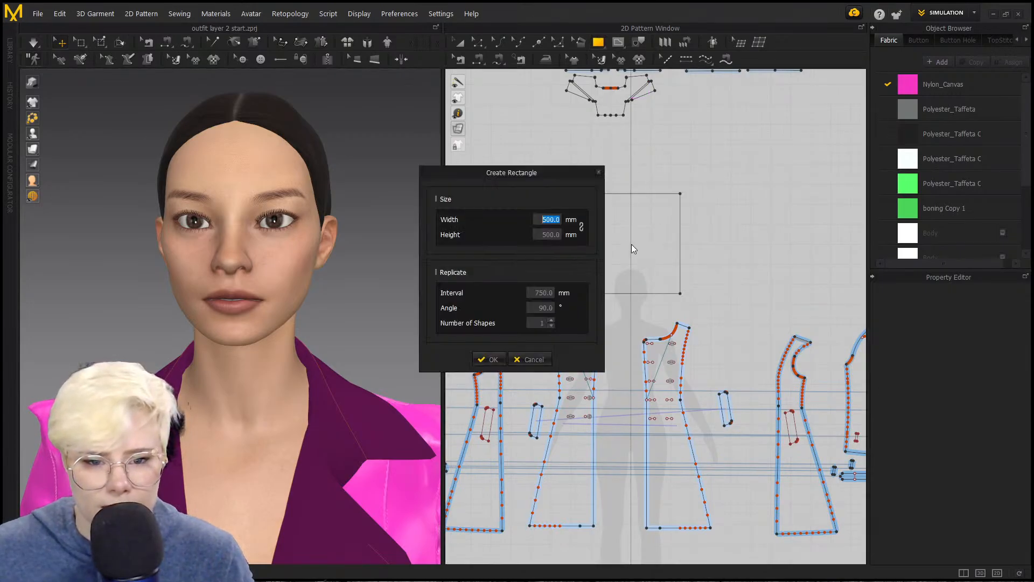
pyautogui.click(530, 357)
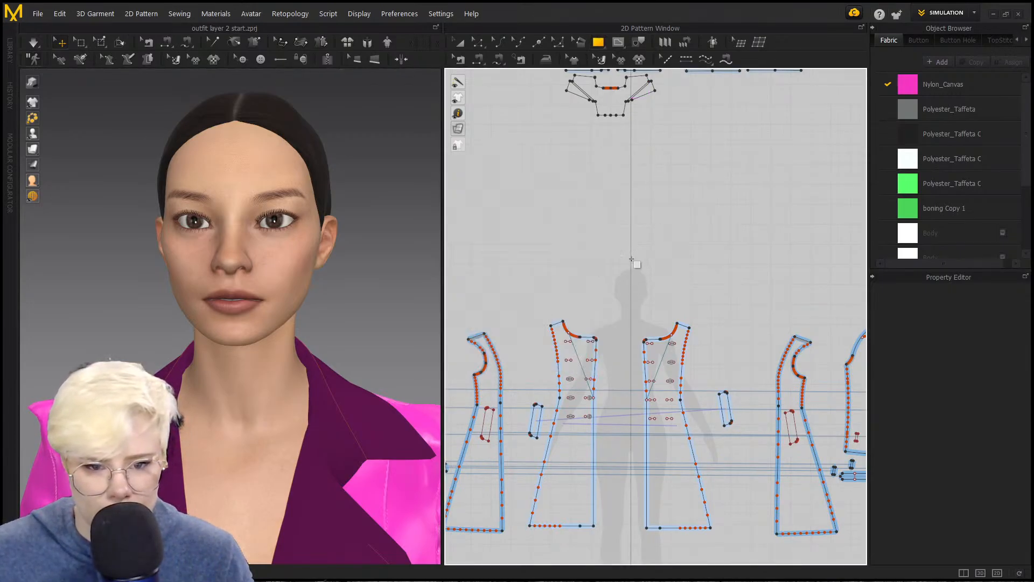
# Step: Draw a tall rectangular pattern from the centre line, just above the right-hand front panel in 2D
pyautogui.moveTo(632, 258); pyautogui.dragTo(666, 326)
pyautogui.press('a')
pyautogui.scroll(-2, 668, 299)
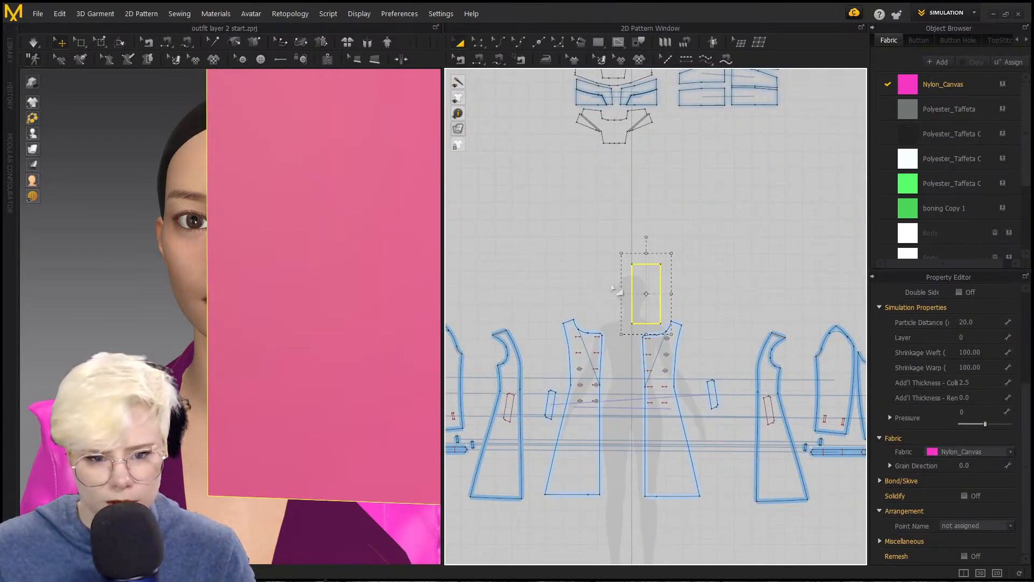
# Step: Paste a linked mirrored copy of the rectangle across the centre line and raise both rectangles above the front panels
pyautogui.click(653, 287)
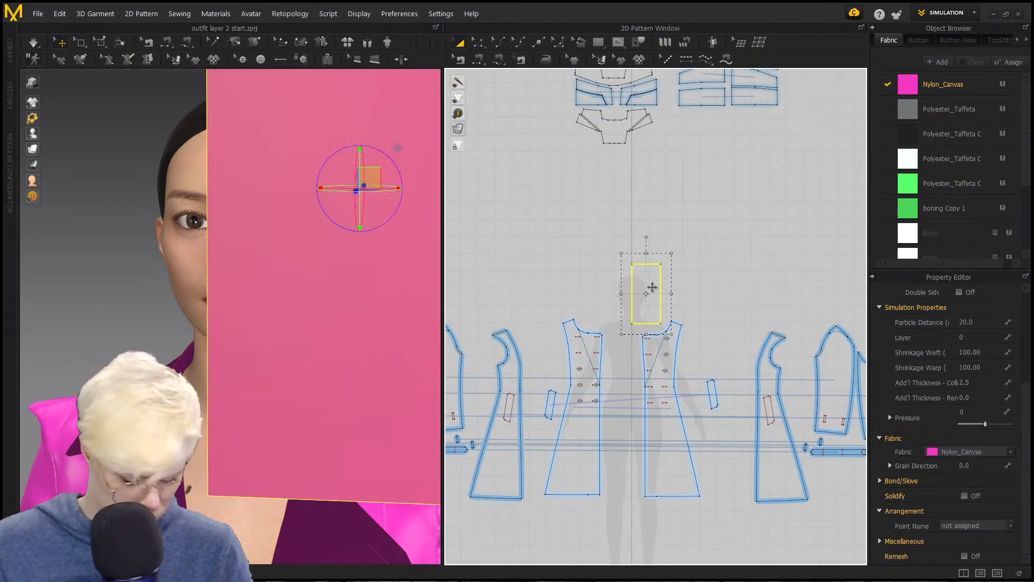
pyautogui.hotkey('ctrl', 'c')
pyautogui.hotkey('ctrl', 'v')
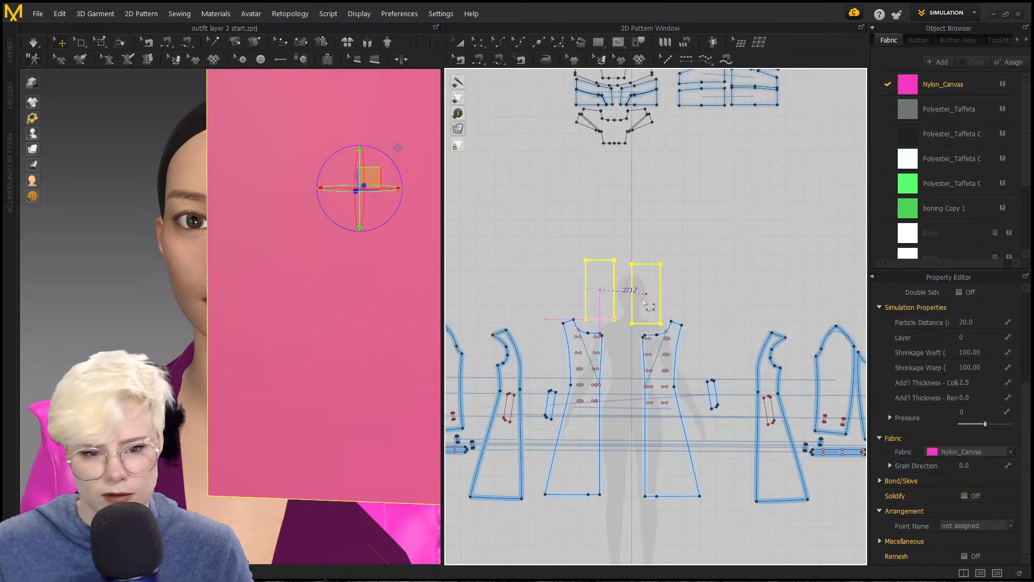
pyautogui.click(643, 300)
pyautogui.moveTo(646, 294); pyautogui.dragTo(653, 278)
pyautogui.moveTo(606, 294); pyautogui.dragTo(605, 274)
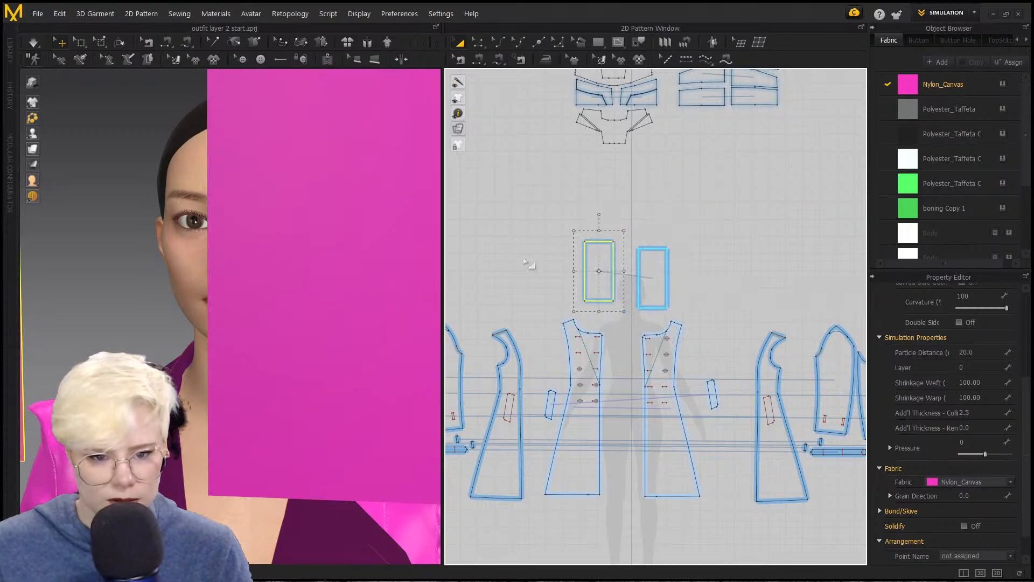
pyautogui.click(652, 277)
pyautogui.scroll(-3, 264, 346)
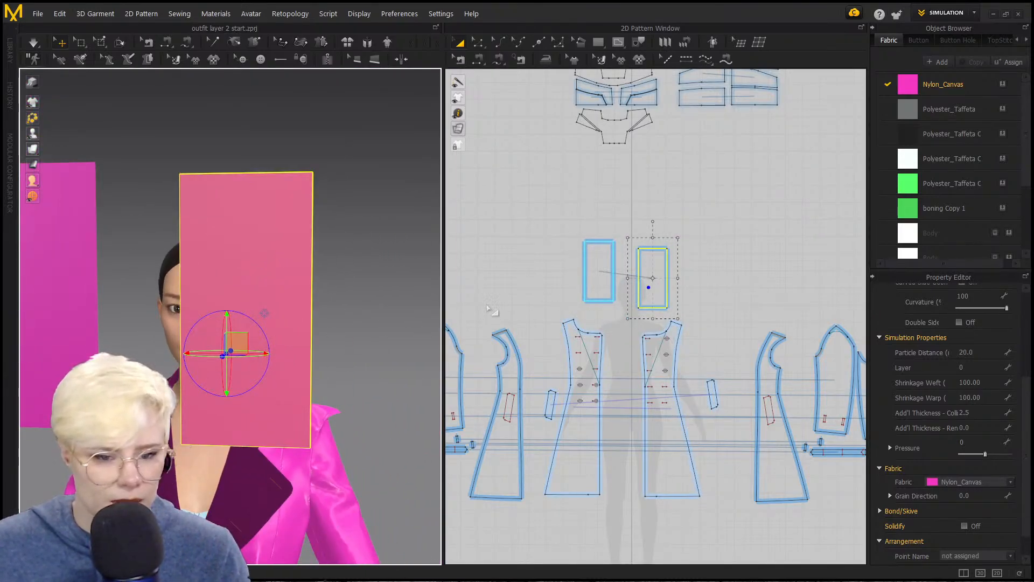
pyautogui.scroll(2, 633, 256)
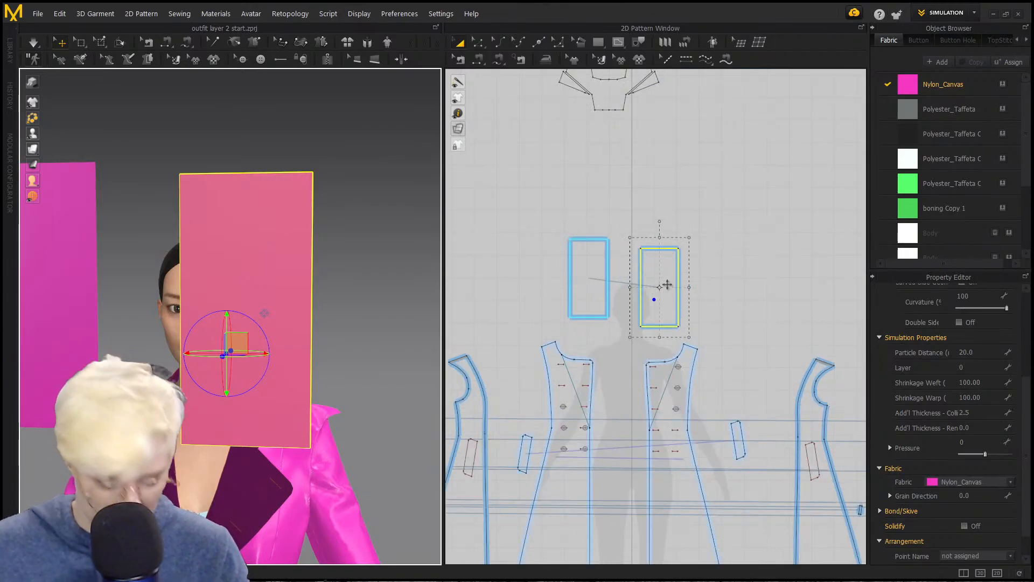
pyautogui.click(601, 46)
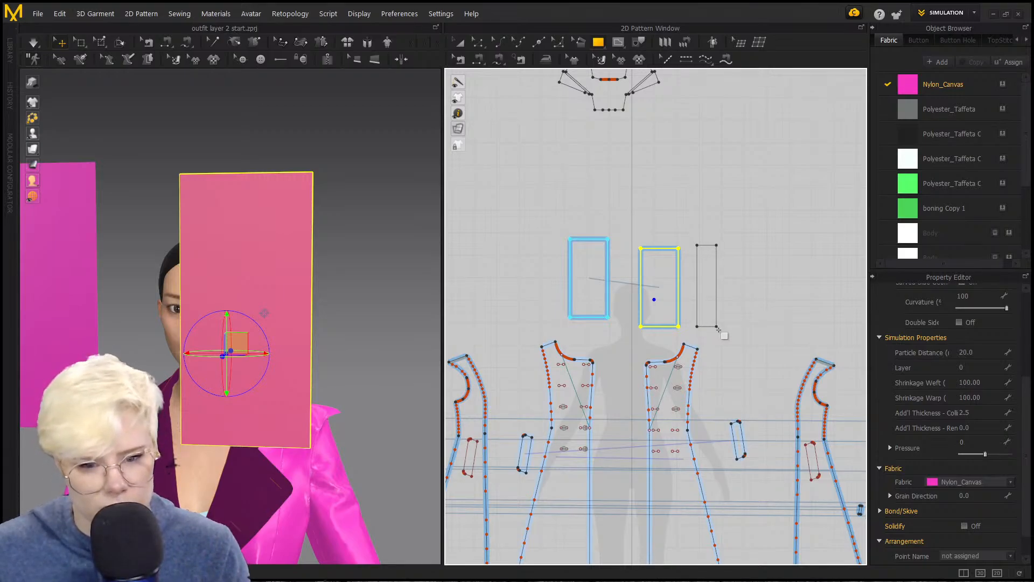
pyautogui.click(699, 273)
pyautogui.scroll(2, 569, 287)
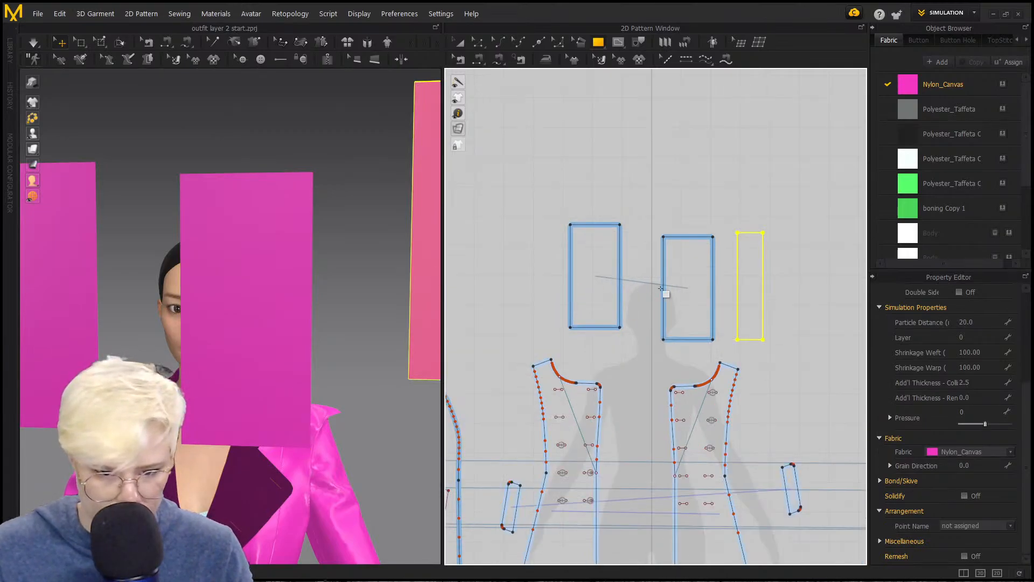
pyautogui.click(711, 270)
pyautogui.scroll(4, 711, 245)
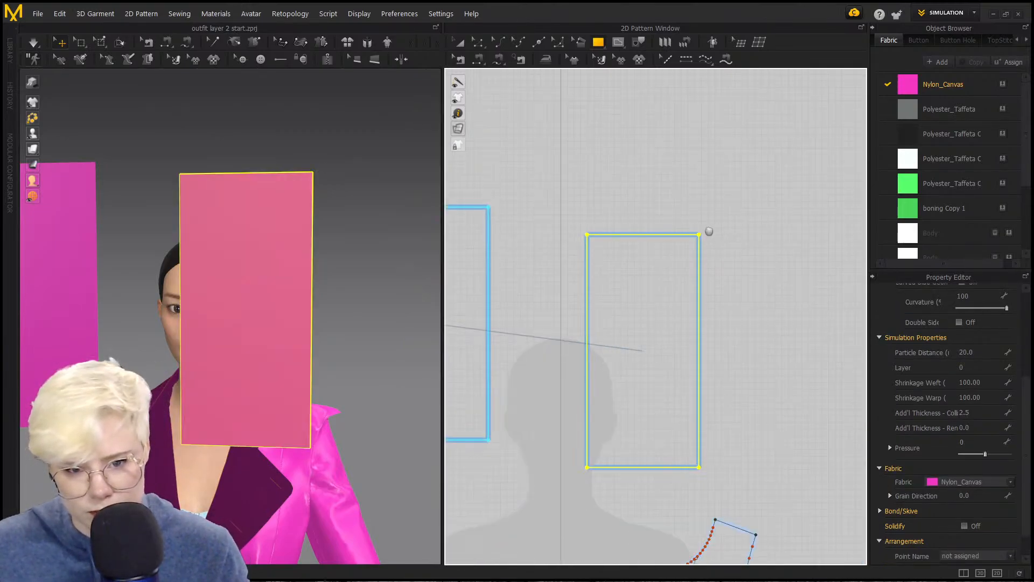
# Step: Draw a narrower rectangular pattern of the same height beside the right-hand rectangle, leaving a small gap between them
pyautogui.moveTo(666, 212); pyautogui.dragTo(706, 412)
pyautogui.press('a')
pyautogui.moveTo(695, 323); pyautogui.dragTo(716, 323)
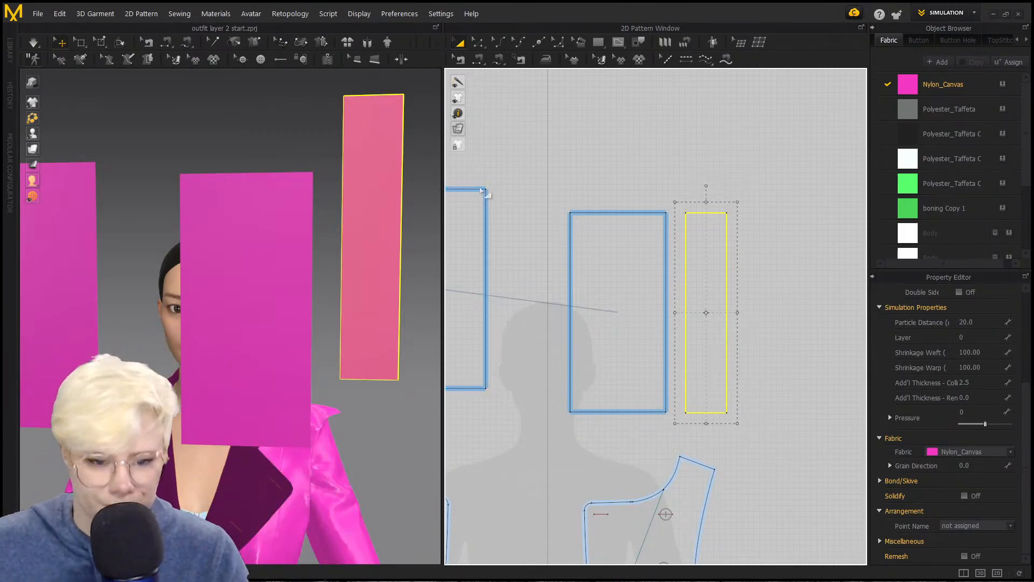
# Step: Display the avatar's arrangement points and place the mirrored pair of rectangles at the sides of the head
pyautogui.moveTo(50, 138)
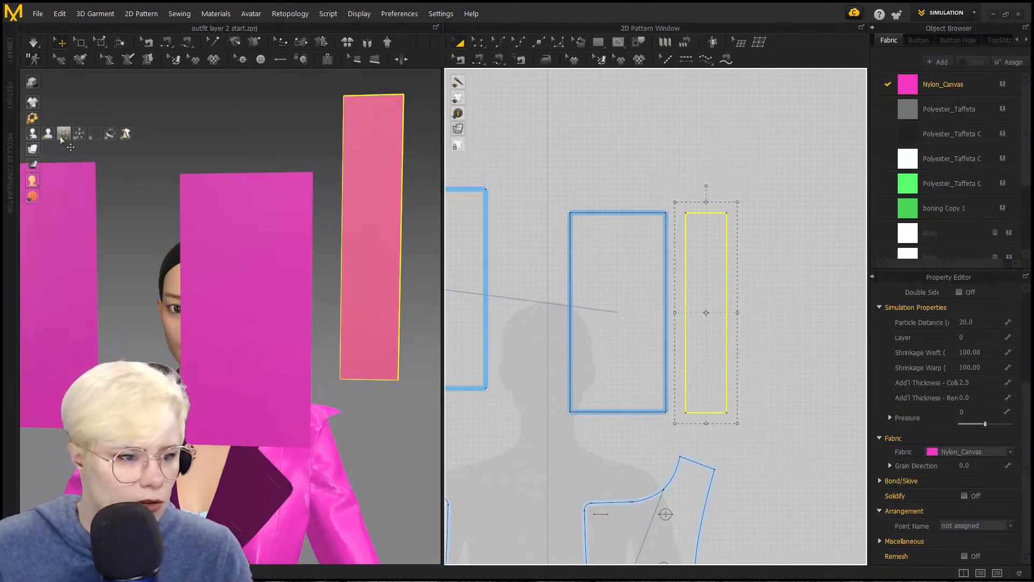
pyautogui.click(63, 134)
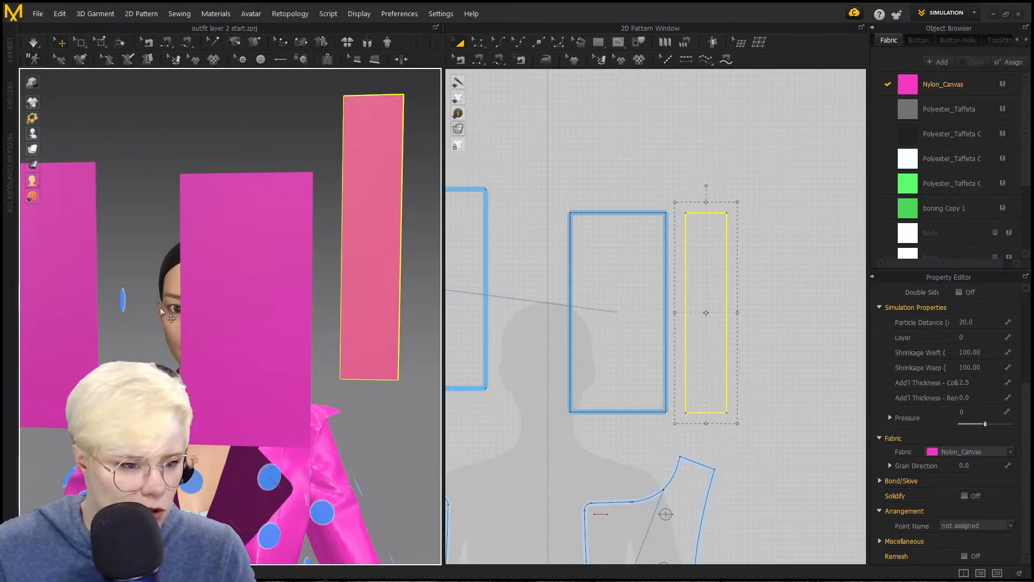
pyautogui.moveTo(122, 300); pyautogui.dragTo(334, 269, button='right')
pyautogui.click(385, 259)
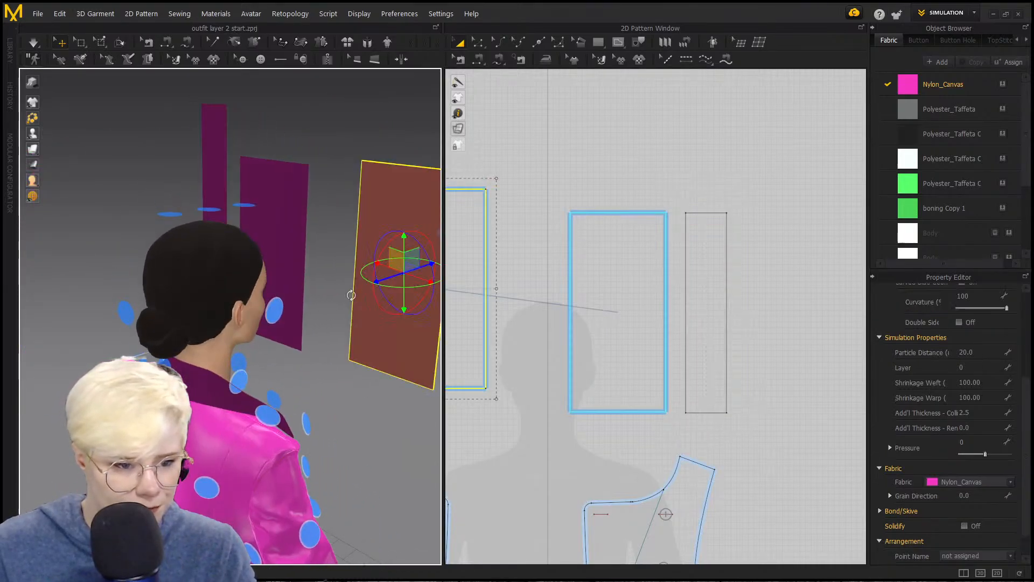
pyautogui.click(160, 360)
pyautogui.moveTo(156, 356); pyautogui.dragTo(208, 330, button='right')
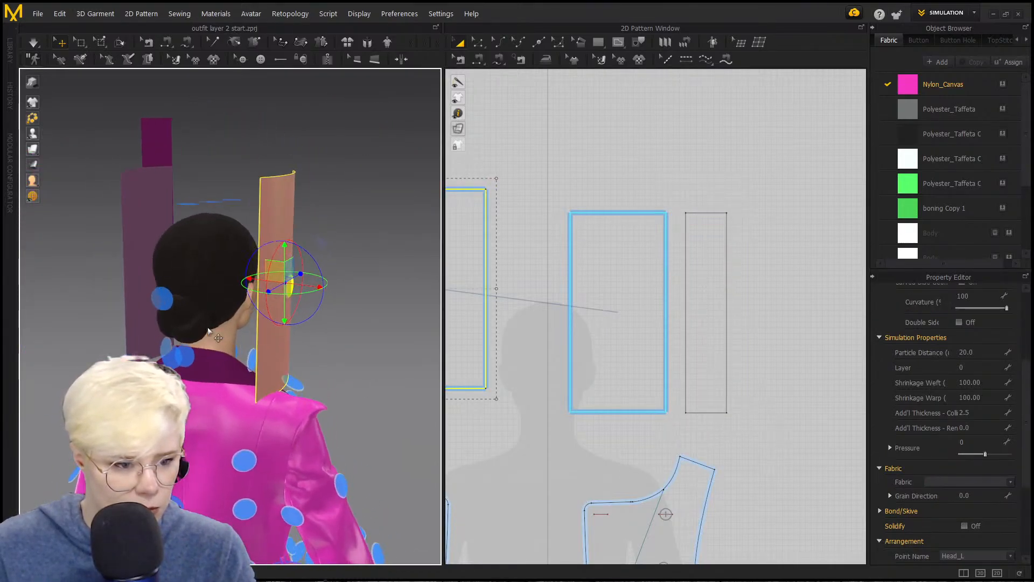
# Step: Arrange the narrow rectangle on the point behind the avatar's head
pyautogui.click(157, 141)
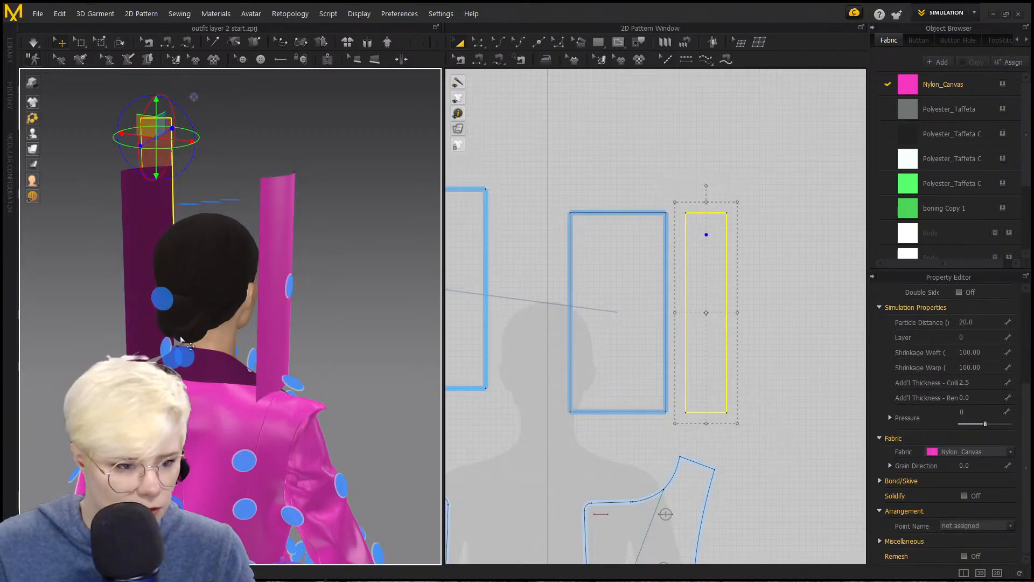
pyautogui.click(162, 299)
pyautogui.moveTo(241, 326); pyautogui.dragTo(159, 268, button='right')
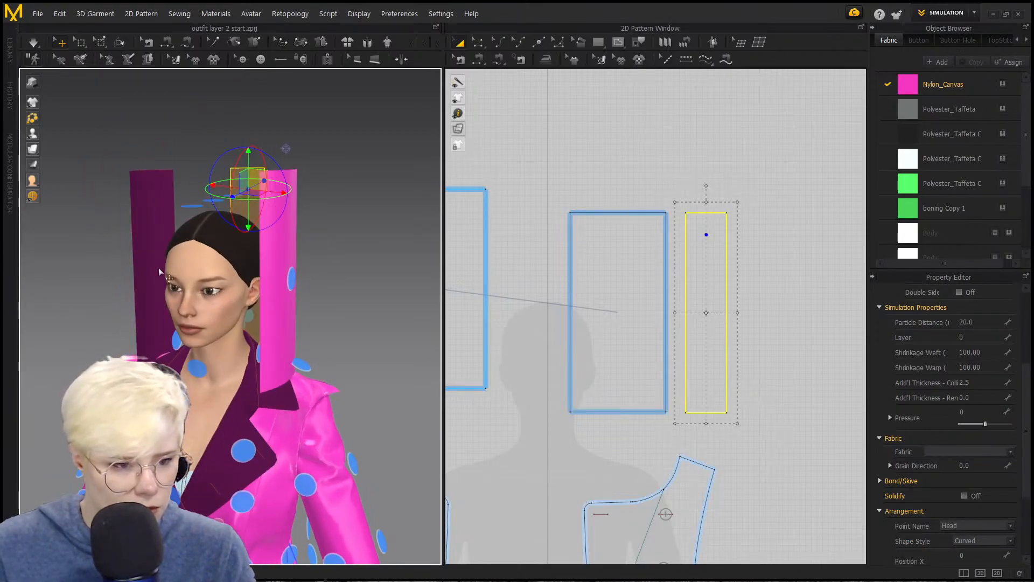
# Step: Select the three rectangles and move them away to the left of all other patterns in the 2D layout
pyautogui.scroll(-6, 581, 182)
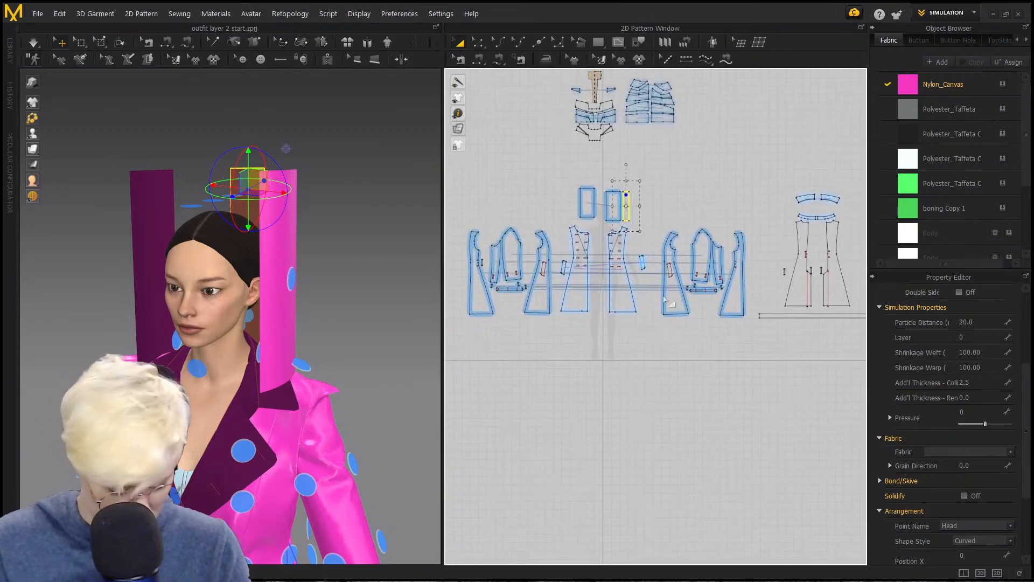
pyautogui.click(850, 366)
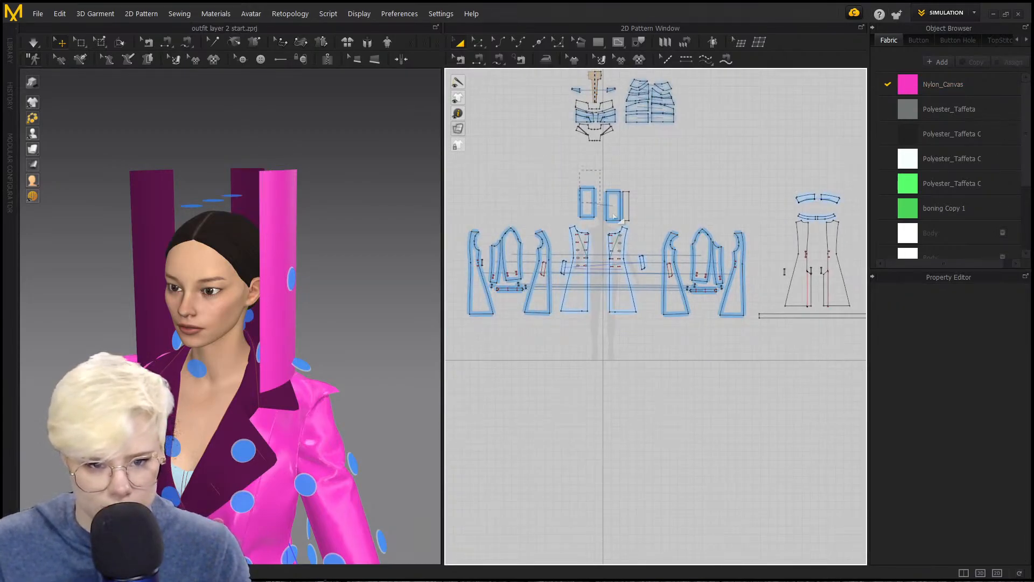
pyautogui.moveTo(613, 215); pyautogui.dragTo(499, 119)
pyautogui.scroll(-5, 604, 183)
pyautogui.moveTo(610, 173); pyautogui.dragTo(624, 215, button='middle')
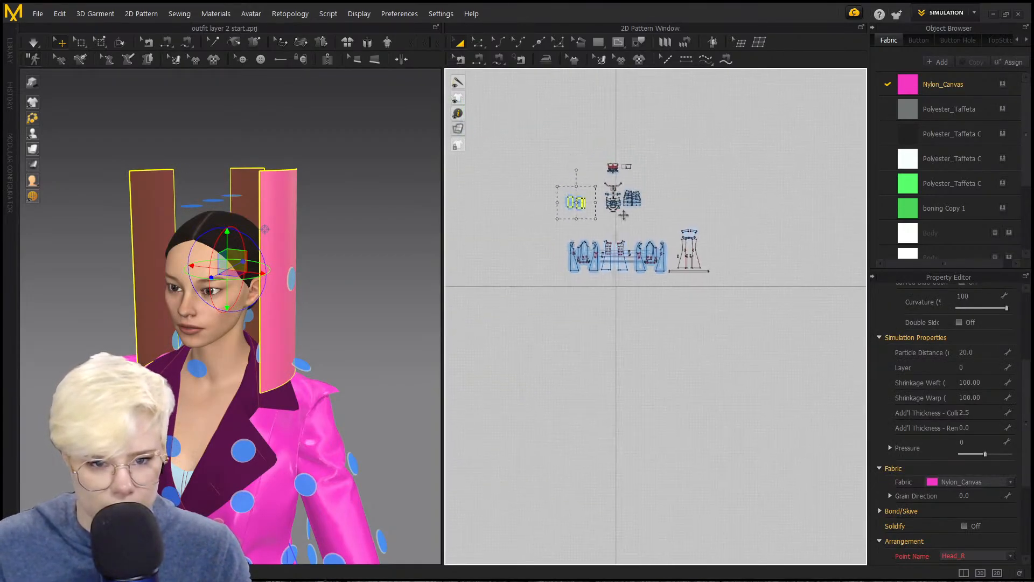
# Step: Select every pattern except the three rectangles and freeze them
pyautogui.moveTo(555, 127); pyautogui.dragTo(778, 340)
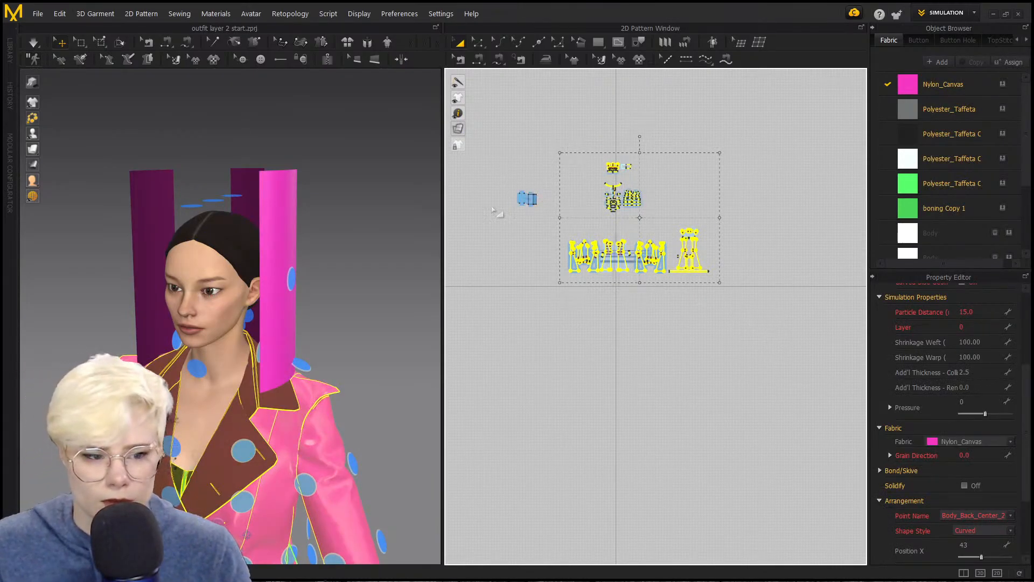
pyautogui.hotkey('ctrl', 'k')
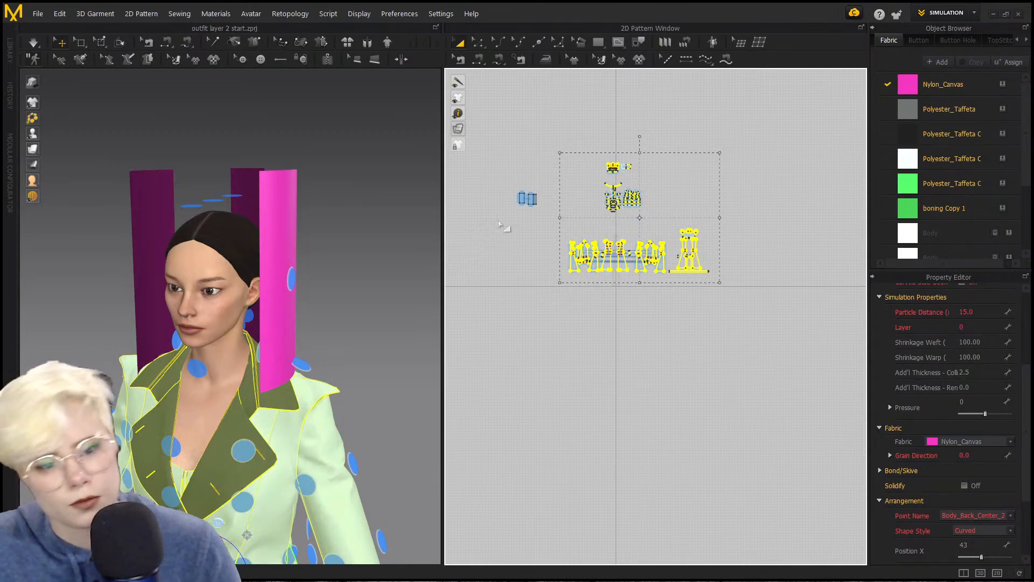
pyautogui.scroll(3, 500, 225)
# Step: Move the three rectangles back above the front panels, centred over the avatar silhouette in 2D
pyautogui.moveTo(513, 132); pyautogui.dragTo(695, 229)
pyautogui.scroll(4, 680, 222)
pyautogui.scroll(3, 274, 252)
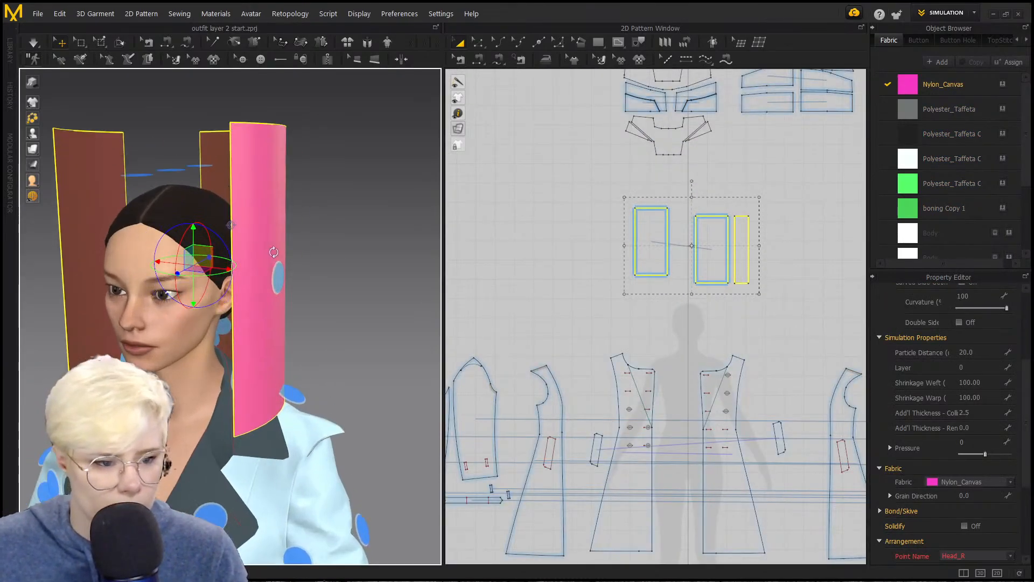
# Step: Sew the narrow rectangle's left long edge to the outer long edge of the wide rectangle beside it
pyautogui.moveTo(273, 252); pyautogui.dragTo(325, 254, button='right')
pyautogui.click(686, 178)
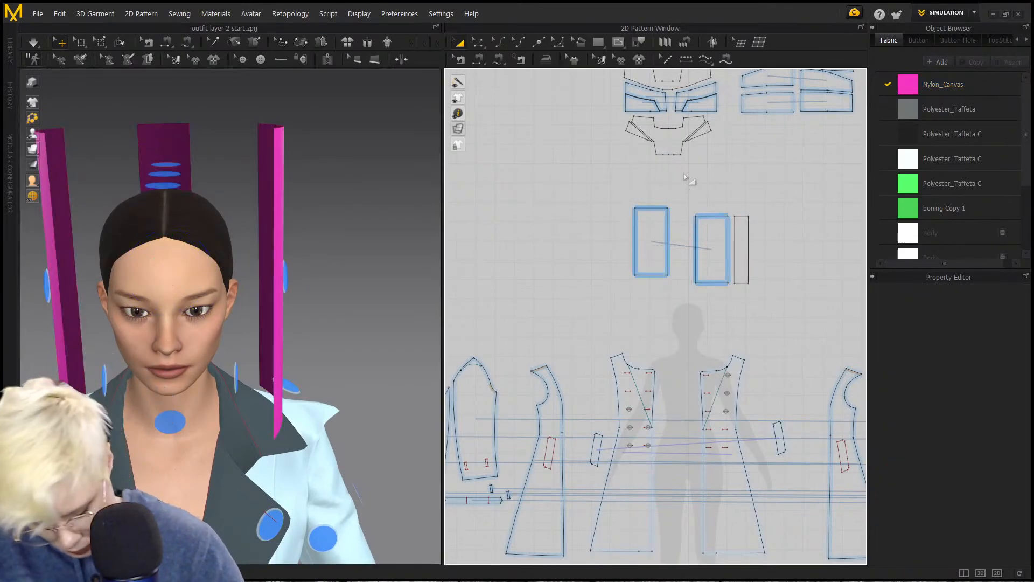
pyautogui.scroll(3, 697, 229)
pyautogui.moveTo(761, 238); pyautogui.dragTo(772, 218)
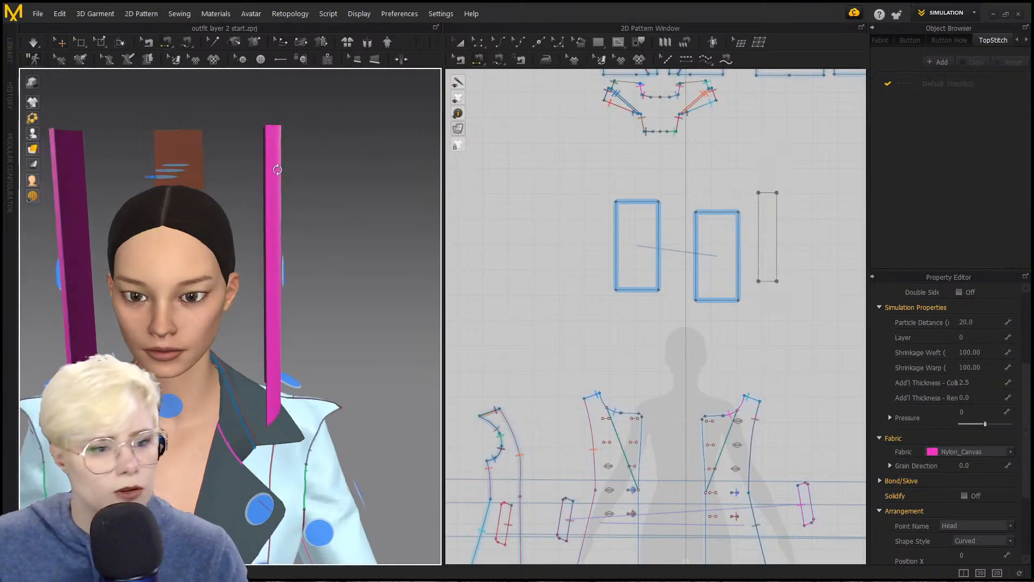
pyautogui.moveTo(157, 157); pyautogui.dragTo(134, 213, button='right')
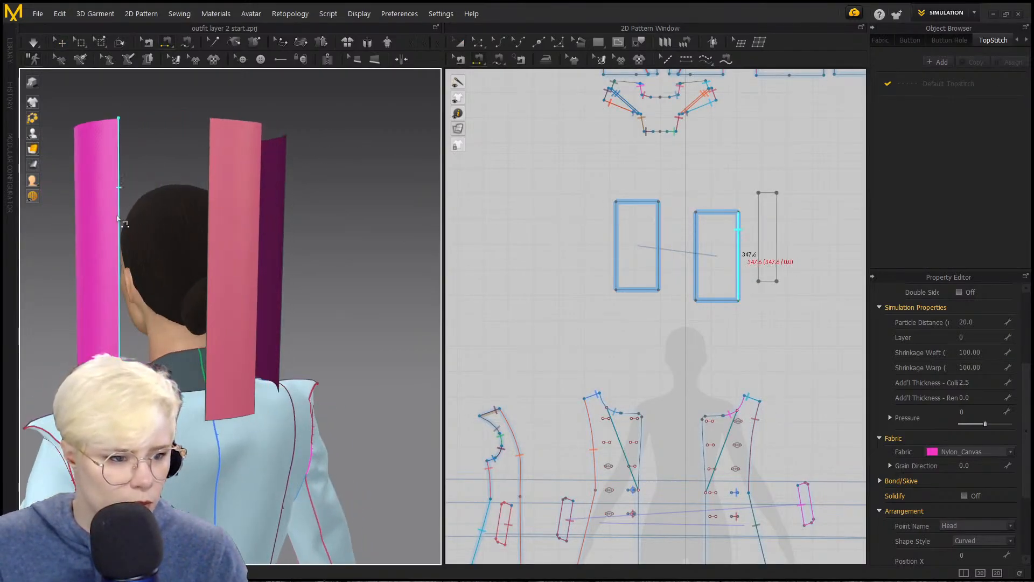
pyautogui.click(211, 215)
pyautogui.moveTo(278, 213); pyautogui.dragTo(167, 229, button='right')
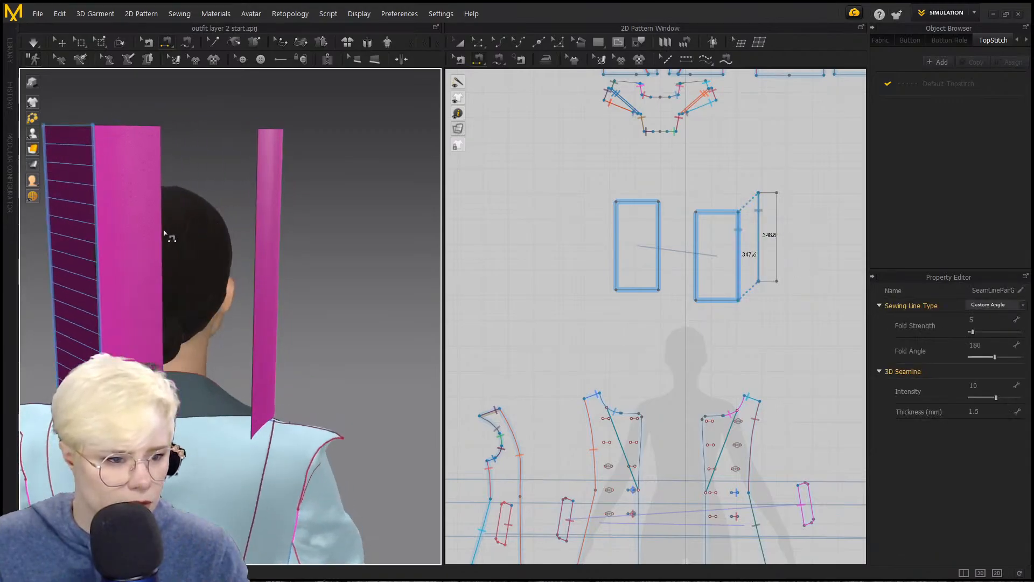
# Step: Sew the narrow rectangle's right long edge to the outer long edge of the other wide rectangle
pyautogui.click(162, 231)
pyautogui.click(259, 218)
pyautogui.moveTo(307, 237)
pyautogui.mouseDown(button='right')
pyautogui.moveTo(257, 283)
pyautogui.moveTo(293, 244)
pyautogui.mouseUp(button='right')
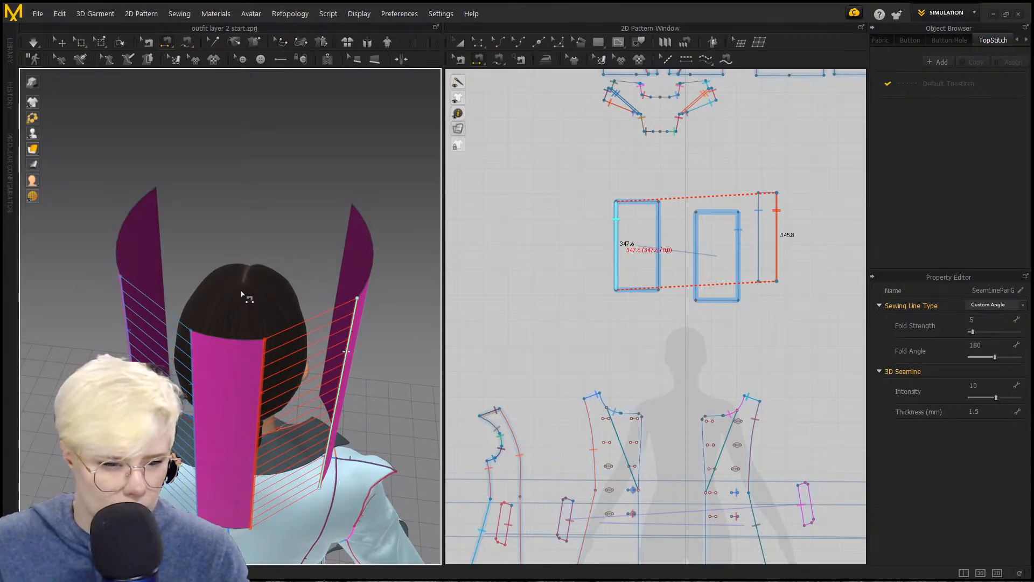
pyautogui.scroll(3, 736, 194)
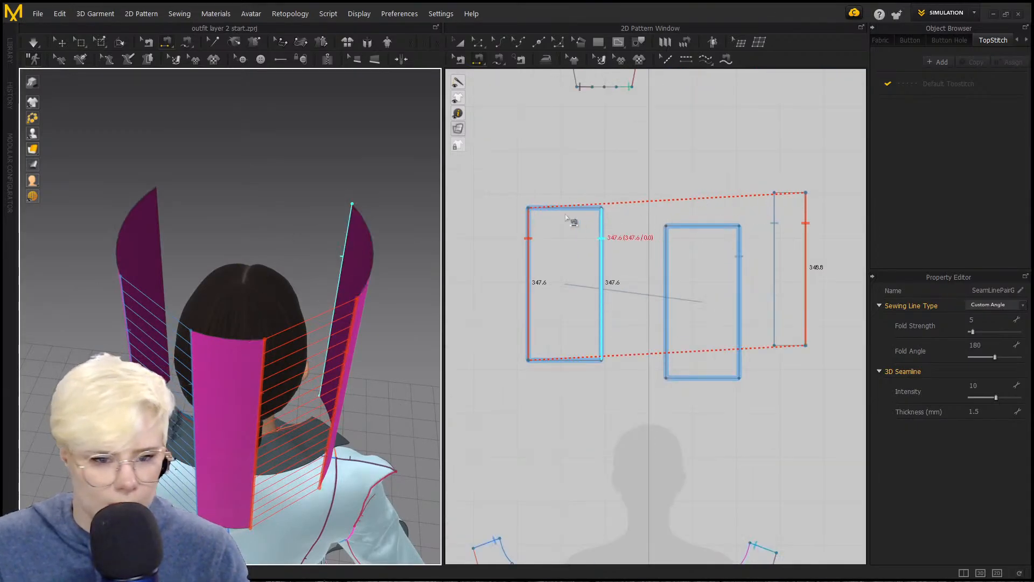
pyautogui.click(145, 211)
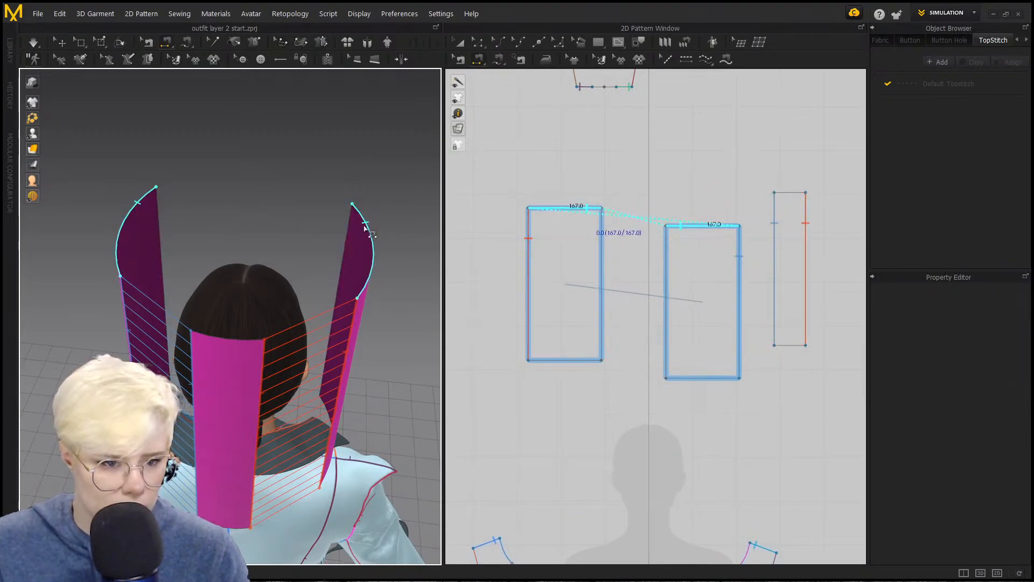
pyautogui.press('Escape')
pyautogui.scroll(3, 510, 265)
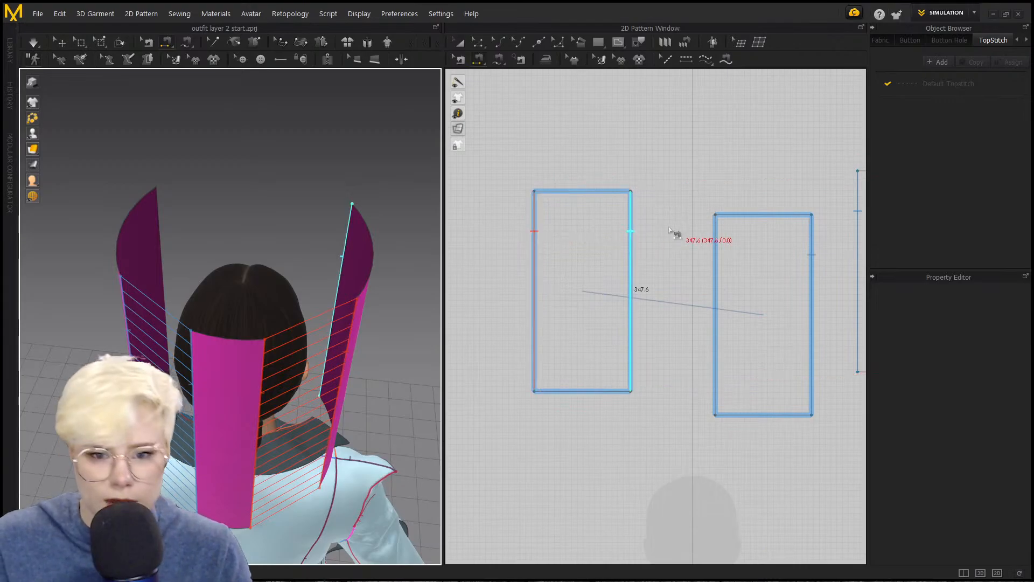
# Step: Draw a flat rectangle about 168 mm wide on the top edge of the wide rectangle nearest the narrow one
pyautogui.scroll(-2, 706, 208)
pyautogui.moveTo(708, 206); pyautogui.dragTo(598, 207, button='middle')
pyautogui.click(598, 42)
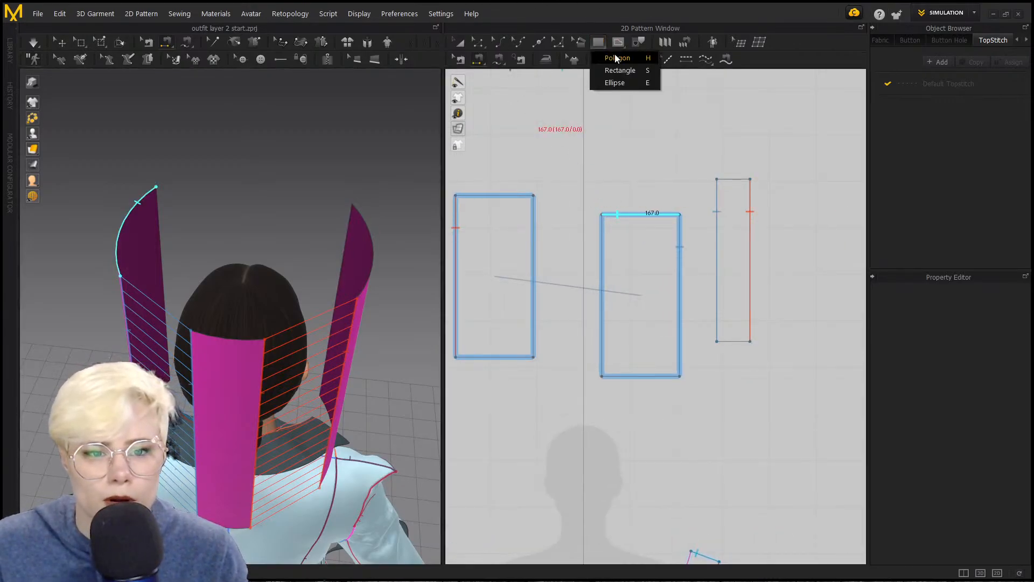
pyautogui.click(619, 70)
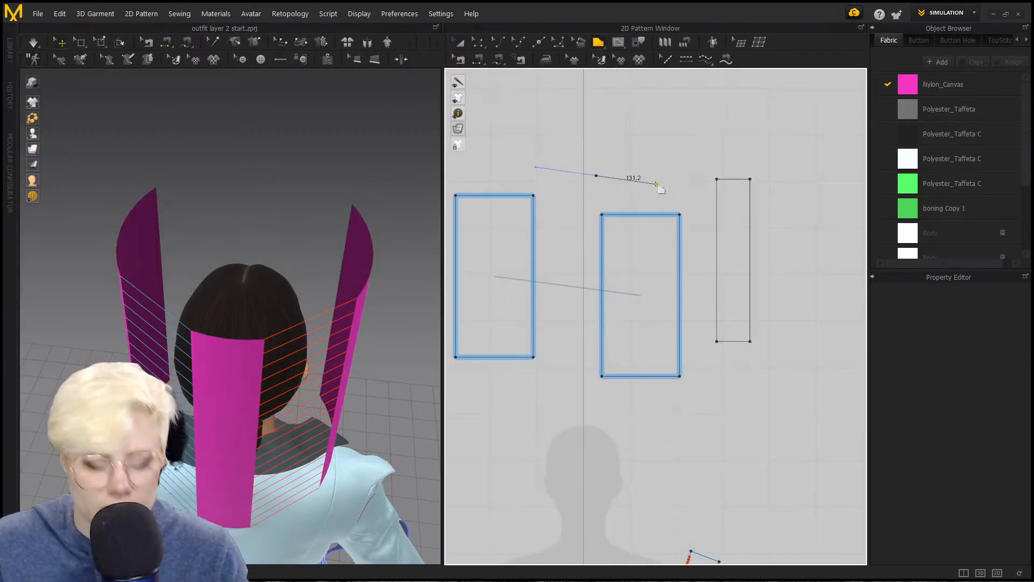
pyautogui.click(593, 46)
pyautogui.click(620, 67)
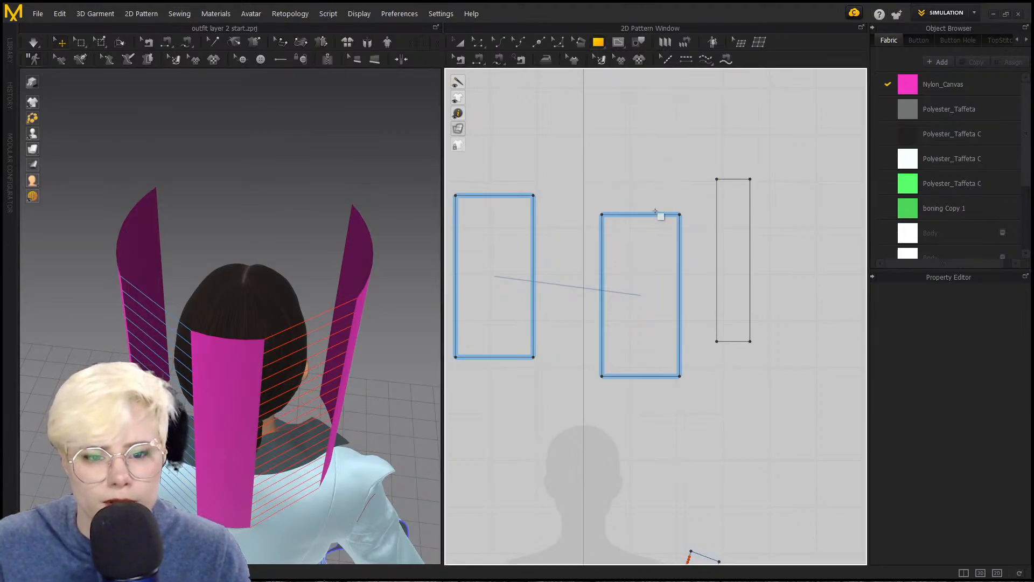
pyautogui.click(598, 42)
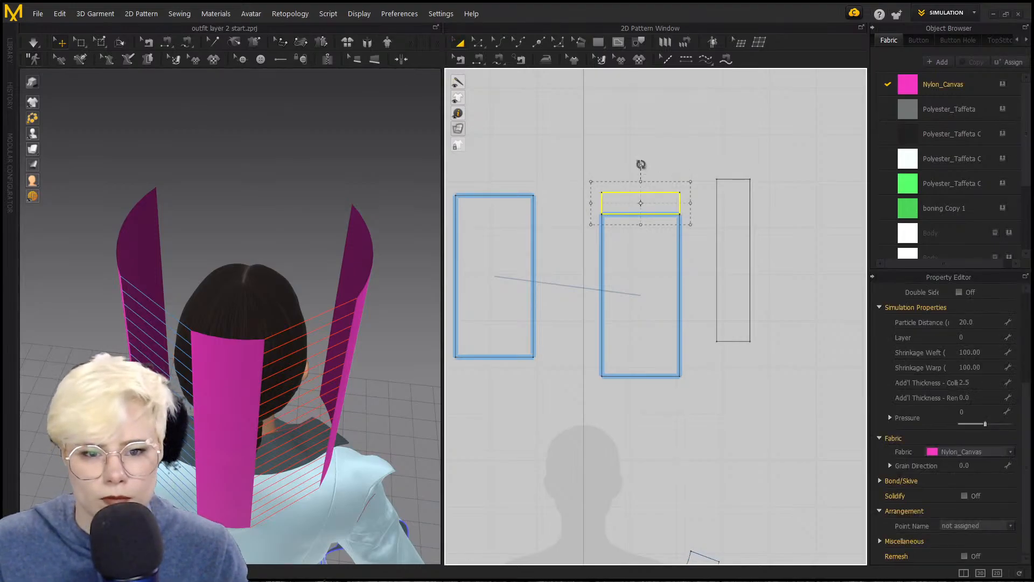
# Step: Place the new rectangle upright above the narrow rectangle and widen it to about 71 mm
pyautogui.moveTo(694, 209); pyautogui.dragTo(693, 211)
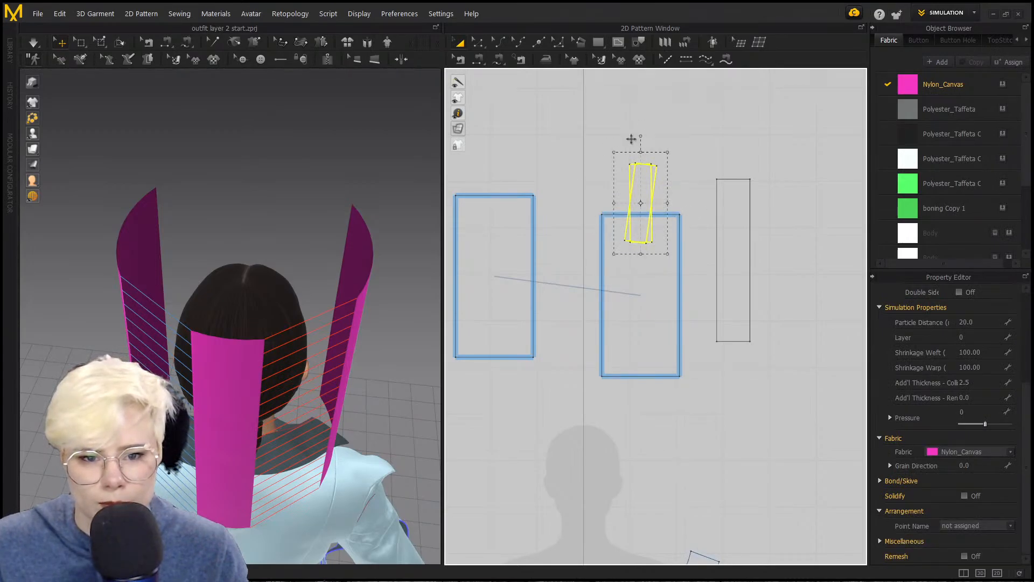
pyautogui.moveTo(648, 183); pyautogui.dragTo(735, 122)
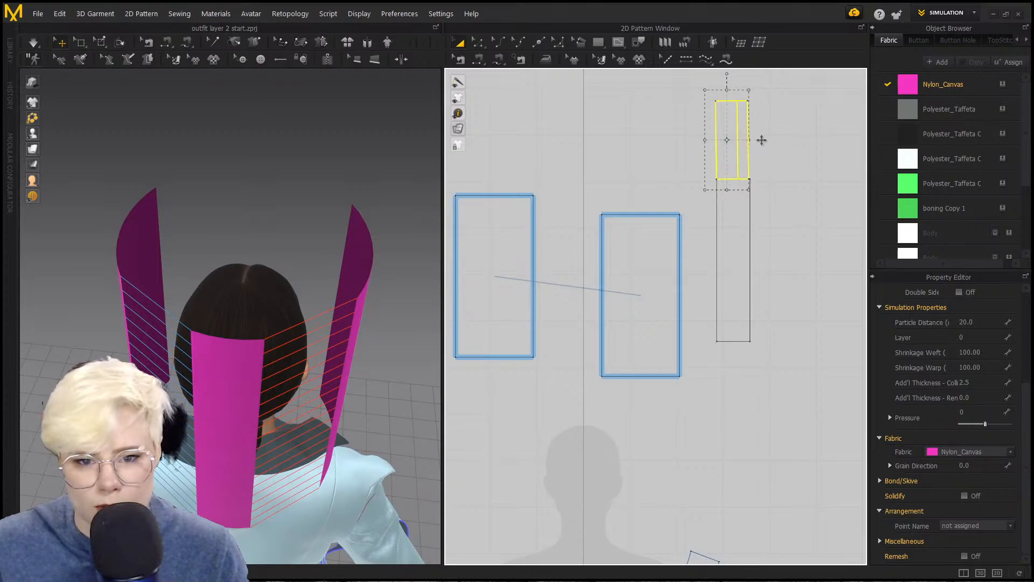
pyautogui.moveTo(769, 196); pyautogui.dragTo(769, 197)
pyautogui.scroll(-2, 758, 210)
pyautogui.moveTo(752, 213); pyautogui.dragTo(732, 315, button='middle')
pyautogui.scroll(3, 733, 315)
pyautogui.moveTo(731, 213); pyautogui.dragTo(731, 152)
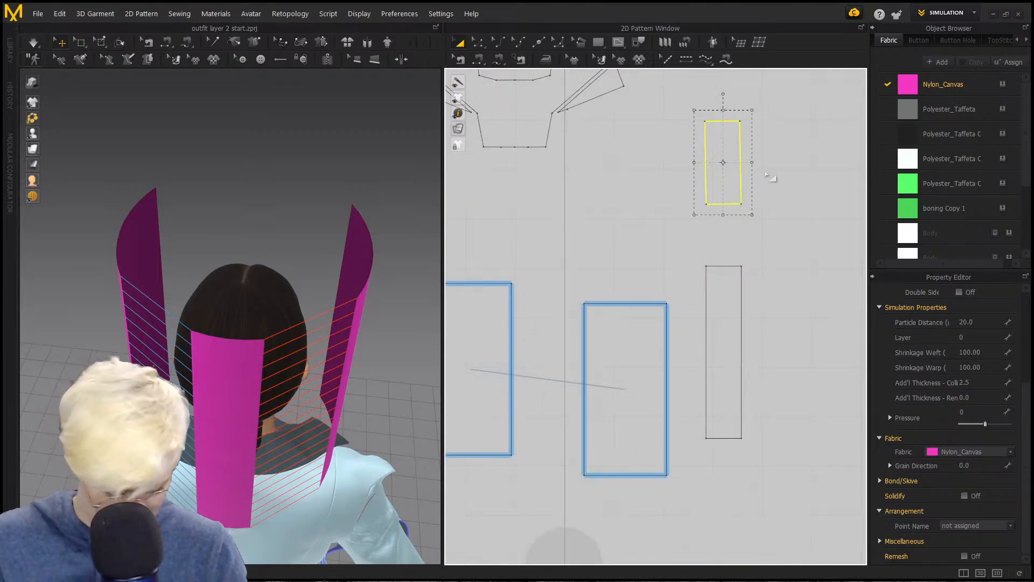
# Step: Sew the new rectangle's bottom edge to the narrow rectangle's top edge
pyautogui.press('n')
pyautogui.click(711, 203)
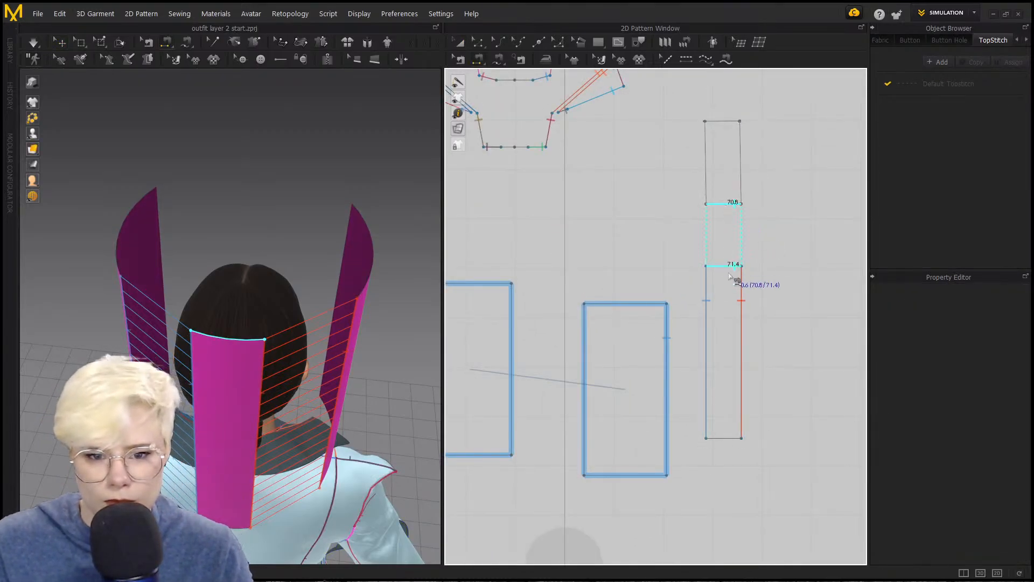
pyautogui.click(780, 234)
# Step: Merge the new rectangle's bottom edge with the narrow rectangle's top edge to form one long strip
pyautogui.press('z')
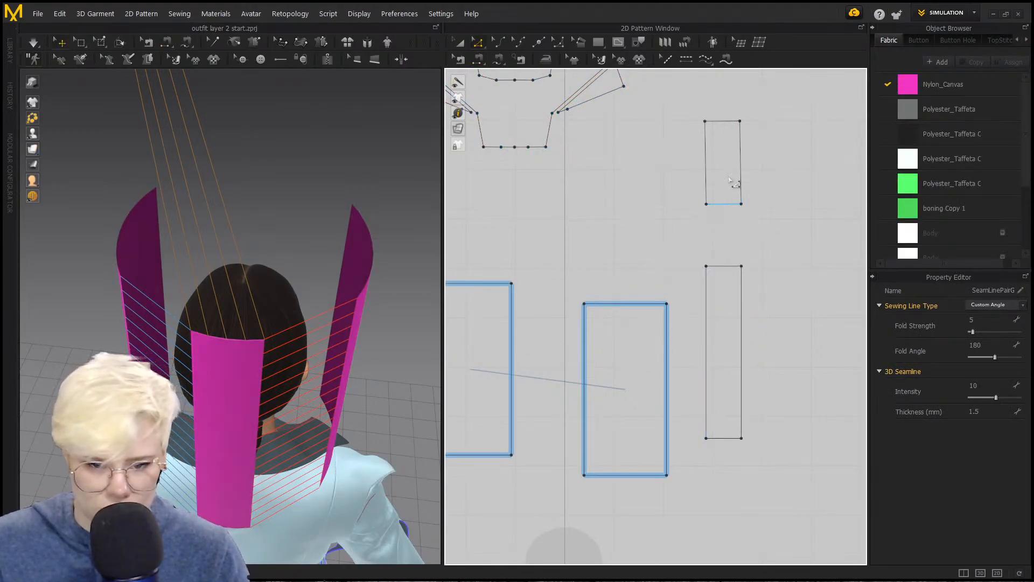
pyautogui.click(728, 204)
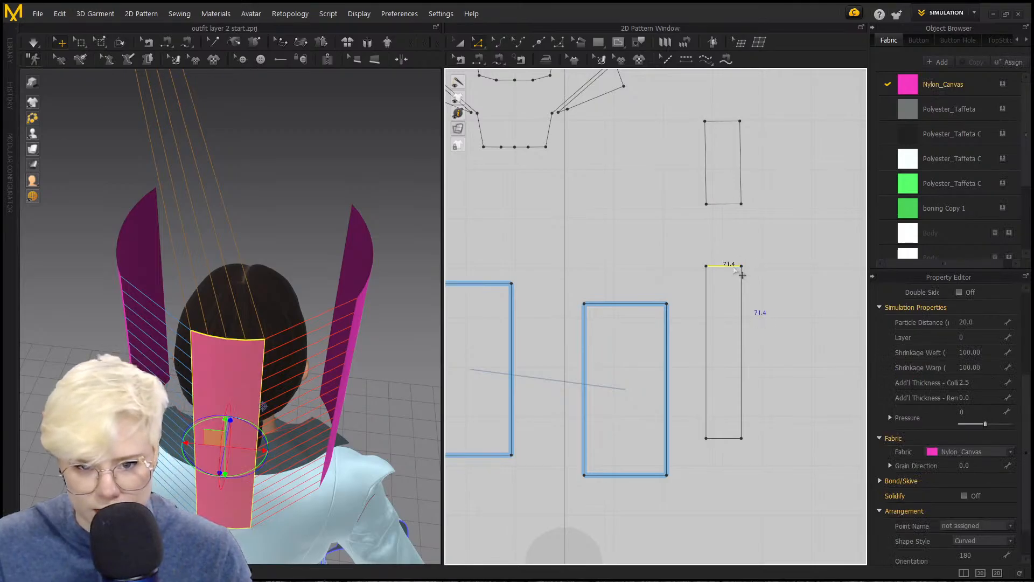
pyautogui.rightClick(734, 211)
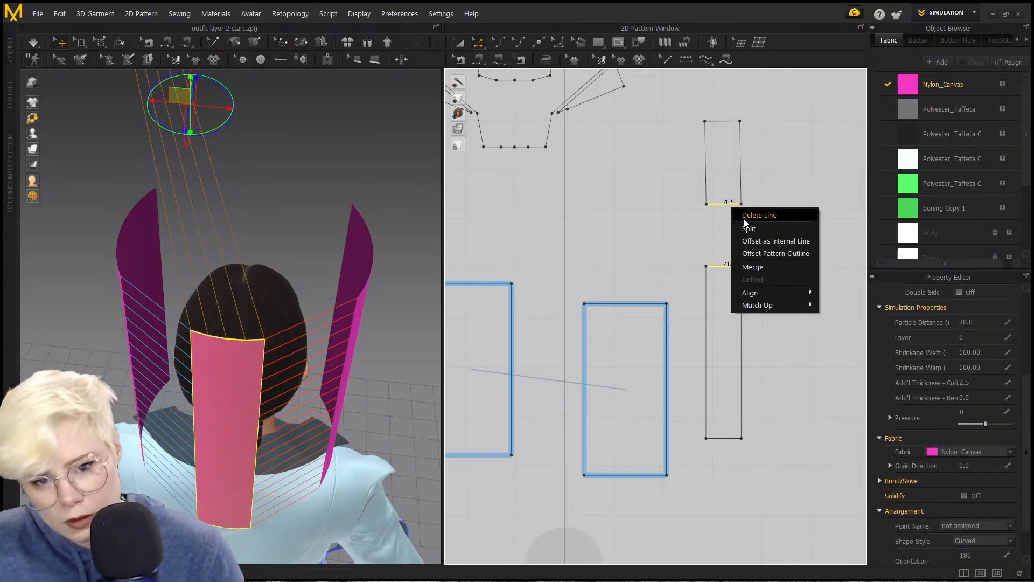
pyautogui.click(772, 266)
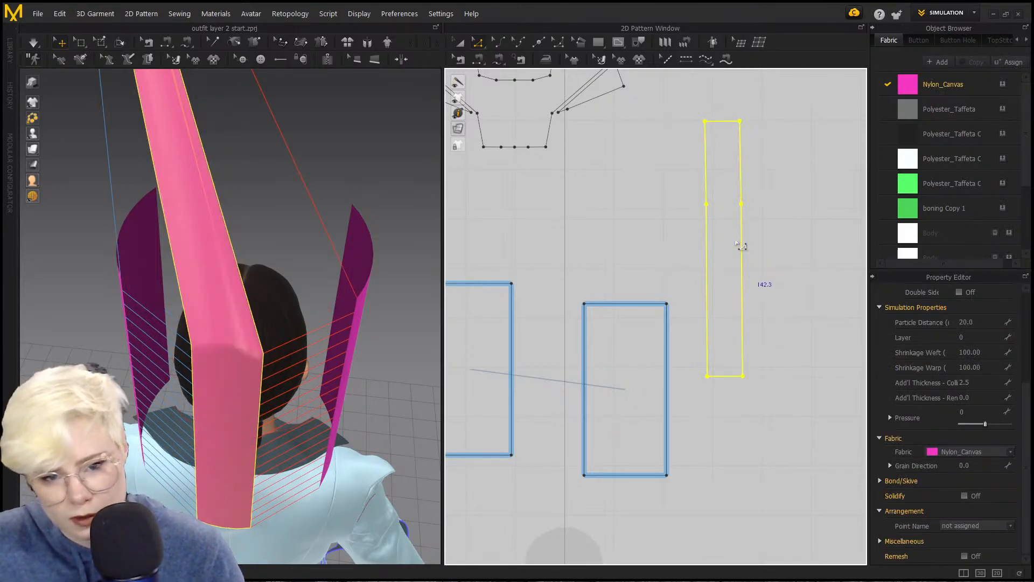
# Step: Freeze the two wide rectangles at the sides of the head and simulate the merged strip
pyautogui.scroll(-3, 738, 242)
pyautogui.scroll(-3, 203, 254)
pyautogui.moveTo(216, 283); pyautogui.dragTo(196, 268, button='right')
pyautogui.moveTo(268, 377); pyautogui.dragTo(171, 244, button='right')
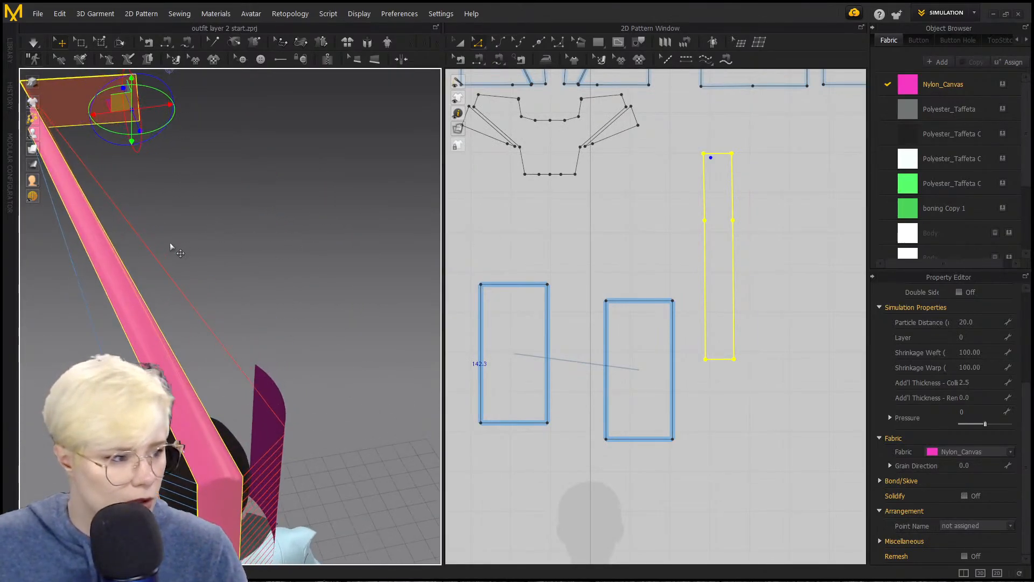
pyautogui.moveTo(206, 322); pyautogui.dragTo(129, 229, button='right')
pyautogui.moveTo(128, 229); pyautogui.dragTo(226, 323, button='middle')
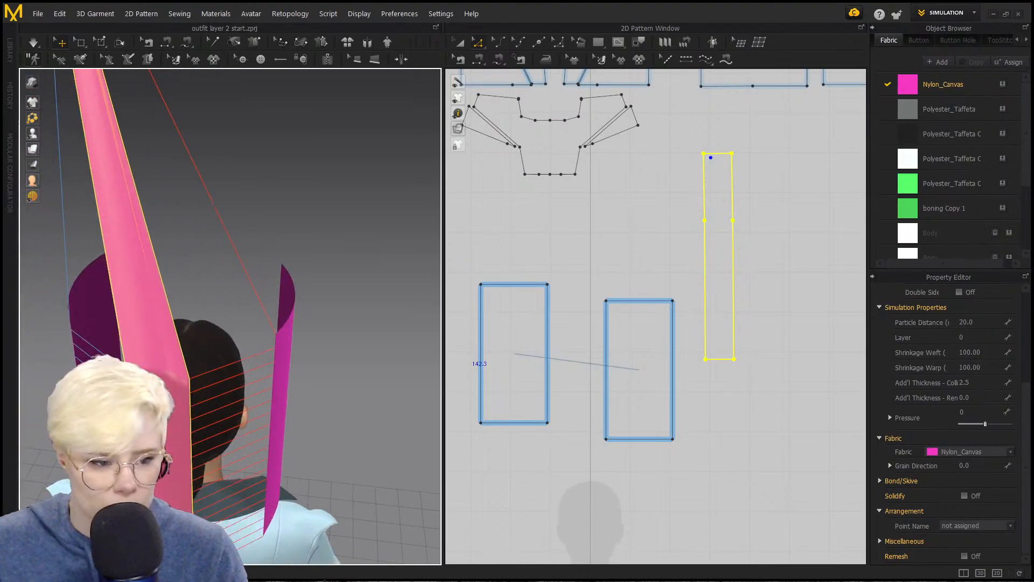
pyautogui.click(92, 323)
pyautogui.keyDown('shift'); pyautogui.click(277, 358); pyautogui.keyUp('shift')
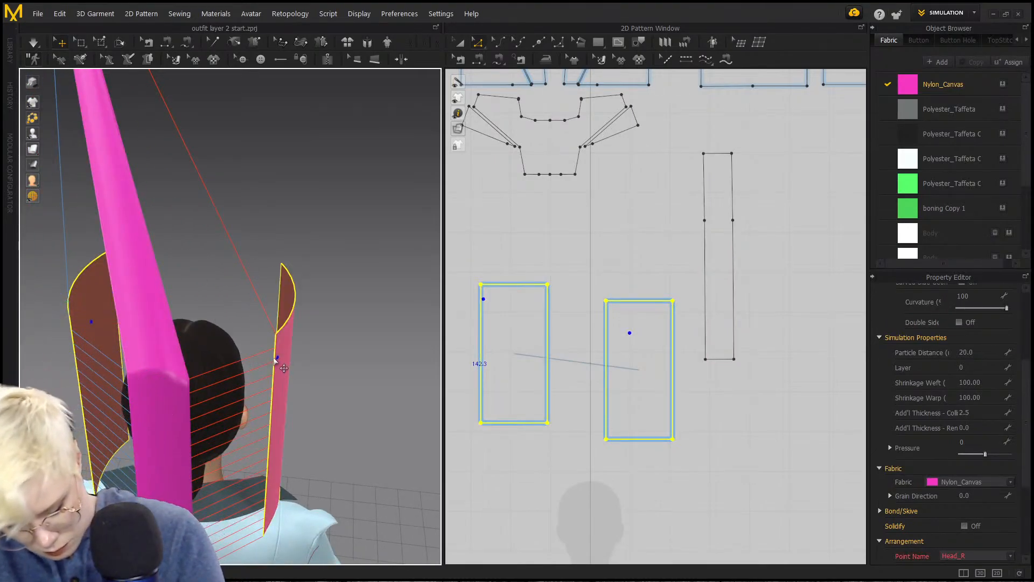
pyautogui.press('space')
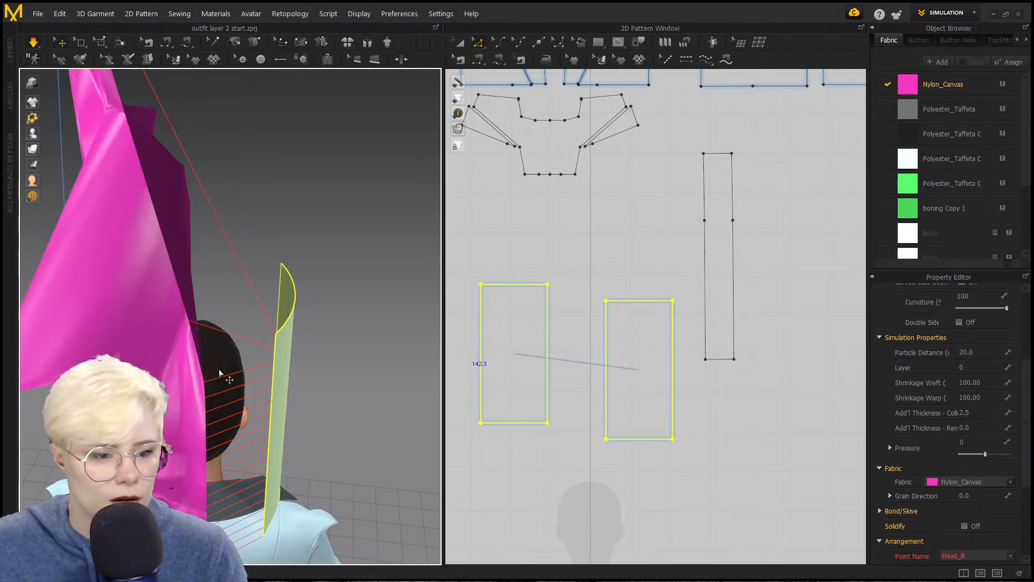
# Step: Try to sew the strip's upper left edge to the top edge of the wide rectangle farthest from it in 2D
pyautogui.moveTo(209, 346); pyautogui.dragTo(145, 292, button='right')
pyautogui.press('n')
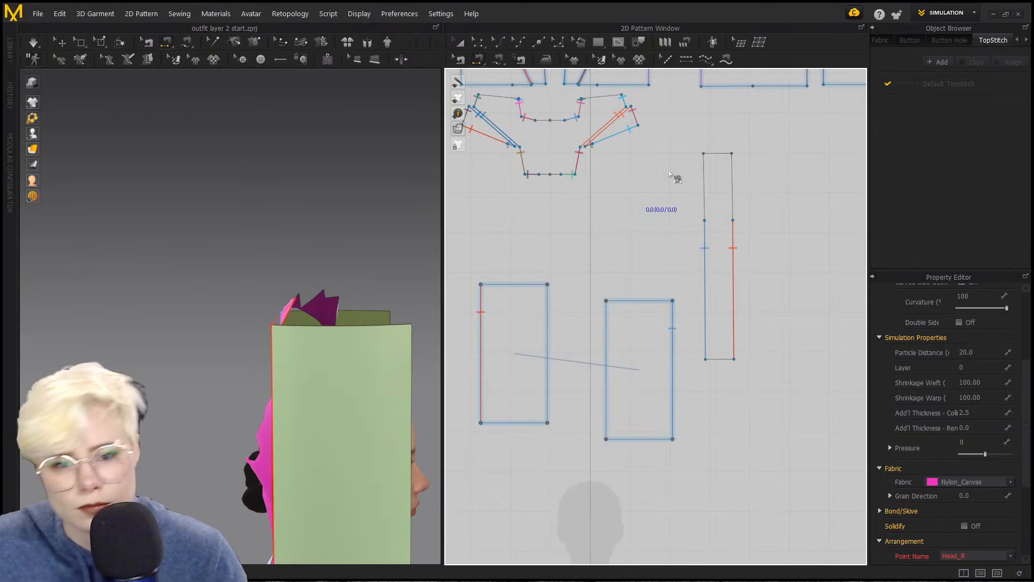
pyautogui.click(707, 181)
pyautogui.moveTo(329, 284); pyautogui.dragTo(258, 313, button='right')
pyautogui.click(507, 284)
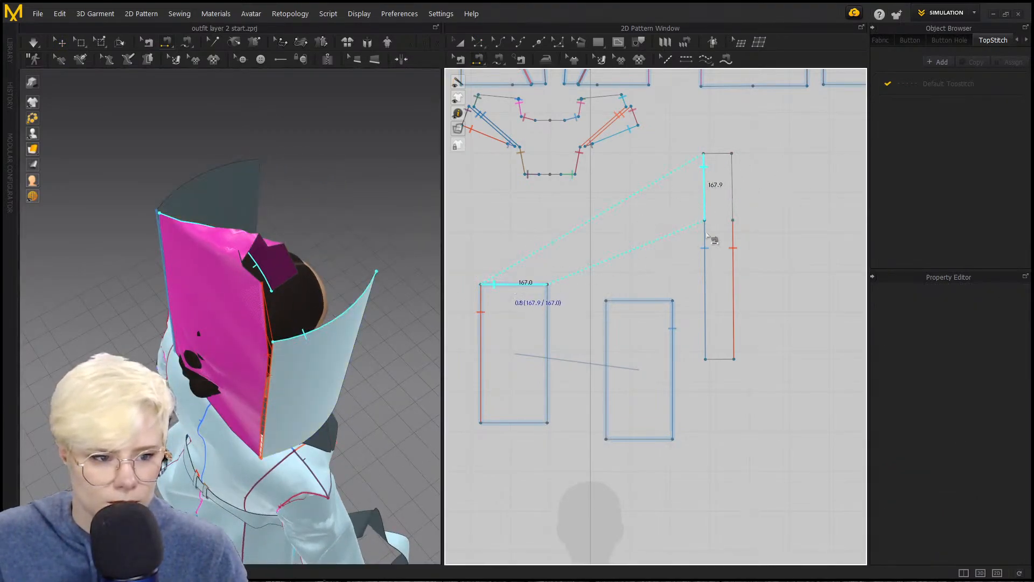
pyautogui.click(705, 242)
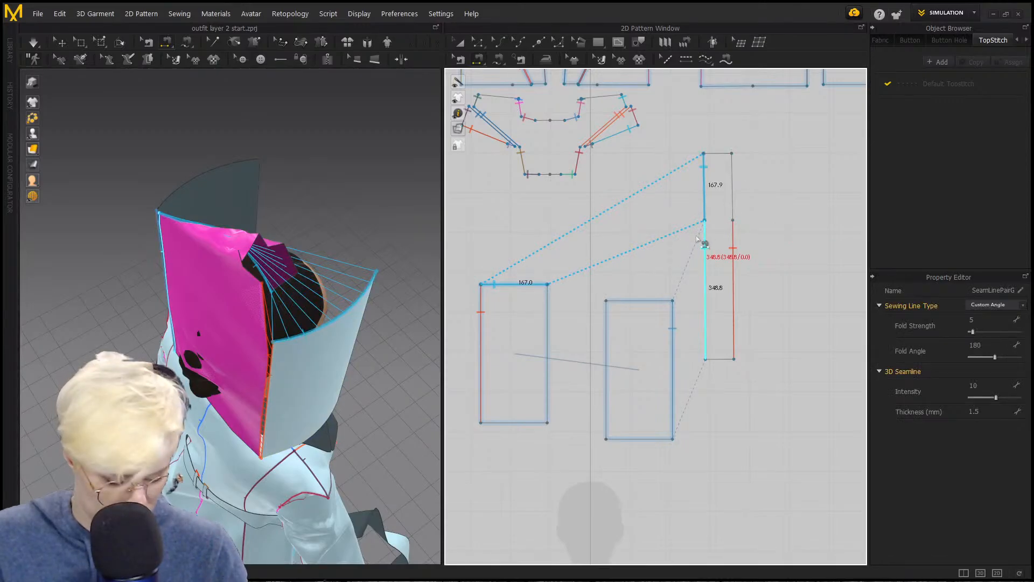
# Step: Try sewing the strip's upper right edge to the farthest wide rectangle's top edge, test it in simulation, and undo the seam
pyautogui.click(733, 185)
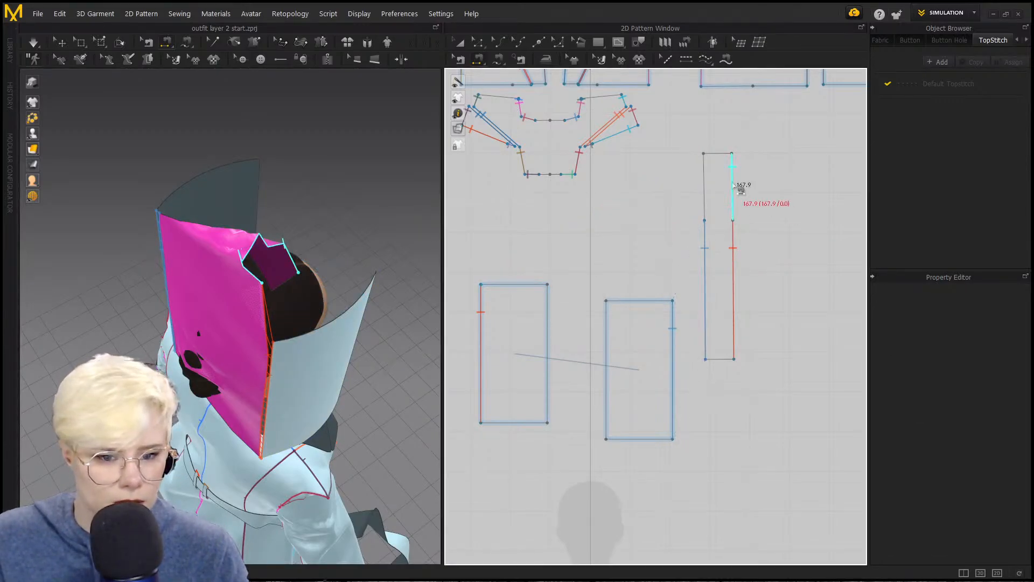
pyautogui.click(519, 297)
pyautogui.scroll(5, 307, 307)
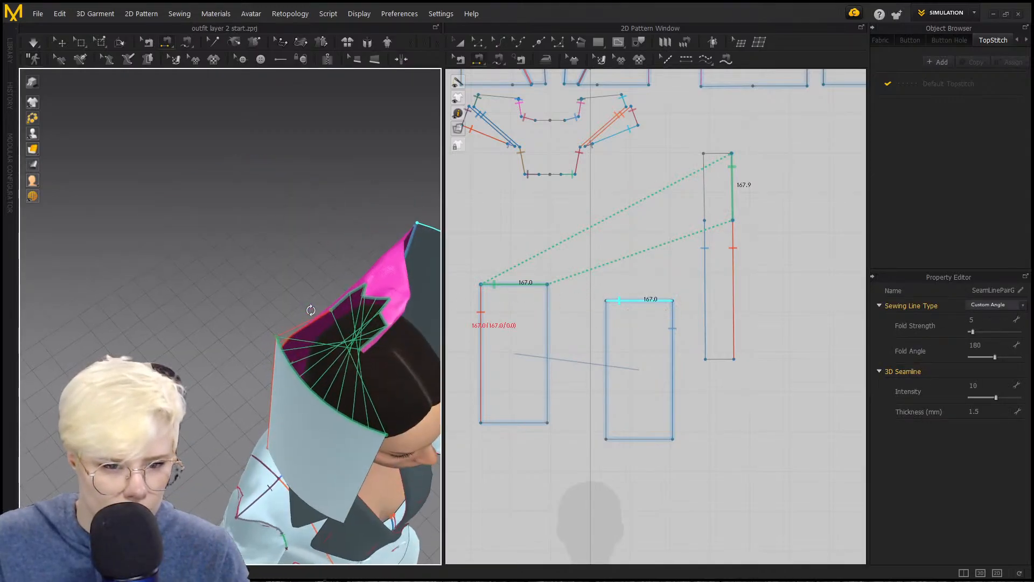
pyautogui.moveTo(307, 307); pyautogui.dragTo(277, 277, button='right')
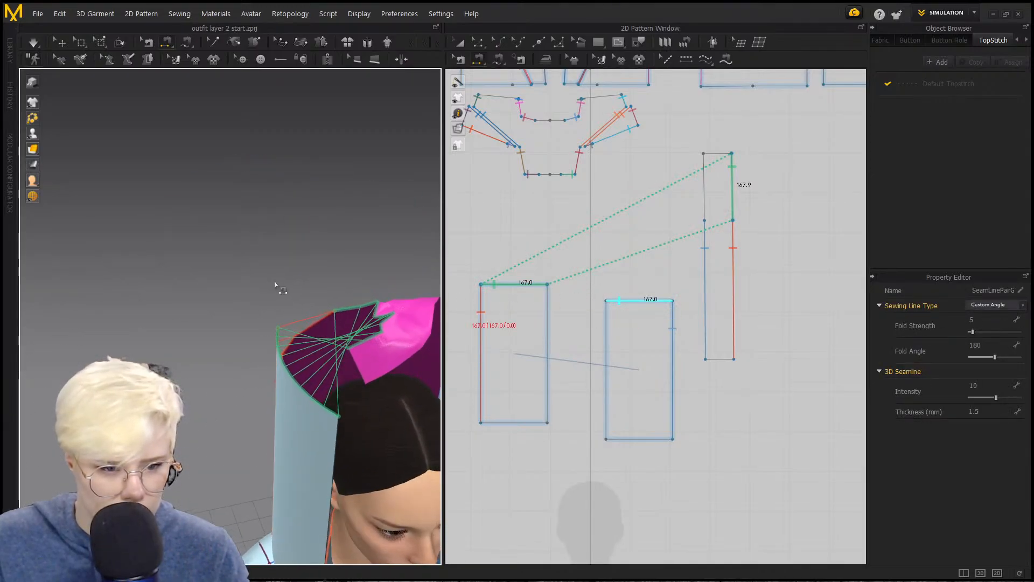
pyautogui.press('space')
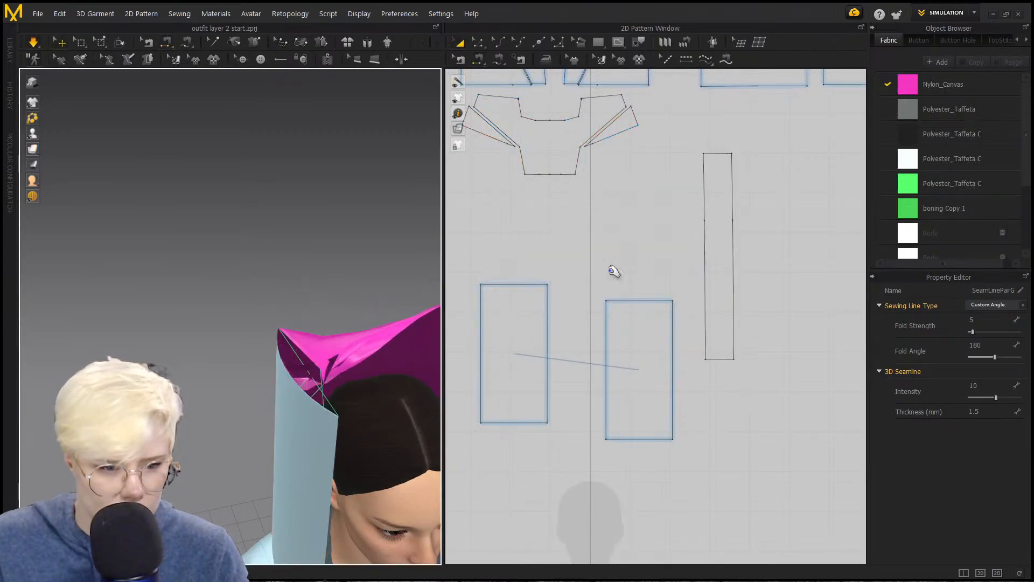
pyautogui.press('space')
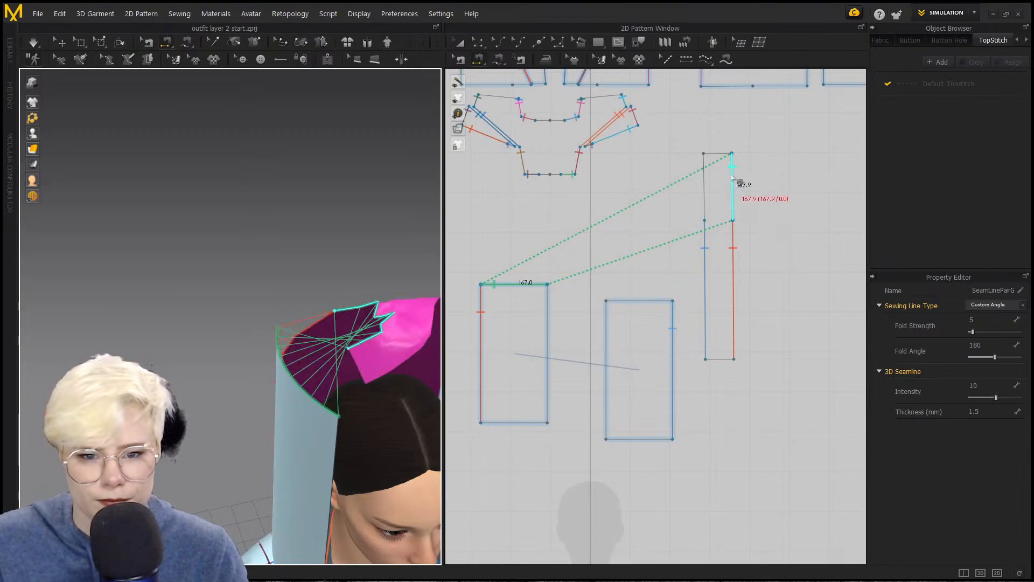
pyautogui.press('space')
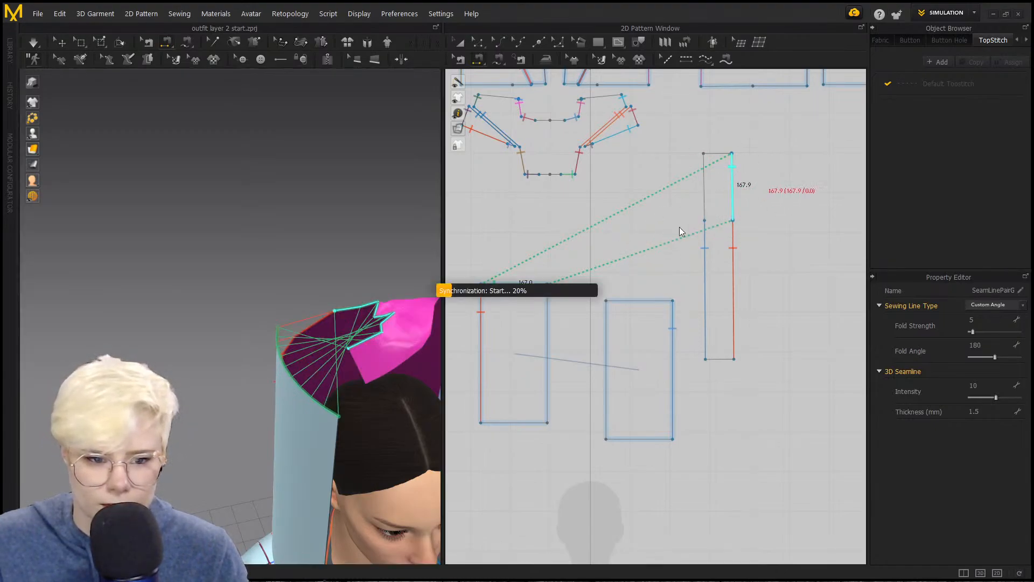
pyautogui.hotkey('ctrl', 'z')
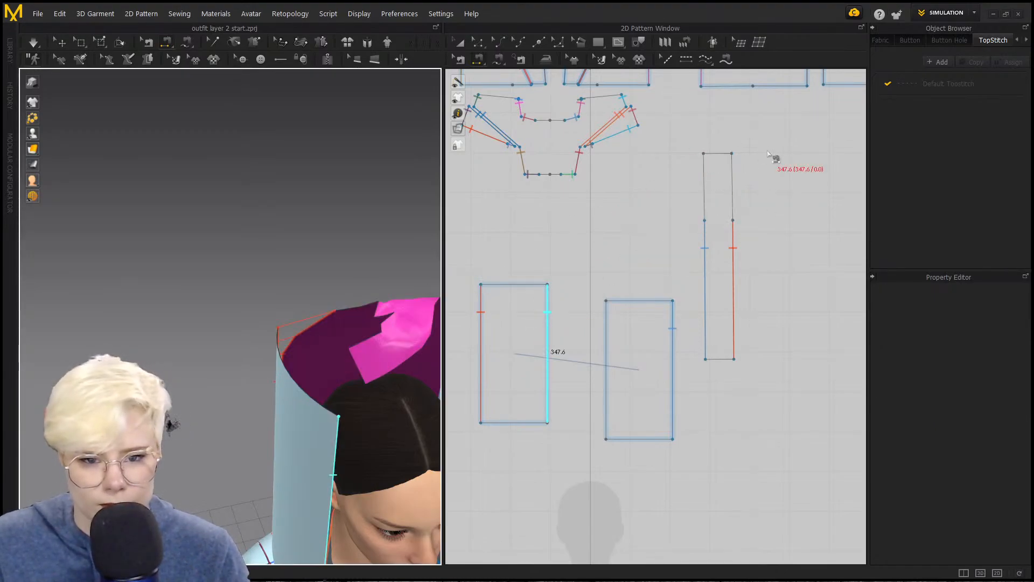
# Step: Sew the strip's upper right edge to the farthest wide rectangle's top edge with the seam direction reversed
pyautogui.click(734, 174)
pyautogui.click(548, 283)
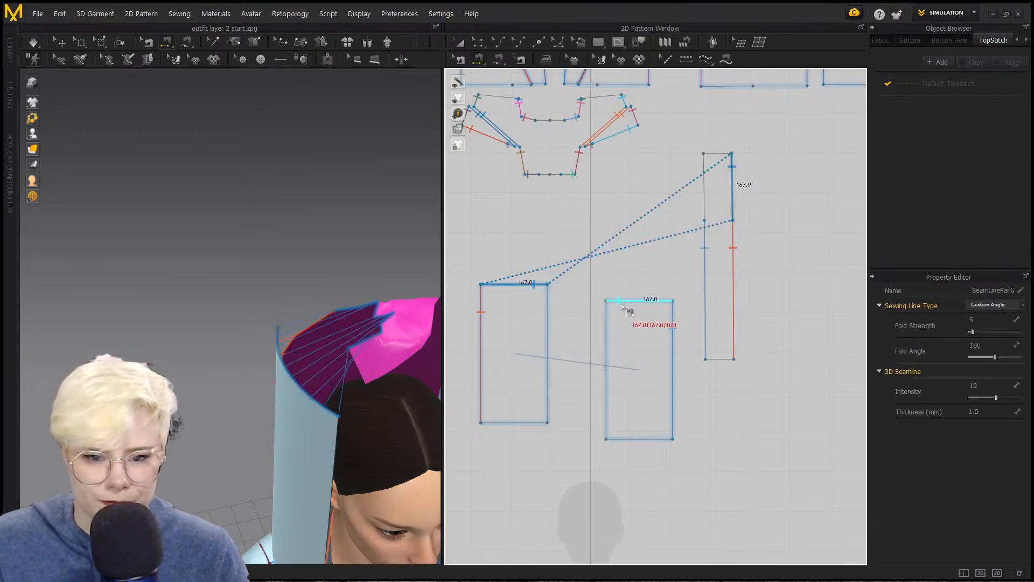
# Step: Sew the remaining side rectangle's top edge to the strip's upper left edge and simulate the frozen head piece
pyautogui.click(623, 304)
pyautogui.click(705, 178)
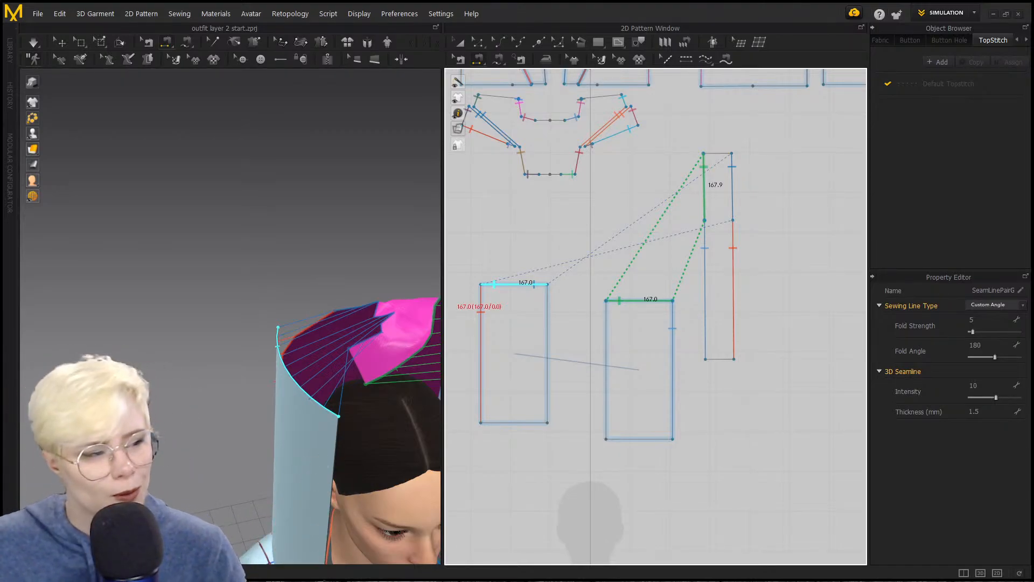
pyautogui.scroll(-3, 163, 238)
pyautogui.moveTo(163, 237); pyautogui.dragTo(123, 268, button='middle')
pyautogui.press('space')
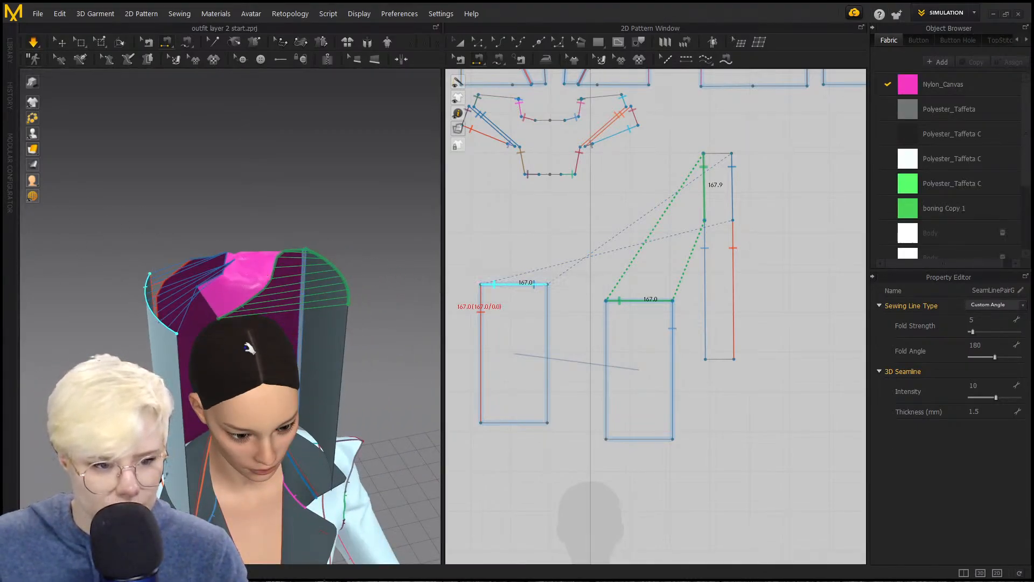
pyautogui.click(293, 327)
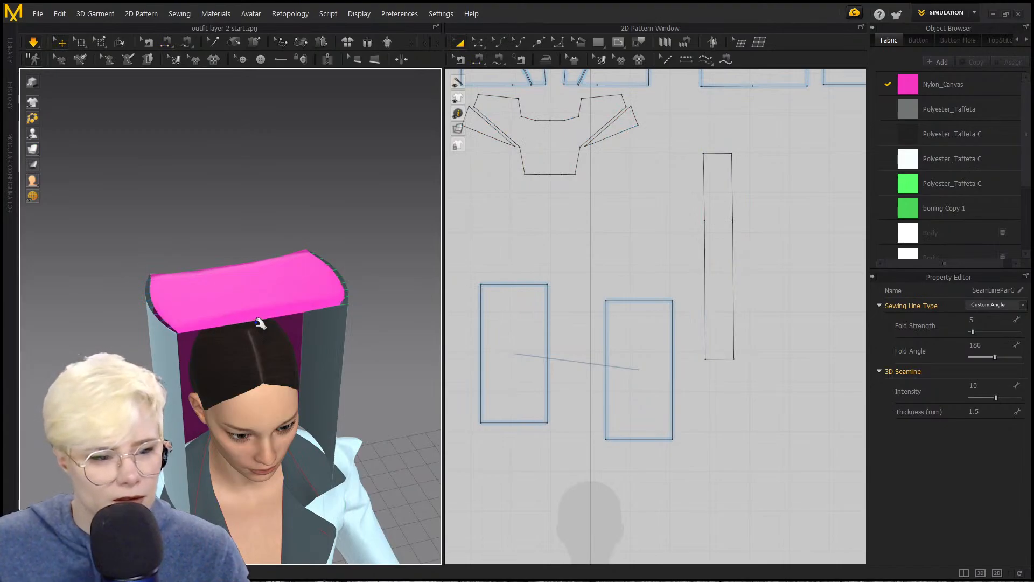
pyautogui.moveTo(242, 319); pyautogui.dragTo(201, 280, button='right')
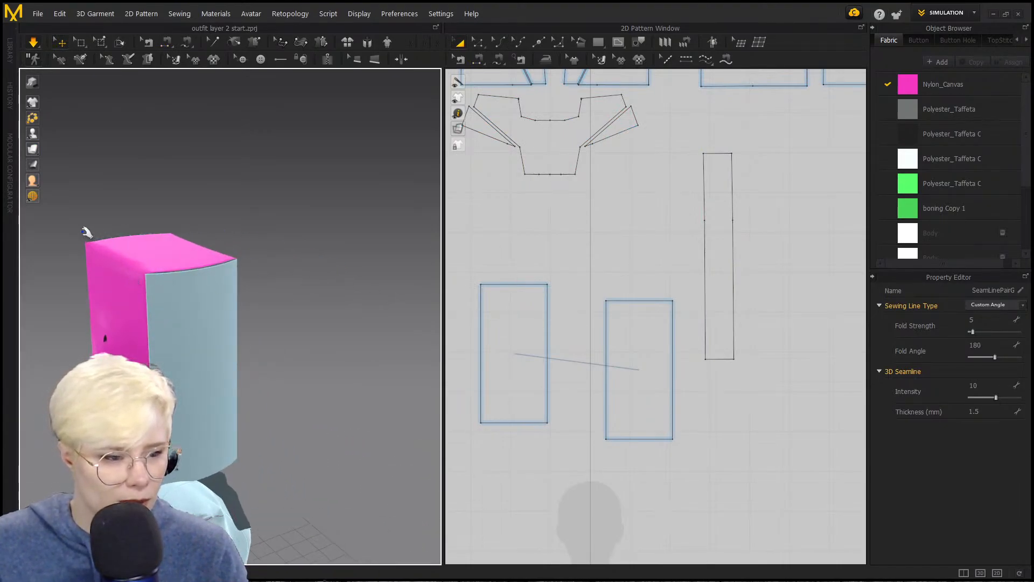
pyautogui.moveTo(165, 327); pyautogui.dragTo(275, 367, button='right')
# Step: Unfreeze both side rectangles and simulate the whole head piece until it drapes around the head
pyautogui.click(180, 376)
pyautogui.keyDown('shift'); pyautogui.click(386, 346); pyautogui.keyUp('shift')
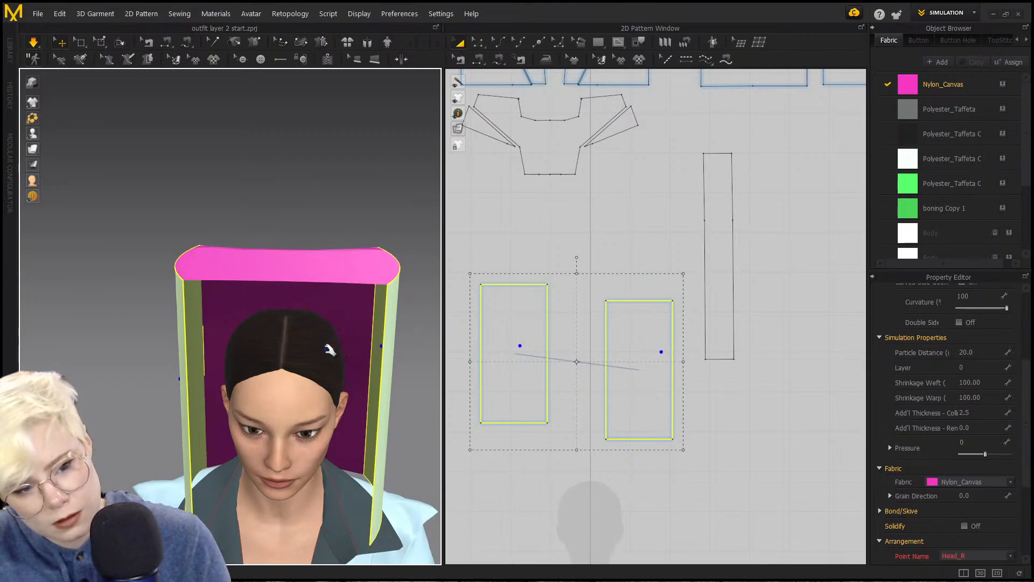
pyautogui.press('space')
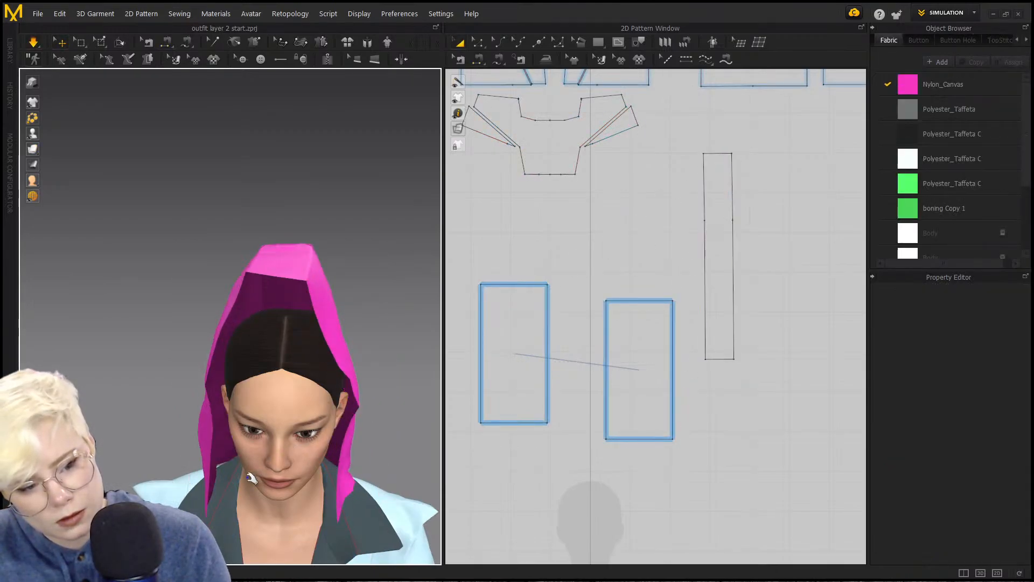
pyautogui.moveTo(289, 450); pyautogui.dragTo(208, 331, button='right')
pyautogui.scroll(-2, 588, 342)
pyautogui.moveTo(400, 360); pyautogui.dragTo(337, 353, button='right')
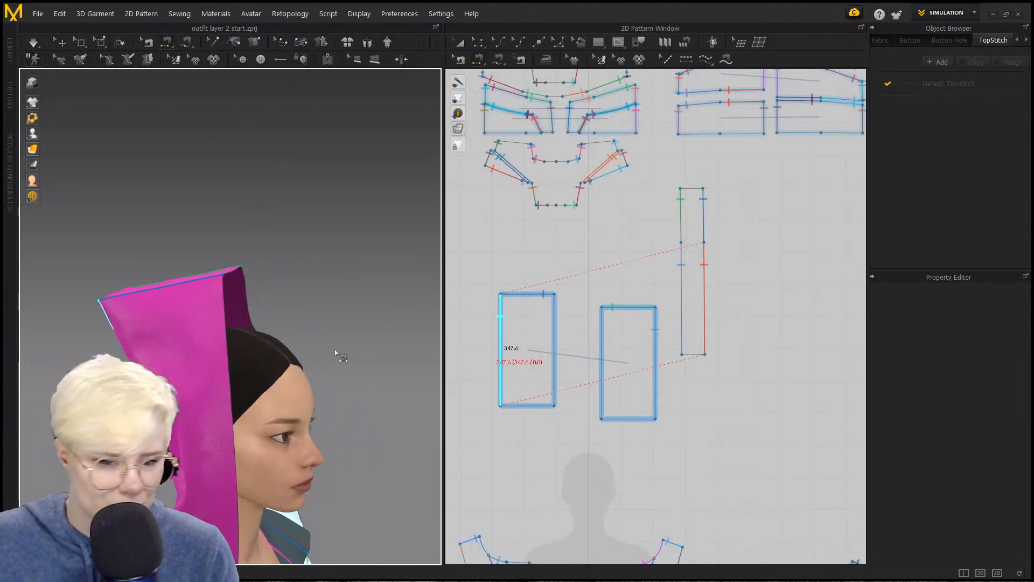
# Step: Move the two side rectangles and the strip together in 2D to just above the curved neck pieces
pyautogui.moveTo(651, 358); pyautogui.dragTo(739, 264, button='middle')
pyautogui.scroll(-4, 707, 331)
pyautogui.moveTo(708, 330); pyautogui.dragTo(672, 257, button='middle')
pyautogui.scroll(-2, 673, 254)
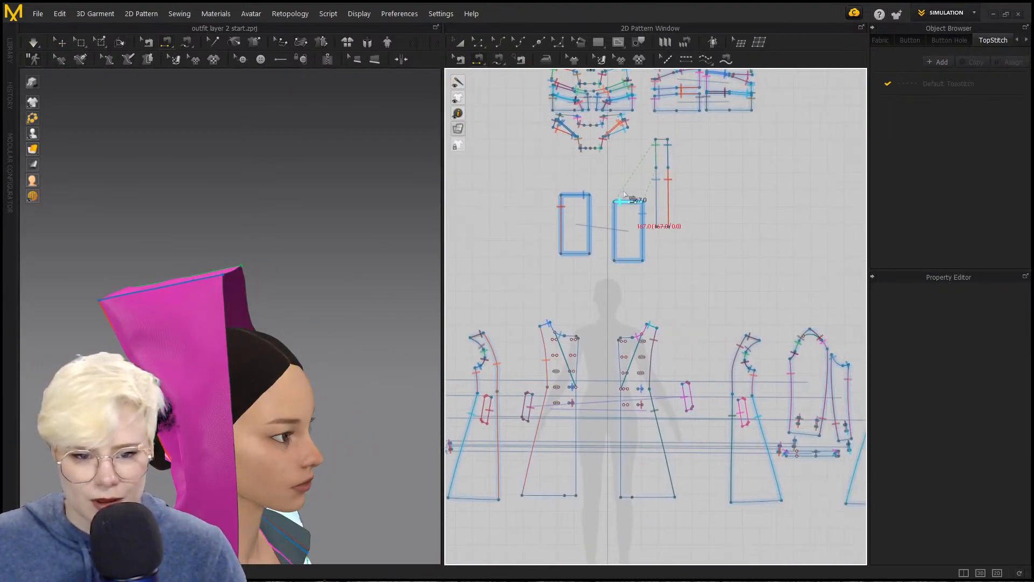
pyautogui.press('a')
pyautogui.click(624, 216)
pyautogui.keyDown('shift'); pyautogui.click(570, 216); pyautogui.keyUp('shift')
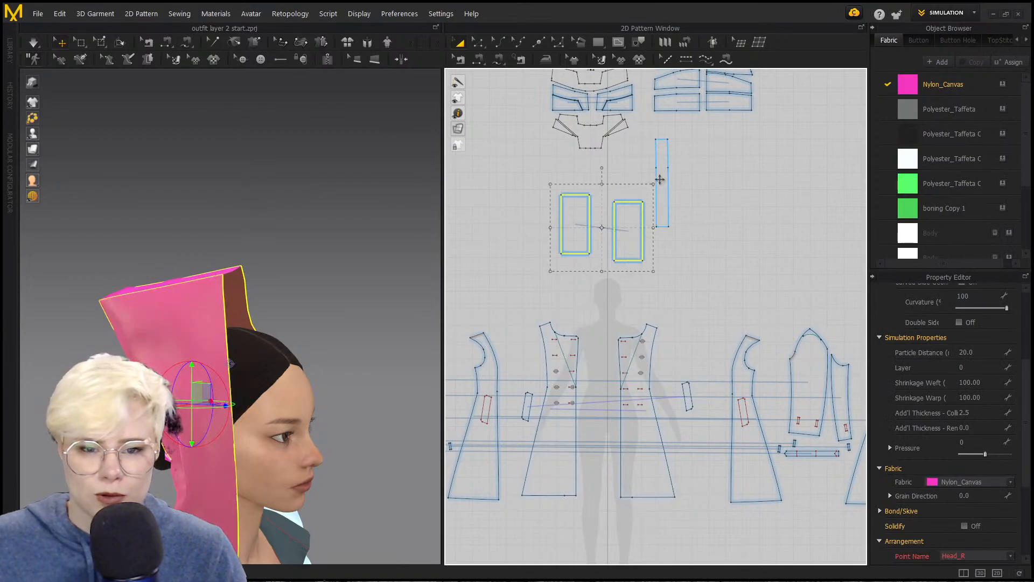
pyautogui.keyDown('shift'); pyautogui.click(665, 208); pyautogui.keyUp('shift')
pyautogui.moveTo(666, 208); pyautogui.dragTo(626, 259)
pyautogui.moveTo(861, 247); pyautogui.dragTo(626, 258, button='middle')
pyautogui.scroll(-4, 626, 258)
pyautogui.moveTo(626, 258); pyautogui.dragTo(661, 234)
pyautogui.scroll(3, 661, 233)
pyautogui.scroll(5, 544, 322)
pyautogui.scroll(-2, 377, 324)
# Step: Examine the jacket's neckline in 3D and match the back collar piece to its 2D pattern
pyautogui.moveTo(367, 328); pyautogui.dragTo(221, 353, button='right')
pyautogui.moveTo(221, 353); pyautogui.dragTo(339, 302, button='middle')
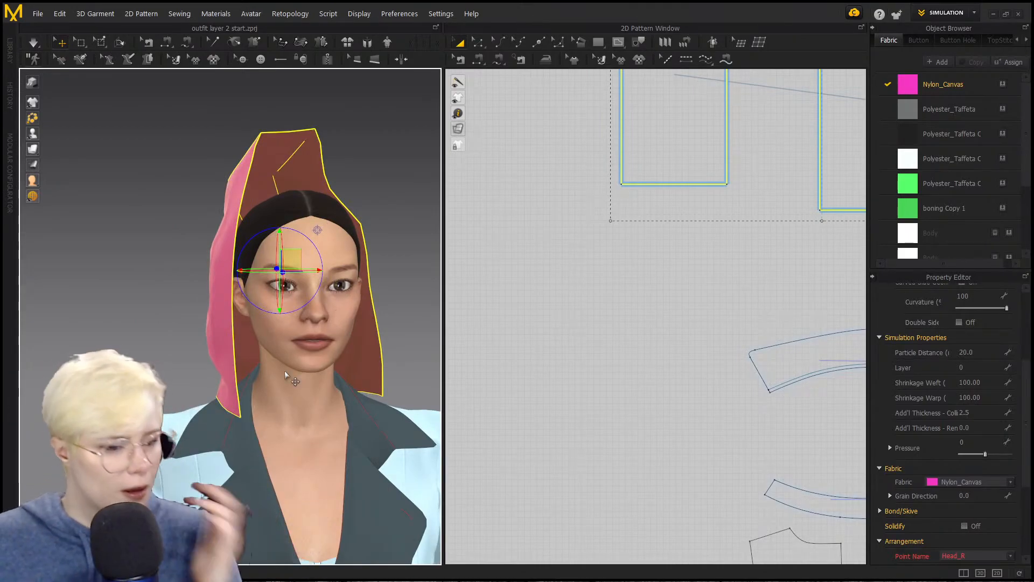
pyautogui.moveTo(284, 371); pyautogui.dragTo(216, 435, button='right')
pyautogui.scroll(2, 217, 436)
pyautogui.scroll(3, 216, 435)
pyautogui.moveTo(218, 436); pyautogui.dragTo(226, 393, button='middle')
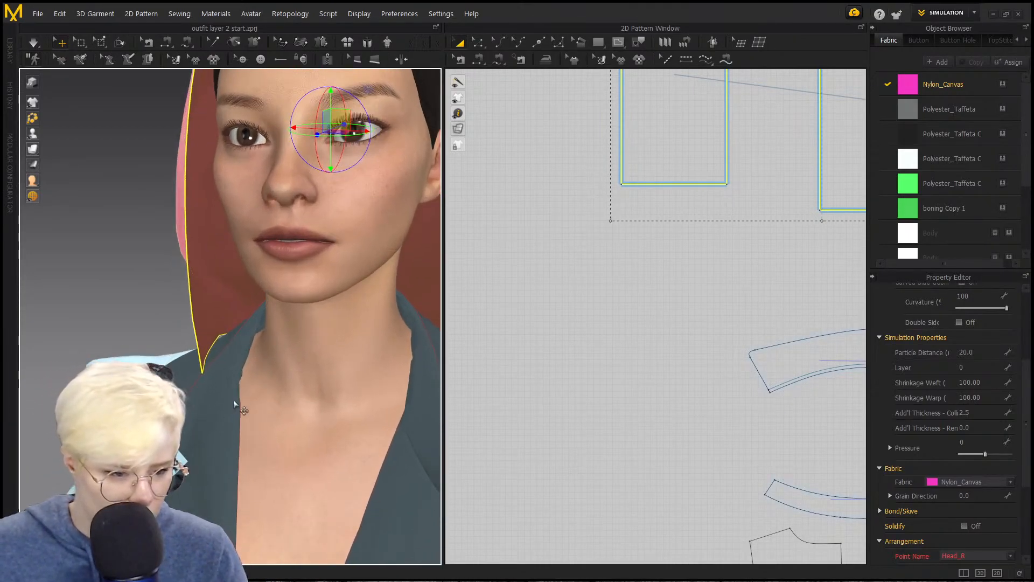
pyautogui.click(176, 411)
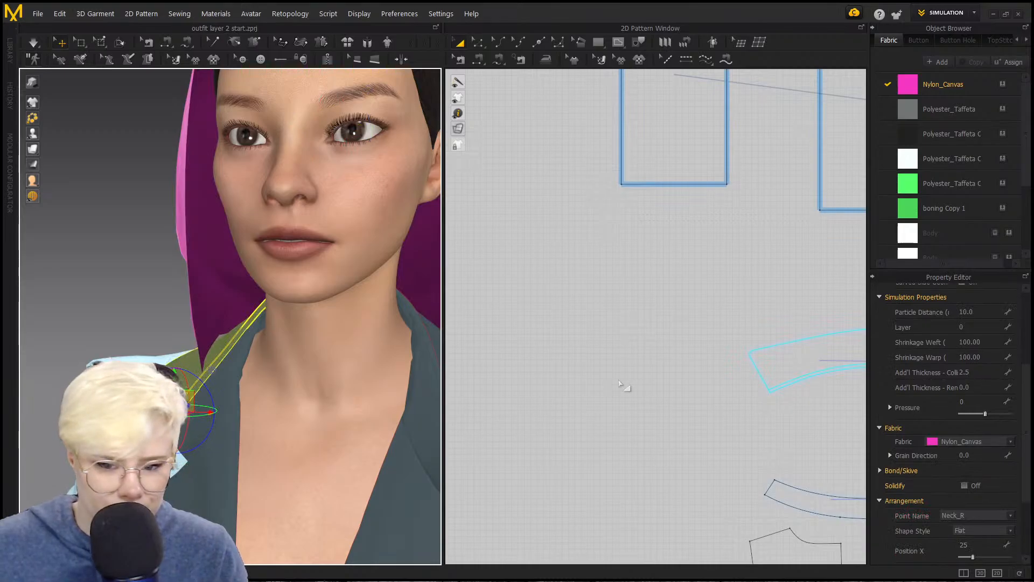
pyautogui.scroll(-2, 626, 390)
pyautogui.moveTo(626, 390); pyautogui.dragTo(381, 365, button='middle')
pyautogui.scroll(-2, 473, 392)
pyautogui.scroll(2, 380, 366)
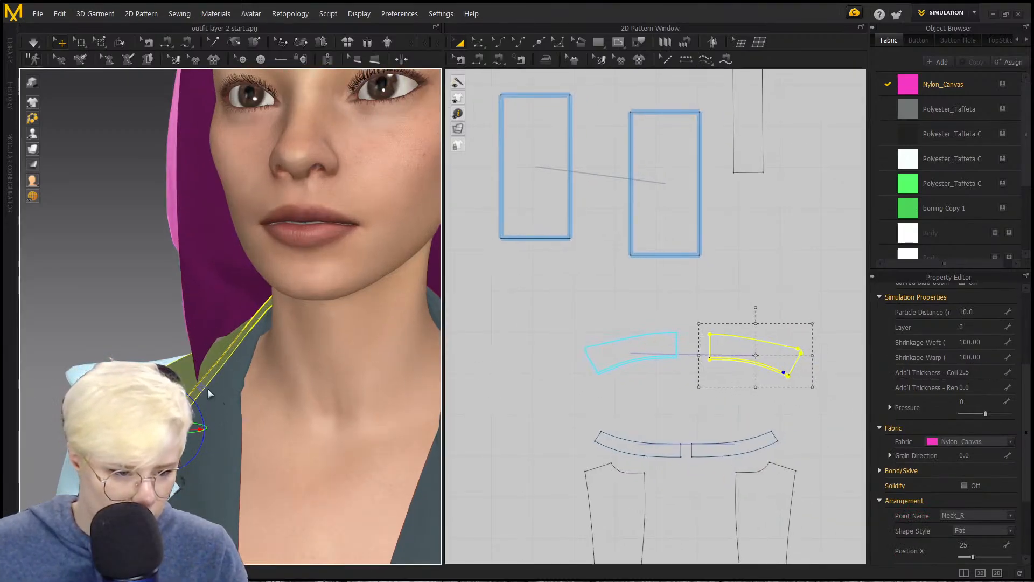
pyautogui.moveTo(208, 389); pyautogui.dragTo(256, 393)
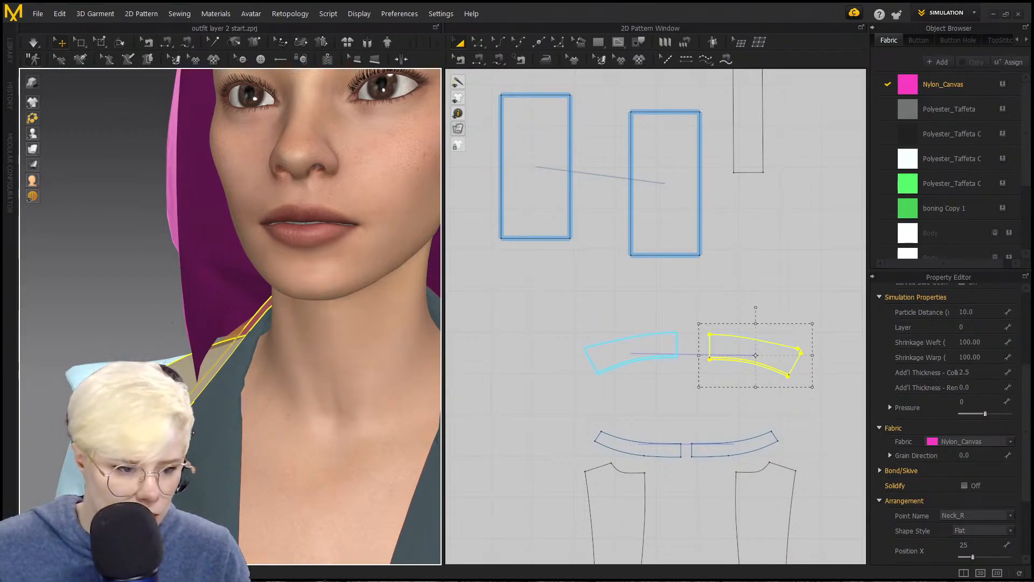
pyautogui.hotkey('ctrl', 'z')
# Step: Compare the lapel-side collar piece and the back collar piece in 3D with the curved neck patterns in 2D
pyautogui.click(220, 386)
pyautogui.scroll(-2, 605, 434)
pyautogui.moveTo(605, 433); pyautogui.dragTo(537, 356, button='middle')
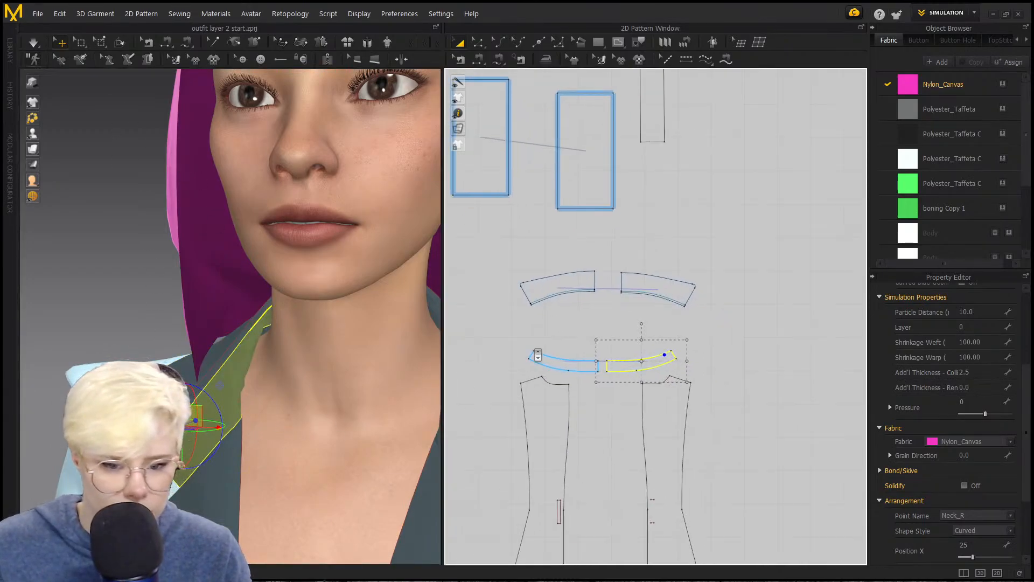
pyautogui.scroll(3, 536, 357)
pyautogui.rightClick(647, 181)
pyautogui.click(592, 198)
pyautogui.scroll(-2, 578, 251)
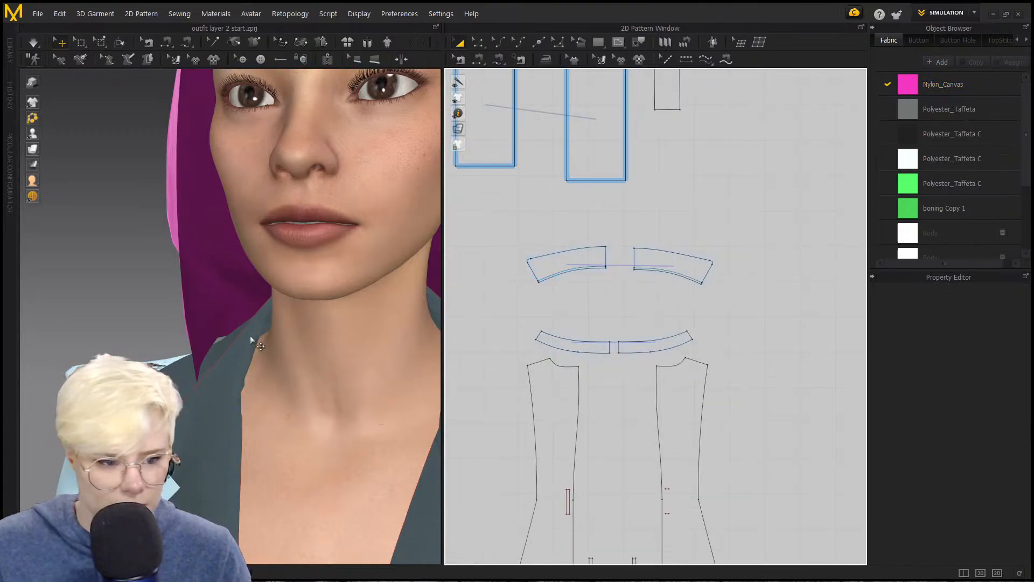
pyautogui.click(668, 266)
pyautogui.scroll(-1, 514, 235)
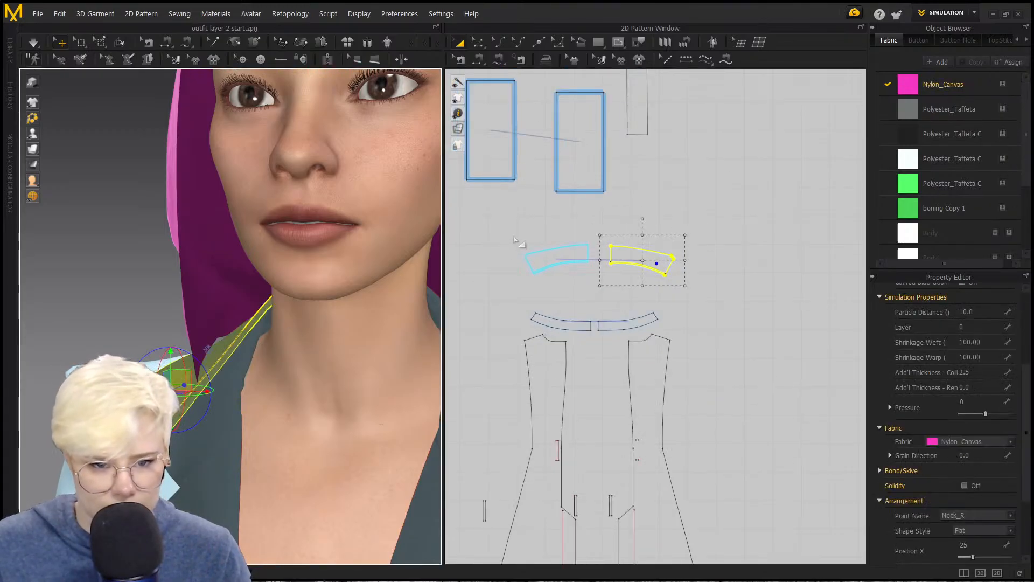
pyautogui.click(563, 178)
# Step: Measure the upper edge of the lower curved neck piece
pyautogui.press('z')
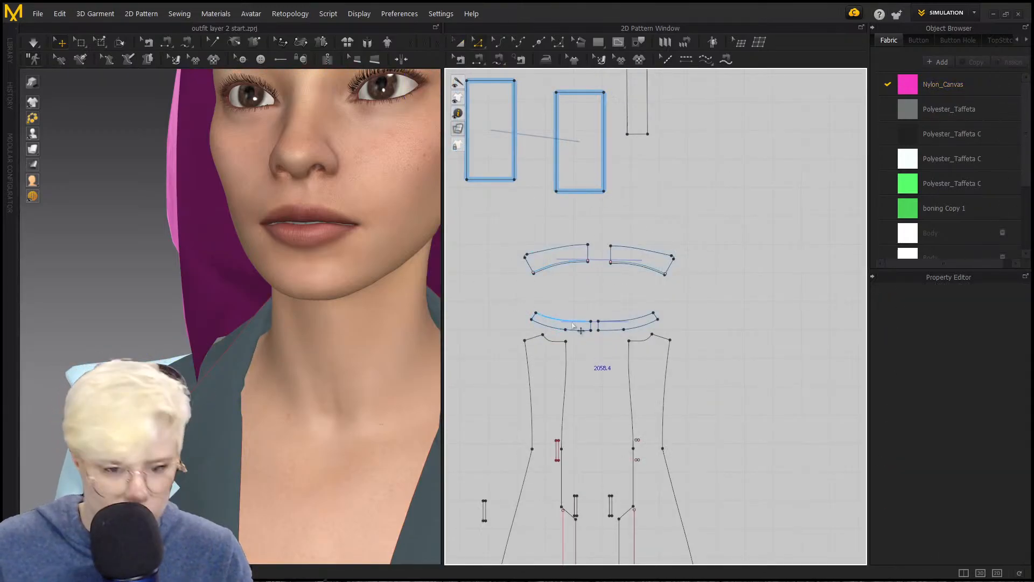
pyautogui.scroll(2, 584, 323)
pyautogui.click(574, 323)
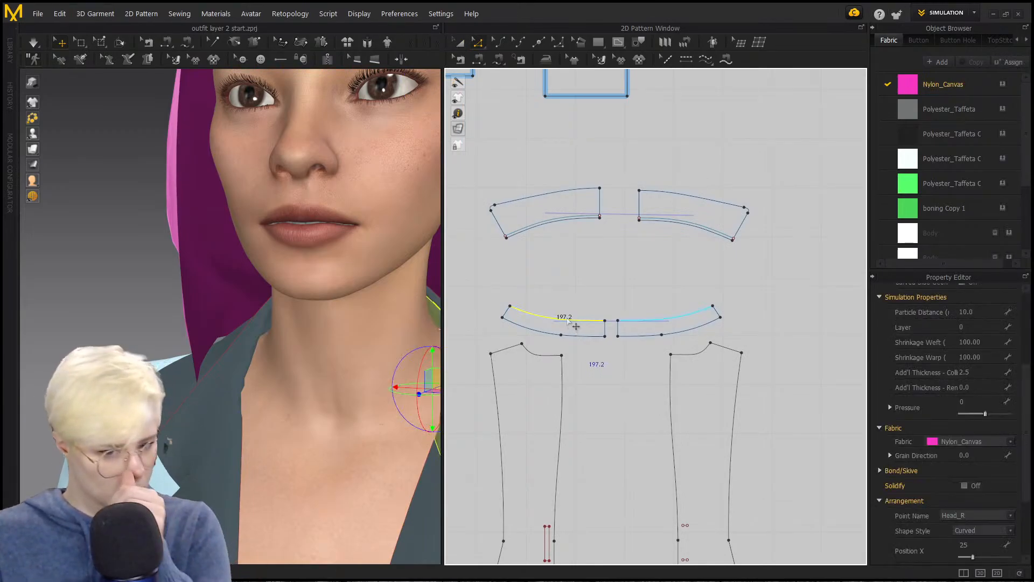
pyautogui.scroll(-2, 630, 317)
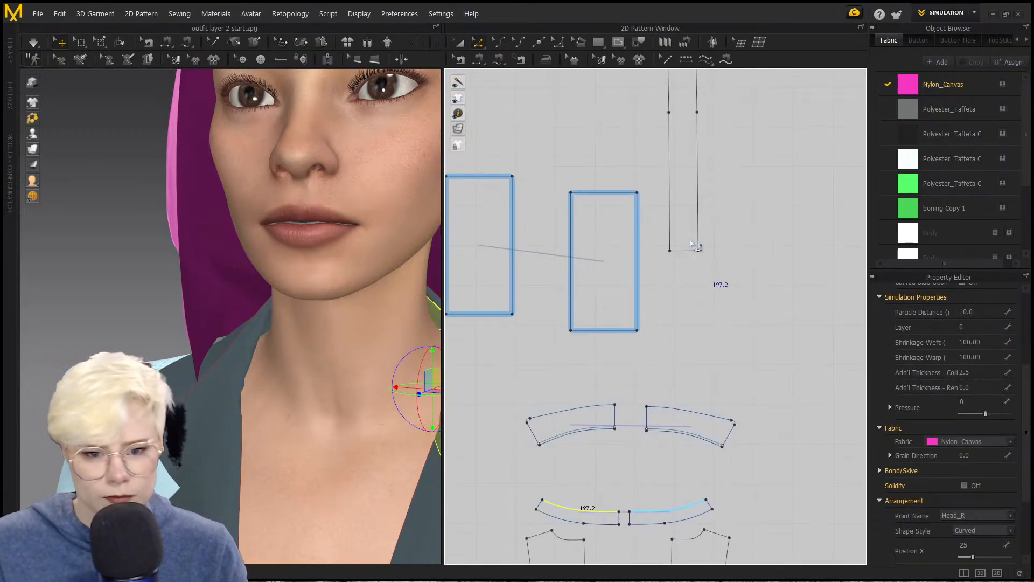
# Step: Split the strip's bottom edge into two equal segments
pyautogui.rightClick(686, 250)
pyautogui.click(720, 308)
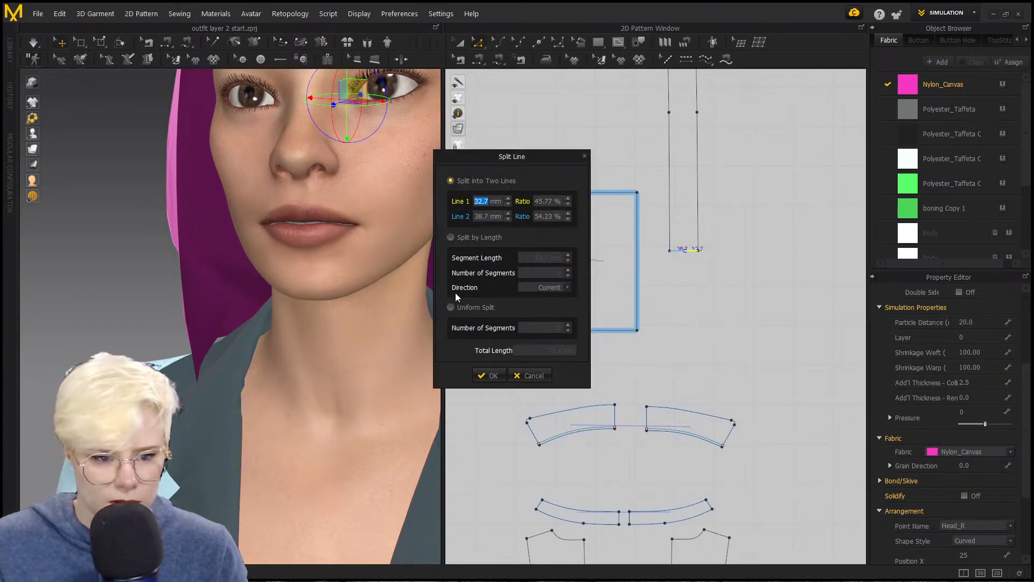
pyautogui.click(485, 377)
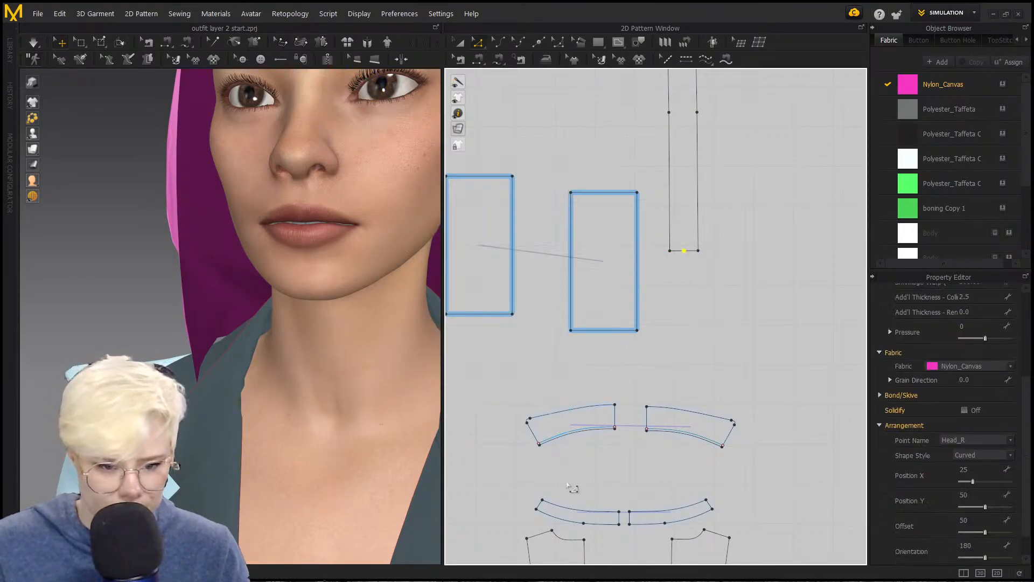
# Step: Measure the combined length of the side rectangle's bottom edge and one half of the strip's bottom edge
pyautogui.click(633, 357)
pyautogui.click(625, 323)
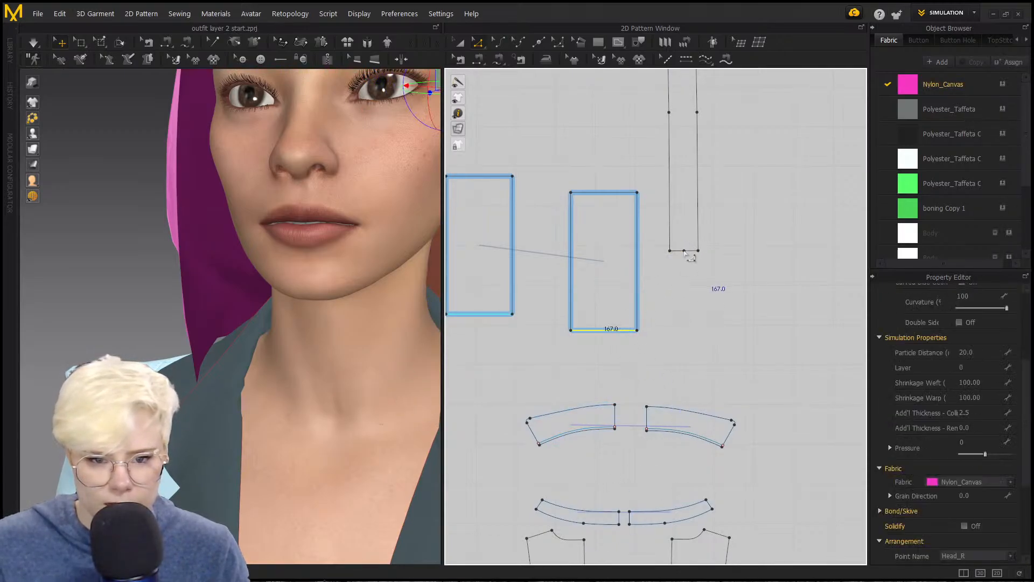
pyautogui.keyDown('shift'); pyautogui.click(676, 251); pyautogui.keyUp('shift')
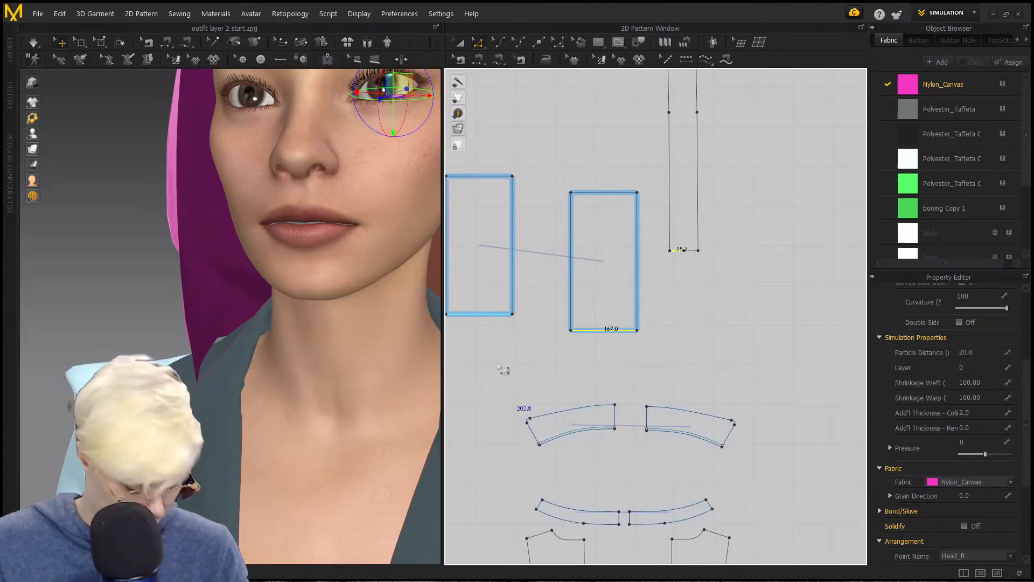
pyautogui.click(502, 368)
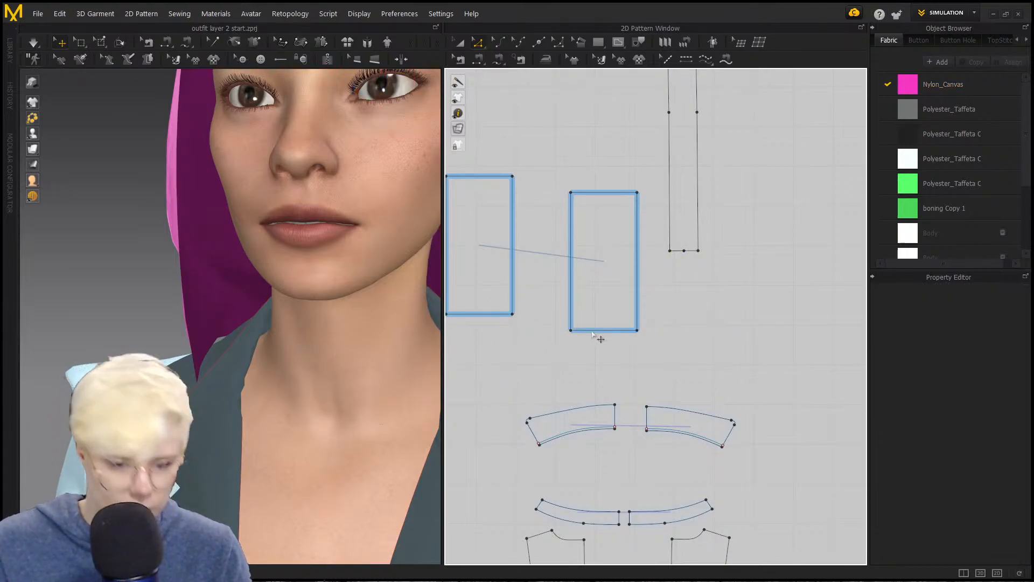
# Step: Level the two side rectangles with each other and raise their lower outer corners so the bottom edges slope
pyautogui.click(638, 333)
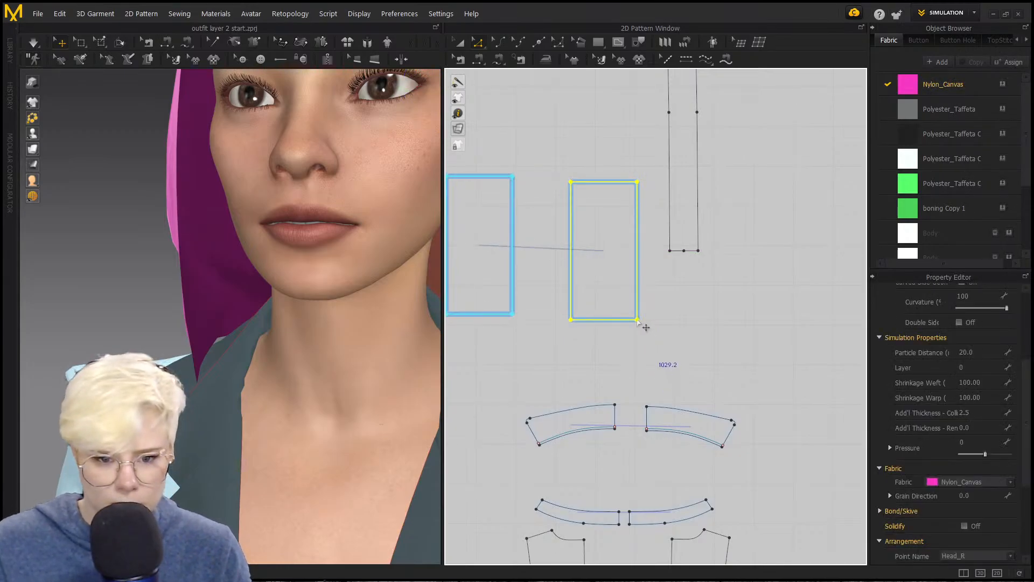
pyautogui.moveTo(637, 319); pyautogui.dragTo(639, 297)
pyautogui.click(641, 335)
# Step: Shorten the strip by moving both halves of its bottom edge upward
pyautogui.moveTo(654, 242); pyautogui.dragTo(723, 274)
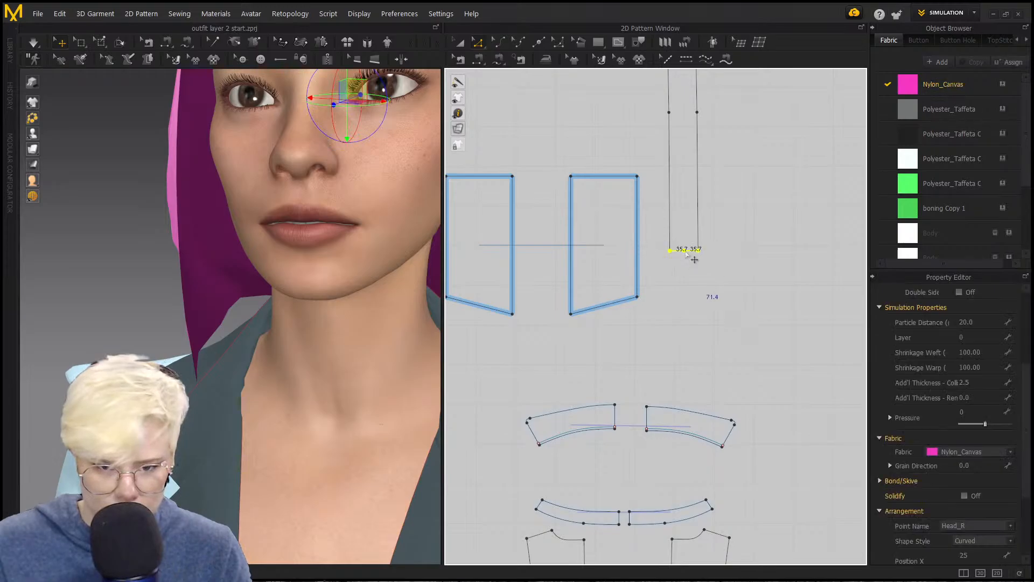
pyautogui.click(703, 271)
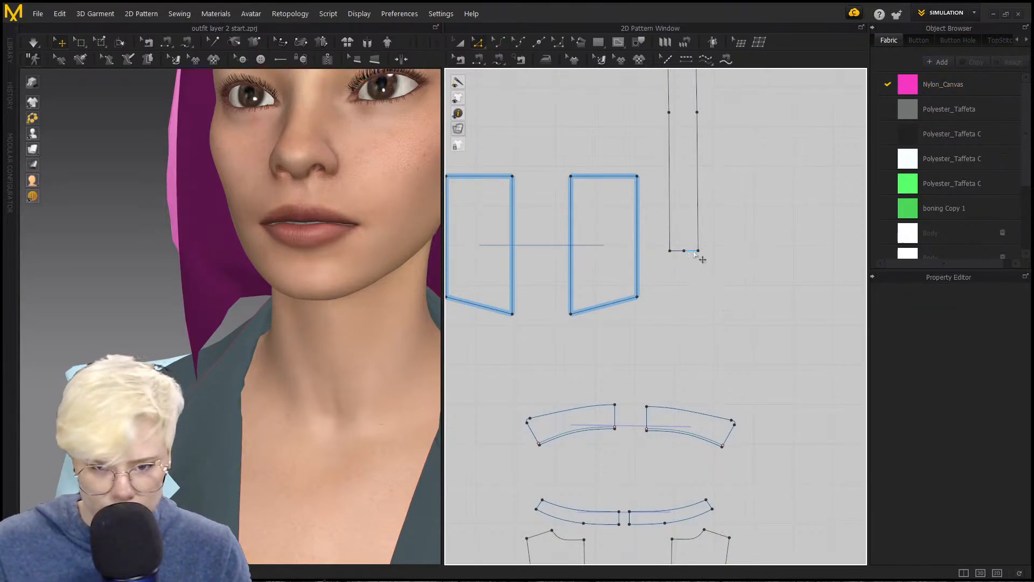
pyautogui.click(696, 251)
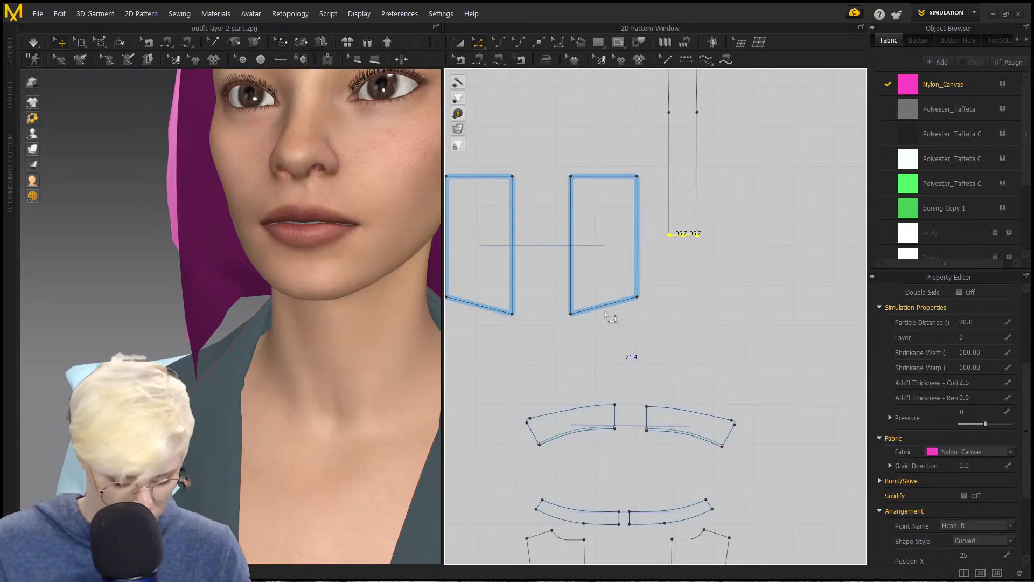
# Step: Curve the side panels' sloped bottom edges and adjust the curve points into a soft S shape
pyautogui.moveTo(608, 311); pyautogui.dragTo(606, 303)
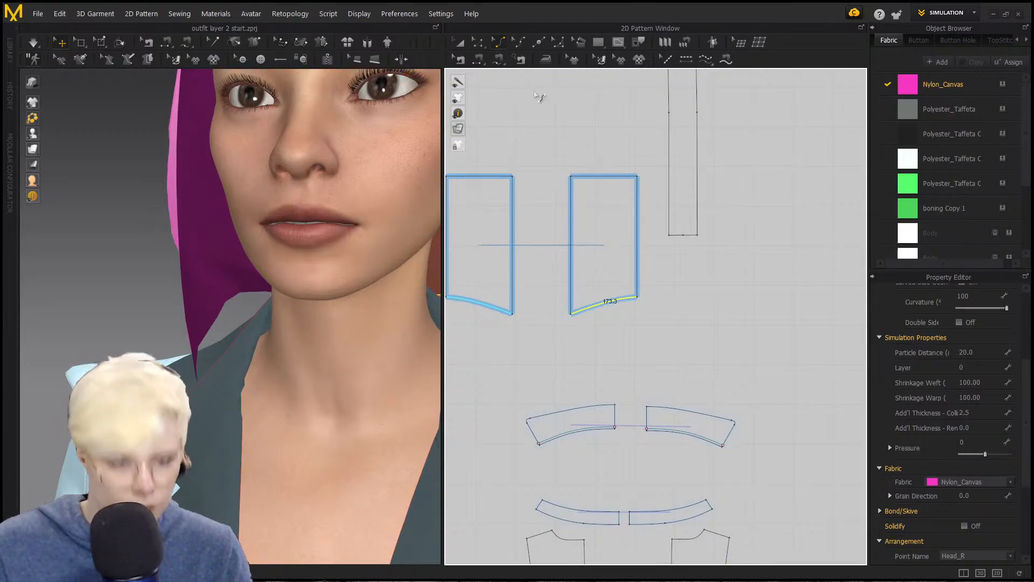
pyautogui.click(519, 43)
pyautogui.scroll(5, 606, 233)
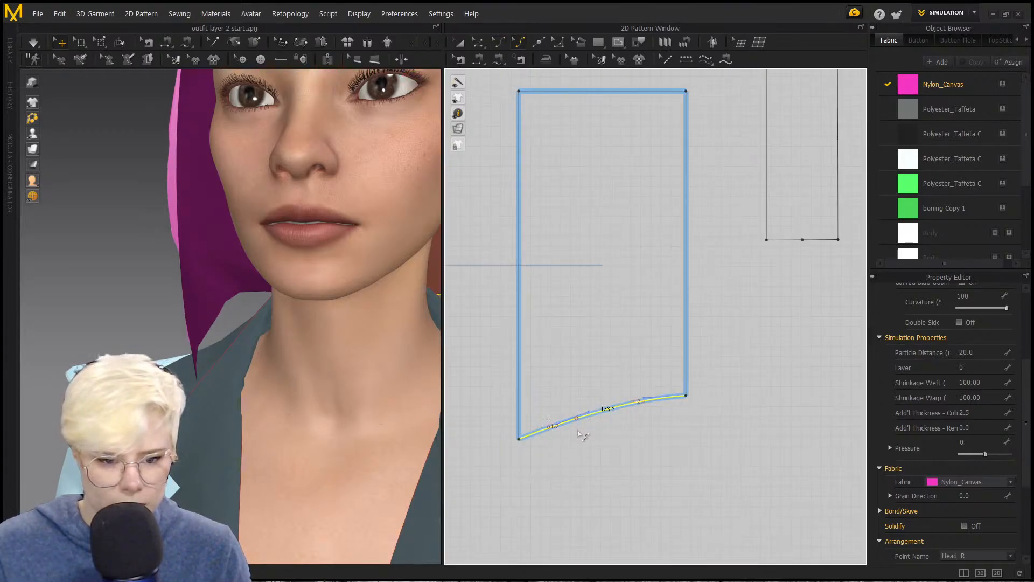
pyautogui.moveTo(576, 419); pyautogui.dragTo(619, 413)
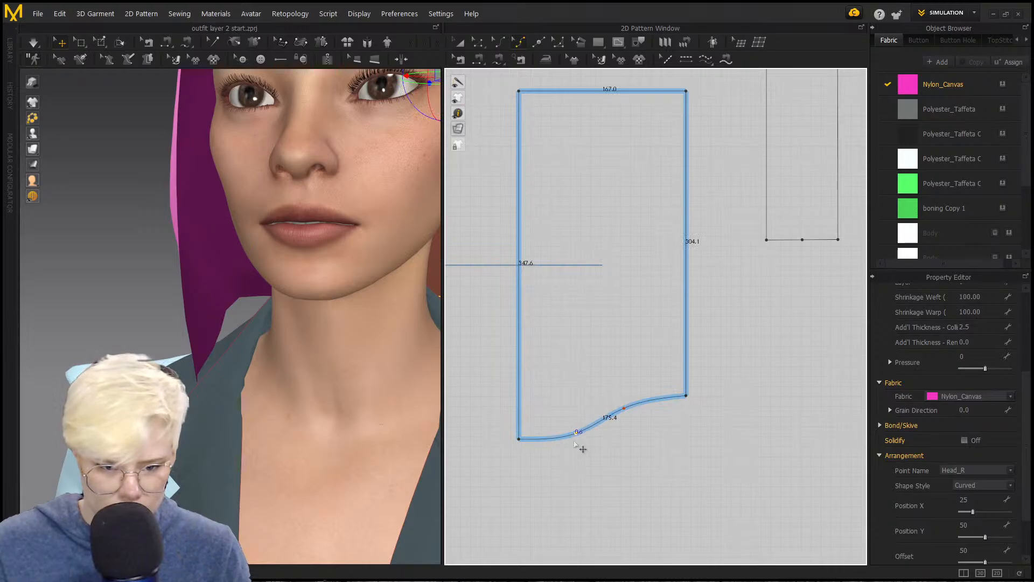
pyautogui.scroll(-4, 649, 393)
pyautogui.scroll(2, 639, 404)
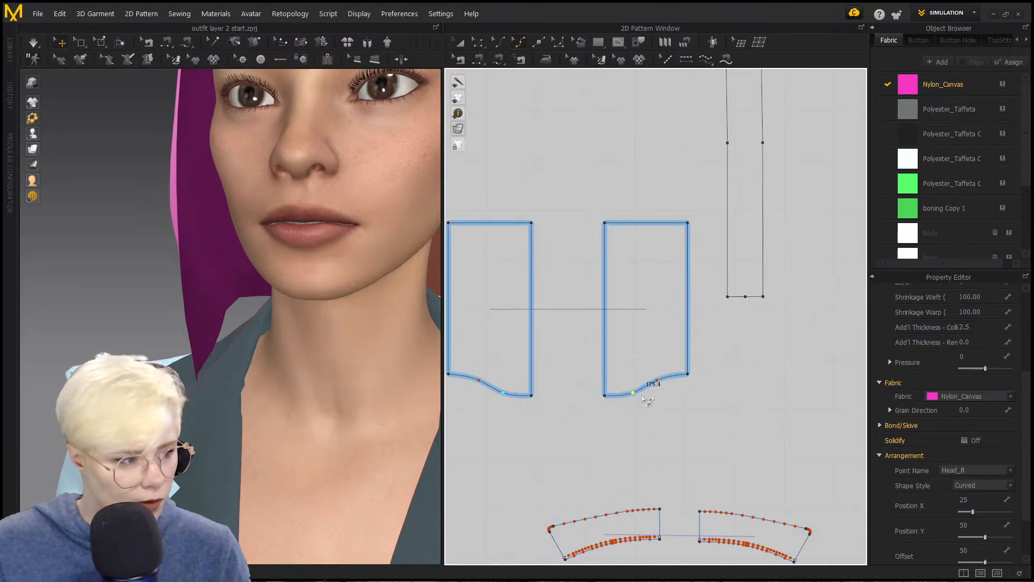
# Step: Sew the curved bottom edge of the right-hand side panel to the upper edge of the left half of the neckline band
pyautogui.moveTo(649, 412); pyautogui.dragTo(619, 373, button='right')
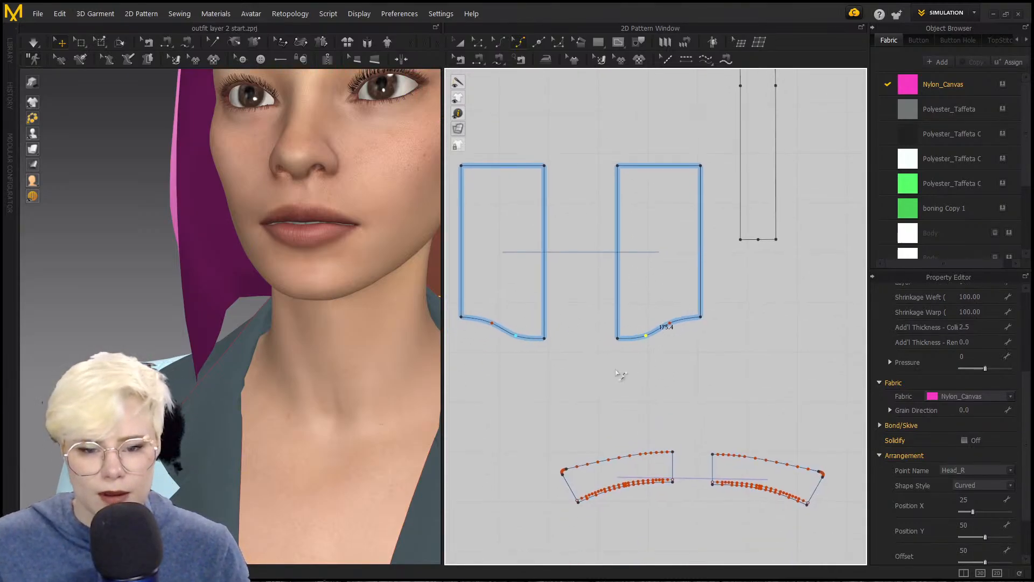
pyautogui.scroll(-2, 211, 391)
pyautogui.press('m')
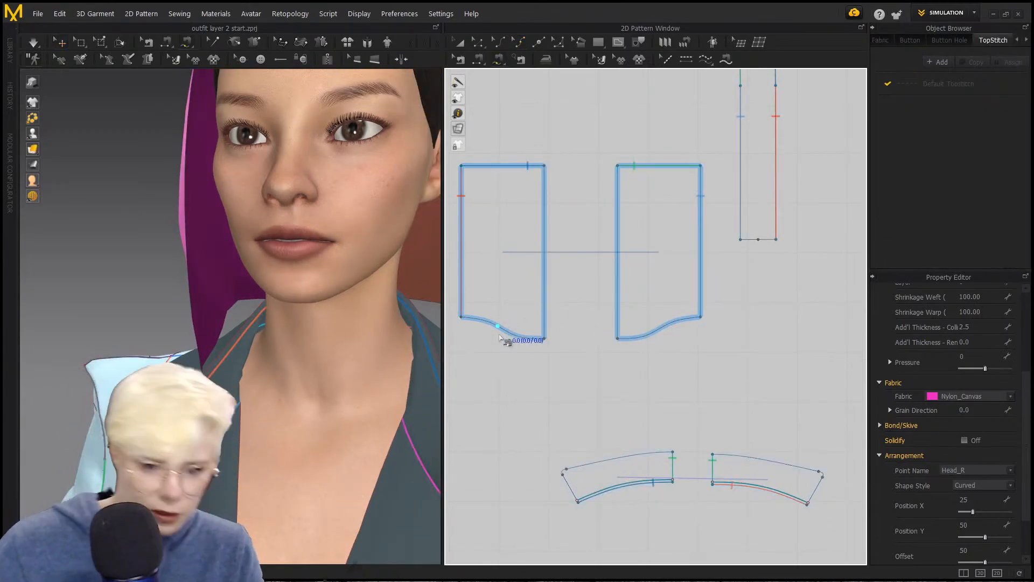
pyautogui.click(618, 338)
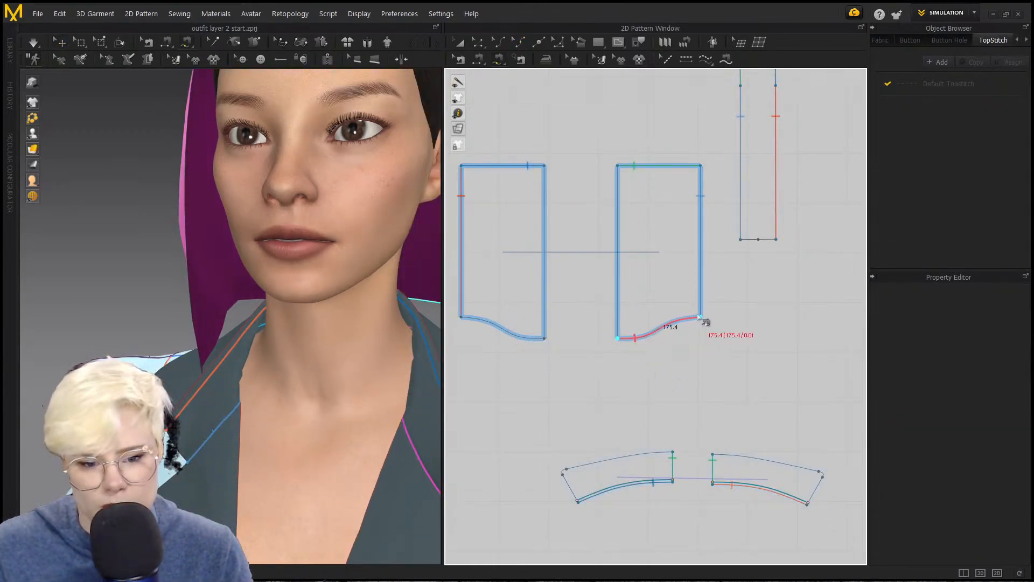
pyautogui.scroll(-3, 323, 302)
pyautogui.scroll(2, 334, 270)
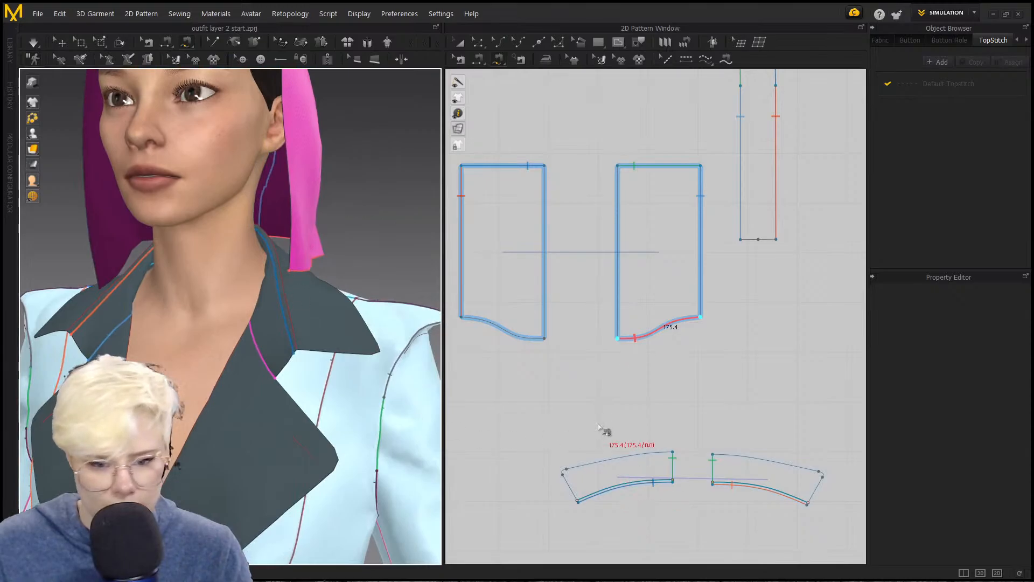
pyautogui.scroll(-2, 702, 508)
pyautogui.moveTo(719, 531); pyautogui.dragTo(608, 422, button='middle')
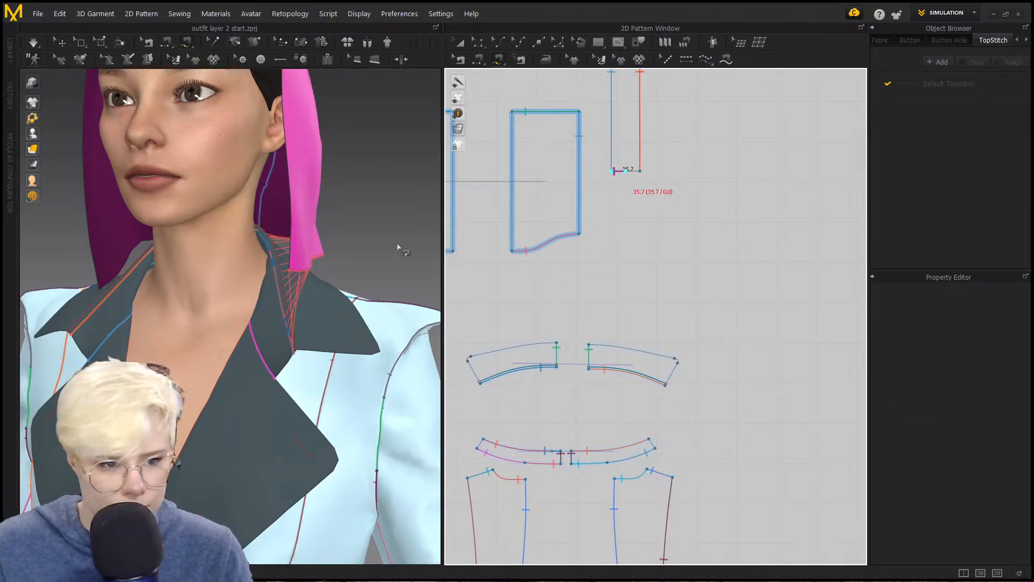
# Step: Sew the left half of the strip's bottom edge to the centre section of the left neckline band's upper edge
pyautogui.moveTo(399, 248); pyautogui.dragTo(70, 241, button='right')
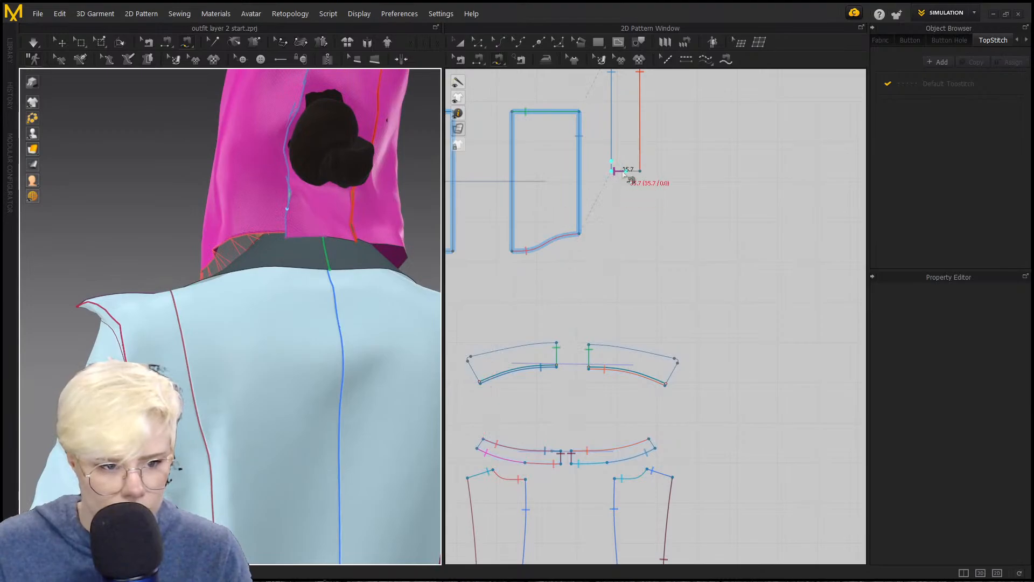
pyautogui.scroll(3, 564, 459)
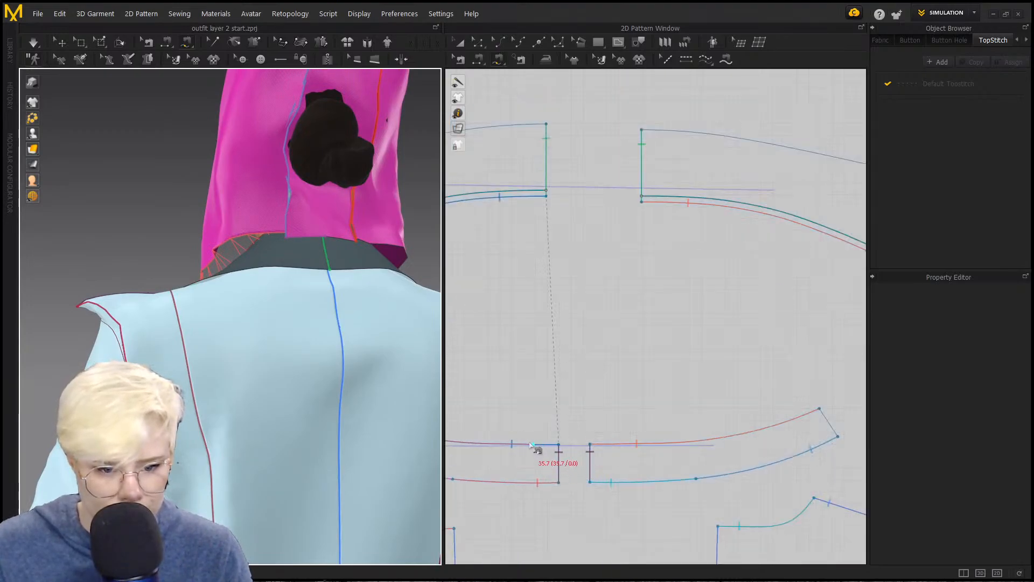
pyautogui.click(533, 445)
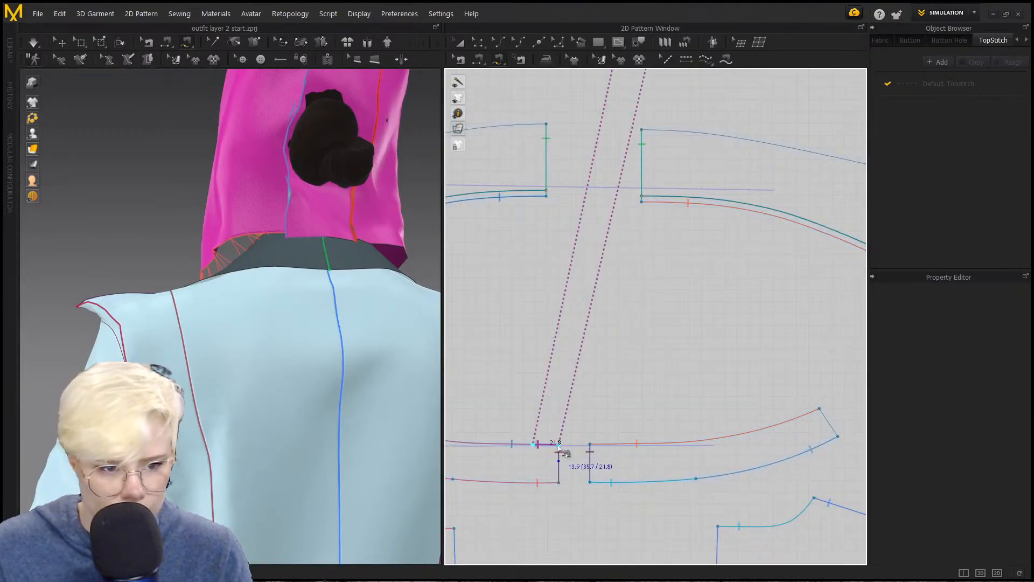
pyautogui.click(558, 446)
# Step: Sew the right half of the strip's bottom edge to the centre section of the right neckline band's upper edge
pyautogui.scroll(-5, 603, 319)
pyautogui.moveTo(603, 319); pyautogui.dragTo(577, 435, button='middle')
pyautogui.moveTo(589, 256); pyautogui.dragTo(595, 380, button='middle')
pyautogui.scroll(2, 598, 296)
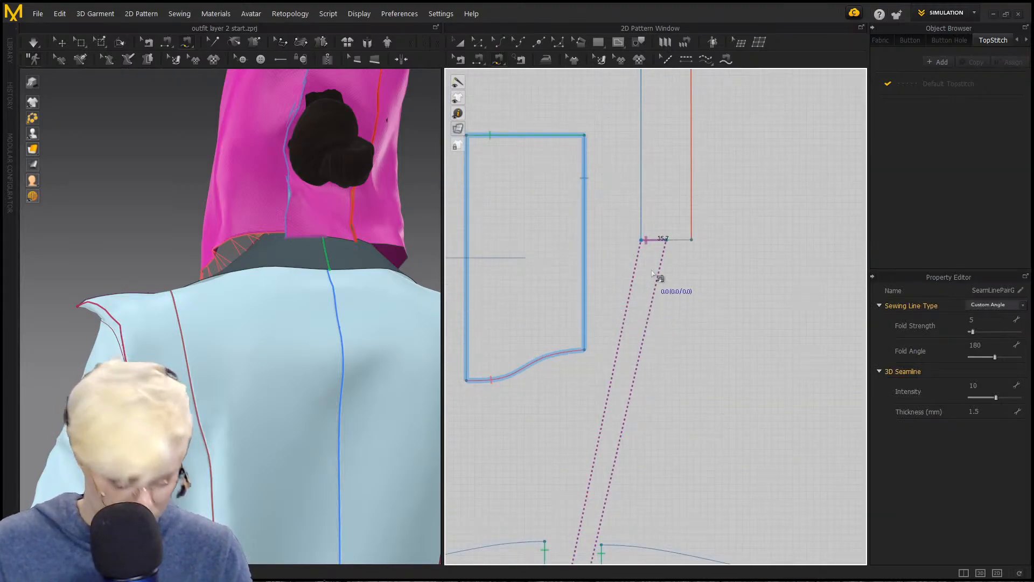
pyautogui.click(693, 240)
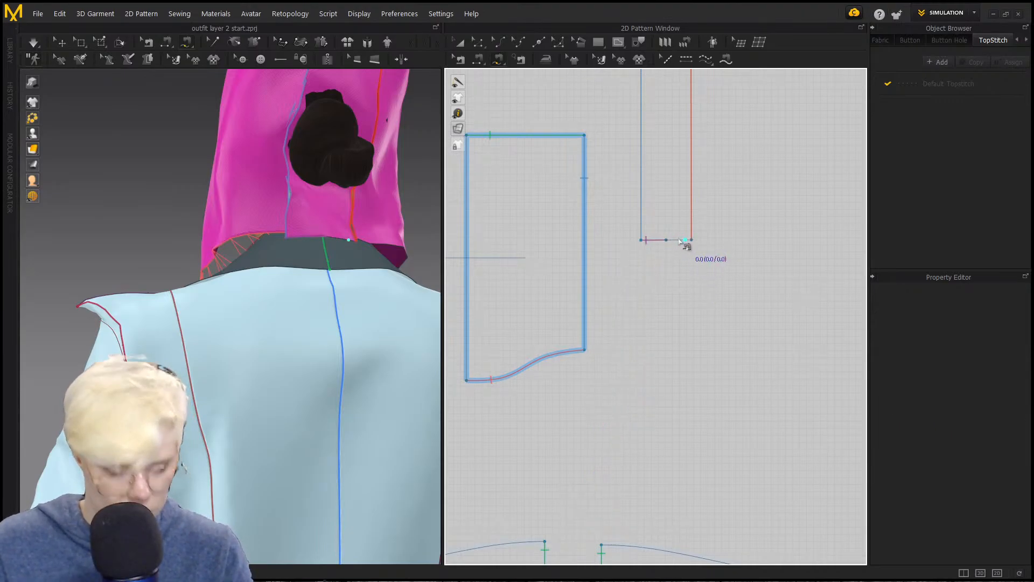
pyautogui.scroll(-1, 649, 358)
pyautogui.moveTo(646, 312); pyautogui.dragTo(672, 188, button='middle')
pyautogui.scroll(-1, 671, 188)
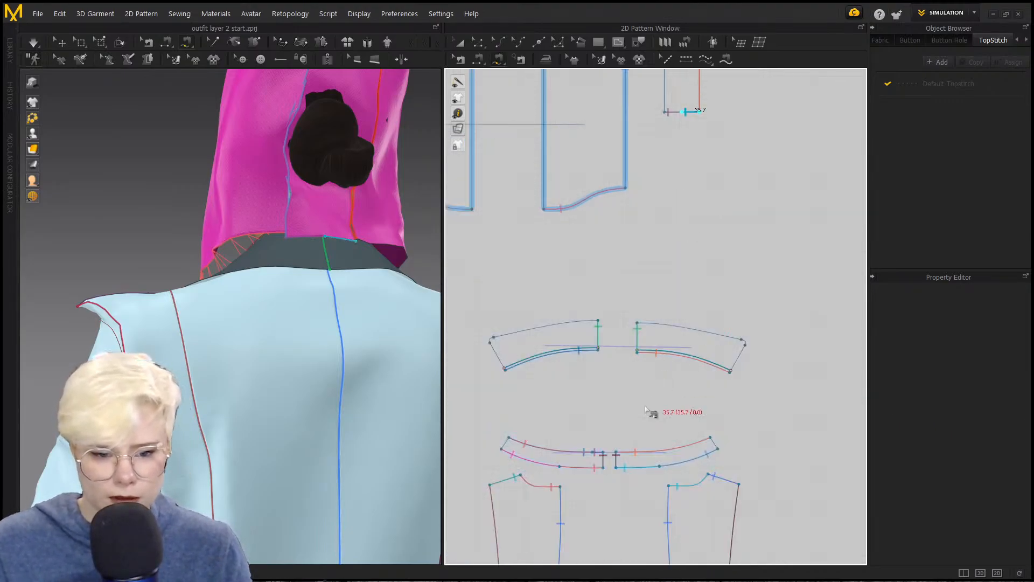
pyautogui.scroll(2, 603, 425)
pyautogui.moveTo(602, 425); pyautogui.dragTo(614, 395, button='middle')
pyautogui.scroll(4, 603, 420)
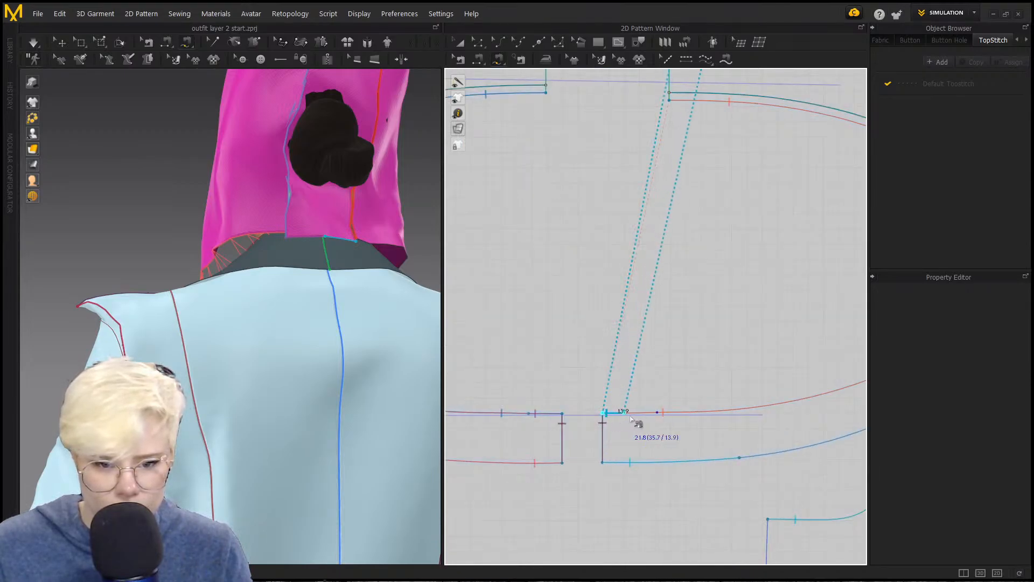
pyautogui.click(656, 413)
# Step: Sew the left-hand side panel's curved bottom edge along the right neckline band's upper edge, from its outer corner toward the centre
pyautogui.scroll(-8, 722, 273)
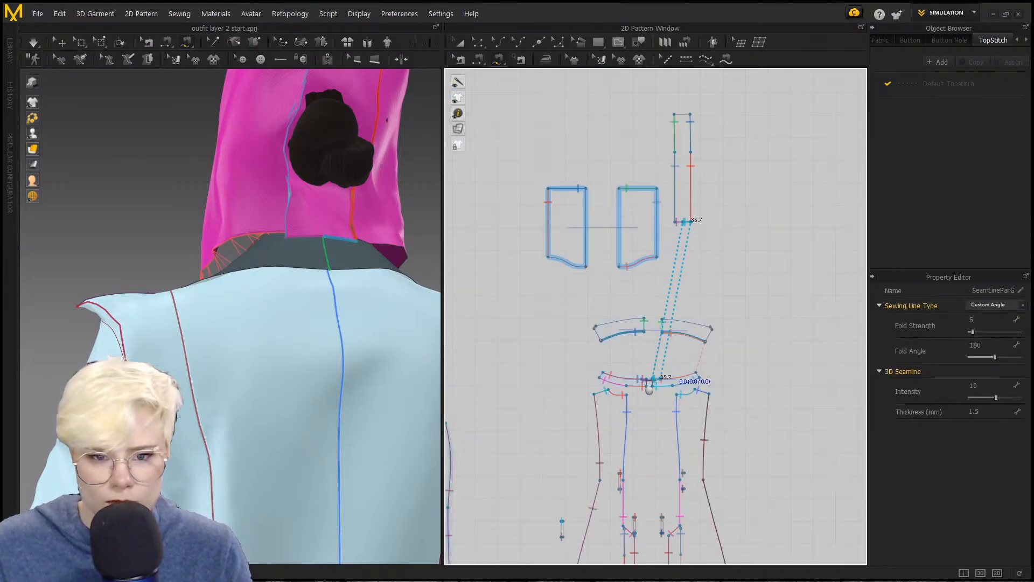
pyautogui.moveTo(551, 247); pyautogui.dragTo(522, 279, button='middle')
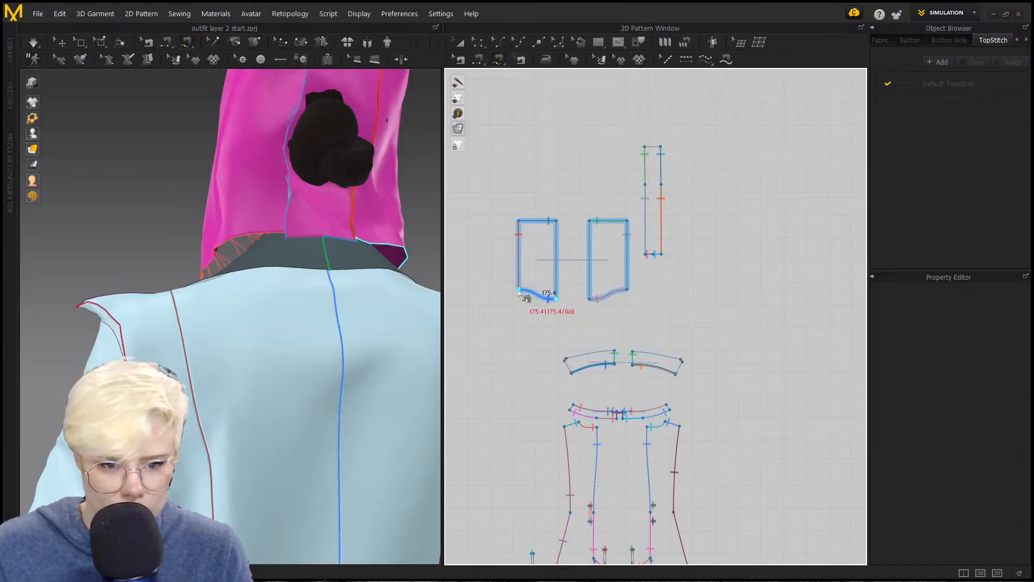
pyautogui.scroll(6, 648, 447)
pyautogui.click(769, 222)
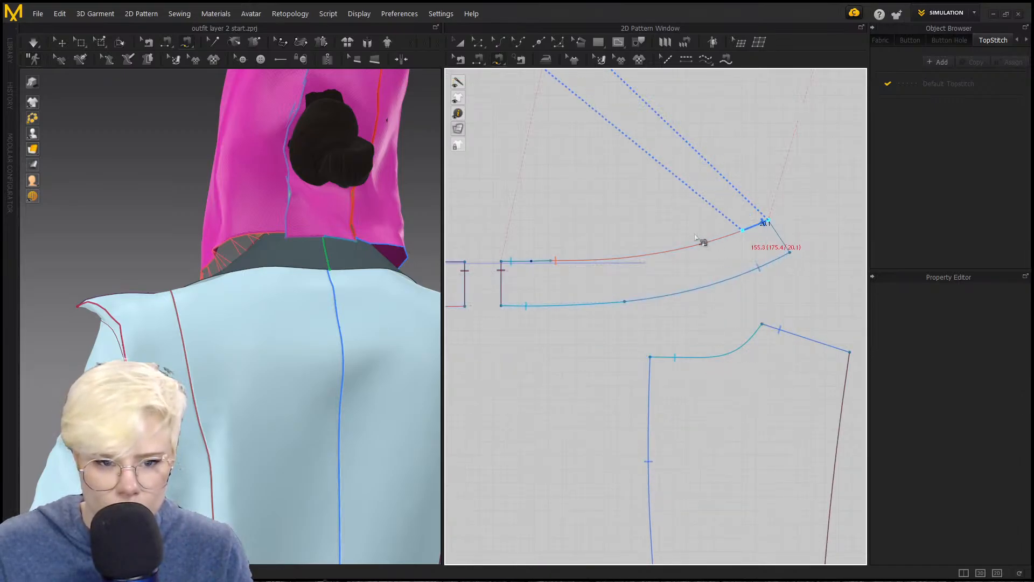
pyautogui.click(533, 260)
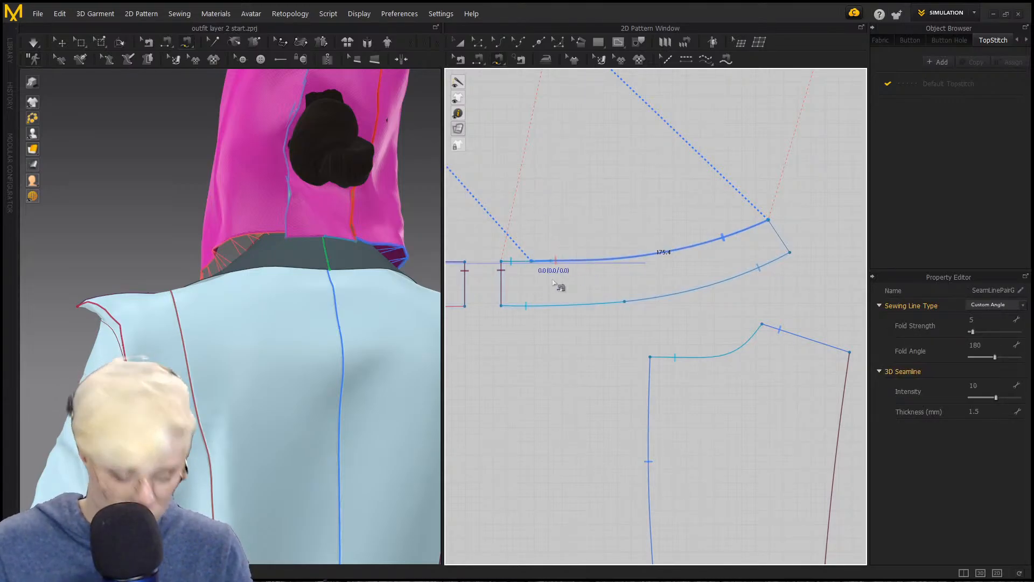
# Step: Shorten the strip's seam on the right neckline band so it ends where the side panel's seam ends
pyautogui.scroll(3, 519, 267)
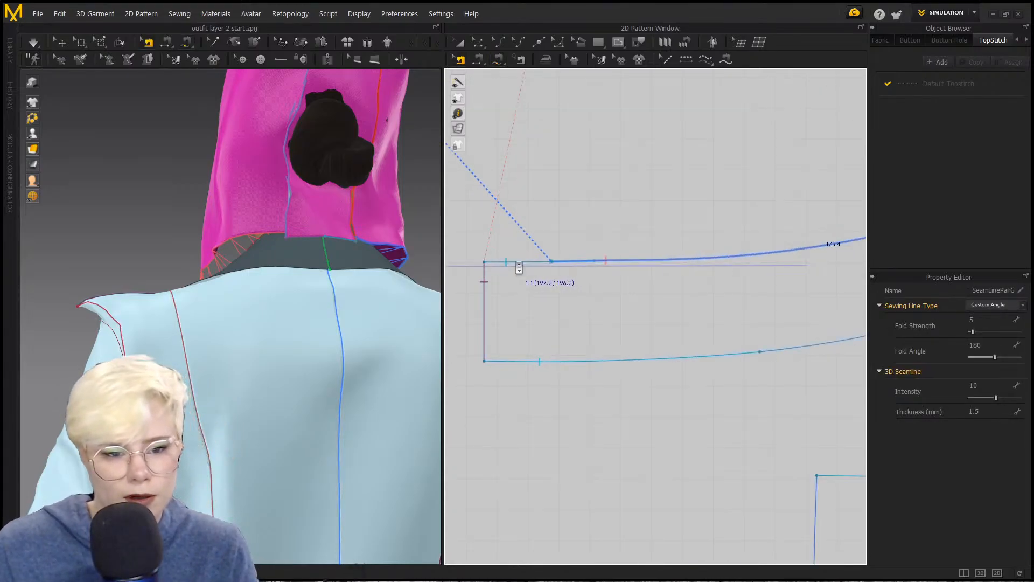
pyautogui.click(518, 264)
pyautogui.click(563, 291)
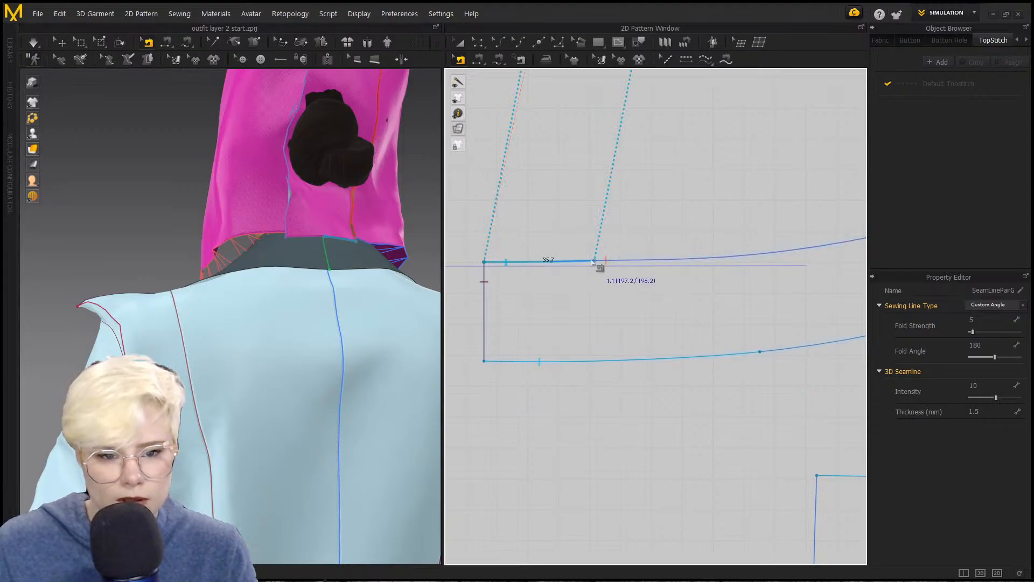
pyautogui.moveTo(593, 262); pyautogui.dragTo(548, 262)
pyautogui.scroll(-6, 517, 188)
pyautogui.moveTo(515, 184); pyautogui.dragTo(521, 442, button='middle')
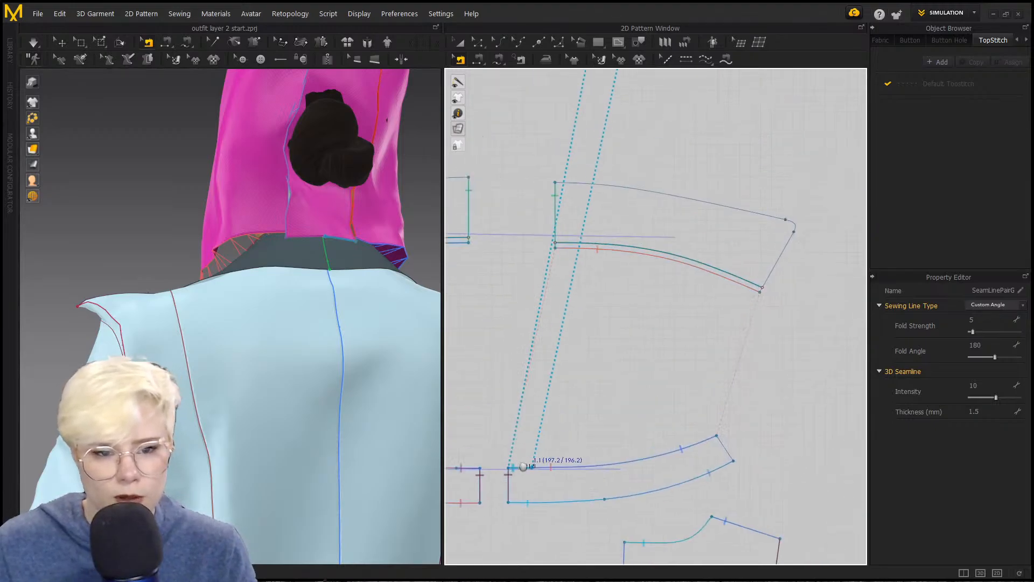
# Step: Narrow the strip by moving its two long lower side edges inward about 14 mm each
pyautogui.scroll(-6, 611, 443)
pyautogui.scroll(3, 620, 243)
pyautogui.scroll(3, 625, 252)
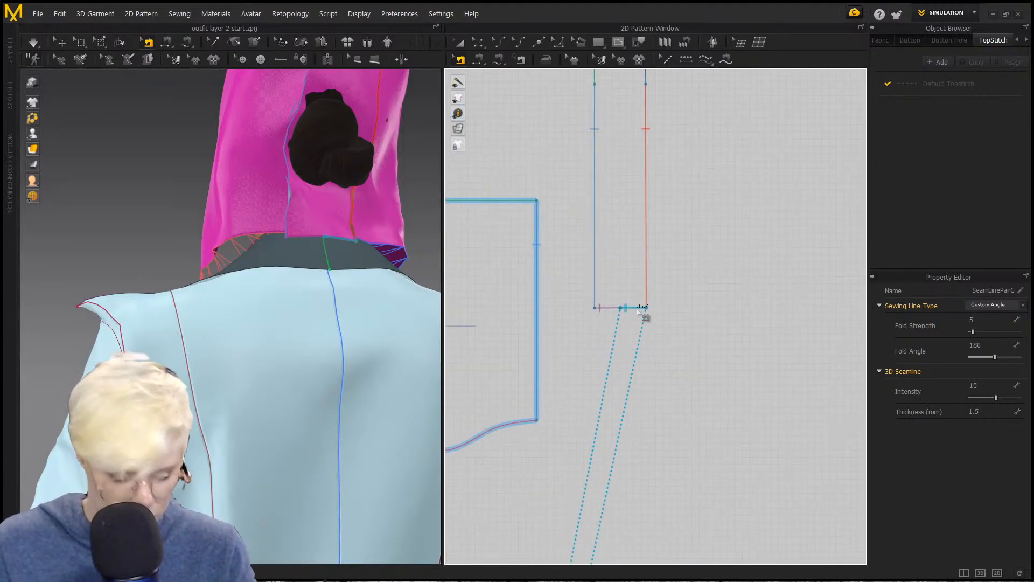
pyautogui.click(653, 312)
pyautogui.click(634, 309)
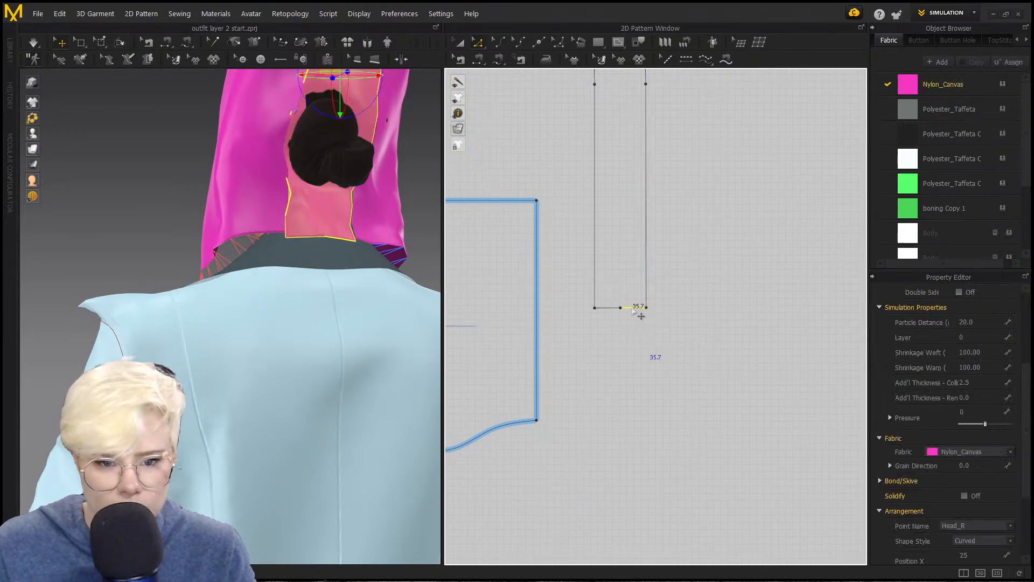
pyautogui.click(645, 278)
pyautogui.moveTo(640, 279); pyautogui.dragTo(642, 289)
pyautogui.scroll(3, 638, 286)
pyautogui.scroll(2, 636, 290)
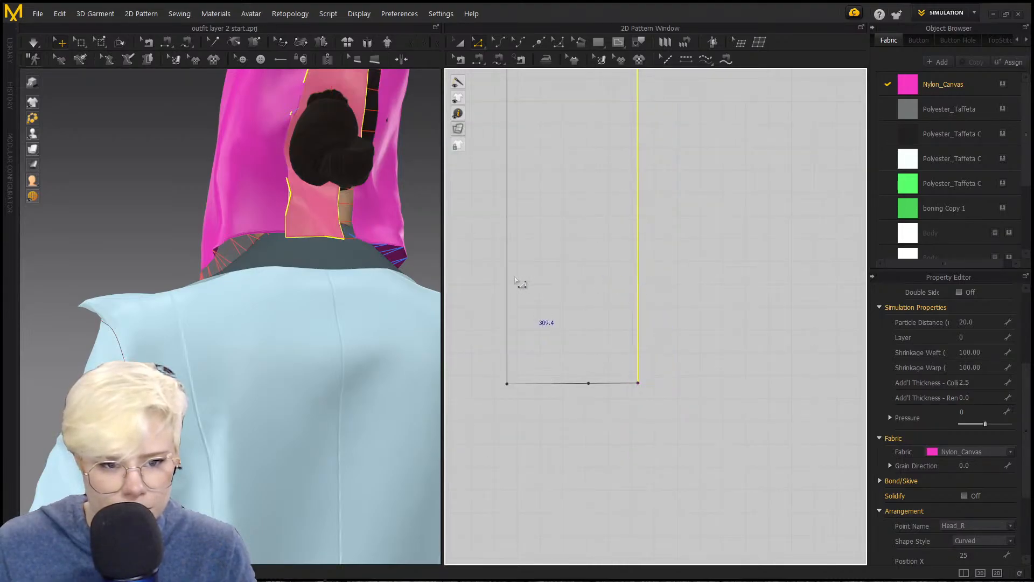
pyautogui.moveTo(508, 276); pyautogui.dragTo(542, 280)
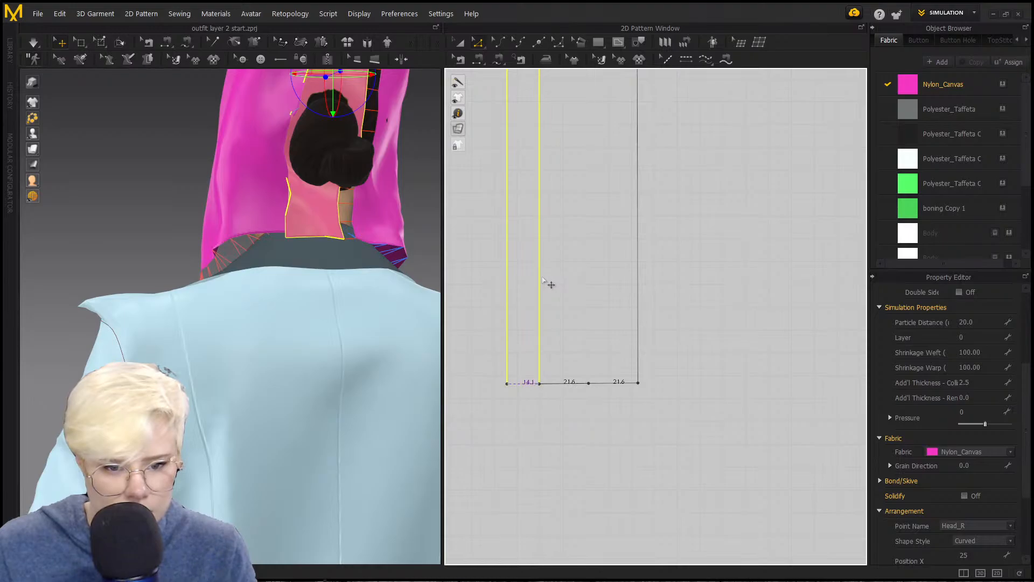
# Step: Move the strip's two upper corners inward in line with the narrowed sides and delete the middle points on both sides
pyautogui.scroll(-5, 543, 280)
pyautogui.scroll(6, 593, 300)
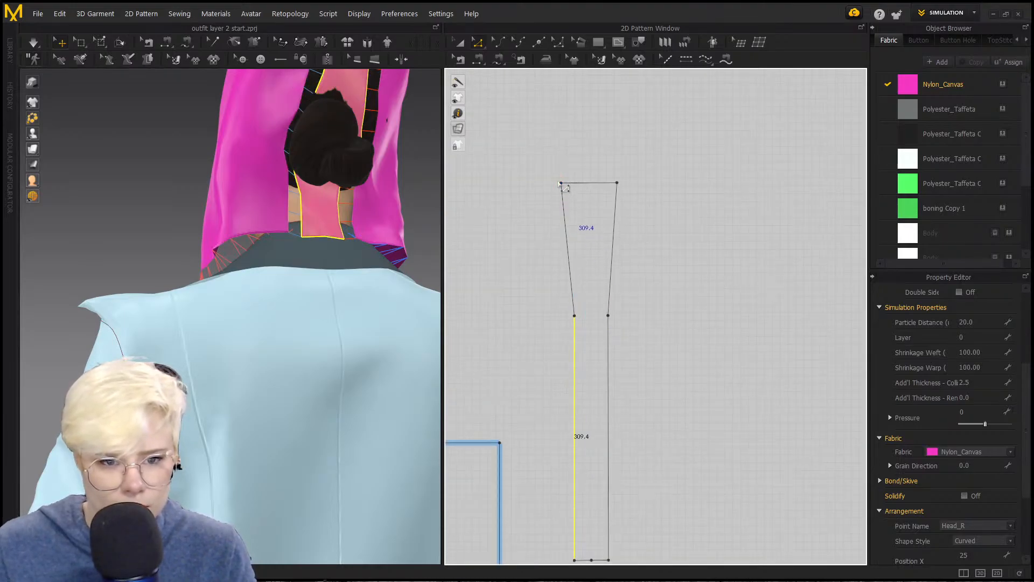
pyautogui.click(562, 184)
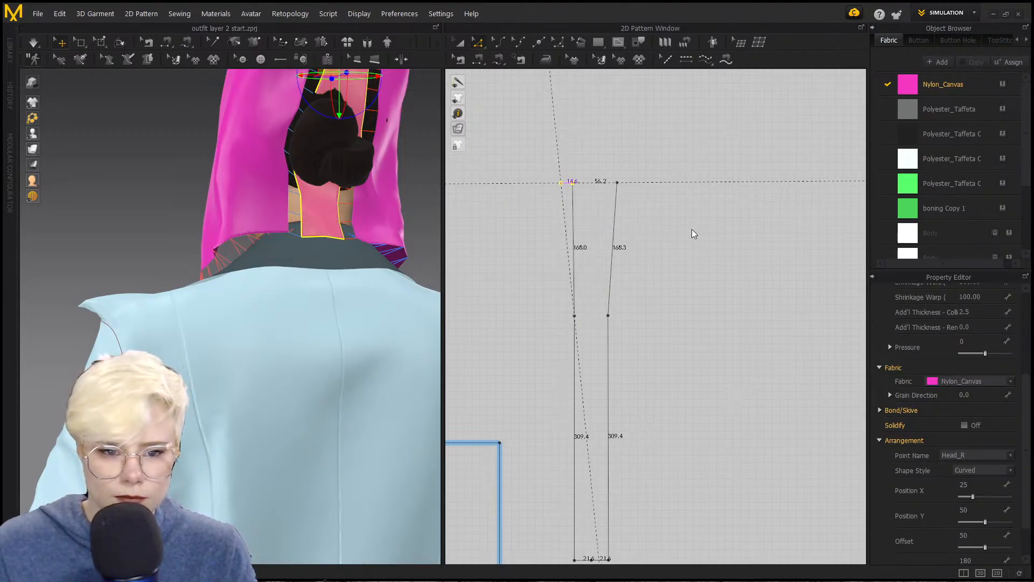
pyautogui.click(617, 184)
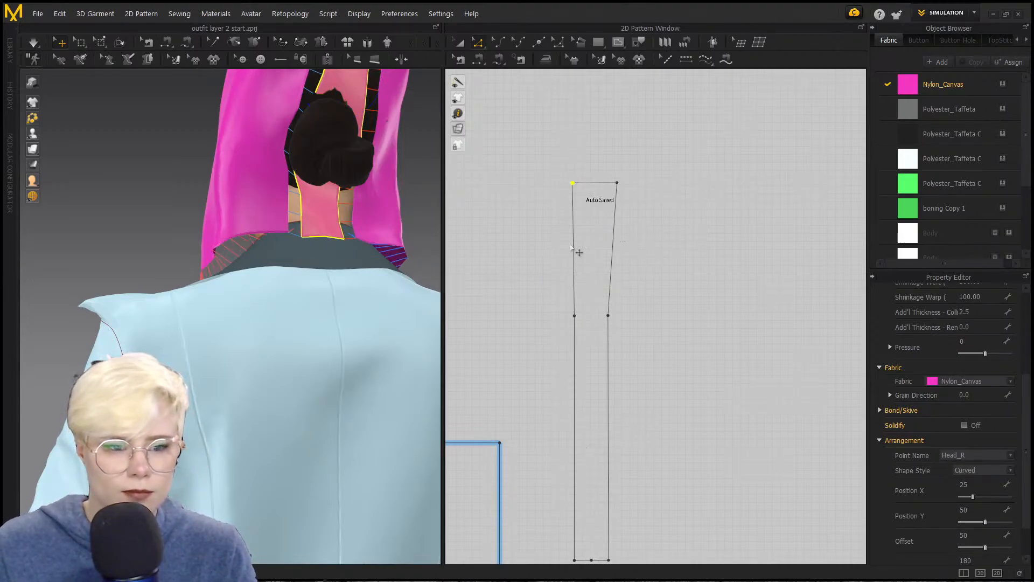
pyautogui.click(614, 183)
pyautogui.press('Delete')
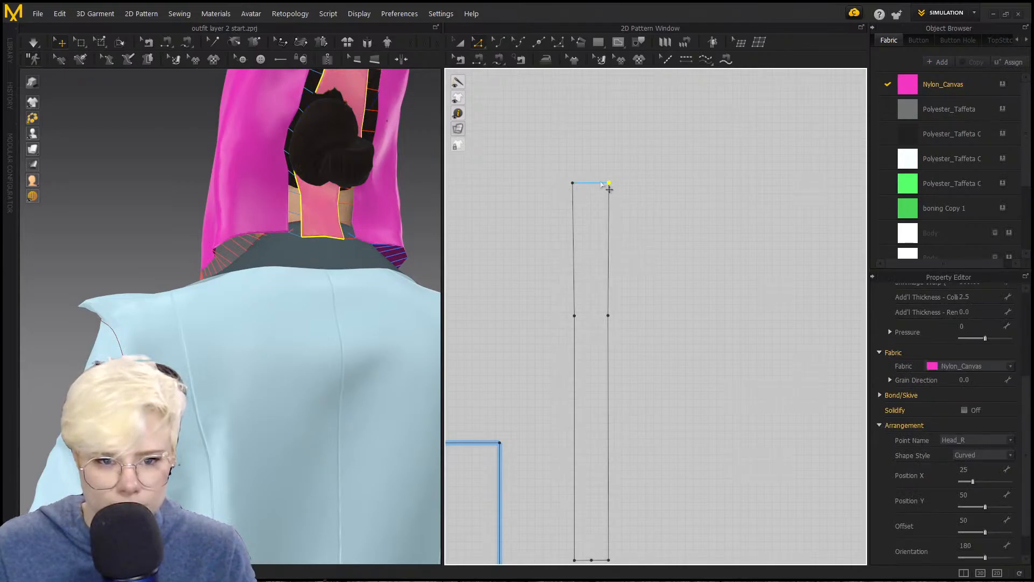
pyautogui.click(574, 183)
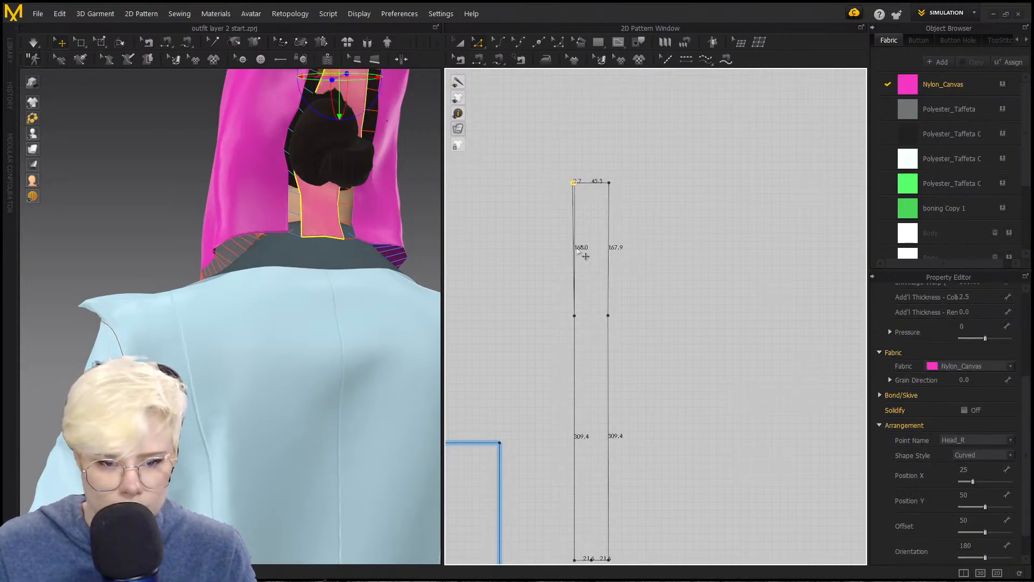
pyautogui.moveTo(527, 282); pyautogui.dragTo(653, 342)
pyautogui.press('Delete')
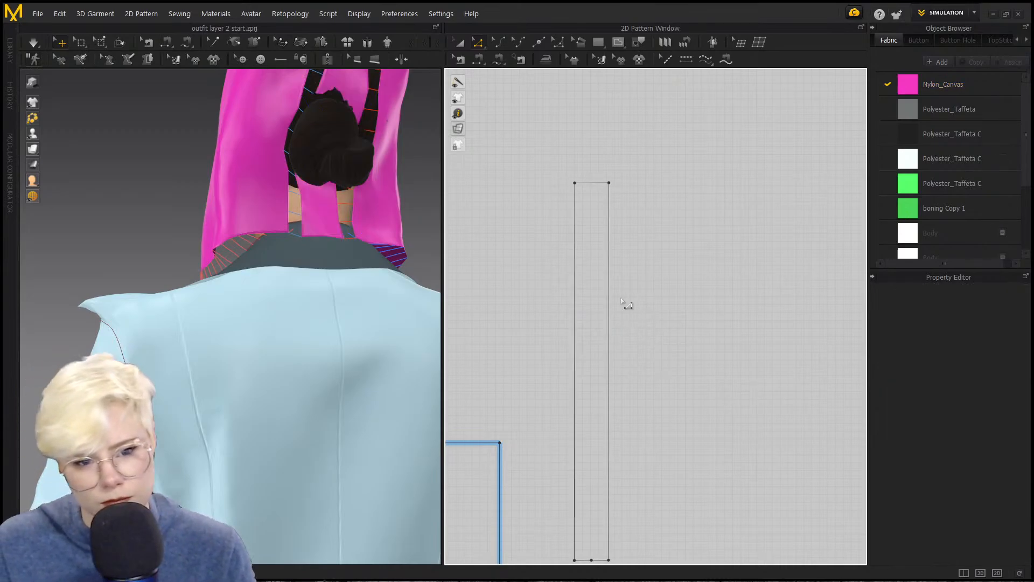
# Step: Simulate the garment and pull the strip up and forward so the head piece sits over the avatar's head
pyautogui.scroll(-3, 624, 303)
pyautogui.scroll(3, 676, 297)
pyautogui.moveTo(415, 300); pyautogui.dragTo(317, 330, button='right')
pyautogui.press('space')
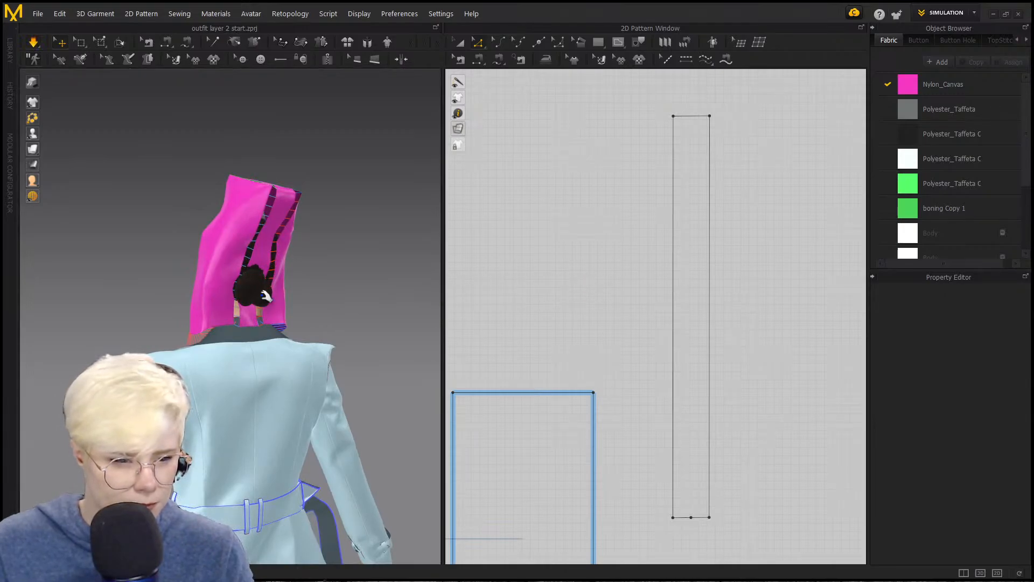
pyautogui.moveTo(290, 281); pyautogui.dragTo(245, 132)
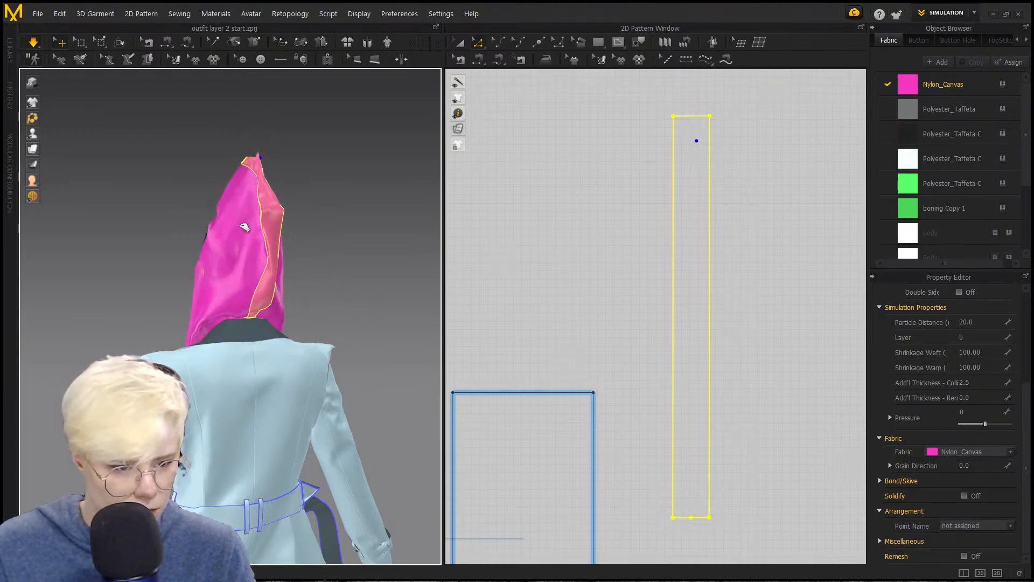
pyautogui.moveTo(269, 207); pyautogui.dragTo(409, 215, button='right')
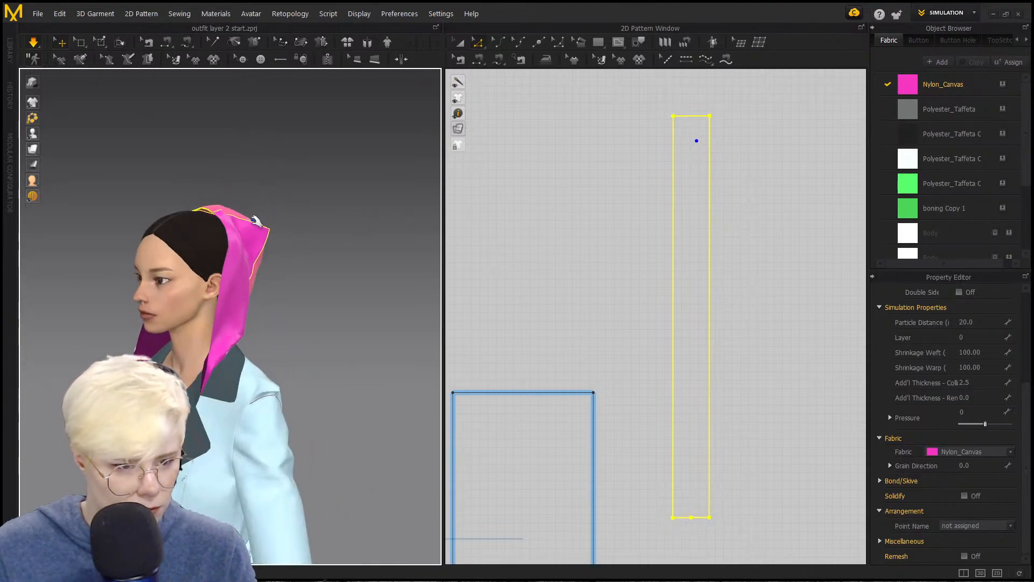
pyautogui.moveTo(254, 221); pyautogui.dragTo(200, 218)
pyautogui.moveTo(269, 210); pyautogui.dragTo(218, 215, button='right')
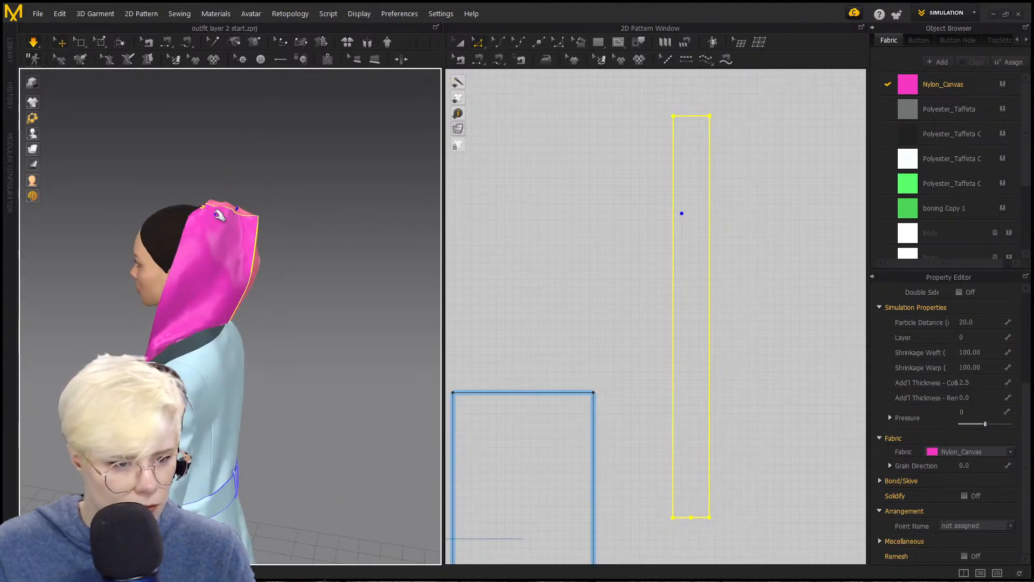
pyautogui.moveTo(207, 204); pyautogui.dragTo(179, 204)
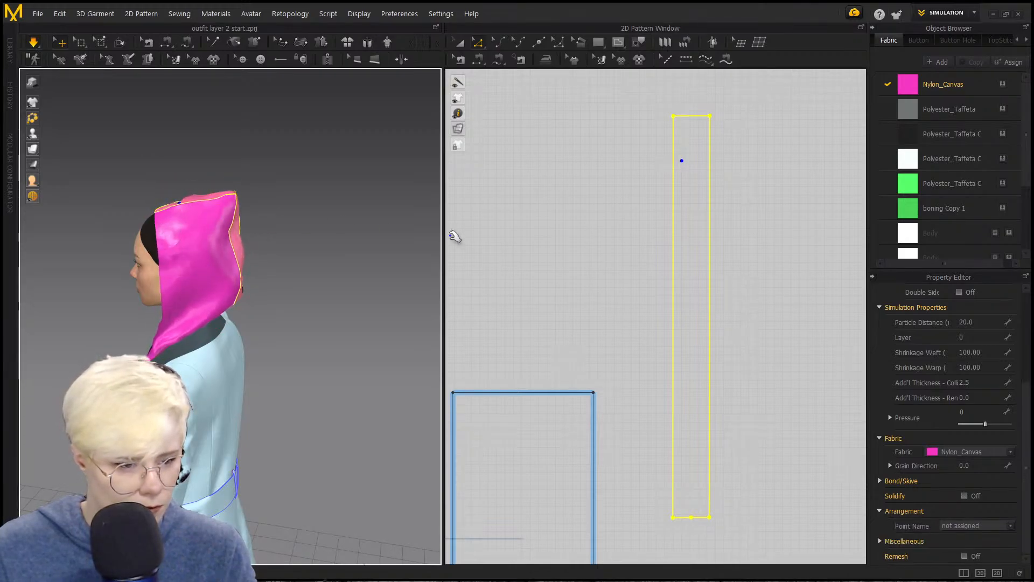
pyautogui.moveTo(253, 271); pyautogui.dragTo(383, 261, button='right')
pyautogui.moveTo(326, 277); pyautogui.dragTo(240, 266, button='right')
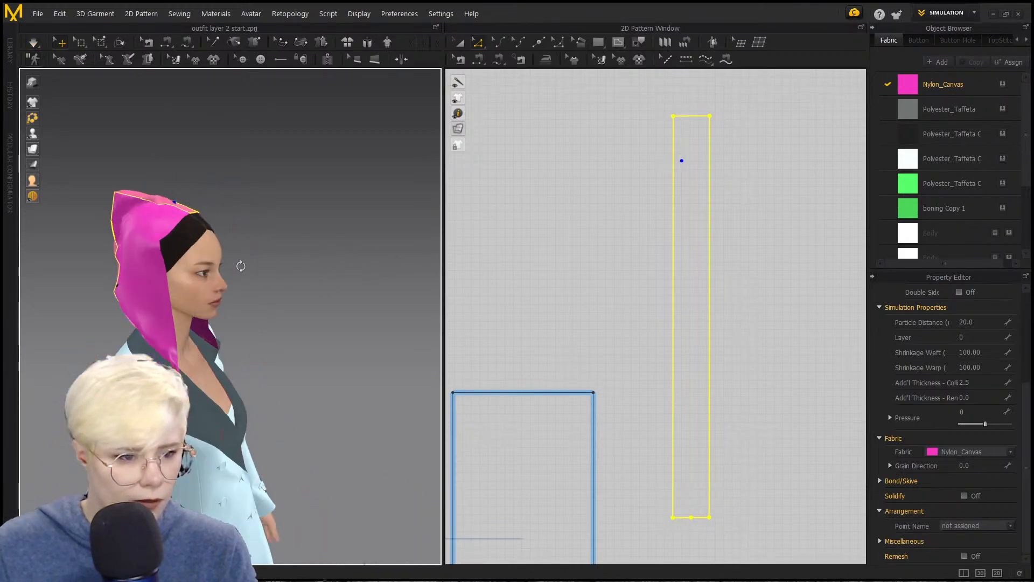
# Step: Examine the draped head piece from the front and both sides and locate the side panels' front upper corners in the pattern
pyautogui.click(178, 239)
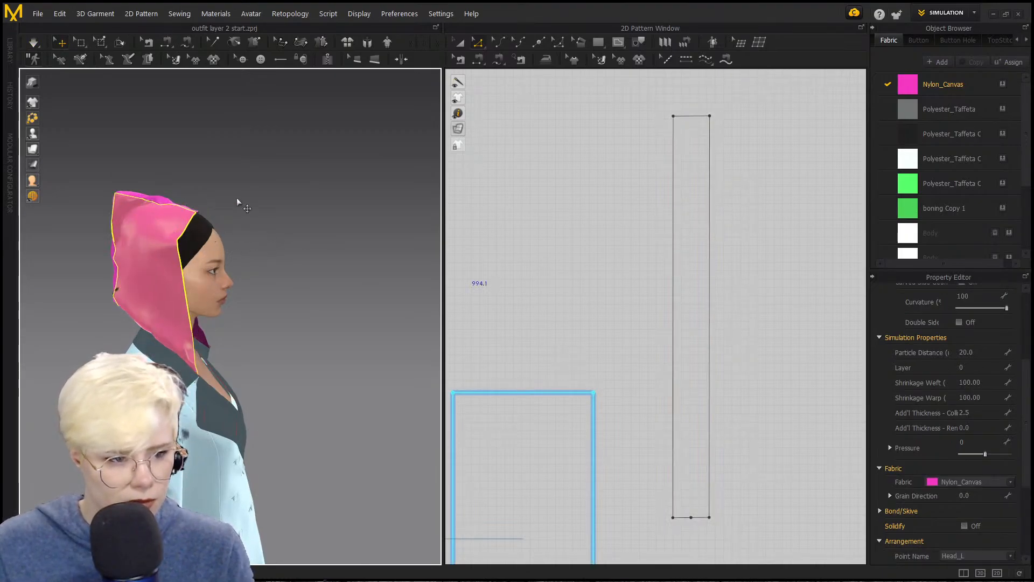
pyautogui.moveTo(237, 202); pyautogui.dragTo(422, 198, button='right')
pyautogui.moveTo(243, 225); pyautogui.dragTo(297, 270, button='right')
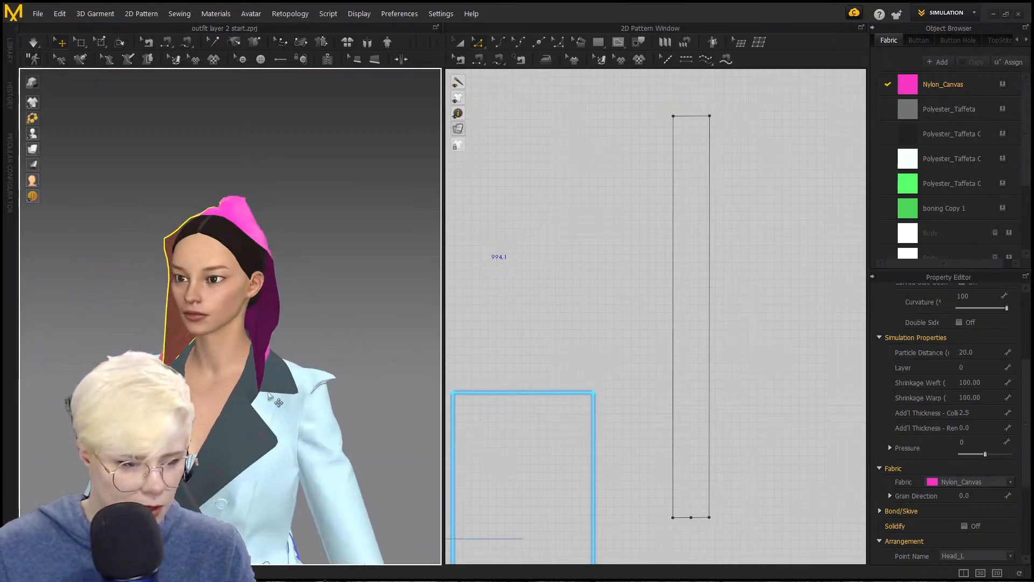
pyautogui.moveTo(208, 164); pyautogui.dragTo(301, 241, button='right')
pyautogui.moveTo(202, 233); pyautogui.dragTo(156, 237, button='right')
pyautogui.press('space')
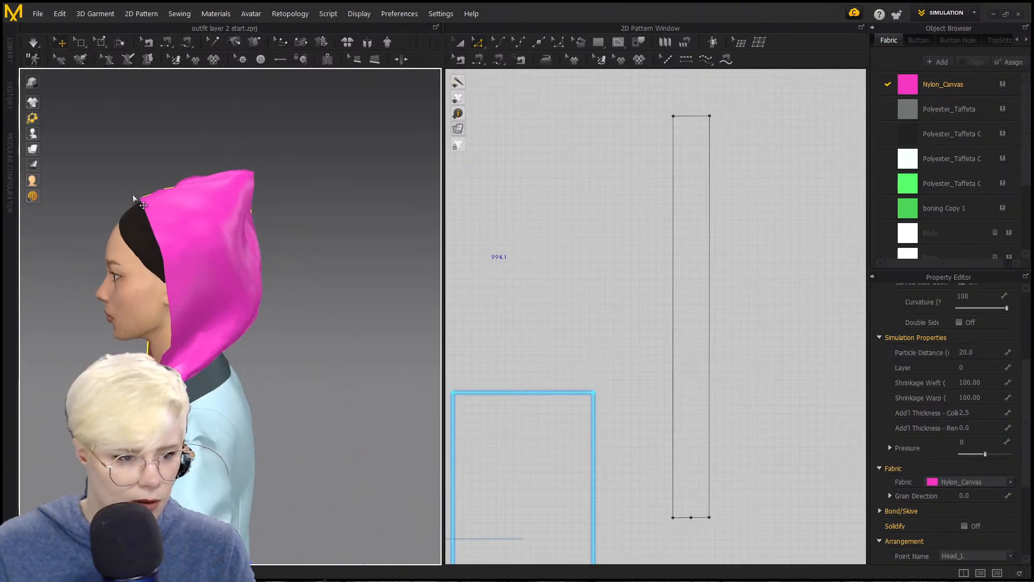
pyautogui.scroll(-3, 511, 260)
pyautogui.moveTo(510, 260); pyautogui.dragTo(636, 181, button='middle')
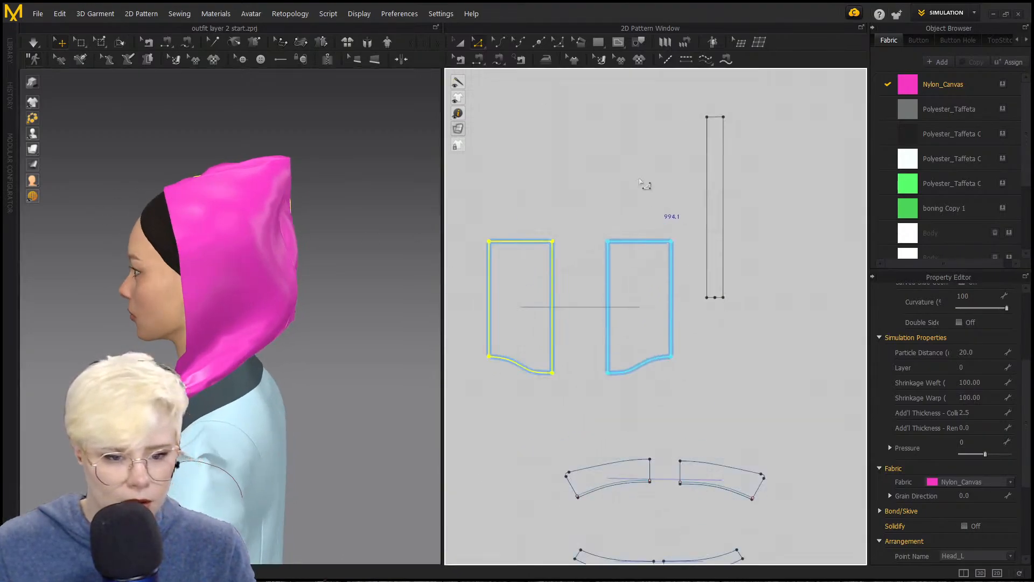
pyautogui.scroll(1, 582, 211)
pyautogui.click(587, 207)
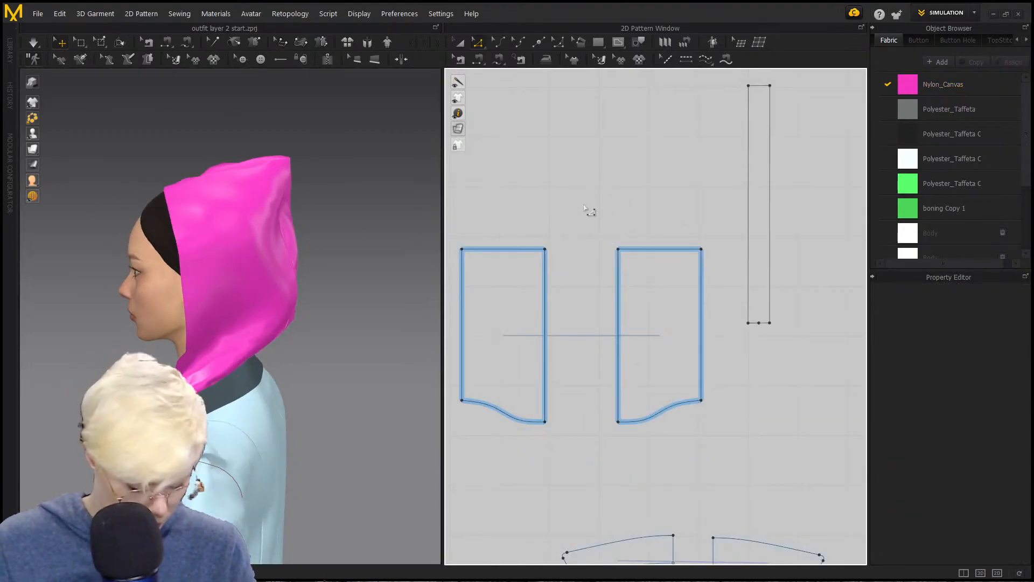
pyautogui.click(546, 249)
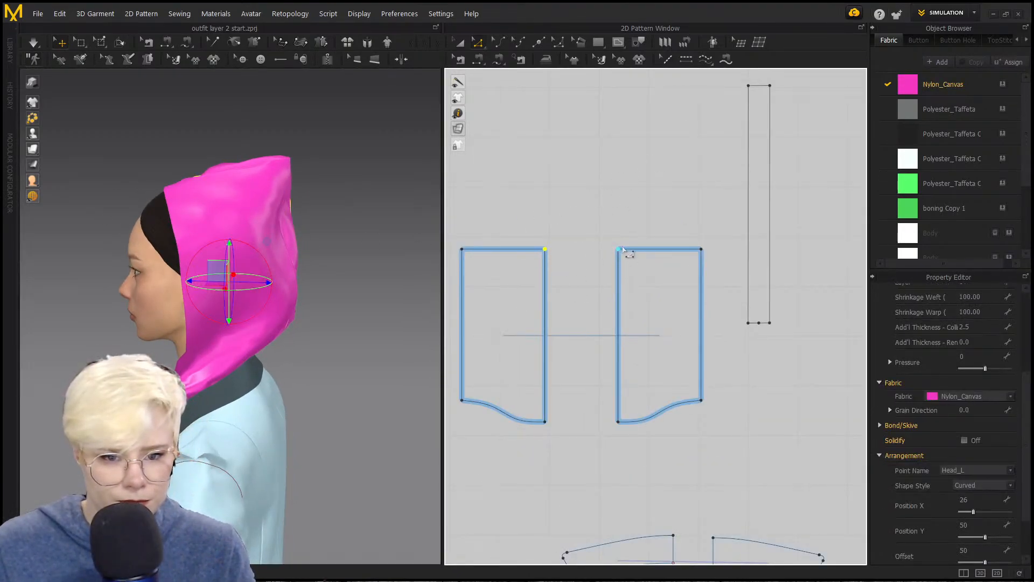
# Step: Rotate the strip to horizontal and place it above the right side panel, with its front end aligned to the panel's inner edge
pyautogui.click(756, 178)
pyautogui.scroll(-1, 731, 178)
pyautogui.moveTo(736, 183); pyautogui.dragTo(631, 312)
pyautogui.moveTo(725, 323); pyautogui.dragTo(704, 329)
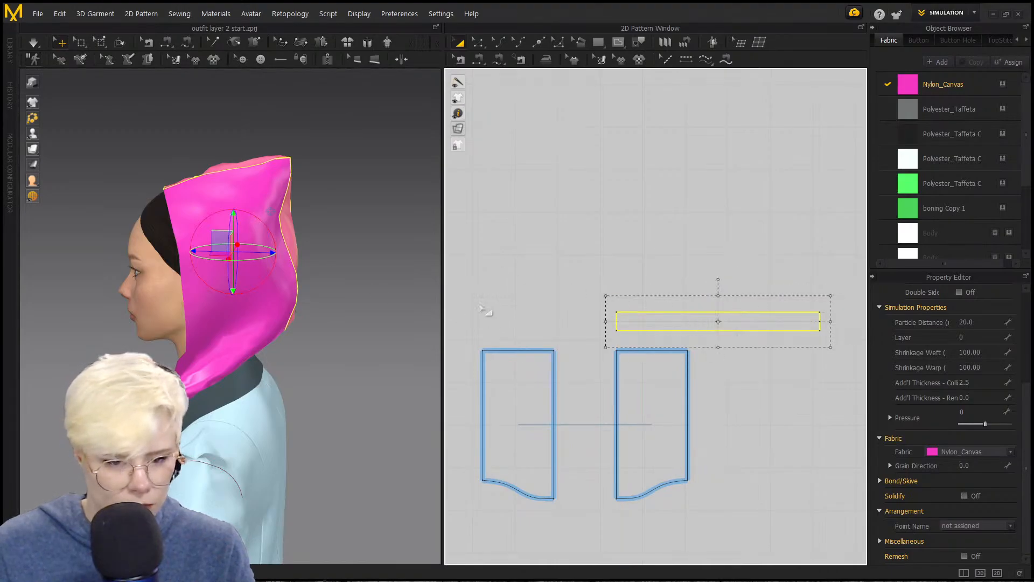
pyautogui.click(650, 334)
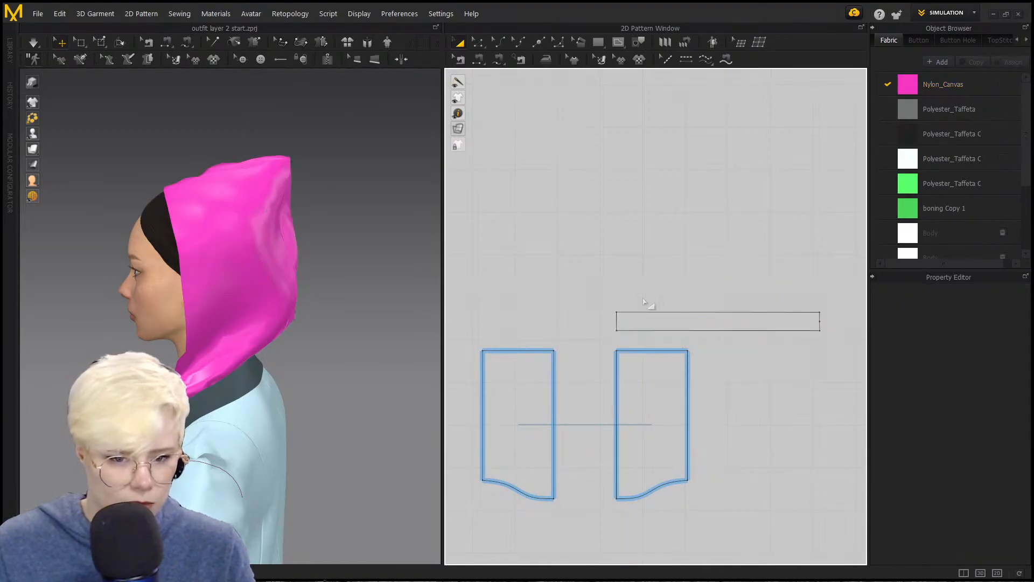
# Step: Check on the avatar which ends of the strip and the right side panel form the opening around the face
pyautogui.click(624, 324)
pyautogui.moveTo(141, 175); pyautogui.dragTo(198, 217, button='right')
pyautogui.click(202, 216)
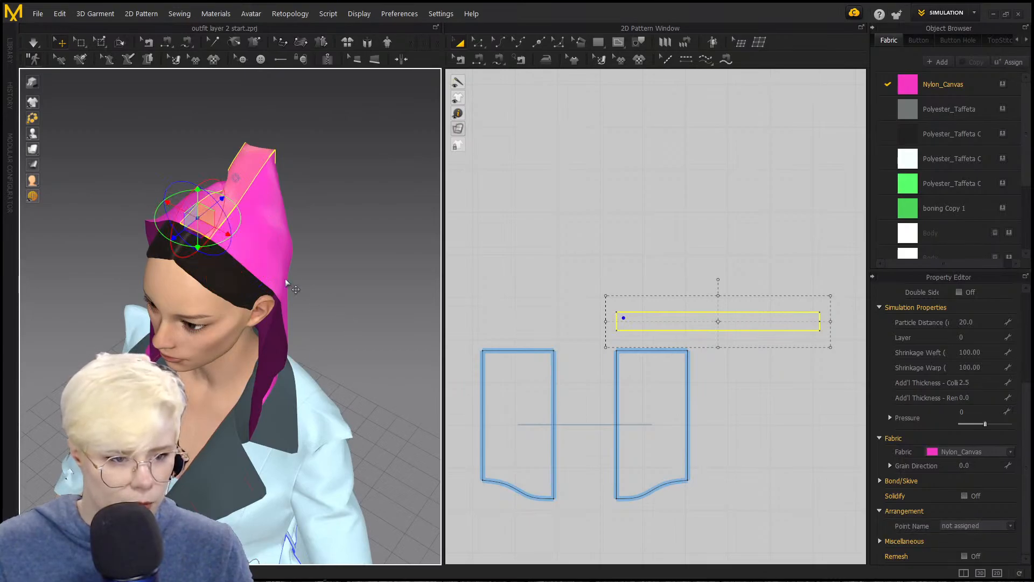
pyautogui.click(262, 258)
pyautogui.moveTo(377, 279); pyautogui.dragTo(244, 236, button='right')
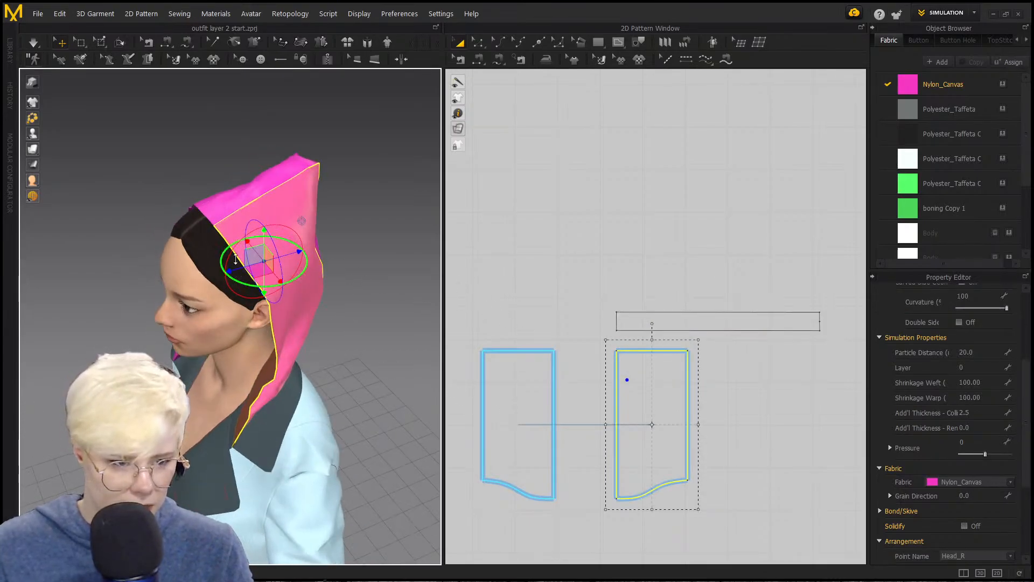
pyautogui.click(162, 245)
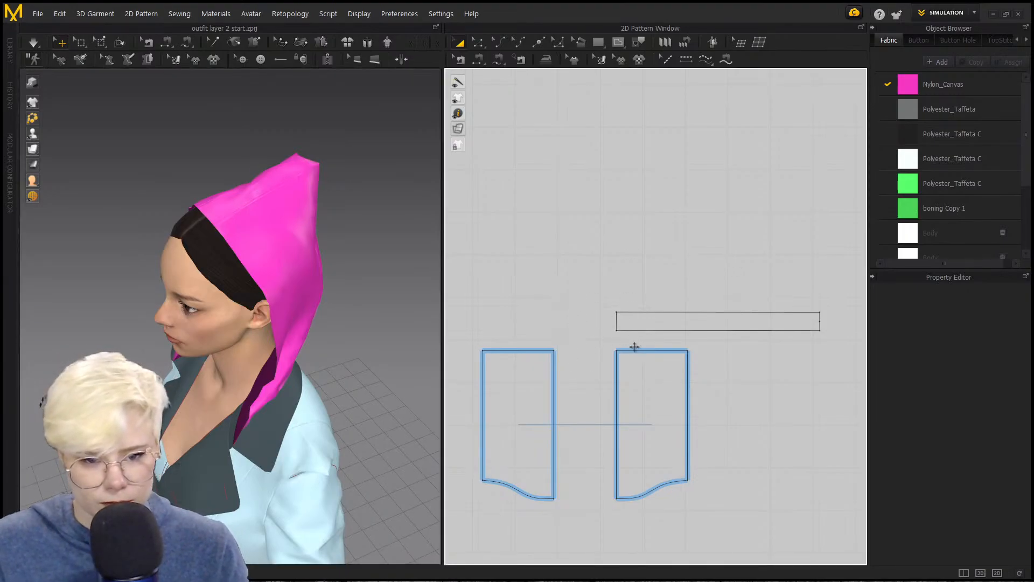
pyautogui.click(624, 320)
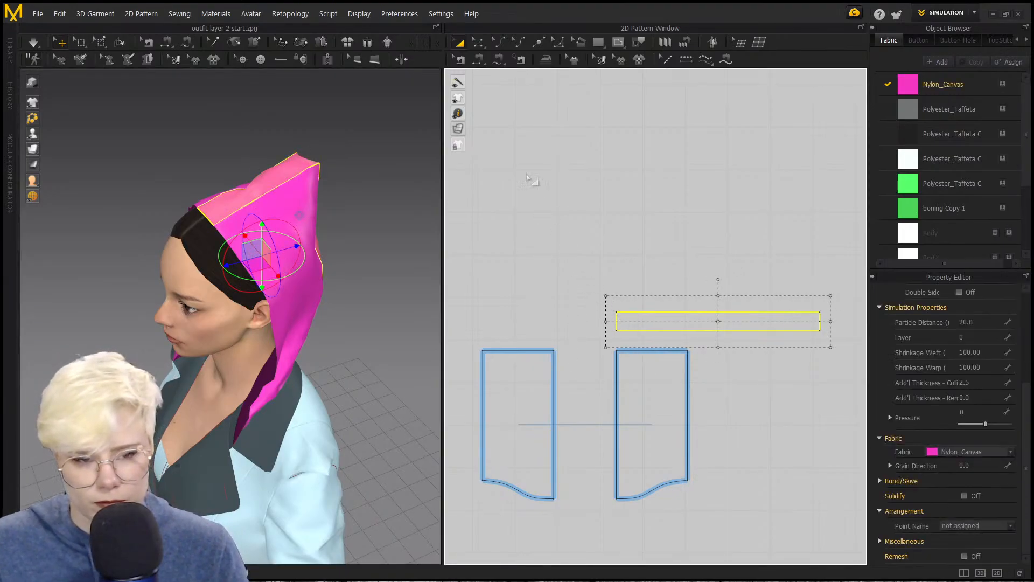
# Step: Extend the strip's front end and both side panels' front upper corners forward together, and simulate the lengthened head piece
pyautogui.click(477, 43)
pyautogui.moveTo(652, 385); pyautogui.dragTo(617, 329)
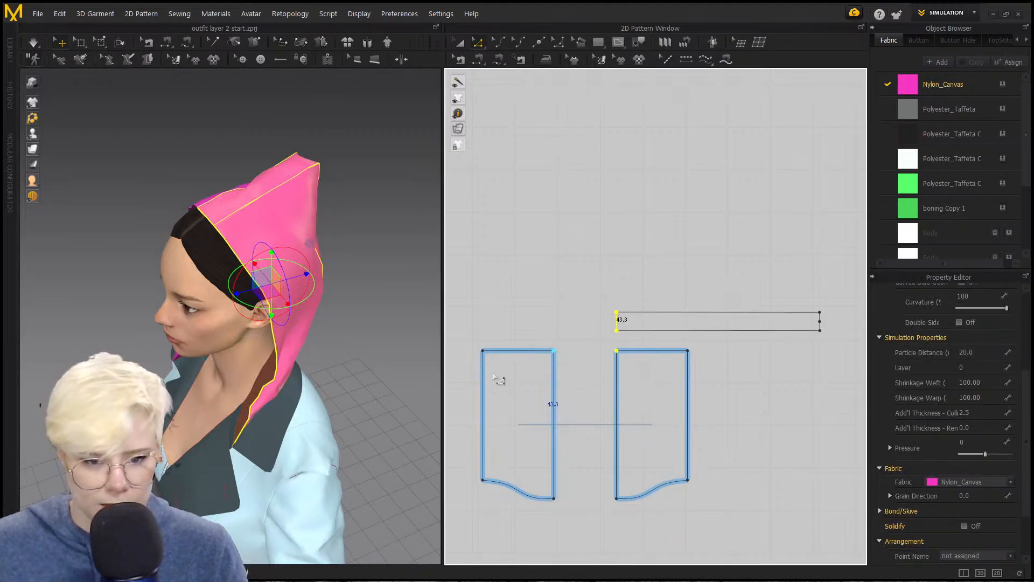
pyautogui.moveTo(617, 323); pyautogui.dragTo(598, 326)
pyautogui.moveTo(347, 393); pyautogui.dragTo(288, 327, button='right')
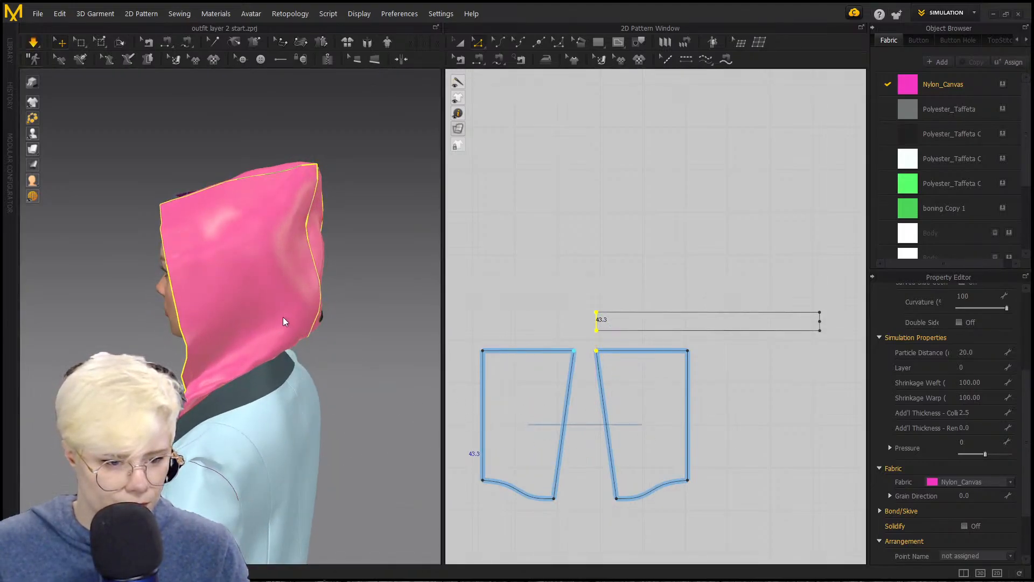
pyautogui.moveTo(275, 274)
pyautogui.mouseDown()
pyautogui.moveTo(242, 260)
pyautogui.moveTo(269, 226)
pyautogui.moveTo(286, 261)
pyautogui.mouseUp()
pyautogui.moveTo(290, 263); pyautogui.dragTo(393, 259, button='right')
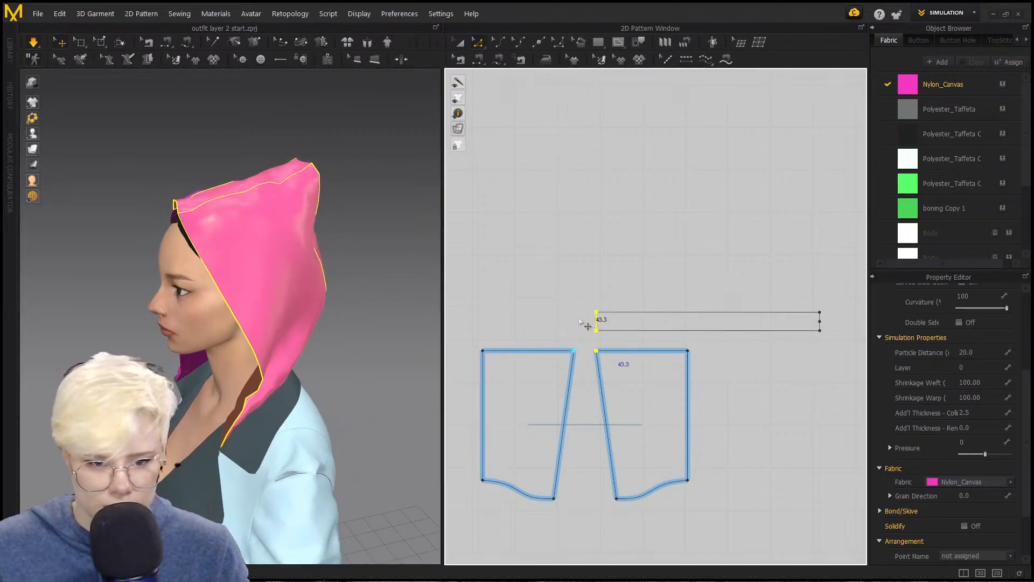
# Step: Extend the strip's front end and the panels' front upper corners farther forward, keeping their upper edges level
pyautogui.moveTo(599, 320); pyautogui.dragTo(580, 322)
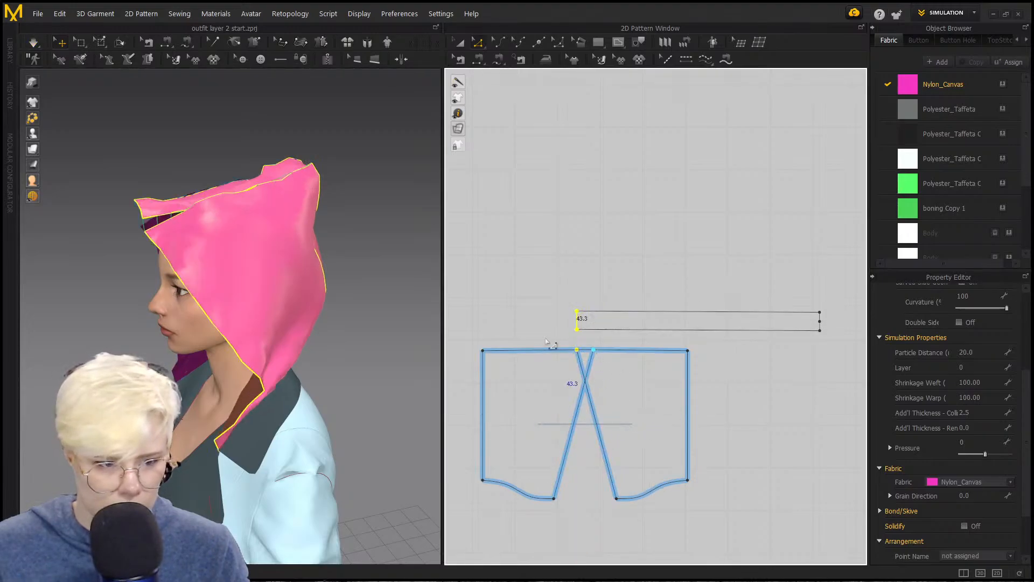
pyautogui.scroll(3, 584, 325)
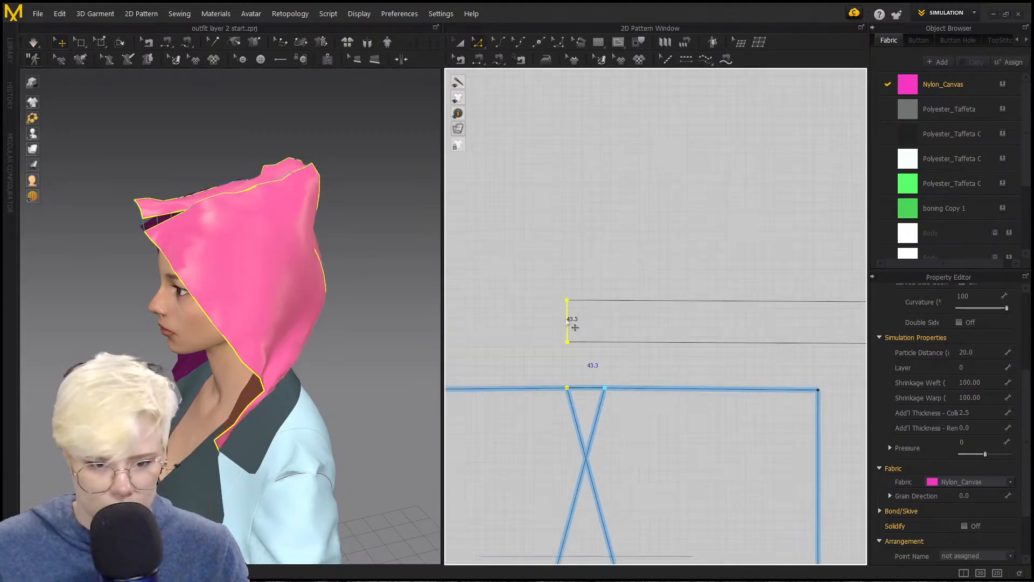
pyautogui.moveTo(566, 320); pyautogui.dragTo(574, 332)
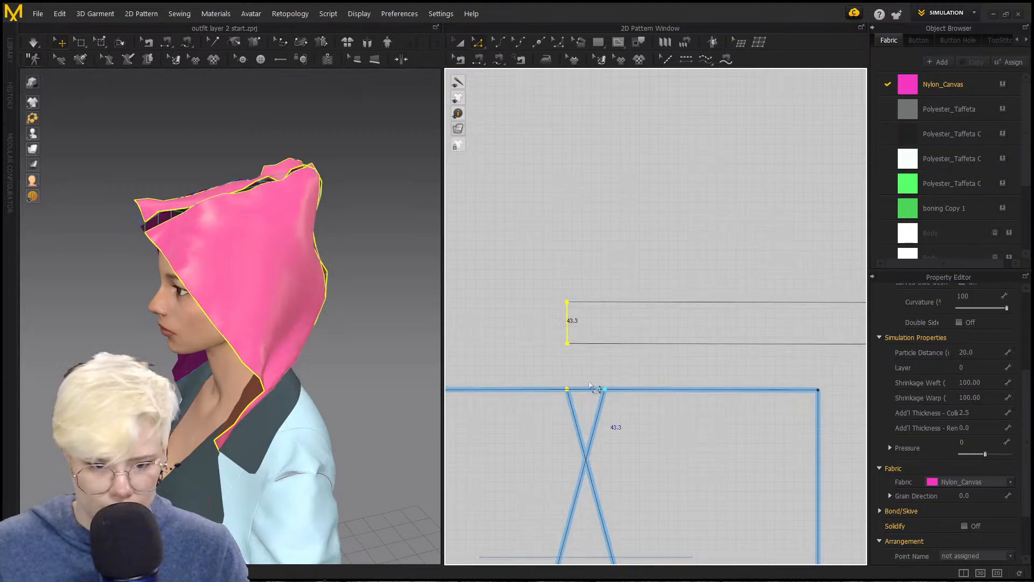
pyautogui.scroll(-3, 625, 302)
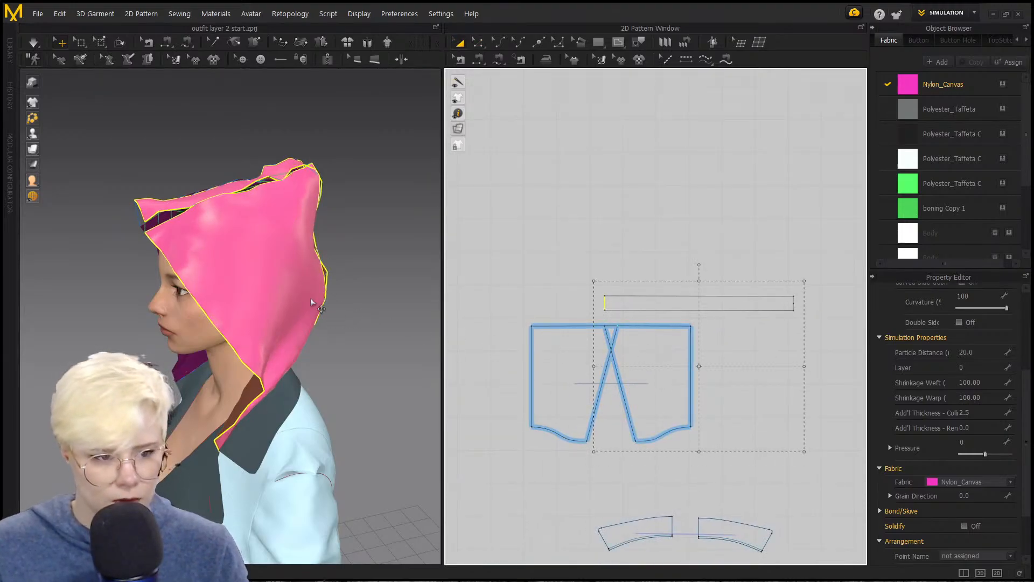
# Step: Simulate the garment and pull the head piece's front edge forward and down over the forehead
pyautogui.press('space')
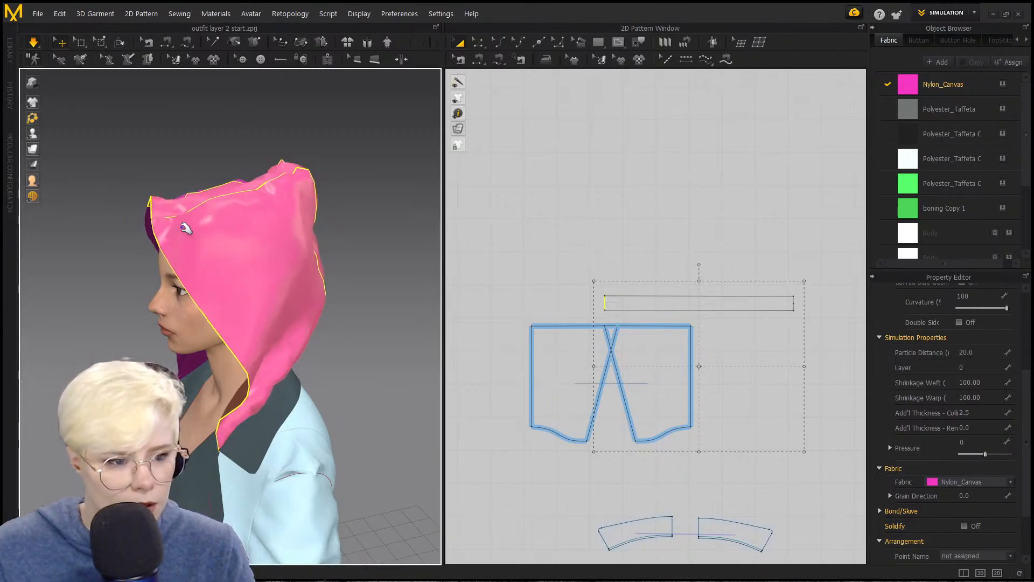
pyautogui.moveTo(157, 231); pyautogui.dragTo(141, 285)
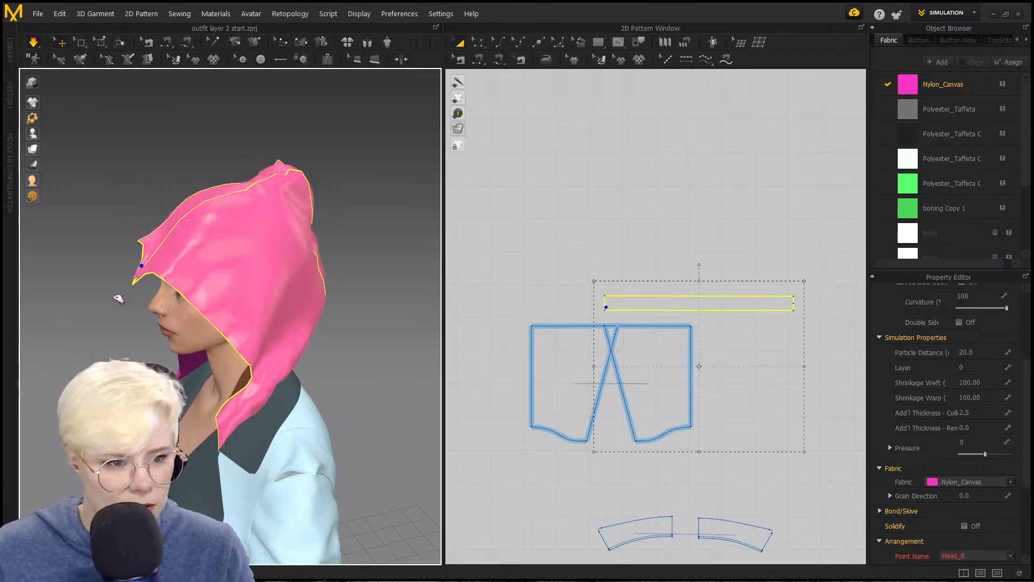
pyautogui.press('space')
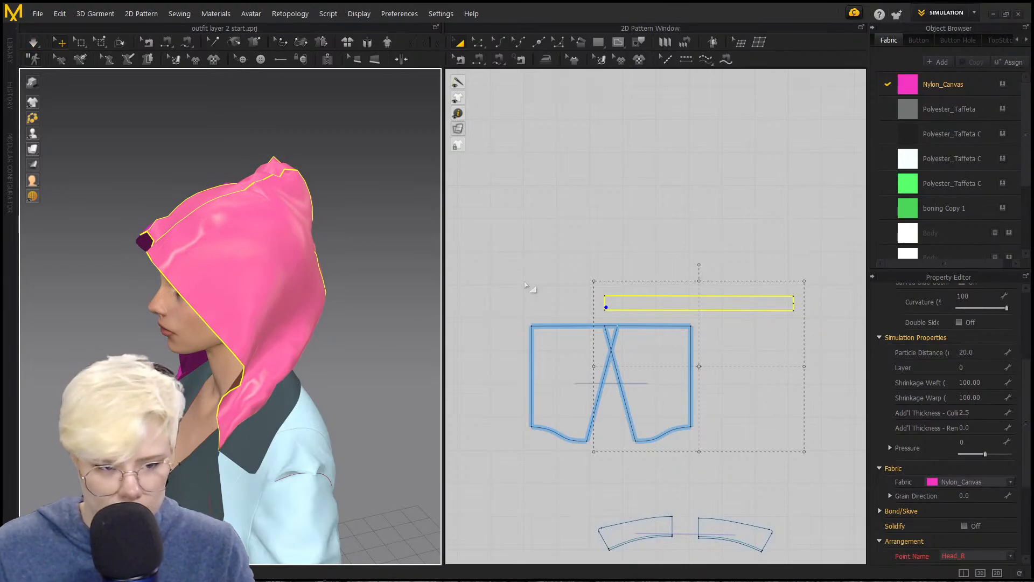
# Step: Move the right side panel away from the left one so the two patterns no longer overlap
pyautogui.click(526, 285)
pyautogui.moveTo(665, 384); pyautogui.dragTo(737, 391)
pyautogui.moveTo(345, 280); pyautogui.dragTo(250, 285, button='right')
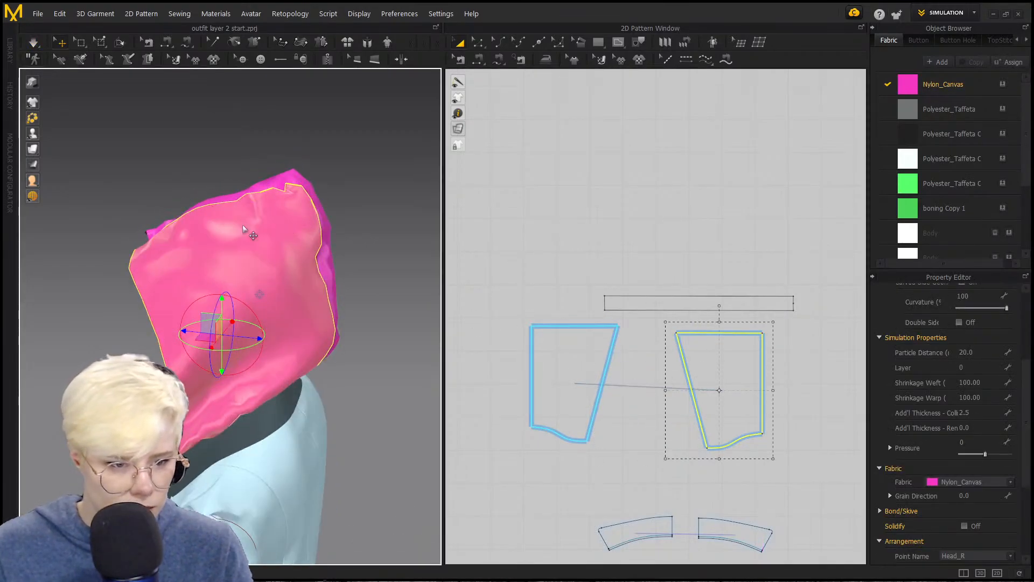
# Step: Simulate the garment and pull the side panels and strip into place around the avatar's face
pyautogui.moveTo(245, 229); pyautogui.dragTo(323, 230, button='right')
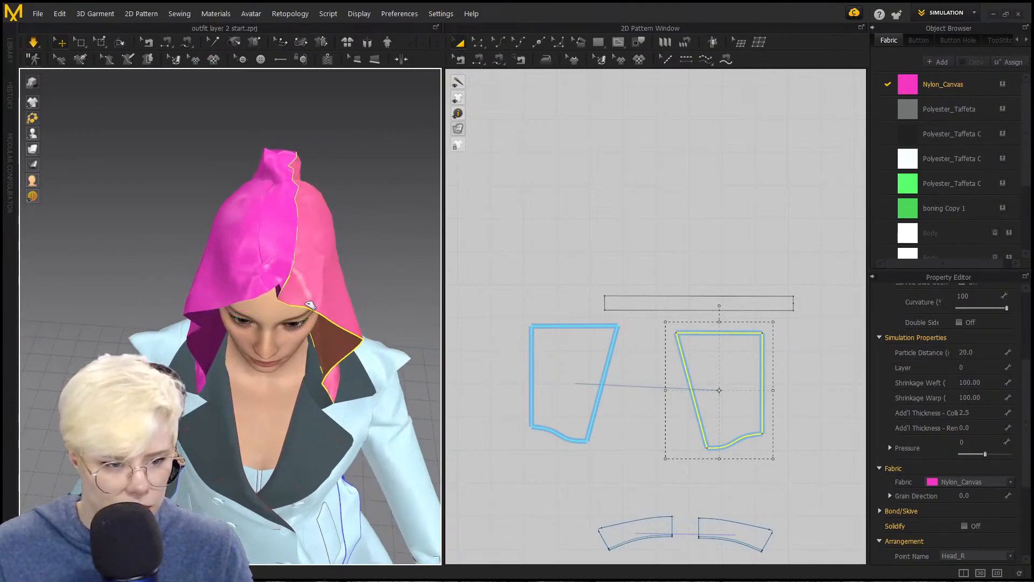
pyautogui.moveTo(304, 304); pyautogui.dragTo(317, 374)
pyautogui.moveTo(273, 310); pyautogui.dragTo(208, 345)
pyautogui.moveTo(210, 323); pyautogui.dragTo(393, 270, button='right')
pyautogui.click(388, 271)
pyautogui.moveTo(425, 240); pyautogui.dragTo(256, 213)
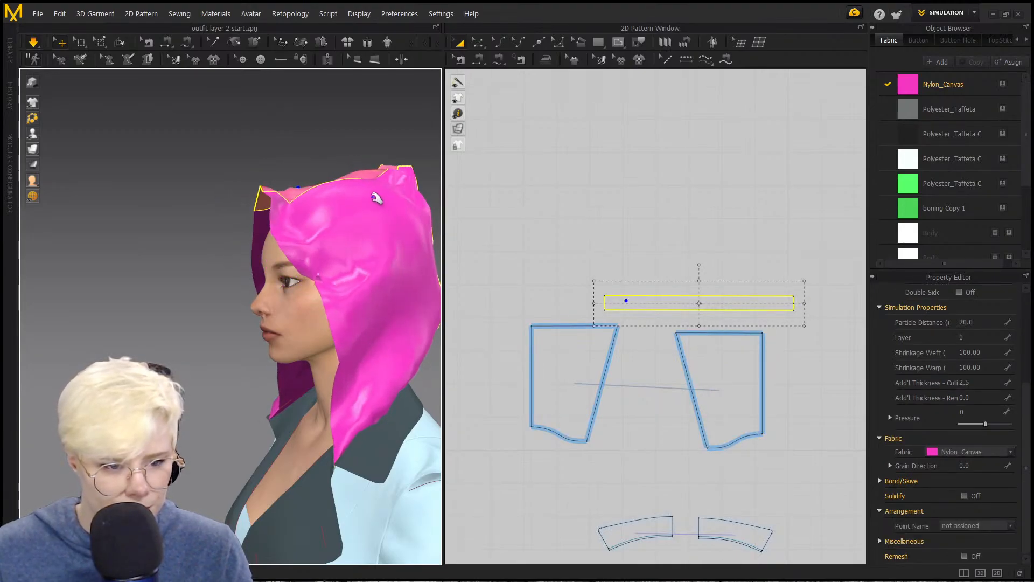
pyautogui.moveTo(376, 200); pyautogui.dragTo(306, 217, button='middle')
pyautogui.click(251, 351)
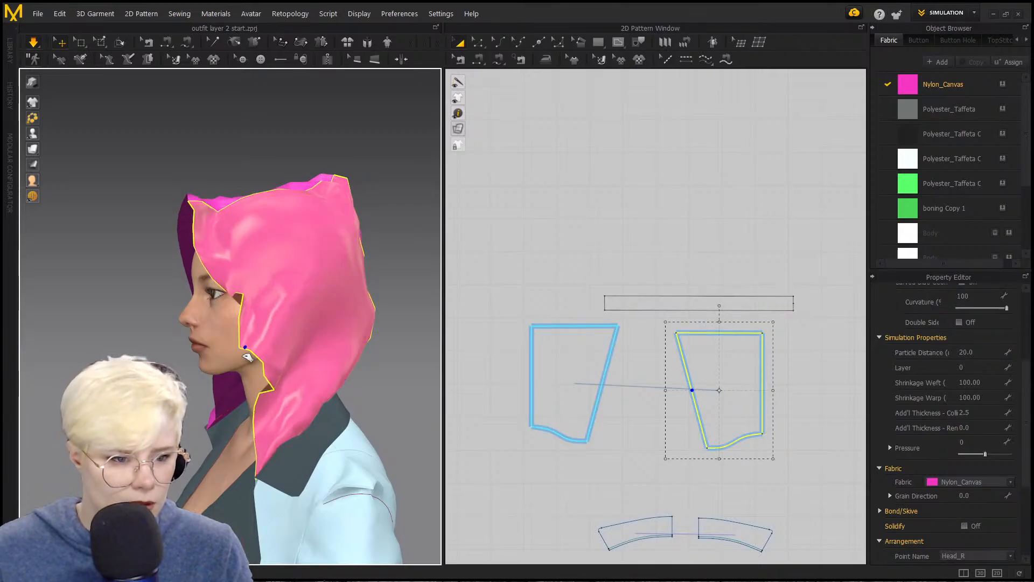
# Step: Inspect the back of the head piece and compare the right panel's combined upper and back edge length with the strip's long edge
pyautogui.moveTo(290, 398); pyautogui.dragTo(304, 355, button='right')
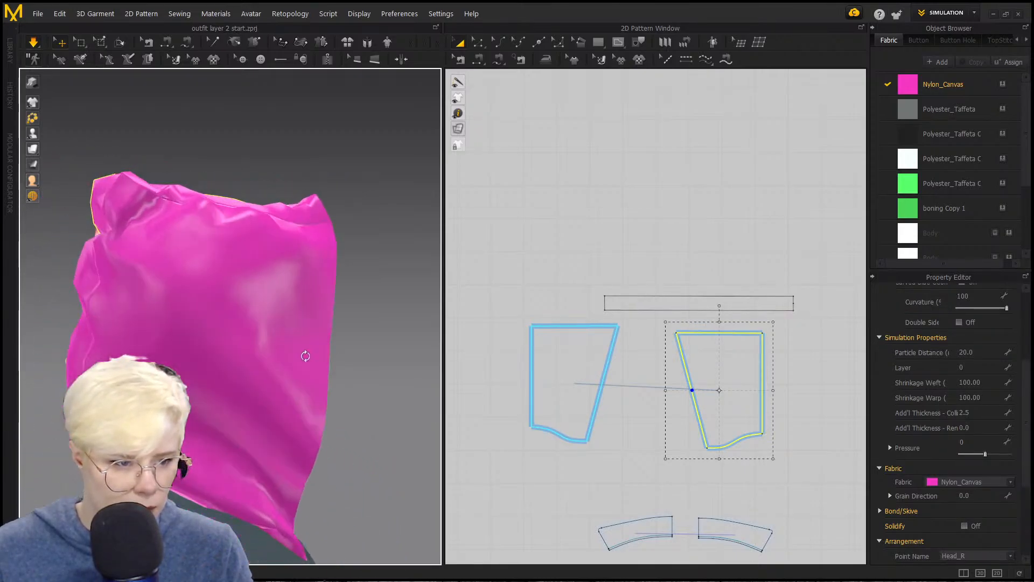
pyautogui.moveTo(161, 300); pyautogui.dragTo(311, 277, button='right')
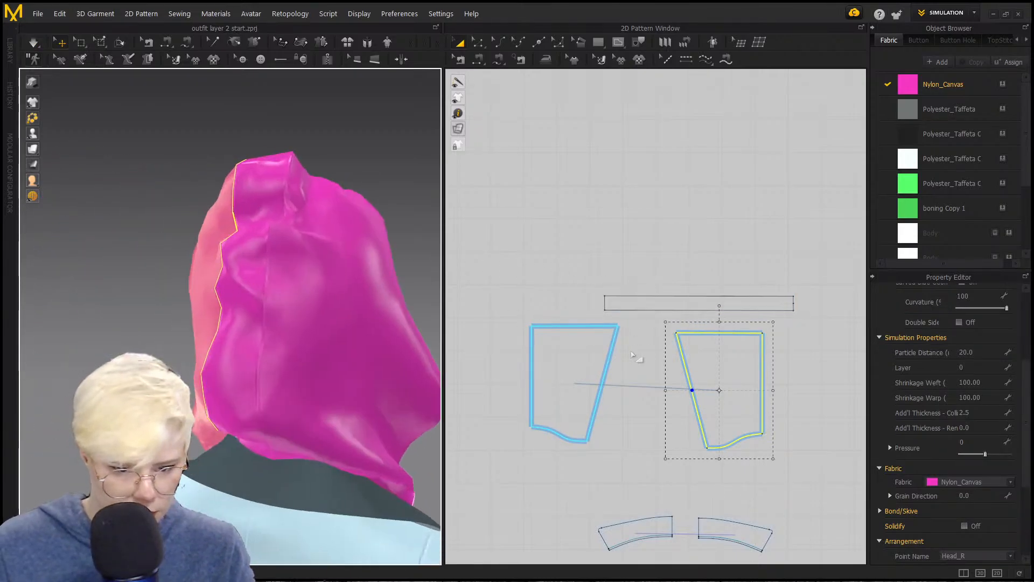
pyautogui.press('c')
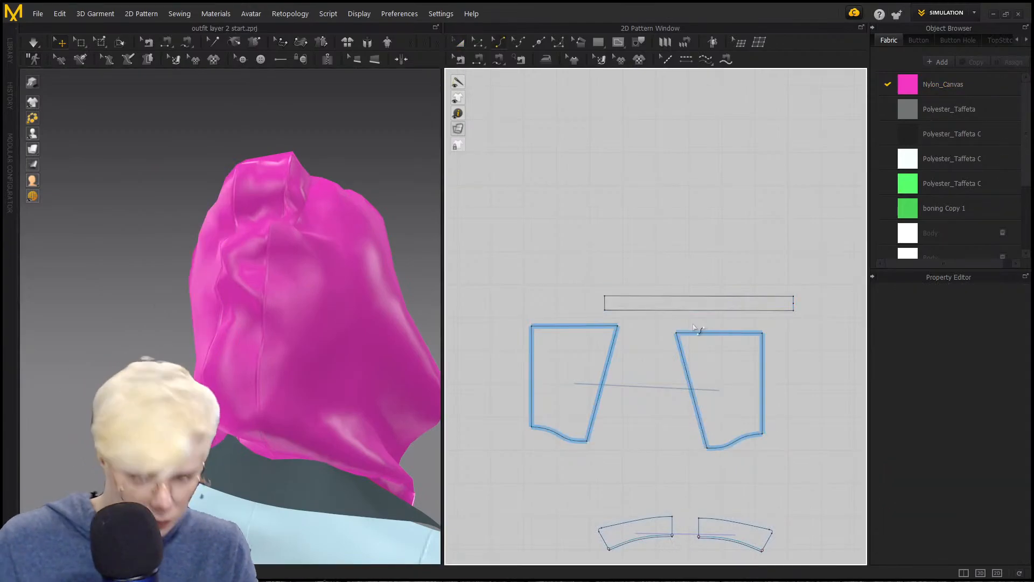
pyautogui.click(764, 360)
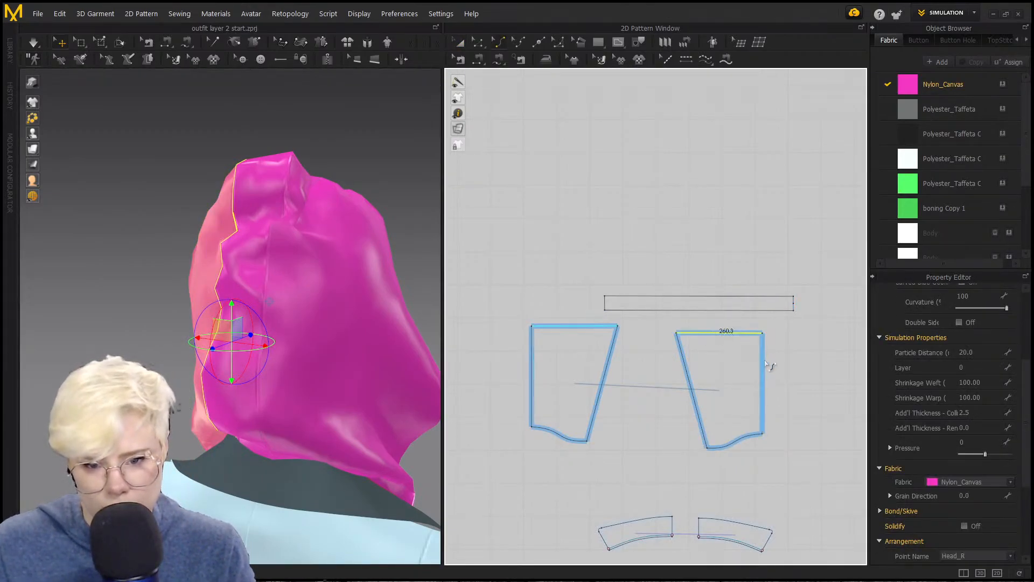
pyautogui.press('z')
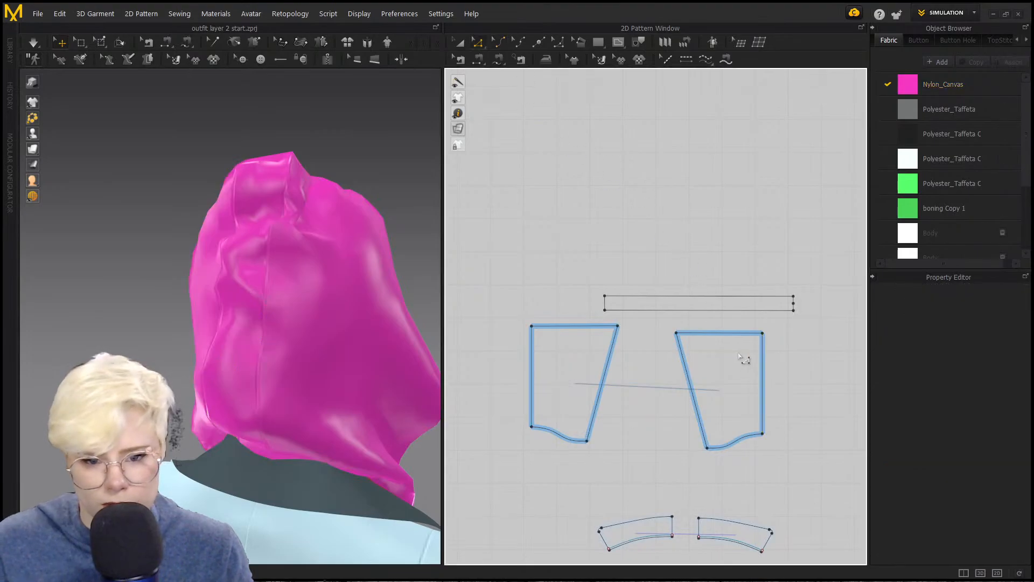
pyautogui.click(731, 333)
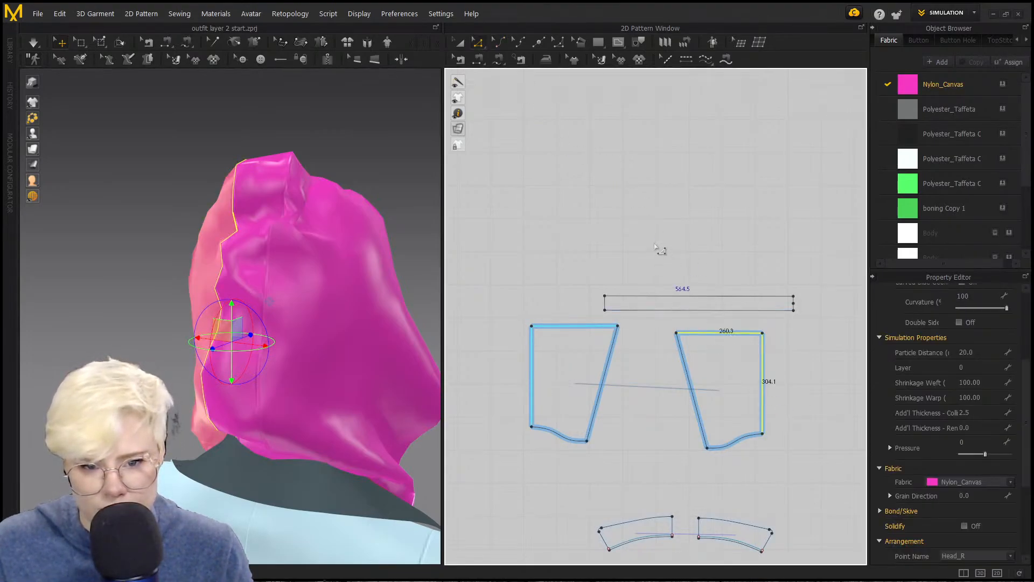
pyautogui.click(702, 297)
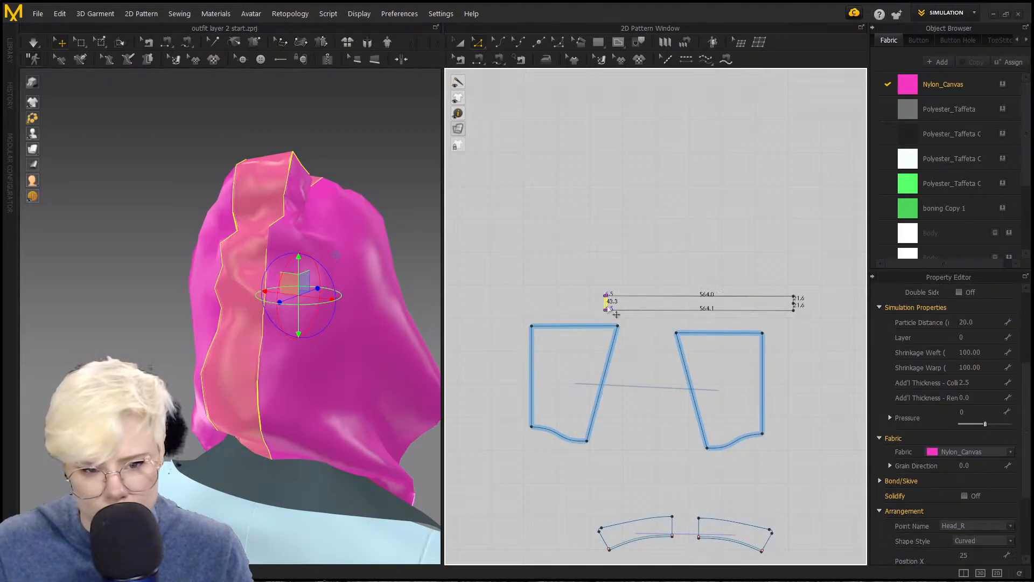
# Step: Extend the strip's short end so its long edges measure about 564 mm, and simulate the head piece
pyautogui.moveTo(607, 306); pyautogui.dragTo(610, 307)
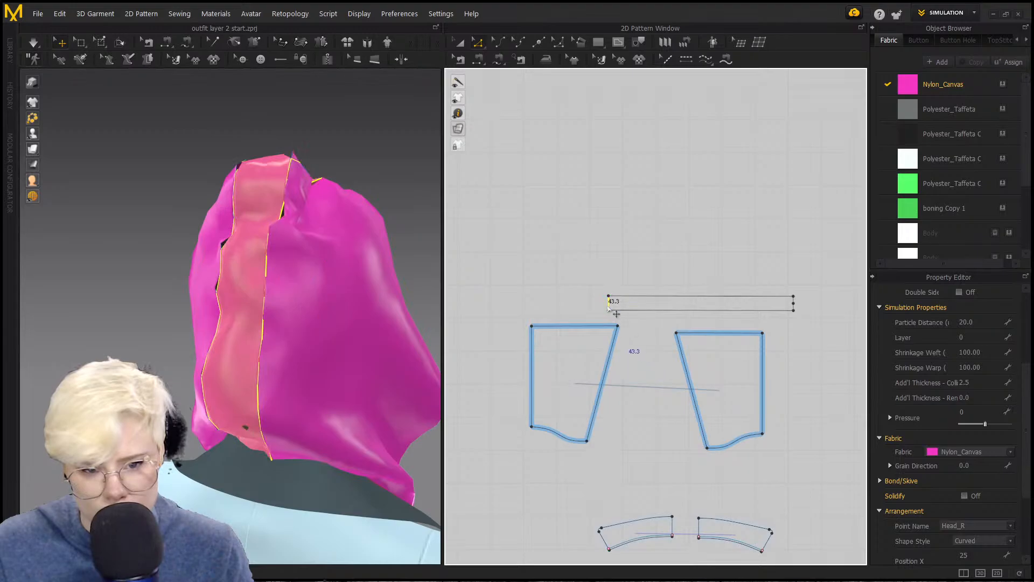
pyautogui.scroll(4, 608, 307)
pyautogui.scroll(-4, 623, 310)
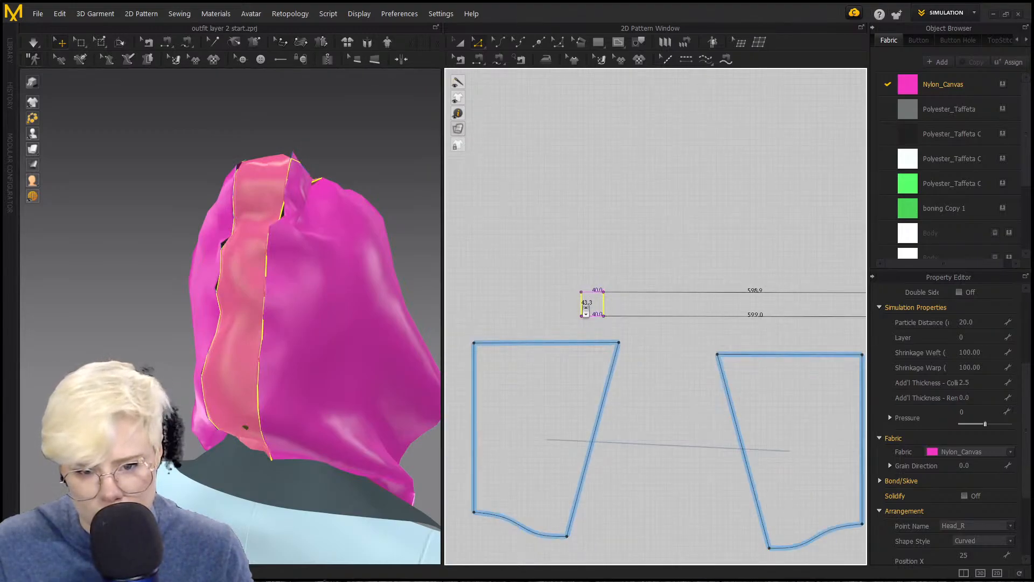
pyautogui.moveTo(586, 311); pyautogui.dragTo(603, 312)
pyautogui.scroll(3, 604, 312)
pyautogui.scroll(-4, 646, 341)
pyautogui.press('space')
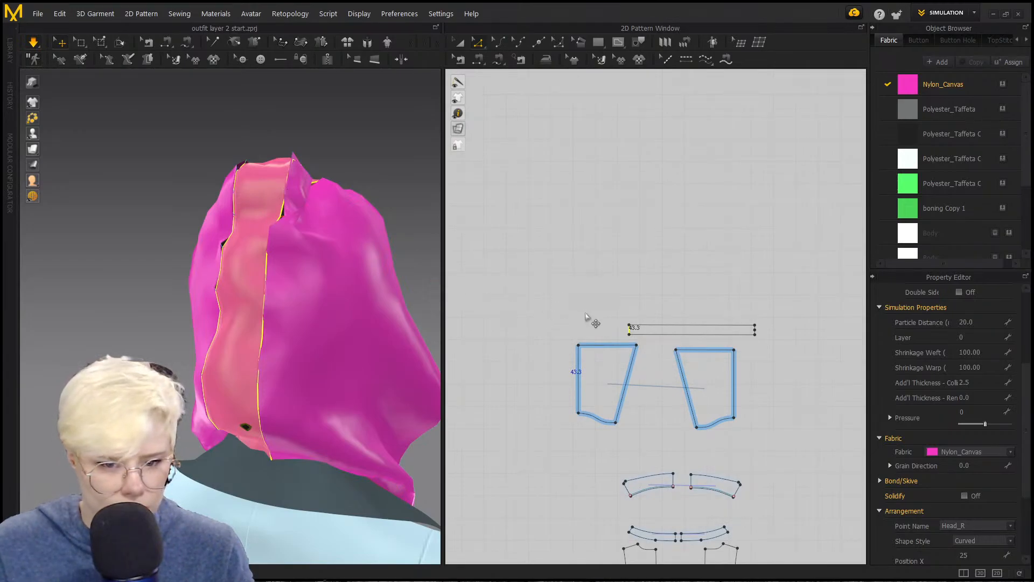
pyautogui.scroll(1, 595, 317)
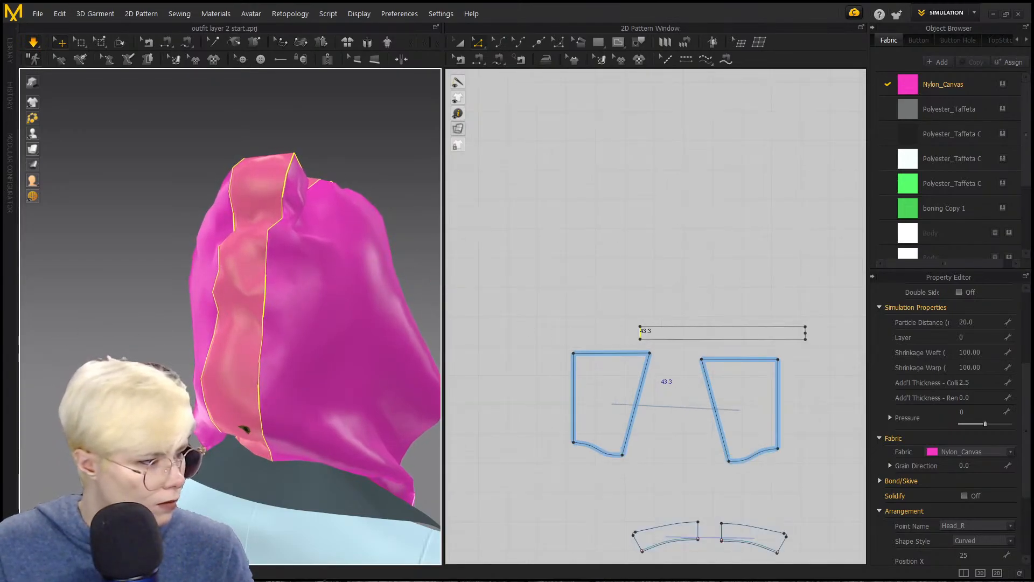
pyautogui.moveTo(122, 240); pyautogui.dragTo(173, 247, button='right')
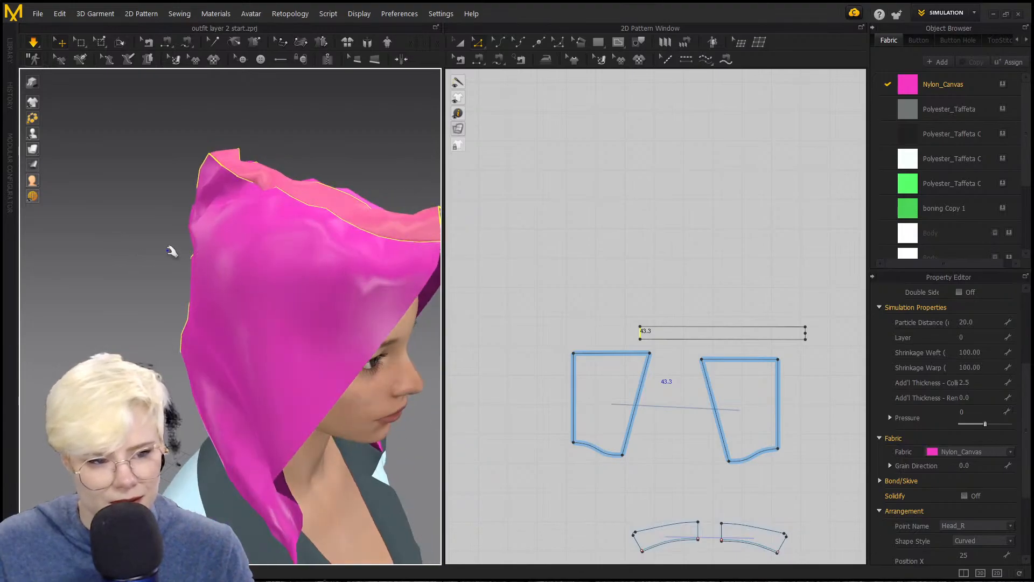
pyautogui.moveTo(366, 249); pyautogui.dragTo(362, 310)
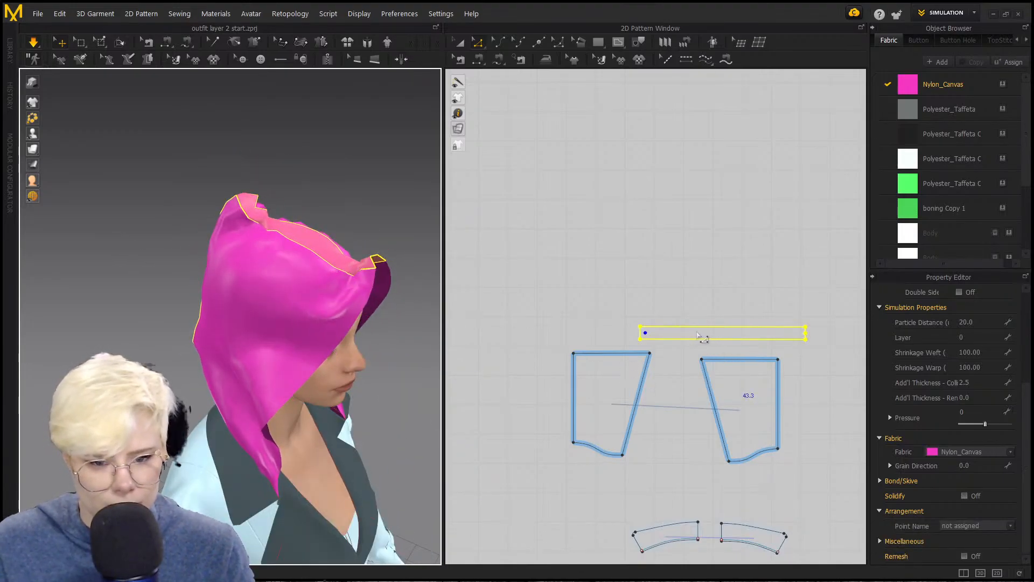
# Step: Rotate the strip pattern 90 degrees to stand upright and place it above and between the two side panels
pyautogui.press('a')
pyautogui.moveTo(725, 331); pyautogui.dragTo(781, 326)
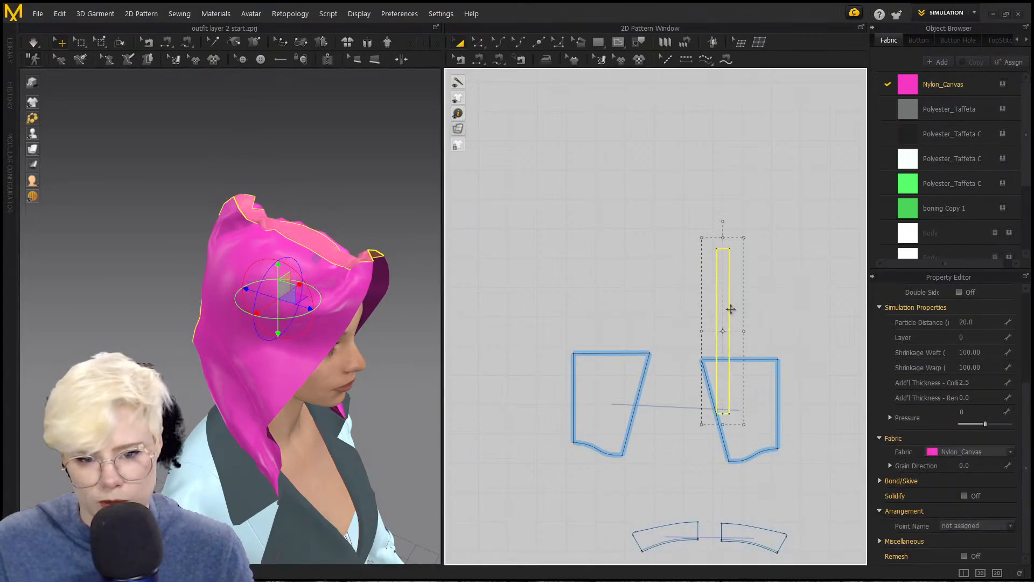
pyautogui.moveTo(721, 292); pyautogui.dragTo(658, 238)
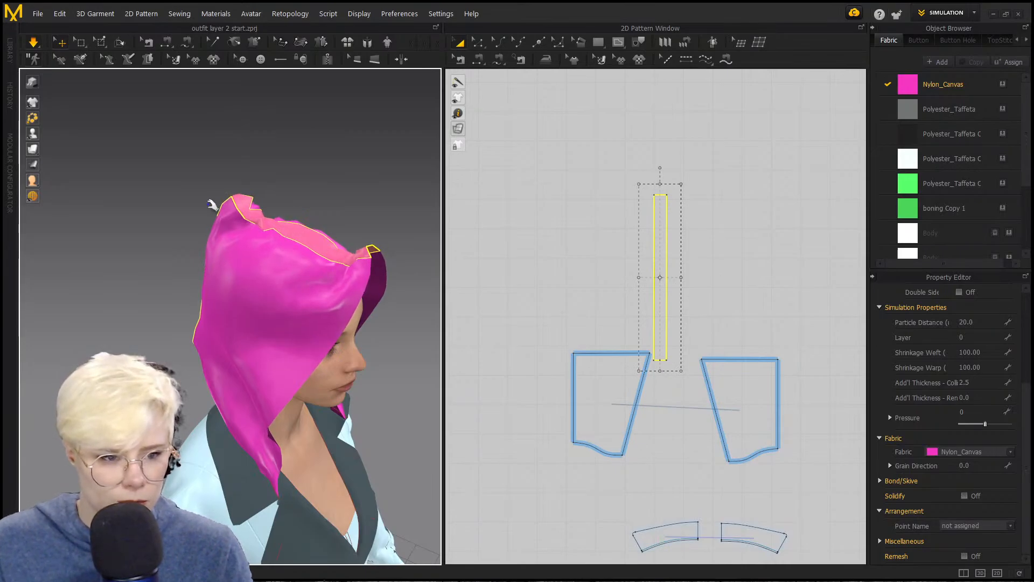
# Step: Simulate the garment and pull the strip and the side panel's front corner forward over the forehead
pyautogui.moveTo(354, 252); pyautogui.dragTo(458, 302)
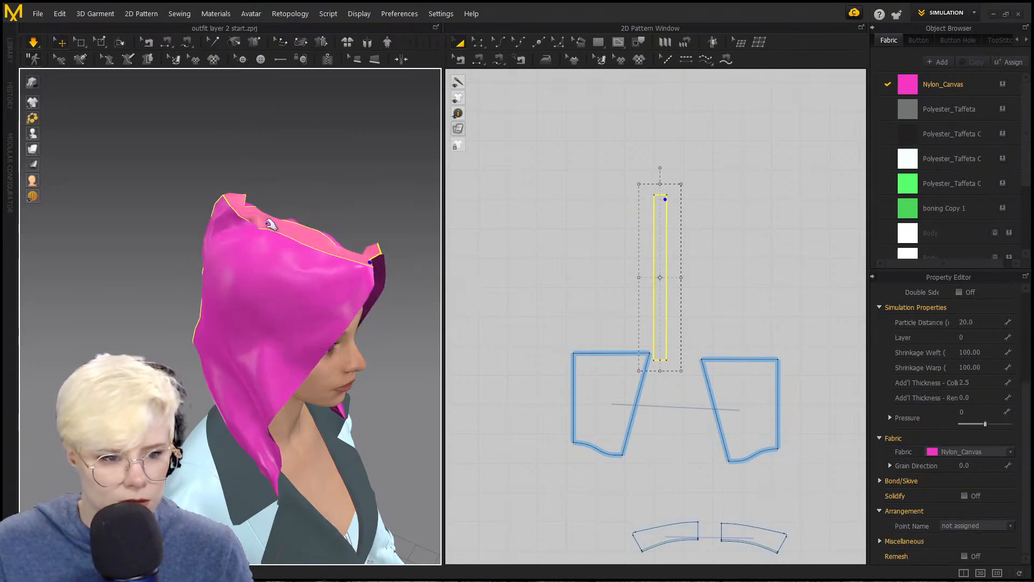
pyautogui.moveTo(230, 212); pyautogui.dragTo(335, 231)
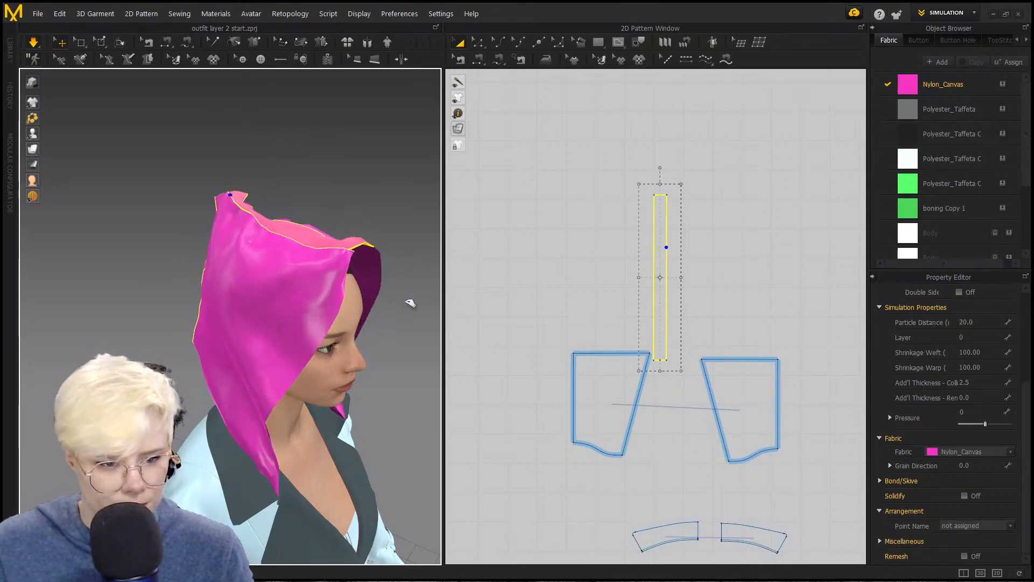
pyautogui.moveTo(388, 307); pyautogui.dragTo(429, 326)
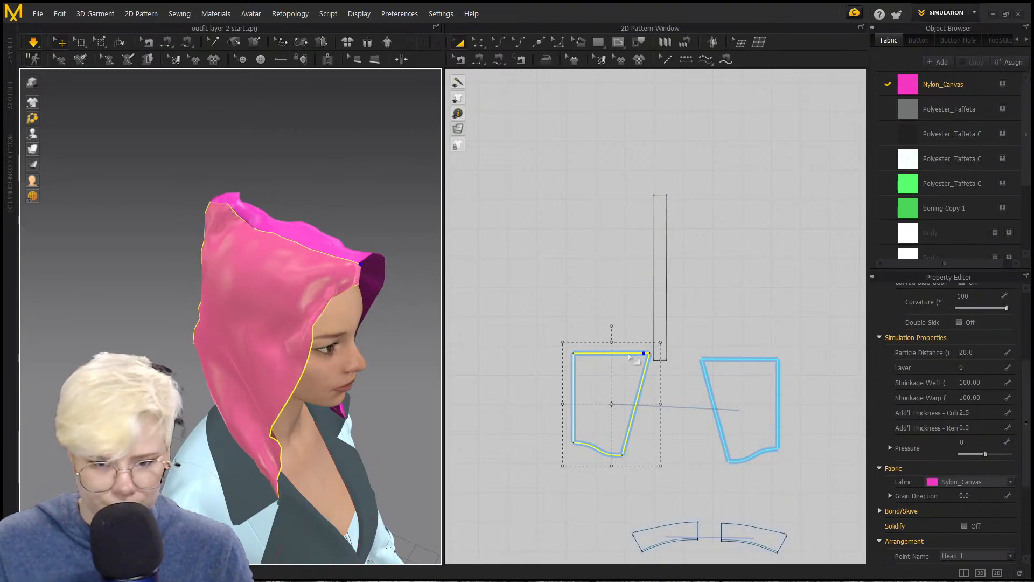
# Step: Set the particle distance of both side panels and the strip to 10
pyautogui.click(539, 355)
pyautogui.click(604, 374)
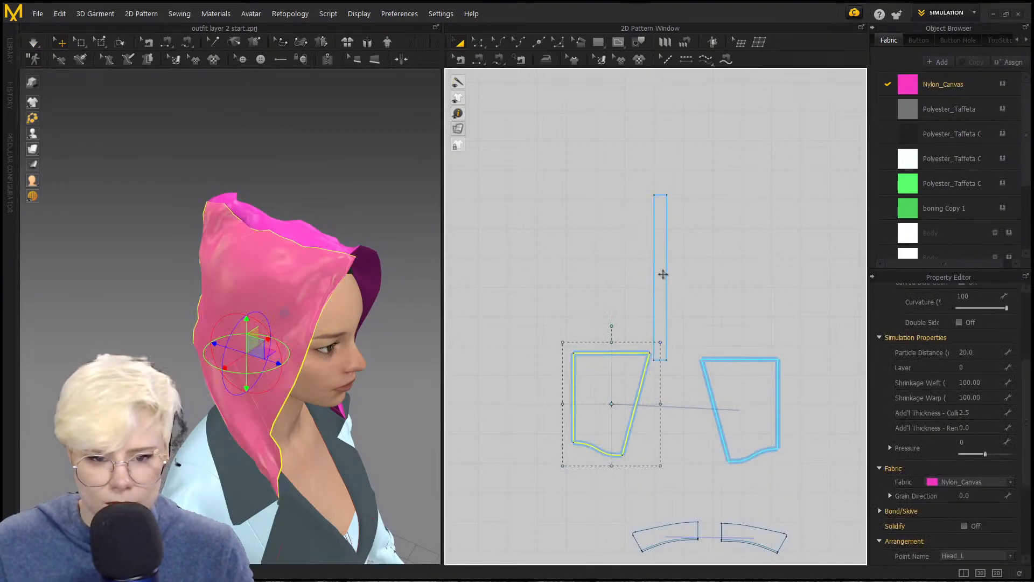
pyautogui.keyDown('shift'); pyautogui.click(663, 274); pyautogui.keyUp('shift')
pyautogui.keyDown('shift'); pyautogui.click(738, 397); pyautogui.keyUp('shift')
pyautogui.click(978, 352)
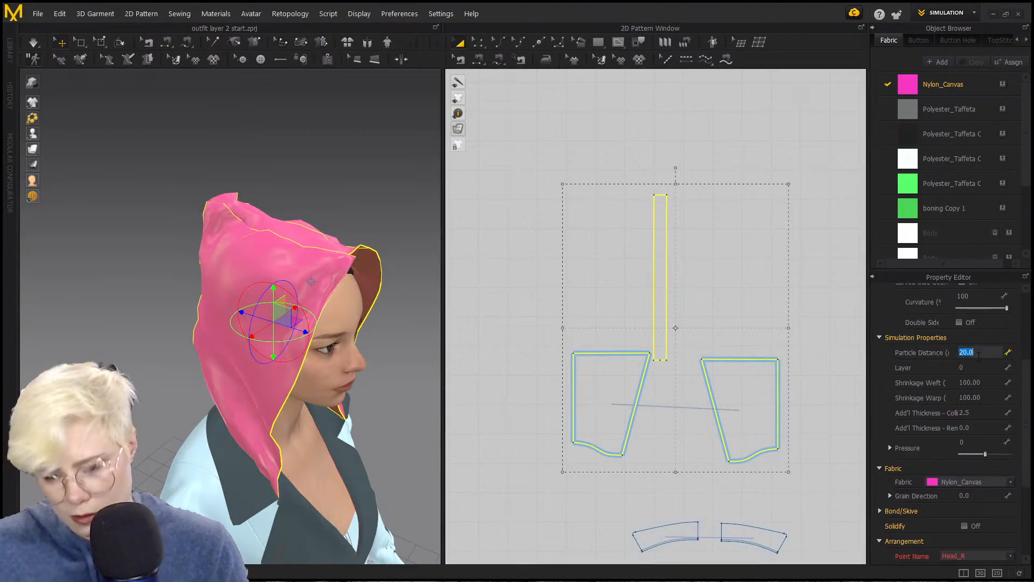
pyautogui.write('10')
pyautogui.press('Return')
# Step: Simulate the refined head piece, pull its front edge into place and check the drape around the head
pyautogui.press('space')
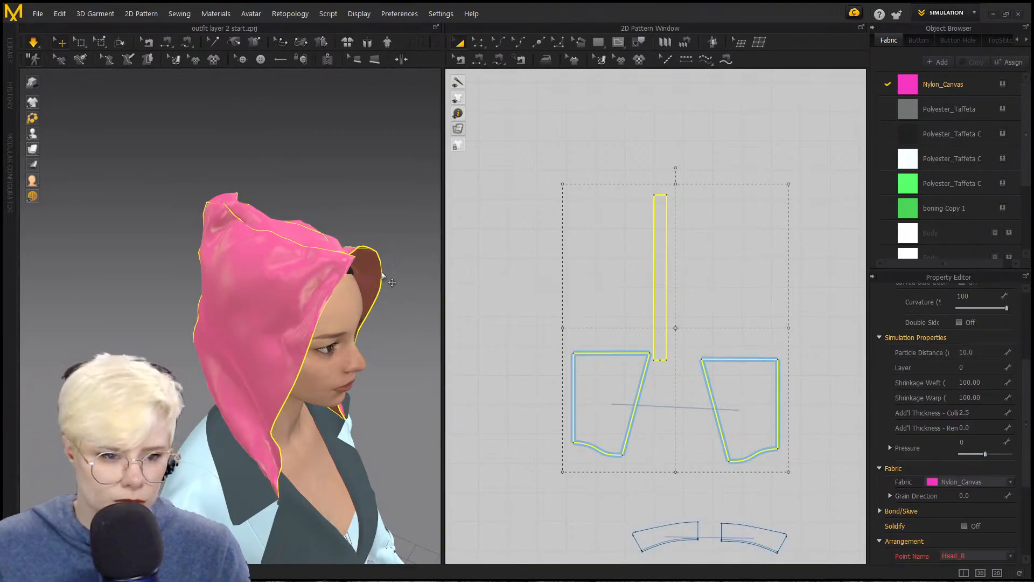
pyautogui.moveTo(368, 270); pyautogui.dragTo(338, 258)
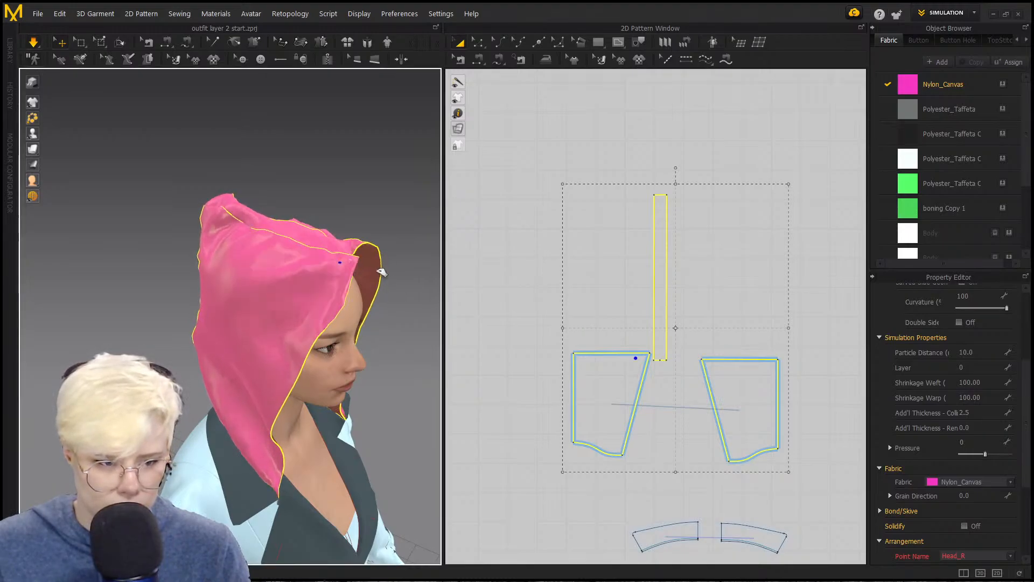
pyautogui.moveTo(402, 249); pyautogui.dragTo(254, 259, button='right')
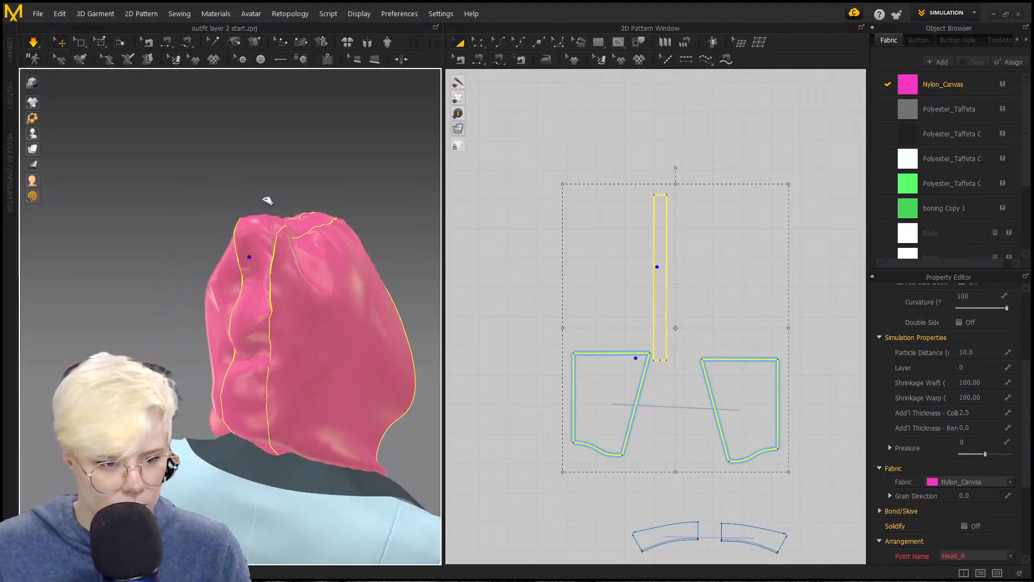
pyautogui.moveTo(268, 201); pyautogui.dragTo(287, 327, button='right')
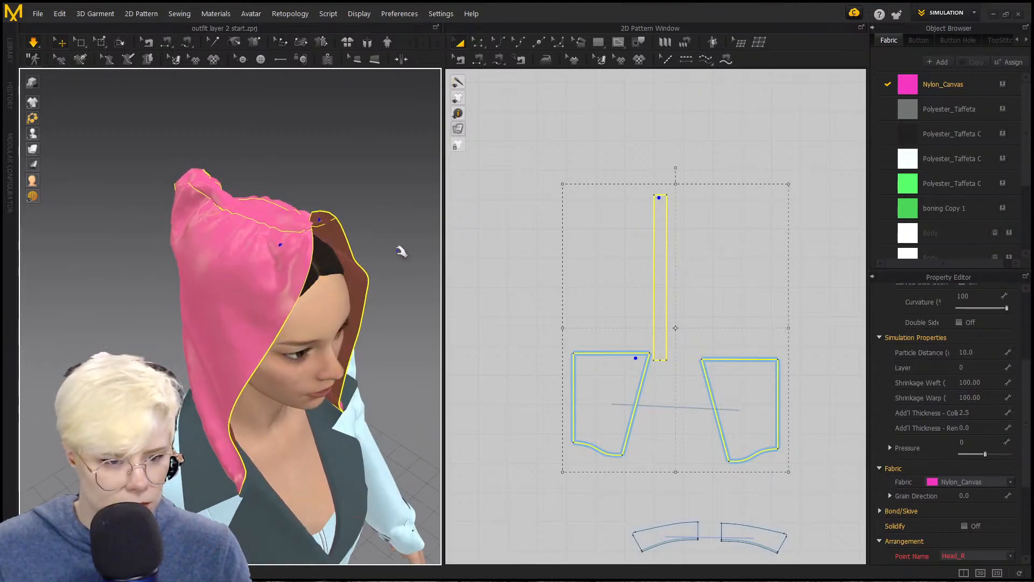
pyautogui.moveTo(423, 282); pyautogui.dragTo(445, 283, button='right')
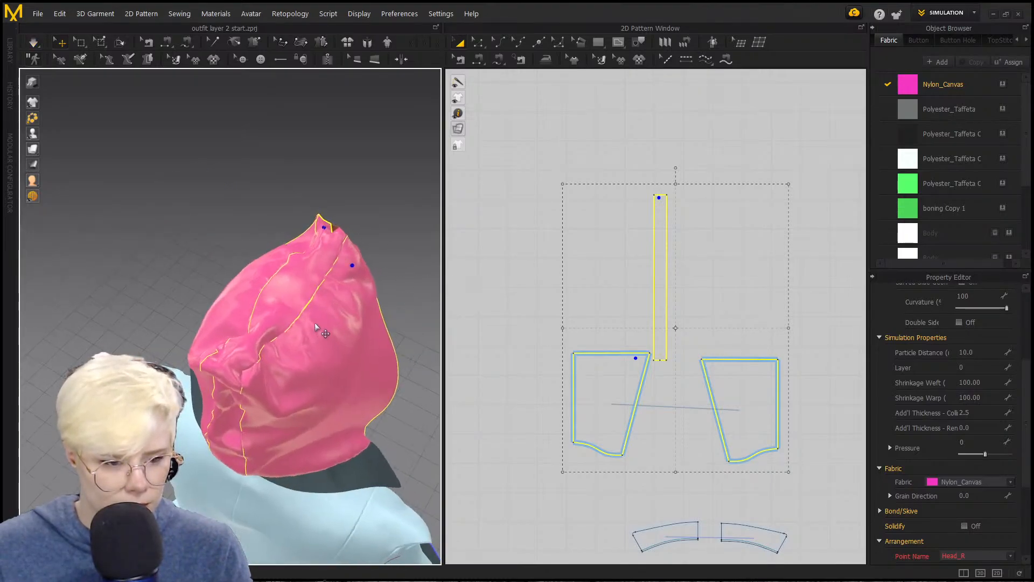
# Step: Check the seams between side panels and strip, and compare the left panel's upper and back edge lengths with the strip's long edges
pyautogui.click(544, 177)
pyautogui.press('b')
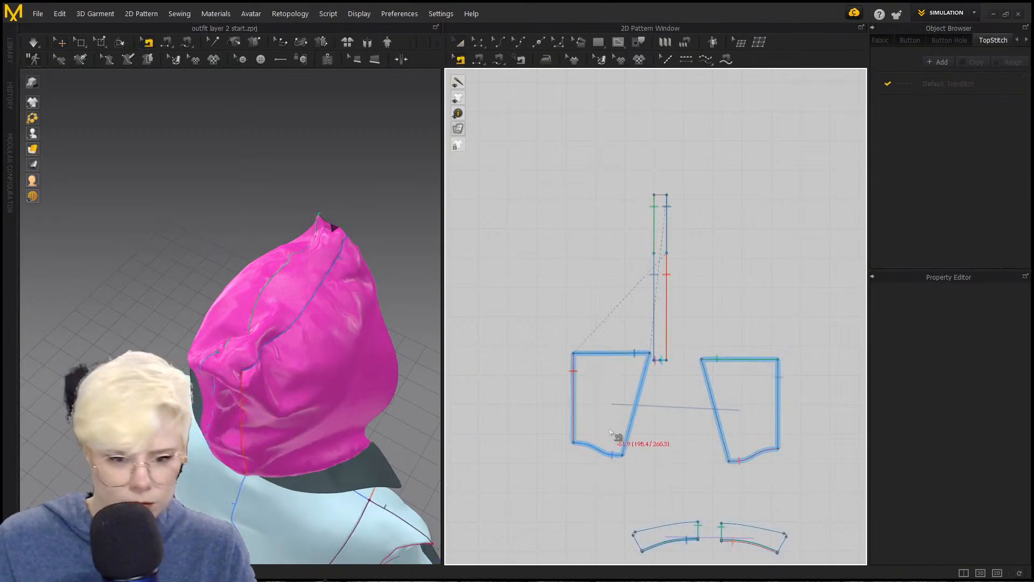
pyautogui.click(603, 353)
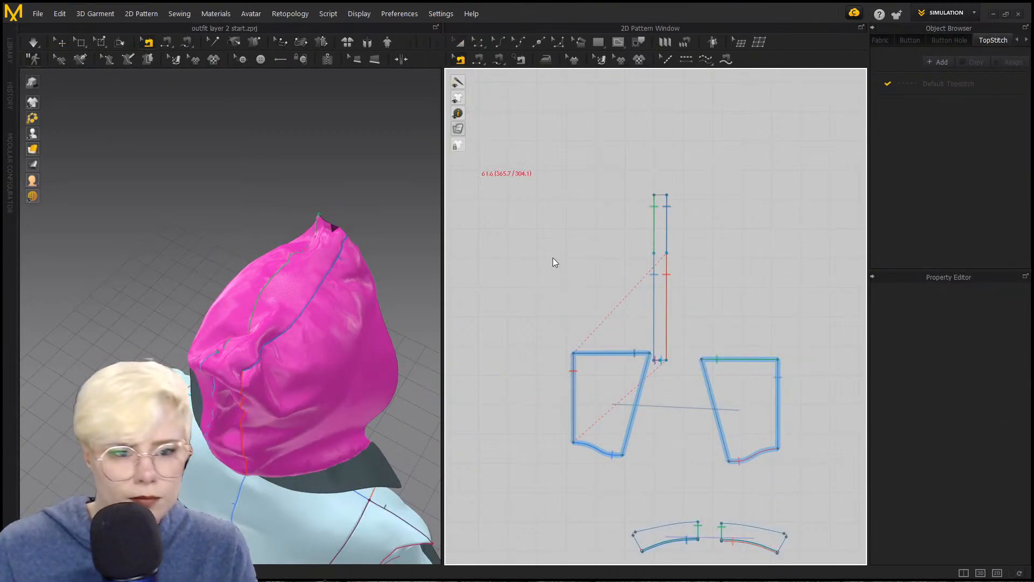
pyautogui.press('z')
pyautogui.click(596, 354)
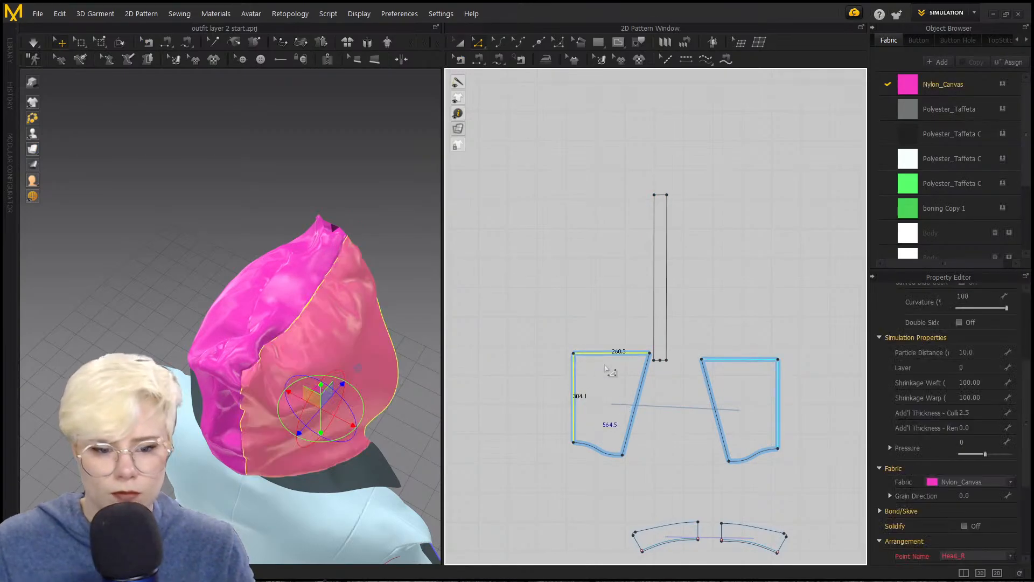
pyautogui.click(657, 283)
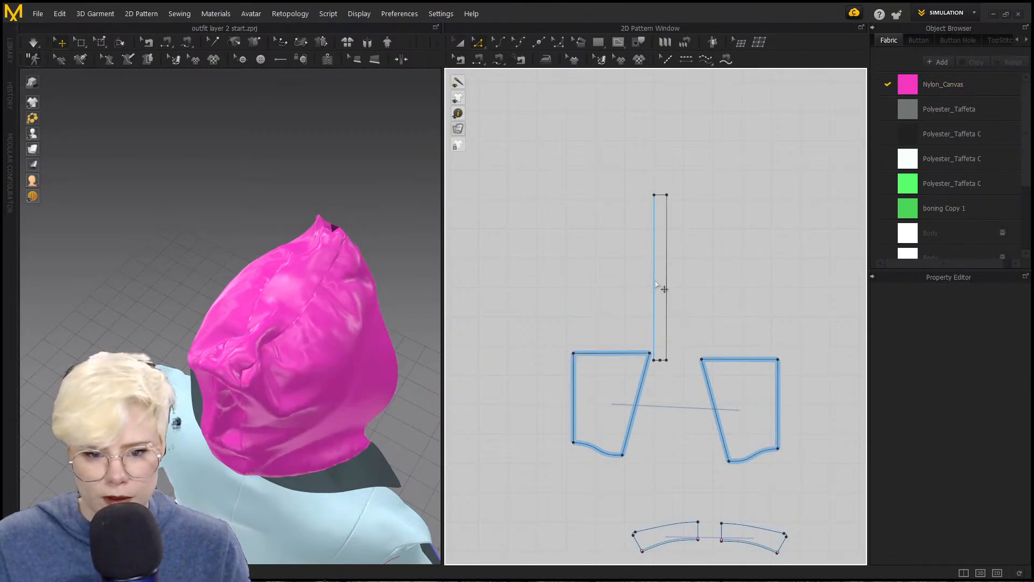
pyautogui.click(655, 284)
pyautogui.click(667, 297)
# Step: Lengthen the strip by moving its upper short end outward, and pull its front and back ends out in simulation
pyautogui.moveTo(232, 313); pyautogui.dragTo(248, 280, button='right')
pyautogui.click(639, 220)
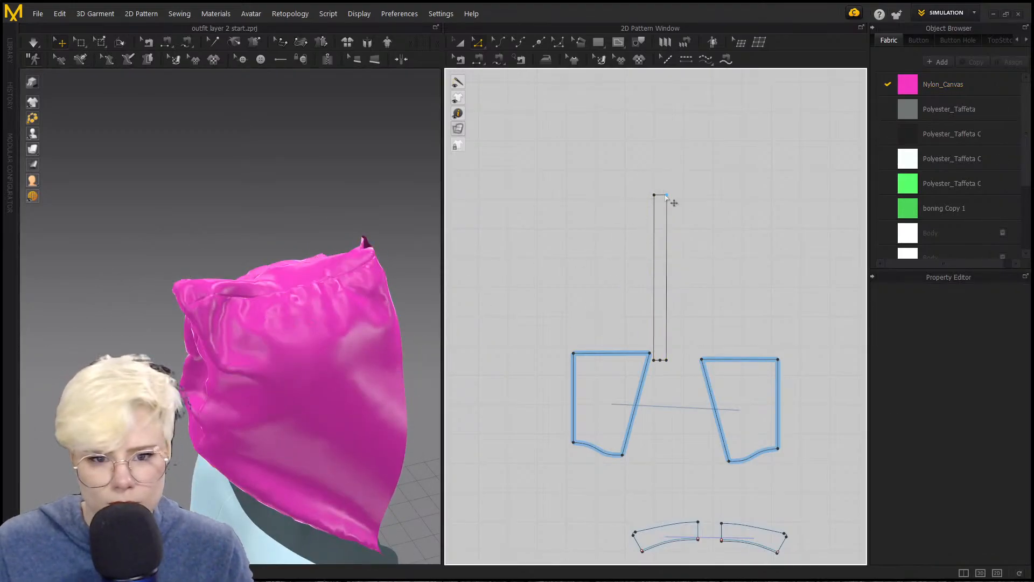
pyautogui.moveTo(673, 201); pyautogui.dragTo(669, 196)
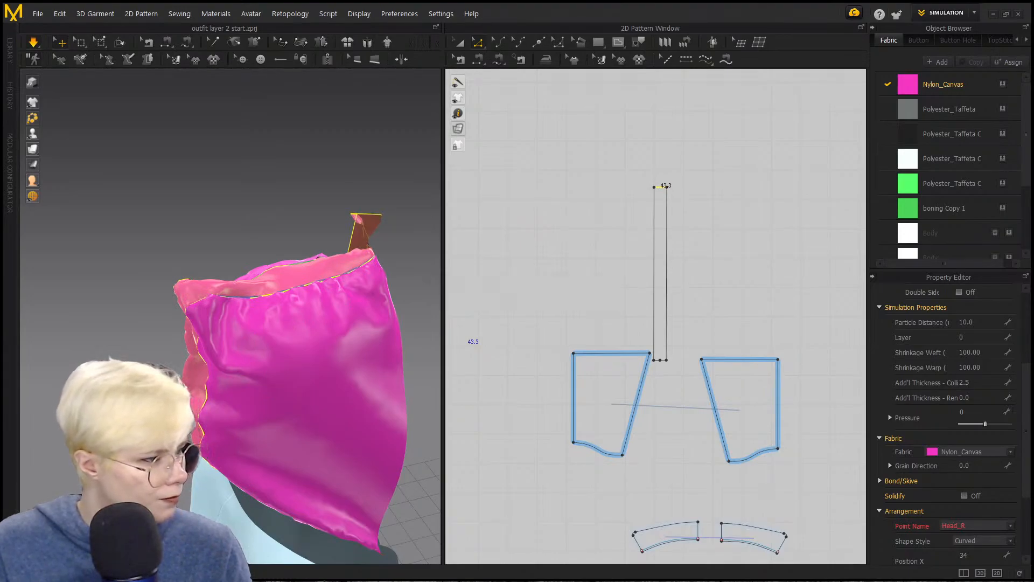
pyautogui.moveTo(203, 265); pyautogui.dragTo(240, 237, button='right')
pyautogui.moveTo(380, 260); pyautogui.dragTo(538, 338)
pyautogui.moveTo(300, 284); pyautogui.dragTo(231, 135)
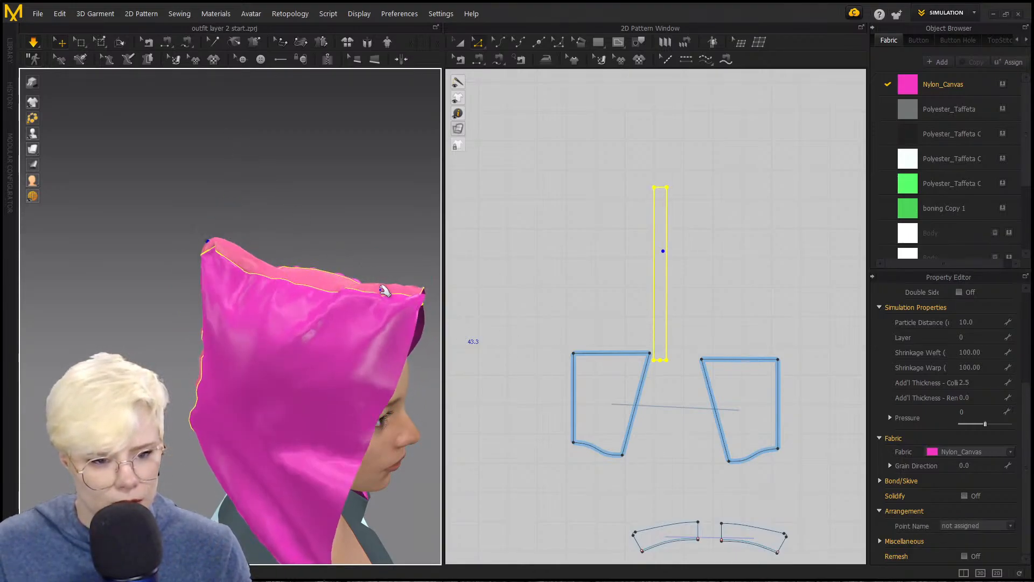
# Step: Pull the front of the right panel, strip and left panel into place above the forehead while simulating, checking the strip's properties
pyautogui.click(431, 316)
pyautogui.moveTo(429, 310); pyautogui.dragTo(353, 324, button='right')
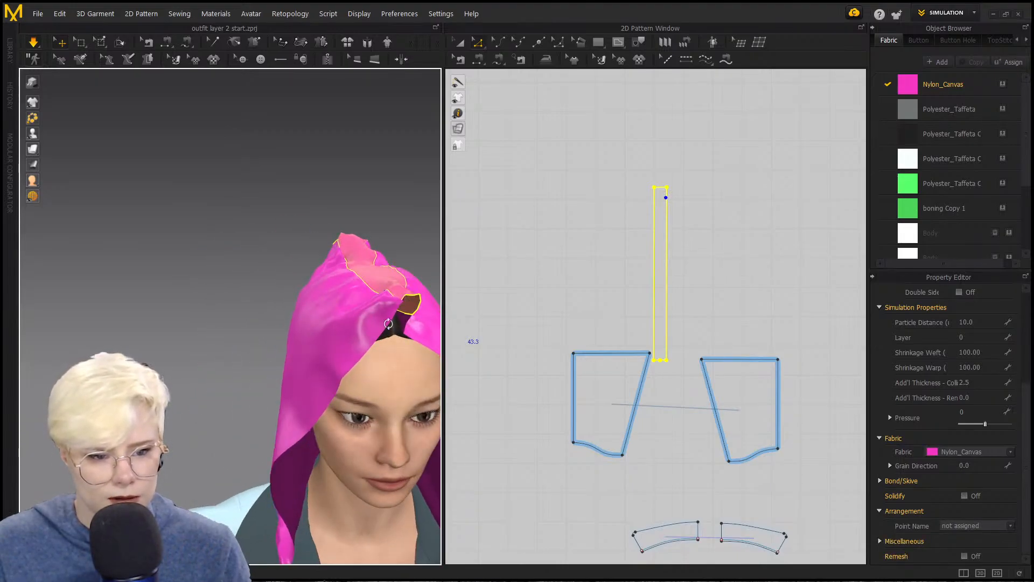
pyautogui.click(439, 338)
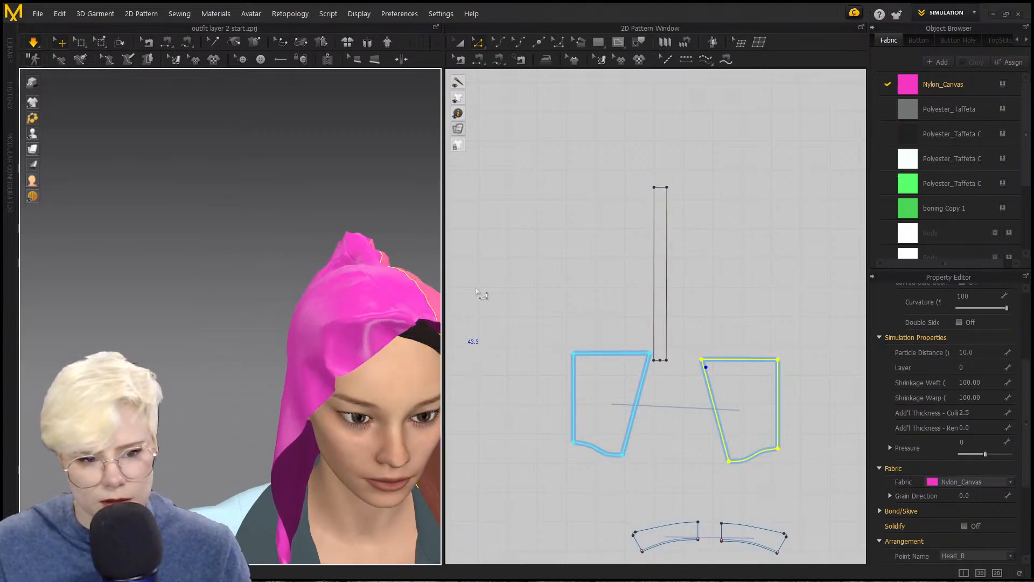
pyautogui.click(386, 275)
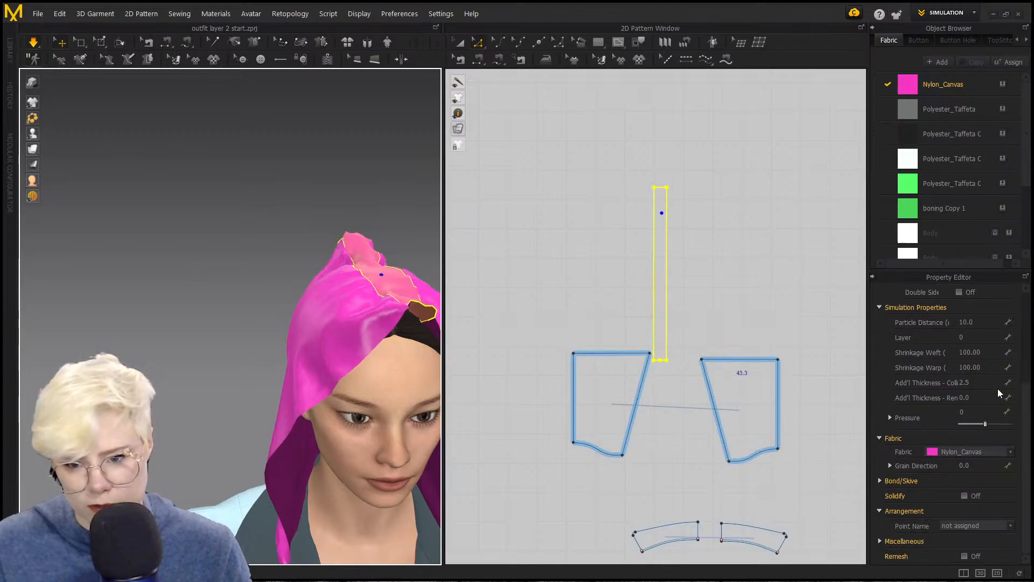
pyautogui.scroll(3, 962, 368)
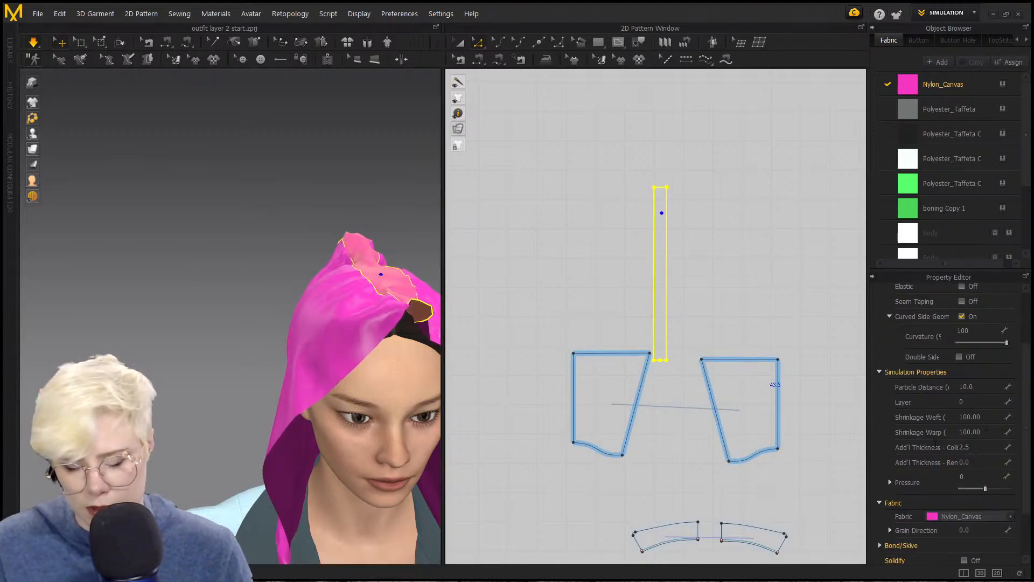
pyautogui.scroll(3, 932, 419)
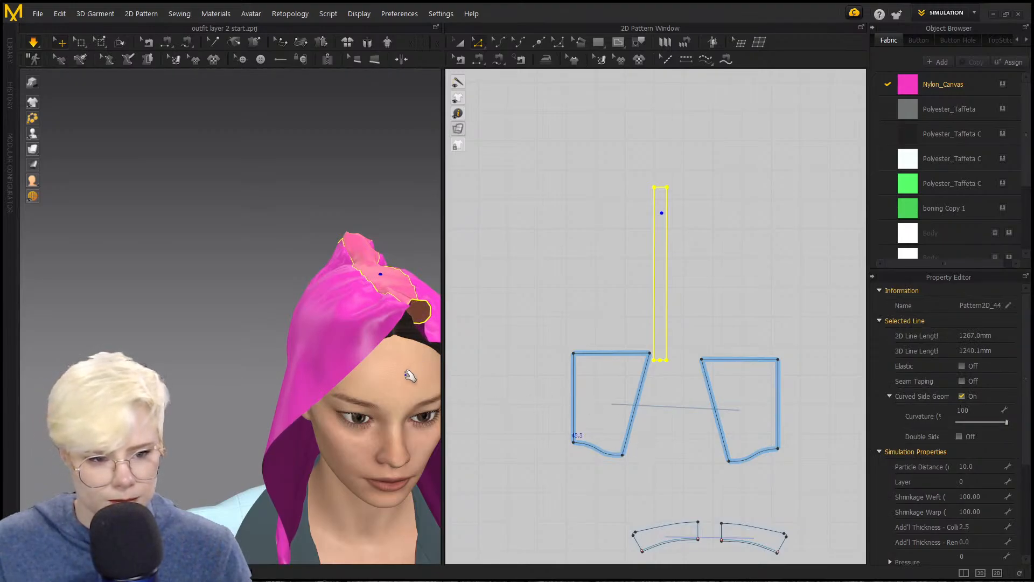
pyautogui.moveTo(409, 375); pyautogui.dragTo(346, 313, button='right')
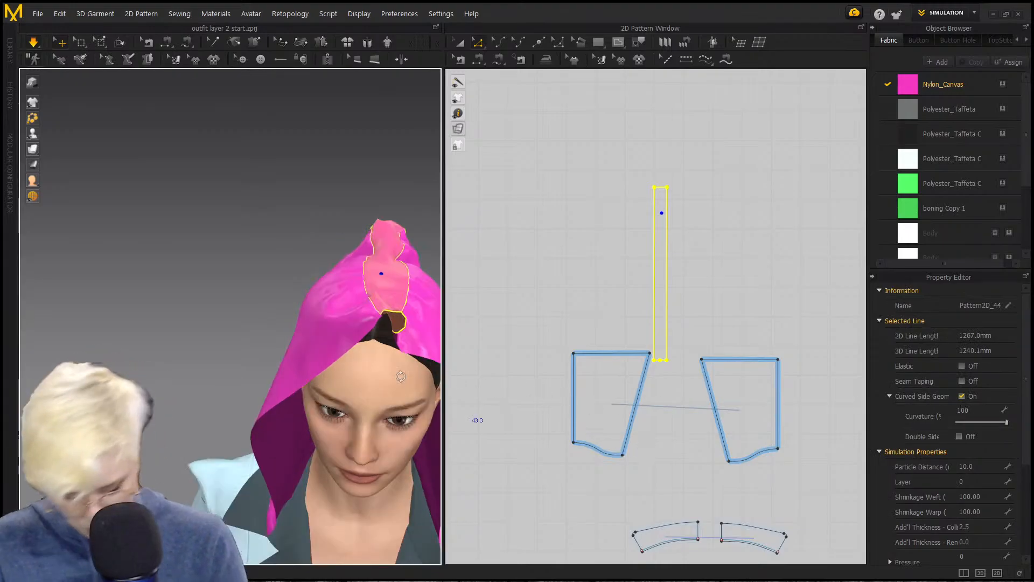
pyautogui.click(347, 312)
pyautogui.moveTo(361, 347); pyautogui.dragTo(281, 338, button='right')
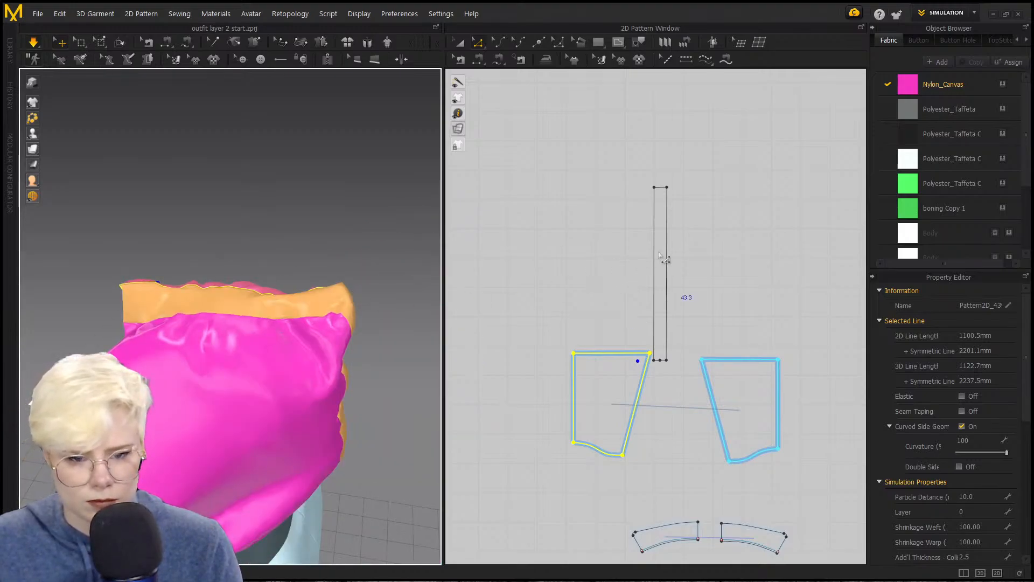
# Step: Examine how the centre strip and both side panels of the hood drape on the avatar from the side, back and front
pyautogui.press('a')
pyautogui.click(291, 283)
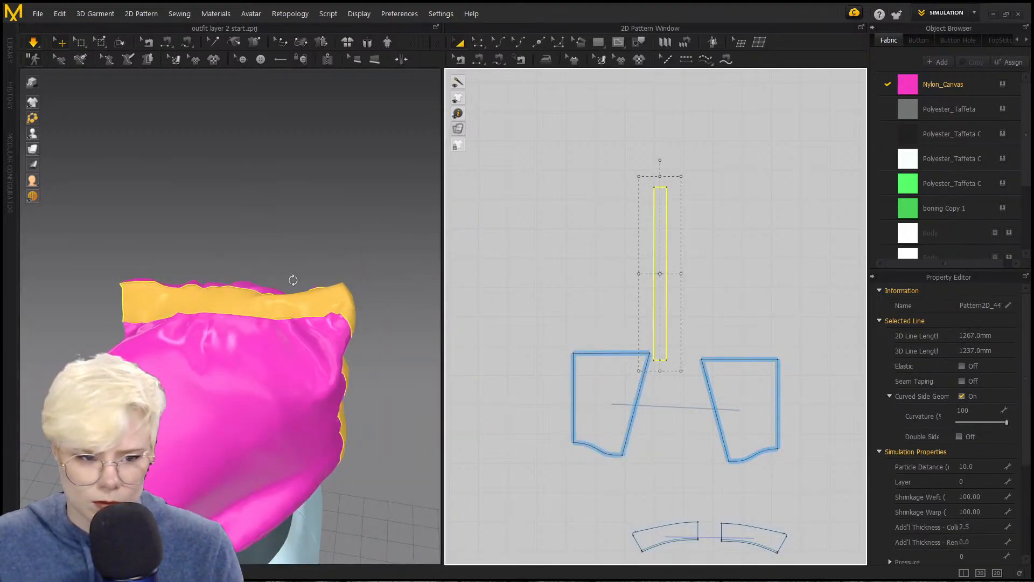
pyautogui.moveTo(291, 280); pyautogui.dragTo(291, 351, button='right')
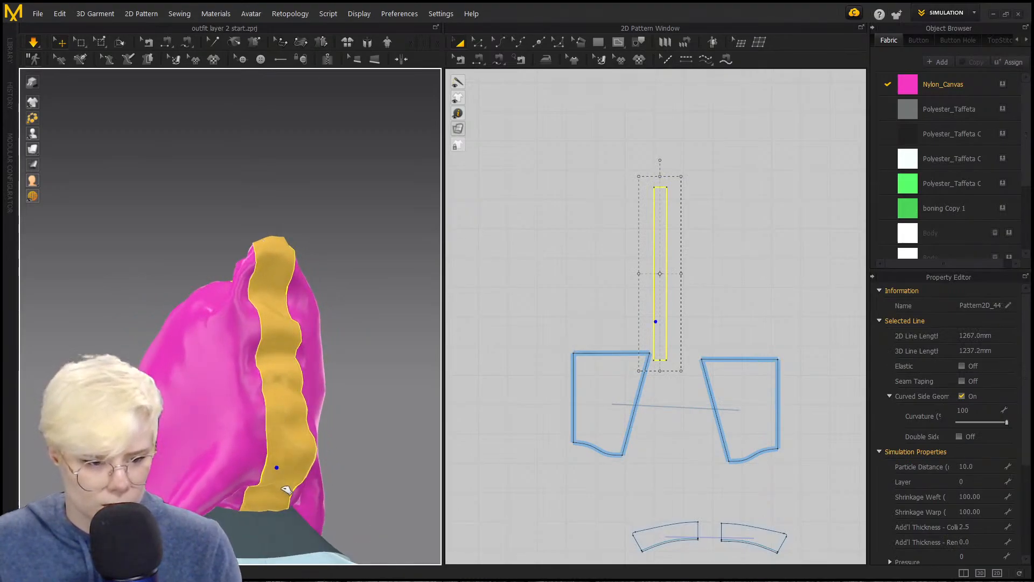
pyautogui.moveTo(286, 490); pyautogui.dragTo(231, 442, button='right')
pyautogui.click(226, 439)
pyautogui.keyDown('shift'); pyautogui.click(390, 383); pyautogui.keyUp('shift')
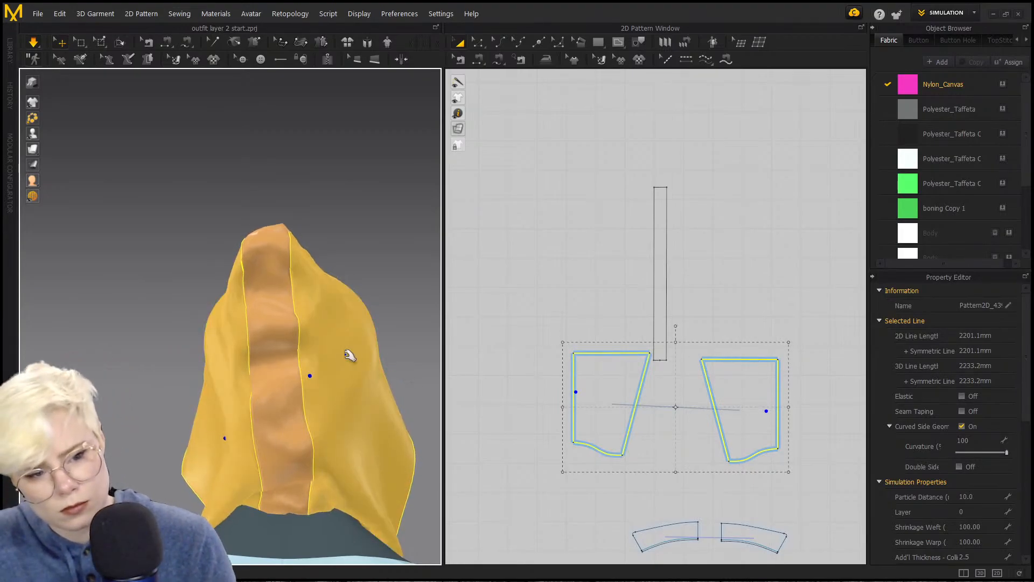
pyautogui.moveTo(350, 356); pyautogui.dragTo(304, 378, button='right')
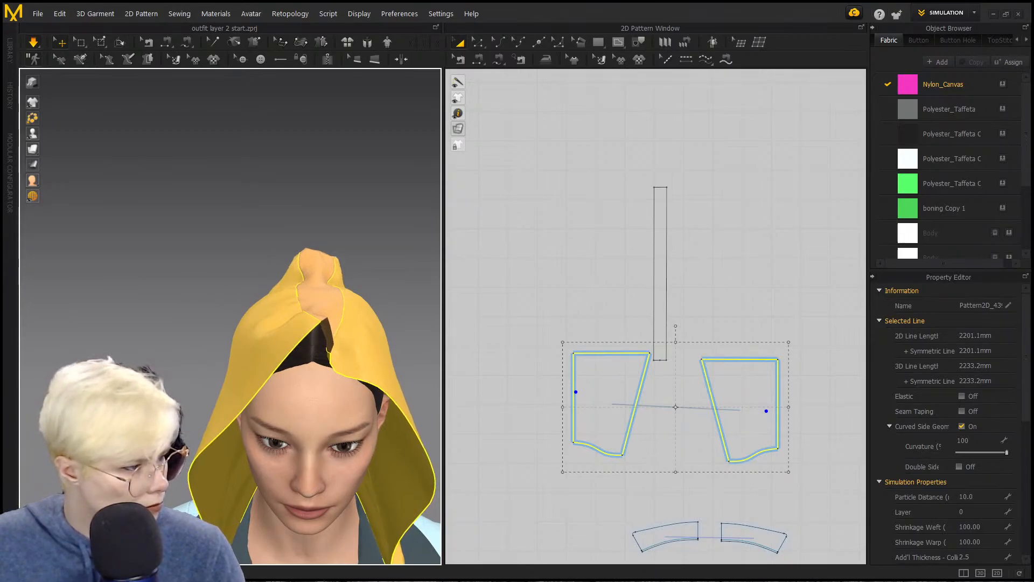
pyautogui.click(203, 301)
pyautogui.moveTo(323, 300); pyautogui.dragTo(292, 310, button='right')
pyautogui.click(186, 289)
pyautogui.moveTo(188, 285); pyautogui.dragTo(72, 274, button='right')
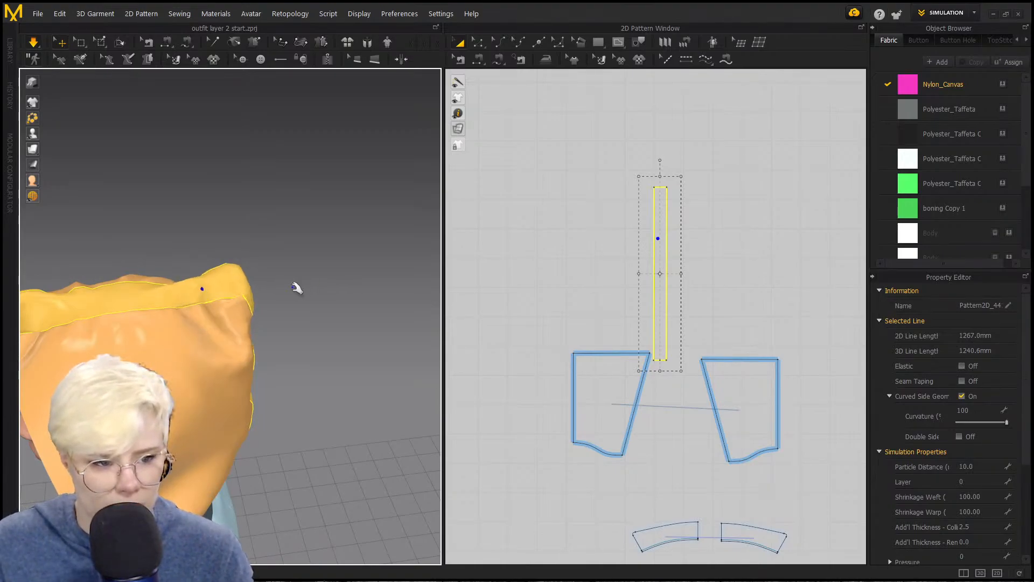
pyautogui.moveTo(296, 286); pyautogui.dragTo(322, 294, button='right')
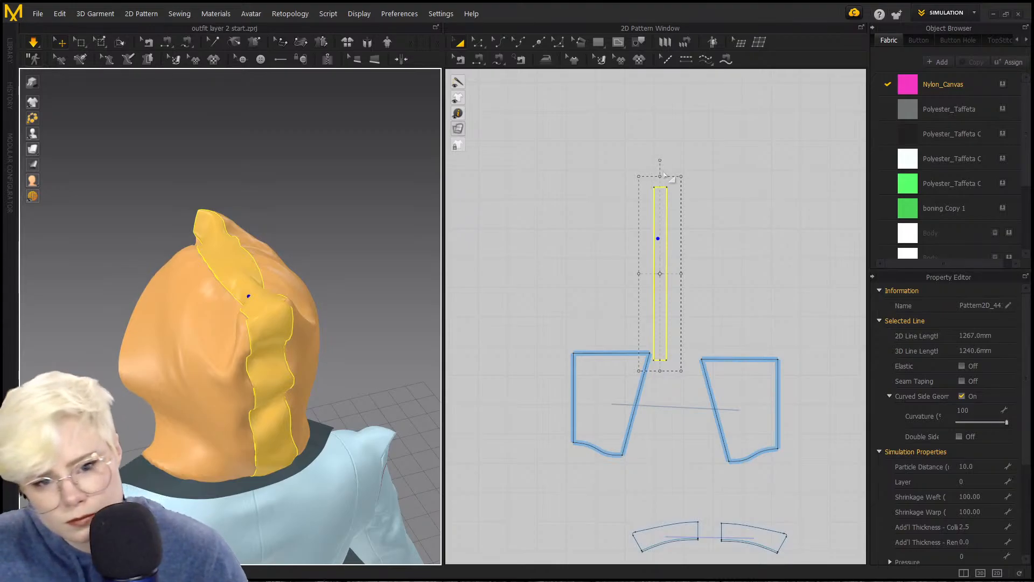
# Step: Measure the combined length of the top and outer vertical edges of the first hood side panel
pyautogui.click(611, 343)
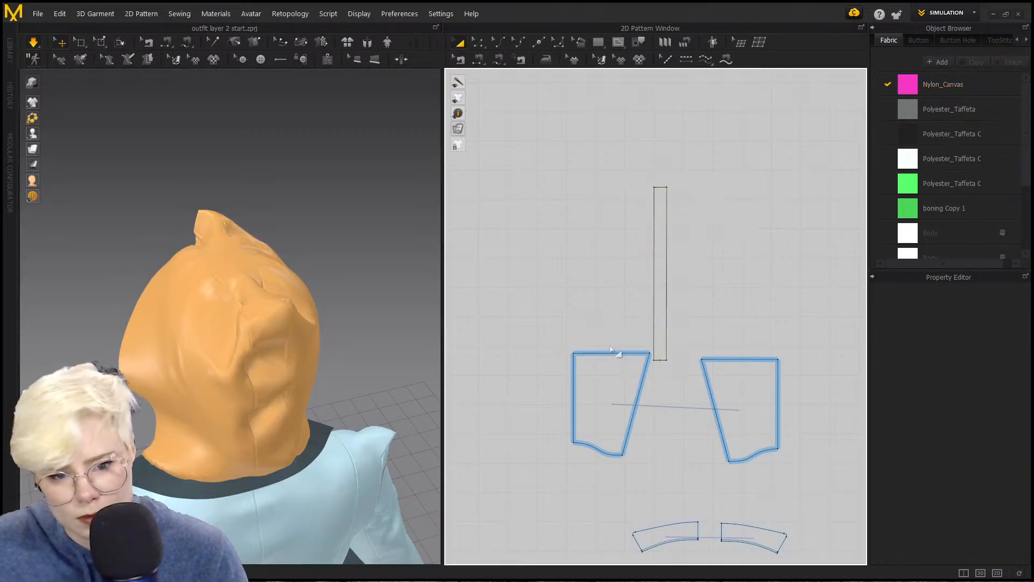
pyautogui.click(578, 360)
pyautogui.click(600, 322)
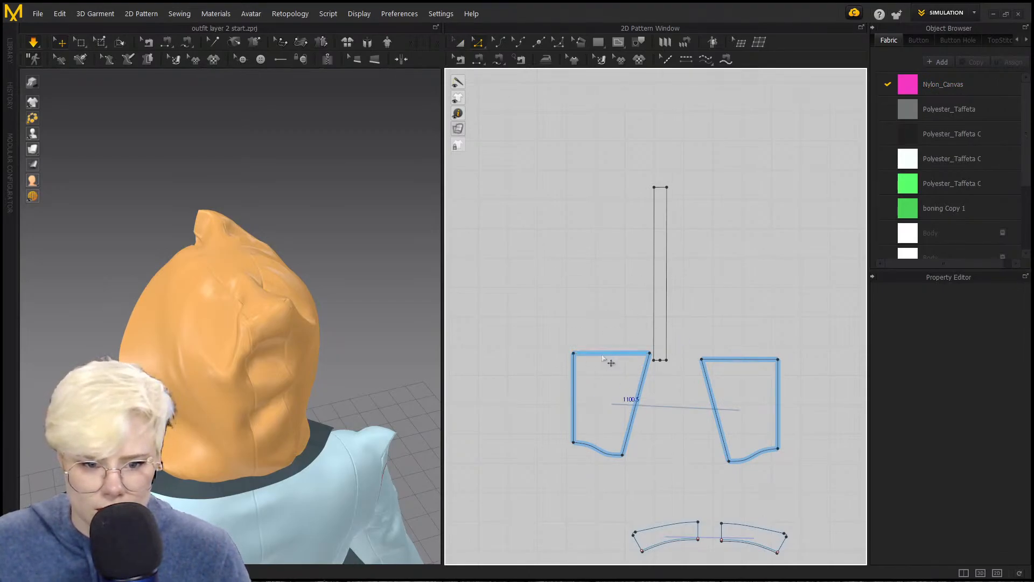
pyautogui.click(603, 355)
pyautogui.keyDown('shift'); pyautogui.click(574, 380); pyautogui.keyUp('shift')
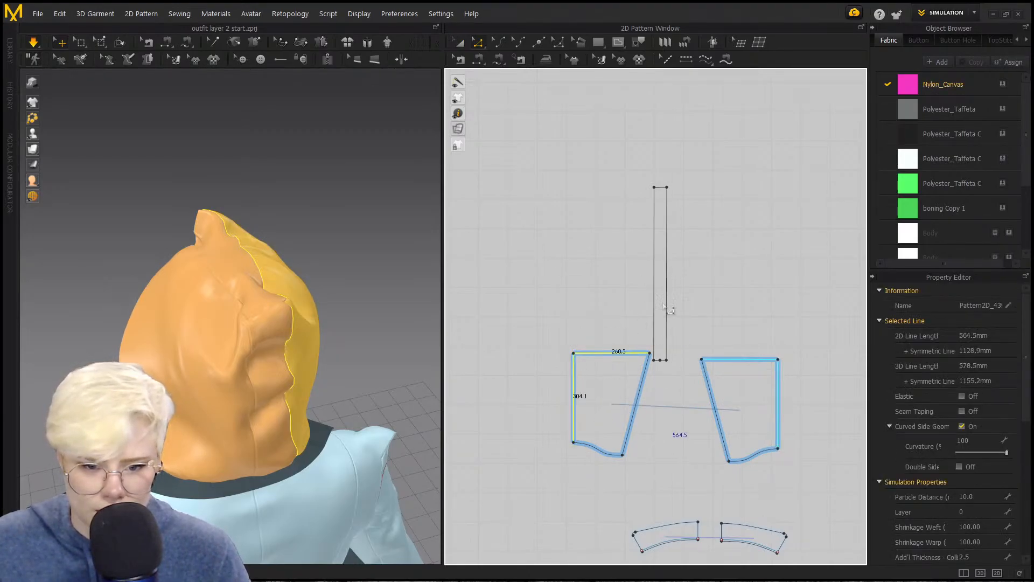
# Step: Change the length of the centre strip's long edge nearest the first hood side panel to 564 mm, using direction Start
pyautogui.rightClick(654, 264)
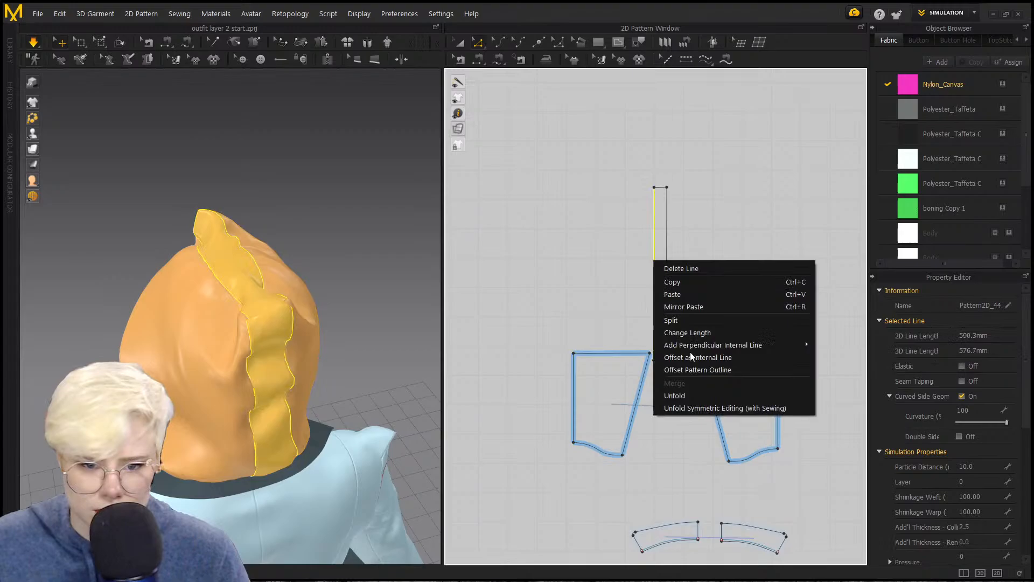
pyautogui.click(713, 331)
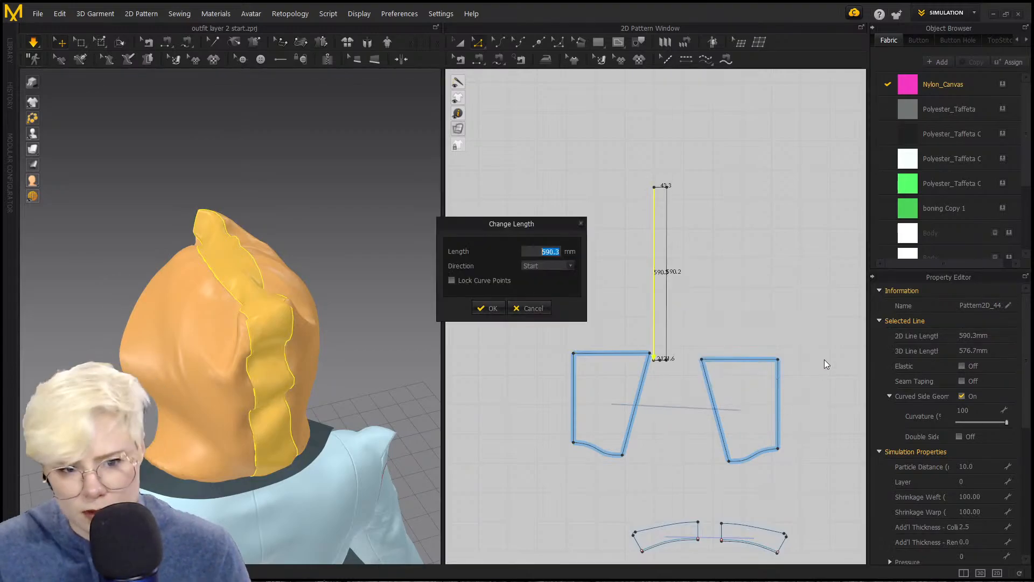
pyautogui.write('560')
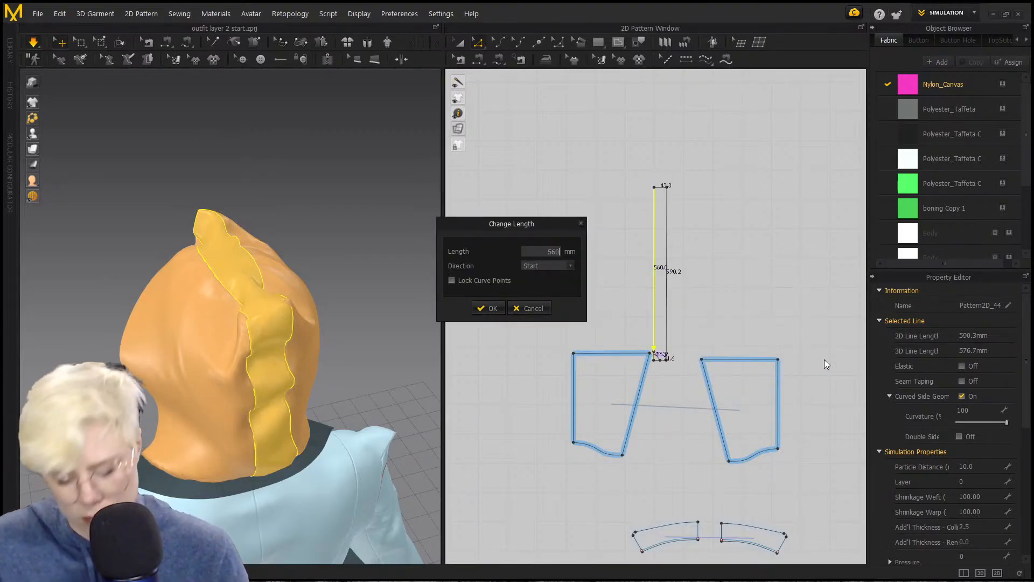
pyautogui.press('BackSpace')
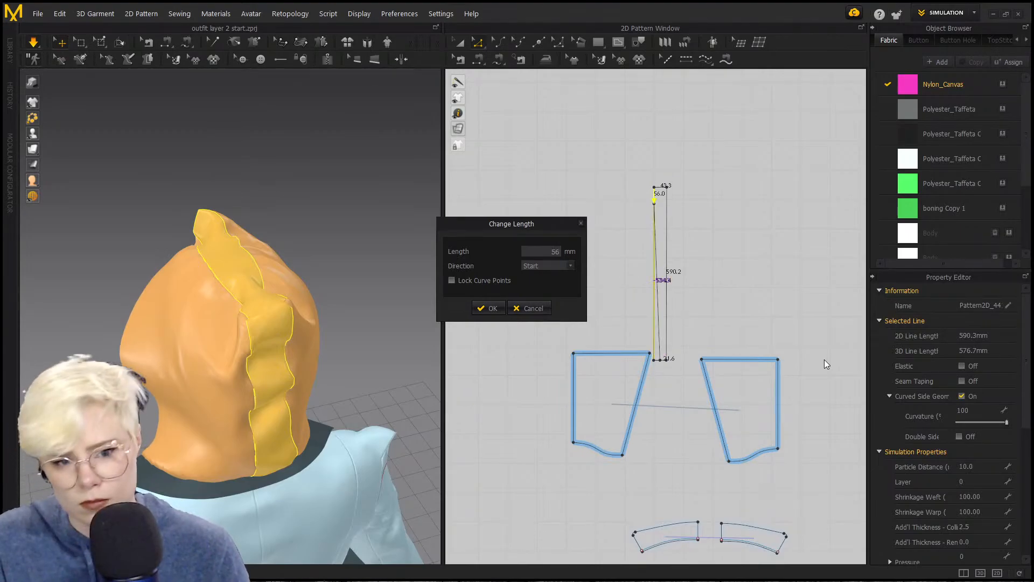
pyautogui.write('4')
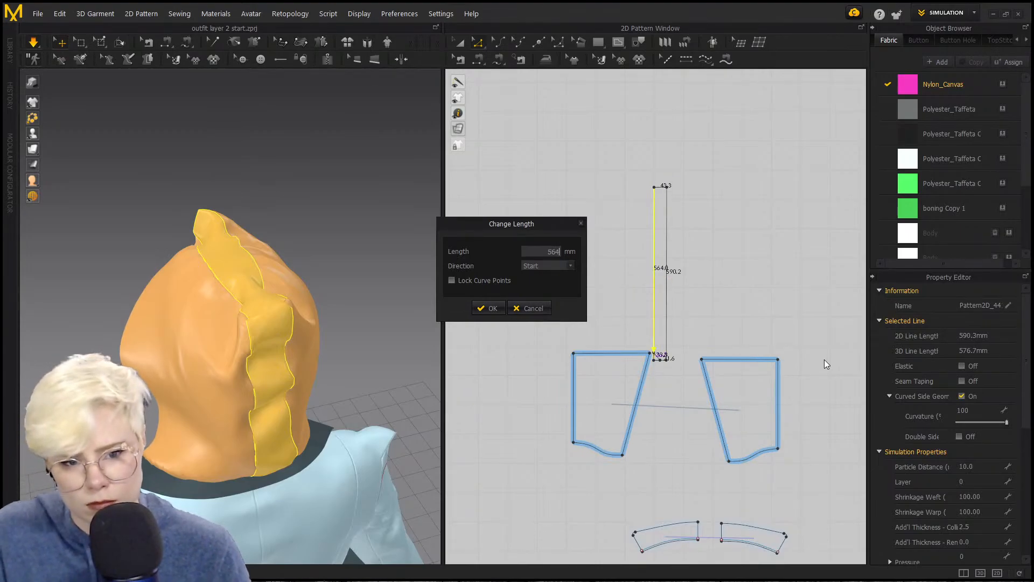
pyautogui.click(493, 308)
# Step: Recheck the side panel's edge length and set the adjacent long edge of the centre strip to 564.5 mm
pyautogui.click(574, 397)
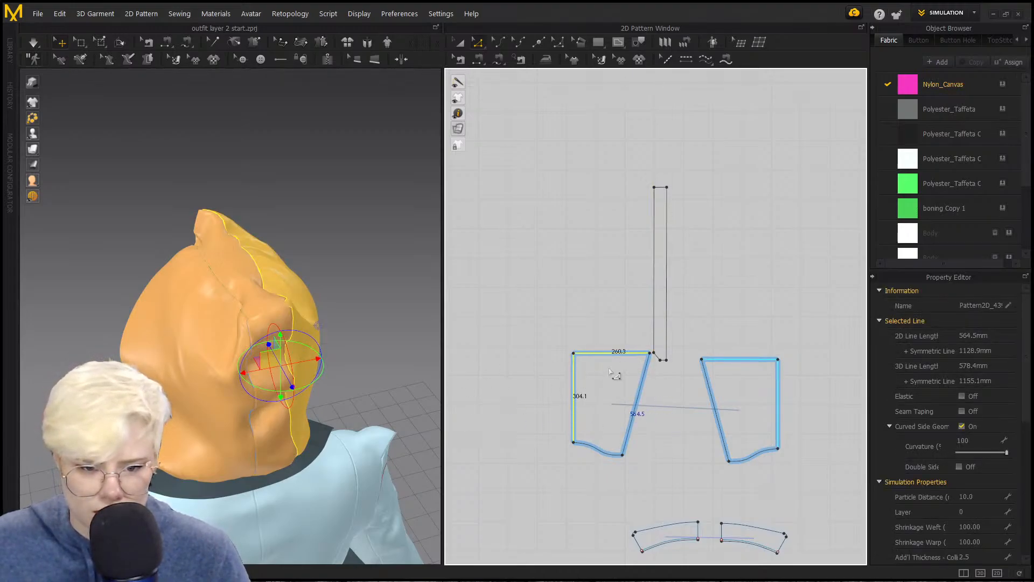
pyautogui.click(654, 277)
pyautogui.rightClick(653, 281)
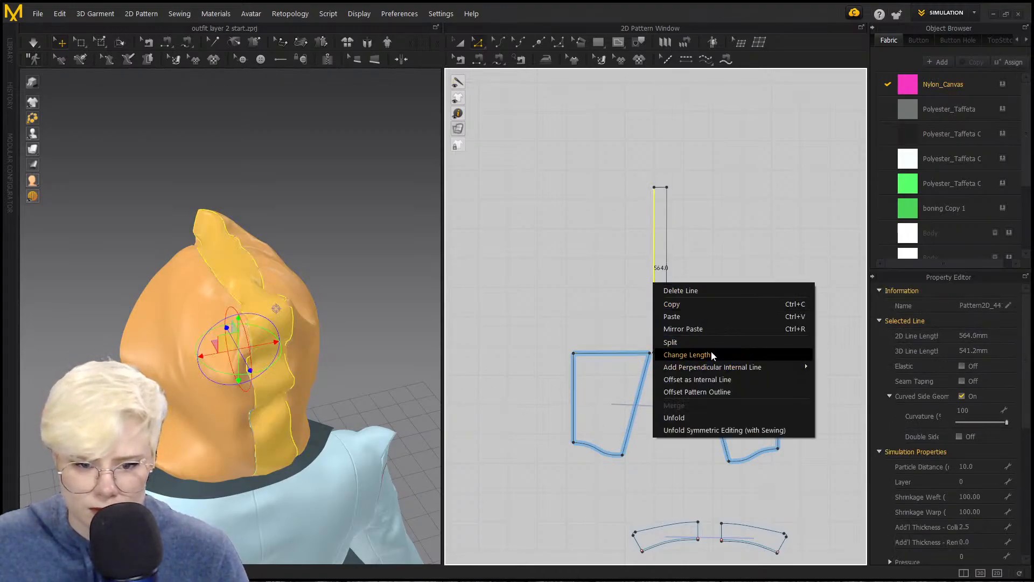
pyautogui.click(706, 352)
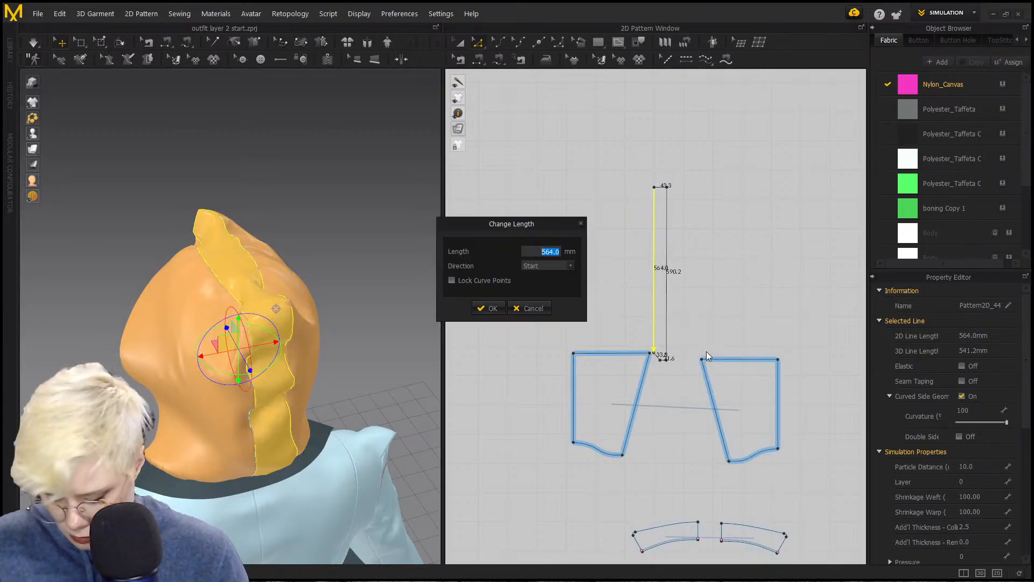
pyautogui.write('564.6')
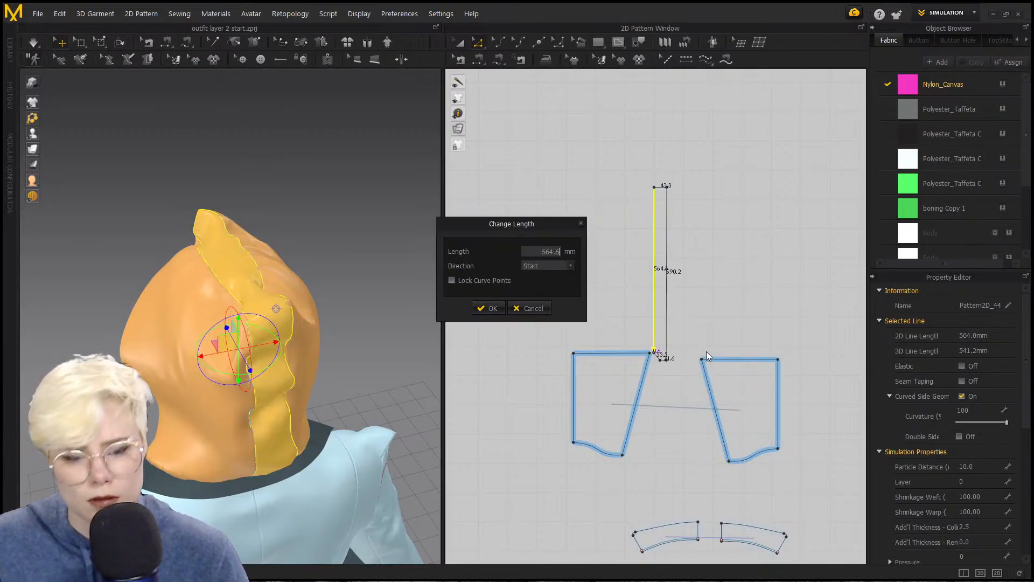
pyautogui.press('BackSpace')
pyautogui.write('5')
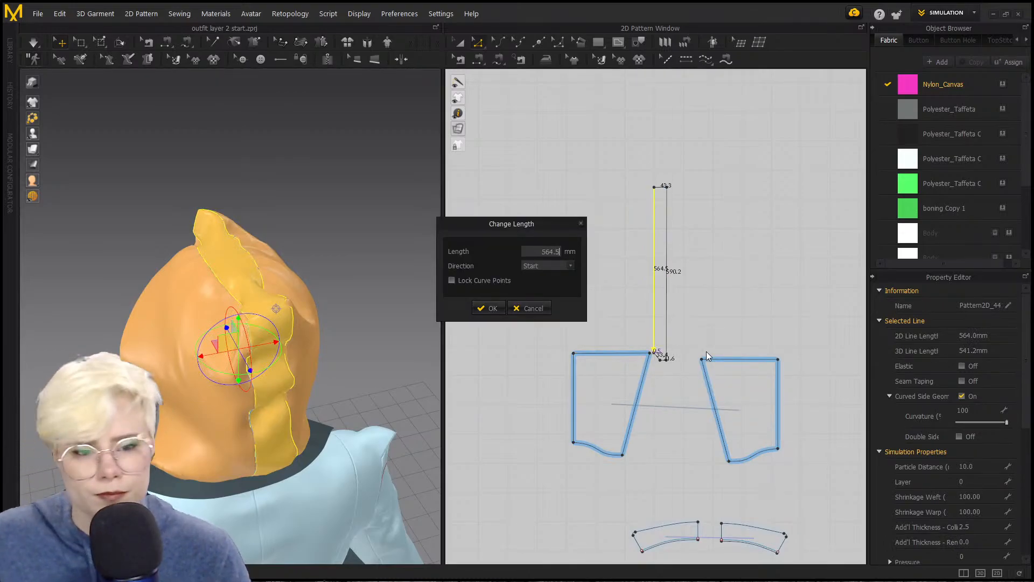
pyautogui.click(492, 309)
# Step: Measure the opposite side panel's matching edges and set the strip's other long edge to 564.5 mm with direction End
pyautogui.click(738, 360)
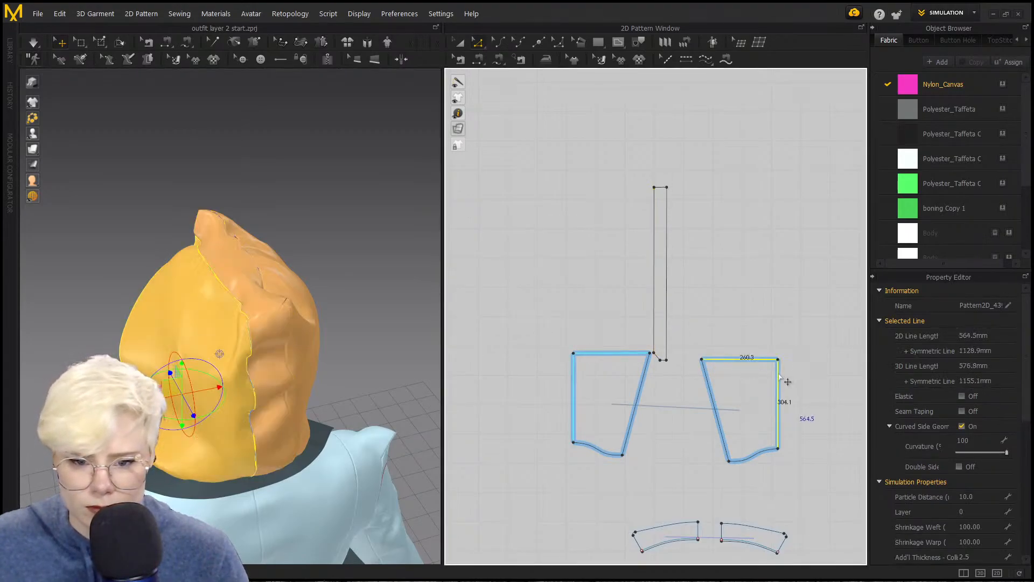
pyautogui.click(667, 278)
pyautogui.rightClick(667, 276)
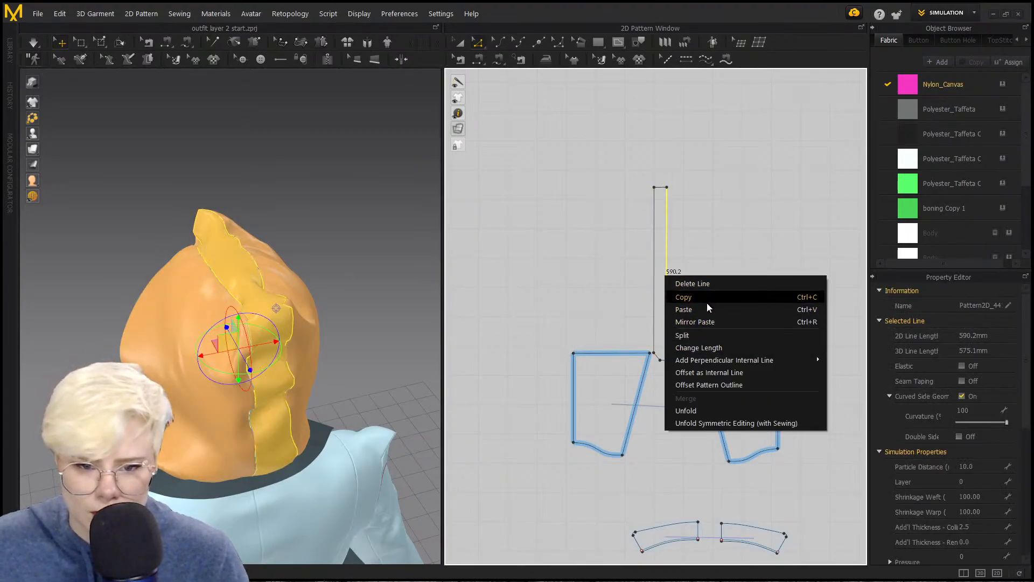
pyautogui.click(699, 347)
pyautogui.write('564.5')
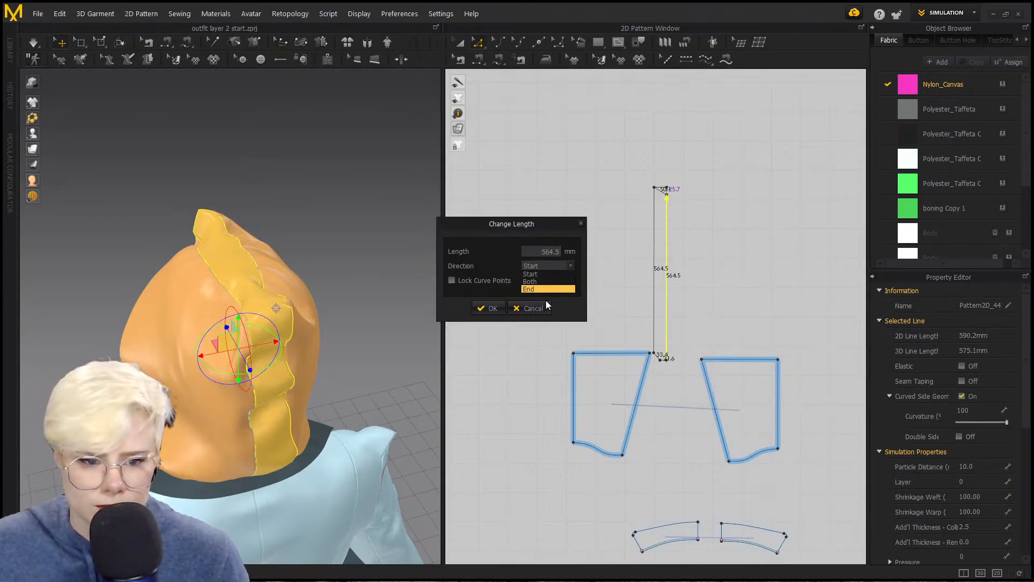
pyautogui.click(546, 290)
pyautogui.click(487, 309)
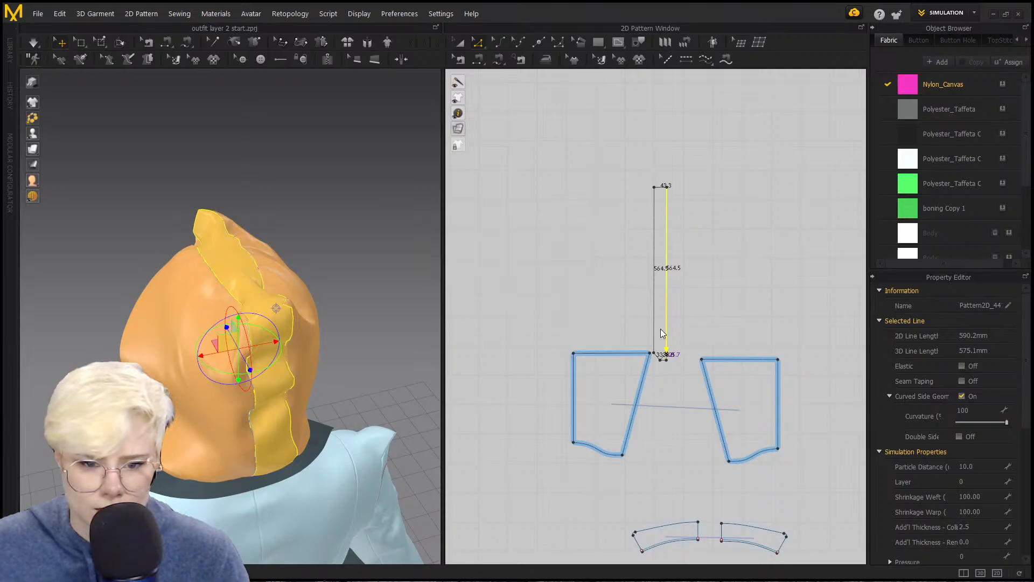
# Step: Move the middle point of the centre strip's lower edge up level with the two corner points
pyautogui.scroll(4, 664, 376)
pyautogui.click(663, 340)
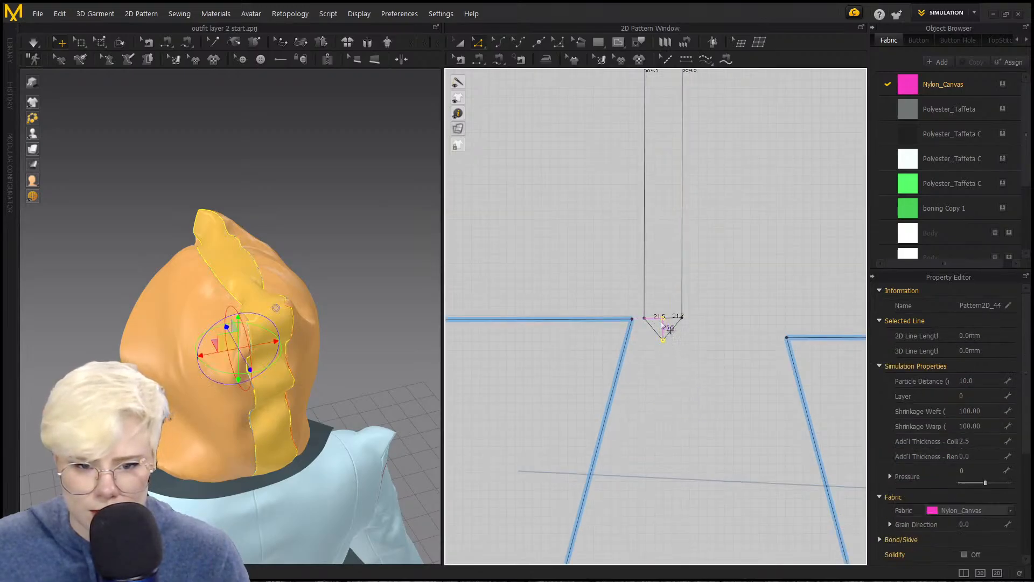
pyautogui.moveTo(662, 325); pyautogui.dragTo(664, 318)
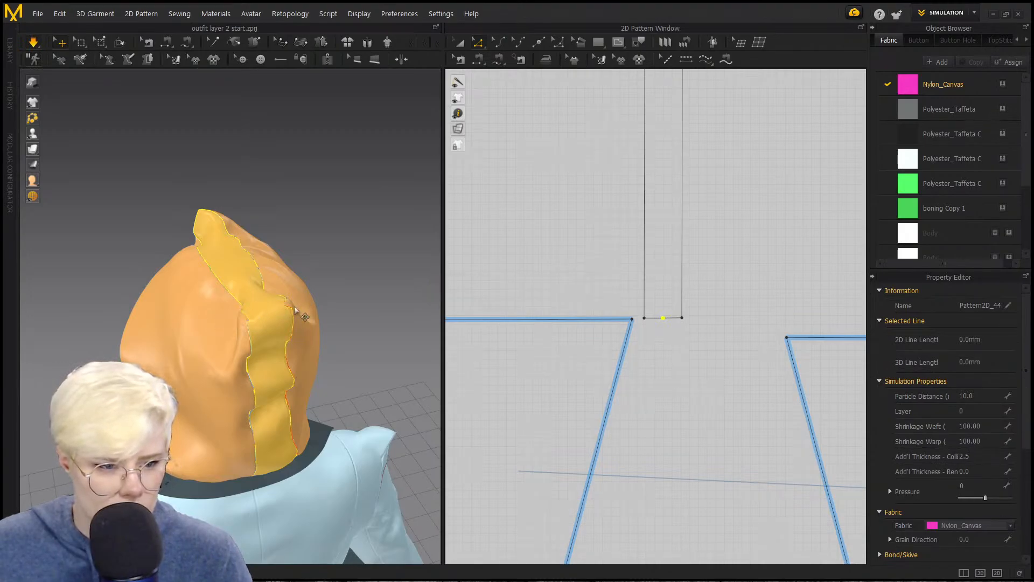
# Step: Examine the draped hood with the shortened centre strip from the side, front and back
pyautogui.moveTo(295, 310); pyautogui.dragTo(270, 271, button='right')
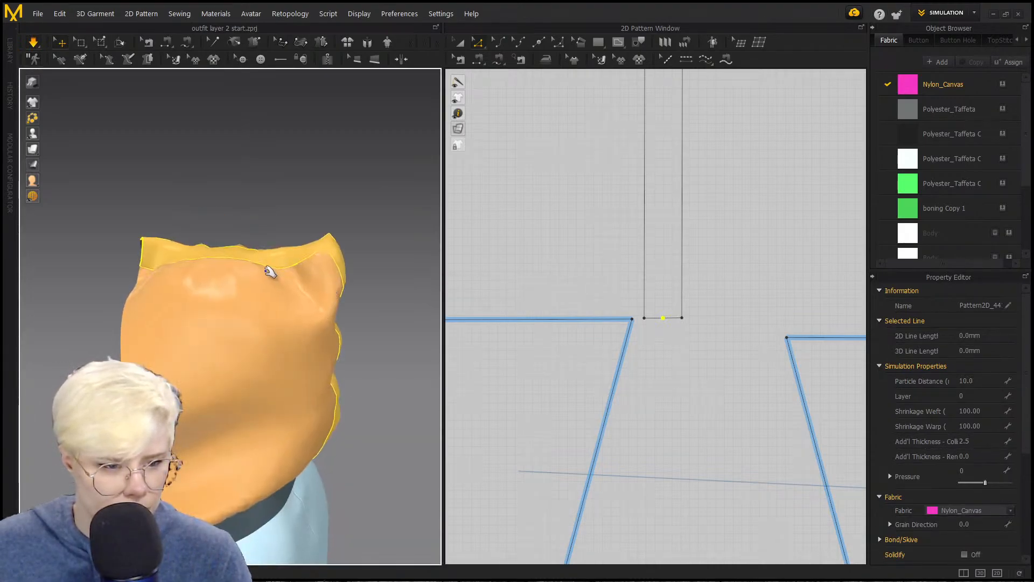
pyautogui.click(252, 237)
pyautogui.moveTo(253, 310); pyautogui.dragTo(203, 317, button='right')
pyautogui.moveTo(112, 332); pyautogui.dragTo(268, 261, button='right')
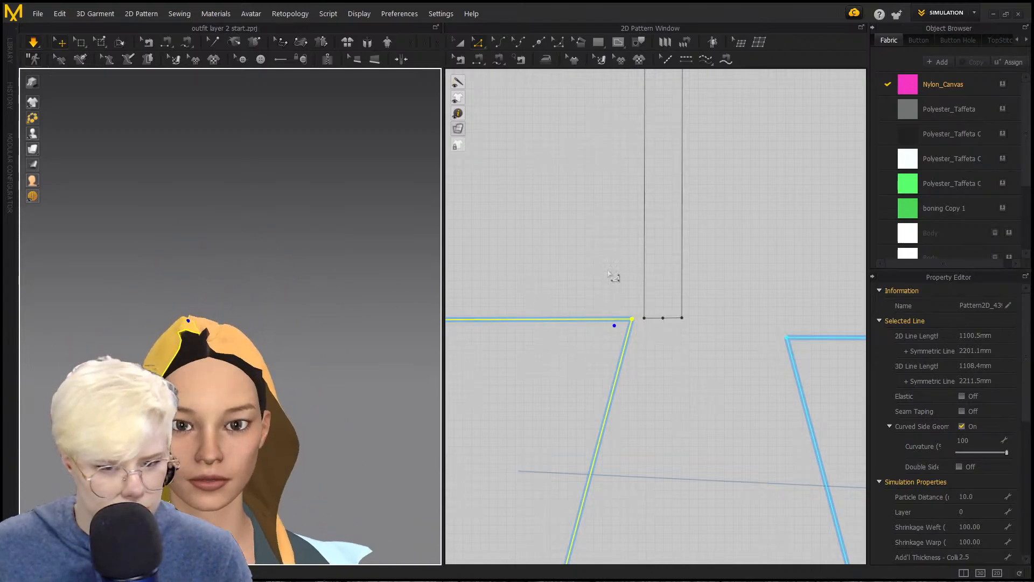
pyautogui.scroll(-3, 681, 365)
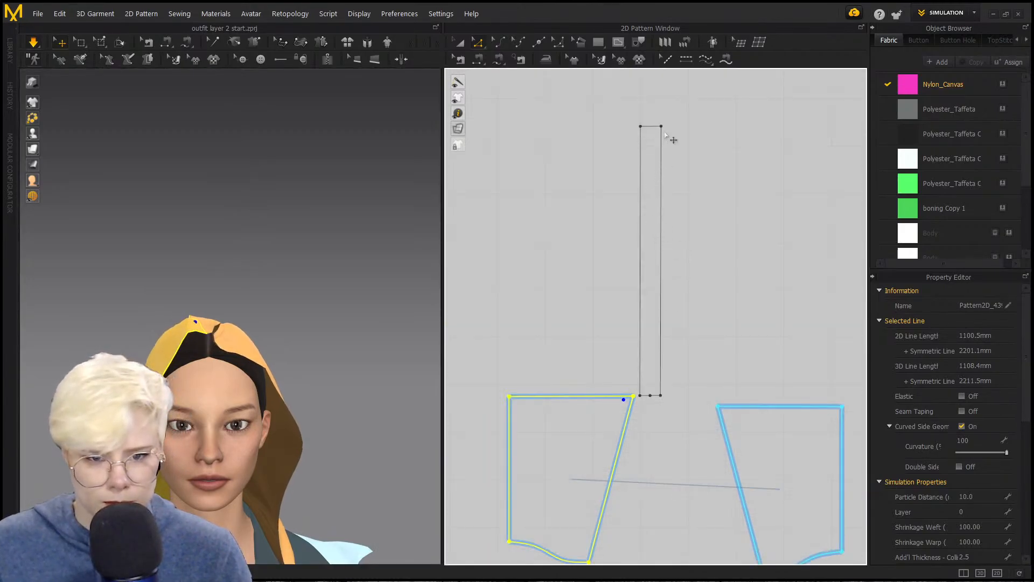
pyautogui.moveTo(281, 388); pyautogui.dragTo(489, 374, button='right')
pyautogui.moveTo(353, 369); pyautogui.dragTo(336, 313, button='right')
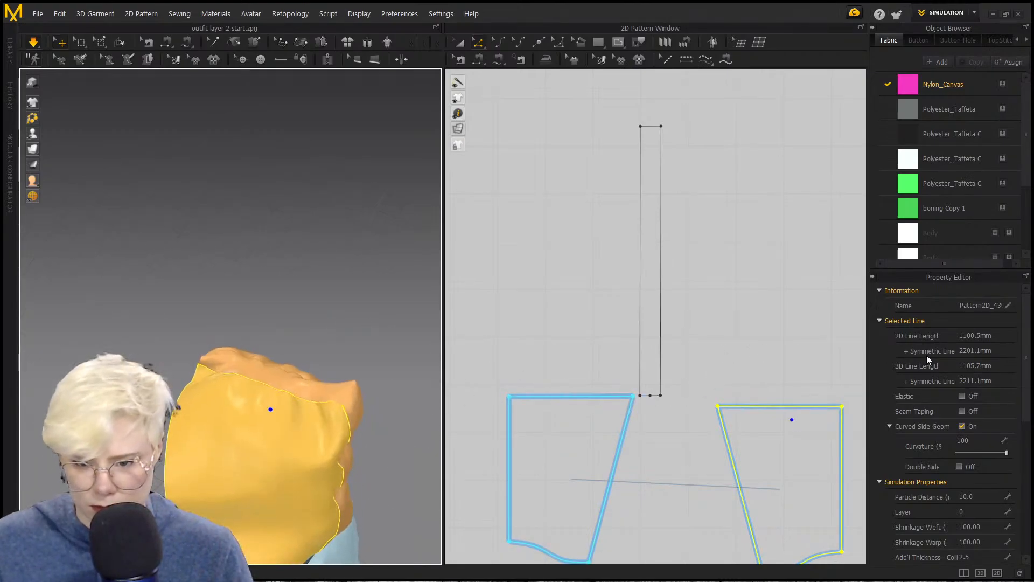
# Step: Select both hood side panels and the centre strip and assign the Body fabric to them
pyautogui.scroll(-4, 969, 419)
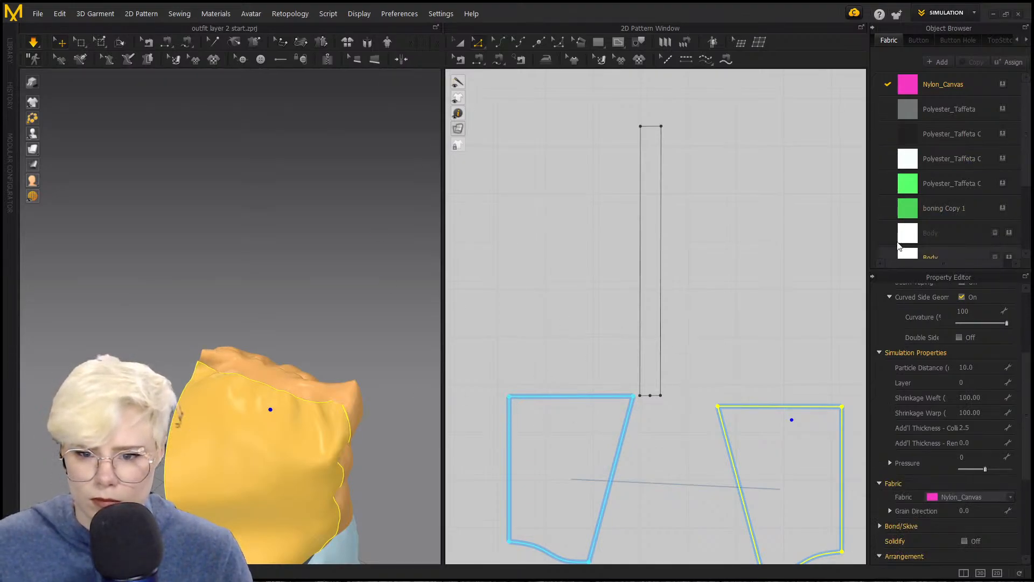
pyautogui.moveTo(637, 263); pyautogui.dragTo(643, 205, button='middle')
pyautogui.press('a')
pyautogui.click(575, 378)
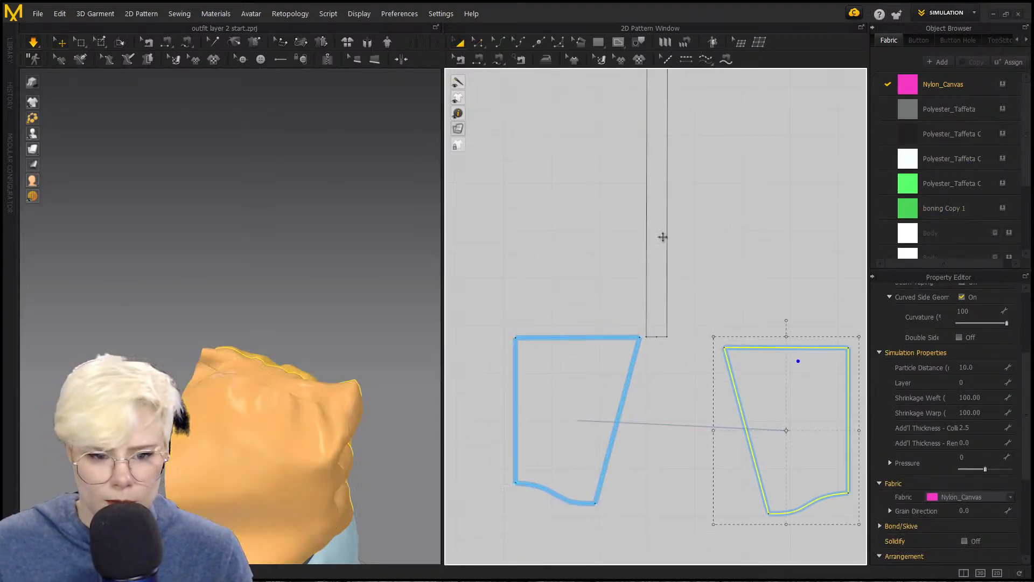
pyautogui.keyDown('shift'); pyautogui.click(662, 235); pyautogui.keyUp('shift')
pyautogui.keyDown('shift'); pyautogui.click(779, 387); pyautogui.keyUp('shift')
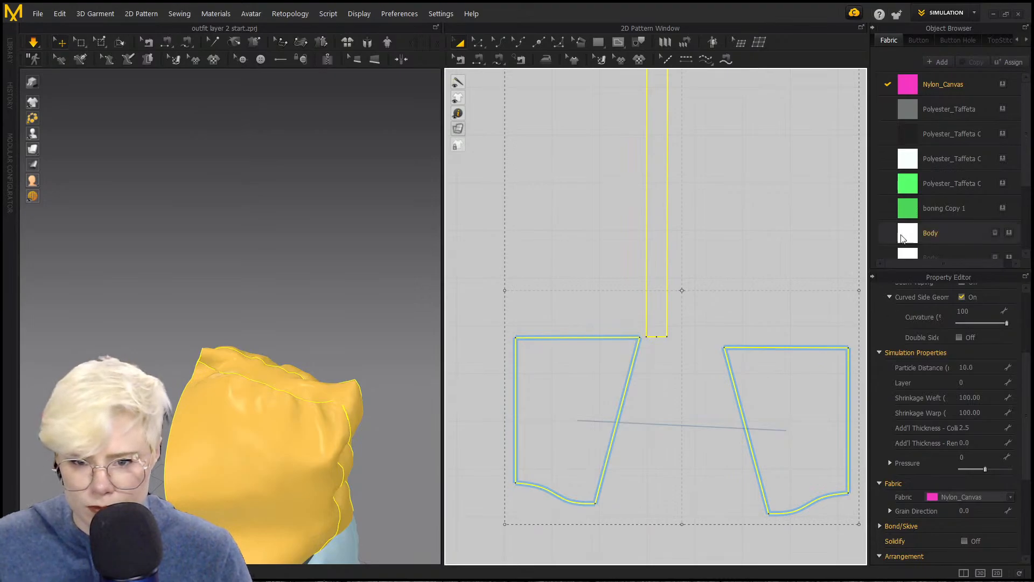
pyautogui.moveTo(905, 236); pyautogui.dragTo(808, 400)
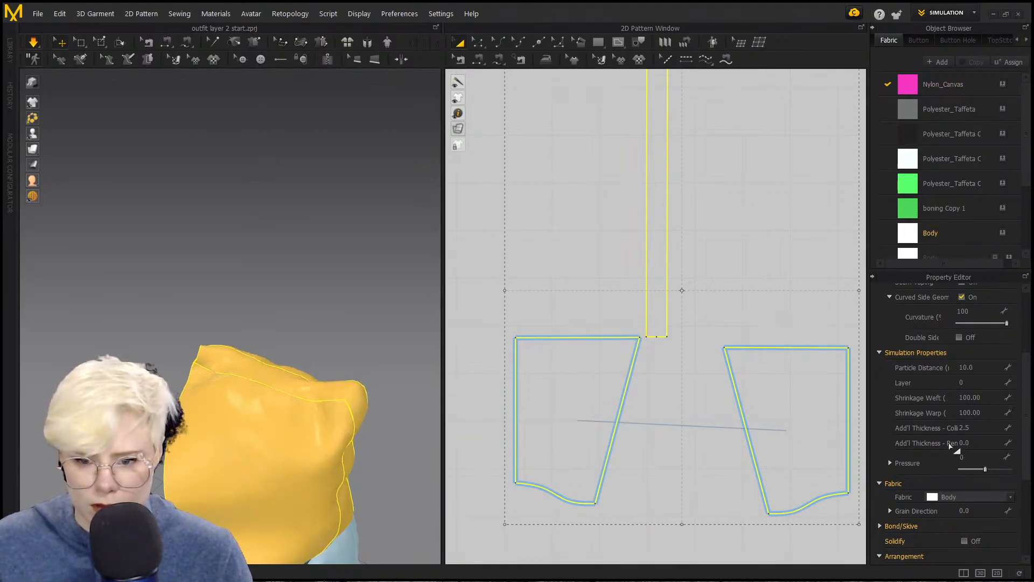
# Step: Deselect the hood pieces and examine the hood's drape around the avatar's face from the front
pyautogui.rightClick(794, 412)
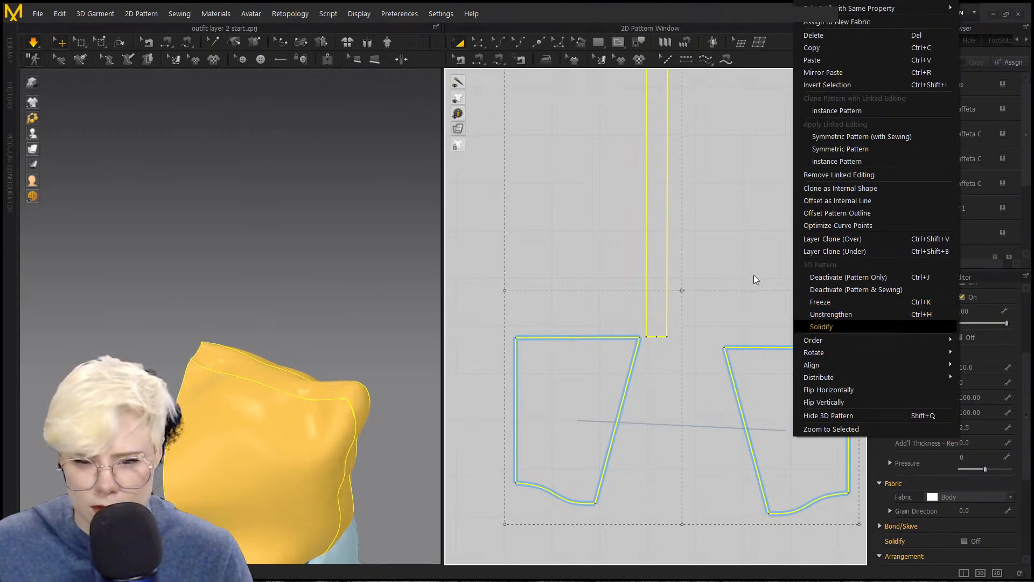
pyautogui.click(661, 232)
pyautogui.click(490, 328)
pyautogui.scroll(-5, 488, 329)
pyautogui.moveTo(345, 344); pyautogui.dragTo(367, 336, button='right')
pyautogui.moveTo(302, 403); pyautogui.dragTo(319, 345, button='right')
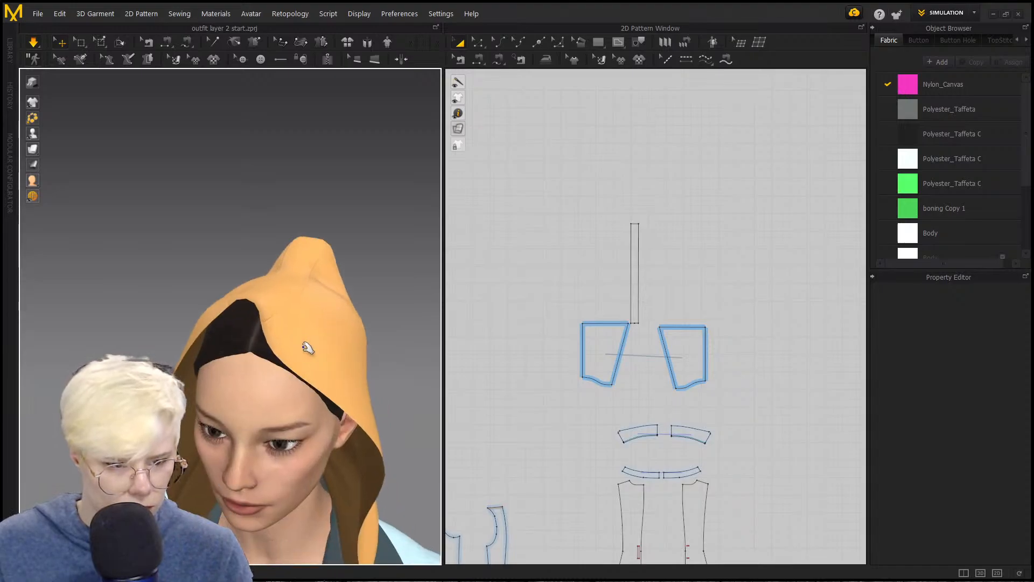
# Step: Rotate the hood's centre strip to horizontal and place it directly above the right-hand side panel, aligned with its front corner
pyautogui.click(322, 346)
pyautogui.scroll(5, 645, 293)
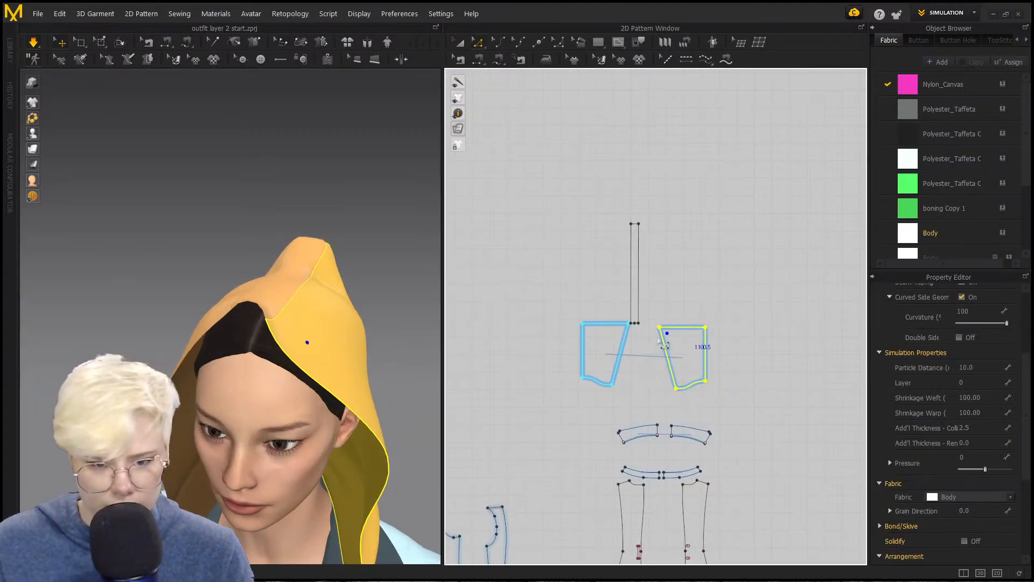
pyautogui.press('a')
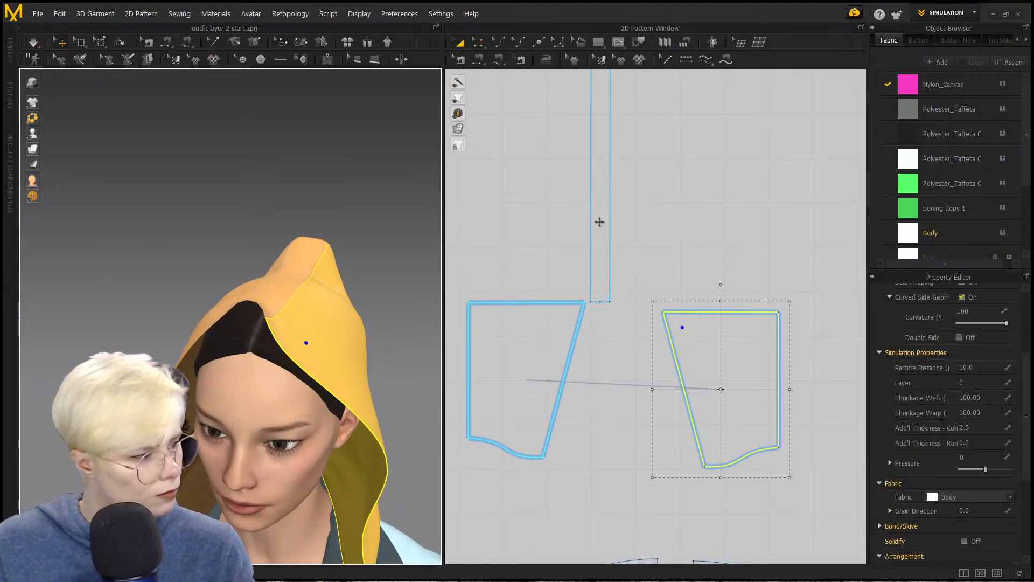
pyautogui.click(602, 192)
pyautogui.scroll(-3, 601, 246)
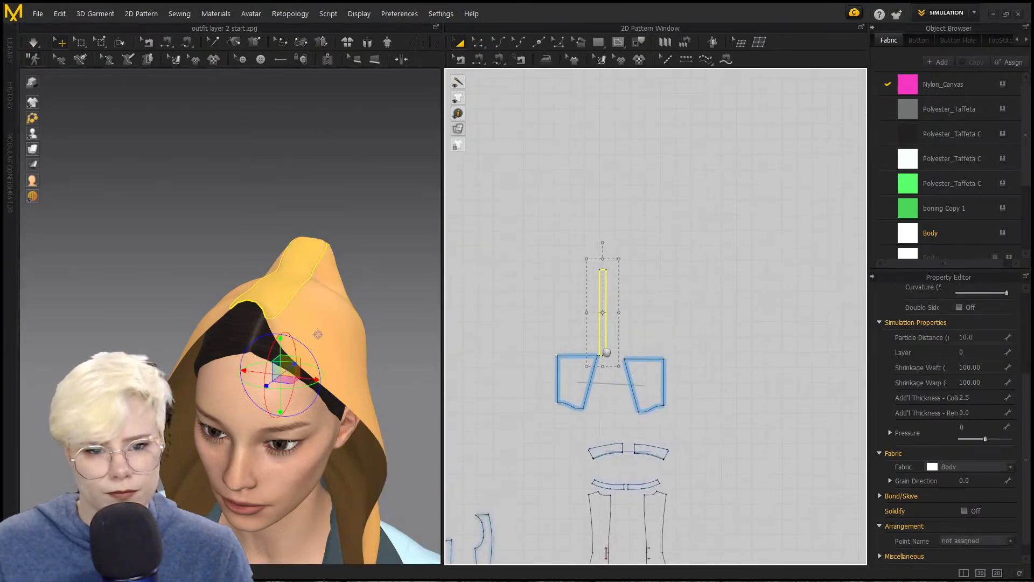
pyautogui.moveTo(548, 277); pyautogui.dragTo(541, 311)
pyautogui.moveTo(697, 336); pyautogui.dragTo(698, 339)
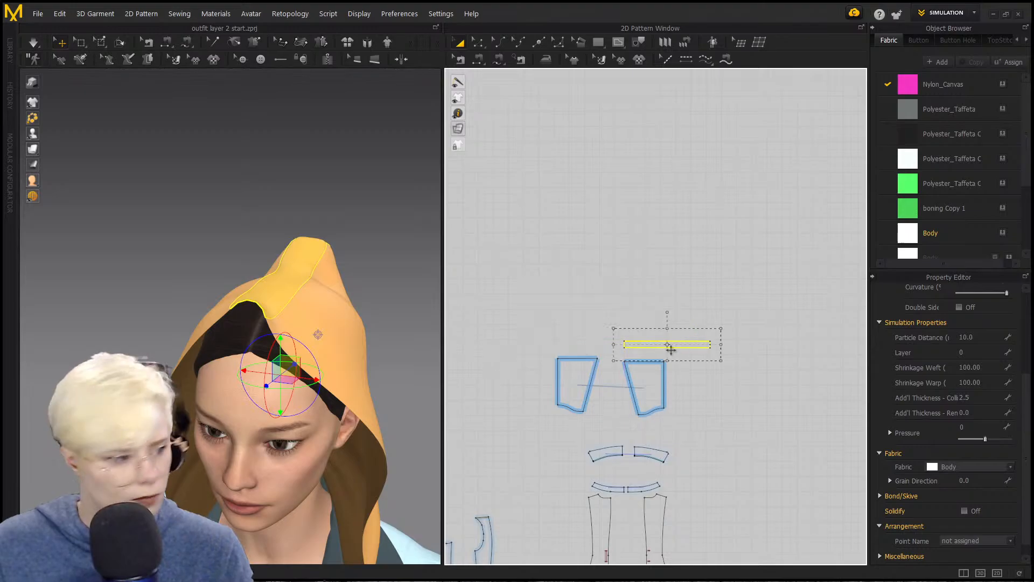
# Step: Extend the centre strip's front end and the side panels' upper front corners outward by the same amount and simulate the hood
pyautogui.scroll(5, 627, 377)
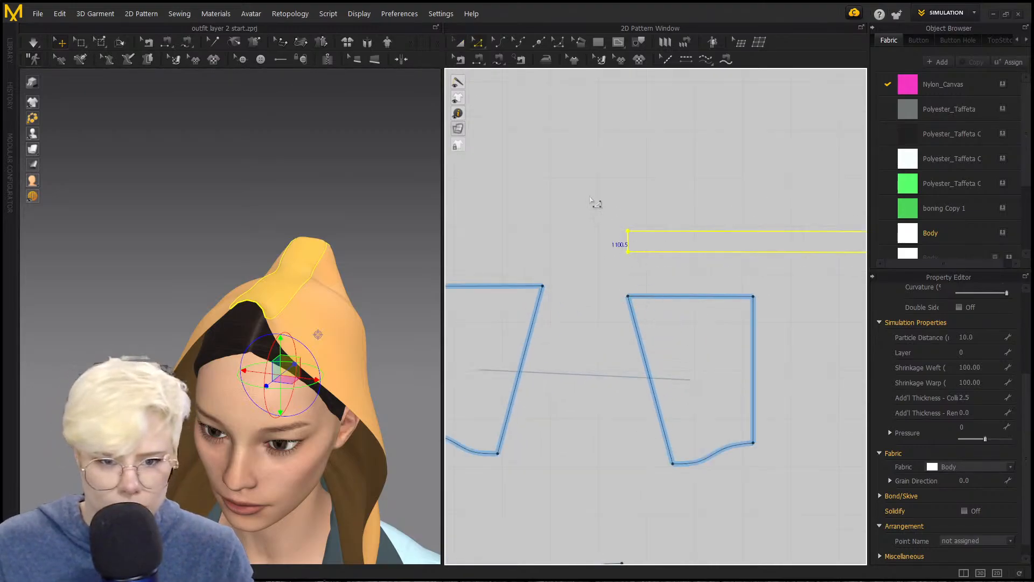
pyautogui.press('z')
pyautogui.click(628, 241)
pyautogui.moveTo(628, 296); pyautogui.dragTo(611, 296)
pyautogui.press('space')
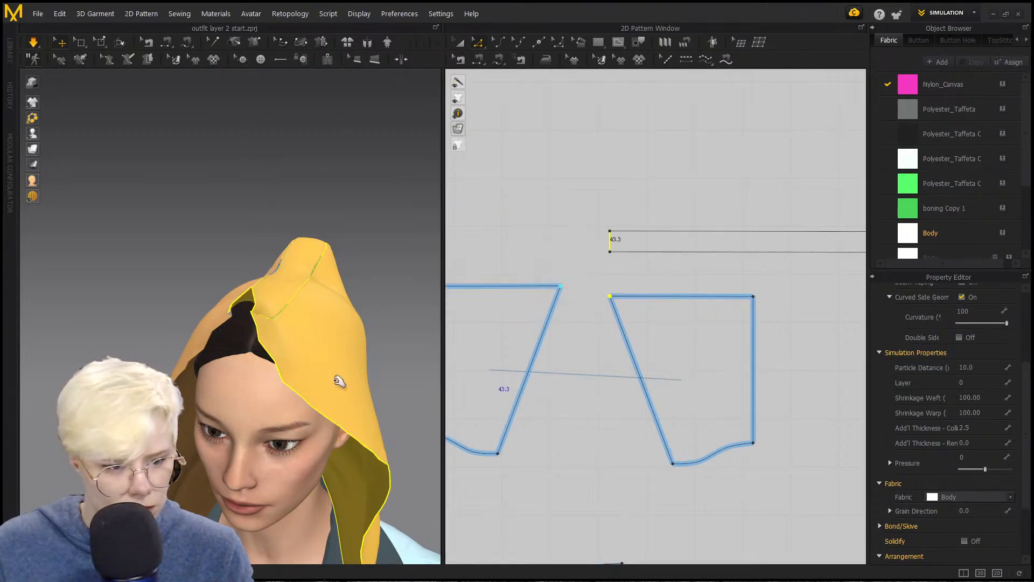
# Step: Pull the simulated centre strip's front edge and the side panel's front corner into place around the avatar's face
pyautogui.moveTo(246, 328); pyautogui.dragTo(241, 354)
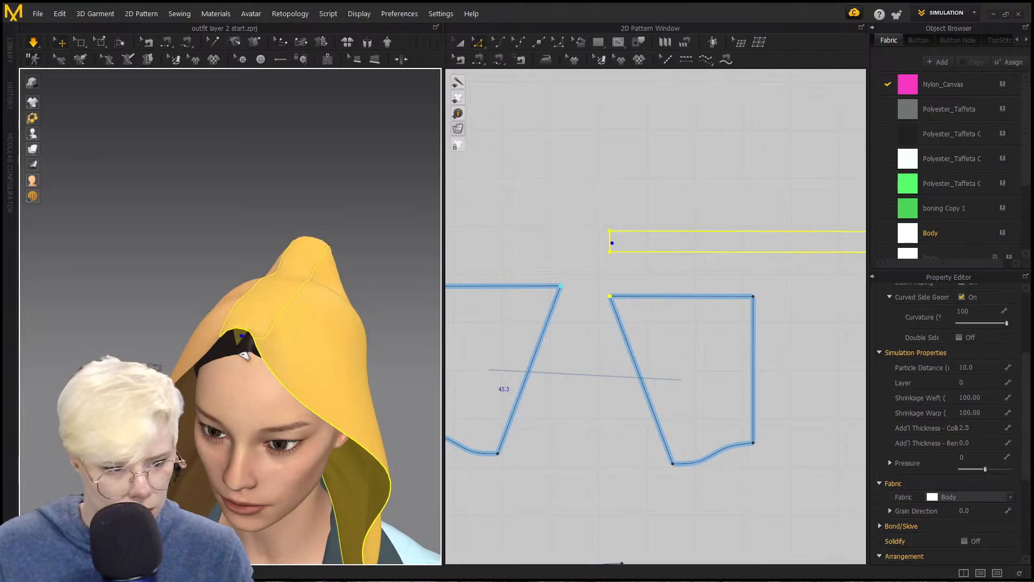
pyautogui.moveTo(229, 358); pyautogui.dragTo(153, 300, button='right')
pyautogui.click(206, 348)
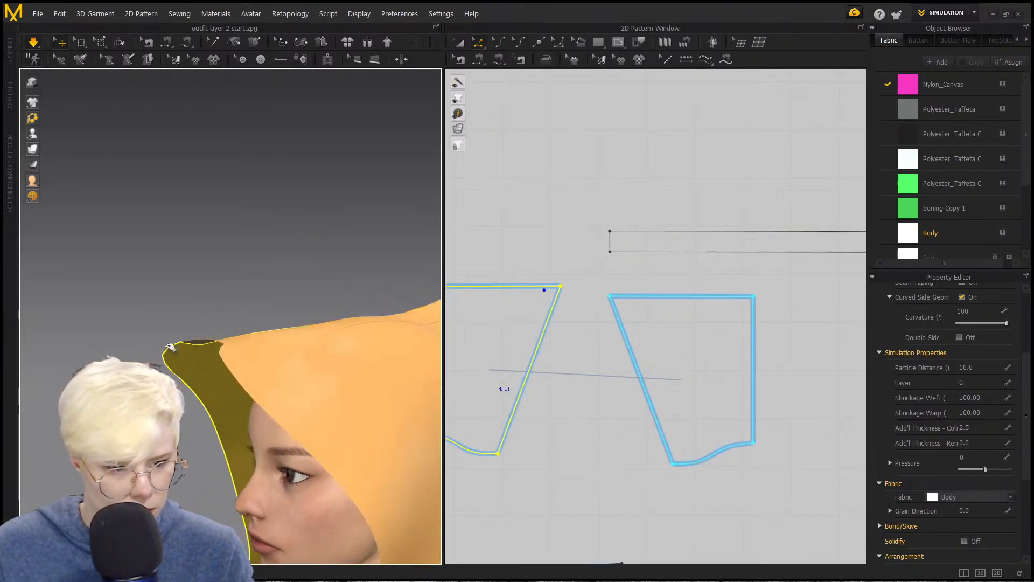
pyautogui.moveTo(314, 346); pyautogui.dragTo(279, 430, button='right')
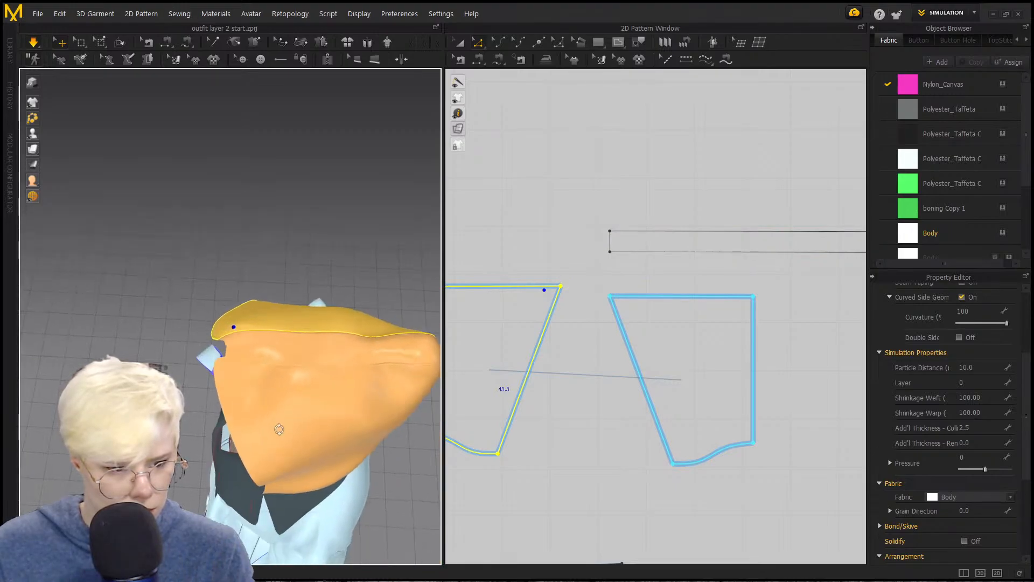
# Step: Select both hood side panels and the centre strip, remove their Strengthen setting, and deselect them
pyautogui.keyDown('shift'); pyautogui.click(273, 344); pyautogui.keyUp('shift')
pyautogui.keyDown('shift'); pyautogui.click(284, 391); pyautogui.keyUp('shift')
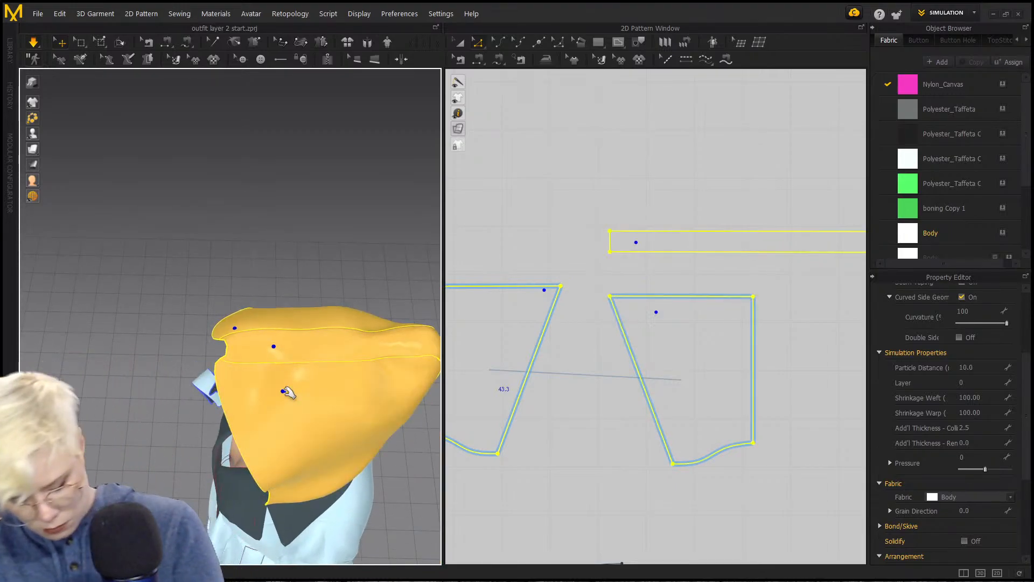
pyautogui.moveTo(249, 342); pyautogui.dragTo(393, 367, button='right')
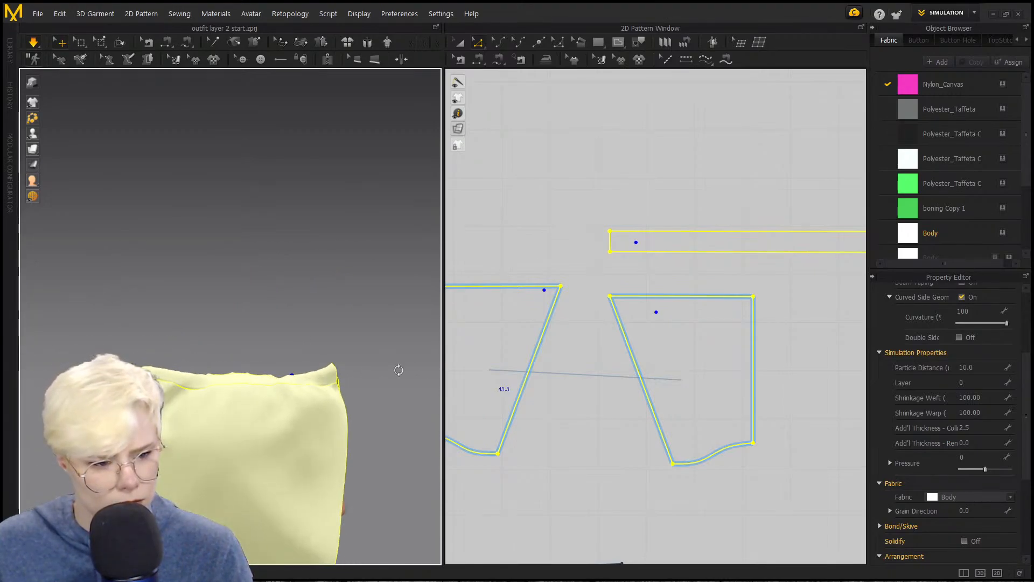
pyautogui.click(595, 455)
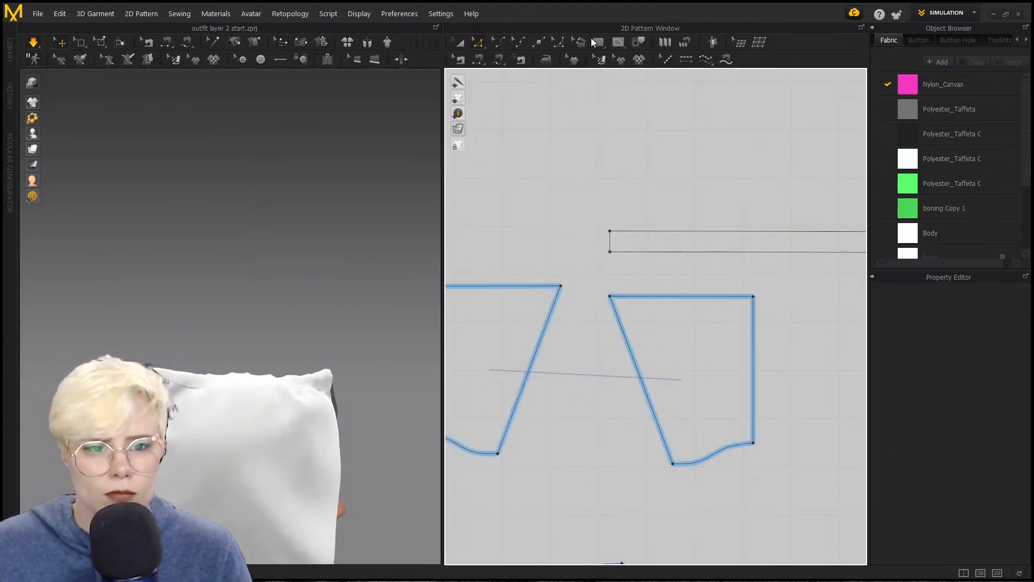
# Step: Round the side panels' upper back corners with a curve starting about 103.7 mm from the corner, and pull the simulated hood into shape
pyautogui.click(558, 42)
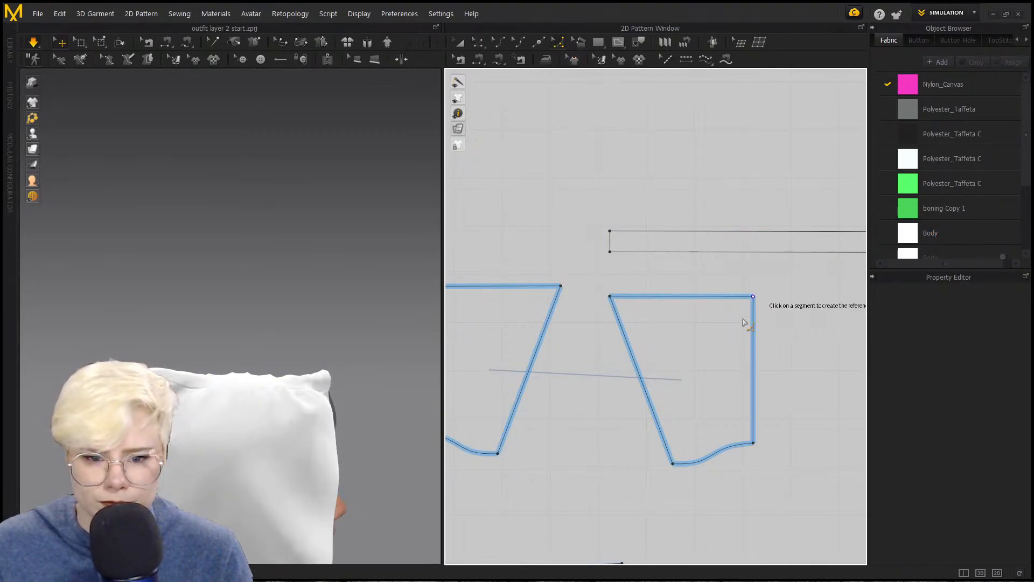
pyautogui.moveTo(731, 335); pyautogui.dragTo(730, 345)
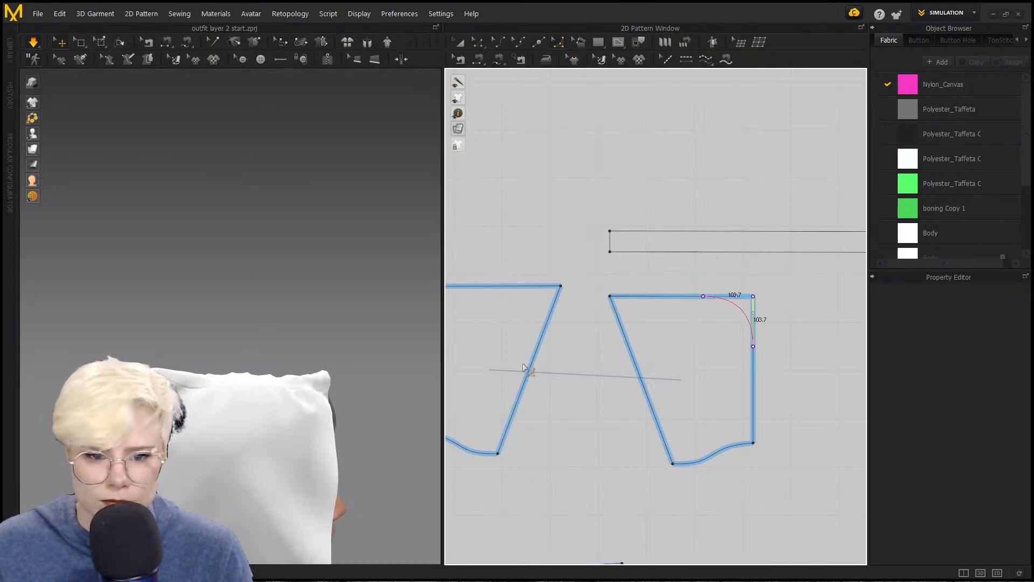
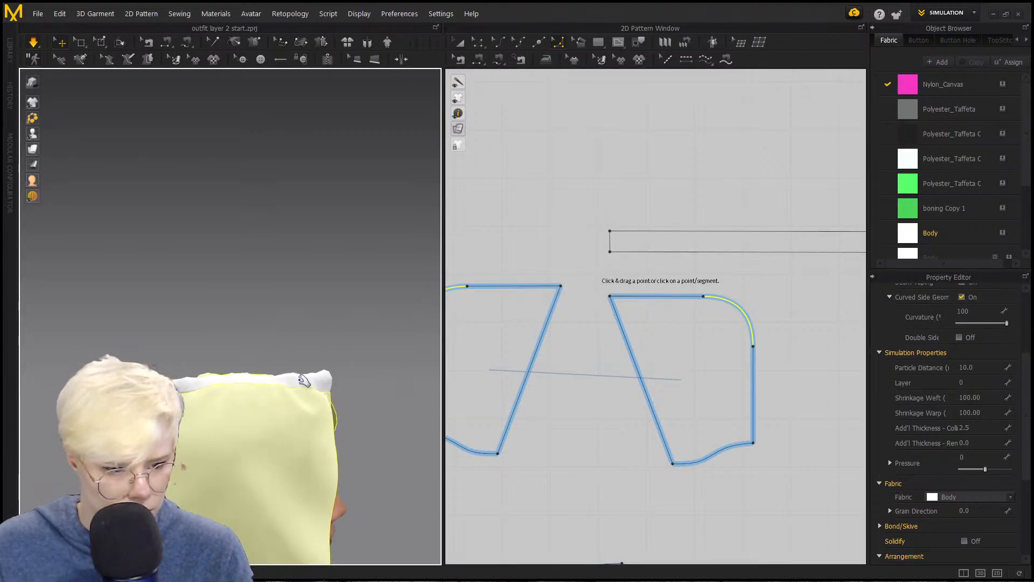
pyautogui.click(305, 380)
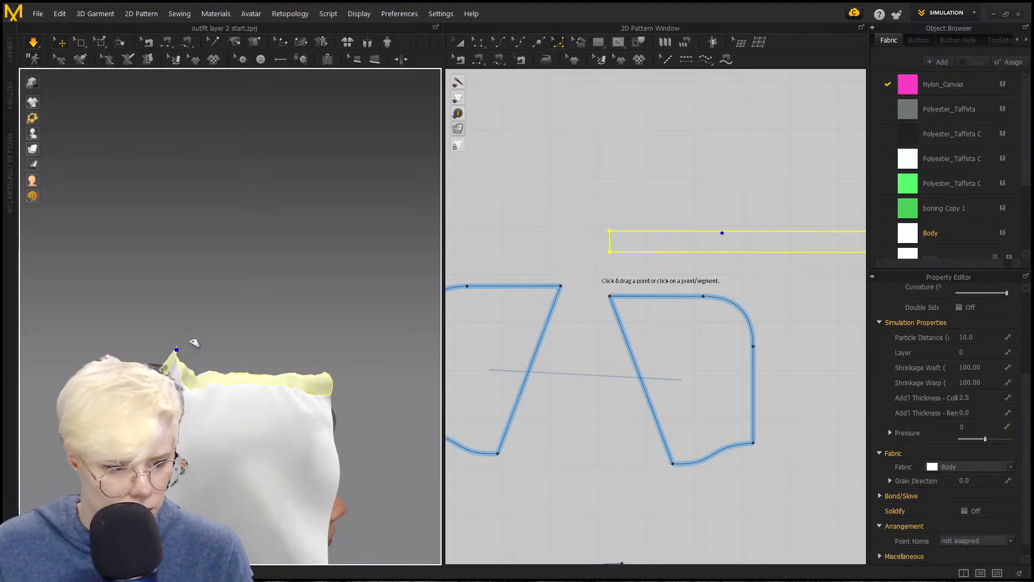
pyautogui.moveTo(329, 377); pyautogui.dragTo(292, 330)
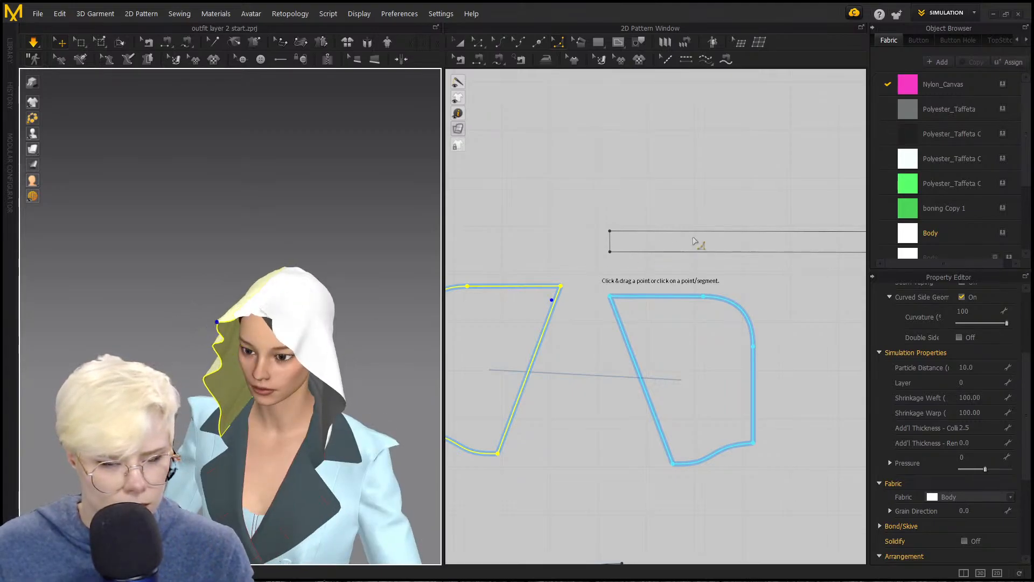
# Step: Replace the sewn centre strip with a pasted, unsewn copy placed horizontally above the right-hand side panel
pyautogui.click(748, 247)
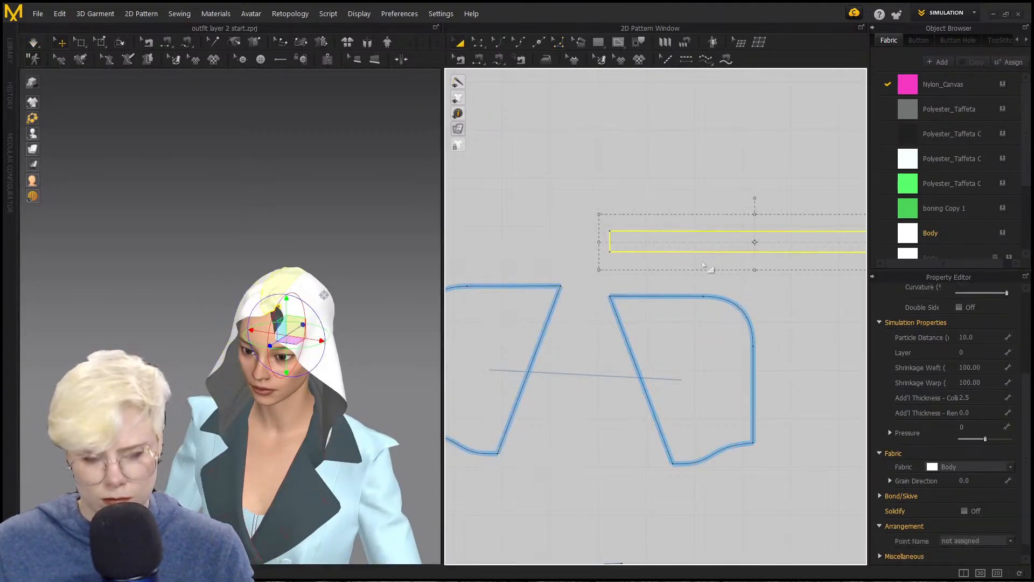
pyautogui.hotkey('ctrl', 'c')
pyautogui.hotkey('ctrl', 'v')
pyautogui.scroll(-5, 647, 269)
pyautogui.moveTo(646, 294); pyautogui.dragTo(661, 325, button='middle')
pyautogui.click(661, 275)
pyautogui.scroll(5, 631, 339)
pyautogui.click(665, 342)
pyautogui.moveTo(665, 342); pyautogui.dragTo(609, 256)
pyautogui.click(619, 323)
# Step: Free-sew the right-hand panel's top edge, rounded corner and back edge to the whole lower long edge of the centre strip
pyautogui.press('n')
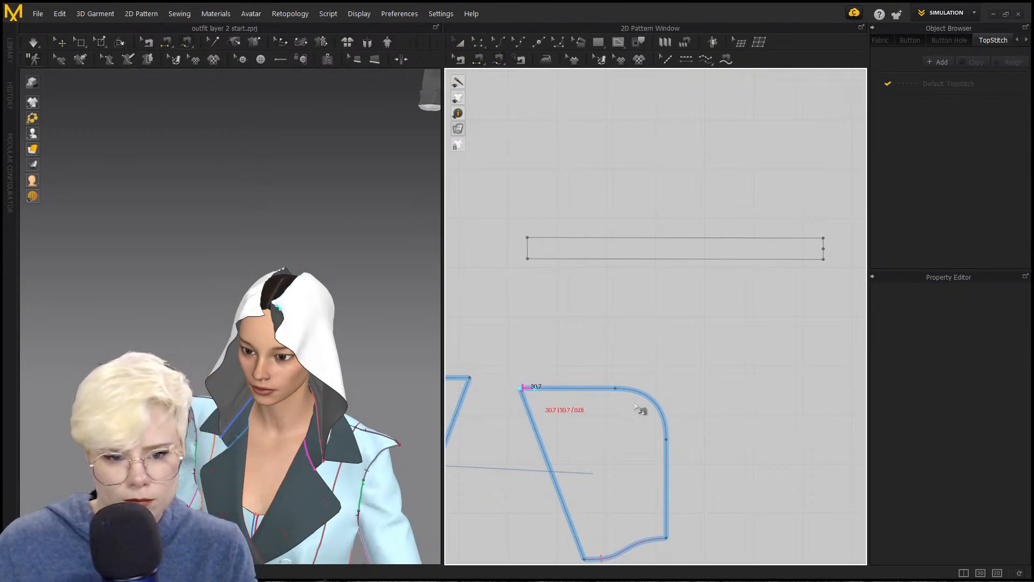
pyautogui.click(668, 538)
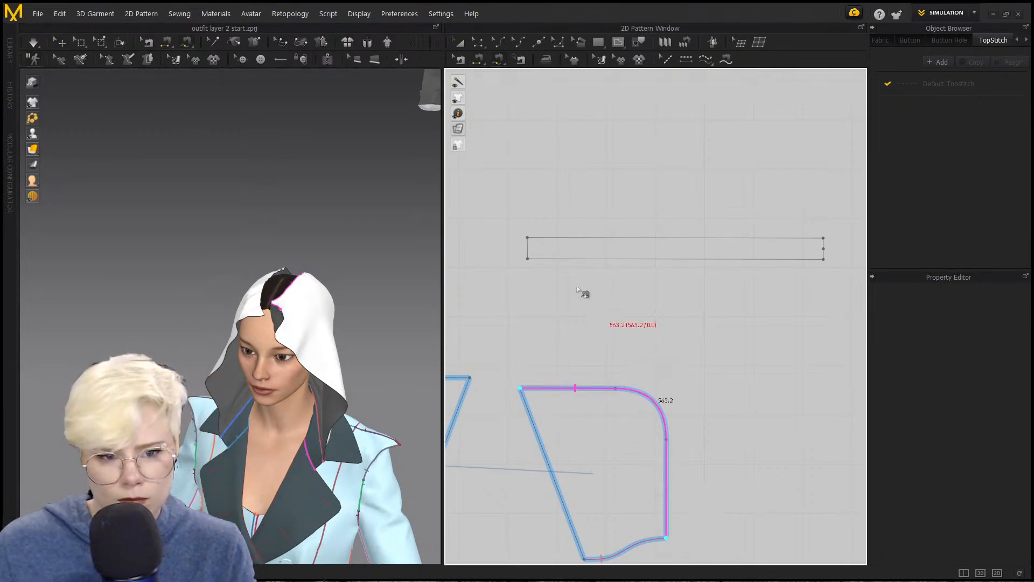
pyautogui.click(527, 259)
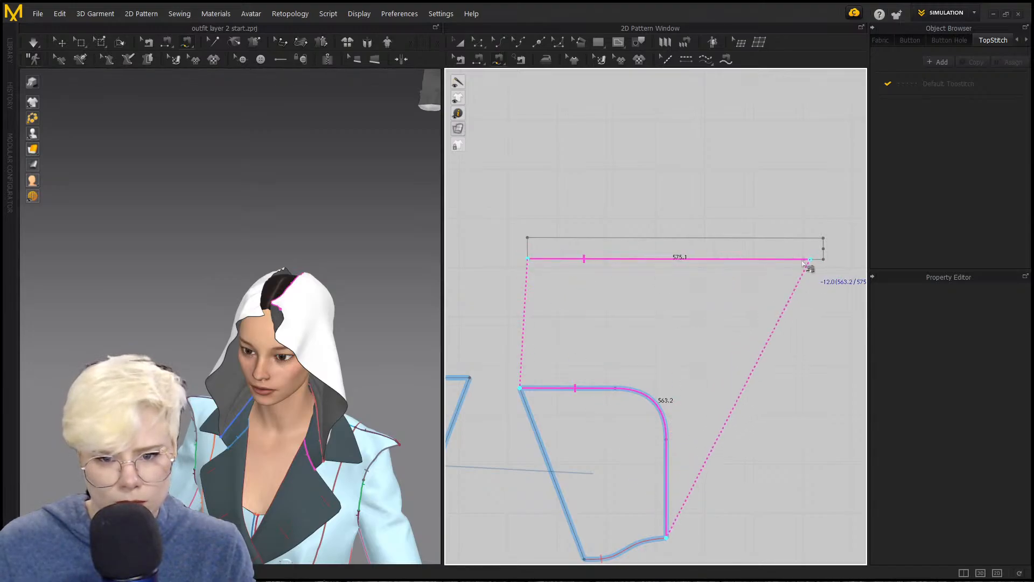
pyautogui.click(823, 259)
pyautogui.scroll(-4, 727, 310)
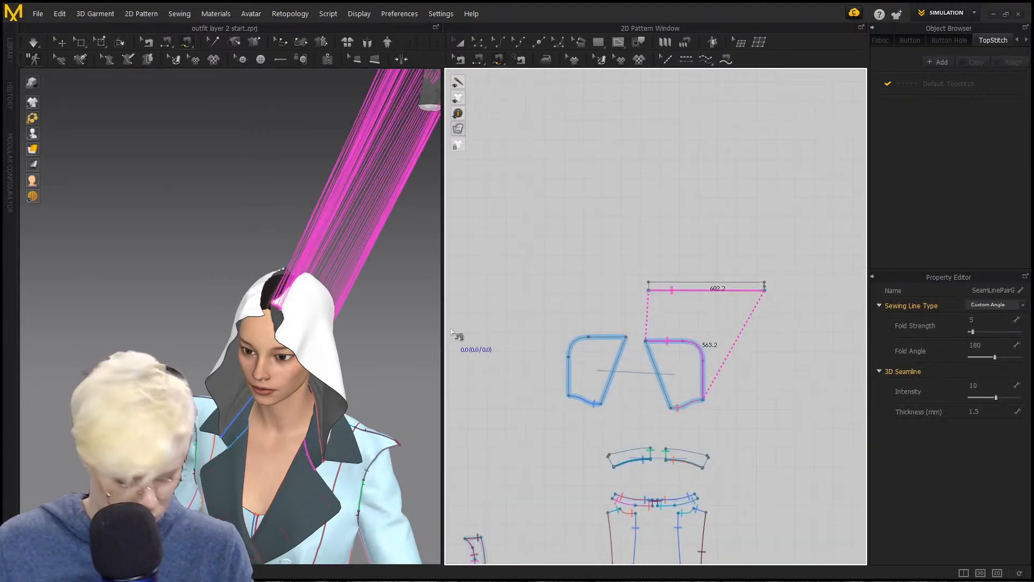
# Step: Move the new centre strip close over the avatar's head and simulate it onto the sewn side panel
pyautogui.press('a')
pyautogui.scroll(-4, 351, 229)
pyautogui.moveTo(350, 228); pyautogui.dragTo(288, 399, button='middle')
pyautogui.moveTo(286, 275); pyautogui.dragTo(215, 383)
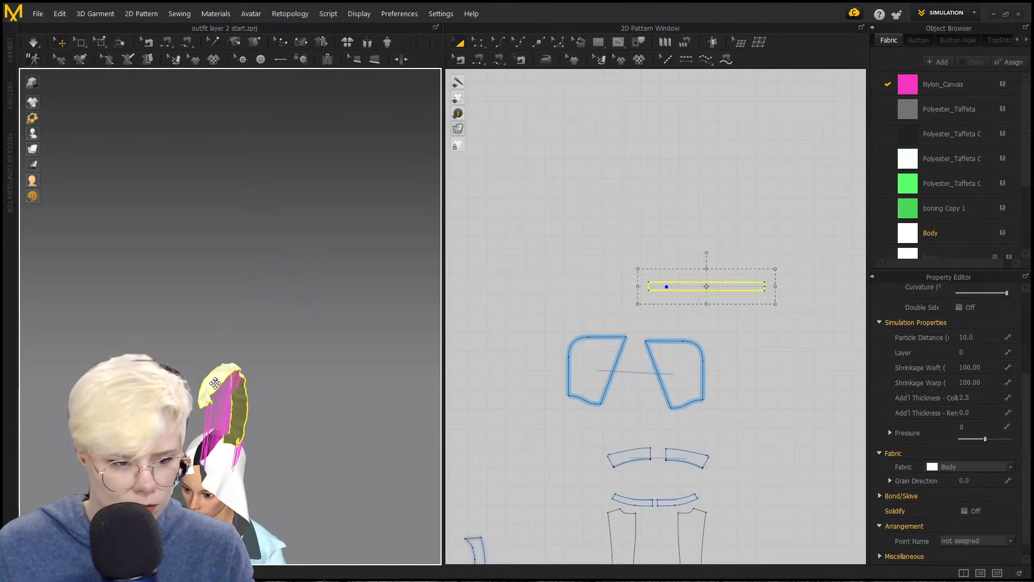
pyautogui.press('space')
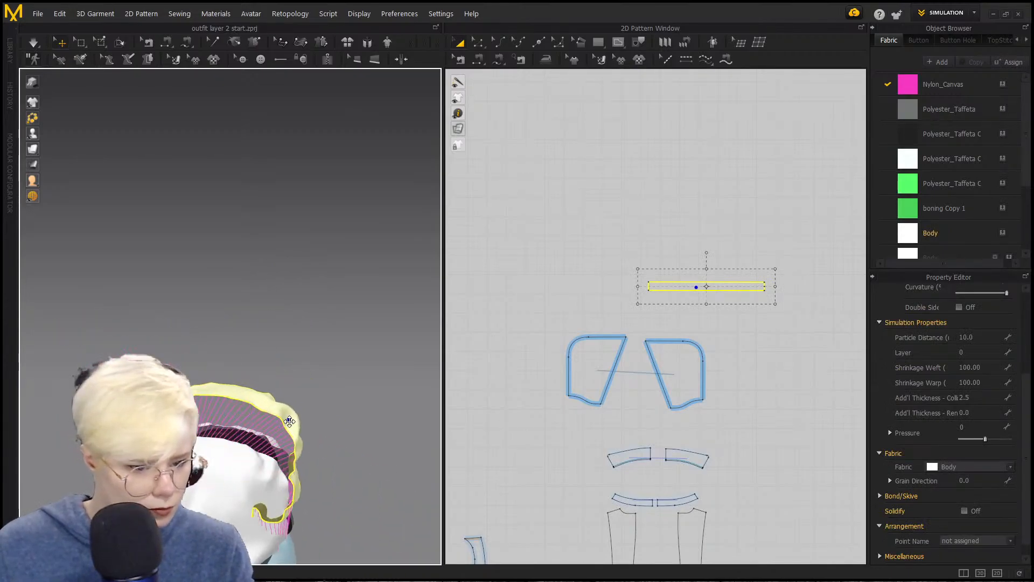
pyautogui.moveTo(290, 421); pyautogui.dragTo(259, 500, button='right')
# Step: Free-sew the centre strip's upper long edge to the left-hand panel's top edge, rounded corner and back edge
pyautogui.click(687, 311)
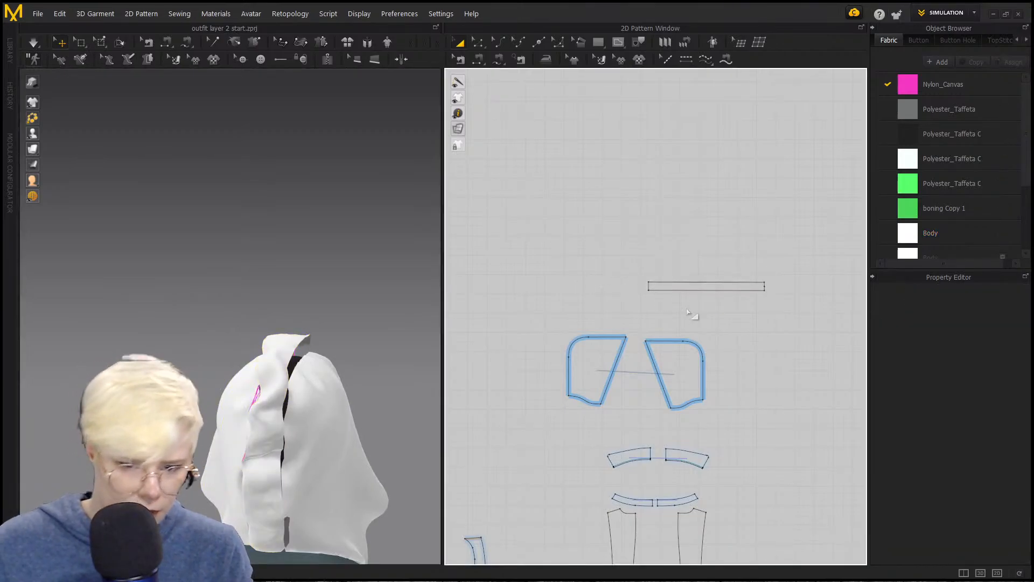
pyautogui.press('n')
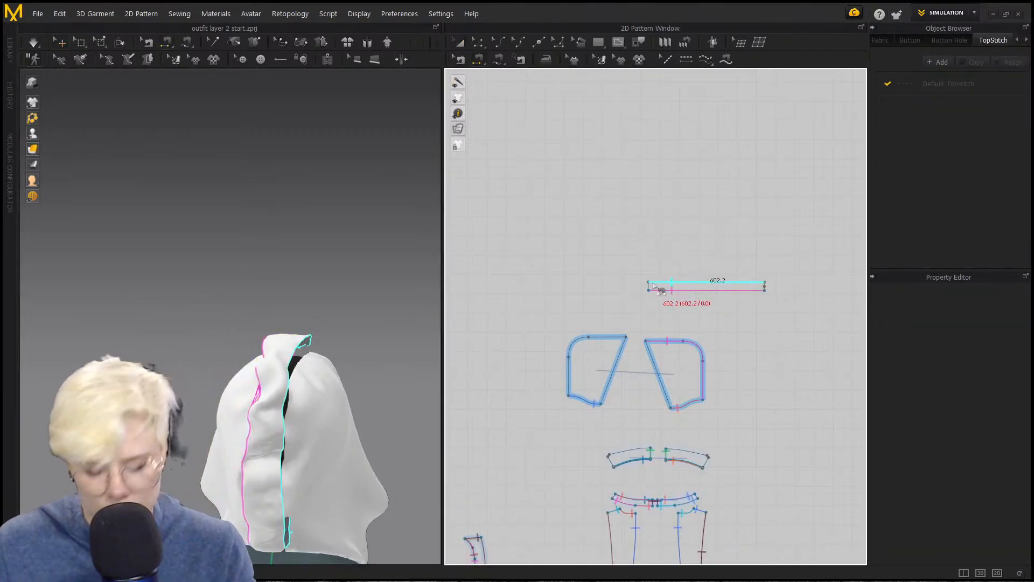
pyautogui.click(654, 284)
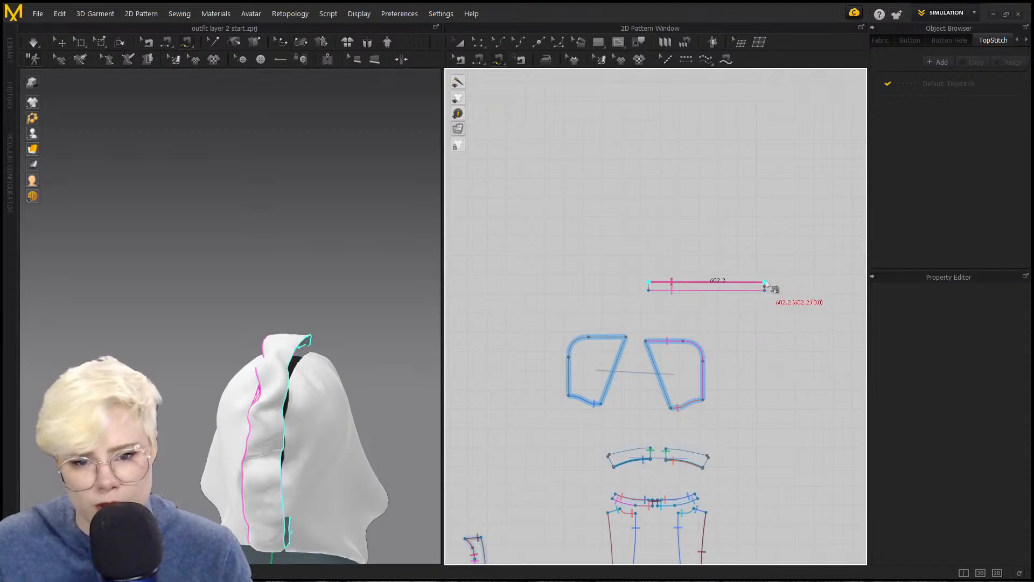
pyautogui.click(556, 404)
# Step: Simulate the resewn hood and examine its drape from the back and front
pyautogui.press('space')
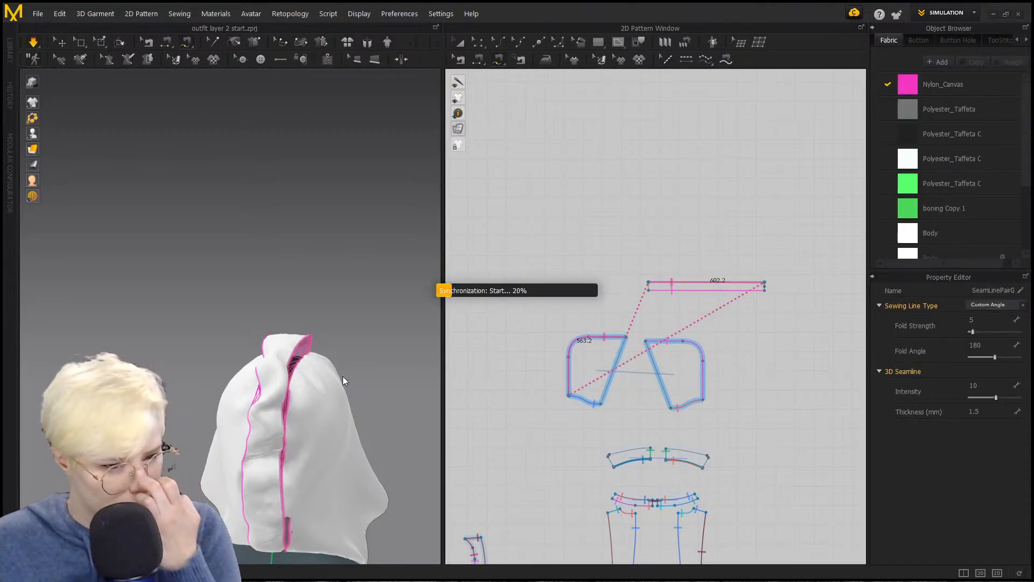
pyautogui.click(314, 376)
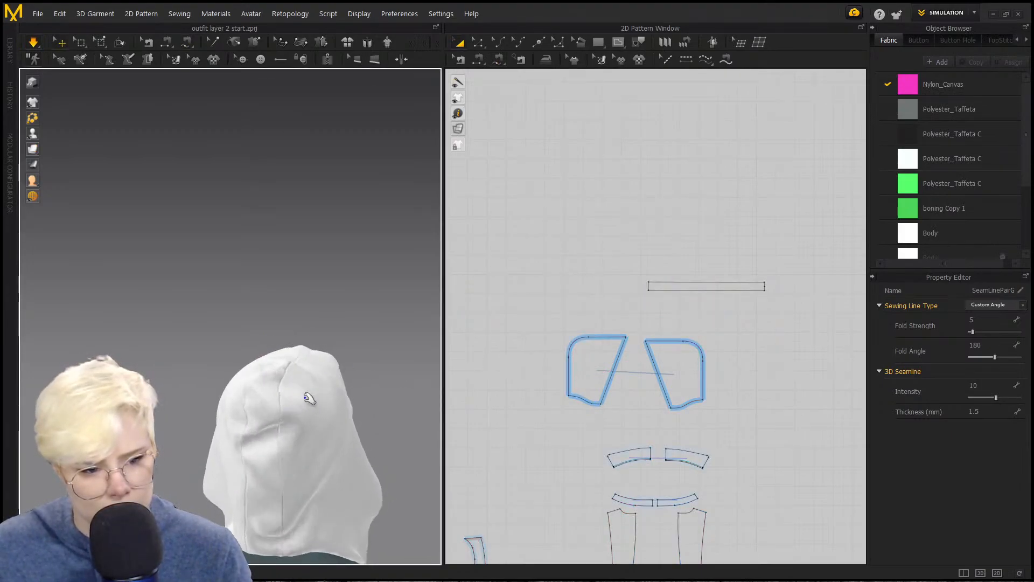
pyautogui.moveTo(306, 398); pyautogui.dragTo(277, 414, button='right')
pyautogui.moveTo(239, 336); pyautogui.dragTo(250, 355, button='right')
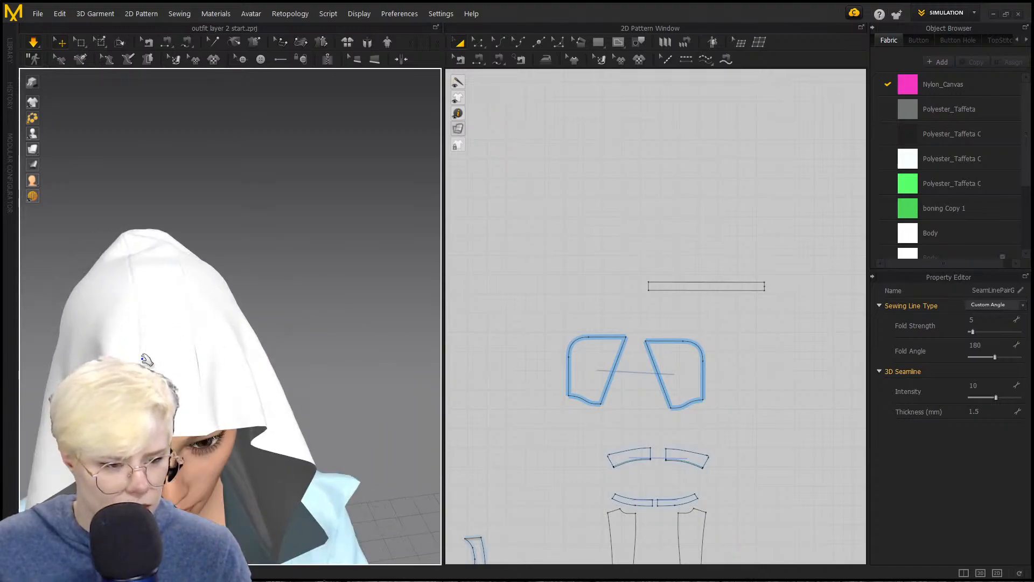
pyautogui.moveTo(168, 376); pyautogui.dragTo(324, 331, button='right')
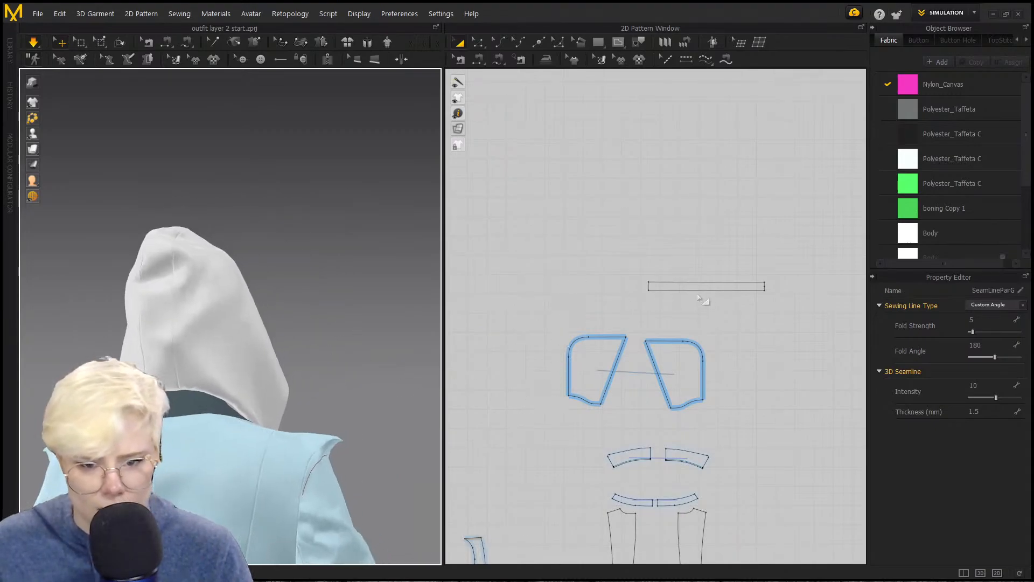
# Step: Free-sew the centre strip's right-hand short end to about 22 mm of each collar stand piece's upper edge beside the centre back
pyautogui.scroll(-2, 725, 305)
pyautogui.moveTo(773, 379); pyautogui.dragTo(734, 309, button='middle')
pyautogui.press('m')
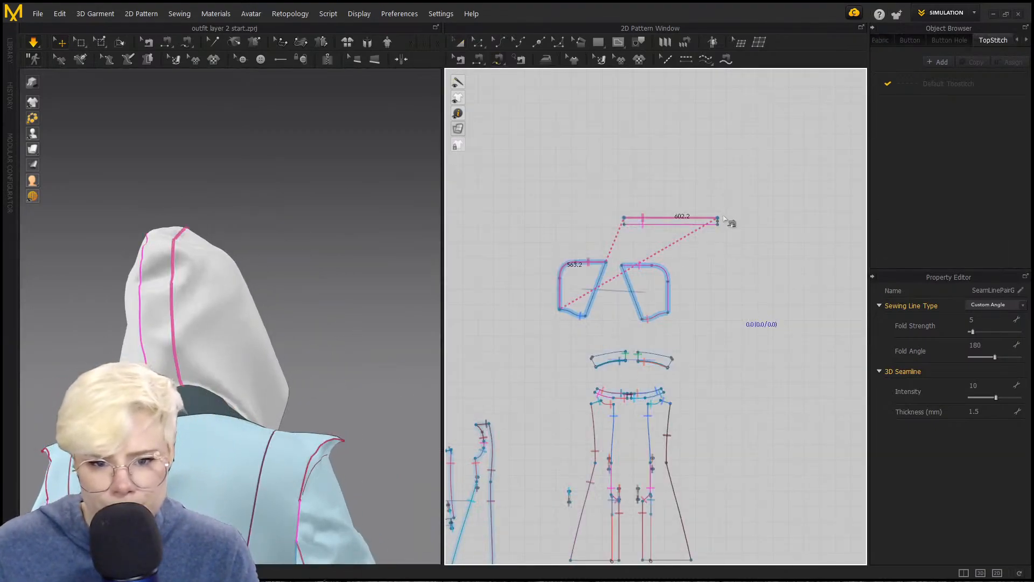
pyautogui.scroll(5, 746, 218)
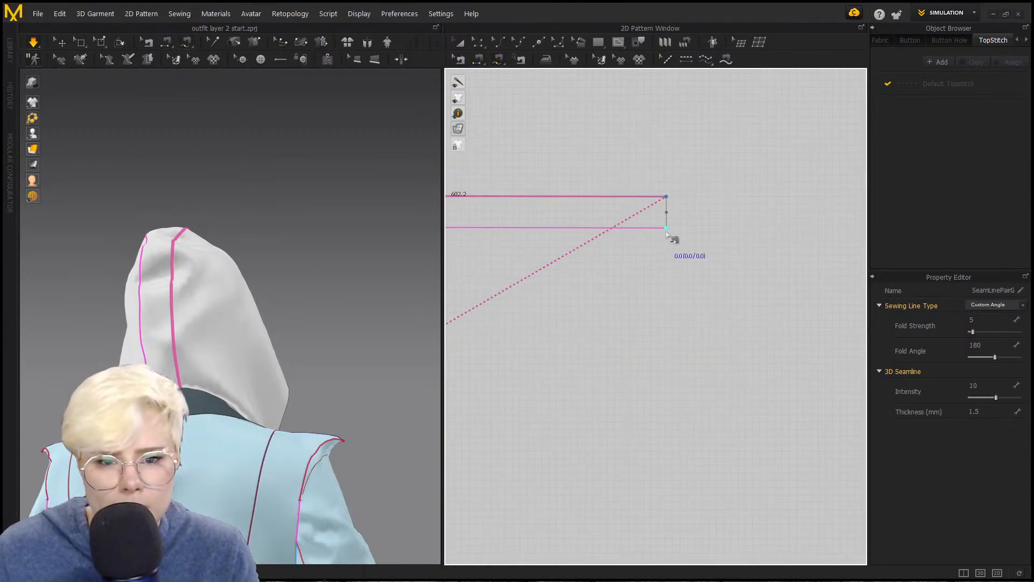
pyautogui.click(667, 228)
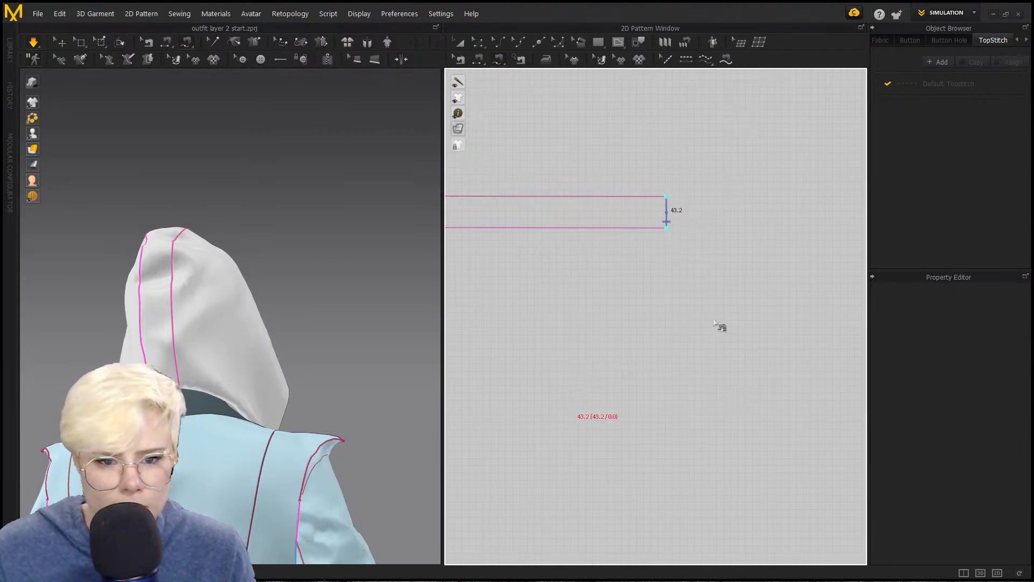
pyautogui.scroll(-6, 720, 325)
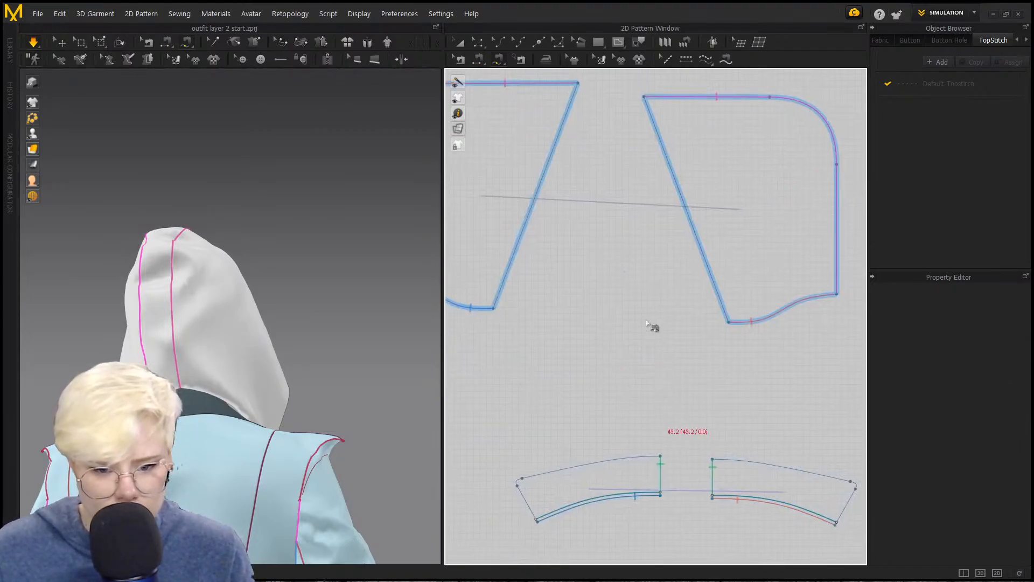
pyautogui.scroll(-1, 666, 383)
pyautogui.moveTo(671, 377); pyautogui.dragTo(653, 168, button='middle')
pyautogui.scroll(4, 650, 411)
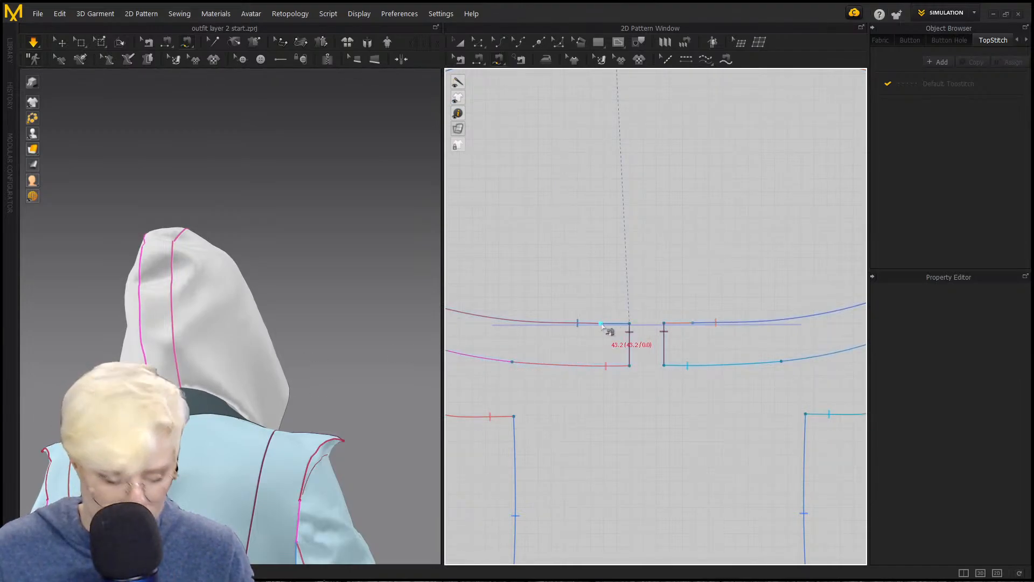
pyautogui.moveTo(602, 325); pyautogui.dragTo(629, 327)
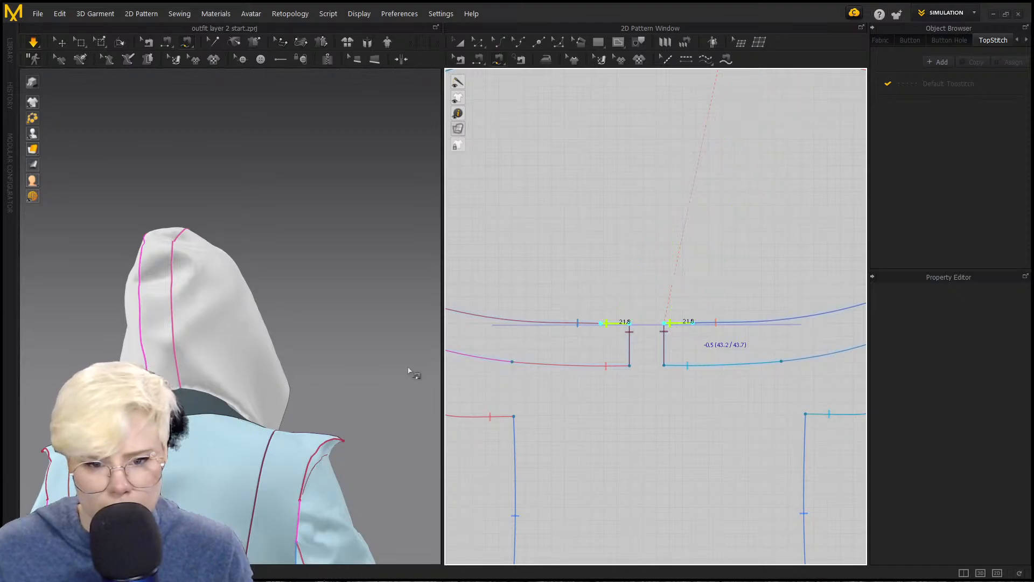
pyautogui.press('Return')
# Step: Simulate the attached hood and pull the centre strip upward at the back so it settles at the collar
pyautogui.press('space')
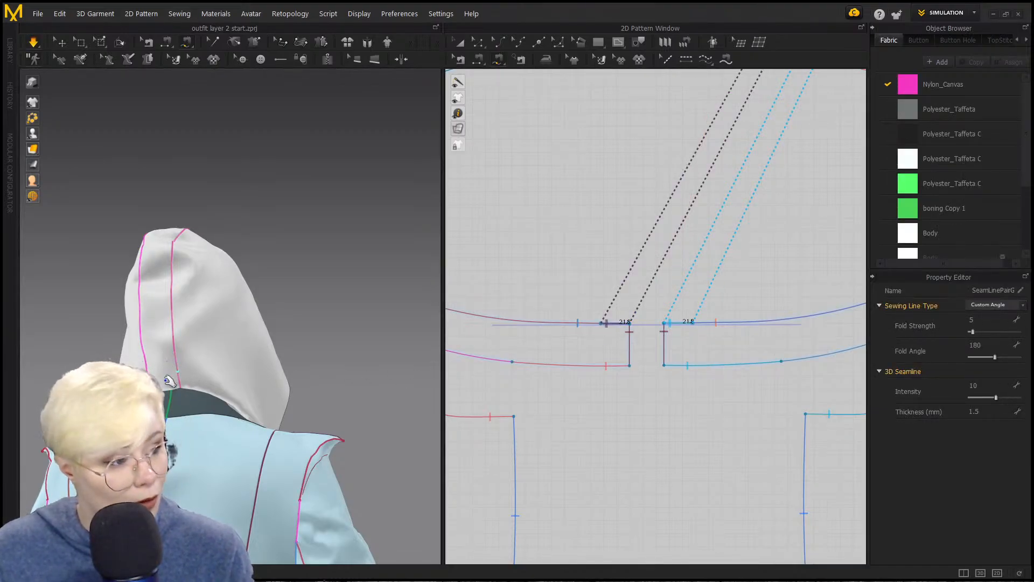
pyautogui.click(170, 381)
pyautogui.moveTo(163, 346); pyautogui.dragTo(170, 306)
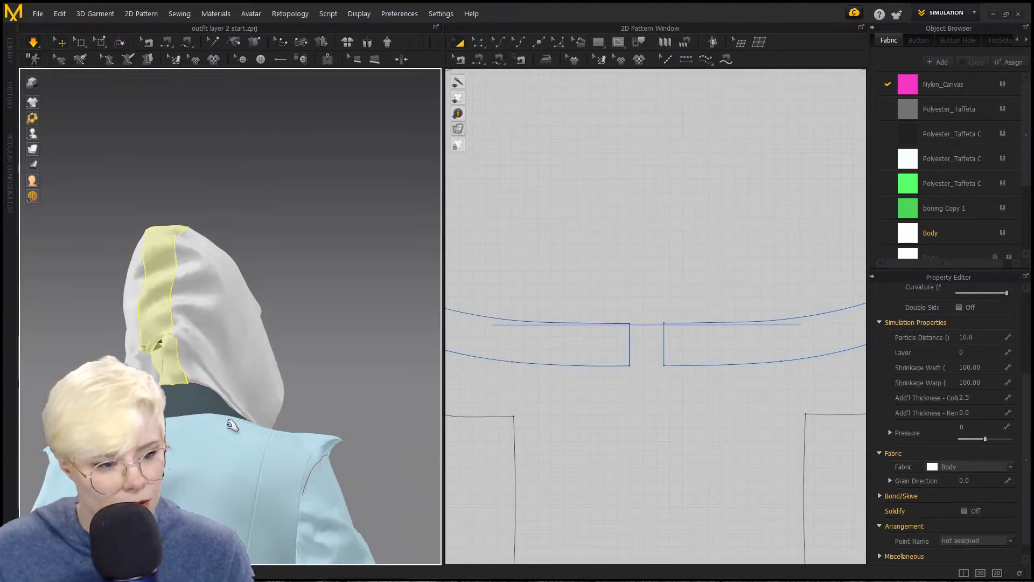
pyautogui.moveTo(302, 401); pyautogui.dragTo(211, 449, button='right')
pyautogui.moveTo(275, 383); pyautogui.dragTo(185, 361, button='right')
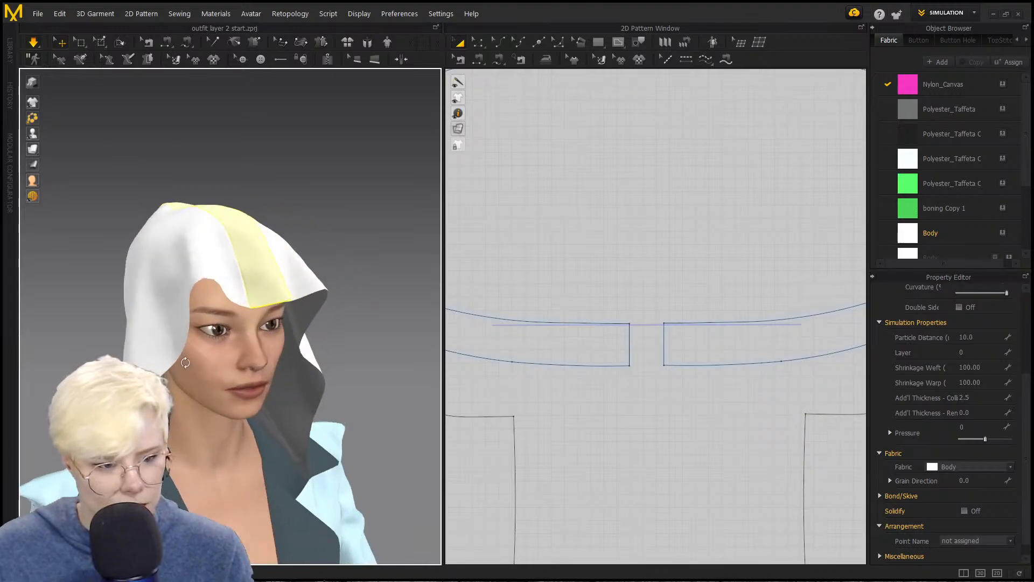
# Step: Select both hood side panels and the centre strip and assign them the Nylon_Canvas fabric
pyautogui.press('2')
pyautogui.moveTo(351, 295); pyautogui.dragTo(232, 274, button='right')
pyautogui.click(215, 274)
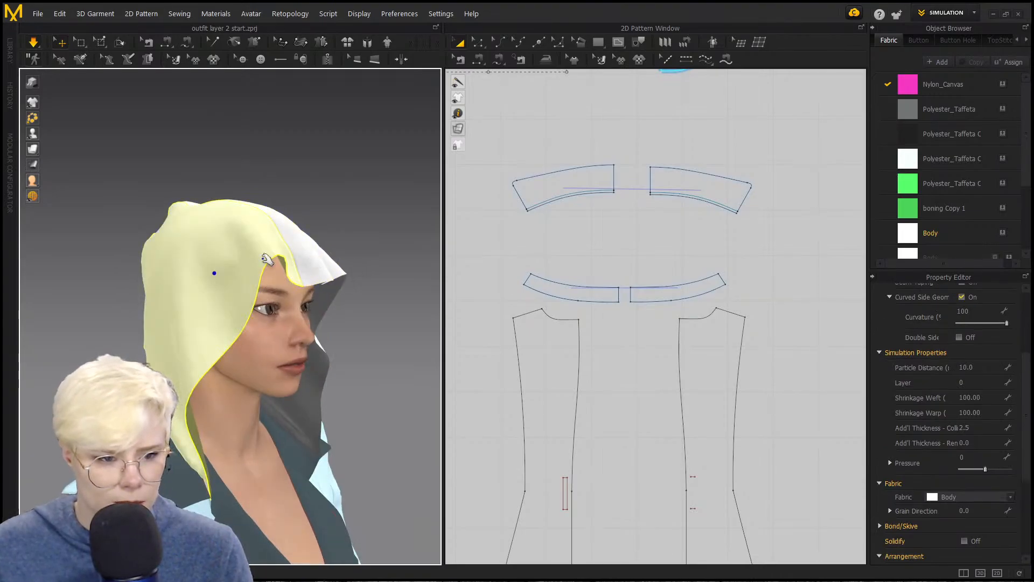
pyautogui.moveTo(318, 282); pyautogui.dragTo(385, 246, button='right')
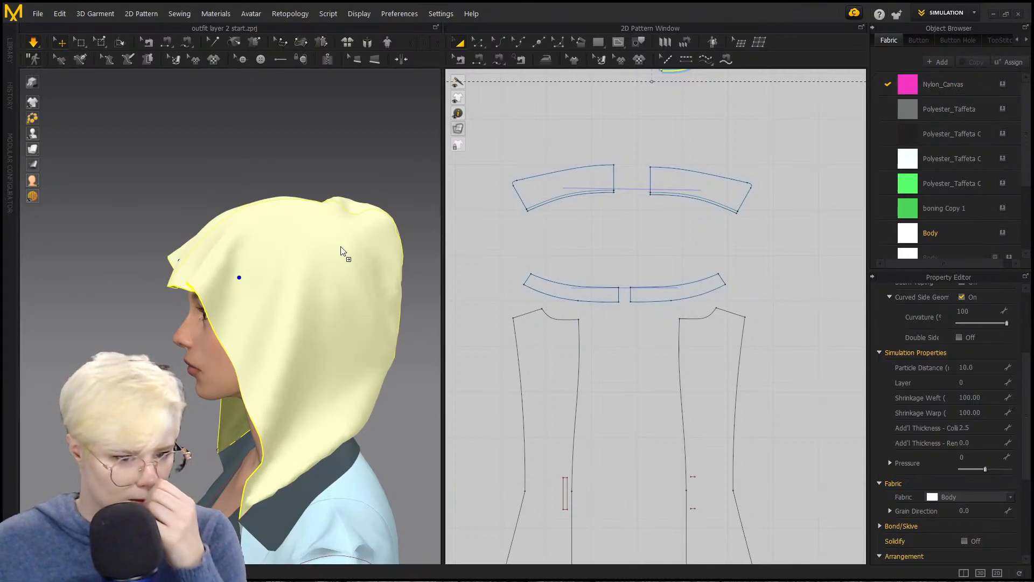
pyautogui.moveTo(365, 256); pyautogui.dragTo(377, 256)
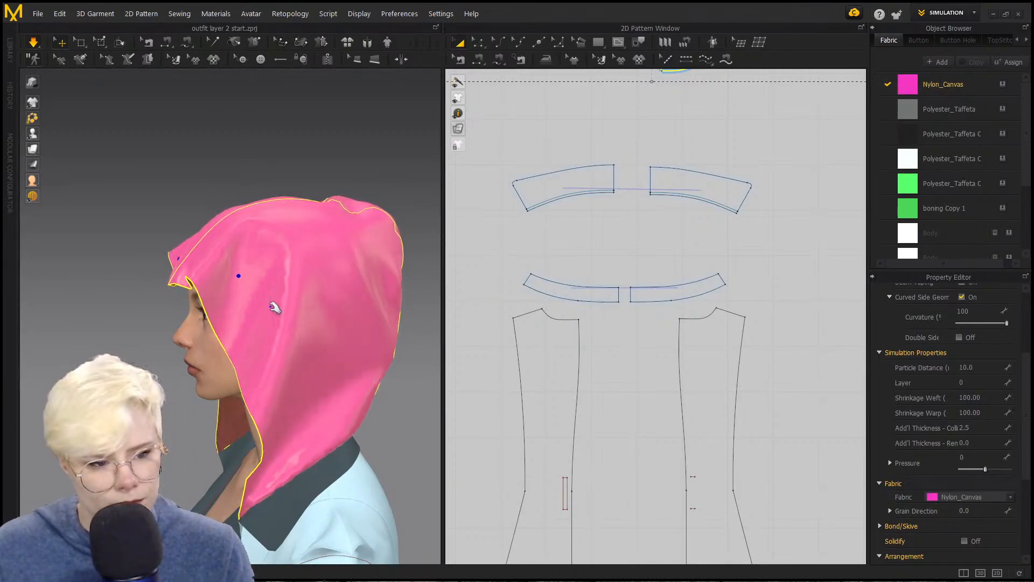
# Step: Apply seam taping to the slanted front edges of both side panels and the centre strip's front short end
pyautogui.moveTo(272, 302); pyautogui.dragTo(438, 331, button='right')
pyautogui.moveTo(281, 253); pyautogui.dragTo(302, 226, button='right')
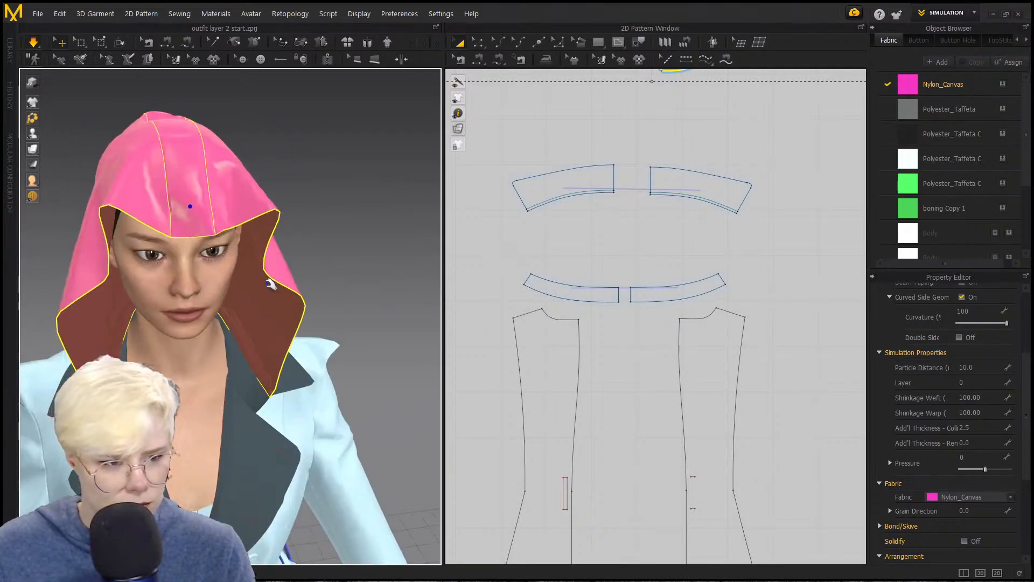
pyautogui.moveTo(271, 284)
pyautogui.mouseDown(button='right')
pyautogui.moveTo(367, 285)
pyautogui.moveTo(264, 293)
pyautogui.mouseUp(button='right')
pyautogui.scroll(-4, 631, 358)
pyautogui.scroll(2, 582, 266)
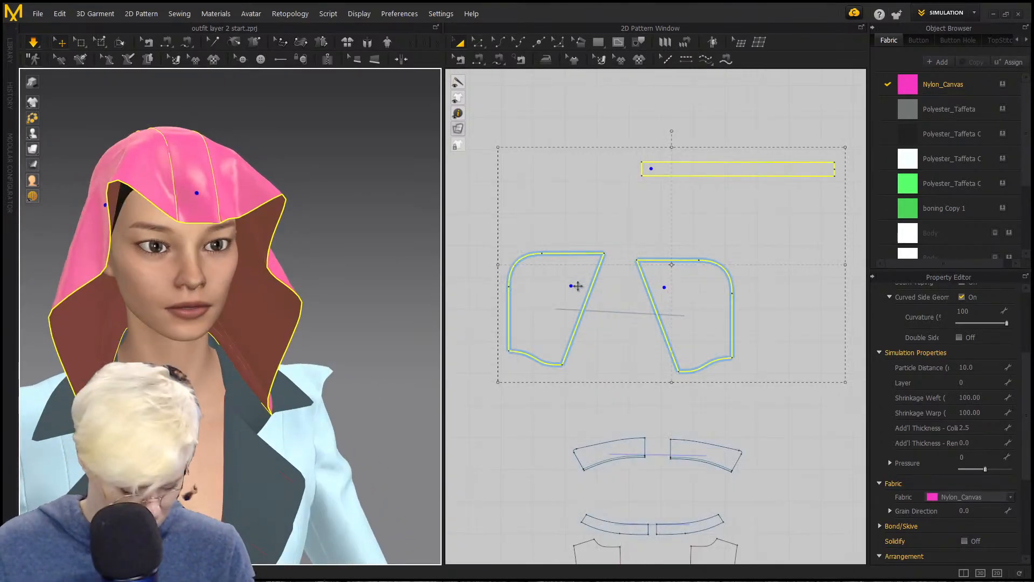
pyautogui.moveTo(225, 325); pyautogui.dragTo(254, 300, button='right')
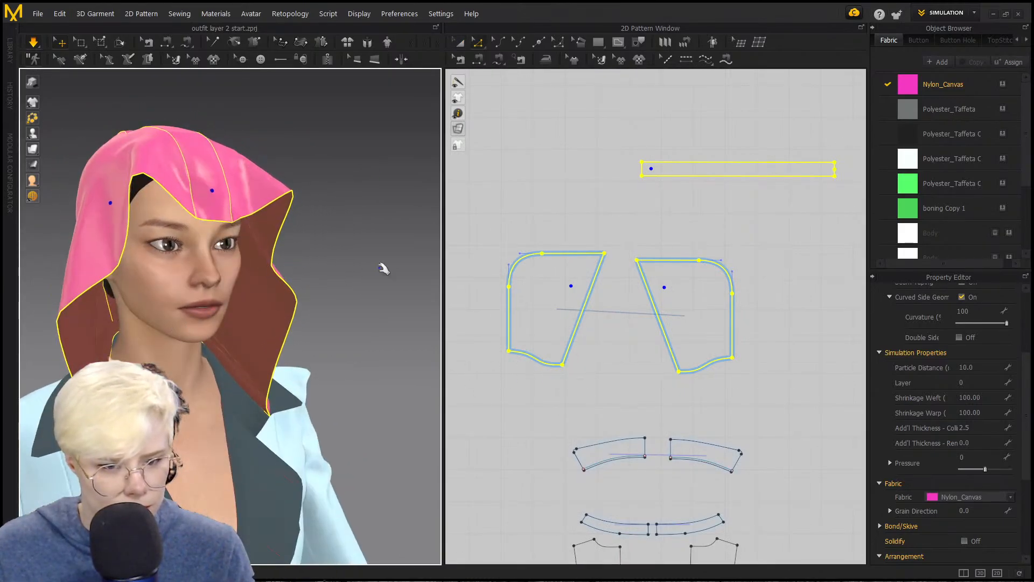
pyautogui.click(576, 59)
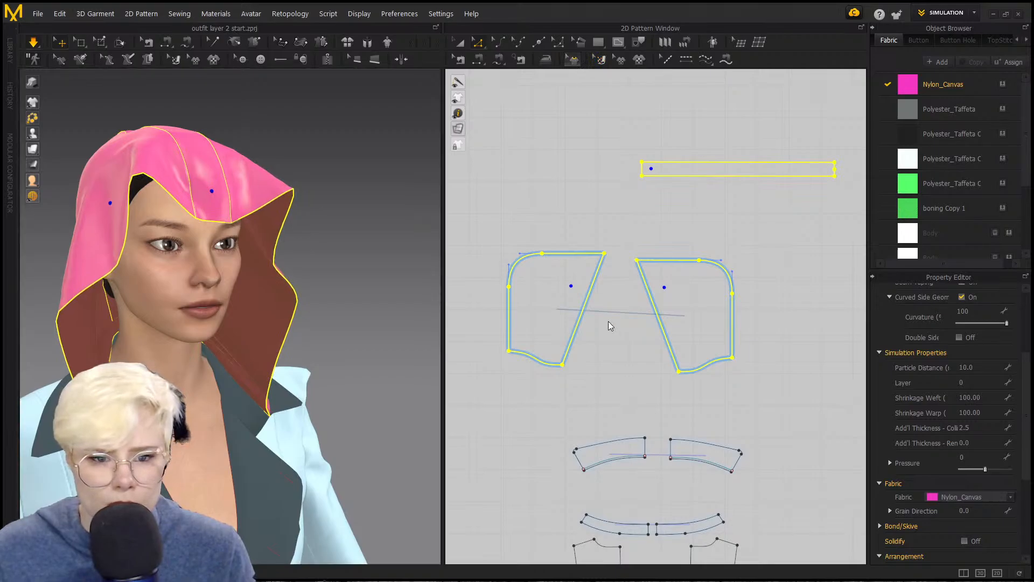
pyautogui.click(599, 292)
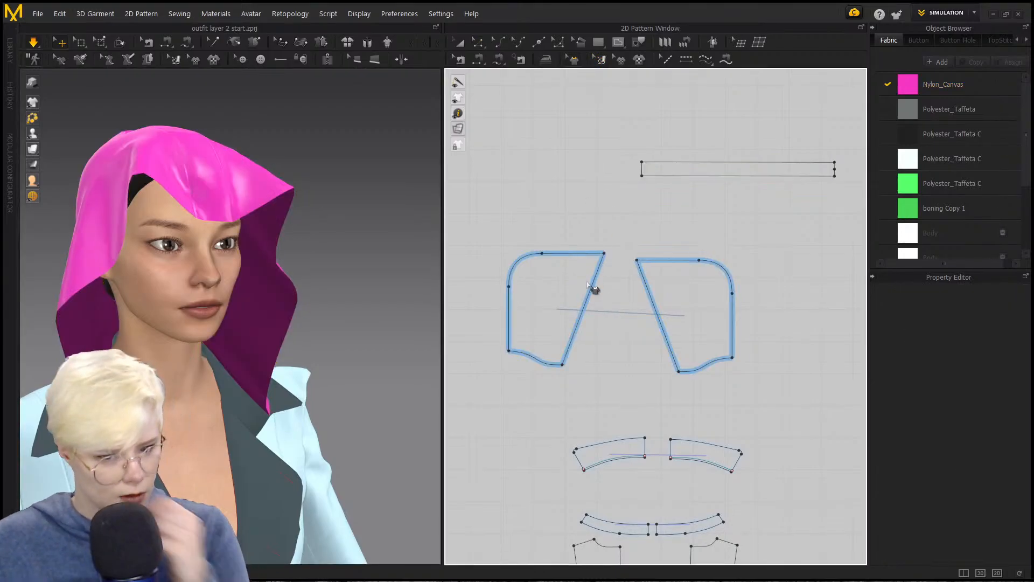
pyautogui.click(592, 287)
pyautogui.click(641, 171)
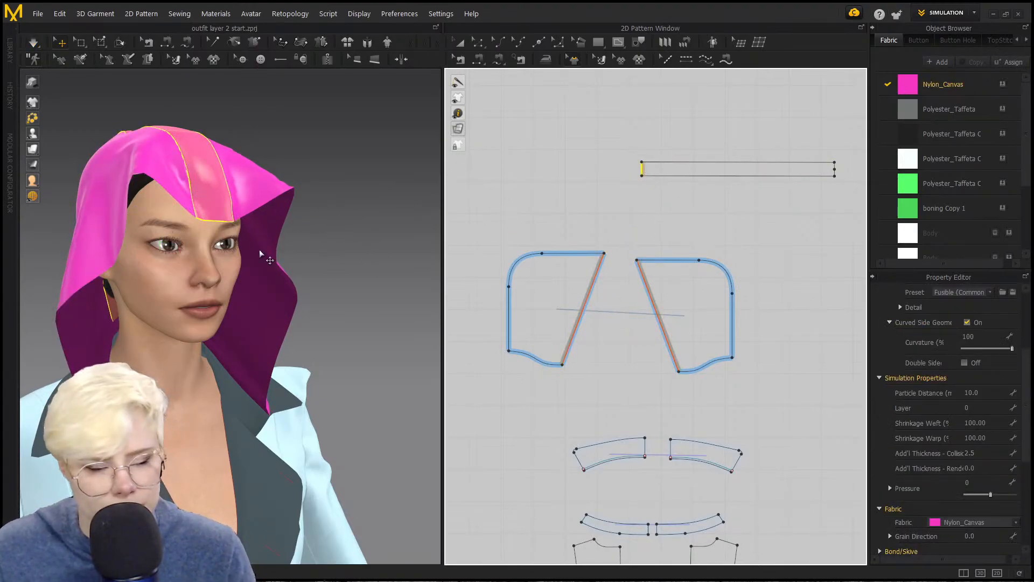
# Step: Simulate the taped hood and pull its front opening edge at the centre strip into place
pyautogui.moveTo(259, 253); pyautogui.dragTo(101, 250, button='right')
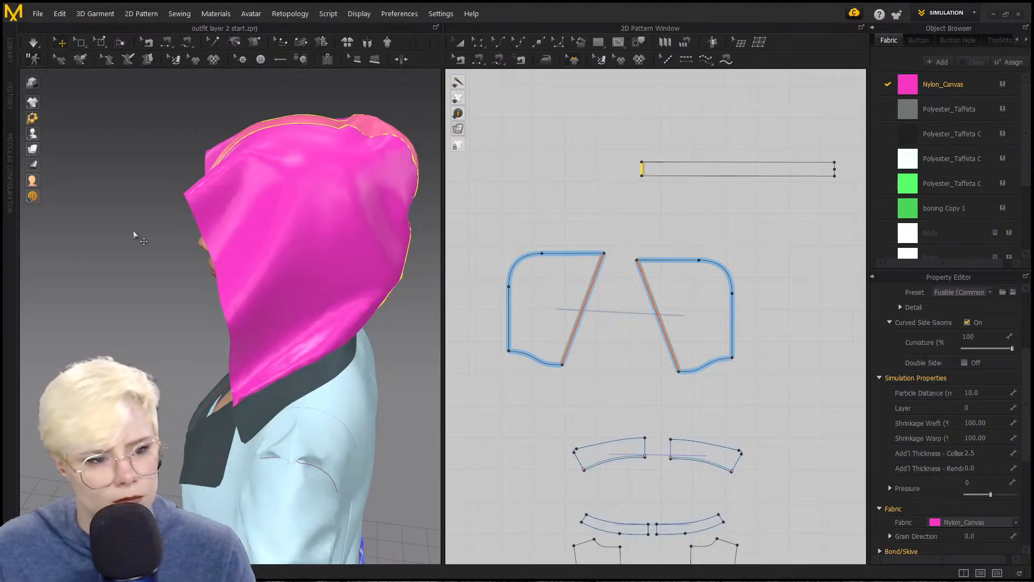
pyautogui.moveTo(134, 237); pyautogui.dragTo(233, 178, button='right')
pyautogui.press('space')
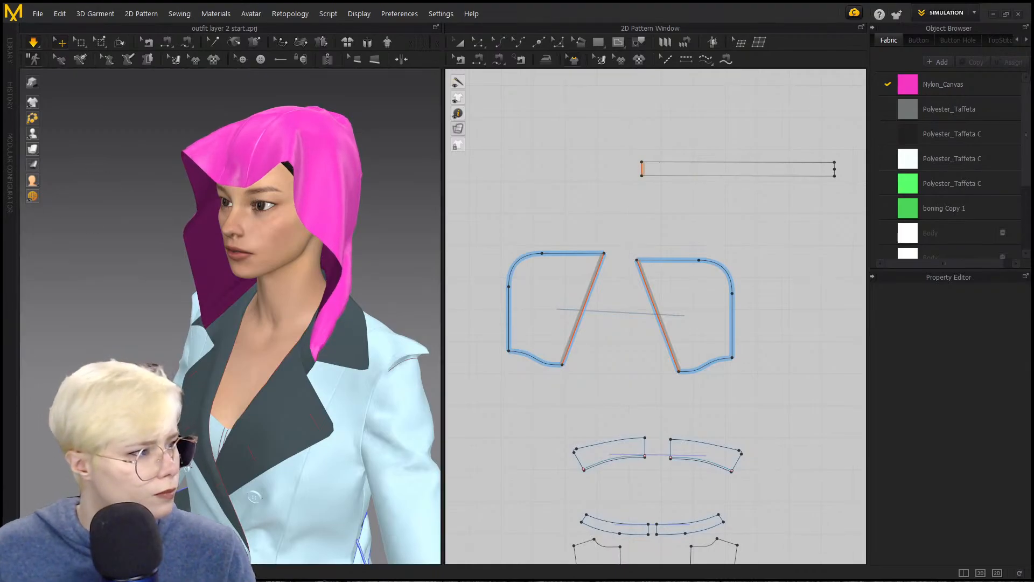
pyautogui.moveTo(311, 139); pyautogui.dragTo(262, 196, button='right')
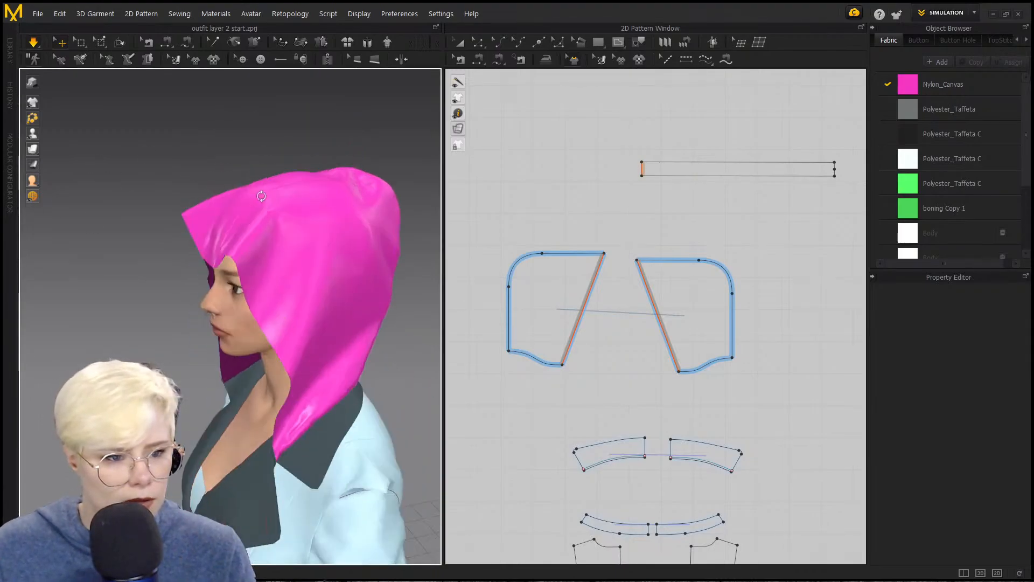
pyautogui.click(212, 194)
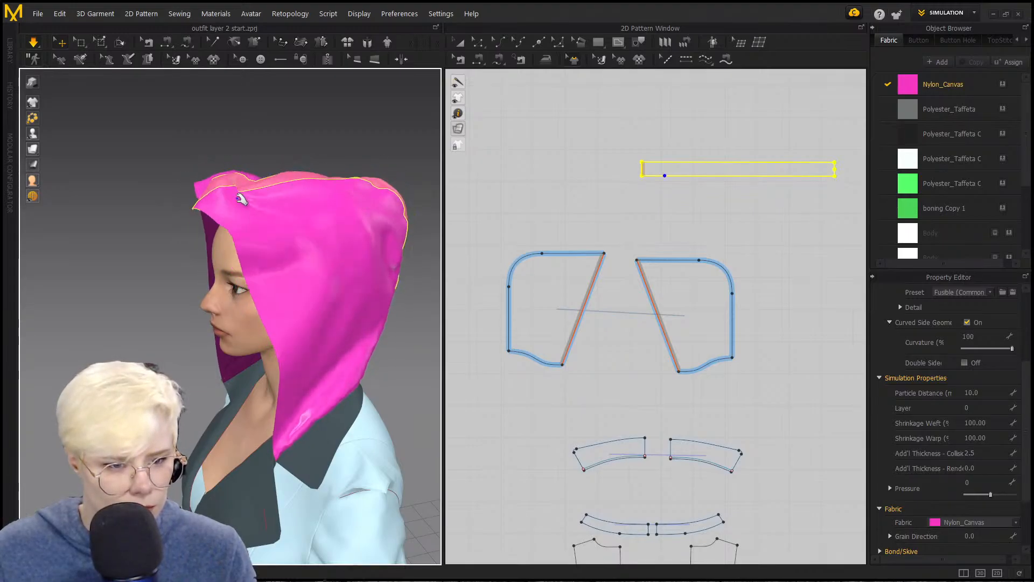
# Step: Turn the rounded upper back corners of both mirrored side panels back into square corners
pyautogui.click(581, 72)
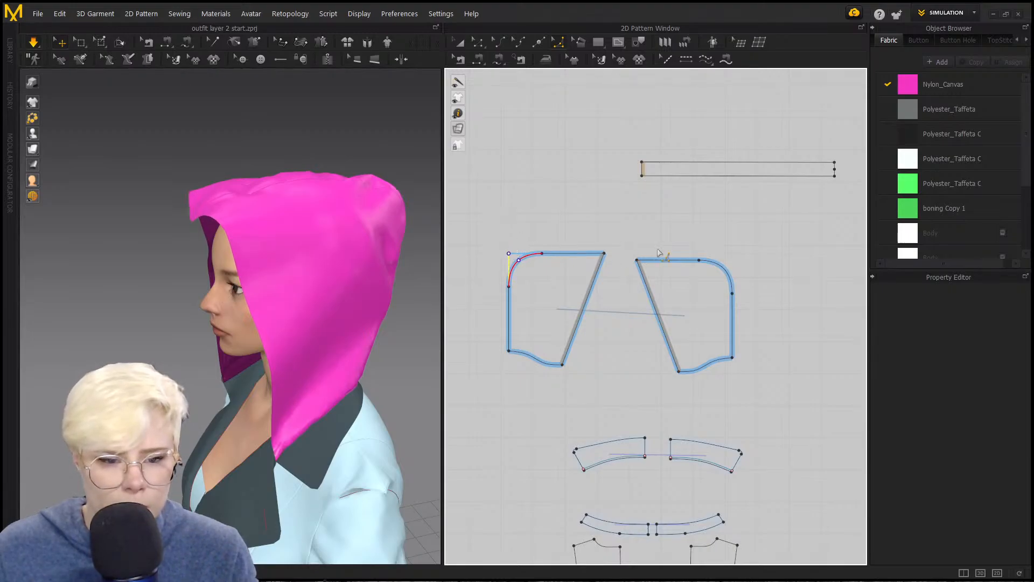
pyautogui.hotkey('ctrl', 'z')
pyautogui.press('z')
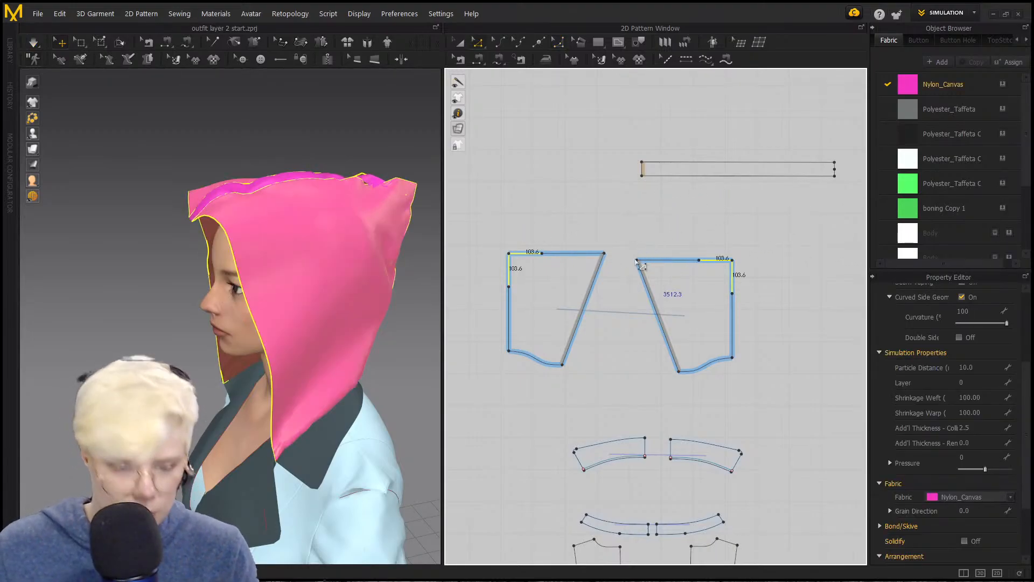
pyautogui.click(562, 255)
pyautogui.click(588, 208)
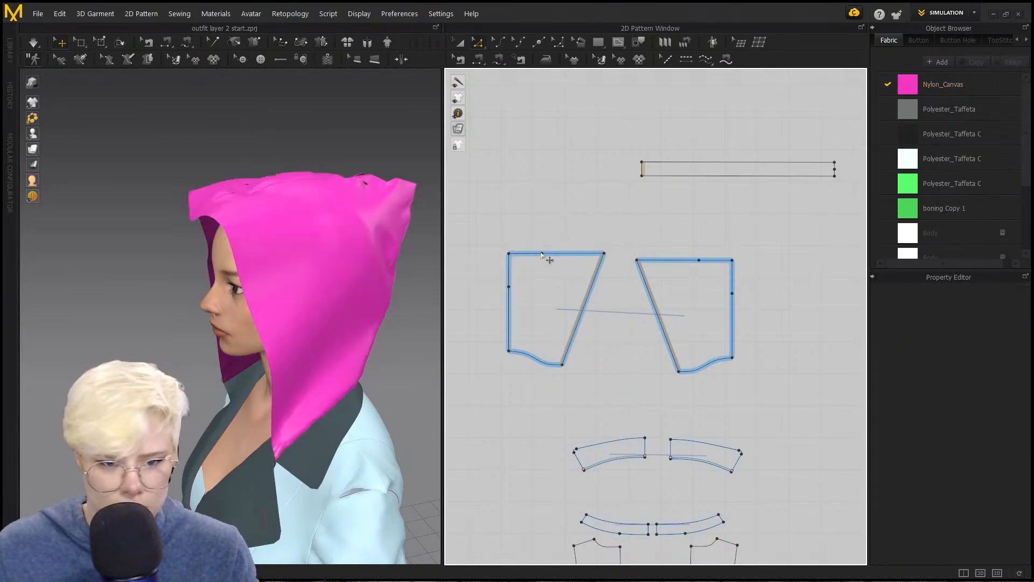
# Step: Delete the leftover points on the side panels' top and back edges so each edge is one straight segment
pyautogui.click(542, 254)
pyautogui.press('Delete')
pyautogui.click(512, 290)
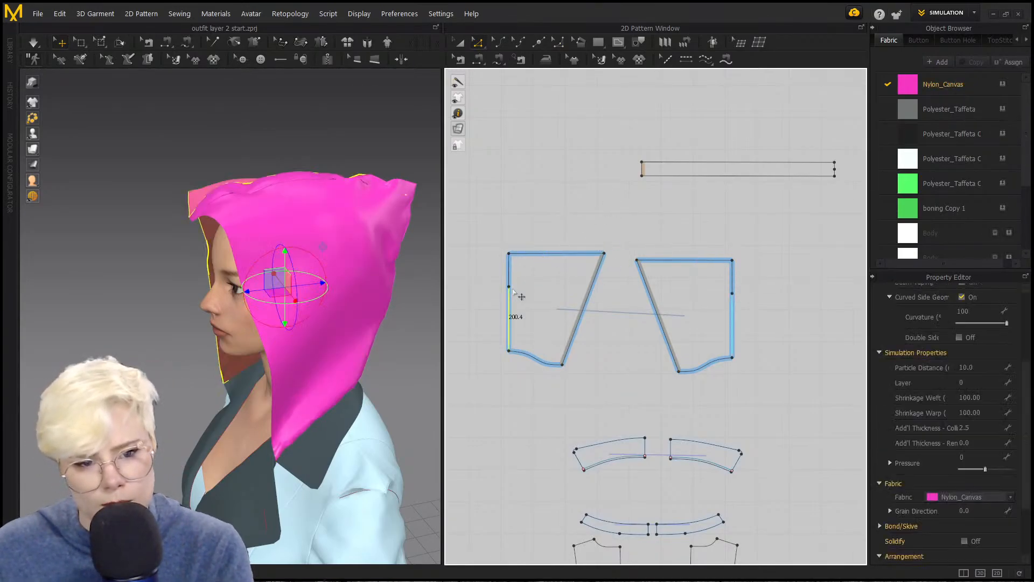
pyautogui.press('Delete')
pyautogui.hotkey('ctrl', 'z')
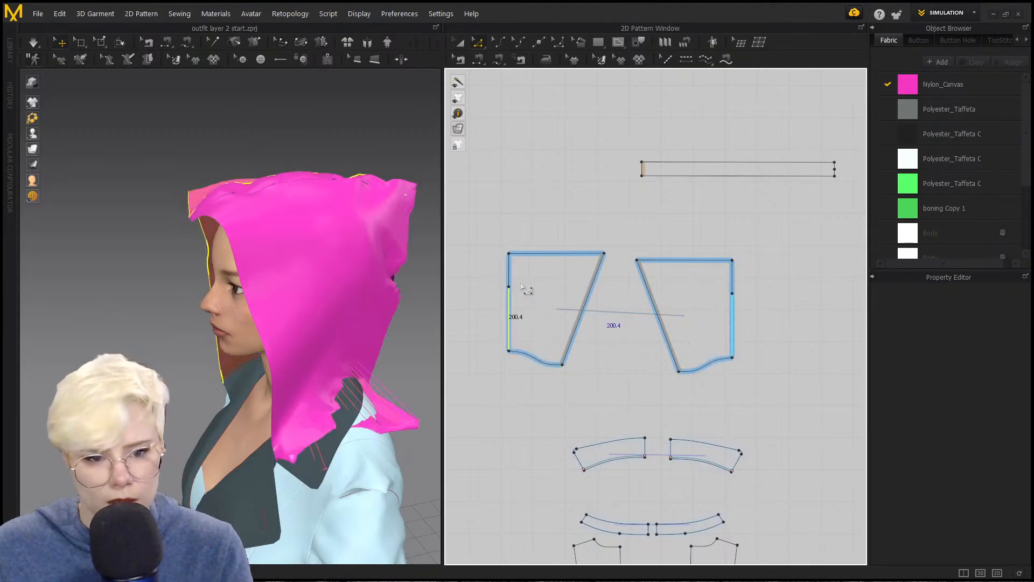
pyautogui.click(124, 321)
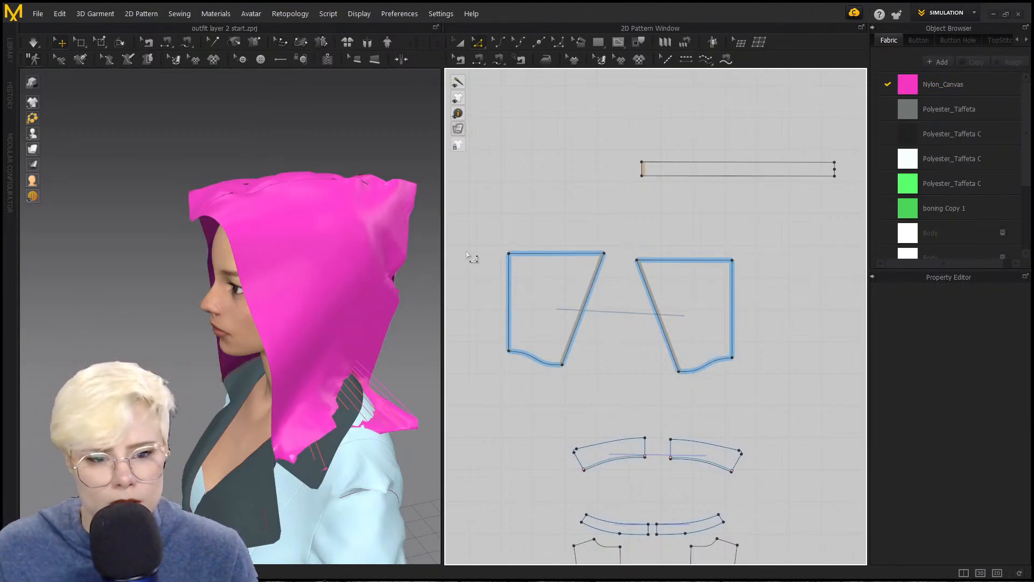
# Step: Compare the combined length of a side panel's top and back edges with the centre strip's long edges
pyautogui.click(509, 278)
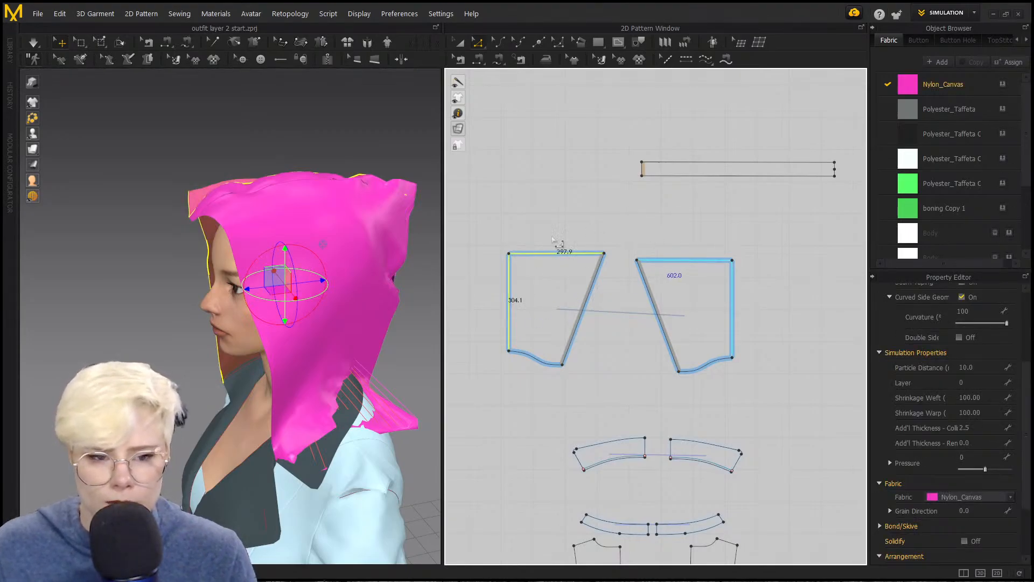
pyautogui.scroll(2, 674, 211)
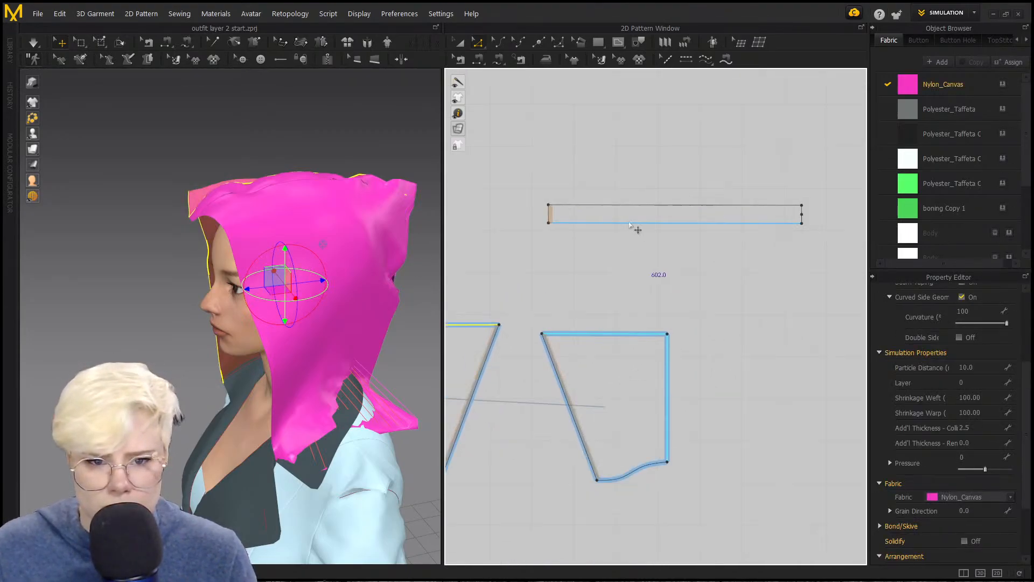
pyautogui.click(633, 221)
# Step: Simulate the square-cornered hood and pull its panels and centre strip in 3D to even out the drape
pyautogui.press('space')
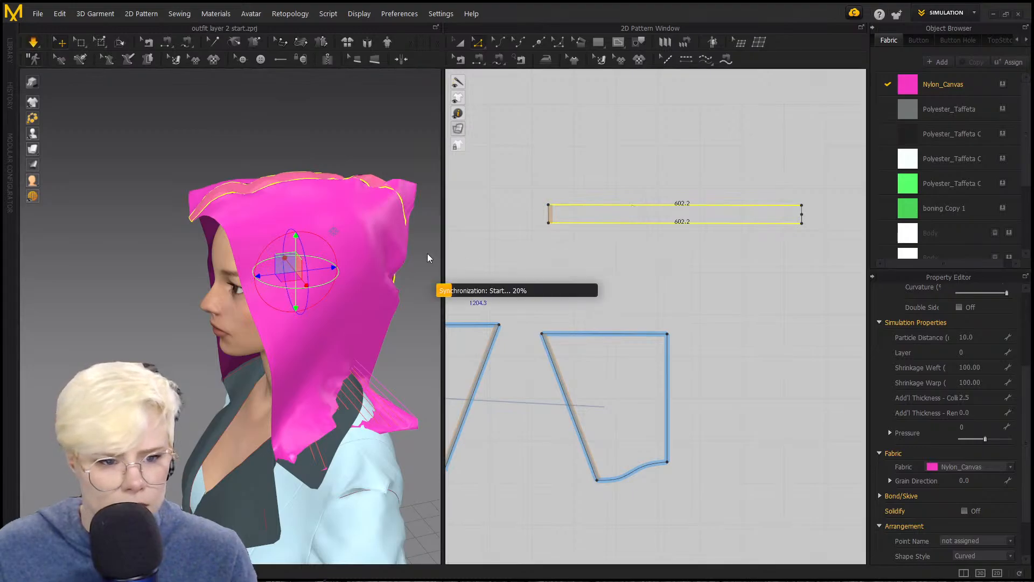
pyautogui.click(368, 262)
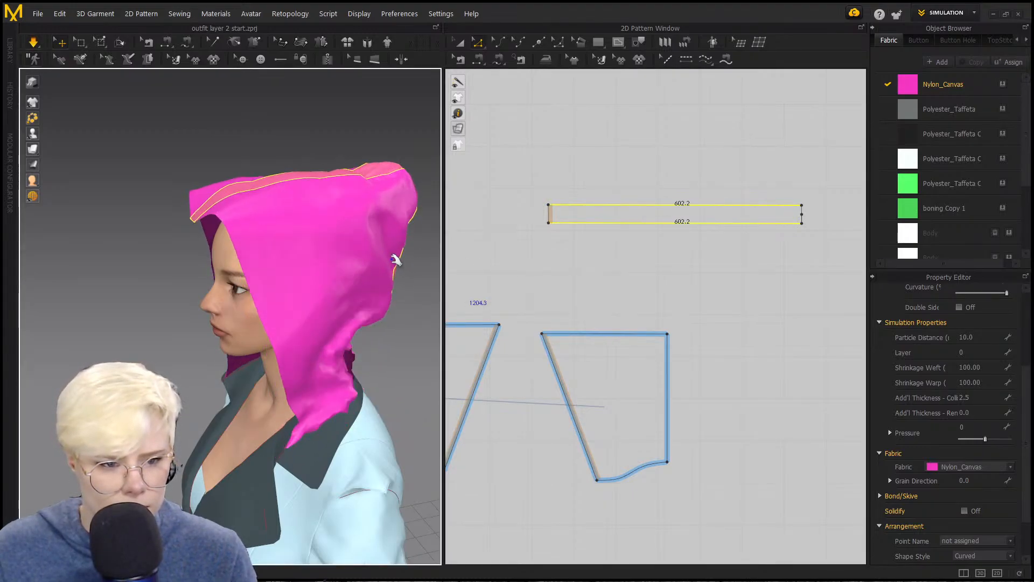
pyautogui.click(202, 211)
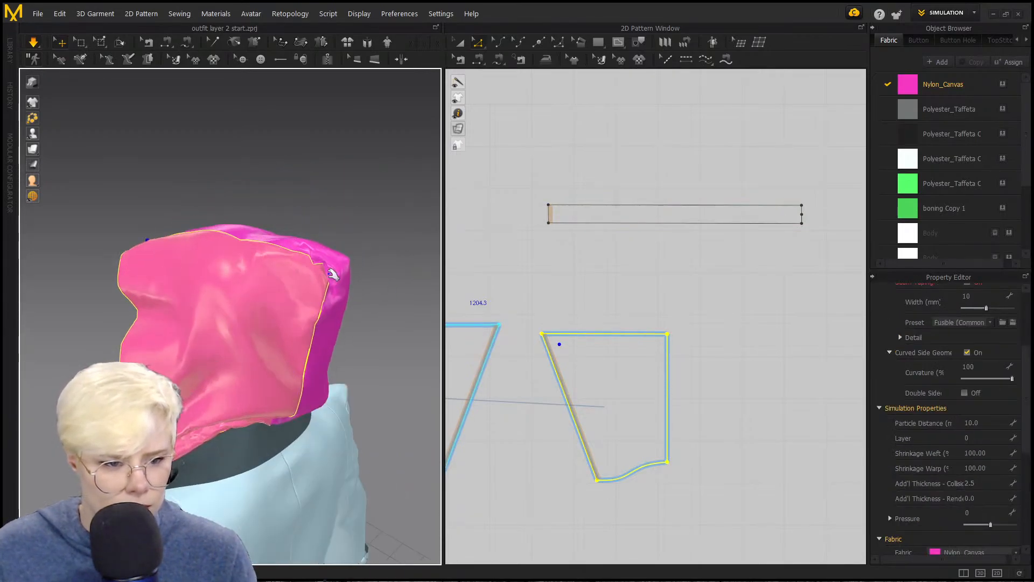
pyautogui.click(355, 224)
pyautogui.moveTo(358, 222); pyautogui.dragTo(256, 221)
pyautogui.moveTo(357, 271); pyautogui.dragTo(328, 207, button='right')
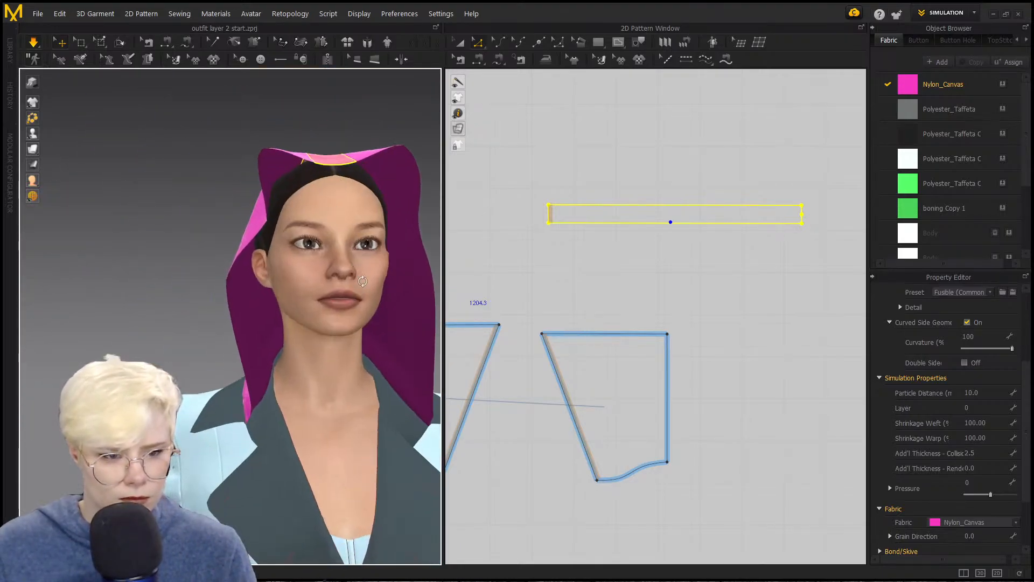
pyautogui.moveTo(363, 281); pyautogui.dragTo(314, 201, button='right')
pyautogui.click(304, 206)
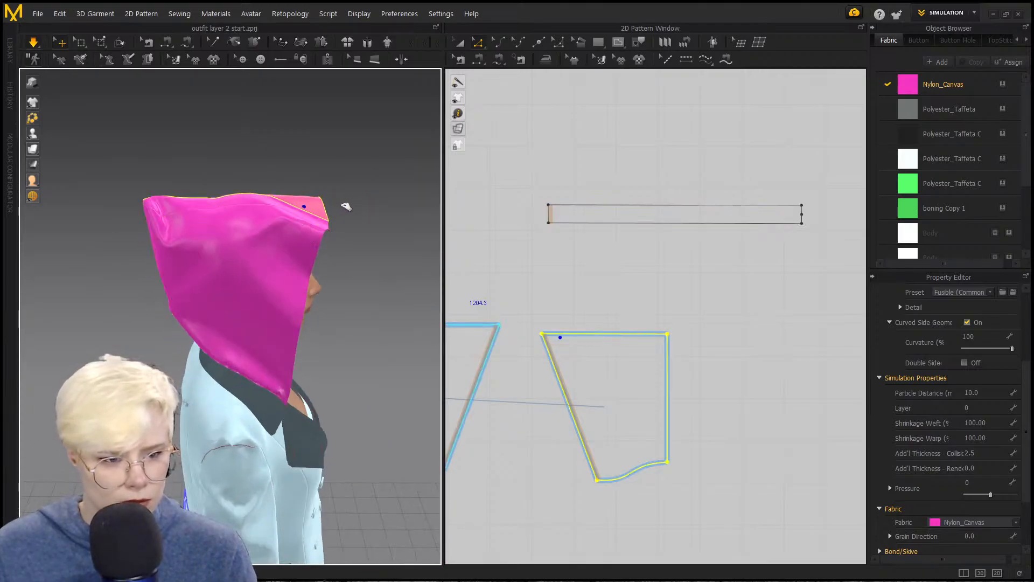
# Step: Pull the hood's front opening and side panels in 3D so the fabric settles evenly around the head
pyautogui.moveTo(346, 207)
pyautogui.mouseDown()
pyautogui.moveTo(358, 203)
pyautogui.moveTo(354, 210)
pyautogui.mouseUp()
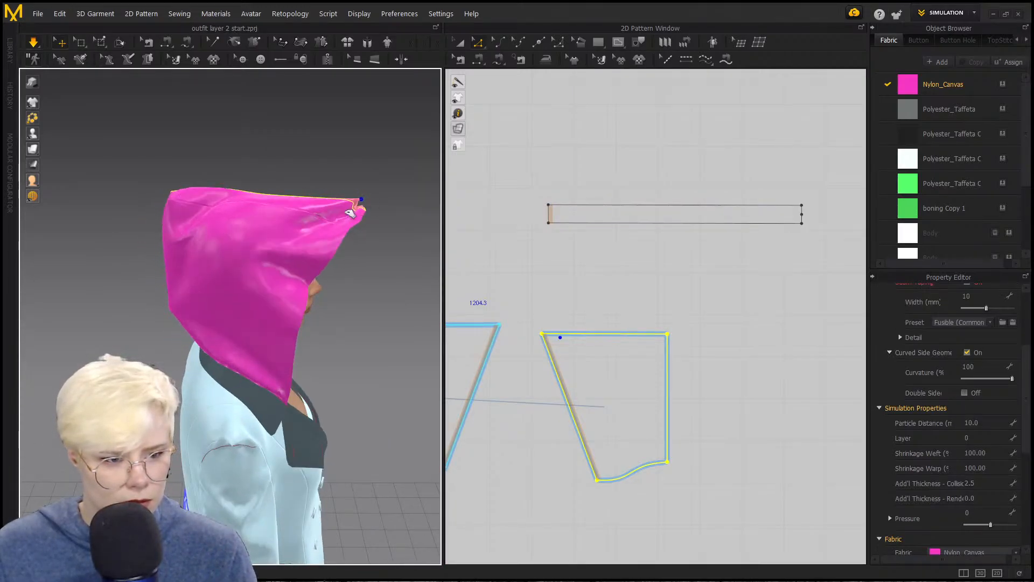
pyautogui.moveTo(344, 218); pyautogui.dragTo(330, 240, button='right')
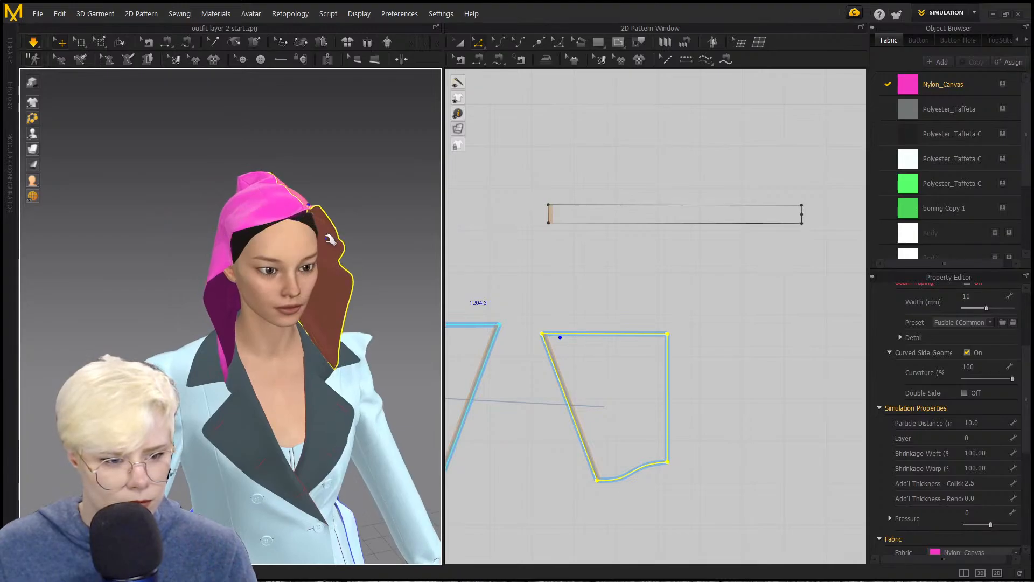
pyautogui.click(266, 231)
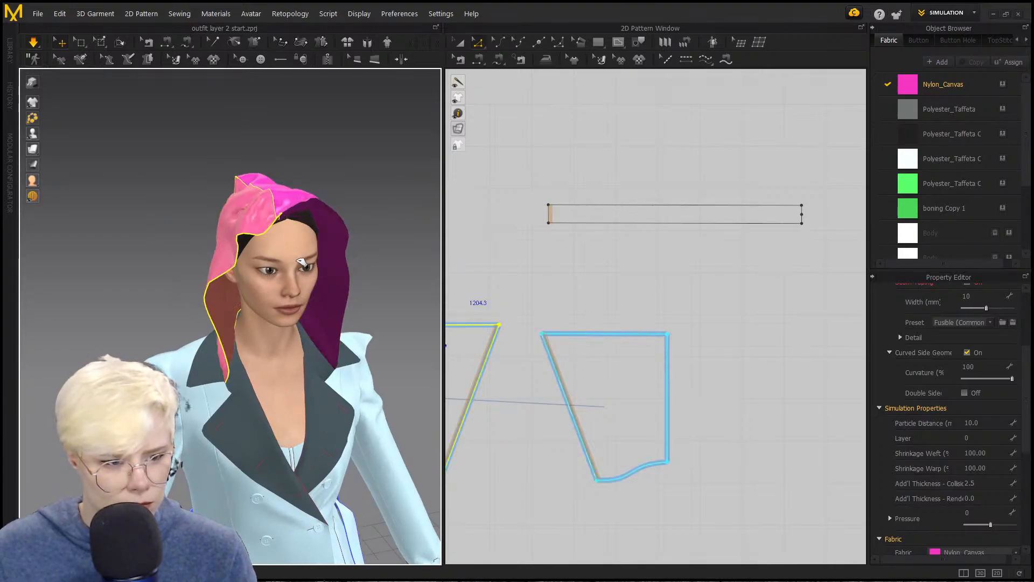
pyautogui.moveTo(322, 269); pyautogui.dragTo(250, 209, button='right')
pyautogui.moveTo(254, 222); pyautogui.dragTo(296, 213)
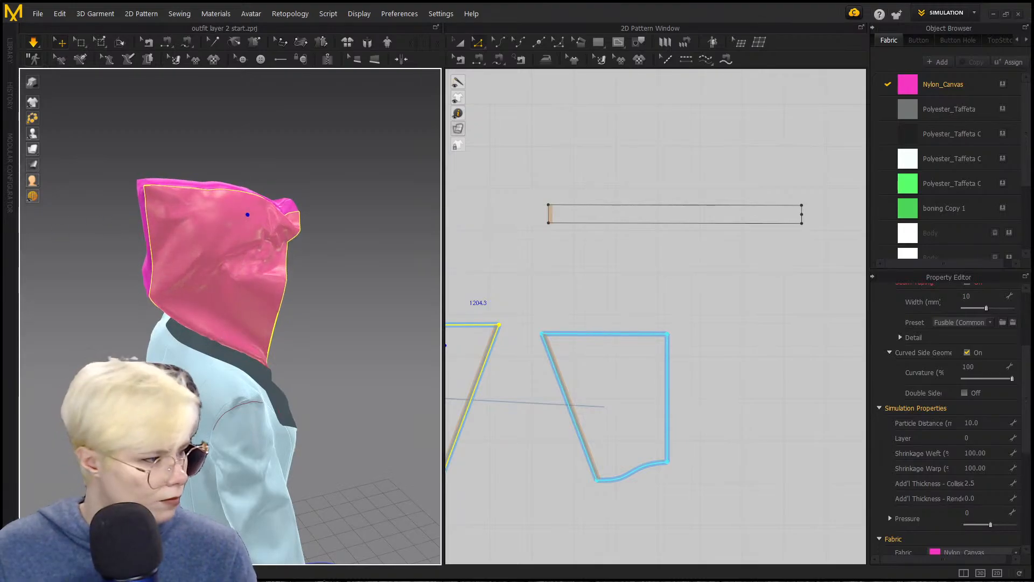
pyautogui.moveTo(113, 226); pyautogui.dragTo(260, 264, button='right')
# Step: Split the centre strip's upper long edge 304.1 mm from its back end, matching the side panel's back edge
pyautogui.click(597, 300)
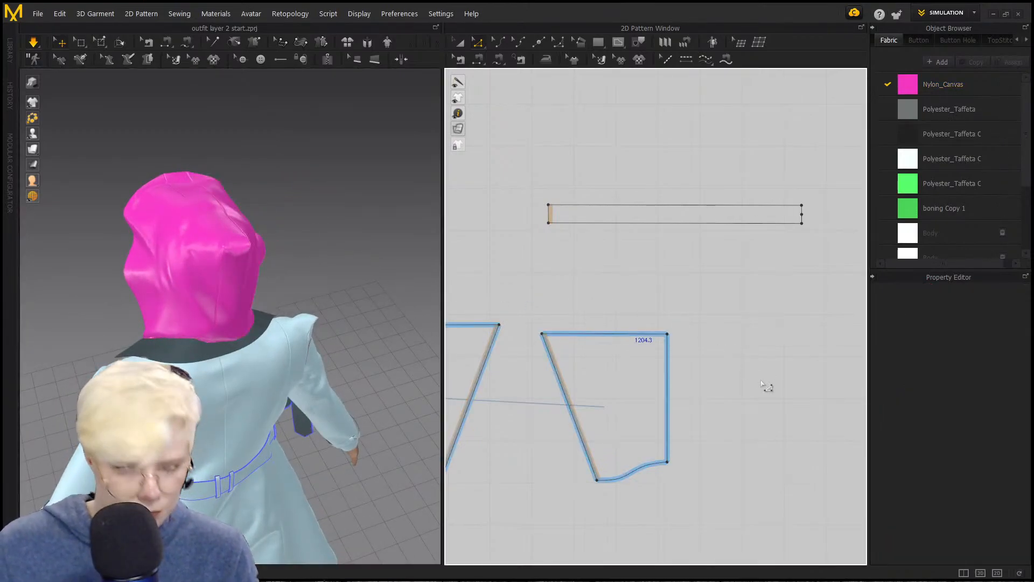
pyautogui.click(668, 365)
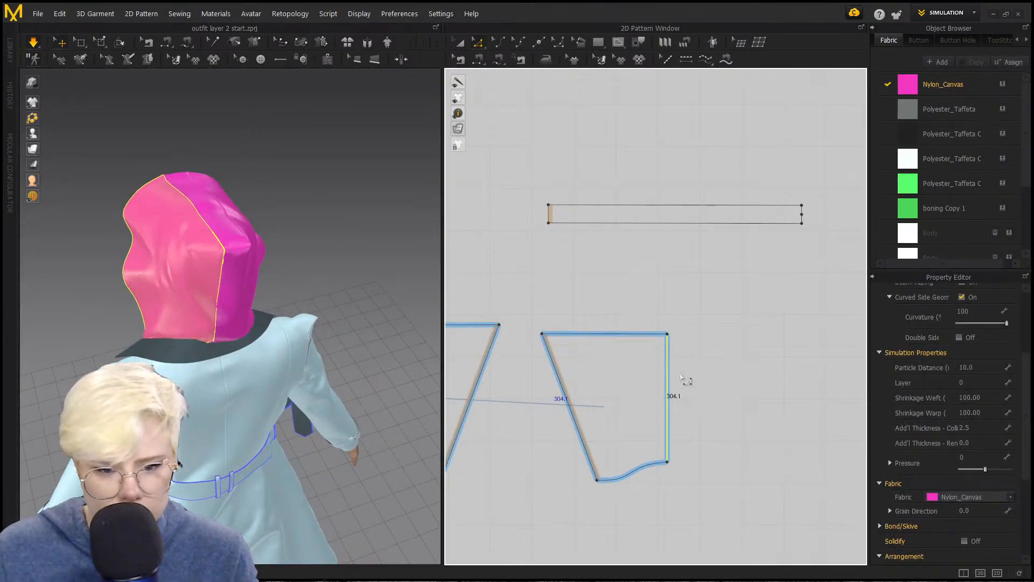
pyautogui.click(759, 205)
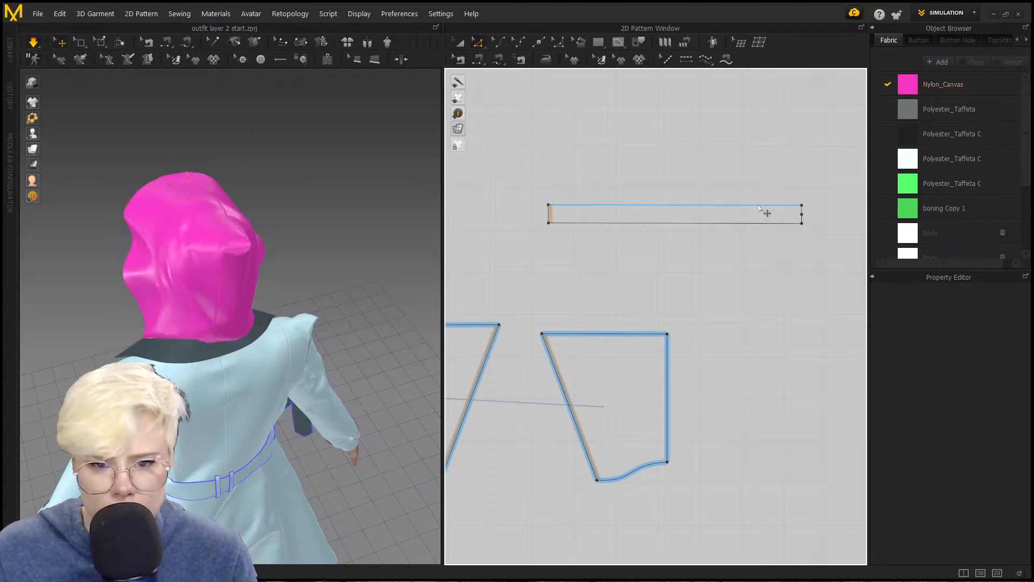
pyautogui.rightClick(758, 205)
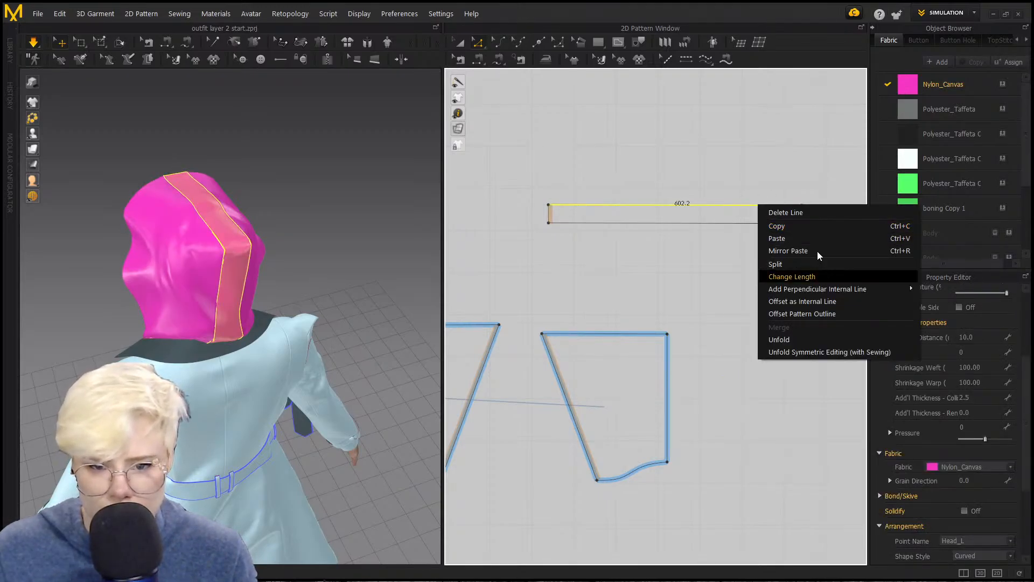
pyautogui.click(808, 264)
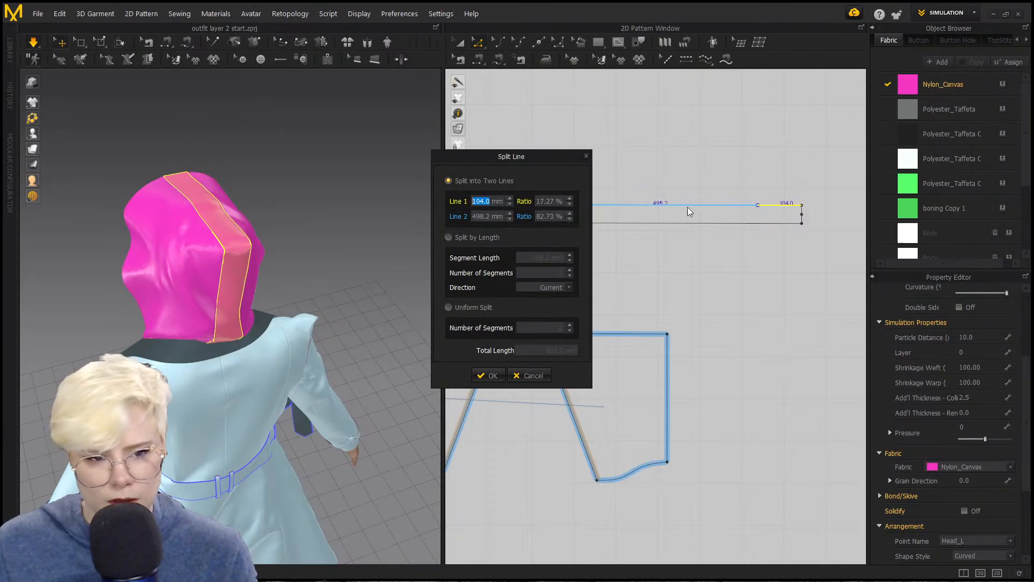
pyautogui.write('30')
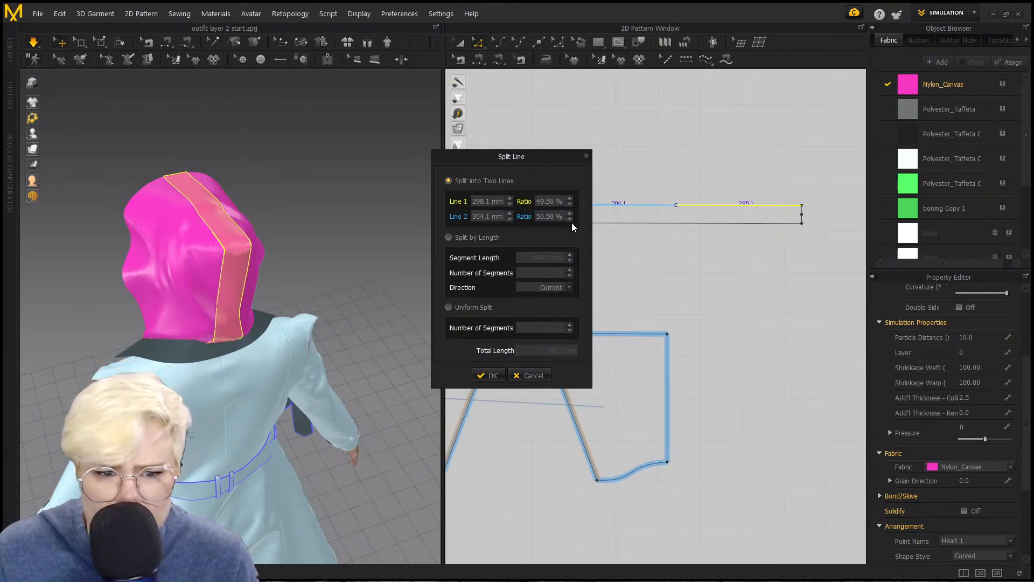
pyautogui.press('Return')
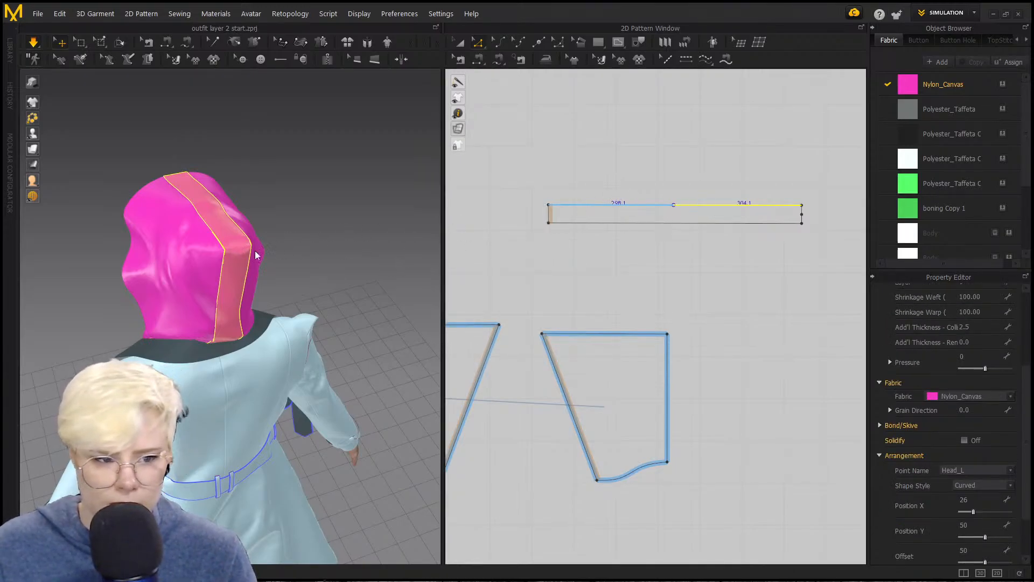
# Step: Split the centre strip's lower long edge with Line 2 set to 304.1 mm, level with the upper split point
pyautogui.click(674, 223)
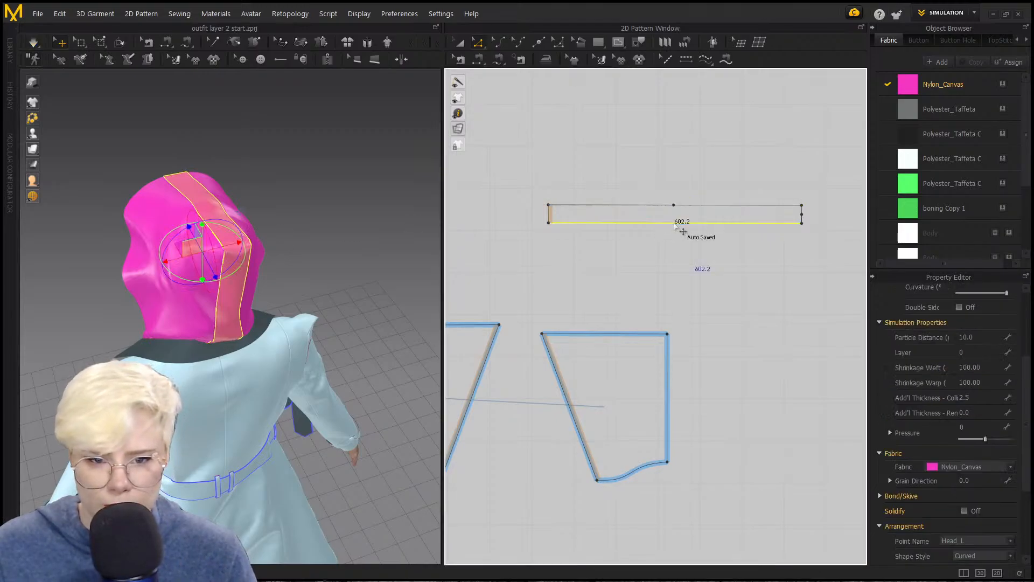
pyautogui.rightClick(674, 223)
pyautogui.click(730, 283)
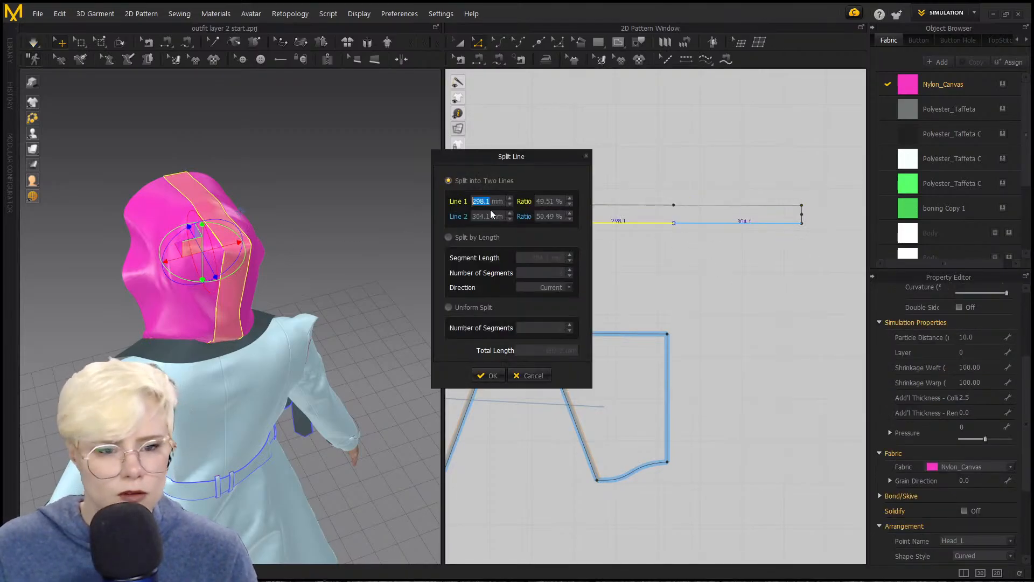
pyautogui.write('304')
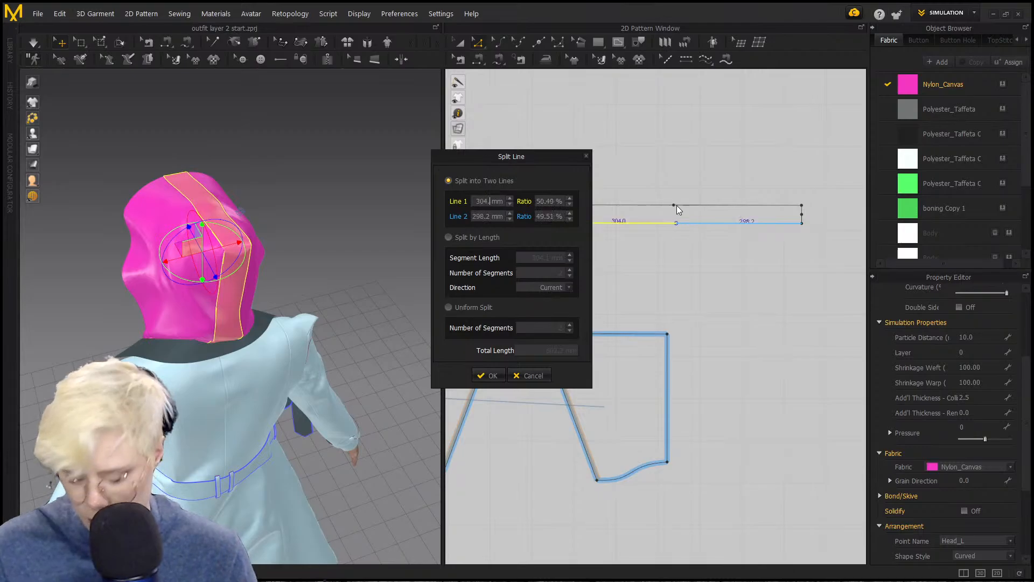
pyautogui.write('304')
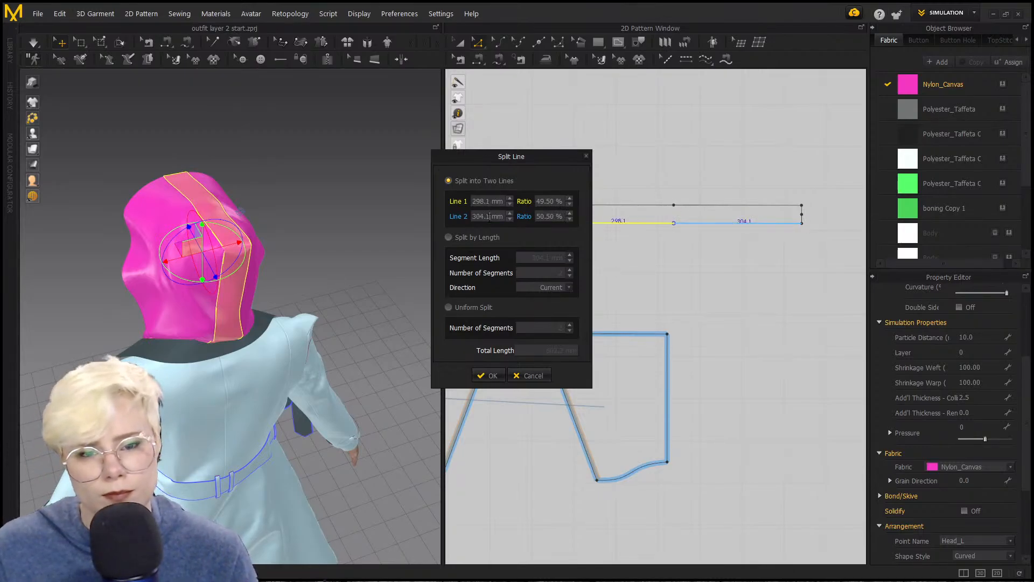
pyautogui.press('Return')
# Step: Draw an internal line across the centre strip between the two new split points
pyautogui.scroll(5, 699, 234)
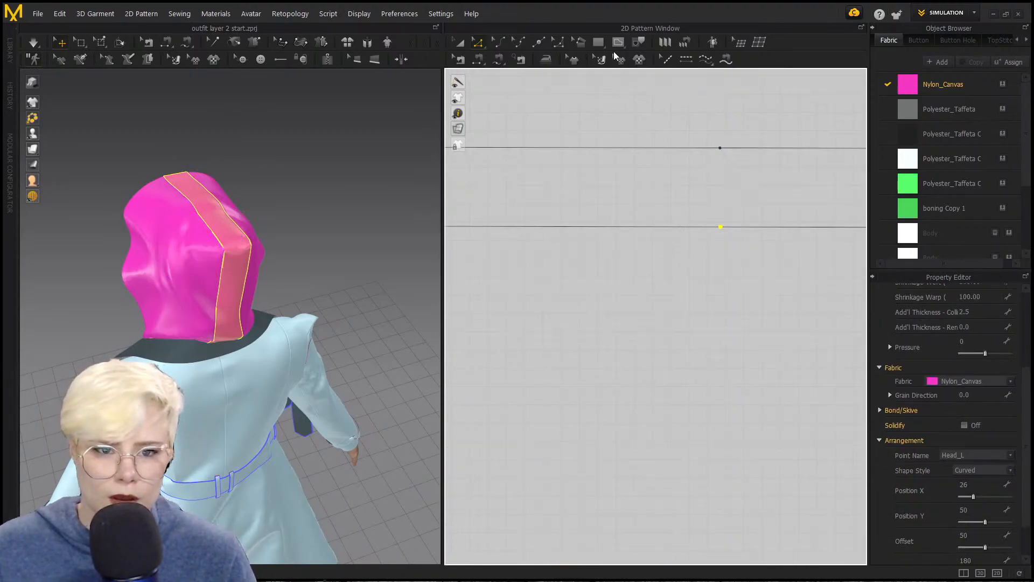
pyautogui.click(721, 146)
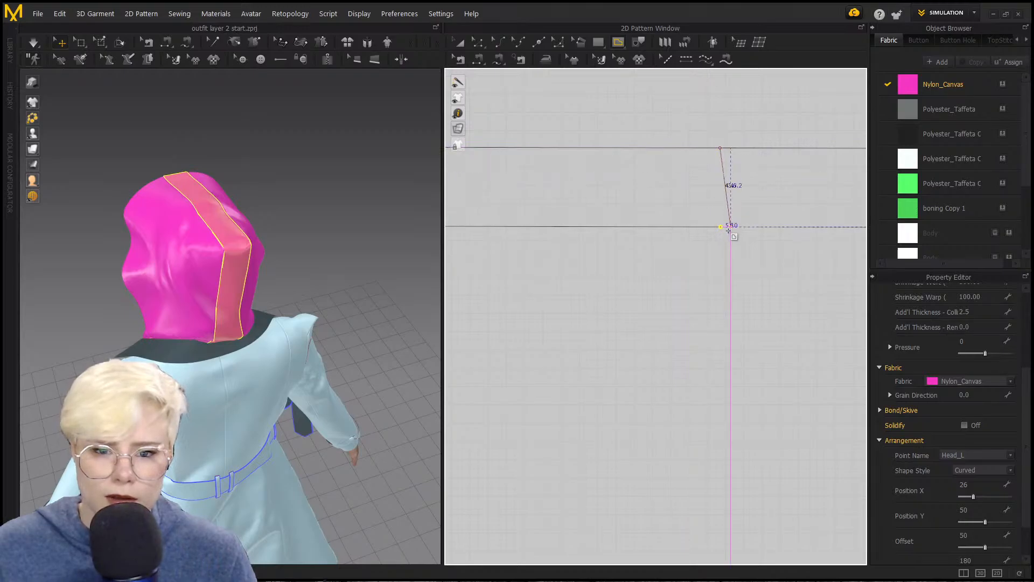
pyautogui.click(721, 227)
pyautogui.press('Return')
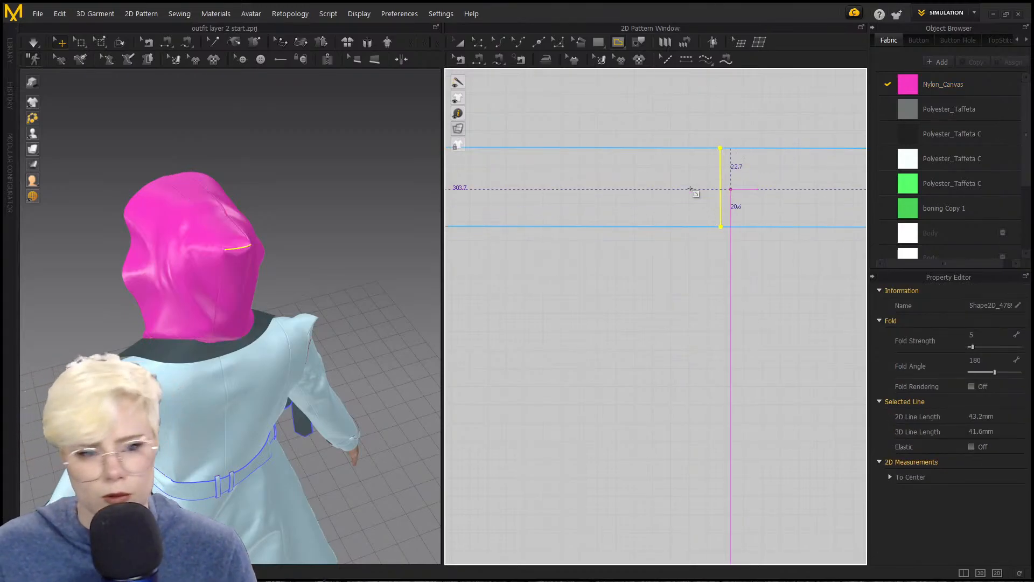
pyautogui.rightClick(721, 181)
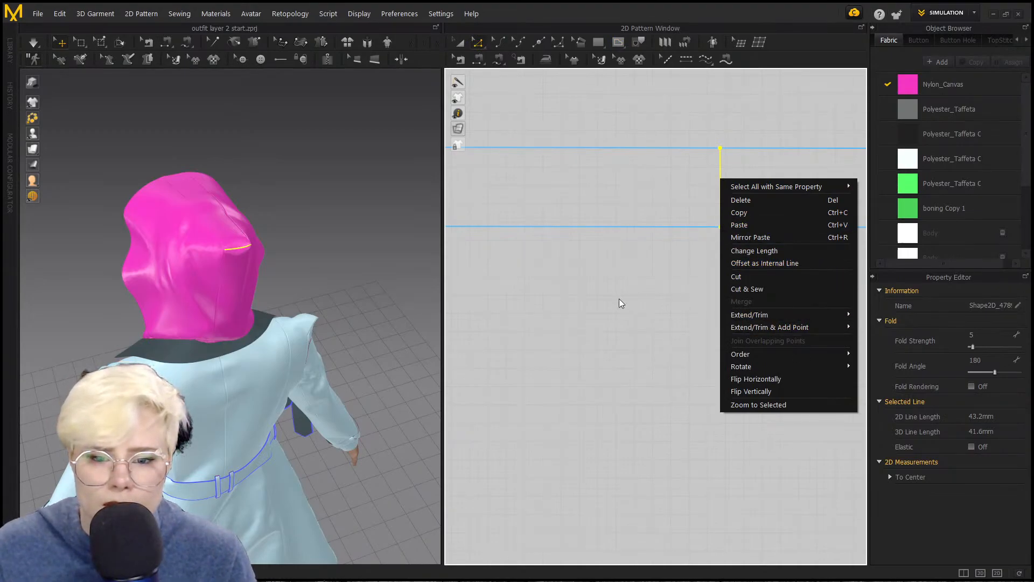
pyautogui.click(634, 296)
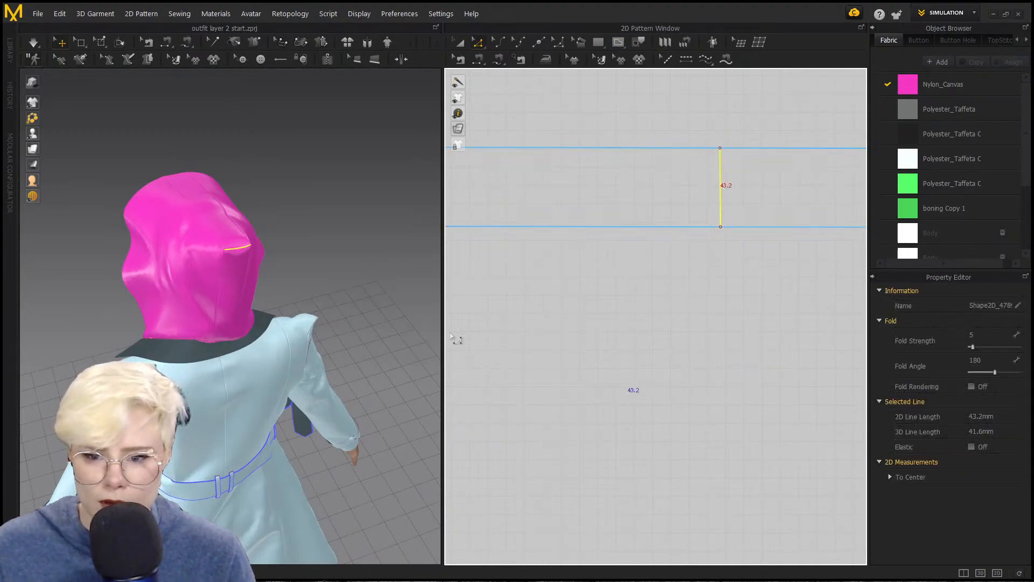
# Step: Fold the centre strip along the internal line with Fold Arrangement and set its Fold Angle to 75
pyautogui.scroll(5, 222, 295)
pyautogui.moveTo(222, 295); pyautogui.dragTo(270, 295, button='right')
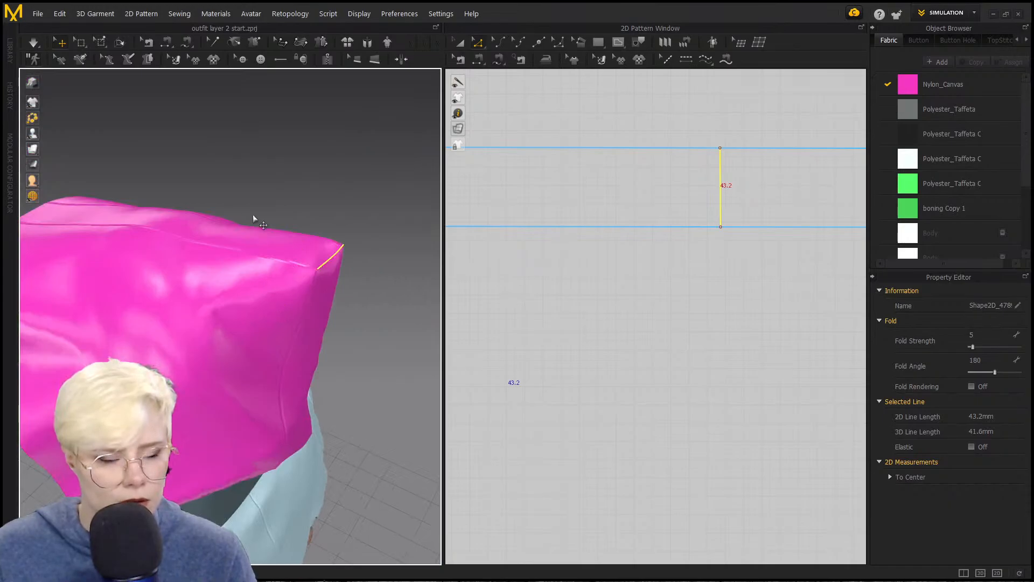
pyautogui.click(120, 42)
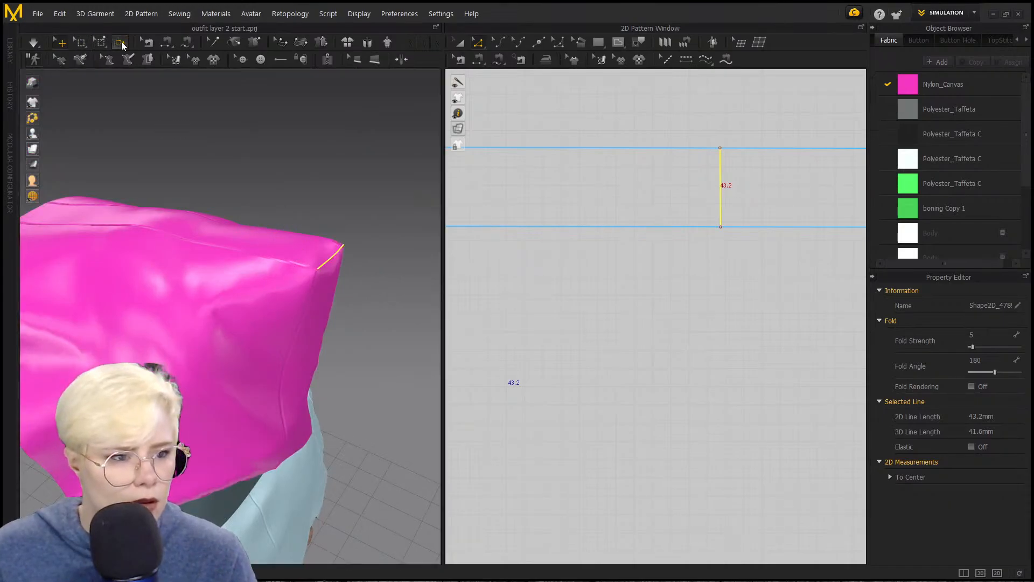
pyautogui.click(338, 260)
pyautogui.moveTo(307, 231); pyautogui.dragTo(304, 243)
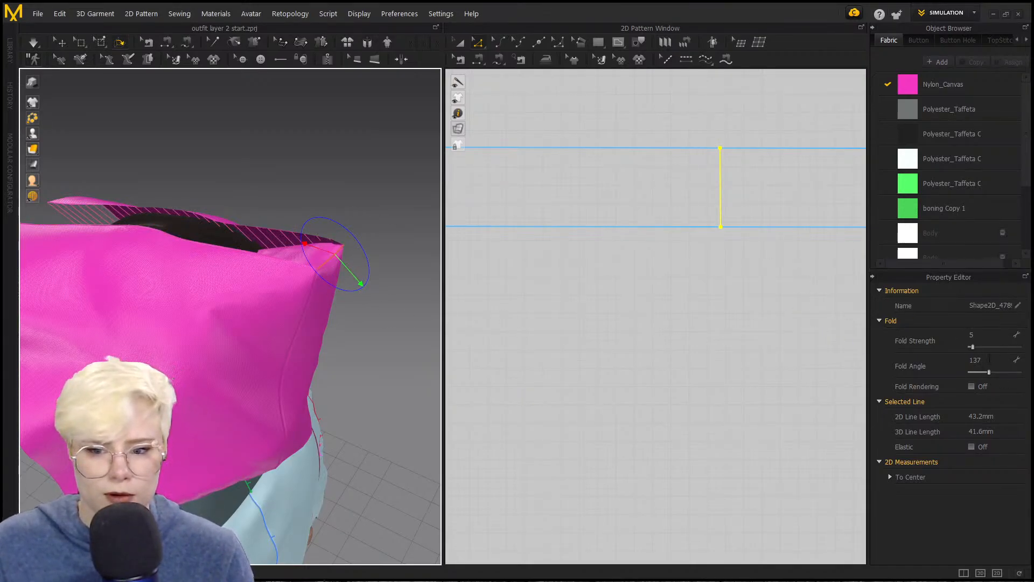
pyautogui.click(1016, 360)
pyautogui.moveTo(996, 370); pyautogui.dragTo(981, 369)
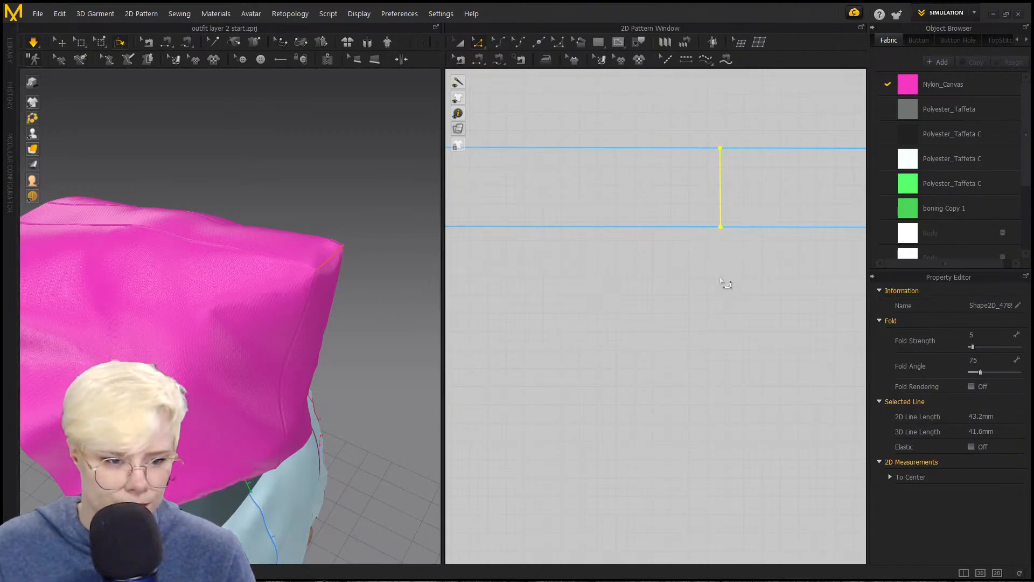
# Step: Simulate the hood with the folded centre strip and inspect its shape from the front
pyautogui.press('space')
pyautogui.scroll(-3, 722, 280)
pyautogui.moveTo(722, 280); pyautogui.dragTo(666, 313, button='middle')
pyautogui.scroll(-5, 407, 266)
pyautogui.moveTo(408, 265); pyautogui.dragTo(458, 329, button='right')
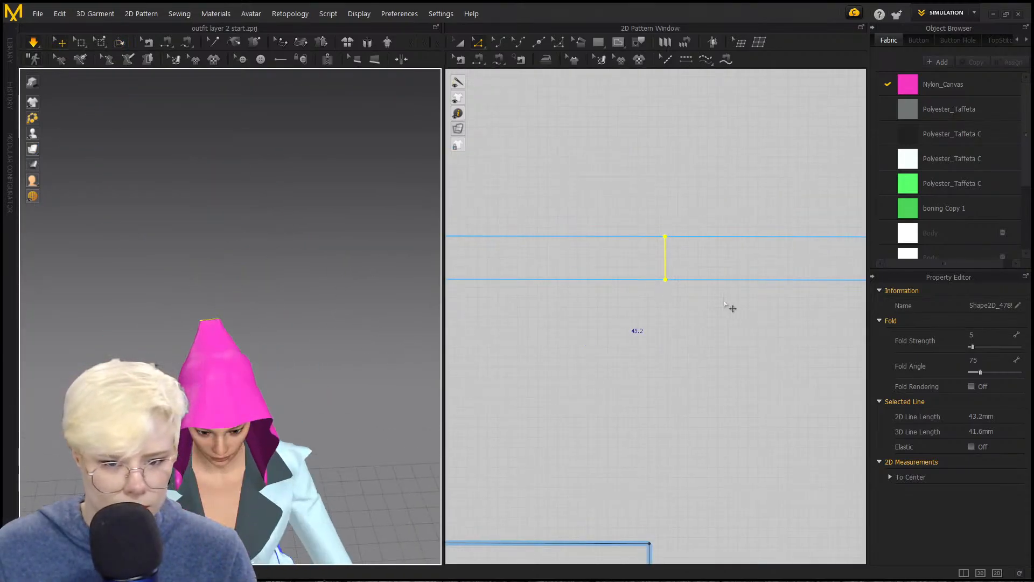
# Step: Extend or trim the internal fold line to the centre strip's pattern outline
pyautogui.scroll(3, 663, 290)
pyautogui.rightClick(659, 283)
pyautogui.press('Escape')
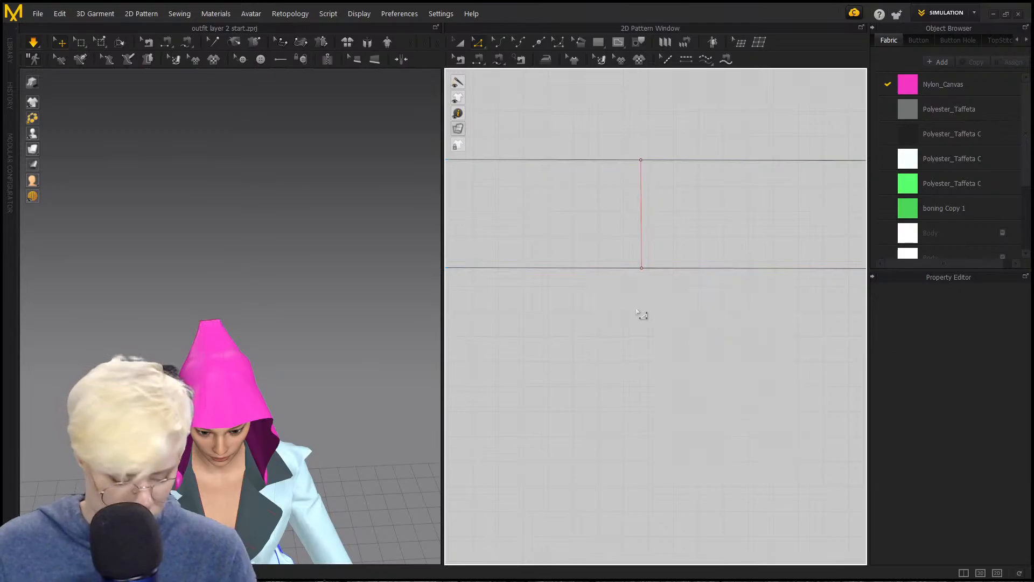
pyautogui.scroll(-2, 638, 307)
pyautogui.scroll(-3, 658, 200)
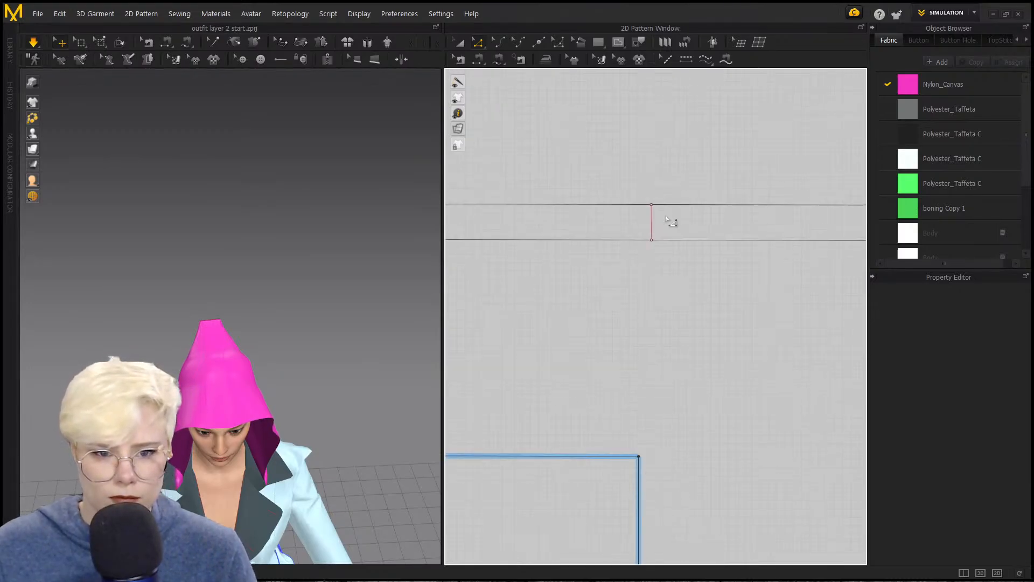
pyautogui.rightClick(654, 221)
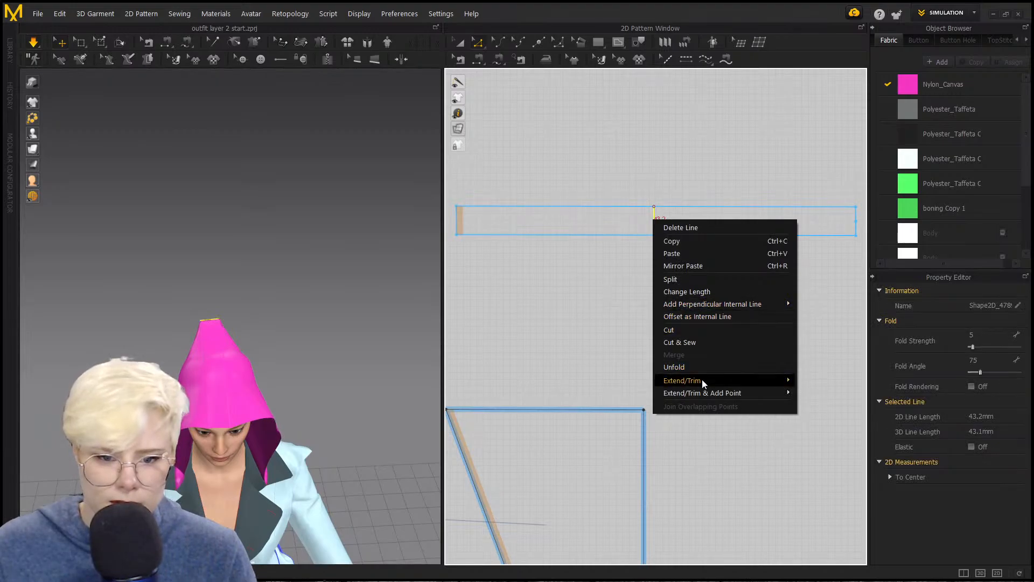
pyautogui.moveTo(760, 380)
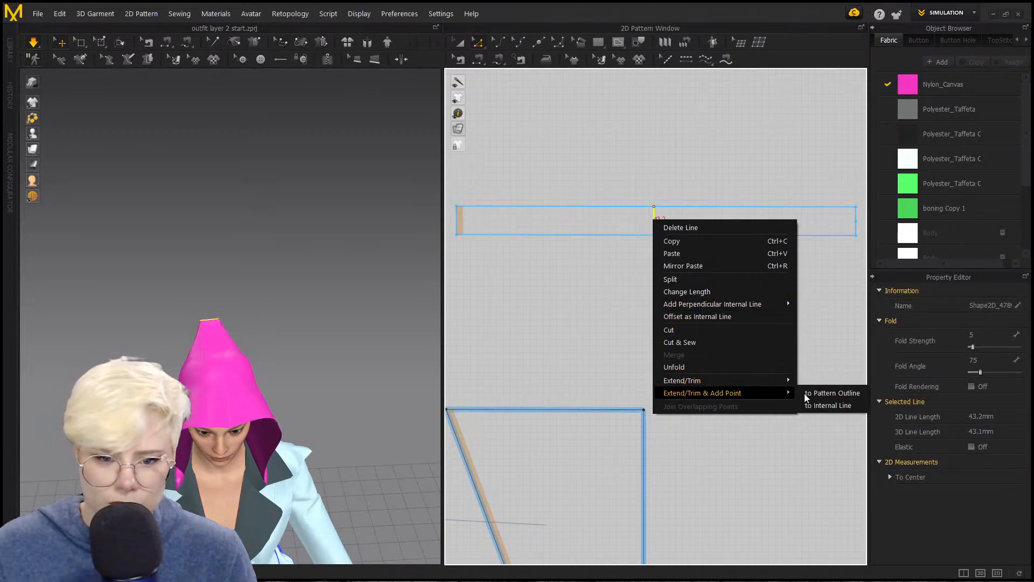
pyautogui.click(832, 380)
pyautogui.click(664, 218)
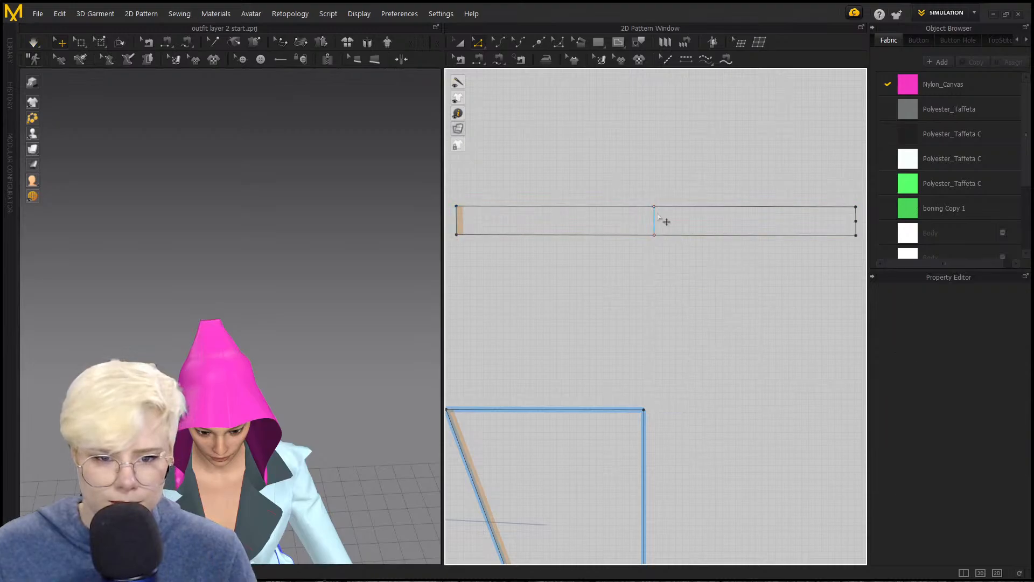
# Step: Move the fold line's two end points inward so the centre strip tapers to a narrow waist at the fold
pyautogui.scroll(3, 658, 213)
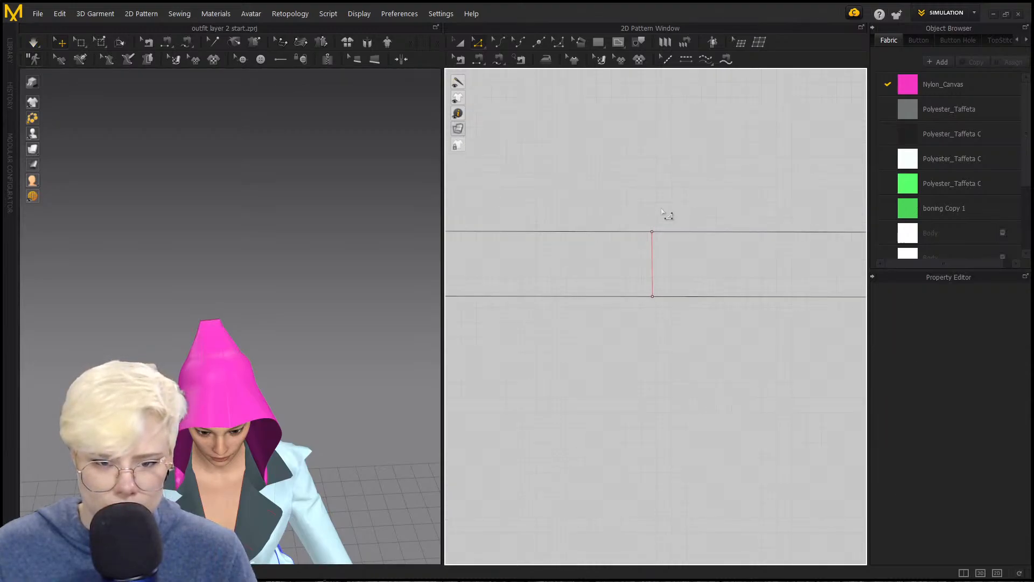
pyautogui.moveTo(679, 259); pyautogui.dragTo(652, 244)
pyautogui.moveTo(655, 300); pyautogui.dragTo(653, 277)
pyautogui.moveTo(378, 318); pyautogui.dragTo(302, 311, button='right')
pyautogui.scroll(-5, 554, 285)
pyautogui.scroll(-1, 372, 295)
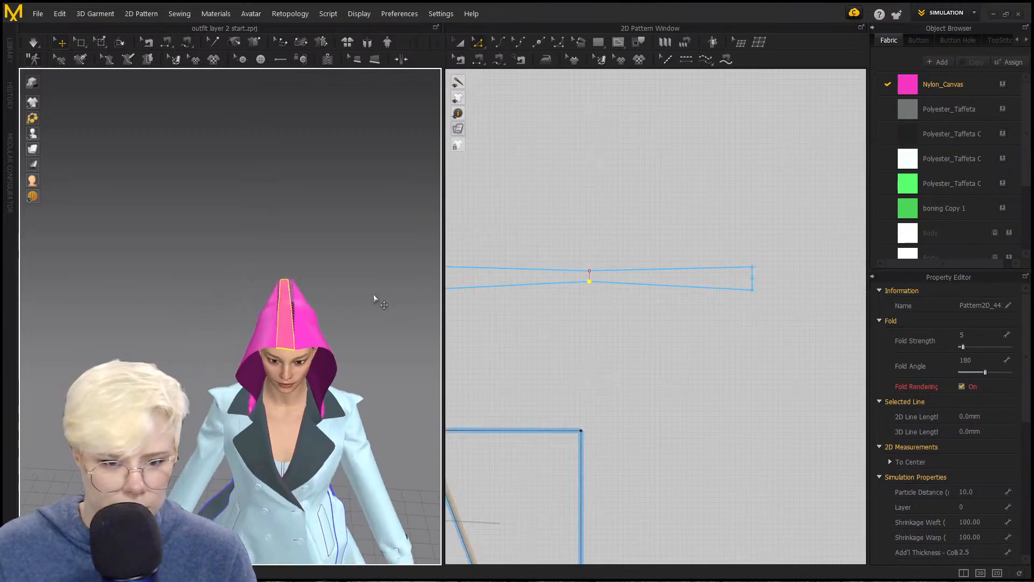
pyautogui.scroll(5, 619, 273)
pyautogui.click(597, 273)
pyautogui.moveTo(595, 273); pyautogui.dragTo(596, 278)
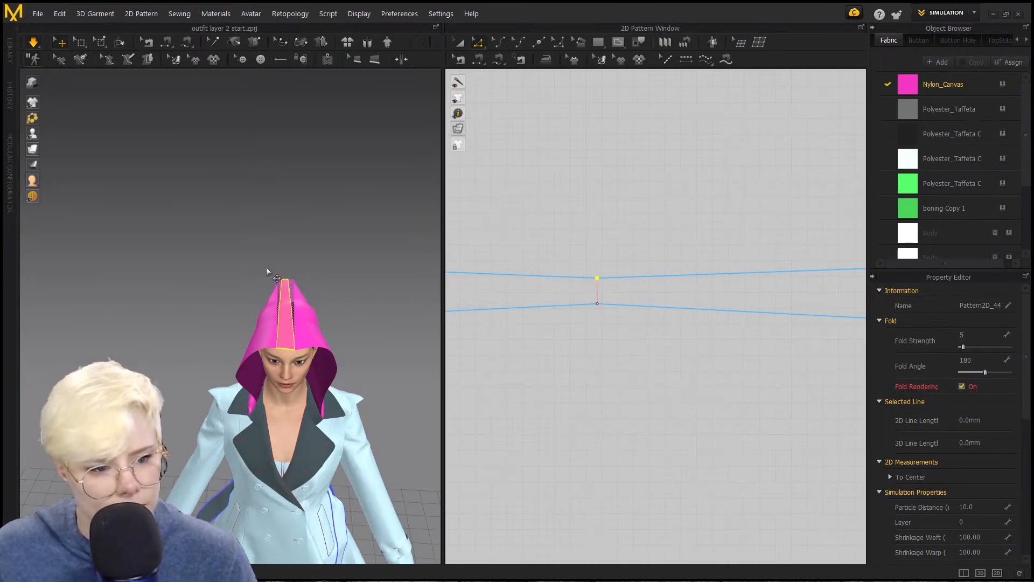
# Step: Pull the simulated hood panels into shape around the head and inspect the hood from the side, above and front
pyautogui.moveTo(267, 267)
pyautogui.mouseDown(button='right')
pyautogui.moveTo(309, 298)
pyautogui.moveTo(281, 268)
pyautogui.moveTo(250, 257)
pyautogui.mouseUp(button='right')
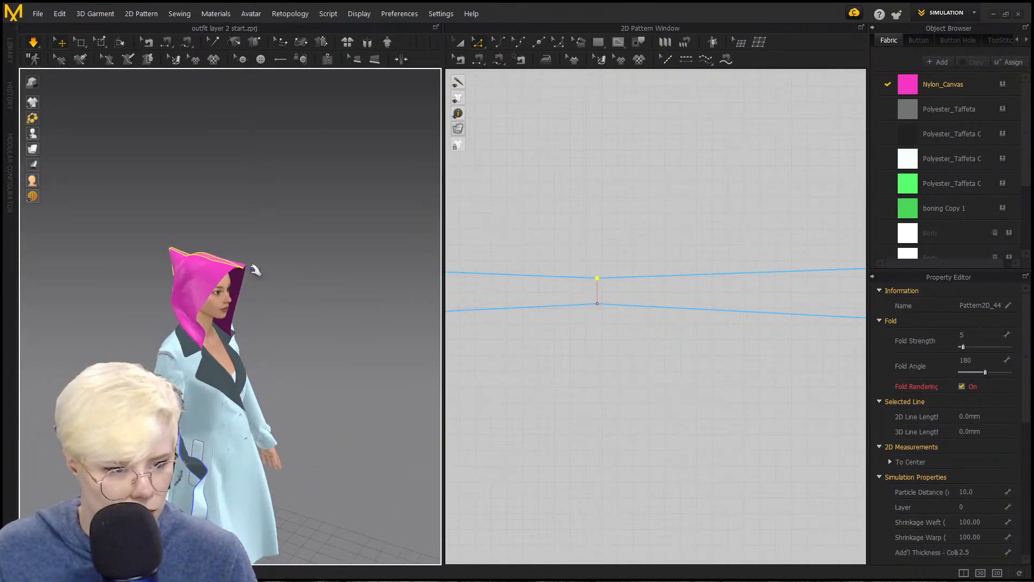
pyautogui.moveTo(252, 269); pyautogui.dragTo(210, 228)
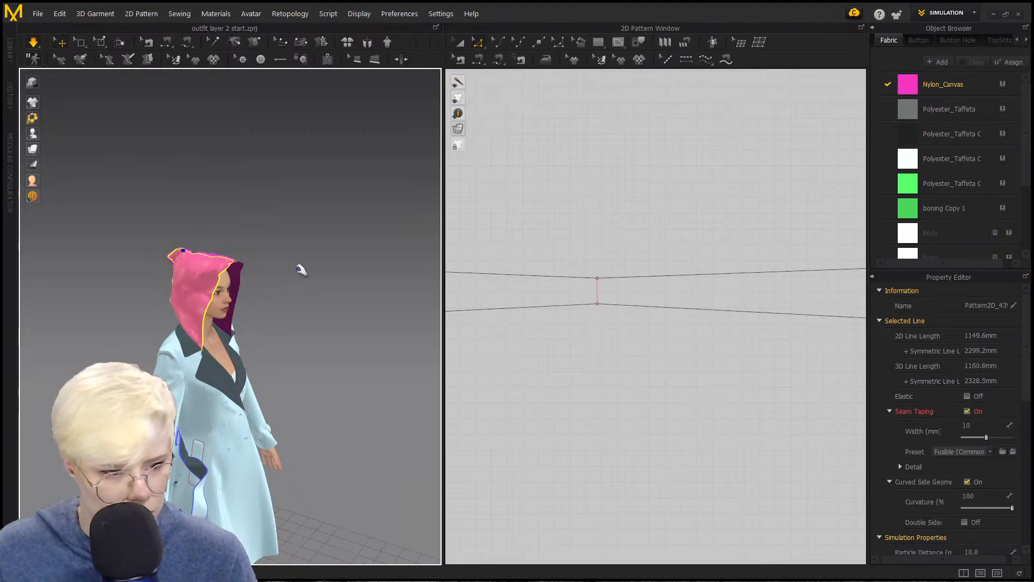
pyautogui.moveTo(297, 269); pyautogui.dragTo(223, 304, button='right')
pyautogui.scroll(3, 213, 288)
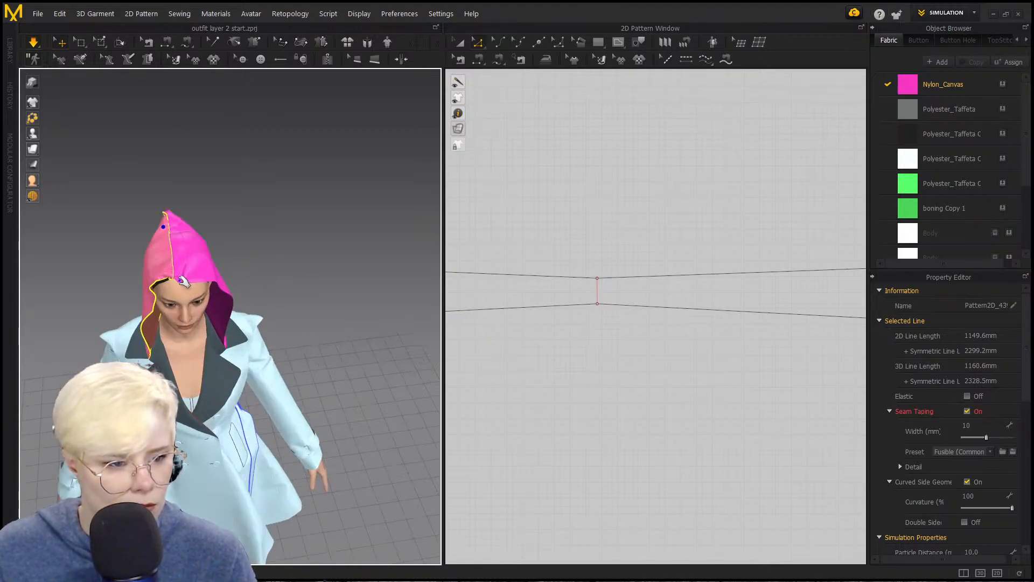
pyautogui.click(184, 281)
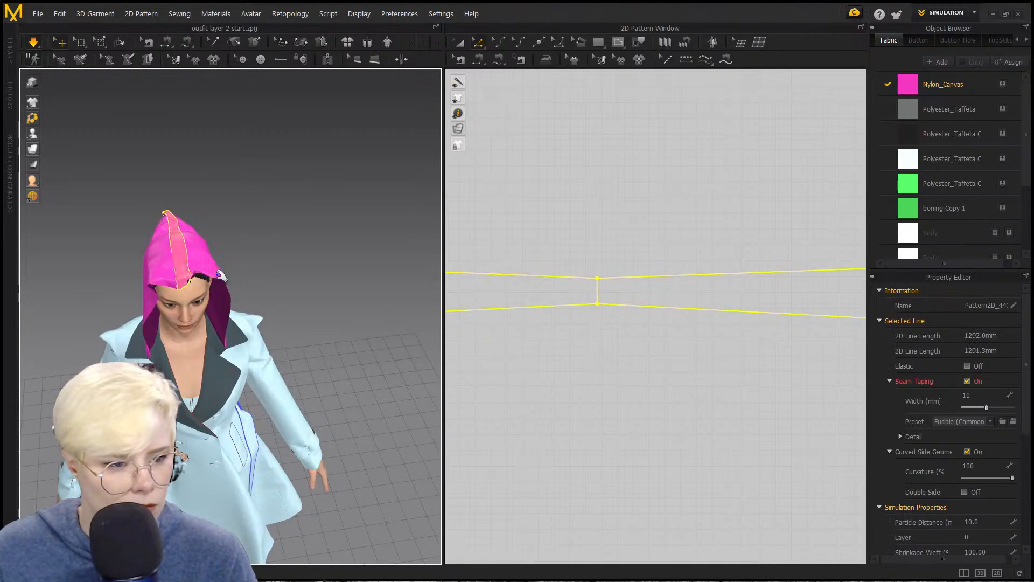
pyautogui.click(218, 274)
pyautogui.moveTo(281, 300); pyautogui.dragTo(236, 316, button='right')
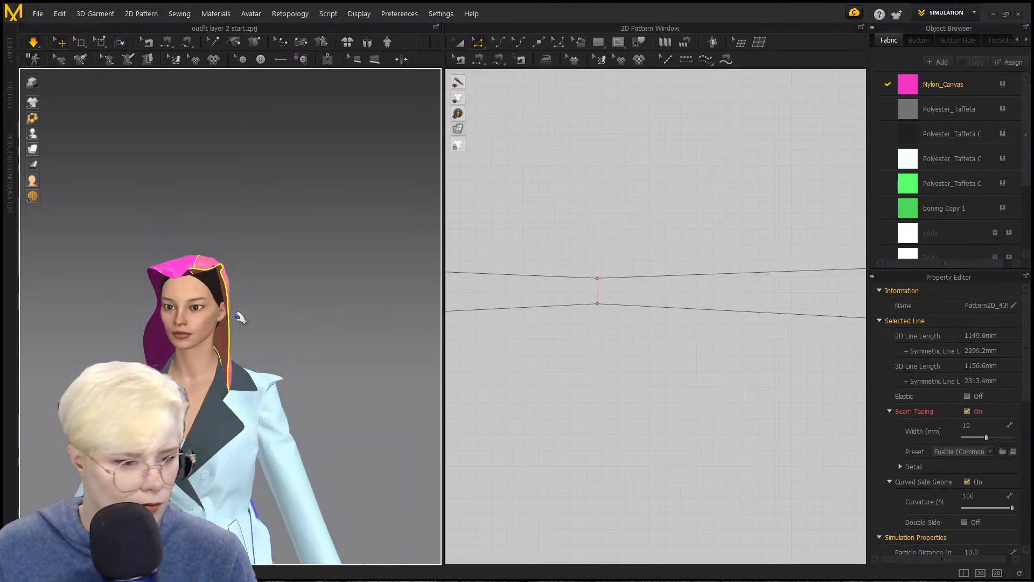
pyautogui.moveTo(267, 347); pyautogui.dragTo(304, 253, button='middle')
pyautogui.moveTo(280, 330); pyautogui.dragTo(318, 334, button='right')
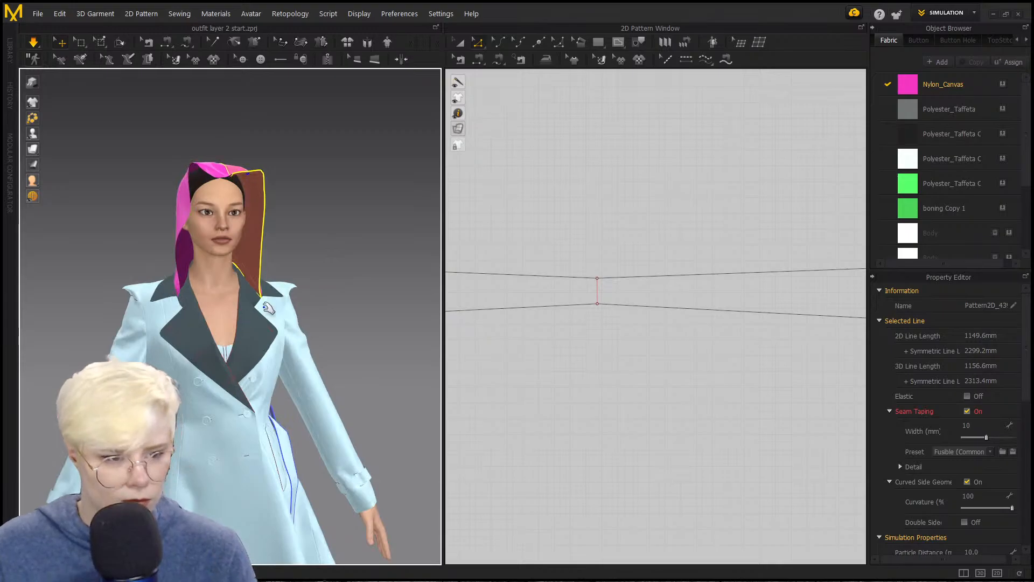
# Step: Unfreeze all garment patterns and simulate the coat together with the hood
pyautogui.hotkey('ctrl', 'a')
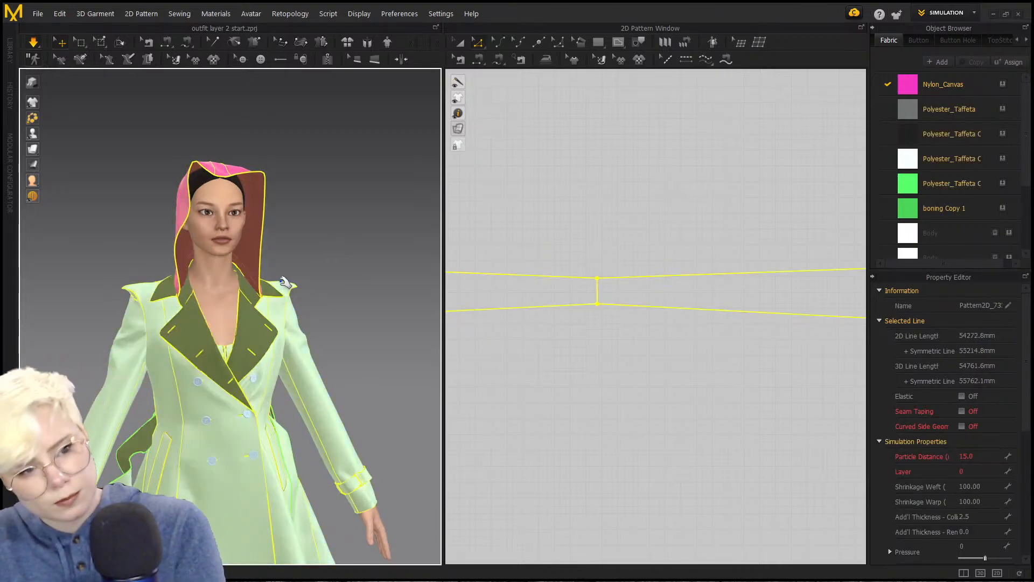
pyautogui.hotkey('ctrl', 'k')
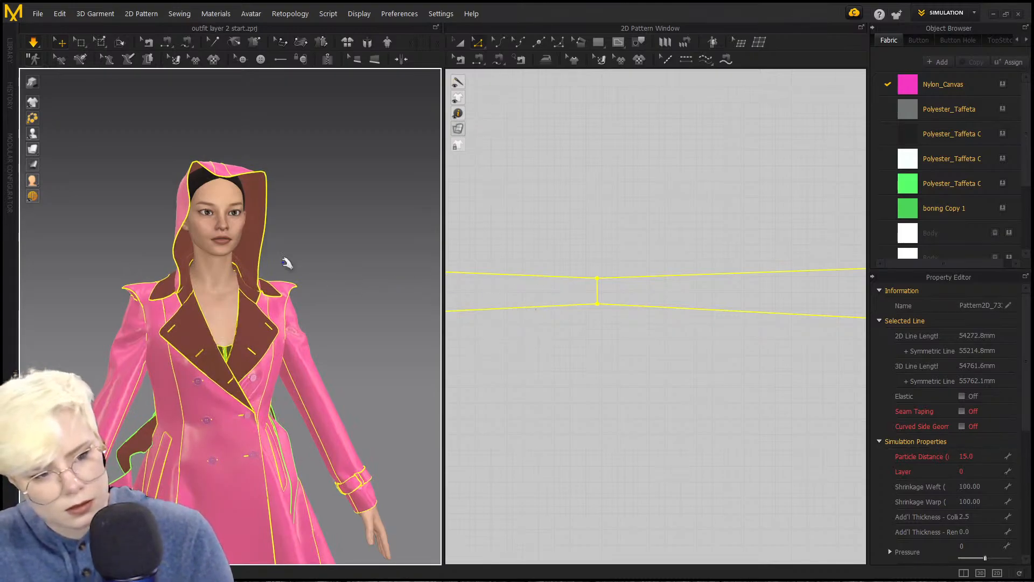
pyautogui.press('space')
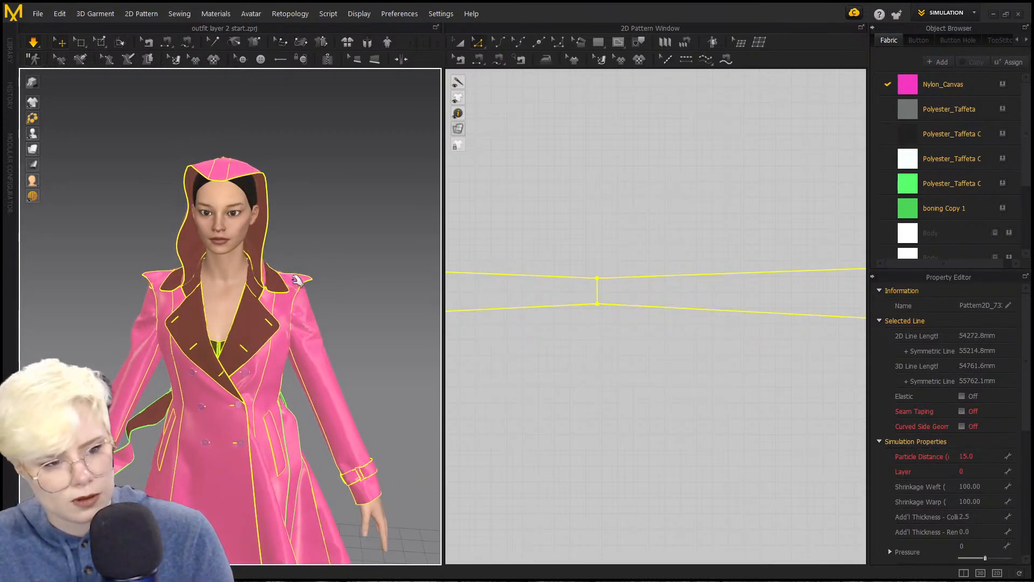
pyautogui.moveTo(297, 280); pyautogui.dragTo(298, 244, button='right')
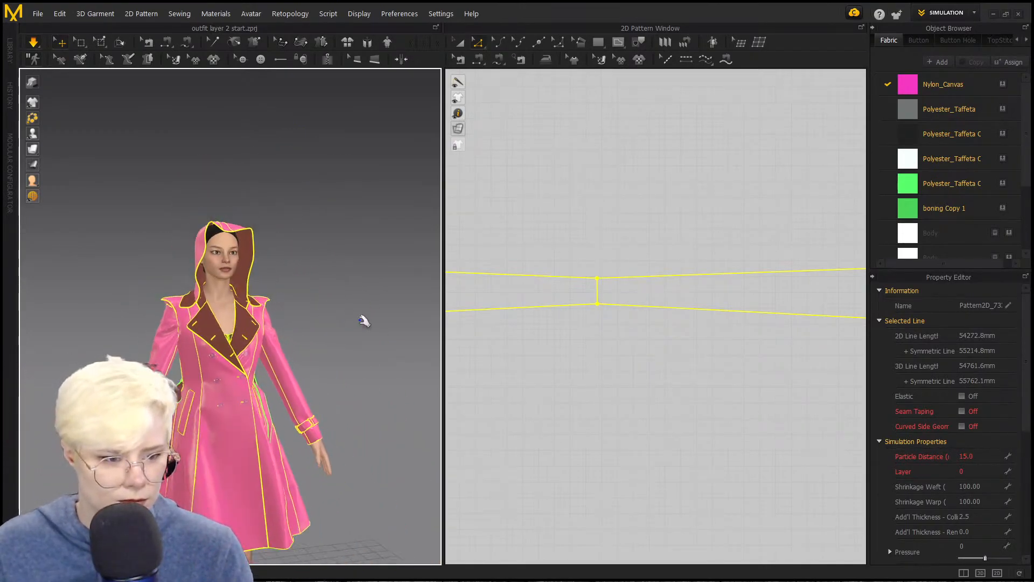
pyautogui.click(363, 324)
# Step: Lower the opacity of the Nylon_Canvas fabric to 26 so the layers underneath show through
pyautogui.click(905, 86)
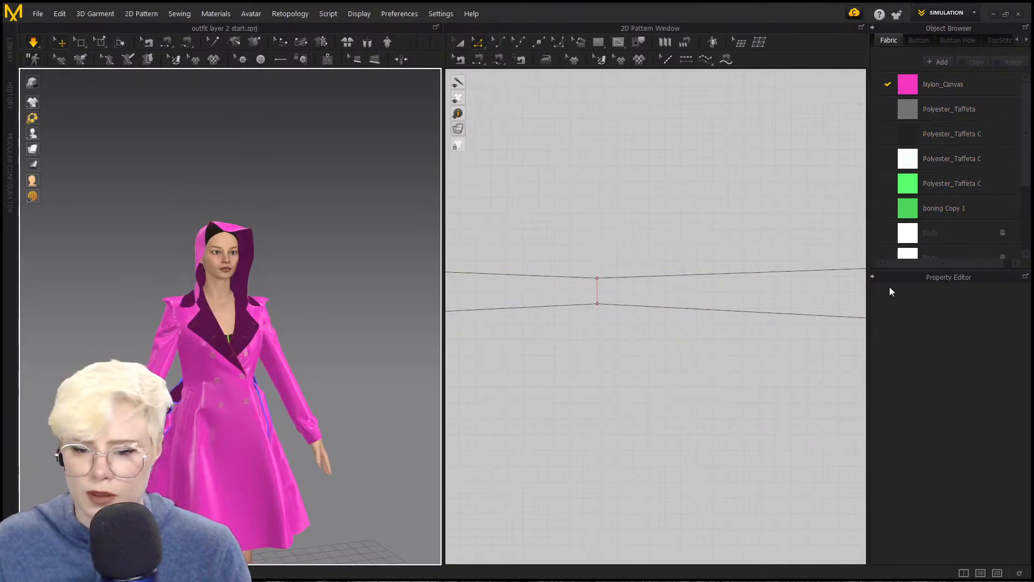
pyautogui.moveTo(994, 488); pyautogui.dragTo(968, 486)
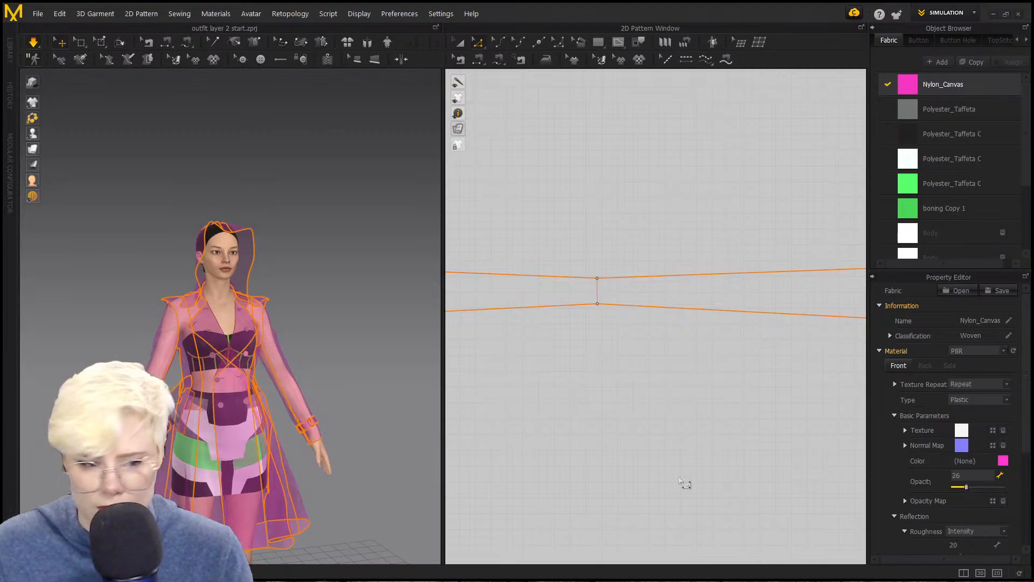
pyautogui.click(486, 442)
# Step: Set the simulation layer of the Body_Belt pattern to 0
pyautogui.click(235, 413)
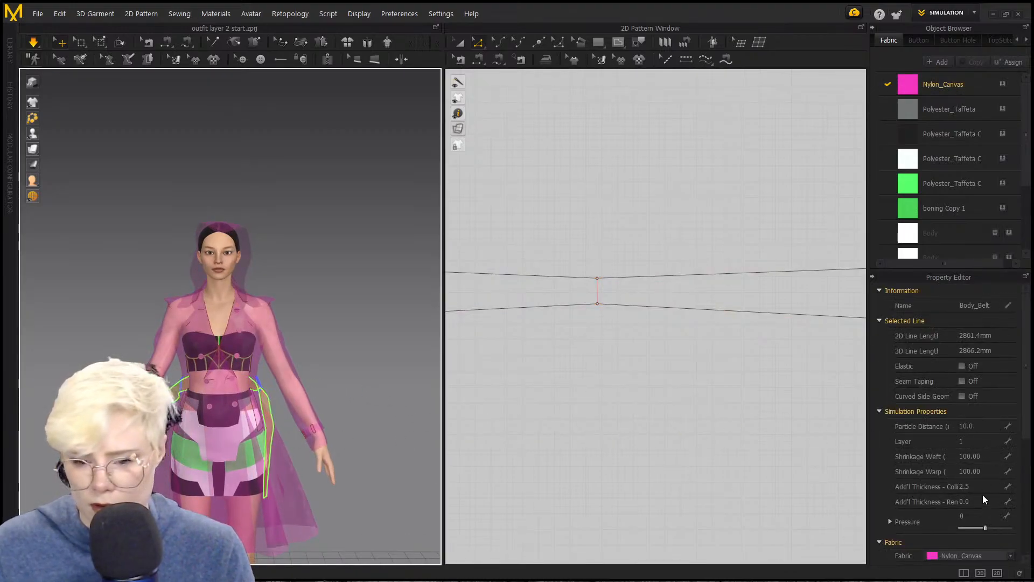
pyautogui.click(975, 444)
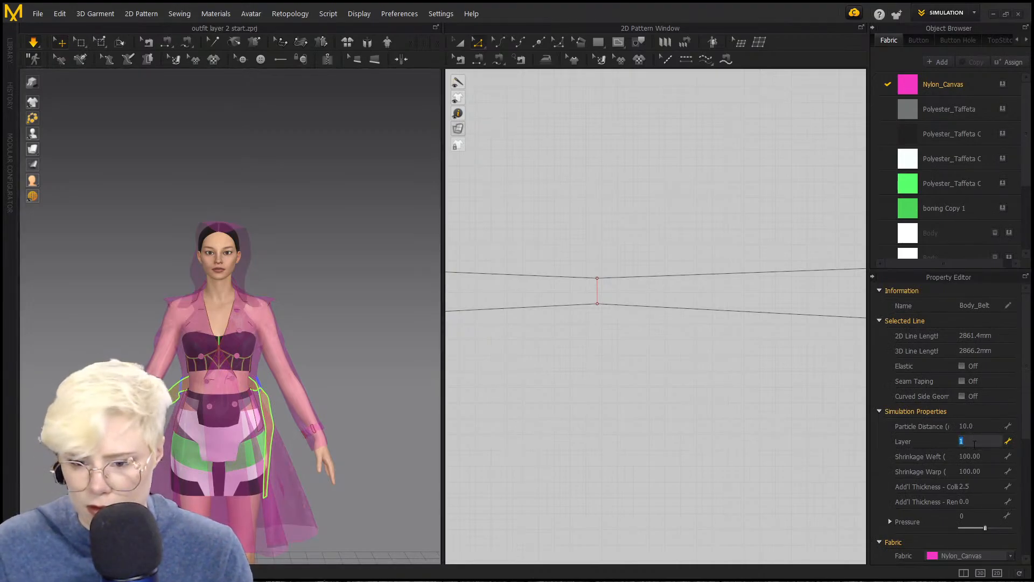
pyautogui.doubleClick(975, 445)
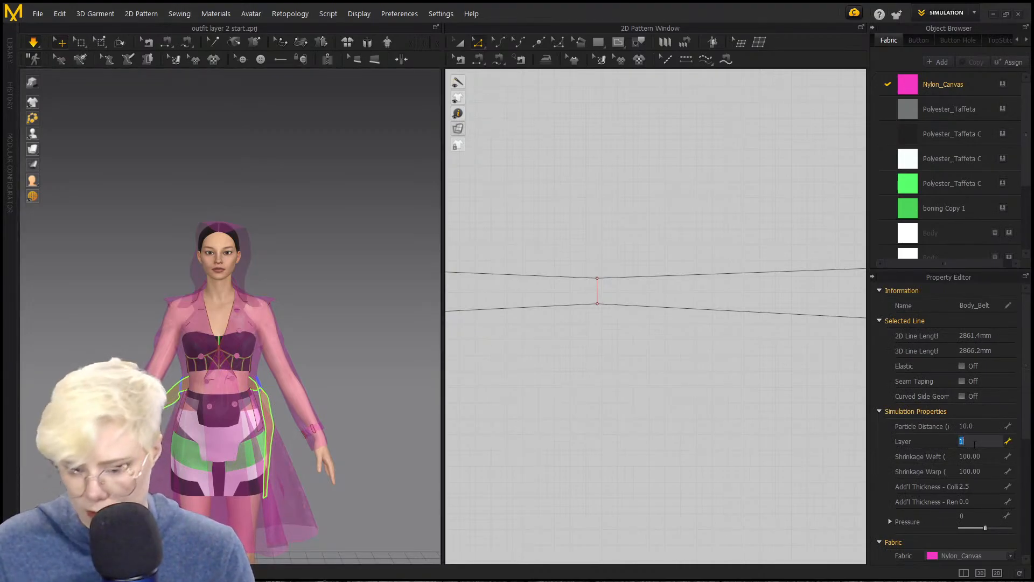
pyautogui.write('0')
pyautogui.press('Return')
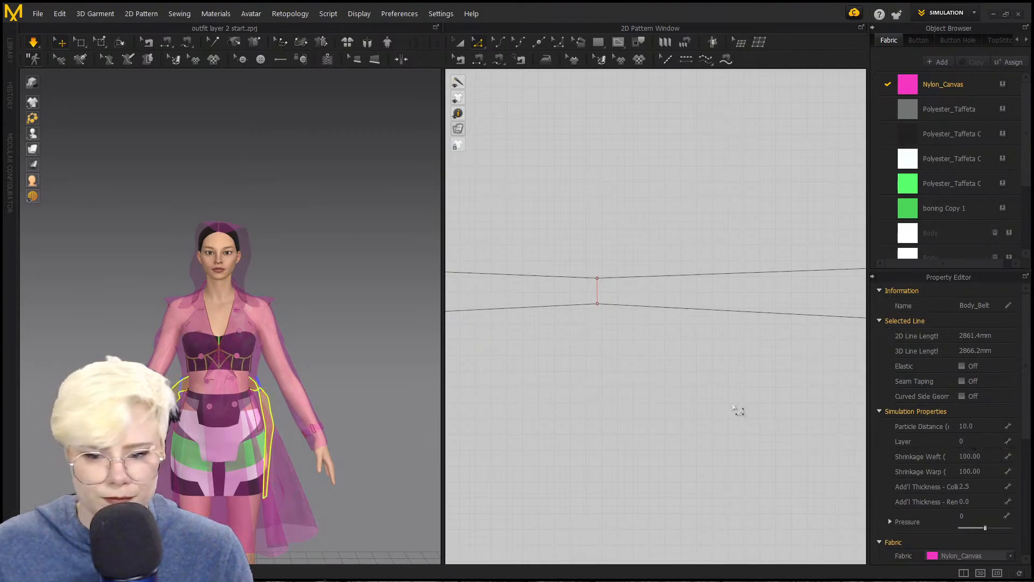
# Step: Set the layer of all garment patterns to 0 and simulate the complete outfit
pyautogui.click(625, 407)
pyautogui.hotkey('ctrl', 'a')
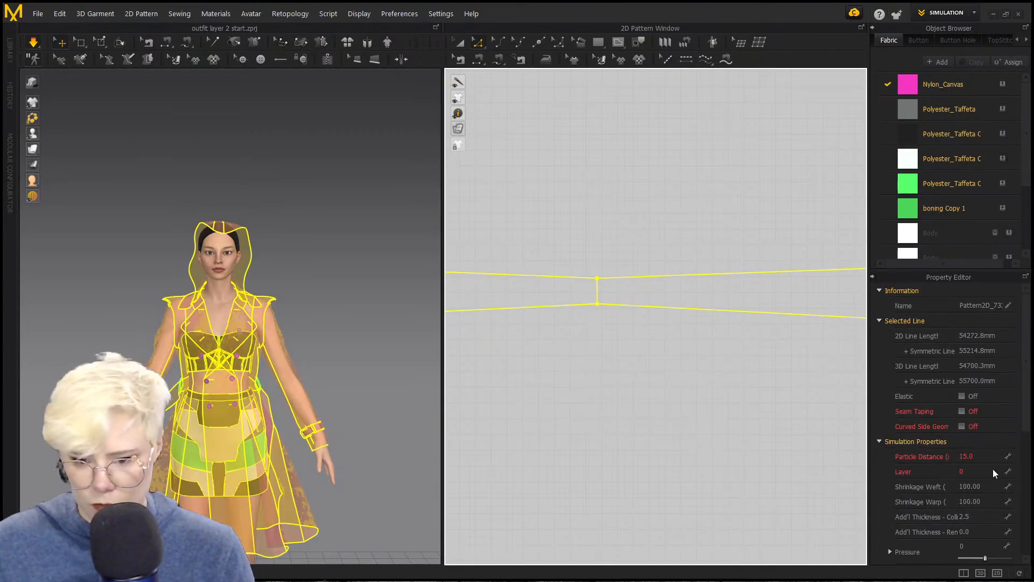
pyautogui.doubleClick(988, 471)
pyautogui.press('Return')
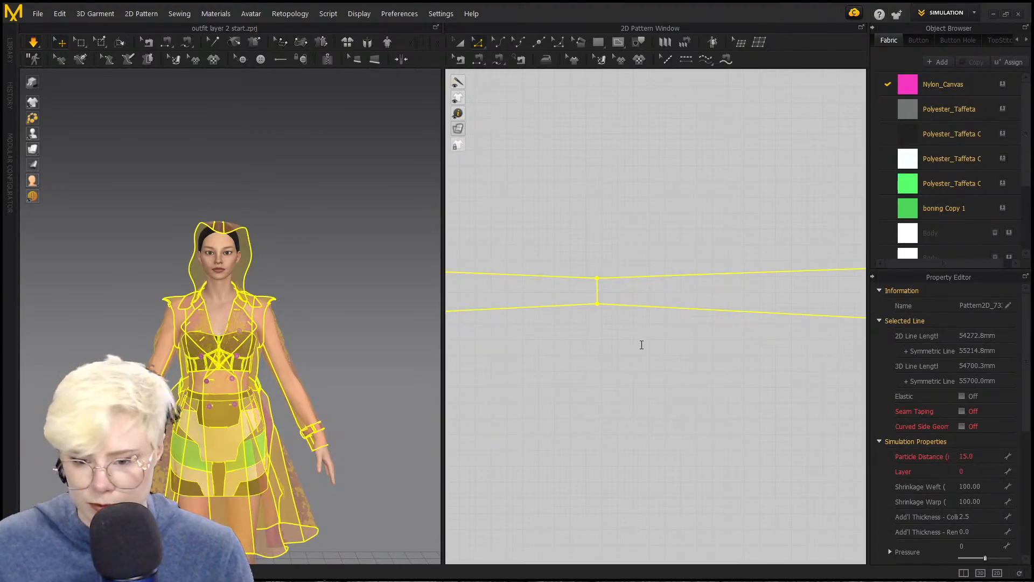
pyautogui.click(502, 396)
pyautogui.press('space')
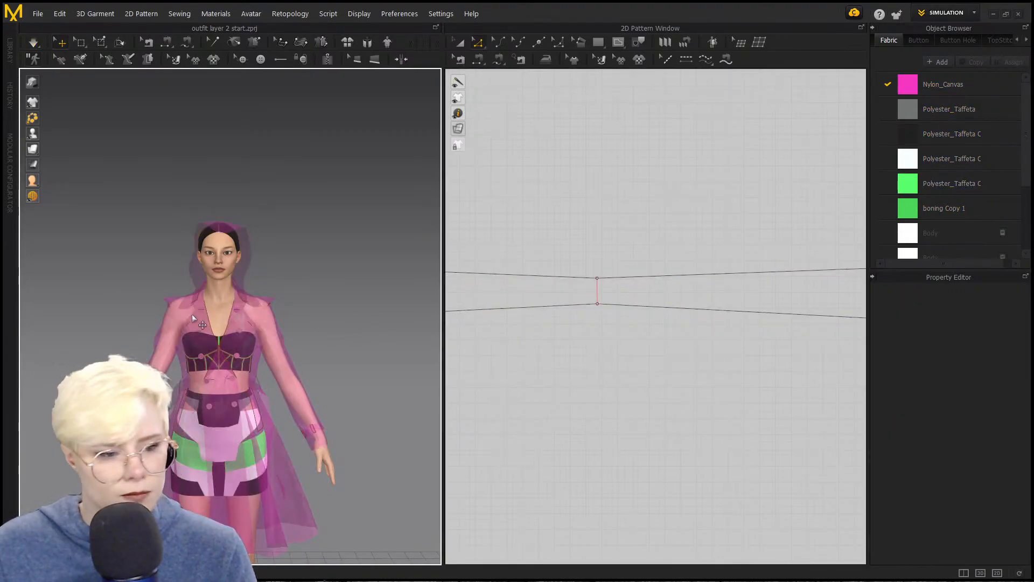
# Step: Turn on high-quality rendering for the 3D garment view and inspect the transparent coat and hood over the inner outfit
pyautogui.moveTo(88, 319); pyautogui.dragTo(184, 231, button='middle')
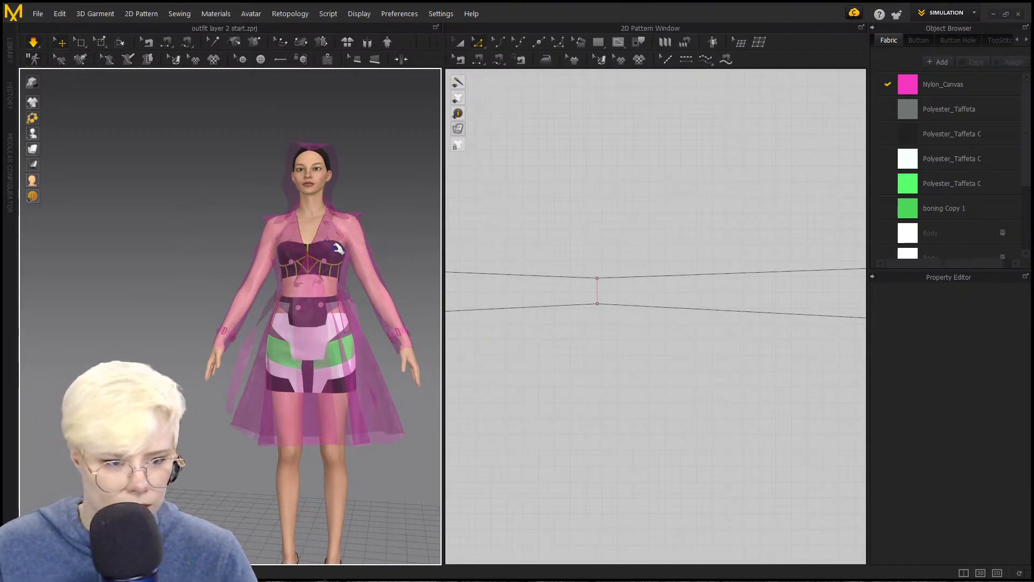
pyautogui.moveTo(338, 248); pyautogui.dragTo(335, 249, button='right')
pyautogui.click(35, 81)
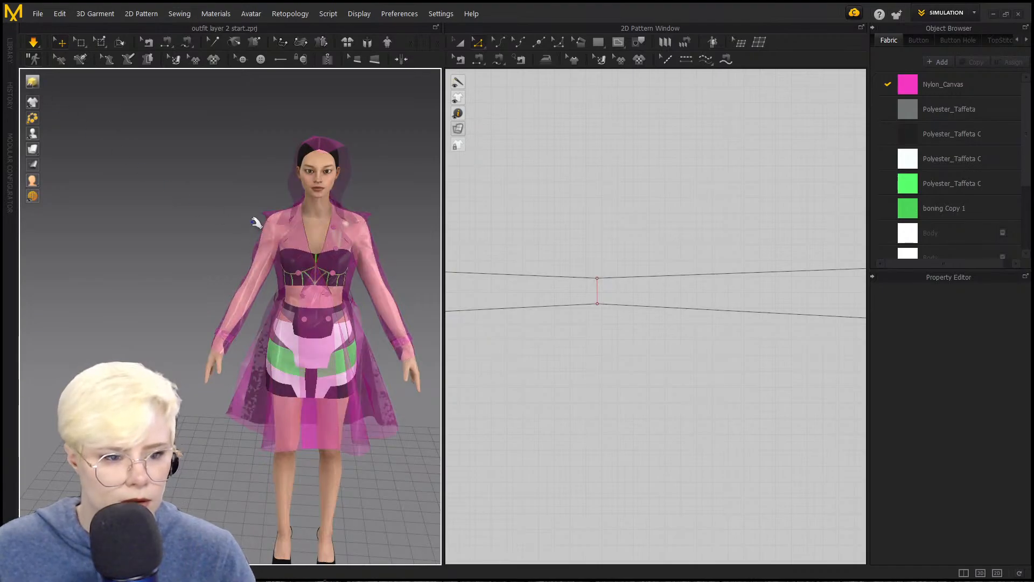
pyautogui.moveTo(197, 196); pyautogui.dragTo(158, 163, button='right')
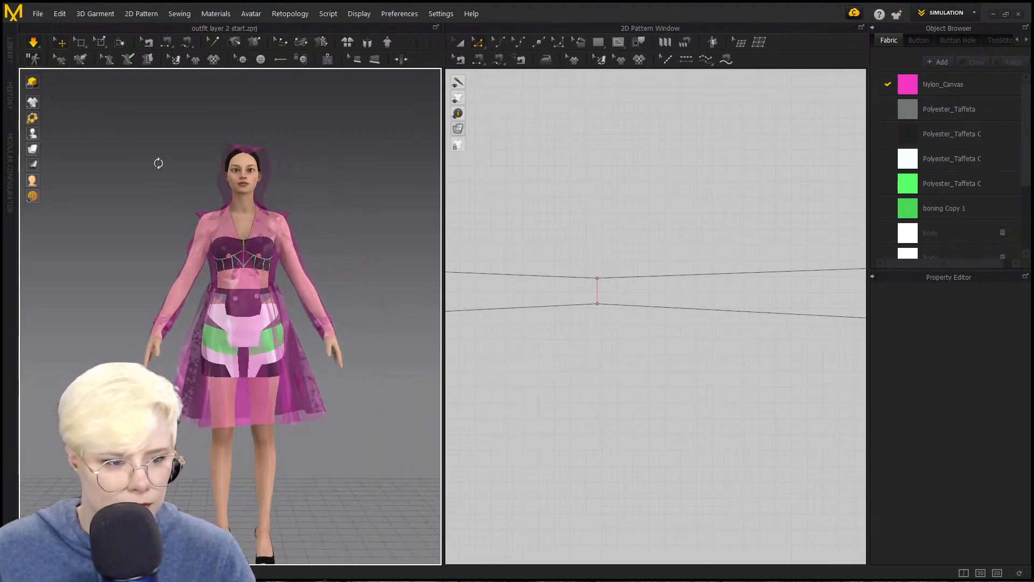
pyautogui.scroll(5, 176, 183)
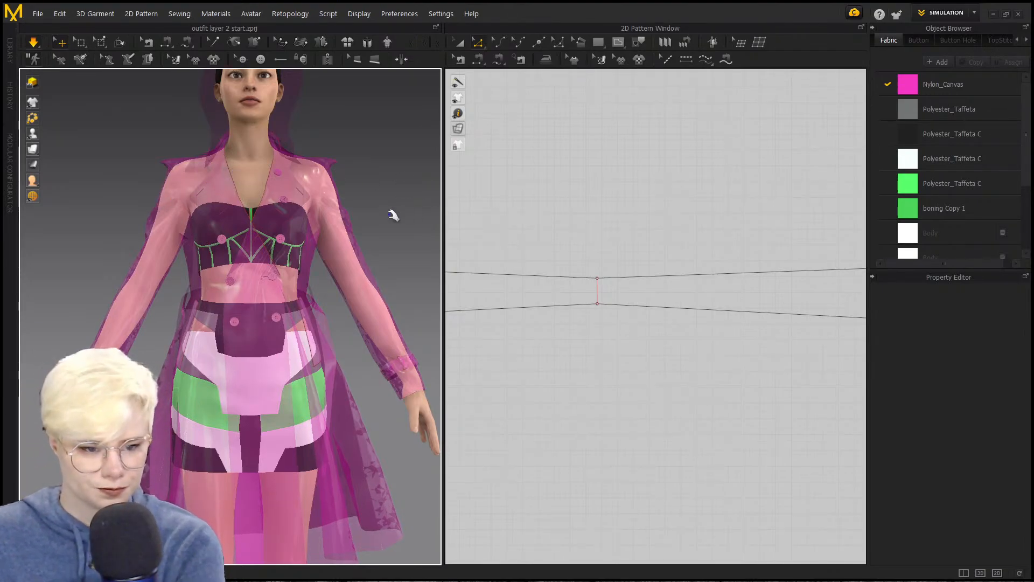
pyautogui.moveTo(392, 216); pyautogui.dragTo(352, 306, button='right')
pyautogui.scroll(-2, 318, 270)
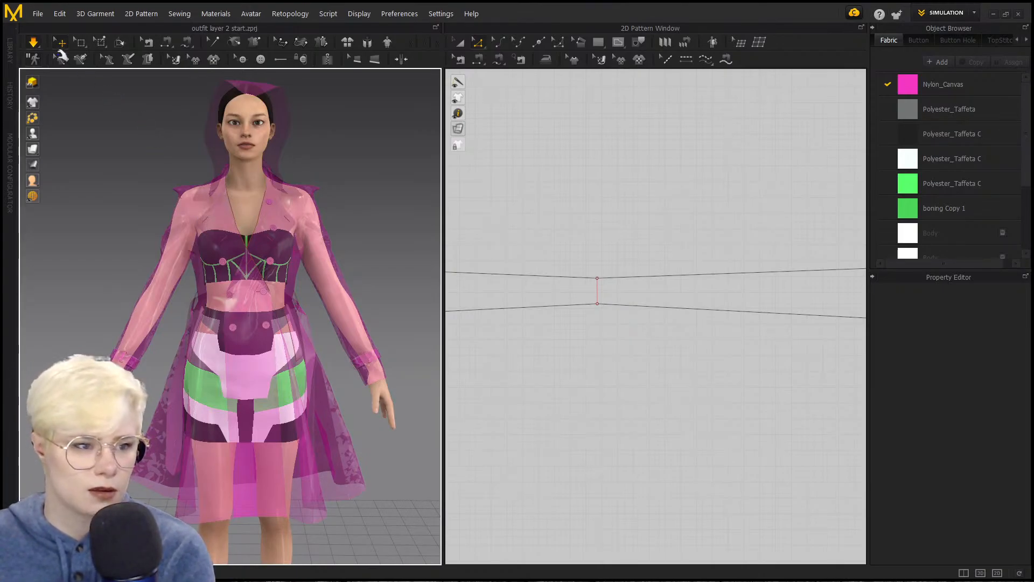
pyautogui.moveTo(183, 161); pyautogui.dragTo(136, 244, button='right')
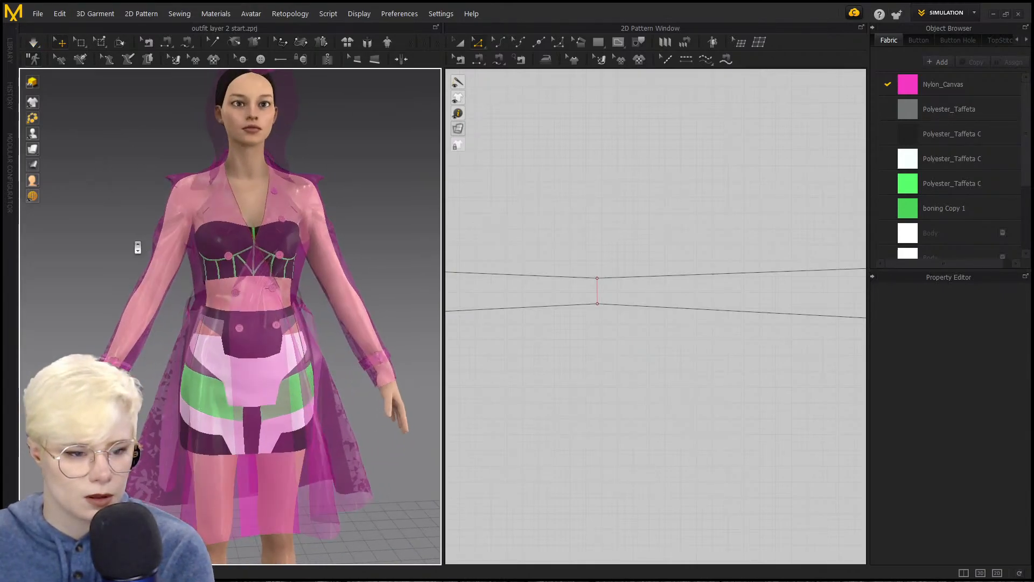
pyautogui.moveTo(136, 245); pyautogui.dragTo(145, 240, button='middle')
pyautogui.moveTo(124, 202)
pyautogui.mouseDown(button='right')
pyautogui.moveTo(312, 192)
pyautogui.moveTo(114, 198)
pyautogui.mouseUp(button='right')
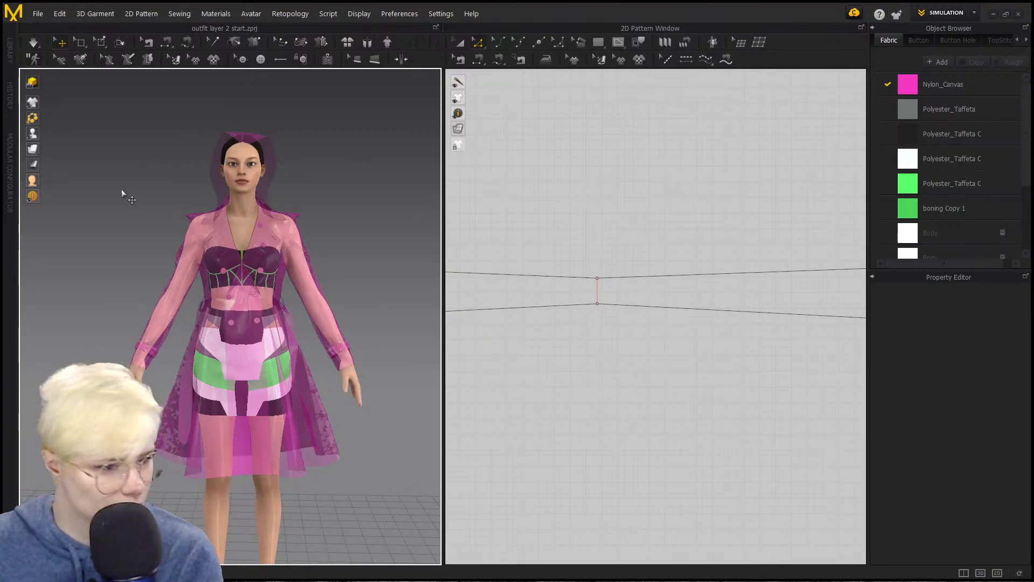
# Step: Save the project as a new project file named "outfit 3" in the Neon cyber punk folder
pyautogui.click(38, 14)
pyautogui.moveTo(82, 79)
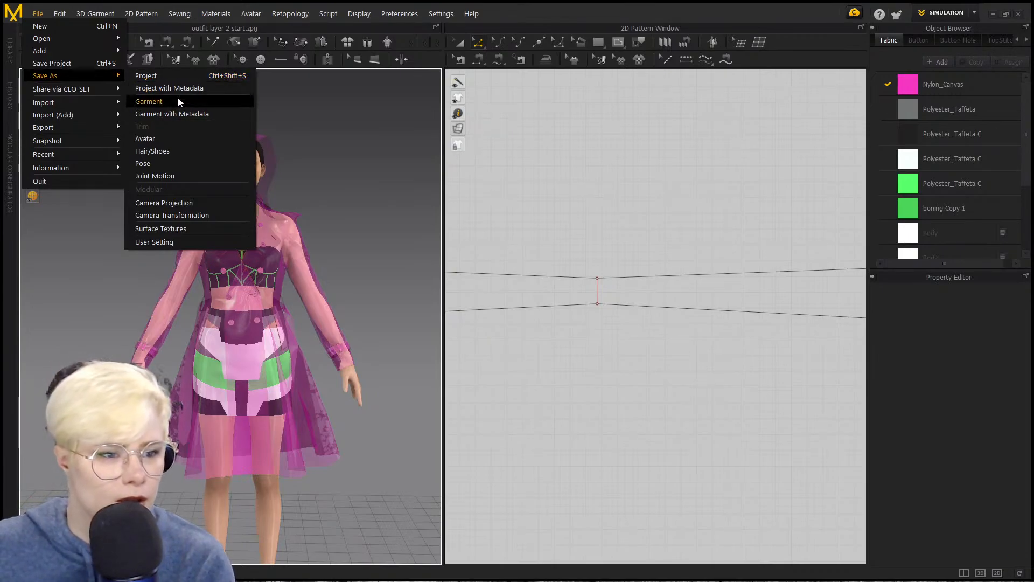
pyautogui.click(175, 79)
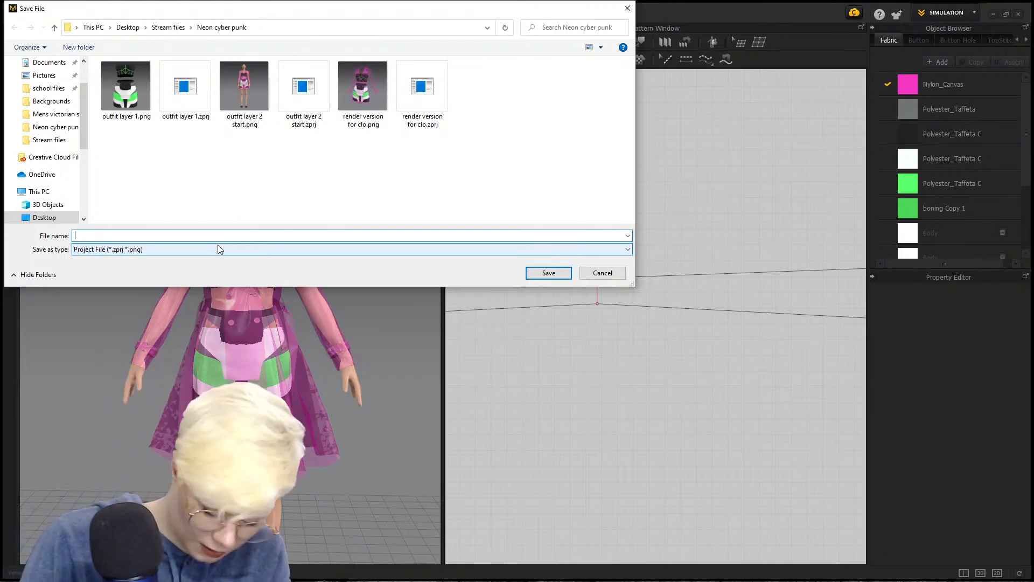
pyautogui.write('outfit 3')
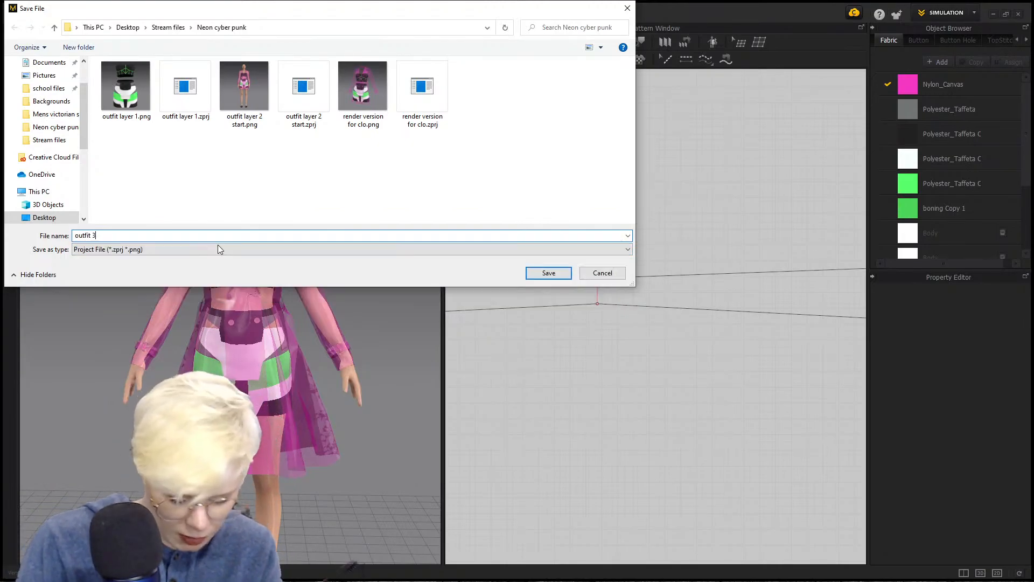
pyautogui.press('Return')
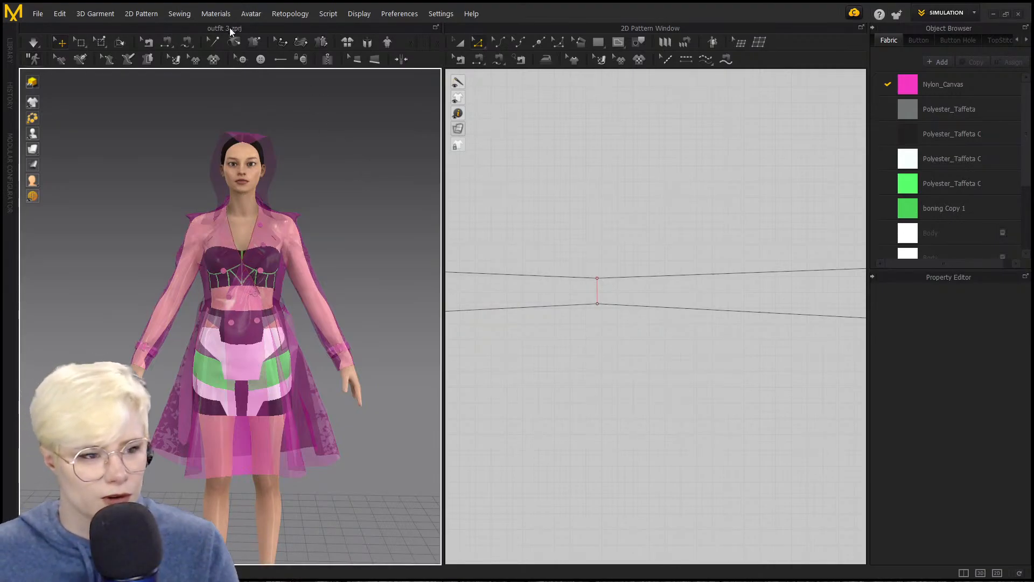
# Step: Delete all garment patterns and the avatar from the scene
pyautogui.hotkey('ctrl', 'a')
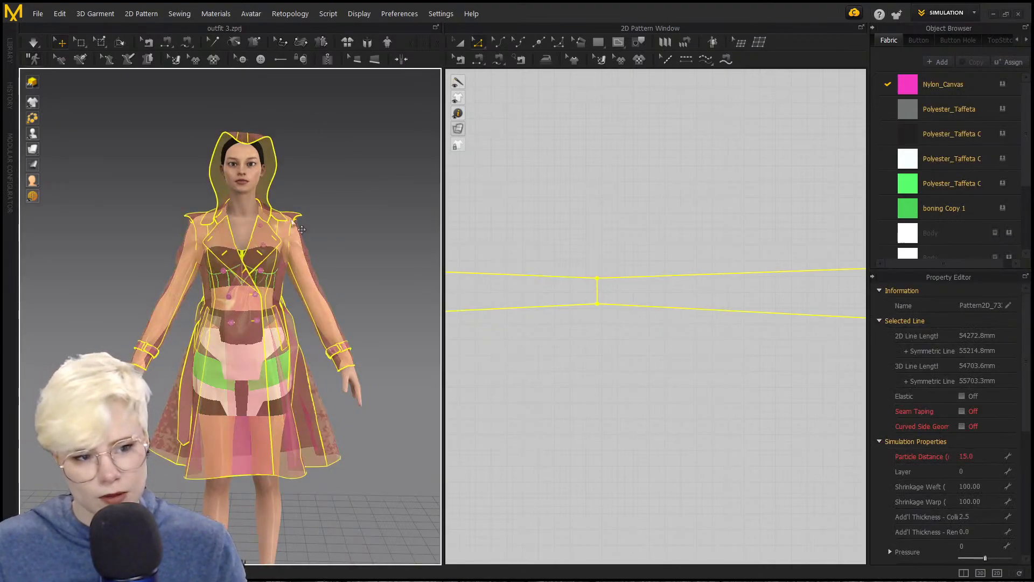
pyautogui.press('Delete')
pyautogui.click(224, 231)
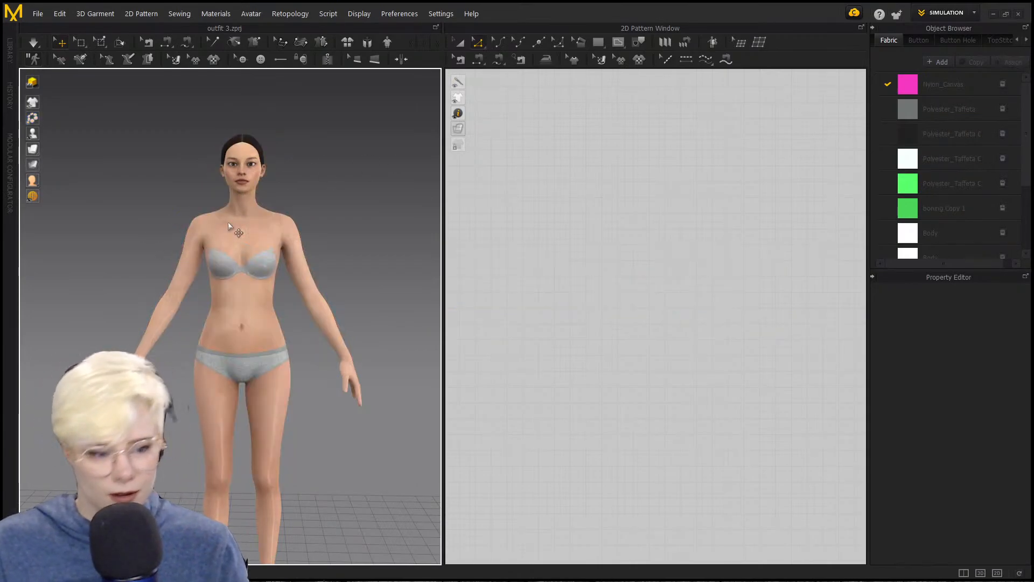
pyautogui.press('Delete')
# Step: Show the Library and start a new, empty project
pyautogui.click(10, 54)
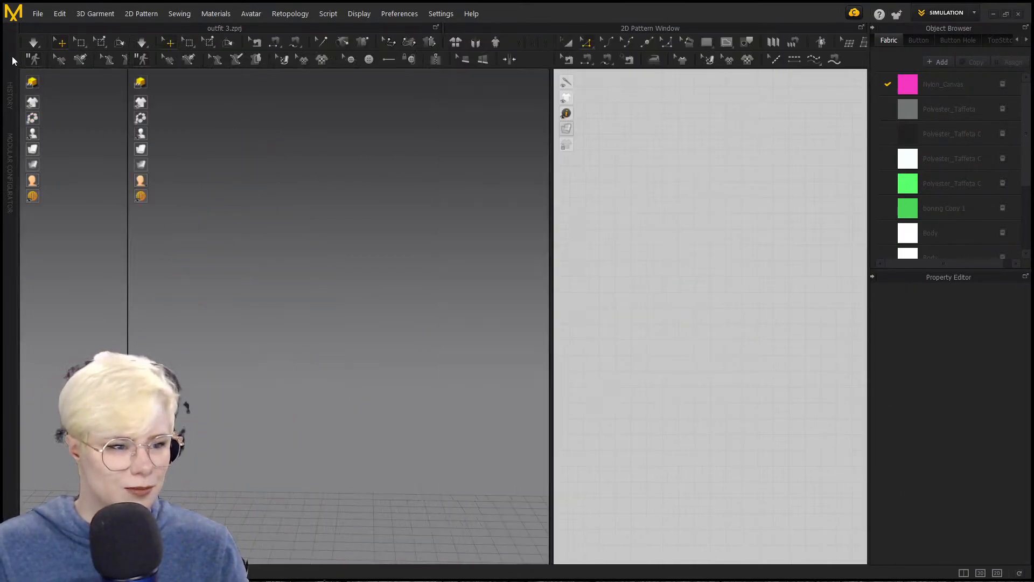
pyautogui.click(38, 14)
pyautogui.click(54, 25)
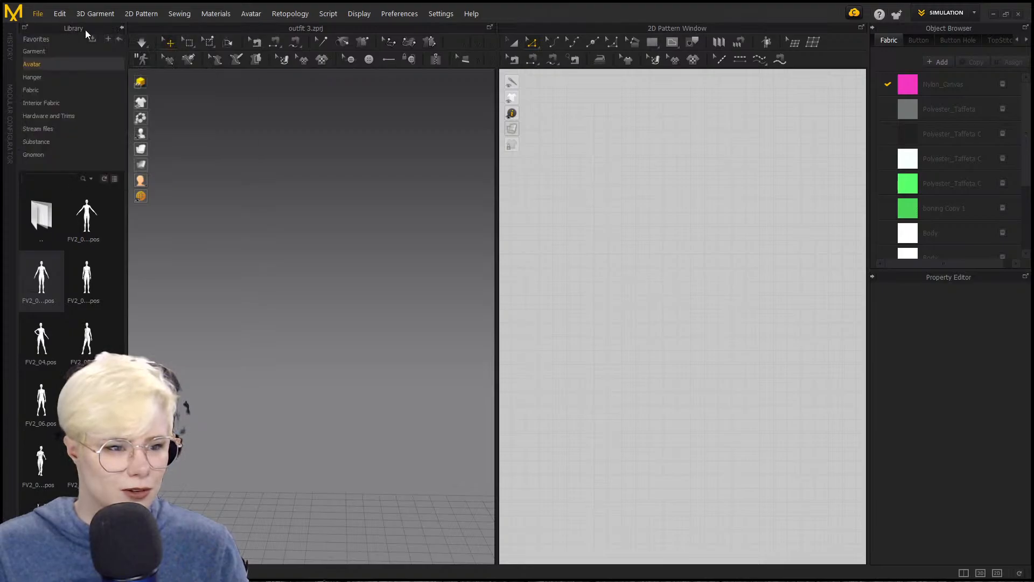
pyautogui.click(530, 331)
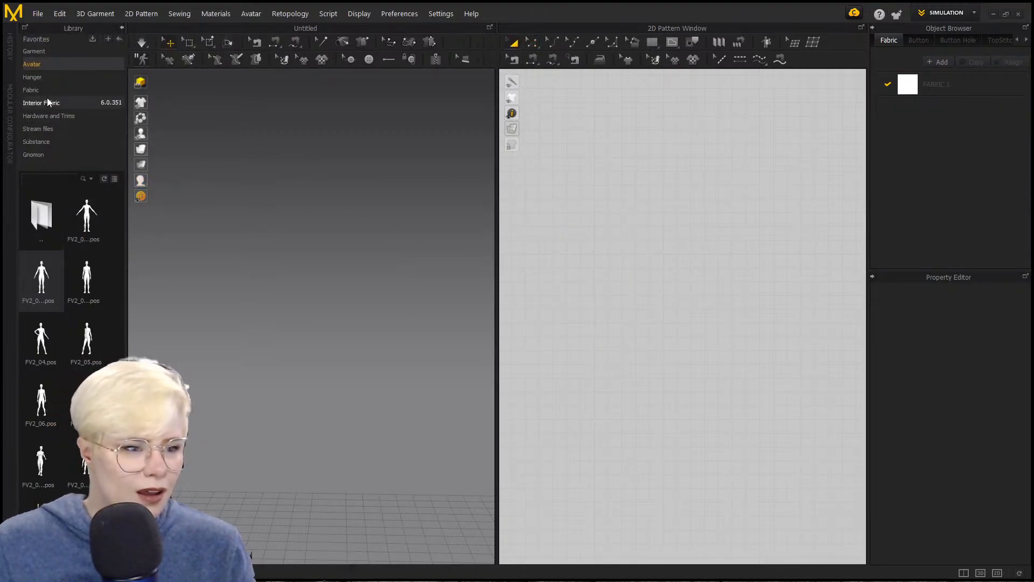
# Step: Load the Hana.avt avatar from the Avatar library into the empty scene
pyautogui.click(67, 64)
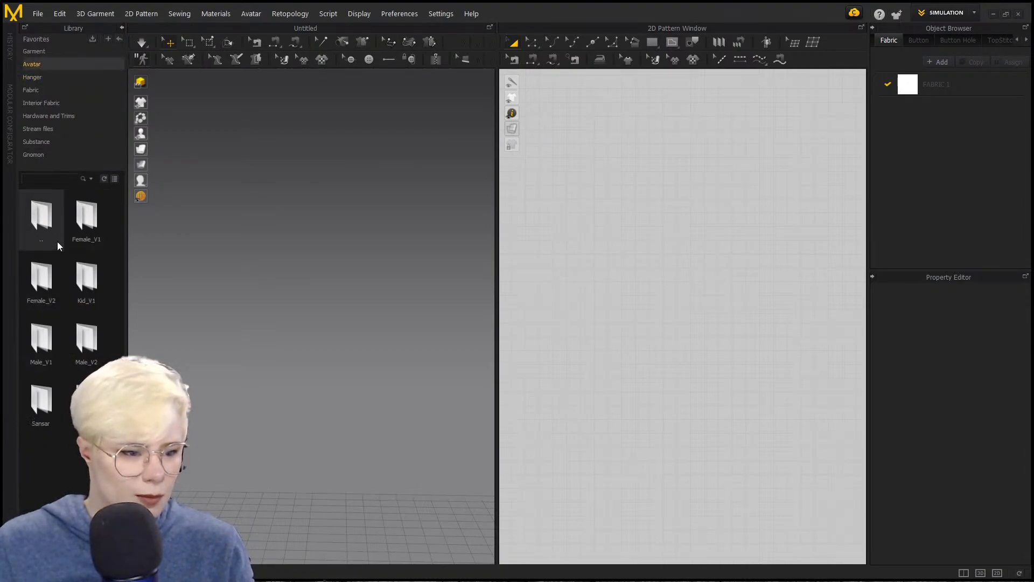
pyautogui.doubleClick(88, 356)
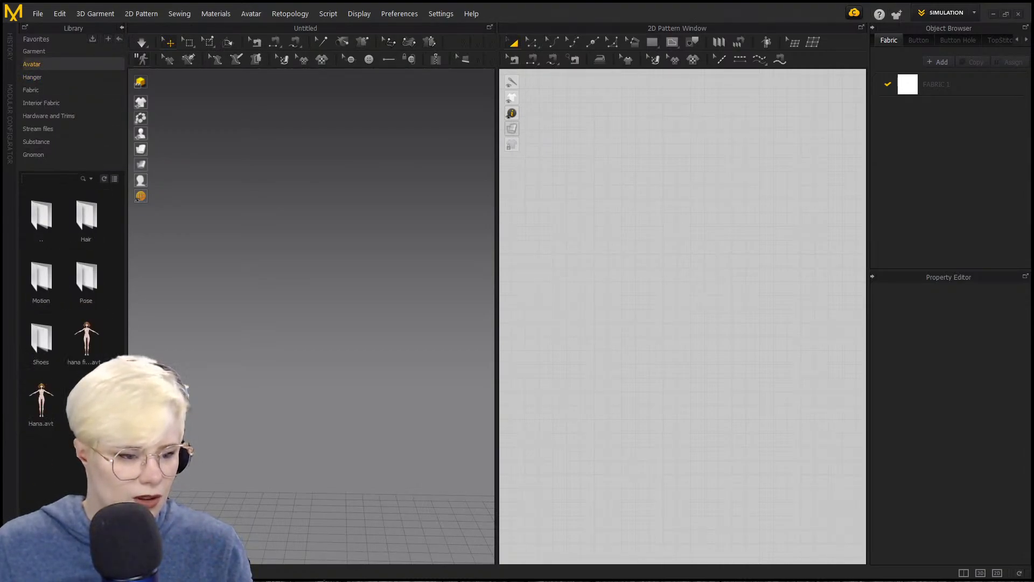
pyautogui.doubleClick(42, 401)
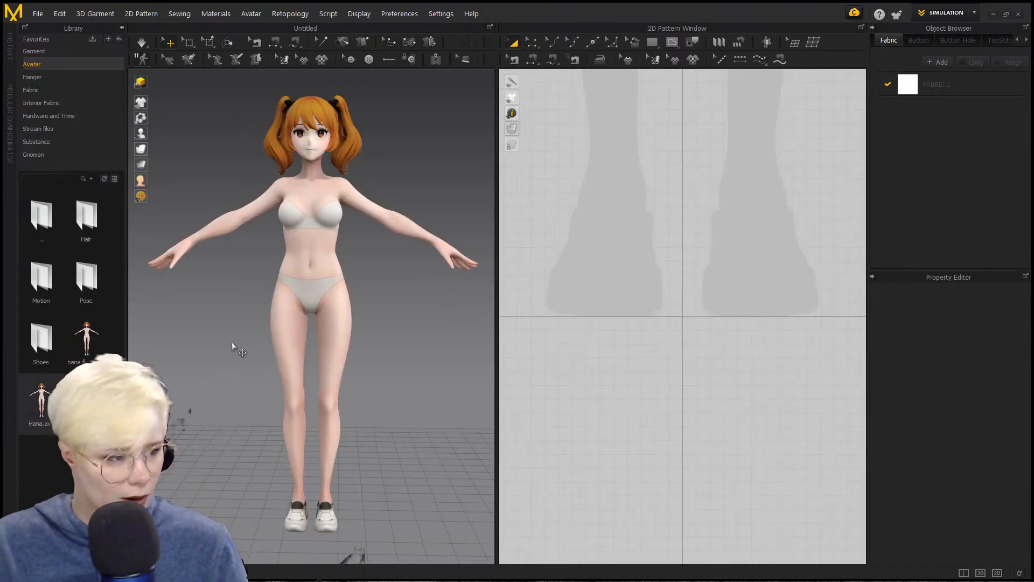
pyautogui.scroll(-8, 704, 363)
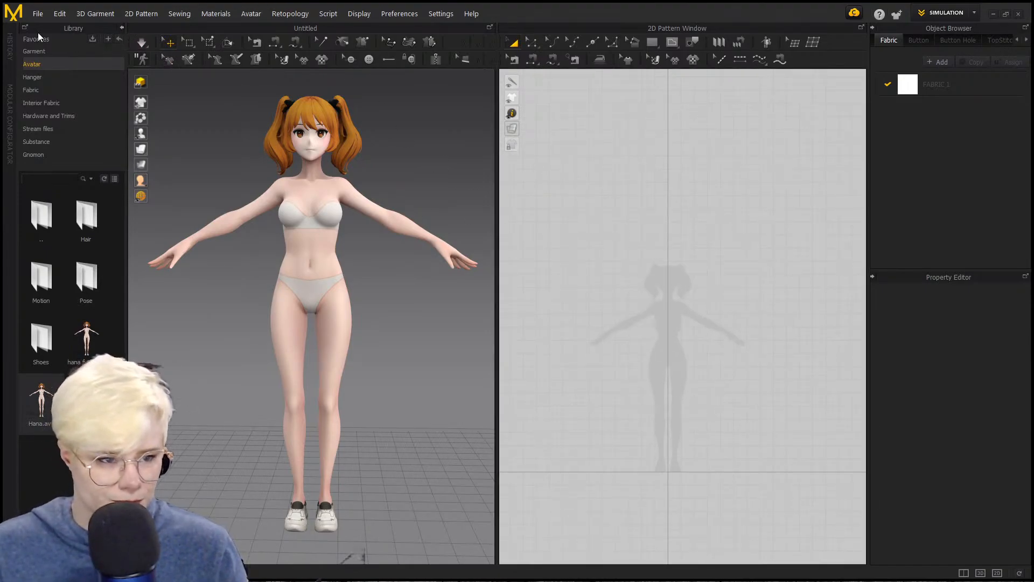
# Step: Hide the Library, set the 3D view to the front and widen the 3D window against the 2D Pattern Window
pyautogui.click(121, 27)
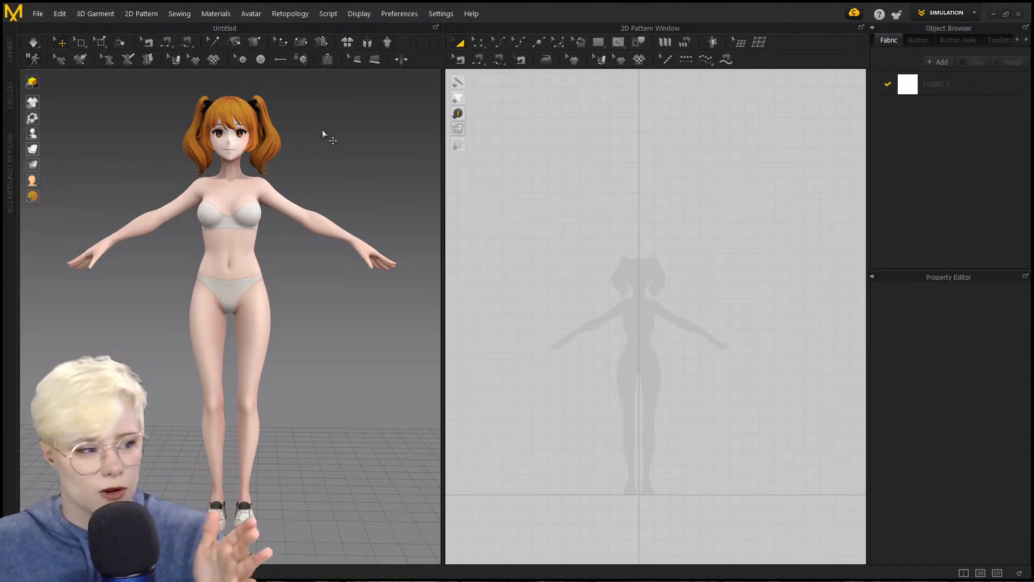
pyautogui.scroll(-2, 322, 131)
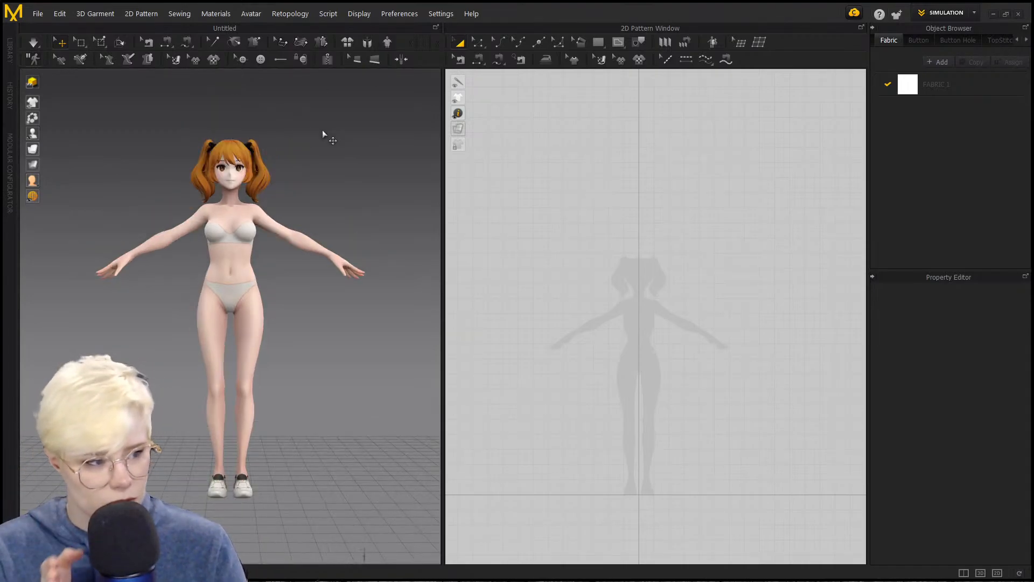
pyautogui.moveTo(295, 219); pyautogui.dragTo(282, 312, button='right')
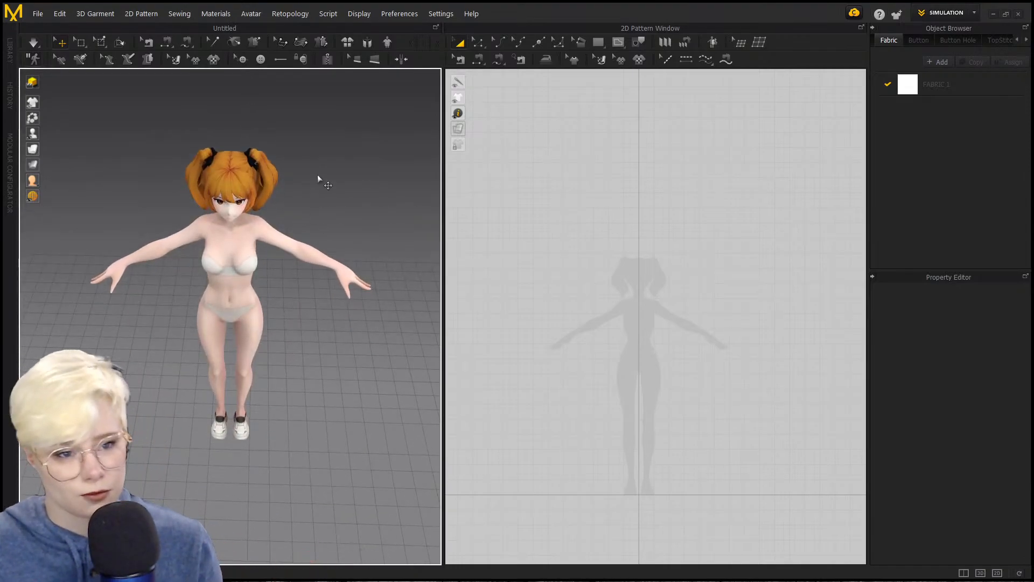
pyautogui.press('2')
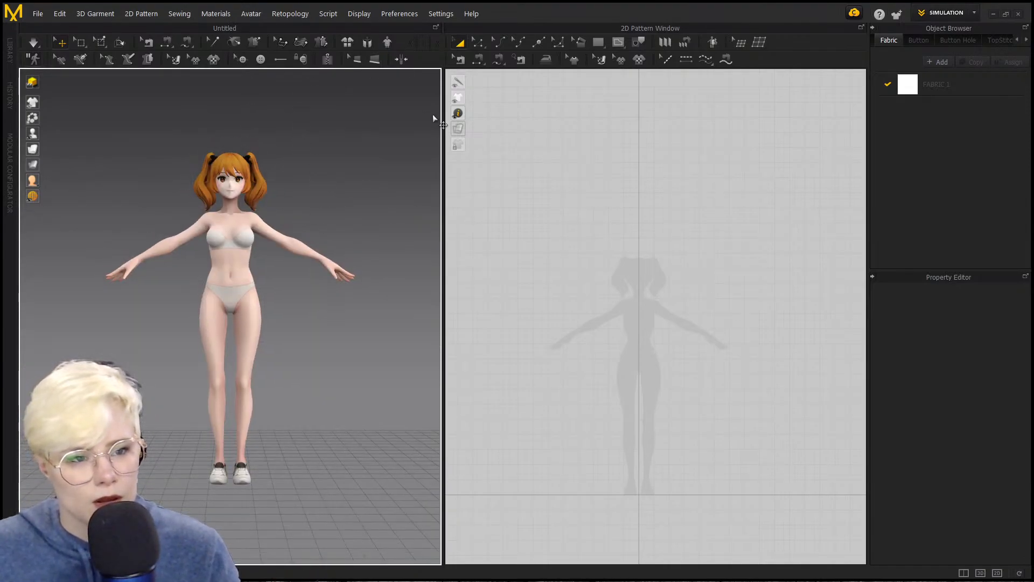
pyautogui.moveTo(442, 136); pyautogui.dragTo(541, 136)
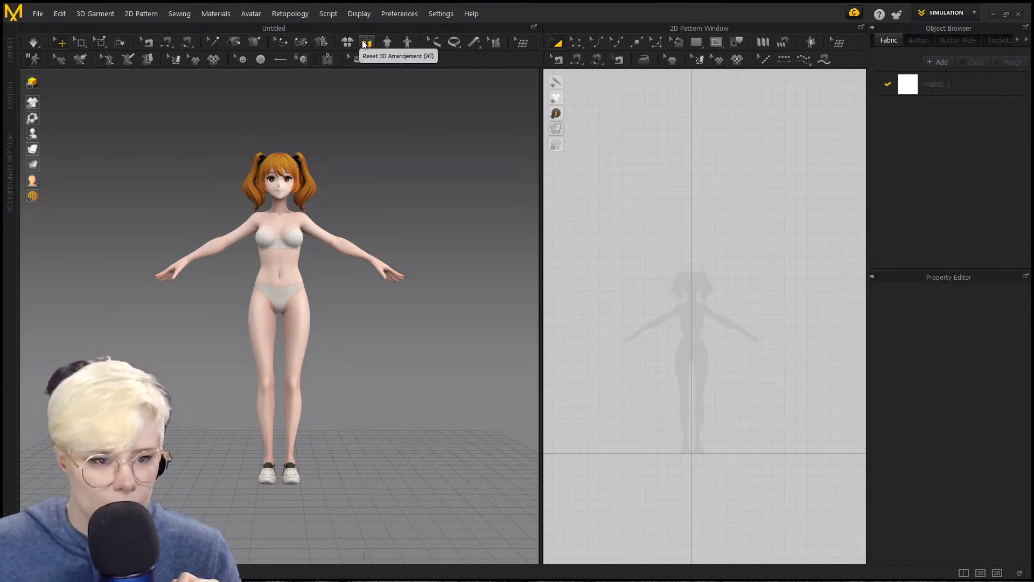
# Step: Start creating a fitting suit and draw the three-point Upper Neck reference line, about 225 mm around, just below the avatar's chin
pyautogui.click(408, 42)
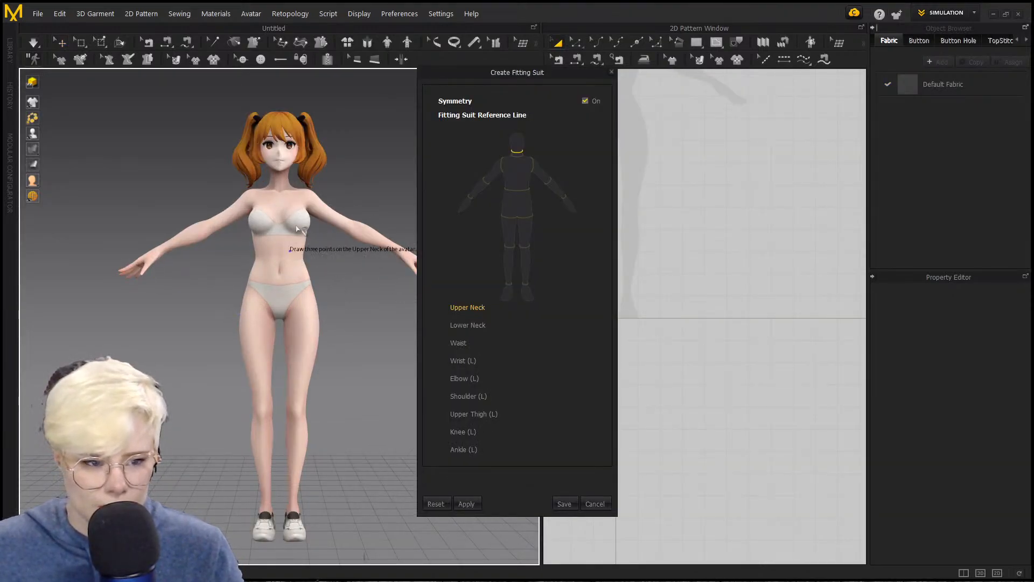
pyautogui.moveTo(296, 226); pyautogui.dragTo(292, 241, button='right')
pyautogui.scroll(5, 292, 248)
pyautogui.scroll(-2, 291, 250)
pyautogui.moveTo(291, 250); pyautogui.dragTo(276, 294, button='middle')
pyautogui.scroll(2, 277, 292)
pyautogui.moveTo(284, 222); pyautogui.dragTo(279, 287, button='middle')
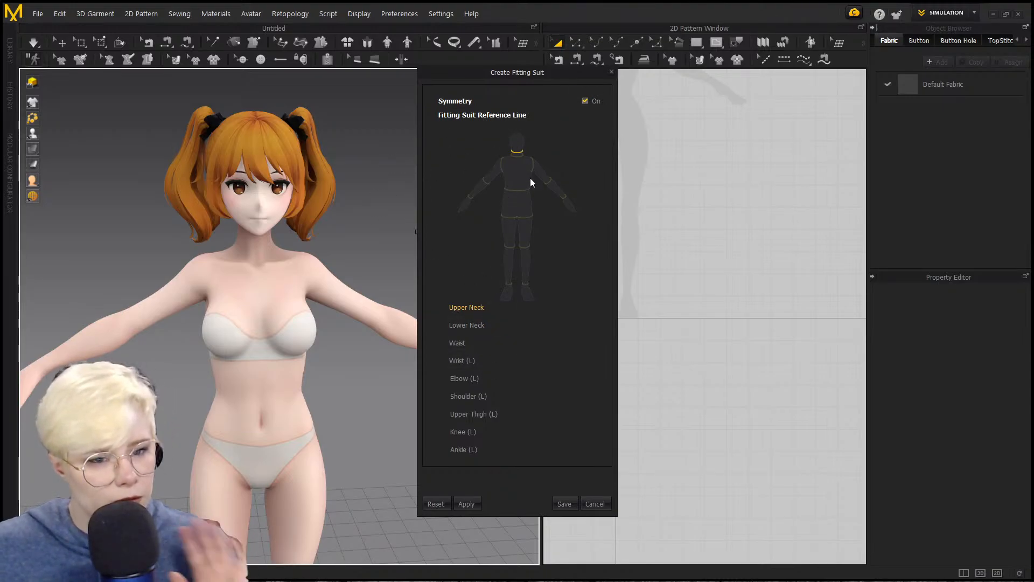
pyautogui.click(517, 150)
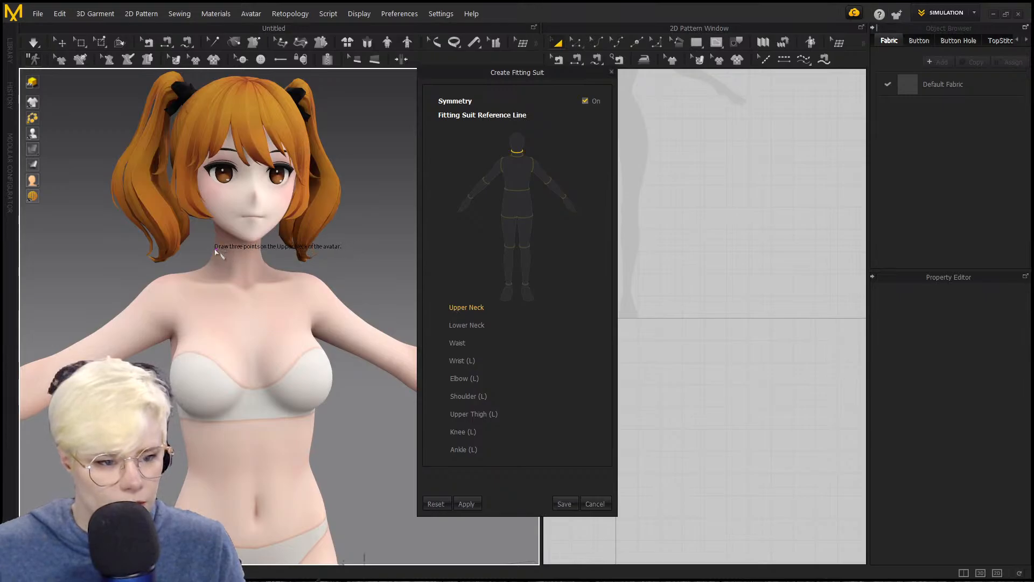
pyautogui.click(215, 249)
pyautogui.moveTo(241, 253)
pyautogui.mouseDown(button='right')
pyautogui.moveTo(220, 247)
pyautogui.moveTo(230, 247)
pyautogui.mouseUp(button='right')
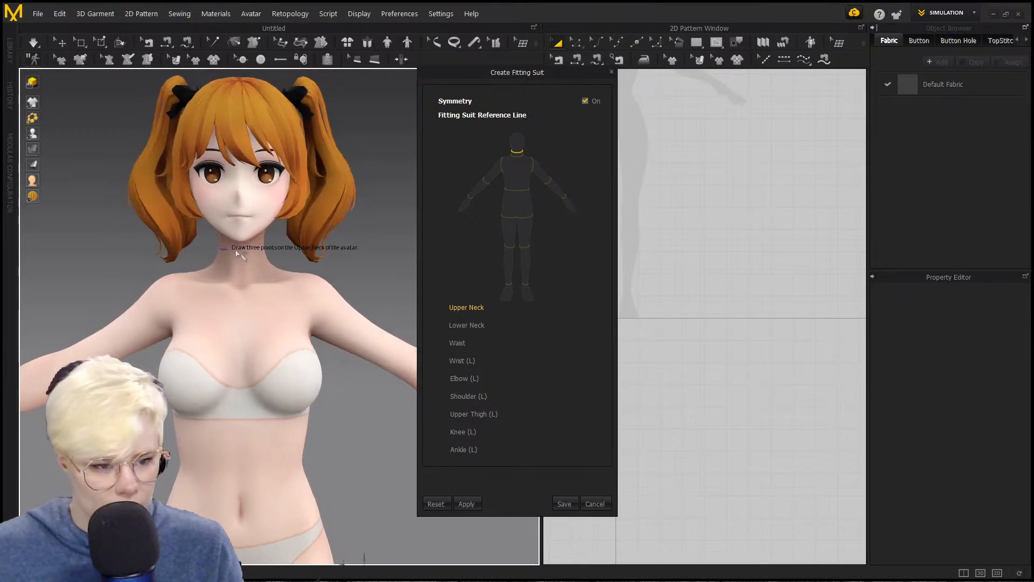
pyautogui.click(238, 251)
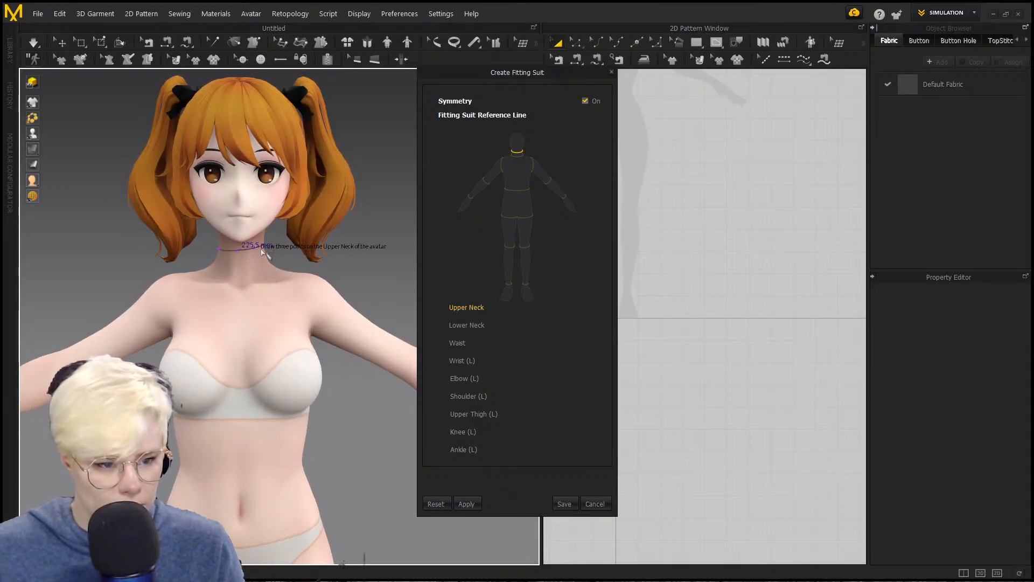
pyautogui.click(262, 250)
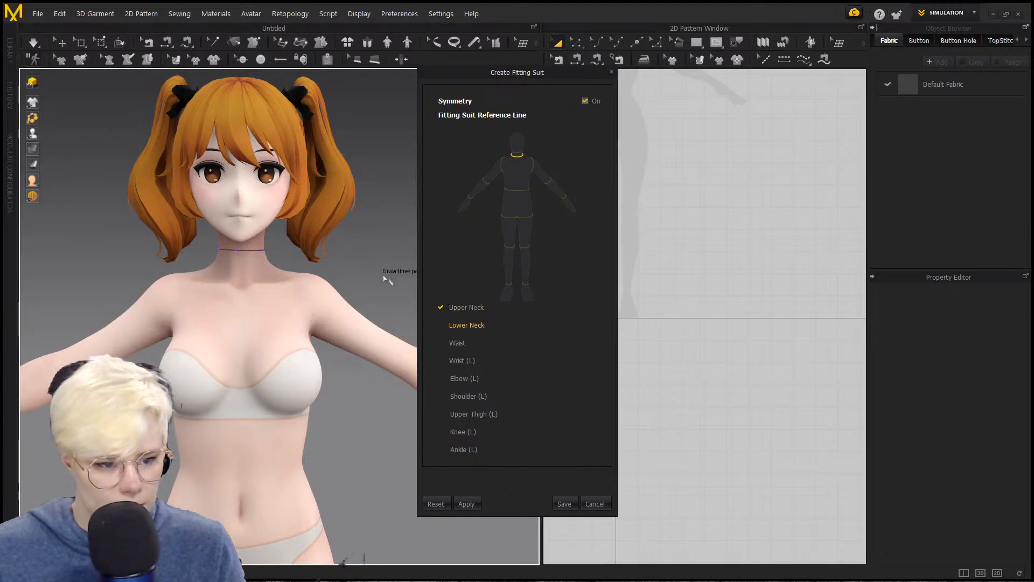
# Step: Draw the three-point Lower Neck reference line, about 263 mm around, along the base of the avatar's neck
pyautogui.scroll(2, 218, 272)
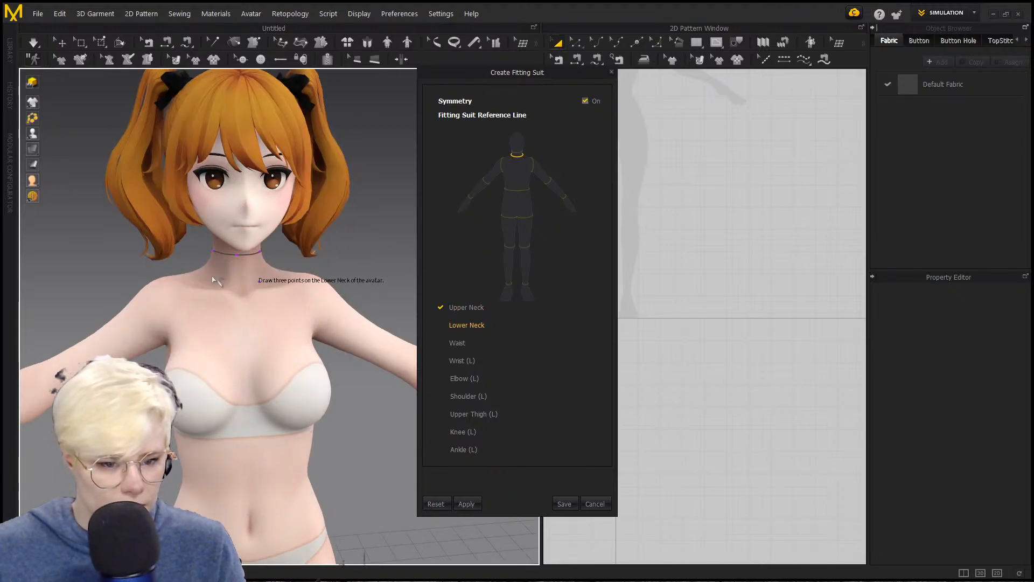
pyautogui.click(206, 267)
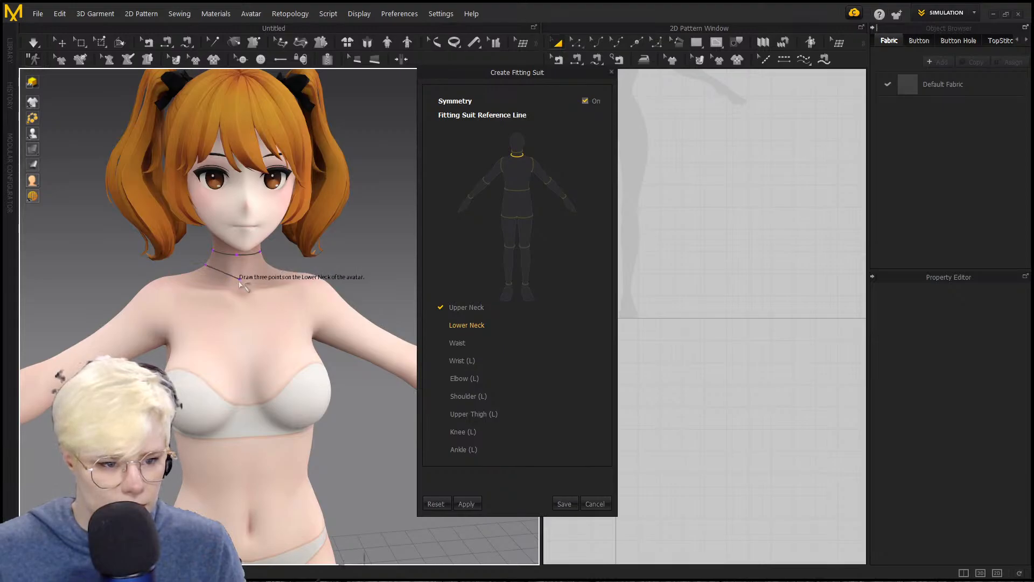
pyautogui.click(239, 280)
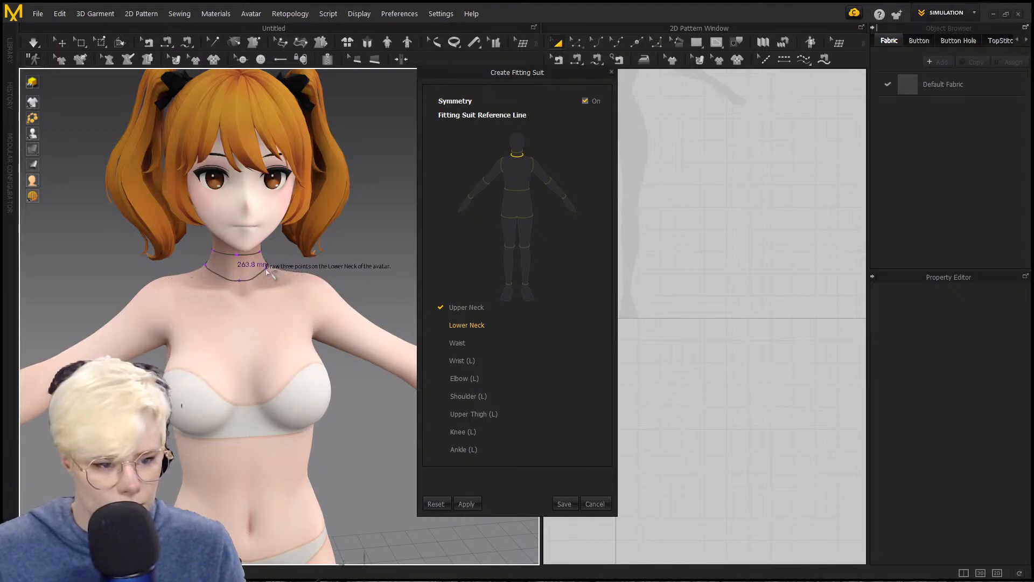
pyautogui.moveTo(267, 270); pyautogui.dragTo(269, 260, button='right')
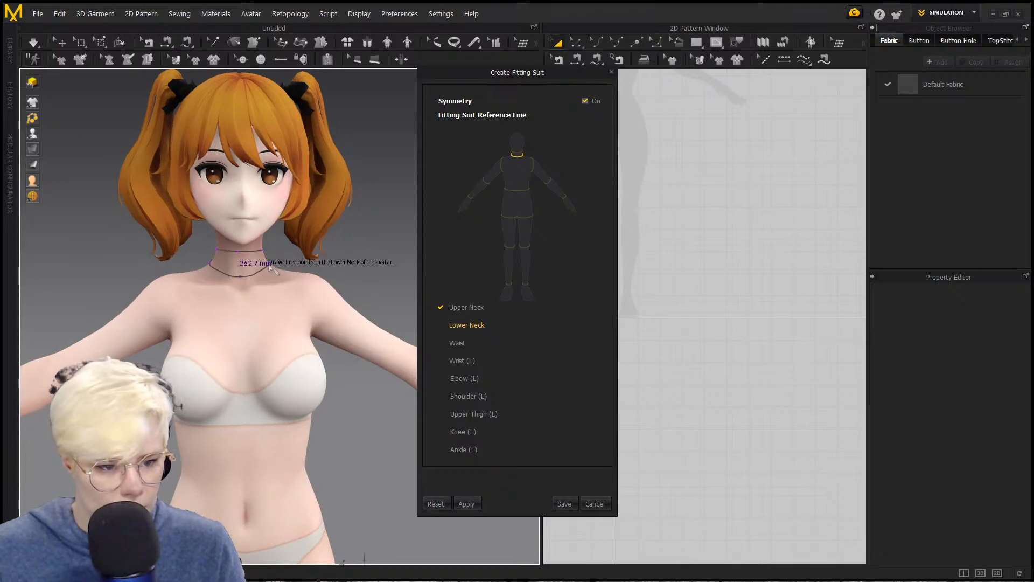
pyautogui.click(264, 273)
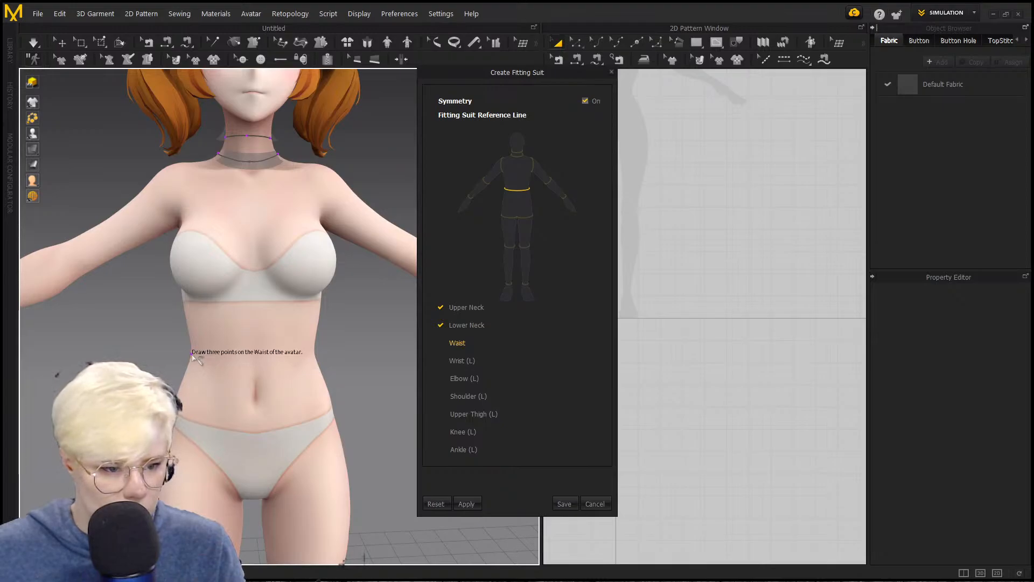
# Step: Draw the three-point Waist reference line, about 456 mm around, above the navel and check it from the side
pyautogui.click(191, 355)
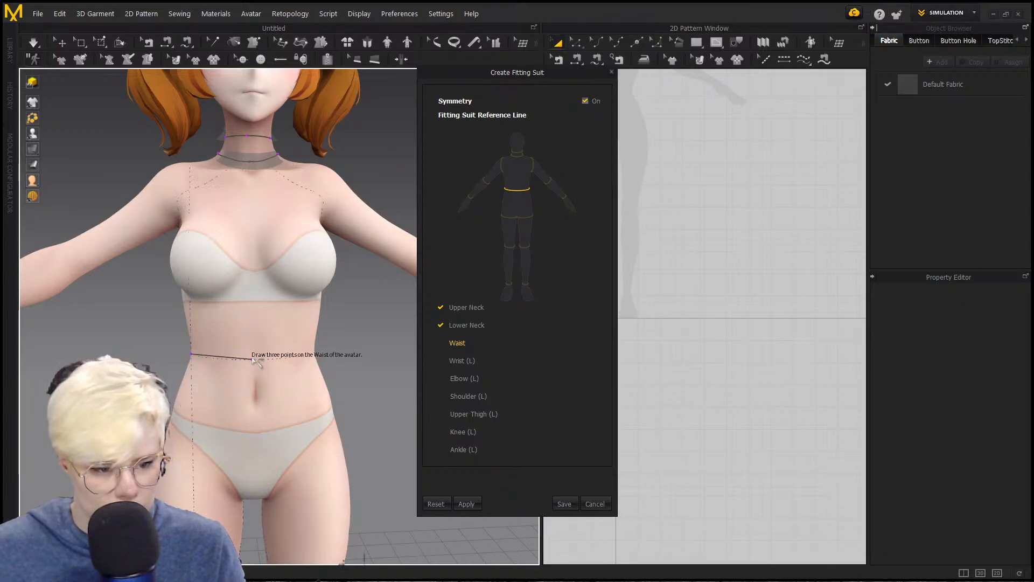
pyautogui.moveTo(253, 360); pyautogui.dragTo(252, 351, button='right')
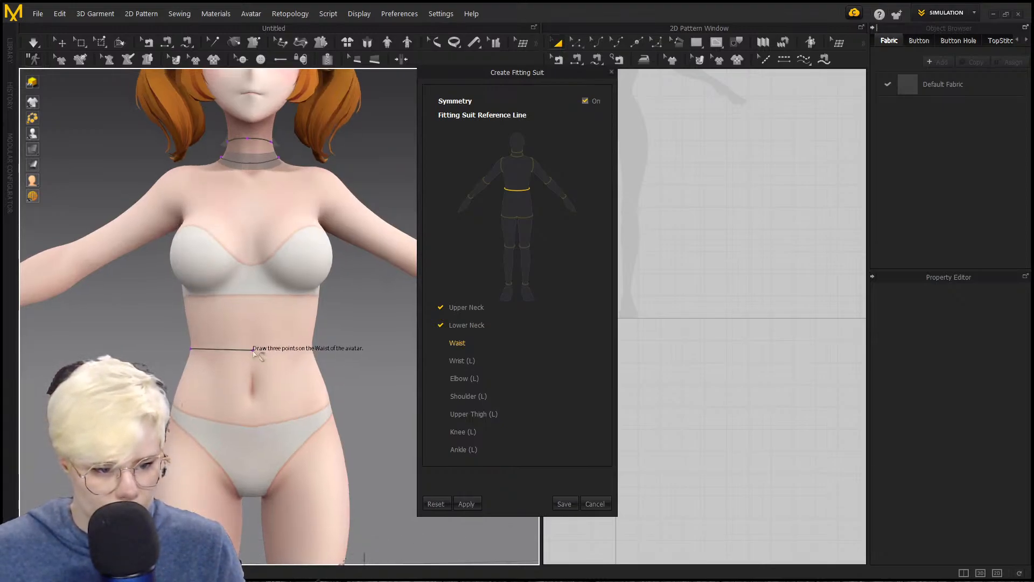
pyautogui.click(253, 349)
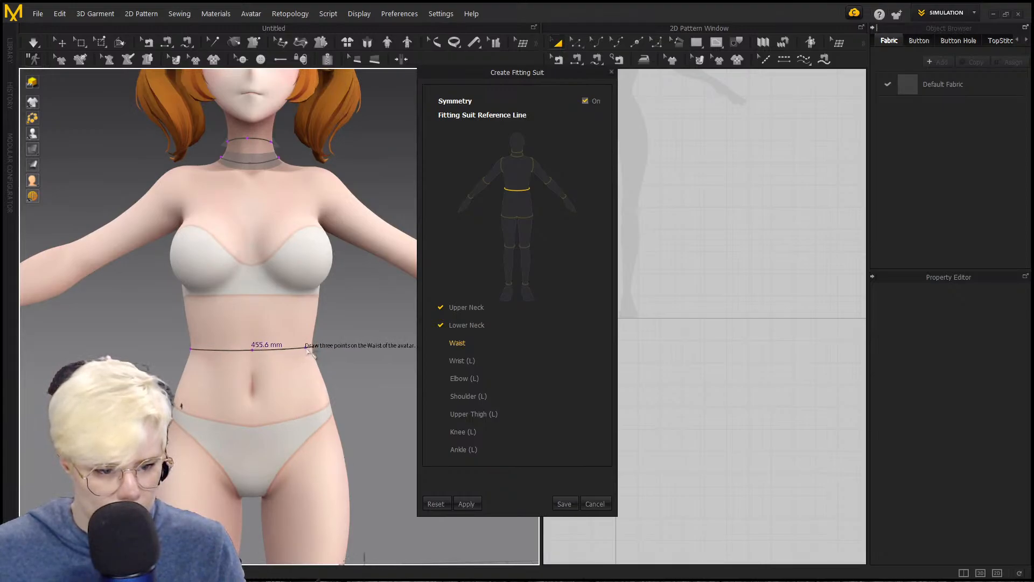
pyautogui.click(228, 358)
pyautogui.moveTo(228, 358); pyautogui.dragTo(297, 351, button='right')
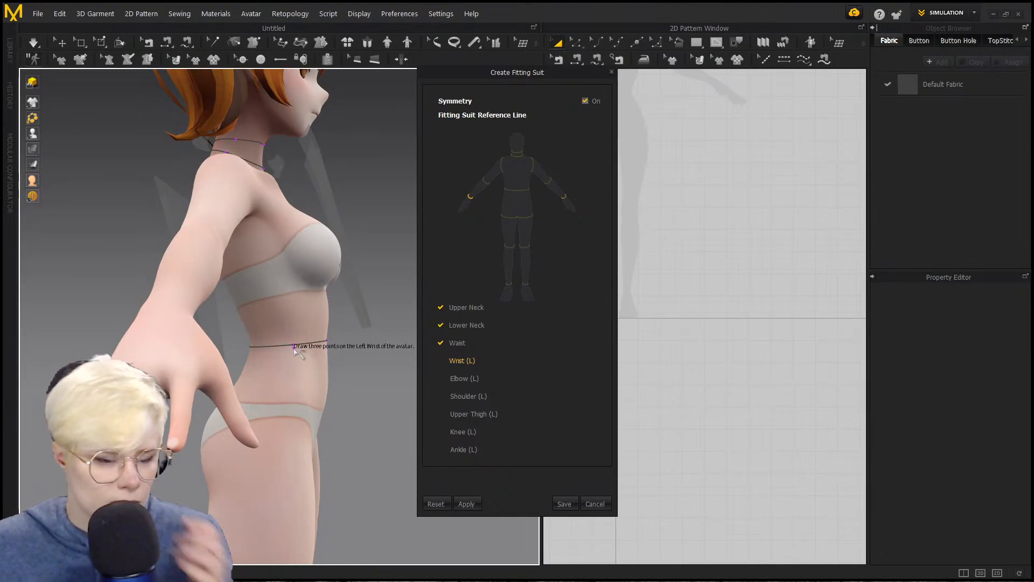
pyautogui.moveTo(310, 358); pyautogui.dragTo(279, 360, button='right')
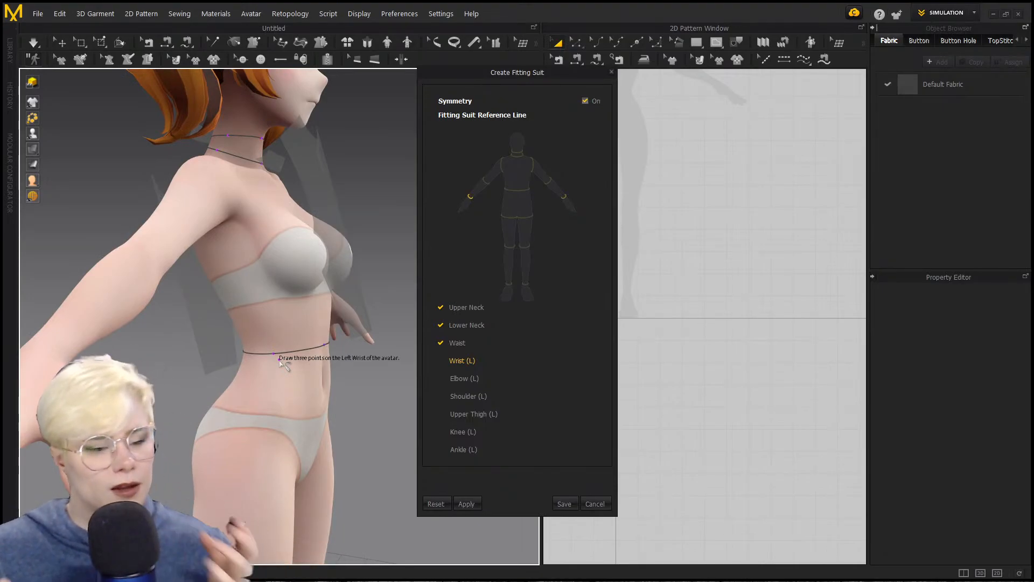
pyautogui.moveTo(268, 334); pyautogui.dragTo(285, 348, button='right')
pyautogui.moveTo(284, 346); pyautogui.dragTo(292, 346, button='right')
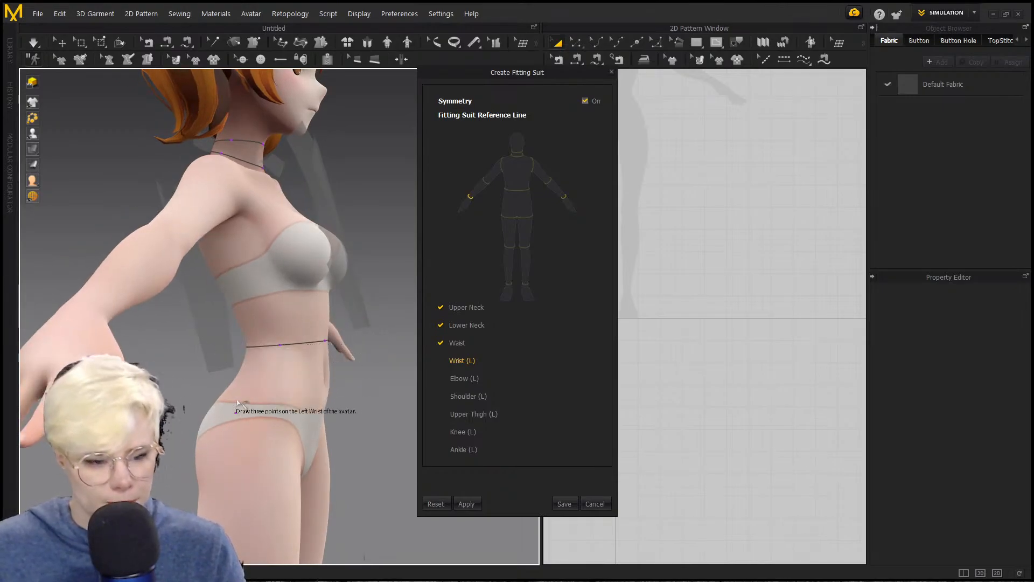
# Step: Draw the Wrist (L) reference line across the avatar's wrist where the hand meets the forearm
pyautogui.moveTo(231, 407); pyautogui.dragTo(205, 403, button='right')
pyautogui.moveTo(205, 402); pyautogui.dragTo(240, 389, button='middle')
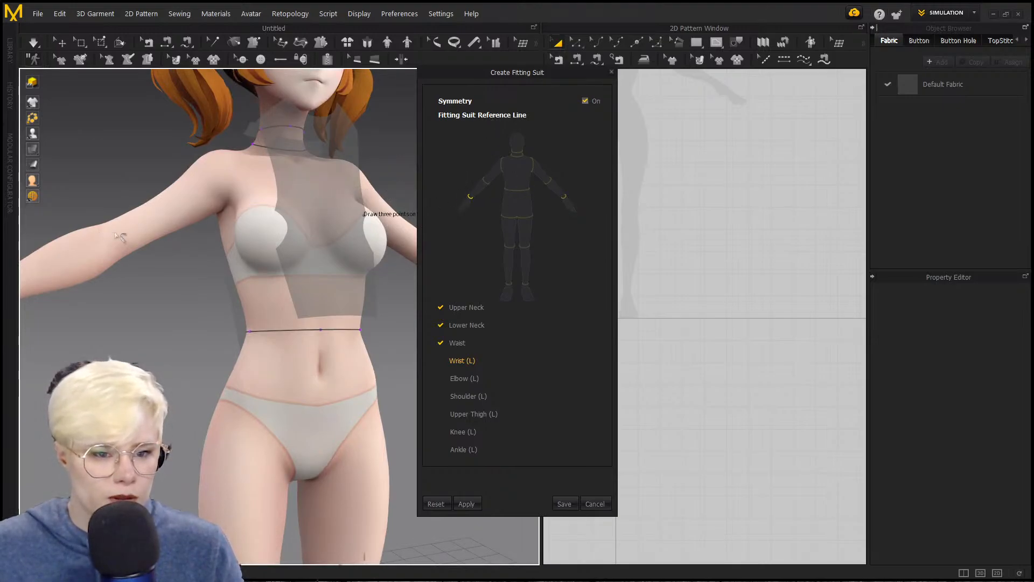
pyautogui.moveTo(156, 224); pyautogui.dragTo(237, 203, button='middle')
pyautogui.scroll(5, 215, 202)
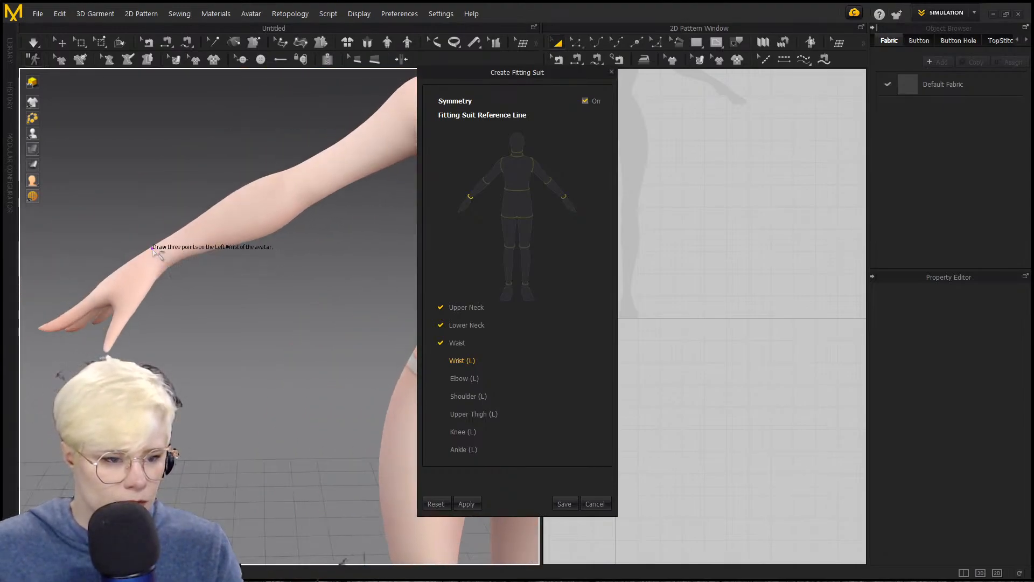
pyautogui.click(153, 248)
pyautogui.click(166, 267)
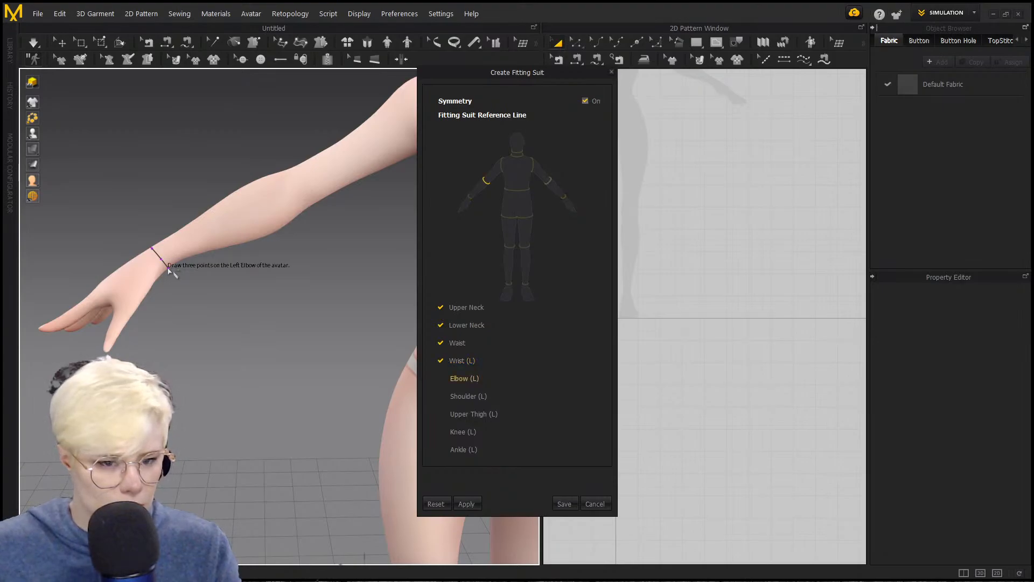
# Step: Draw the Elbow (L) reference line across the avatar's elbow, about 195 mm around
pyautogui.scroll(-5, 265, 230)
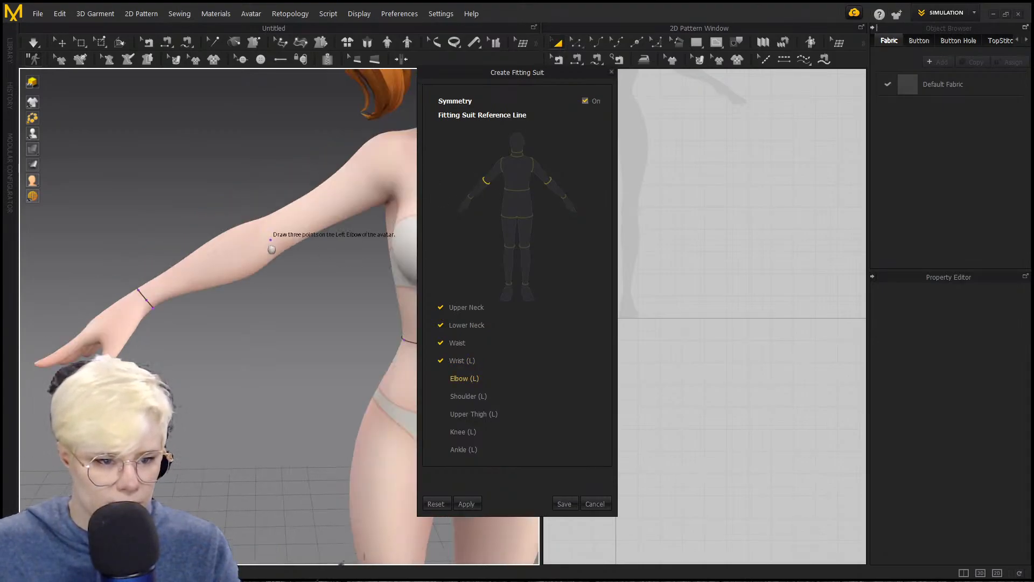
pyautogui.moveTo(224, 240); pyautogui.dragTo(137, 302, button='right')
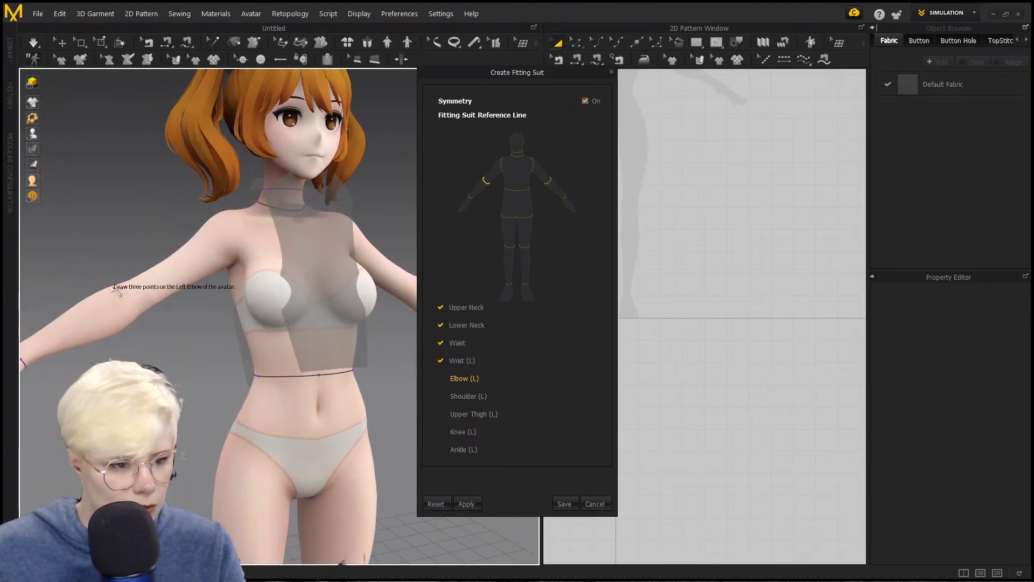
pyautogui.click(109, 287)
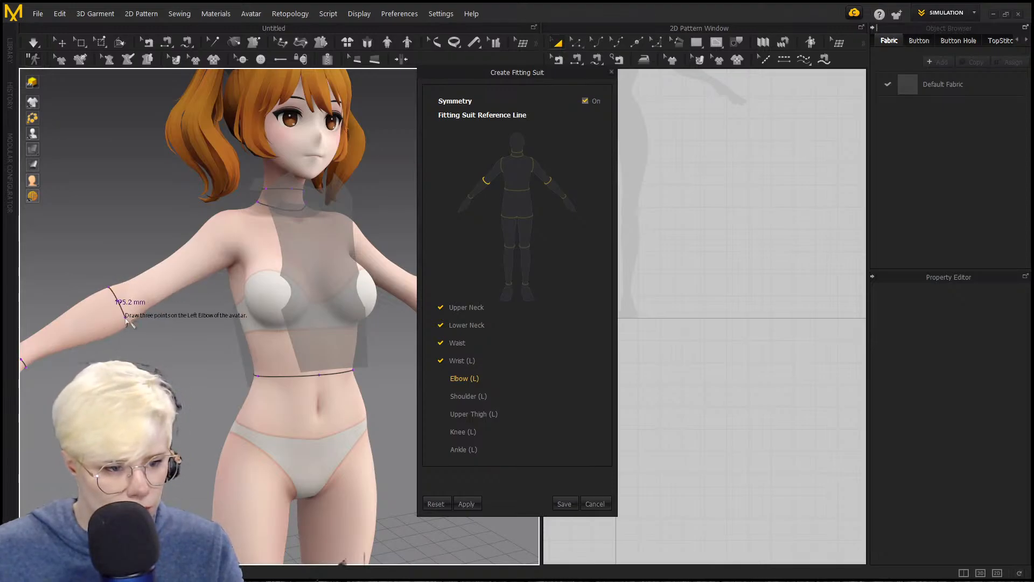
pyautogui.click(129, 322)
# Step: Draw the Shoulder (L) reference line from the top of the shoulder to the armpit, about 277 mm around
pyautogui.moveTo(212, 265); pyautogui.dragTo(221, 220, button='right')
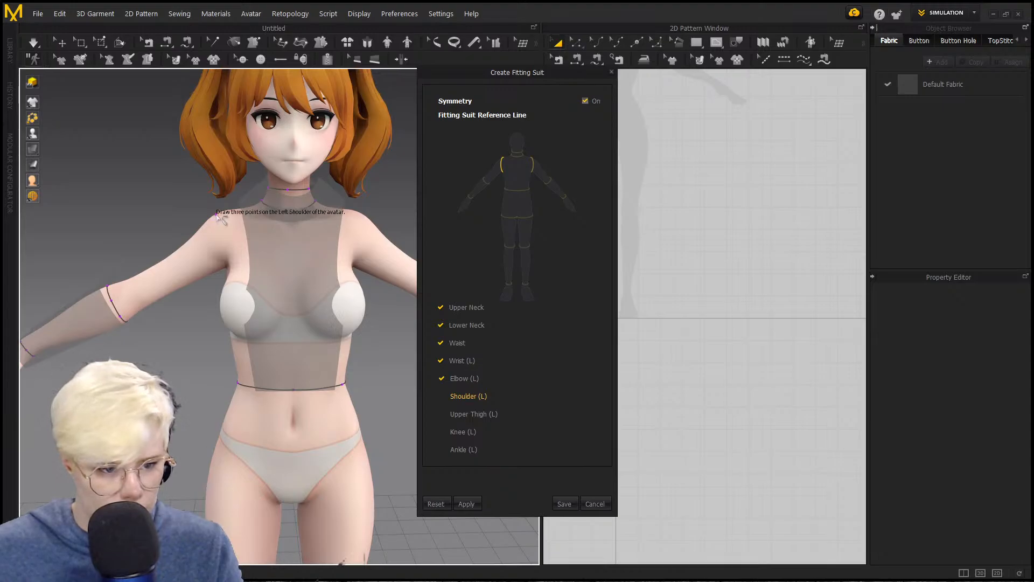
pyautogui.click(216, 214)
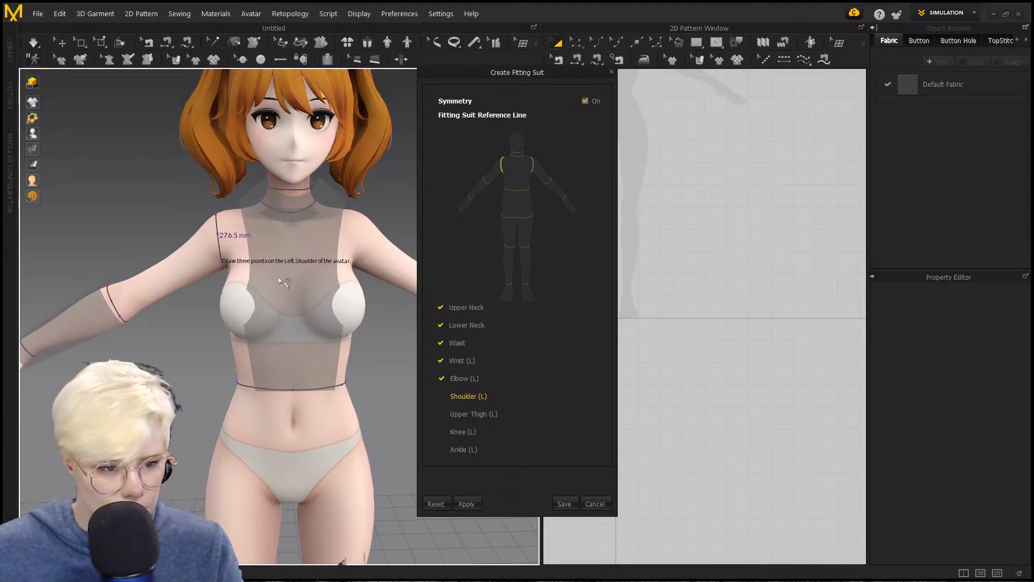
pyautogui.click(279, 280)
# Step: Draw the three-point Upper Thigh (L) reference line around the avatar's thigh just below the crotch, covering its front and side
pyautogui.moveTo(194, 276)
pyautogui.mouseDown(button='right')
pyautogui.moveTo(205, 276)
pyautogui.moveTo(183, 235)
pyautogui.moveTo(202, 268)
pyautogui.moveTo(190, 265)
pyautogui.mouseUp(button='right')
pyautogui.moveTo(159, 264); pyautogui.dragTo(267, 171, button='middle')
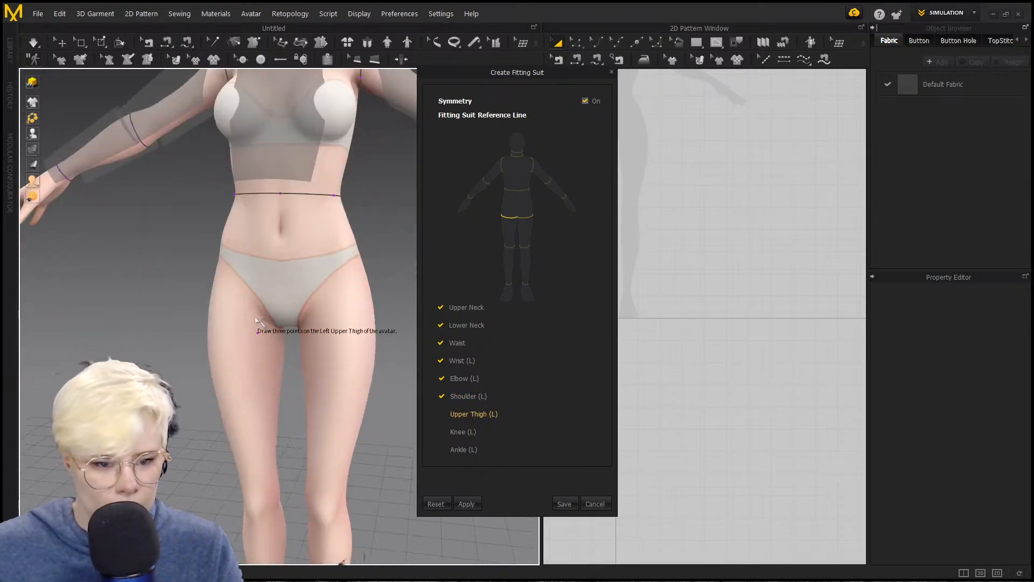
pyautogui.moveTo(255, 320); pyautogui.dragTo(290, 340, button='right')
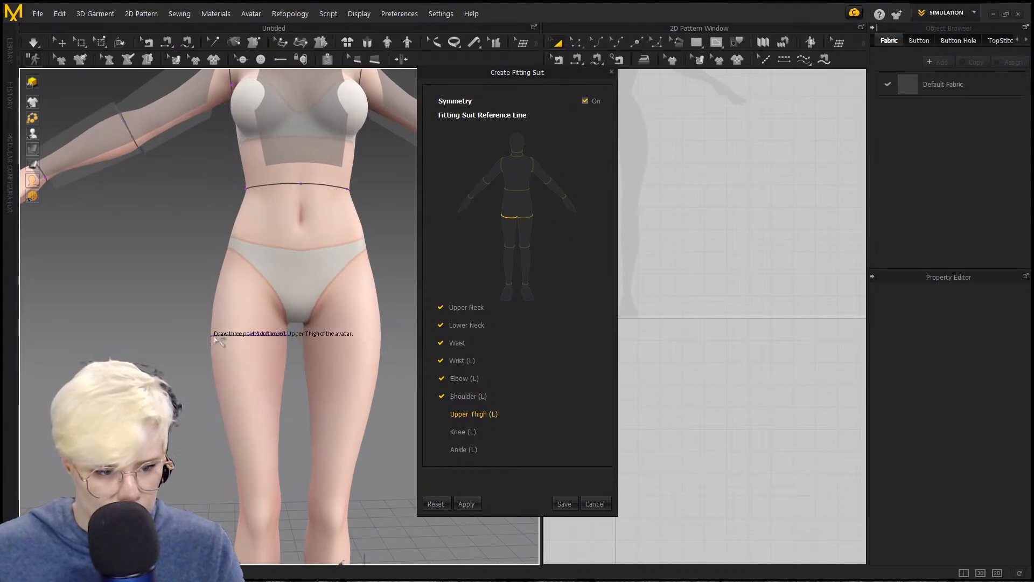
pyautogui.click(259, 380)
pyautogui.moveTo(259, 380); pyautogui.dragTo(381, 372, button='right')
pyautogui.click(465, 415)
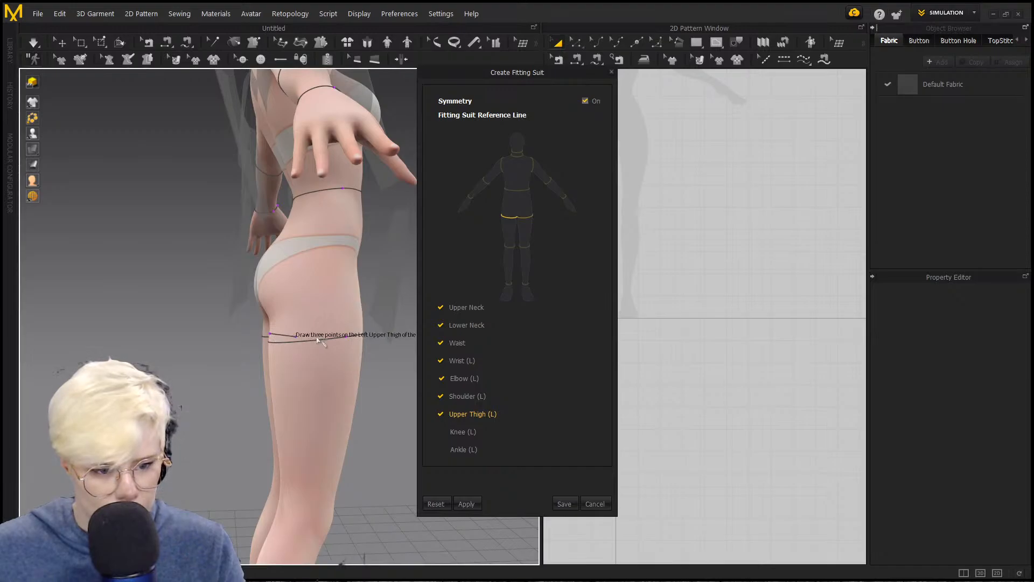
pyautogui.click(361, 335)
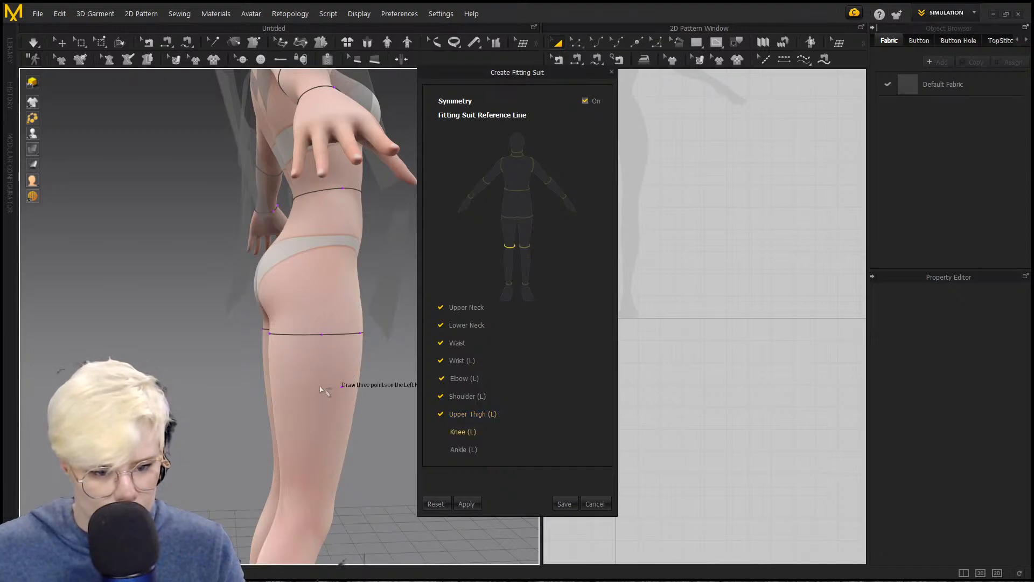
# Step: Draw the Knee (L) reference line across the avatar's knee from the back to the front, about 259 mm around
pyautogui.moveTo(362, 370)
pyautogui.mouseDown(button='right')
pyautogui.moveTo(296, 356)
pyautogui.moveTo(351, 370)
pyautogui.mouseUp(button='right')
pyautogui.moveTo(350, 371); pyautogui.dragTo(335, 328, button='middle')
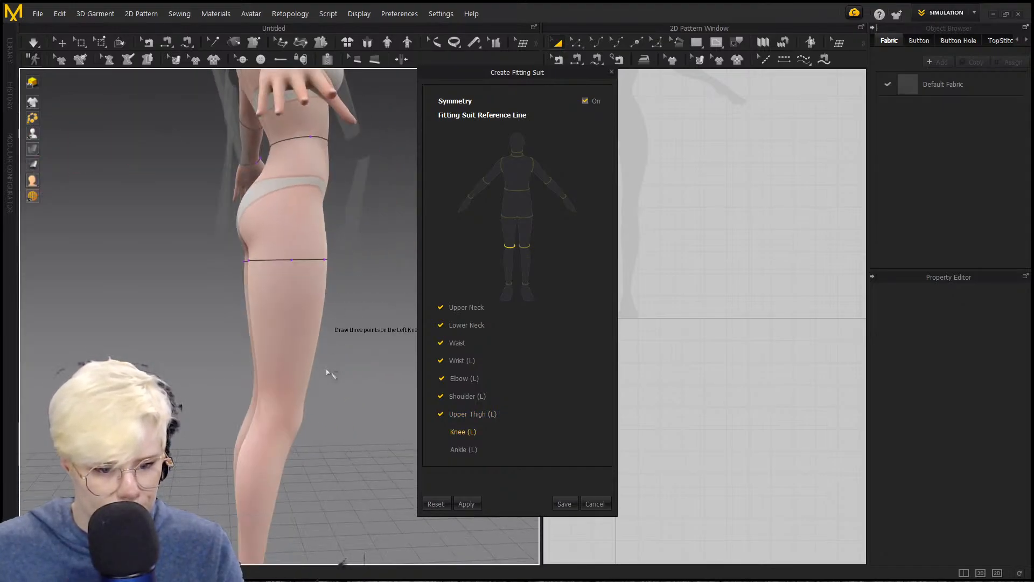
pyautogui.moveTo(330, 371)
pyautogui.mouseDown(button='right')
pyautogui.moveTo(309, 342)
pyautogui.moveTo(296, 418)
pyautogui.mouseUp(button='right')
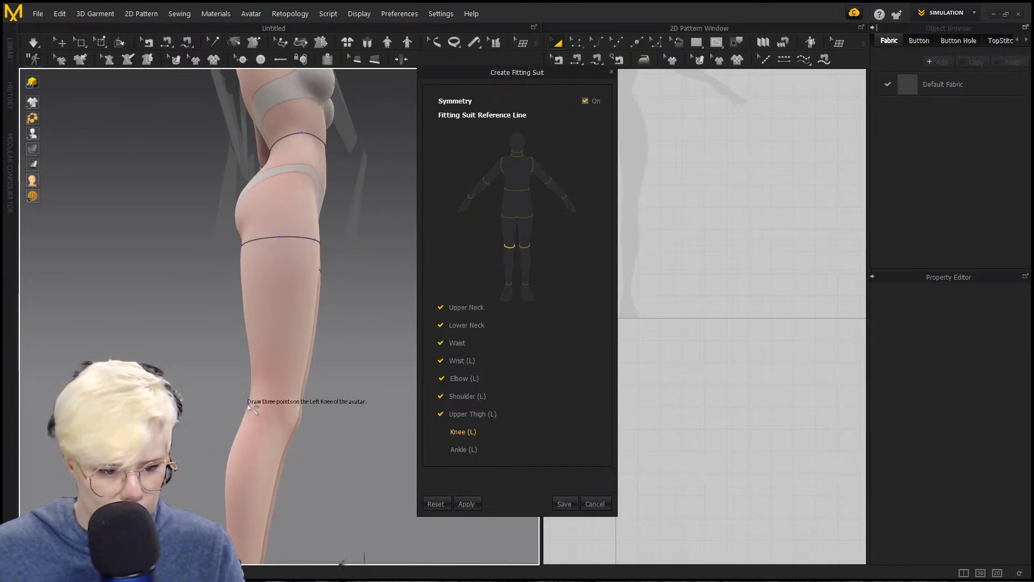
pyautogui.click(249, 405)
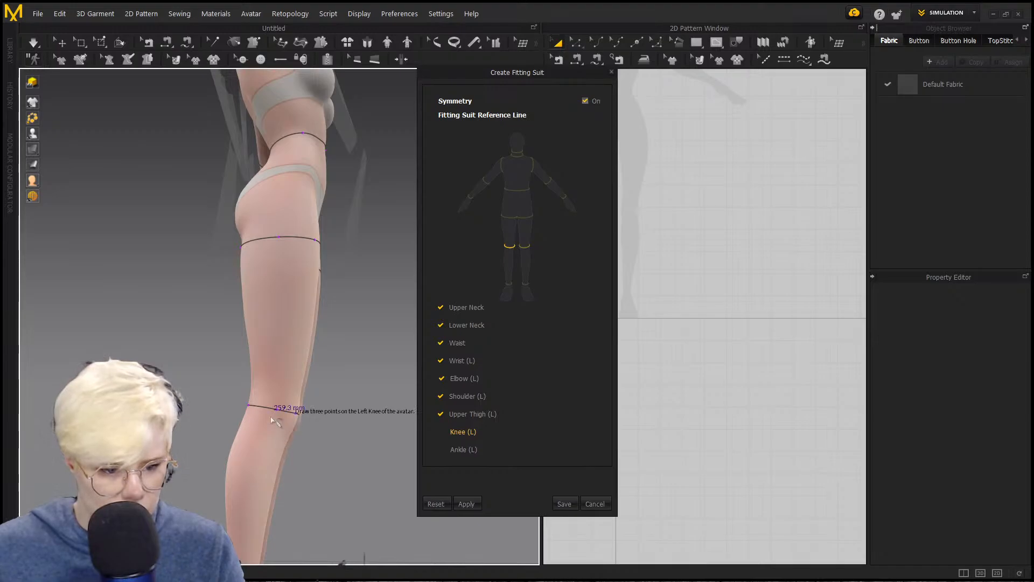
pyautogui.click(272, 418)
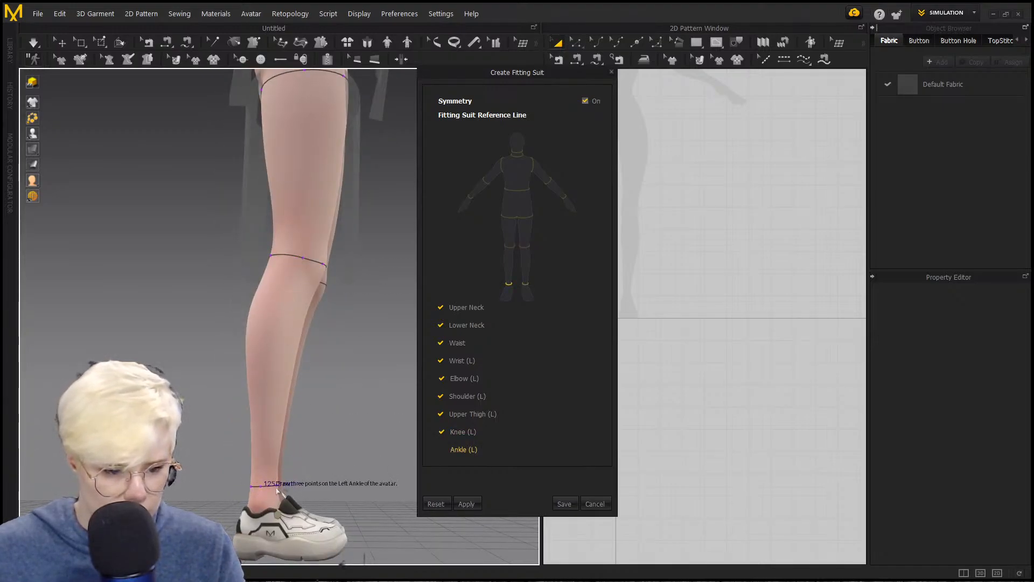
# Step: Complete the Ankle (L) reference line just above the shoe and apply the reference lines to generate the fitting suit
pyautogui.click(322, 488)
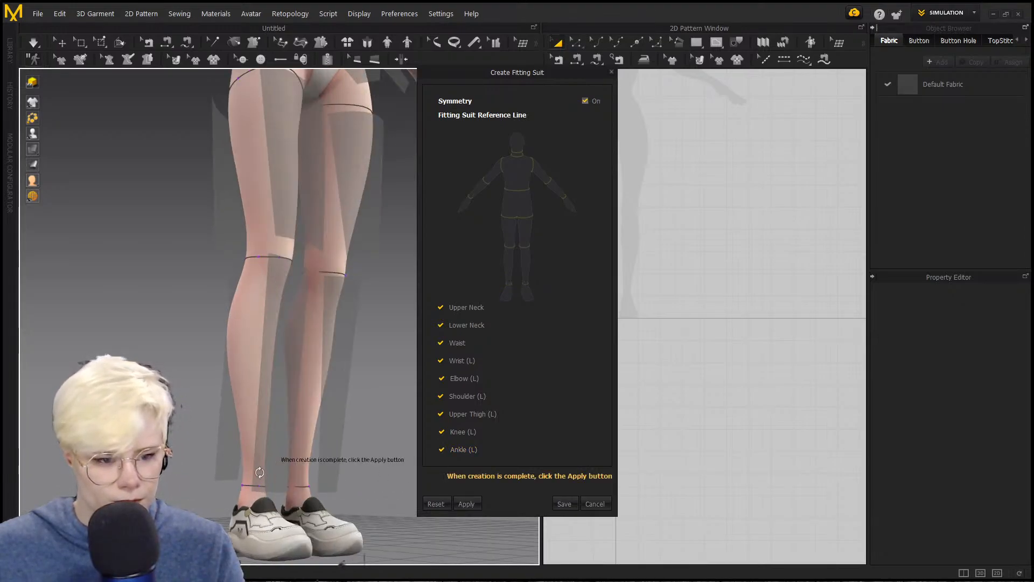
pyautogui.click(464, 504)
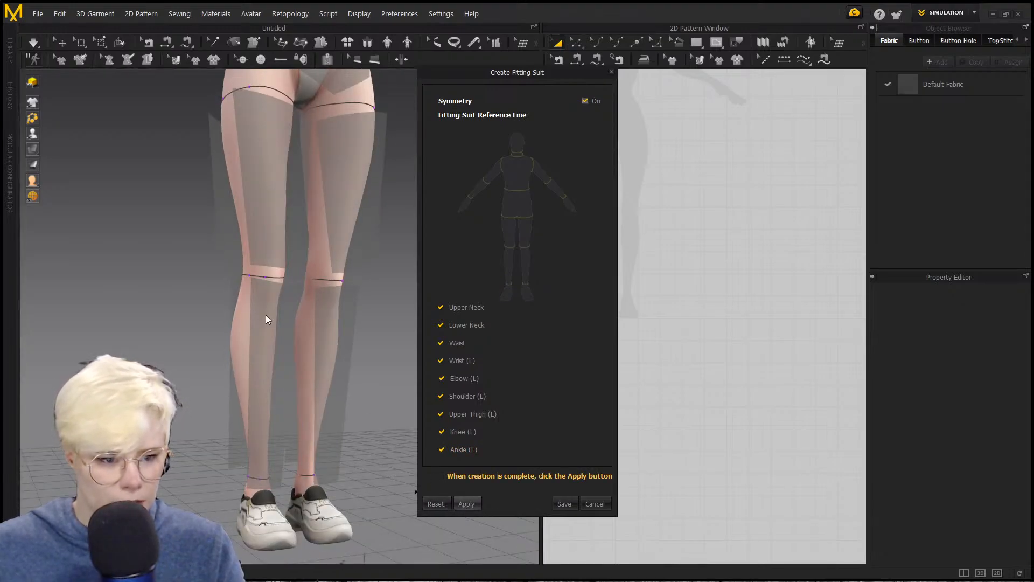
pyautogui.scroll(-3, 312, 439)
pyautogui.moveTo(285, 340); pyautogui.dragTo(278, 451, button='middle')
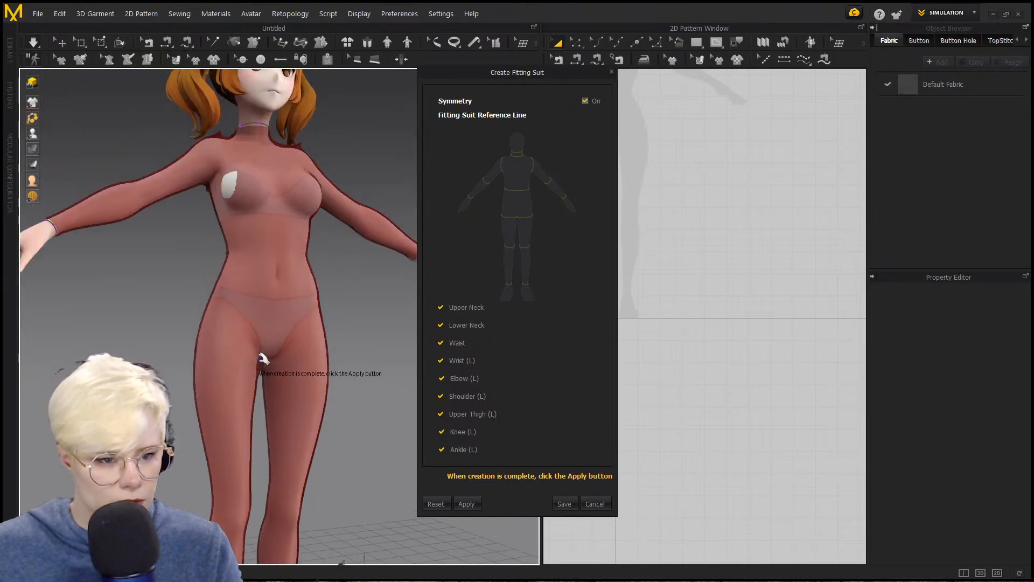
# Step: Pull the suit's torso piece over the exposed areas on both sides of the bust and adjust it at the neck
pyautogui.moveTo(261, 362); pyautogui.dragTo(230, 389, button='right')
pyautogui.moveTo(207, 217)
pyautogui.mouseDown()
pyautogui.moveTo(136, 206)
pyautogui.moveTo(224, 213)
pyautogui.mouseUp()
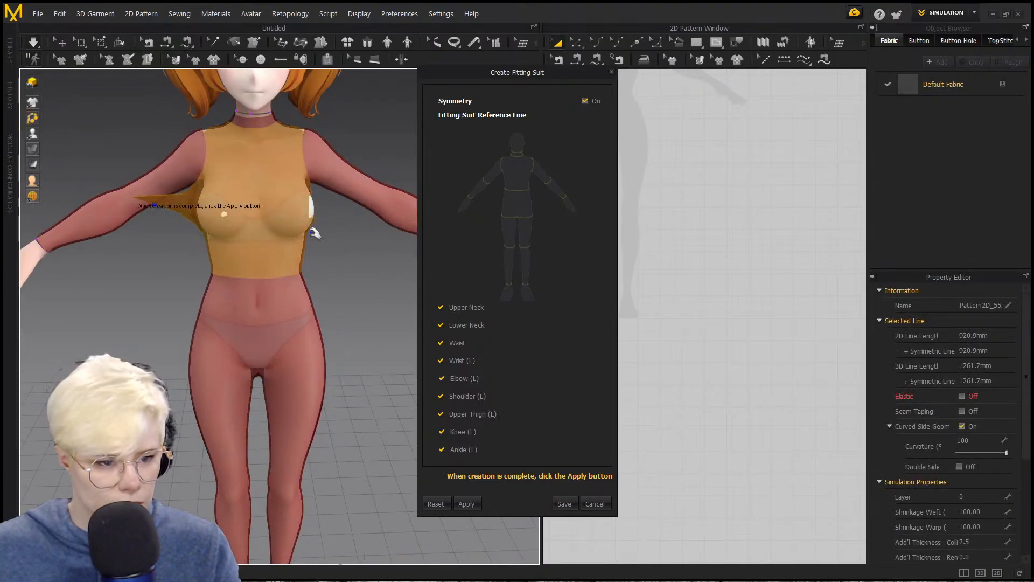
pyautogui.moveTo(308, 207)
pyautogui.mouseDown()
pyautogui.moveTo(345, 200)
pyautogui.moveTo(310, 201)
pyautogui.mouseUp()
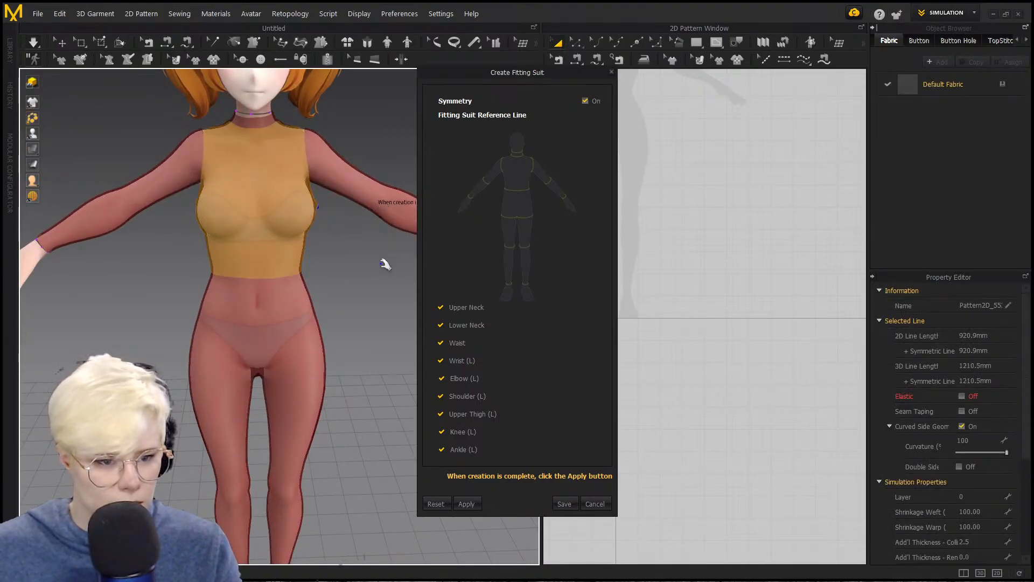
pyautogui.moveTo(262, 212); pyautogui.dragTo(255, 294, button='middle')
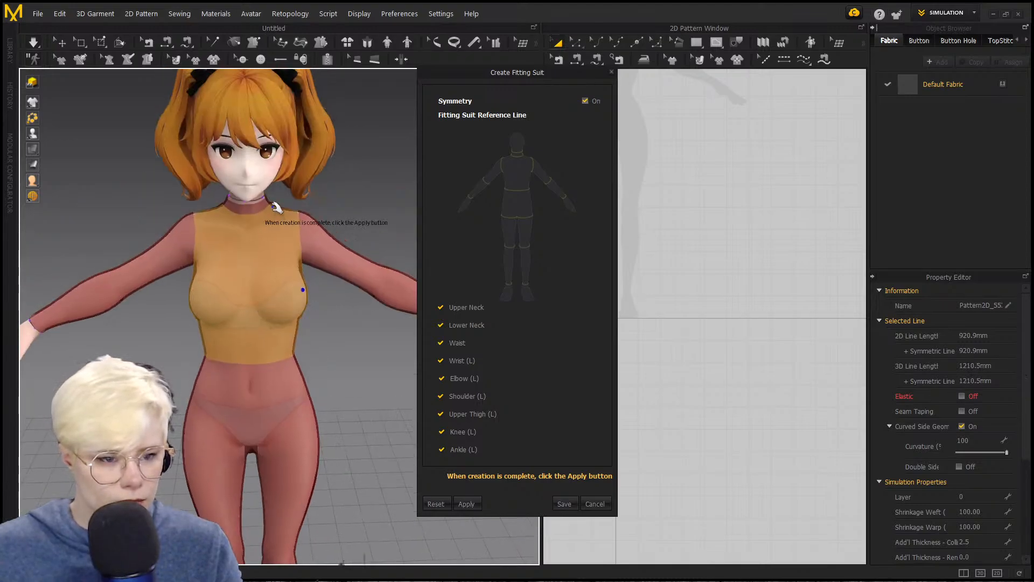
pyautogui.moveTo(274, 210); pyautogui.dragTo(276, 263)
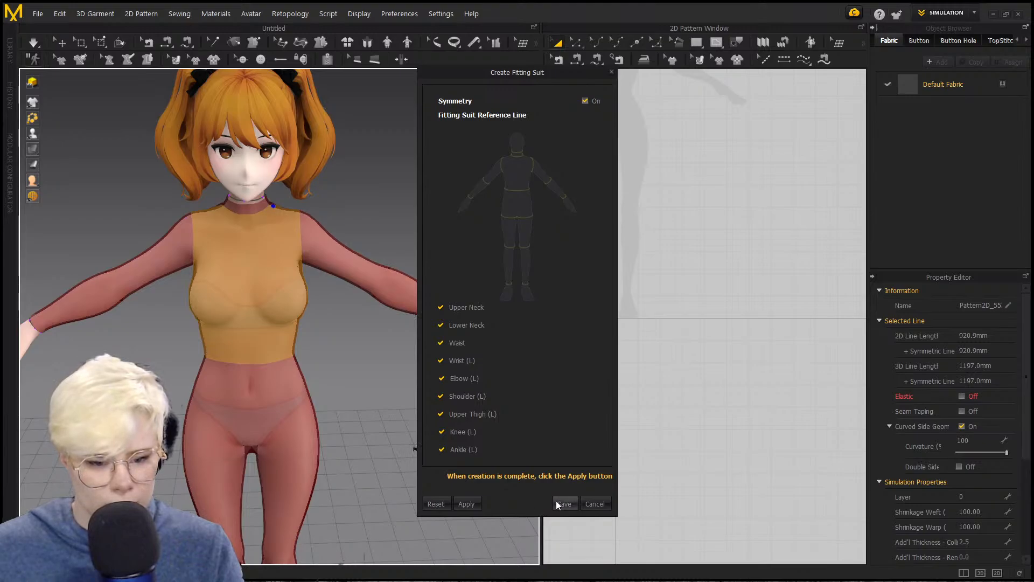
# Step: Save the fitting suit avatar in the Stylized folder as "2 hana fit suit" and close the Create Fitting Suit dialog
pyautogui.scroll(-5, 351, 450)
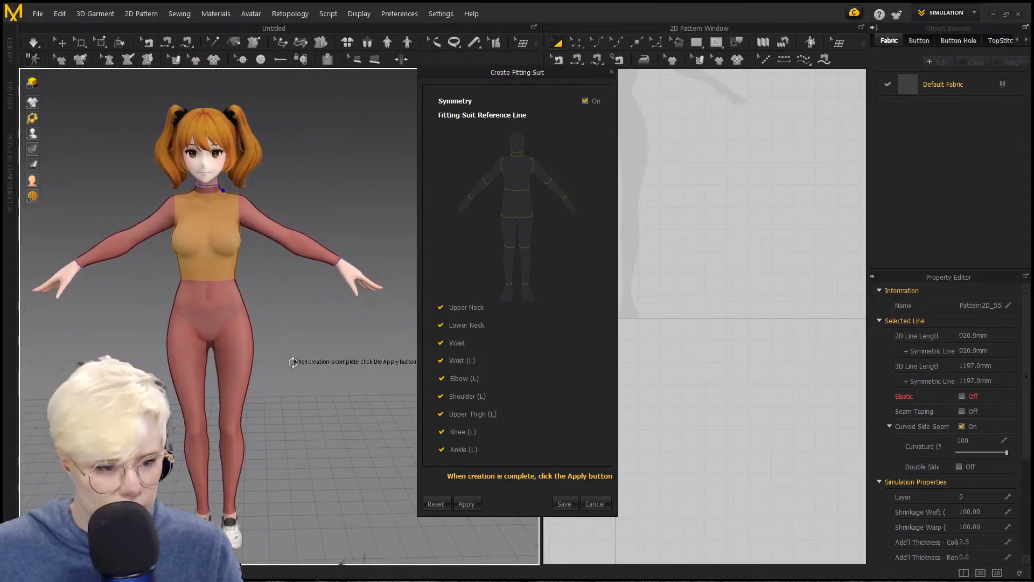
pyautogui.click(563, 504)
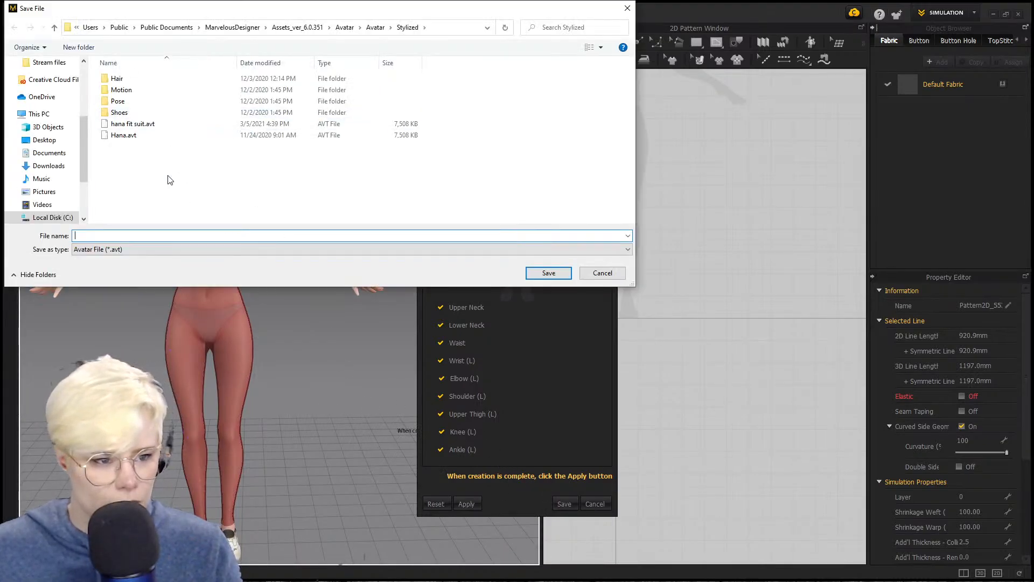
pyautogui.write('2')
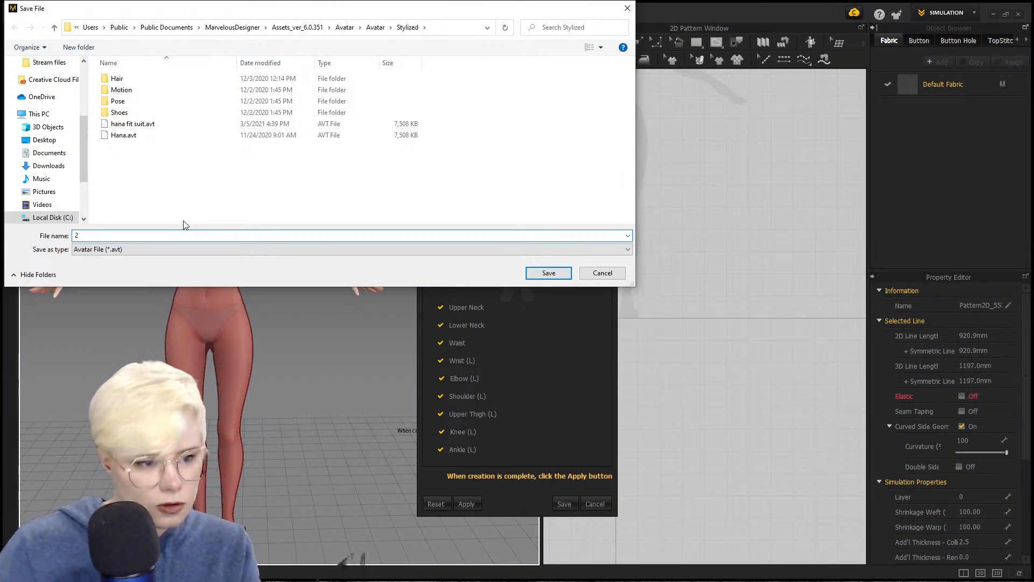
pyautogui.write(' hana')
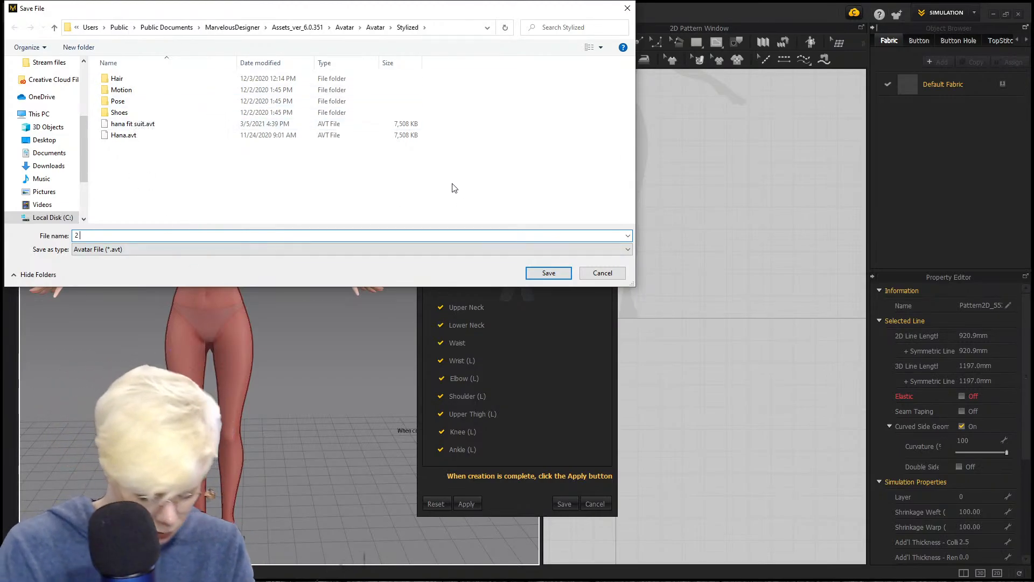
pyautogui.write(' fit suit')
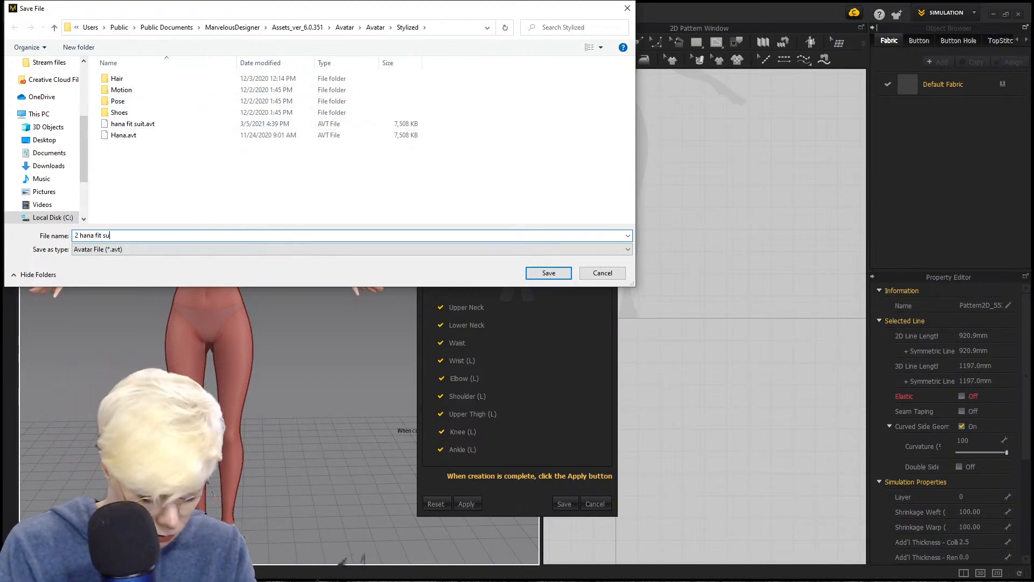
pyautogui.click(553, 273)
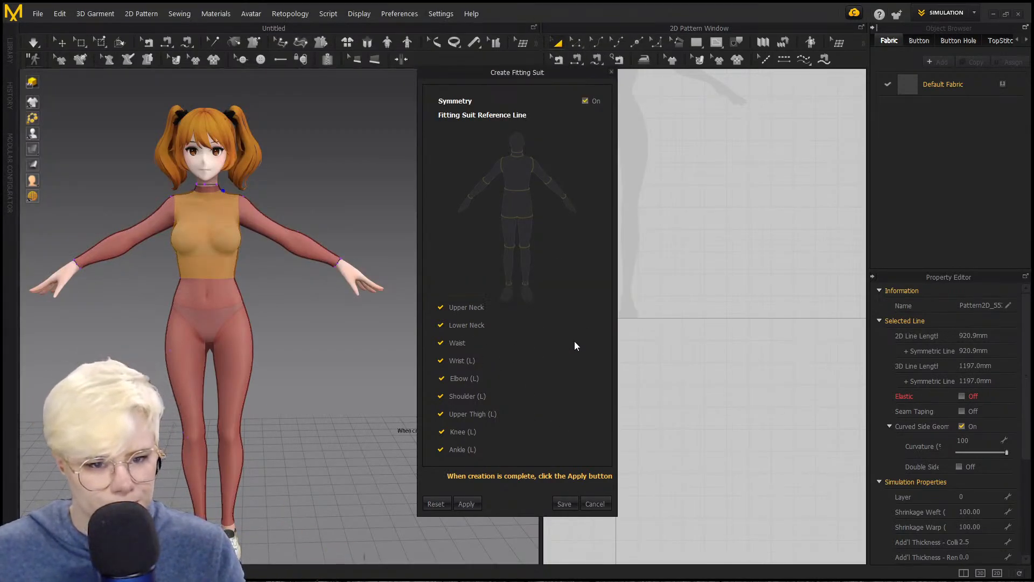
pyautogui.click(610, 72)
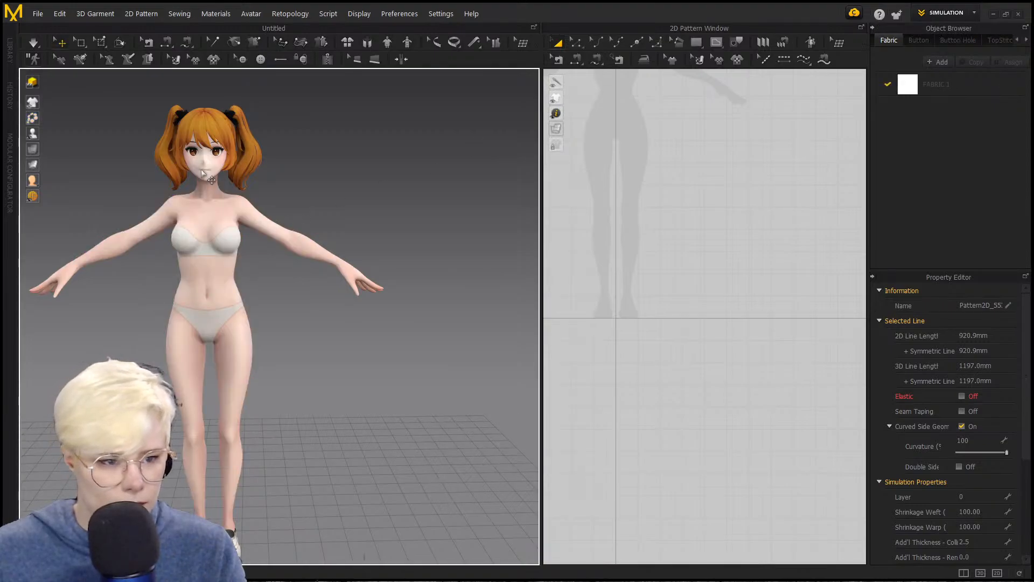
# Step: Delete the Hana avatar from the scene
pyautogui.moveTo(316, 209); pyautogui.dragTo(300, 202, button='right')
pyautogui.click(305, 172)
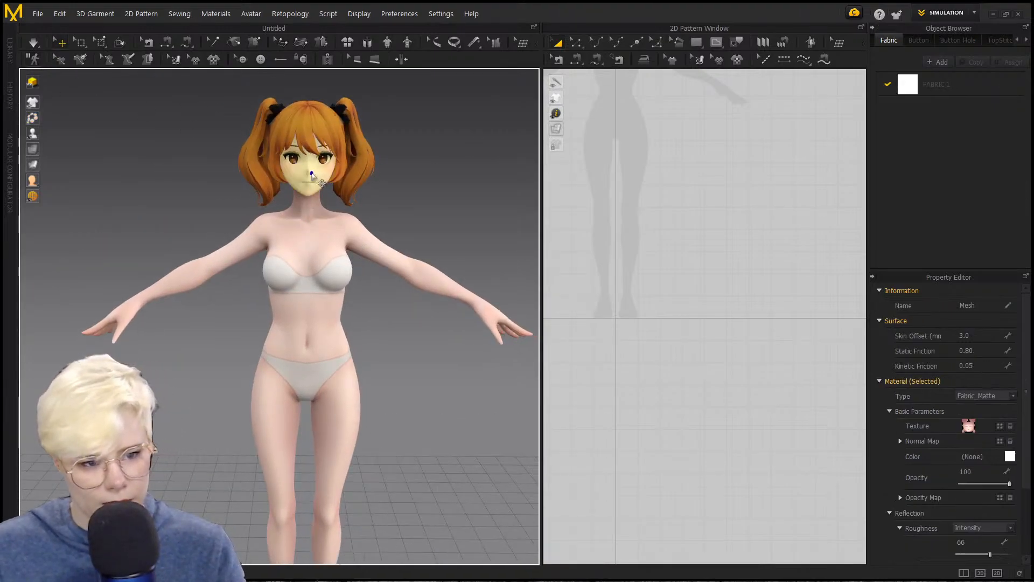
pyautogui.press('Delete')
# Step: Open the project "outfit layer 2 start.zprj" from the Neon cyber punk folder
pyautogui.click(37, 13)
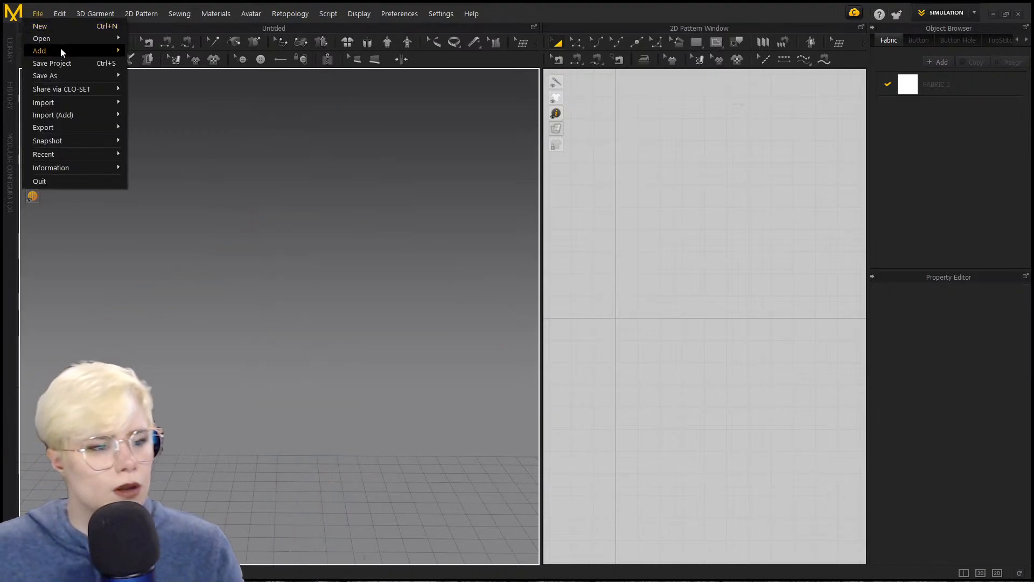
pyautogui.moveTo(79, 38)
pyautogui.click(155, 38)
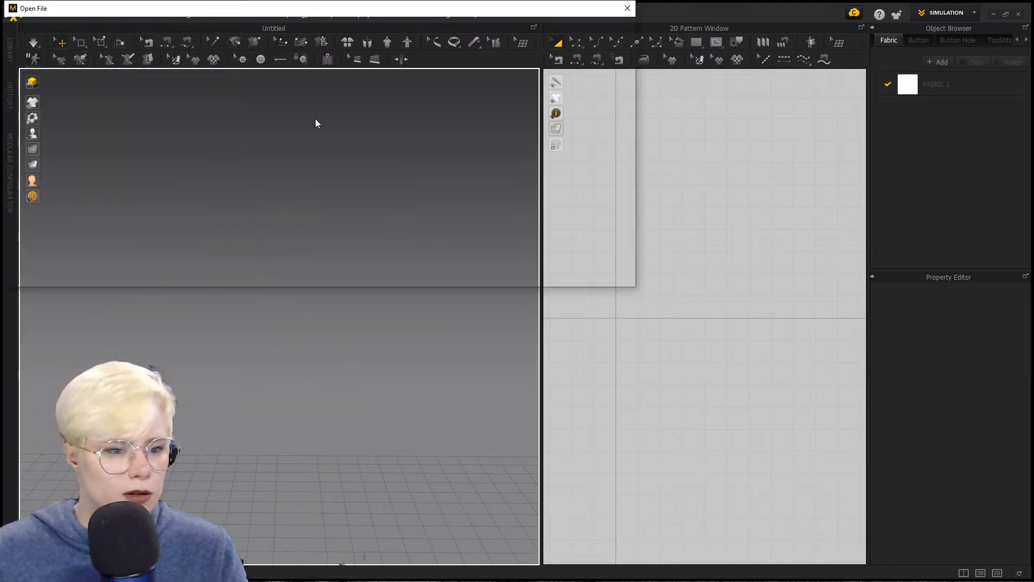
pyautogui.click(421, 88)
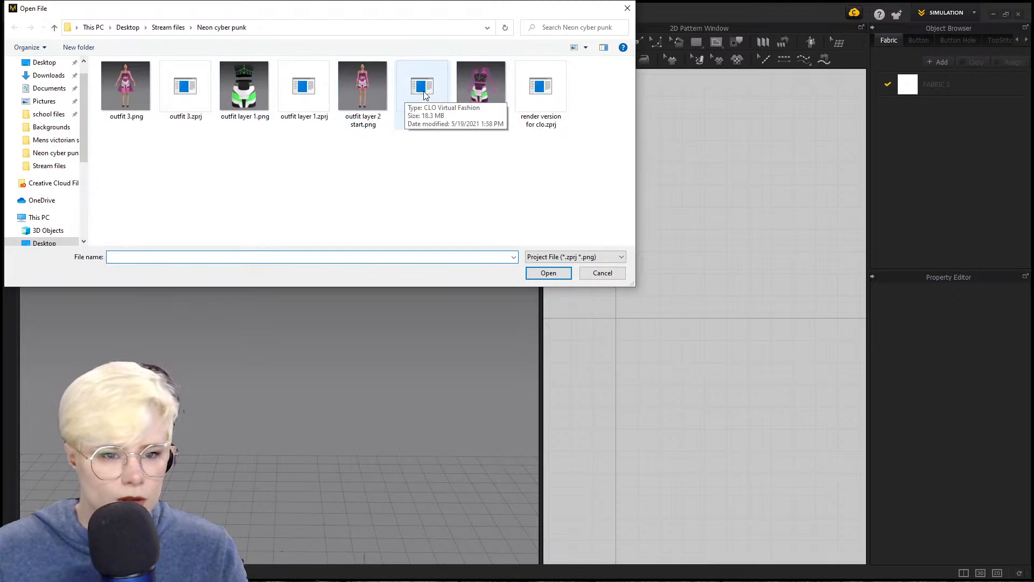
pyautogui.click(548, 273)
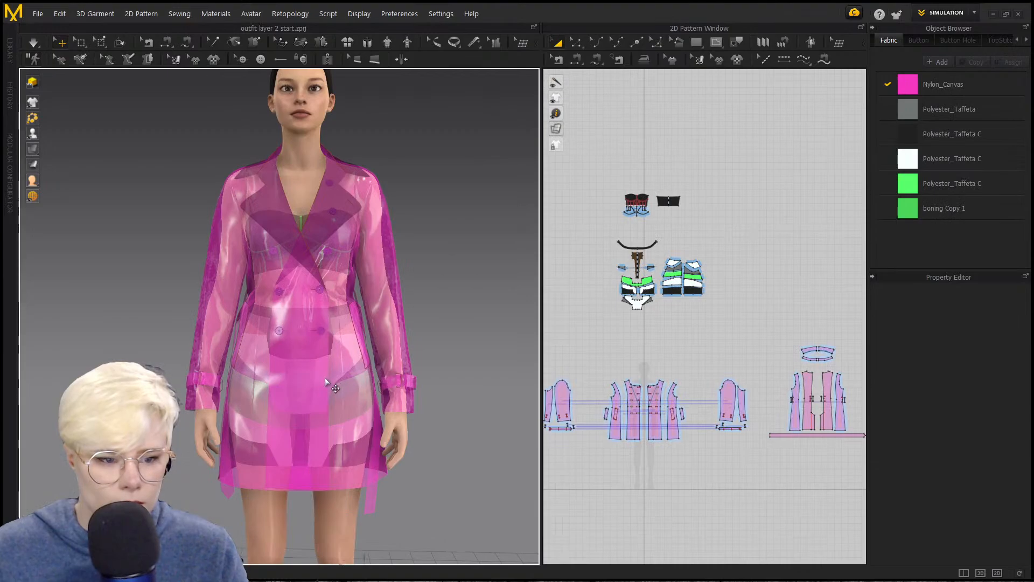
# Step: Open the project "outfit 3.zprj" with load type Open, including both the garment and the avatar
pyautogui.click(38, 14)
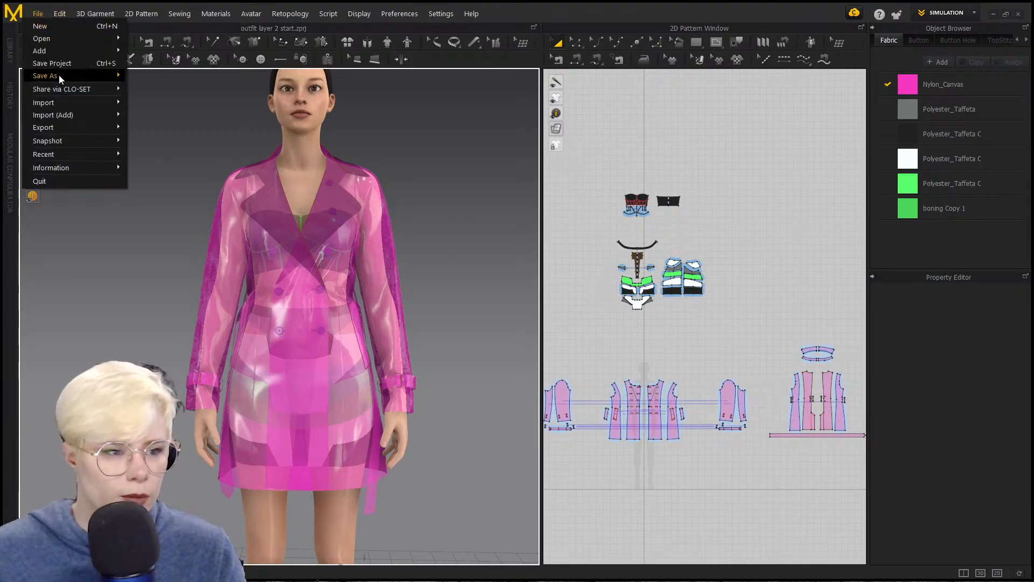
pyautogui.moveTo(107, 38)
pyautogui.click(146, 38)
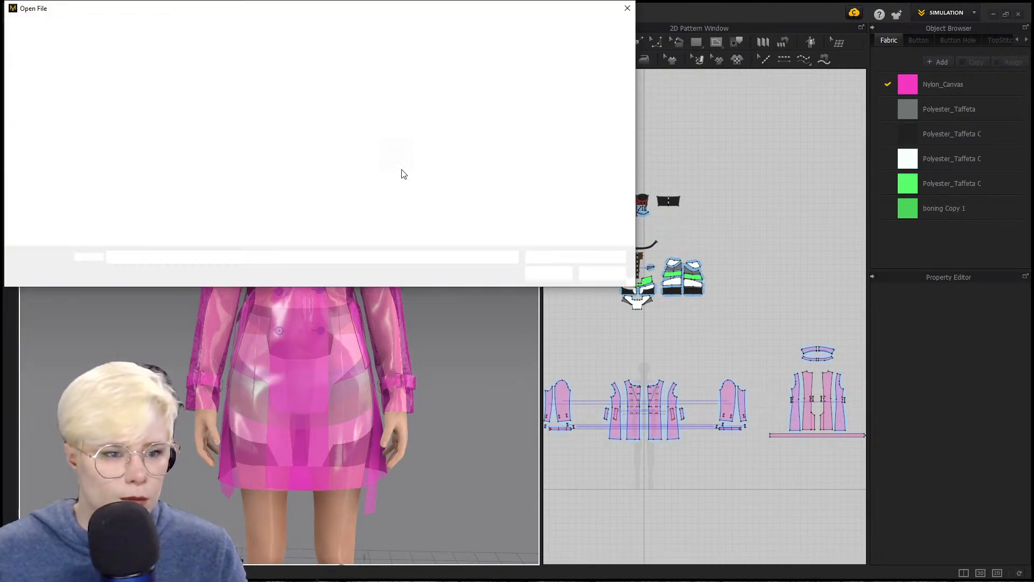
pyautogui.click(197, 103)
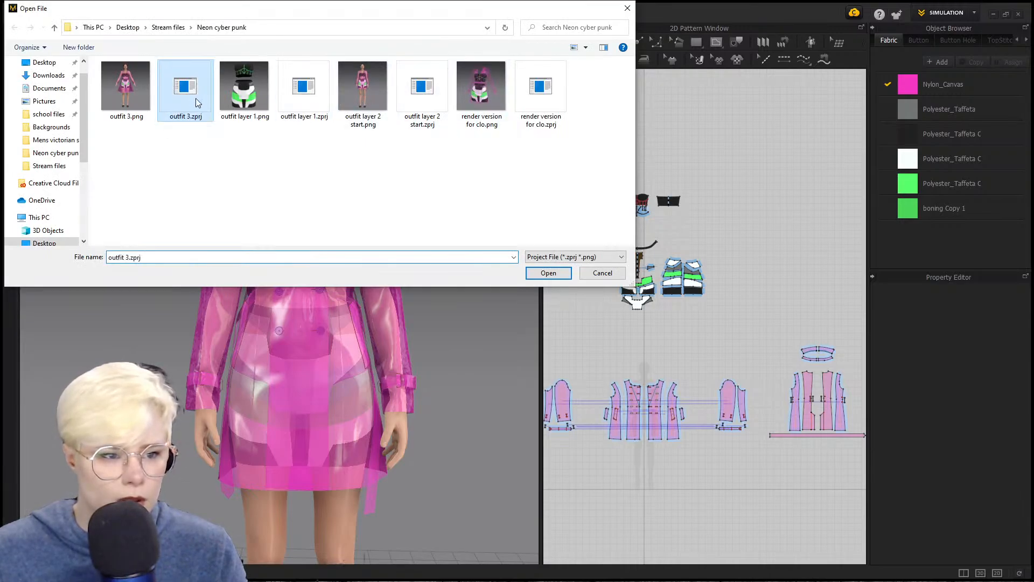
pyautogui.click(547, 273)
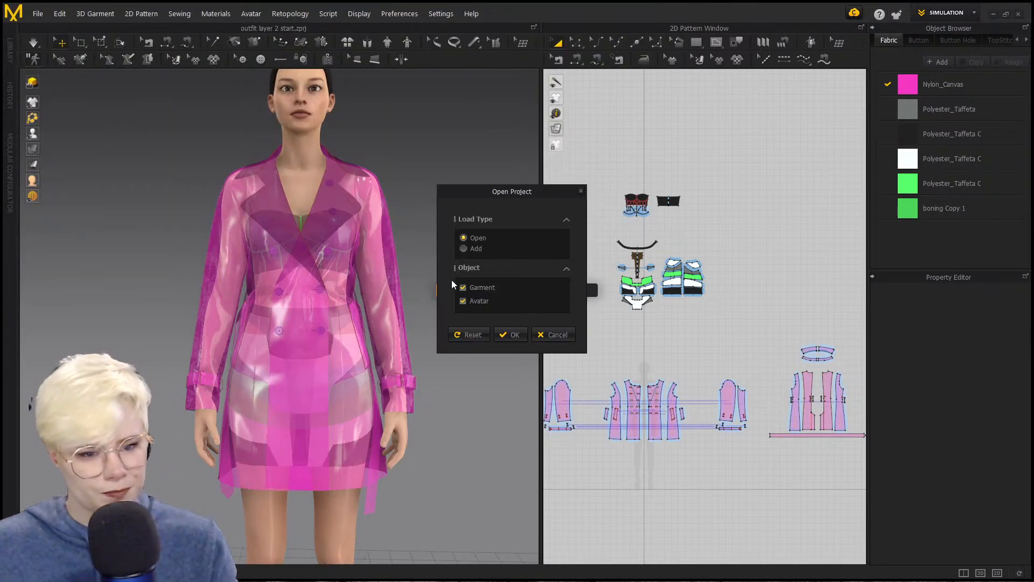
pyautogui.click(512, 332)
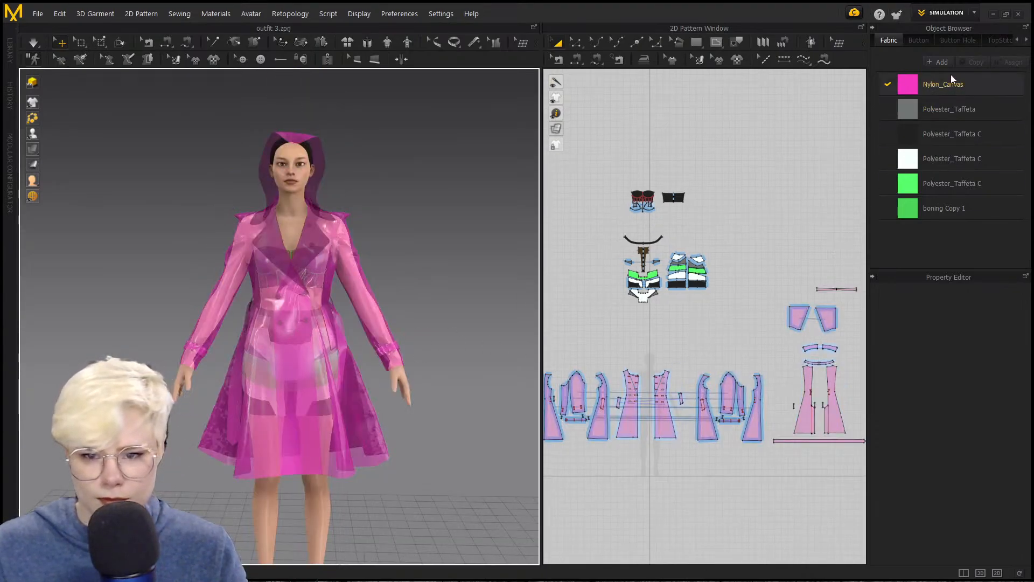
# Step: Set the opacity of the pink Nylon_Canvas fabric to 35 and inspect the coat up close
pyautogui.click(916, 84)
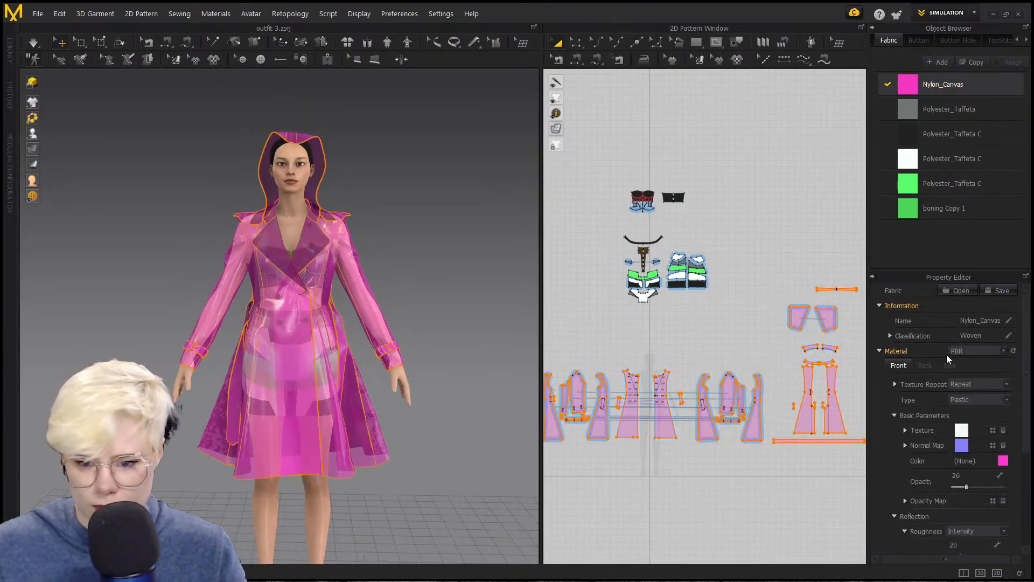
pyautogui.write('35')
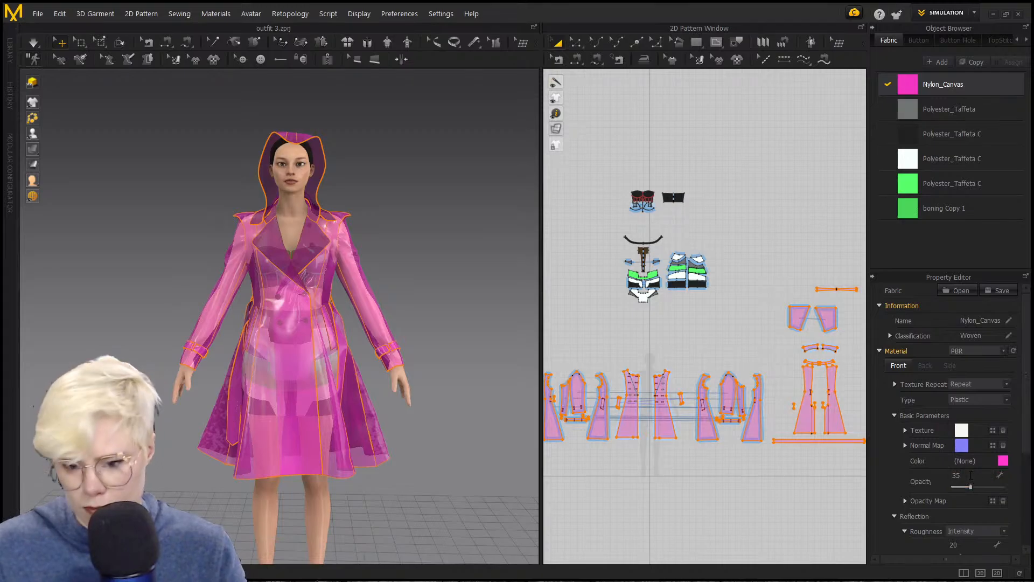
pyautogui.press('Return')
pyautogui.scroll(5, 339, 184)
pyautogui.scroll(-5, 338, 184)
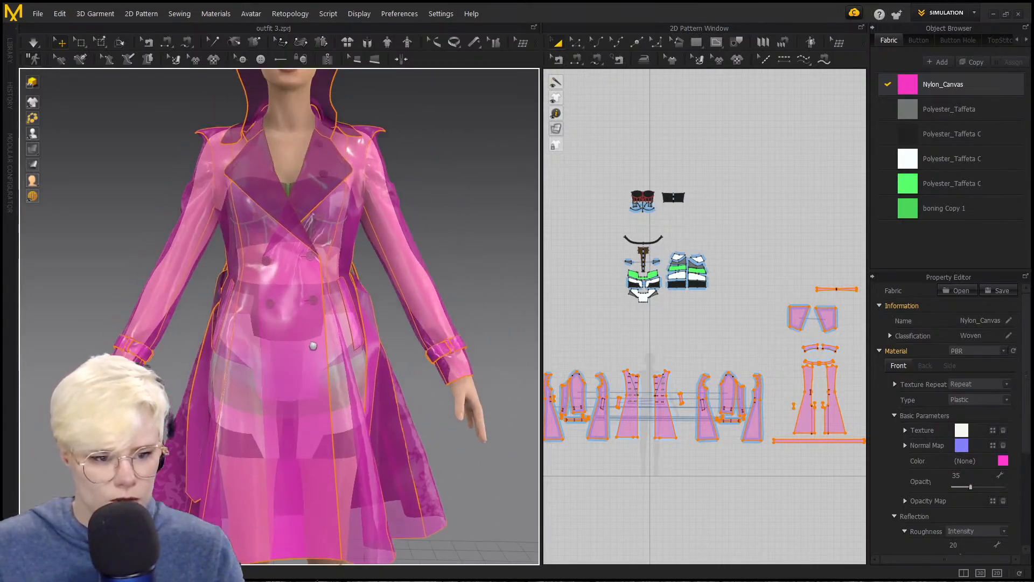
# Step: Briefly simulate the transparent pink coat on the current avatar while viewing the whole outfit from the front
pyautogui.scroll(-2, 395, 313)
pyautogui.scroll(-2, 387, 304)
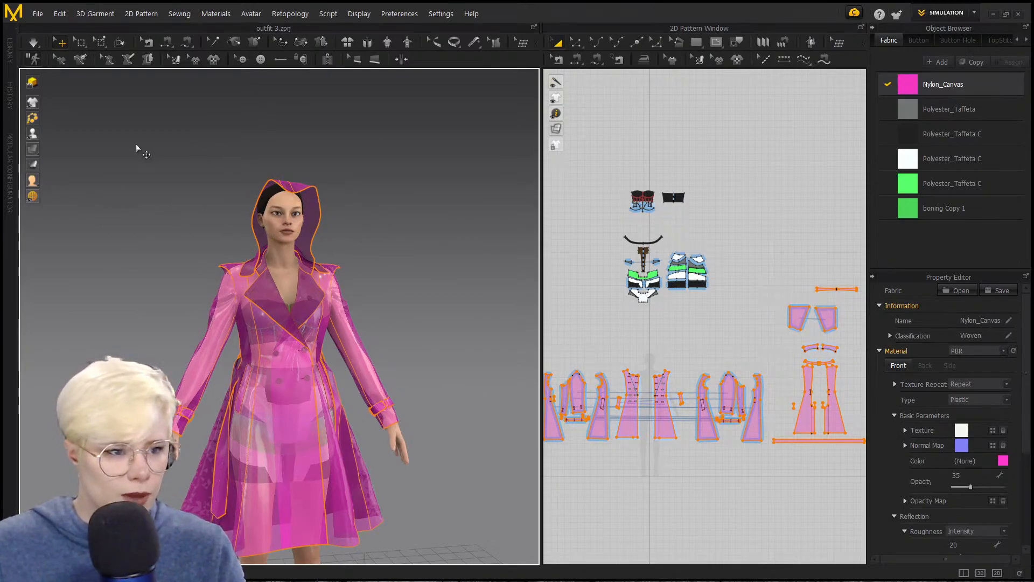
pyautogui.press('space')
pyautogui.moveTo(233, 212); pyautogui.dragTo(193, 214, button='right')
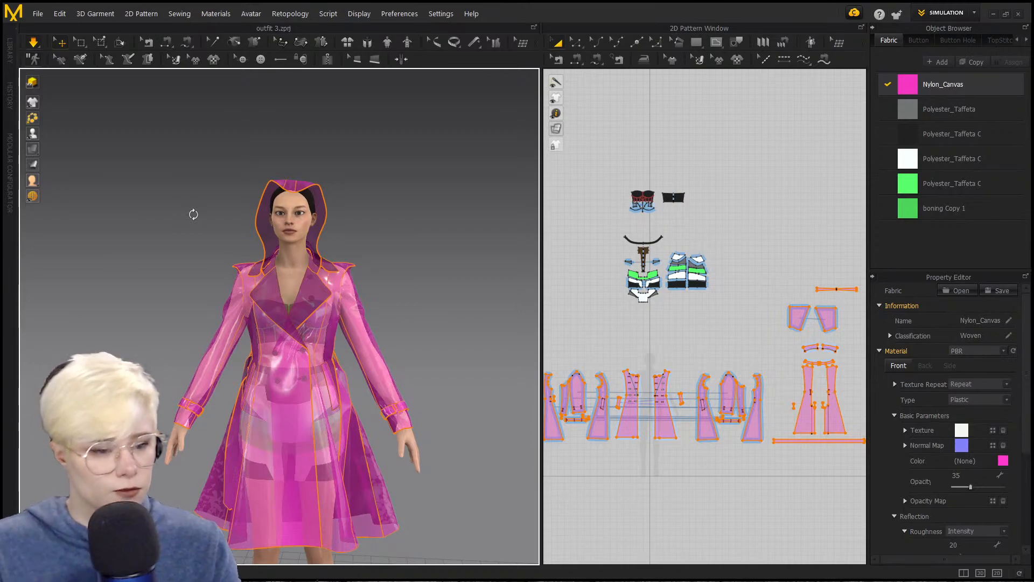
# Step: Hide the Feifei avatar and load the Hana avatar from the avatar library
pyautogui.click(309, 223)
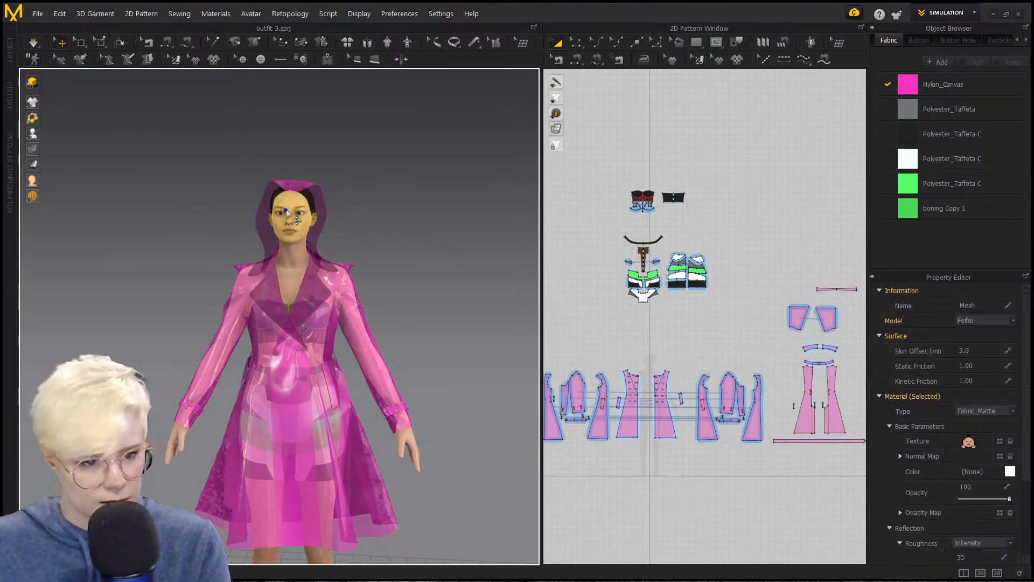
pyautogui.hotkey('shift', 'a')
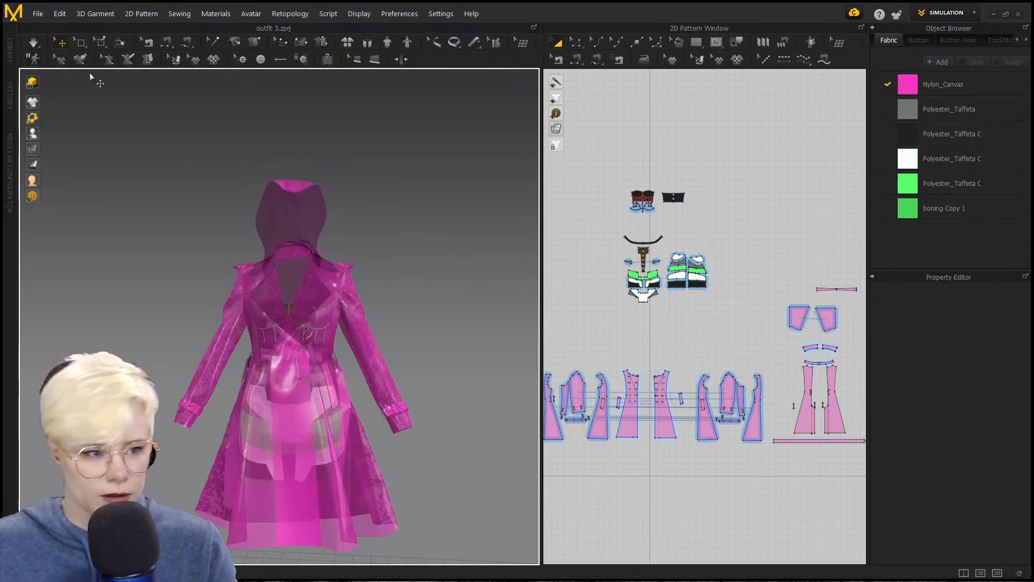
pyautogui.click(10, 50)
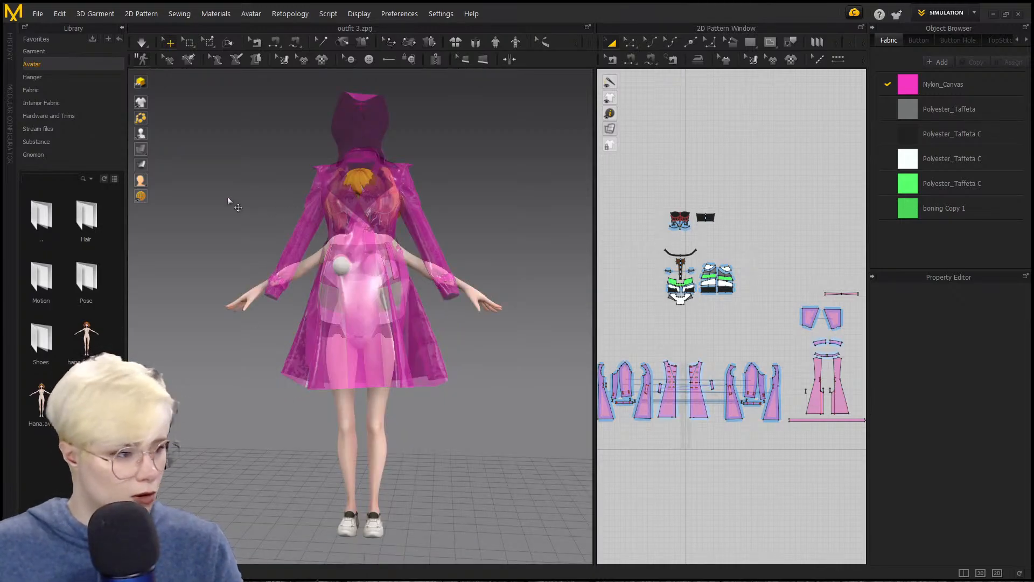
pyautogui.moveTo(258, 265)
pyautogui.mouseDown(button='right')
pyautogui.moveTo(323, 270)
pyautogui.moveTo(268, 271)
pyautogui.mouseUp(button='right')
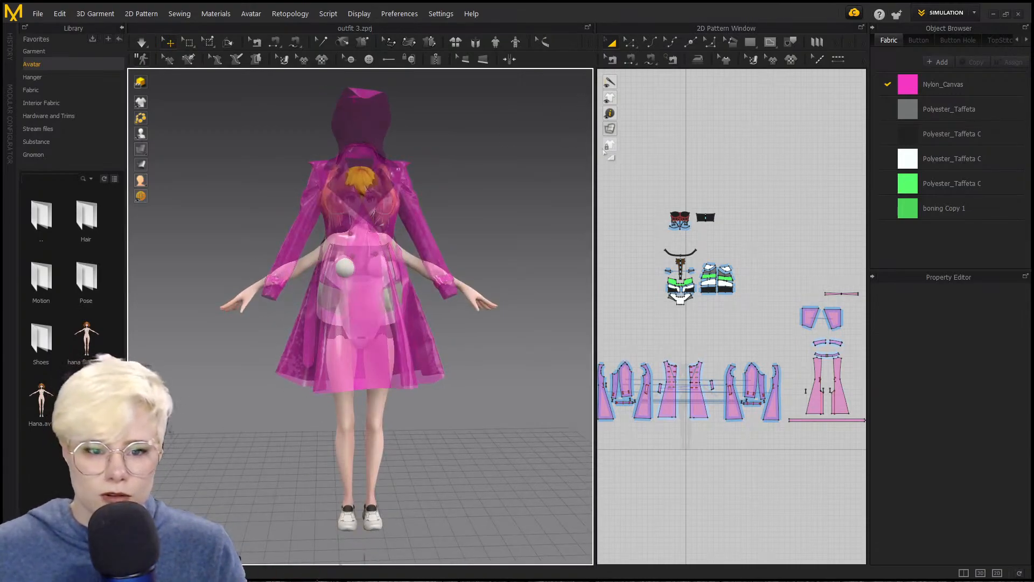
# Step: Auto-fit the outfit to the Hana avatar with Maintain Pattern Curvature at 100%
pyautogui.click(119, 28)
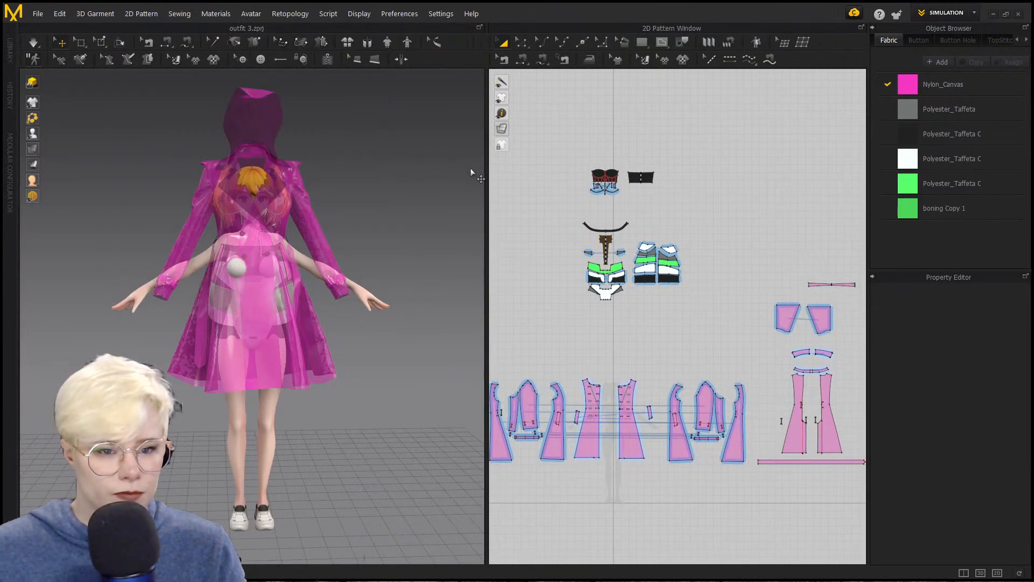
pyautogui.moveTo(487, 175); pyautogui.dragTo(439, 173)
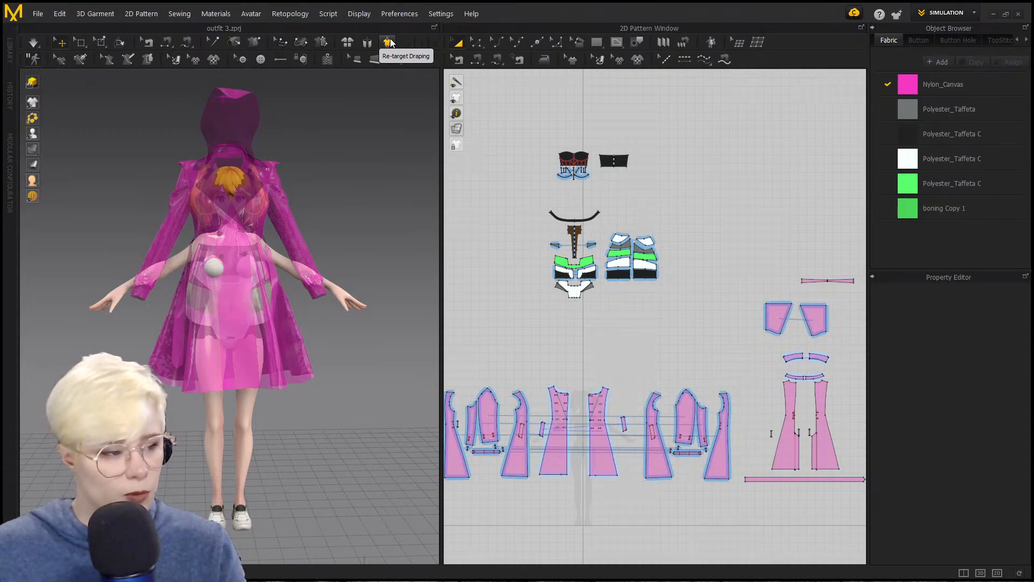
pyautogui.click(715, 43)
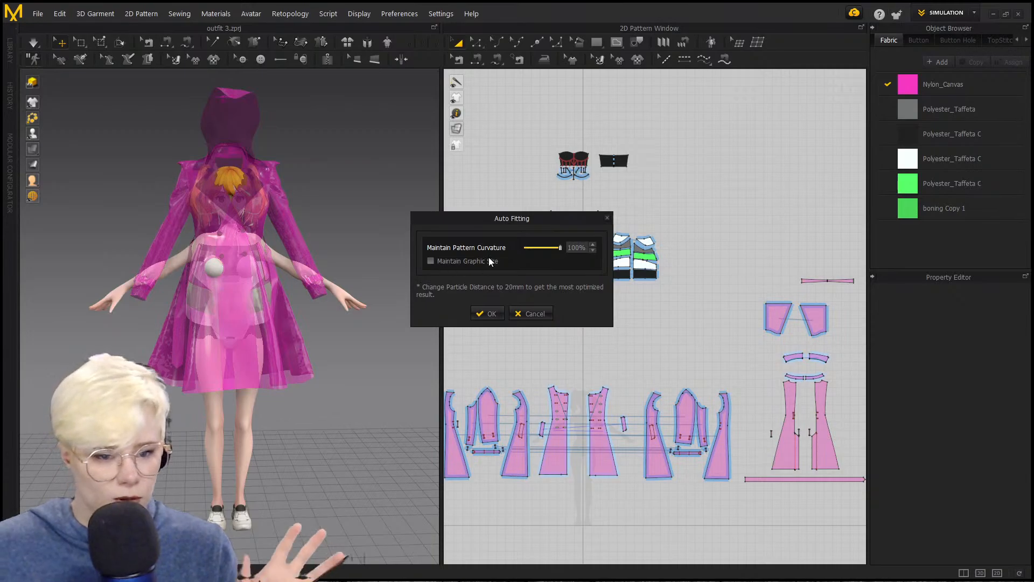
pyautogui.click(490, 317)
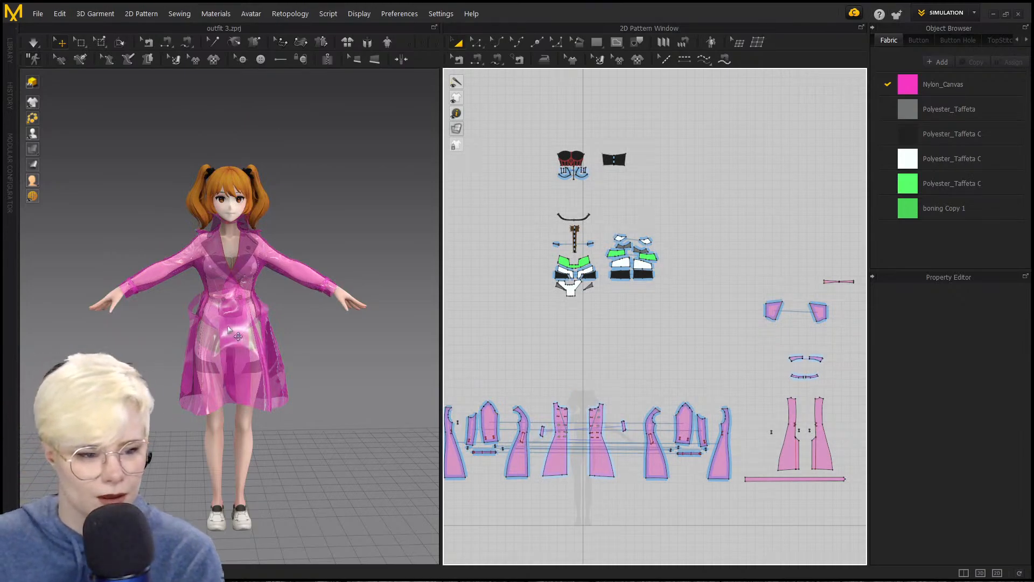
# Step: Examine the fitted coat on Hana from the side and front, and check the resized coat patterns
pyautogui.moveTo(211, 302); pyautogui.dragTo(293, 302, button='right')
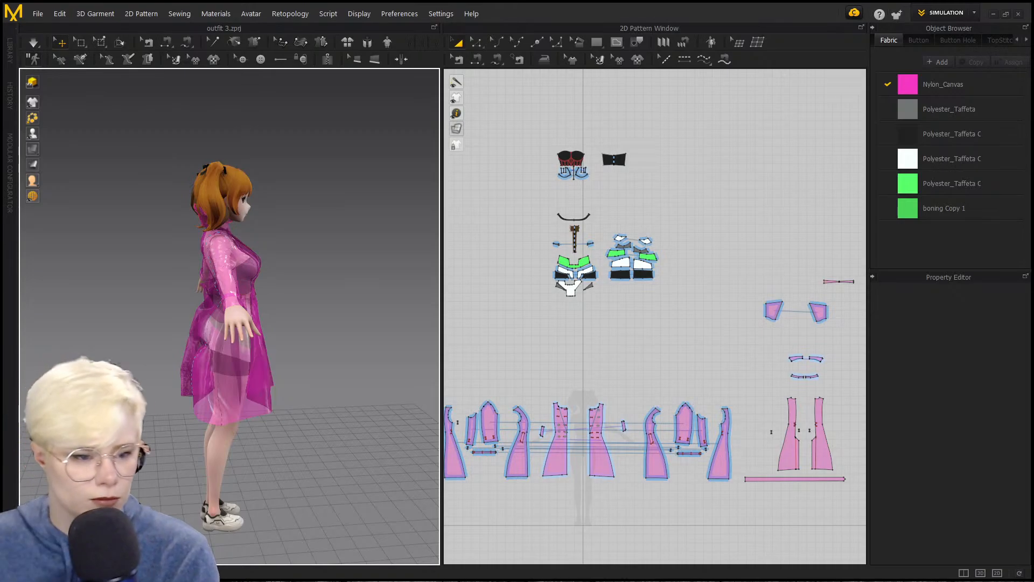
pyautogui.moveTo(183, 307); pyautogui.dragTo(179, 458, button='right')
pyautogui.scroll(2, 311, 305)
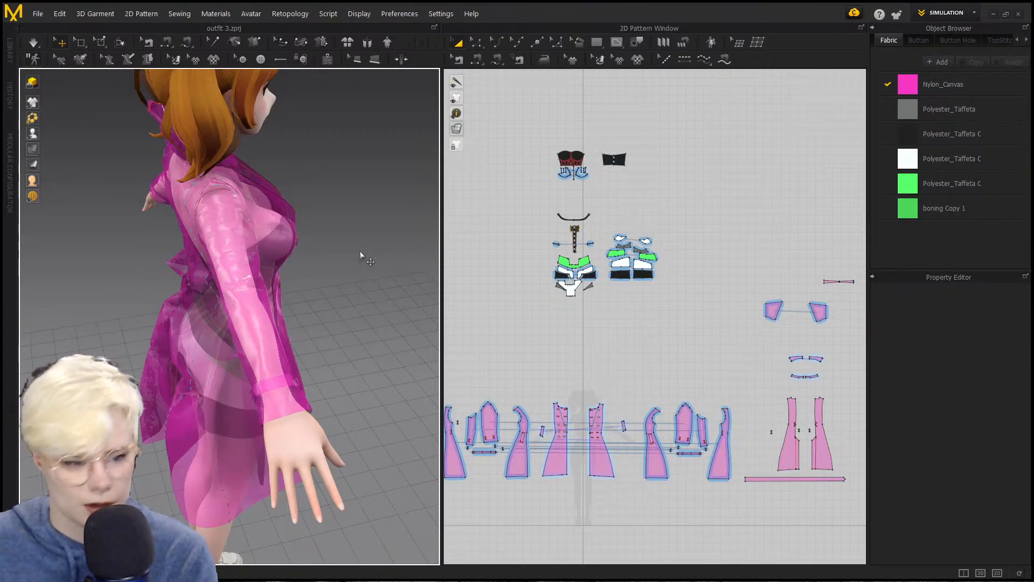
pyautogui.moveTo(345, 257); pyautogui.dragTo(235, 200, button='right')
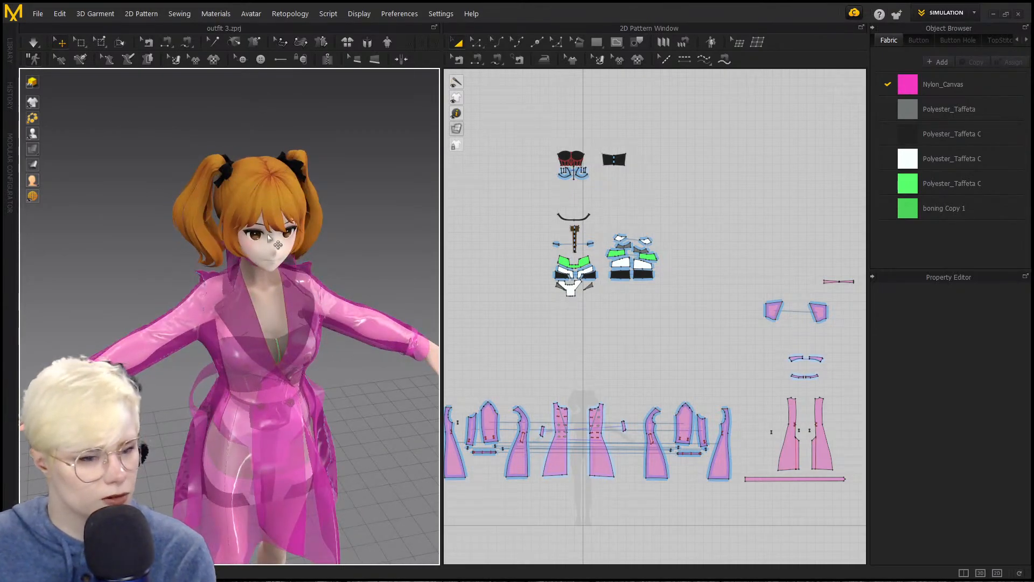
pyautogui.moveTo(293, 226); pyautogui.dragTo(201, 213, button='right')
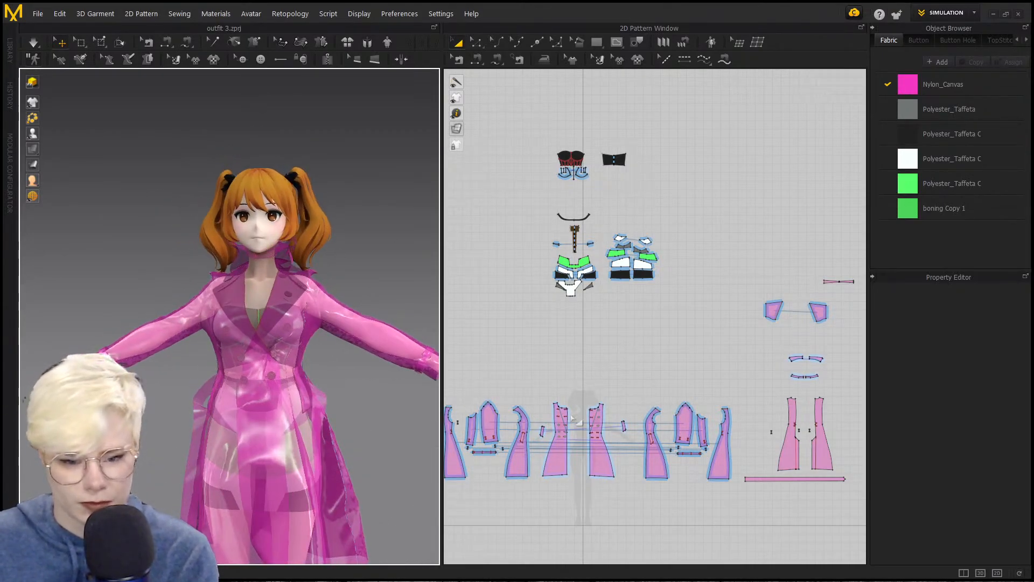
pyautogui.moveTo(572, 426); pyautogui.dragTo(626, 272, button='middle')
pyautogui.scroll(5, 706, 307)
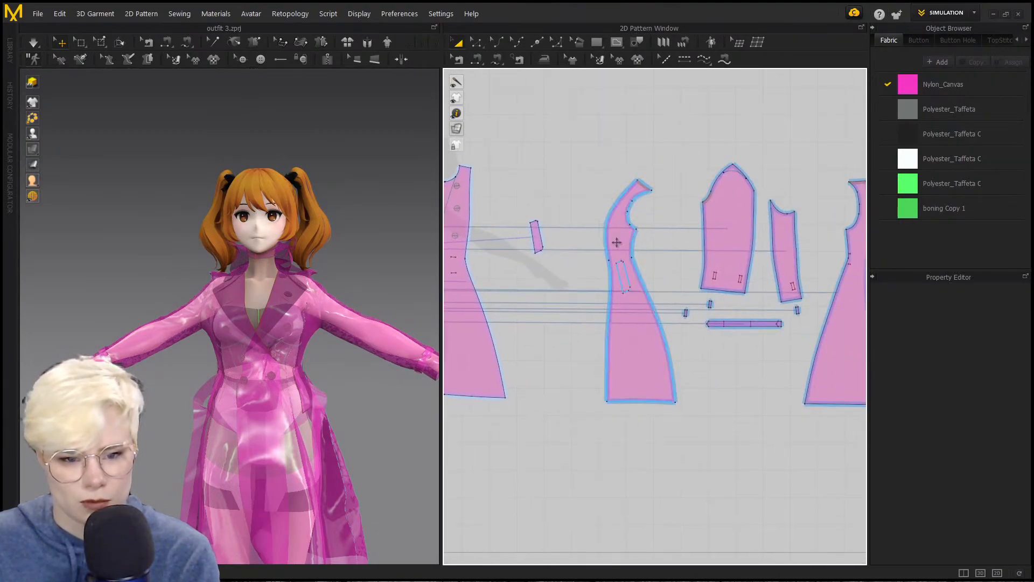
pyautogui.moveTo(278, 336); pyautogui.dragTo(276, 216, button='middle')
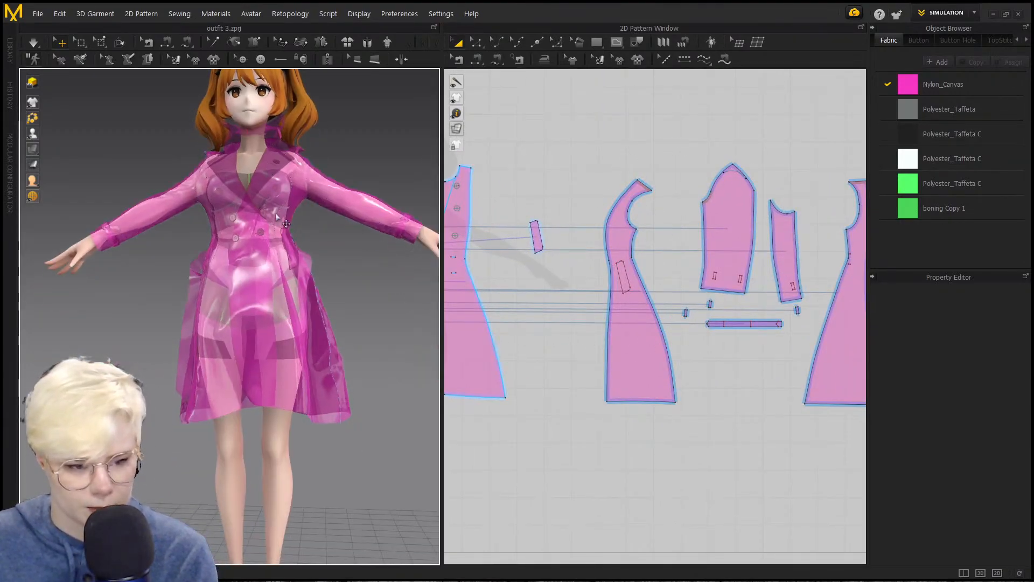
pyautogui.scroll(-3, 240, 170)
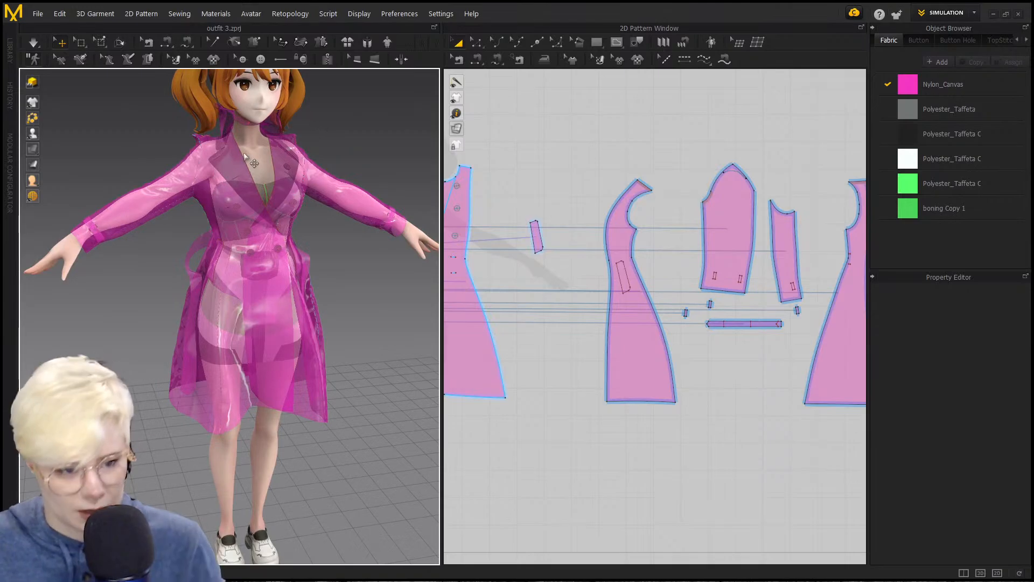
# Step: Freeze all patterns of the outfit and check the coat's front, collar and side on the avatar
pyautogui.hotkey('ctrl', 'a')
pyautogui.hotkey('ctrl', 'k')
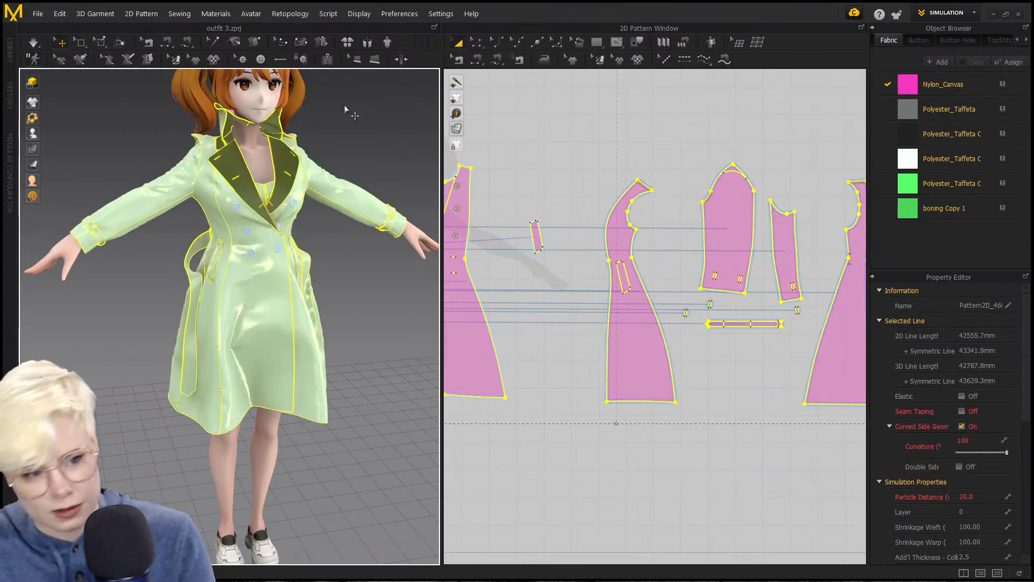
pyautogui.scroll(1, 265, 160)
pyautogui.moveTo(265, 161); pyautogui.dragTo(247, 272, button='middle')
pyautogui.moveTo(247, 272); pyautogui.dragTo(230, 258, button='right')
pyautogui.click(251, 285)
pyautogui.moveTo(251, 286); pyautogui.dragTo(241, 172, button='middle')
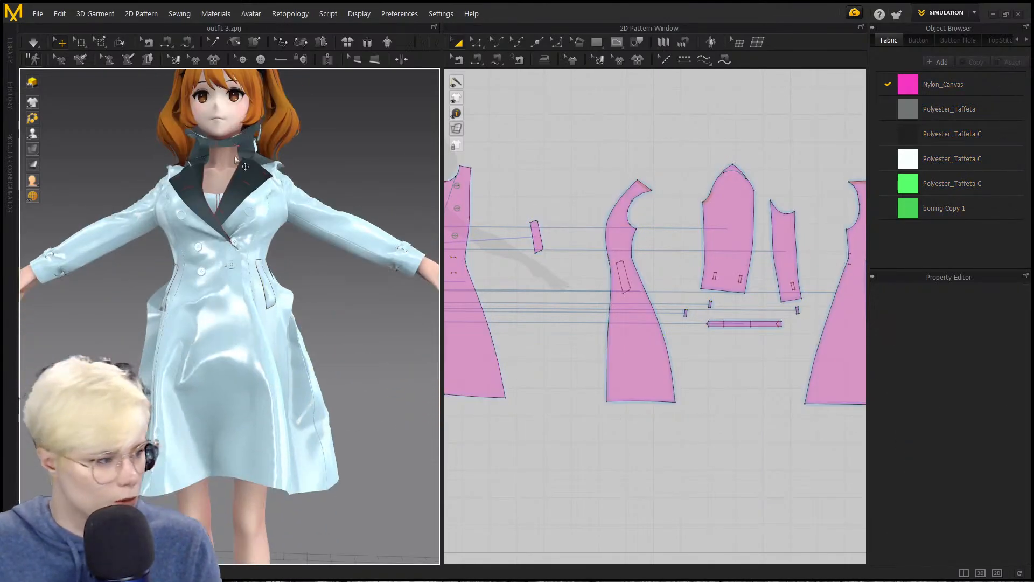
pyautogui.moveTo(242, 172); pyautogui.dragTo(236, 222, button='right')
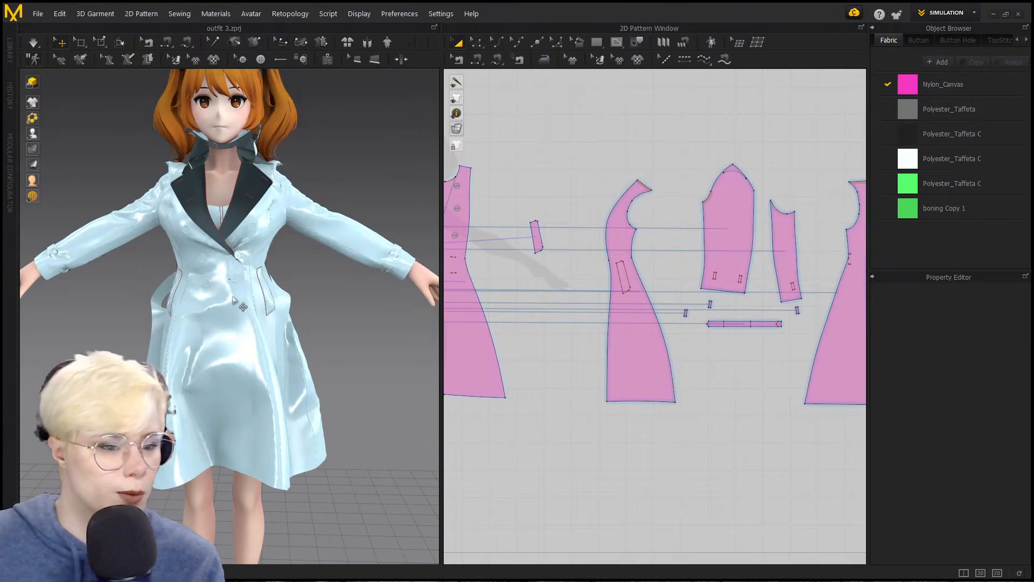
pyautogui.scroll(2, 243, 306)
pyautogui.moveTo(243, 306); pyautogui.dragTo(206, 326, button='middle')
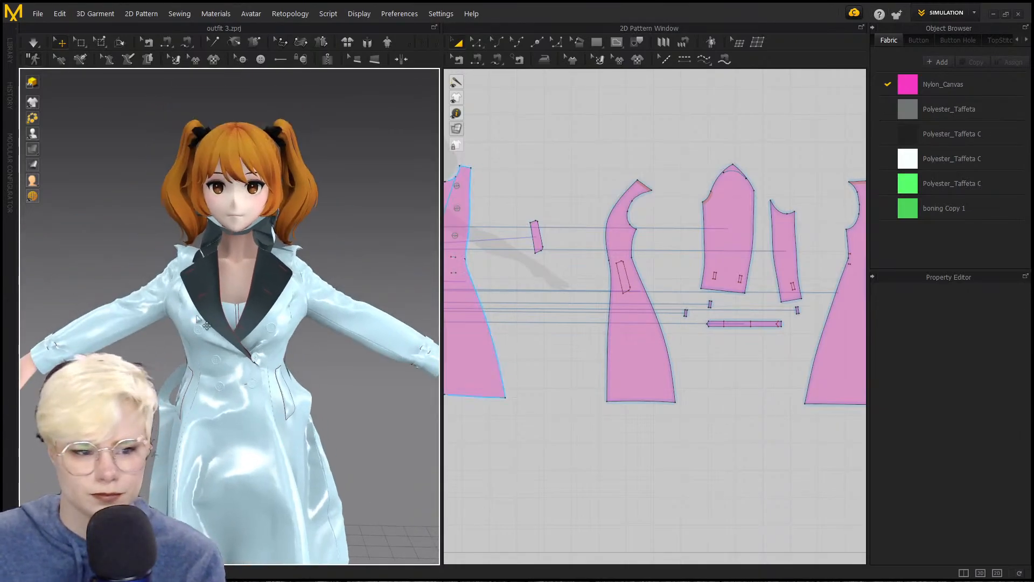
pyautogui.moveTo(206, 326); pyautogui.dragTo(270, 310, button='right')
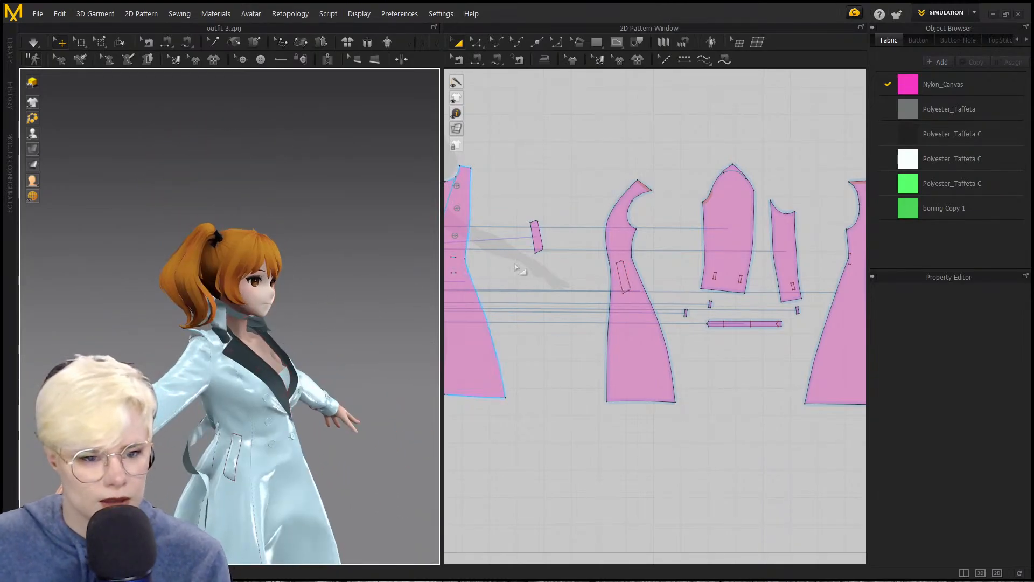
# Step: Move the two hood side panels down near the collar patterns and place the hood's centre strip just above them
pyautogui.scroll(-3, 654, 268)
pyautogui.moveTo(654, 267); pyautogui.dragTo(468, 301, button='middle')
pyautogui.scroll(-2, 620, 260)
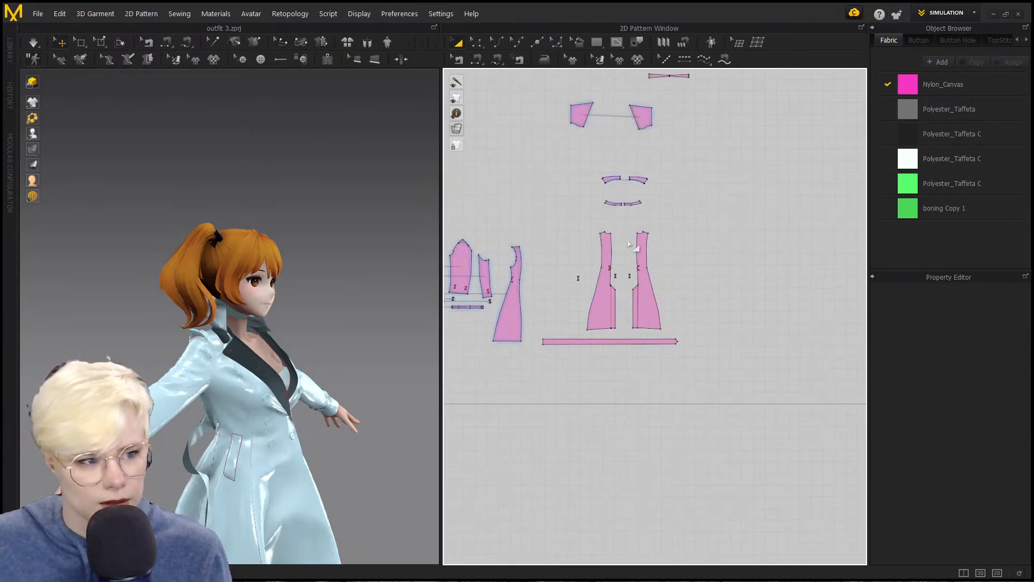
pyautogui.moveTo(629, 248); pyautogui.dragTo(619, 393, button='middle')
pyautogui.scroll(3, 583, 304)
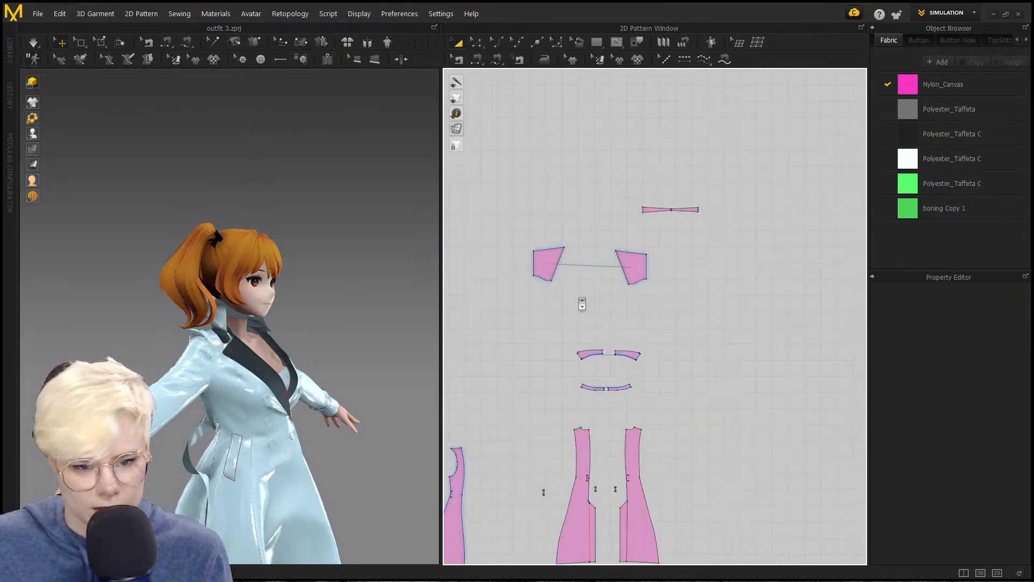
pyautogui.click(547, 260)
pyautogui.keyDown('shift'); pyautogui.moveTo(640, 279); pyautogui.dragTo(653, 342); pyautogui.keyUp('shift')
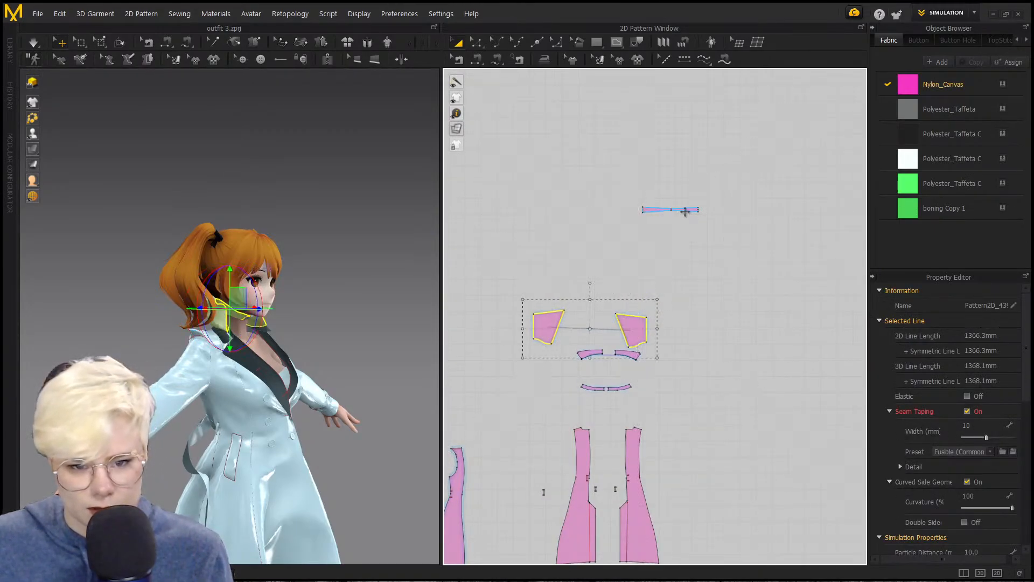
pyautogui.moveTo(685, 211); pyautogui.dragTo(739, 275)
pyautogui.scroll(5, 620, 302)
pyautogui.scroll(-5, 692, 292)
# Step: Select the hood's centre strip and both side panels and unfreeze them
pyautogui.press('8')
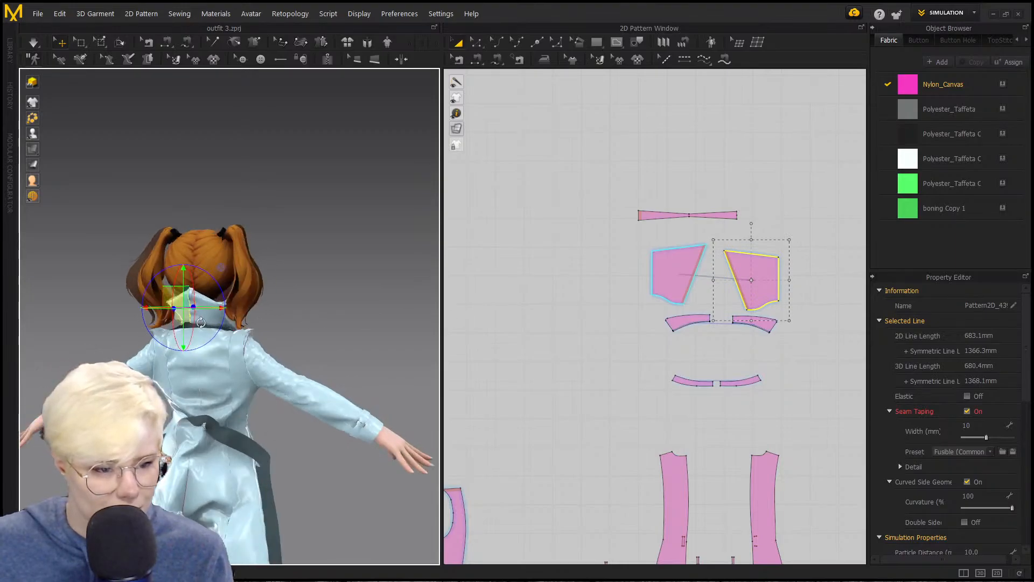
pyautogui.keyDown('shift'); pyautogui.click(672, 268); pyautogui.keyUp('shift')
pyautogui.keyDown('shift'); pyautogui.click(660, 216); pyautogui.keyUp('shift')
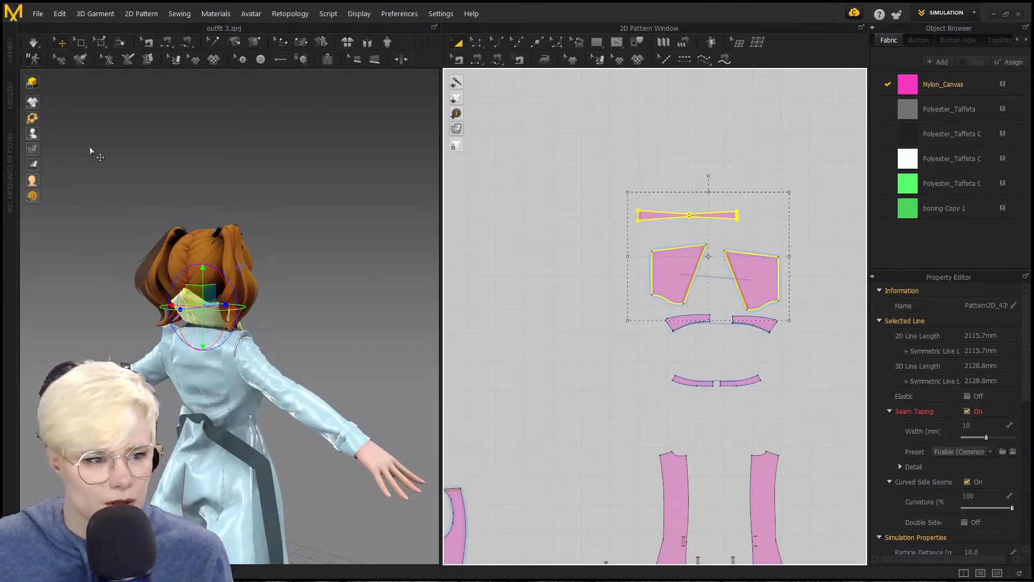
pyautogui.click(596, 173)
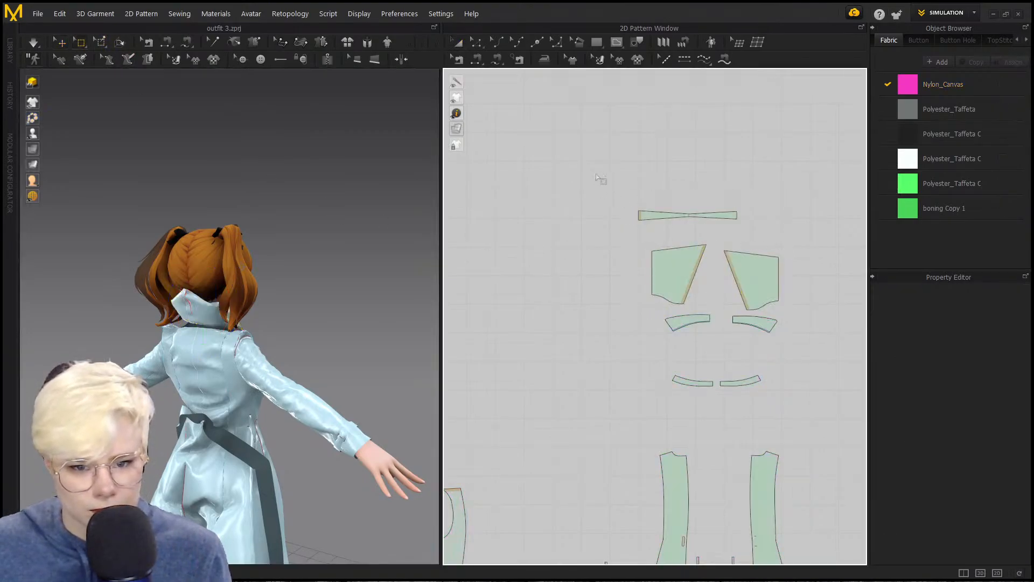
pyautogui.click(669, 214)
pyautogui.keyDown('shift'); pyautogui.click(685, 272); pyautogui.keyUp('shift')
pyautogui.keyDown('shift'); pyautogui.click(751, 270); pyautogui.keyUp('shift')
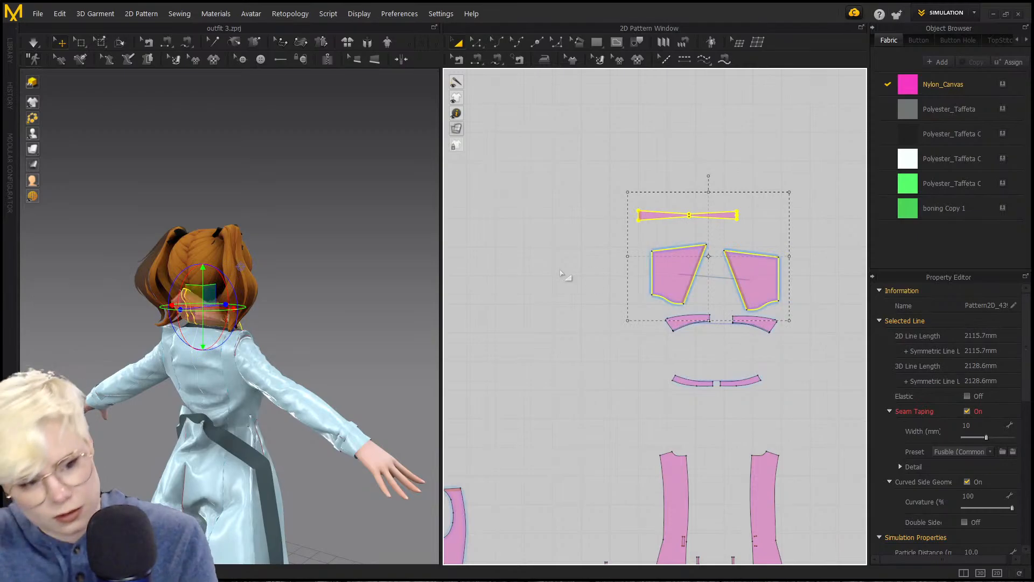
# Step: Select the mesh of the hood's centre strip and the upper part of both hood side panels
pyautogui.click(79, 42)
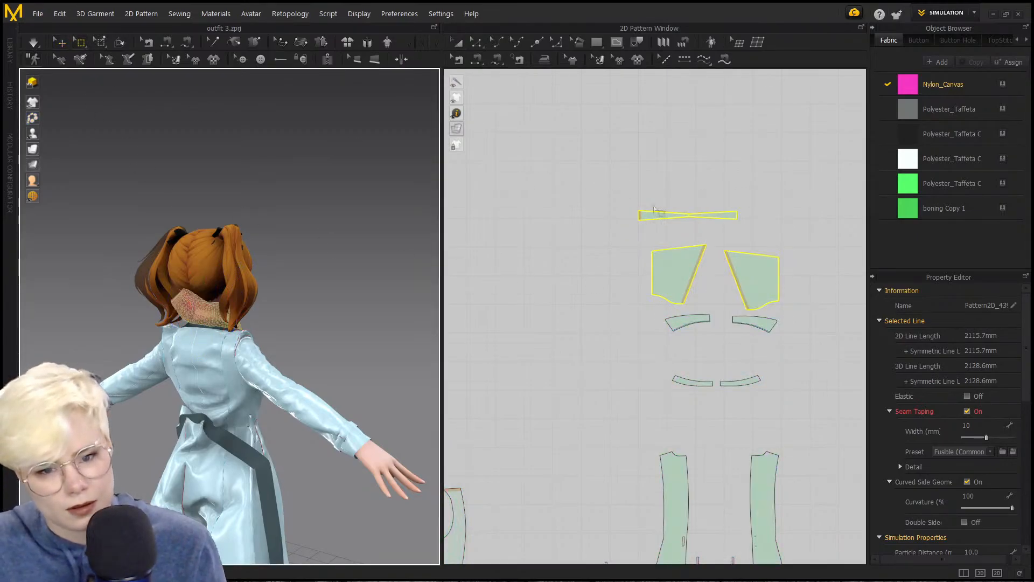
pyautogui.moveTo(600, 180); pyautogui.dragTo(803, 281)
pyautogui.moveTo(213, 275); pyautogui.dragTo(187, 309, button='right')
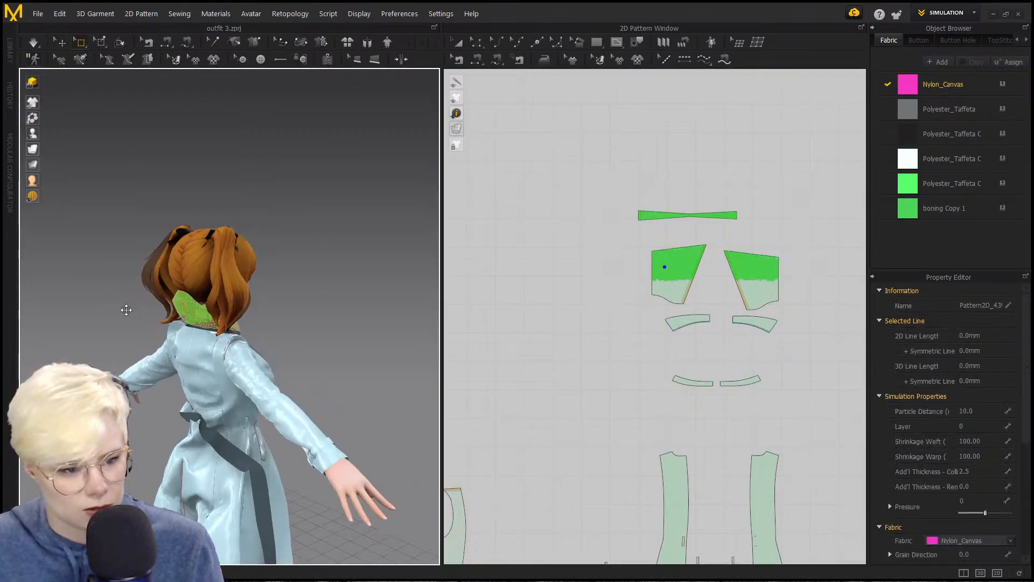
# Step: Start the simulation and pull the hood fabric outward at the back of Hana's neck
pyautogui.press('space')
pyautogui.moveTo(126, 310); pyautogui.dragTo(5, 325)
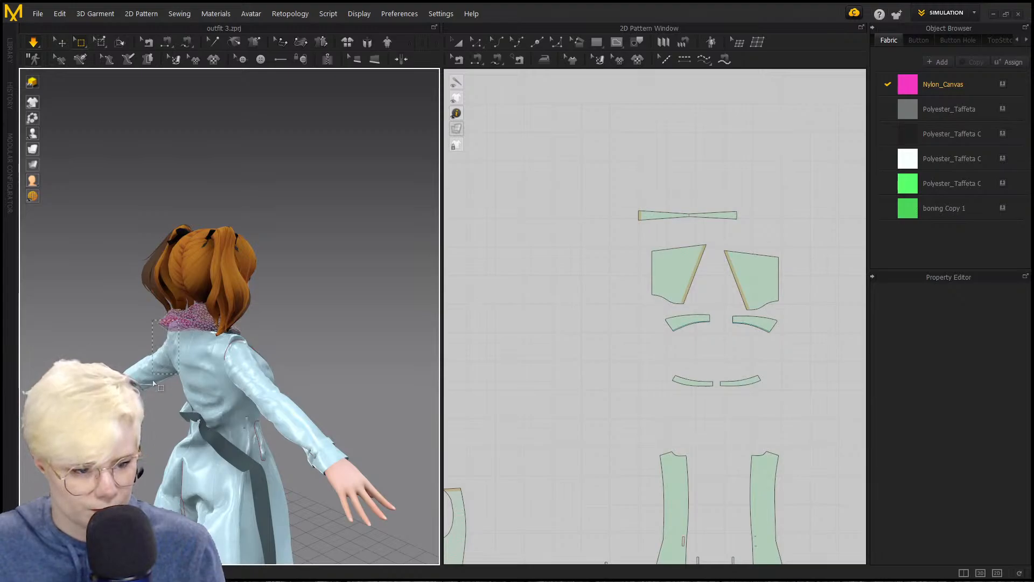
pyautogui.click(167, 324)
pyautogui.click(94, 275)
pyautogui.moveTo(93, 275); pyautogui.dragTo(235, 347, button='right')
pyautogui.press('q')
pyautogui.moveTo(215, 335); pyautogui.dragTo(156, 334)
pyautogui.click(158, 335)
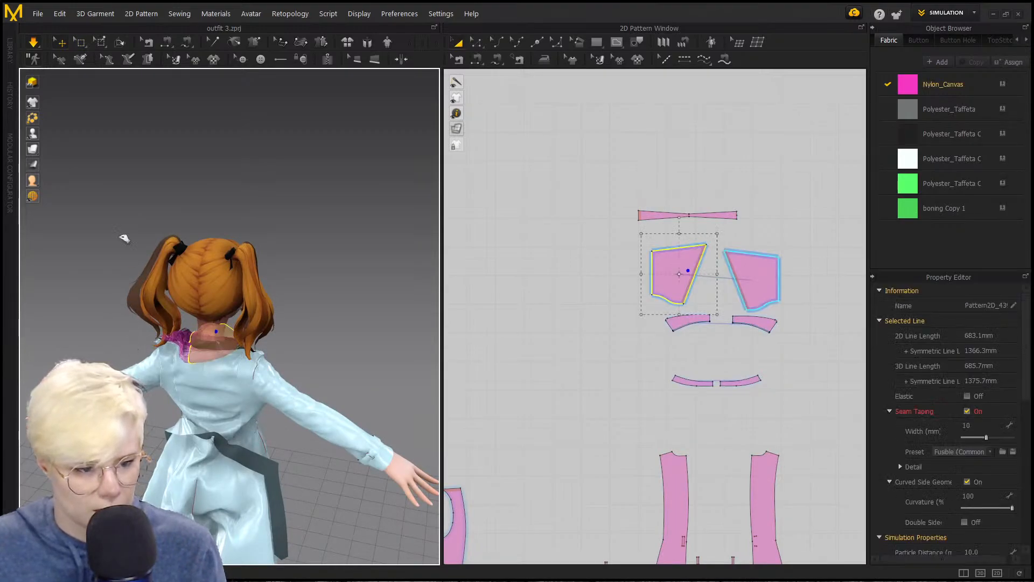
# Step: Replace Hana's pigtail hairstyle with Hair_2.zacs from the avatar's Hair folder in the Library
pyautogui.click(10, 49)
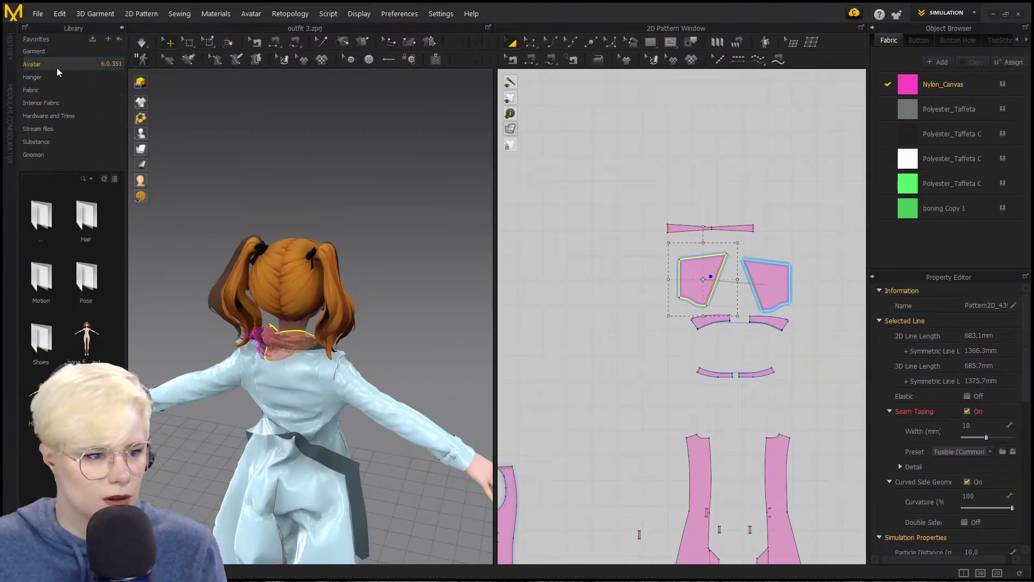
pyautogui.doubleClick(83, 226)
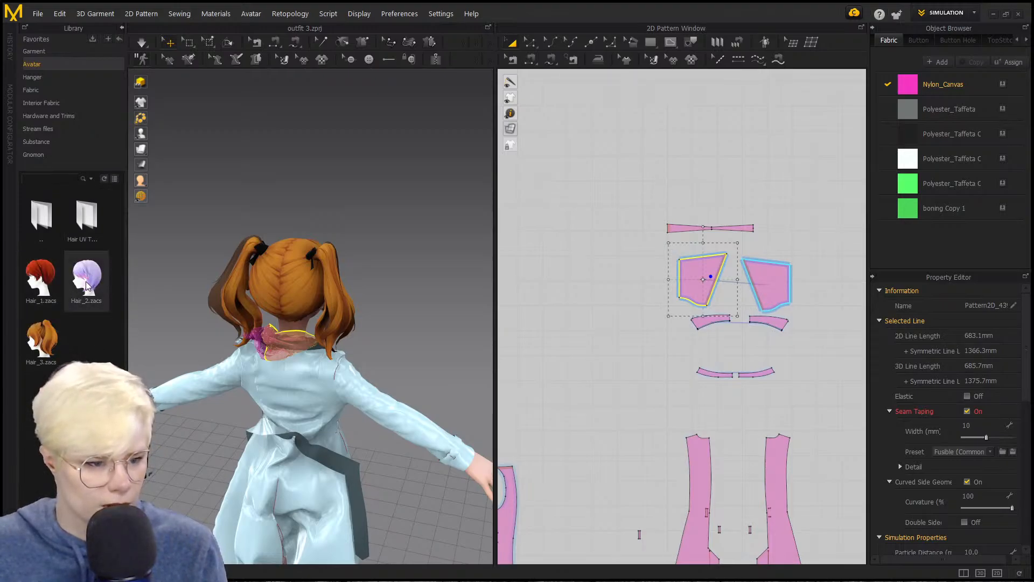
pyautogui.moveTo(86, 285); pyautogui.dragTo(180, 293)
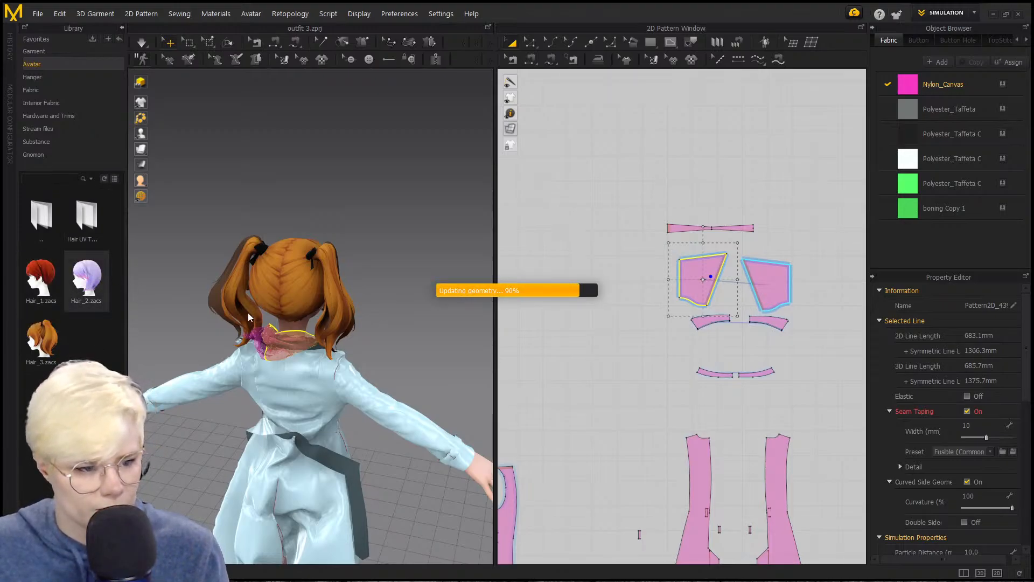
pyautogui.moveTo(323, 321); pyautogui.dragTo(486, 278, button='right')
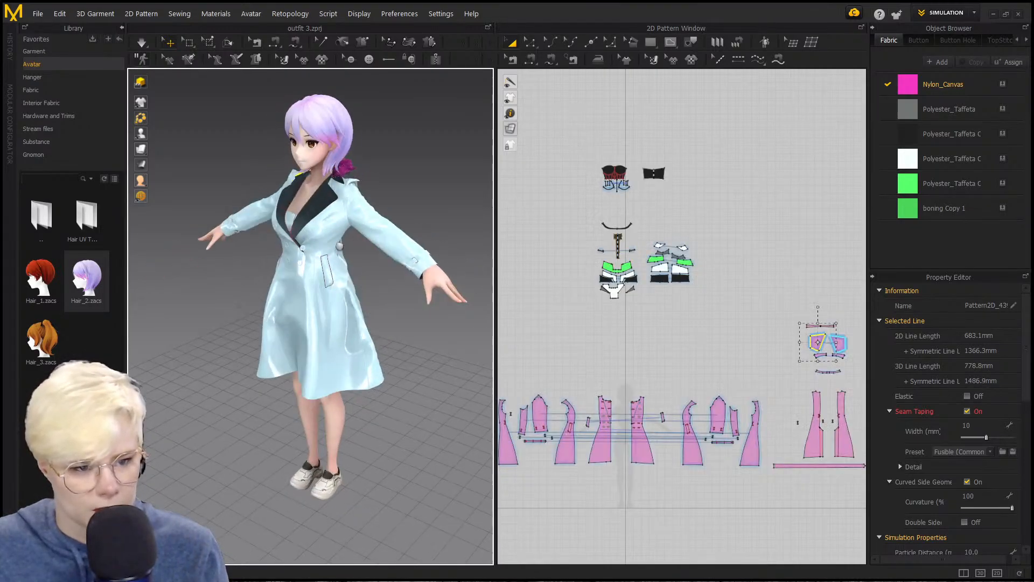
# Step: Pull the crumpled hood fabric outward at the back of Hana's neck during simulation
pyautogui.moveTo(340, 246); pyautogui.dragTo(259, 345, button='middle')
pyautogui.scroll(3, 259, 345)
pyautogui.moveTo(361, 278); pyautogui.dragTo(289, 276, button='right')
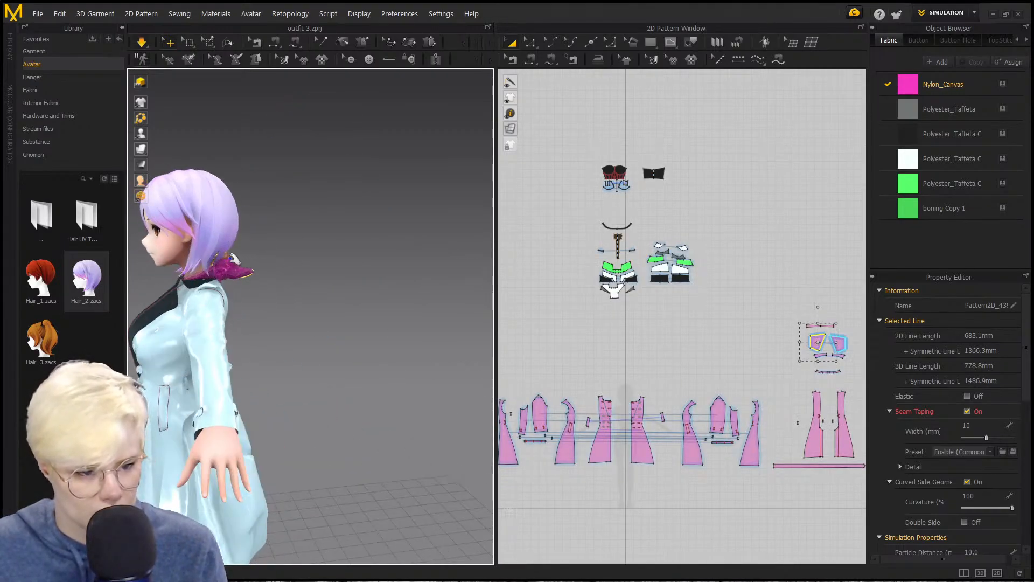
pyautogui.moveTo(359, 232); pyautogui.dragTo(406, 229)
pyautogui.moveTo(370, 277); pyautogui.dragTo(484, 285, button='right')
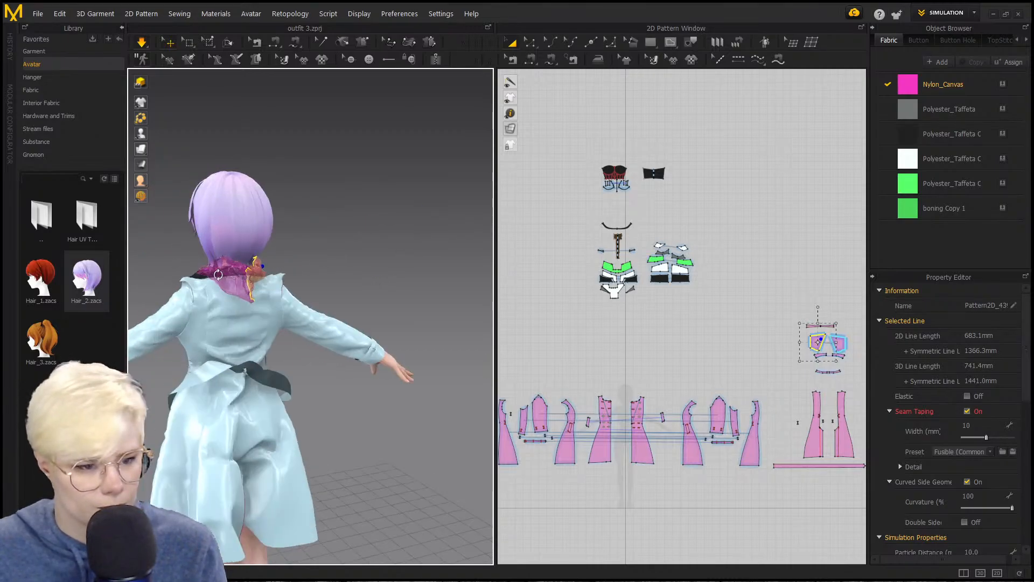
# Step: Stop the simulation, strengthen the hood's centre strip and both side panels, and simulate again
pyautogui.moveTo(863, 345); pyautogui.dragTo(727, 337, button='middle')
pyautogui.scroll(2, 727, 337)
pyautogui.click(726, 340)
pyautogui.scroll(2, 725, 340)
pyautogui.press('space')
pyautogui.click(637, 321)
pyautogui.keyDown('shift'); pyautogui.click(671, 325); pyautogui.keyUp('shift')
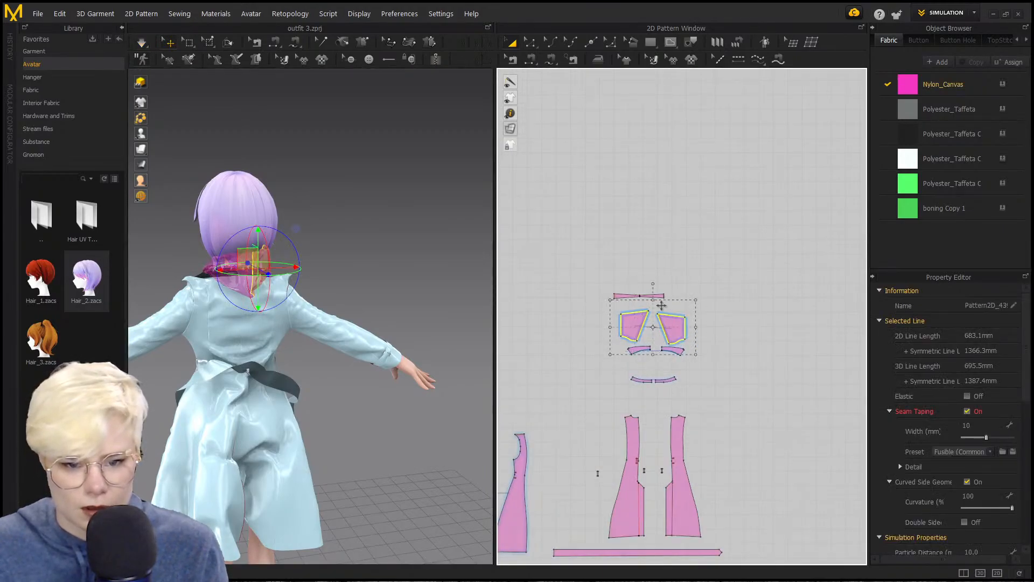
pyautogui.keyDown('shift'); pyautogui.click(658, 295); pyautogui.keyUp('shift')
pyautogui.press('space')
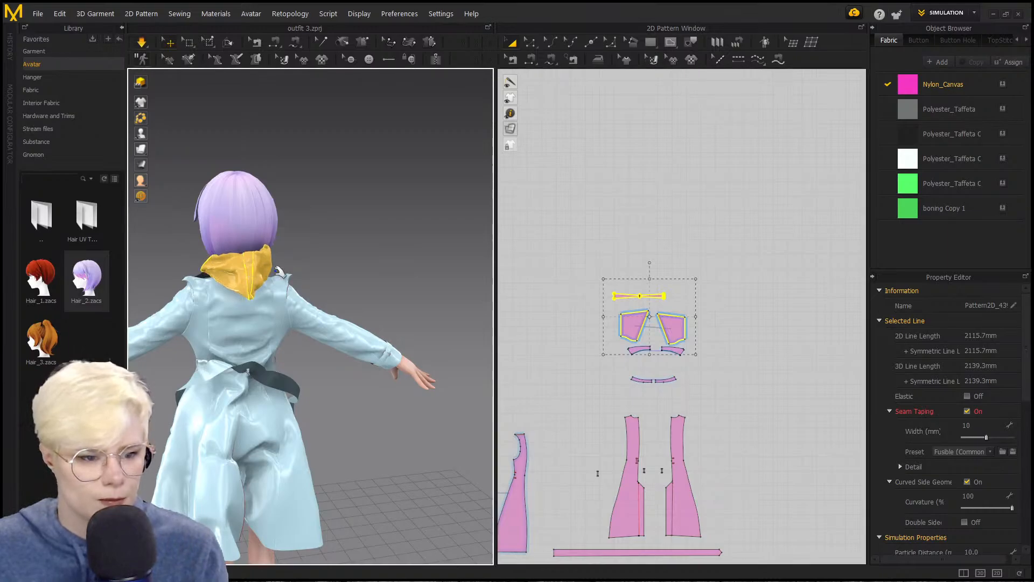
# Step: Pull the hood's side panels and centre strip up and back until the hood stands open behind Hana's hair
pyautogui.moveTo(202, 249); pyautogui.dragTo(273, 256, button='right')
pyautogui.moveTo(340, 260); pyautogui.dragTo(356, 261)
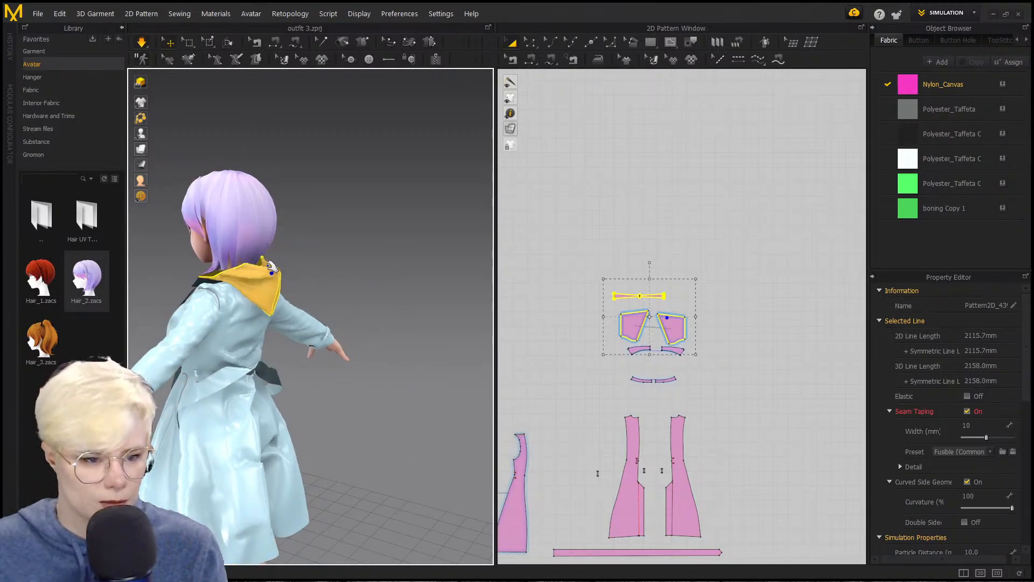
pyautogui.moveTo(339, 233); pyautogui.dragTo(185, 27)
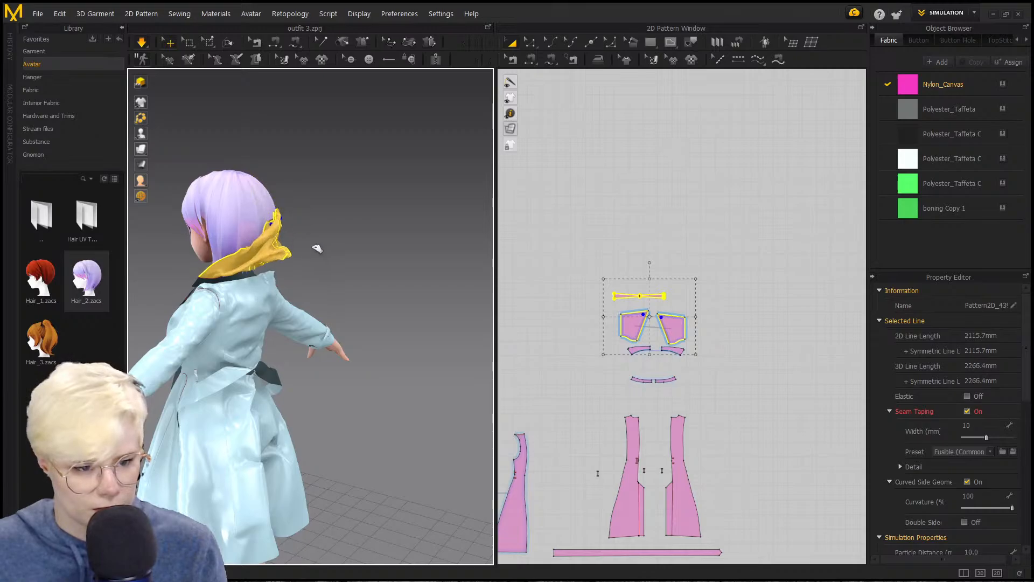
pyautogui.click(565, 377)
pyautogui.moveTo(369, 346); pyautogui.dragTo(283, 290, button='right')
pyautogui.click(254, 306)
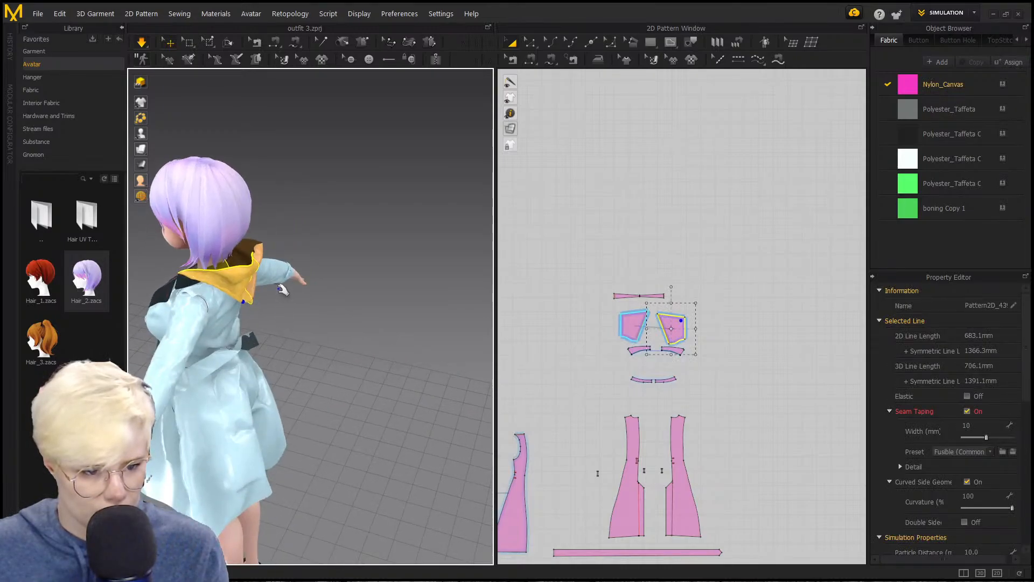
pyautogui.click(259, 247)
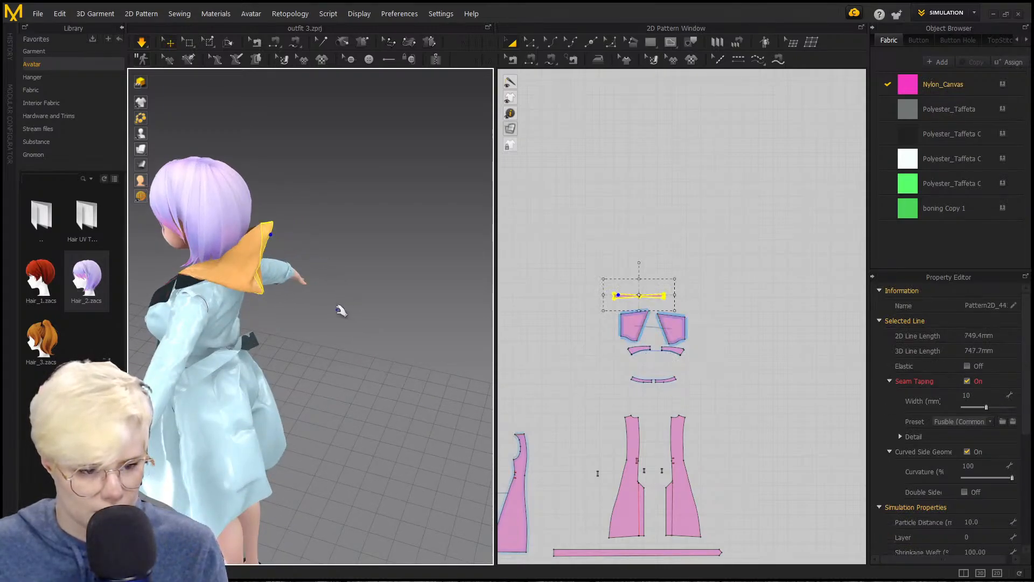
# Step: Examine the coat and hood on Hana from the front, below, above and behind, including the lapels, hem and belt
pyautogui.moveTo(286, 301); pyautogui.dragTo(358, 280, button='right')
pyautogui.scroll(5, 361, 280)
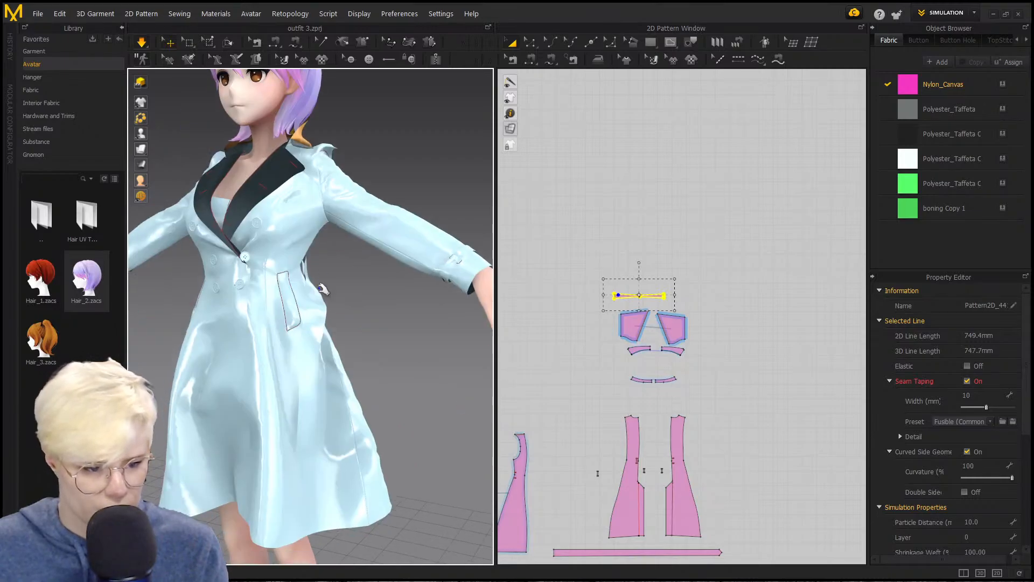
pyautogui.moveTo(280, 299); pyautogui.dragTo(387, 414, button='right')
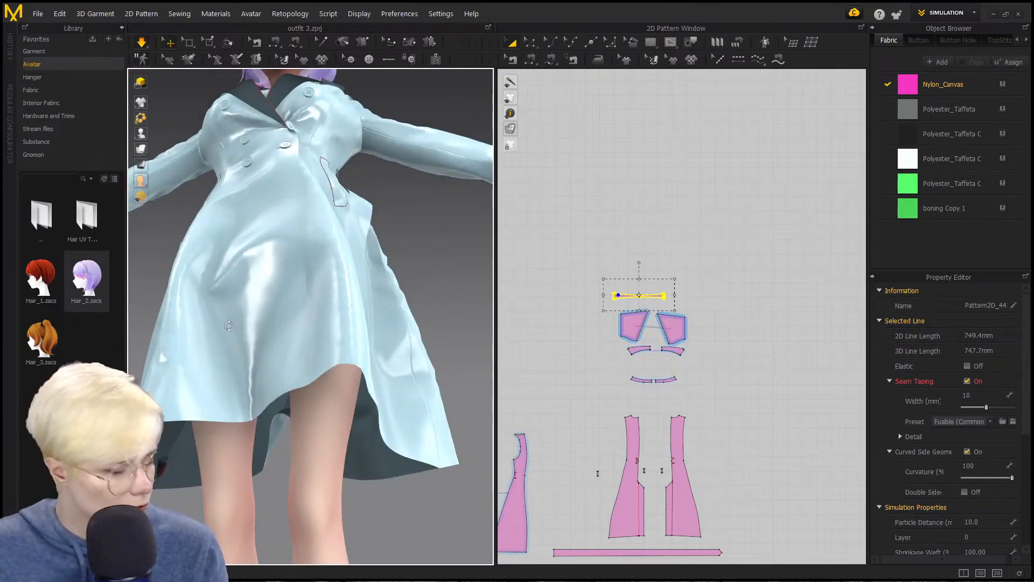
pyautogui.scroll(-5, 226, 345)
pyautogui.moveTo(229, 325); pyautogui.dragTo(212, 411, button='right')
pyautogui.scroll(-3, 213, 412)
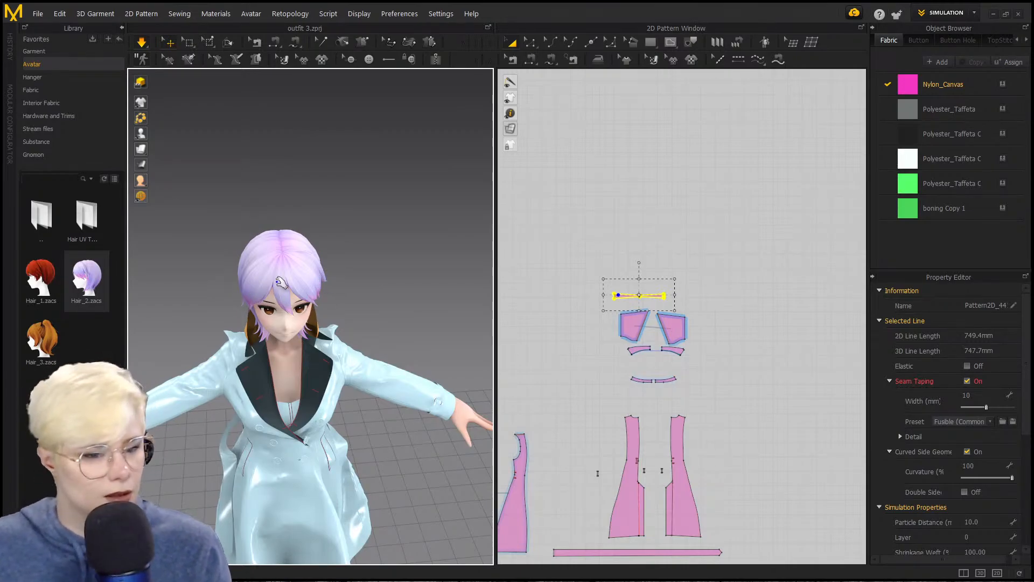
pyautogui.moveTo(263, 361); pyautogui.dragTo(243, 296, button='right')
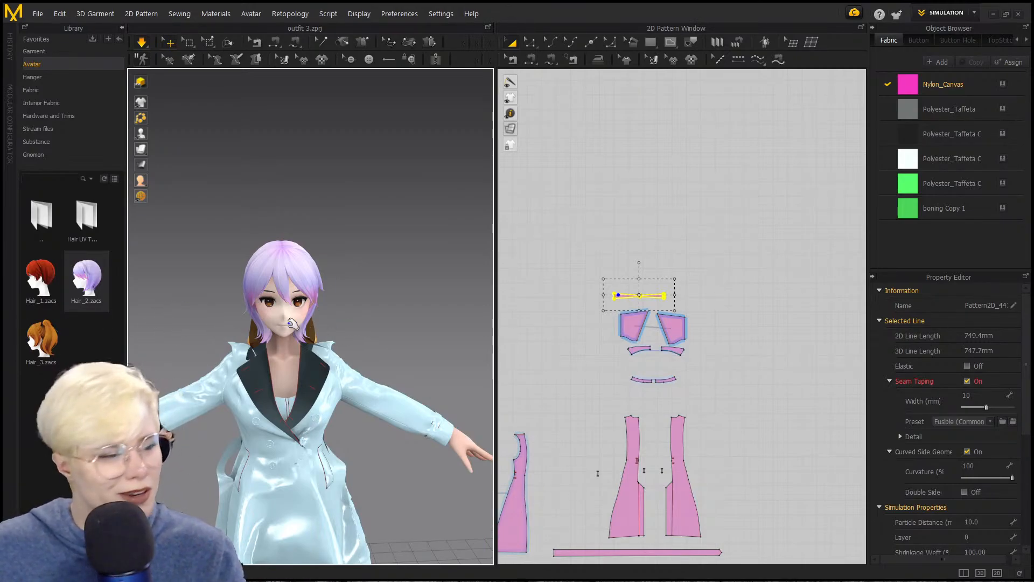
pyautogui.moveTo(296, 320); pyautogui.dragTo(319, 325, button='right')
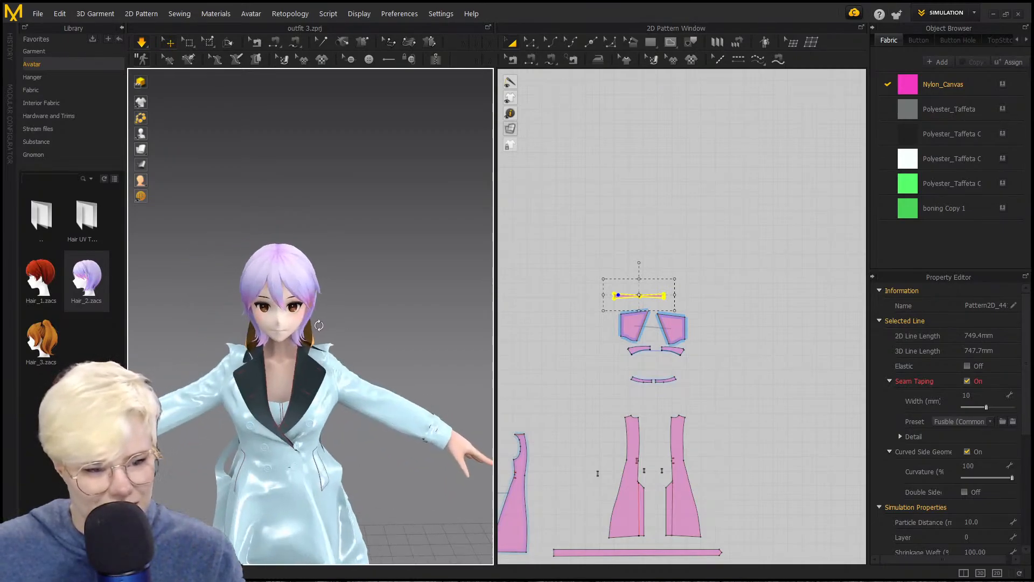
pyautogui.moveTo(244, 330); pyautogui.dragTo(494, 331, button='right')
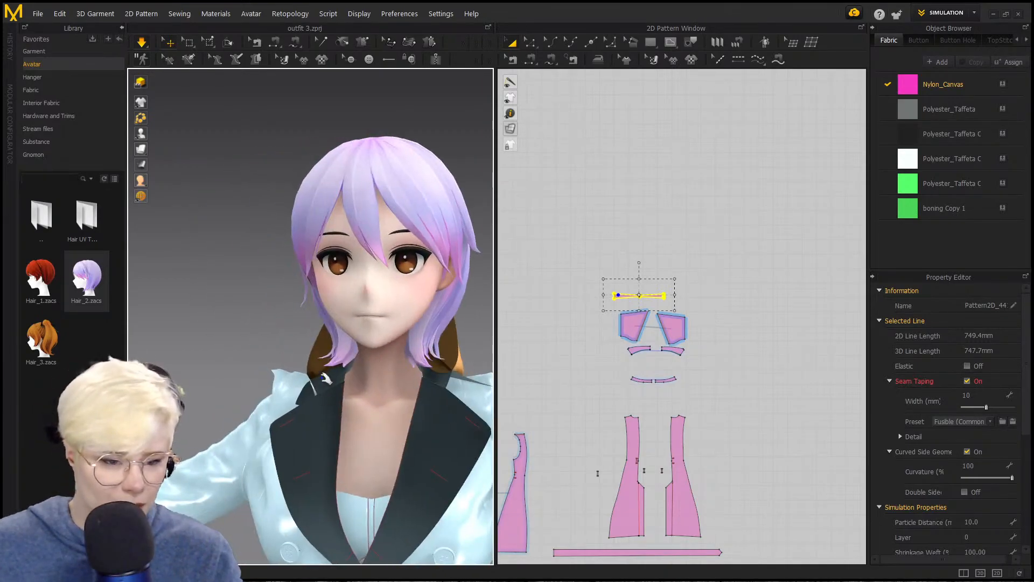
pyautogui.scroll(3, 636, 362)
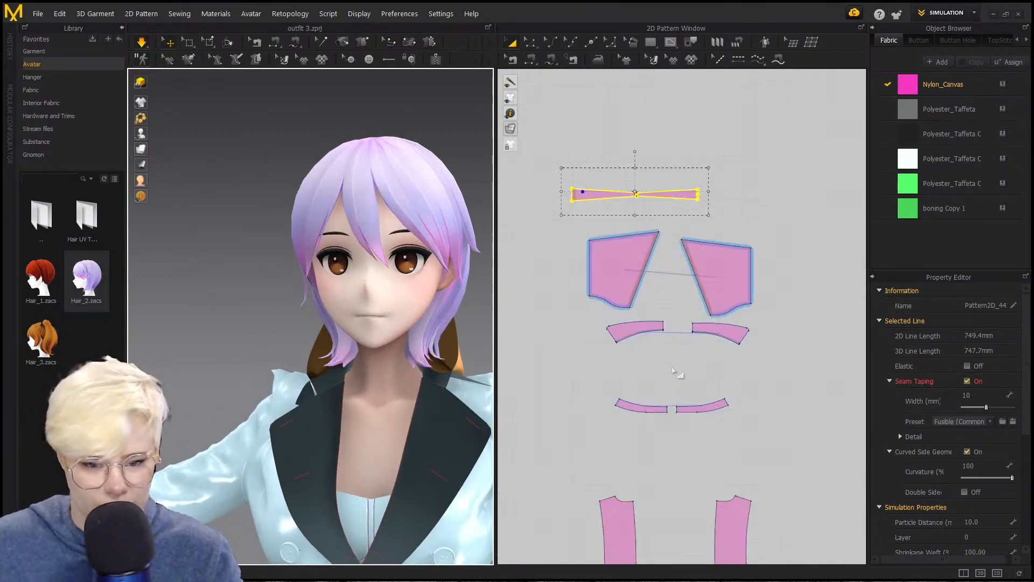
pyautogui.scroll(-2, 352, 396)
pyautogui.moveTo(421, 485); pyautogui.dragTo(411, 325, button='middle')
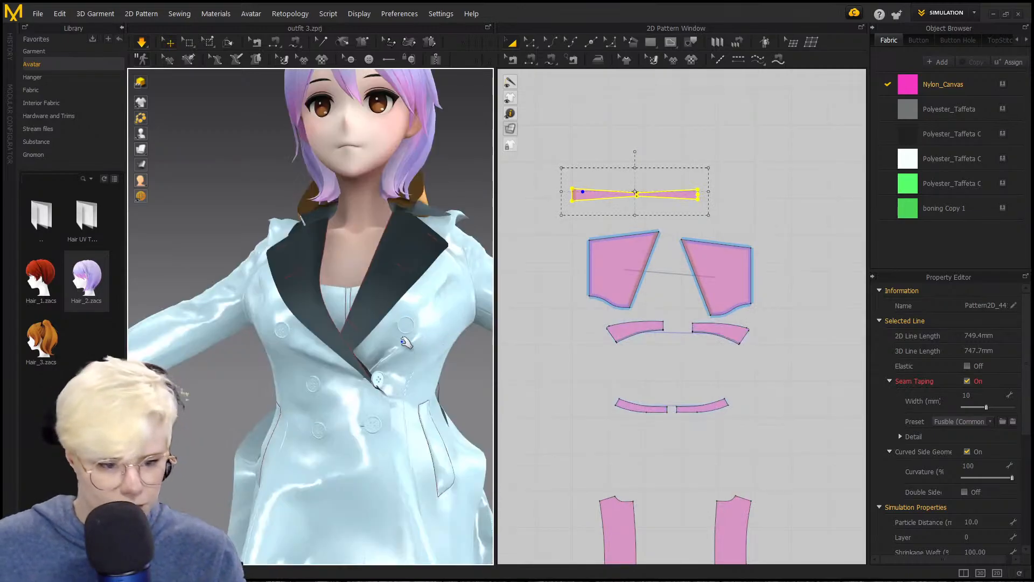
pyautogui.moveTo(407, 342); pyautogui.dragTo(248, 265, button='right')
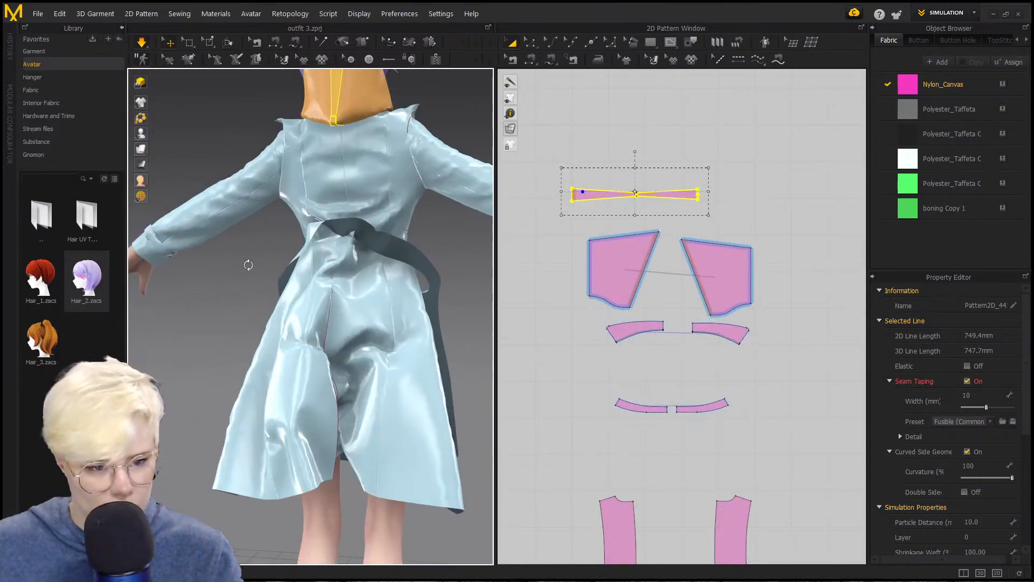
# Step: Unfreeze all the coat patterns except the belt and let the coat settle in simulation
pyautogui.hotkey('ctrl', 'a')
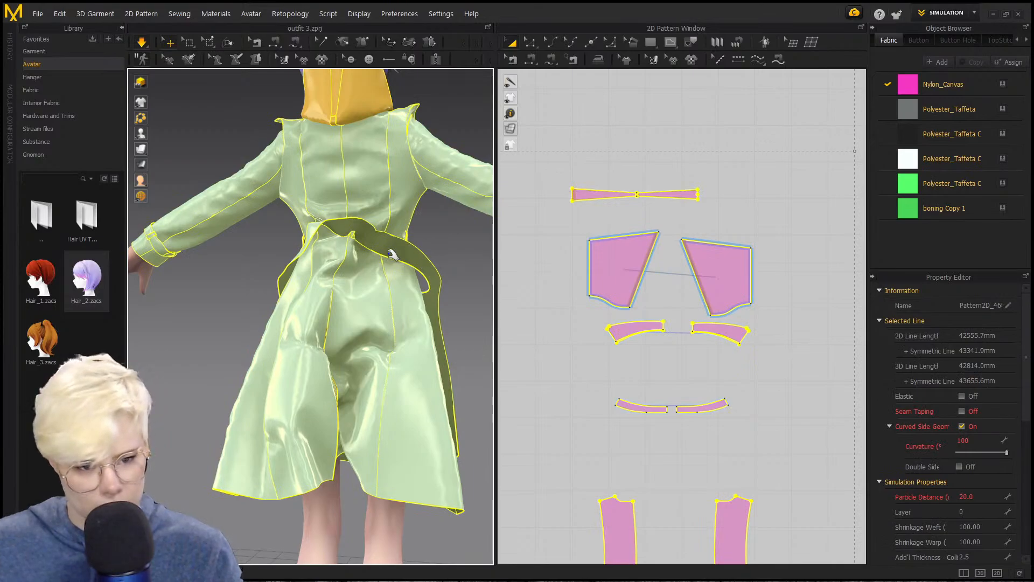
pyautogui.moveTo(392, 255); pyautogui.dragTo(398, 262, button='right')
pyautogui.click(436, 235)
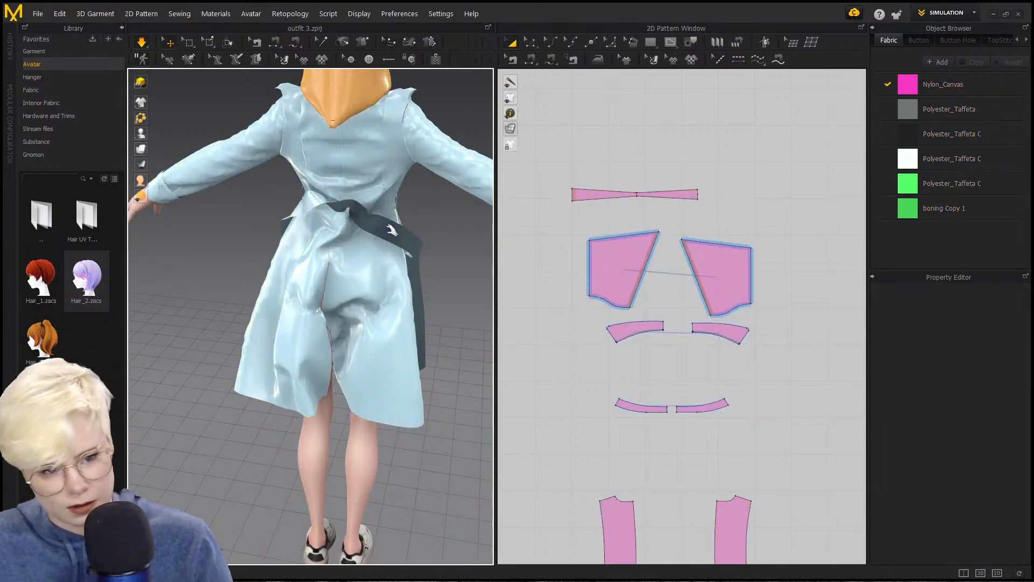
pyautogui.click(400, 225)
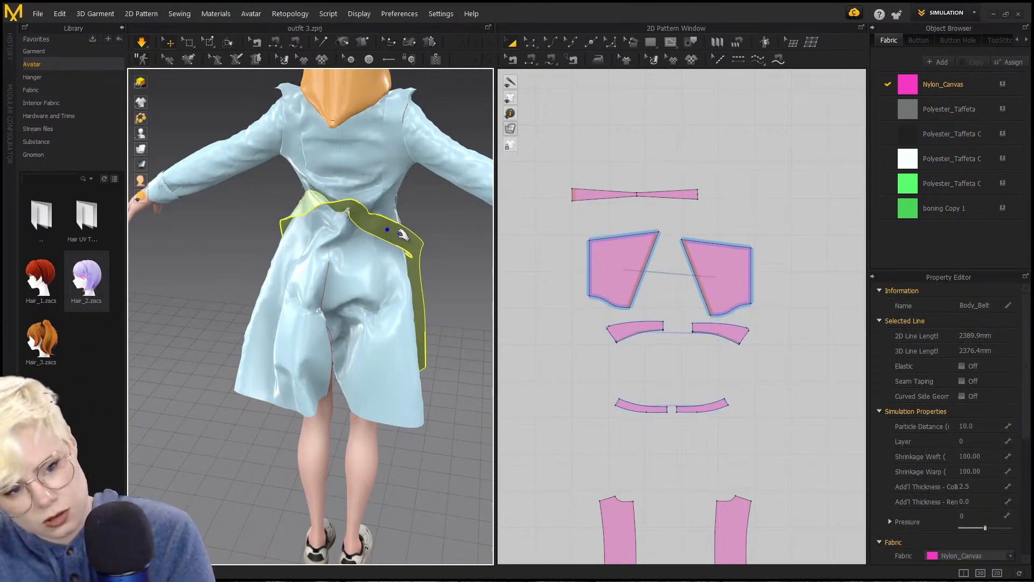
pyautogui.hotkey('ctrl', 'j')
pyautogui.click(399, 232)
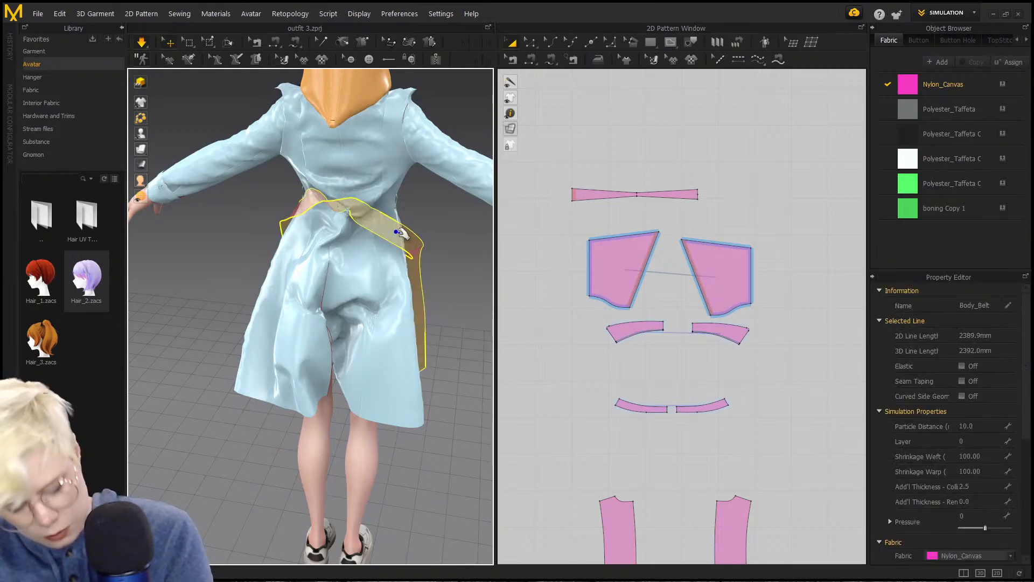
pyautogui.hotkey('ctrl', 'a')
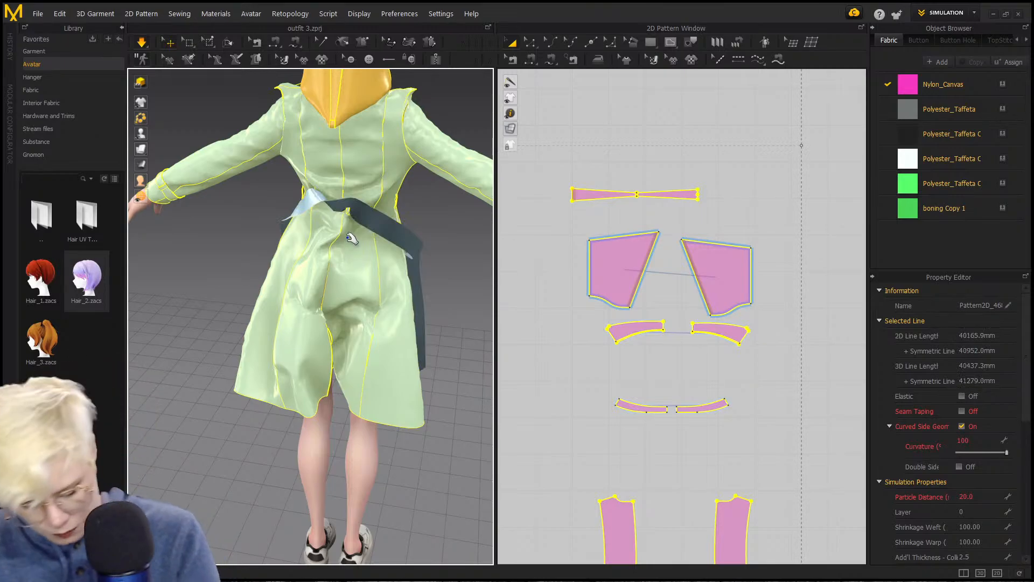
pyautogui.hotkey('ctrl', 'j')
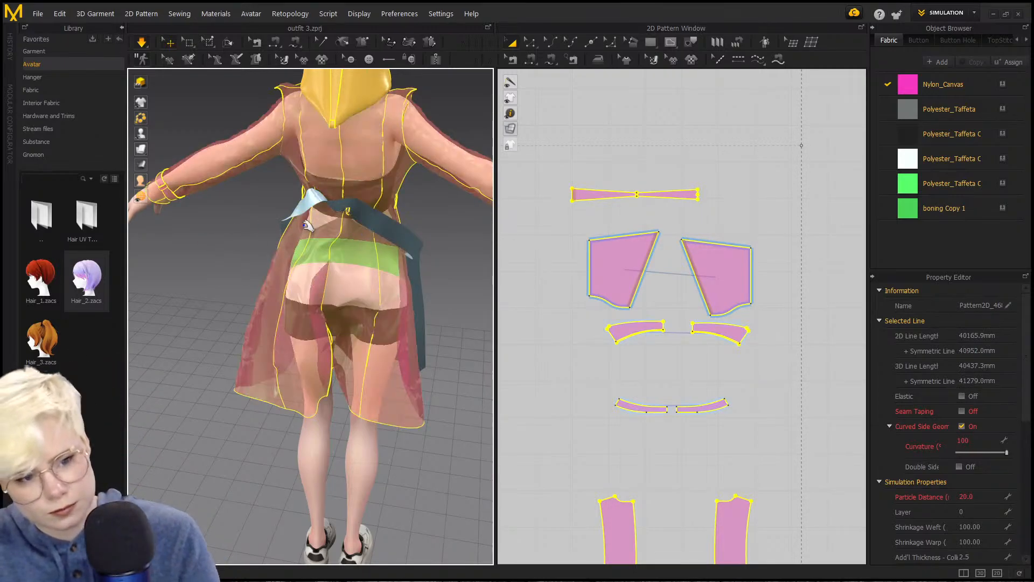
pyautogui.moveTo(307, 225); pyautogui.dragTo(356, 243, button='right')
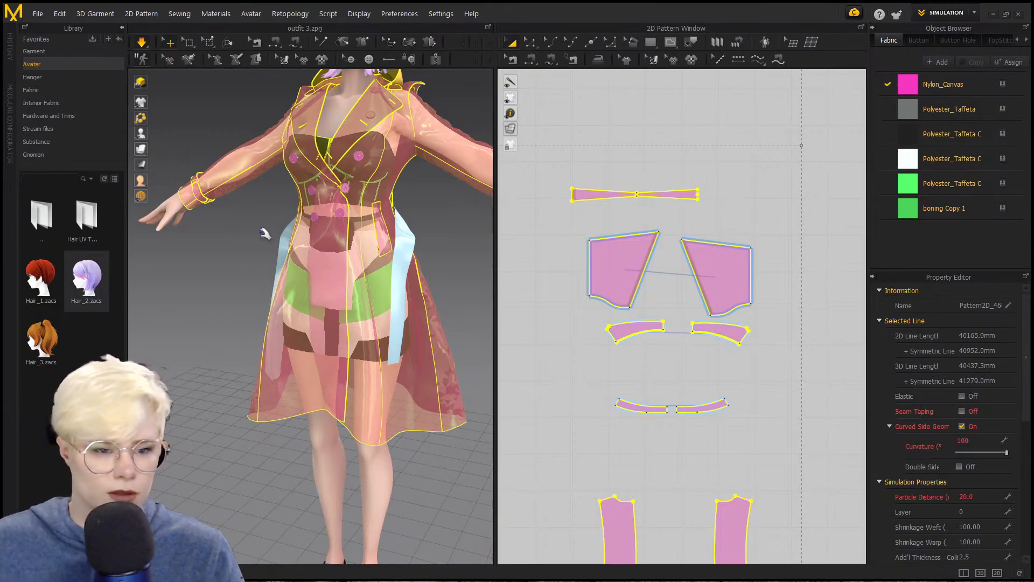
pyautogui.moveTo(337, 235); pyautogui.dragTo(298, 245, button='right')
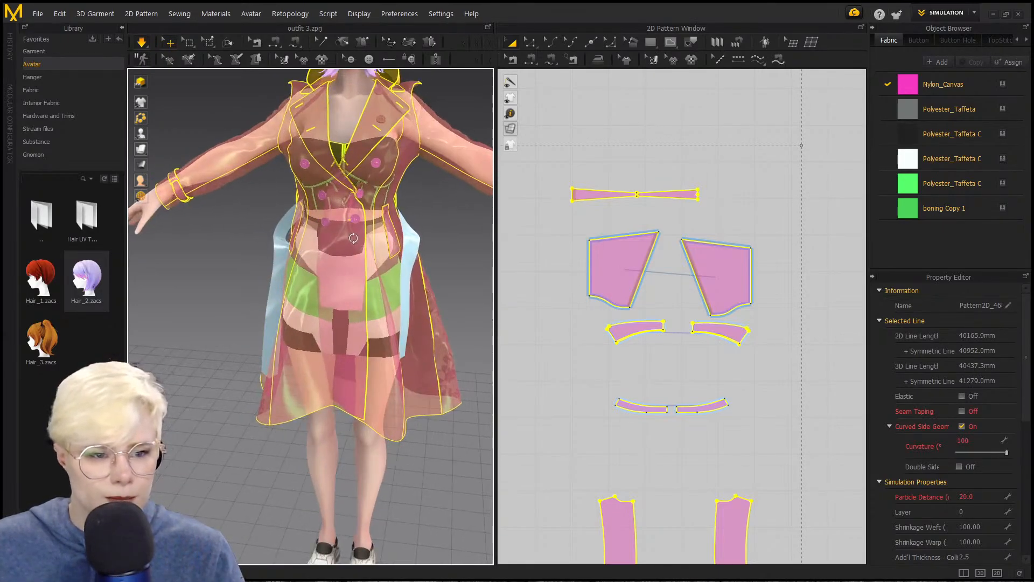
# Step: Select all the coat patterns, including the hood and belt, and hide them in 3D
pyautogui.scroll(-1, 339, 287)
pyautogui.moveTo(434, 227); pyautogui.dragTo(415, 272, button='middle')
pyautogui.scroll(-3, 467, 314)
pyautogui.scroll(-5, 794, 342)
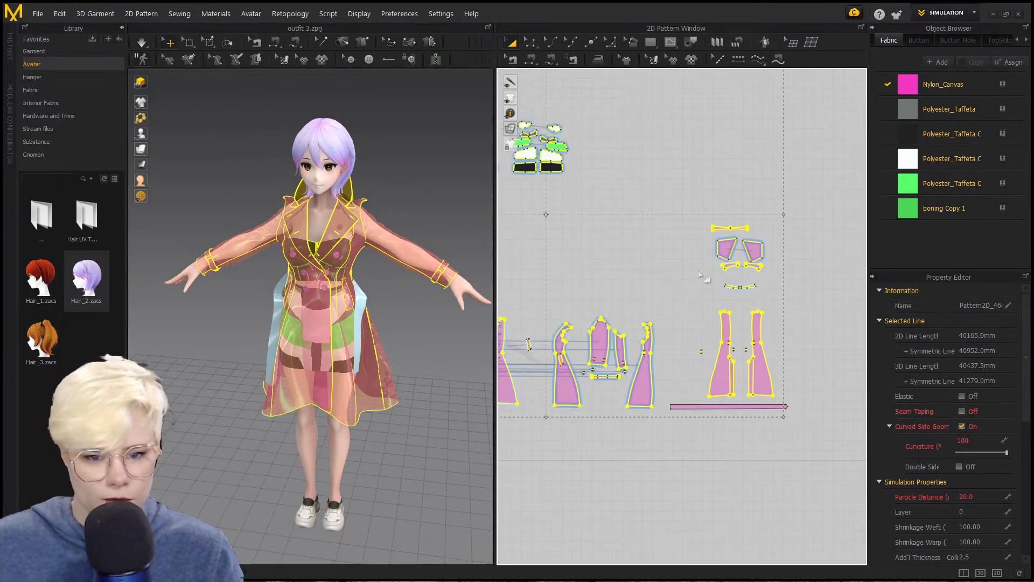
pyautogui.click(762, 349)
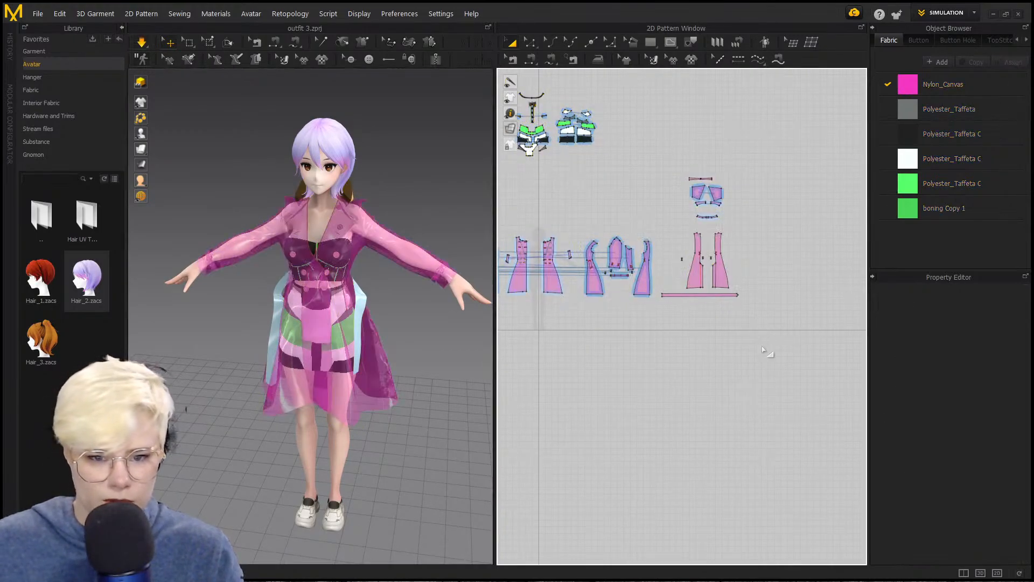
pyautogui.moveTo(813, 382); pyautogui.dragTo(446, 194)
pyautogui.moveTo(543, 195); pyautogui.dragTo(425, 169)
pyautogui.moveTo(360, 172); pyautogui.dragTo(358, 173)
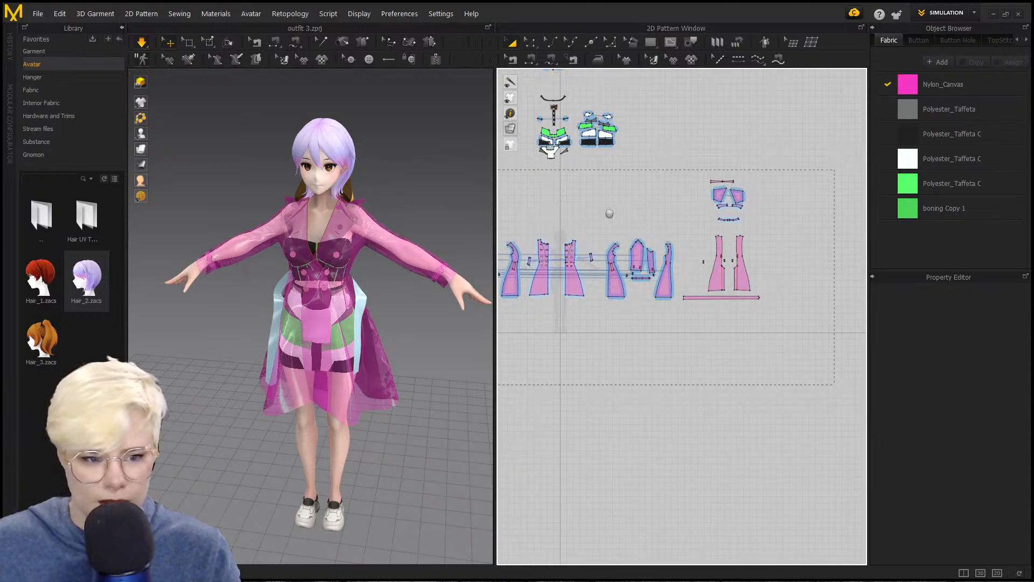
pyautogui.moveTo(580, 211); pyautogui.dragTo(647, 222, button='middle')
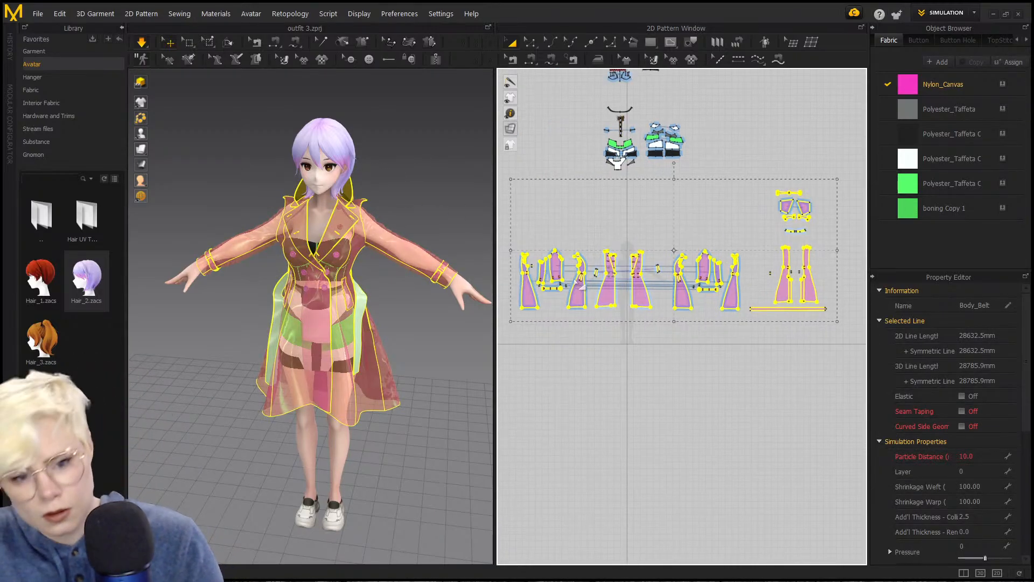
pyautogui.rightClick(344, 233)
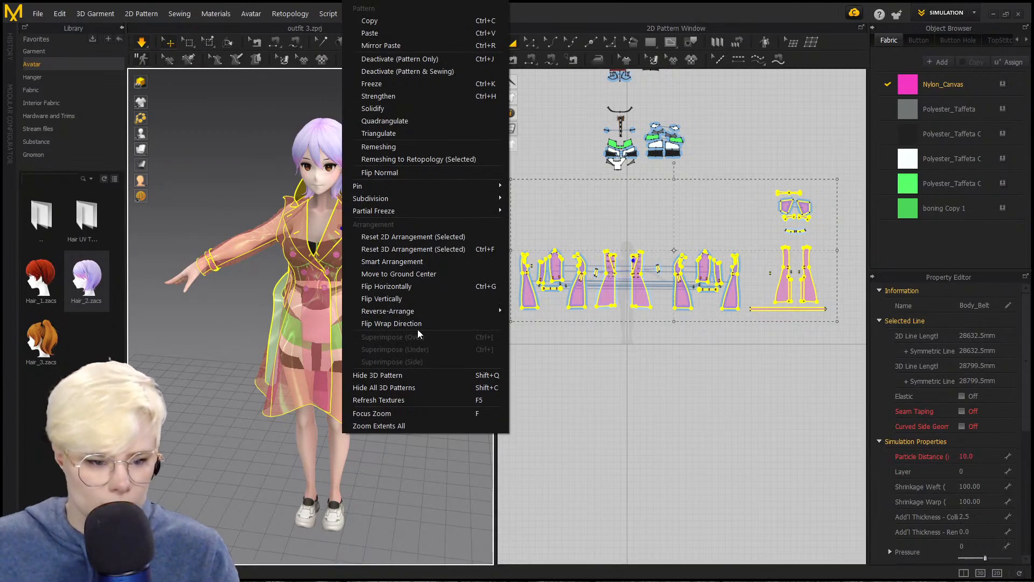
pyautogui.click(400, 375)
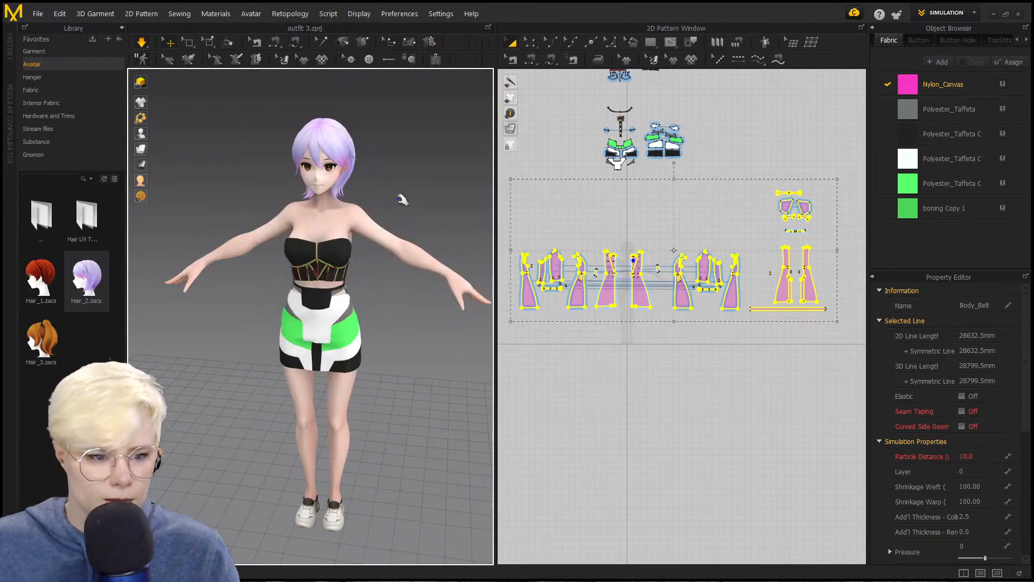
# Step: Pull both back panels of the skirt's black hem down over Hana's hips while the simulation runs
pyautogui.click(322, 303)
pyautogui.scroll(5, 329, 294)
pyautogui.scroll(-5, 332, 290)
pyautogui.moveTo(309, 320); pyautogui.dragTo(264, 421, button='right')
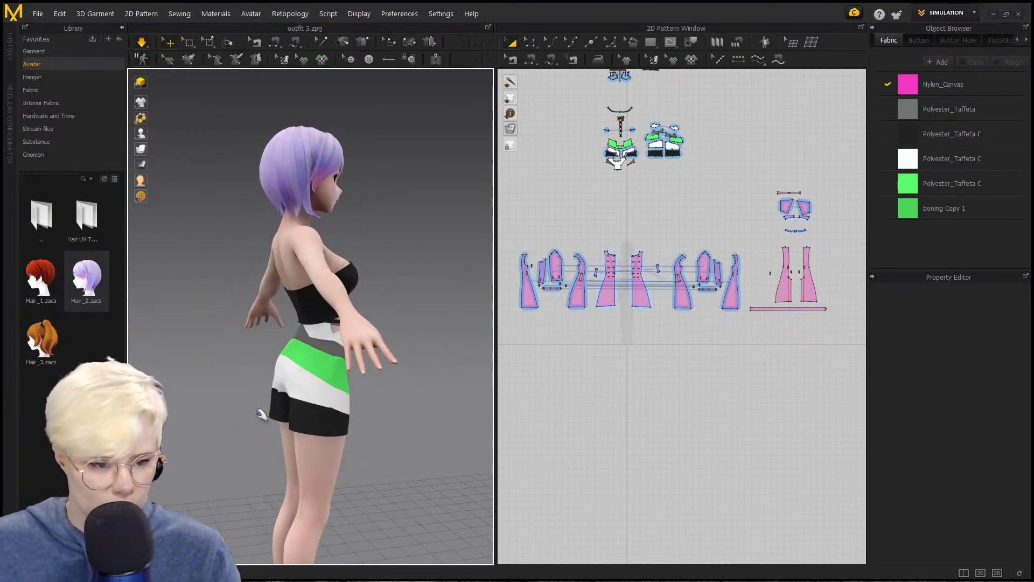
pyautogui.click(287, 429)
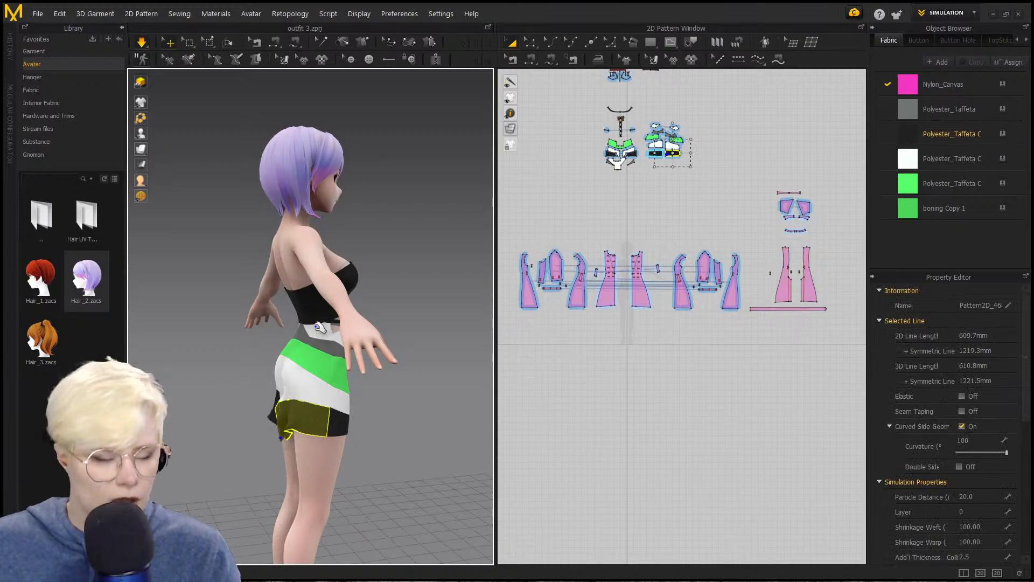
pyautogui.moveTo(291, 420); pyautogui.dragTo(301, 357, button='right')
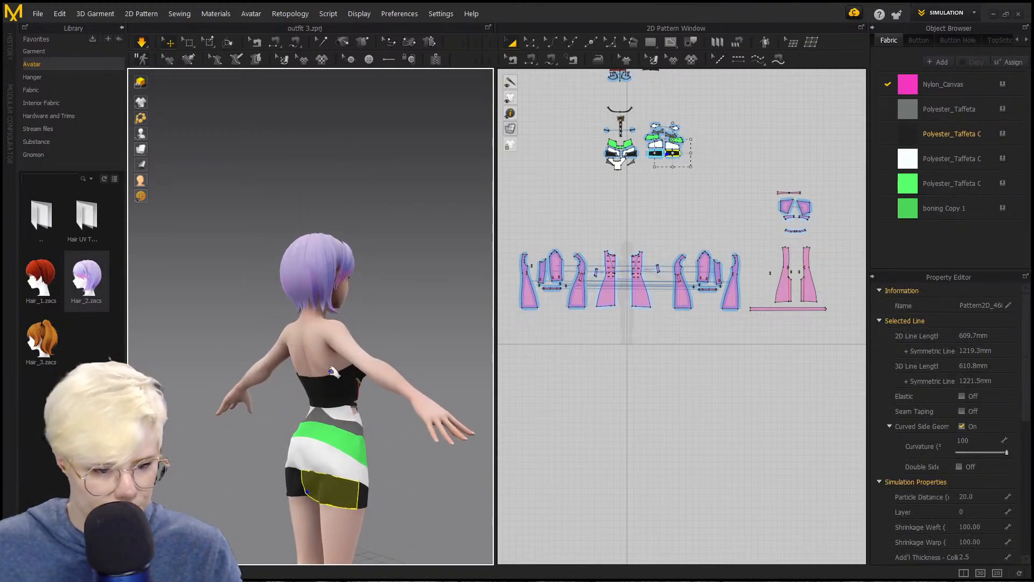
pyautogui.moveTo(299, 477); pyautogui.dragTo(299, 484, button='right')
pyautogui.click(288, 486)
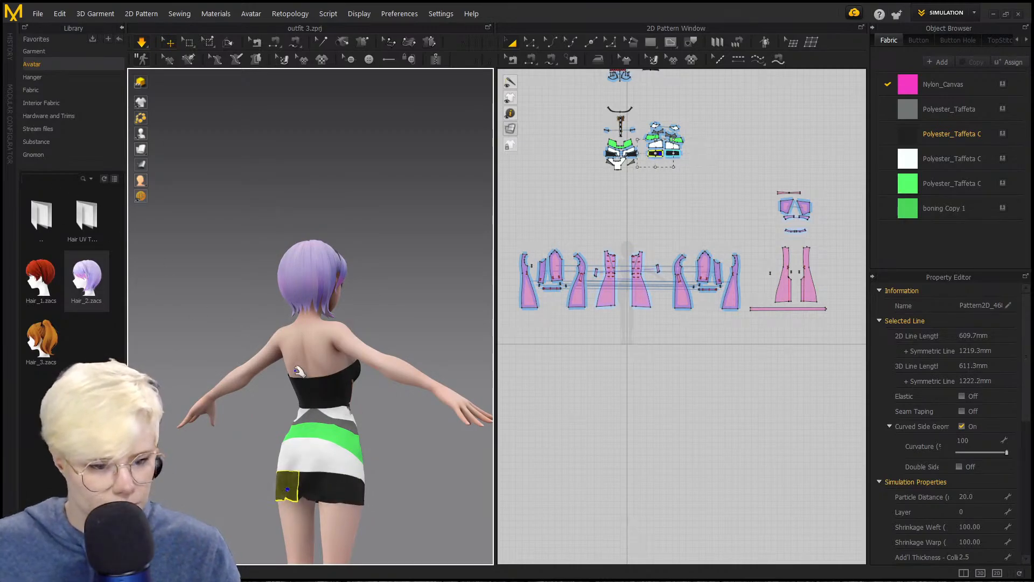
# Step: Pull the skirt's green side panel and the black hem panel below it down in simulation
pyautogui.moveTo(281, 358); pyautogui.dragTo(238, 381, button='right')
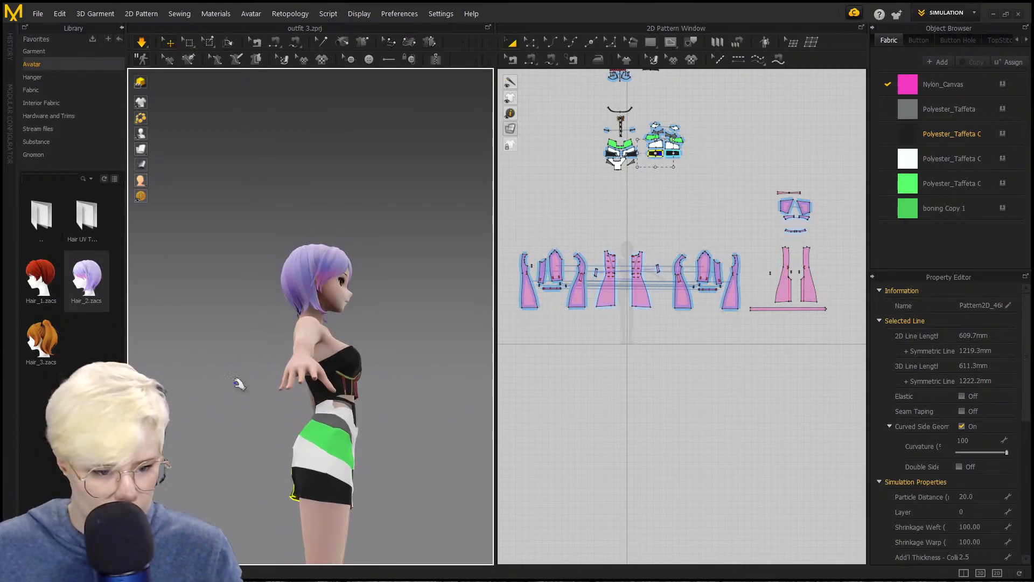
pyautogui.scroll(5, 311, 414)
pyautogui.moveTo(311, 414); pyautogui.dragTo(254, 317, button='right')
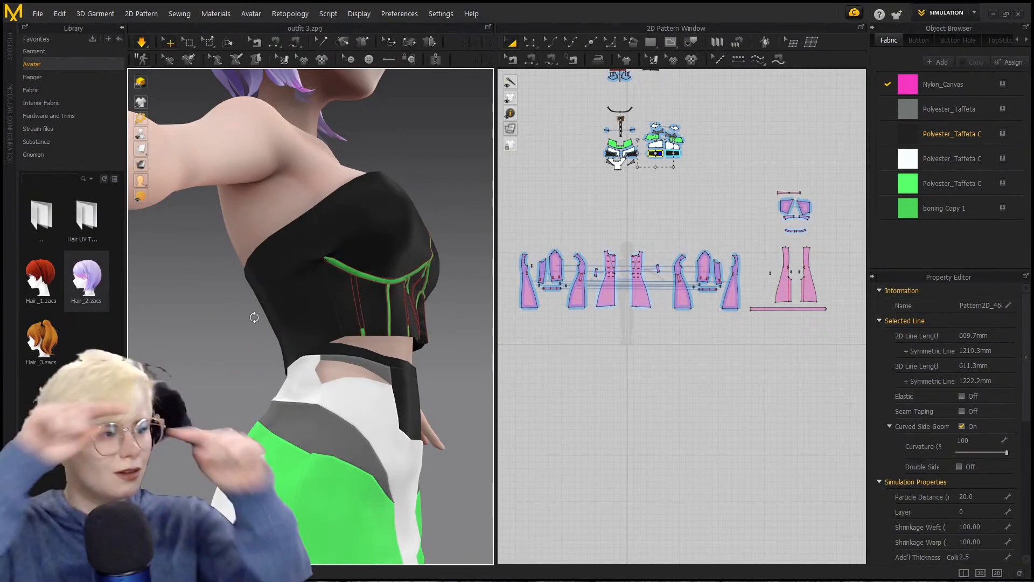
pyautogui.moveTo(296, 396); pyautogui.dragTo(309, 319, button='middle')
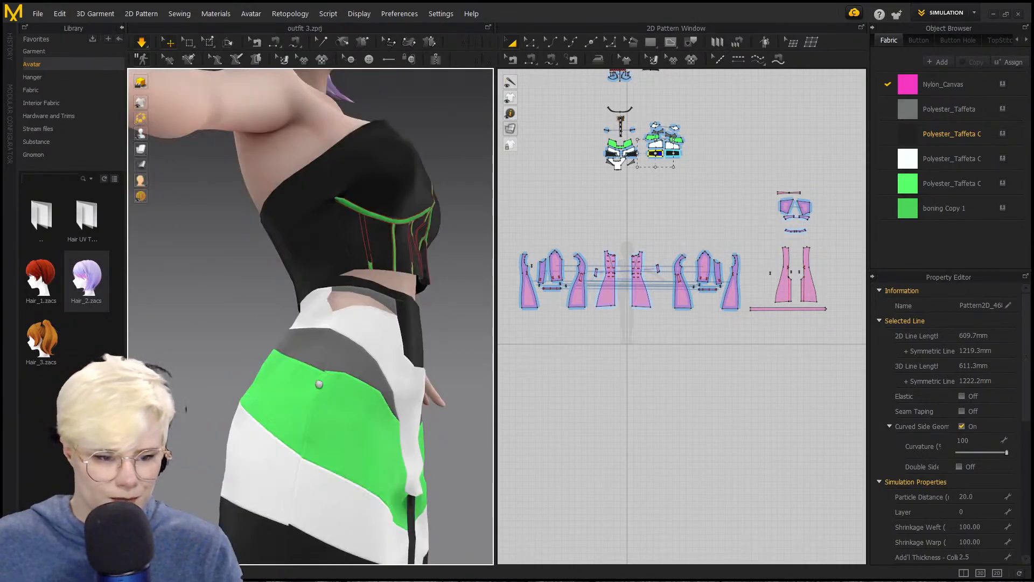
pyautogui.scroll(-1, 318, 396)
pyautogui.click(316, 392)
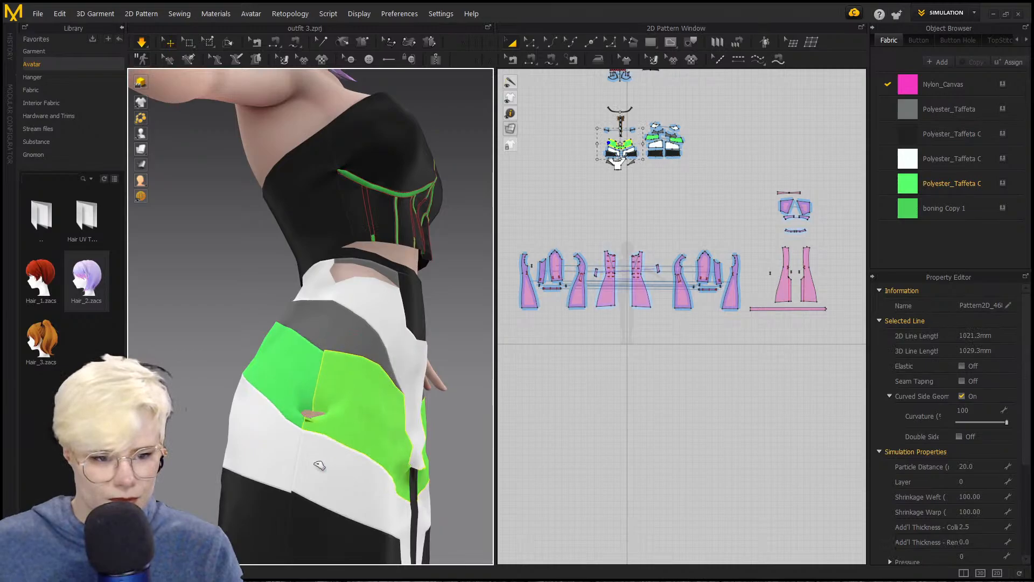
pyautogui.click(294, 511)
# Step: Pull the black bustier's neckline up over Hana's chest in simulation
pyautogui.moveTo(362, 277); pyautogui.dragTo(240, 349, button='right')
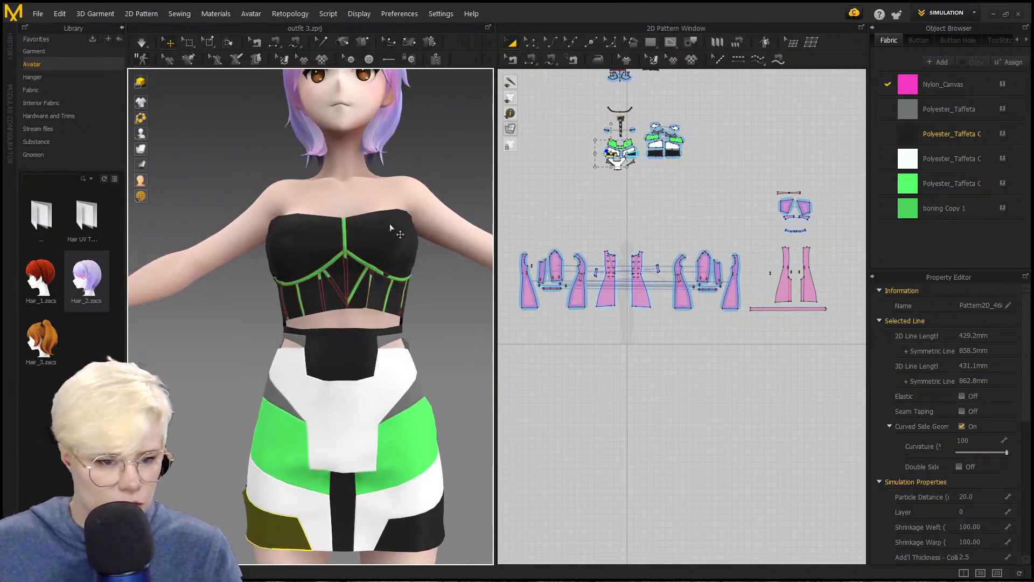
pyautogui.moveTo(285, 256); pyautogui.dragTo(271, 284, button='right')
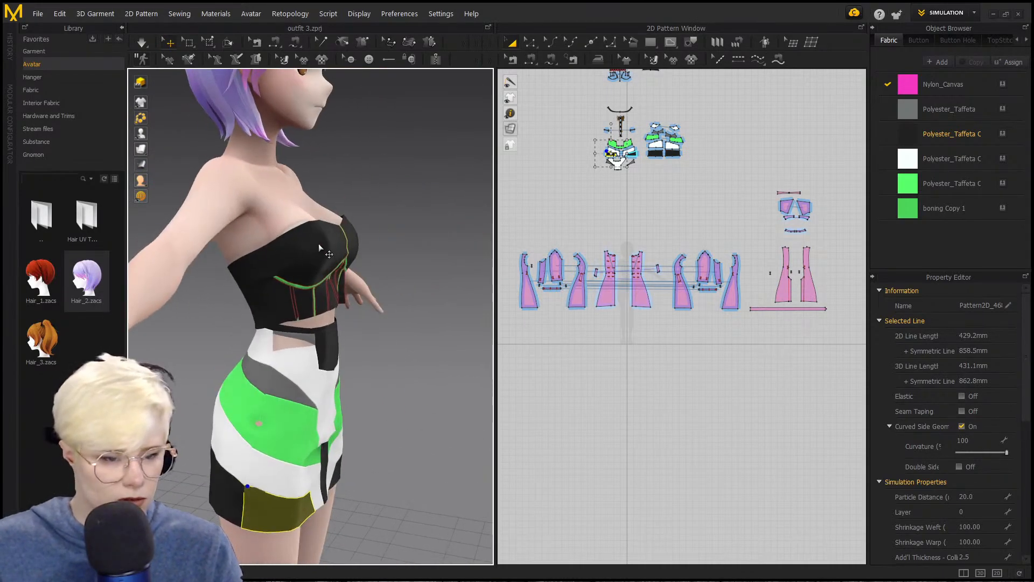
pyautogui.press('2')
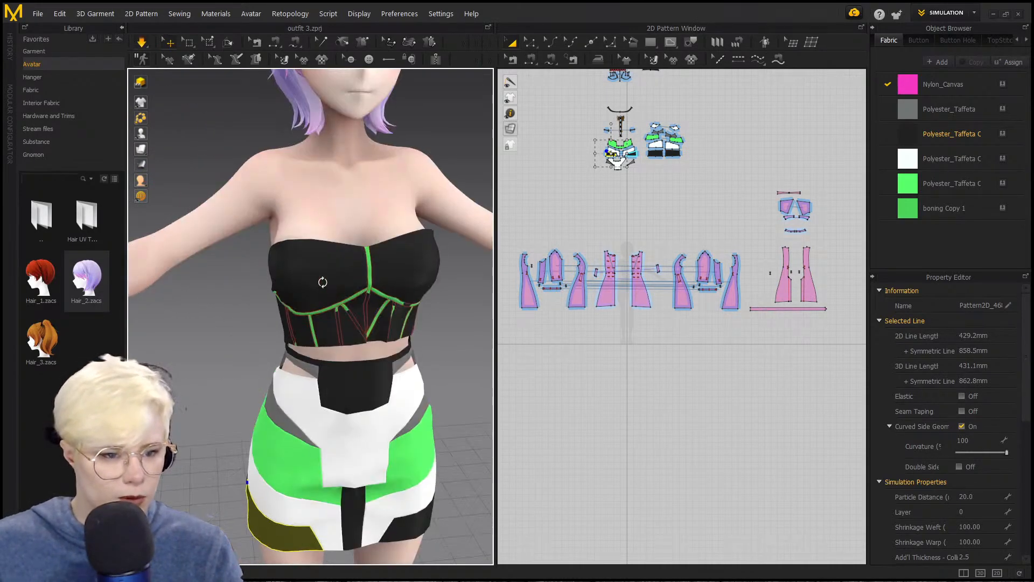
pyautogui.click(283, 241)
pyautogui.moveTo(278, 244); pyautogui.dragTo(409, 164)
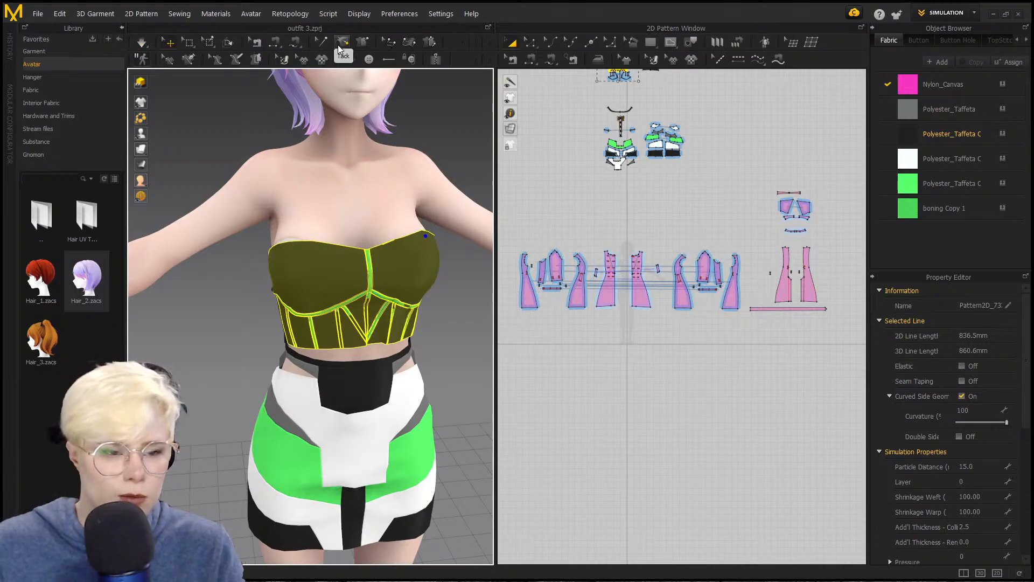
# Step: Tack the bustier's upper edge to the avatar's chest, run the simulation and pull the neckline up
pyautogui.click(358, 43)
pyautogui.moveTo(356, 192); pyautogui.dragTo(281, 252, button='right')
pyautogui.click(318, 210)
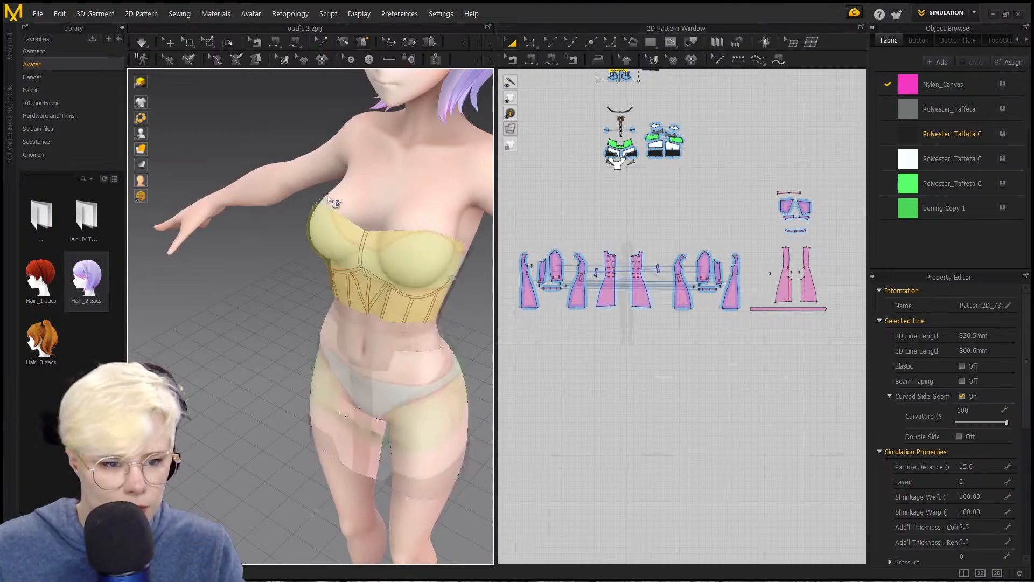
pyautogui.click(433, 225)
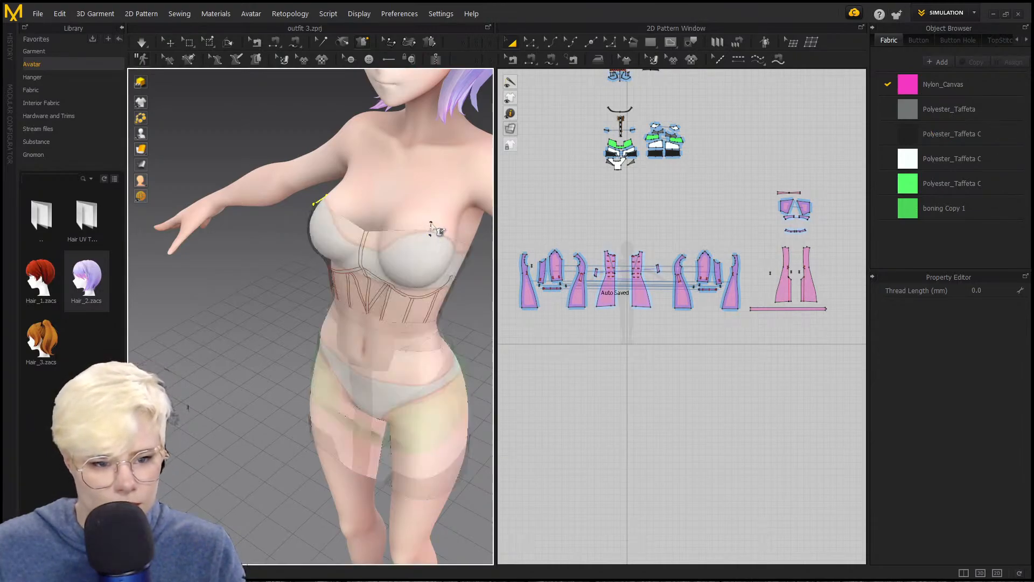
pyautogui.press('q')
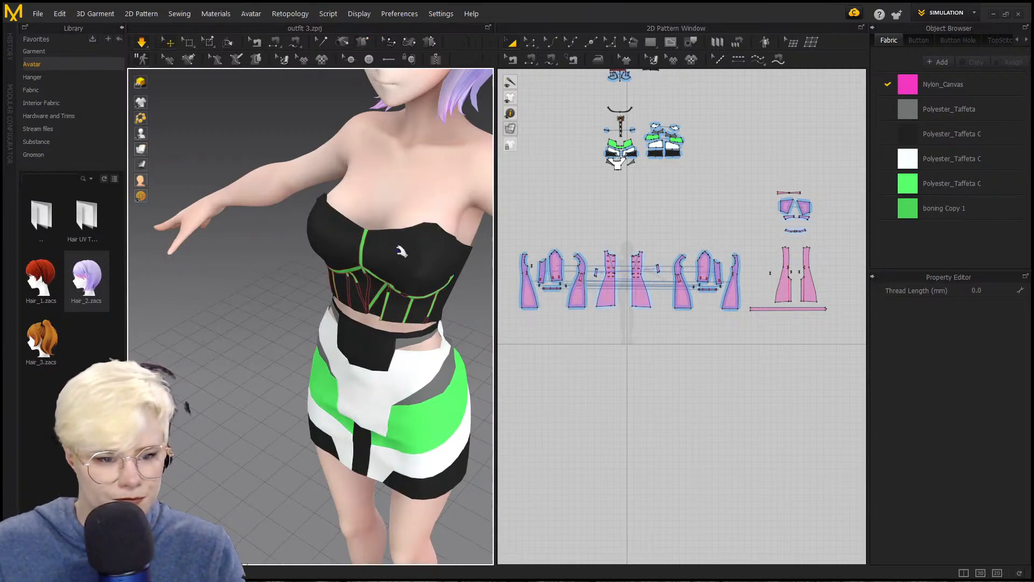
pyautogui.moveTo(401, 252); pyautogui.dragTo(305, 231, button='right')
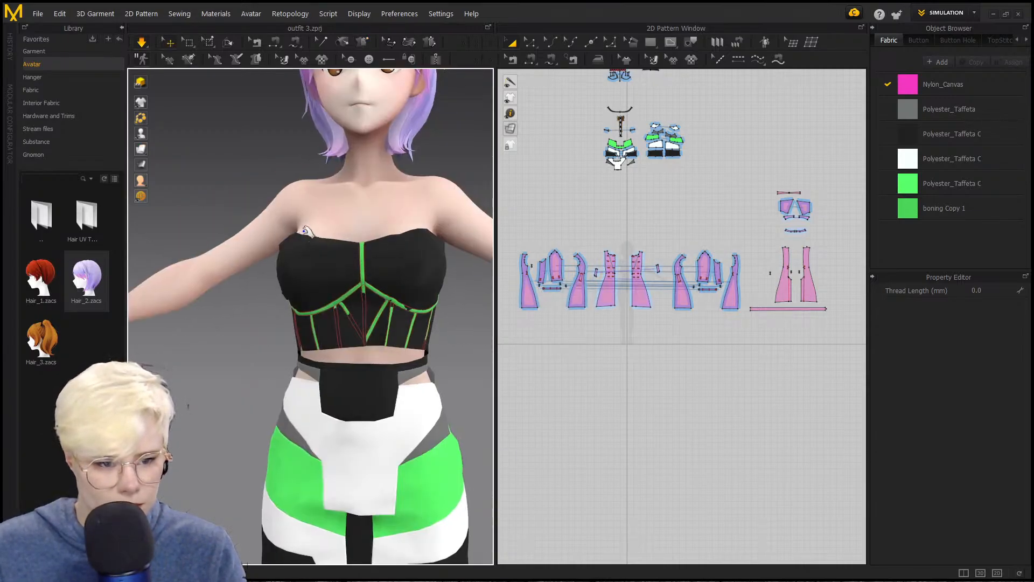
pyautogui.moveTo(304, 231); pyautogui.dragTo(375, 181)
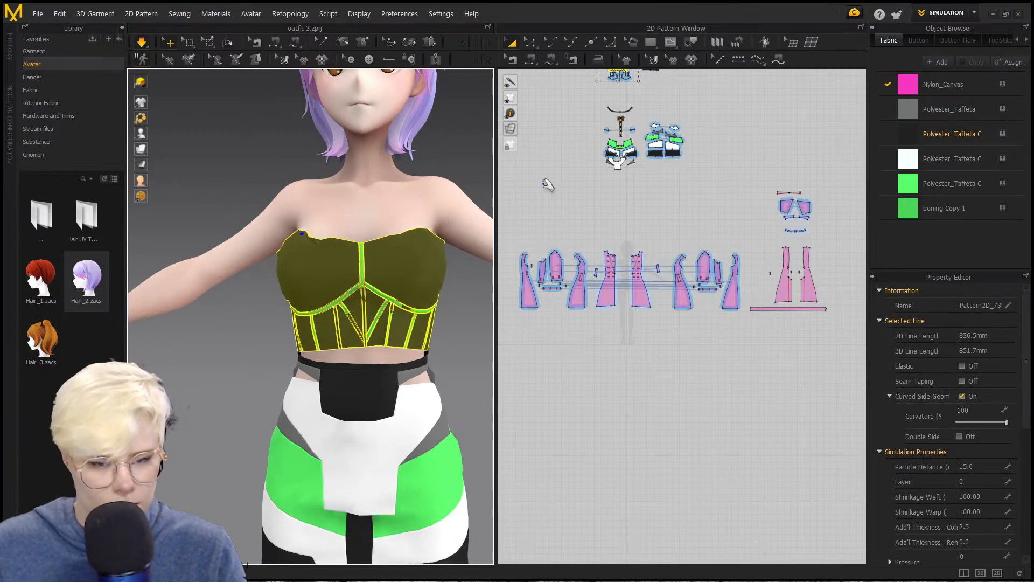
# Step: Stop the simulation and select all the green boning strips below the bustier in the 2D patterns
pyautogui.scroll(-3, 544, 183)
pyautogui.moveTo(544, 183); pyautogui.dragTo(574, 272, button='middle')
pyautogui.press('space')
pyautogui.scroll(6, 599, 274)
pyautogui.scroll(-2, 649, 205)
pyautogui.moveTo(649, 206); pyautogui.dragTo(579, 431, button='middle')
pyautogui.scroll(6, 576, 272)
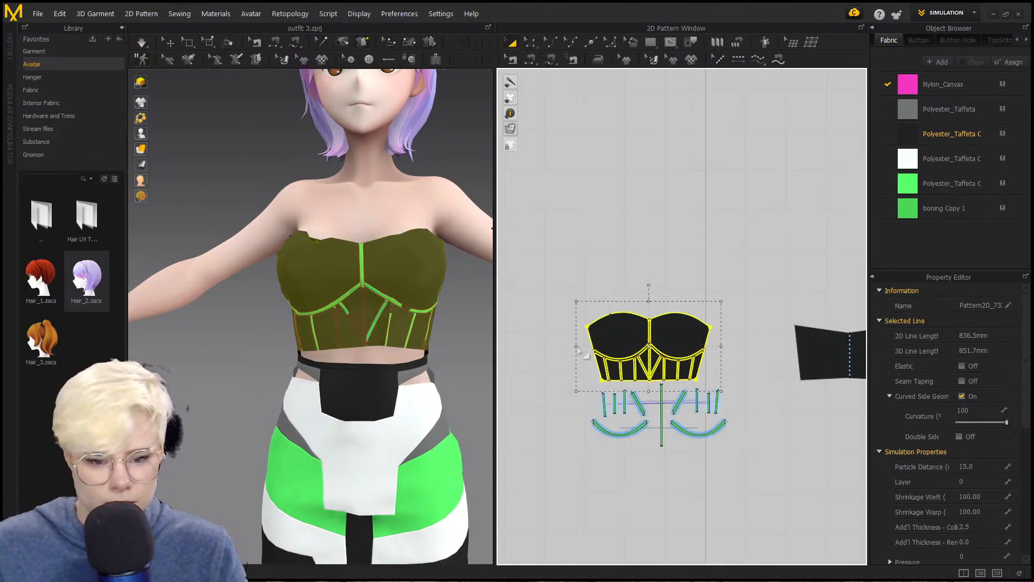
pyautogui.click(617, 477)
pyautogui.moveTo(770, 516); pyautogui.dragTo(548, 381)
pyautogui.moveTo(418, 322); pyautogui.dragTo(312, 299, button='right')
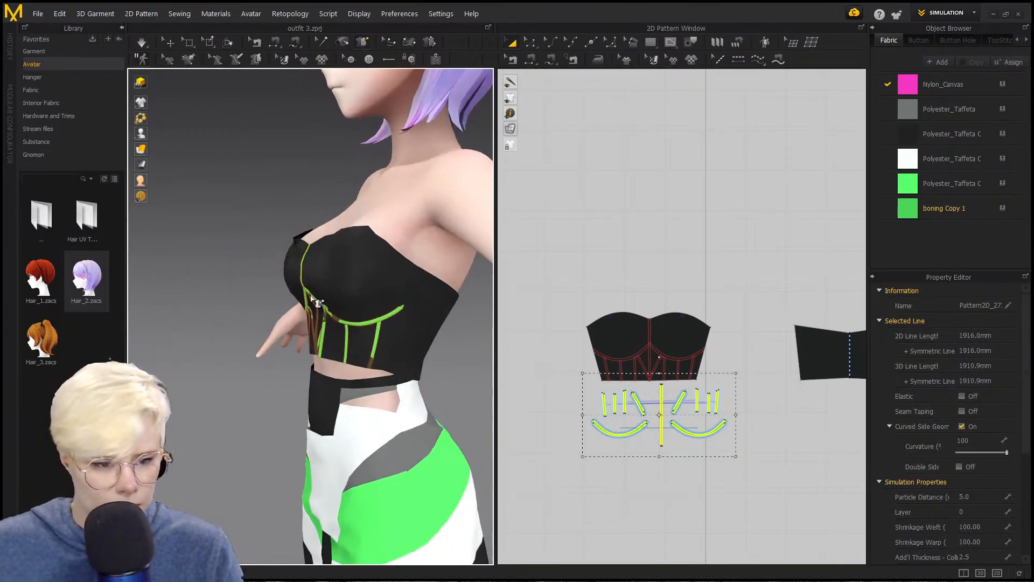
pyautogui.press('z')
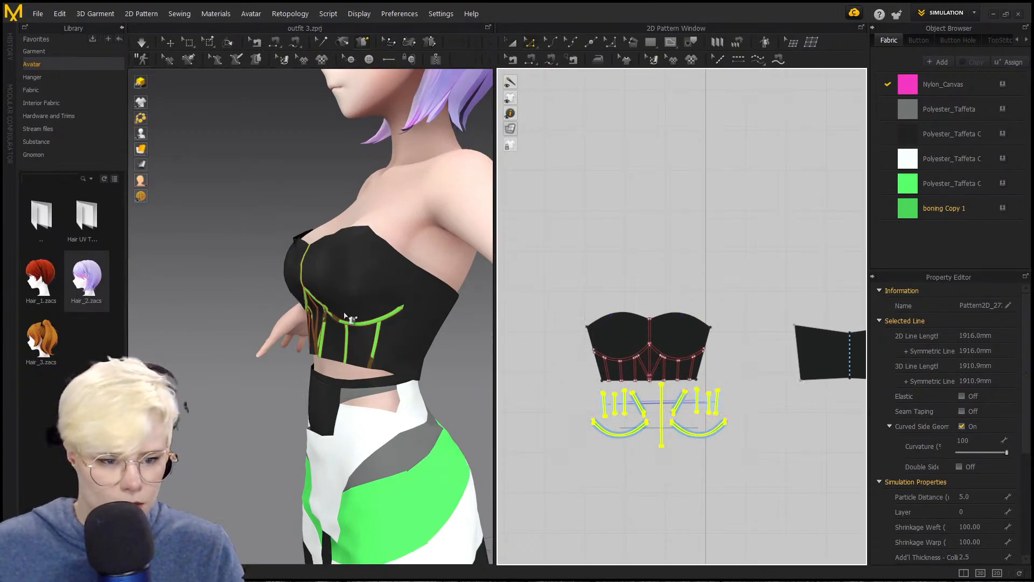
pyautogui.press('a')
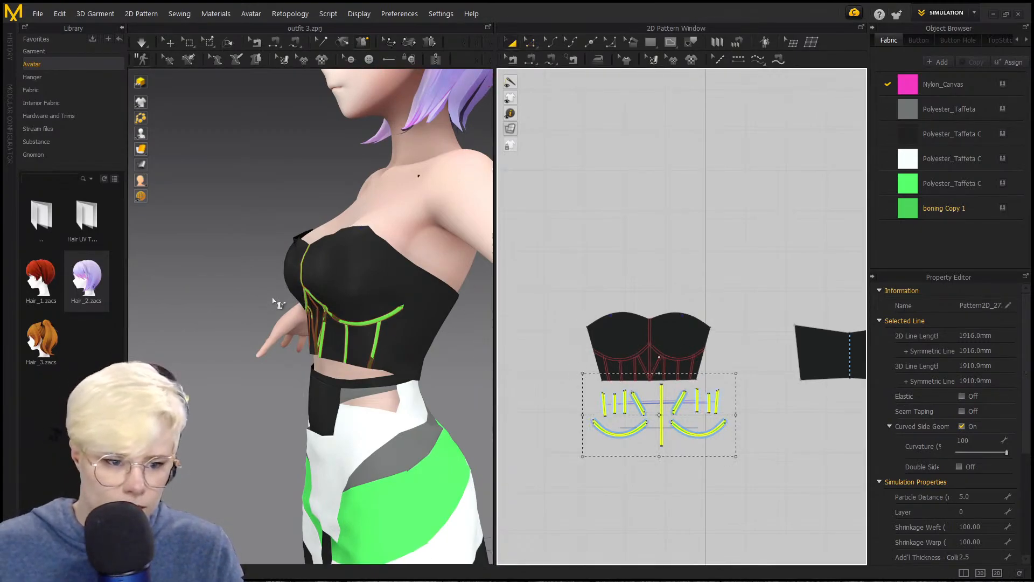
pyautogui.click(306, 292)
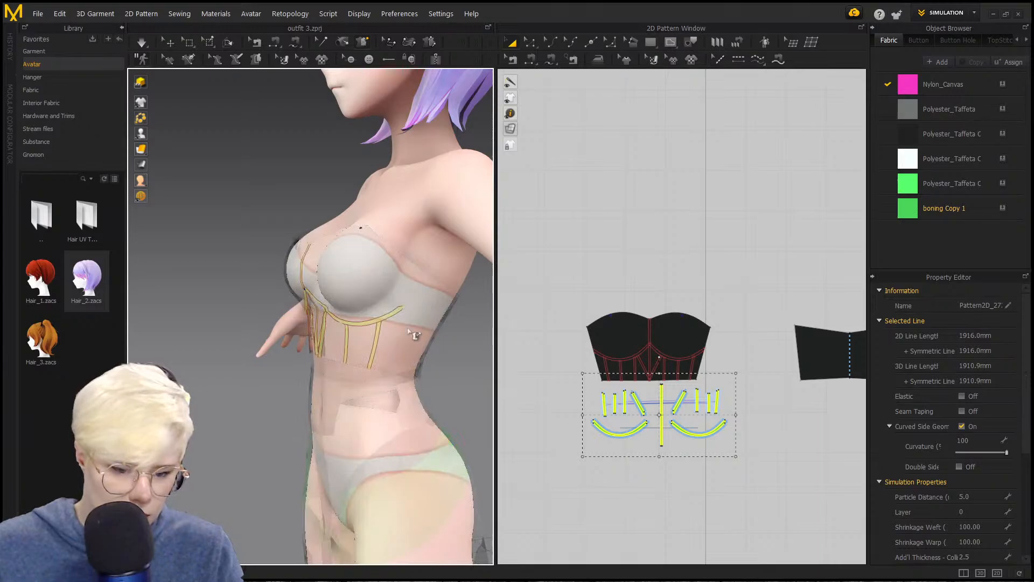
pyautogui.press('Escape')
# Step: Move the selected boning strips forward, away from the bustier in 3D, and simulate them back onto it
pyautogui.moveTo(757, 490); pyautogui.dragTo(549, 381)
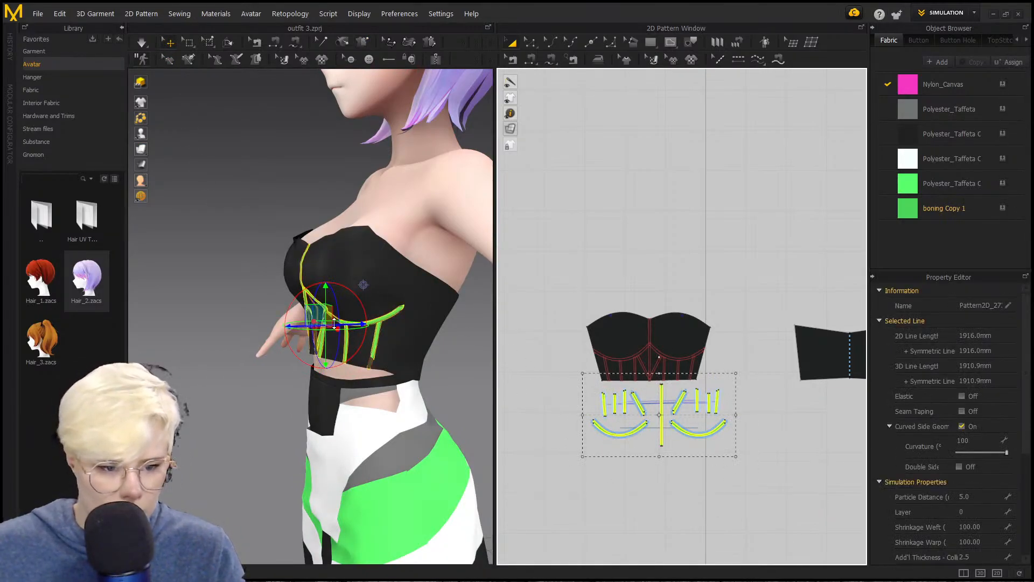
pyautogui.moveTo(300, 326); pyautogui.dragTo(283, 326)
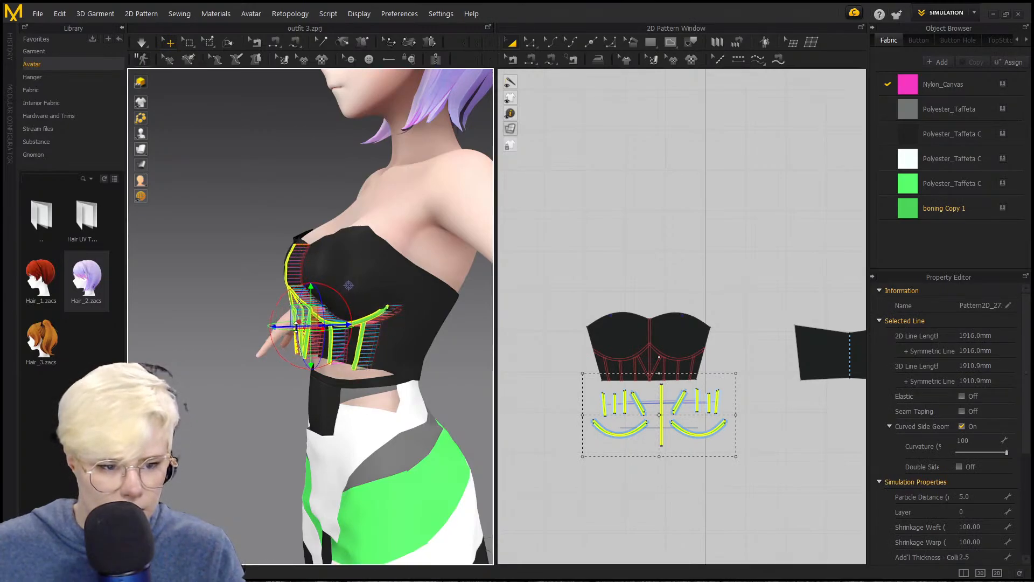
pyautogui.press('space')
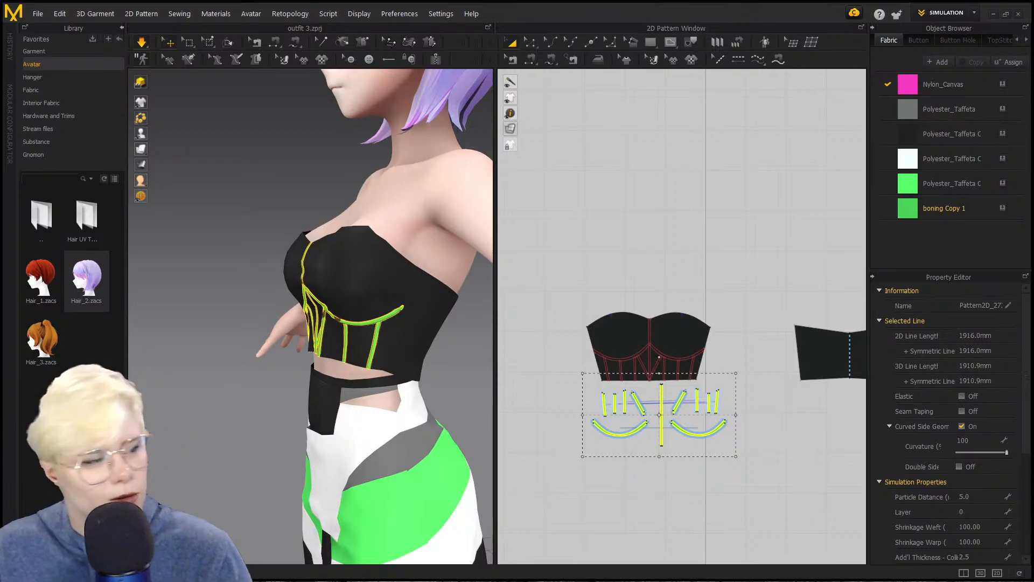
# Step: Deselect the boning and pull the skirt's lower panels down on both sides while simulating
pyautogui.moveTo(201, 246); pyautogui.dragTo(341, 269, button='right')
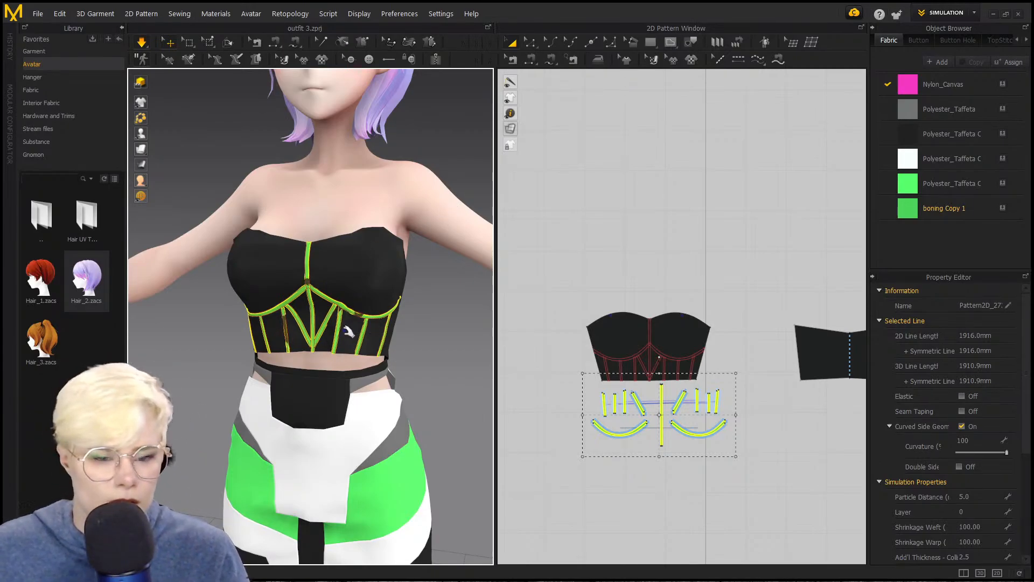
pyautogui.click(209, 389)
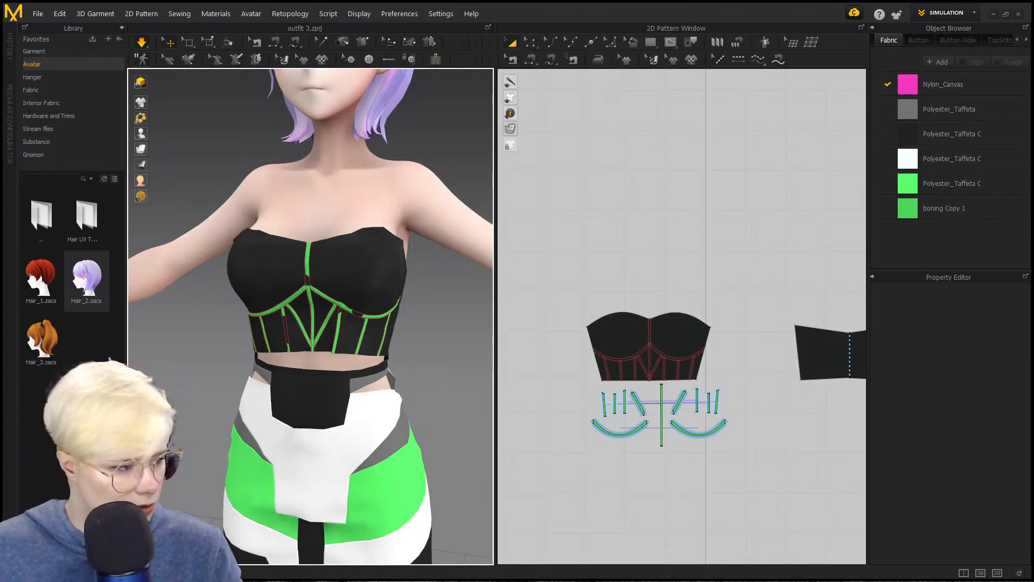
pyautogui.moveTo(214, 362); pyautogui.dragTo(208, 312, button='middle')
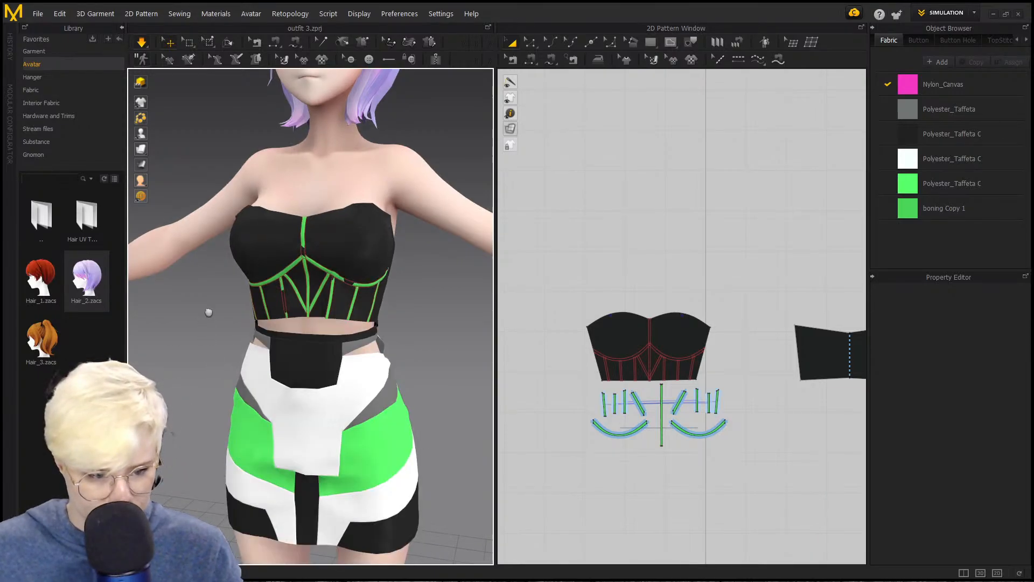
pyautogui.scroll(-1, 209, 312)
pyautogui.moveTo(280, 337); pyautogui.dragTo(284, 335, button='right')
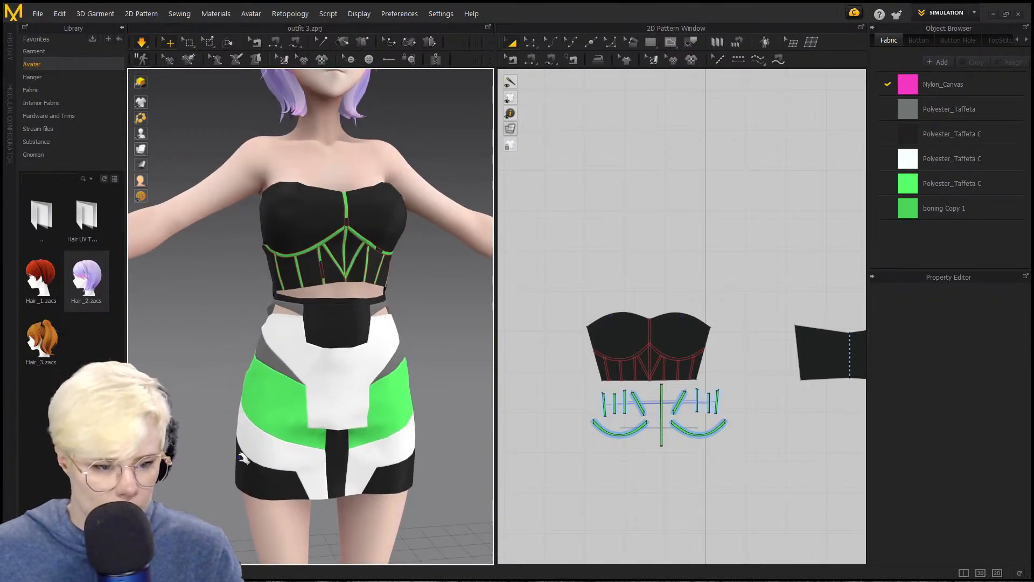
pyautogui.moveTo(240, 453); pyautogui.dragTo(237, 538)
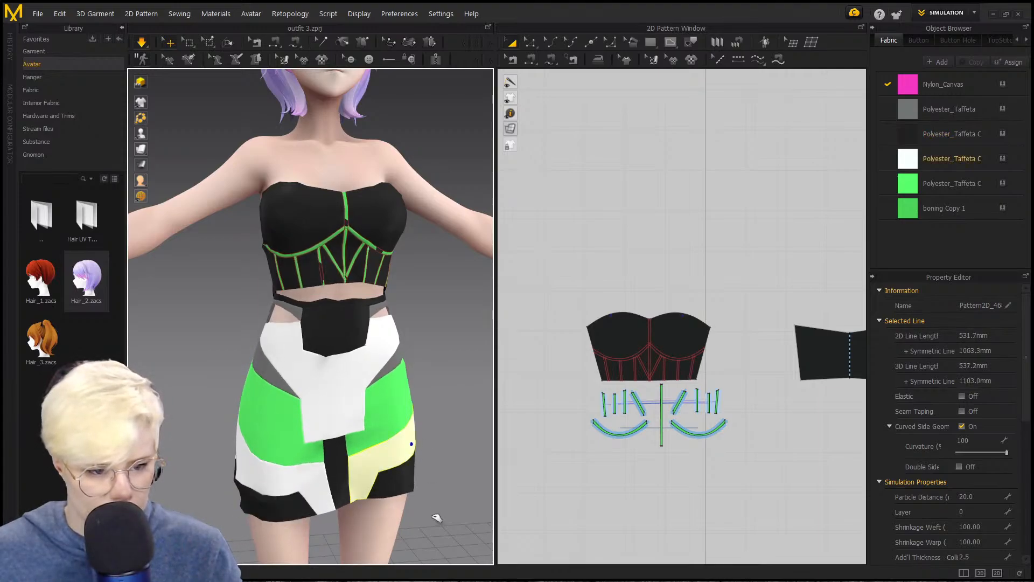
pyautogui.moveTo(434, 518); pyautogui.dragTo(398, 525)
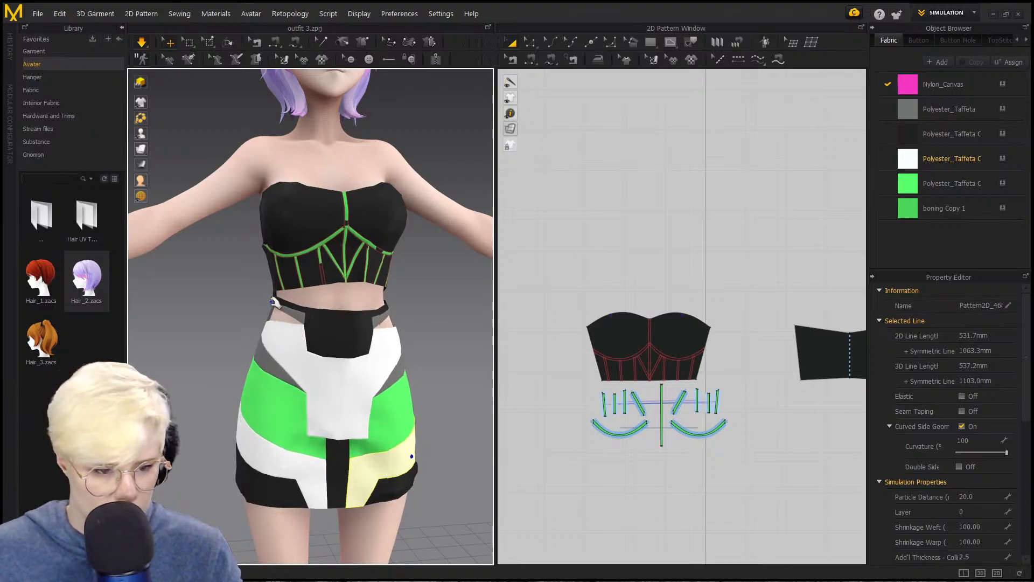
# Step: Pull the skirt's thin black waistband and the gray side strap down at the waist in simulation
pyautogui.click(275, 322)
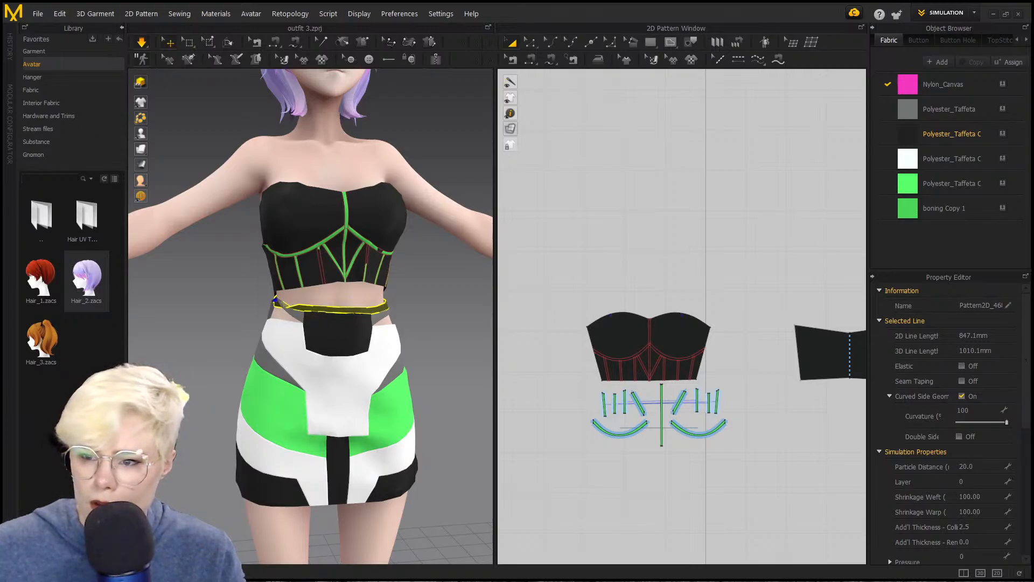
pyautogui.click(621, 317)
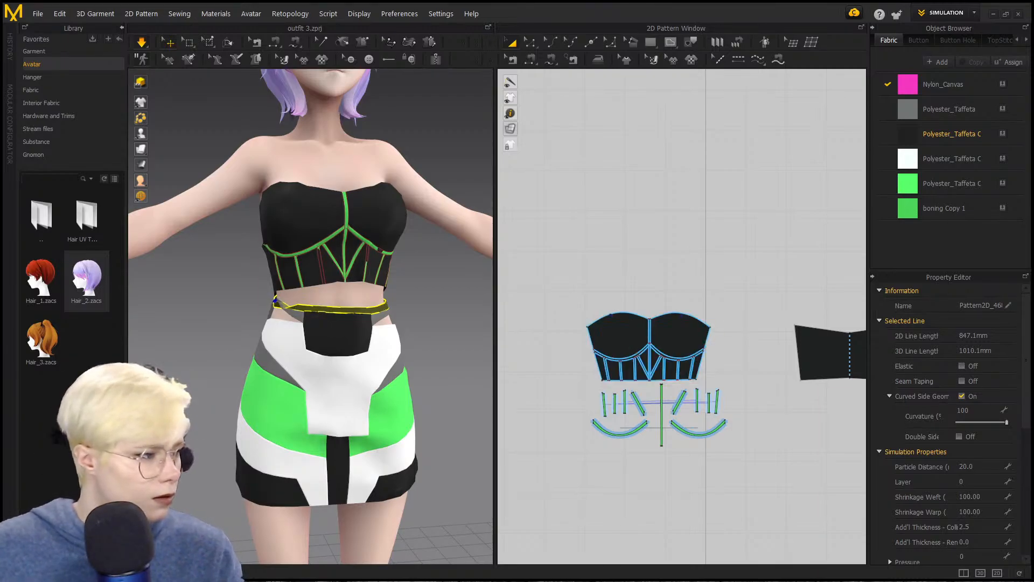
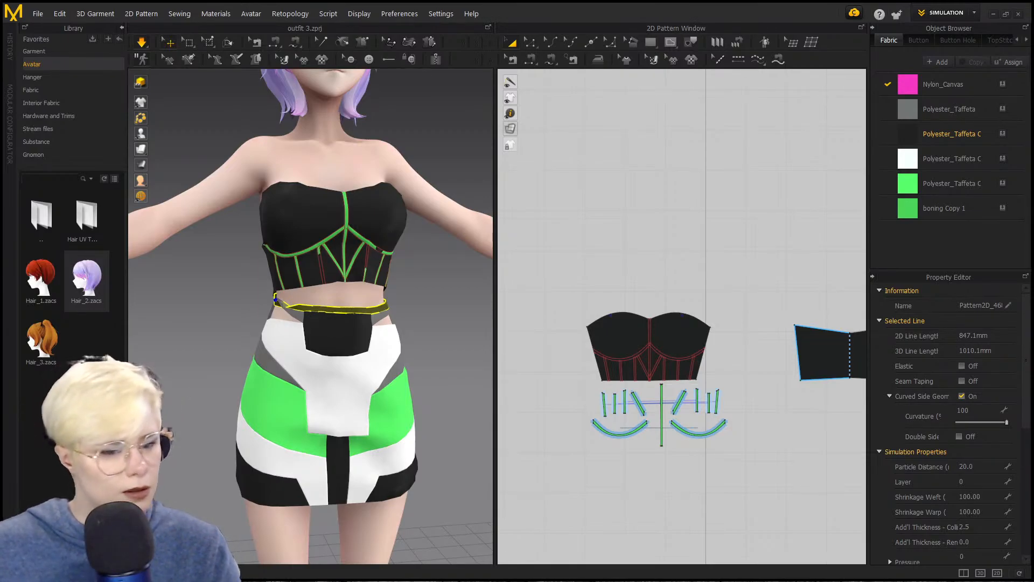
pyautogui.click(299, 308)
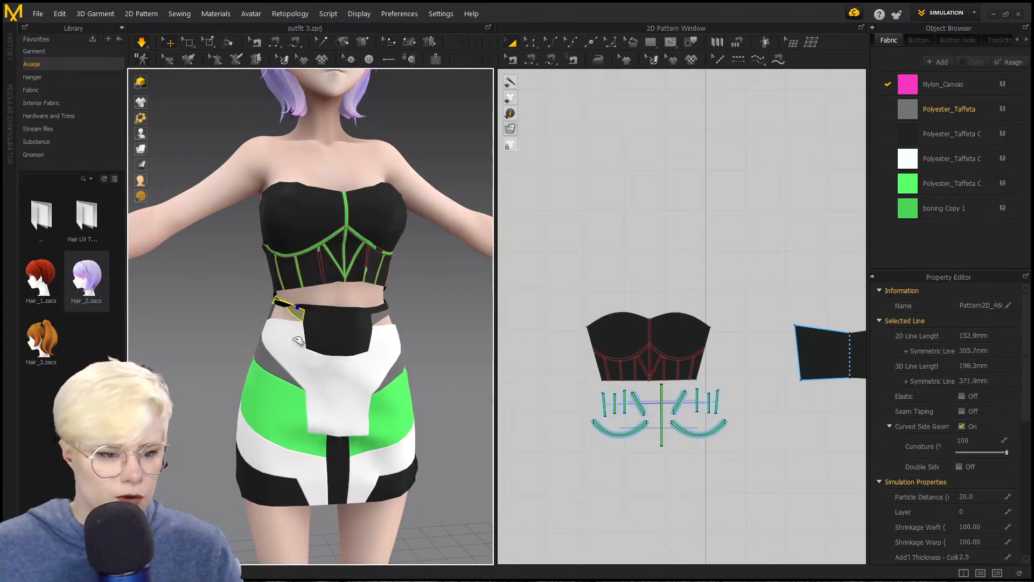
pyautogui.moveTo(275, 319); pyautogui.dragTo(367, 321, button='right')
pyautogui.scroll(4, 253, 325)
pyautogui.moveTo(297, 308); pyautogui.dragTo(248, 301, button='right')
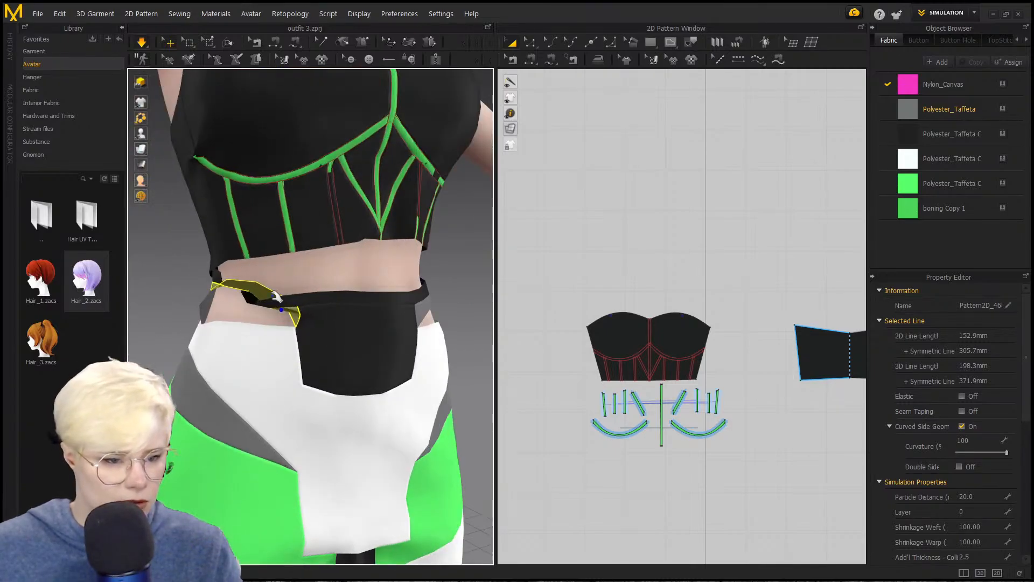
# Step: Pull the black waistband and the grey side piece of the skirt into place around the avatar's waist during simulation
pyautogui.click(232, 291)
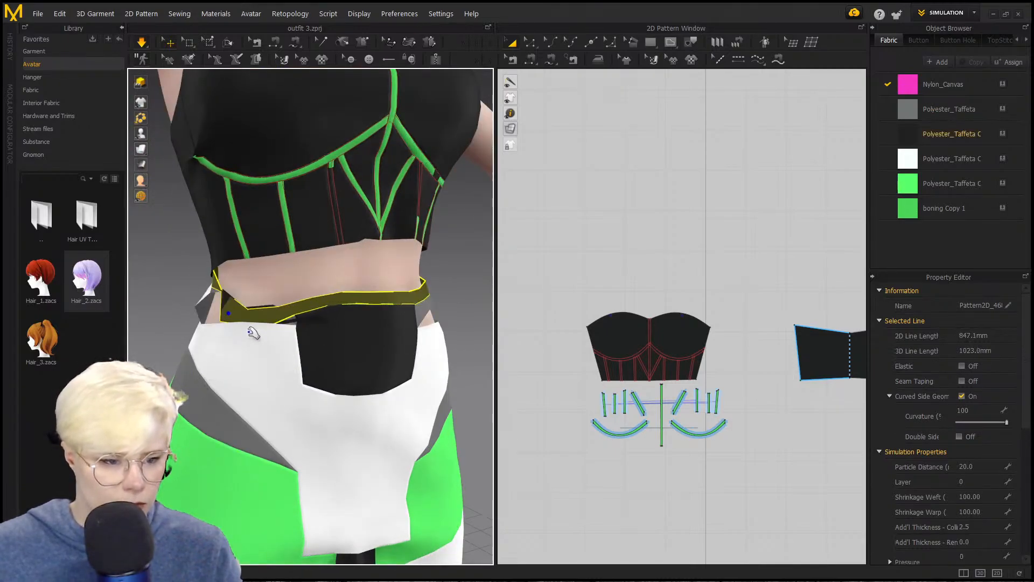
pyautogui.click(289, 247)
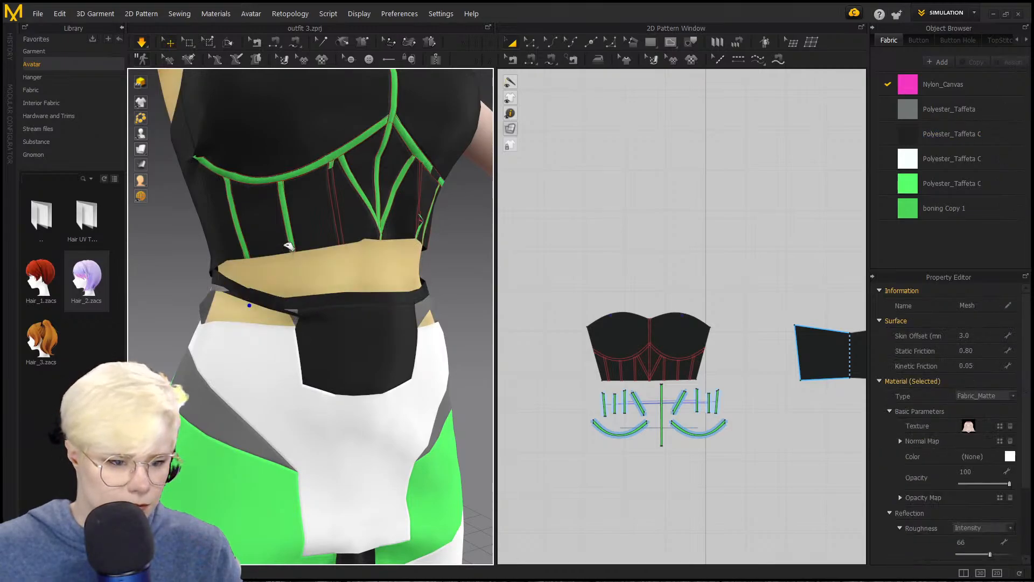
pyautogui.click(272, 281)
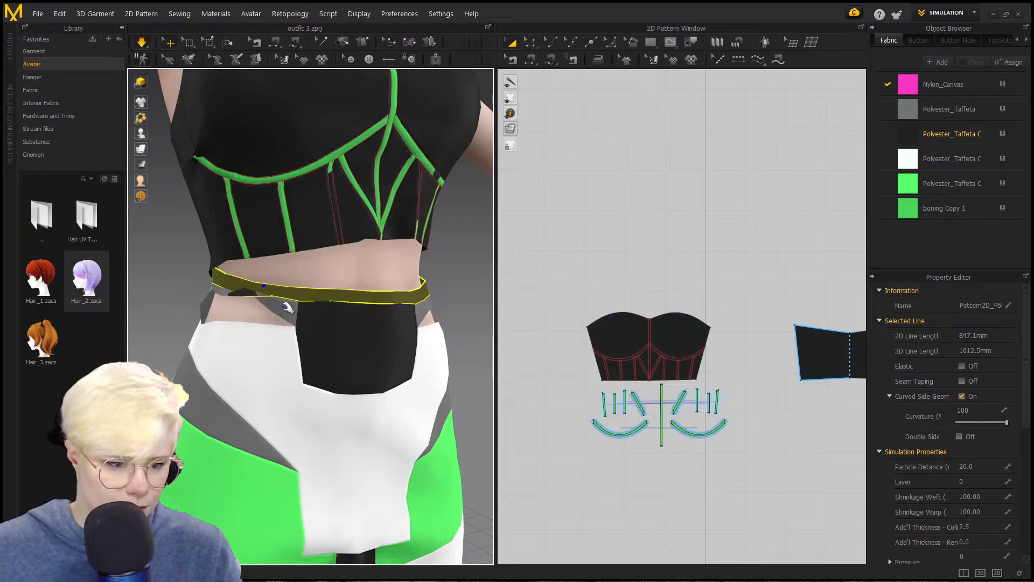
pyautogui.click(288, 307)
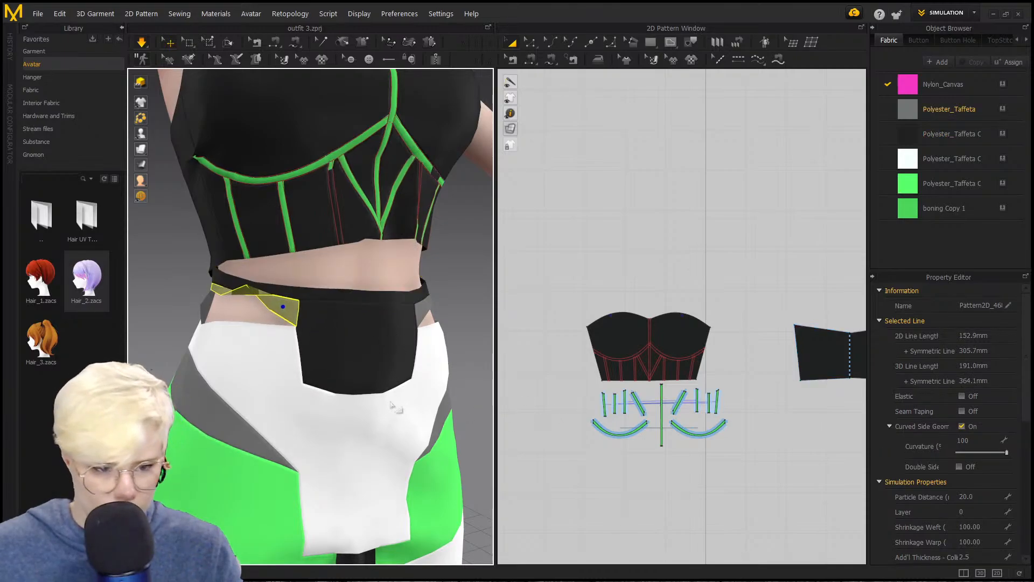
# Step: Set the particle distance of all skirt and waistband patterns to 10 and restart the simulation
pyautogui.scroll(-5, 750, 411)
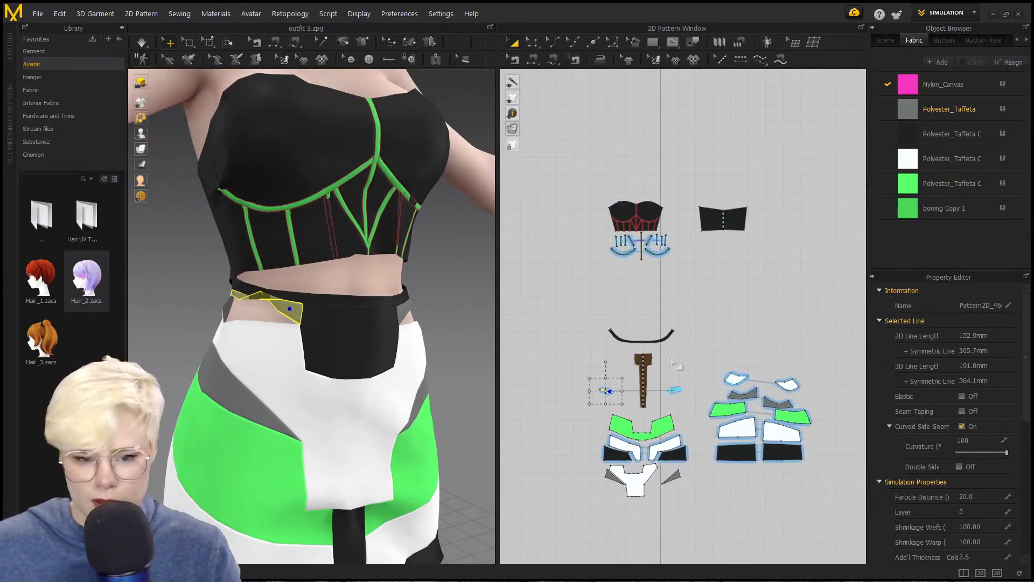
pyautogui.moveTo(572, 317); pyautogui.dragTo(839, 537)
pyautogui.click(978, 495)
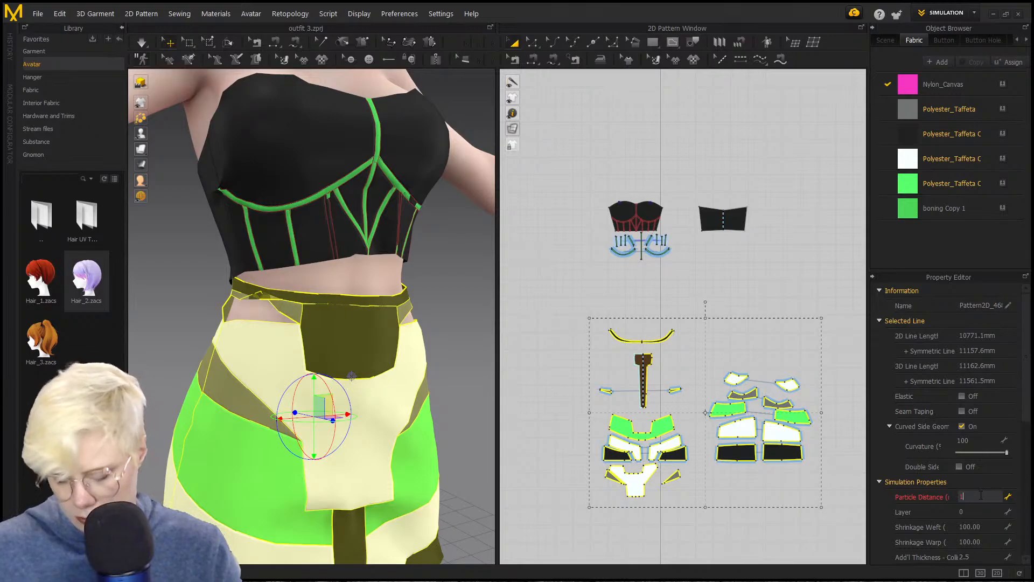
pyautogui.press('Return')
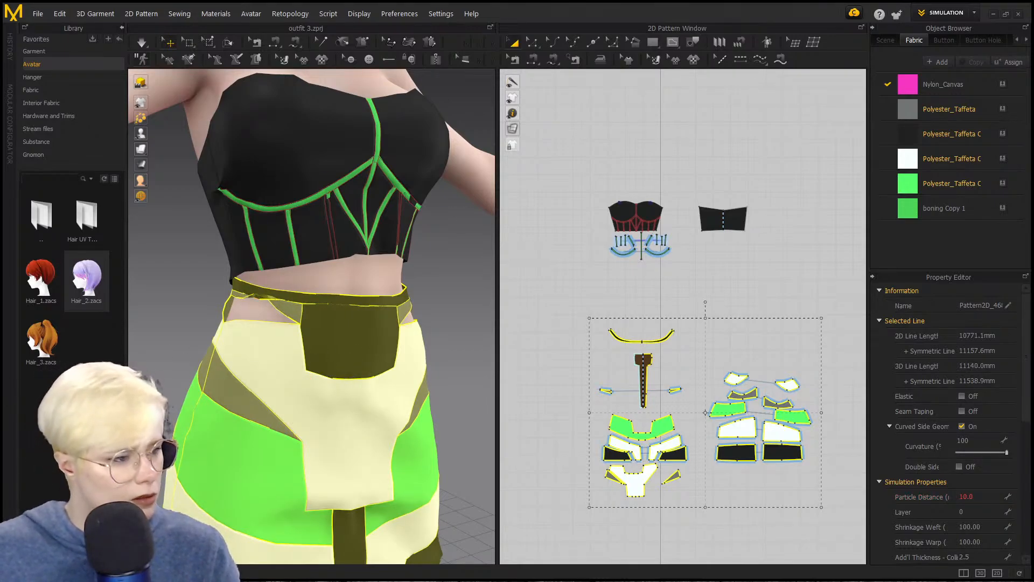
pyautogui.press('space')
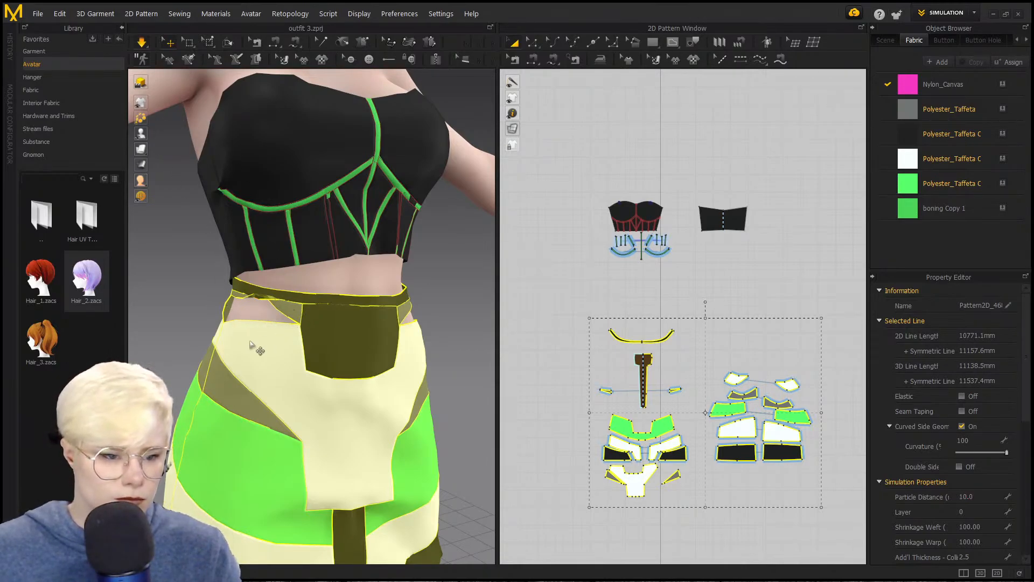
# Step: Tug the grey side piece at the waist into shape on the avatar and deselect the skirt patterns
pyautogui.moveTo(269, 296); pyautogui.dragTo(236, 325)
pyautogui.moveTo(235, 324); pyautogui.dragTo(235, 327, button='right')
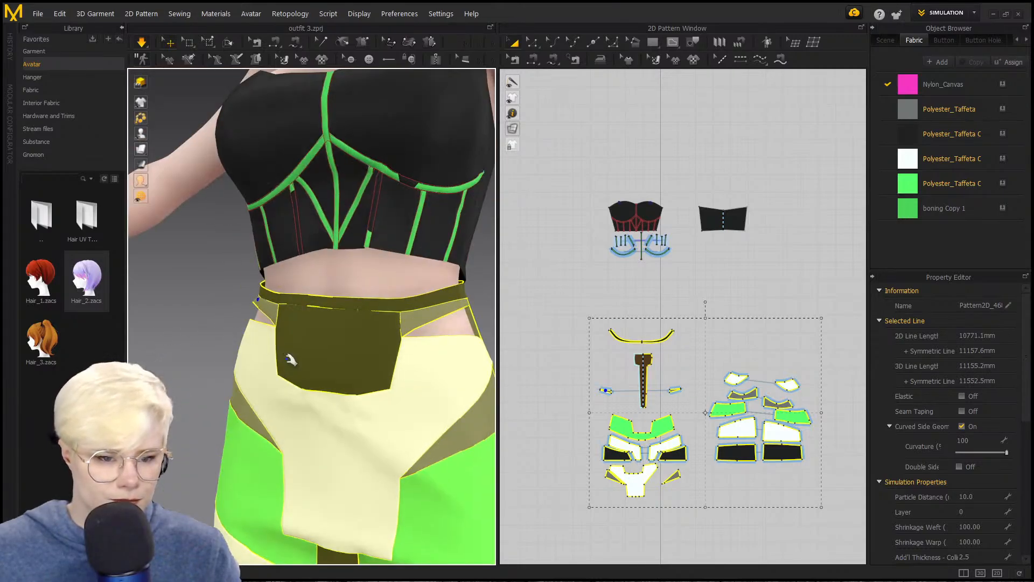
pyautogui.scroll(-3, 234, 327)
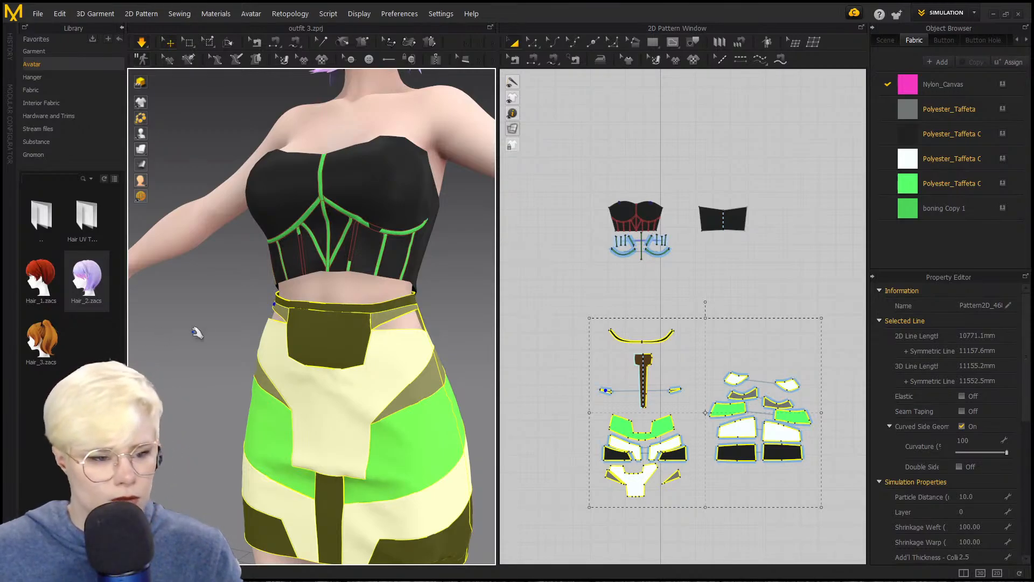
pyautogui.click(241, 306)
pyautogui.moveTo(208, 300); pyautogui.dragTo(217, 322, button='right')
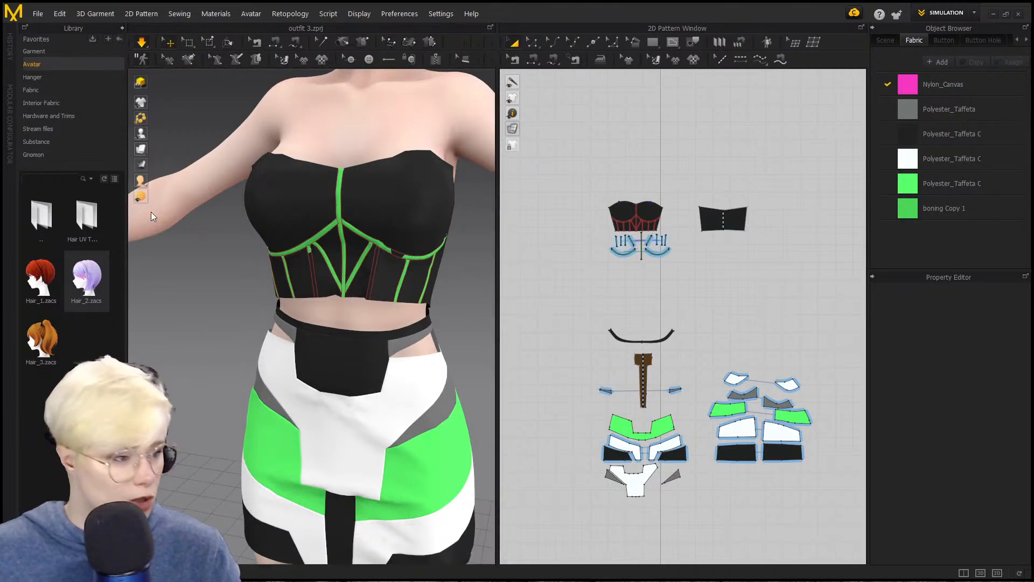
# Step: Hide the library to enlarge the 3D view, and tug the black front hem panel of the skirt into place
pyautogui.click(121, 29)
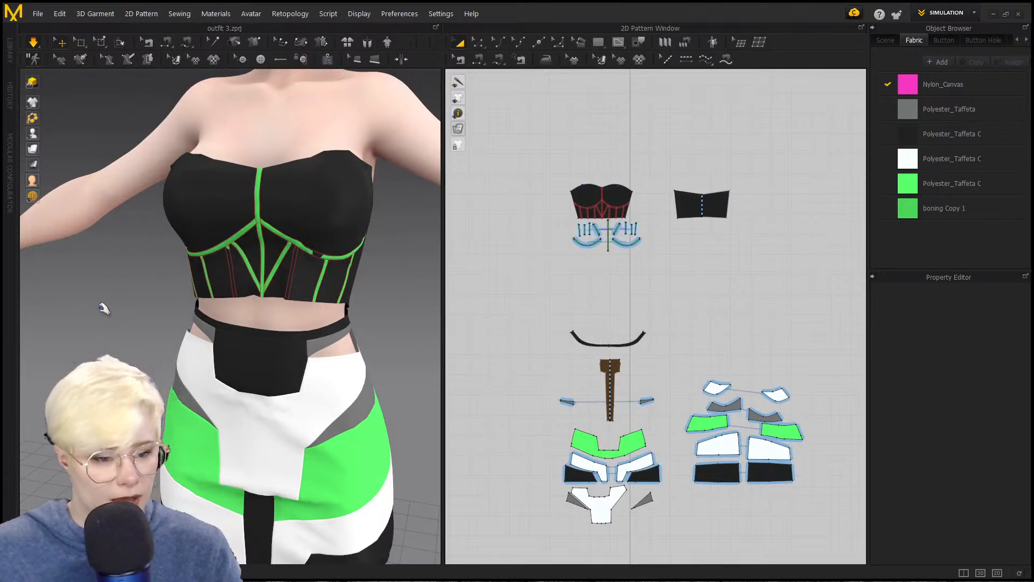
pyautogui.scroll(-3, 104, 308)
pyautogui.moveTo(104, 308); pyautogui.dragTo(117, 334, button='right')
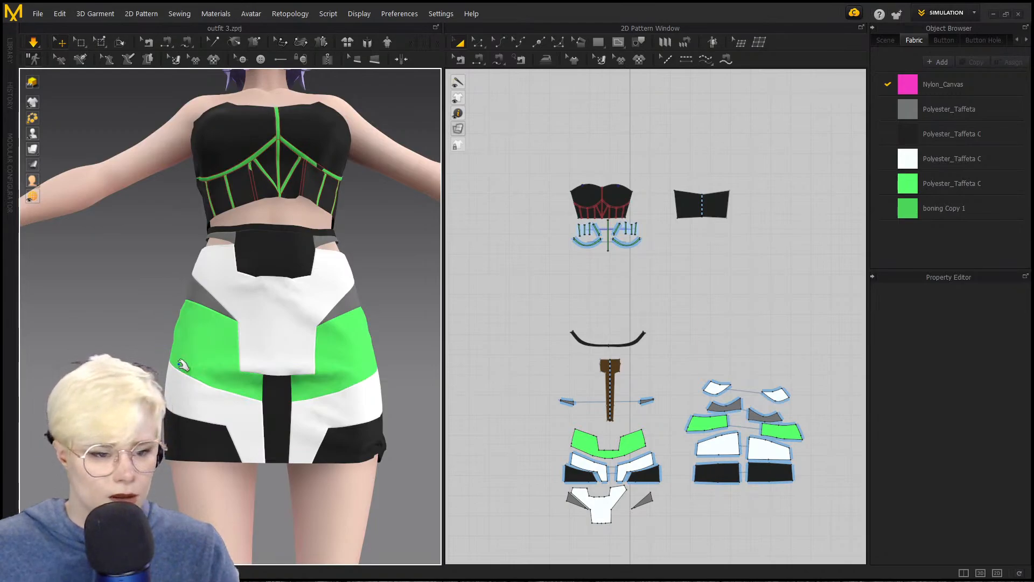
pyautogui.click(183, 435)
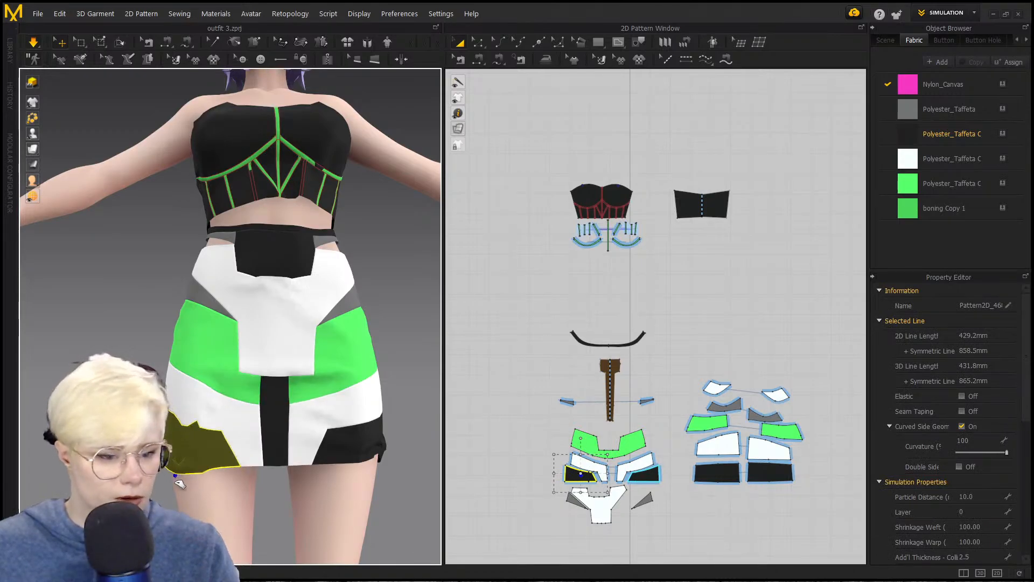
pyautogui.moveTo(176, 446); pyautogui.dragTo(229, 453, button='right')
# Step: Pull the corset's back panel into place across the avatar's back
pyautogui.moveTo(285, 414); pyautogui.dragTo(98, 215, button='right')
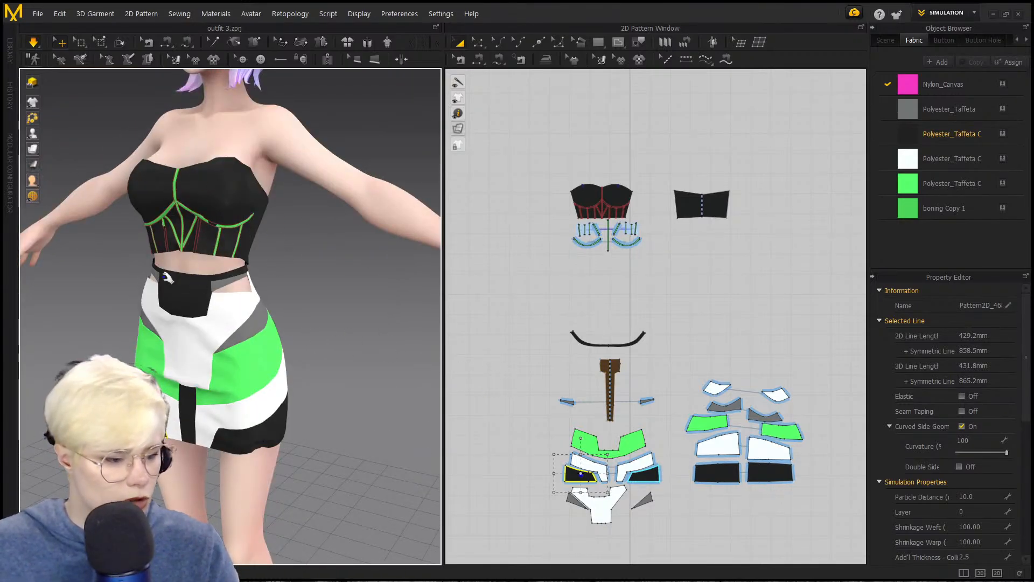
pyautogui.moveTo(249, 264); pyautogui.dragTo(204, 291, button='right')
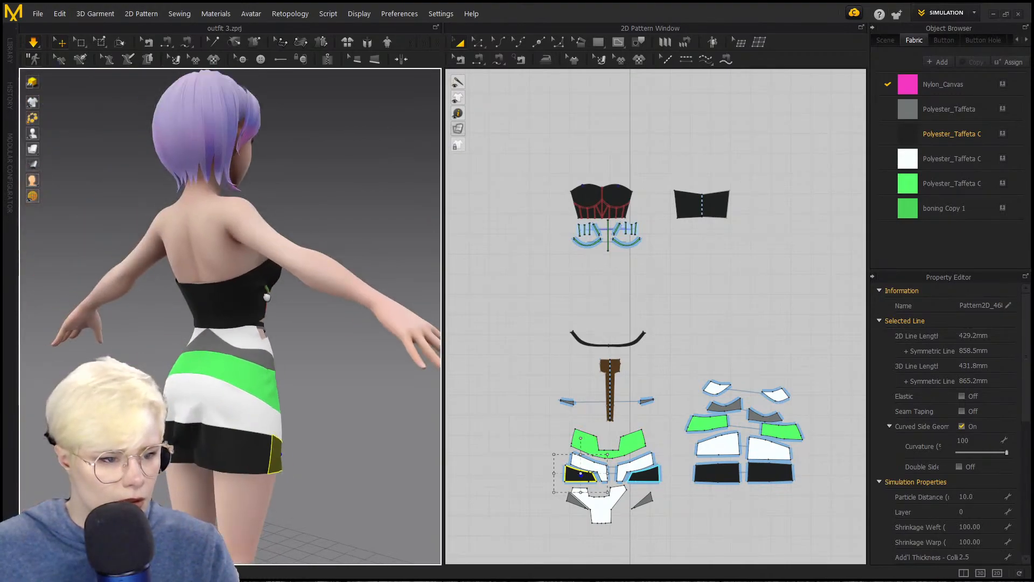
pyautogui.click(196, 292)
pyautogui.moveTo(176, 249); pyautogui.dragTo(156, 241)
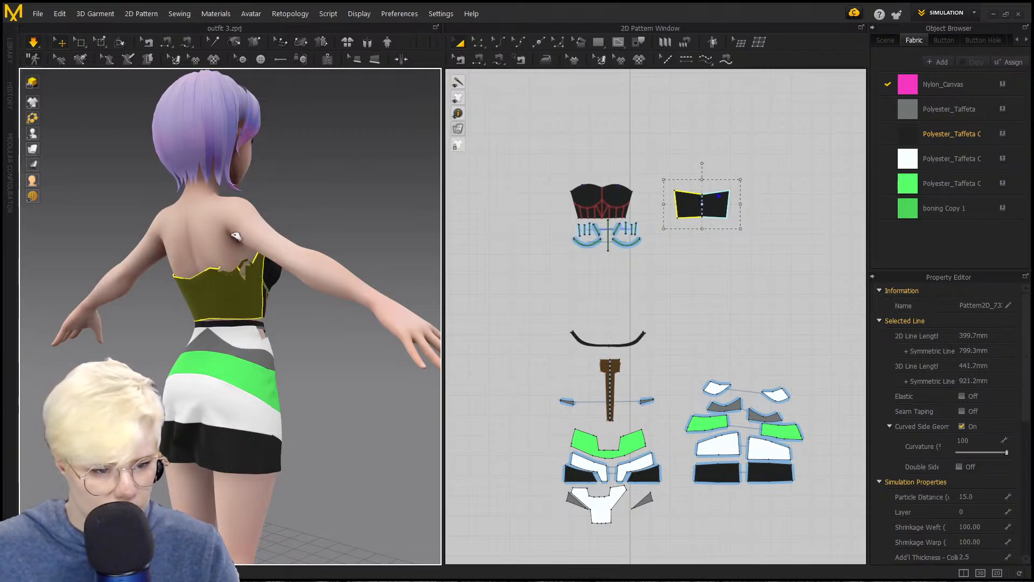
pyautogui.moveTo(282, 293); pyautogui.dragTo(276, 293)
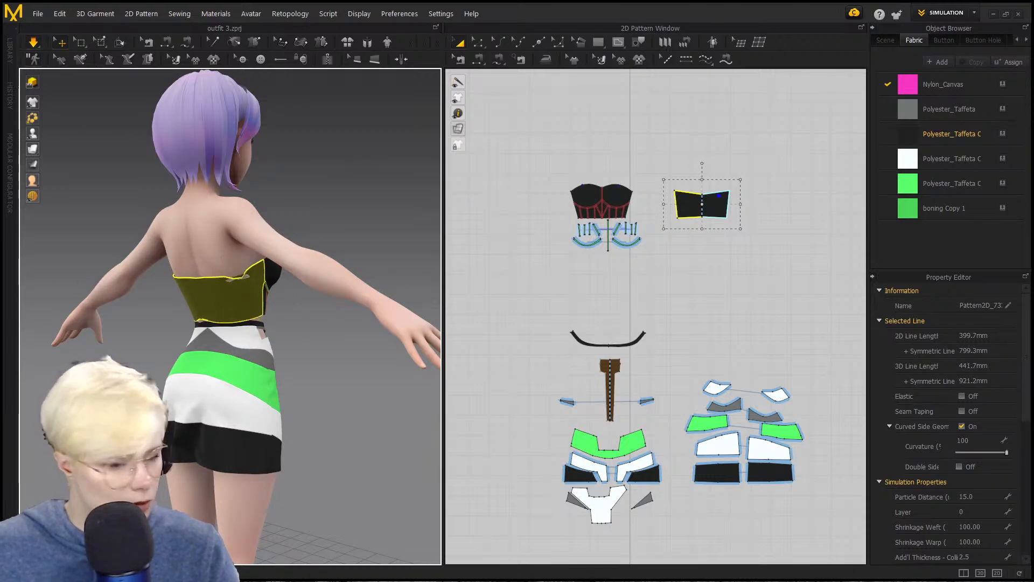
# Step: Stop the simulation and check the outfit's fit from the front and both sides
pyautogui.moveTo(329, 318); pyautogui.dragTo(160, 314, button='right')
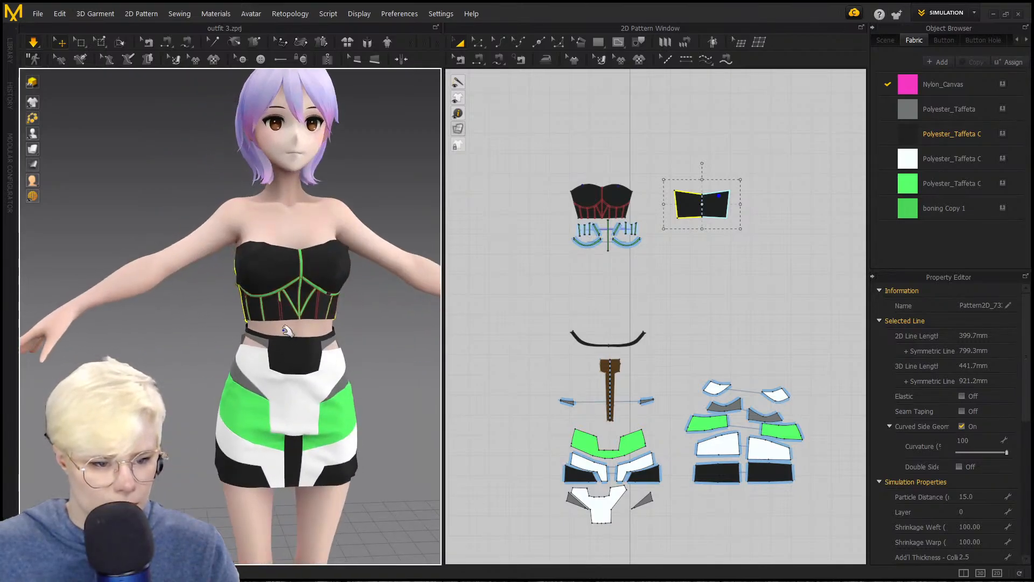
pyautogui.scroll(2, 277, 361)
pyautogui.press('space')
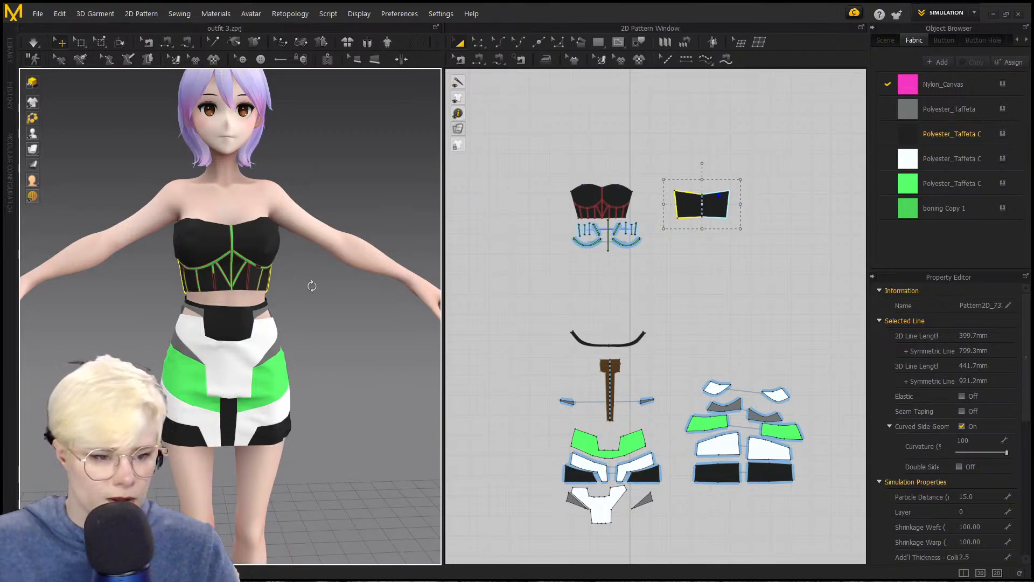
pyautogui.moveTo(311, 286); pyautogui.dragTo(264, 297, button='right')
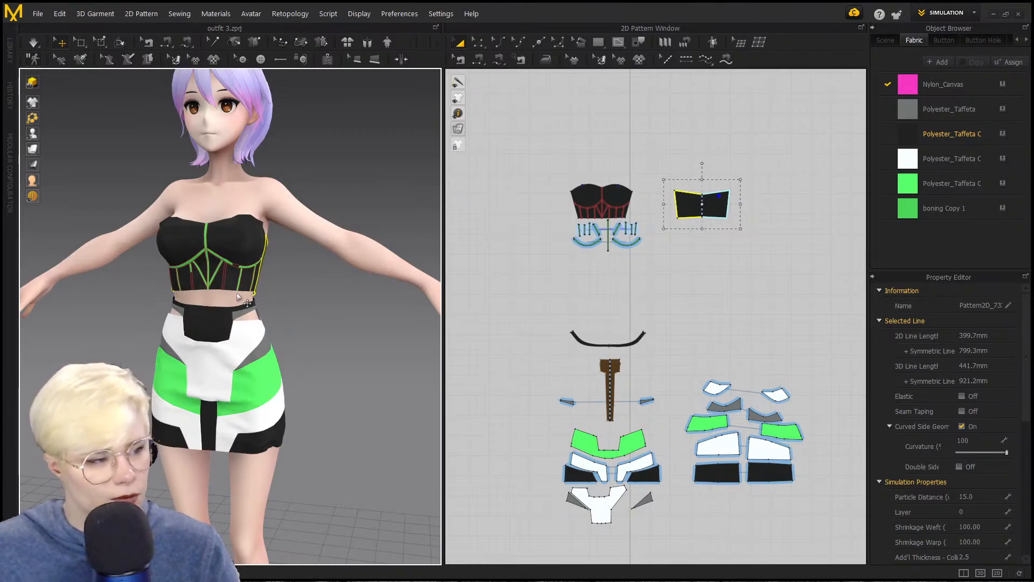
pyautogui.moveTo(282, 297); pyautogui.dragTo(213, 382, button='right')
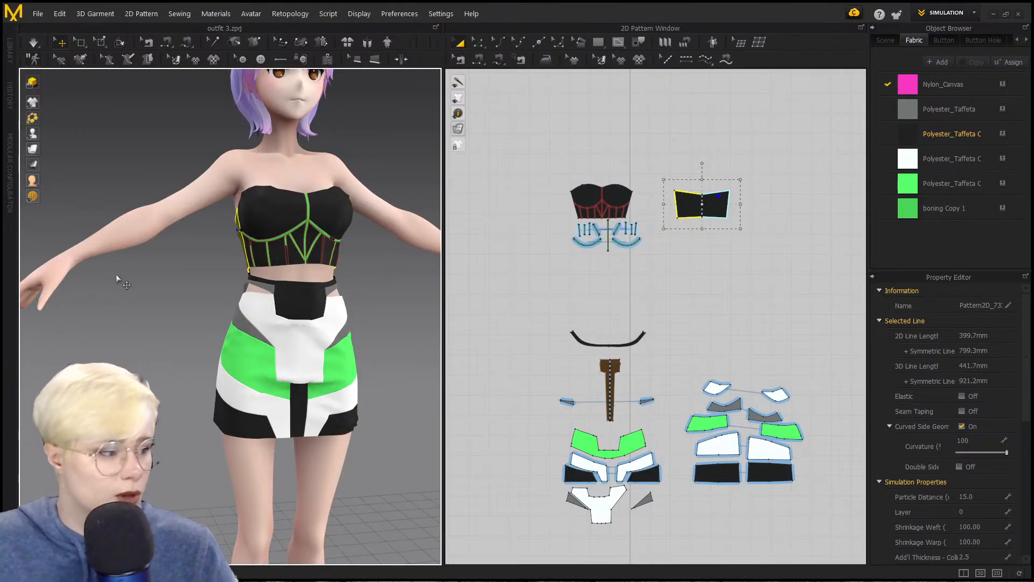
pyautogui.moveTo(253, 284); pyautogui.dragTo(201, 294, button='right')
pyautogui.moveTo(291, 333); pyautogui.dragTo(333, 302, button='middle')
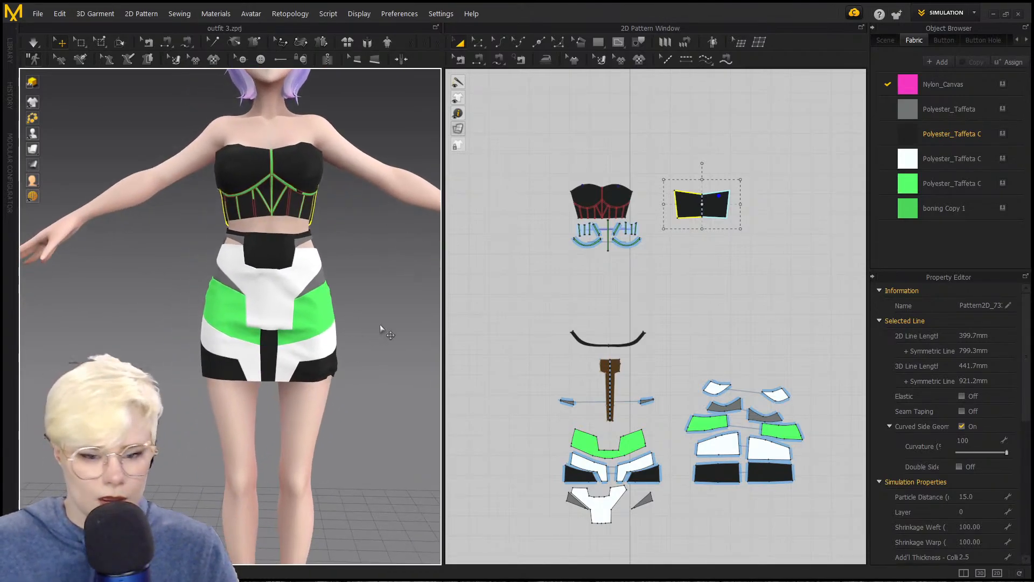
# Step: Move all skirt and waistband patterns together closer to the corset patterns in the 2D layout
pyautogui.scroll(-2, 755, 508)
pyautogui.moveTo(754, 508); pyautogui.dragTo(731, 417, button='middle')
pyautogui.click(721, 426)
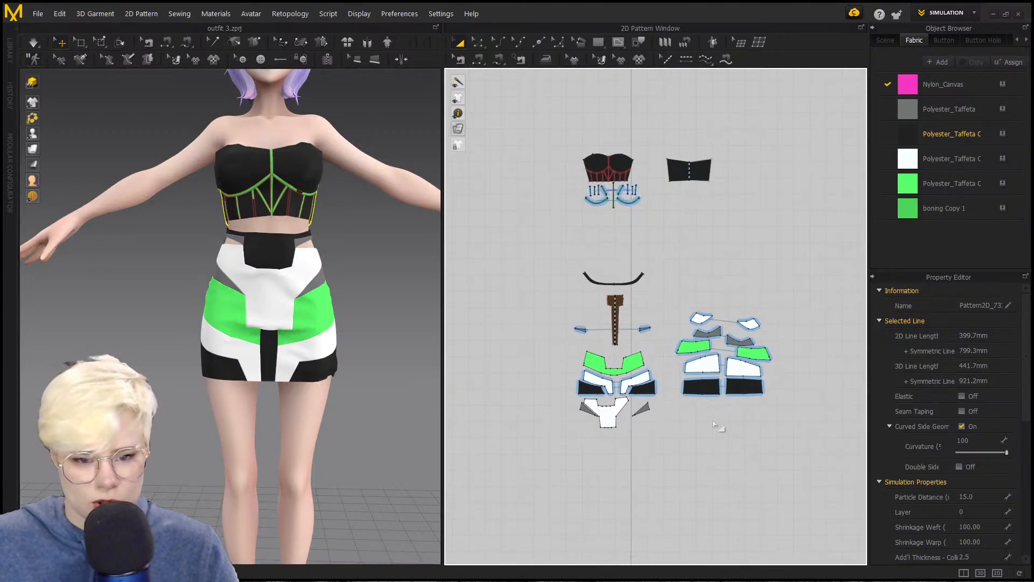
pyautogui.moveTo(775, 452); pyautogui.dragTo(556, 253)
pyautogui.moveTo(707, 382); pyautogui.dragTo(673, 335)
# Step: Select the pink Nylon_Canvas patterns and examine where they lie in 3D, ending with them deselected
pyautogui.scroll(-5, 668, 334)
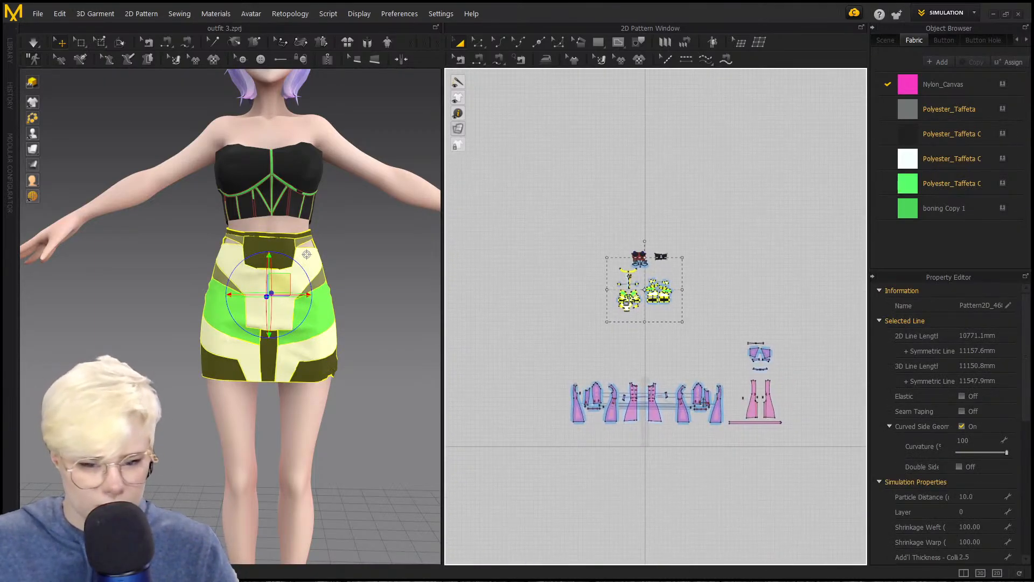
pyautogui.moveTo(823, 472); pyautogui.dragTo(507, 345)
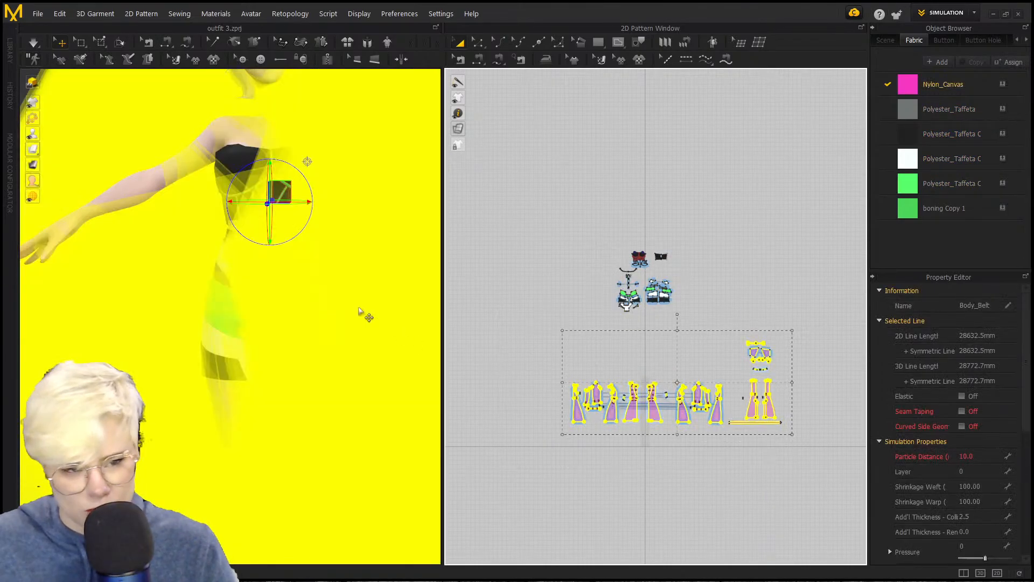
pyautogui.scroll(-10, 333, 353)
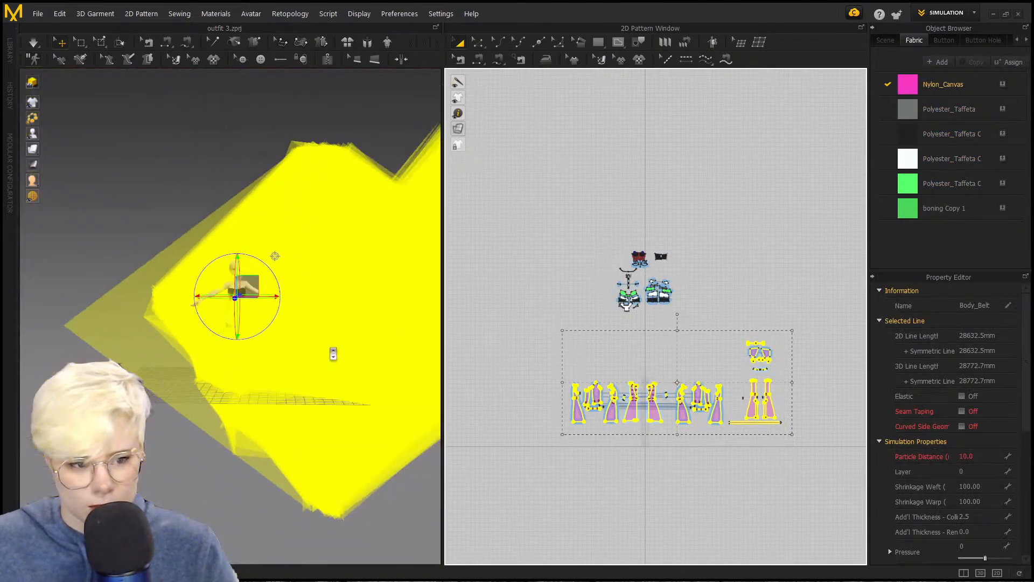
pyautogui.scroll(3, 269, 340)
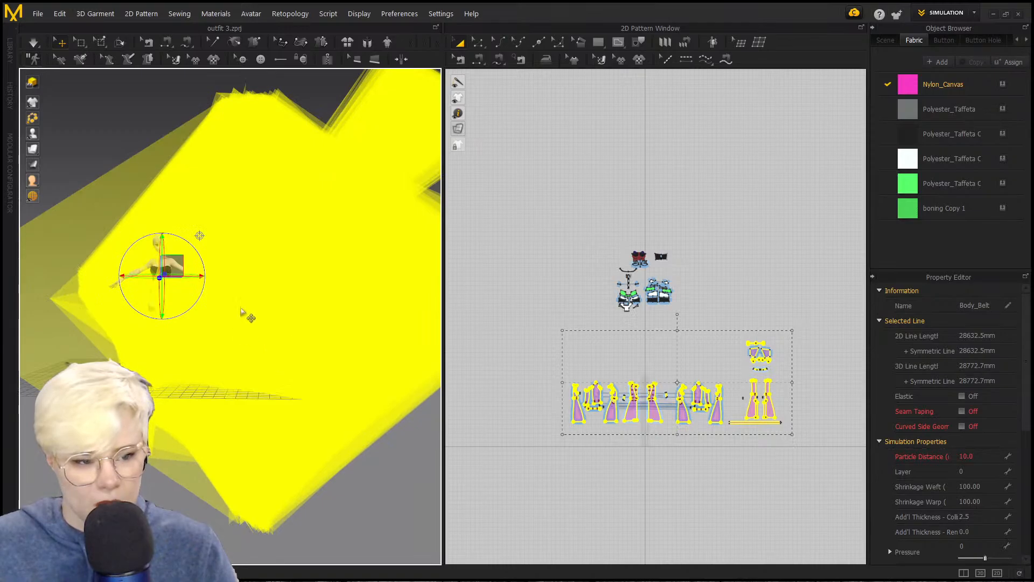
pyautogui.moveTo(241, 309); pyautogui.dragTo(310, 319, button='middle')
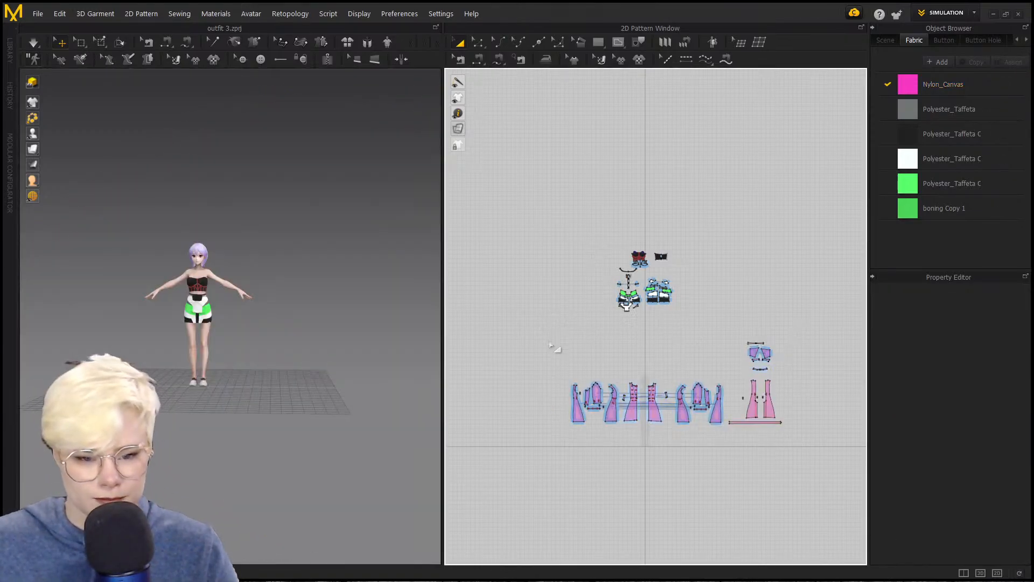
pyautogui.scroll(4, 522, 329)
pyautogui.scroll(3, 251, 257)
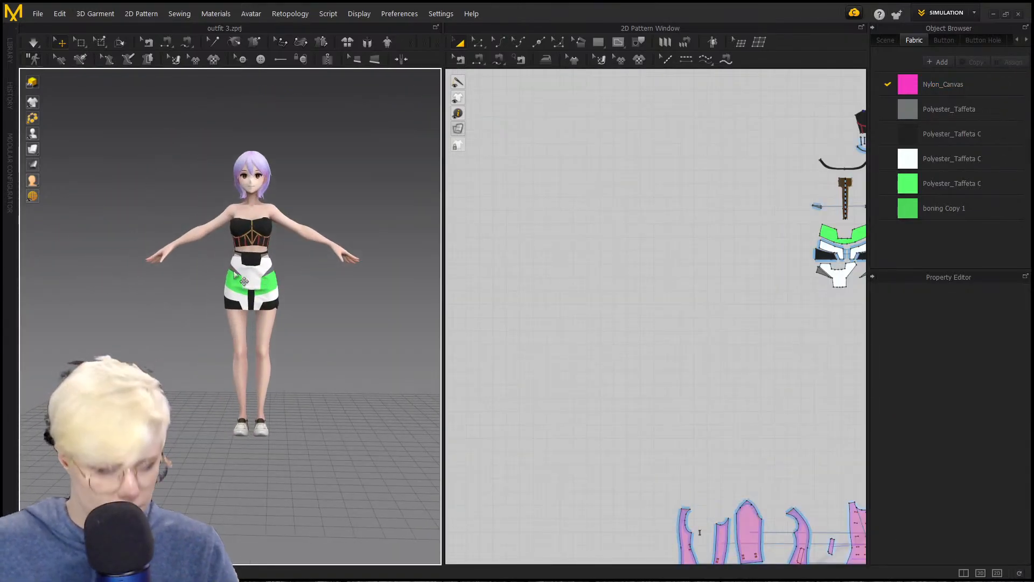
# Step: Try to hide all the garment patterns from the avatar, and undo it
pyautogui.hotkey('ctrl', 'a')
pyautogui.rightClick(252, 257)
pyautogui.click(314, 377)
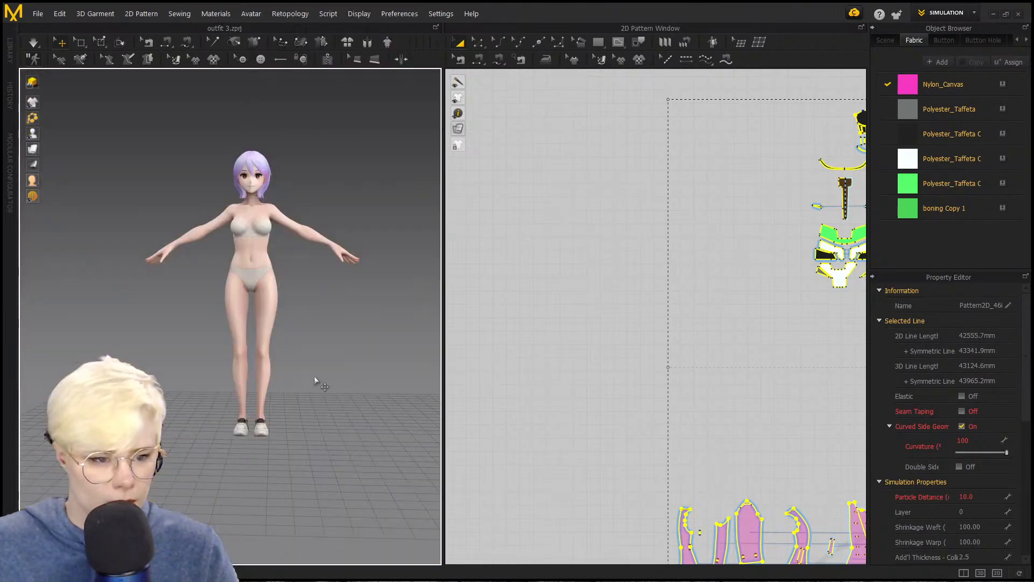
pyautogui.hotkey('ctrl', 'z')
pyautogui.click(357, 367)
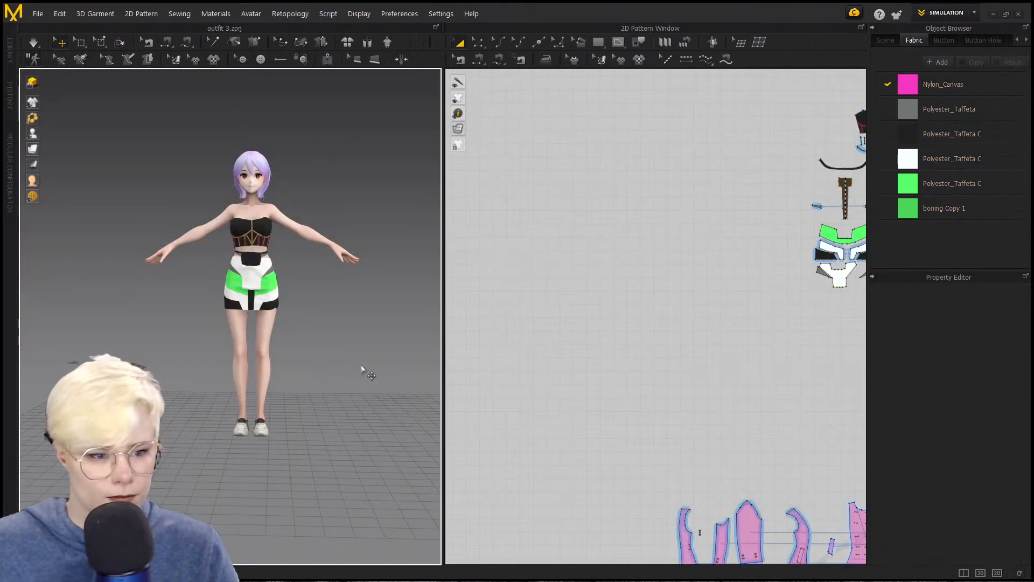
# Step: Freeze all the corset and skirt patterns on the avatar, ending with them deselected
pyautogui.scroll(-5, 638, 350)
pyautogui.scroll(-1, 319, 326)
pyautogui.moveTo(383, 331); pyautogui.dragTo(266, 316, button='middle')
pyautogui.scroll(-1, 266, 315)
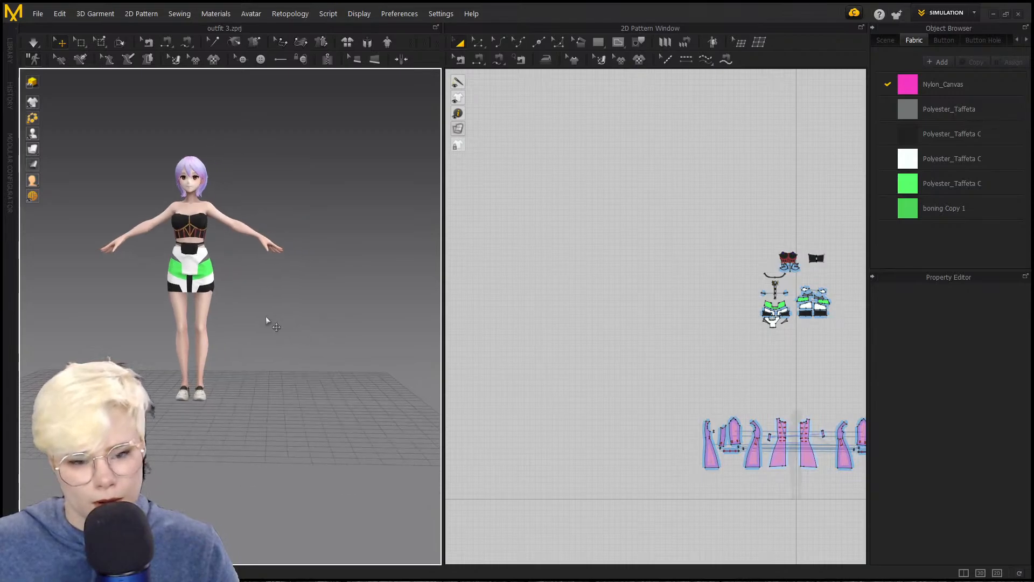
pyautogui.scroll(-2, 319, 317)
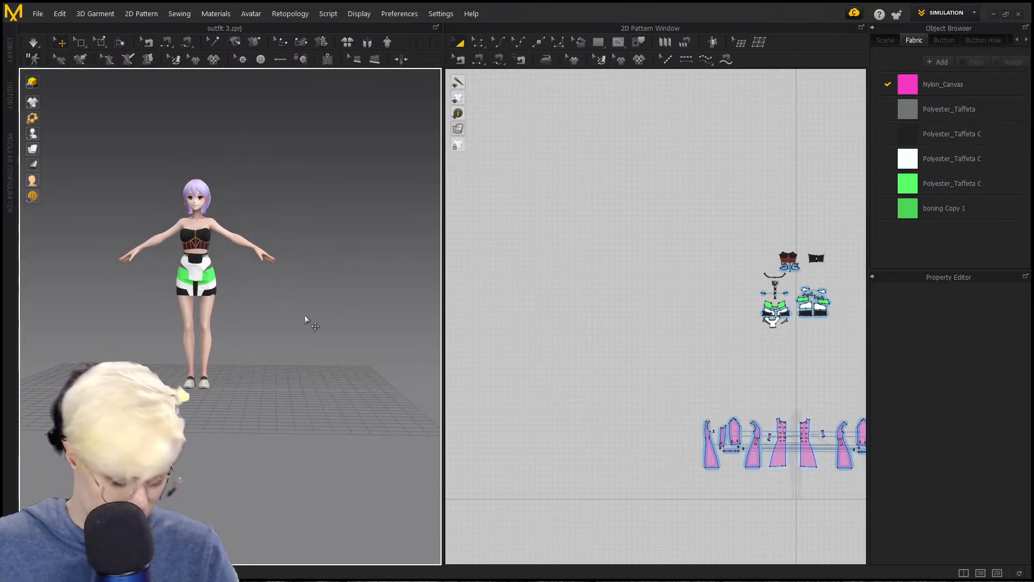
pyautogui.moveTo(725, 317); pyautogui.dragTo(502, 293, button='middle')
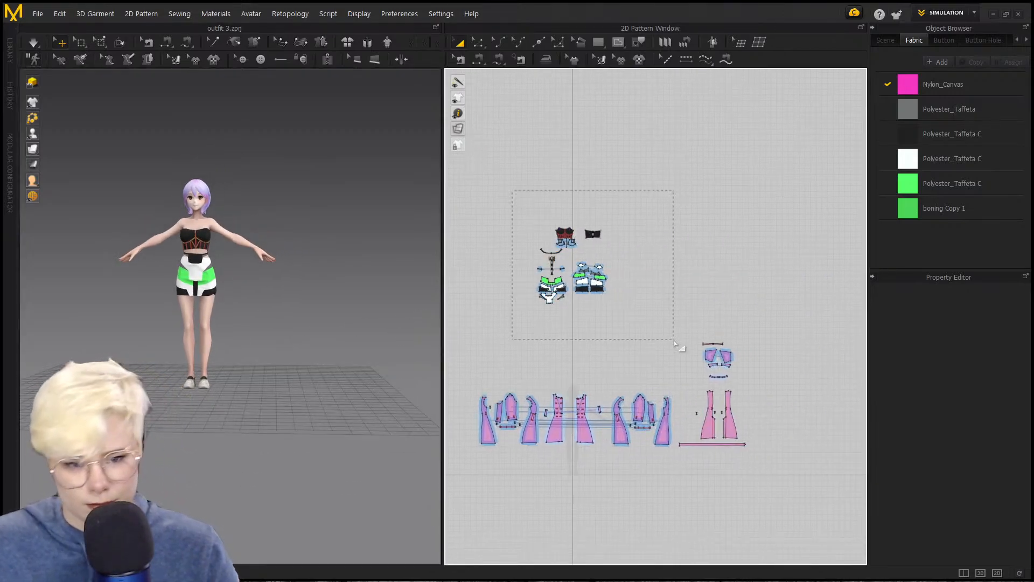
pyautogui.moveTo(674, 343); pyautogui.dragTo(676, 345)
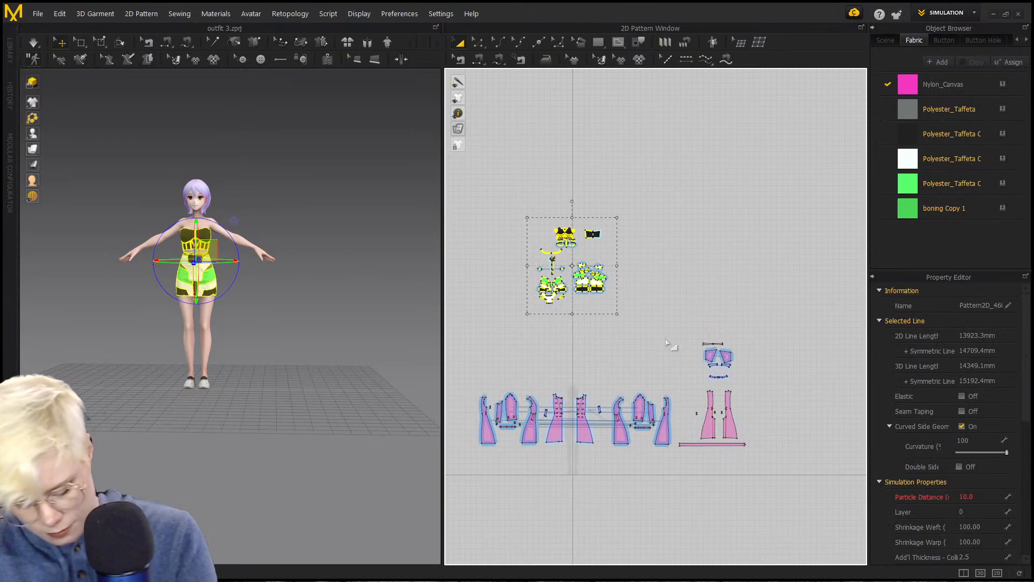
pyautogui.click(515, 326)
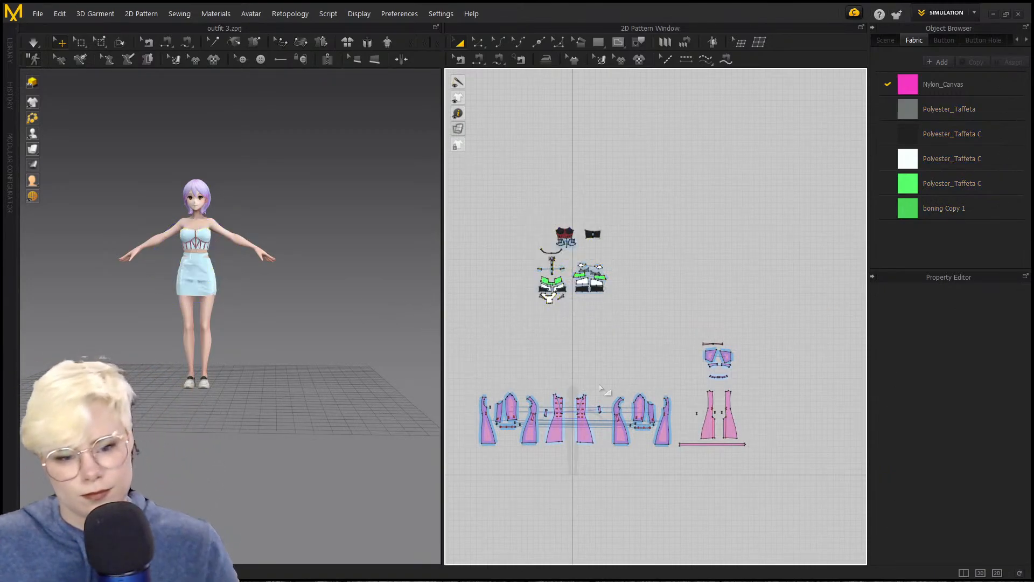
# Step: Show all the pink Nylon_Canvas coat patterns on the avatar in 3D, deselect them and start the simulation
pyautogui.moveTo(440, 317); pyautogui.dragTo(444, 321)
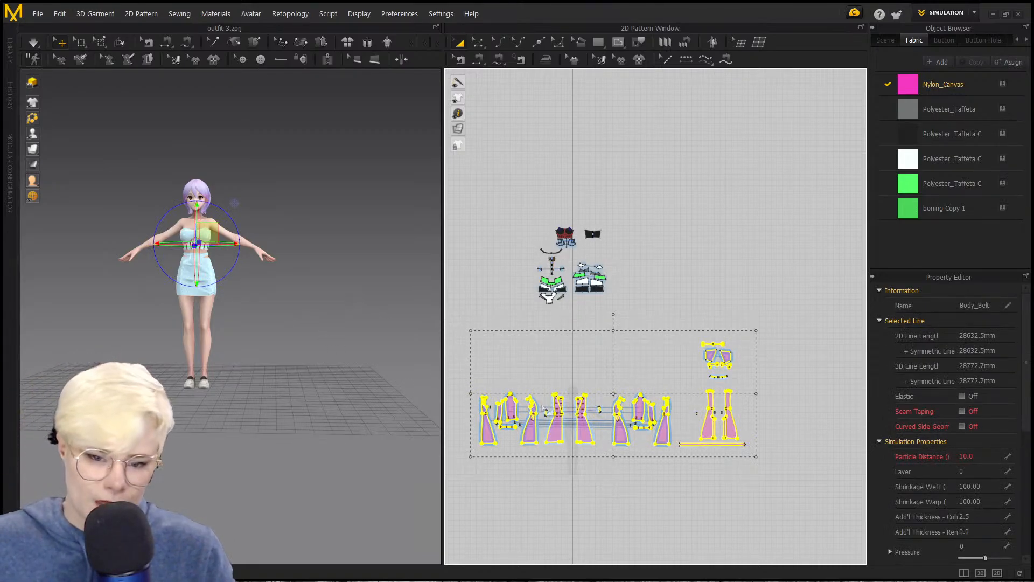
pyautogui.rightClick(186, 301)
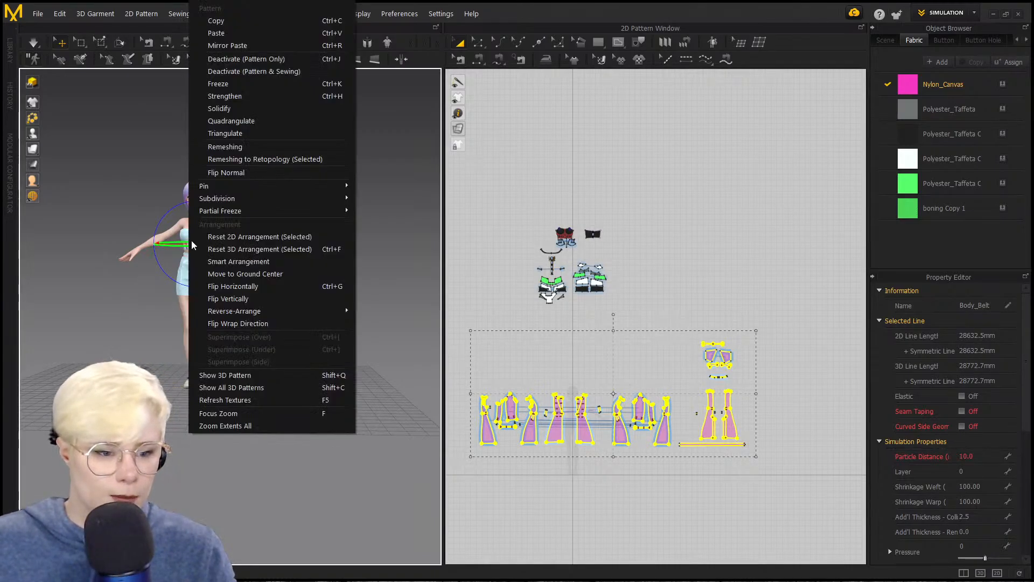
pyautogui.click(259, 372)
pyautogui.scroll(8, 242, 321)
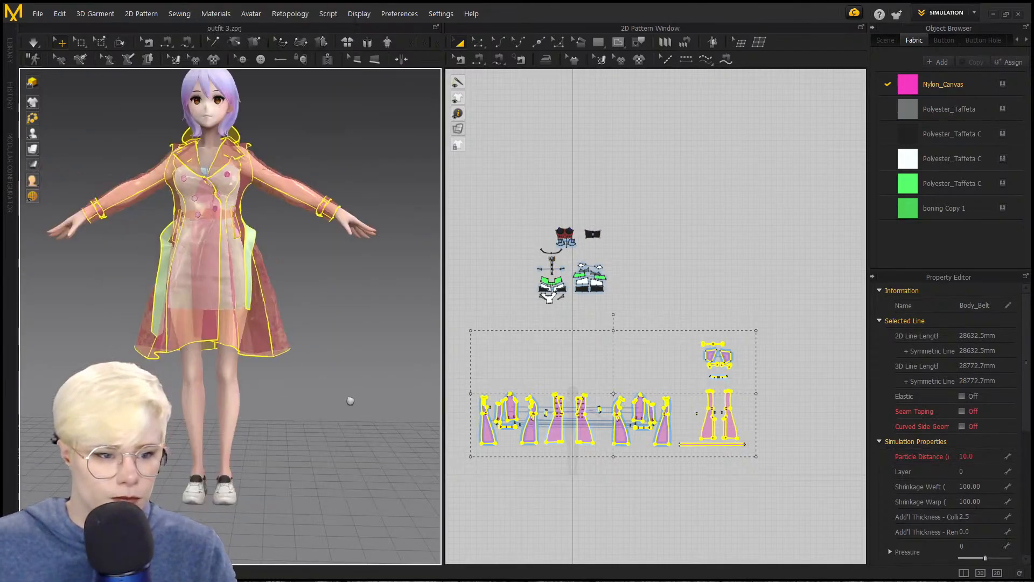
pyautogui.click(381, 291)
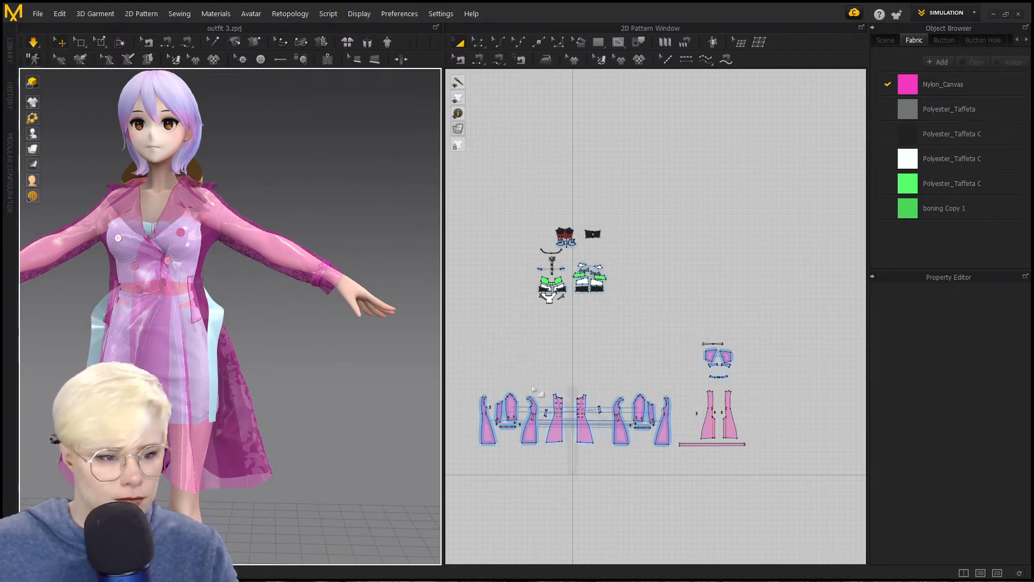
# Step: Examine the simulated coat's back, side and hood on the avatar, and inspect the hood pieces in the 2D layout
pyautogui.moveTo(506, 352); pyautogui.dragTo(760, 459)
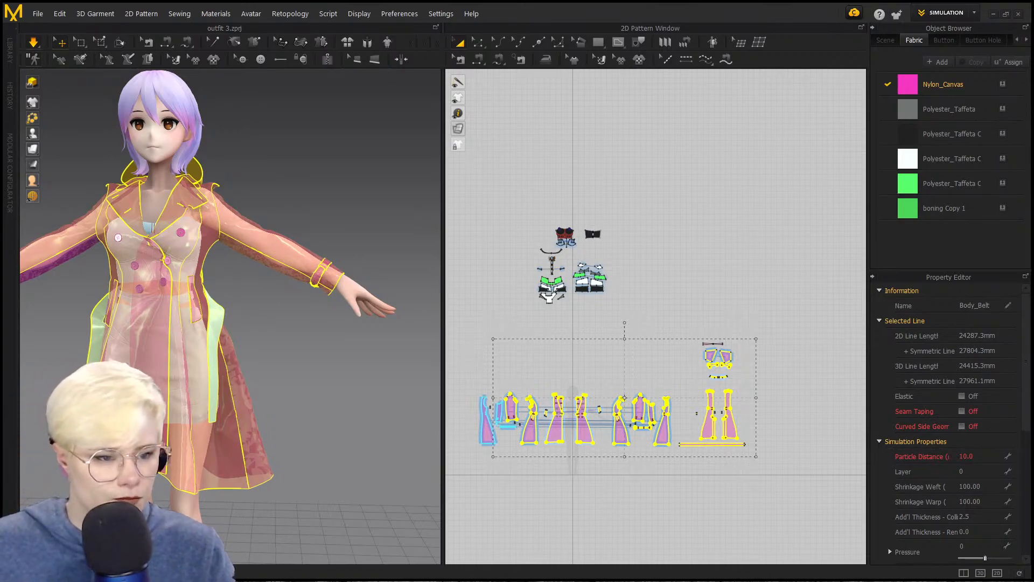
pyautogui.moveTo(151, 235); pyautogui.dragTo(282, 241, button='right')
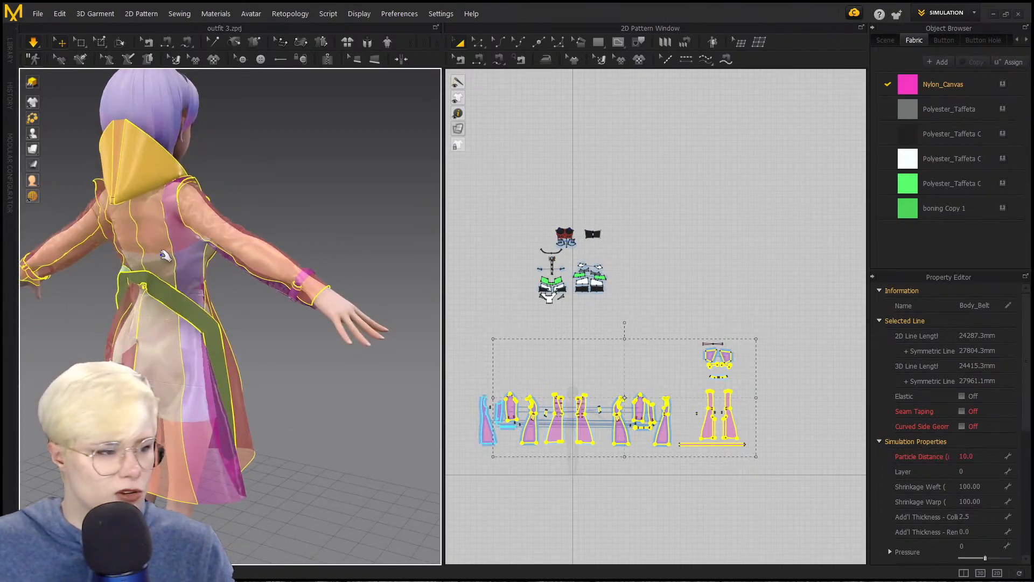
pyautogui.scroll(3, 109, 223)
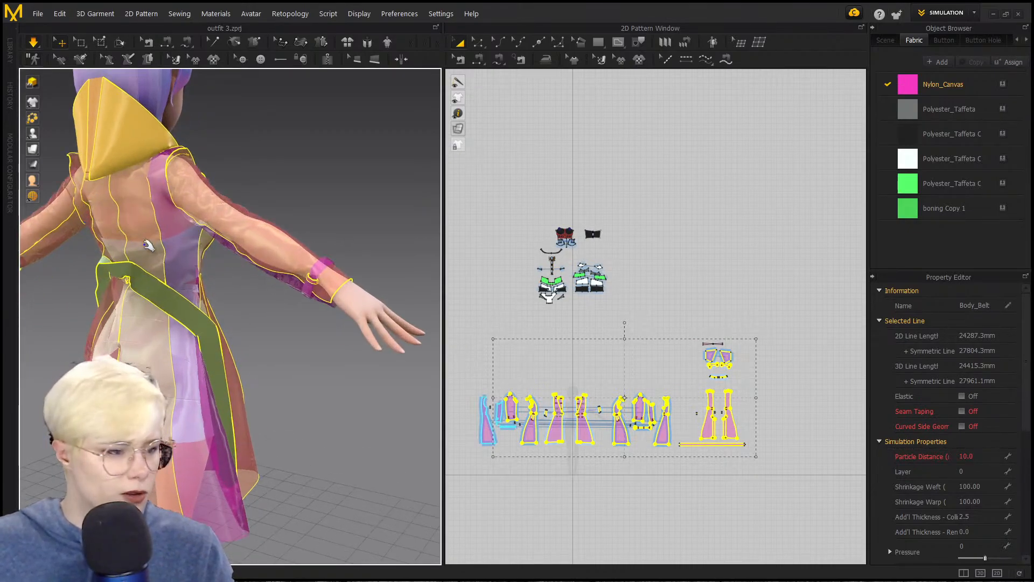
pyautogui.moveTo(149, 245); pyautogui.dragTo(212, 323, button='middle')
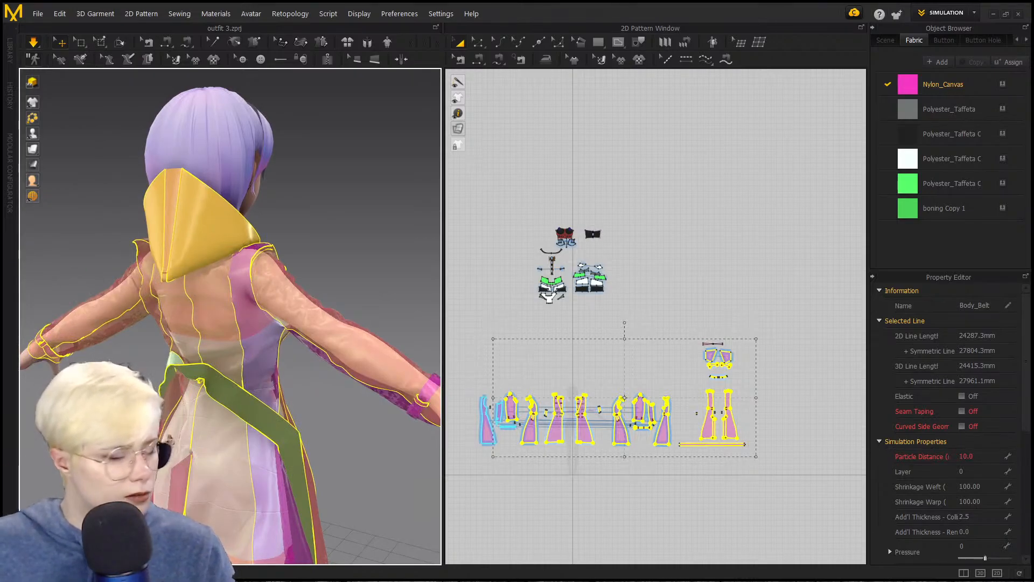
pyautogui.click(300, 186)
pyautogui.moveTo(300, 186); pyautogui.dragTo(297, 217, button='right')
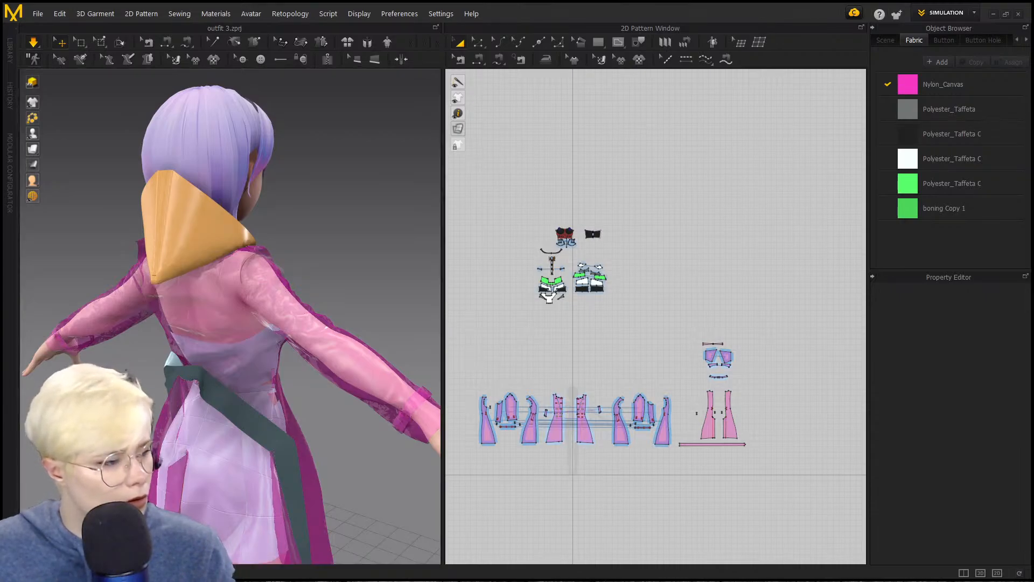
pyautogui.moveTo(260, 246); pyautogui.dragTo(345, 215, button='right')
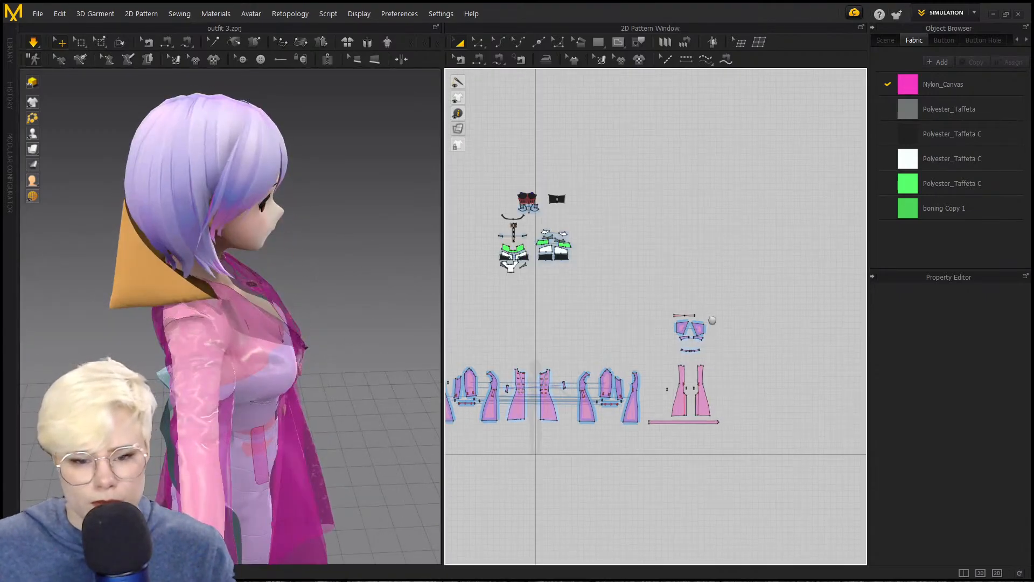
pyautogui.scroll(5, 769, 322)
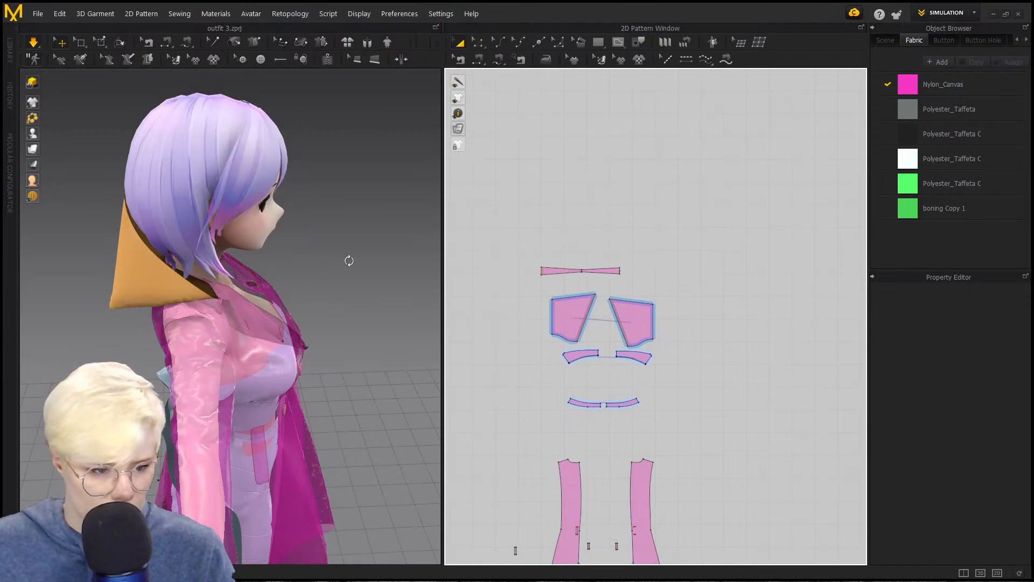
pyautogui.moveTo(348, 260); pyautogui.dragTo(716, 270, button='right')
pyautogui.press('z')
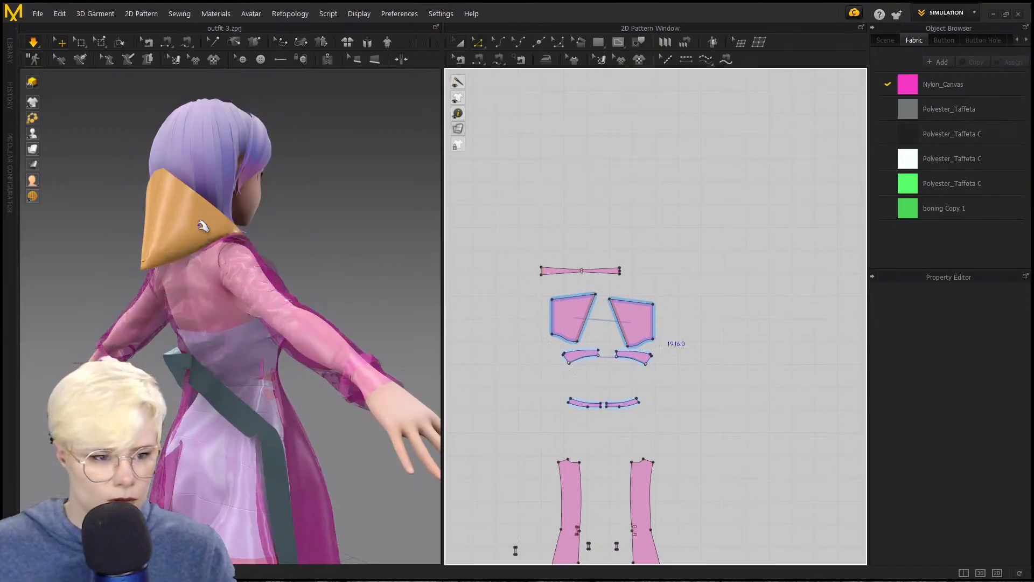
pyautogui.scroll(5, 628, 300)
pyautogui.moveTo(201, 224); pyautogui.dragTo(229, 210, button='right')
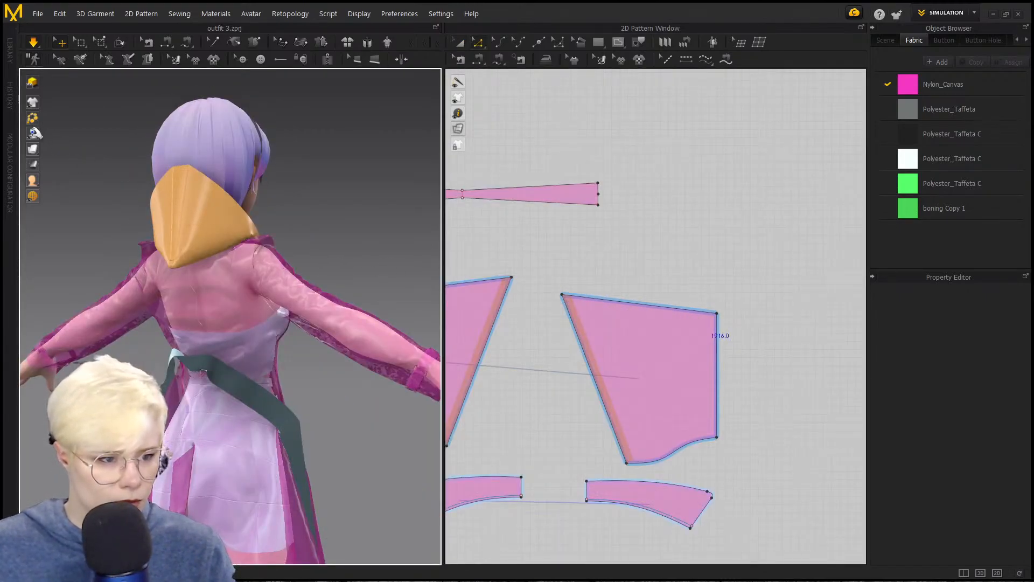
# Step: Stop the simulation and delete the long loose belt pattern at the coat's back waist
pyautogui.scroll(-6, 568, 201)
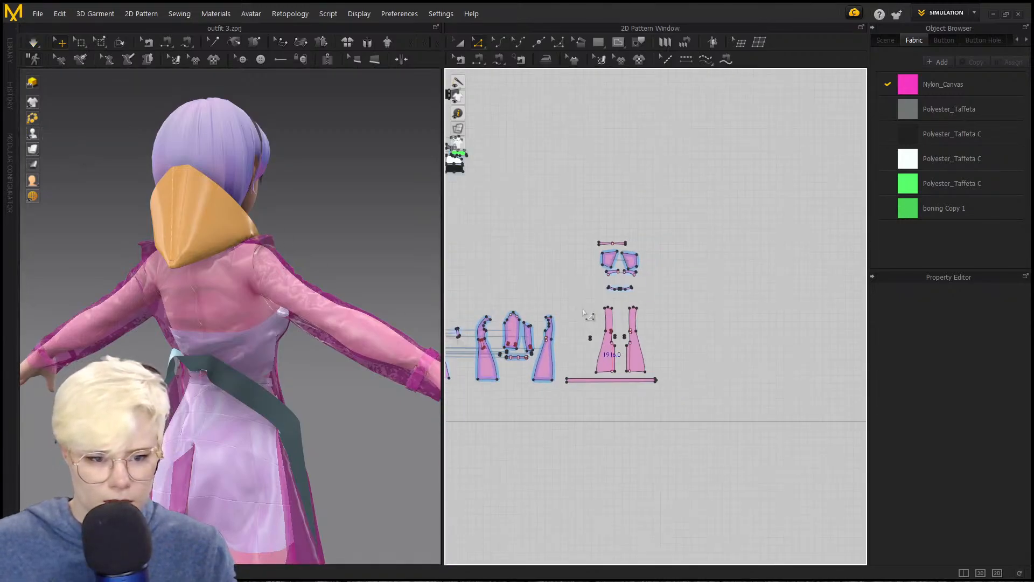
pyautogui.scroll(-3, 589, 315)
pyautogui.scroll(3, 265, 389)
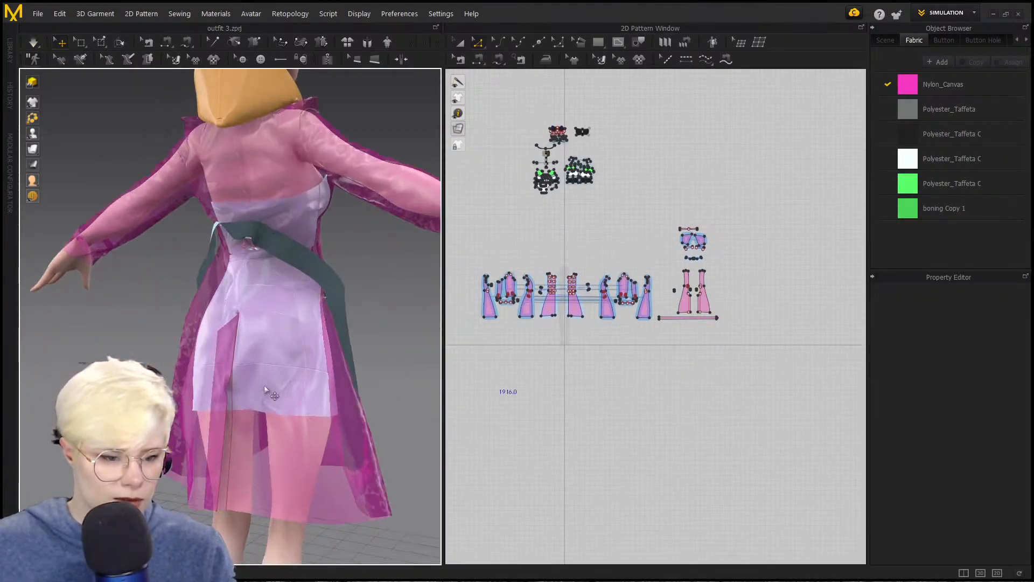
pyautogui.moveTo(238, 422); pyautogui.dragTo(286, 428, button='right')
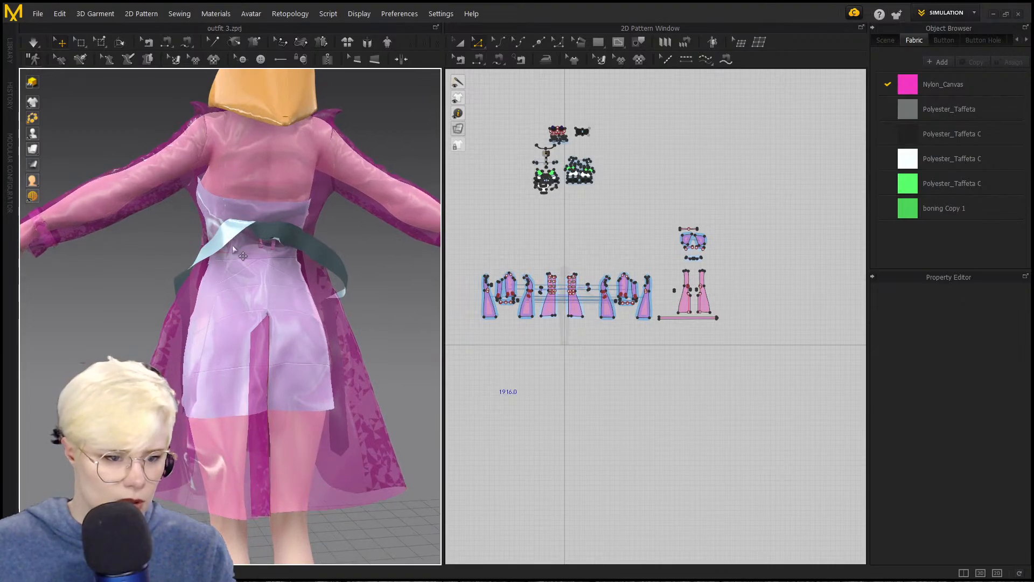
pyautogui.click(230, 245)
pyautogui.click(279, 266)
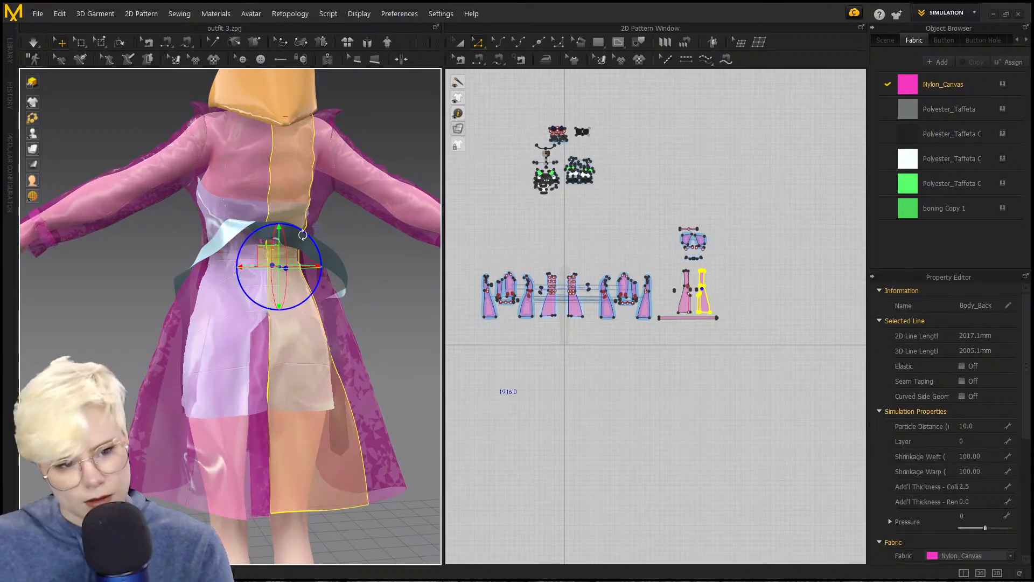
pyautogui.click(342, 264)
pyautogui.press('Delete')
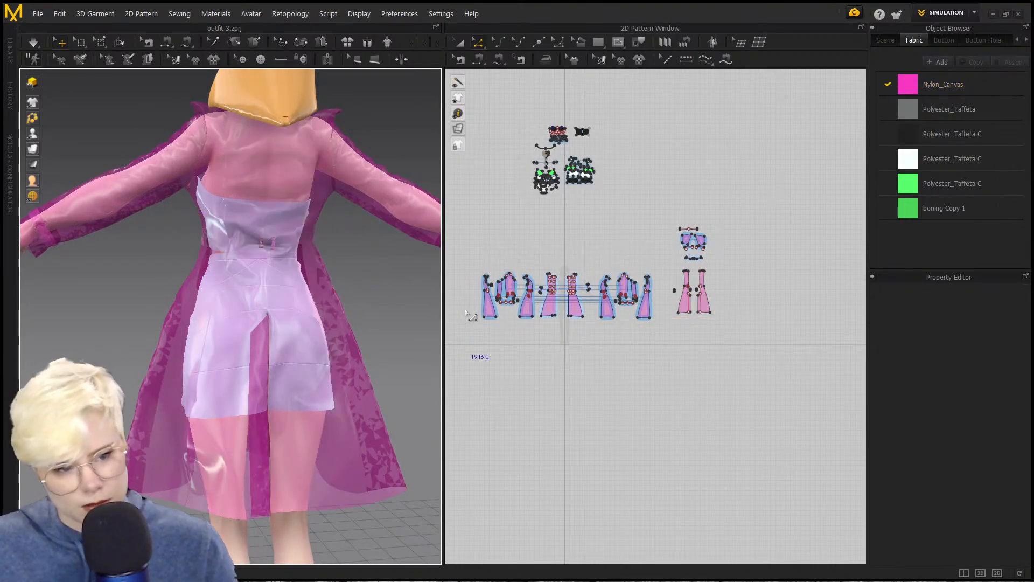
# Step: Restart the simulation and pull the coat's two back panels into place over the skirt
pyautogui.moveTo(216, 302); pyautogui.dragTo(209, 279, button='right')
pyautogui.press('space')
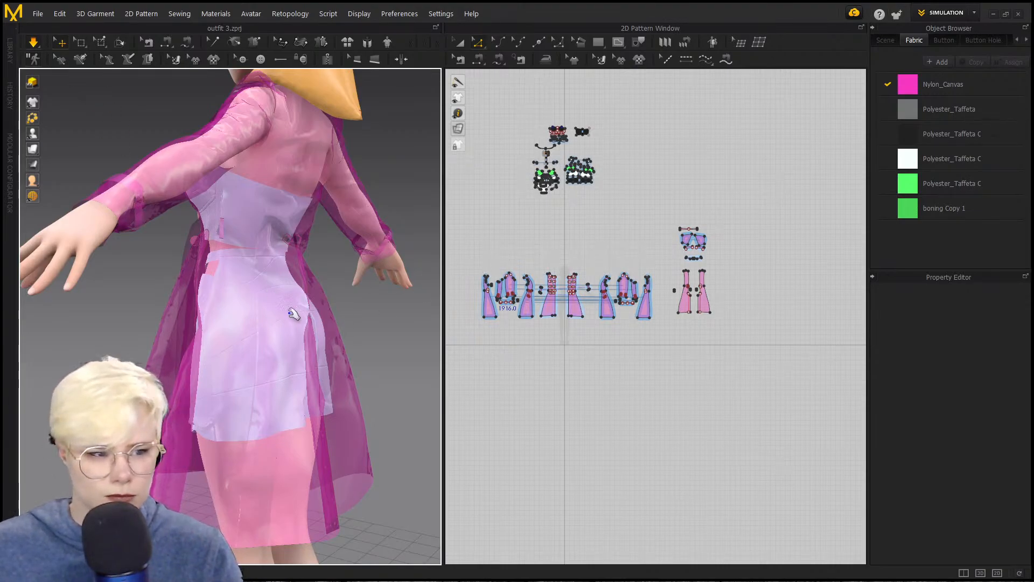
pyautogui.click(309, 333)
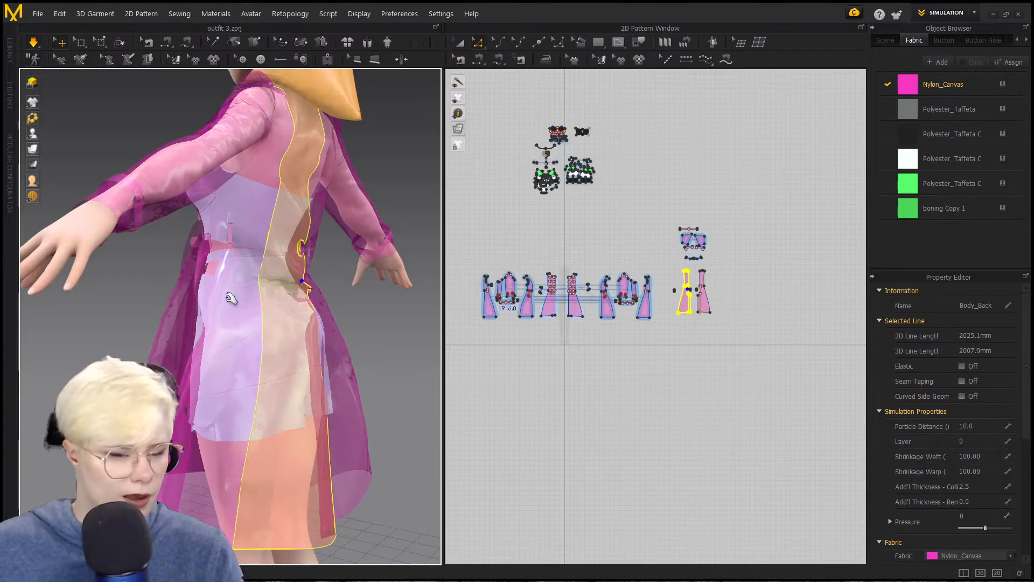
pyautogui.moveTo(334, 285)
pyautogui.mouseDown(button='right')
pyautogui.moveTo(203, 277)
pyautogui.moveTo(323, 284)
pyautogui.mouseUp(button='right')
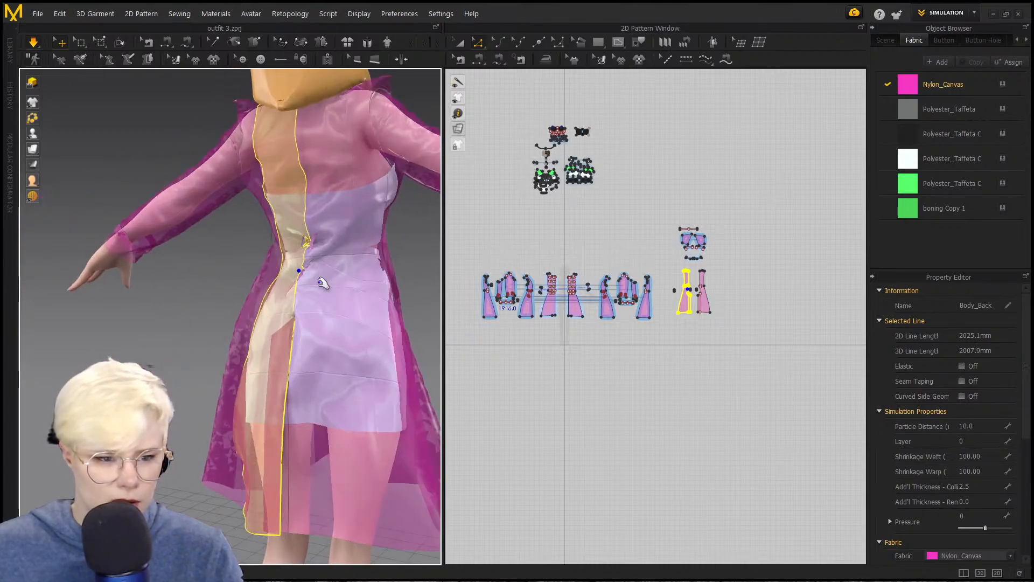
pyautogui.click(326, 291)
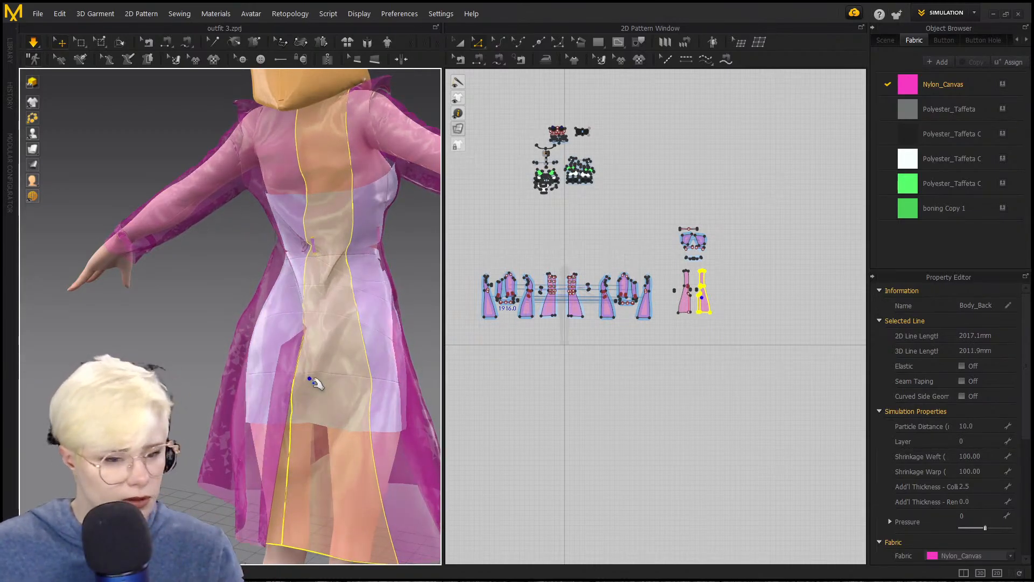
pyautogui.moveTo(318, 278); pyautogui.dragTo(66, 316, button='right')
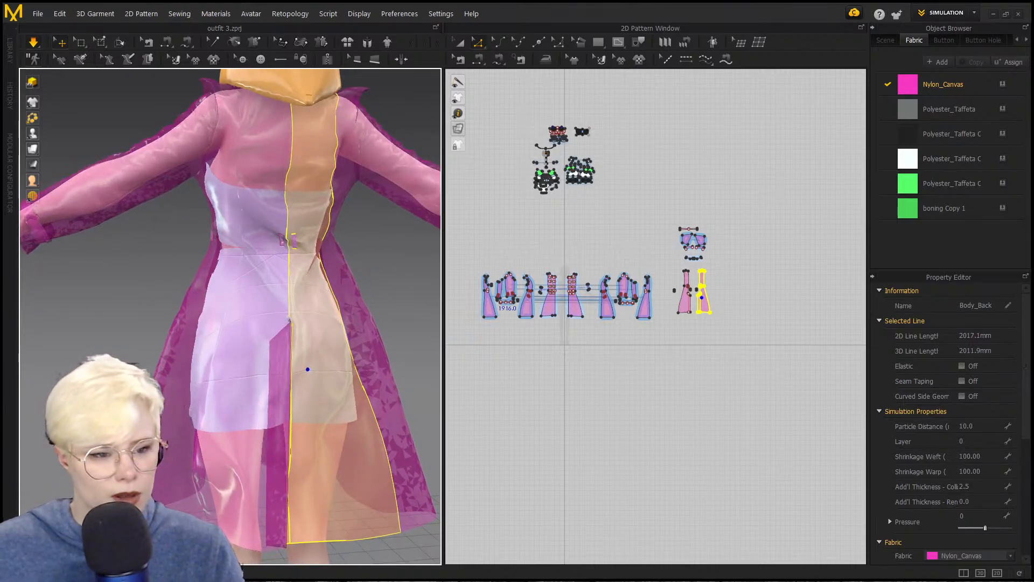
pyautogui.click(217, 346)
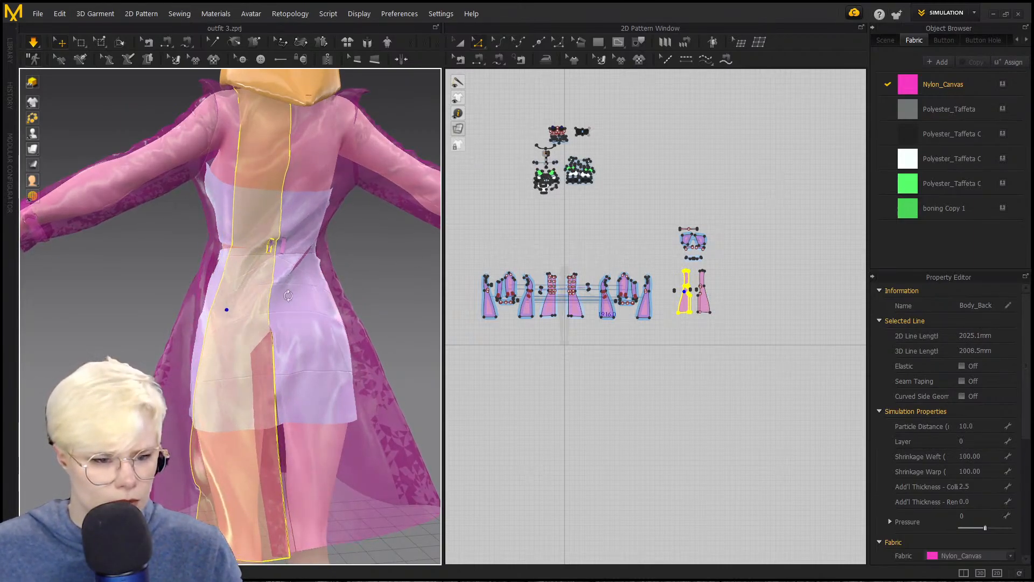
# Step: Pull the coat's overlapping front panels into place around the chest and waist while simulating
pyautogui.moveTo(288, 296); pyautogui.dragTo(218, 258, button='right')
pyautogui.click(223, 282)
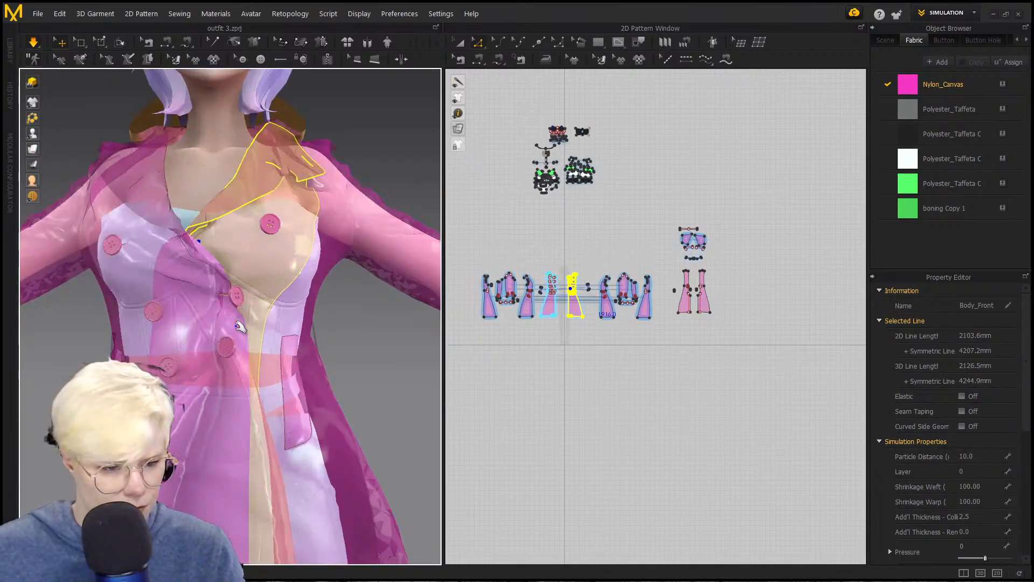
pyautogui.scroll(2, 247, 322)
pyautogui.click(249, 317)
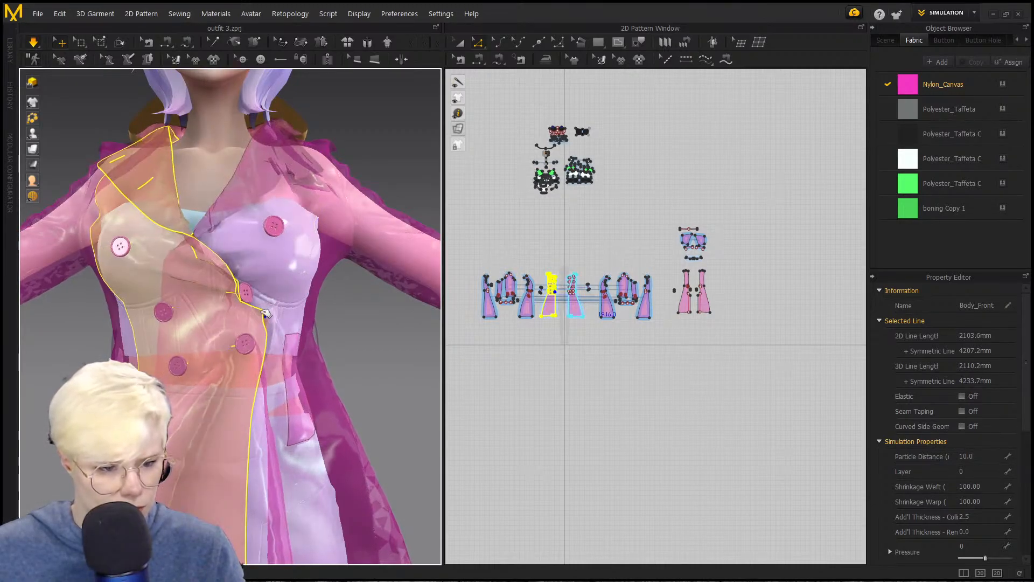
pyautogui.click(259, 305)
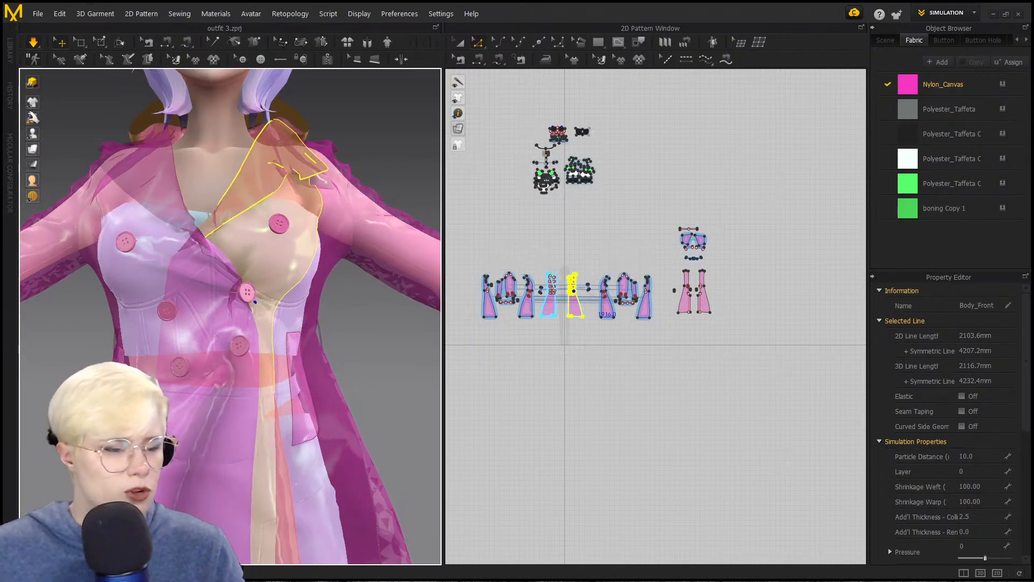
# Step: Open the asset library and stop the simulation
pyautogui.moveTo(32, 101)
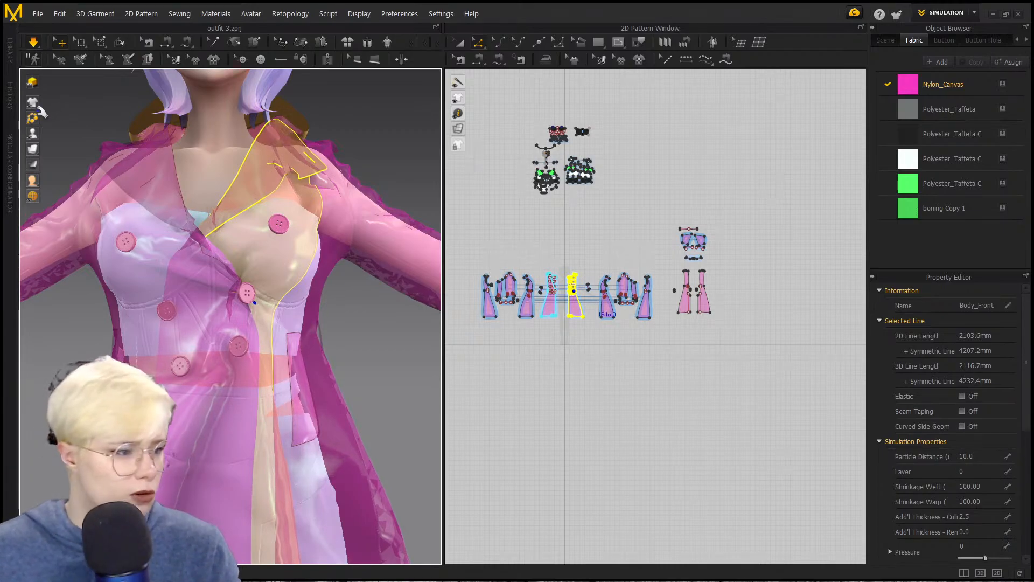
pyautogui.click(10, 50)
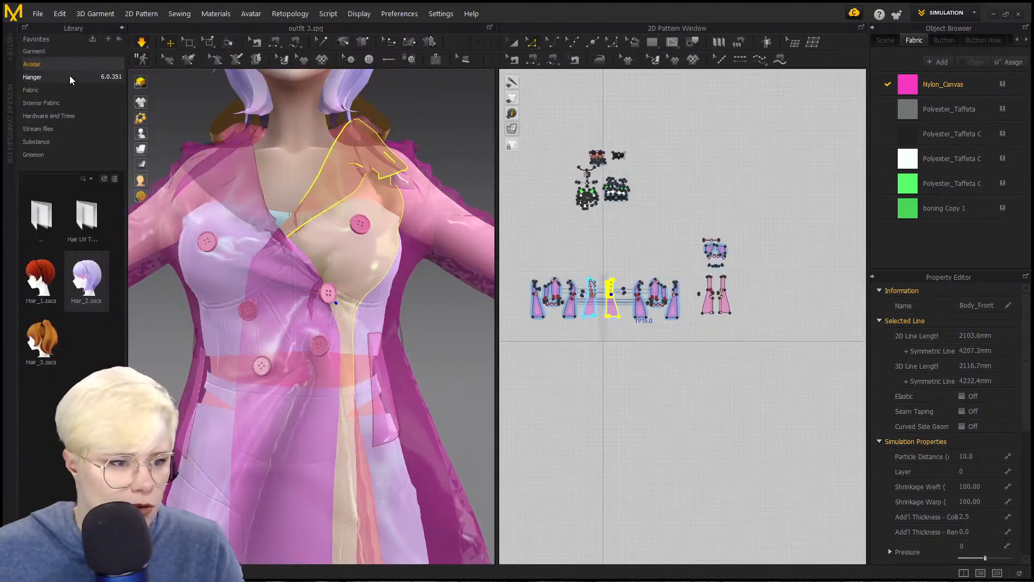
pyautogui.press('space')
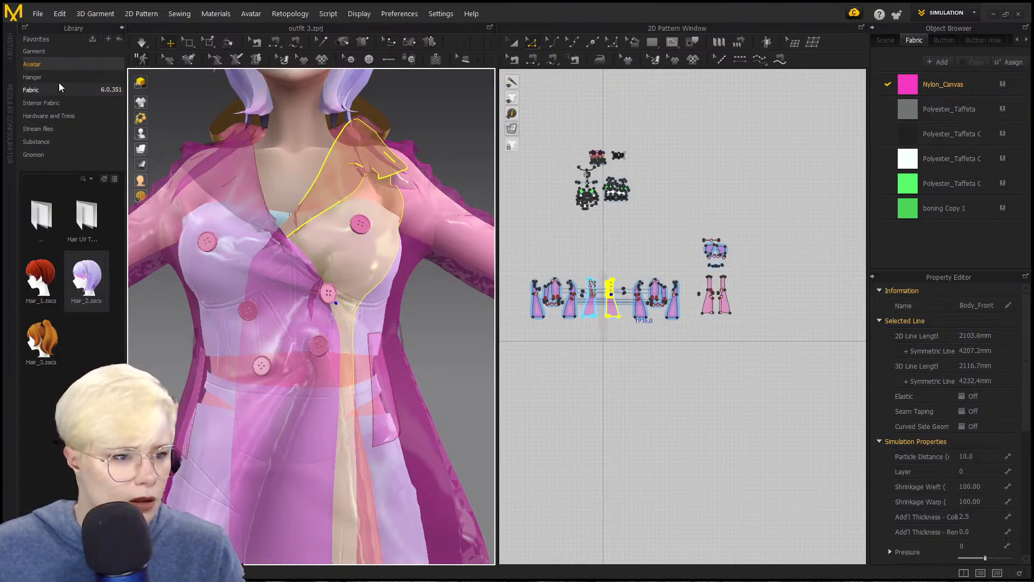
# Step: Load the attention pose from the avatar library's Pose folder, applying pose only to maintain the avatar's size
pyautogui.click(43, 221)
pyautogui.doubleClick(43, 221)
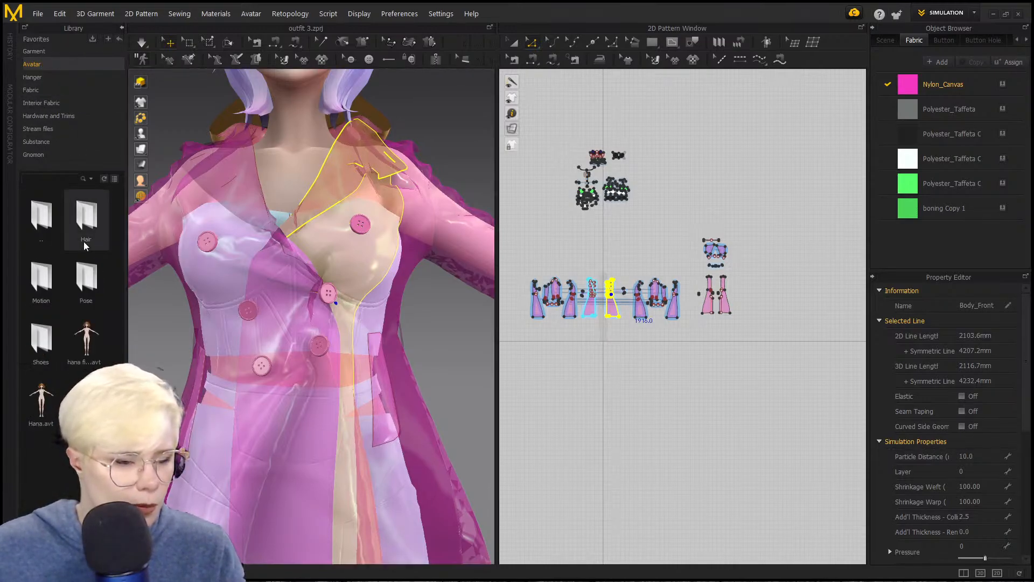
pyautogui.doubleClick(88, 277)
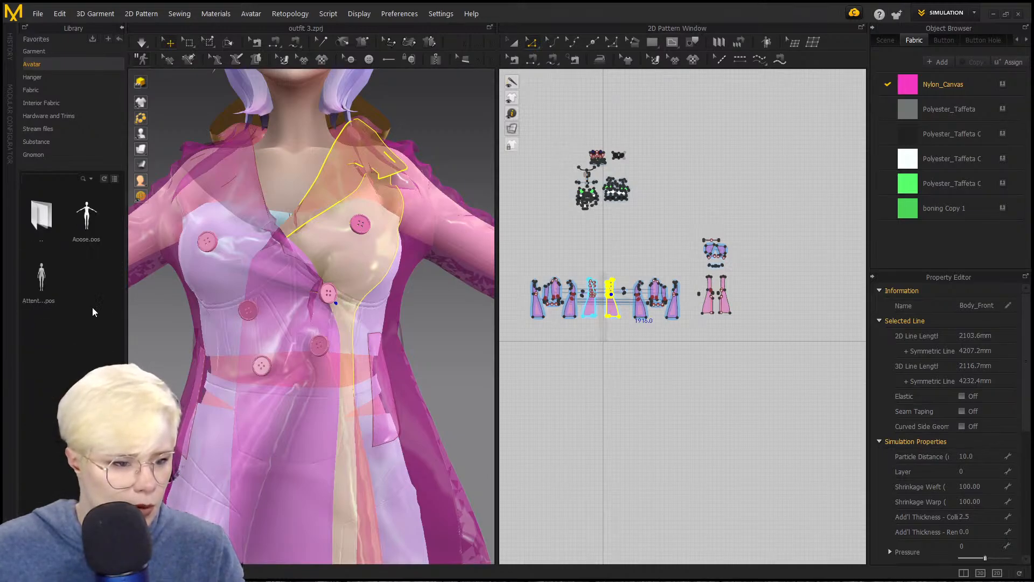
pyautogui.doubleClick(53, 276)
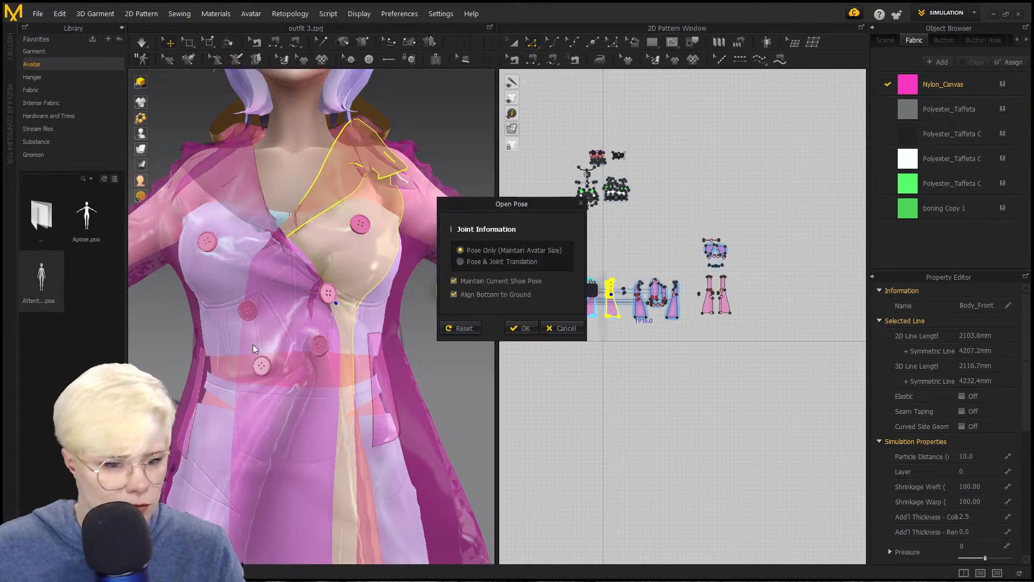
pyautogui.click(535, 327)
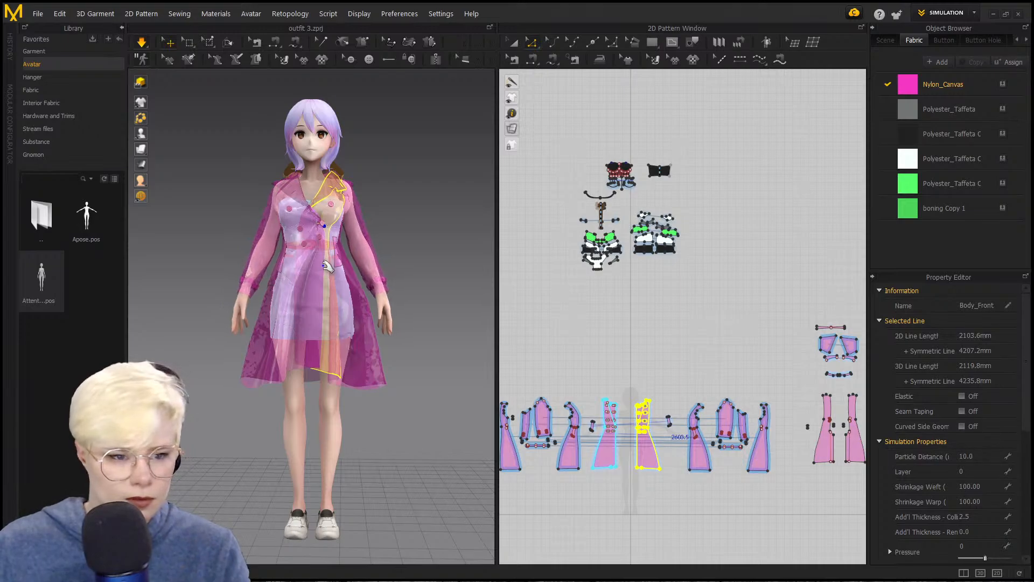
# Step: Stop the simulation with the avatar in the attention pose and close the asset library
pyautogui.moveTo(380, 272); pyautogui.dragTo(339, 274, button='right')
pyautogui.press('space')
pyautogui.moveTo(339, 274); pyautogui.dragTo(328, 358, button='middle')
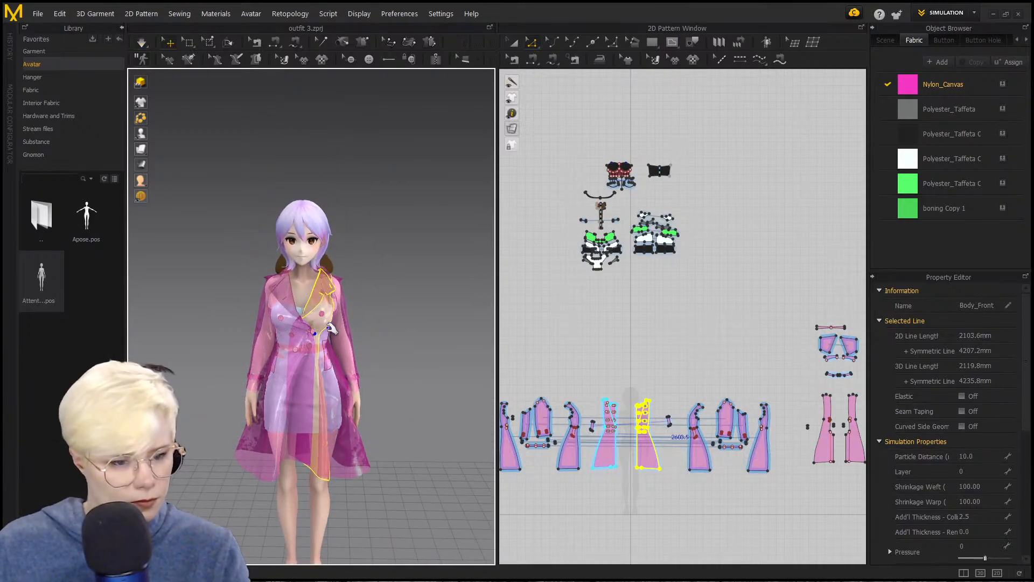
pyautogui.click(120, 29)
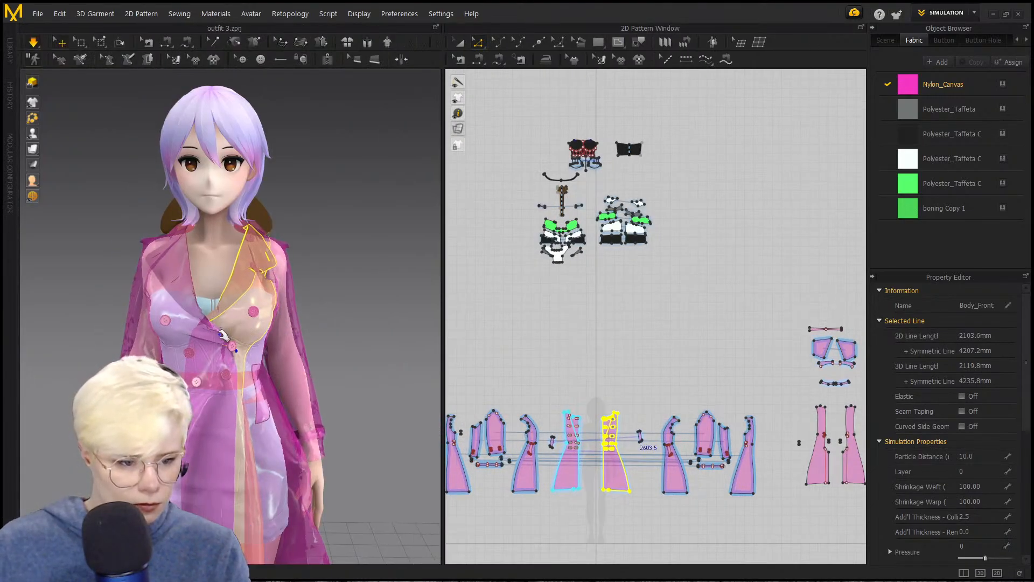
# Step: Pull the coat's overlapping front panels and lapels into place on the chest while simulating, and stop the simulation
pyautogui.click(253, 330)
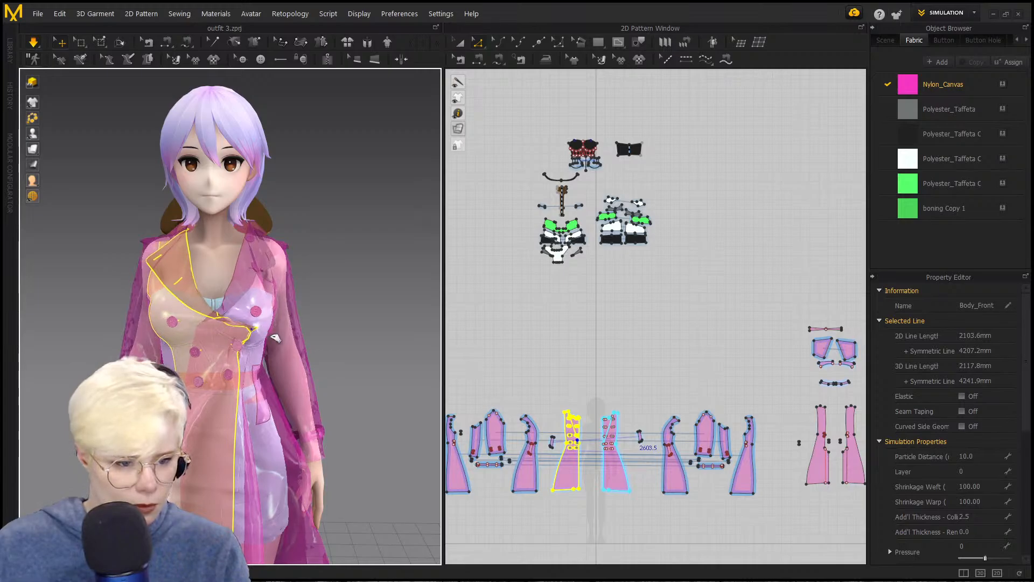
pyautogui.scroll(2, 232, 330)
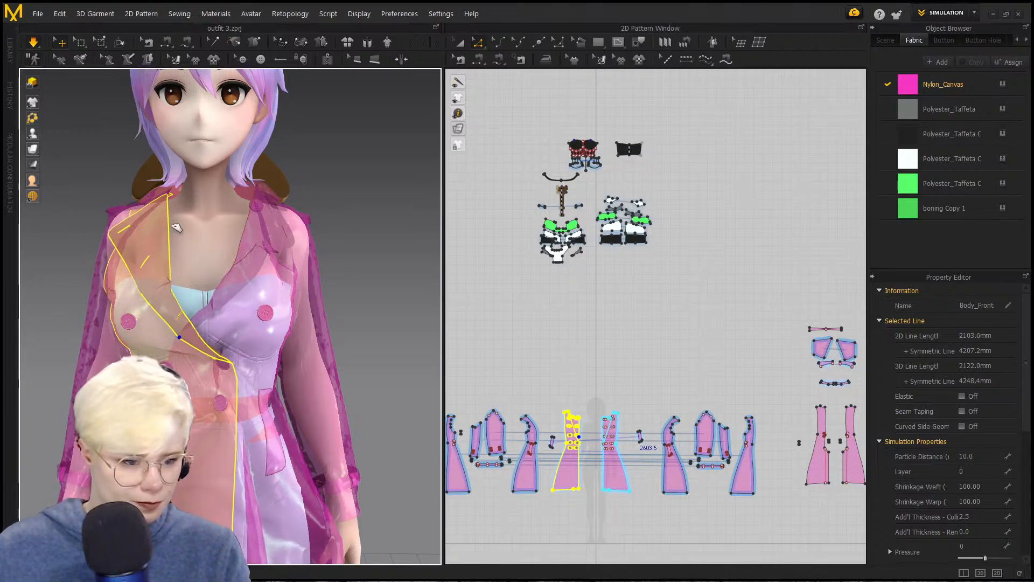
pyautogui.click(176, 213)
pyautogui.click(169, 239)
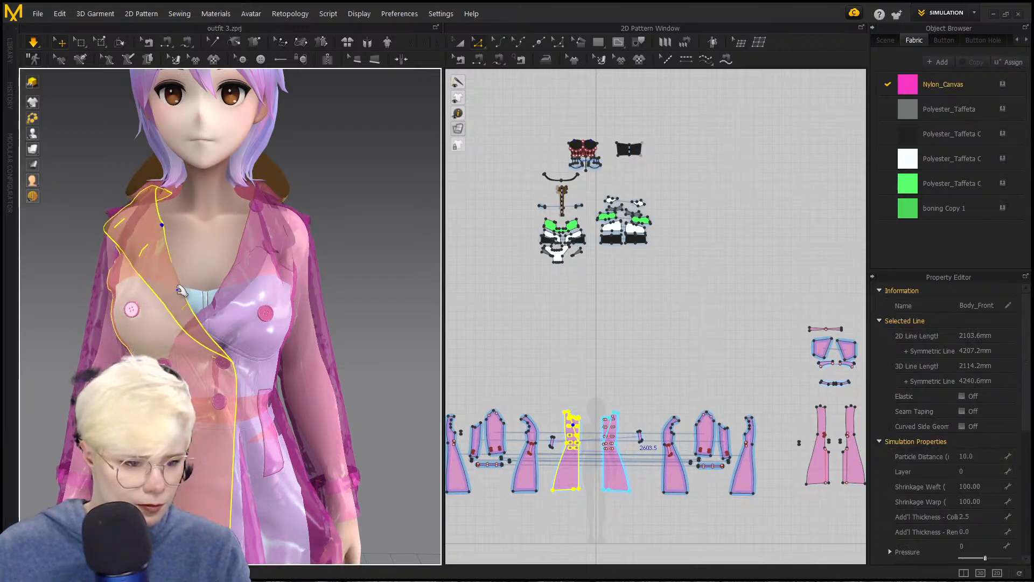
pyautogui.click(272, 206)
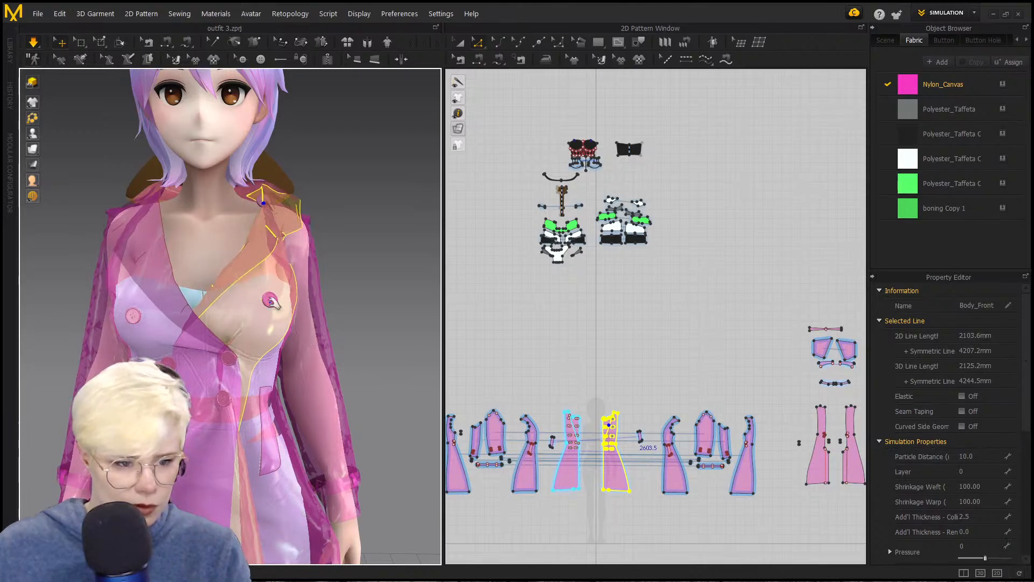
pyautogui.press('space')
# Step: Delete the two uppermost buttons on the coat's front body pattern
pyautogui.scroll(-2, 594, 356)
pyautogui.moveTo(595, 356); pyautogui.dragTo(610, 238, button='middle')
pyautogui.scroll(10, 620, 280)
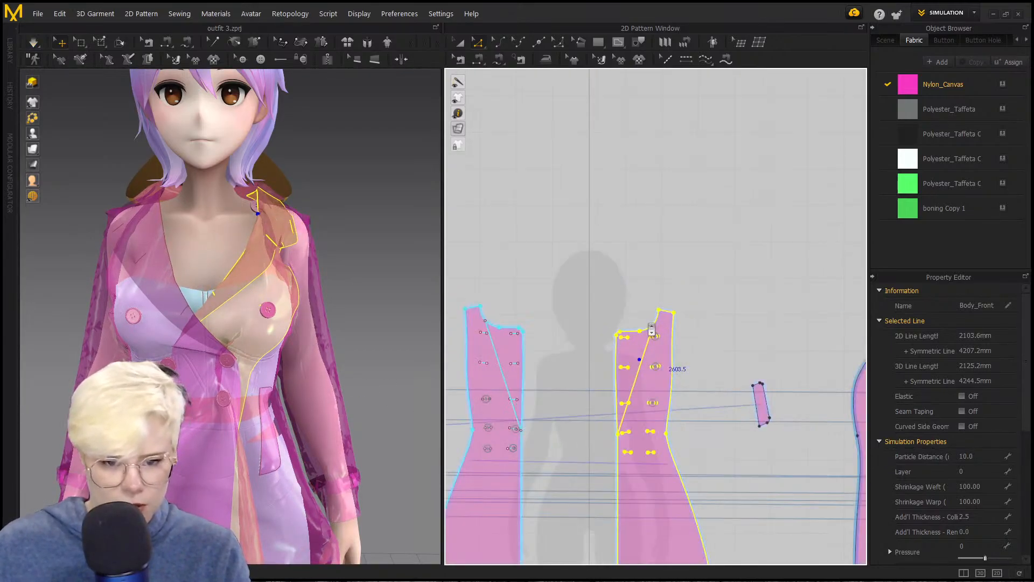
pyautogui.moveTo(708, 304); pyautogui.dragTo(679, 170, button='middle')
pyautogui.press('a')
pyautogui.click(660, 261)
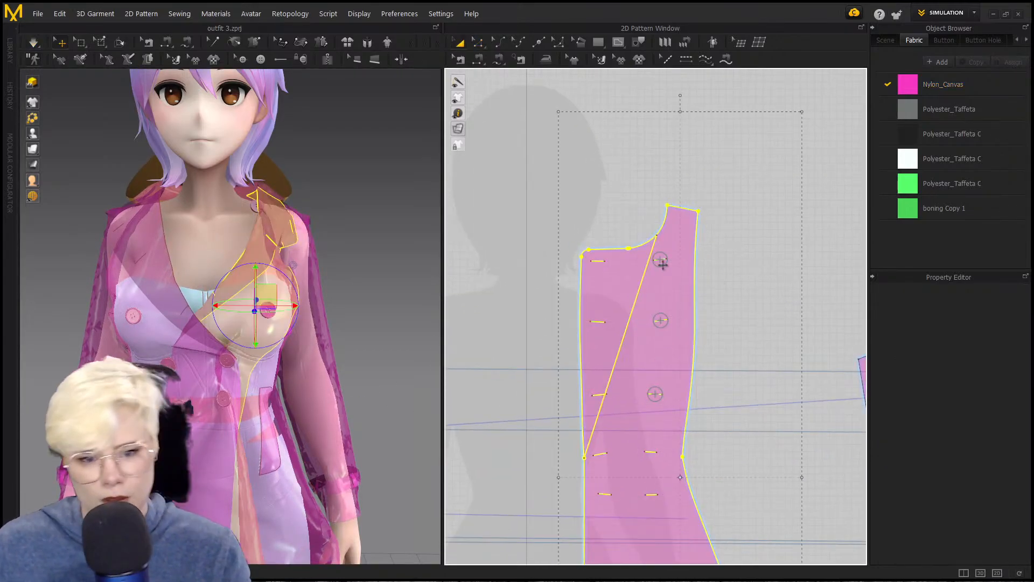
pyautogui.click(754, 286)
pyautogui.click(242, 59)
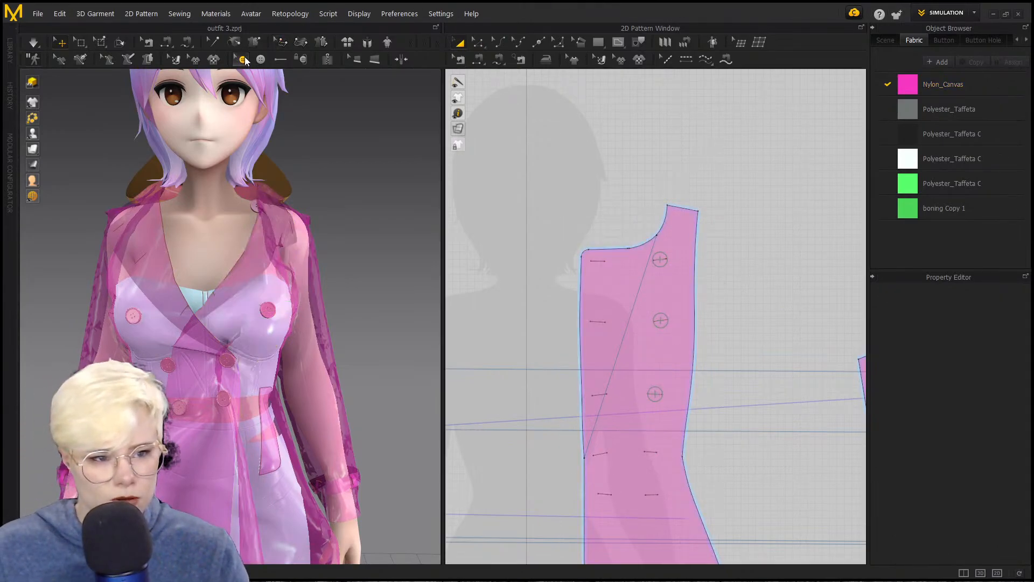
pyautogui.click(660, 260)
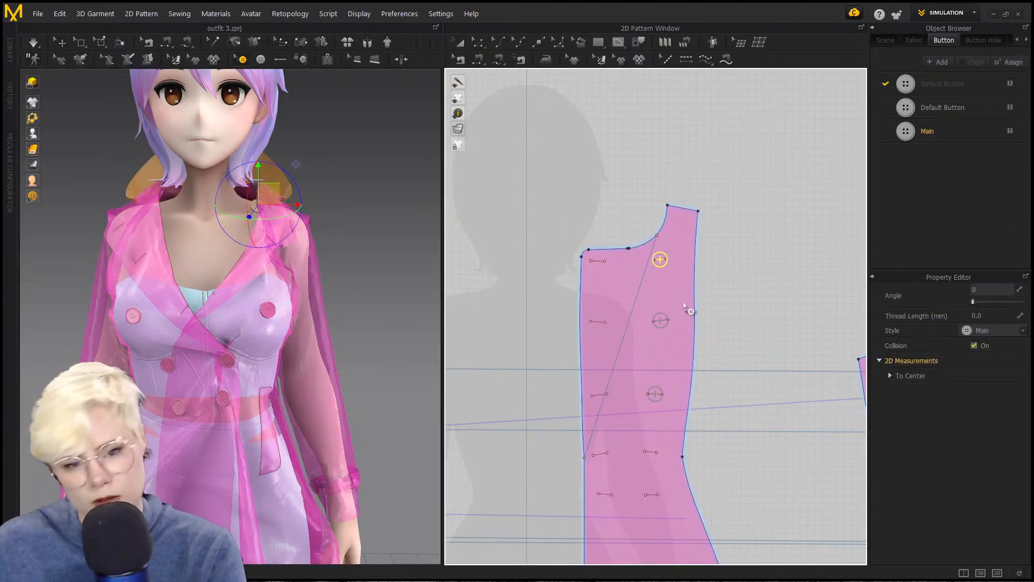
pyautogui.press('Delete')
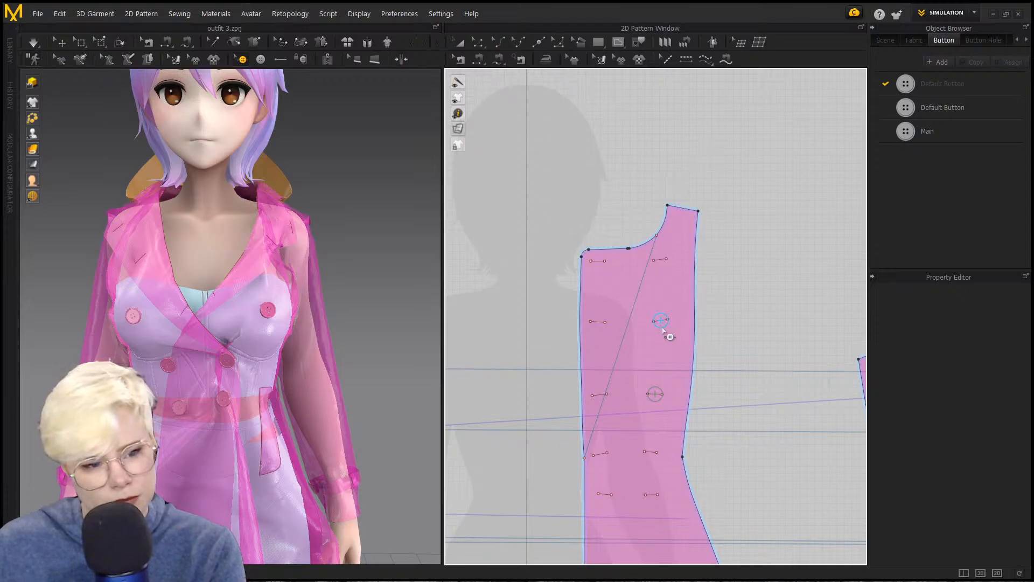
pyautogui.moveTo(402, 310)
pyautogui.mouseDown(button='right')
pyautogui.moveTo(353, 305)
pyautogui.moveTo(382, 306)
pyautogui.mouseUp(button='right')
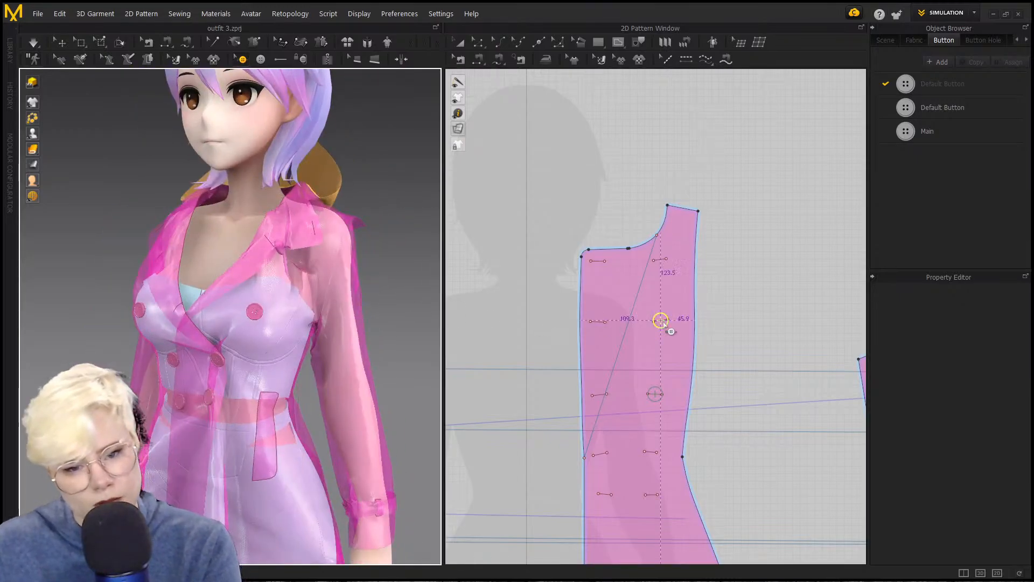
pyautogui.click(660, 320)
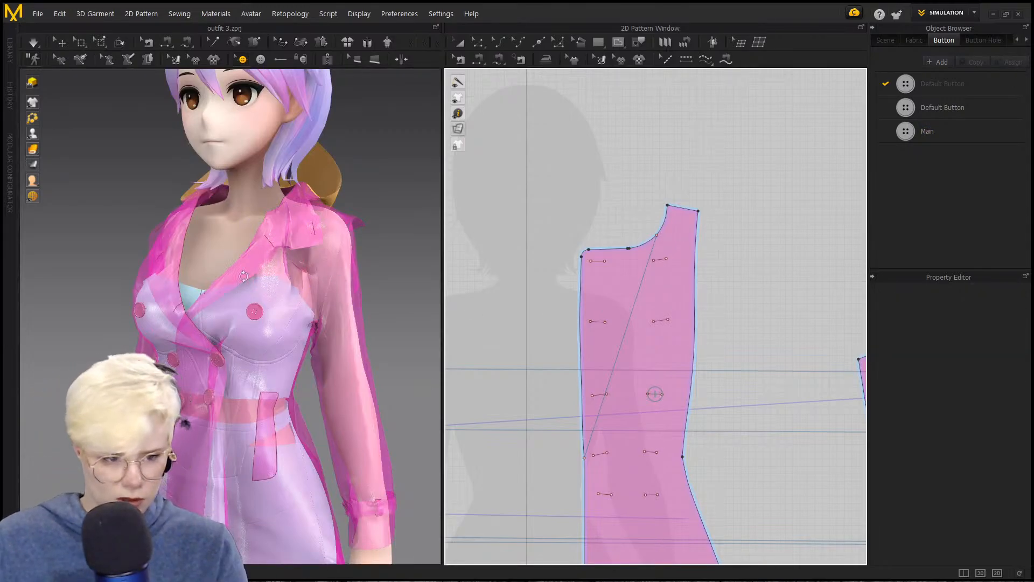
# Step: Restart the simulation, pull the buttonless front panel across the chest, and stop the simulation
pyautogui.moveTo(244, 276); pyautogui.dragTo(244, 276, button='right')
pyautogui.press('q')
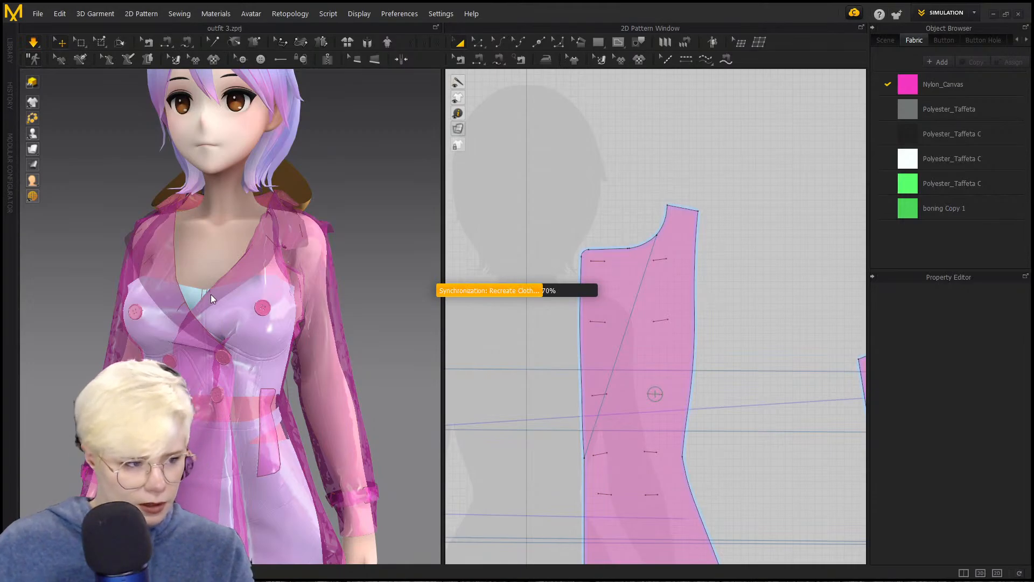
pyautogui.press('space')
pyautogui.click(257, 299)
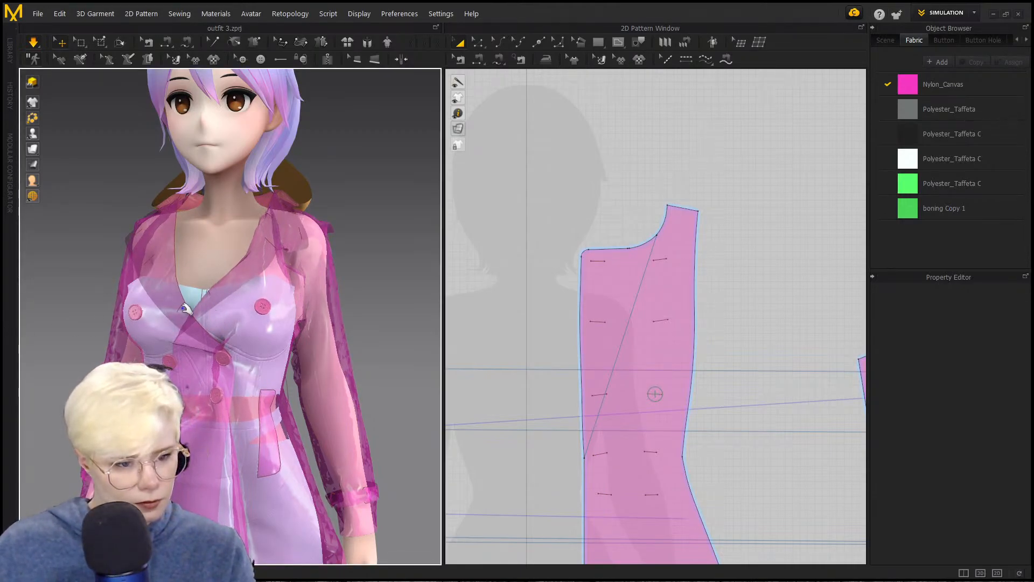
pyautogui.moveTo(186, 308); pyautogui.dragTo(168, 298)
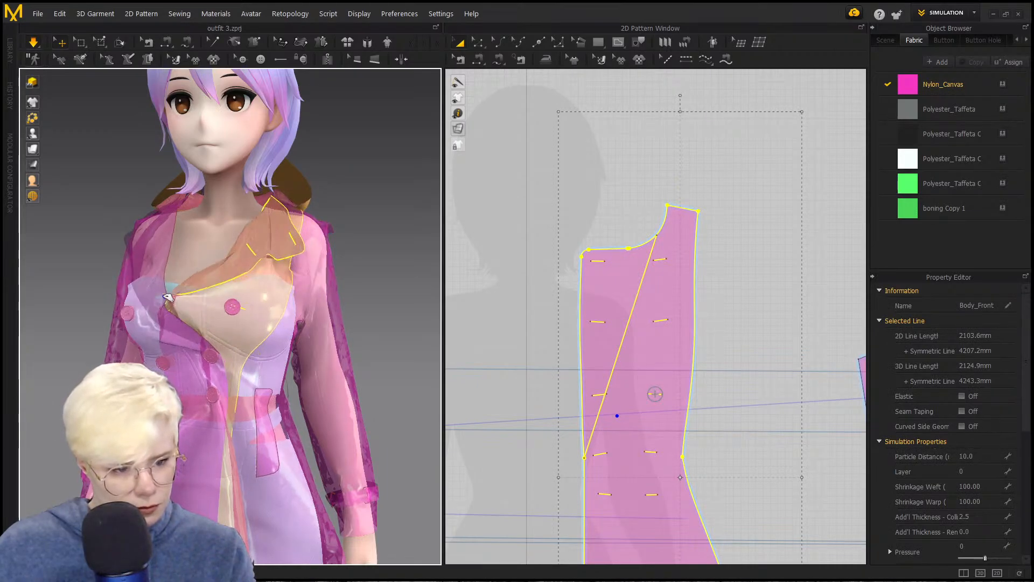
pyautogui.moveTo(152, 283); pyautogui.dragTo(181, 213, button='right')
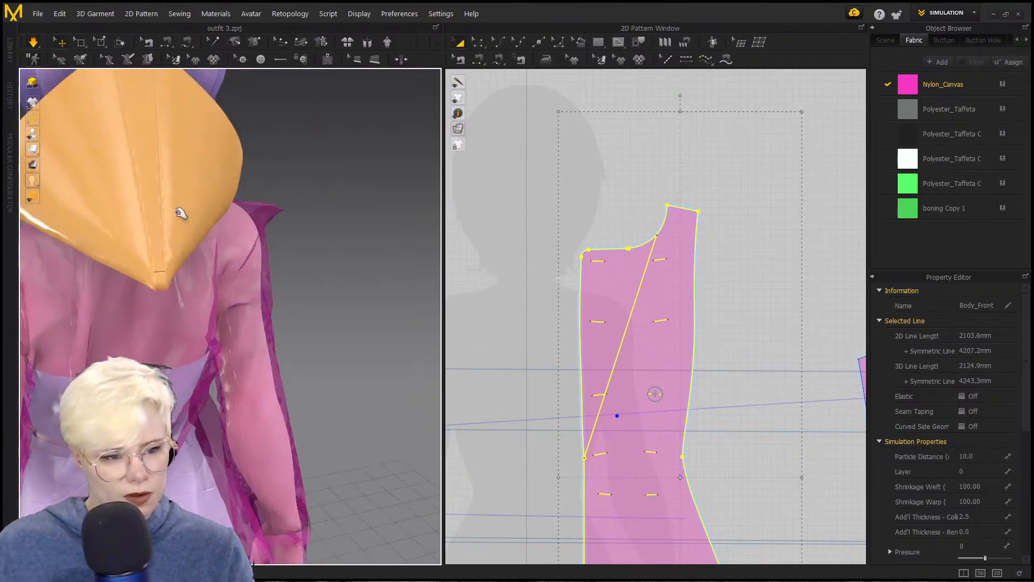
pyautogui.scroll(-6, 778, 215)
pyautogui.press('space')
# Step: Move one of the hood's side panels clear of the surrounding patterns in the 2D layout
pyautogui.moveTo(851, 214); pyautogui.dragTo(549, 242, button='middle')
pyautogui.scroll(-1, 548, 242)
pyautogui.scroll(4, 662, 184)
pyautogui.moveTo(662, 184); pyautogui.dragTo(557, 226, button='middle')
pyautogui.scroll(-4, 335, 293)
pyautogui.moveTo(335, 293); pyautogui.dragTo(386, 399, button='middle')
pyautogui.moveTo(375, 274); pyautogui.dragTo(324, 256, button='right')
pyautogui.moveTo(628, 171); pyautogui.dragTo(519, 245)
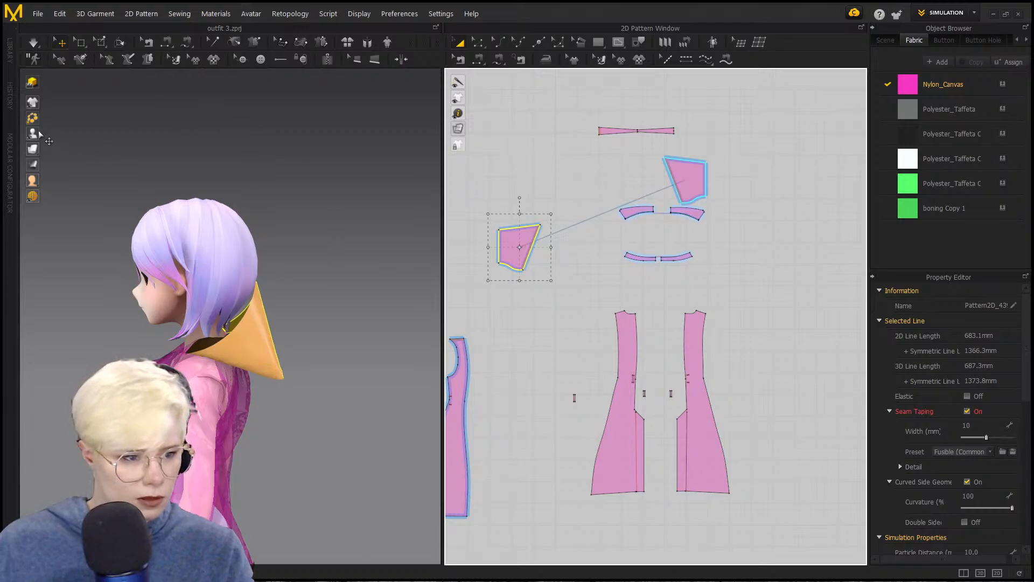
# Step: Show the avatar's arrangement points and place the hood's symmetric side panels beside the head
pyautogui.click(66, 133)
pyautogui.moveTo(105, 258); pyautogui.dragTo(165, 266, button='right')
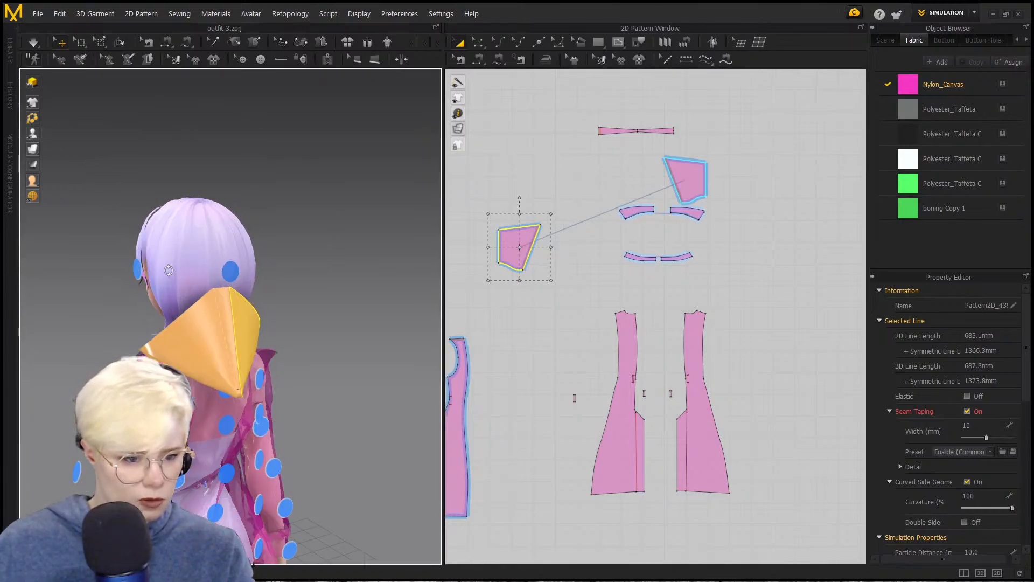
pyautogui.click(180, 335)
pyautogui.click(137, 269)
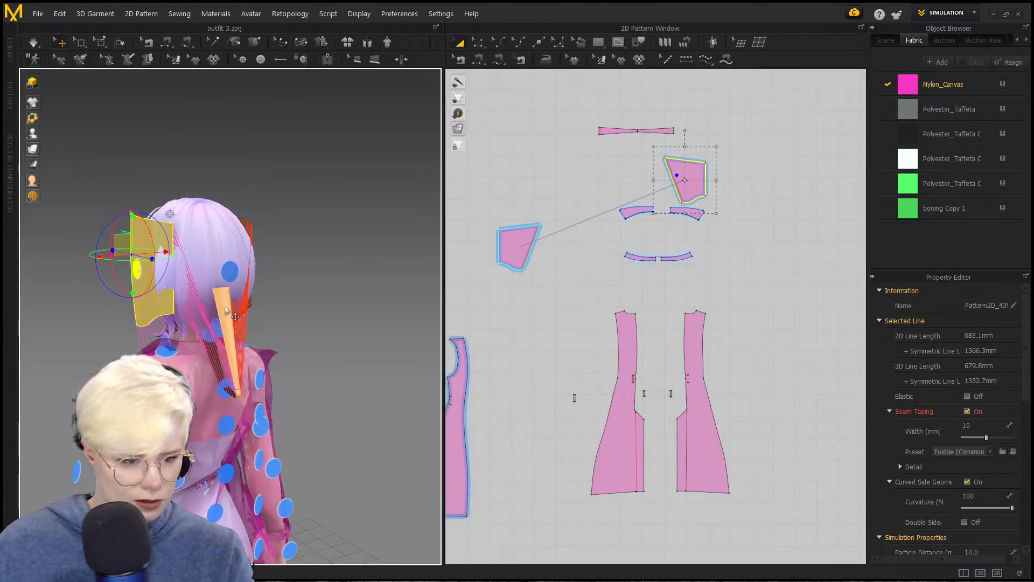
# Step: Arrange the hood's narrow centre strip at the back of the avatar's head
pyautogui.click(224, 328)
pyautogui.click(231, 273)
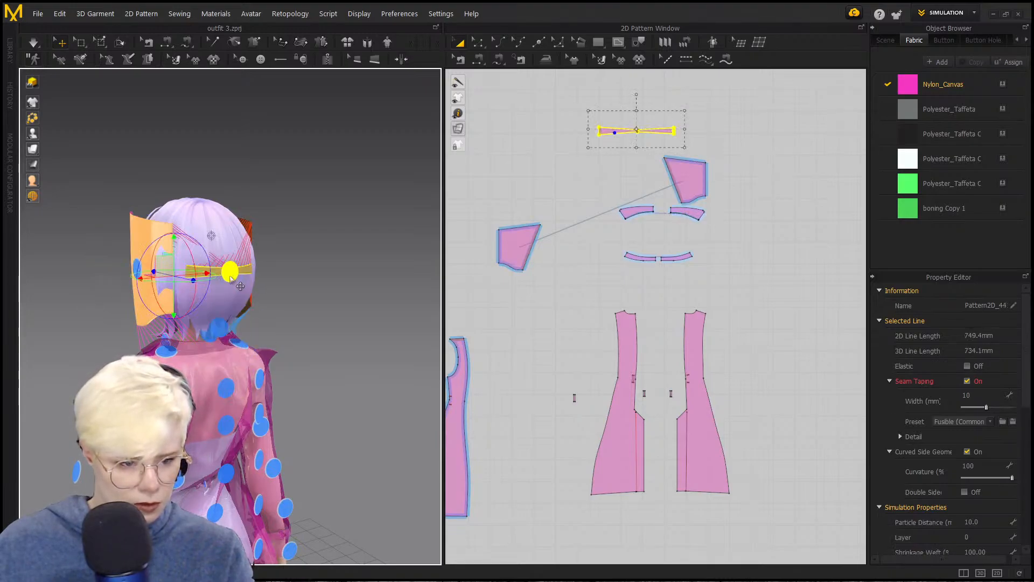
pyautogui.hotkey('ctrl', 'z')
pyautogui.click(230, 270)
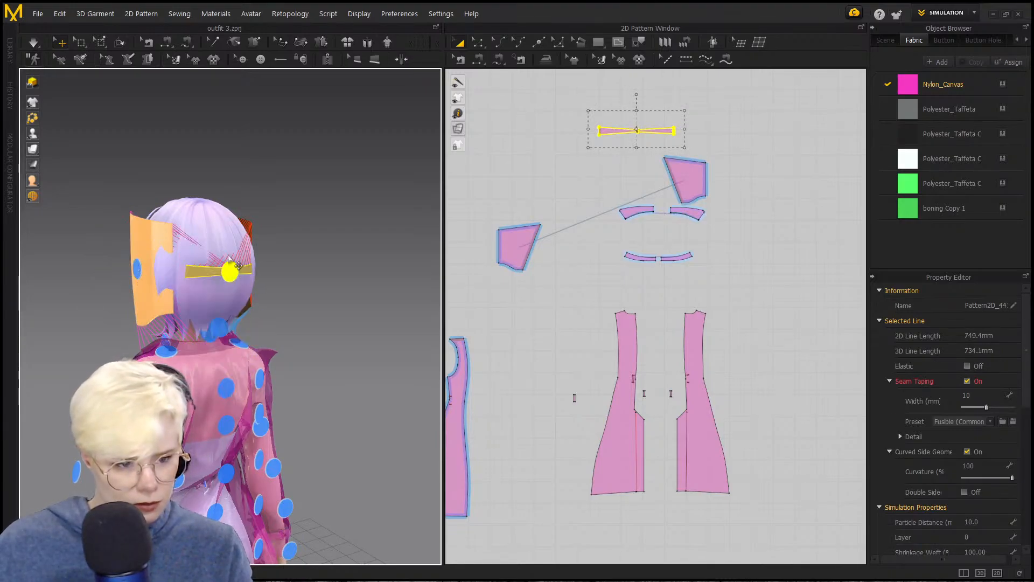
# Step: Rotate the hood's centre strip upright and position it along the middle of the back of the head
pyautogui.click(214, 273)
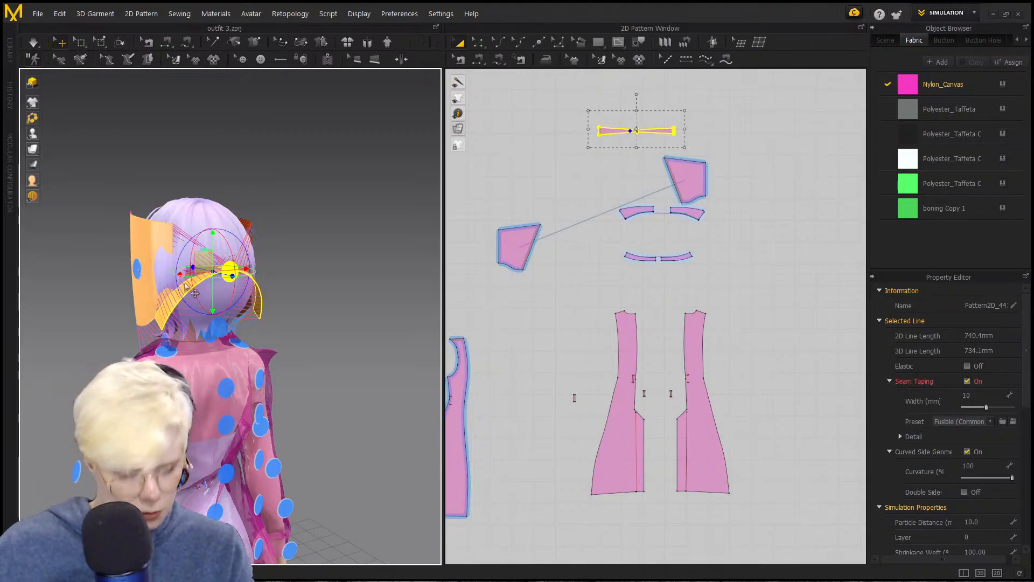
pyautogui.hotkey('ctrl', 'z')
pyautogui.click(192, 272)
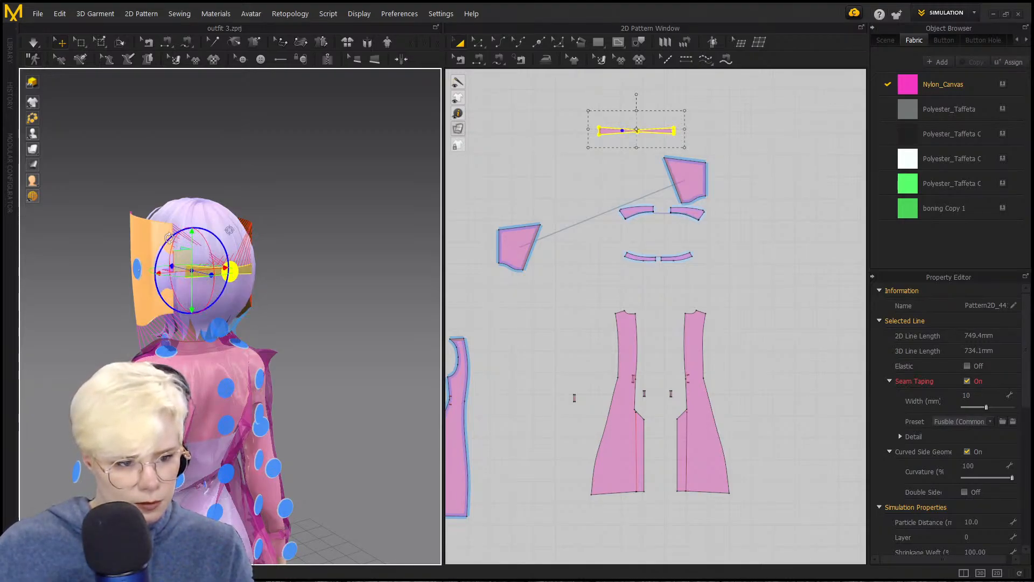
pyautogui.moveTo(156, 248); pyautogui.dragTo(229, 273)
pyautogui.moveTo(197, 327); pyautogui.dragTo(249, 278)
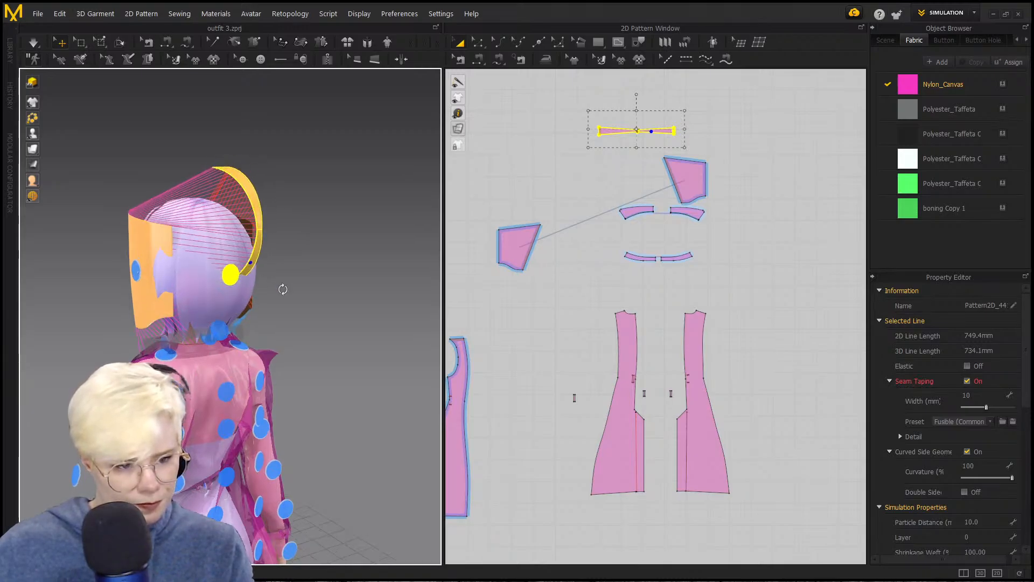
pyautogui.moveTo(281, 289); pyautogui.dragTo(385, 300, button='right')
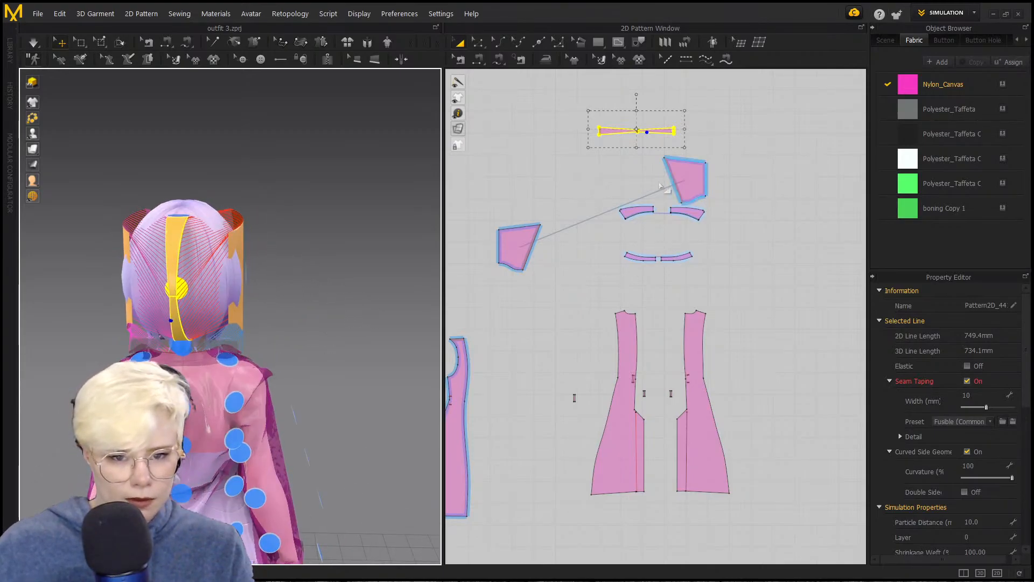
# Step: Raise the top edge of the hood's symmetric side panels by about 68 mm
pyautogui.click(518, 241)
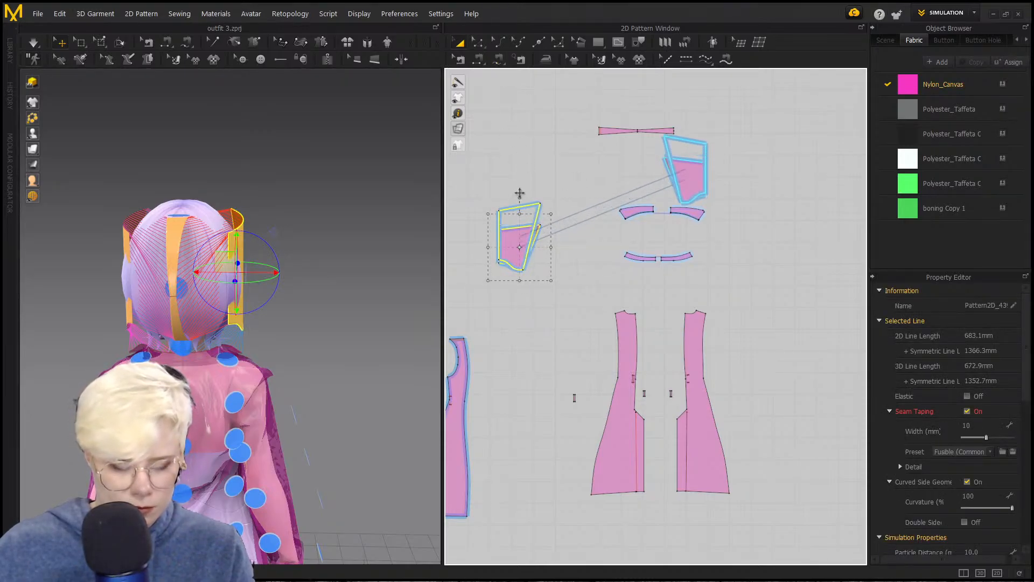
pyautogui.click(479, 72)
pyautogui.scroll(3, 511, 199)
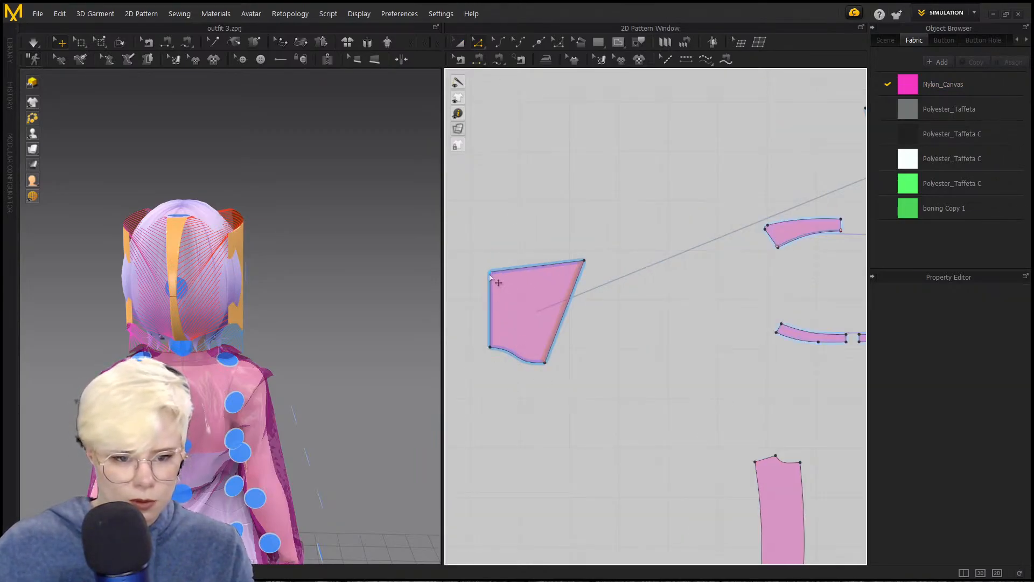
pyautogui.click(535, 272)
pyautogui.click(481, 253)
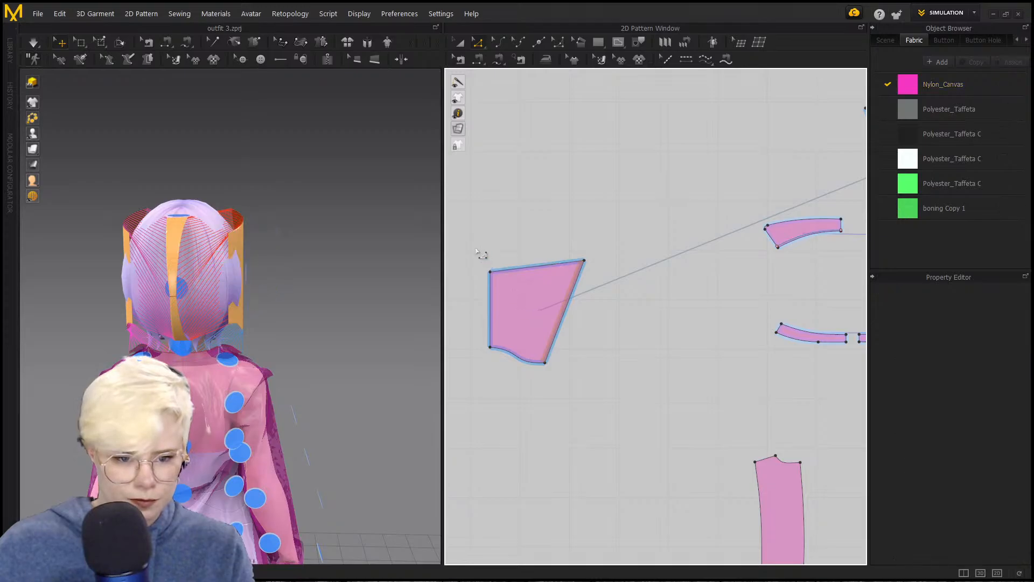
pyautogui.moveTo(631, 288); pyautogui.dragTo(632, 288)
pyautogui.moveTo(545, 265); pyautogui.dragTo(545, 230)
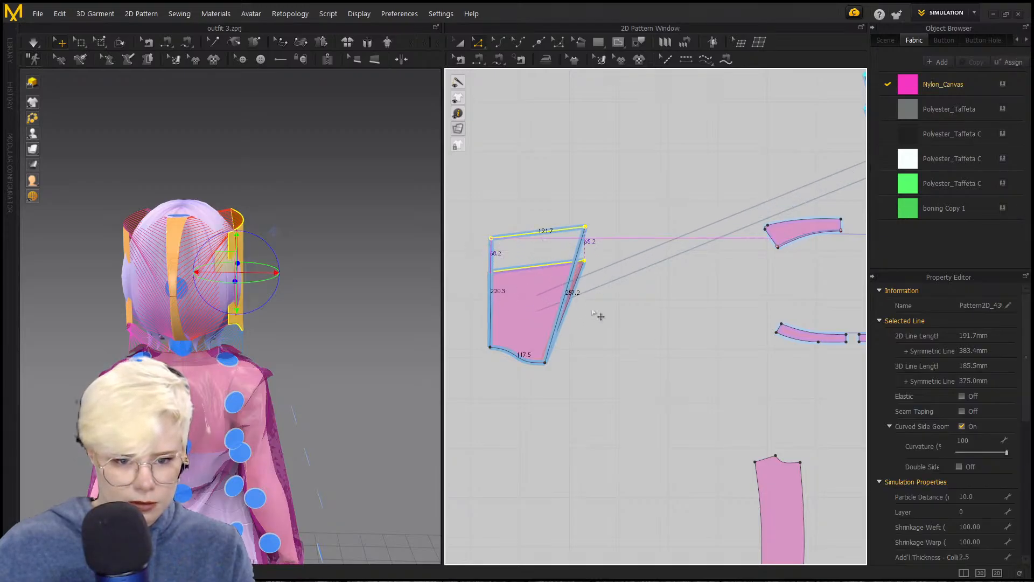
pyautogui.scroll(-5, 640, 277)
pyautogui.scroll(5, 612, 270)
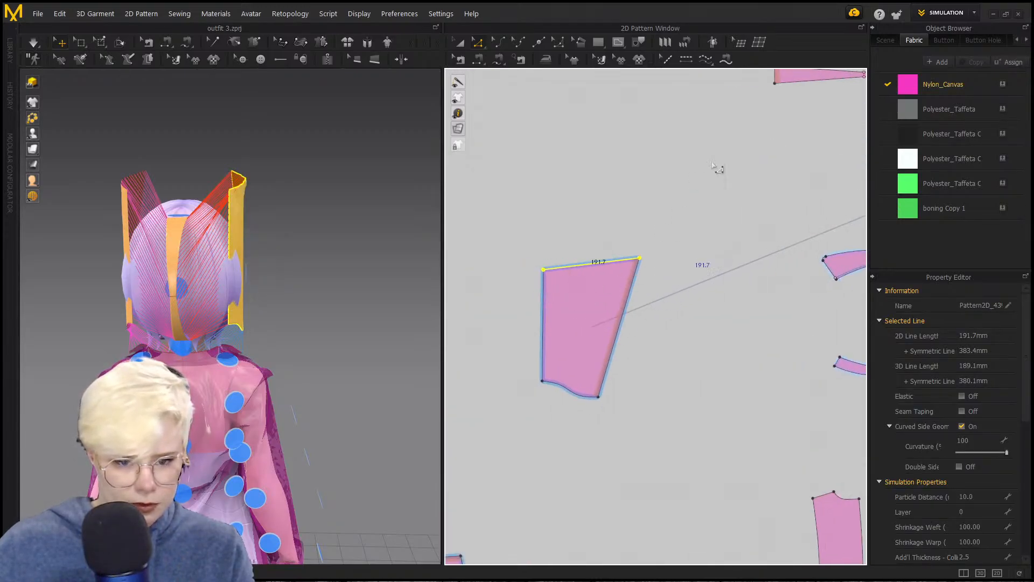
# Step: Extend the top front corner of the hood's symmetric side panels forward, making the top edge about 308 mm long
pyautogui.scroll(-3, 717, 167)
pyautogui.scroll(2, 481, 295)
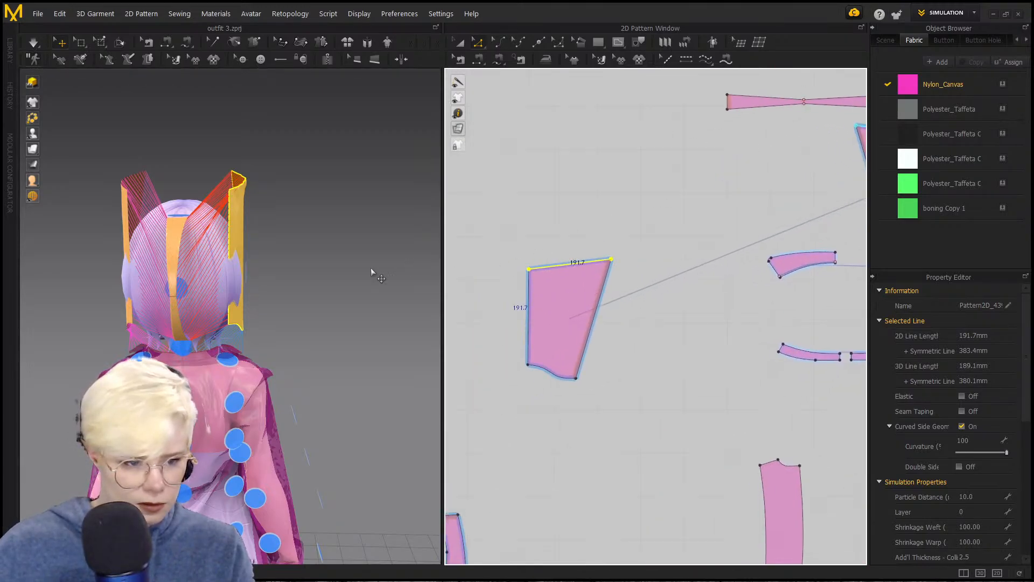
pyautogui.moveTo(371, 270); pyautogui.dragTo(695, 264, button='right')
pyautogui.moveTo(583, 264); pyautogui.dragTo(664, 233)
pyautogui.moveTo(182, 288); pyautogui.dragTo(318, 281, button='right')
pyautogui.moveTo(584, 243); pyautogui.dragTo(513, 260, button='right')
pyautogui.press('Escape')
# Step: Measure the top and back edges of the hood's side panel
pyautogui.click(515, 259)
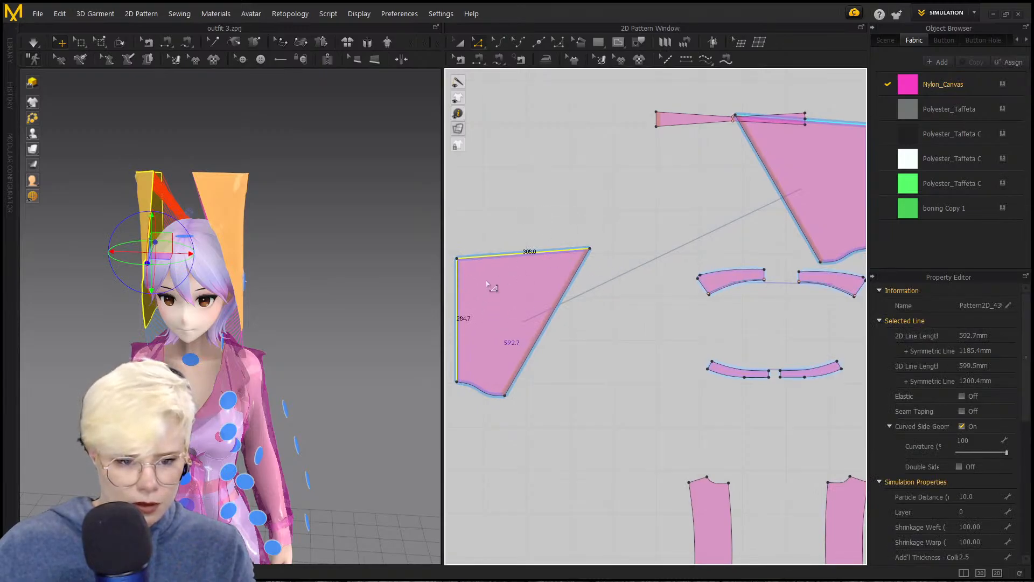
pyautogui.click(459, 286)
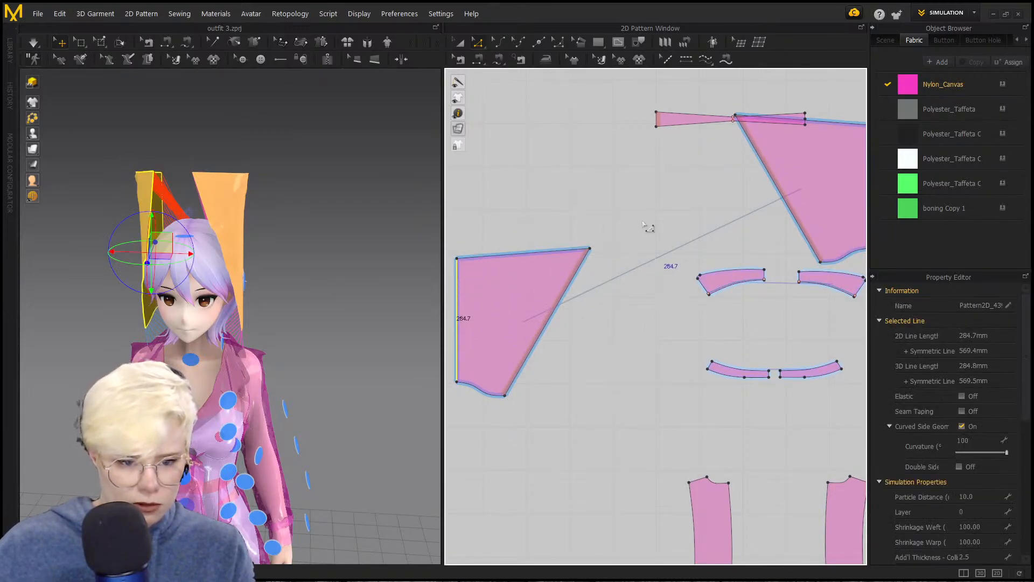
pyautogui.scroll(-2, 646, 226)
pyautogui.moveTo(658, 222); pyautogui.dragTo(688, 211, button='right')
pyautogui.scroll(5, 231, 229)
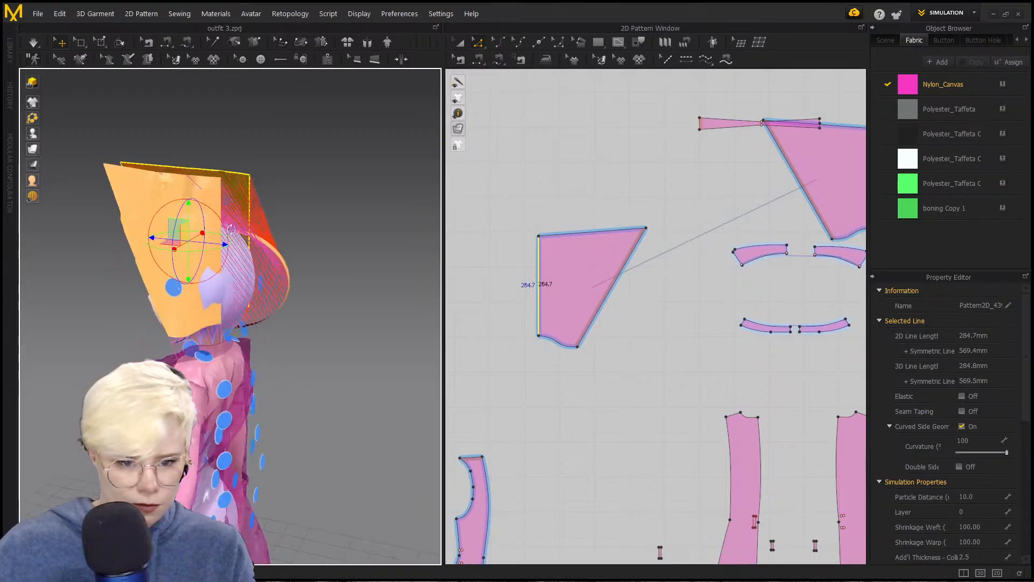
pyautogui.moveTo(231, 230); pyautogui.dragTo(204, 232, button='right')
pyautogui.scroll(-2, 809, 114)
# Step: Move the hood's narrow centre strip clear of the side panel in the 2D layout and rotate it upright
pyautogui.moveTo(810, 114); pyautogui.dragTo(627, 145, button='middle')
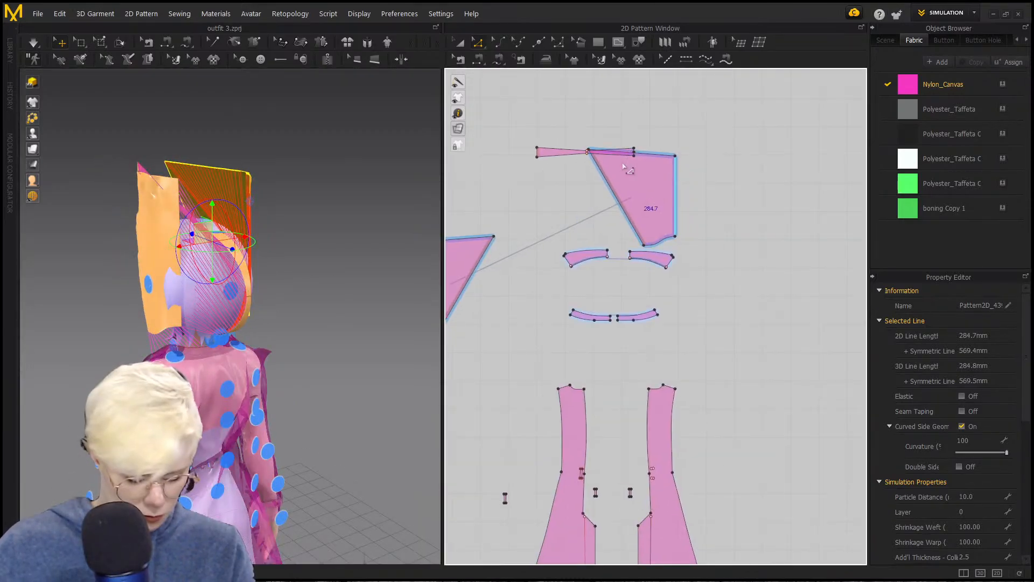
pyautogui.moveTo(573, 153); pyautogui.dragTo(509, 156)
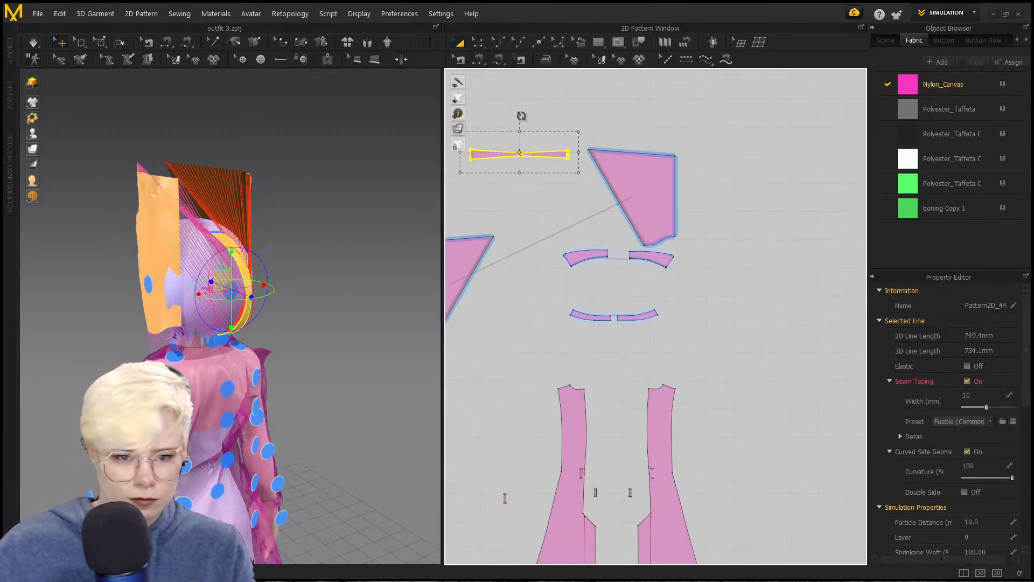
pyautogui.moveTo(522, 115); pyautogui.dragTo(561, 153)
pyautogui.scroll(3, 588, 183)
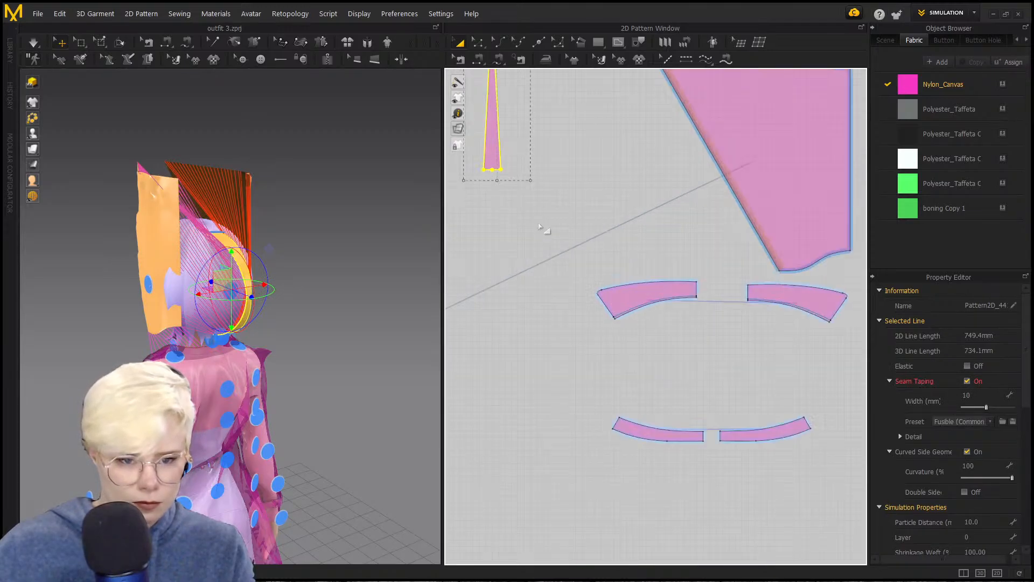
pyautogui.click(597, 195)
pyautogui.scroll(-2, 577, 247)
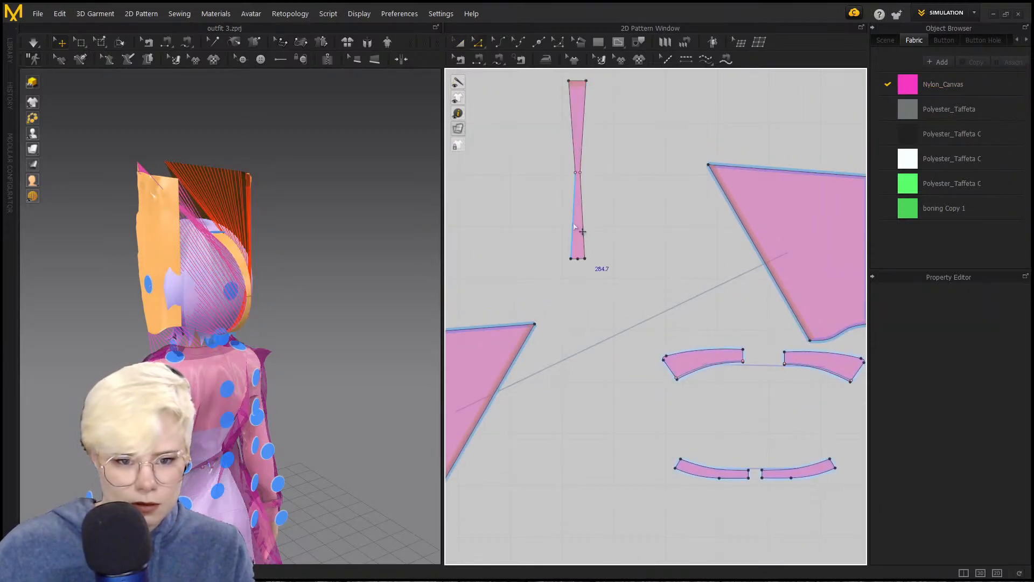
# Step: Change the length of the centre strip's lower left edge to 284.7 mm, extending it from the Start direction
pyautogui.click(574, 226)
pyautogui.rightClick(574, 224)
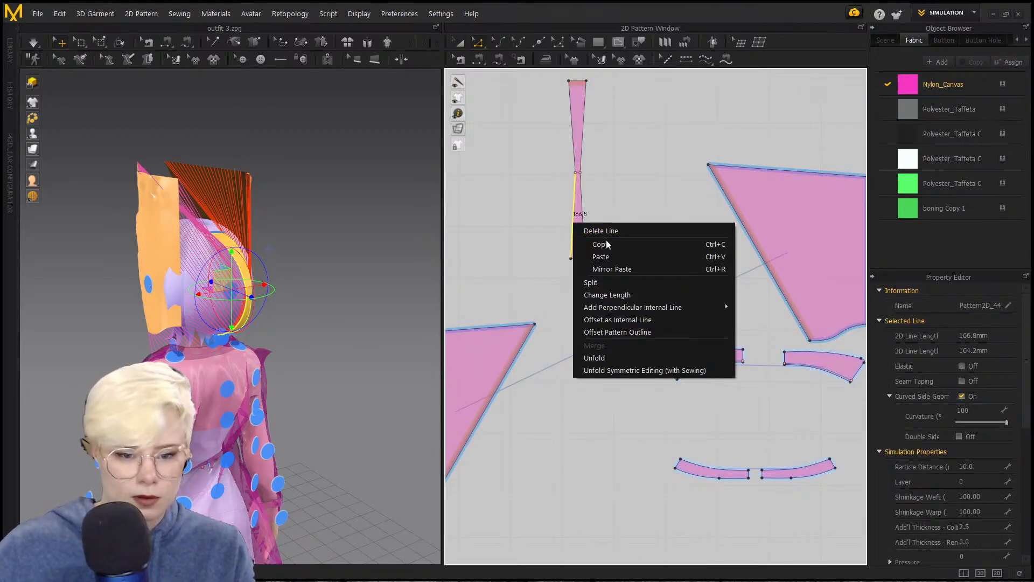
pyautogui.click(625, 294)
pyautogui.write('28')
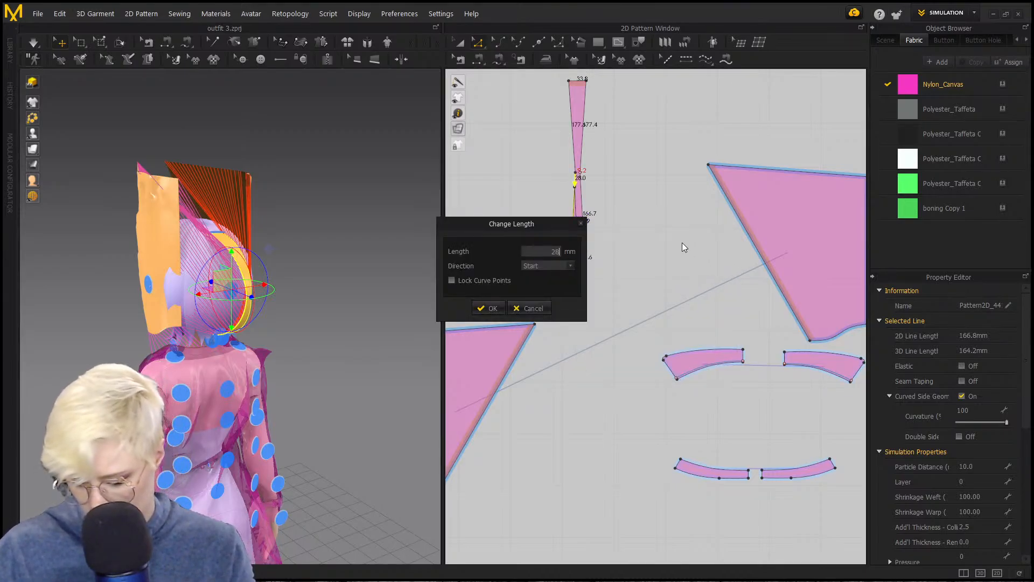
pyautogui.write('4.7')
pyautogui.moveTo(552, 222); pyautogui.dragTo(407, 199)
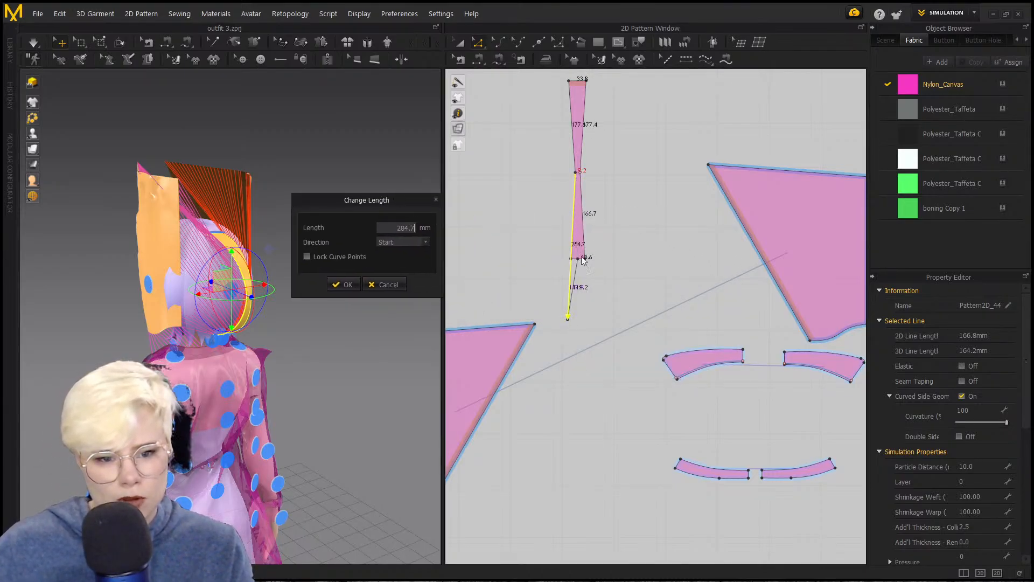
pyautogui.click(344, 284)
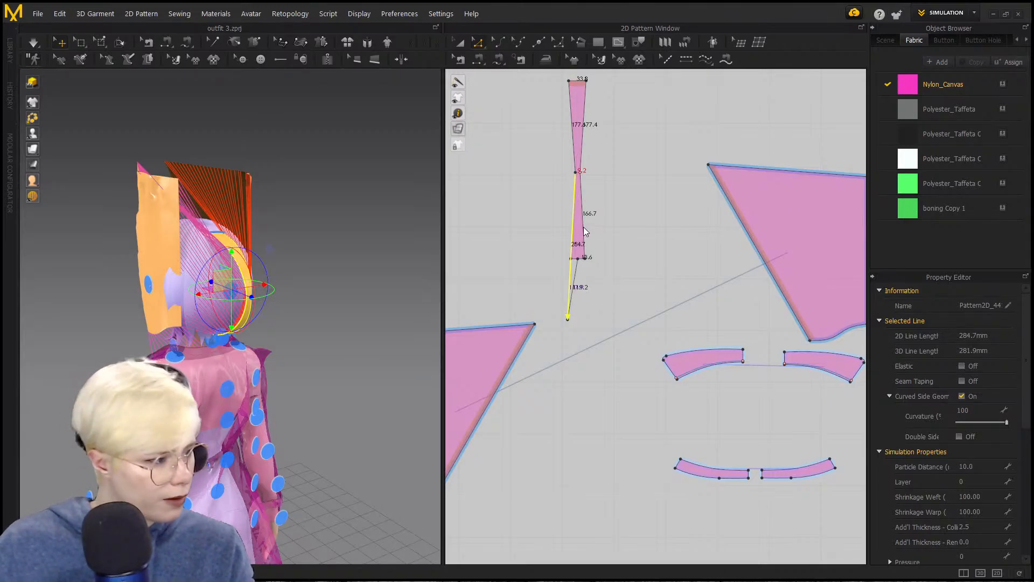
# Step: Change the length of the centre strip's lower right edge to 284.7 mm, extending it downward to match the opposite edge
pyautogui.click(583, 227)
pyautogui.rightClick(583, 227)
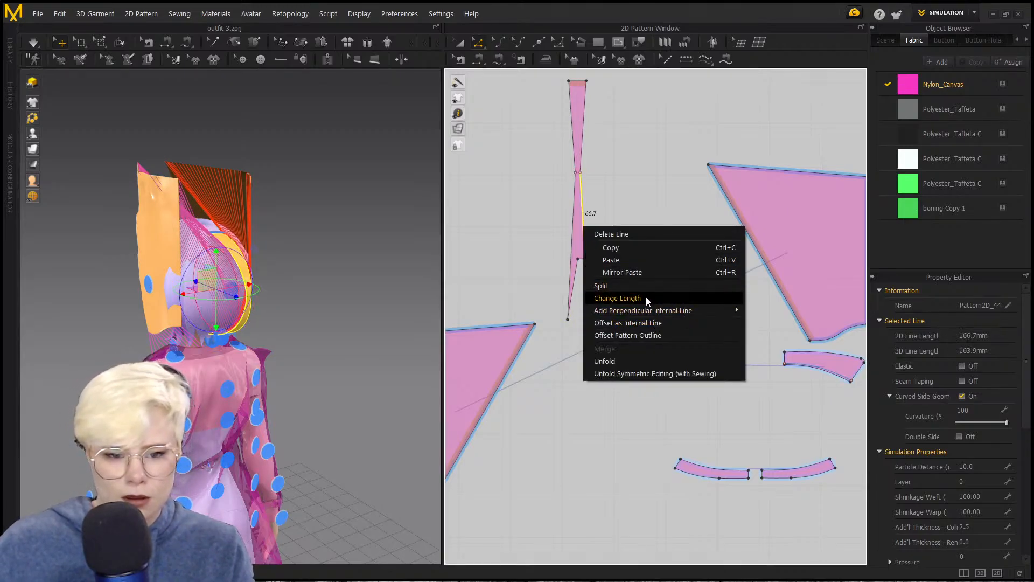
pyautogui.click(646, 297)
pyautogui.write('284.')
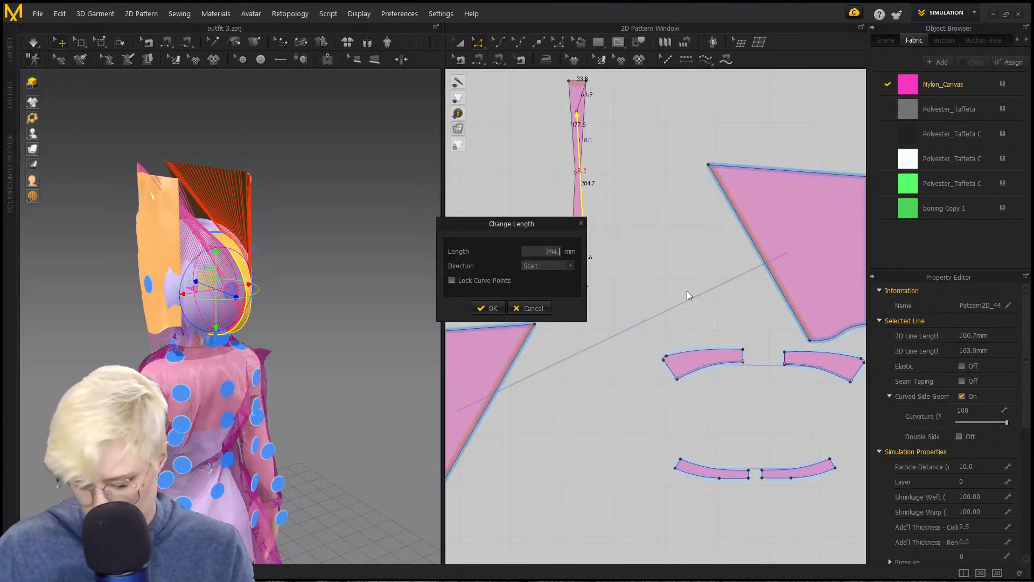
pyautogui.write('7')
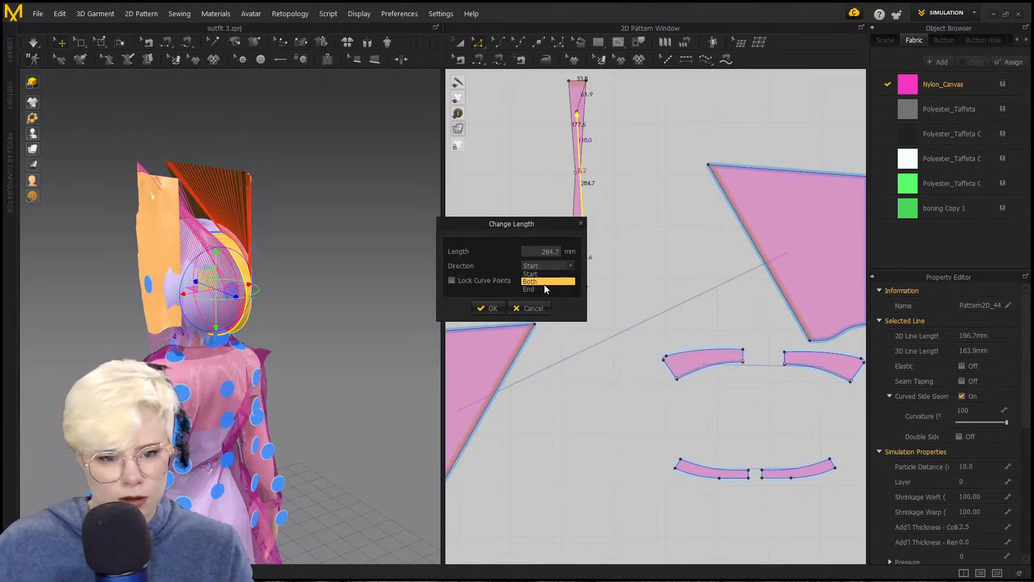
pyautogui.click(544, 282)
pyautogui.click(489, 308)
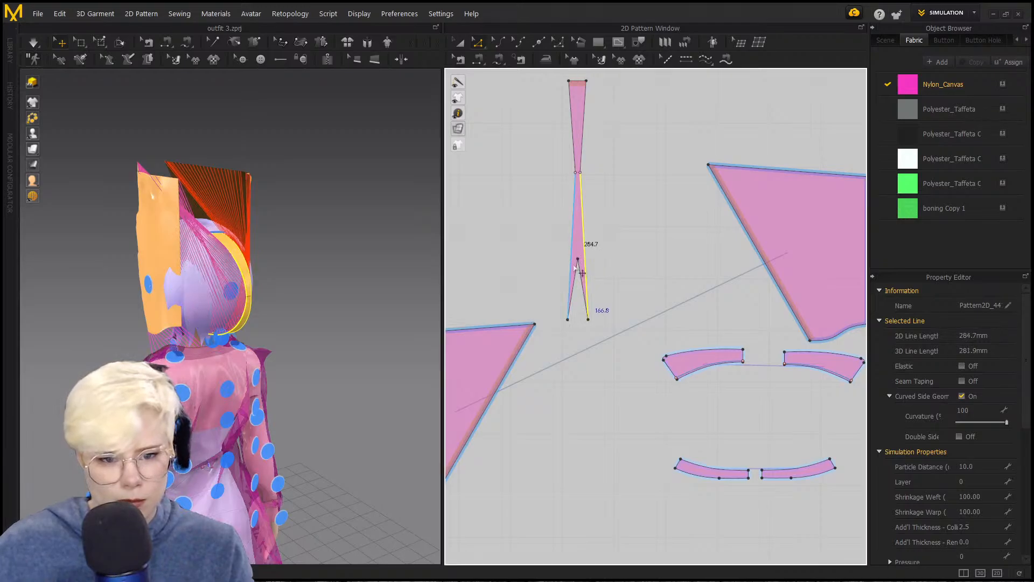
# Step: Move the middle point of the centre strip's bottom edge down into line with the two lower corners
pyautogui.click(578, 259)
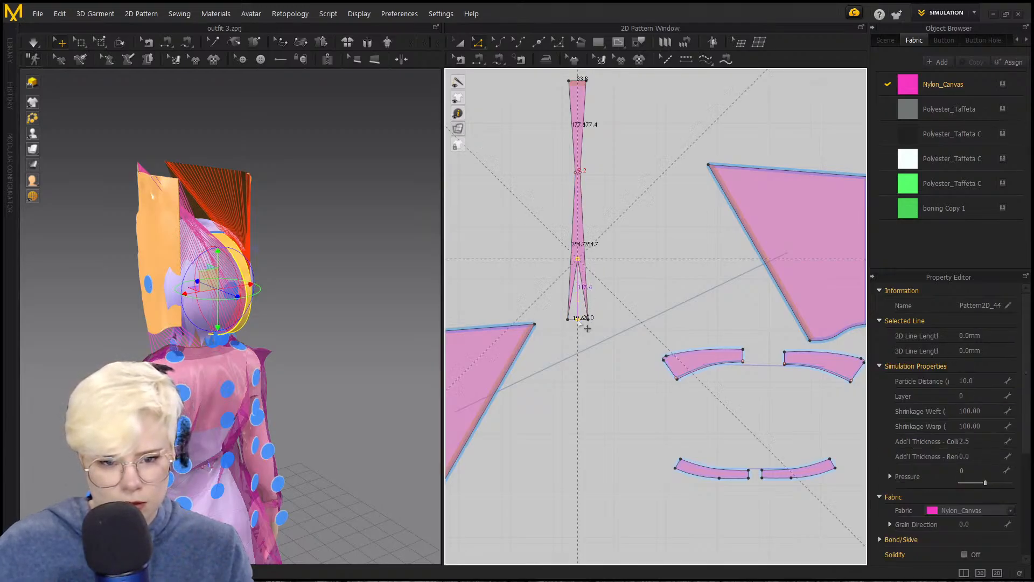
pyautogui.click(593, 148)
pyautogui.scroll(-3, 561, 306)
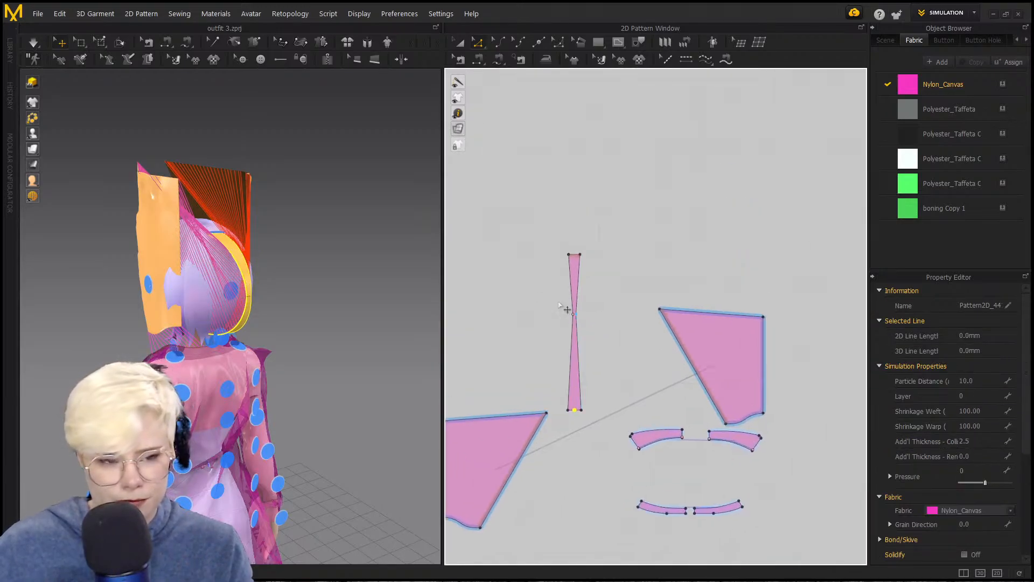
pyautogui.click(714, 313)
# Step: Change the length of the centre strip's upper right edge to 308 mm, extending it from the Start direction
pyautogui.rightClick(580, 274)
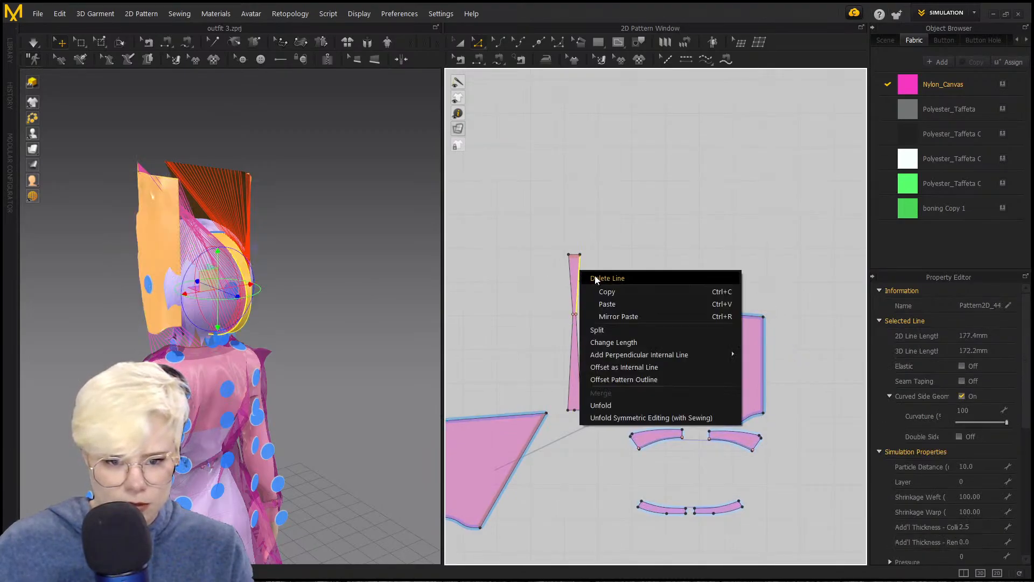
pyautogui.click(652, 339)
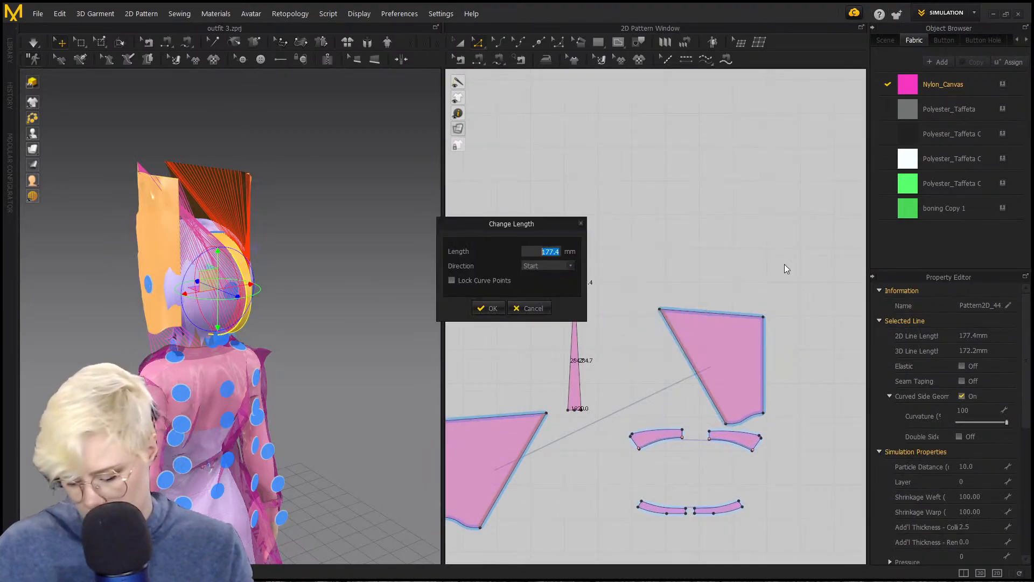
pyautogui.write('308')
pyautogui.moveTo(557, 222); pyautogui.dragTo(800, 183)
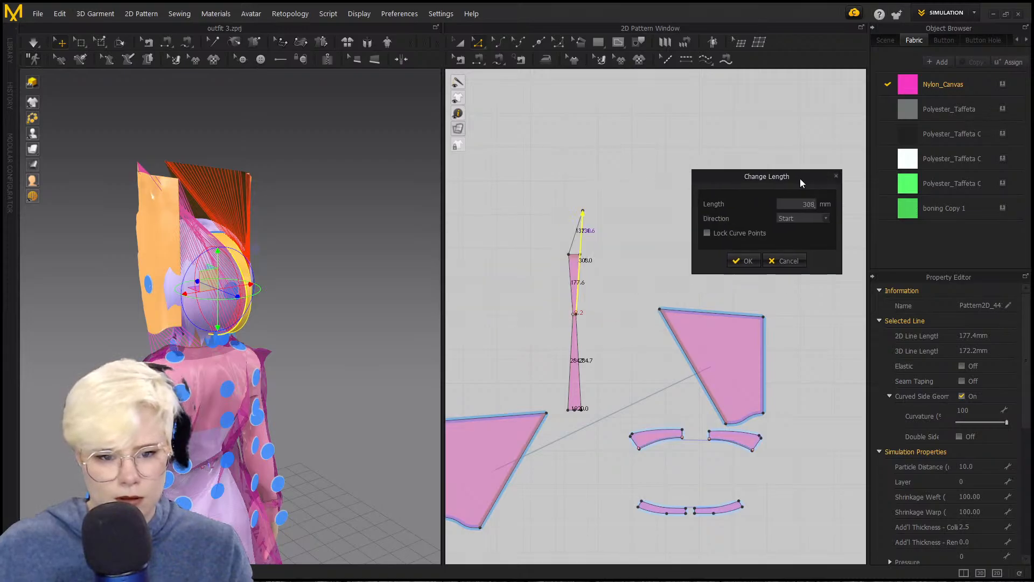
pyautogui.click(744, 260)
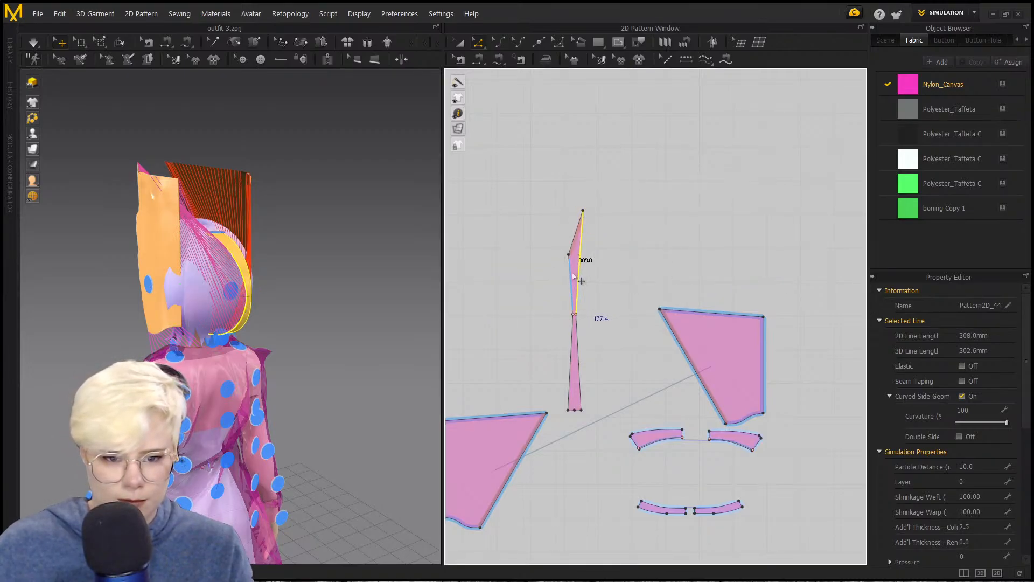
# Step: Change the length of the centre strip's upper left edge to 308 mm with the direction set to End
pyautogui.rightClick(571, 273)
pyautogui.click(642, 337)
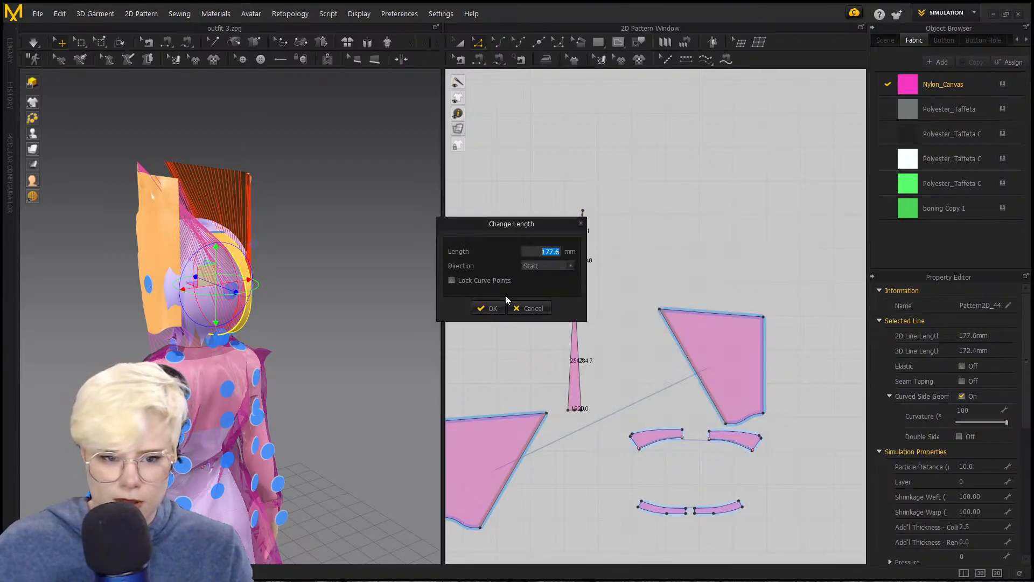
pyautogui.write('308')
pyautogui.moveTo(548, 224); pyautogui.dragTo(767, 172)
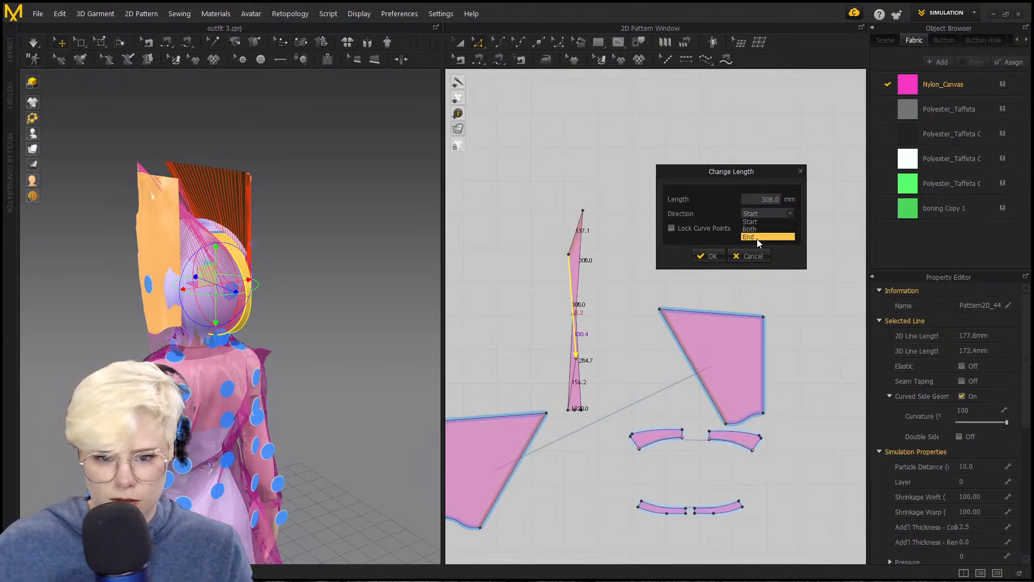
pyautogui.click(757, 237)
pyautogui.click(700, 257)
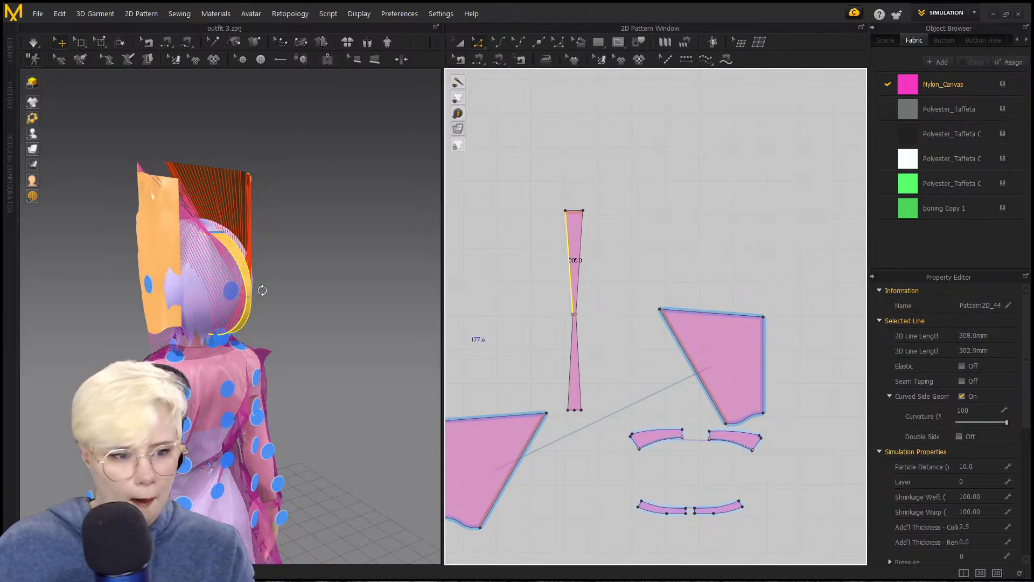
# Step: Select the collar stand to check its placement and run the simulation to sew the hood pieces together
pyautogui.moveTo(263, 291); pyautogui.dragTo(346, 279, button='right')
pyautogui.scroll(-3, 551, 260)
pyautogui.scroll(2, 738, 212)
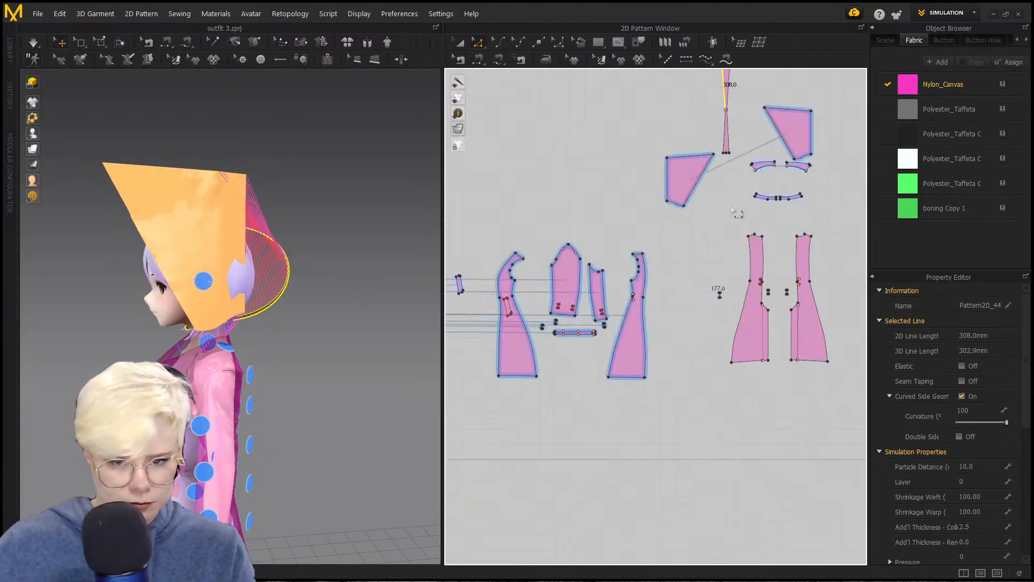
pyautogui.scroll(2, 657, 427)
pyautogui.scroll(-1, 695, 230)
pyautogui.click(650, 228)
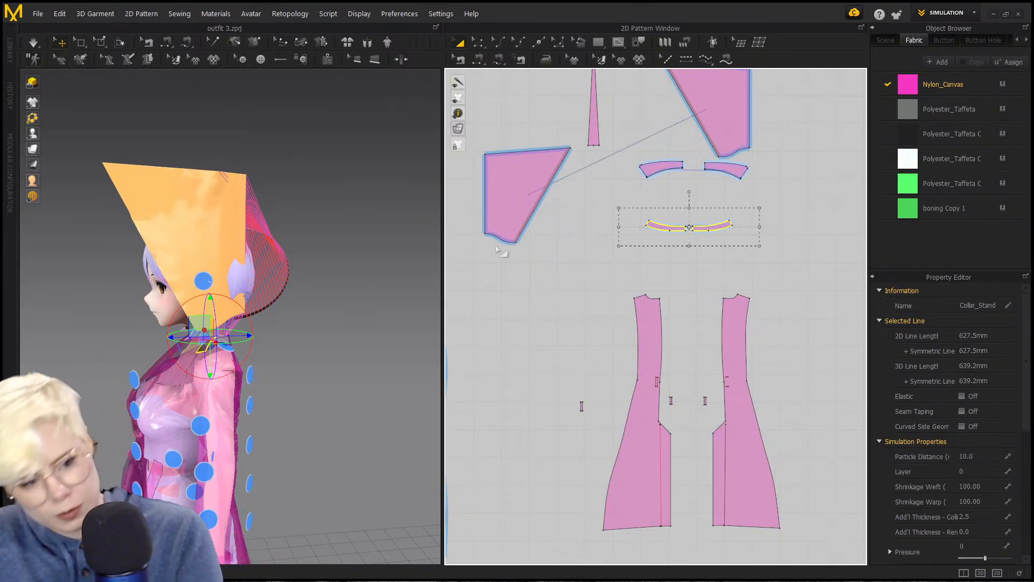
pyautogui.moveTo(296, 270); pyautogui.dragTo(150, 257, button='right')
pyautogui.press('space')
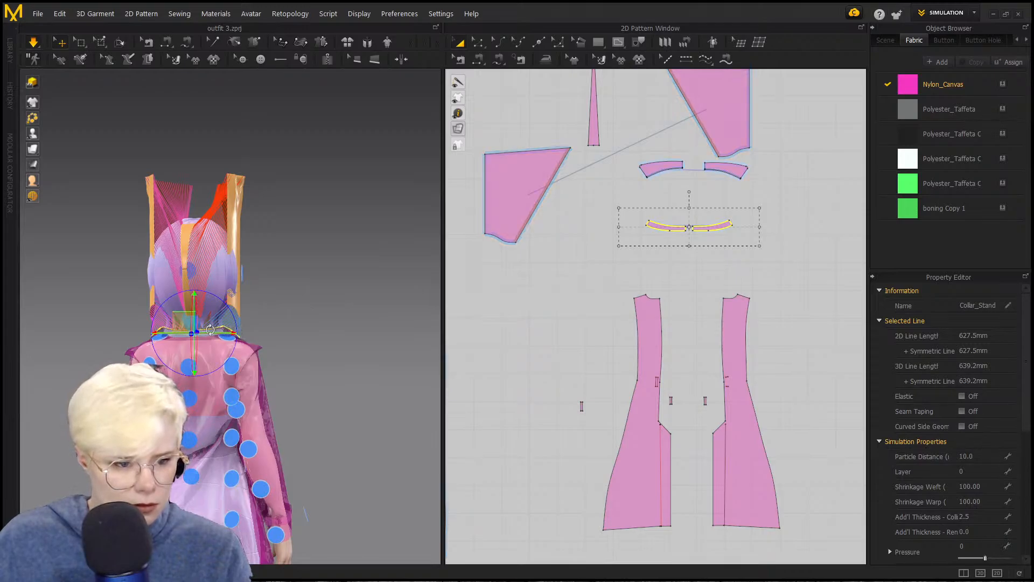
pyautogui.moveTo(229, 330); pyautogui.dragTo(302, 307, button='right')
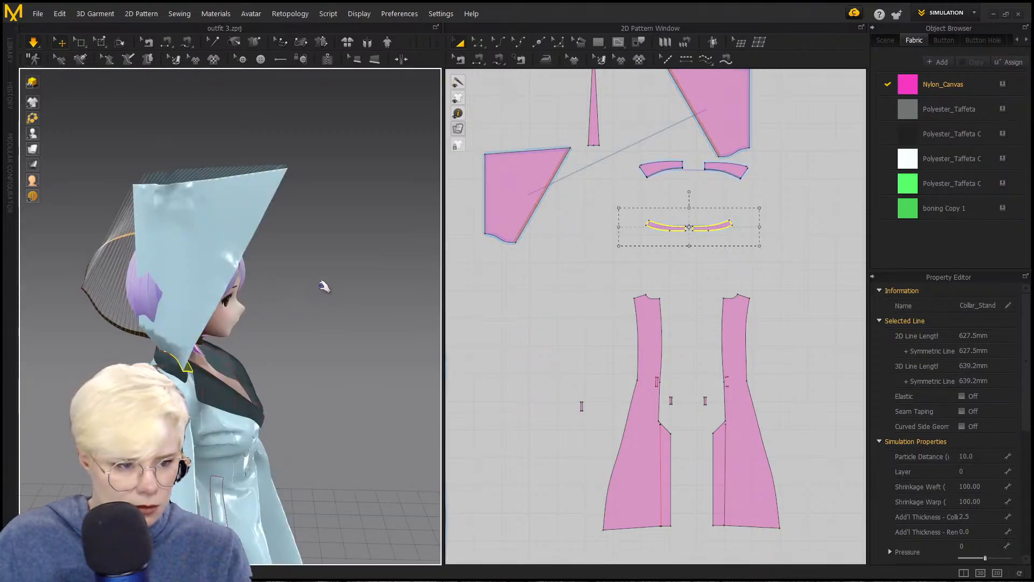
# Step: Pull the hood's side panel and centre strip forward over the avatar's head during simulation and inspect the shape from both sides
pyautogui.click(215, 250)
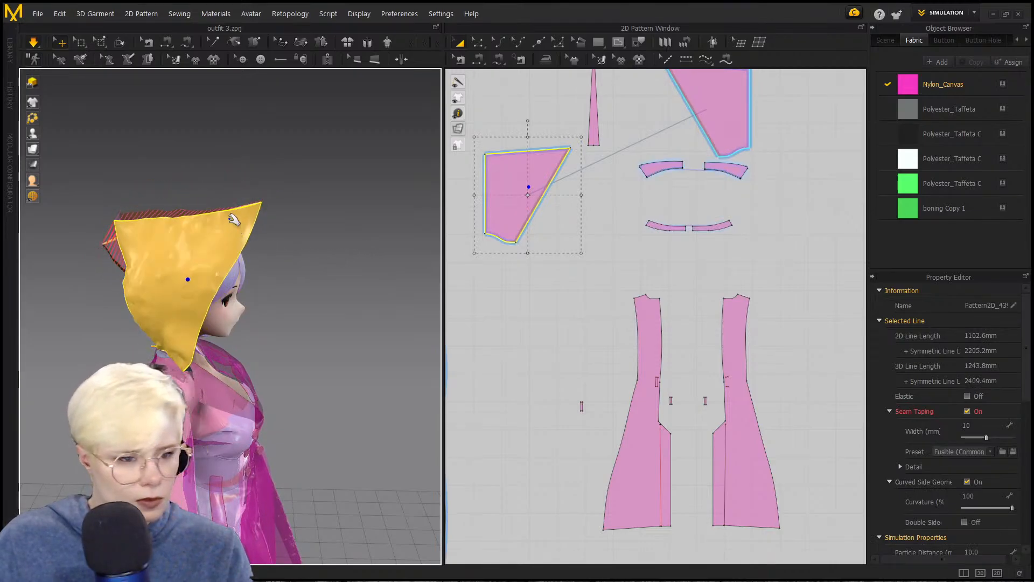
pyautogui.click(265, 224)
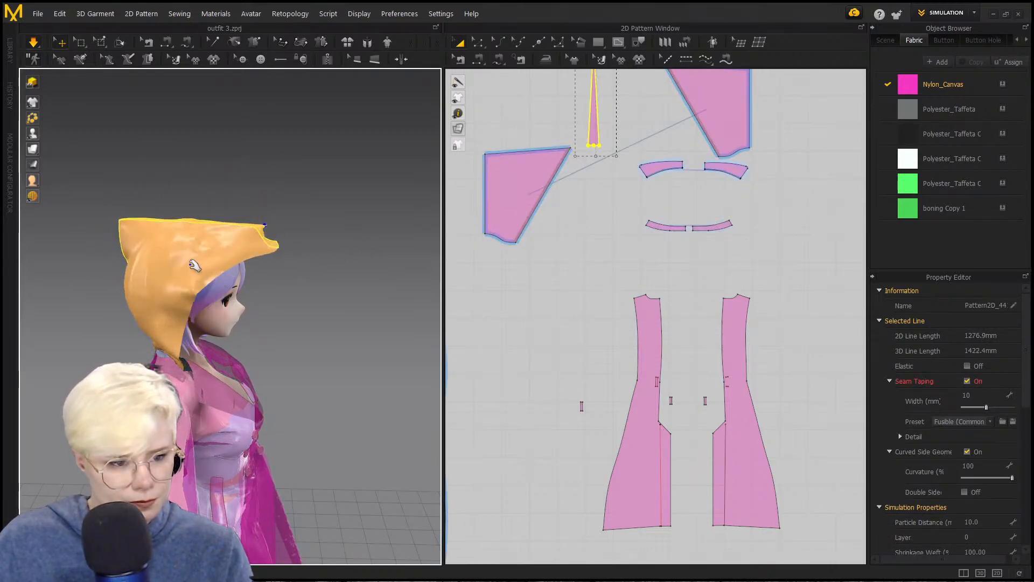
pyautogui.moveTo(202, 267); pyautogui.dragTo(313, 260)
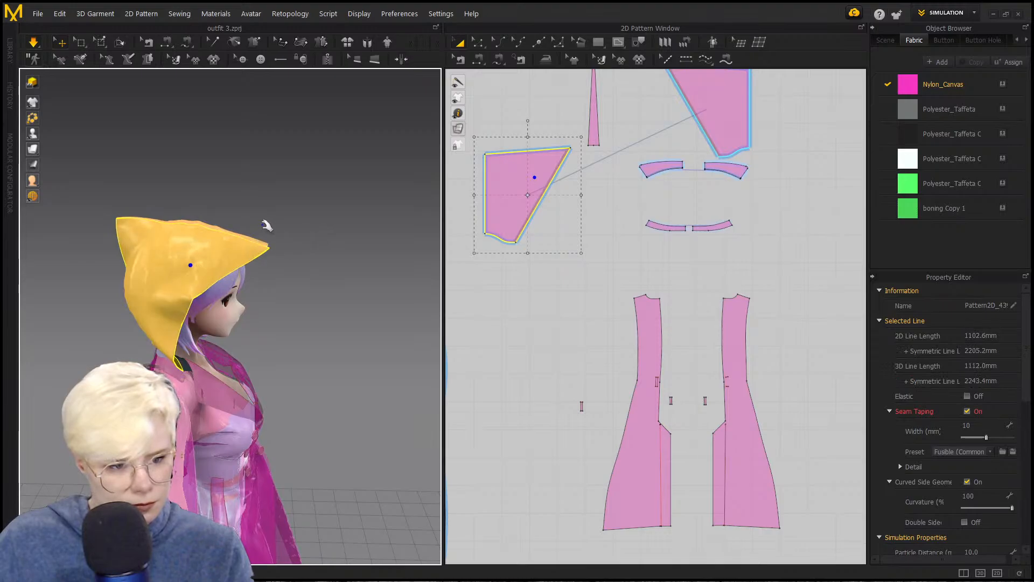
pyautogui.moveTo(266, 224); pyautogui.dragTo(173, 280, button='right')
pyautogui.moveTo(345, 275); pyautogui.dragTo(235, 277, button='right')
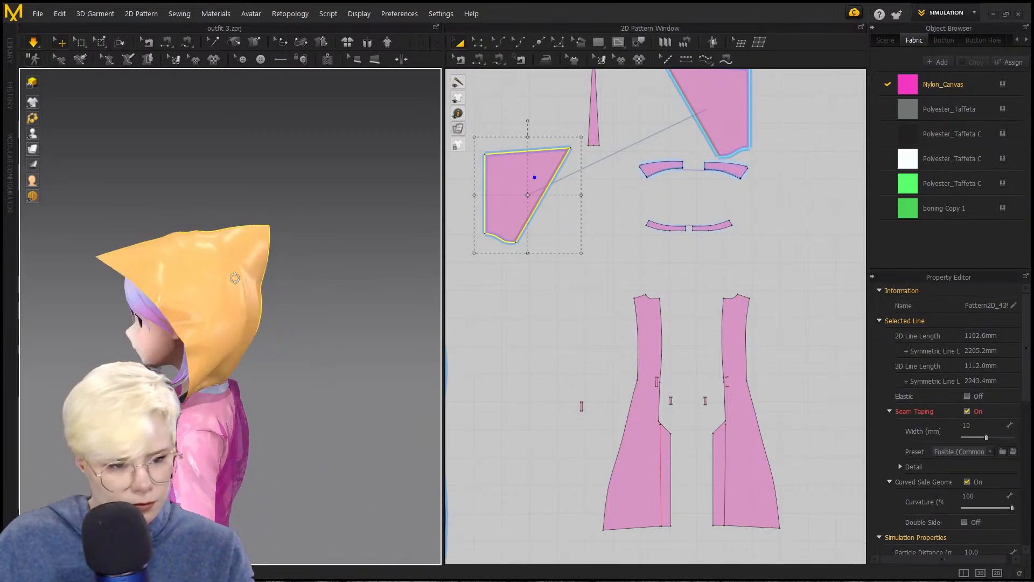
# Step: Bend the diagonal front edge of the hood's side panel outward into a curve about 407 mm long, and simulate the hood to inspect its shape
pyautogui.click(560, 275)
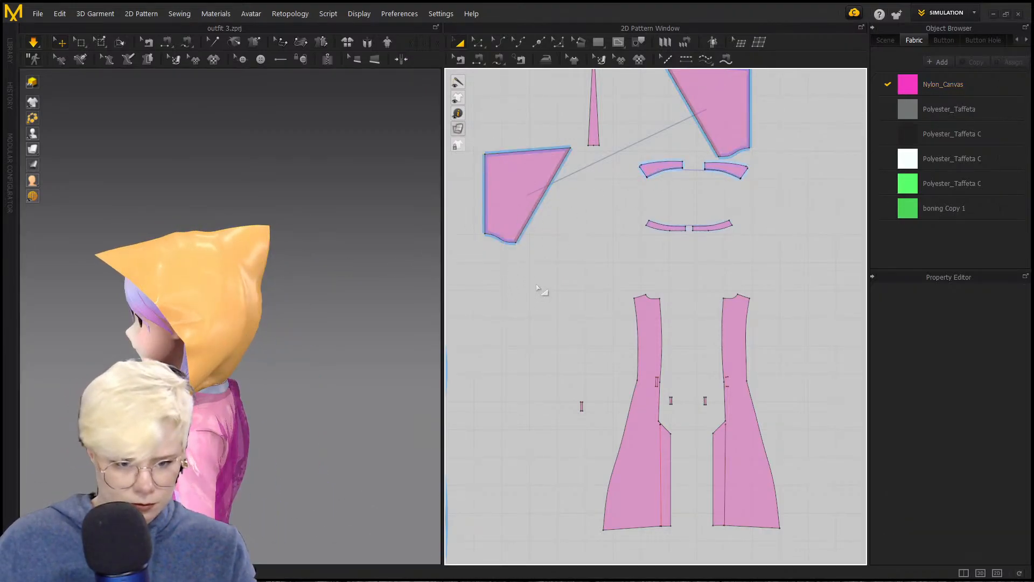
pyautogui.click(534, 216)
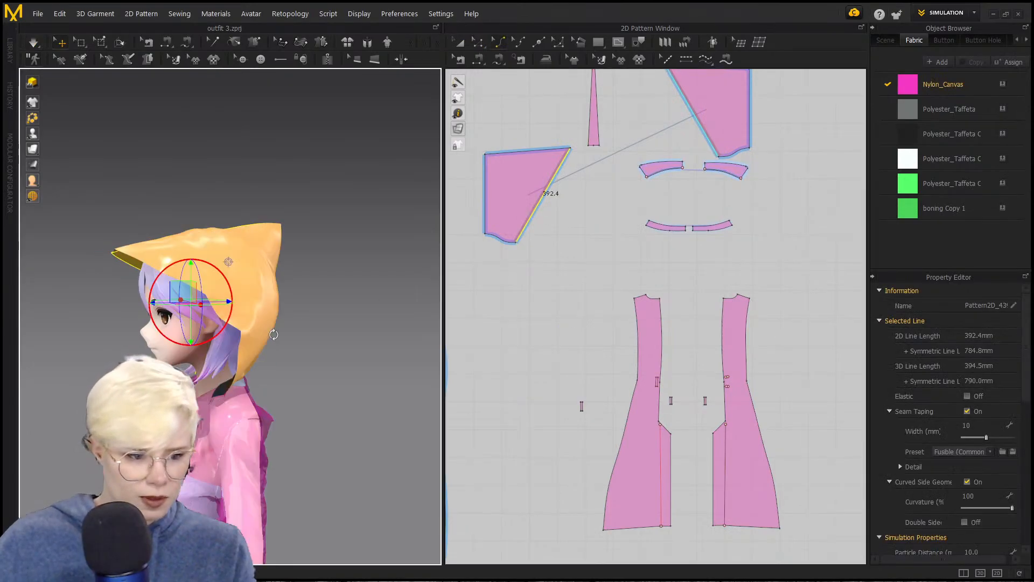
pyautogui.moveTo(305, 311); pyautogui.dragTo(245, 308, button='right')
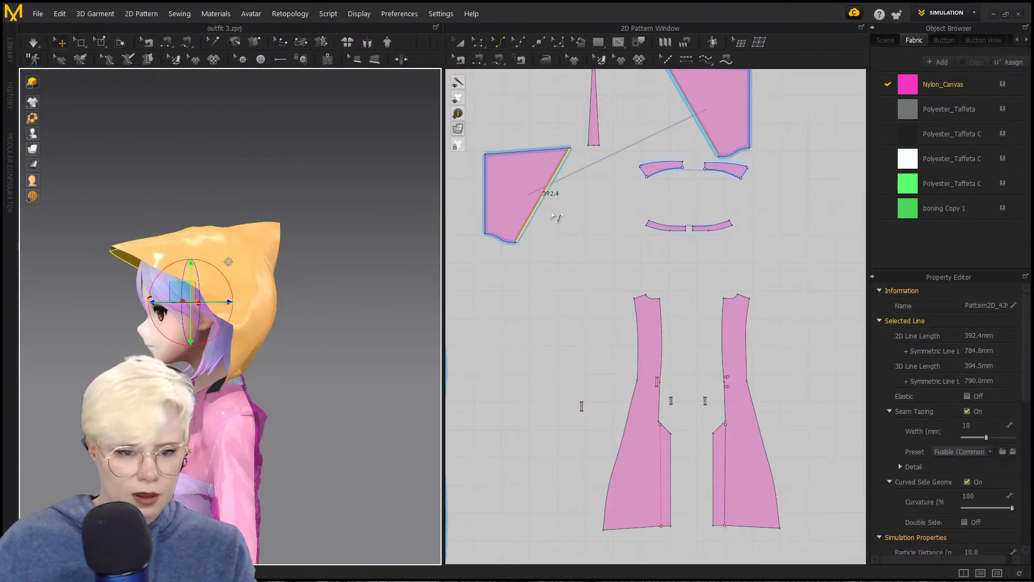
pyautogui.click(536, 204)
pyautogui.moveTo(543, 203); pyautogui.dragTo(558, 204)
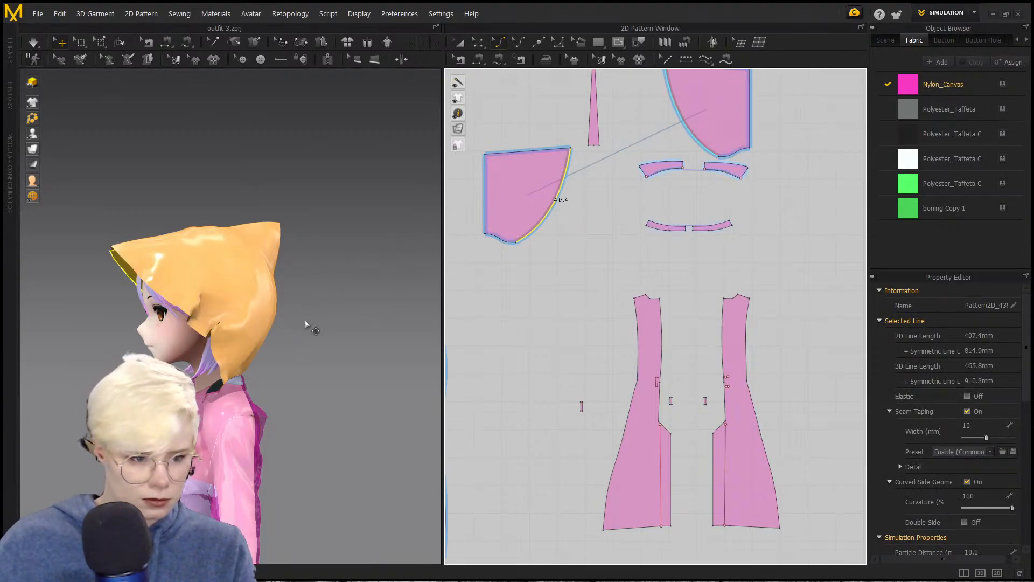
pyautogui.press('space')
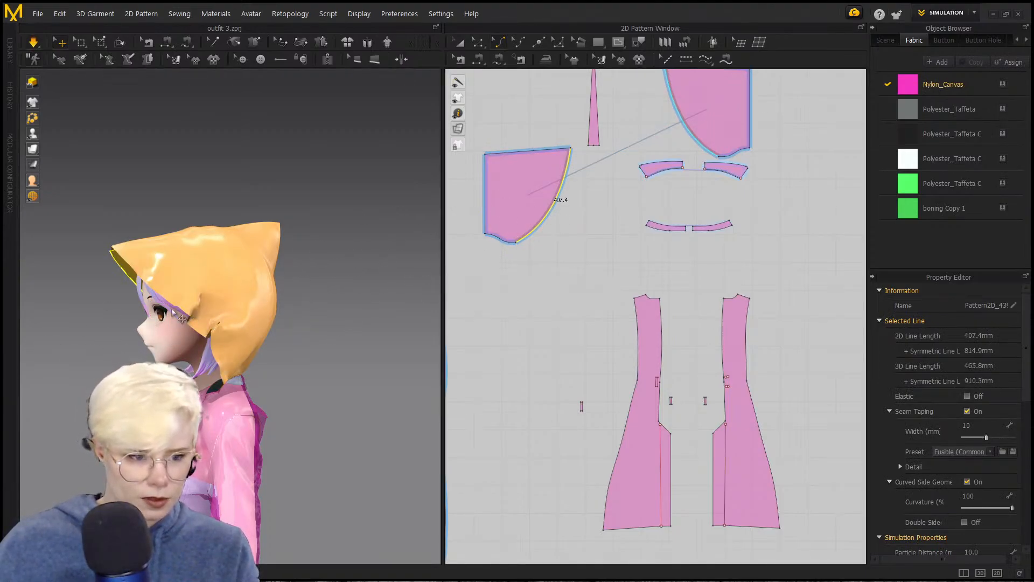
pyautogui.moveTo(227, 304); pyautogui.dragTo(65, 329, button='right')
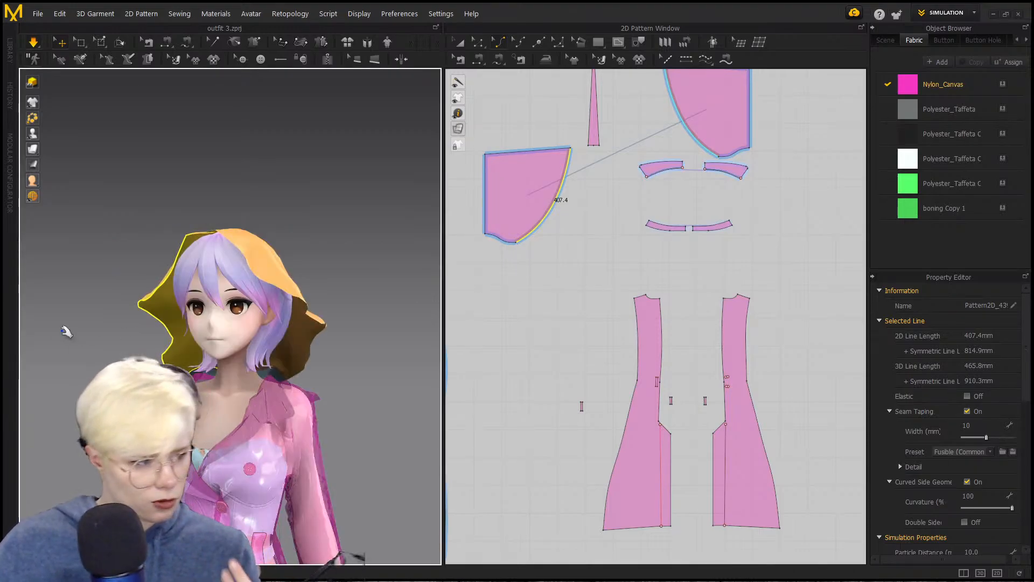
pyautogui.moveTo(165, 256); pyautogui.dragTo(111, 261, button='right')
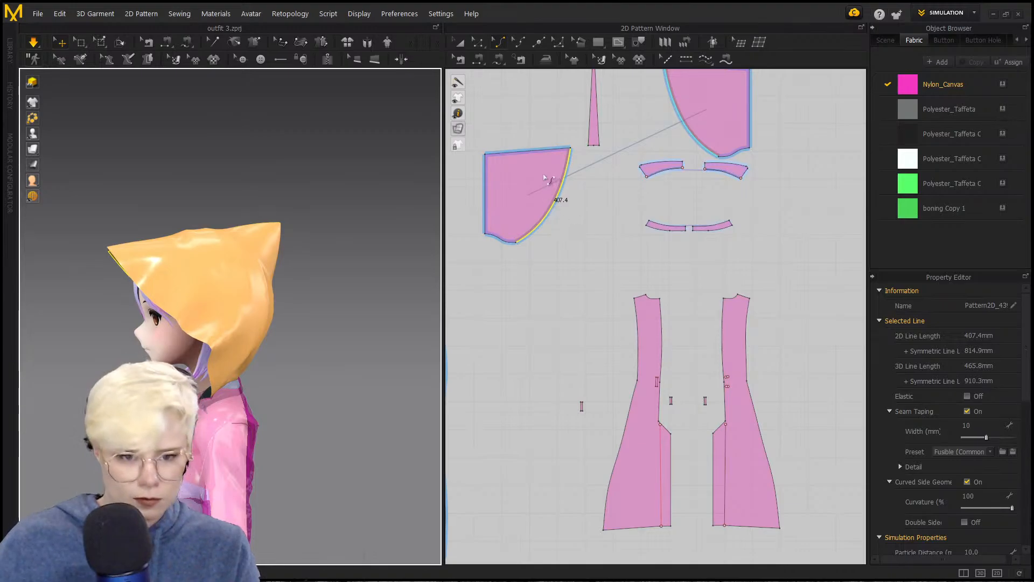
pyautogui.press('z')
pyautogui.moveTo(213, 229); pyautogui.dragTo(439, 208, button='right')
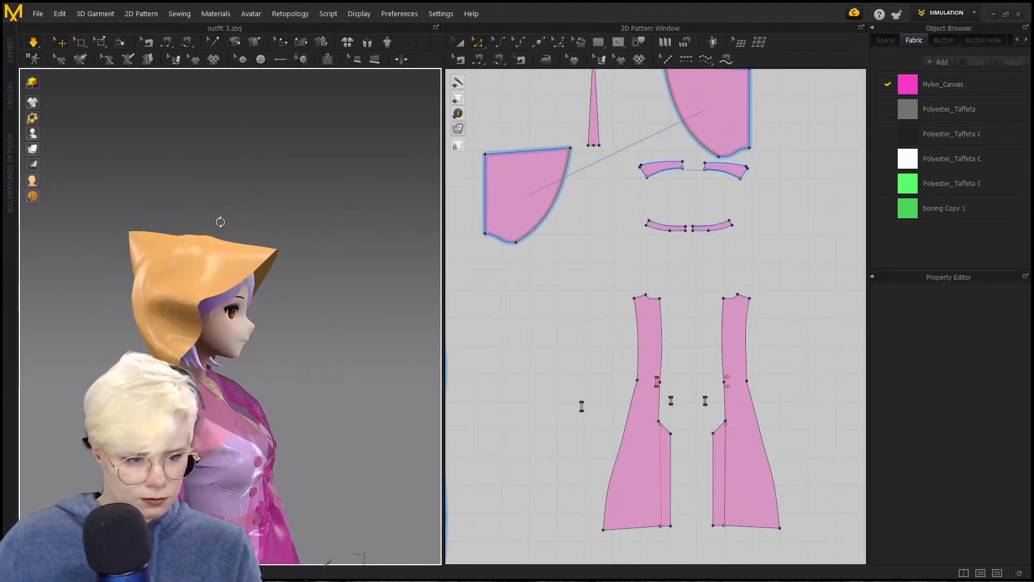
pyautogui.click(181, 251)
pyautogui.moveTo(351, 231); pyautogui.dragTo(167, 285, button='right')
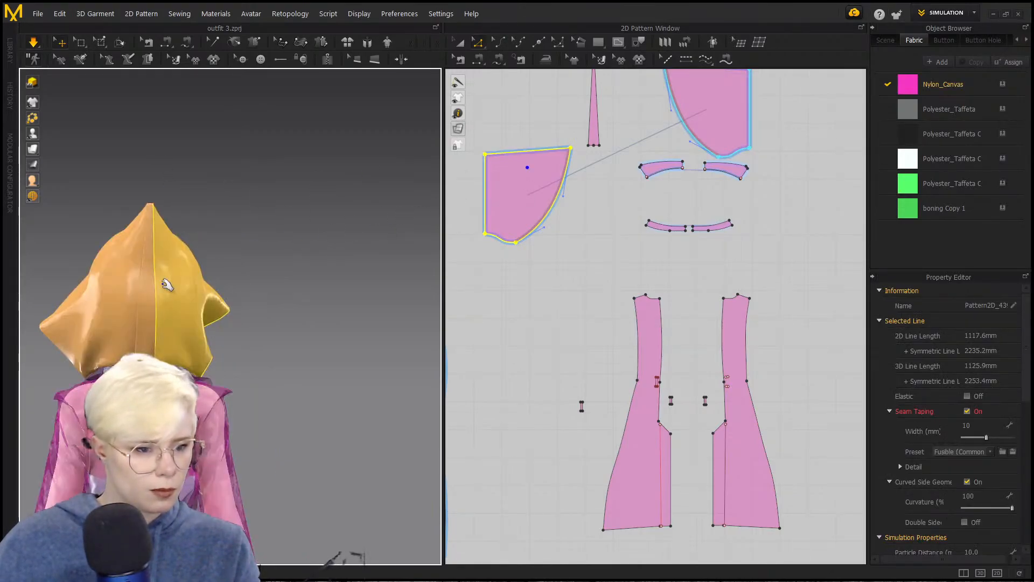
pyautogui.click(106, 289)
pyautogui.moveTo(270, 268); pyautogui.dragTo(296, 268, button='right')
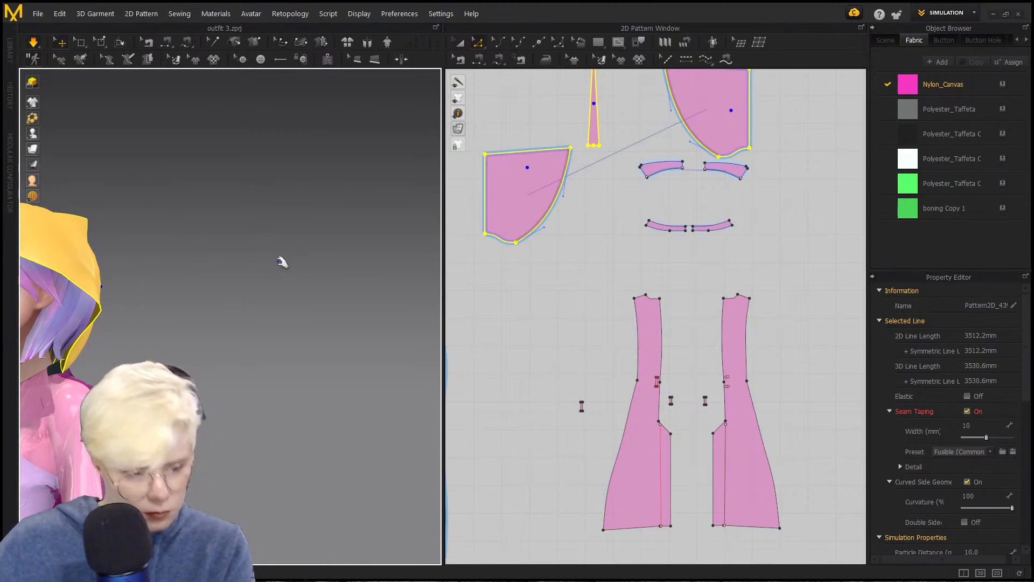
pyautogui.hotkey('ctrl', 'n')
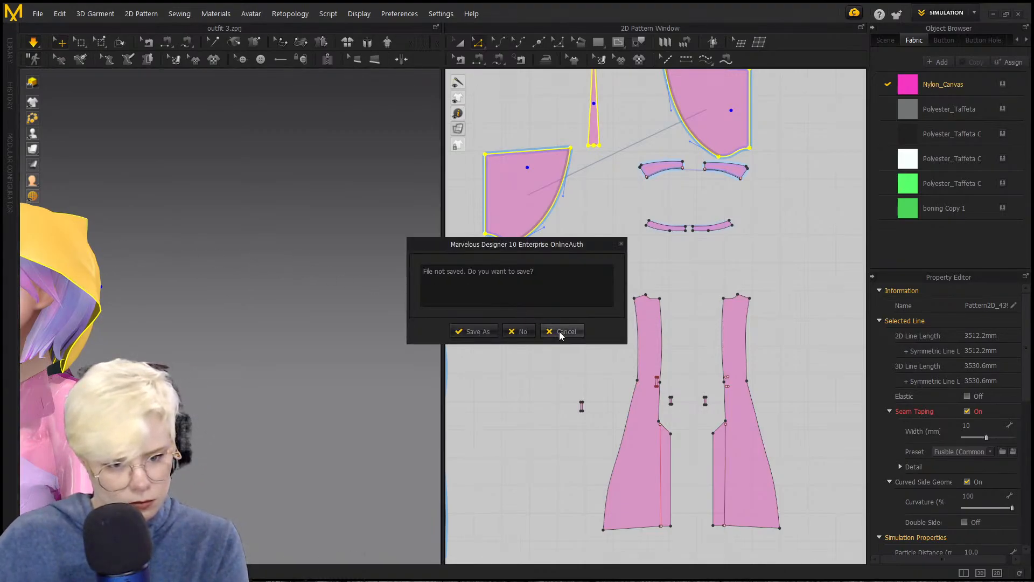
pyautogui.click(621, 244)
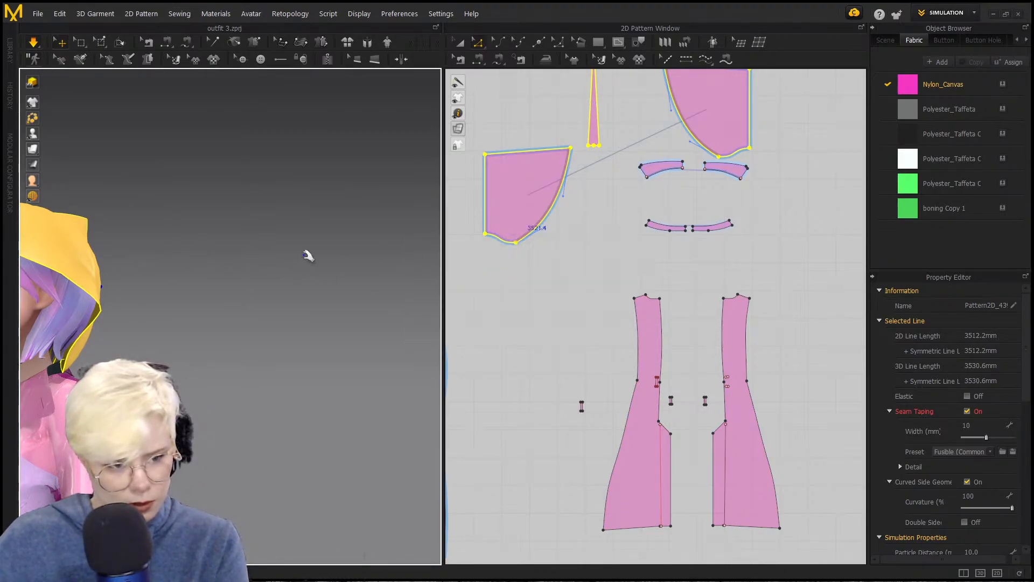
# Step: Remove the strengthening from the hood's two side panels and centre strip
pyautogui.moveTo(305, 254); pyautogui.dragTo(280, 243, button='right')
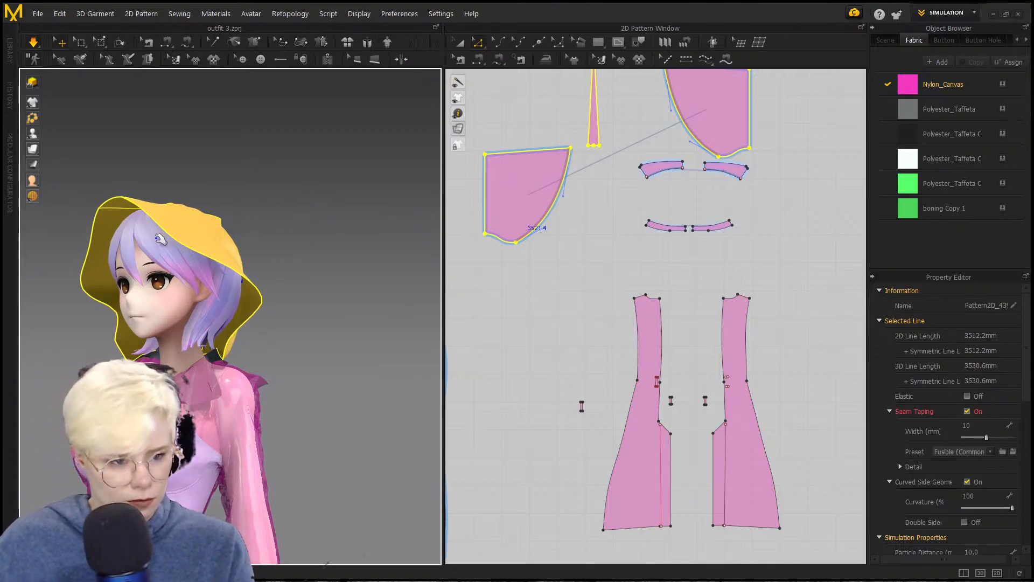
pyautogui.moveTo(160, 239); pyautogui.dragTo(201, 233, button='right')
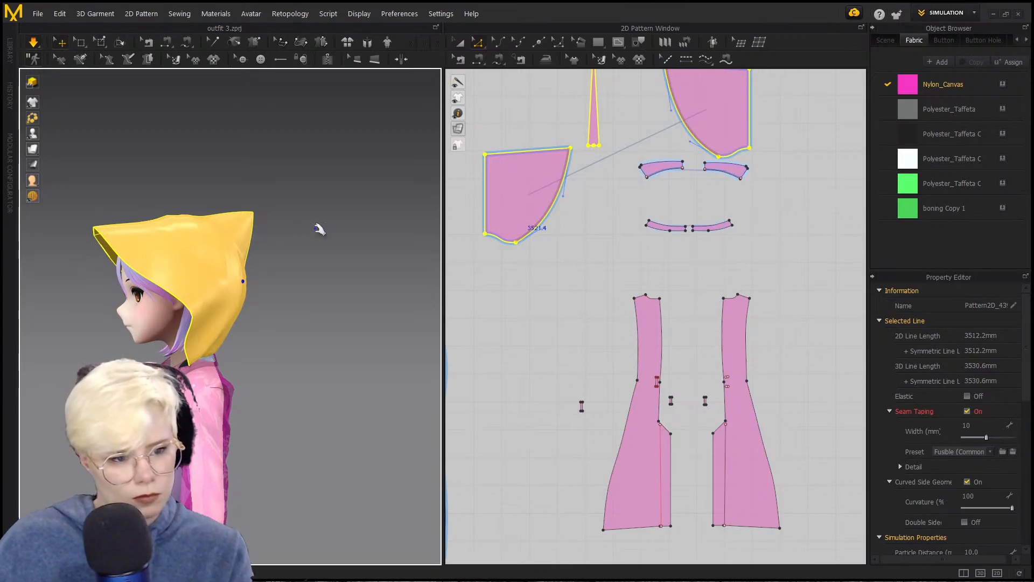
pyautogui.click(178, 245)
pyautogui.moveTo(304, 278); pyautogui.dragTo(141, 247, button='right')
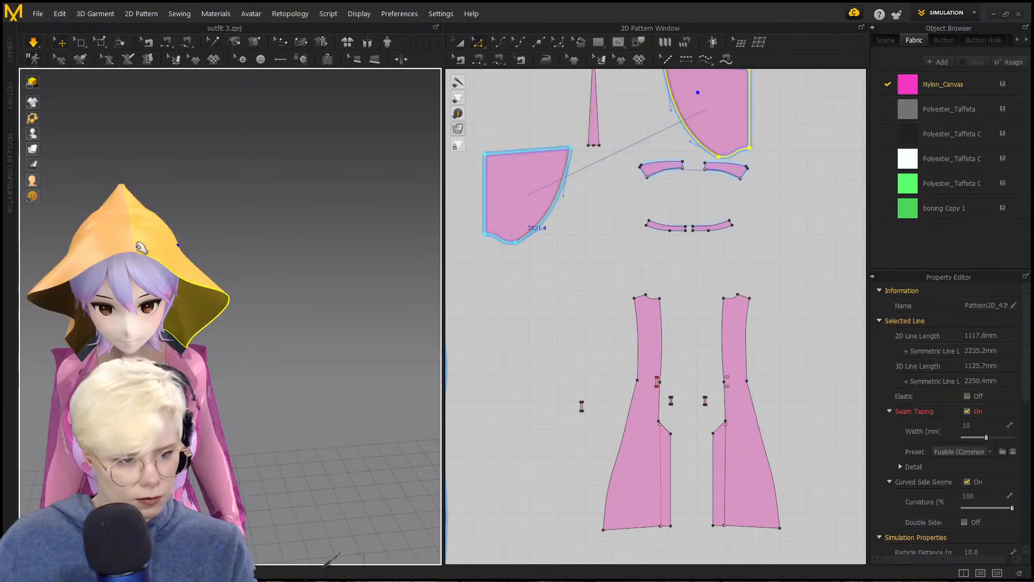
pyautogui.keyDown('shift'); pyautogui.click(122, 245); pyautogui.keyUp('shift')
pyautogui.keyDown('shift'); pyautogui.click(87, 247); pyautogui.keyUp('shift')
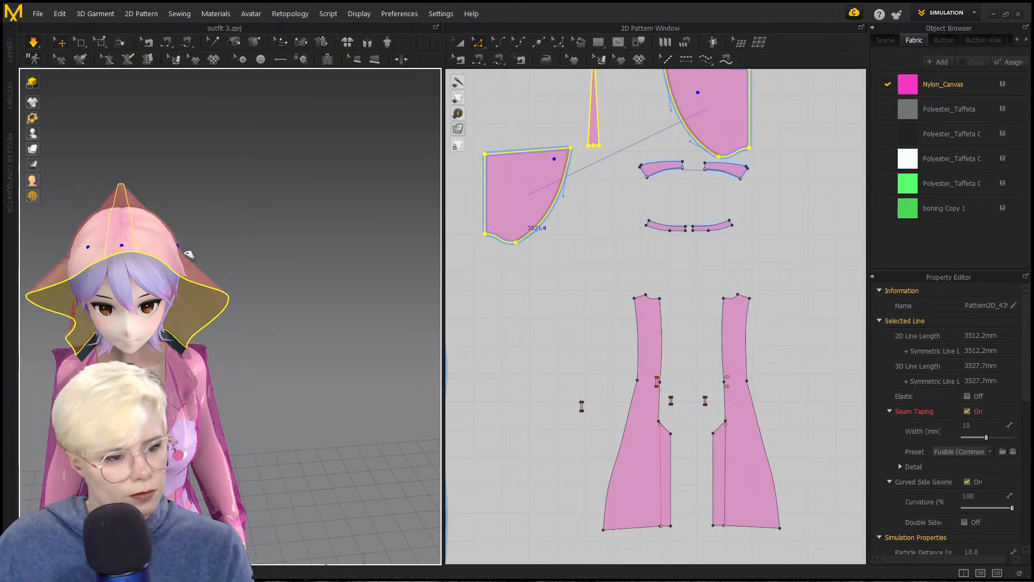
pyautogui.click(186, 252)
# Step: Select all garment pieces, unfreeze the corset and skirt under the coat, and stop the simulation
pyautogui.moveTo(123, 216); pyautogui.dragTo(194, 210, button='right')
pyautogui.moveTo(194, 210); pyautogui.dragTo(250, 204, button='middle')
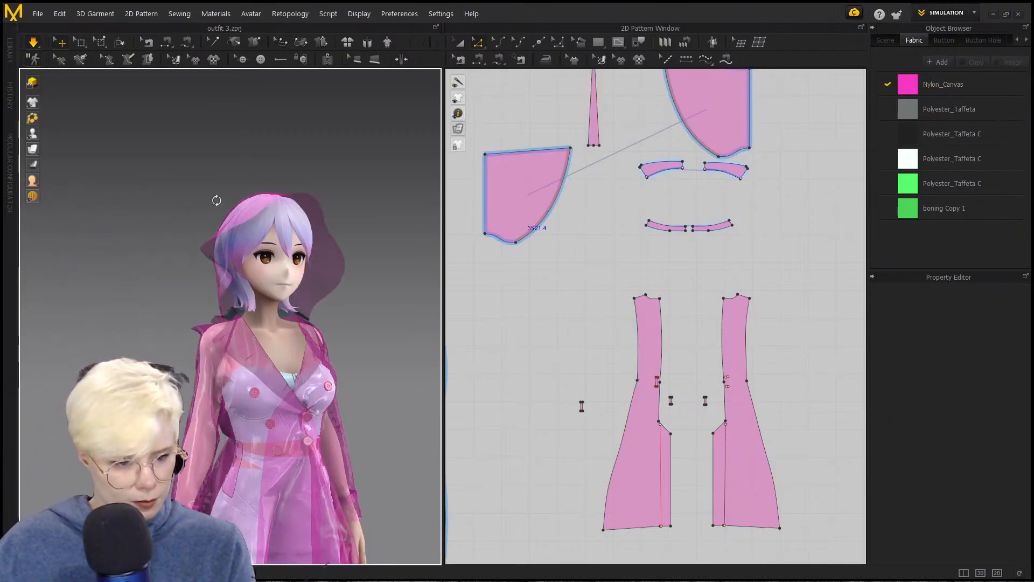
pyautogui.moveTo(216, 200); pyautogui.dragTo(170, 204, button='right')
pyautogui.moveTo(169, 203); pyautogui.dragTo(154, 89, button='middle')
pyautogui.scroll(1, 215, 162)
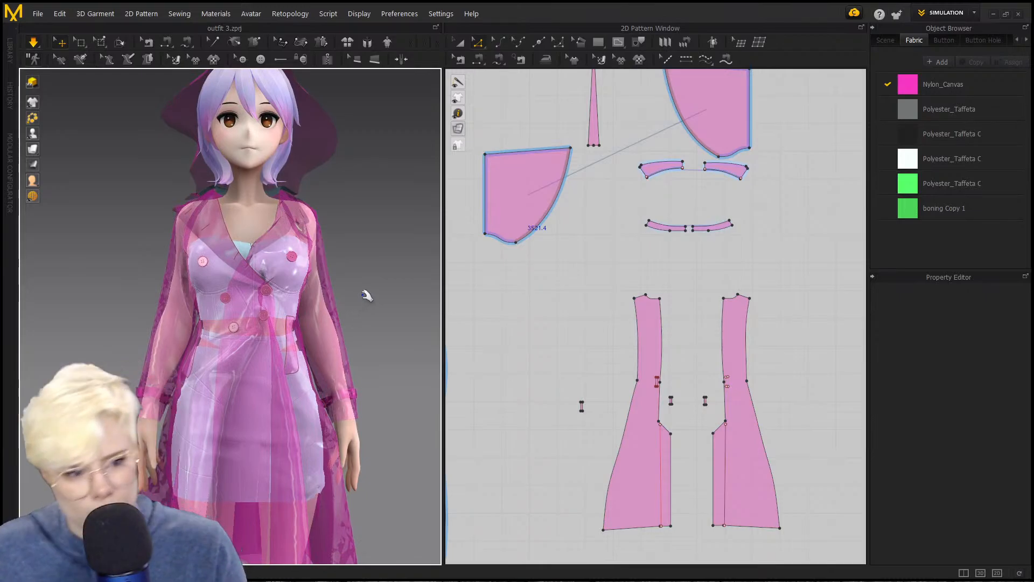
pyautogui.hotkey('ctrl', 'a')
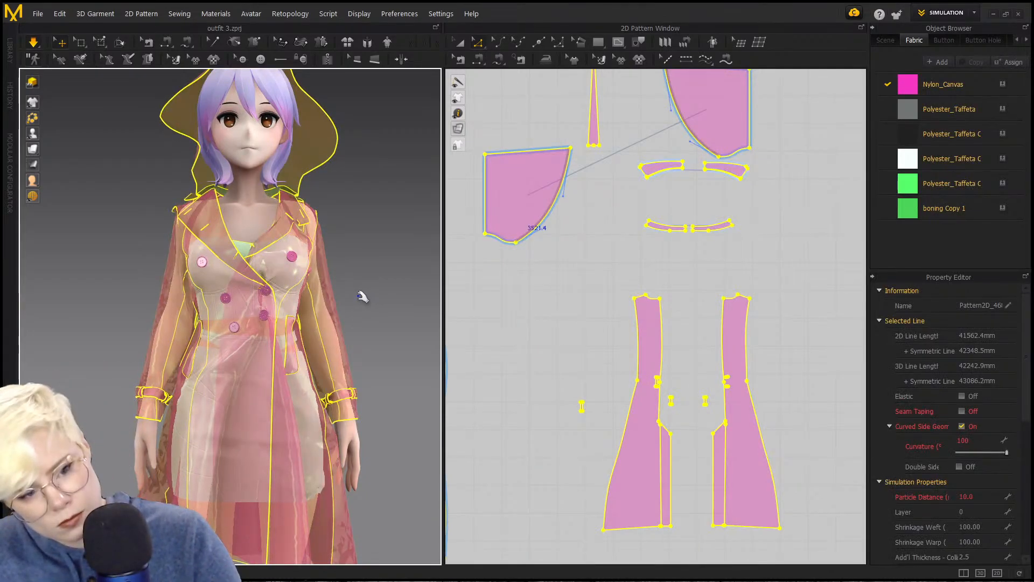
pyautogui.click(402, 272)
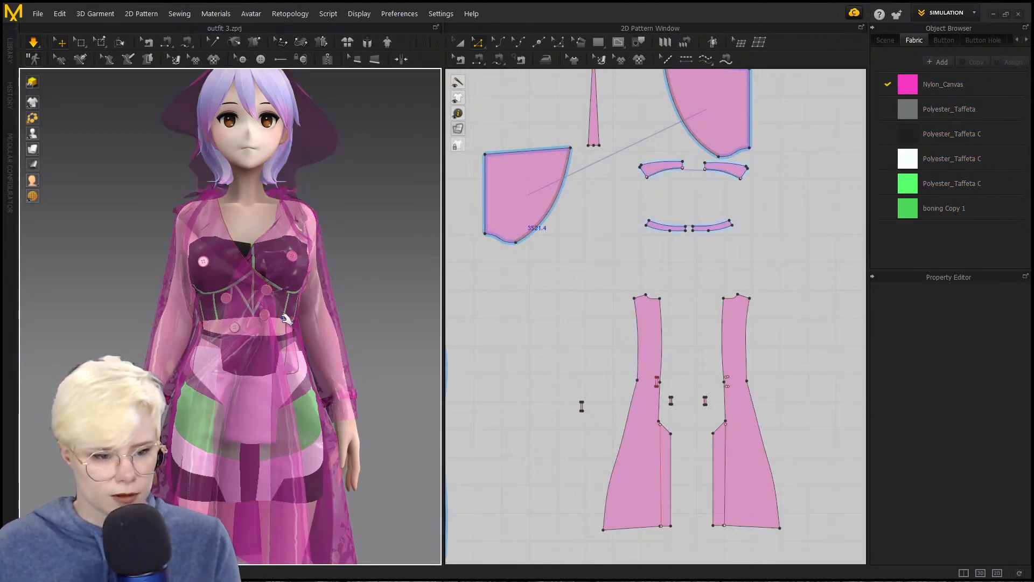
pyautogui.scroll(-5, 296, 254)
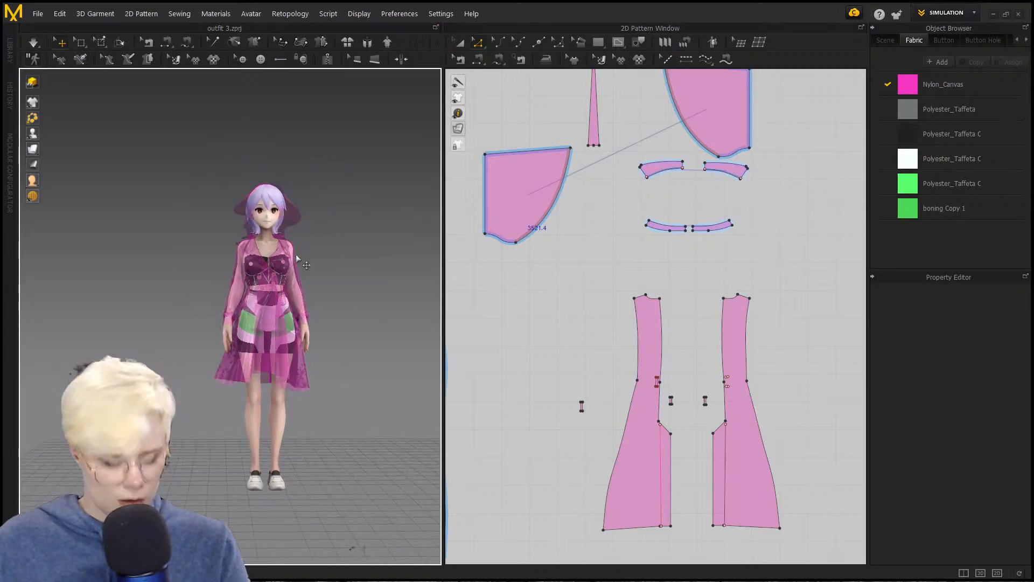
pyautogui.hotkey('ctrl', 'a')
pyautogui.click(261, 223)
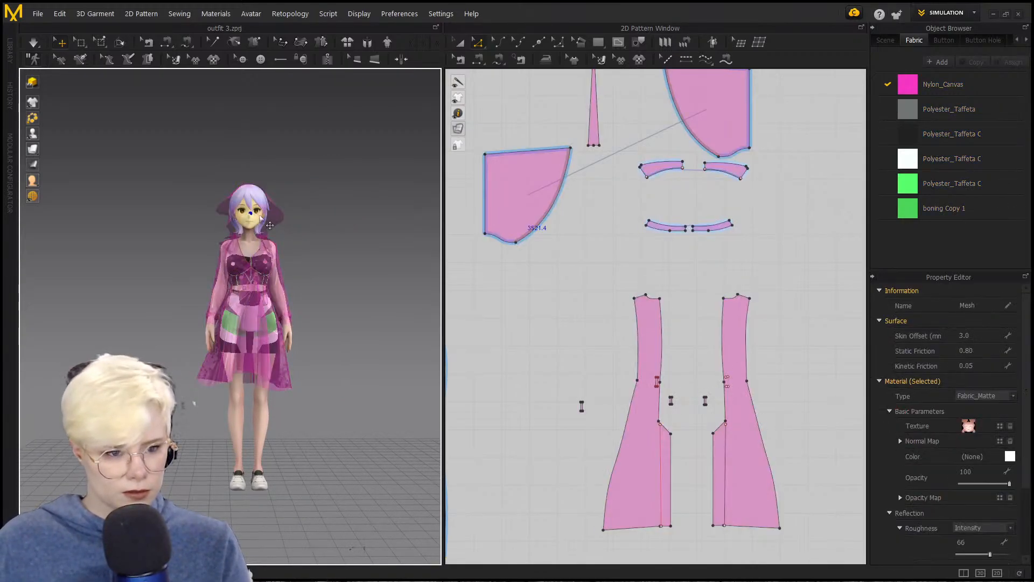
pyautogui.hotkey('ctrl', 'a')
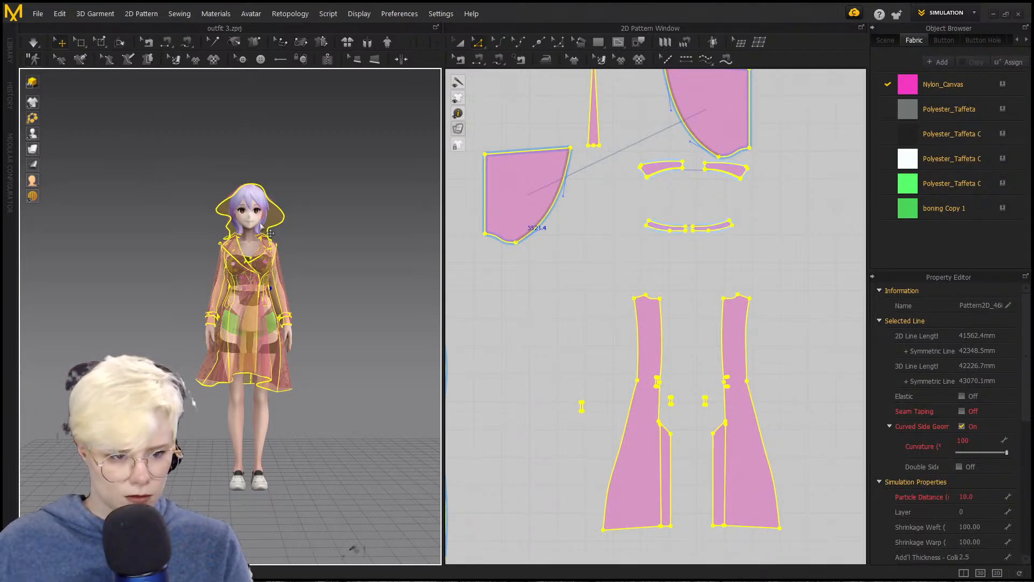
pyautogui.click(39, 16)
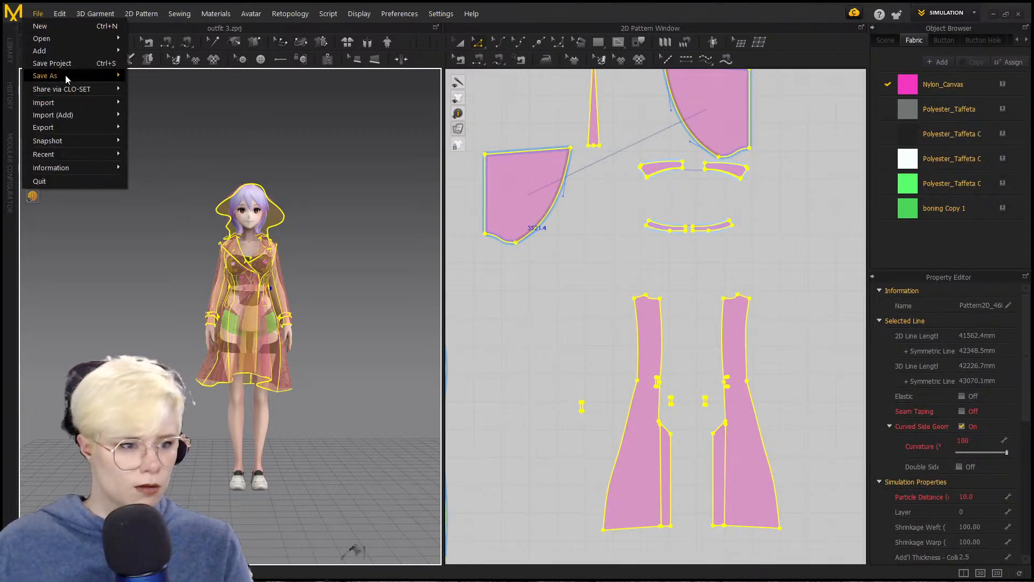
pyautogui.click(66, 76)
# Step: Add the outfit 3 project to the current scene with only its garment included
pyautogui.click(38, 13)
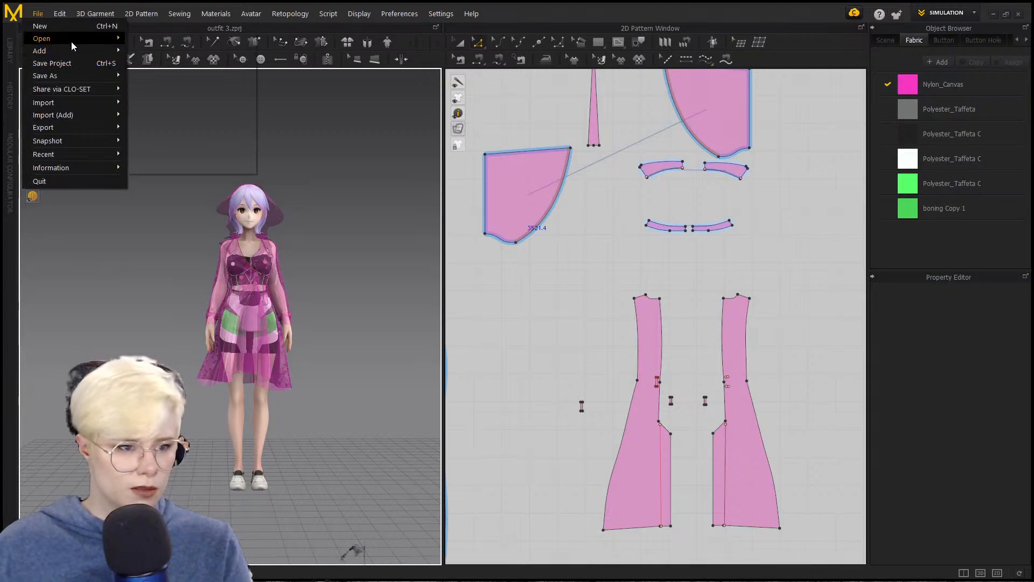
pyautogui.moveTo(76, 51)
pyautogui.click(167, 54)
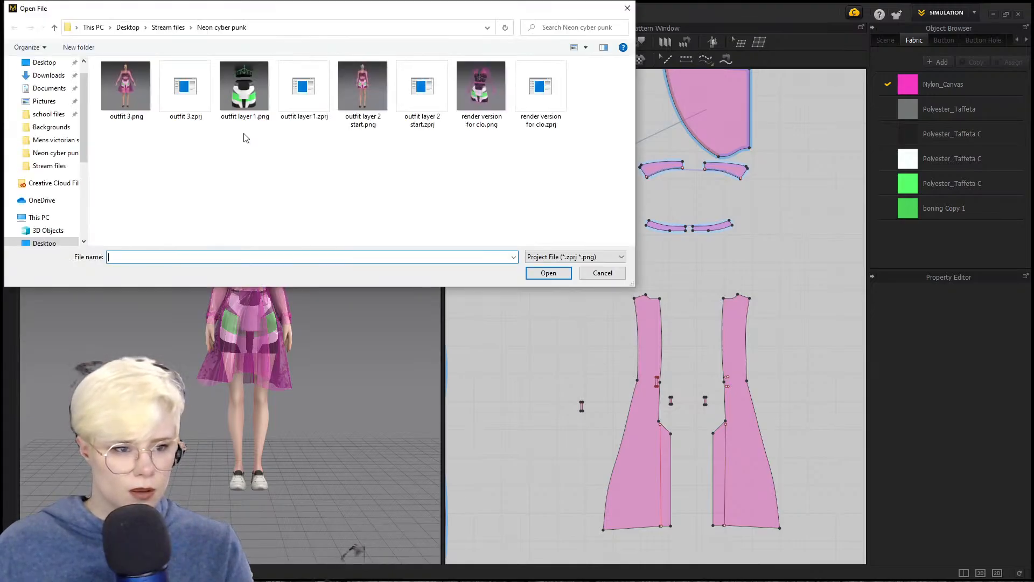
pyautogui.click(127, 105)
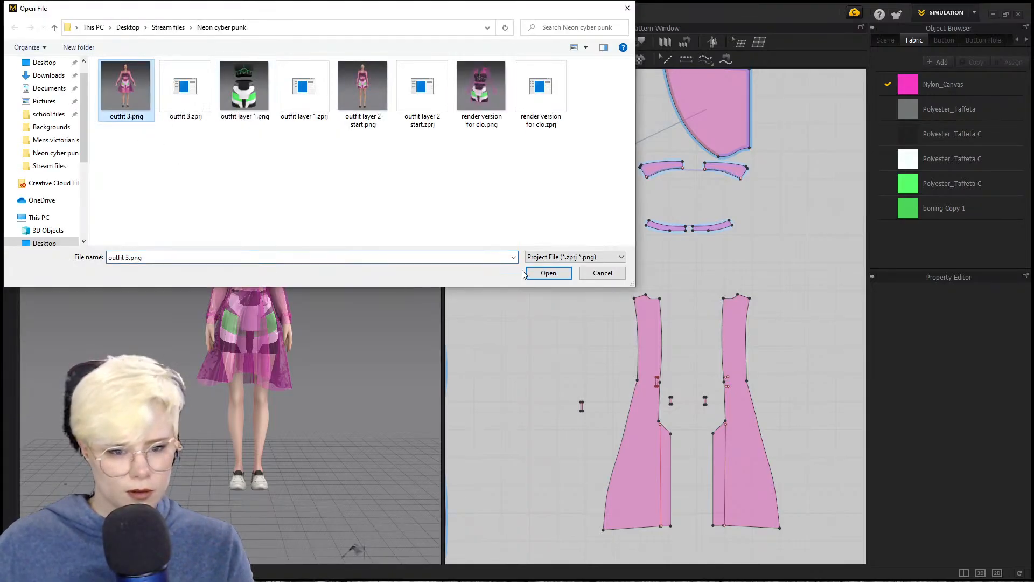
pyautogui.click(538, 273)
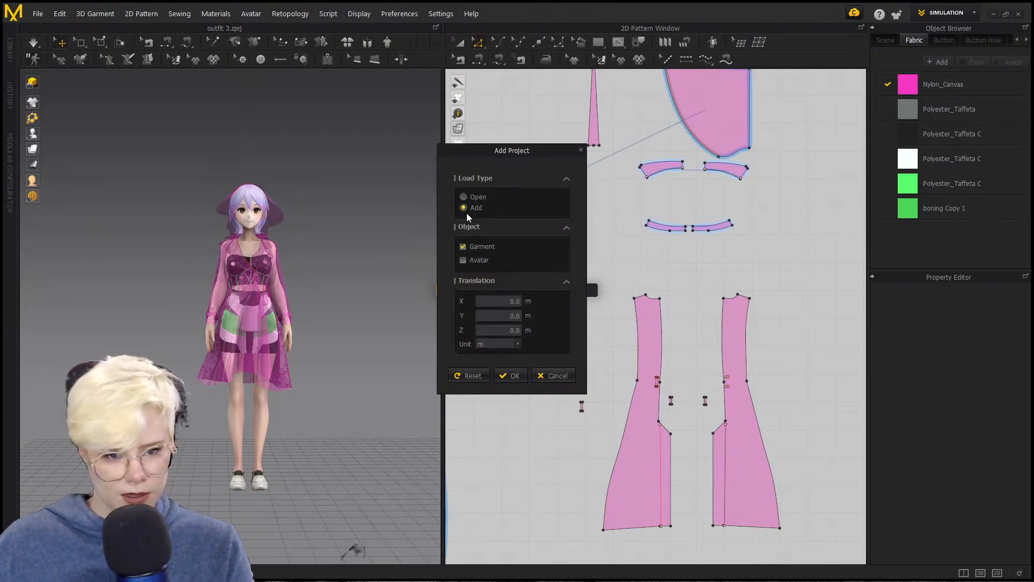
pyautogui.click(510, 375)
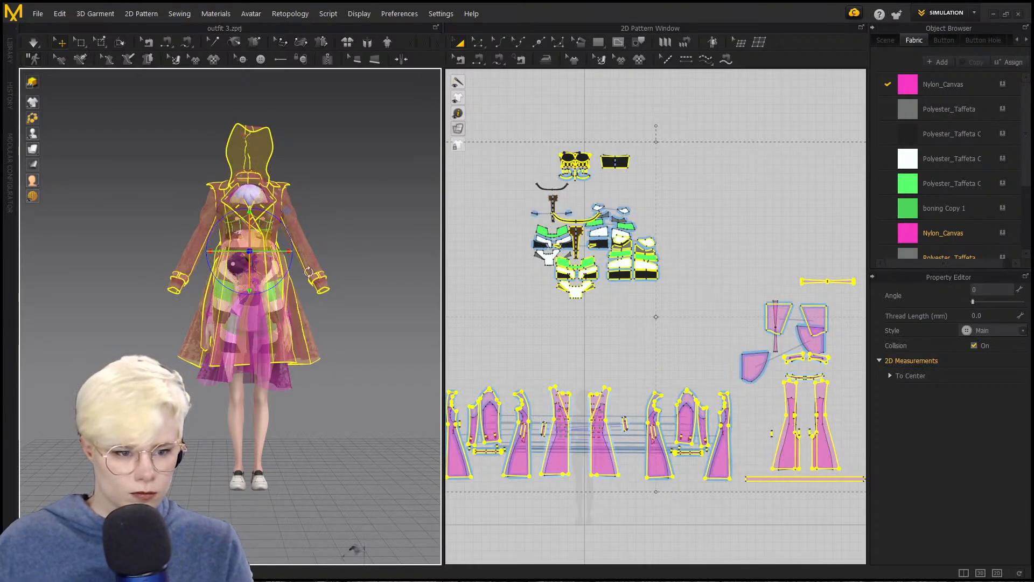
pyautogui.moveTo(309, 271); pyautogui.dragTo(296, 280, button='right')
pyautogui.press('space')
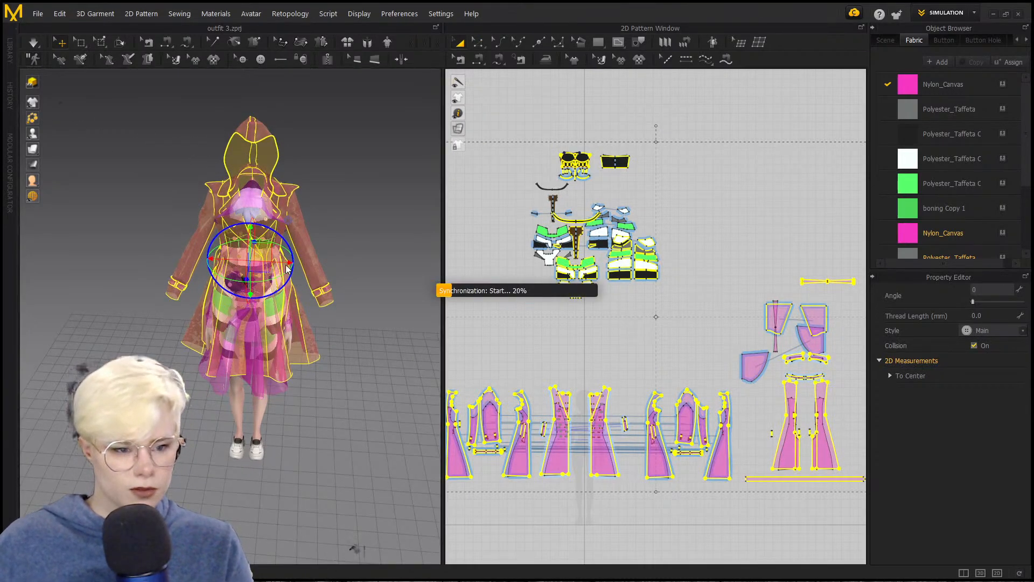
# Step: Add the outfit 3.zprj project to the current scene with both its garment and avatar included
pyautogui.click(39, 16)
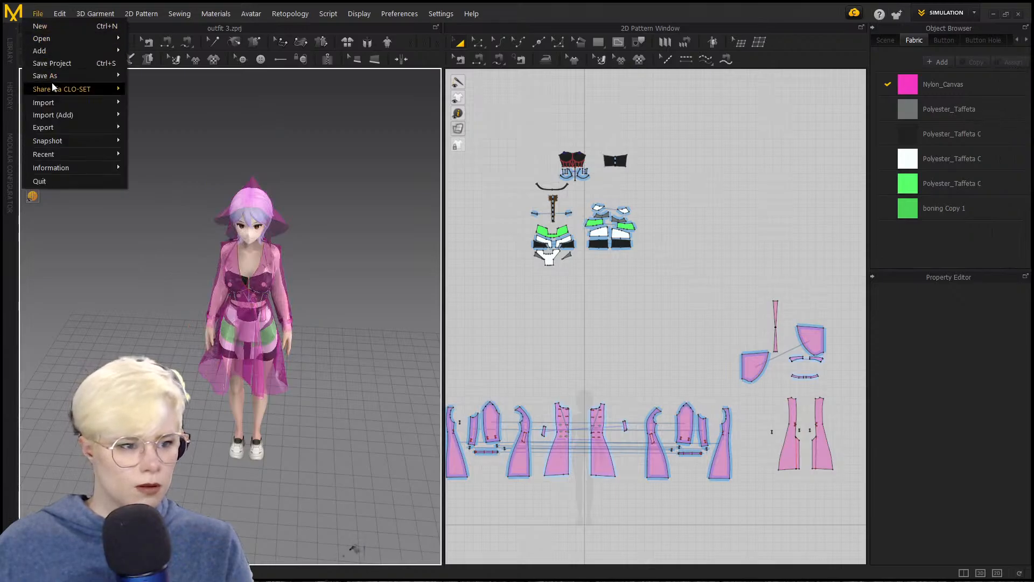
pyautogui.moveTo(110, 50)
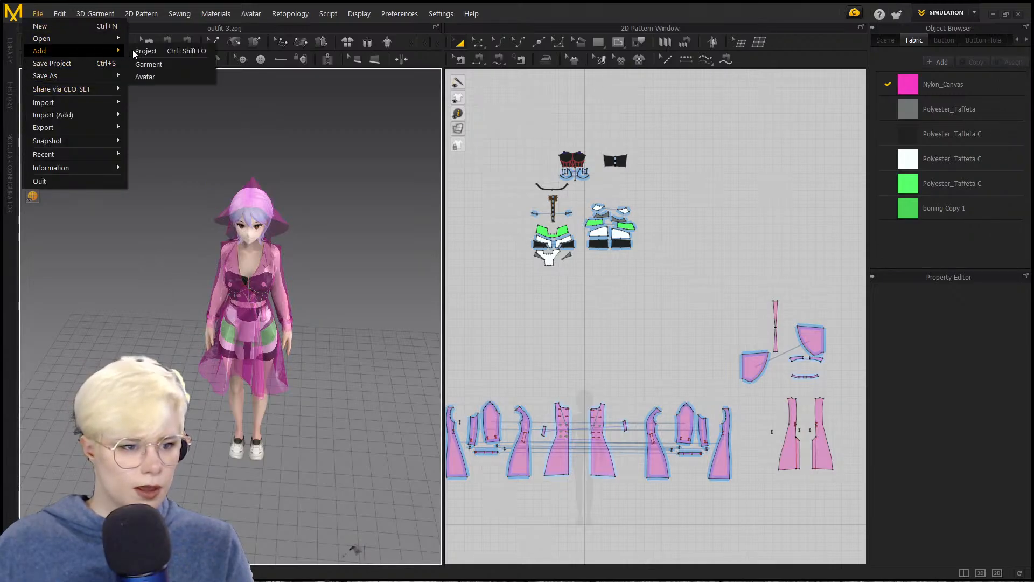
pyautogui.click(170, 60)
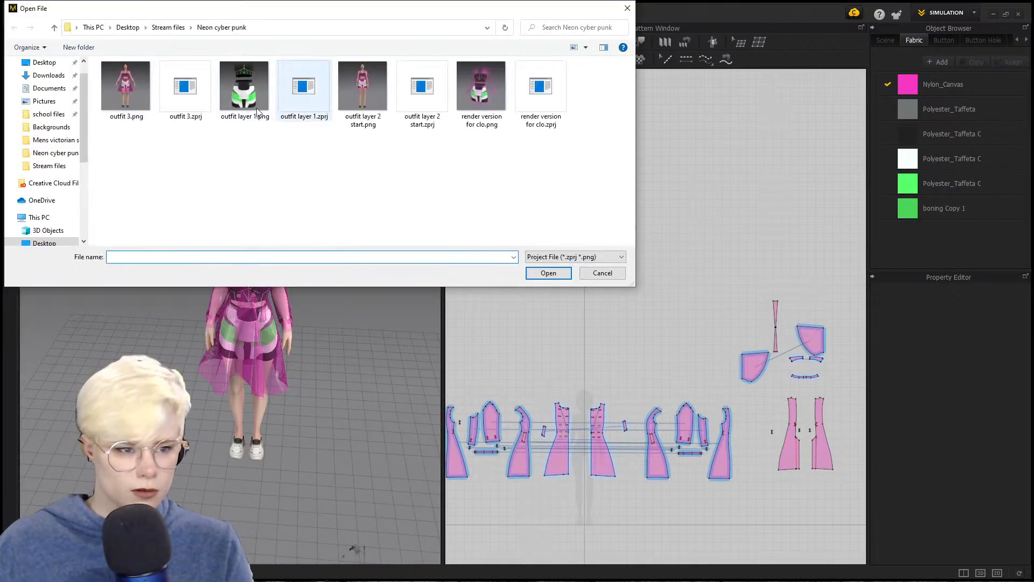
pyautogui.click(185, 89)
pyautogui.click(549, 272)
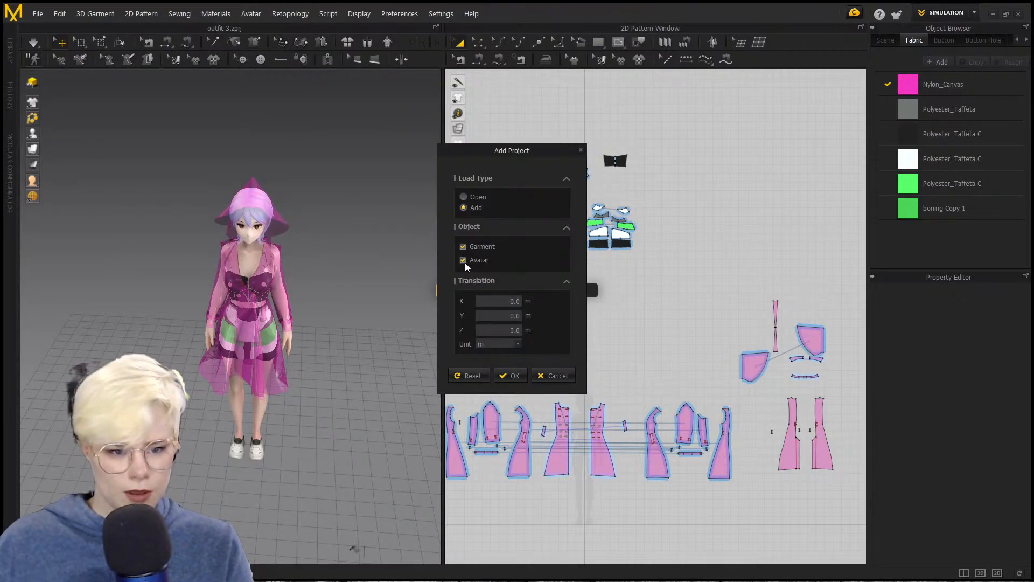
pyautogui.click(512, 376)
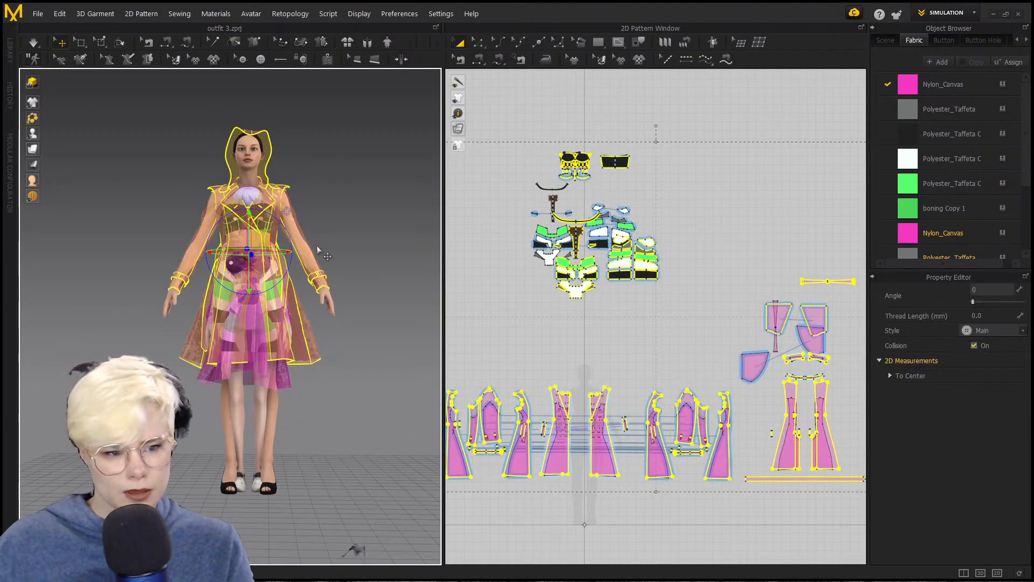
# Step: Move the added coat, corset and skirt off the avatars into the empty space beside them in the 3D scene
pyautogui.moveTo(312, 303); pyautogui.dragTo(294, 290, button='right')
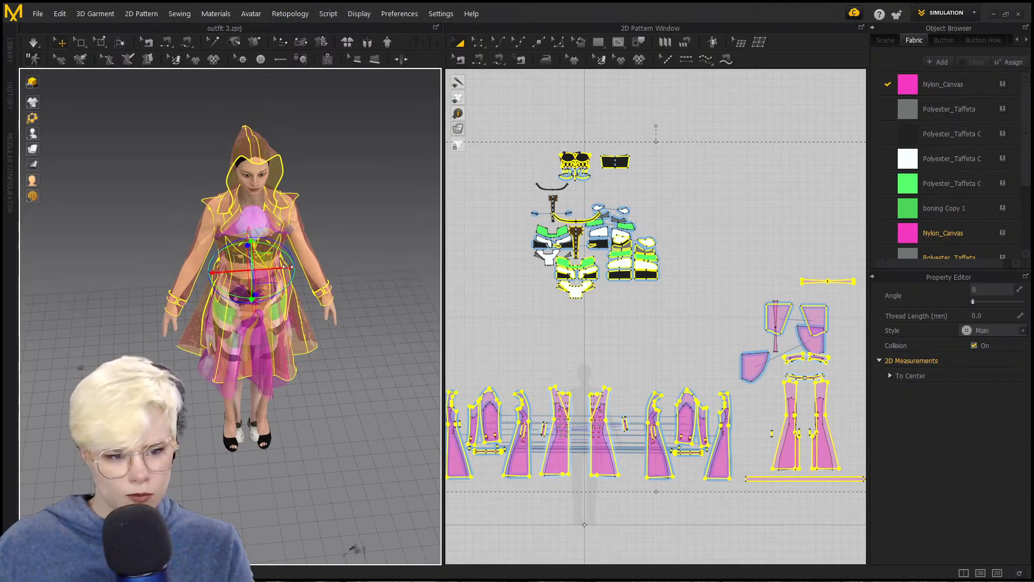
pyautogui.moveTo(288, 267); pyautogui.dragTo(382, 250)
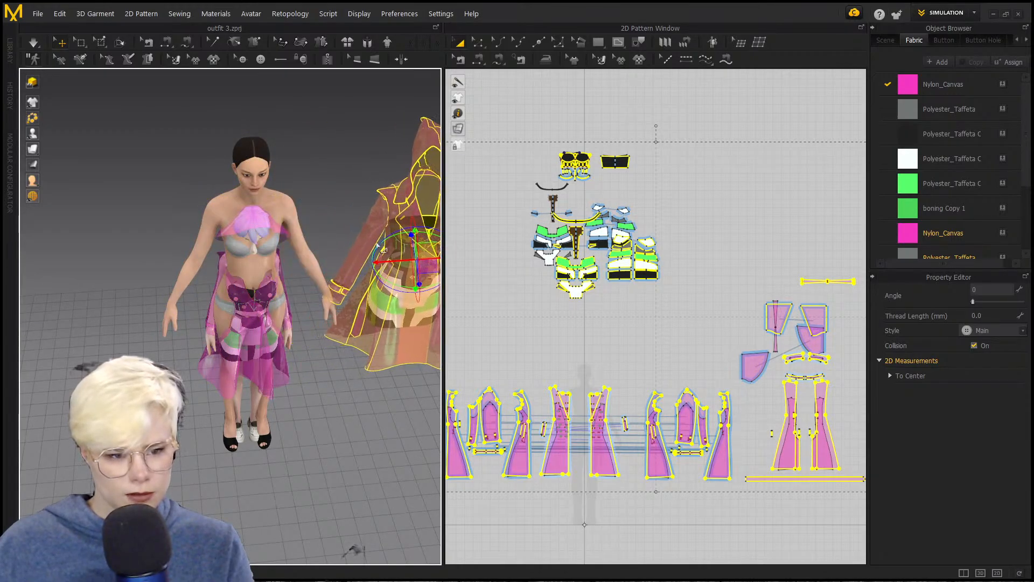
# Step: Delete the added Feifei avatar, leaving the purple-haired avatar in the scene
pyautogui.moveTo(382, 249); pyautogui.dragTo(195, 196, button='right')
pyautogui.click(195, 196)
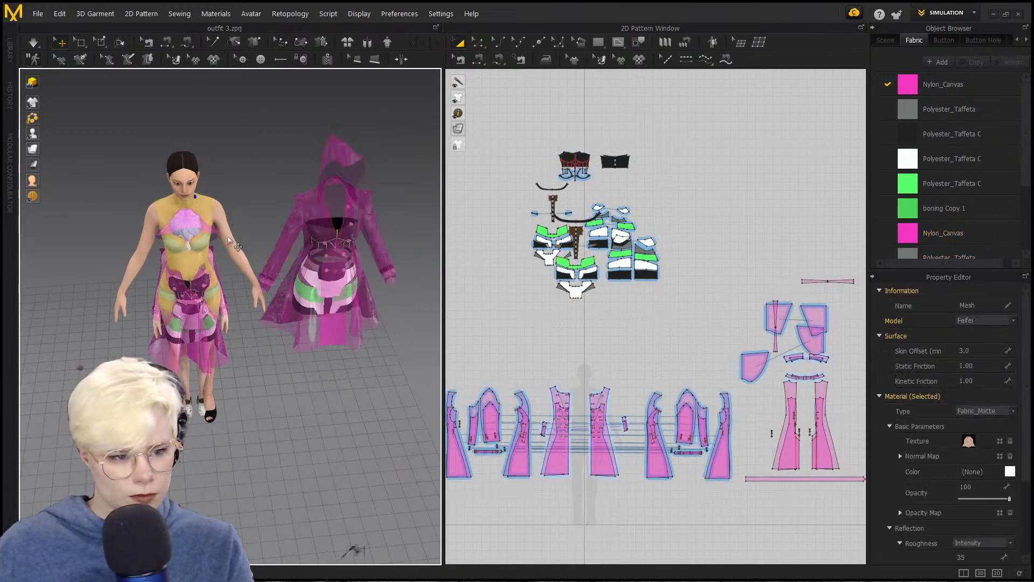
pyautogui.click(205, 209)
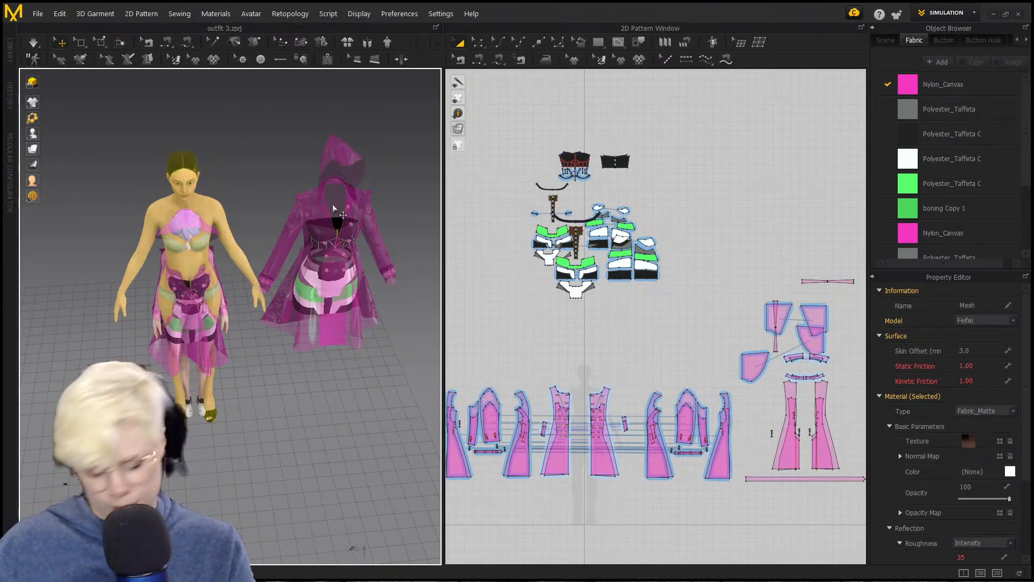
pyautogui.click(254, 296)
pyautogui.scroll(3, 221, 244)
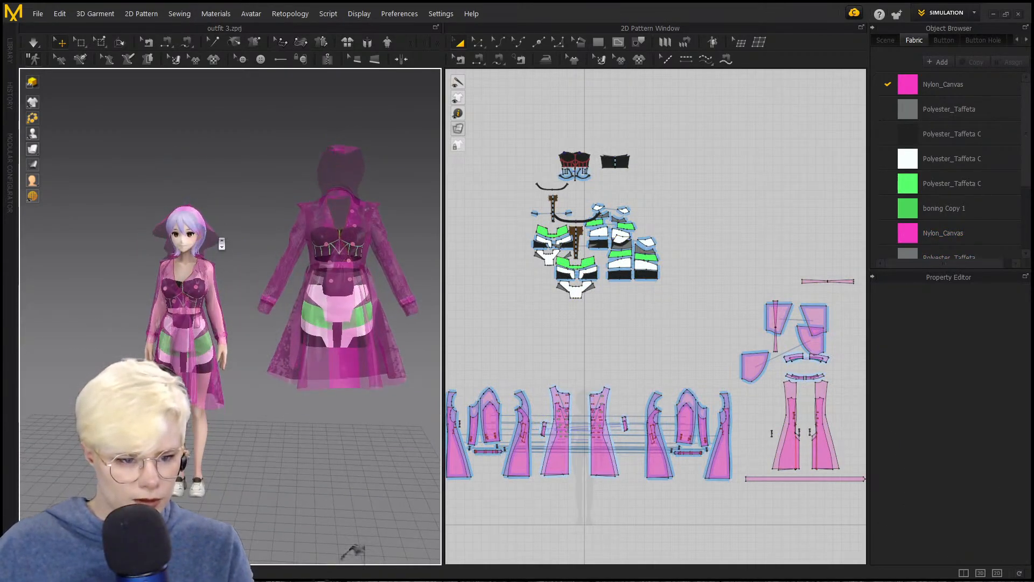
pyautogui.scroll(5, 221, 244)
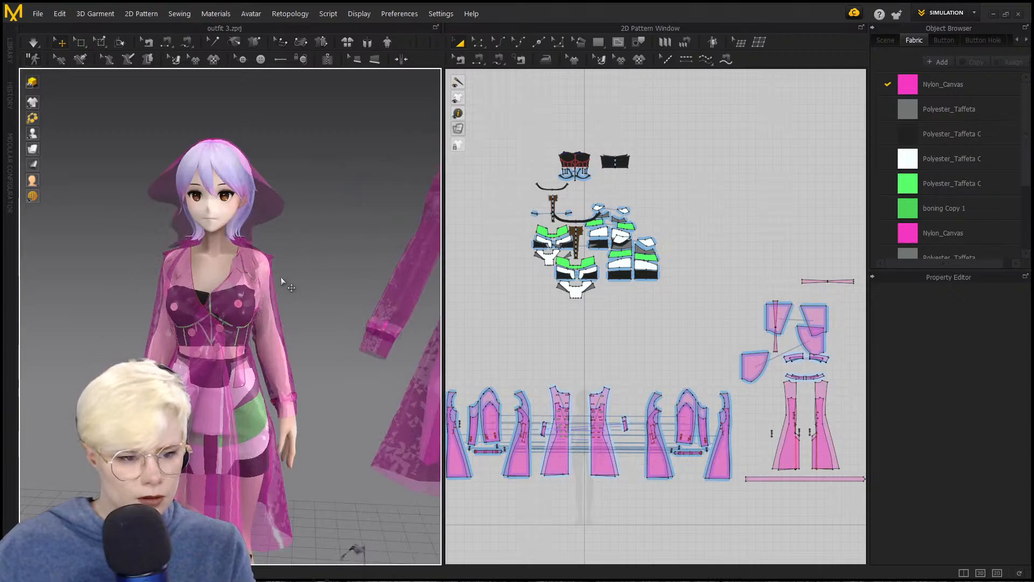
# Step: Strengthen the worn coat's left sleeve and the adjoining front and back side panels, and toggle the simulation
pyautogui.click(260, 263)
pyautogui.moveTo(260, 263); pyautogui.dragTo(170, 268, button='right')
pyautogui.click(233, 284)
pyautogui.scroll(5, 233, 284)
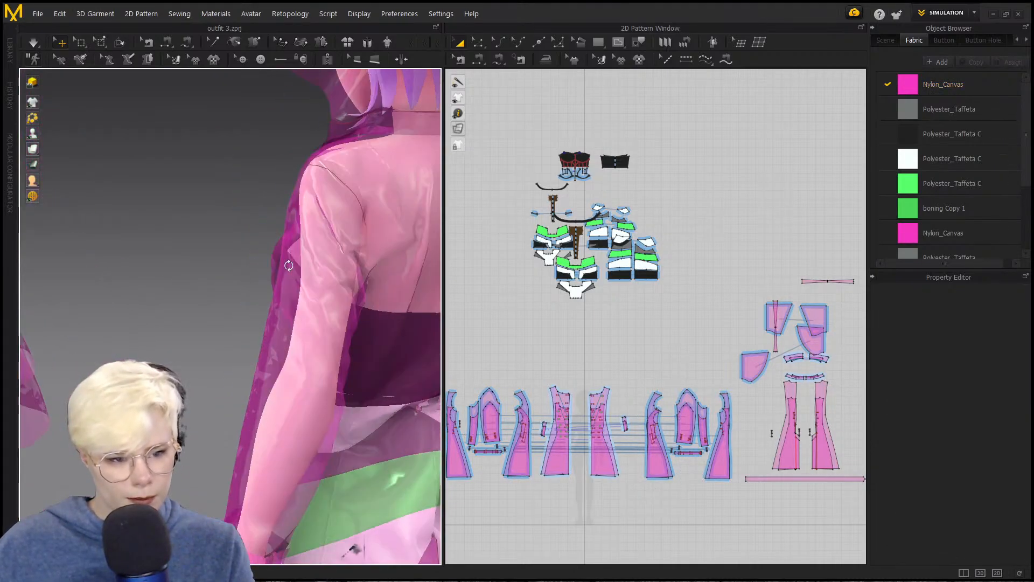
pyautogui.moveTo(233, 284); pyautogui.dragTo(257, 300, button='right')
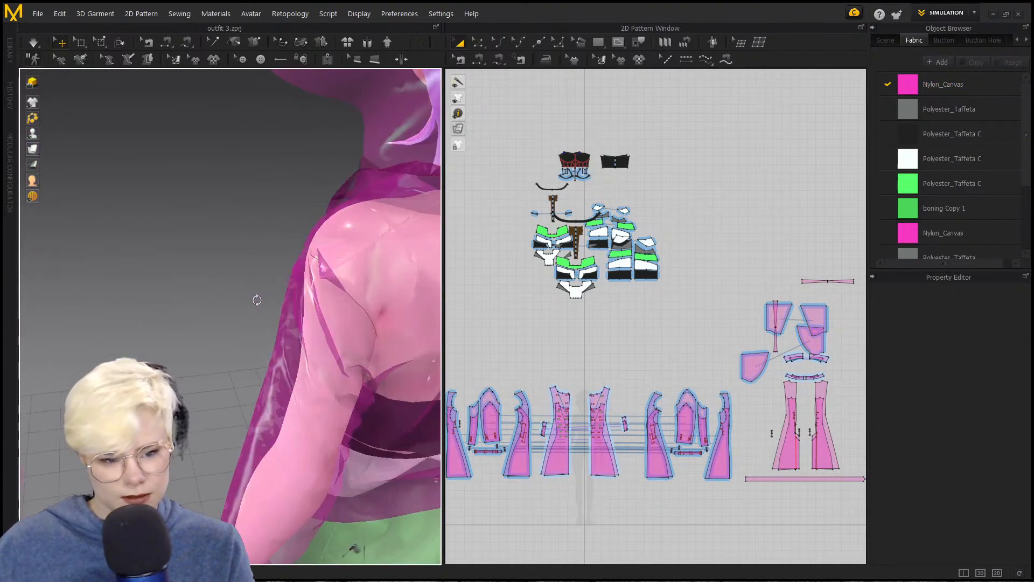
pyautogui.click(320, 306)
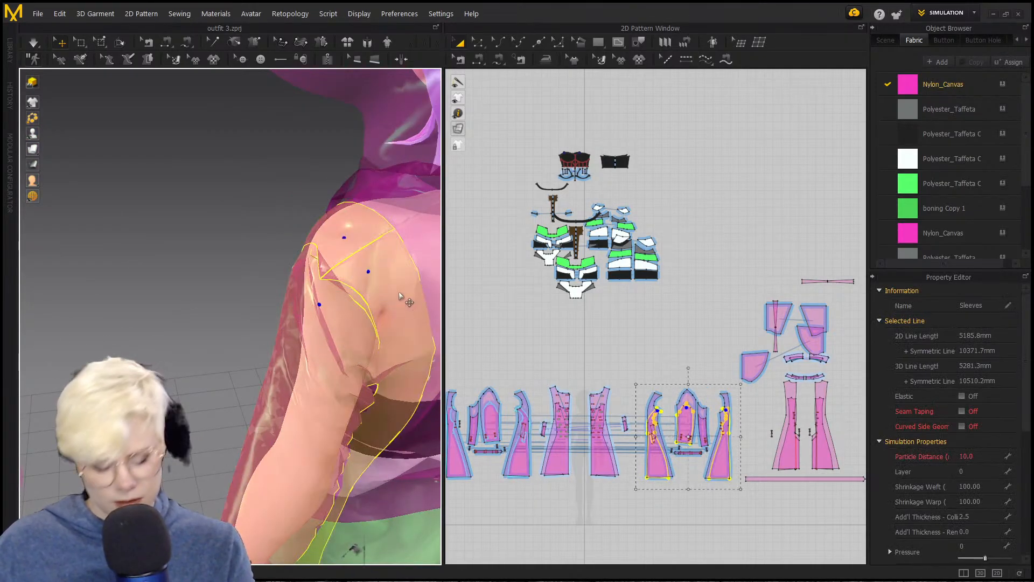
pyautogui.click(399, 292)
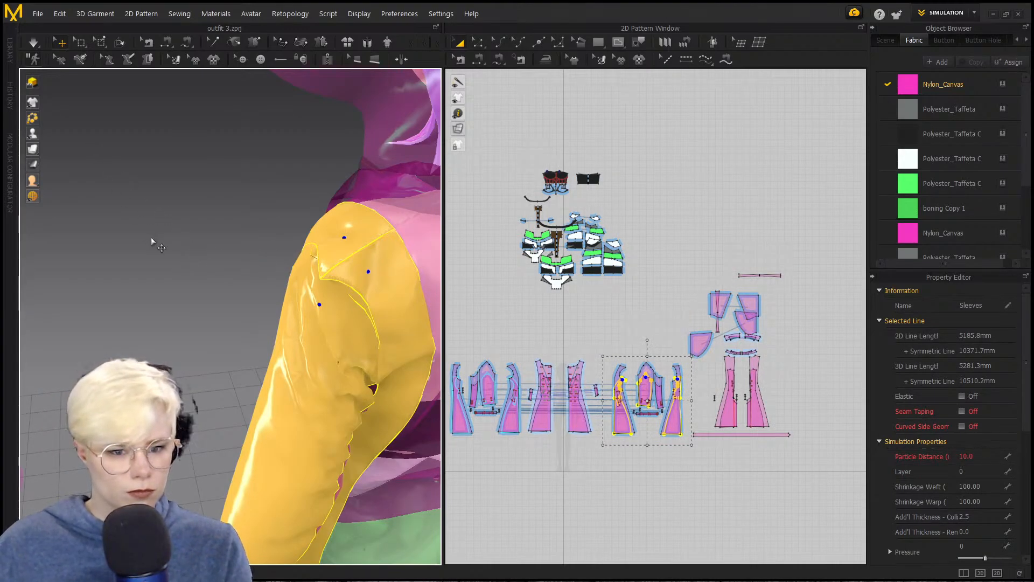
pyautogui.click(32, 44)
# Step: Examine the worn coat and the separate added coat from the back, side and front
pyautogui.scroll(-5, 113, 194)
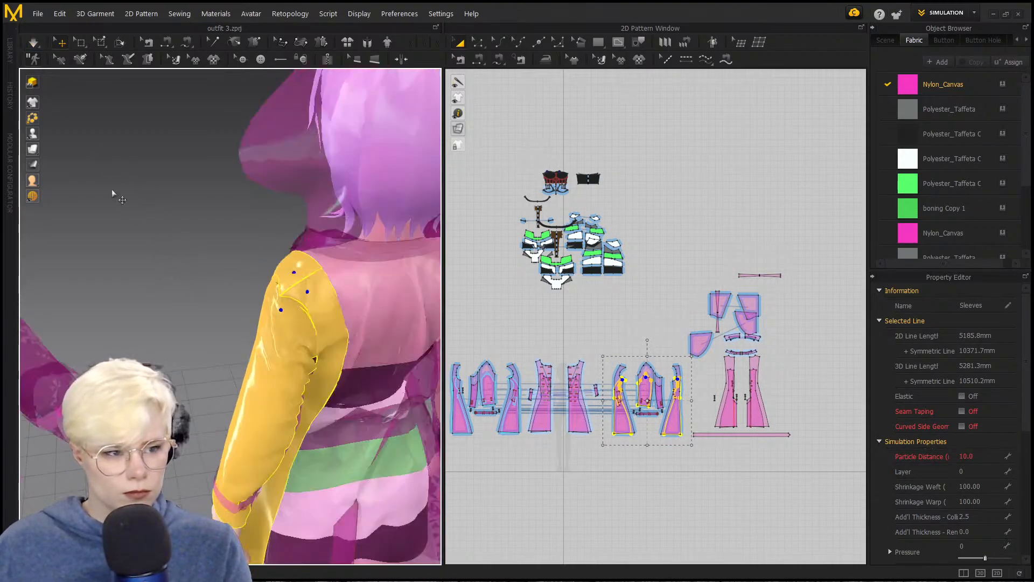
pyautogui.moveTo(114, 194); pyautogui.dragTo(231, 164, button='right')
pyautogui.scroll(-3, 231, 164)
pyautogui.moveTo(231, 164); pyautogui.dragTo(221, 232, button='middle')
pyautogui.scroll(-4, 221, 231)
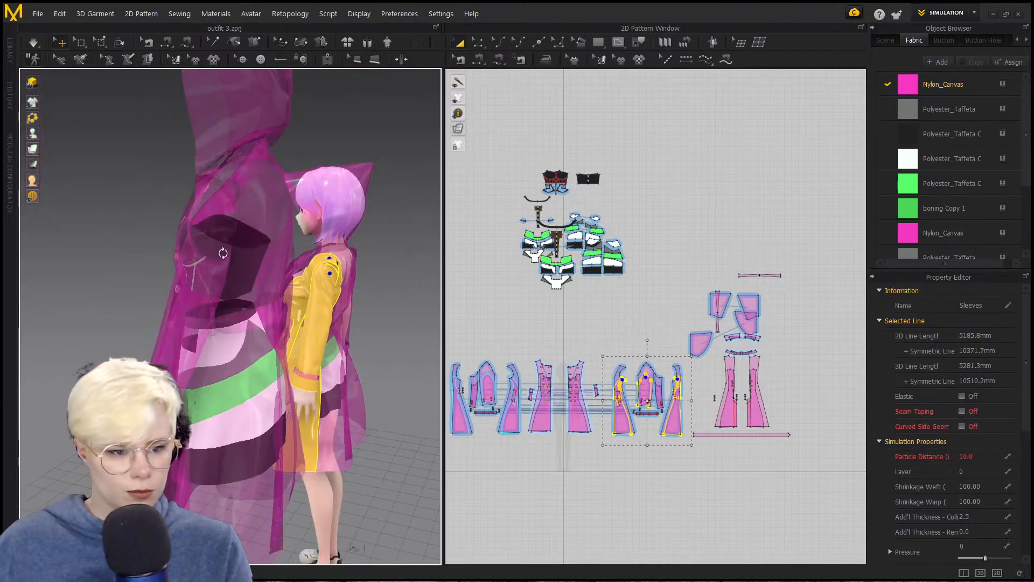
pyautogui.moveTo(223, 249); pyautogui.dragTo(365, 228, button='right')
pyautogui.scroll(-2, 365, 229)
pyautogui.moveTo(365, 228); pyautogui.dragTo(178, 215, button='middle')
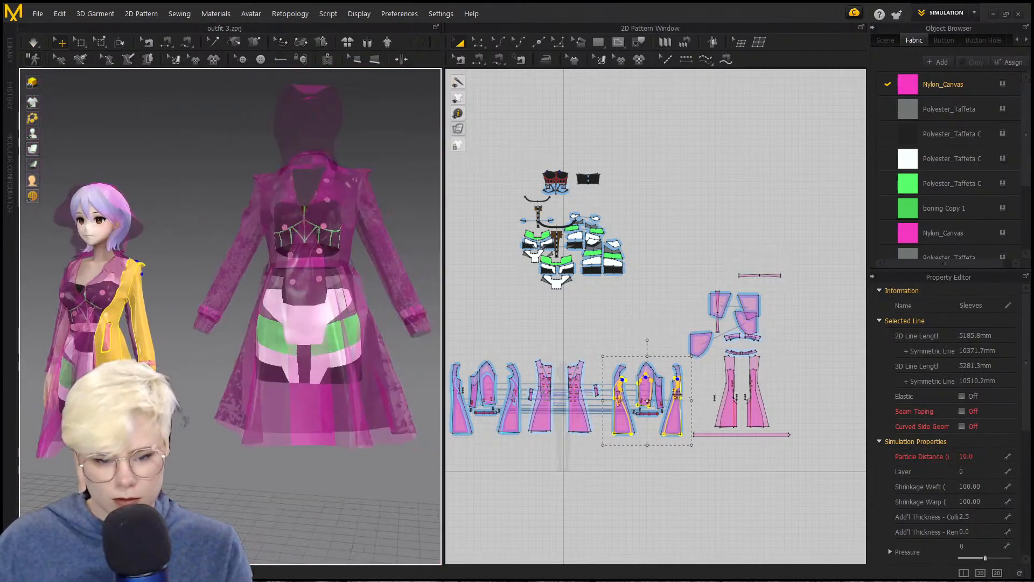
# Step: Try pulling one coat side panel down out of the overlapping 2D patterns, and undo the move
pyautogui.click(317, 143)
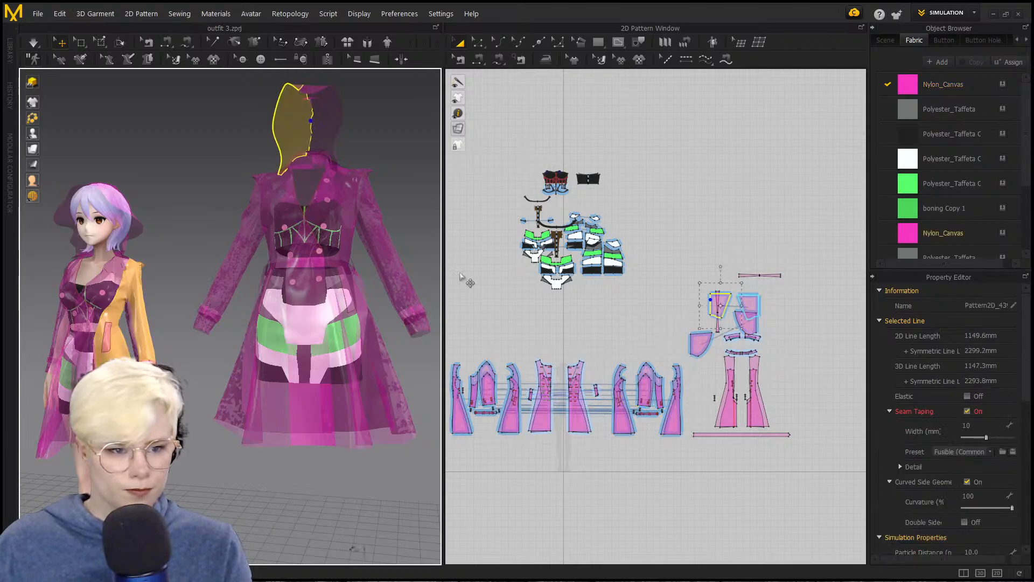
pyautogui.moveTo(512, 419); pyautogui.dragTo(575, 361, button='middle')
pyautogui.moveTo(524, 340); pyautogui.dragTo(521, 409)
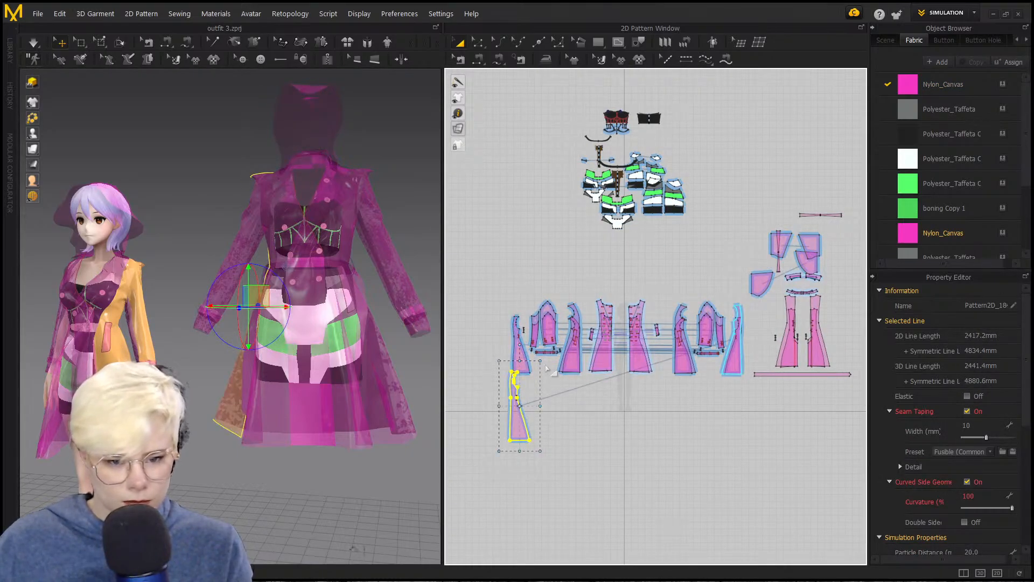
pyautogui.hotkey('ctrl', 'z')
# Step: Select the added coat's back panels, belt, sleeve pieces and side panel among the stacked 2D patterns
pyautogui.moveTo(85, 288); pyautogui.dragTo(81, 244, button='right')
pyautogui.click(106, 212)
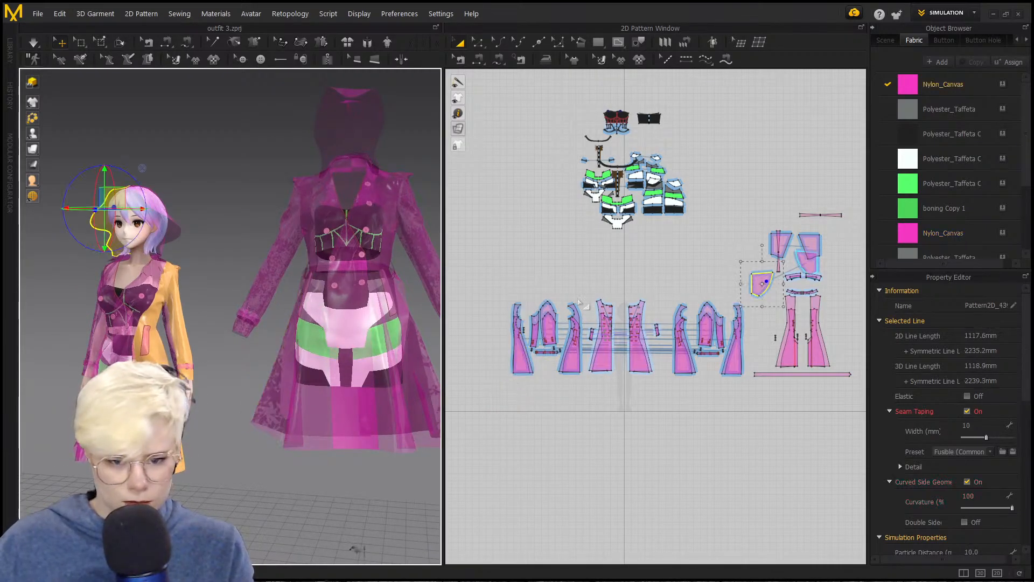
pyautogui.scroll(5, 728, 365)
pyautogui.click(673, 281)
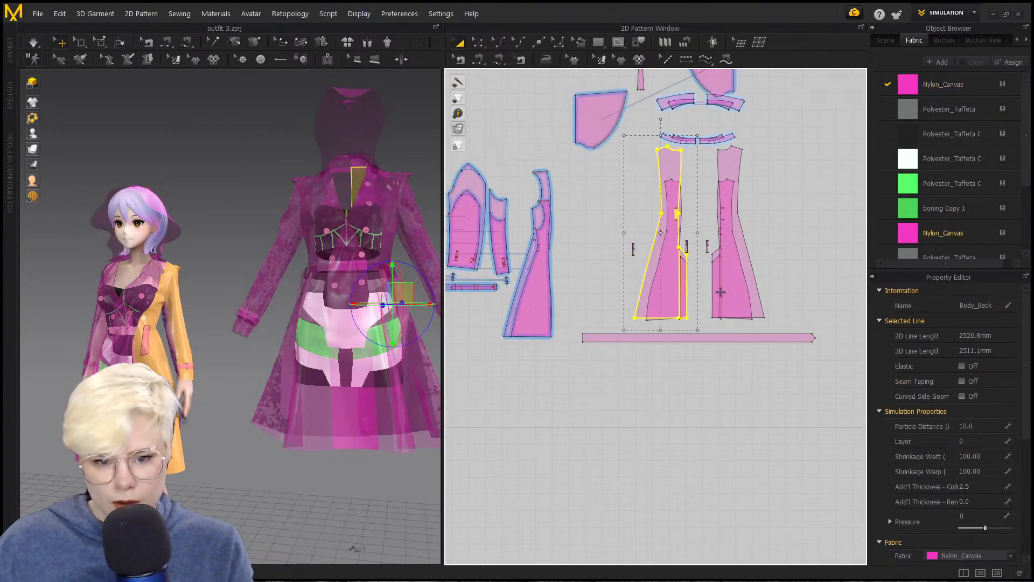
pyautogui.keyDown('shift'); pyautogui.click(749, 282); pyautogui.keyUp('shift')
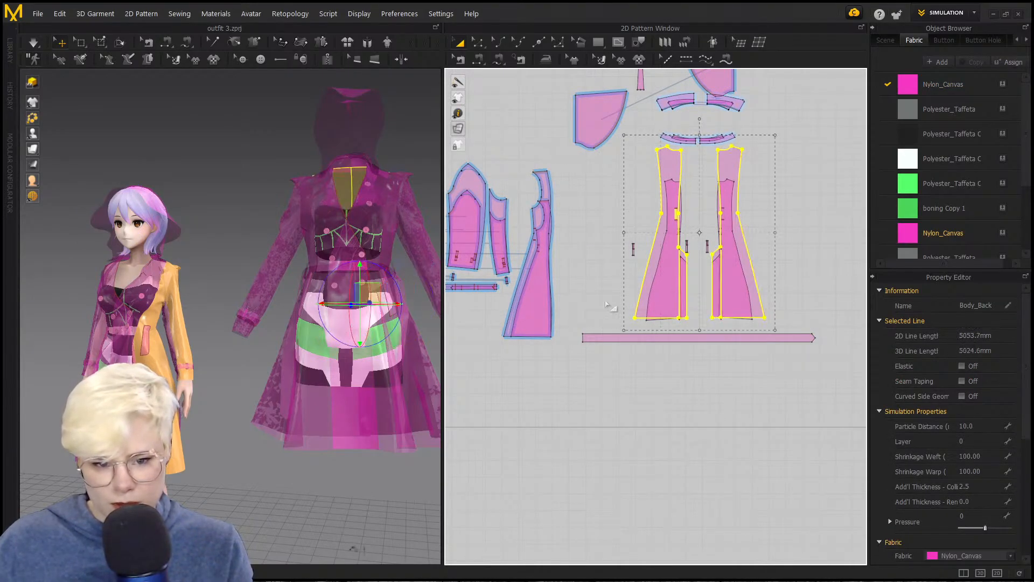
pyautogui.keyDown('shift'); pyautogui.click(604, 336); pyautogui.keyUp('shift')
pyautogui.keyDown('shift'); pyautogui.click(543, 186); pyautogui.keyUp('shift')
pyautogui.keyDown('shift'); pyautogui.click(481, 191); pyautogui.keyUp('shift')
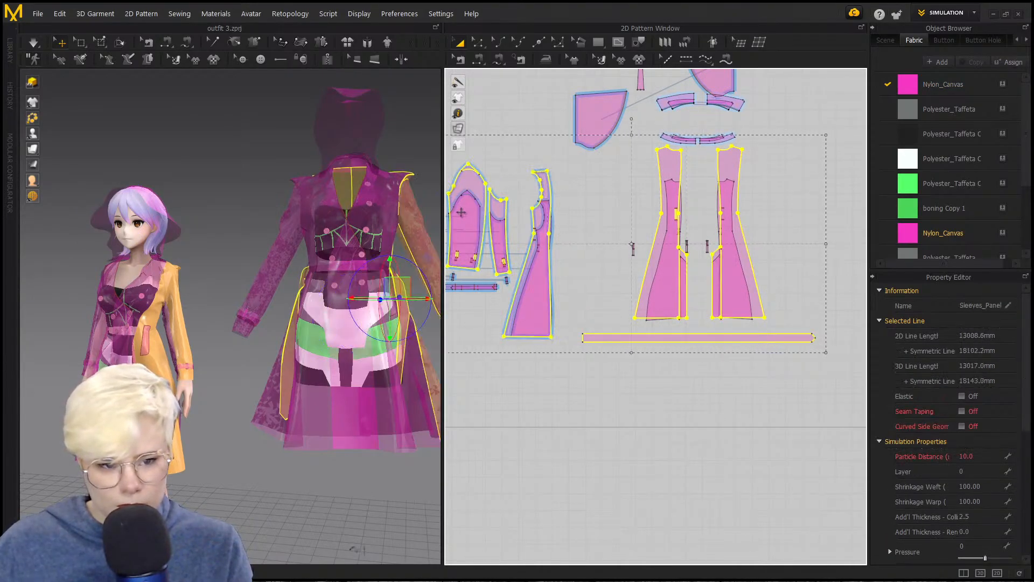
pyautogui.moveTo(482, 191); pyautogui.dragTo(618, 213, button='right')
pyautogui.keyDown('shift'); pyautogui.click(476, 181); pyautogui.keyUp('shift')
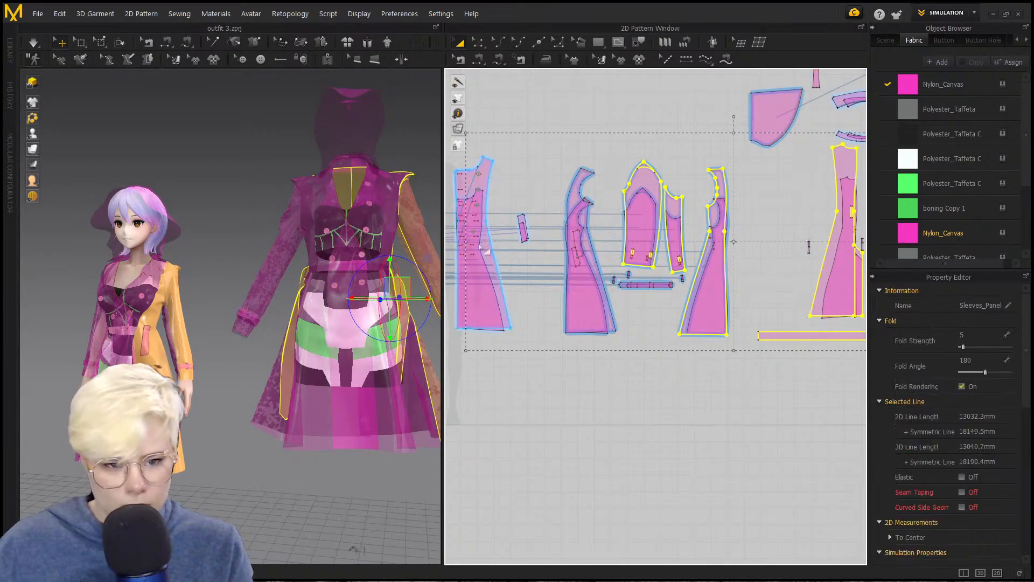
# Step: Undo the pattern selections, the strengthening of the sleeve and side panels, and the deletion of the added avatar
pyautogui.hotkey('ctrl', 'z')
pyautogui.hotkey('ctrl', 'z')
pyautogui.hotkey('ctrl', 'z')
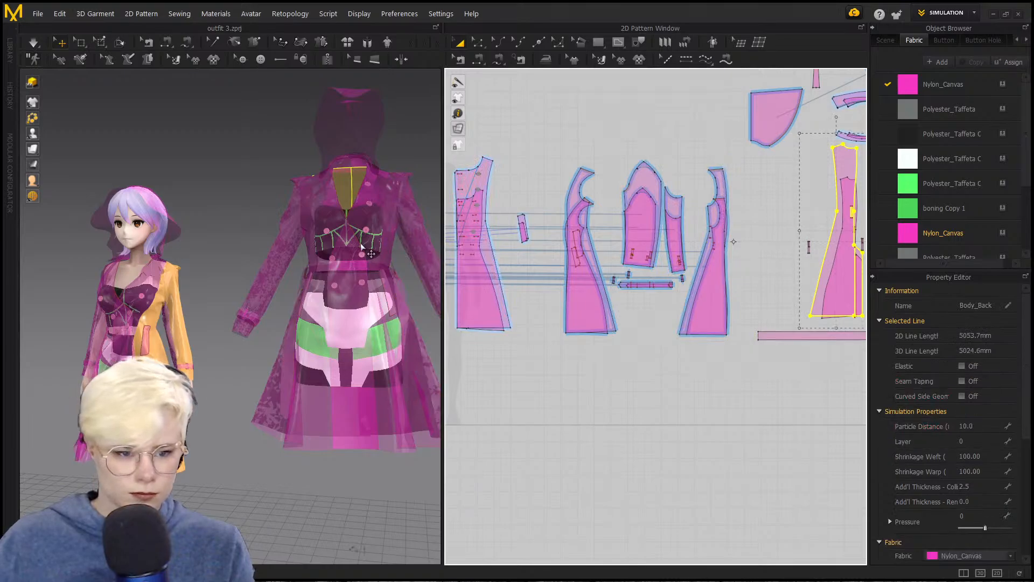
pyautogui.hotkey('ctrl', 'z')
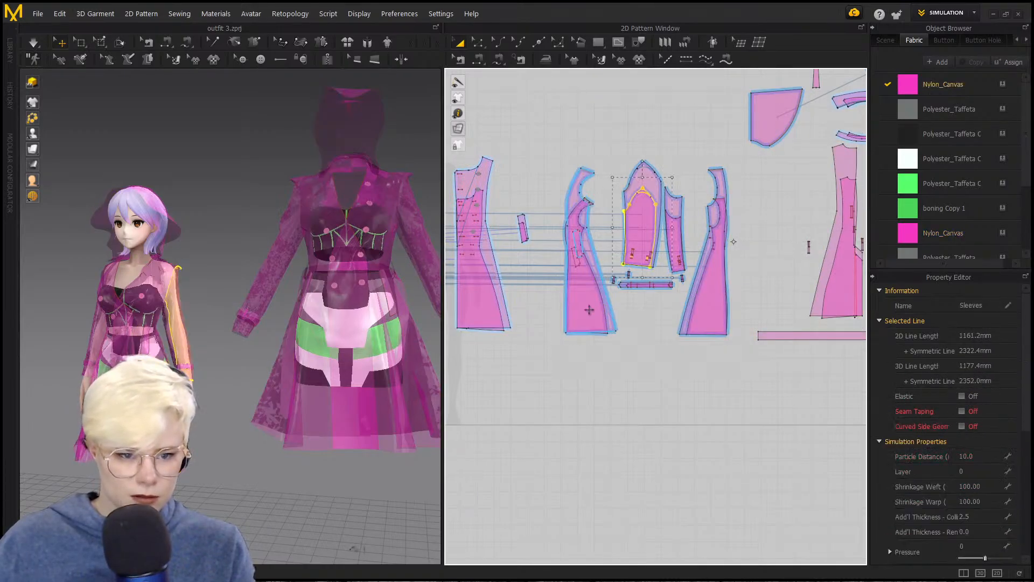
pyautogui.click(614, 327)
pyautogui.hotkey('ctrl', 'z')
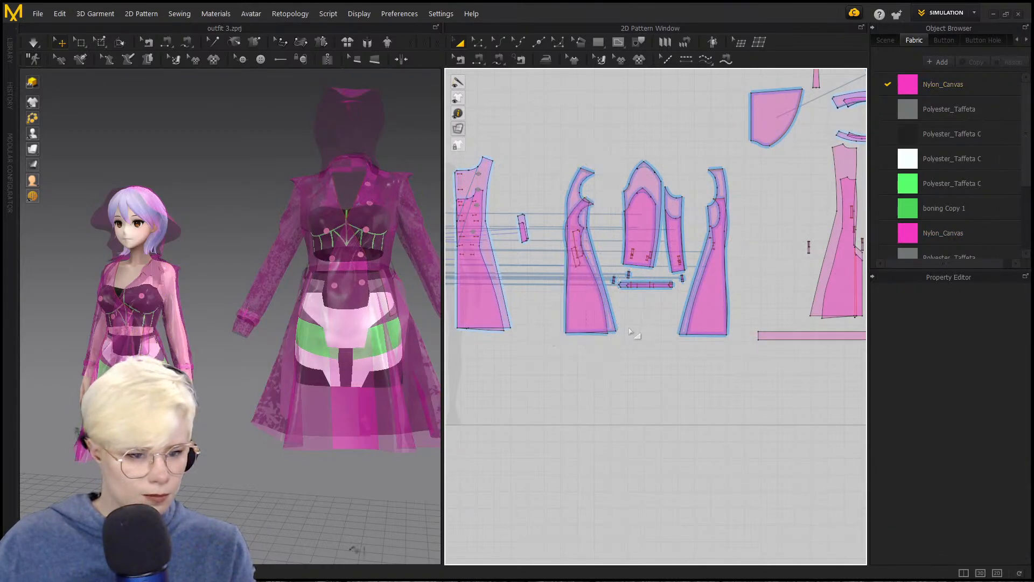
pyautogui.hotkey('ctrl', 'z')
pyautogui.hotkey('ctrl', 'z')
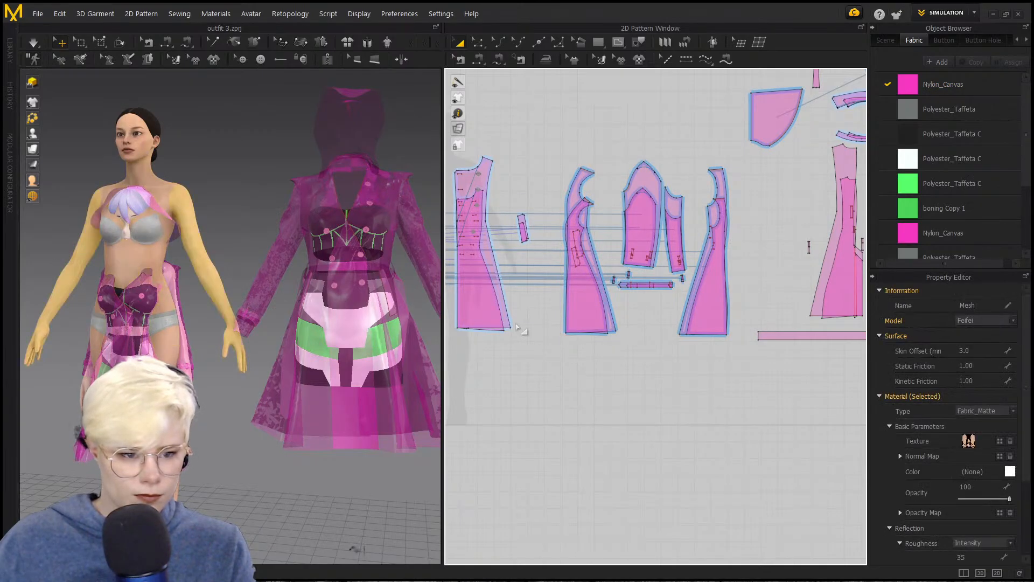
# Step: Move all the added garment's 2D patterns to an empty area above and beyond the original set, and deactivate them
pyautogui.hotkey('ctrl', 'a')
pyautogui.scroll(-5, 633, 262)
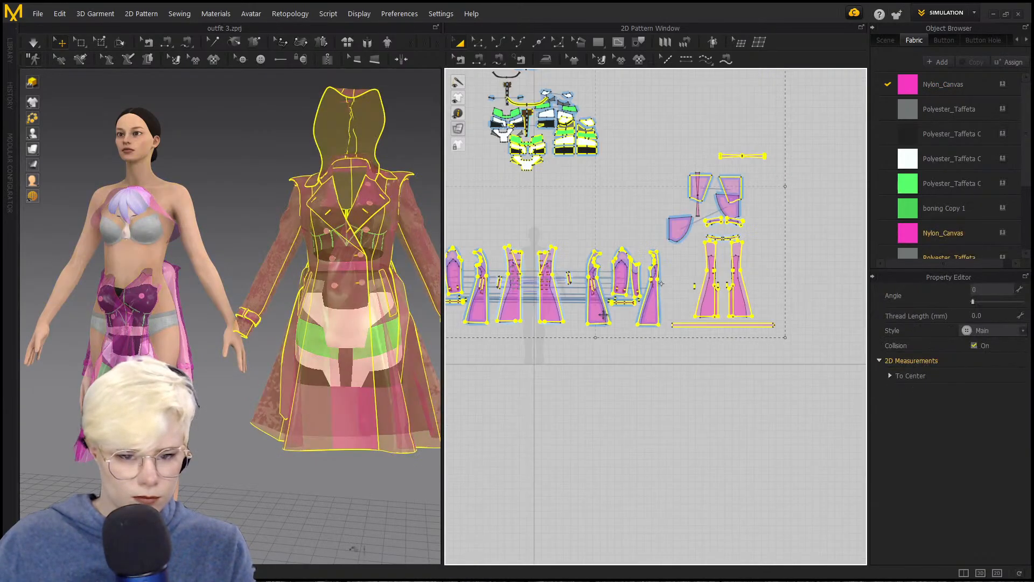
pyautogui.hotkey('ctrl', 'v')
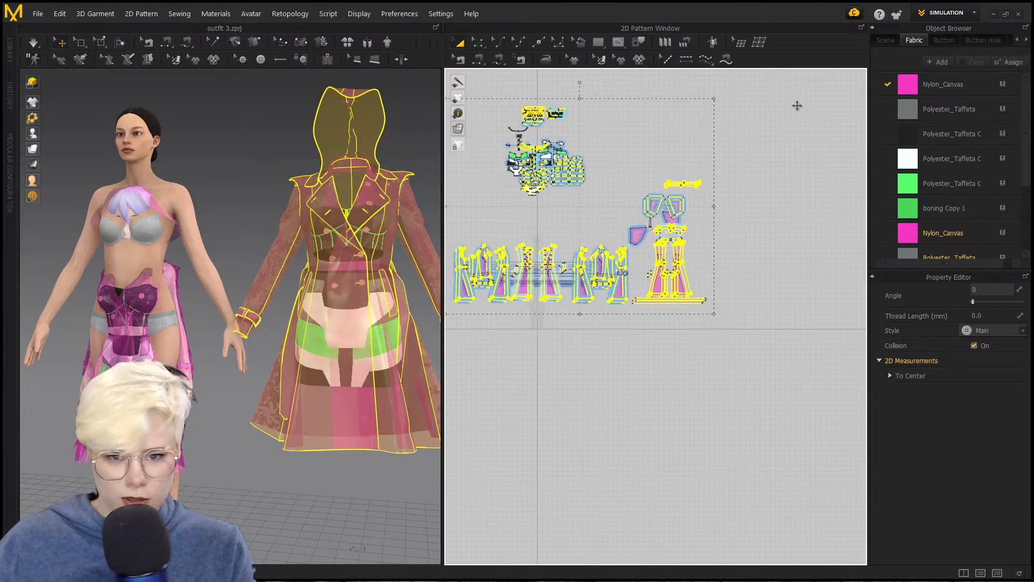
pyautogui.click(775, 156)
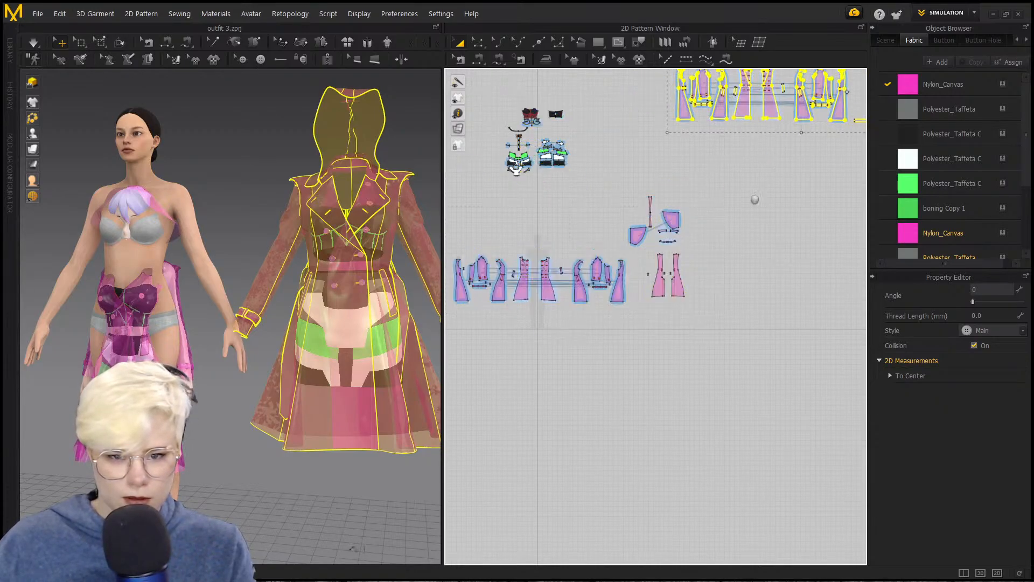
pyautogui.scroll(-2, 702, 209)
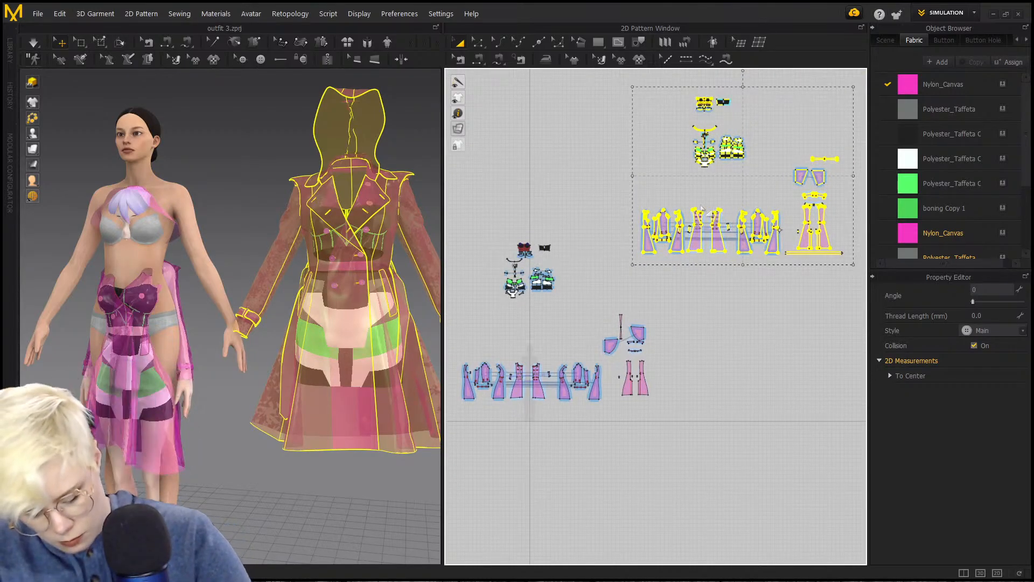
pyautogui.hotkey('ctrl', 'j')
# Step: Delete the added Feifei avatar from the scene
pyautogui.click(149, 179)
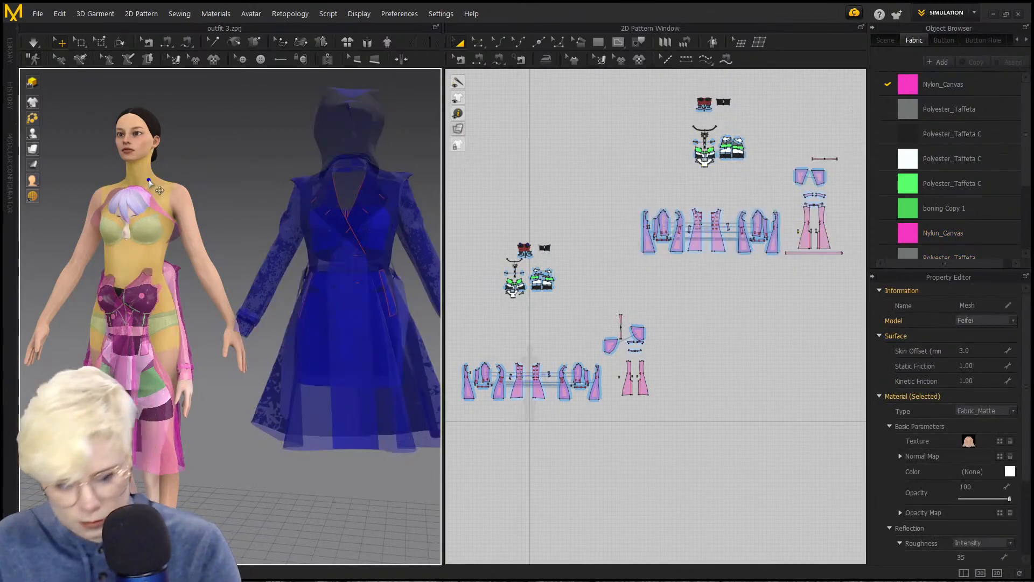
pyautogui.press('Delete')
# Step: Strengthen the worn coat's left sleeve and its neighbouring front and back side panels, and start the simulation
pyautogui.scroll(5, 144, 278)
pyautogui.moveTo(144, 278); pyautogui.dragTo(217, 261, button='right')
pyautogui.click(260, 218)
pyautogui.keyDown('shift'); pyautogui.click(293, 224); pyautogui.keyUp('shift')
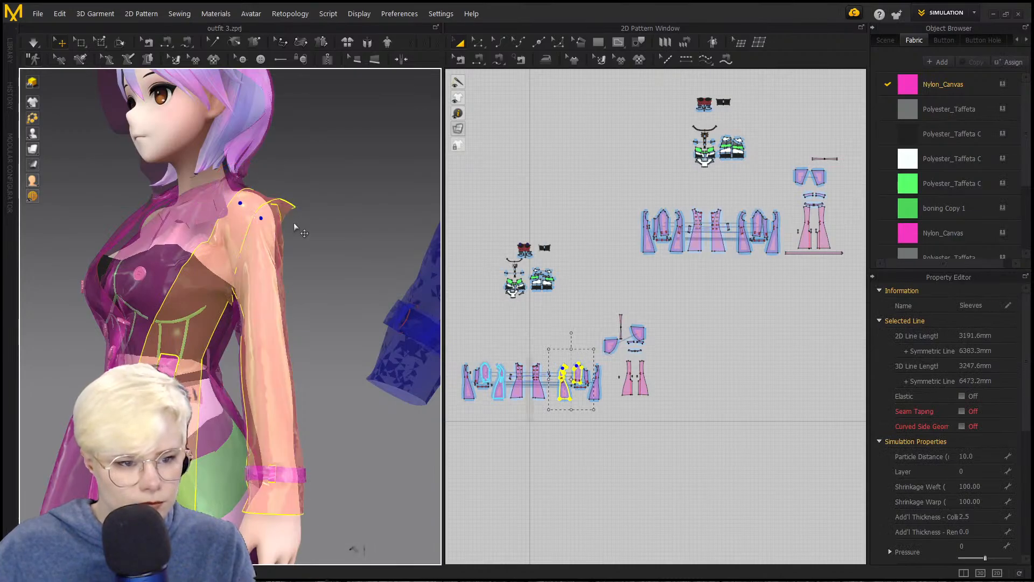
pyautogui.moveTo(293, 224); pyautogui.dragTo(200, 229, button='right')
pyautogui.keyDown('shift'); pyautogui.click(308, 204); pyautogui.keyUp('shift')
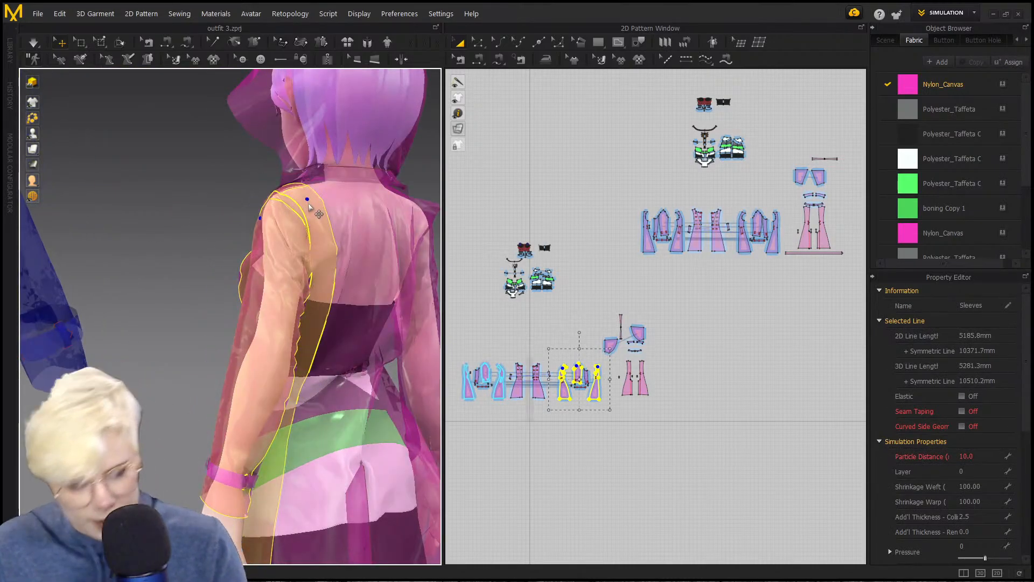
pyautogui.moveTo(226, 198); pyautogui.dragTo(248, 250, button='right')
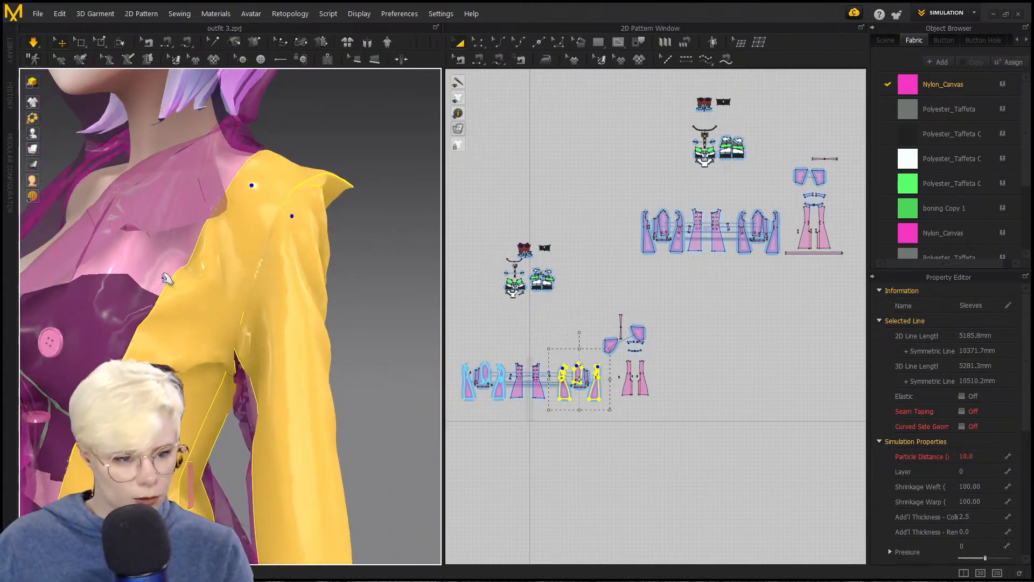
# Step: Settle the coat's front body panel and left sleeve around the shoulder during the simulation, and stop simulating
pyautogui.click(117, 246)
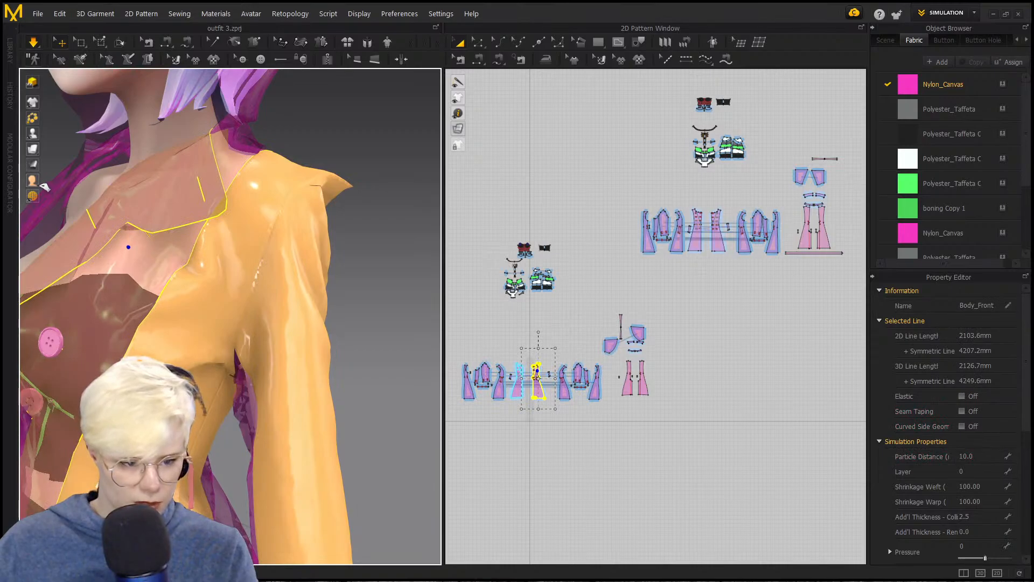
pyautogui.moveTo(44, 187); pyautogui.dragTo(17, 173, button='right')
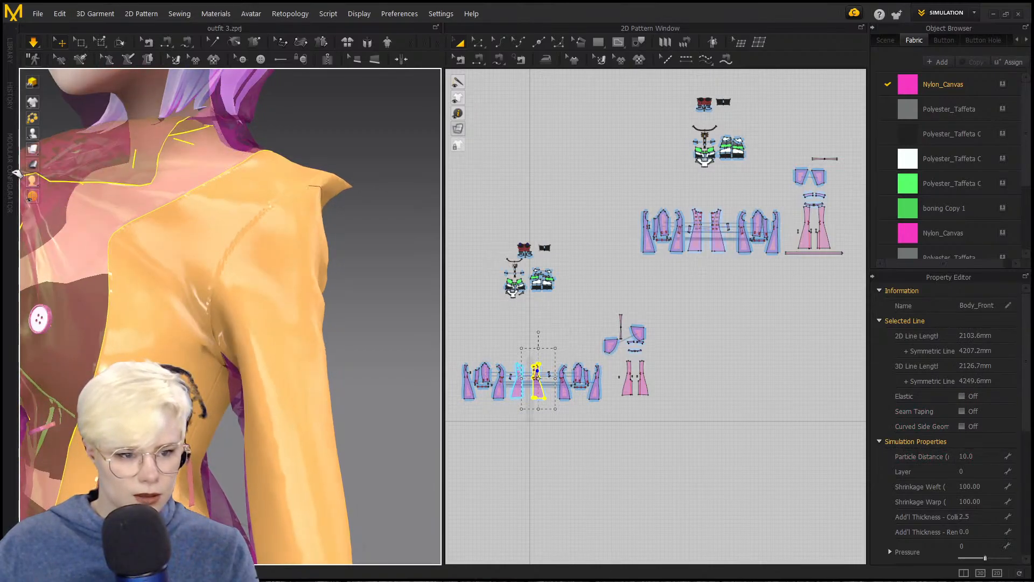
pyautogui.moveTo(244, 189); pyautogui.dragTo(189, 194, button='right')
pyautogui.click(275, 171)
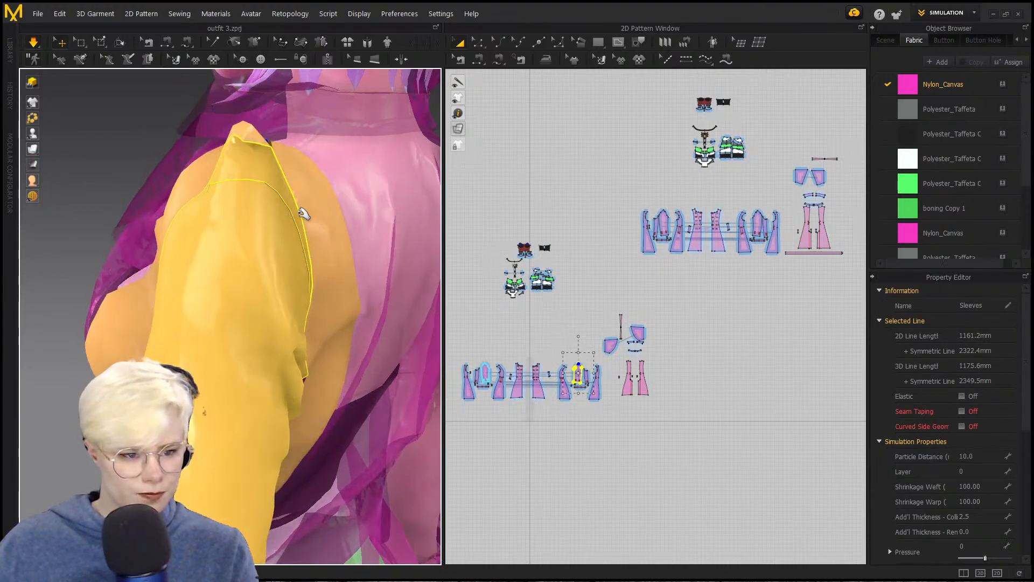
pyautogui.moveTo(294, 192); pyautogui.dragTo(262, 228, button='right')
pyautogui.scroll(3, 279, 264)
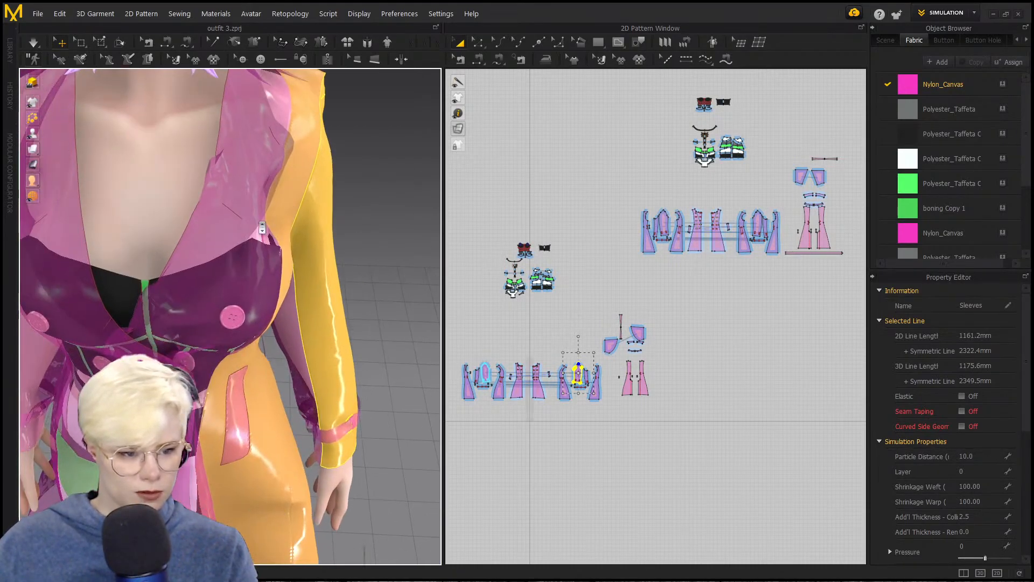
# Step: Curve the front body panel's seam edge outward at bust level, on the side facing the front side panel
pyautogui.scroll(-3, 263, 228)
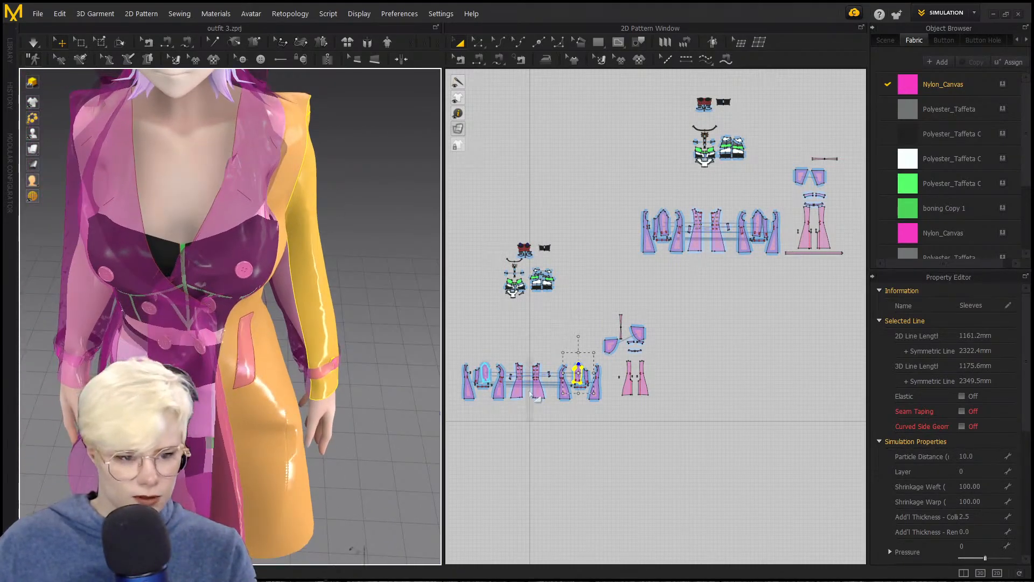
pyautogui.scroll(8, 533, 374)
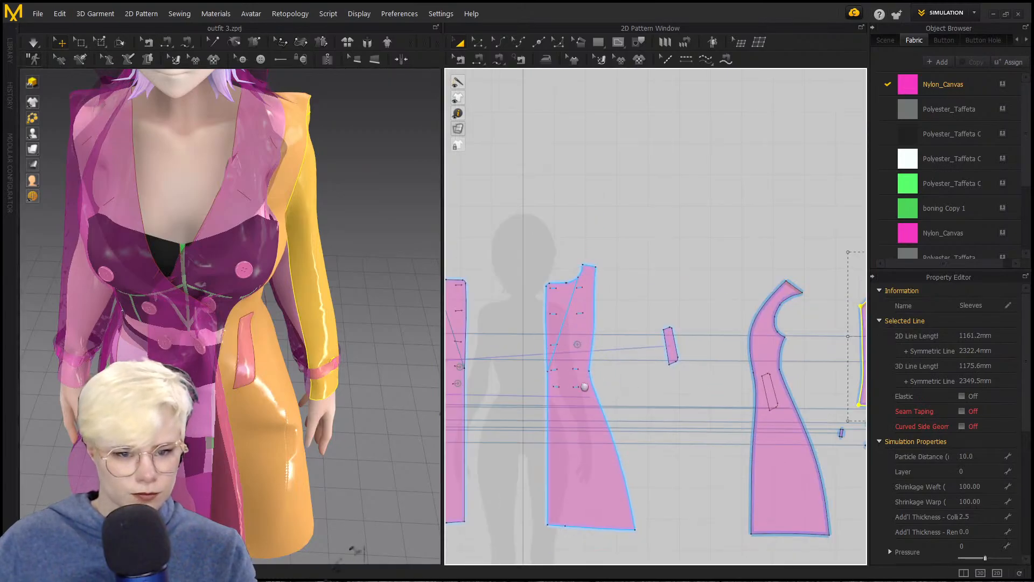
pyautogui.moveTo(276, 235); pyautogui.dragTo(228, 229, button='right')
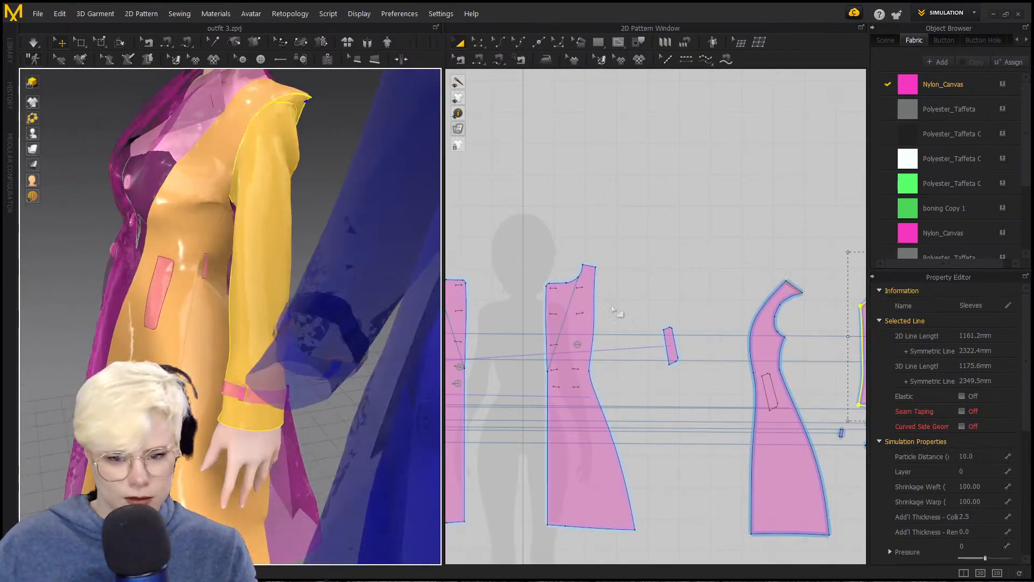
pyautogui.click(789, 421)
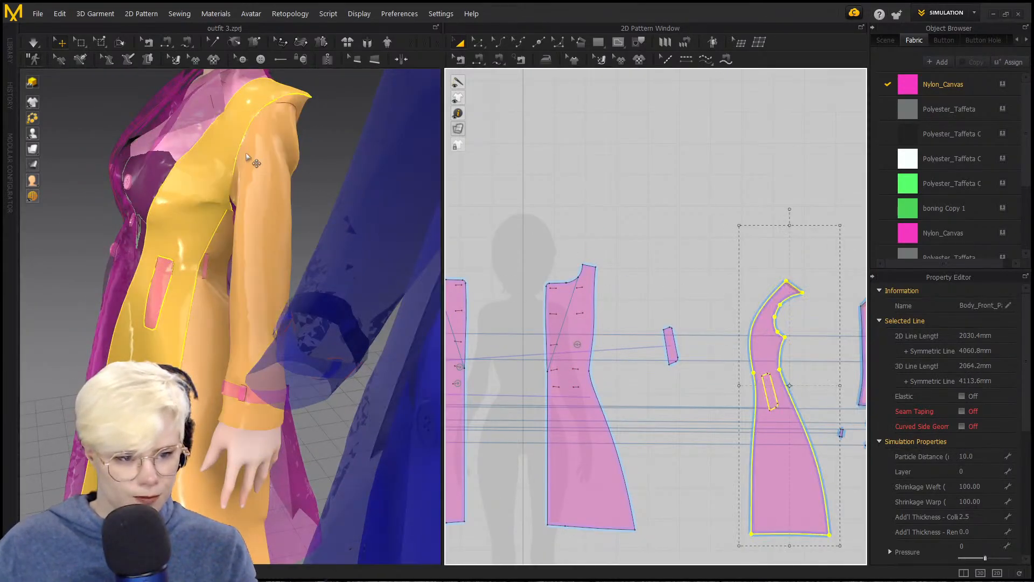
pyautogui.click(189, 163)
pyautogui.moveTo(198, 198); pyautogui.dragTo(238, 207, button='right')
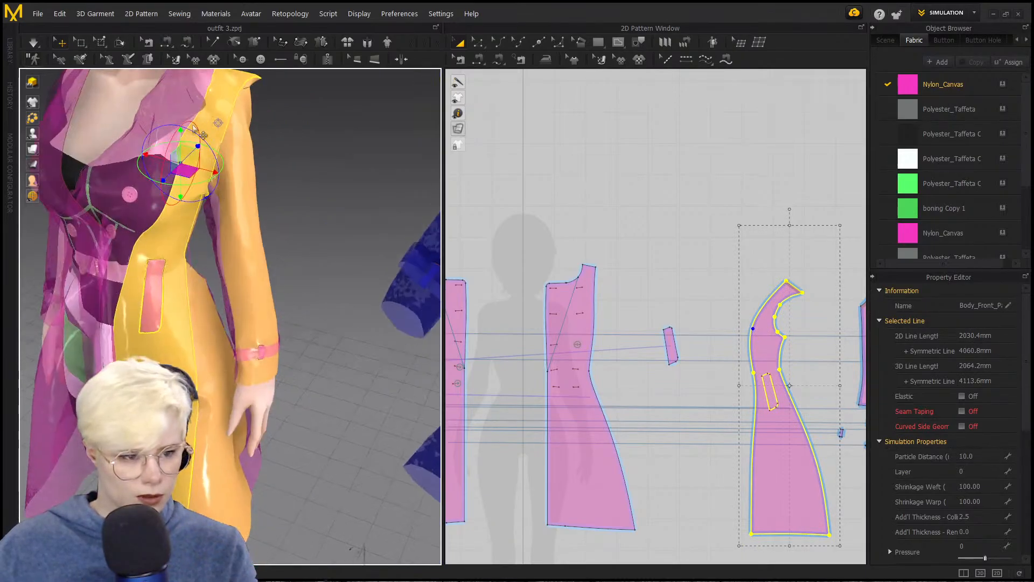
pyautogui.scroll(3, 671, 302)
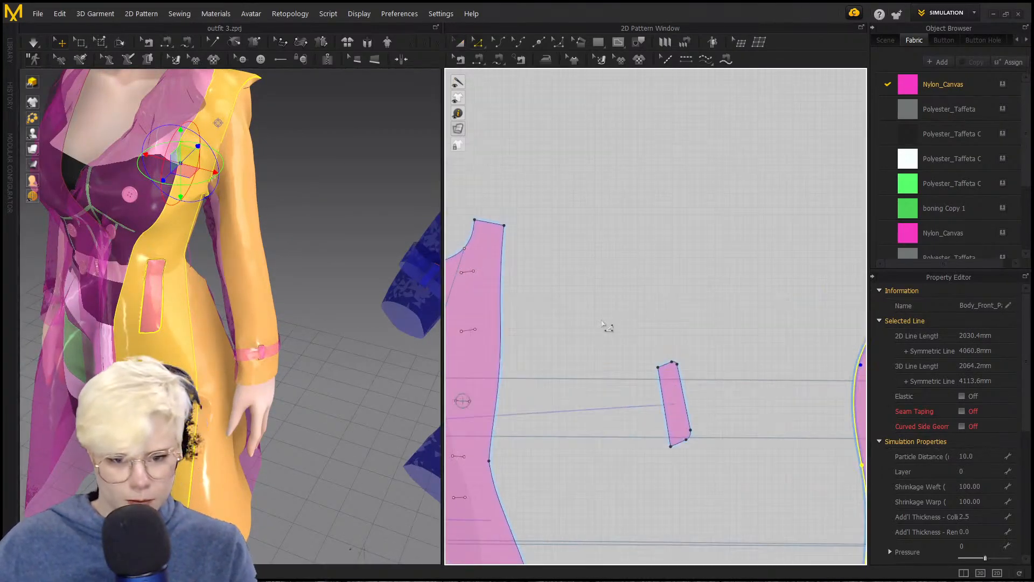
pyautogui.click(508, 363)
pyautogui.moveTo(512, 367); pyautogui.dragTo(516, 367)
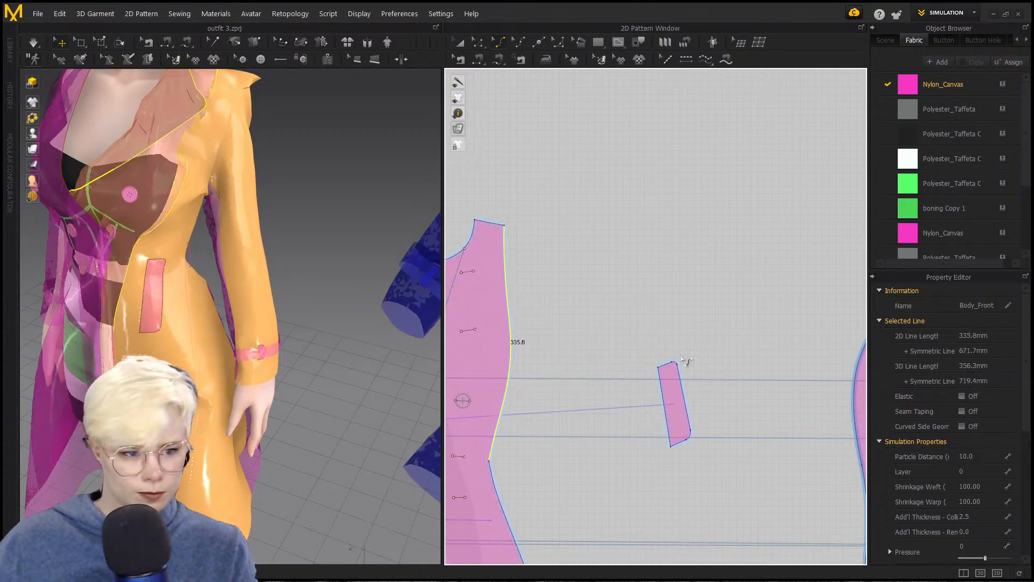
# Step: Curve the matching inner edge of the front side panel outward at the bust, and simulate the coat to check the fit
pyautogui.moveTo(854, 361); pyautogui.dragTo(739, 341, button='middle')
pyautogui.scroll(-1, 738, 341)
pyautogui.moveTo(695, 343); pyautogui.dragTo(668, 341)
pyautogui.moveTo(539, 400); pyautogui.dragTo(538, 377)
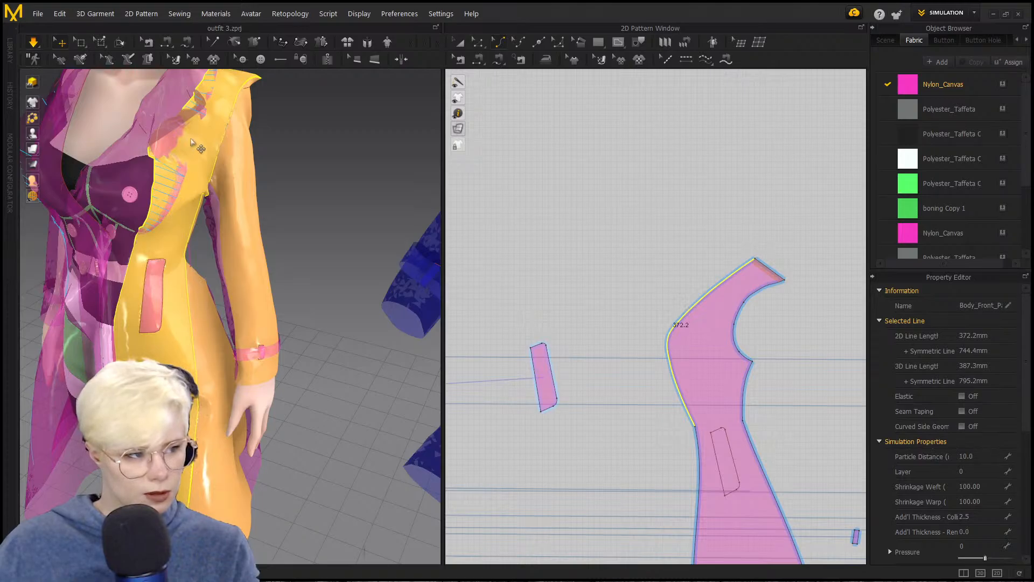
pyautogui.press('space')
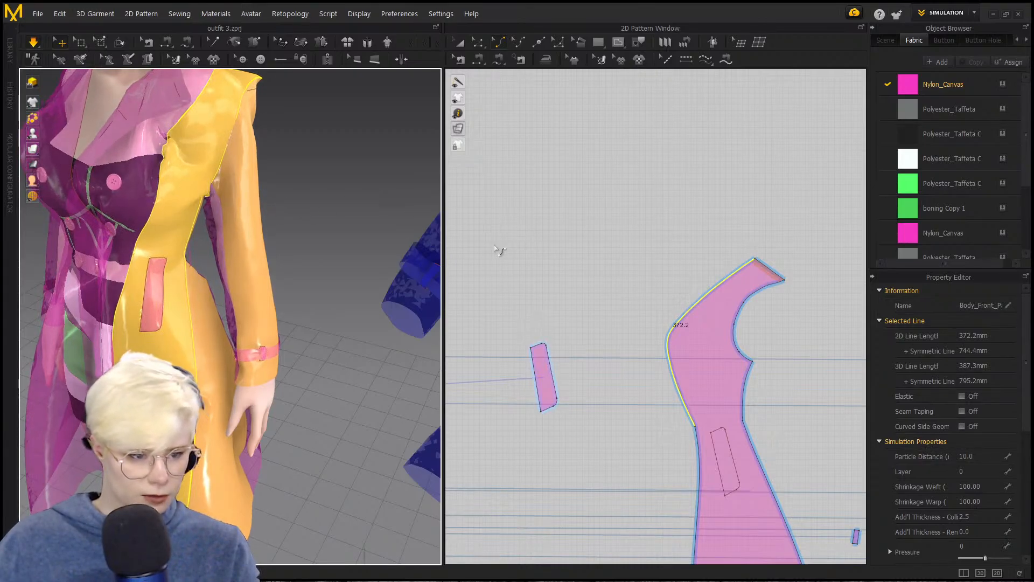
pyautogui.moveTo(200, 181); pyautogui.dragTo(242, 285, button='right')
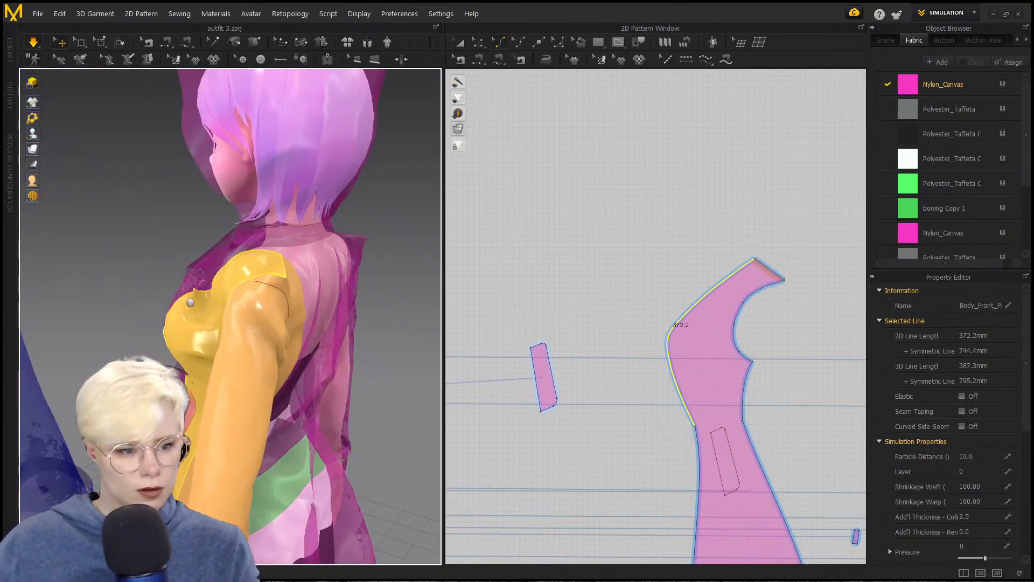
pyautogui.press('space')
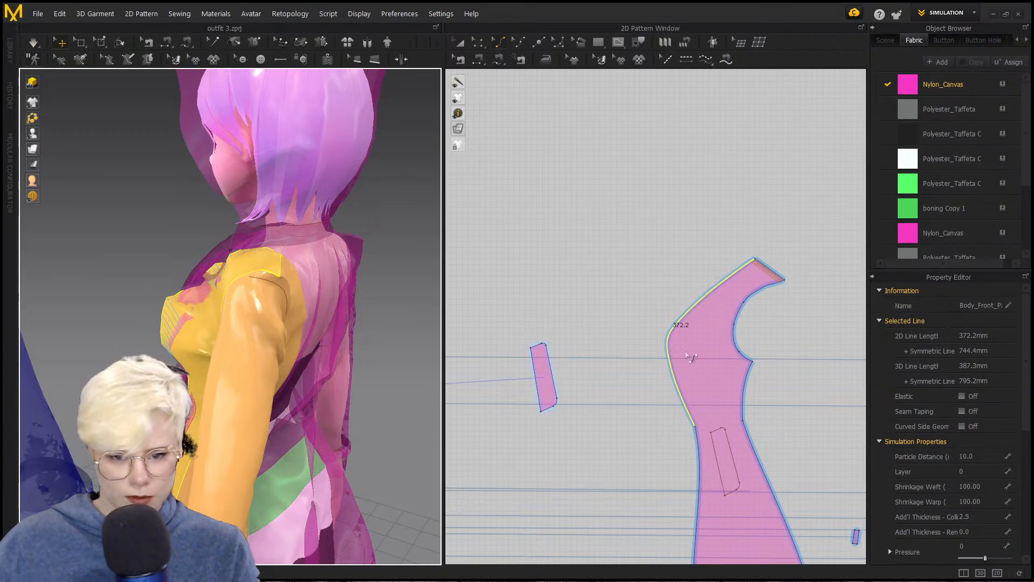
# Step: Lower the bulge of the front side panel's inner edge towards the waist, and simulate the coat again
pyautogui.moveTo(675, 353); pyautogui.dragTo(674, 384)
pyautogui.moveTo(339, 342); pyautogui.dragTo(197, 332, button='right')
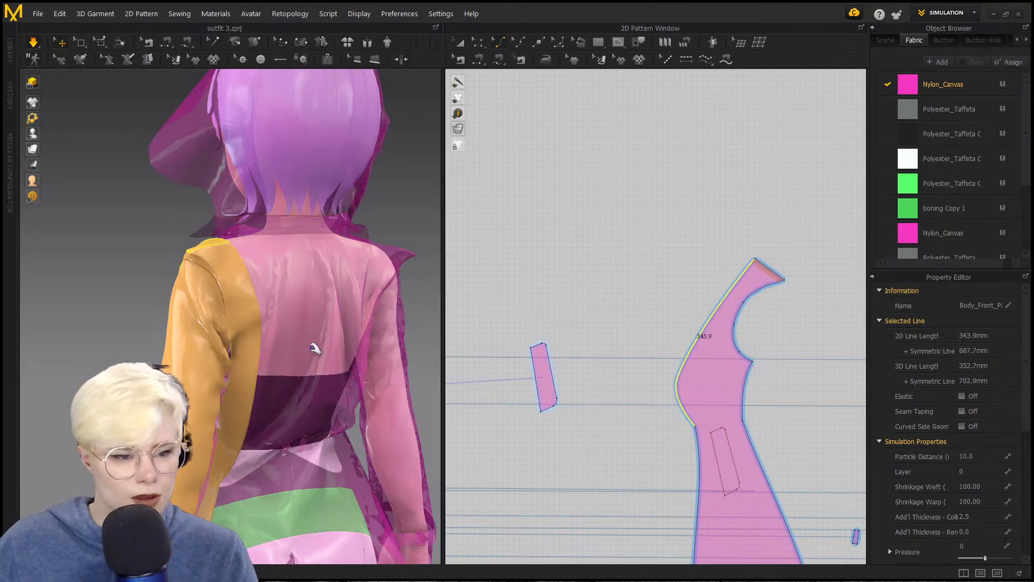
pyautogui.moveTo(127, 247); pyautogui.dragTo(242, 260, button='right')
pyautogui.click(135, 251)
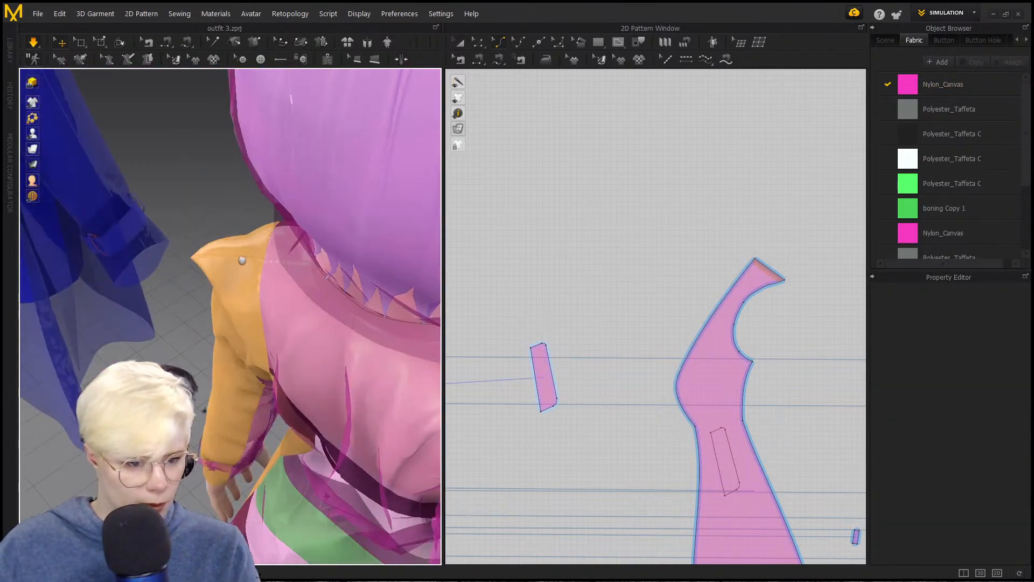
pyautogui.moveTo(310, 267); pyautogui.dragTo(293, 295, button='right')
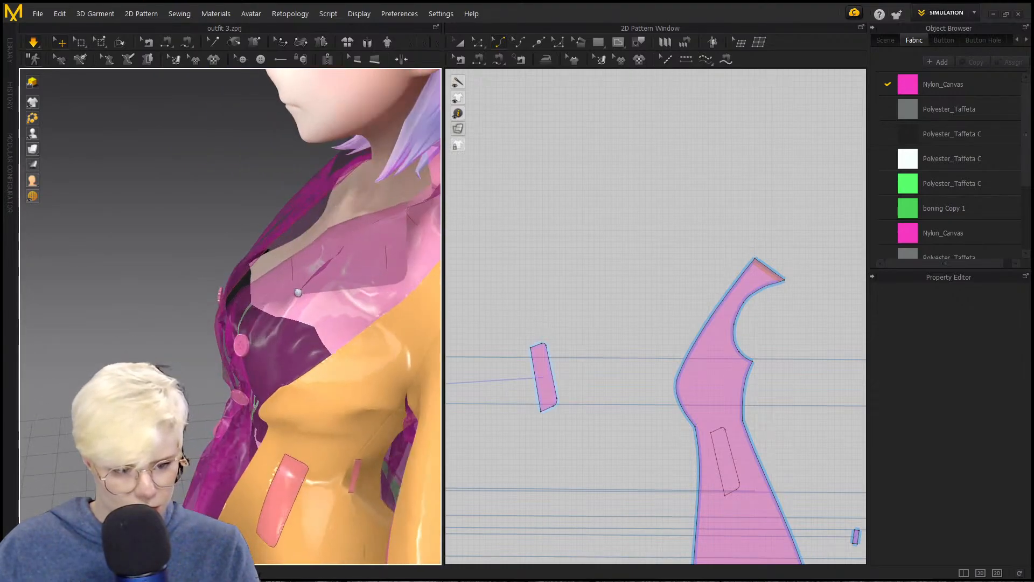
# Step: Pull the front side panel's cloth forward below the shoulder during the simulation to smooth it
pyautogui.click(268, 267)
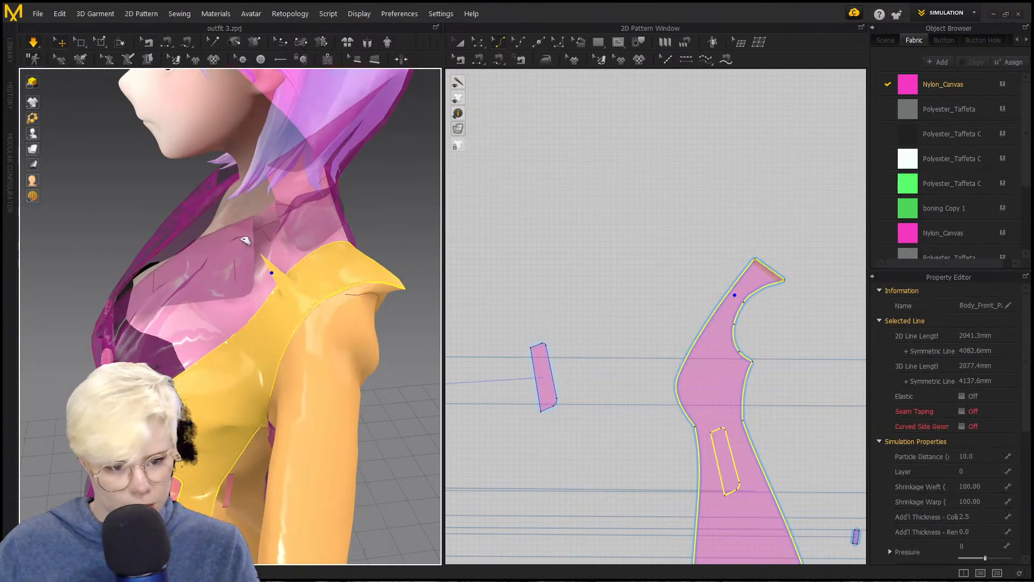
pyautogui.moveTo(239, 237)
pyautogui.mouseDown()
pyautogui.moveTo(223, 233)
pyautogui.moveTo(228, 241)
pyautogui.mouseUp()
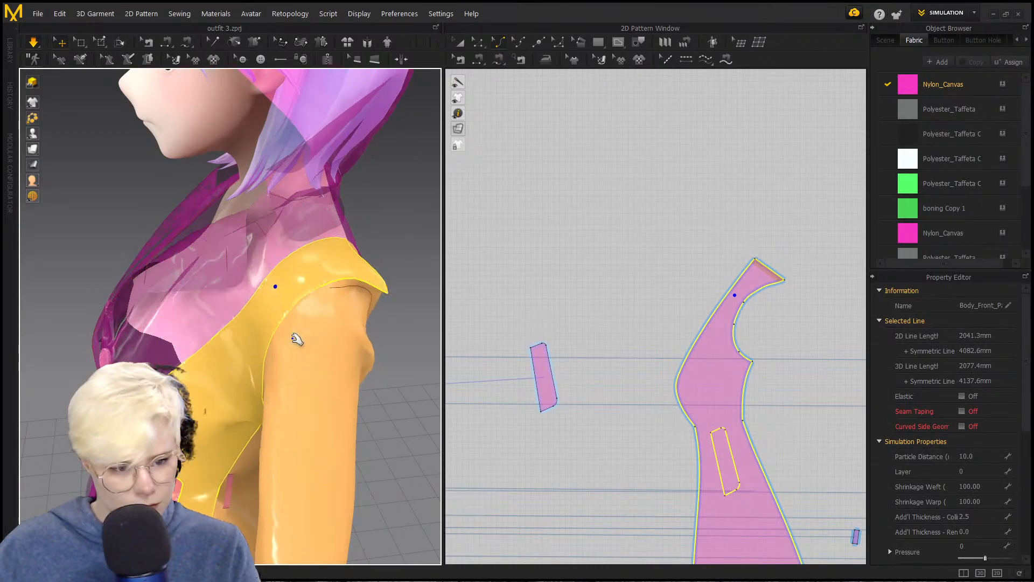
pyautogui.moveTo(299, 312); pyautogui.dragTo(179, 304, button='right')
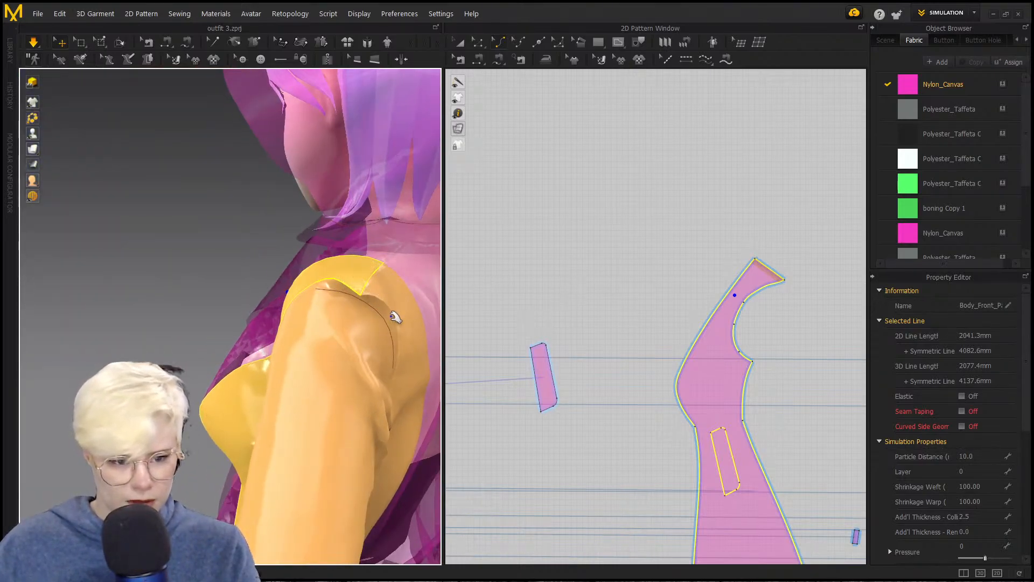
pyautogui.moveTo(399, 334); pyautogui.dragTo(418, 258, button='right')
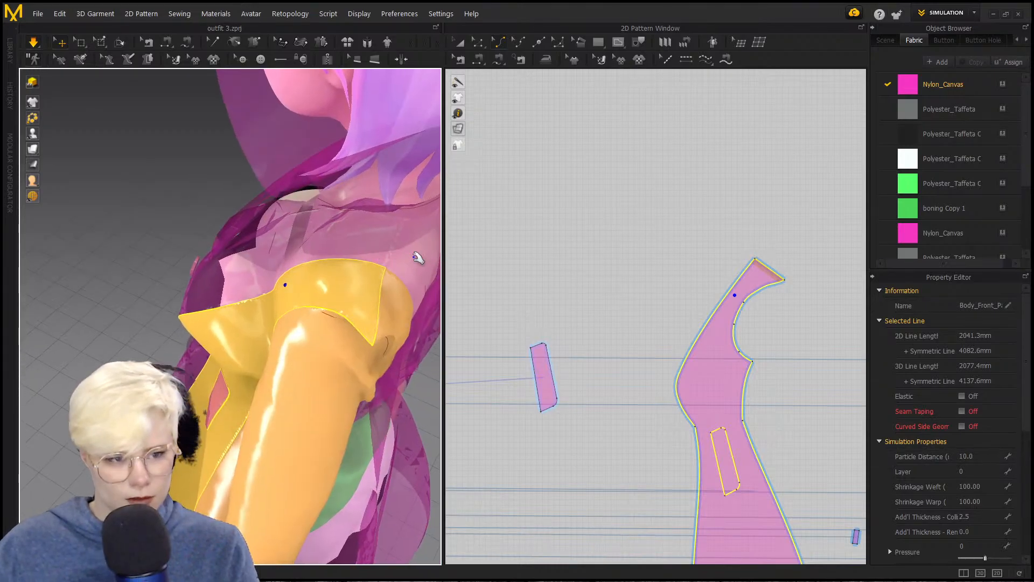
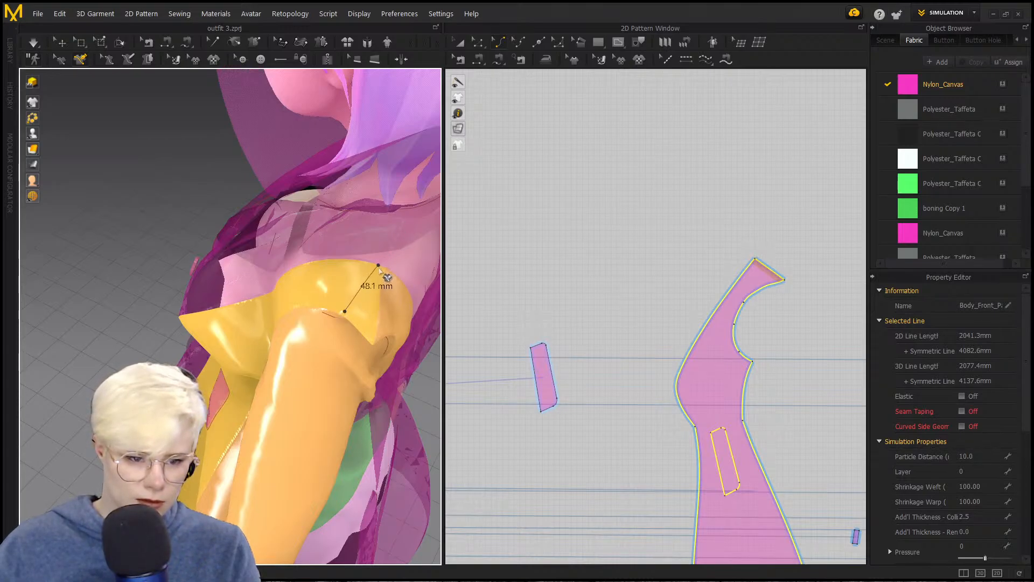
# Step: Draw a 51 mm line across the front side panel's shoulder tip on the garment and convert it to an internal shape
pyautogui.click(343, 312)
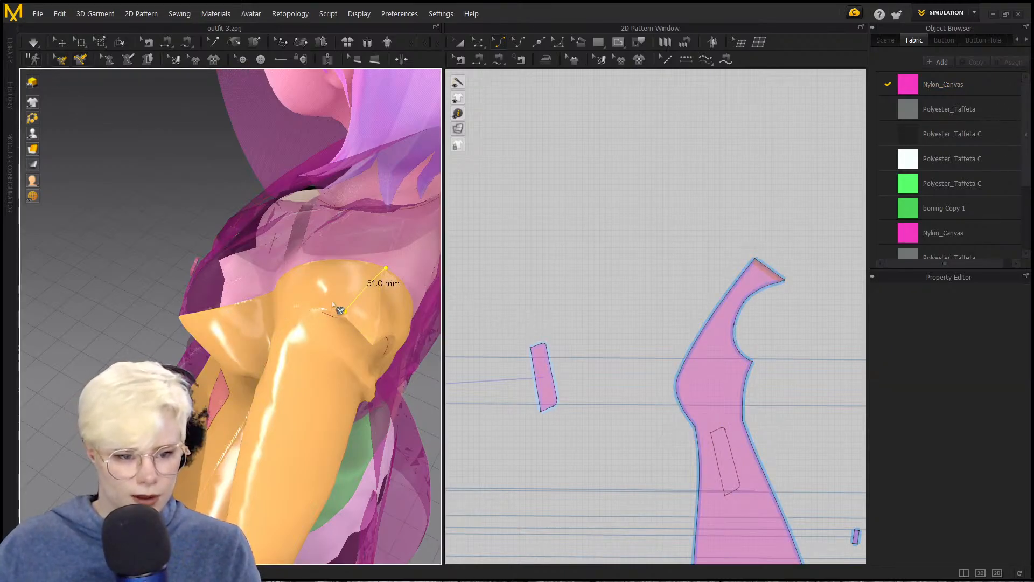
pyautogui.rightClick(354, 305)
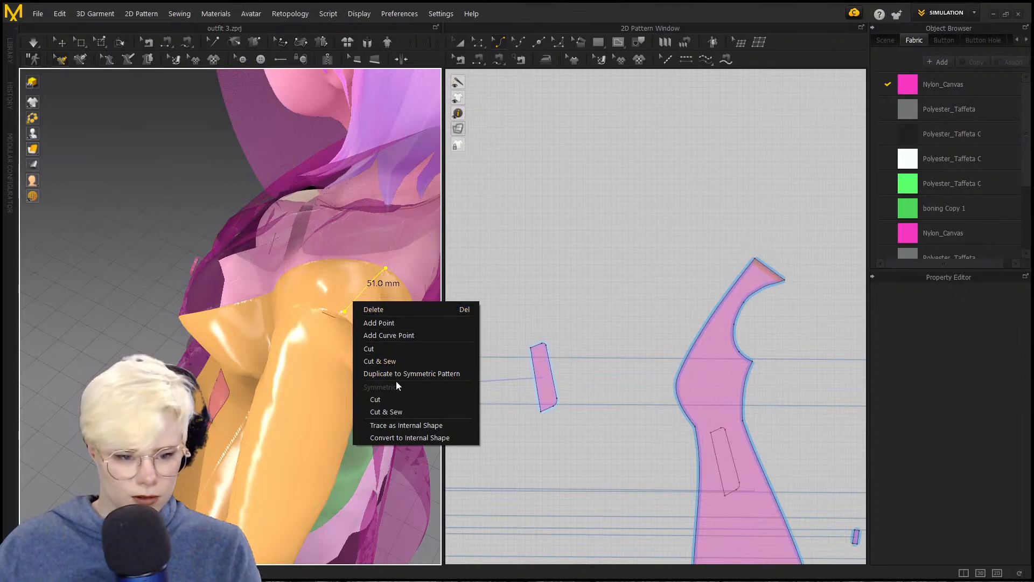
pyautogui.click(402, 438)
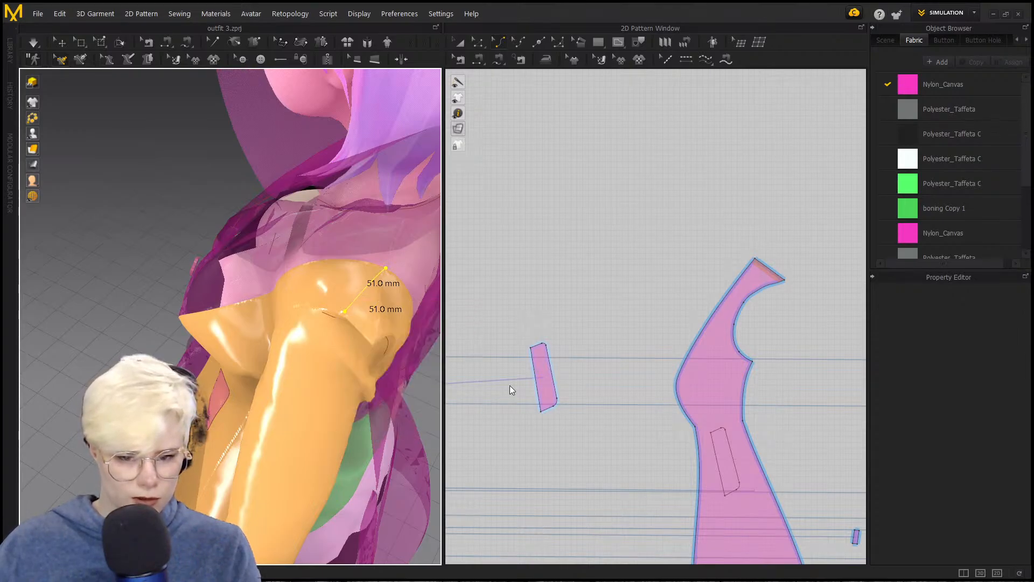
pyautogui.scroll(6, 781, 277)
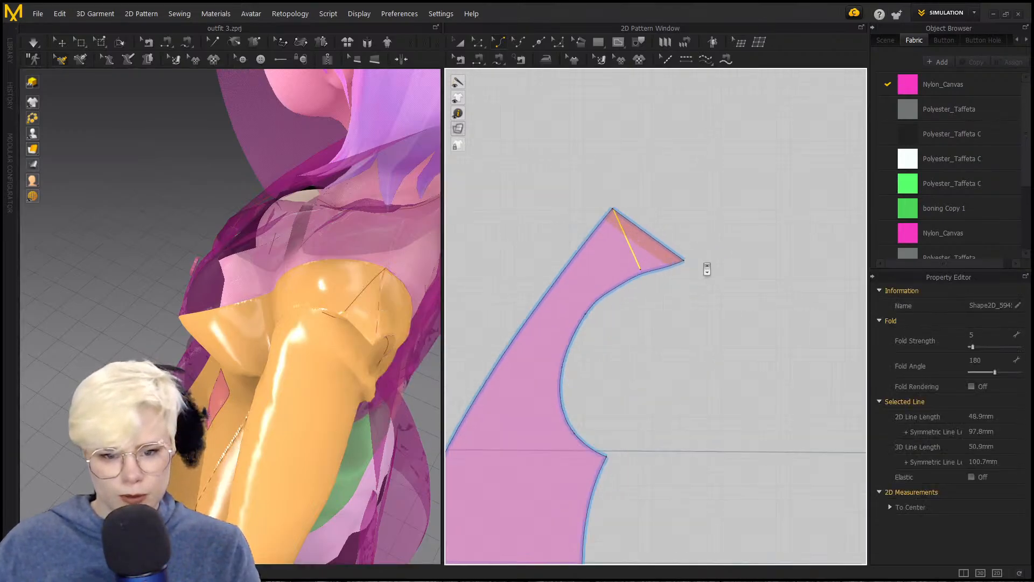
pyautogui.scroll(-3, 736, 280)
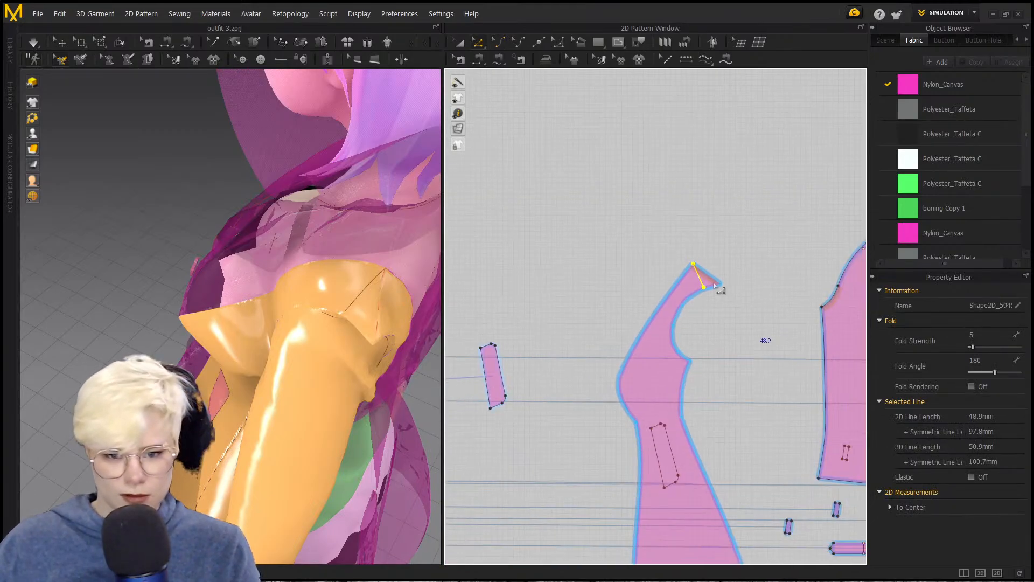
# Step: Turn the back side panel upside down and move it above the front side panel's shoulder tip
pyautogui.scroll(5, 742, 288)
pyautogui.scroll(-6, 709, 286)
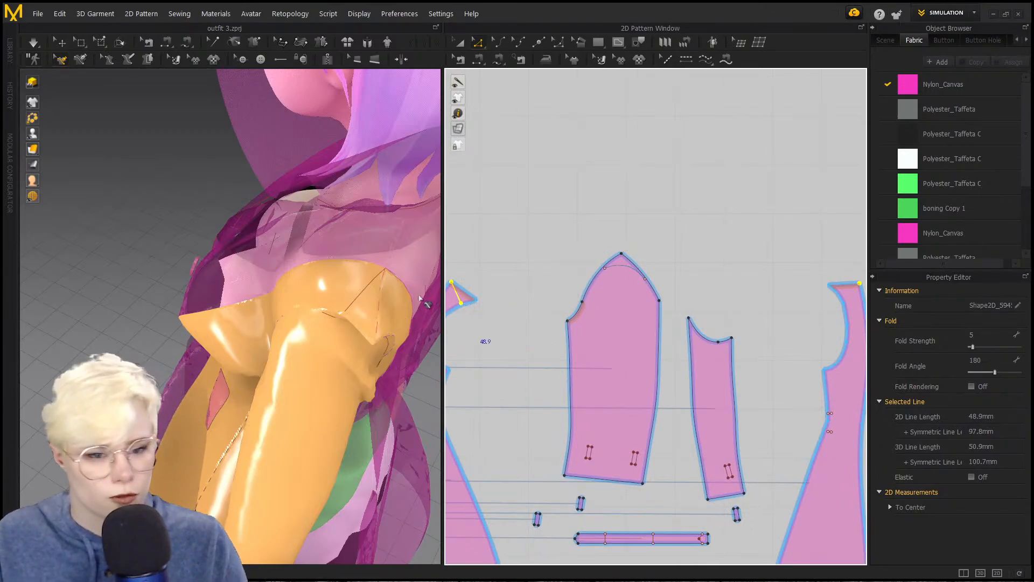
pyautogui.scroll(1, 332, 312)
pyautogui.moveTo(717, 303); pyautogui.dragTo(649, 293, button='middle')
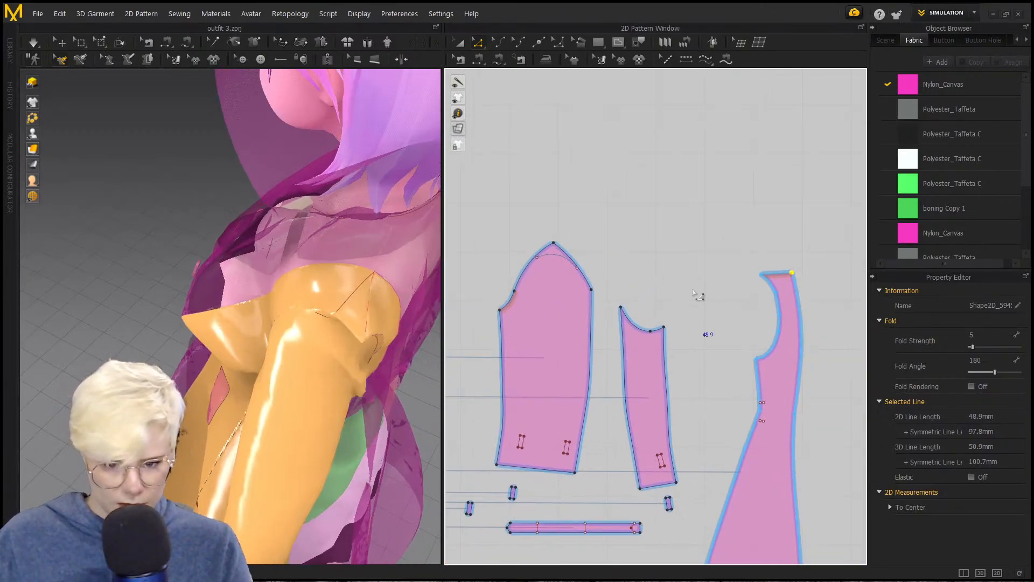
pyautogui.click(780, 364)
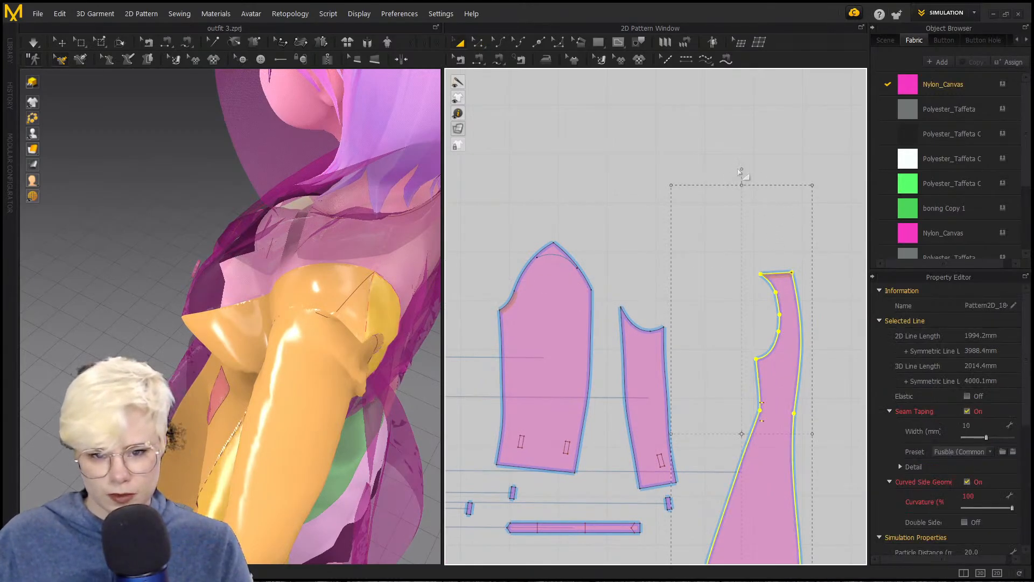
pyautogui.moveTo(744, 171); pyautogui.dragTo(732, 469)
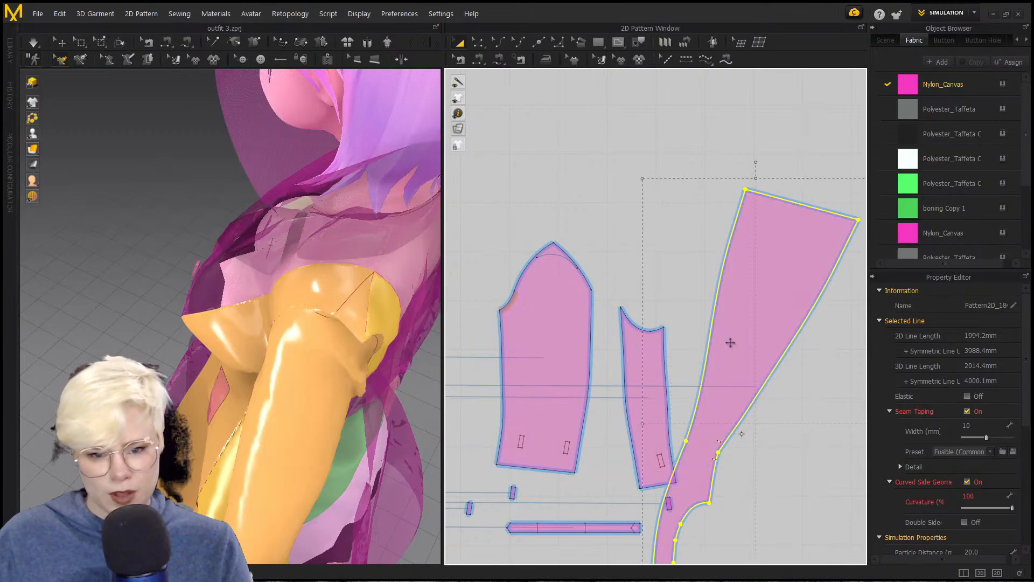
pyautogui.moveTo(731, 344); pyautogui.dragTo(635, 210)
pyautogui.scroll(-5, 578, 210)
pyautogui.scroll(3, 635, 210)
pyautogui.scroll(5, 634, 210)
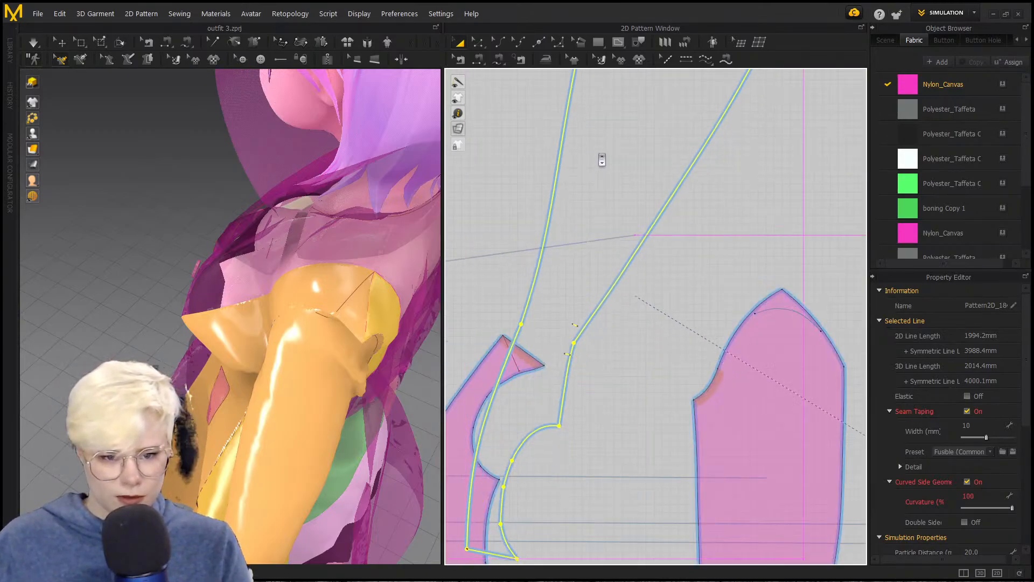
pyautogui.moveTo(648, 14); pyautogui.dragTo(643, 102, button='middle')
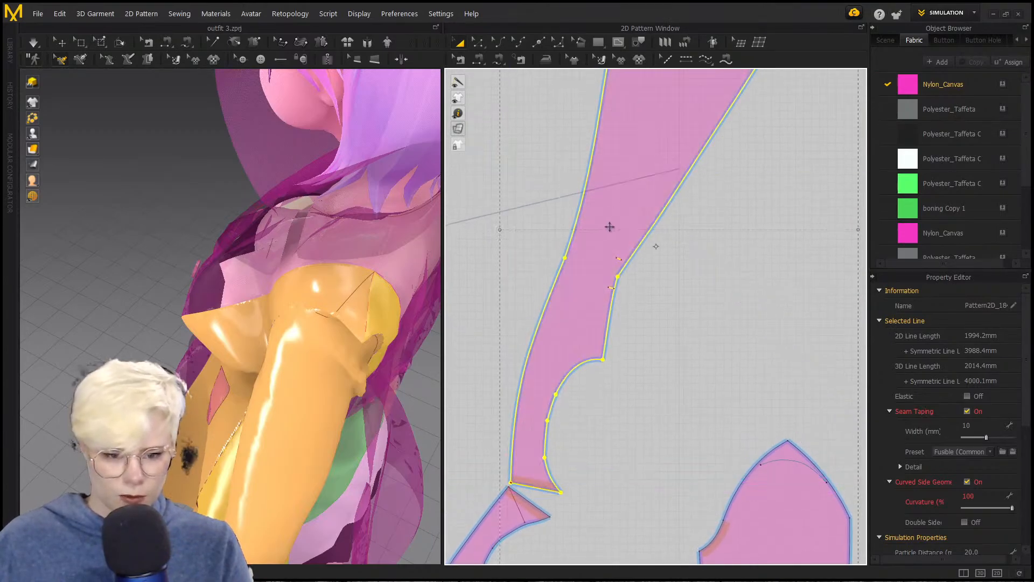
# Step: Tilt and shift the back side panel so its shoulder edge lines up with the front side panel's shoulder edge
pyautogui.scroll(-5, 619, 291)
pyautogui.moveTo(640, 126); pyautogui.dragTo(670, 150)
pyautogui.moveTo(624, 257); pyautogui.dragTo(639, 272)
pyautogui.scroll(5, 593, 323)
pyautogui.scroll(-5, 551, 325)
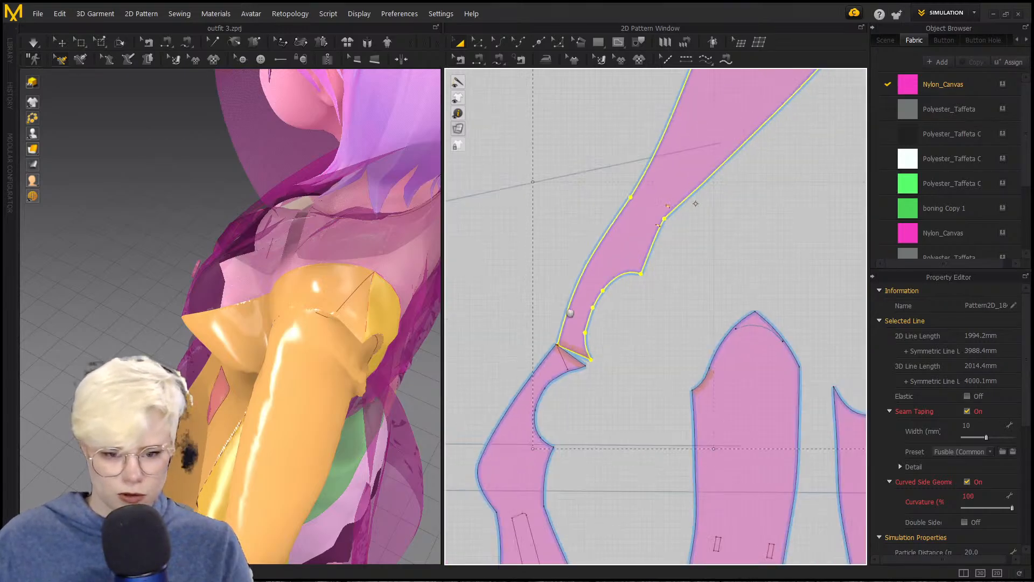
# Step: Fine-tune the back side panel's rotation and position until its shoulder edge lies close along the front side panel's shoulder edge
pyautogui.moveTo(647, 108); pyautogui.dragTo(661, 129)
pyautogui.scroll(5, 563, 339)
pyautogui.moveTo(576, 294); pyautogui.dragTo(604, 319)
pyautogui.scroll(5, 612, 380)
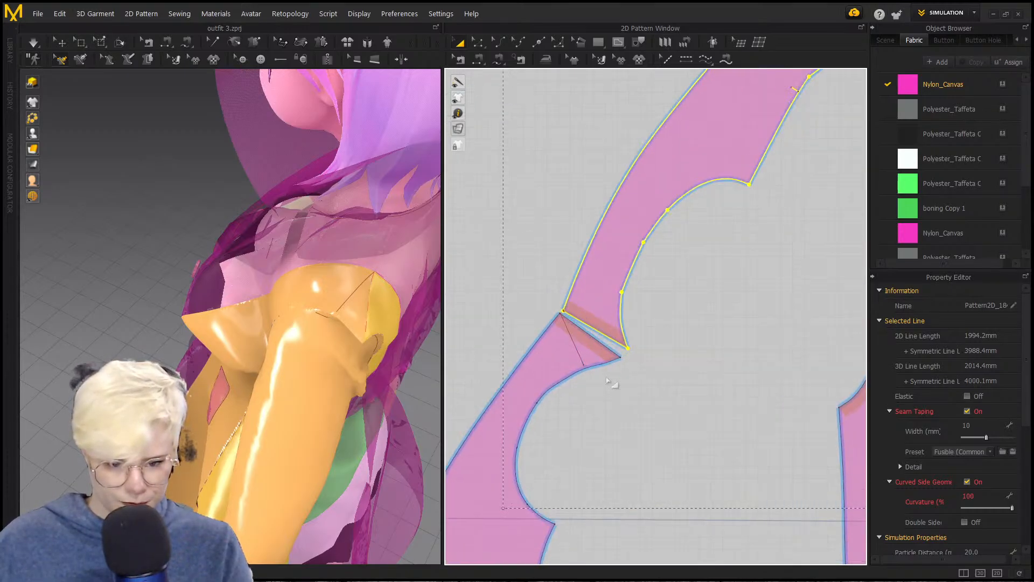
# Step: Try to extend the internal line at the front side panel's shoulder tip to the armhole edge with Extend/Trim & Add Point
pyautogui.doubleClick(568, 348)
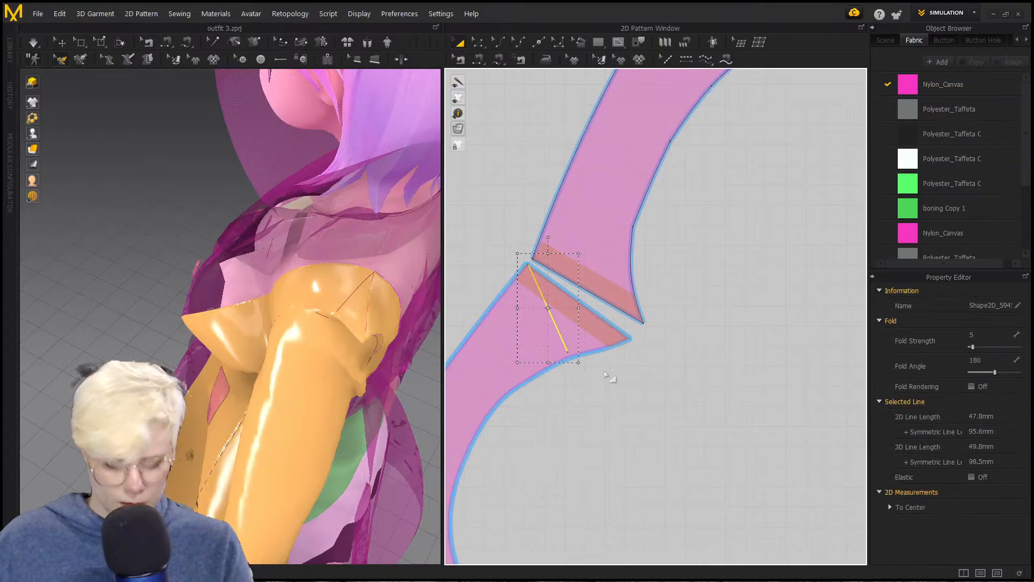
pyautogui.click(582, 364)
pyautogui.rightClick(564, 341)
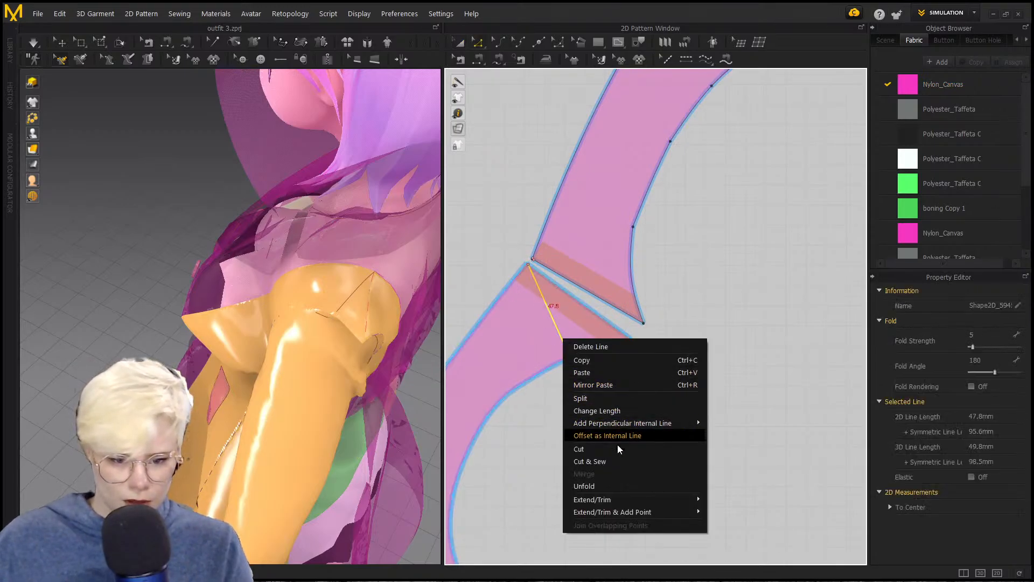
pyautogui.click(714, 512)
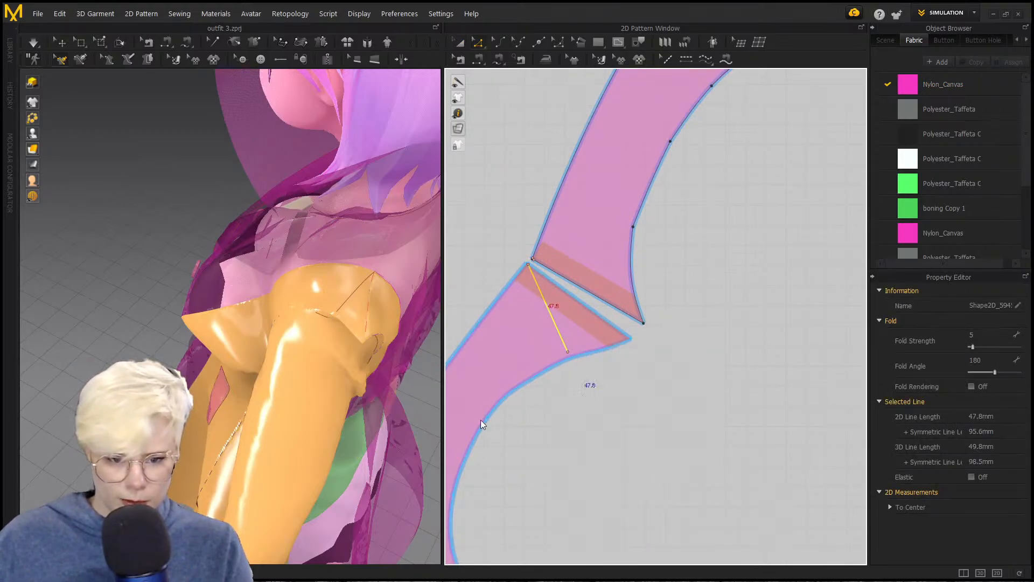
pyautogui.click(540, 389)
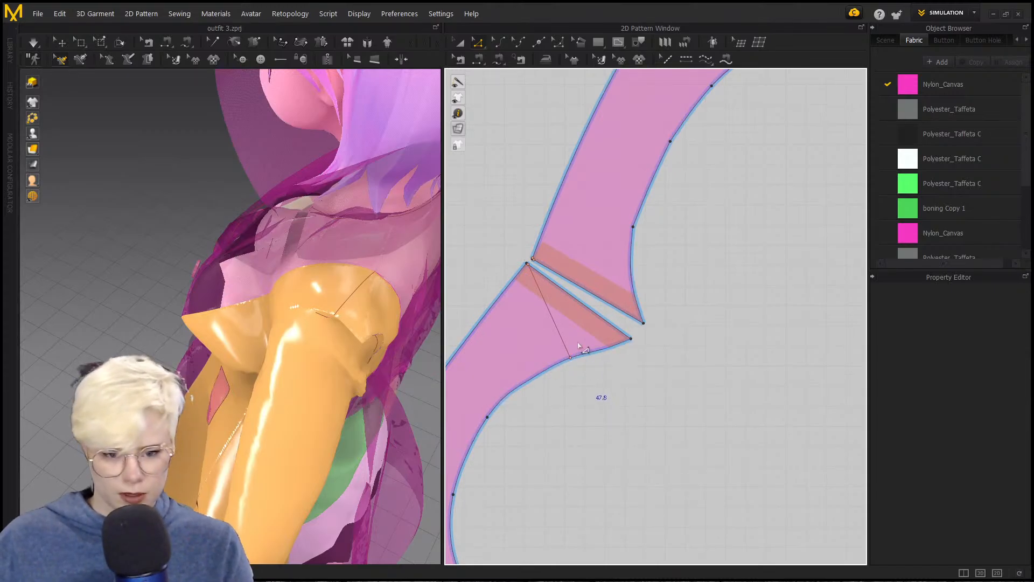
pyautogui.hotkey('ctrl', 'z')
pyautogui.click(620, 377)
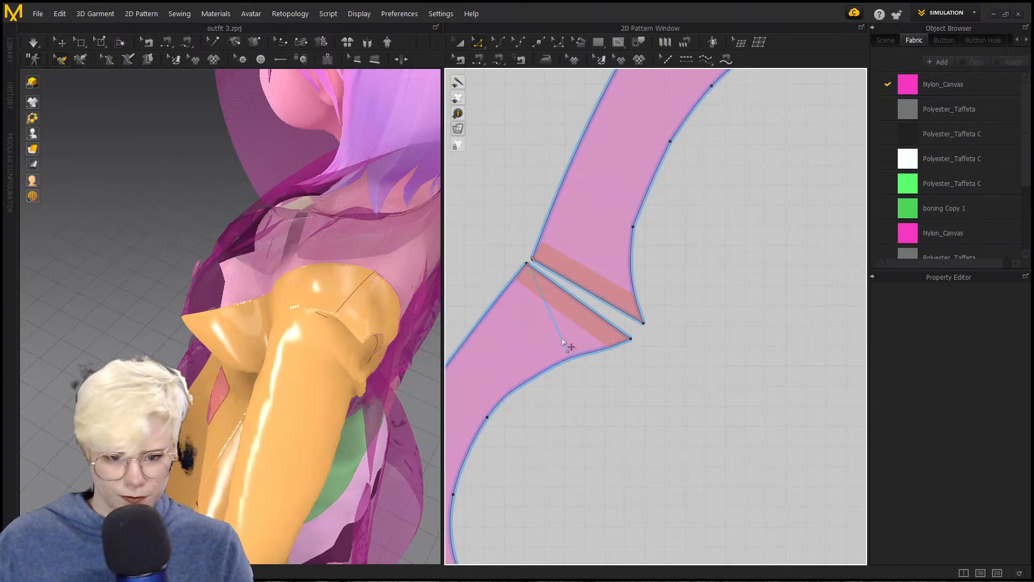
pyautogui.click(567, 350)
pyautogui.click(668, 415)
pyautogui.moveTo(623, 313); pyautogui.dragTo(649, 349)
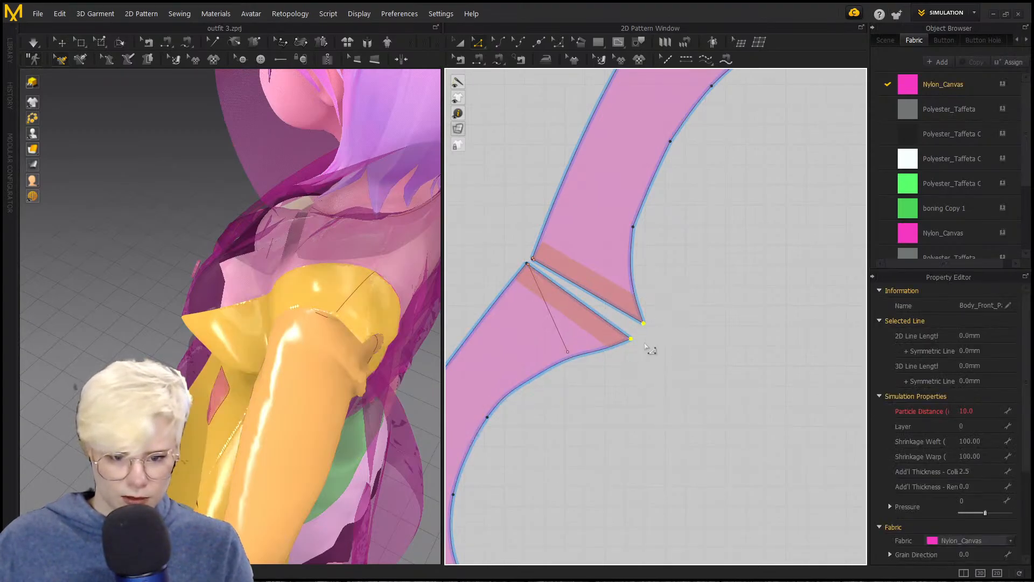
# Step: Rotate the sleeve pattern and place it beside the adjoining shoulder edges of the front and back side panels, with its cap towards them
pyautogui.scroll(-7, 736, 393)
pyautogui.moveTo(752, 392); pyautogui.dragTo(556, 387, button='middle')
pyautogui.press('a')
pyautogui.click(659, 390)
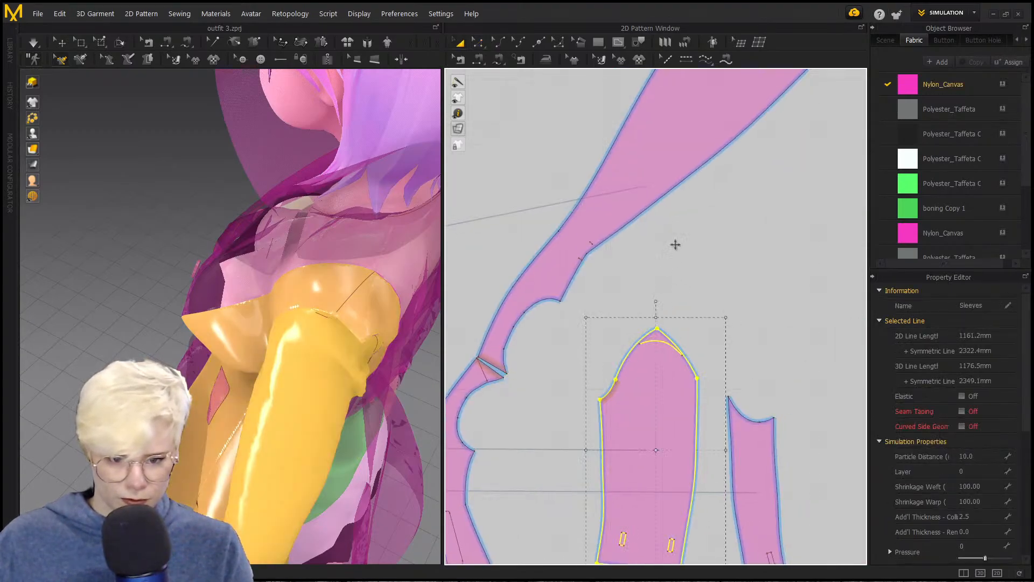
pyautogui.moveTo(659, 300); pyautogui.dragTo(694, 474)
pyautogui.scroll(-2, 682, 466)
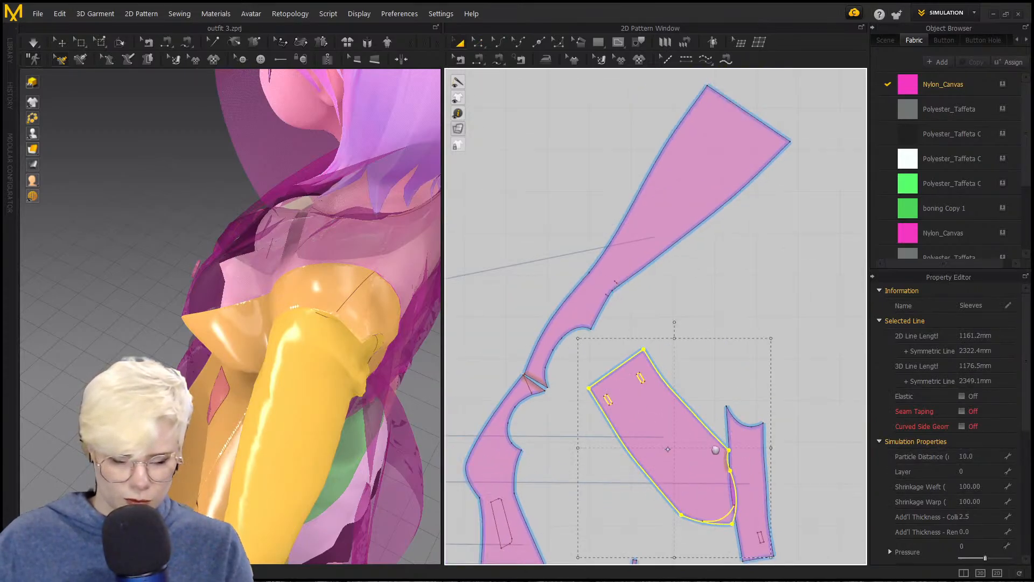
pyautogui.moveTo(680, 471); pyautogui.dragTo(754, 427, button='middle')
pyautogui.moveTo(749, 425); pyautogui.dragTo(529, 272)
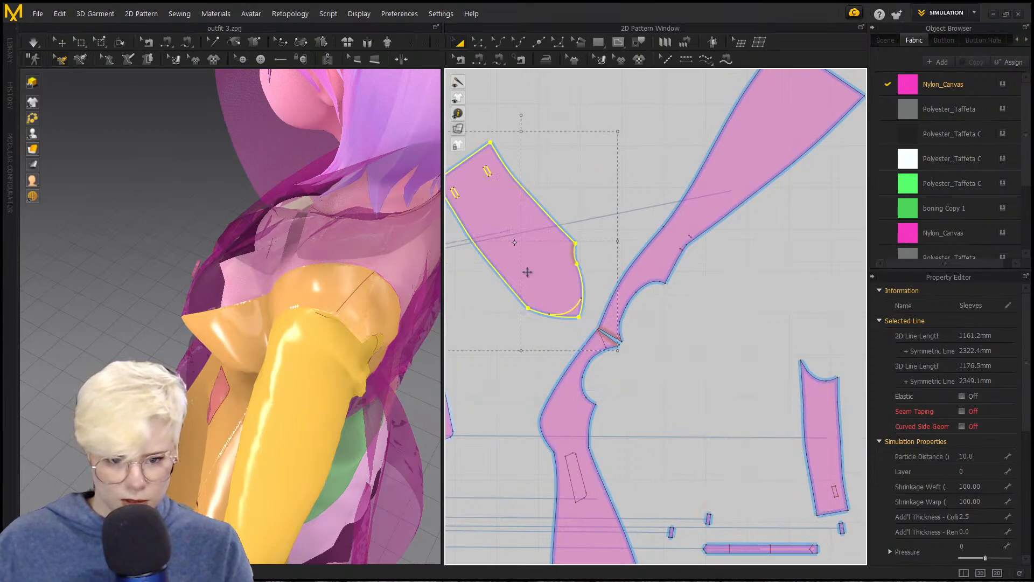
pyautogui.scroll(2, 552, 199)
pyautogui.moveTo(572, 126); pyautogui.dragTo(706, 417)
pyautogui.click(765, 427)
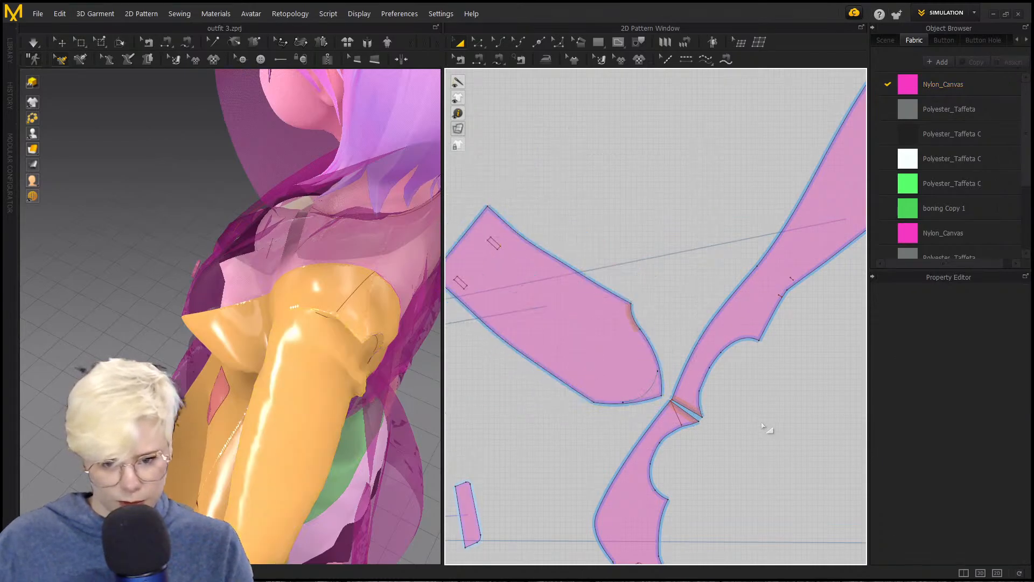
# Step: Mirror the sleeve pattern with Flip Horizontally and rotate it so its cap tip points down towards the side panels' shoulder edges
pyautogui.moveTo(479, 226); pyautogui.dragTo(700, 388, button='middle')
pyautogui.scroll(-3, 695, 385)
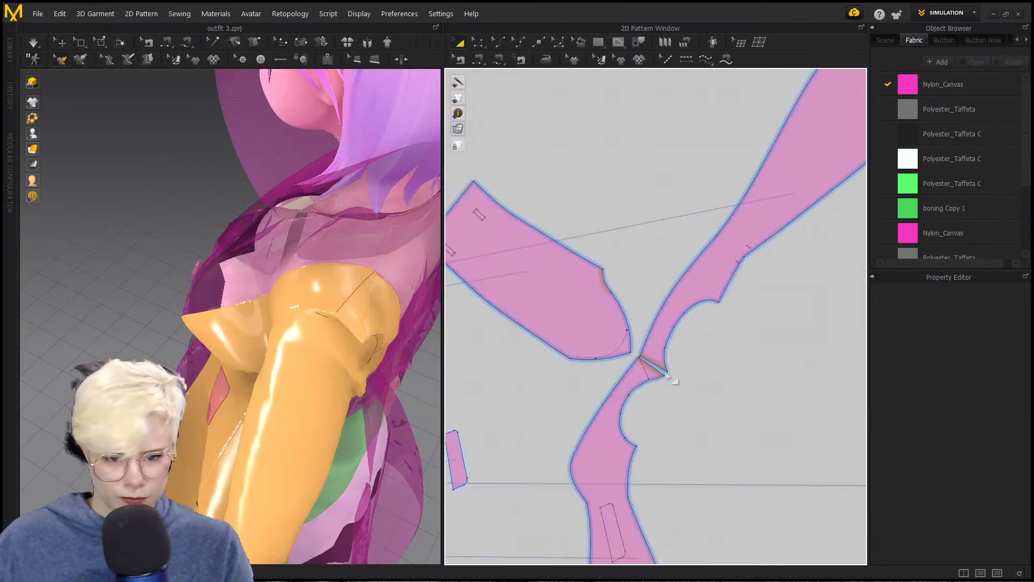
pyautogui.scroll(3, 667, 376)
pyautogui.press('z')
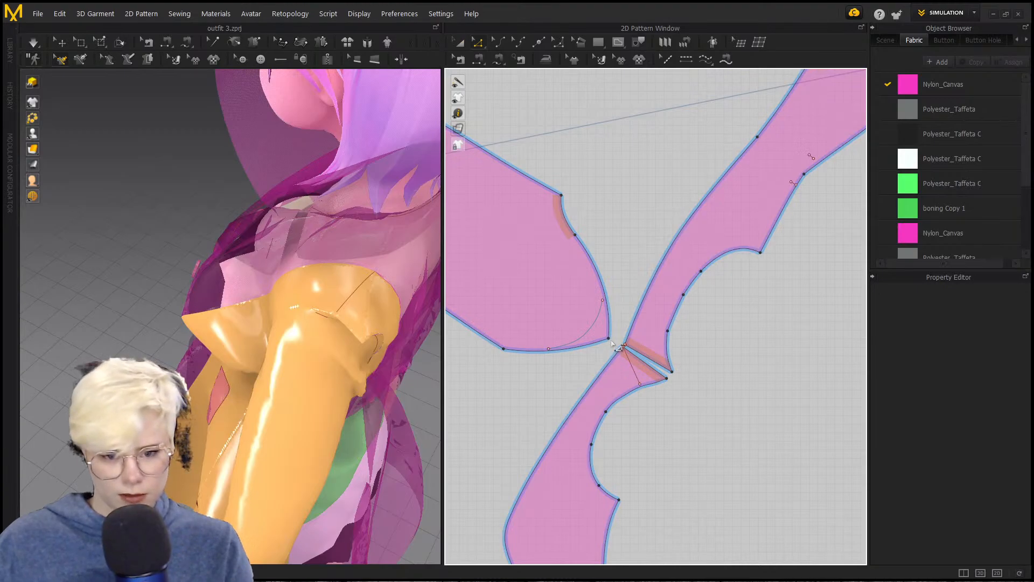
pyautogui.click(609, 339)
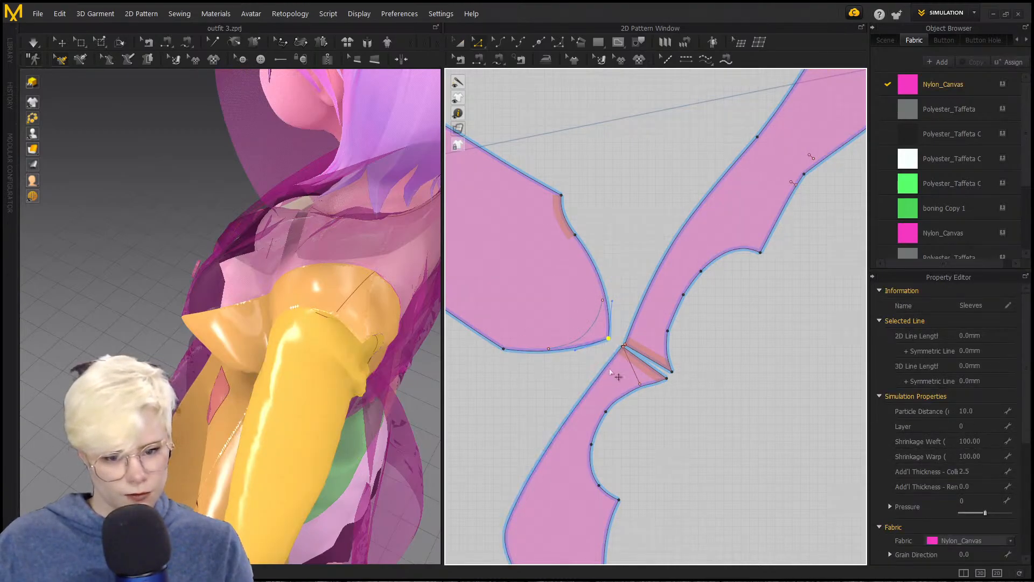
pyautogui.click(518, 269)
pyautogui.rightClick(517, 268)
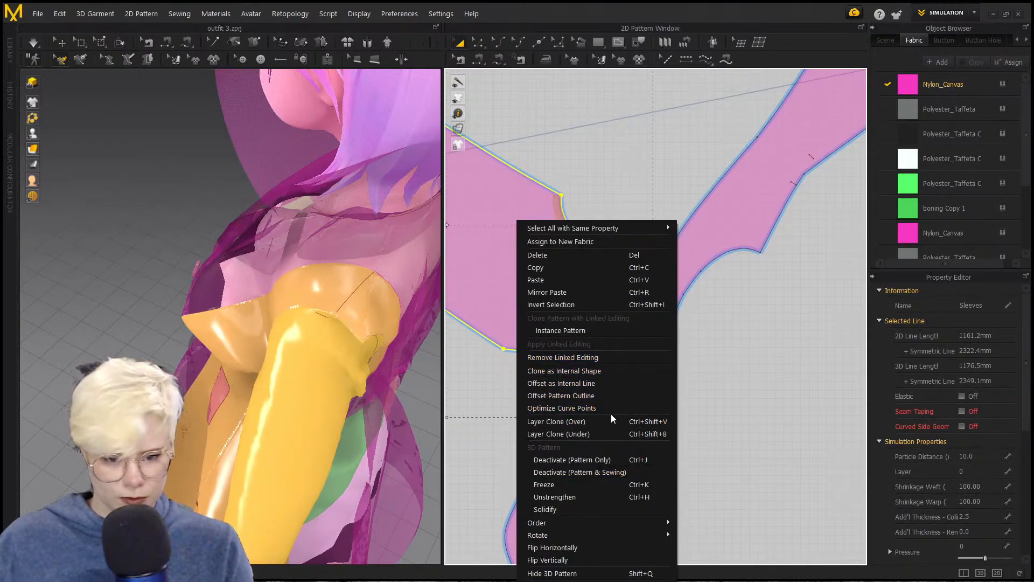
pyautogui.moveTo(589, 532)
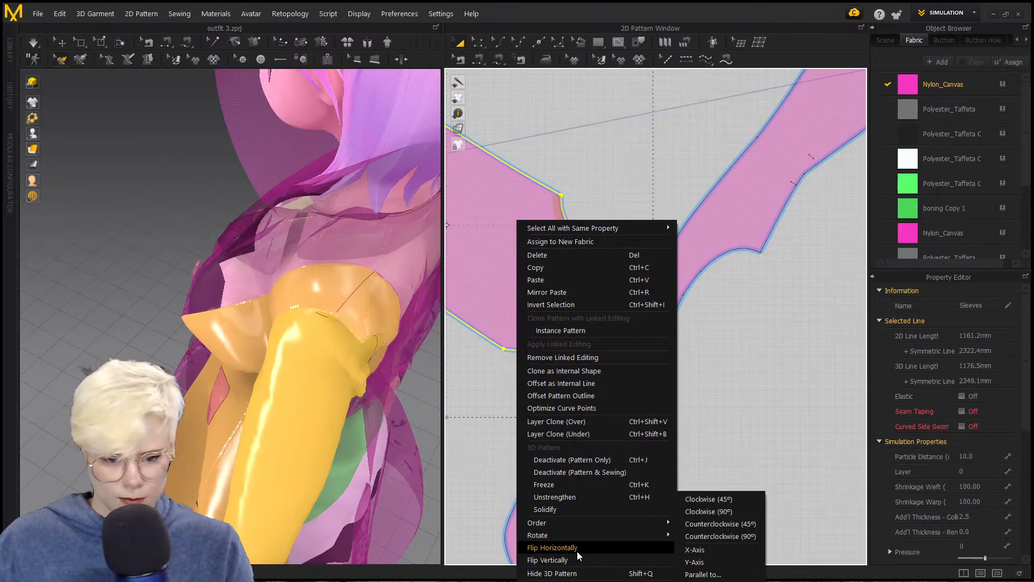
pyautogui.click(575, 548)
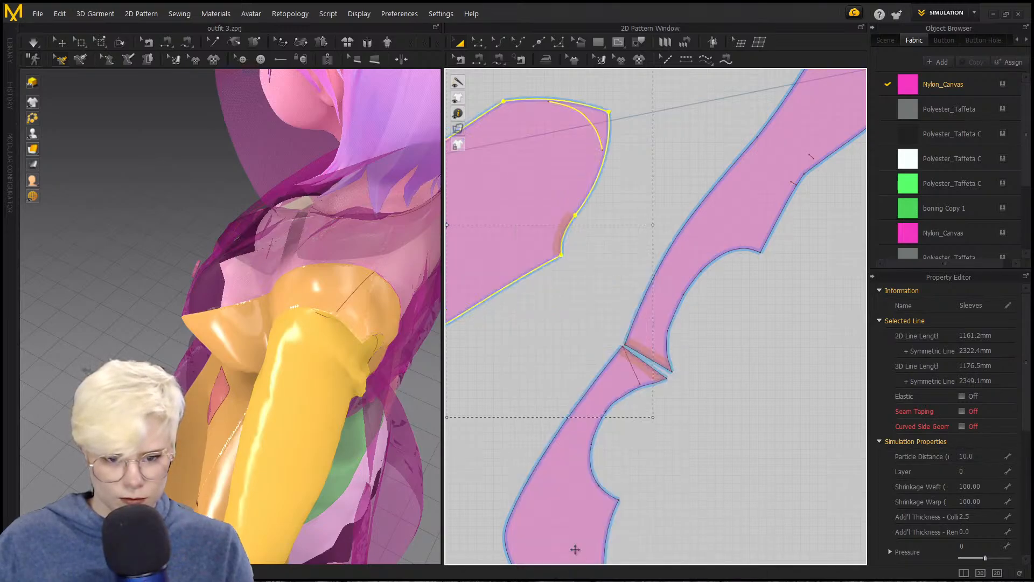
pyautogui.moveTo(613, 231); pyautogui.dragTo(633, 361, button='middle')
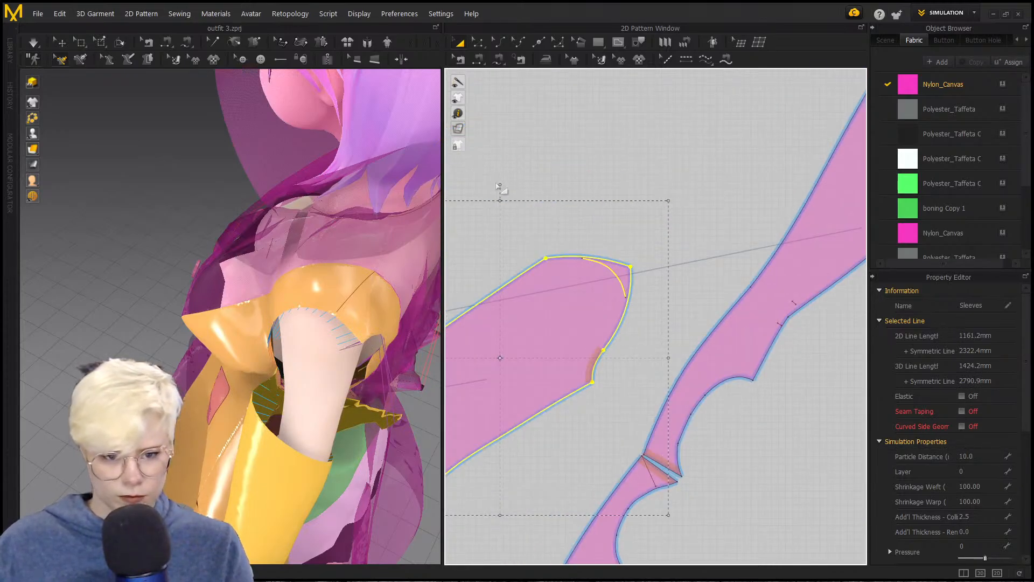
pyautogui.moveTo(501, 183); pyautogui.dragTo(631, 304)
pyautogui.moveTo(756, 511); pyautogui.dragTo(724, 388, button='middle')
# Step: Move the sleeve's cap tip and both side panels' armhole corners inward together so the shoulder edges follow the internal line
pyautogui.click(554, 263)
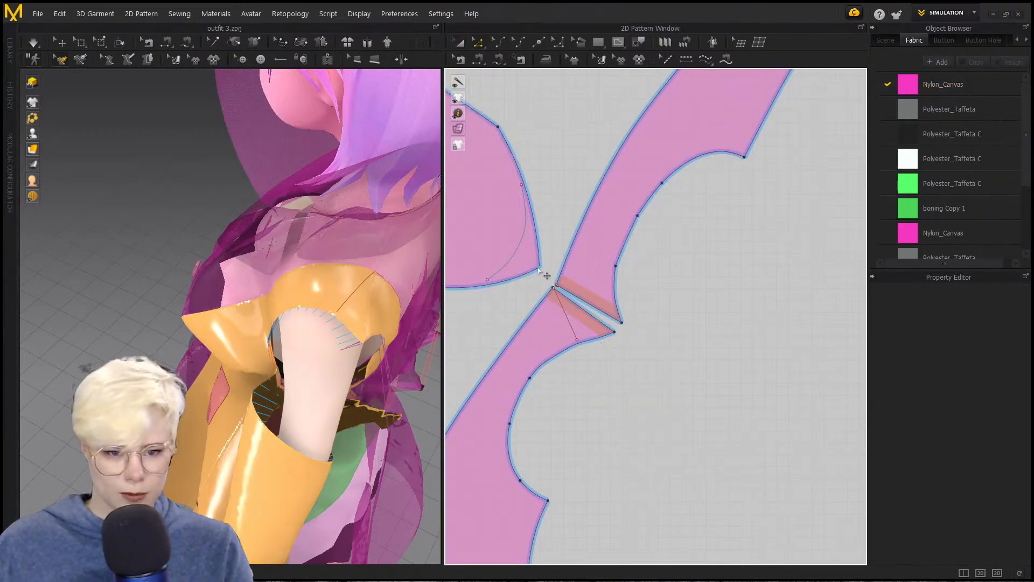
pyautogui.click(540, 269)
pyautogui.keyDown('shift'); pyautogui.moveTo(648, 340); pyautogui.dragTo(601, 300); pyautogui.keyUp('shift')
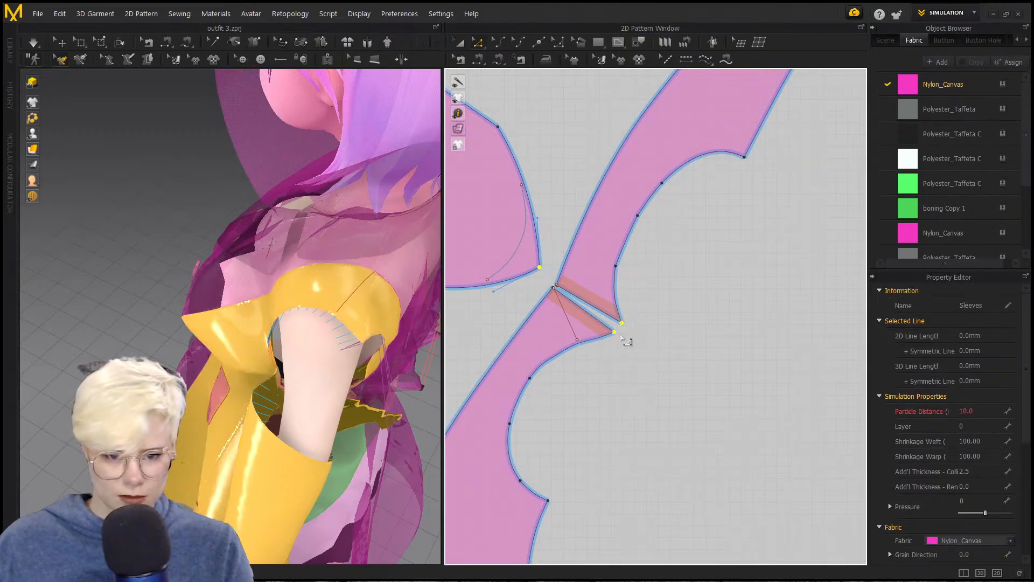
pyautogui.moveTo(614, 335); pyautogui.dragTo(582, 364)
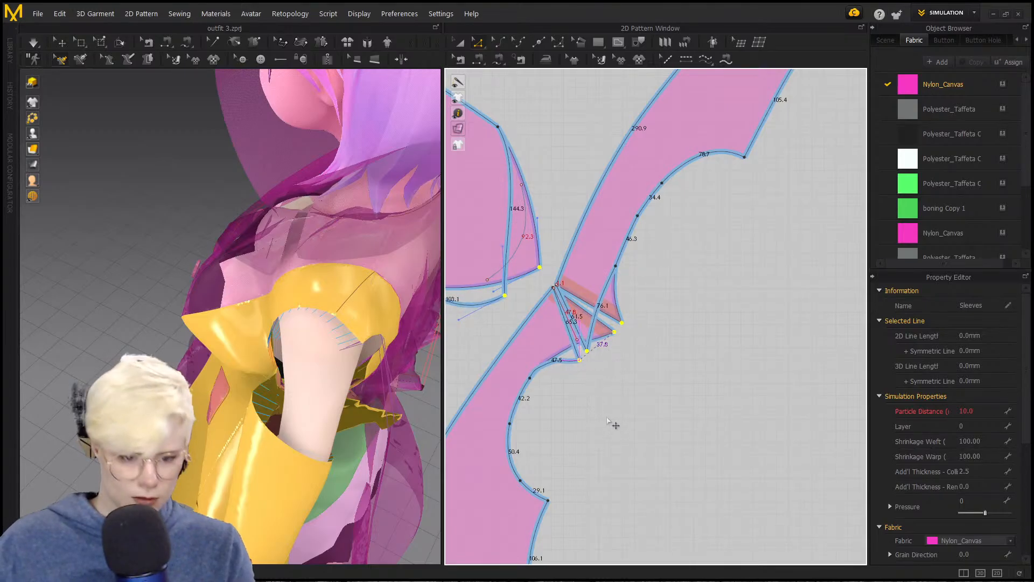
pyautogui.scroll(2, 593, 404)
pyautogui.click(577, 385)
pyautogui.scroll(2, 565, 372)
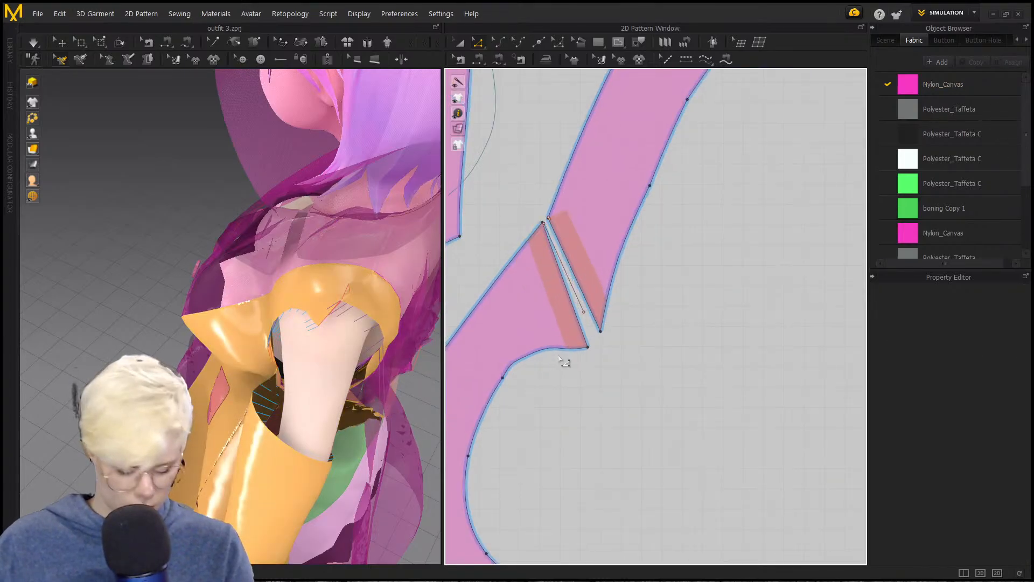
# Step: Reshape the front side panel's armhole edge just below the shoulder corner into a smooth curve using its curve points
pyautogui.click(546, 347)
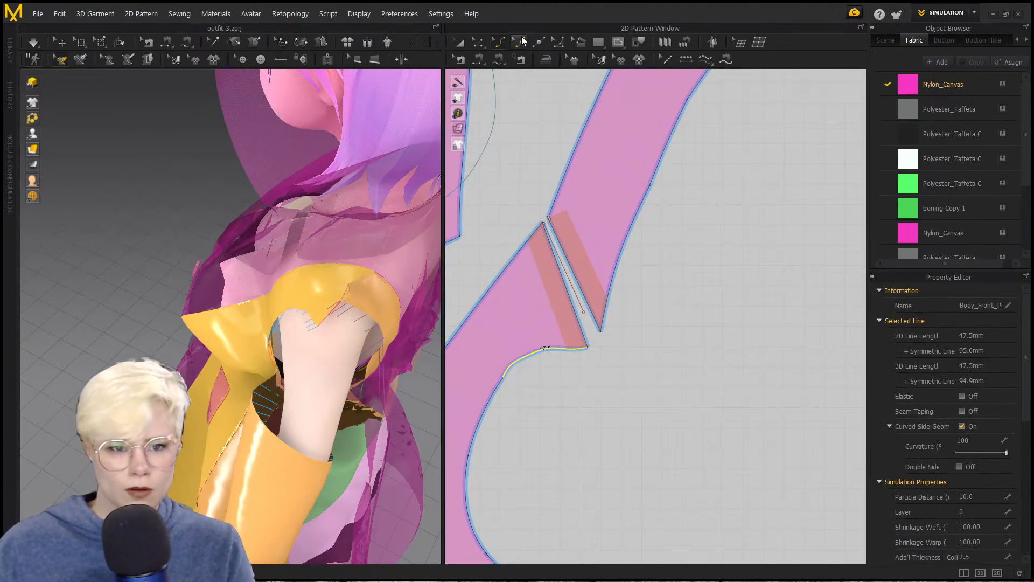
pyautogui.click(522, 41)
pyautogui.click(555, 347)
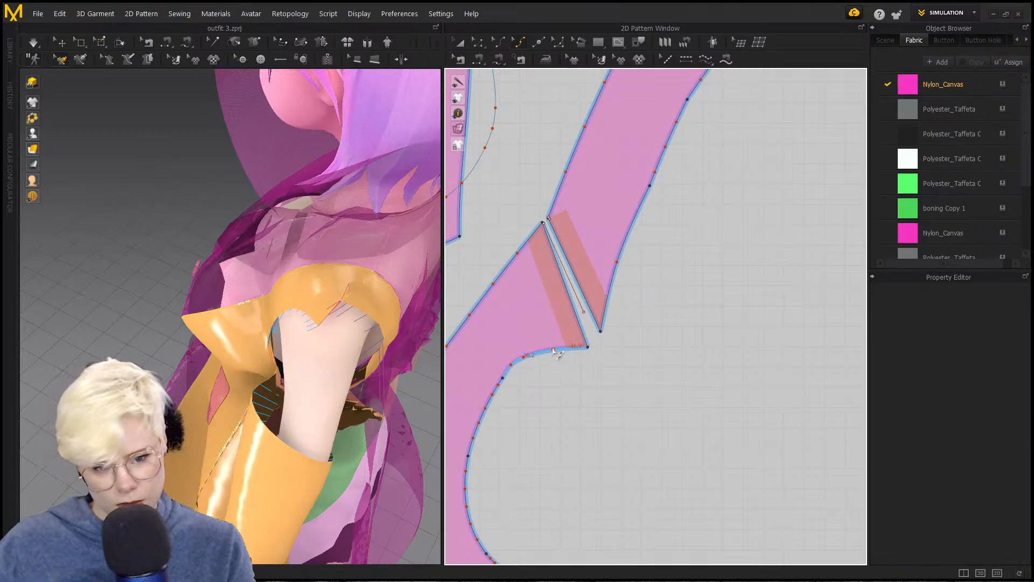
pyautogui.click(562, 348)
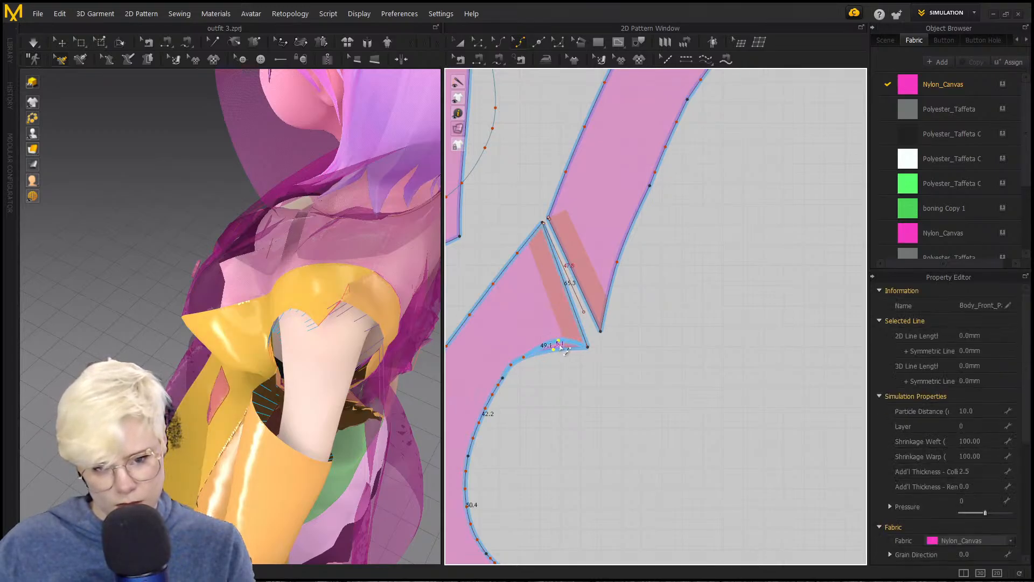
pyautogui.click(524, 358)
pyautogui.moveTo(526, 357); pyautogui.dragTo(533, 352)
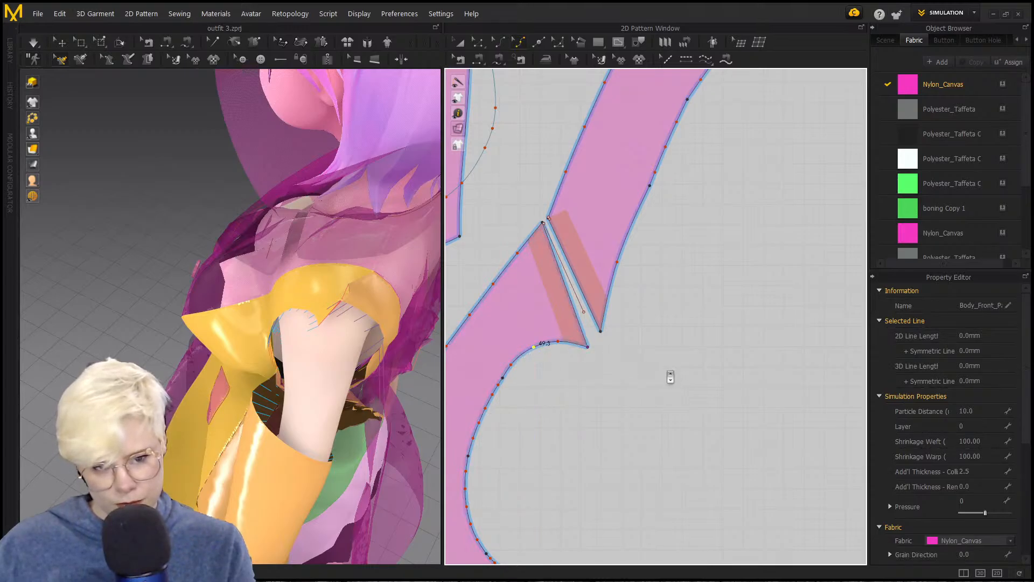
# Step: Move the sleeve's curved internal line back inside the cap and tilt it slightly to follow the new cap edge
pyautogui.scroll(-5, 695, 386)
pyautogui.press('a')
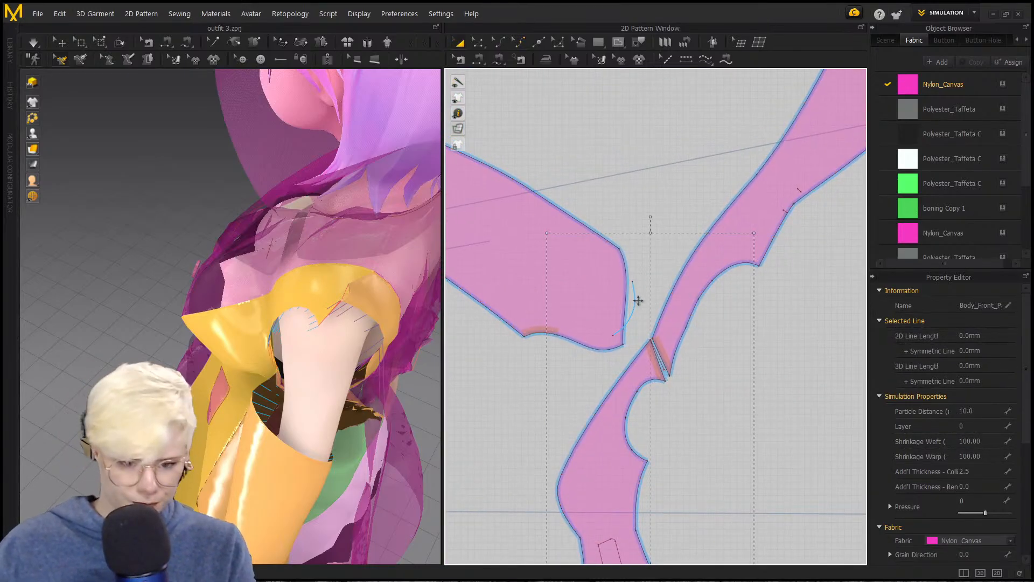
pyautogui.click(634, 301)
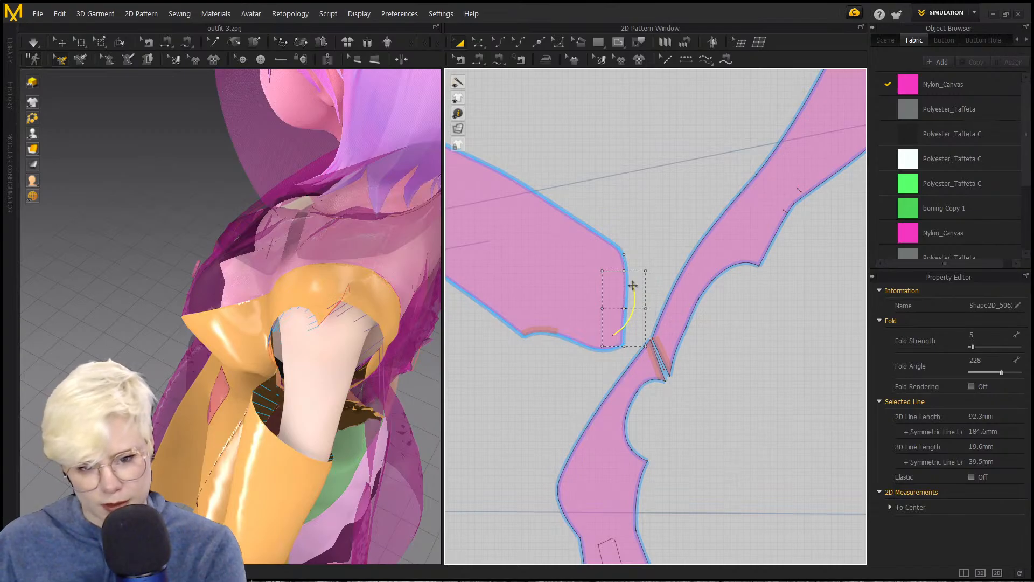
pyautogui.moveTo(635, 309); pyautogui.dragTo(621, 310)
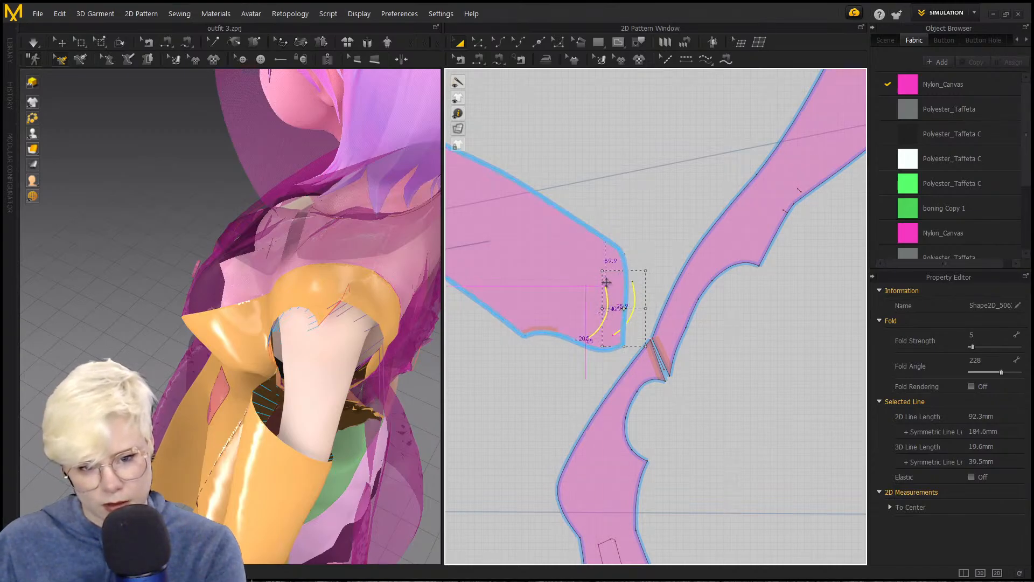
pyautogui.moveTo(604, 272); pyautogui.dragTo(614, 267)
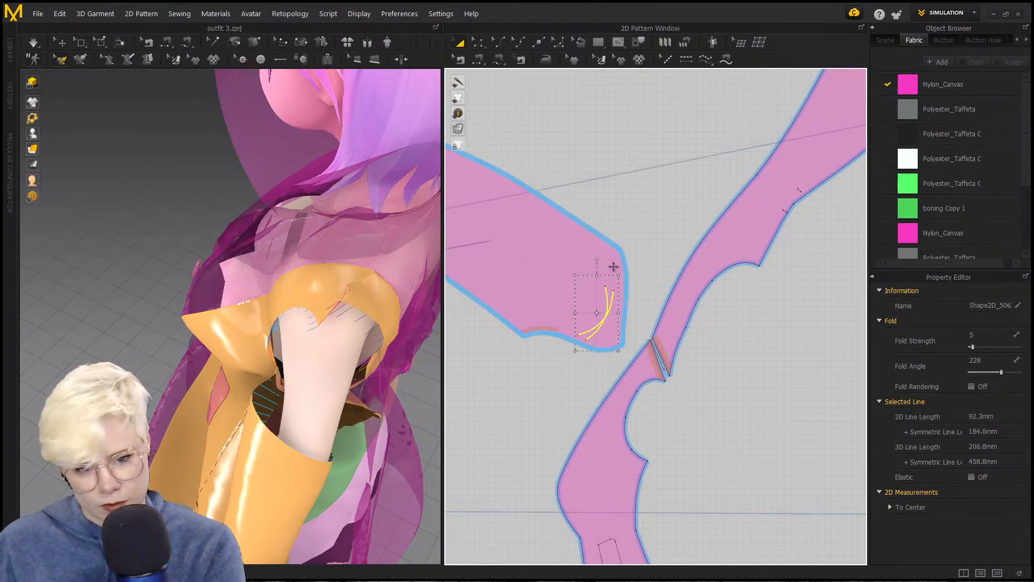
# Step: Mirror the sleeve pattern back, turn it upright and place it beside the front side panel
pyautogui.click(561, 277)
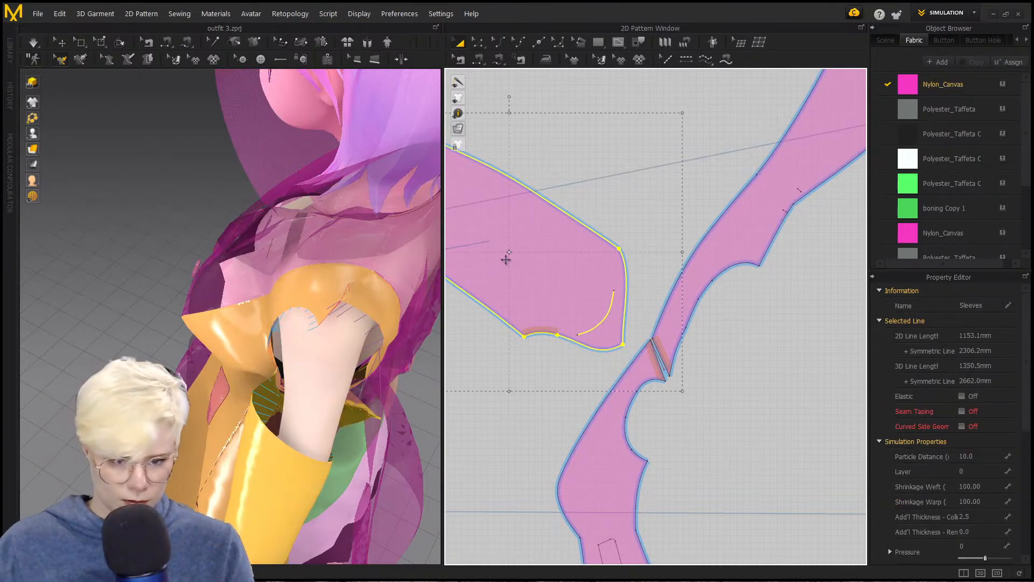
pyautogui.rightClick(506, 256)
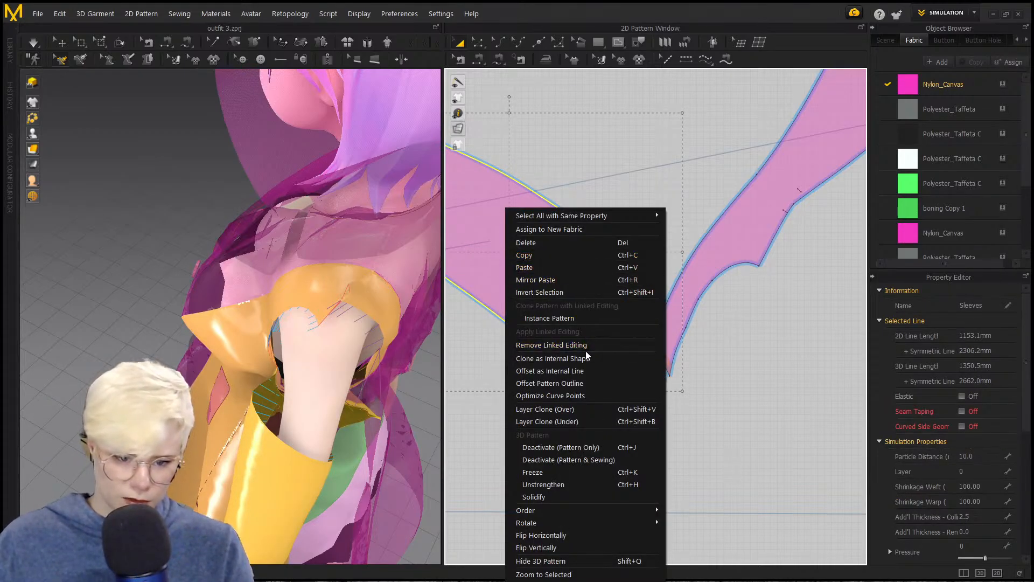
pyautogui.press('Escape')
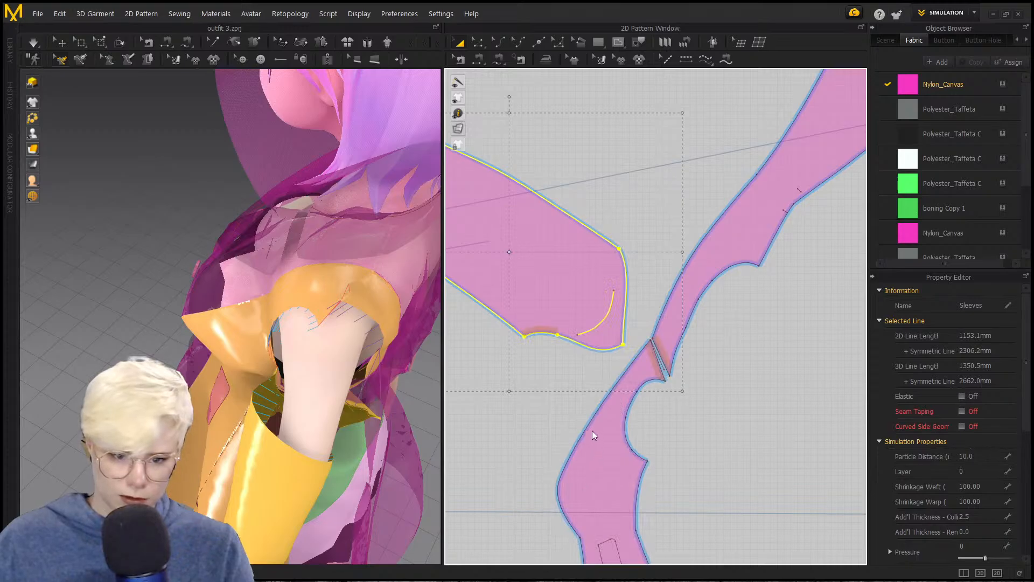
pyautogui.scroll(-3, 617, 391)
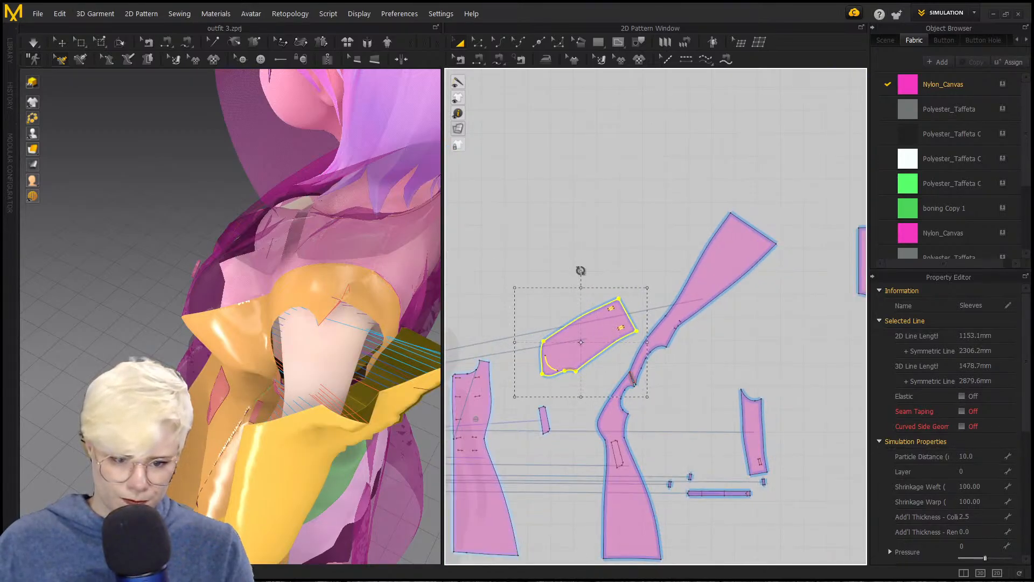
pyautogui.moveTo(580, 271); pyautogui.dragTo(718, 416)
pyautogui.moveTo(352, 429); pyautogui.dragTo(325, 430, button='right')
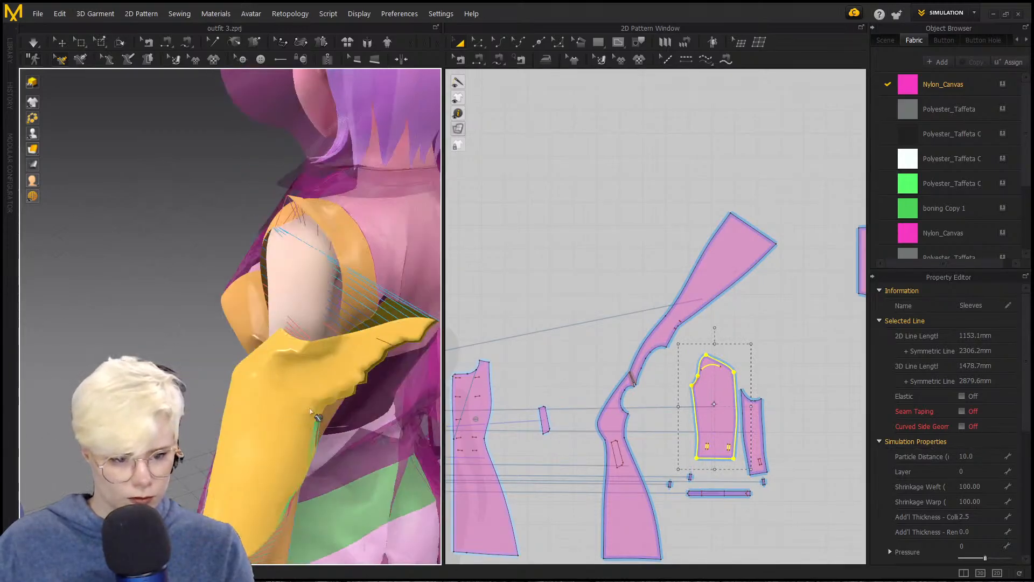
# Step: Show the avatar's arrangement points, pull the crumpled sleeve off the arm and try placing it on a point beside the arm
pyautogui.click(310, 410)
pyautogui.press('a')
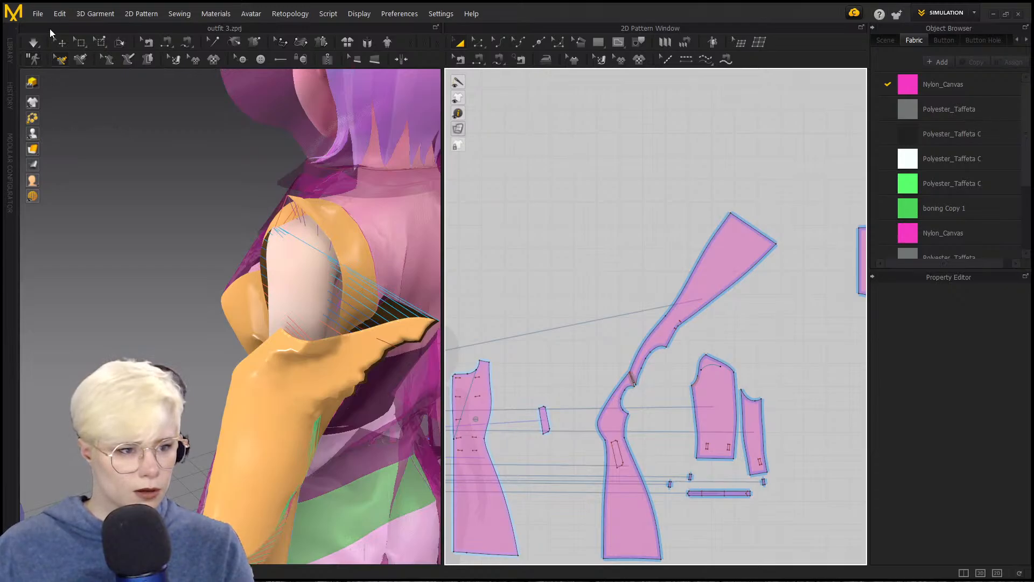
pyautogui.click(33, 133)
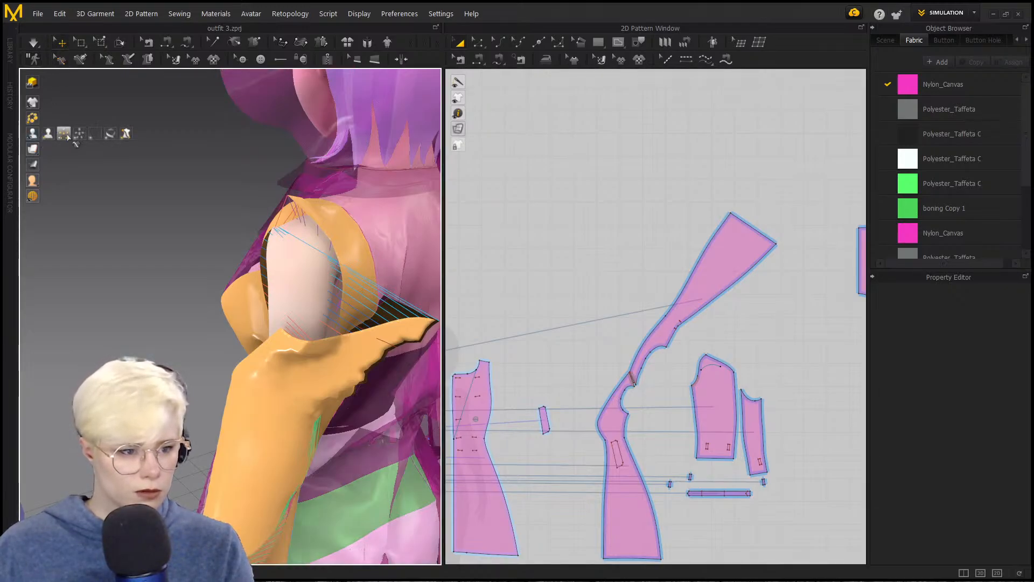
pyautogui.click(67, 138)
pyautogui.moveTo(263, 394); pyautogui.dragTo(37, 247)
pyautogui.scroll(-5, 169, 260)
pyautogui.moveTo(143, 326); pyautogui.dragTo(169, 257, button='middle')
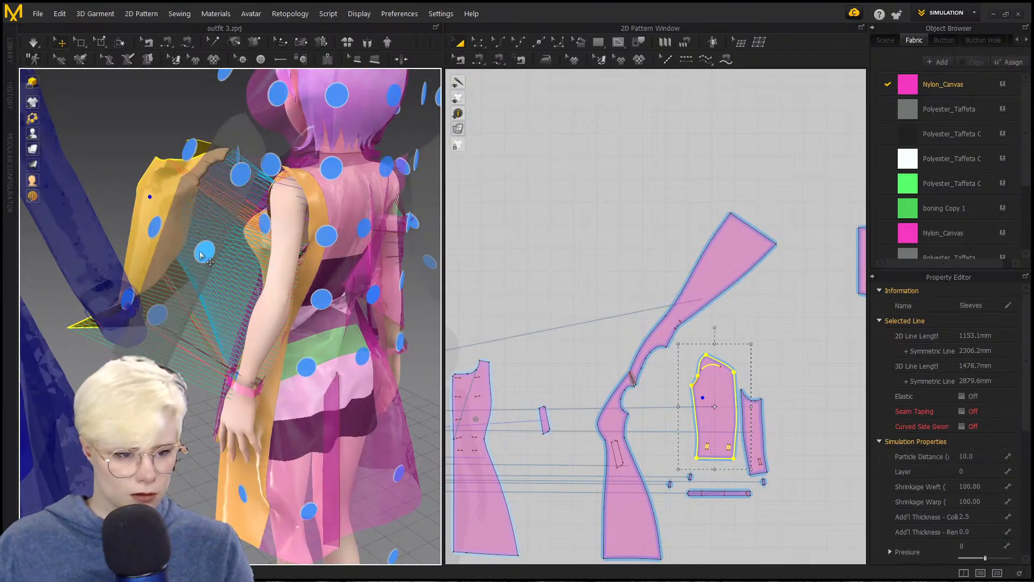
pyautogui.click(202, 256)
pyautogui.scroll(-5, 275, 185)
pyautogui.moveTo(276, 185); pyautogui.dragTo(247, 246, button='middle')
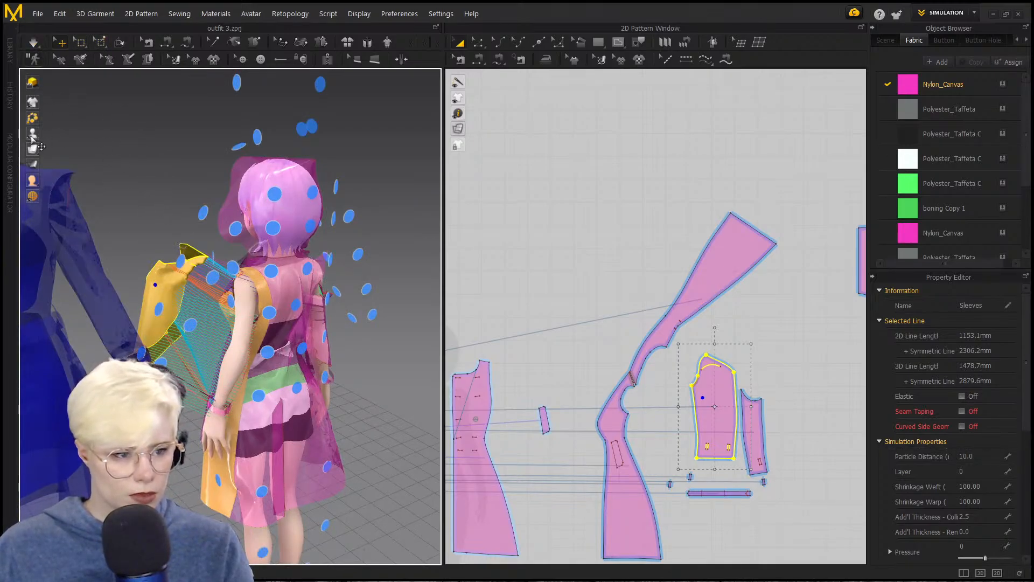
# Step: Hide the arrangement points and reset the crumpled sleeve's 3D arrangement
pyautogui.moveTo(32, 136)
pyautogui.click(65, 136)
pyautogui.moveTo(164, 293); pyautogui.dragTo(187, 337)
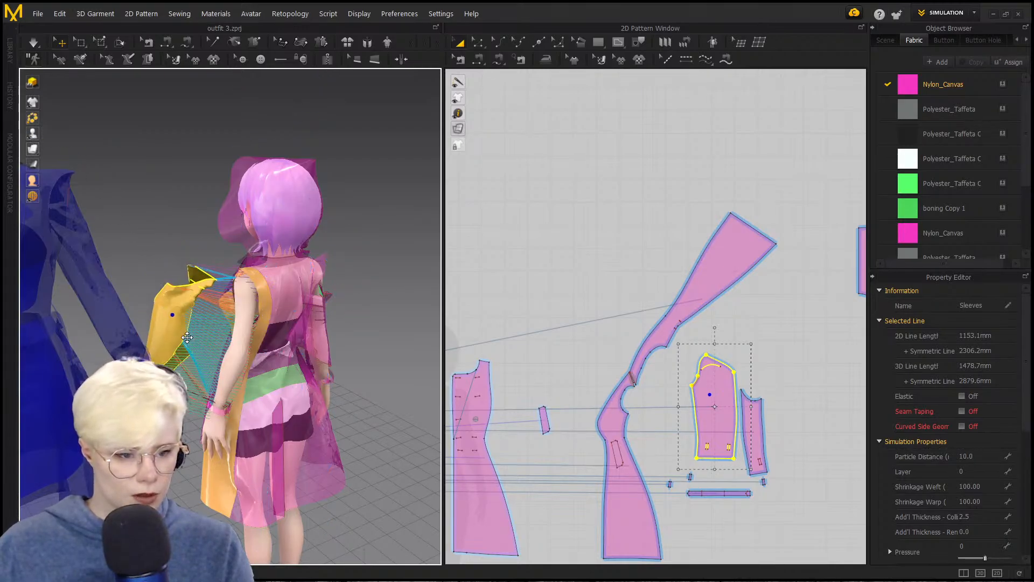
pyautogui.rightClick(174, 329)
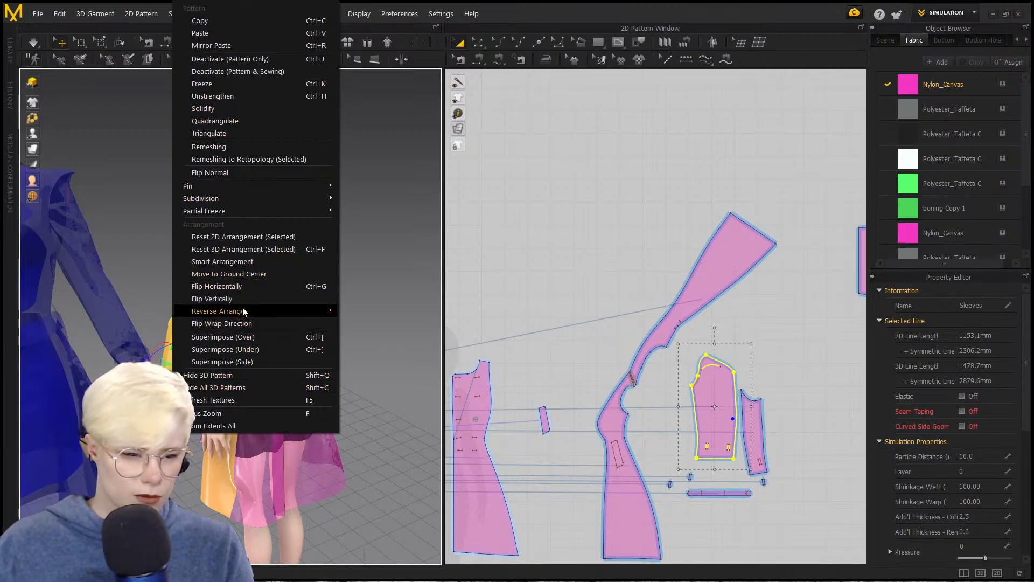
pyautogui.click(244, 249)
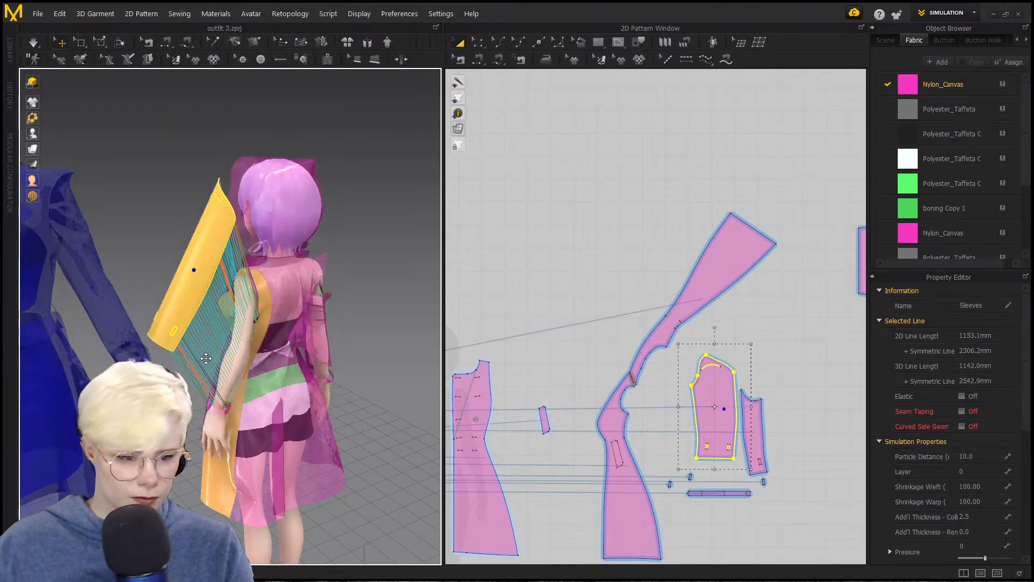
# Step: Move the reset sleeve in 3D so it stands upright just outside the arm, aligned with the shoulder
pyautogui.moveTo(206, 358); pyautogui.dragTo(211, 357)
pyautogui.moveTo(217, 347); pyautogui.dragTo(193, 294, button='right')
pyautogui.scroll(3, 268, 341)
pyautogui.moveTo(192, 300); pyautogui.dragTo(249, 305)
pyautogui.moveTo(249, 305); pyautogui.dragTo(172, 232, button='right')
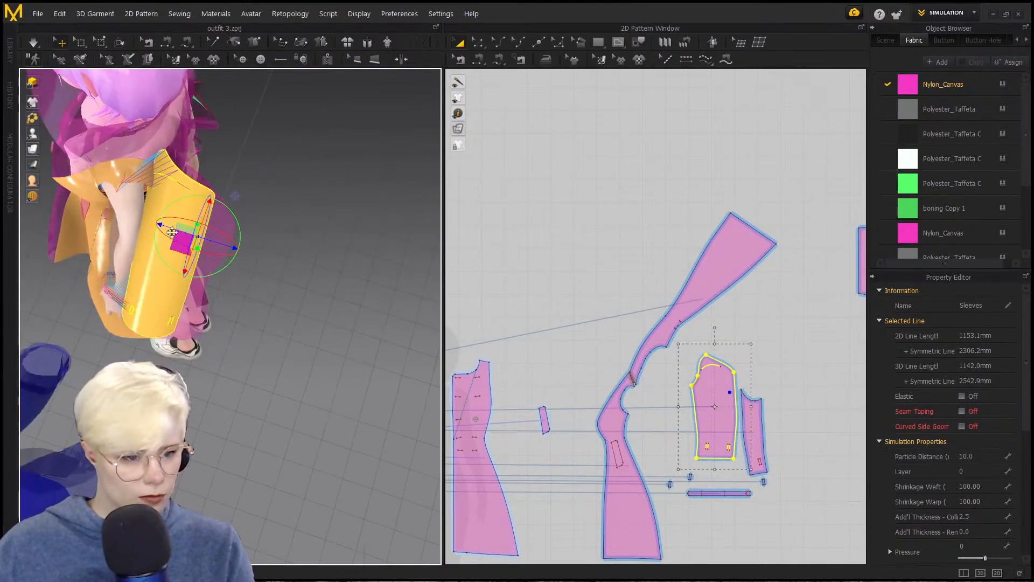
pyautogui.moveTo(152, 233); pyautogui.dragTo(95, 216)
pyautogui.moveTo(76, 162); pyautogui.dragTo(151, 280, button='right')
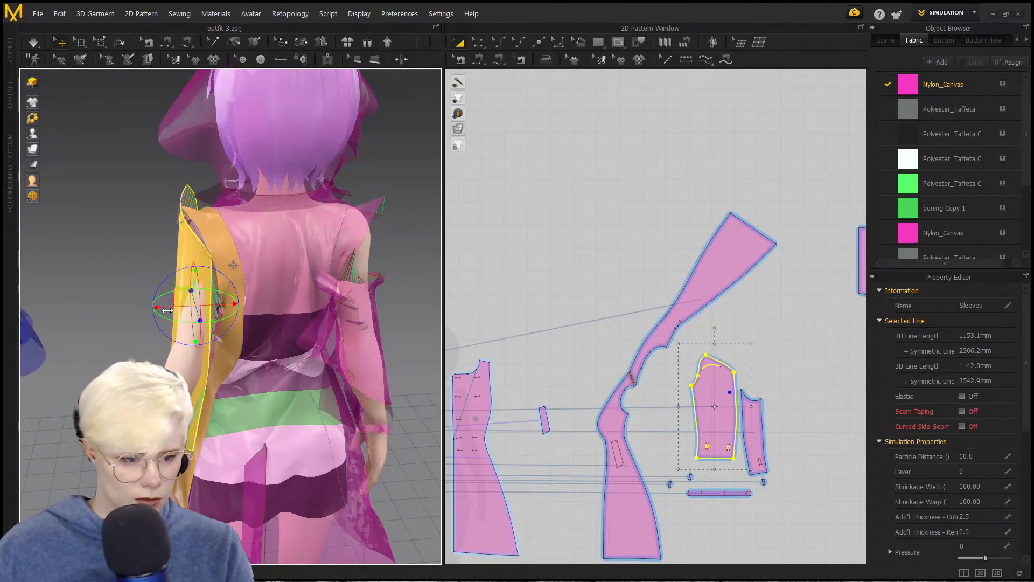
pyautogui.moveTo(164, 308); pyautogui.dragTo(114, 308)
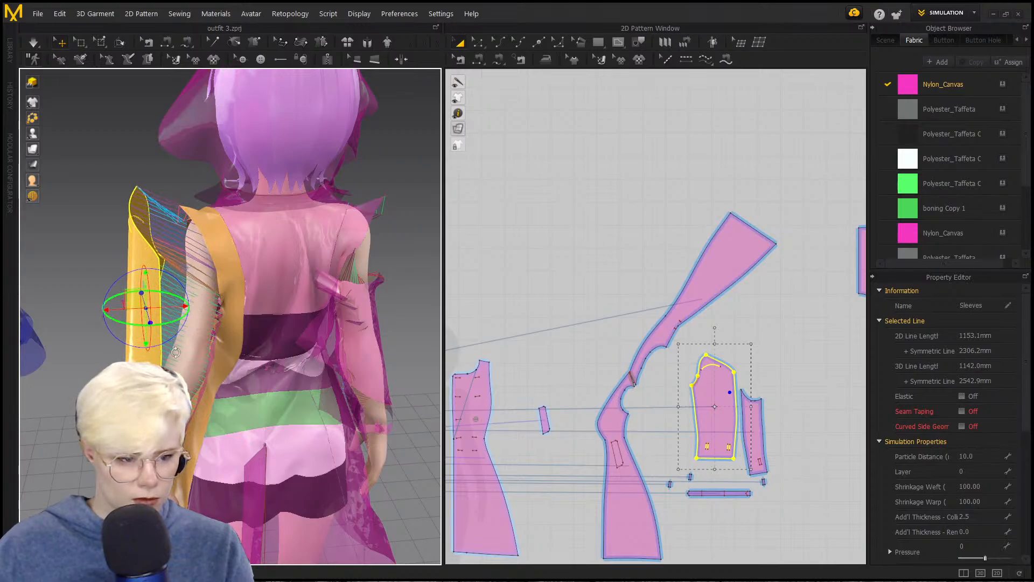
# Step: Rotate the slanted back side panel upright in the 2D layout and place it beside the sleeve patterns
pyautogui.scroll(-5, 634, 329)
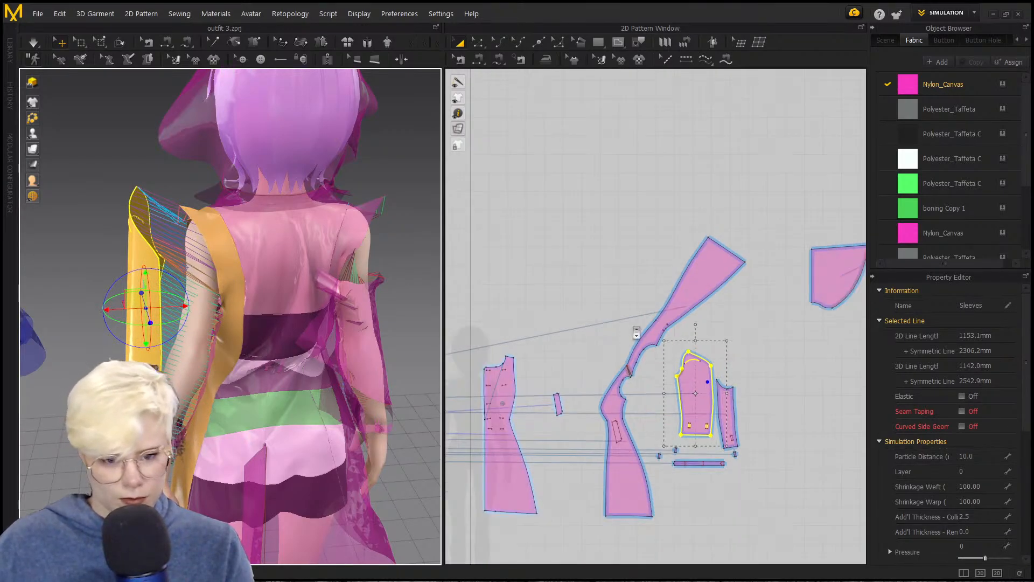
pyautogui.click(624, 273)
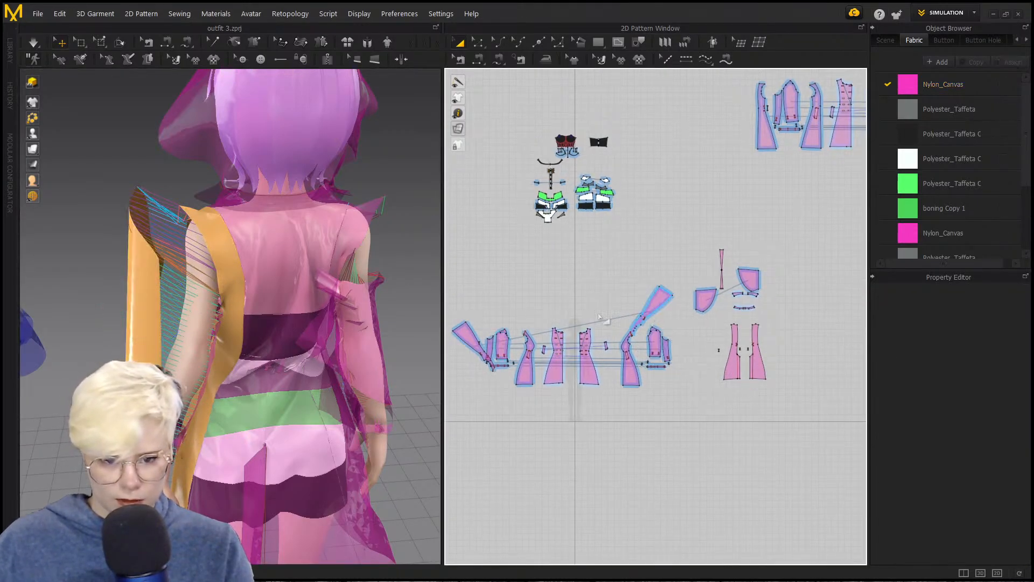
pyautogui.click(459, 346)
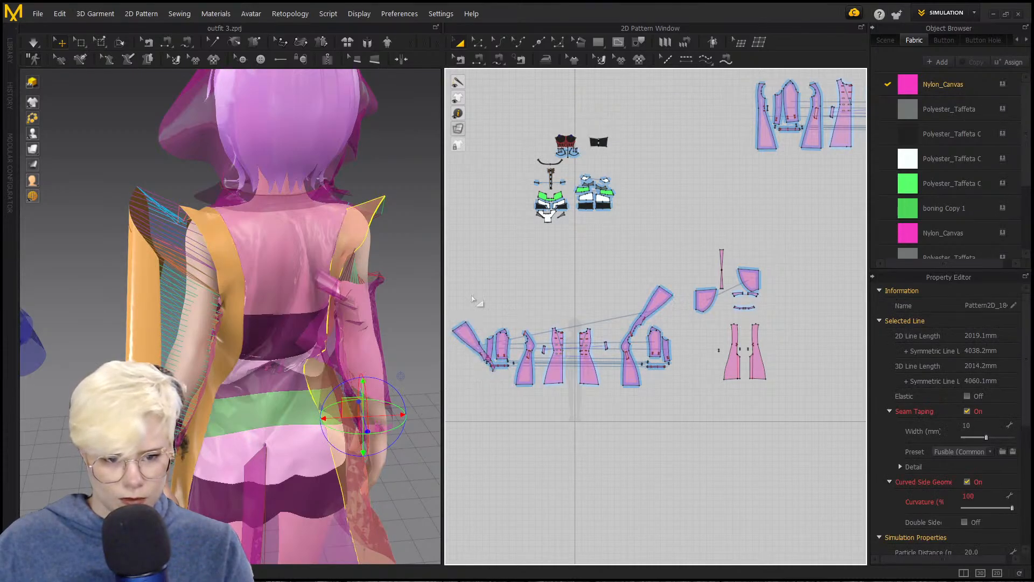
pyautogui.click(467, 335)
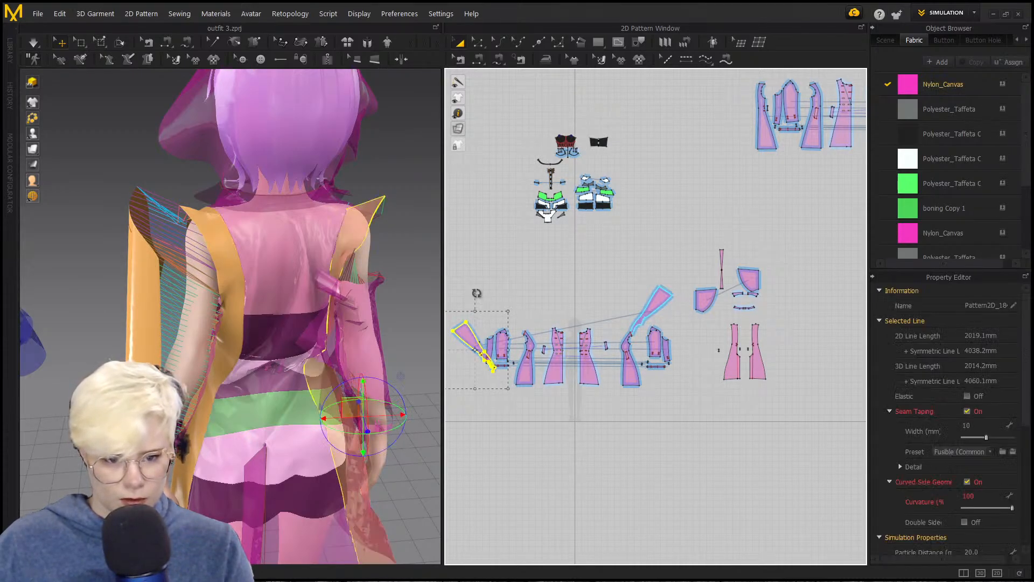
pyautogui.moveTo(477, 293); pyautogui.dragTo(488, 384)
pyautogui.scroll(4, 528, 374)
pyautogui.scroll(-3, 770, 269)
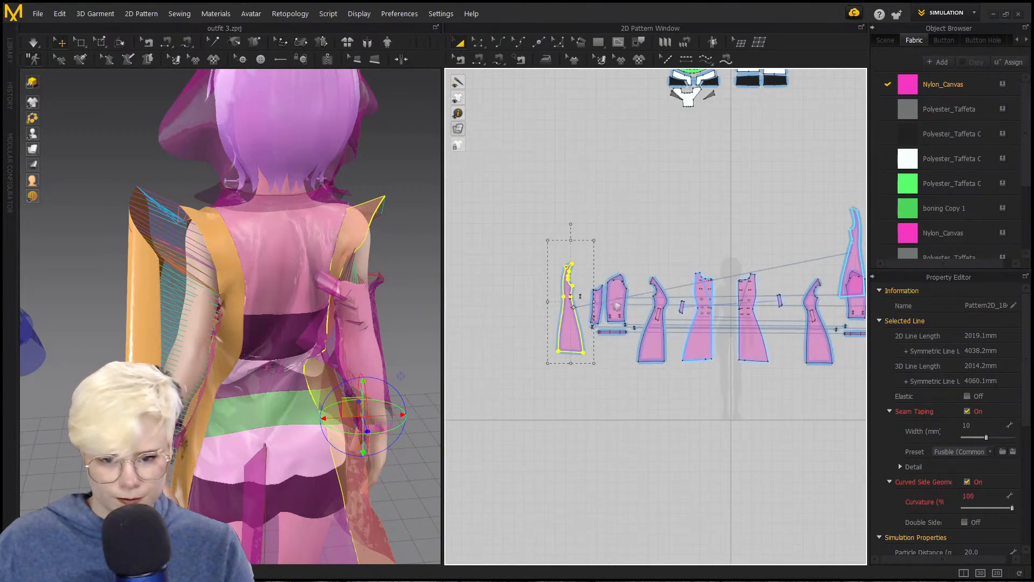
pyautogui.moveTo(753, 289); pyautogui.dragTo(548, 290, button='middle')
pyautogui.moveTo(632, 258); pyautogui.dragTo(683, 318)
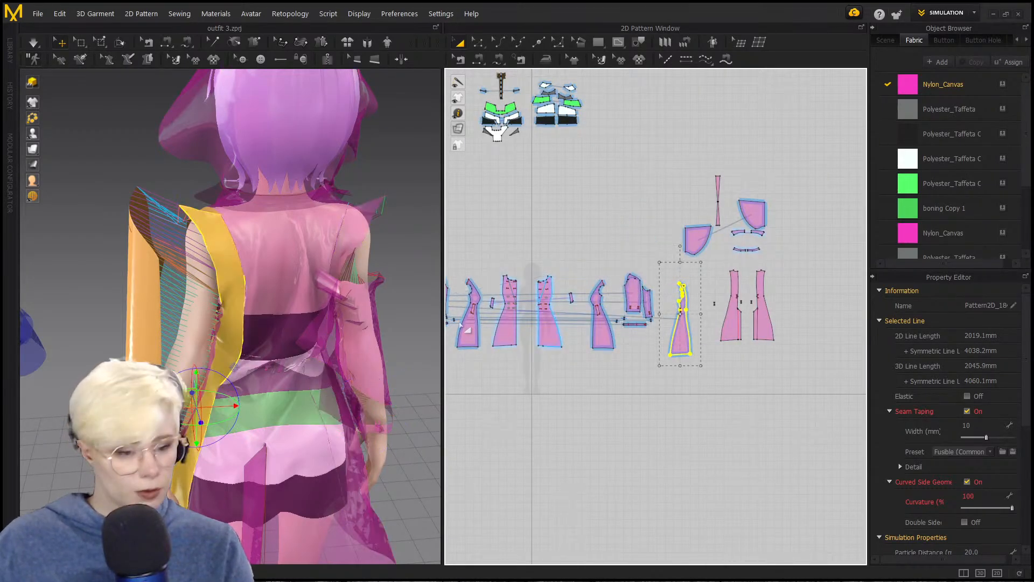
# Step: Reset the 3D arrangement of the opposite sleeve so it lies flat outside the avatar's other arm
pyautogui.moveTo(296, 302); pyautogui.dragTo(370, 320, button='right')
pyautogui.click(374, 320)
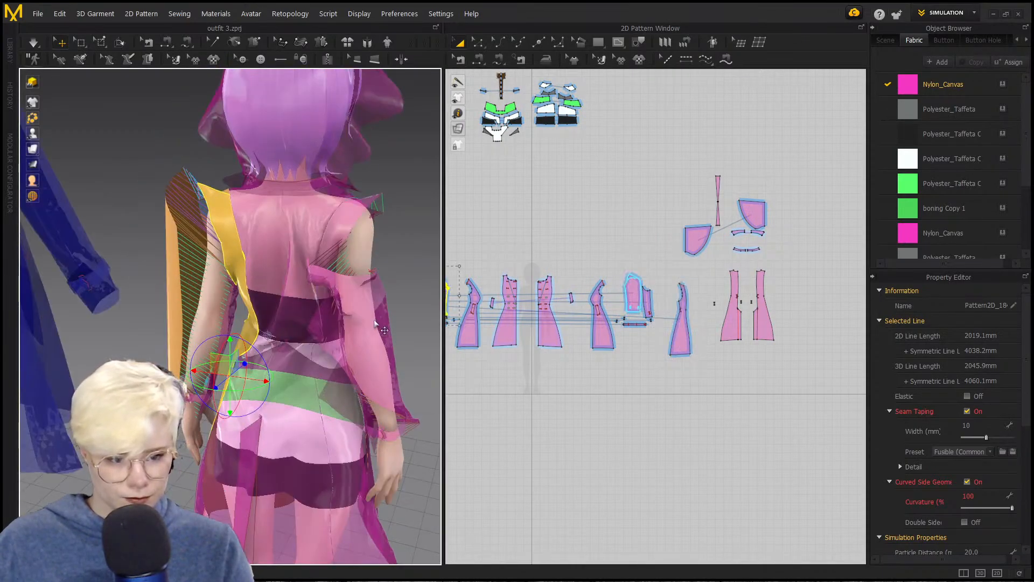
pyautogui.moveTo(555, 318); pyautogui.dragTo(603, 322, button='middle')
pyautogui.scroll(2, 476, 314)
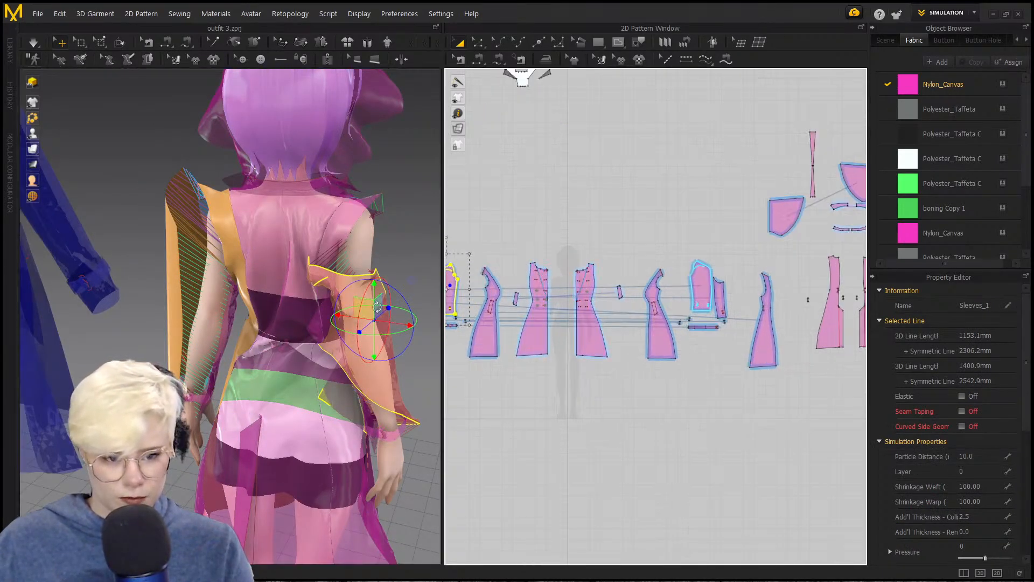
pyautogui.rightClick(347, 294)
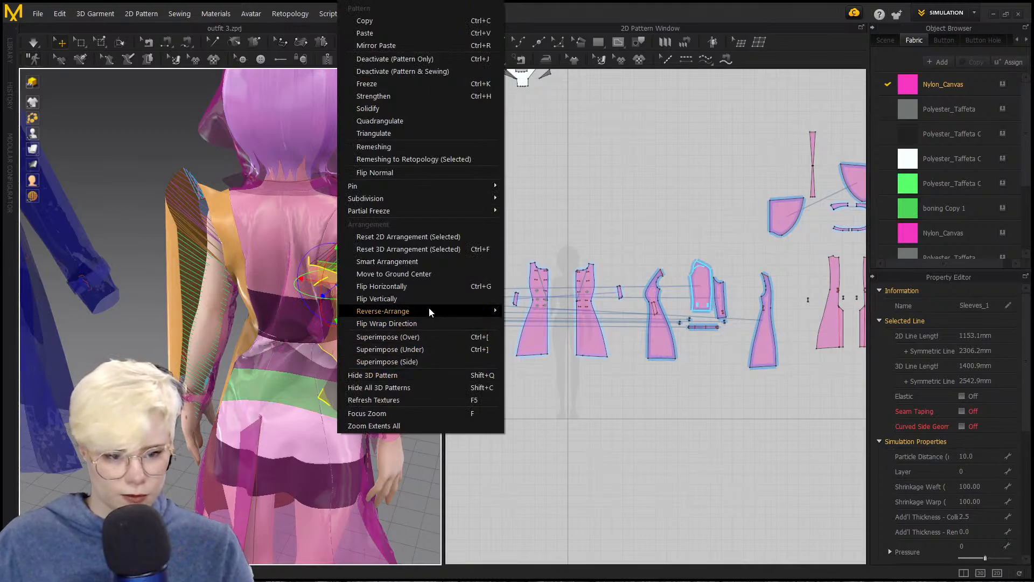
pyautogui.click(429, 245)
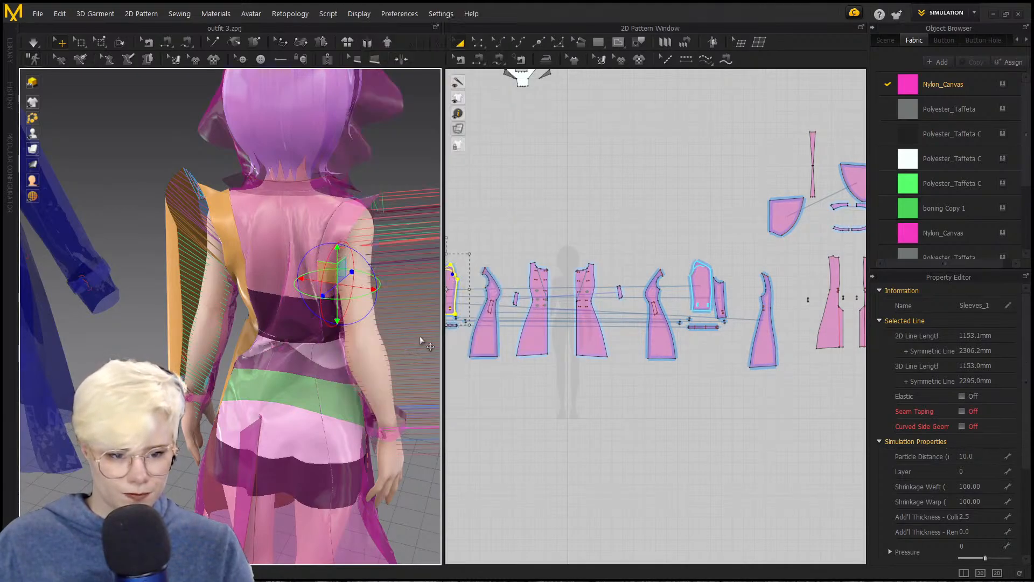
pyautogui.moveTo(419, 337); pyautogui.dragTo(276, 316, button='right')
pyautogui.moveTo(395, 342); pyautogui.dragTo(266, 364, button='right')
pyautogui.scroll(5, 295, 341)
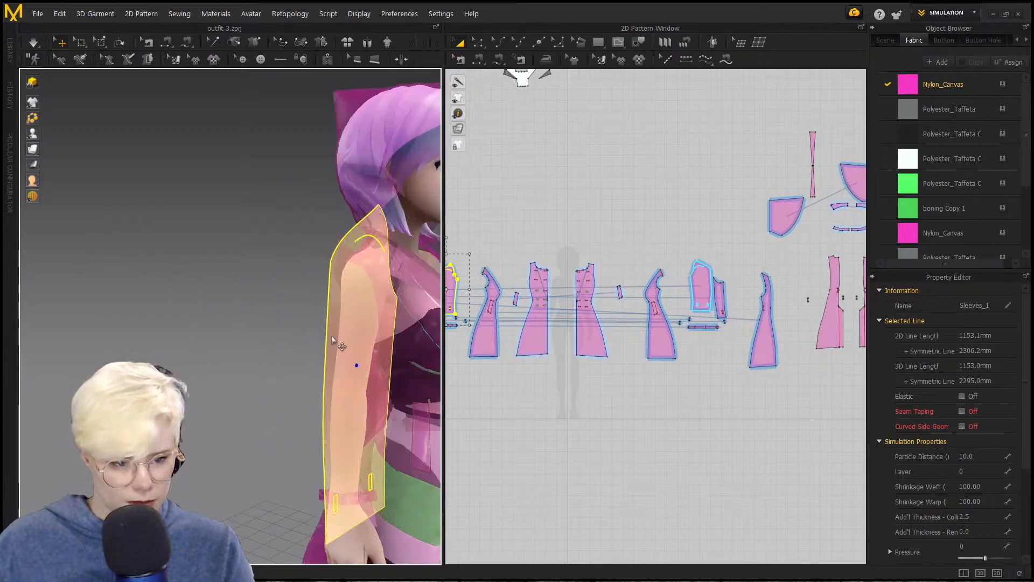
pyautogui.click(281, 371)
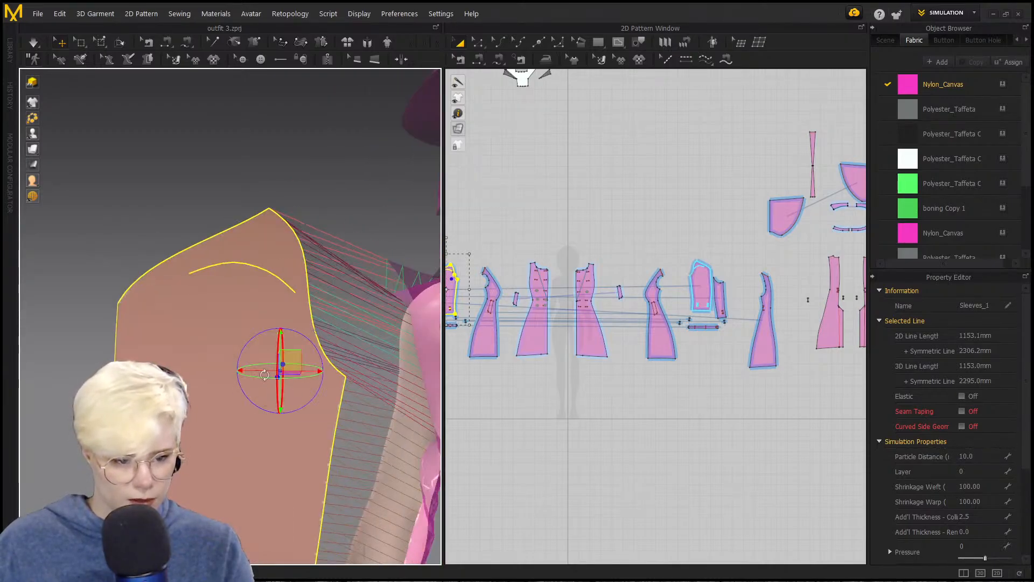
pyautogui.moveTo(256, 373); pyautogui.dragTo(237, 308, button='right')
pyautogui.moveTo(237, 307); pyautogui.dragTo(189, 251, button='middle')
pyautogui.scroll(-3, 499, 351)
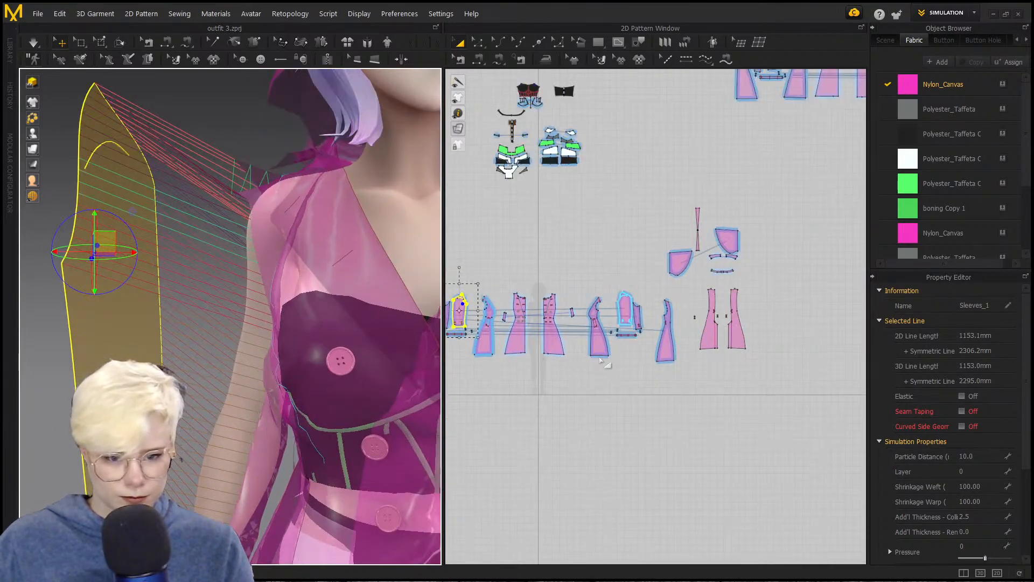
# Step: Select the sleeve panels, cuff straps and loops on both sides, invert the selection and freeze all other patterns
pyautogui.scroll(-2, 601, 360)
pyautogui.click(488, 292)
pyautogui.scroll(4, 487, 292)
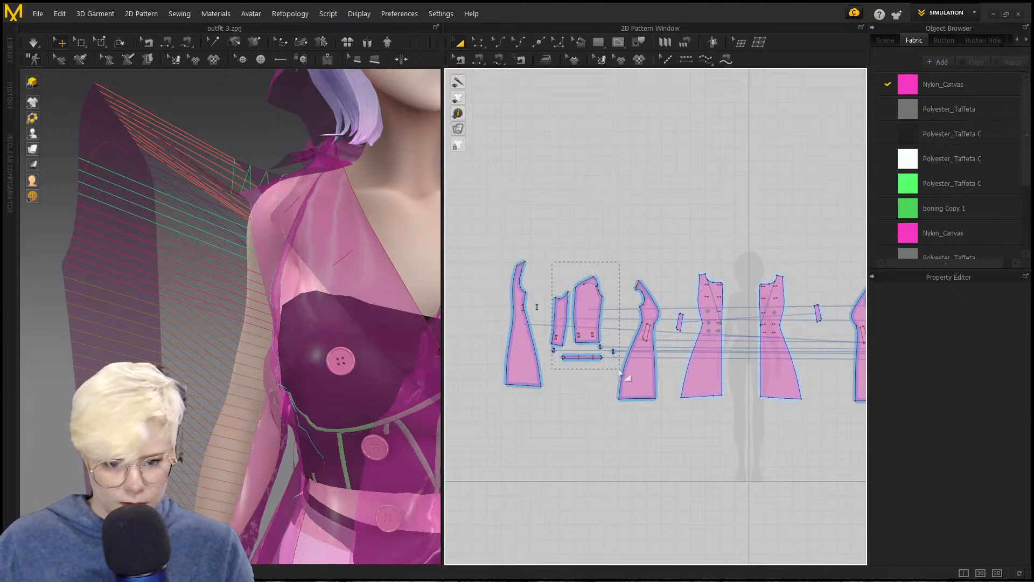
pyautogui.moveTo(620, 372); pyautogui.dragTo(620, 372)
pyautogui.scroll(5, 686, 363)
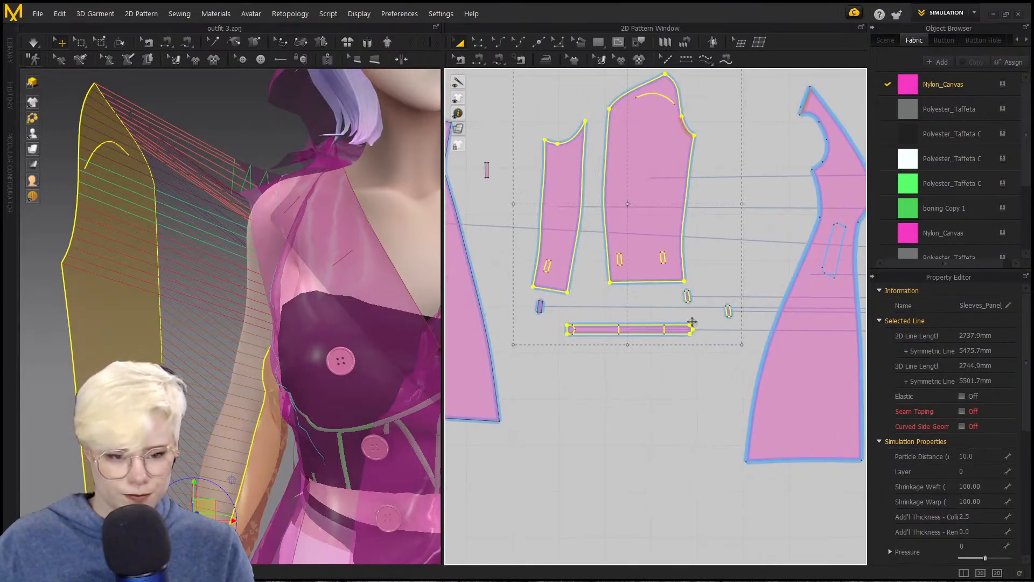
pyautogui.click(692, 324)
pyautogui.scroll(-4, 619, 345)
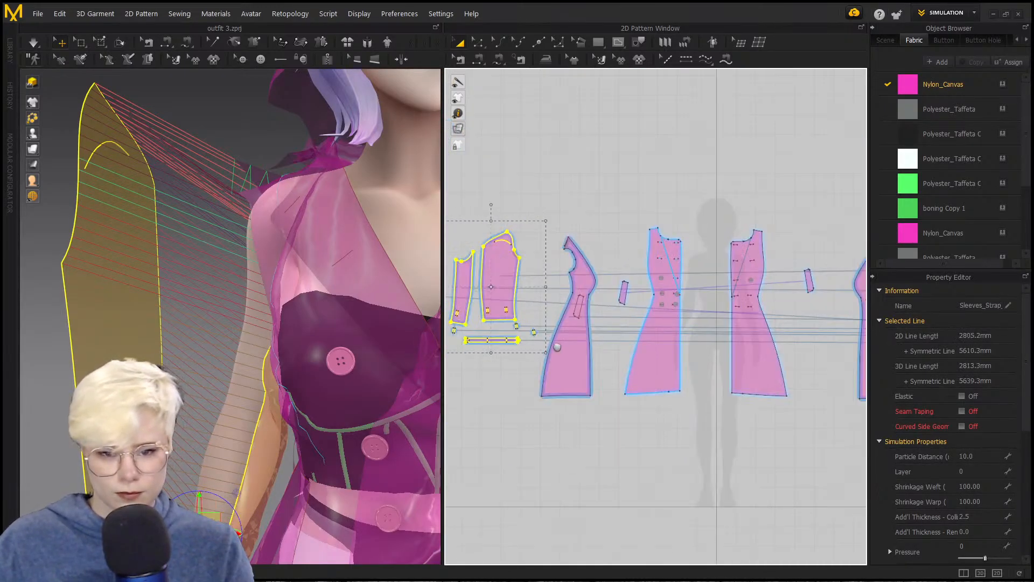
pyautogui.scroll(-4, 641, 367)
pyautogui.scroll(3, 641, 367)
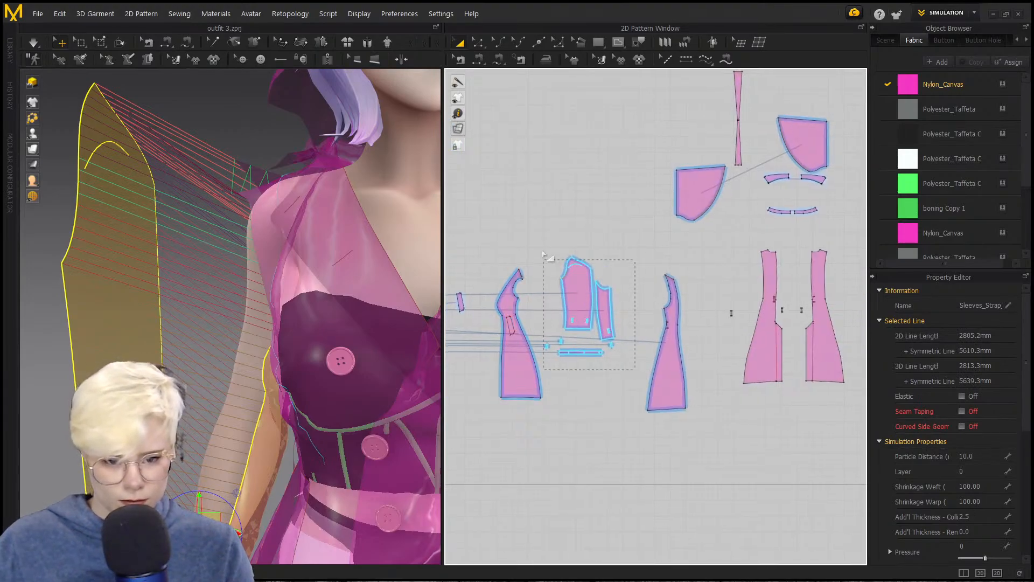
pyautogui.moveTo(535, 239); pyautogui.dragTo(534, 239)
pyautogui.scroll(-3, 590, 342)
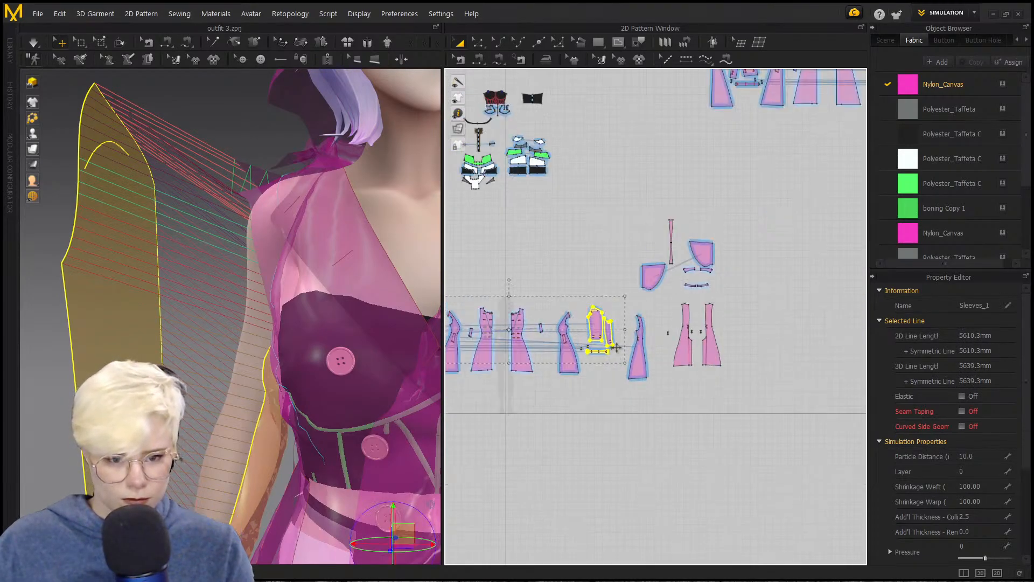
pyautogui.rightClick(600, 326)
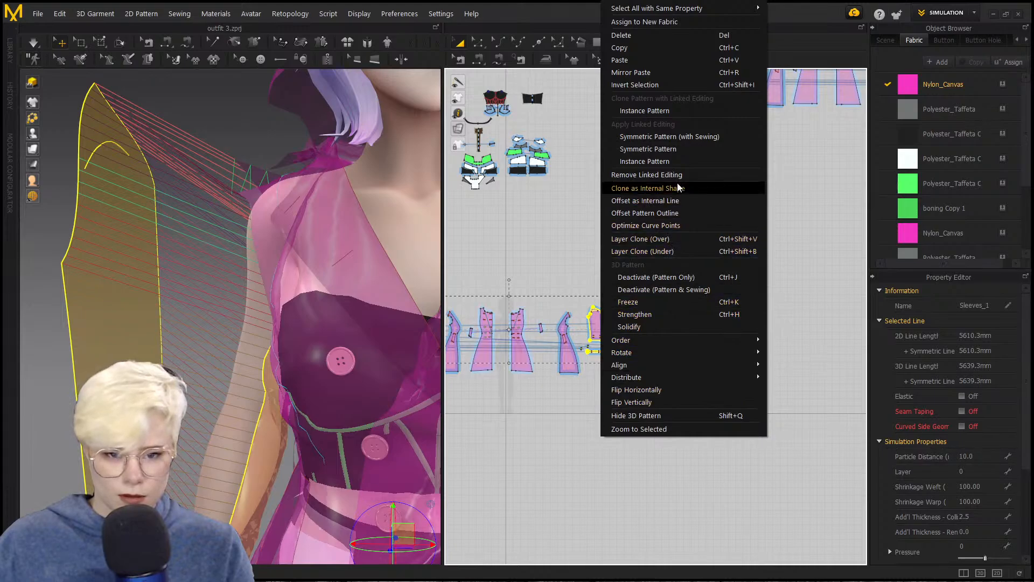
pyautogui.click(679, 85)
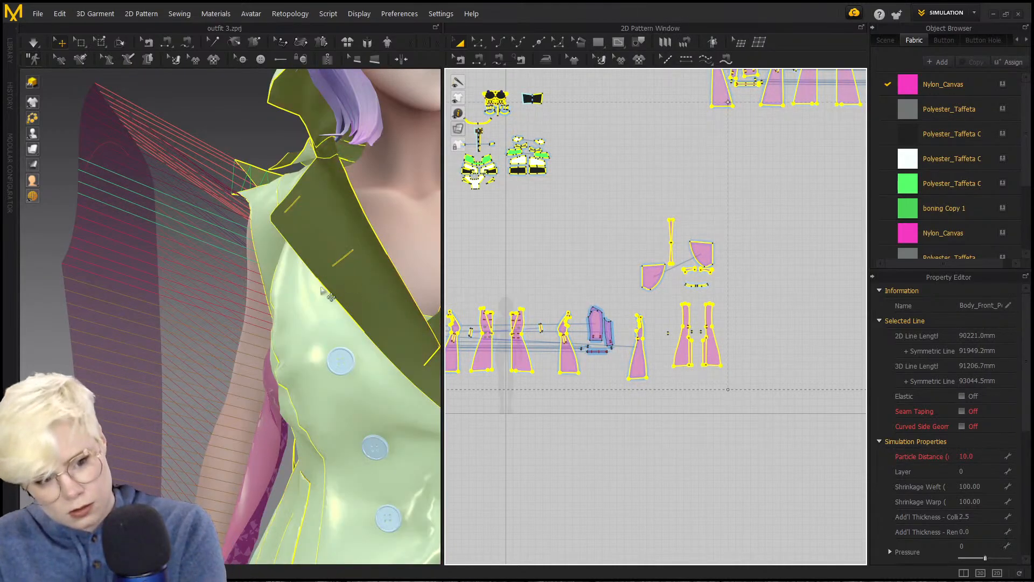
# Step: Run the simulation to drape the sleeves over the arms, checking the fit on both sides
pyautogui.press('space')
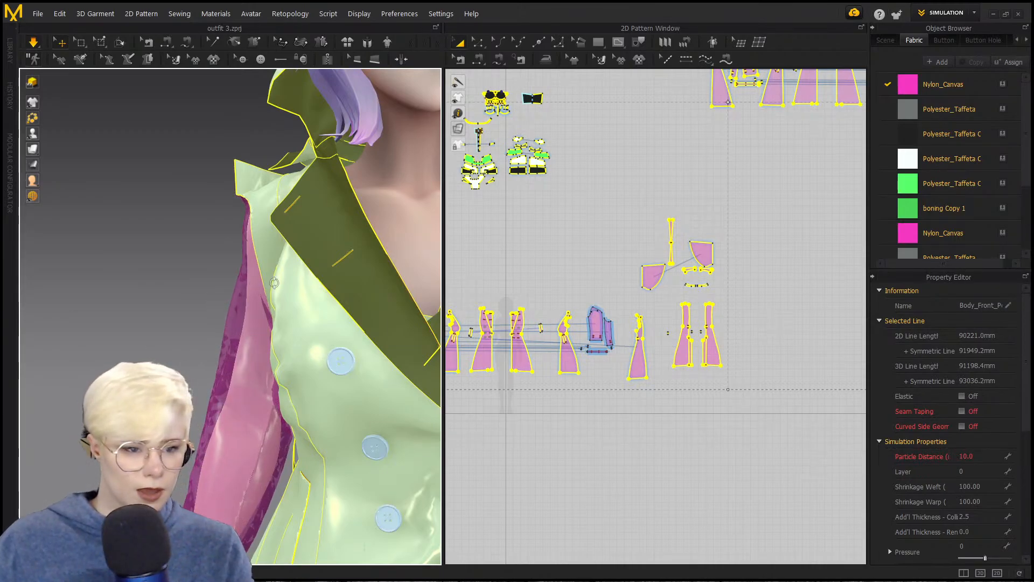
pyautogui.moveTo(252, 352); pyautogui.dragTo(294, 268, button='right')
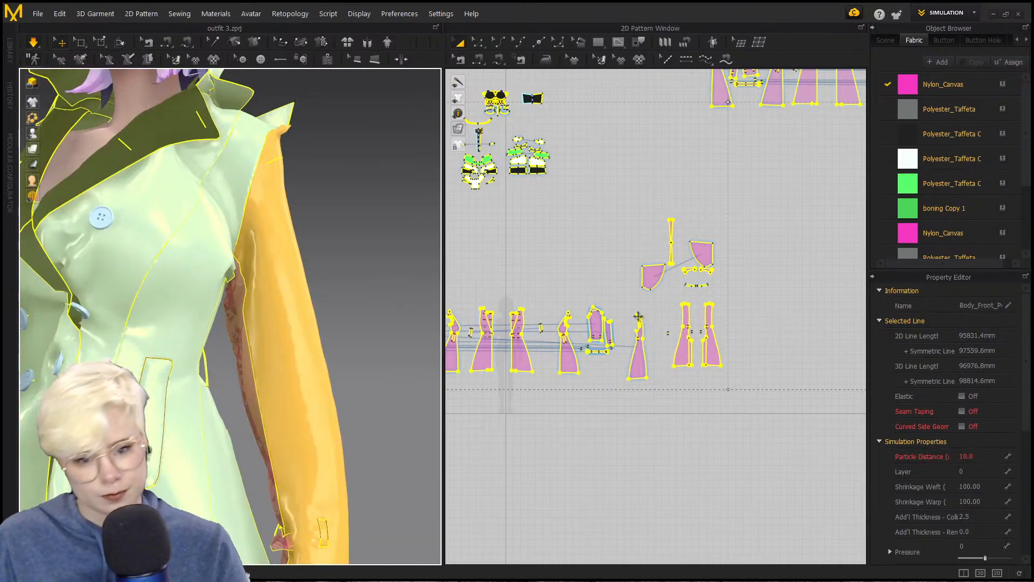
pyautogui.click(317, 369)
pyautogui.click(397, 381)
# Step: Select all patterns of the coat worn by the avatar and unfreeze them
pyautogui.scroll(-6, 397, 381)
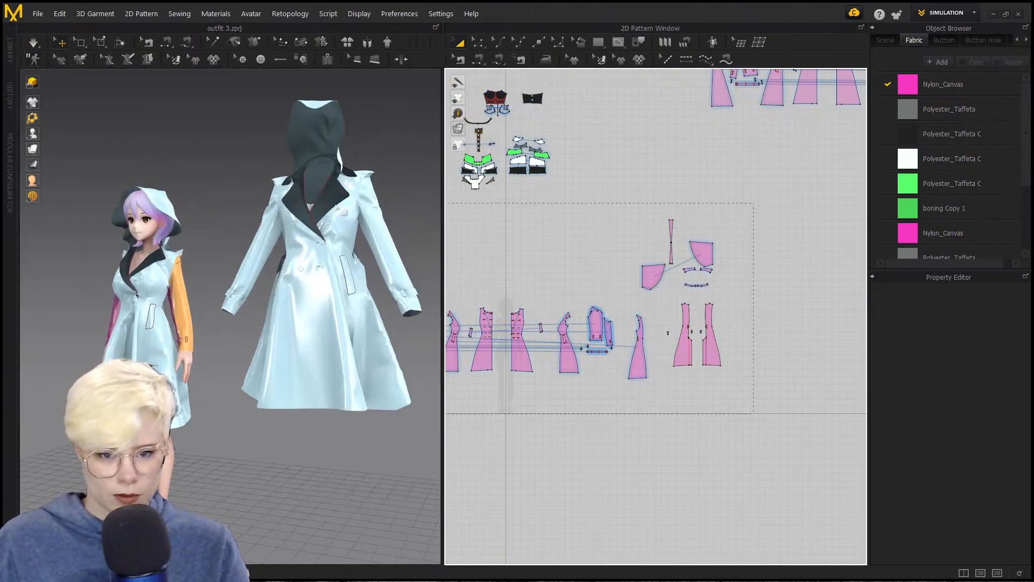
pyautogui.hotkey('ctrl', 'a')
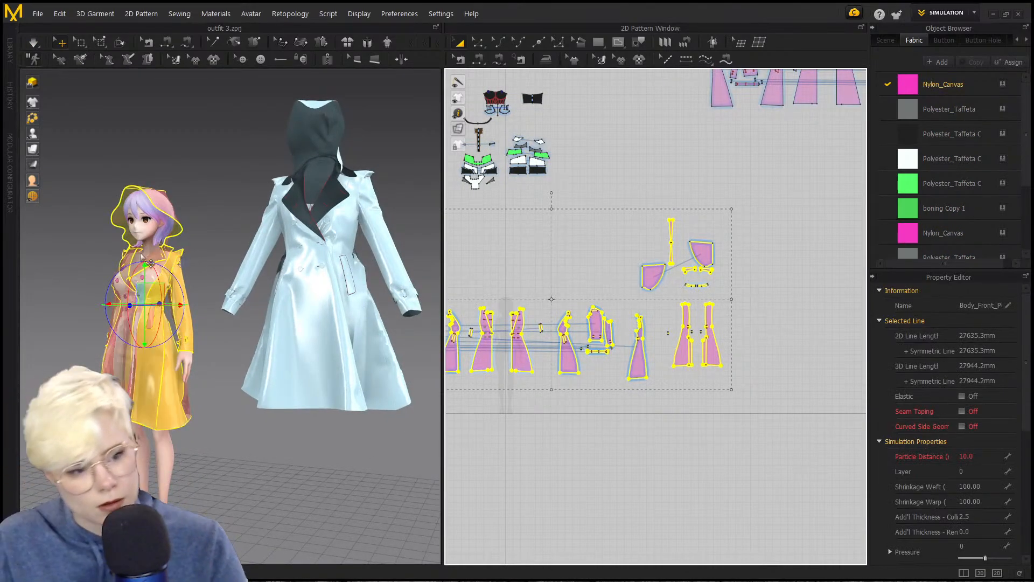
pyautogui.scroll(10, 247, 275)
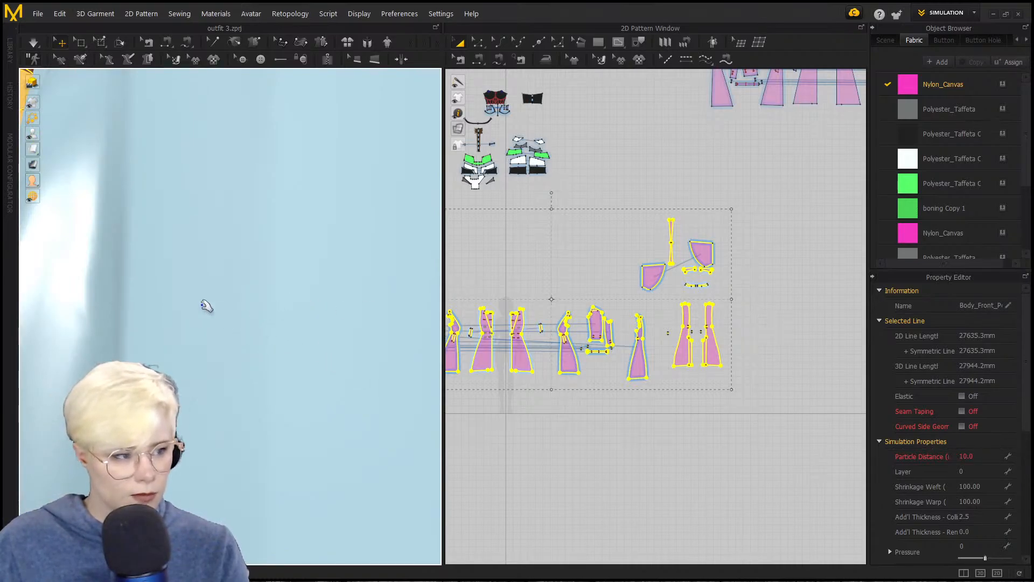
# Step: Simulate the unfrozen coat on the avatar and check how the sleeve sits at the shoulder
pyautogui.scroll(-5, 133, 262)
pyautogui.moveTo(267, 282); pyautogui.dragTo(330, 263, button='right')
pyautogui.scroll(10, 329, 263)
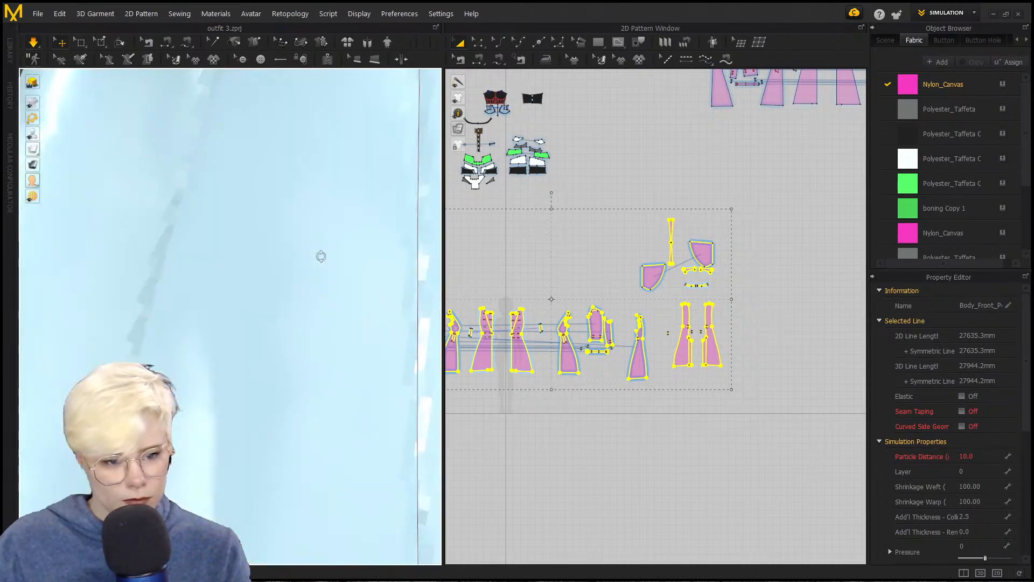
pyautogui.scroll(-10, 342, 260)
pyautogui.scroll(4, 317, 265)
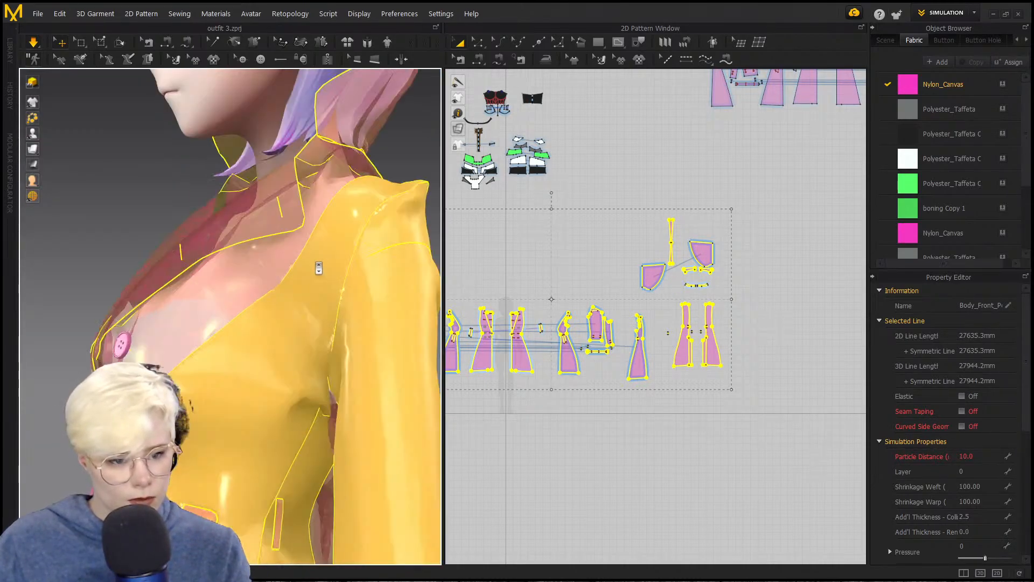
pyautogui.moveTo(405, 210); pyautogui.dragTo(375, 277, button='right')
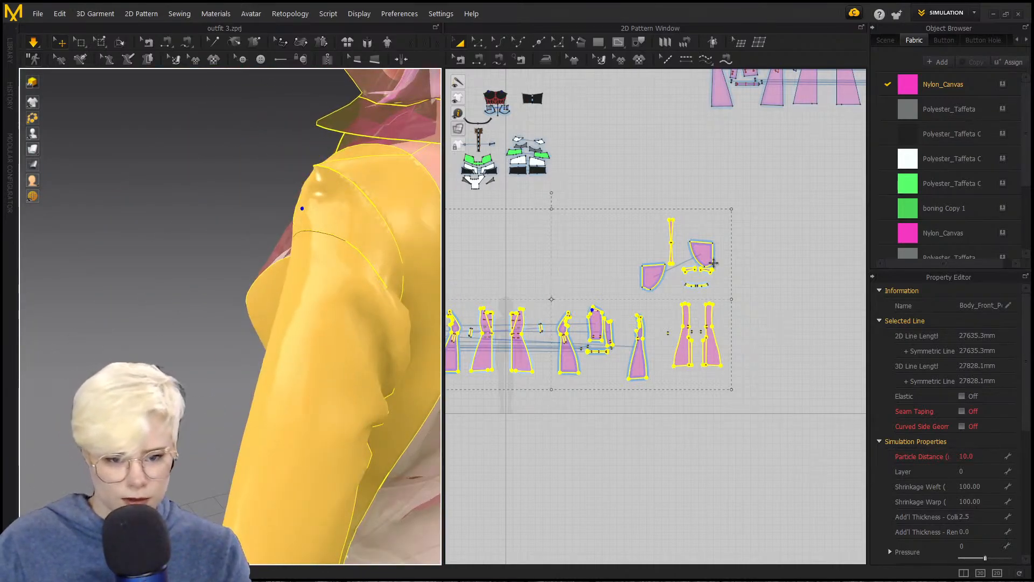
# Step: Move the curved internal fold line on the sleeve pattern about 25 mm up towards the sleeve cap
pyautogui.scroll(-2, 615, 341)
pyautogui.scroll(5, 620, 221)
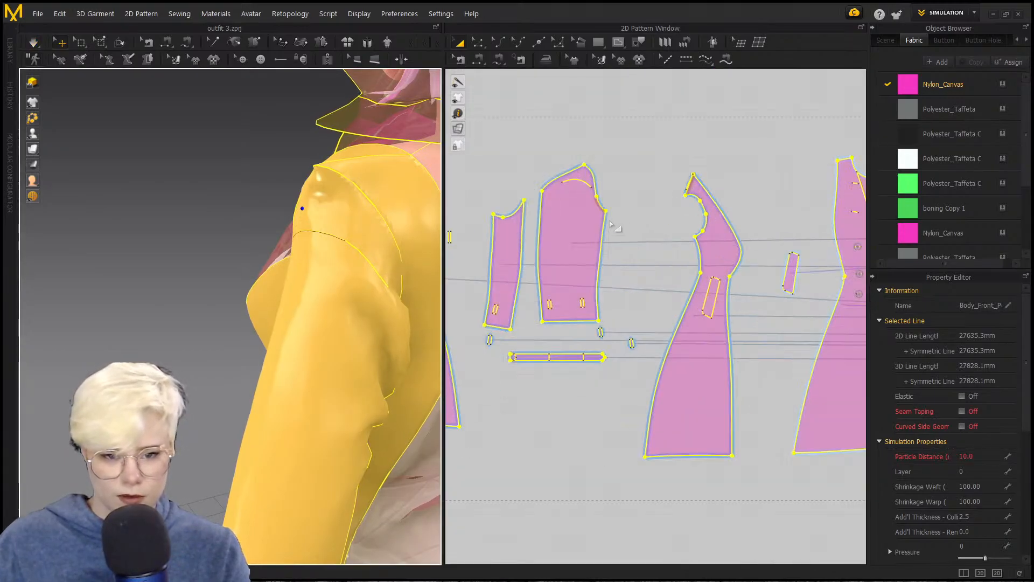
pyautogui.click(624, 192)
pyautogui.scroll(3, 625, 191)
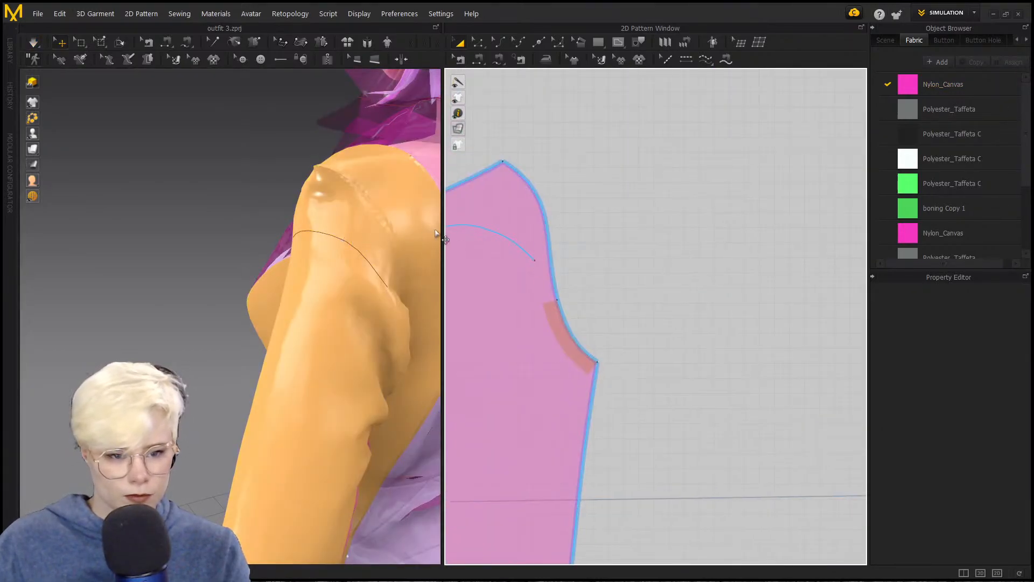
pyautogui.moveTo(478, 227); pyautogui.dragTo(493, 195)
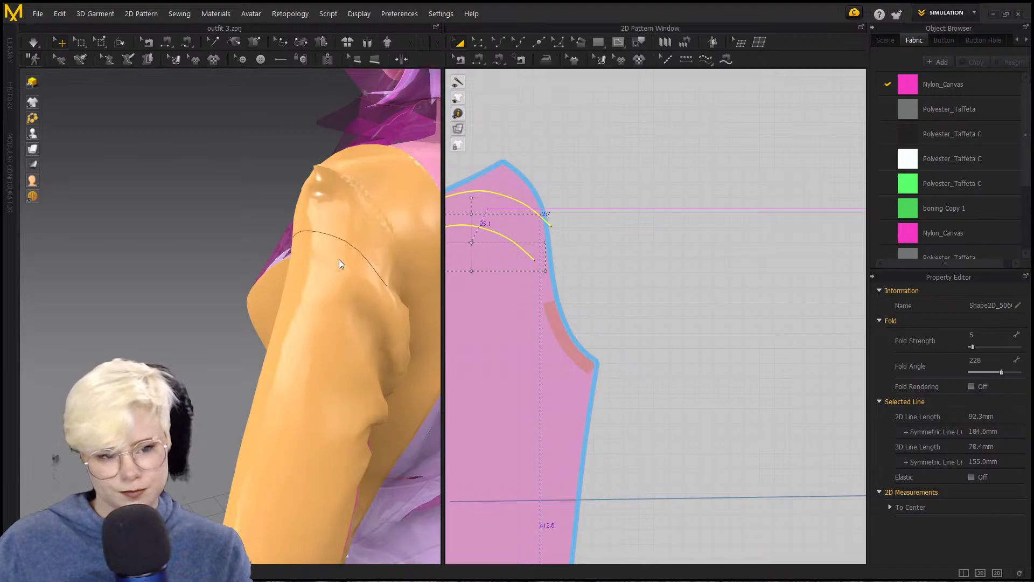
pyautogui.scroll(-5, 377, 216)
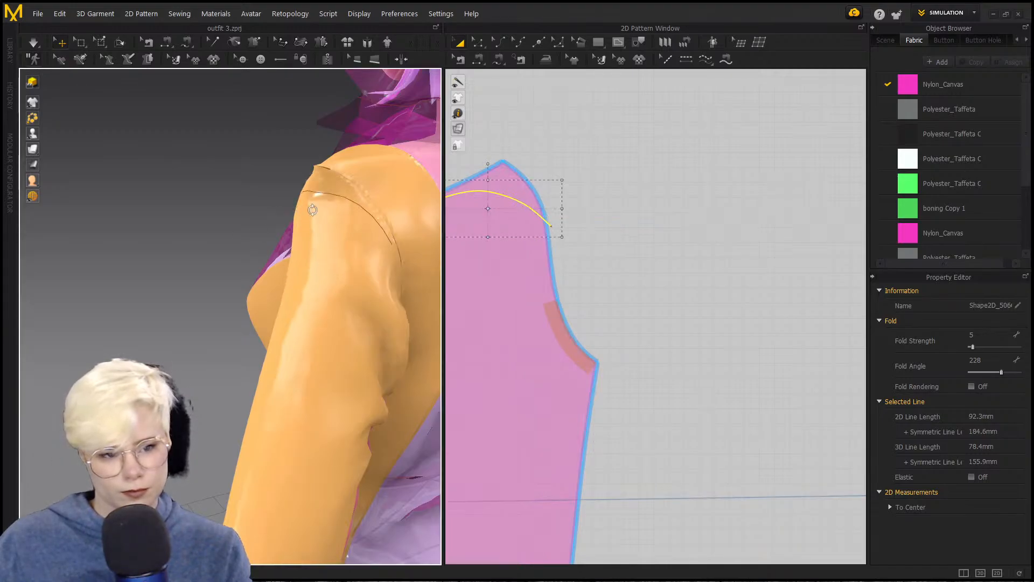
pyautogui.scroll(3, 542, 228)
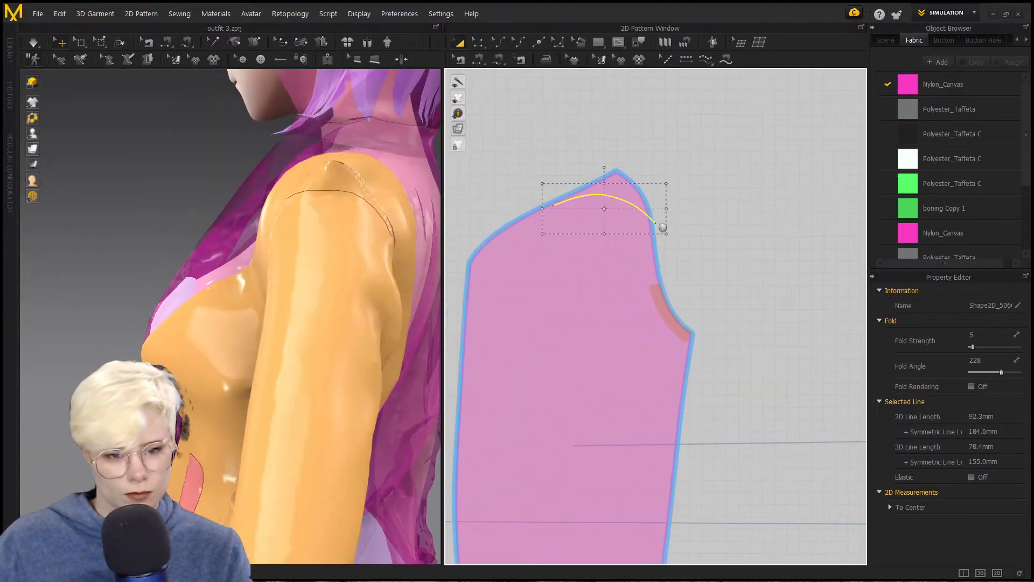
# Step: Shift the sleeve cap's internal fold line slightly sideways so both of its ends meet the sleeve outline
pyautogui.moveTo(594, 187)
pyautogui.mouseDown()
pyautogui.moveTo(586, 183)
pyautogui.moveTo(613, 186)
pyautogui.mouseUp()
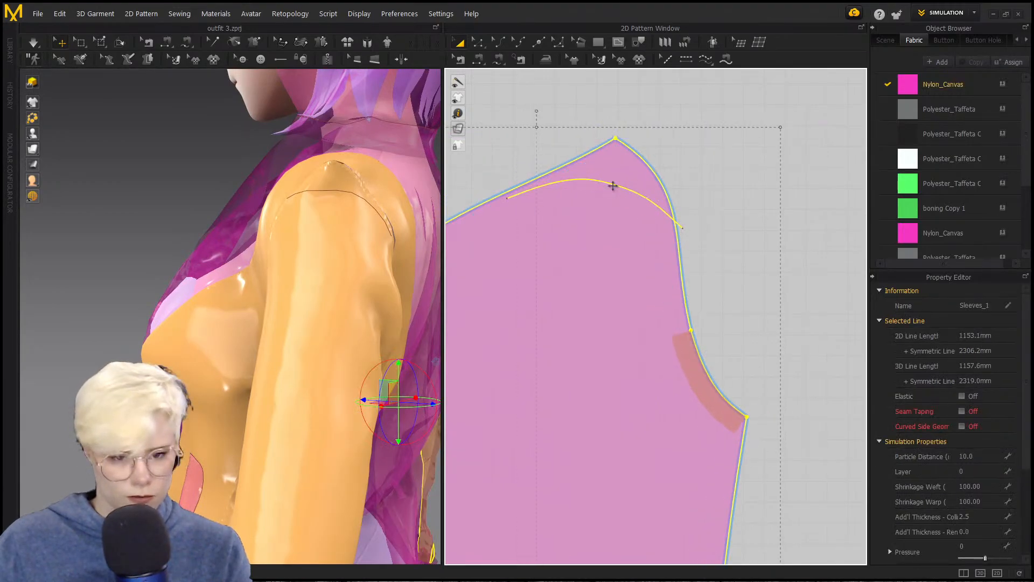
pyautogui.click(728, 105)
pyautogui.click(618, 186)
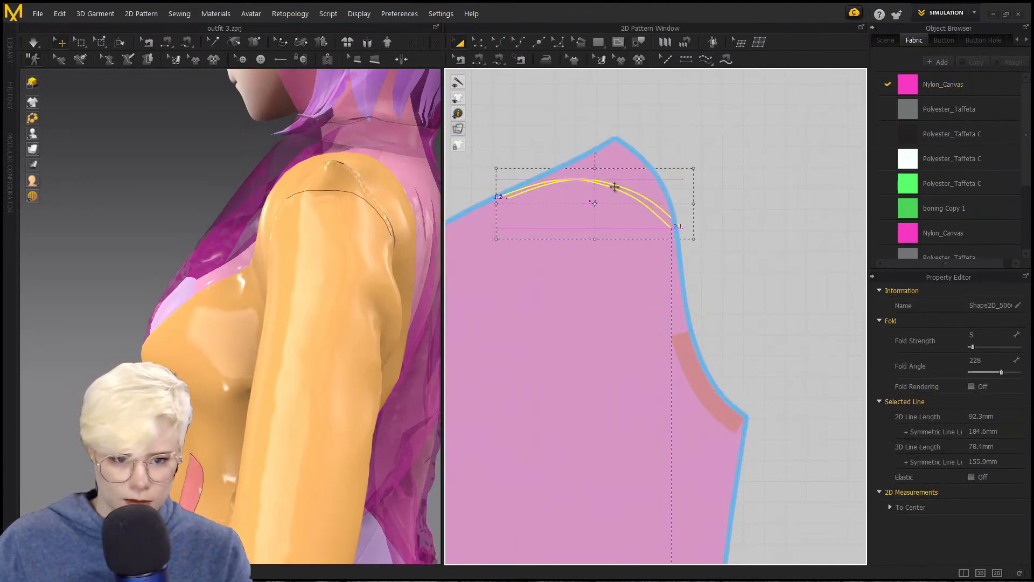
pyautogui.moveTo(613, 185); pyautogui.dragTo(616, 186)
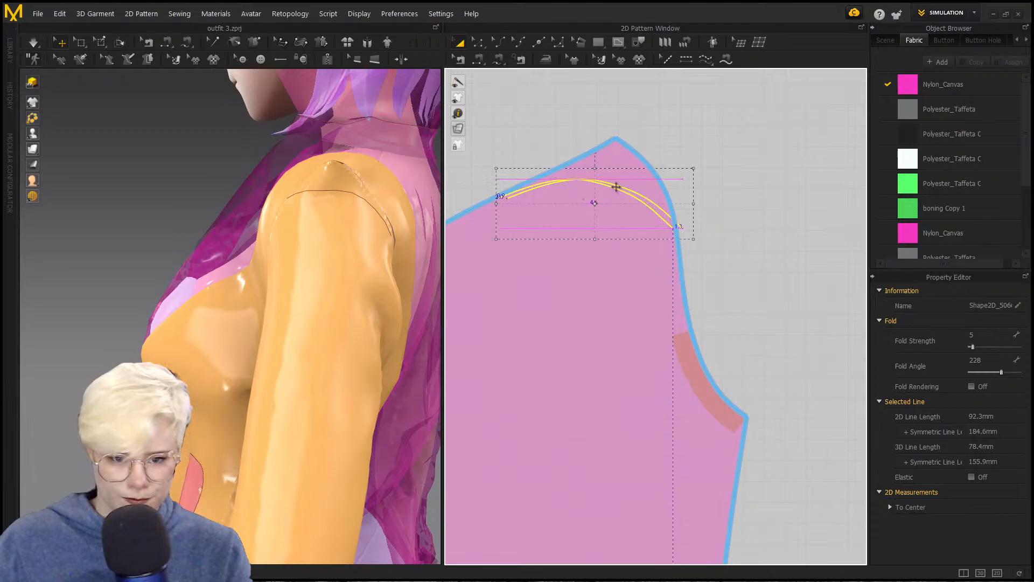
pyautogui.click(754, 153)
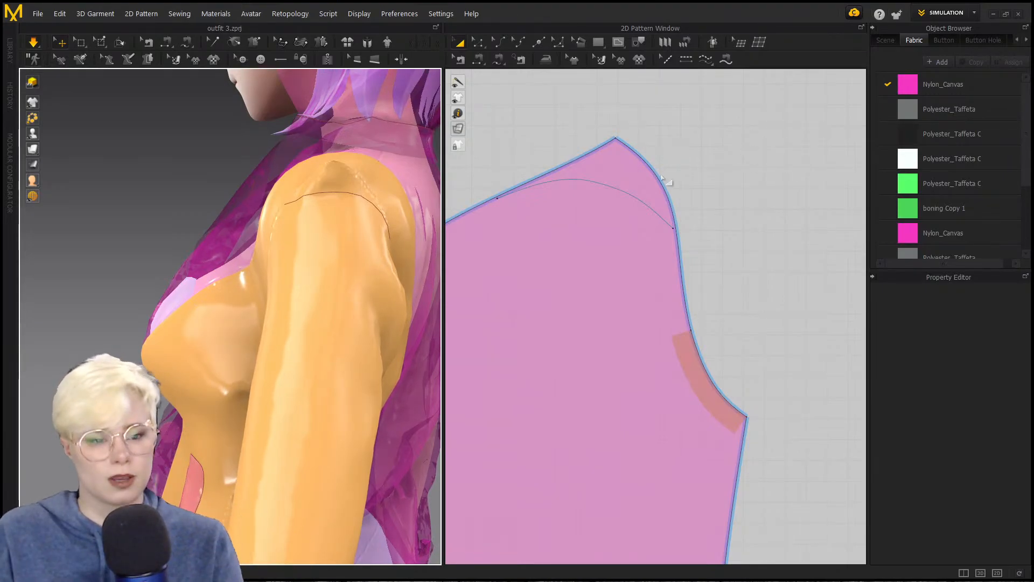
# Step: Run the simulation to re-drape the sleeve with its moved fold line, check the shoulder from several angles, and stop it
pyautogui.moveTo(298, 202)
pyautogui.mouseDown(button='right')
pyautogui.moveTo(370, 238)
pyautogui.moveTo(290, 228)
pyautogui.moveTo(301, 216)
pyautogui.mouseUp(button='right')
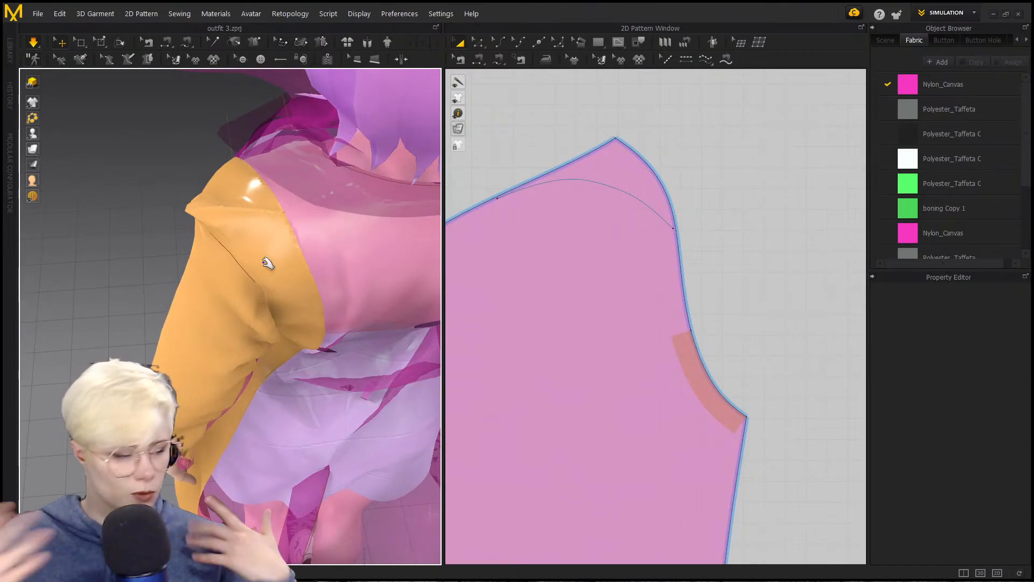
pyautogui.moveTo(291, 258); pyautogui.dragTo(263, 329, button='right')
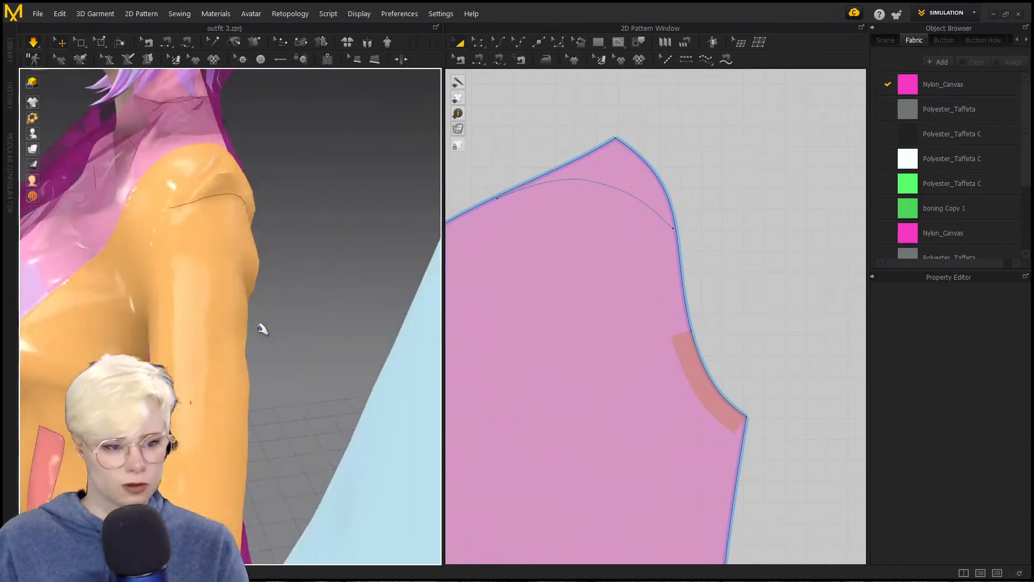
pyautogui.moveTo(291, 248); pyautogui.dragTo(217, 347, button='right')
pyautogui.scroll(-3, 195, 355)
pyautogui.scroll(-3, 238, 350)
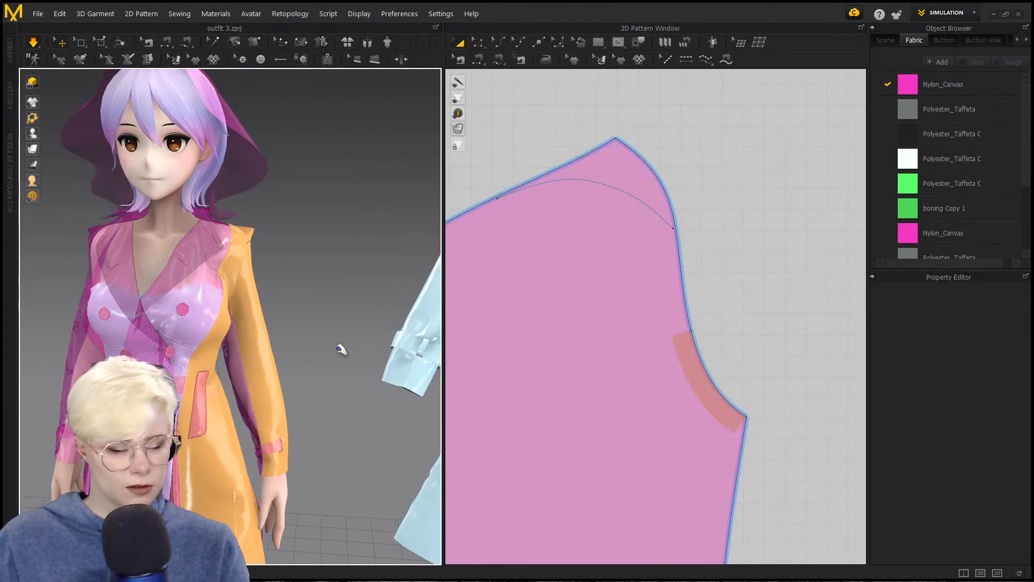
pyautogui.scroll(-3, 246, 343)
pyautogui.moveTo(321, 342); pyautogui.dragTo(216, 308, button='right')
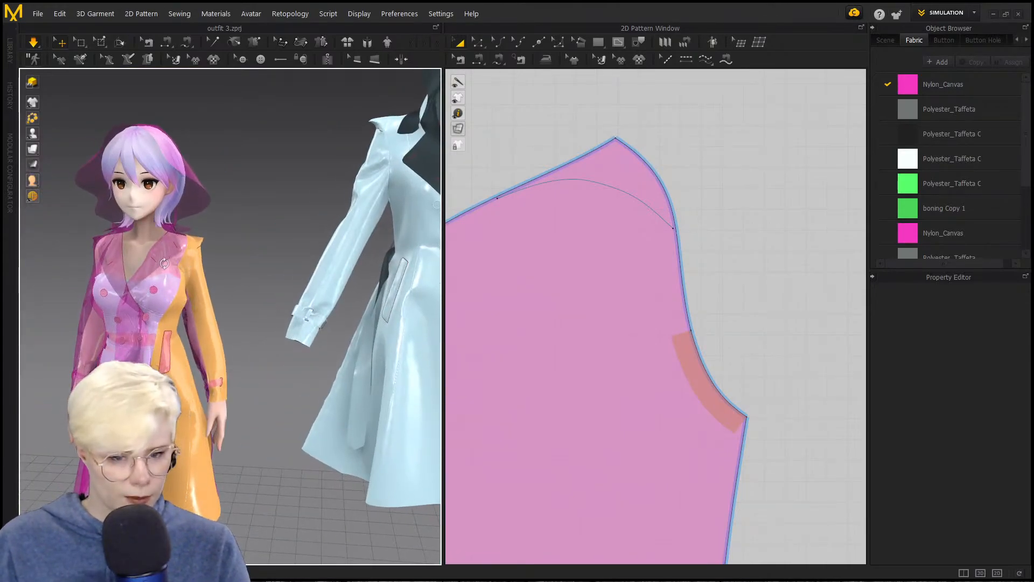
pyautogui.moveTo(151, 267); pyautogui.dragTo(198, 268, button='right')
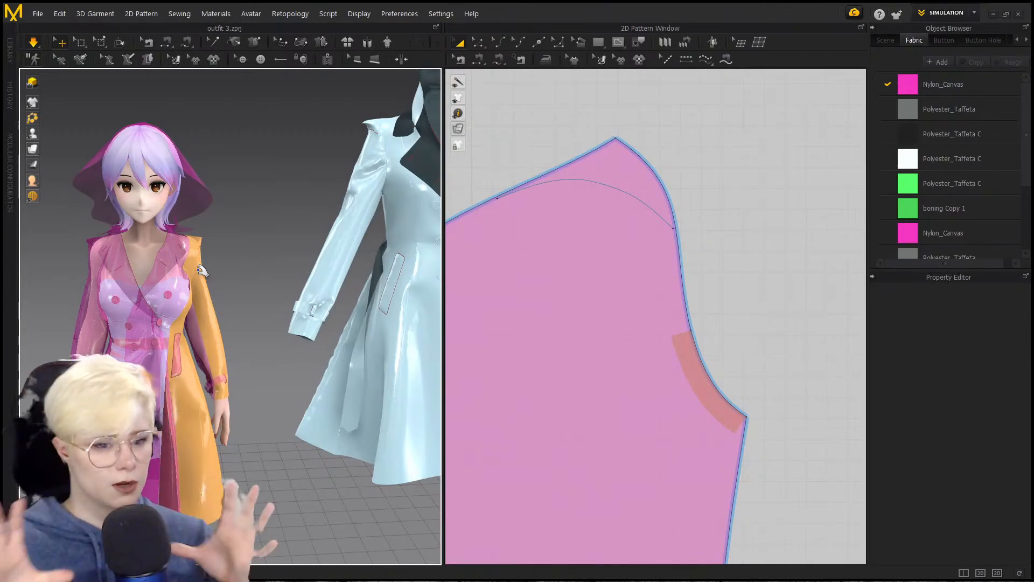
pyautogui.moveTo(221, 275); pyautogui.dragTo(271, 276, button='right')
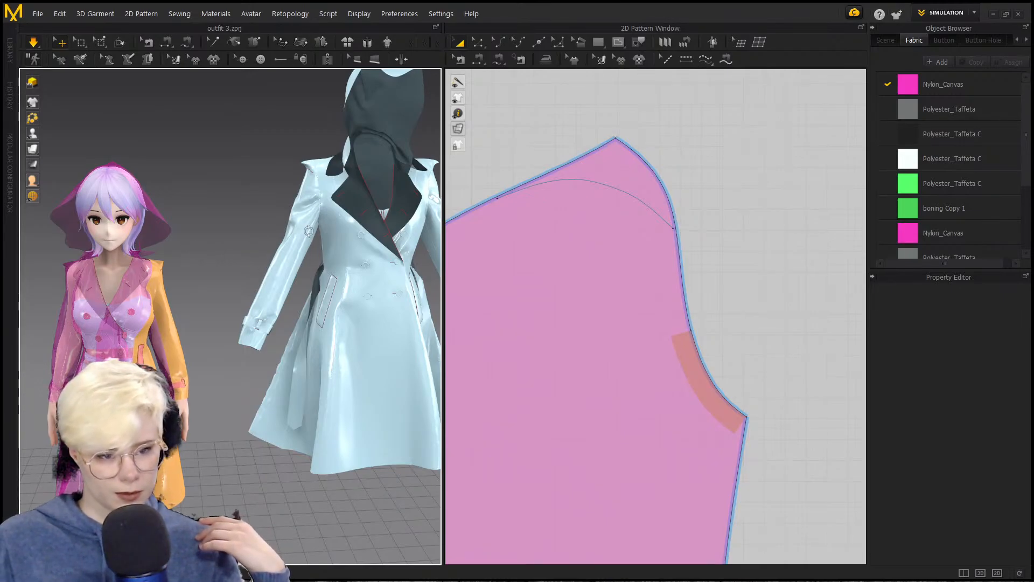
pyautogui.press('space')
# Step: Compare the shoulders, sleeves and silhouette of the avatar's coat with the pale blue coat beside it from the front and side
pyautogui.moveTo(308, 231); pyautogui.dragTo(237, 260, button='right')
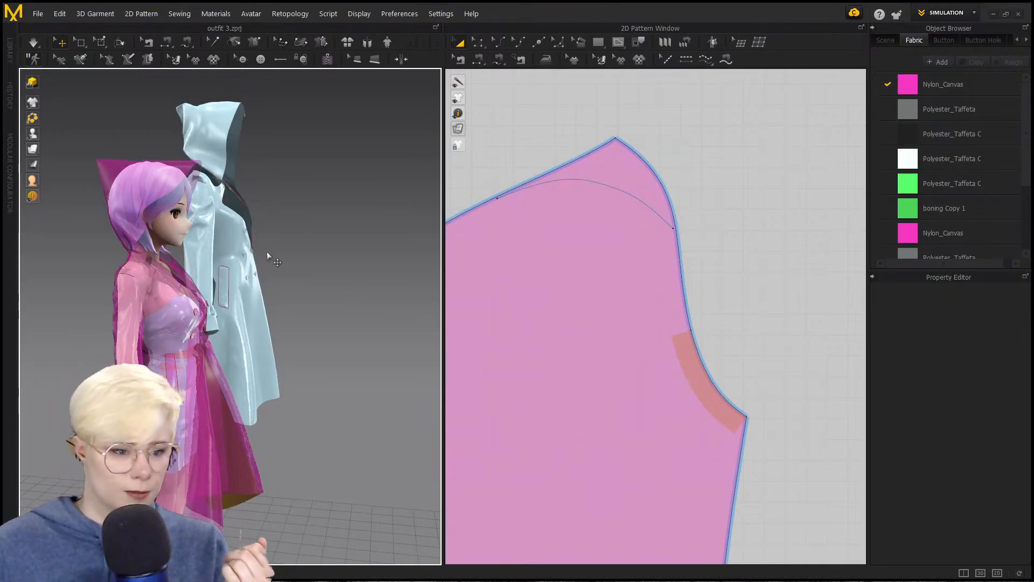
pyautogui.moveTo(180, 241); pyautogui.dragTo(81, 227, button='right')
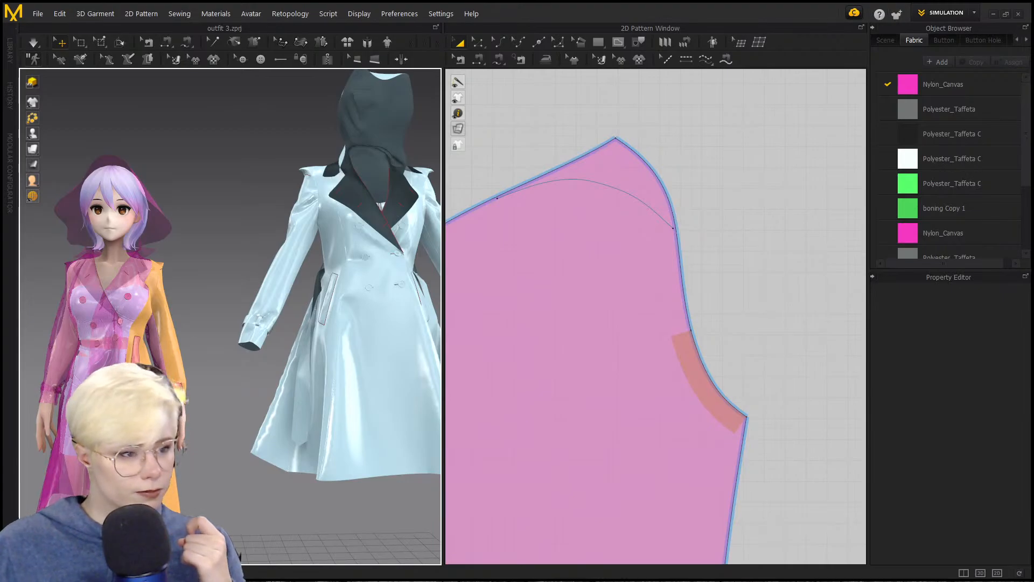
pyautogui.moveTo(137, 216); pyautogui.dragTo(267, 202, button='right')
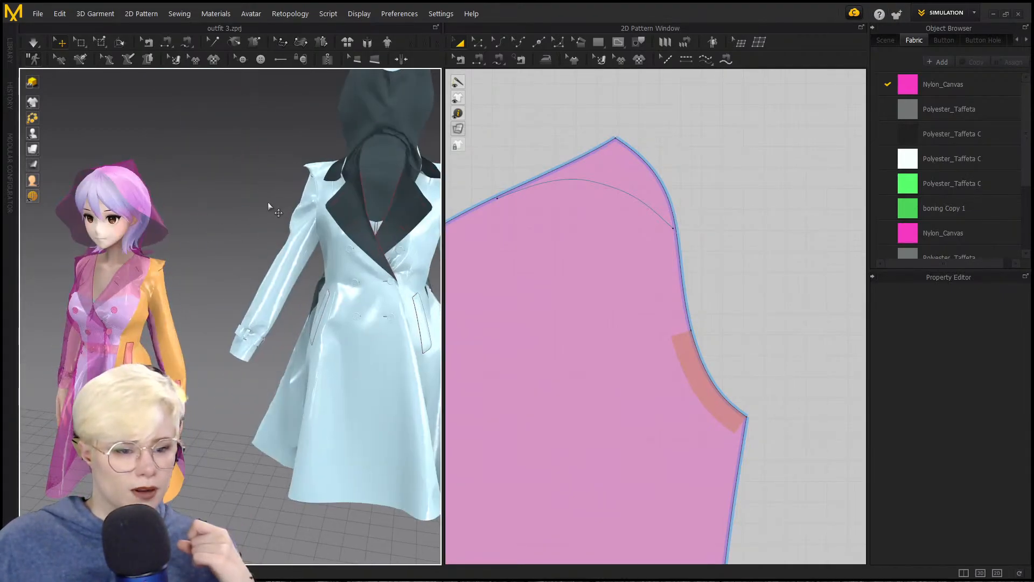
pyautogui.moveTo(267, 202); pyautogui.dragTo(162, 219, button='middle')
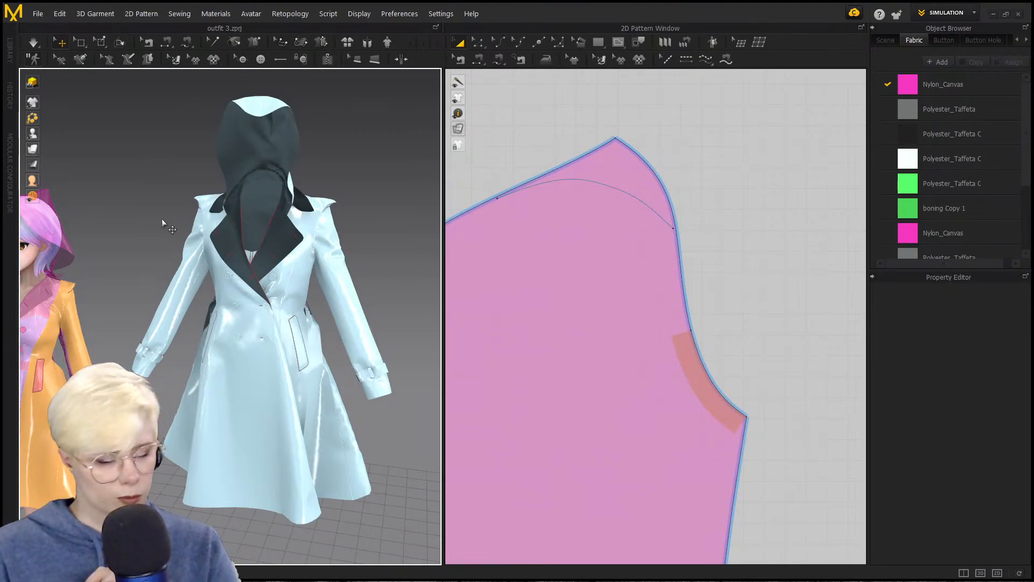
pyautogui.moveTo(81, 275); pyautogui.dragTo(159, 271, button='middle')
pyautogui.scroll(3, 159, 271)
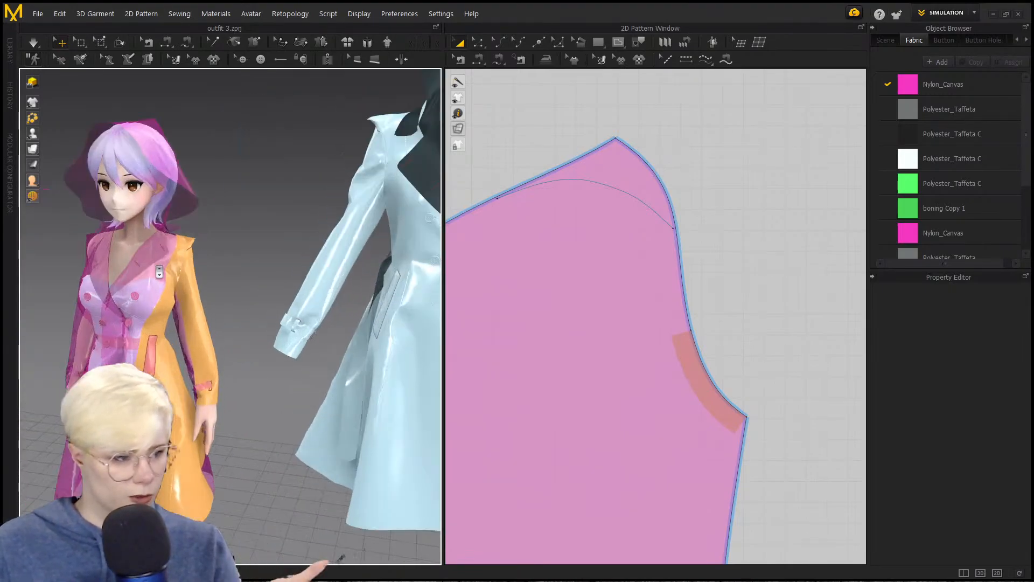
pyautogui.moveTo(124, 280); pyautogui.dragTo(224, 242, button='right')
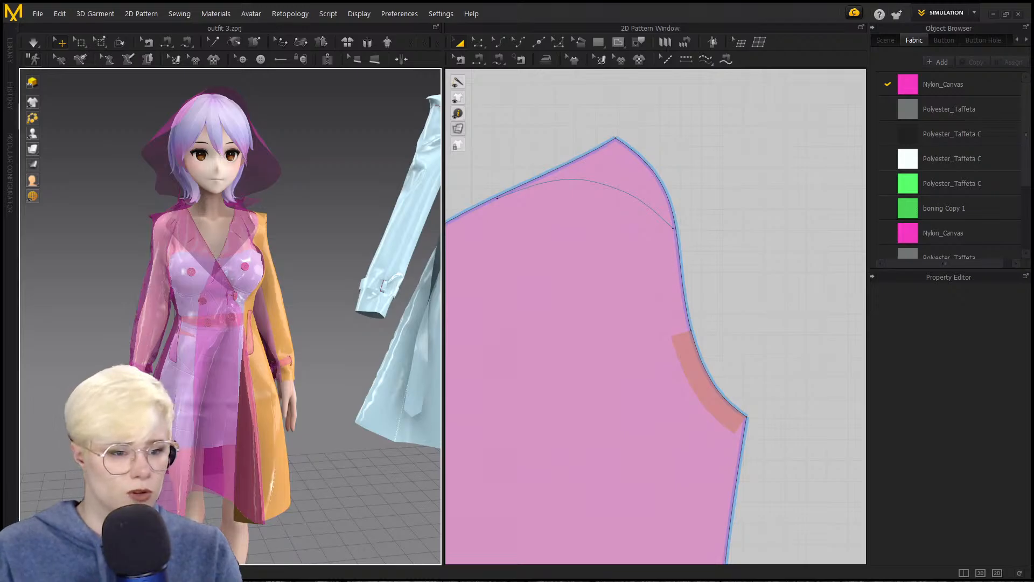
pyautogui.scroll(-1, 152, 247)
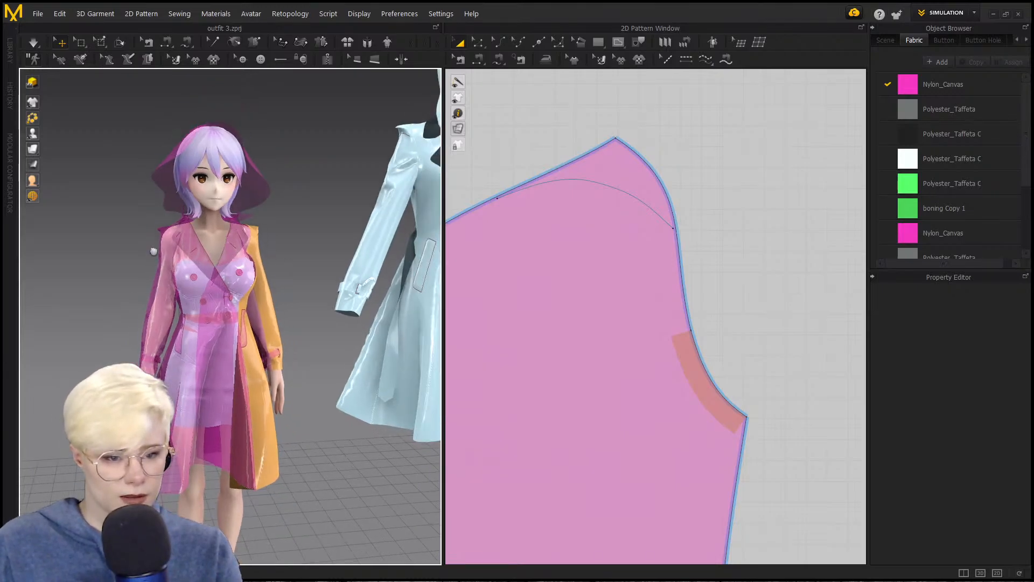
pyautogui.moveTo(426, 227); pyautogui.dragTo(278, 222, button='middle')
pyautogui.scroll(-2, 270, 185)
pyautogui.moveTo(270, 185); pyautogui.dragTo(326, 214, button='middle')
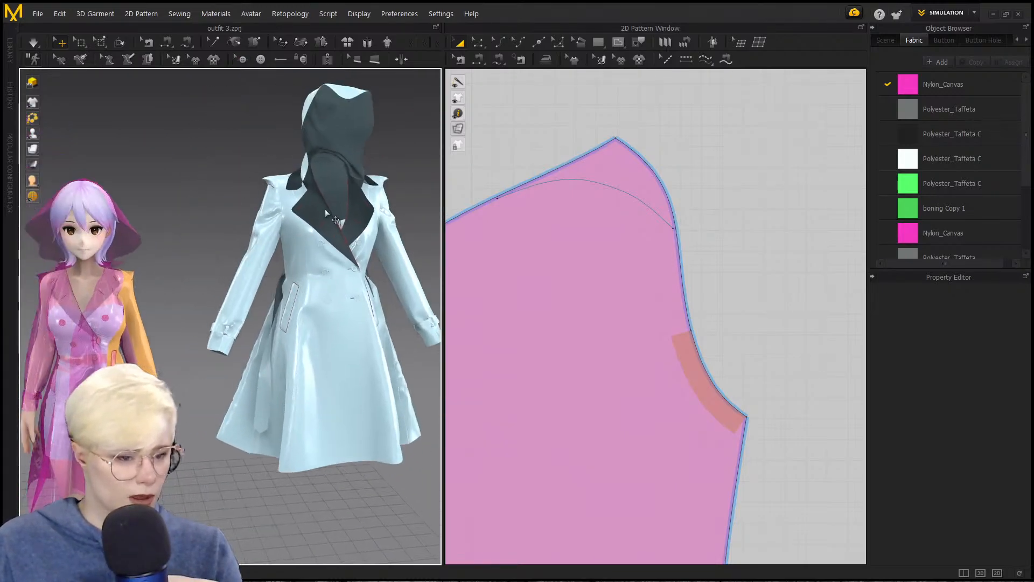
pyautogui.moveTo(186, 282); pyautogui.dragTo(283, 261, button='middle')
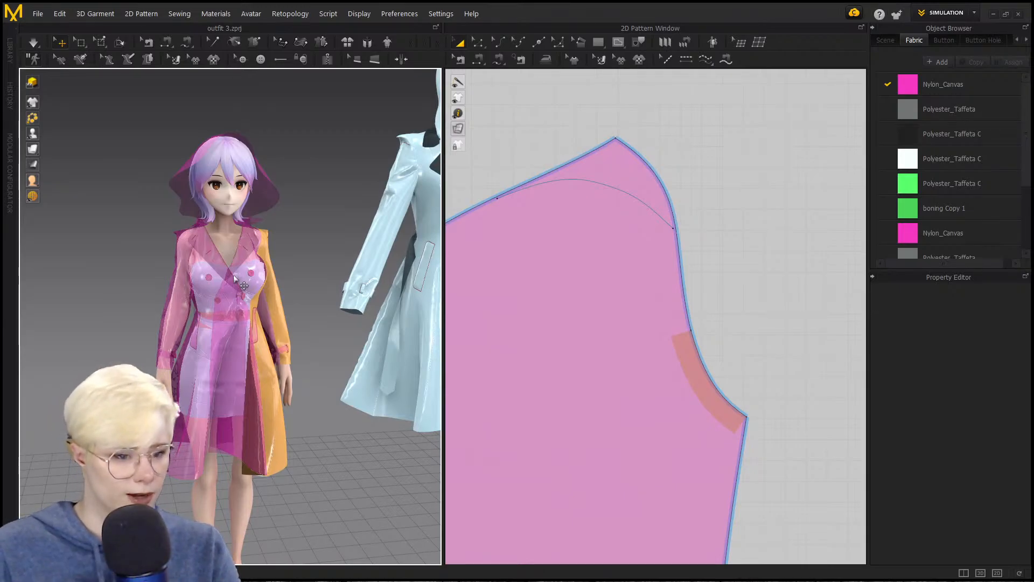
# Step: Examine the full length of the avatar's coat from front and back, and the front of the pale blue coat
pyautogui.moveTo(216, 267); pyautogui.dragTo(193, 253, button='right')
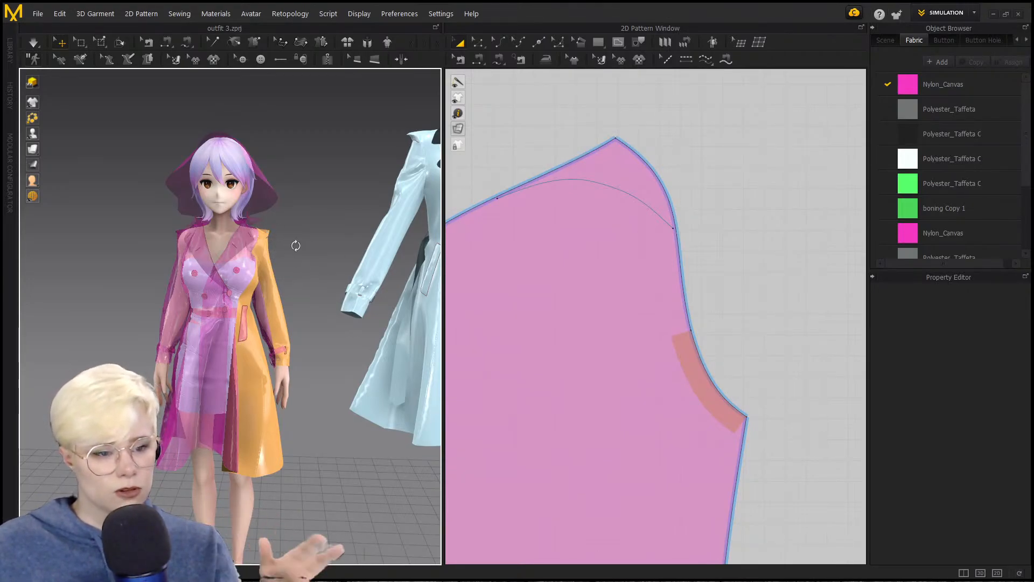
pyautogui.moveTo(296, 246); pyautogui.dragTo(95, 263, button='right')
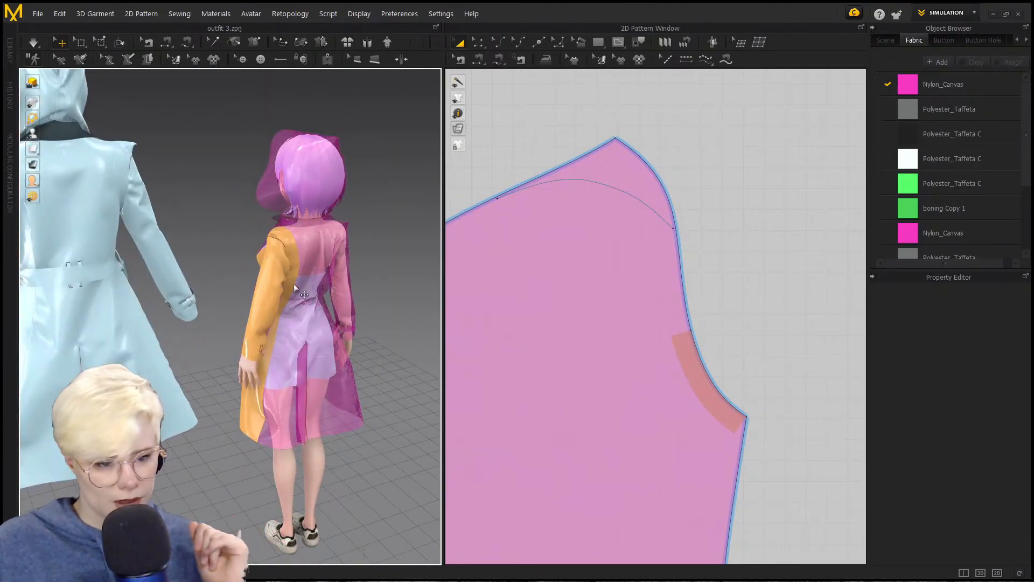
pyautogui.moveTo(278, 284); pyautogui.dragTo(211, 291, button='right')
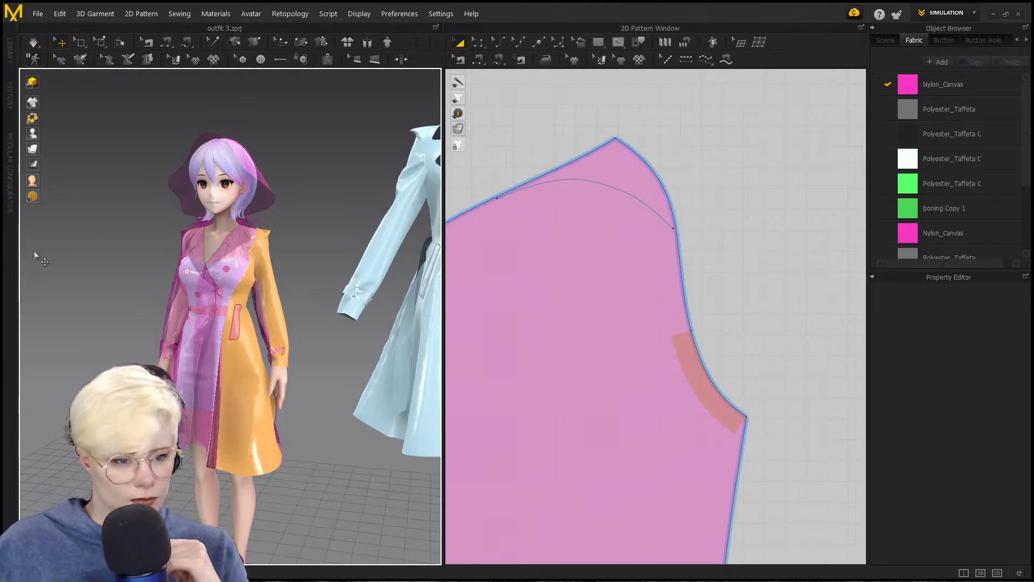
pyautogui.scroll(-3, 172, 259)
pyautogui.scroll(-2, 172, 259)
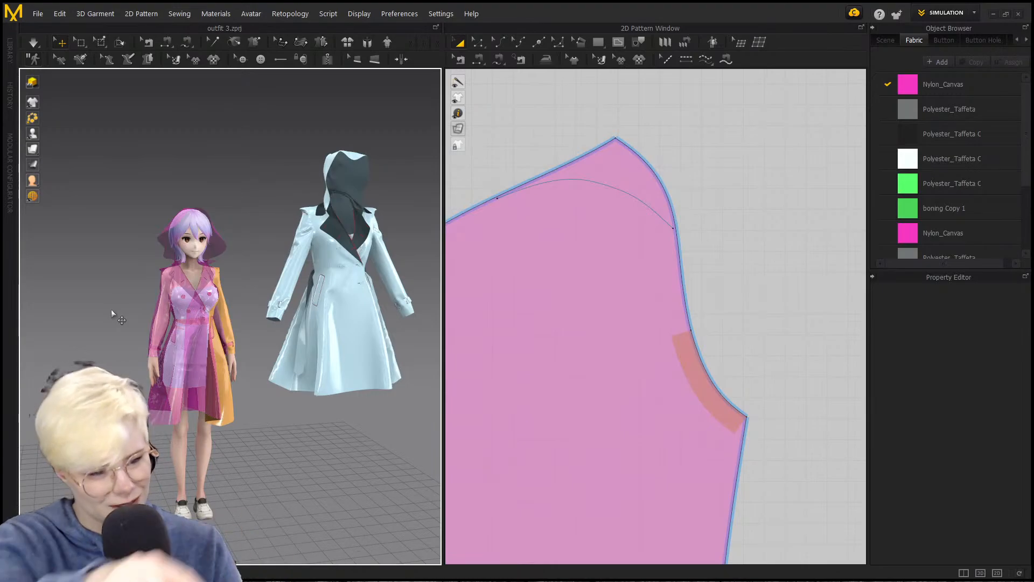
pyautogui.scroll(5, 278, 267)
pyautogui.moveTo(278, 268); pyautogui.dragTo(242, 268, button='middle')
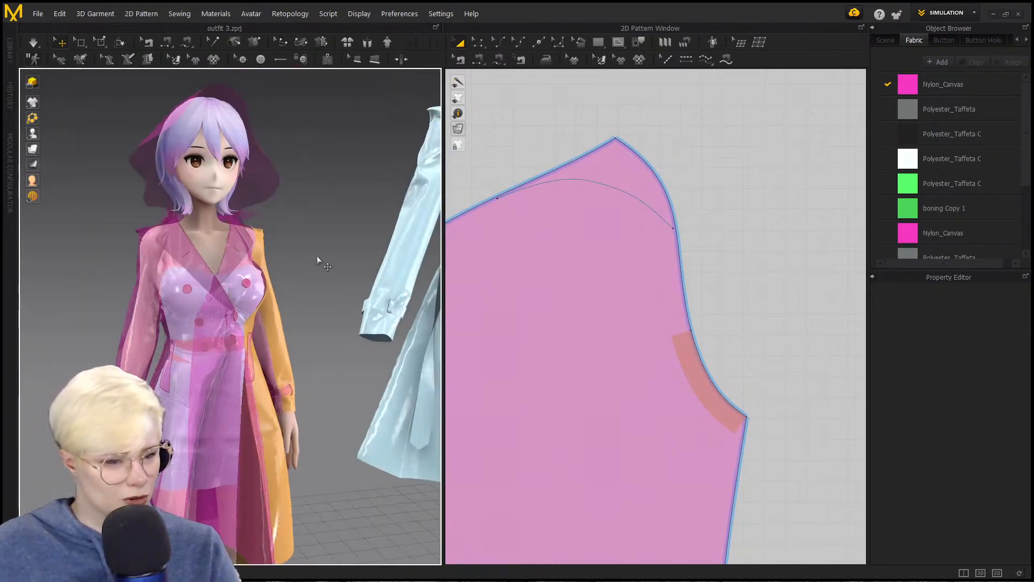
pyautogui.moveTo(316, 256); pyautogui.dragTo(272, 278, button='middle')
pyautogui.scroll(2, 207, 246)
pyautogui.moveTo(211, 246); pyautogui.dragTo(231, 254, button='right')
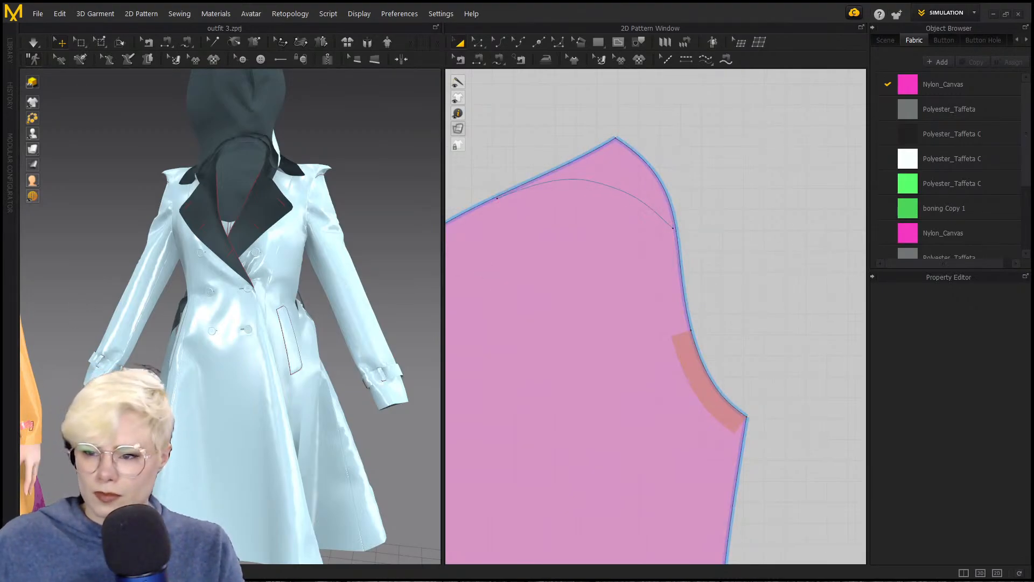
pyautogui.scroll(-3, 334, 250)
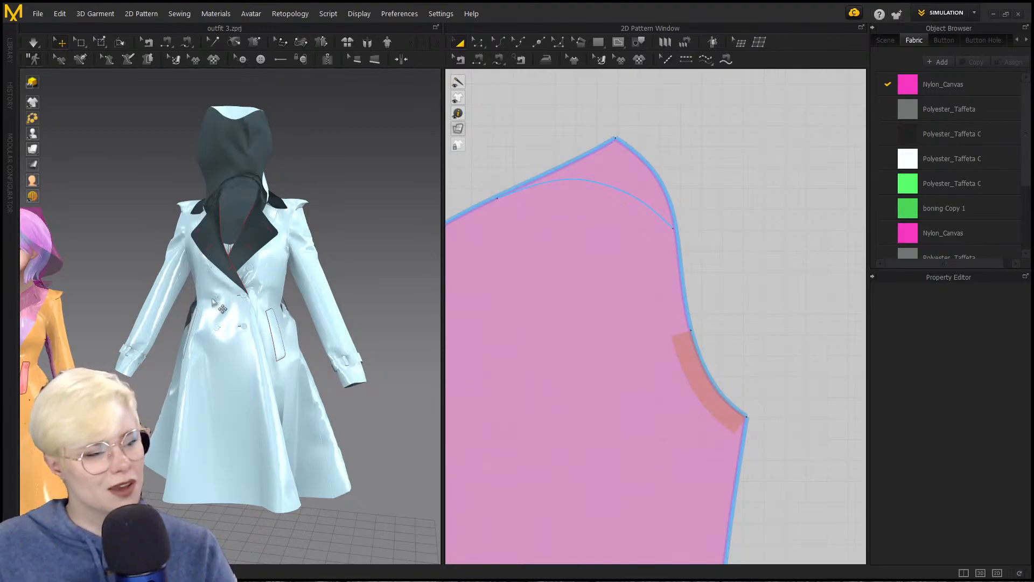
pyautogui.moveTo(192, 294)
pyautogui.mouseDown(button='right')
pyautogui.moveTo(204, 296)
pyautogui.moveTo(188, 302)
pyautogui.moveTo(203, 305)
pyautogui.mouseUp(button='right')
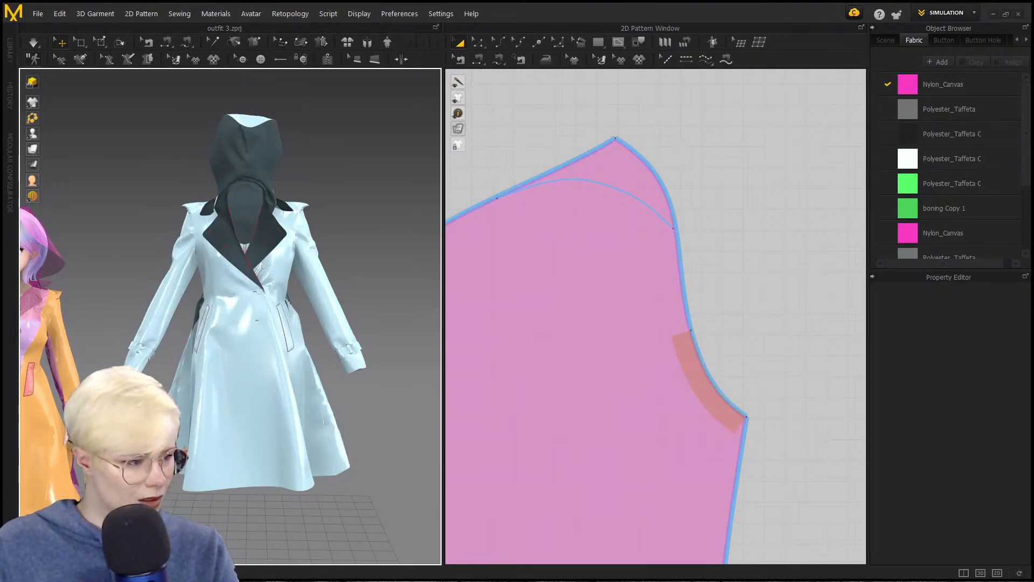